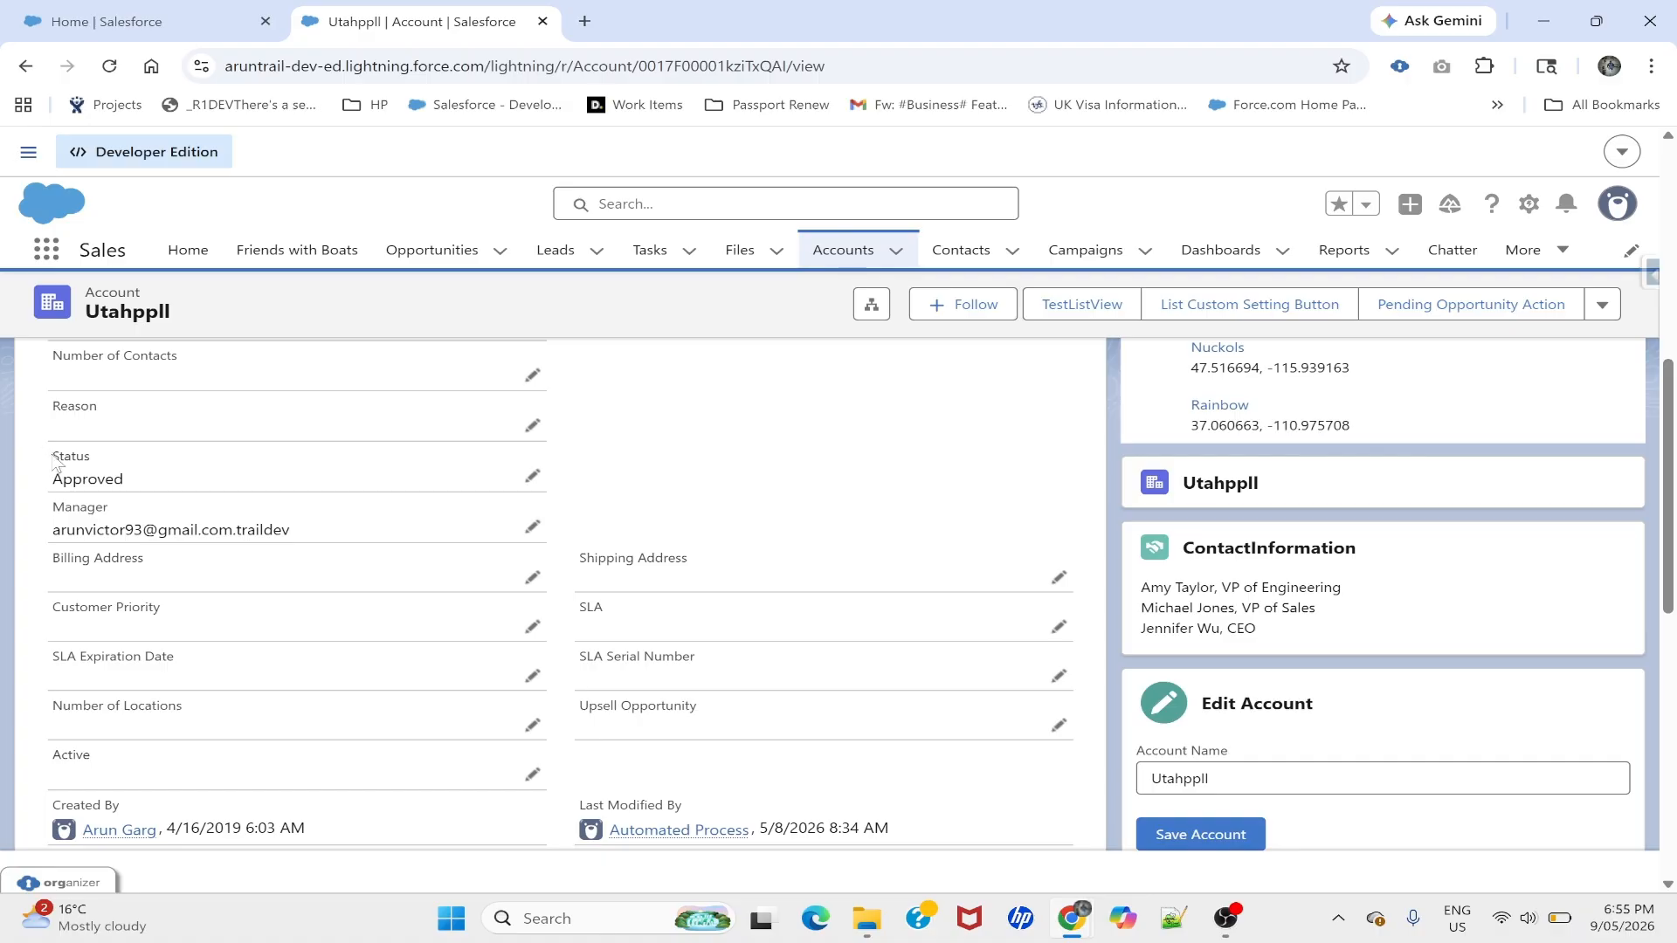
- Check the account's Status value list, leaving Status set to Approved
{"action": "left_click", "coordinate": [531, 477]}
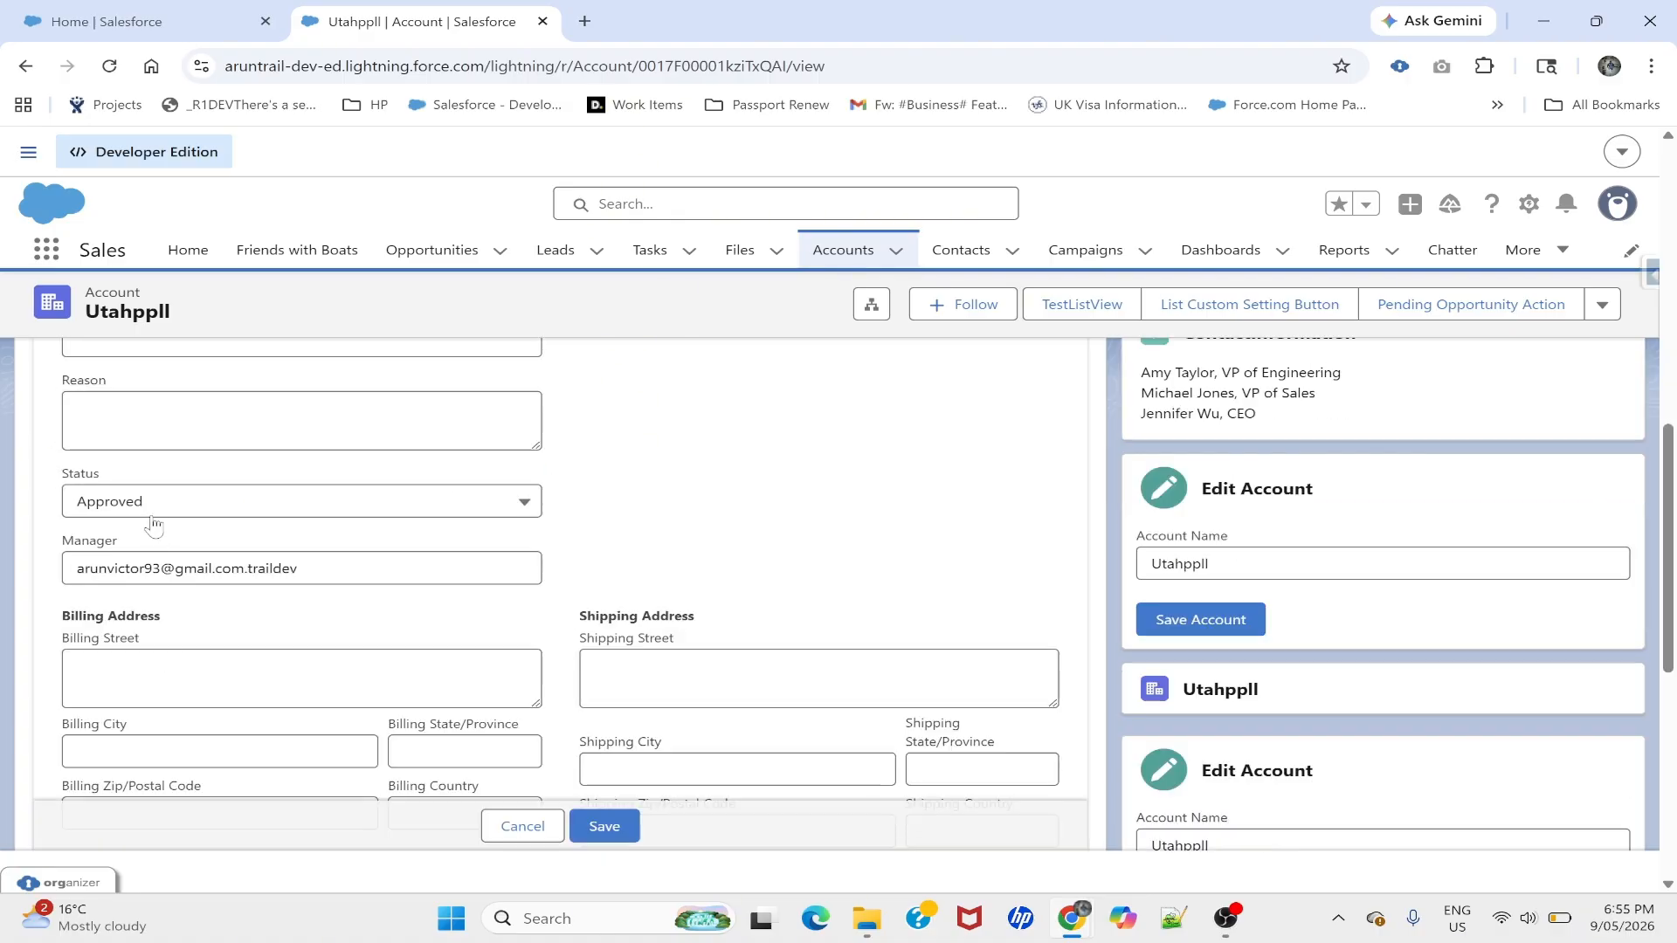
{"action": "right_click", "coordinate": [138, 515]}
{"action": "left_click", "coordinate": [101, 515]}
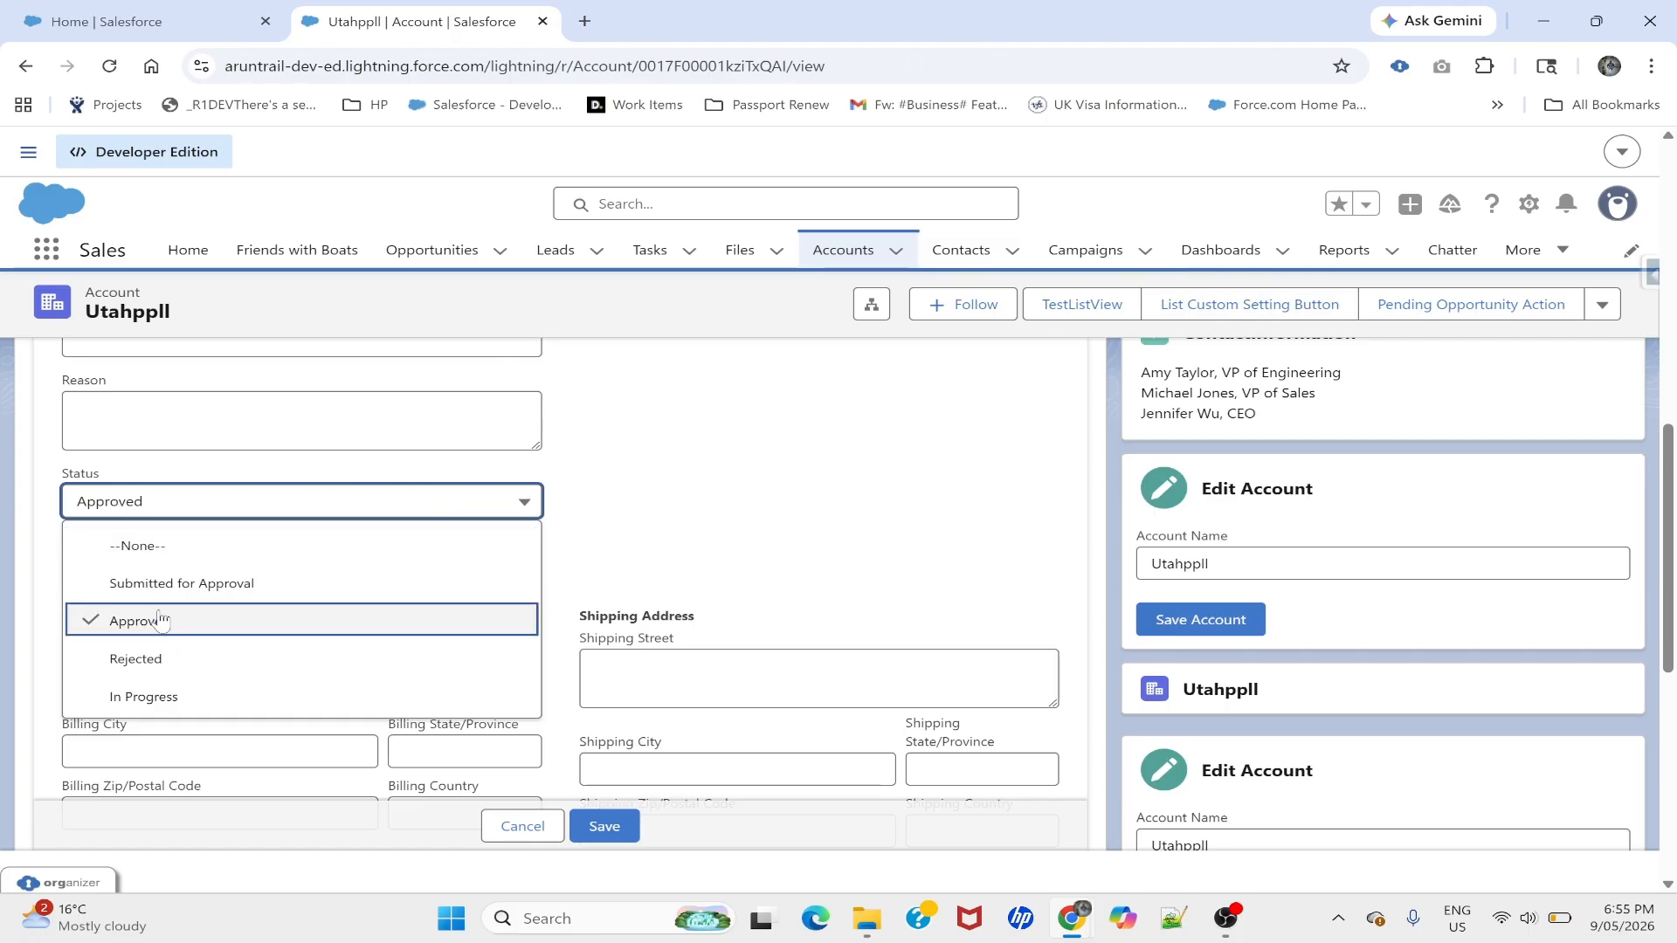
{"action": "left_click", "coordinate": [804, 476]}
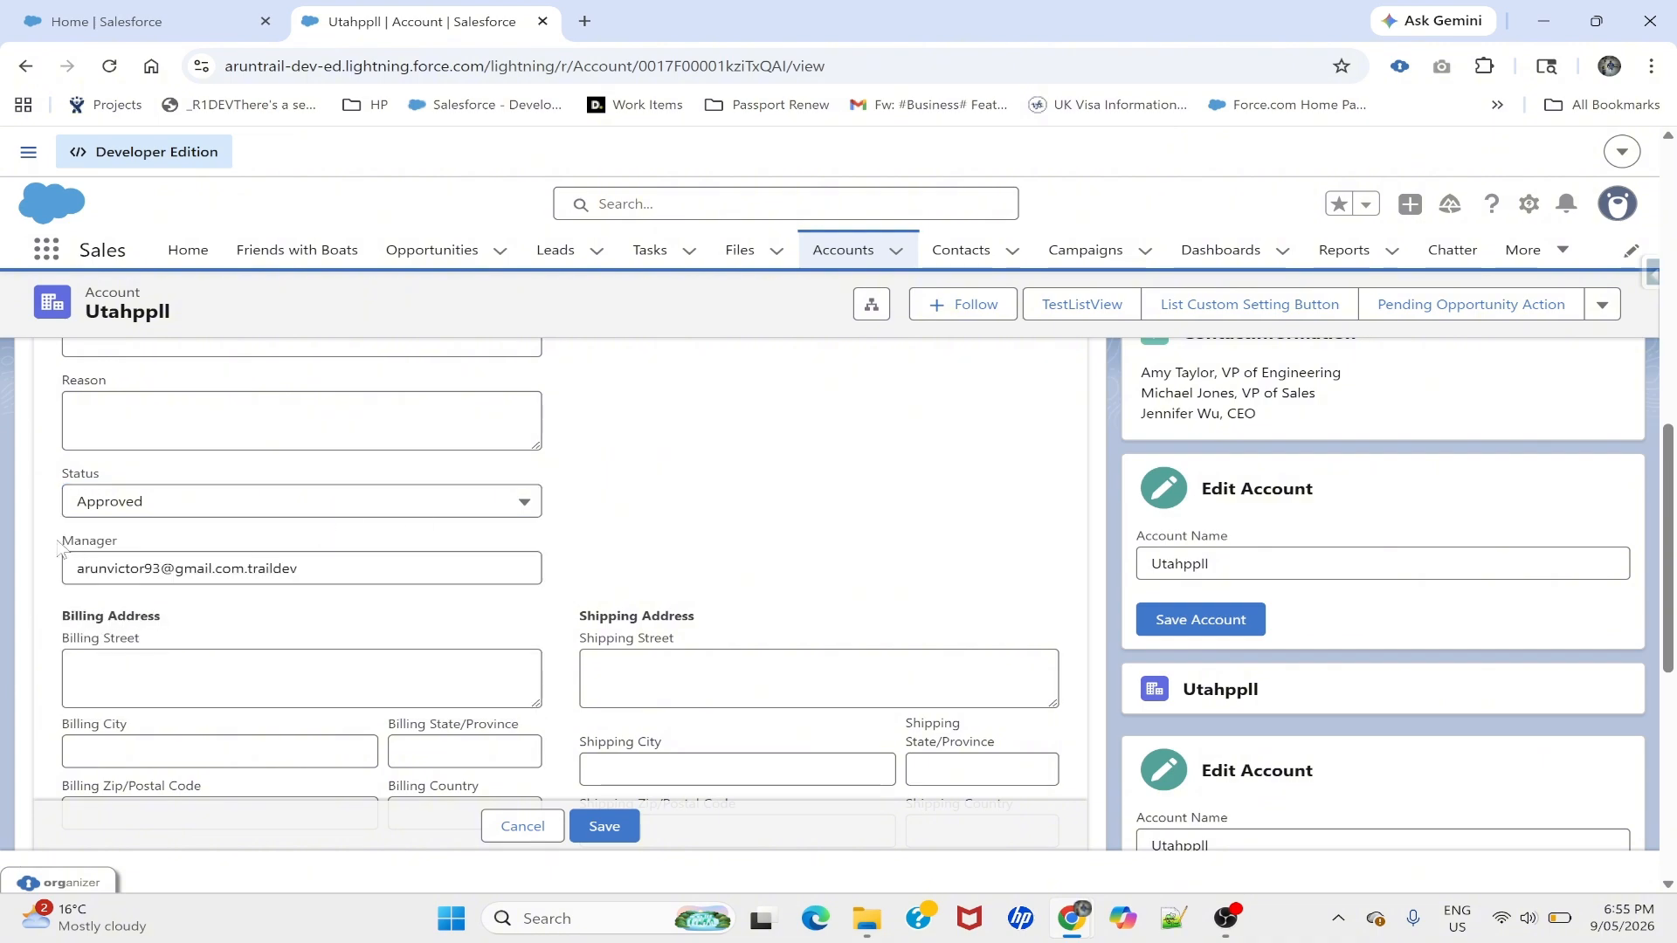
- Select and inspect the account's Manager label and current Manager value
{"action": "left_click_drag", "start_coordinate": [59, 541], "coordinate": [133, 544]}
{"action": "left_click", "coordinate": [133, 544]}
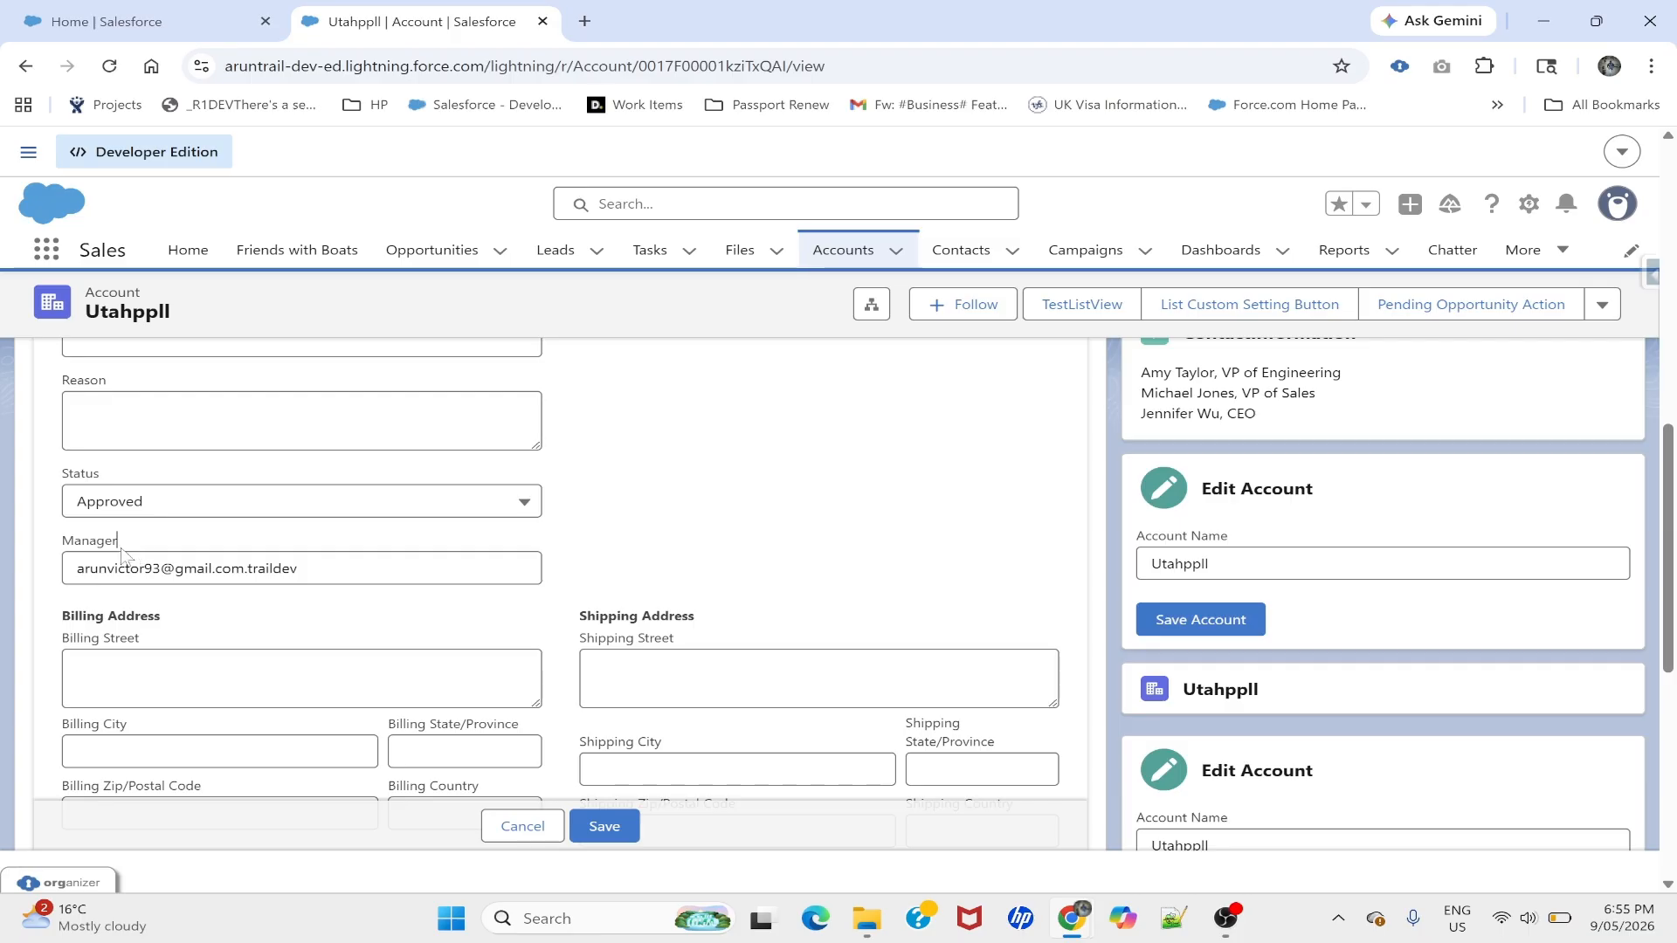
{"action": "double_click", "coordinate": [82, 545]}
{"action": "left_click_drag", "start_coordinate": [301, 569], "coordinate": [58, 572]}
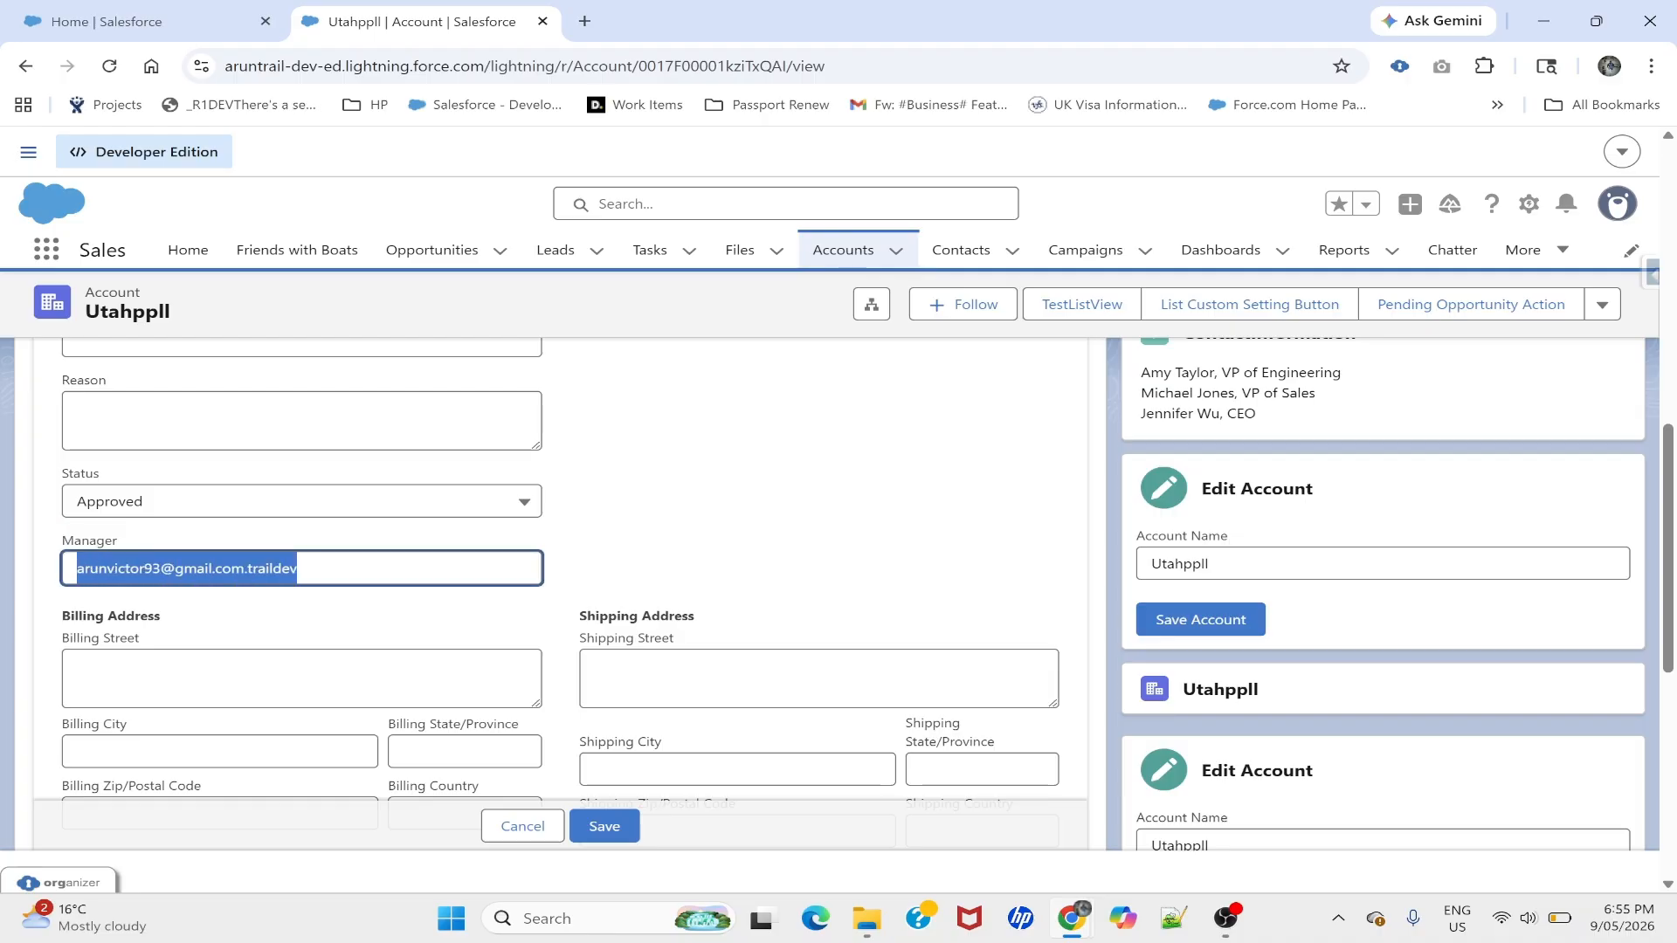
{"action": "left_click", "coordinate": [60, 541]}
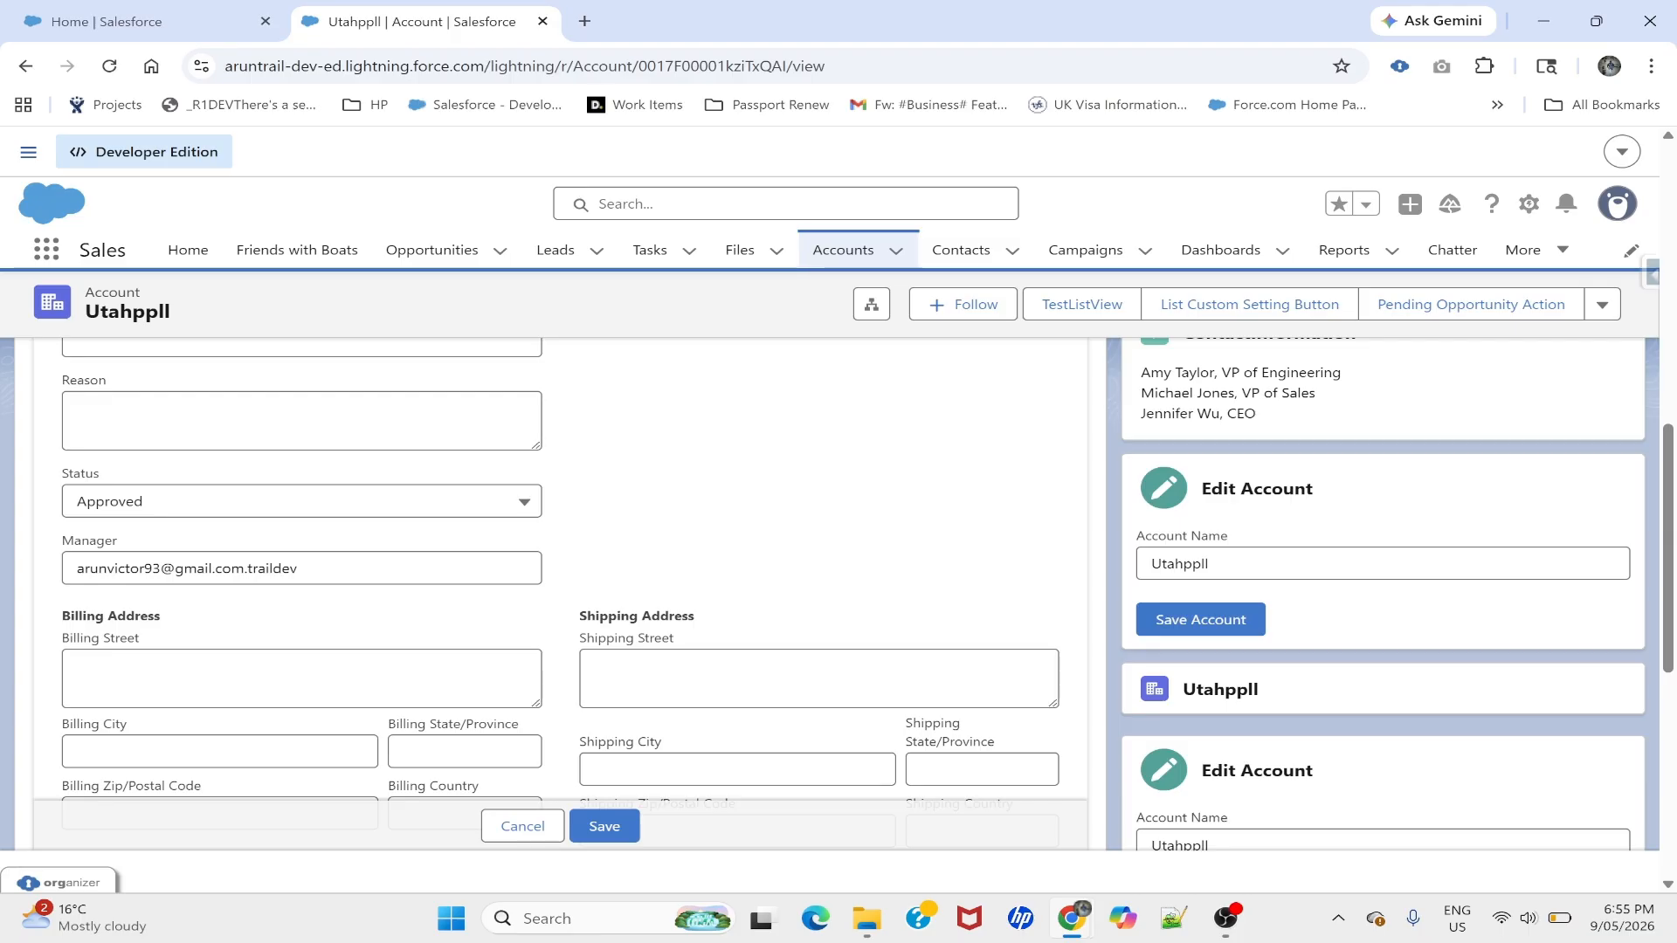
{"action": "double_click", "coordinate": [208, 569]}
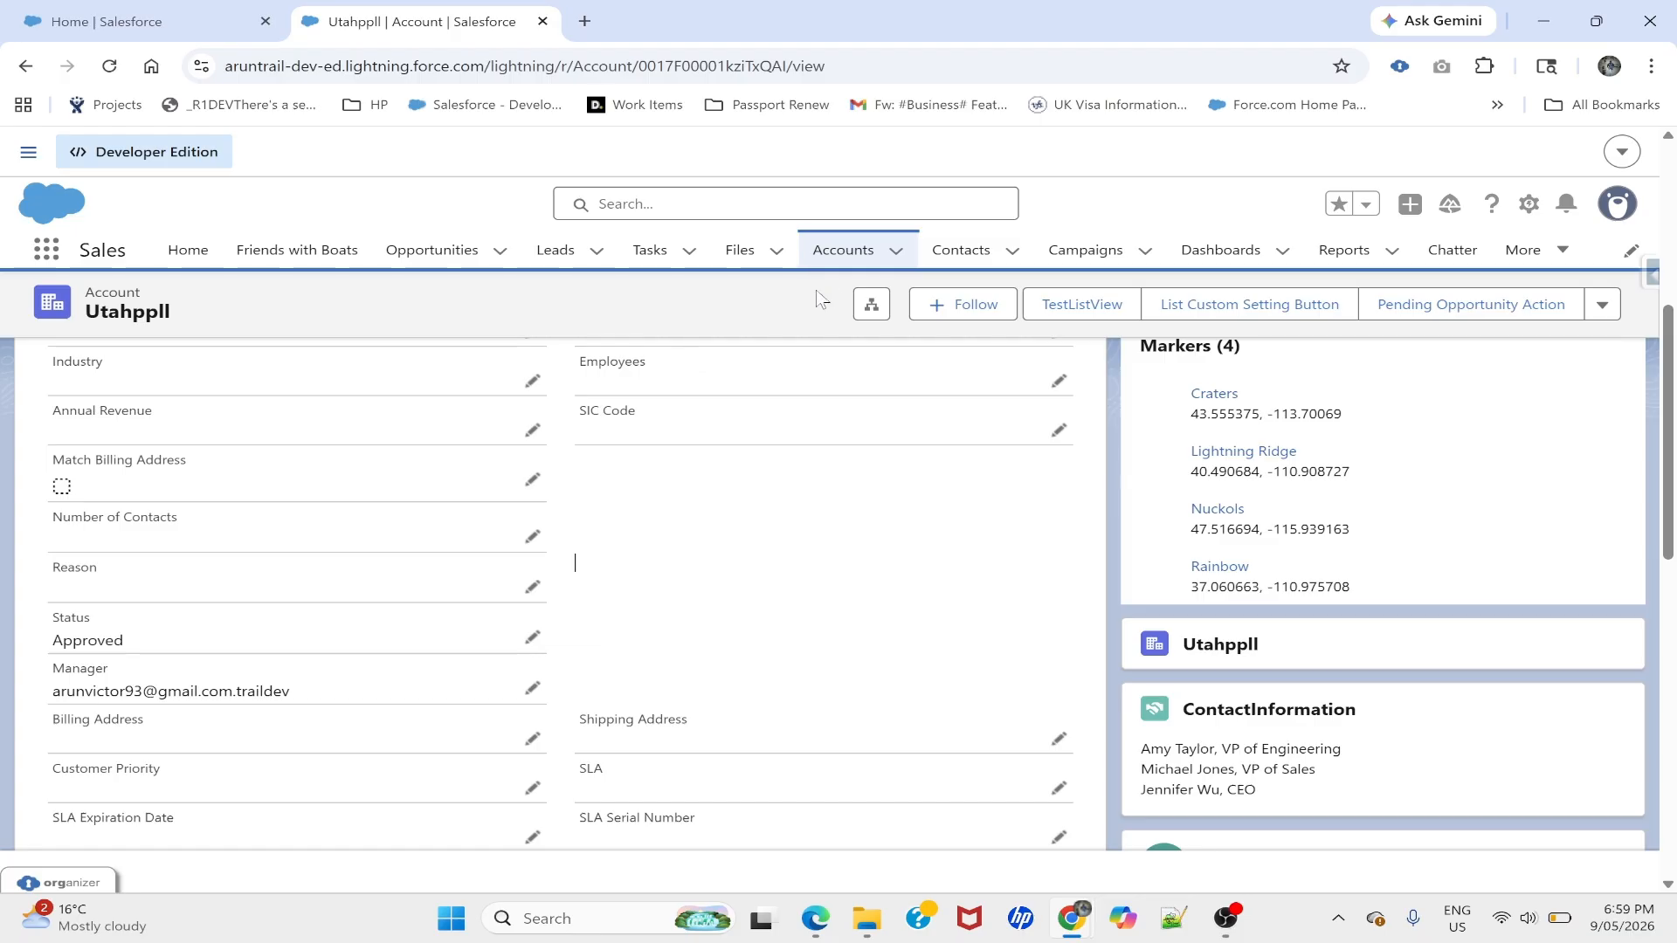
- From Setup's Flows list, start a new Autolaunched Flow Approval Process (No Trigger)
{"action": "left_click", "coordinate": [1528, 203]}
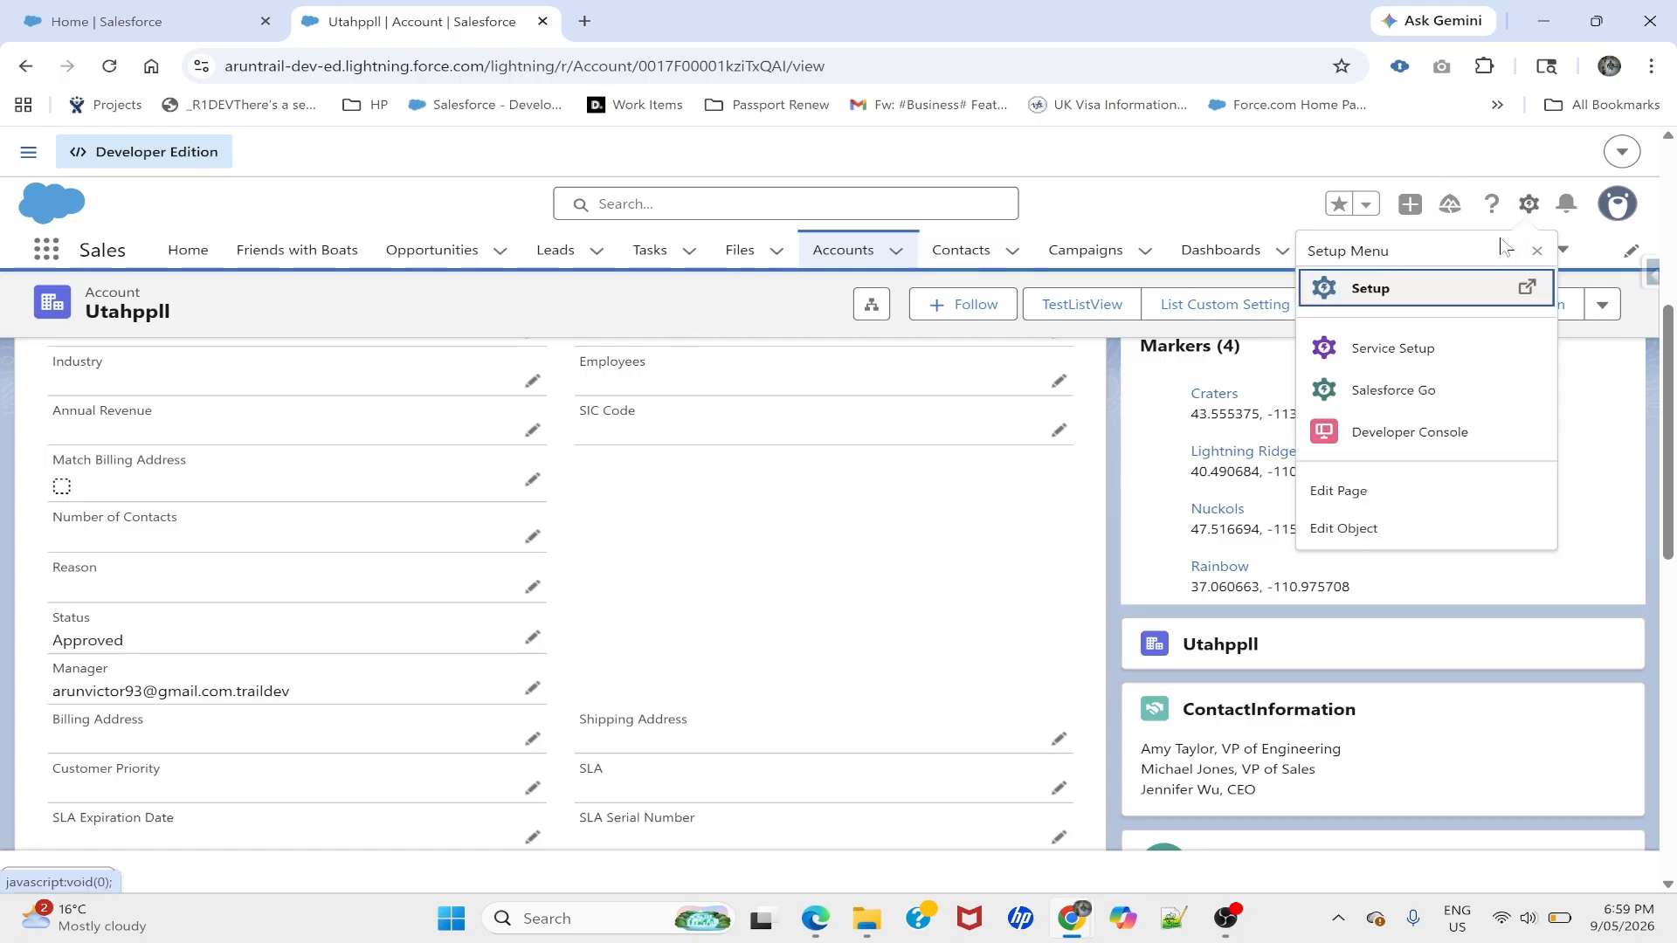
{"action": "left_click", "coordinate": [1393, 294]}
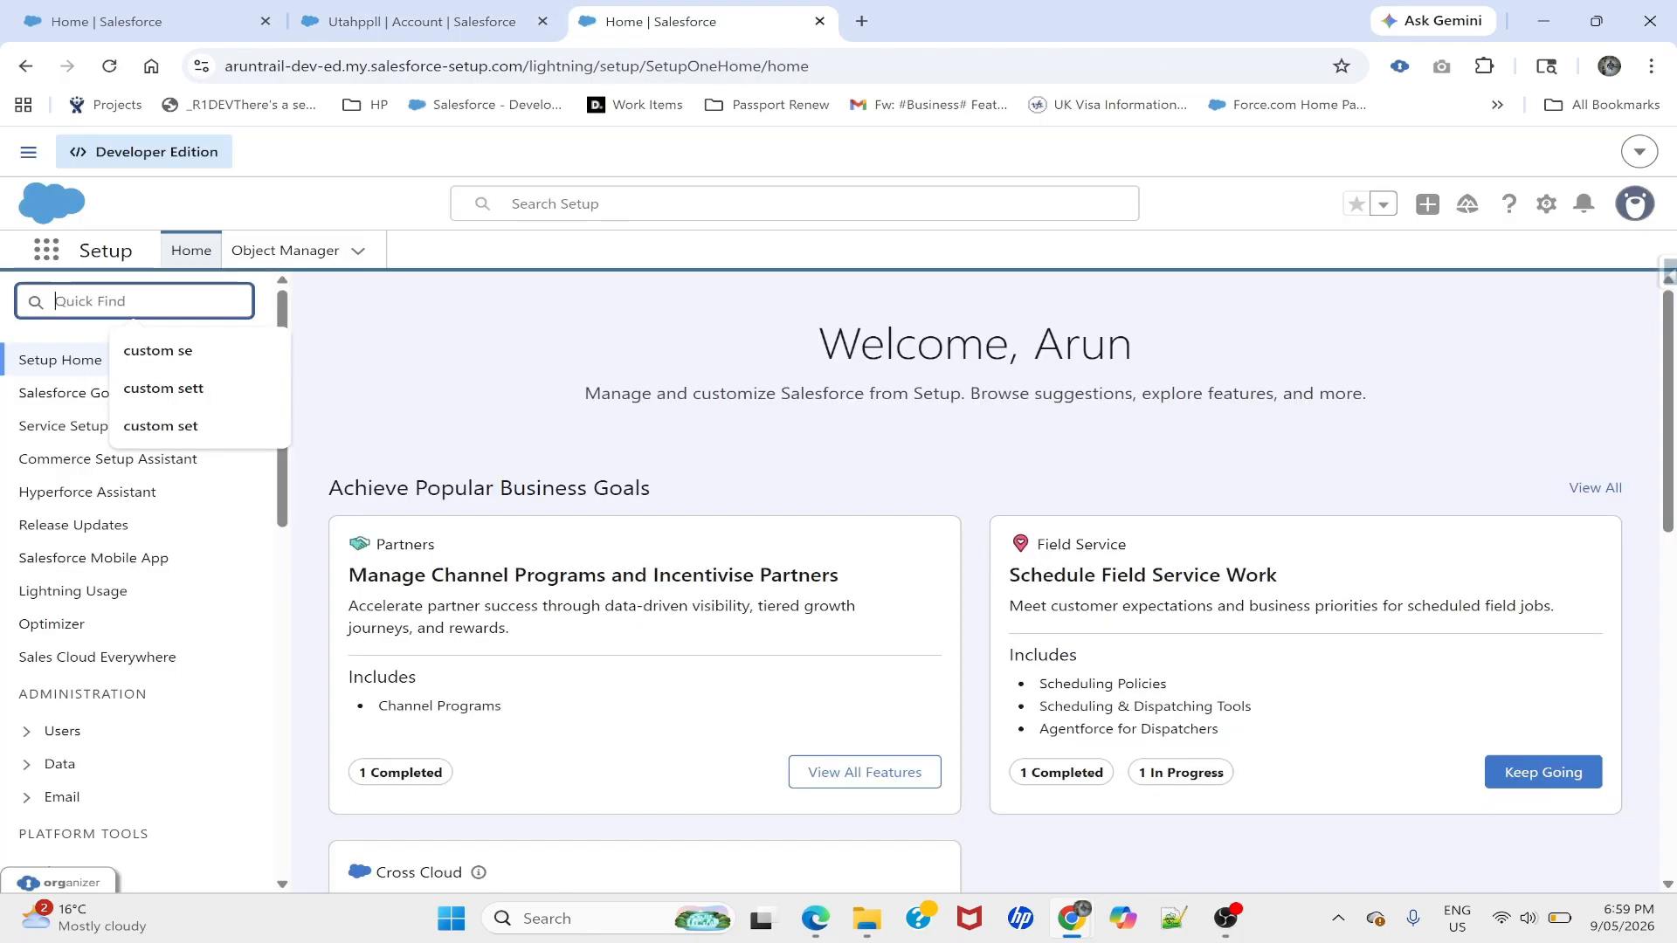
{"action": "type", "text": "flow"}
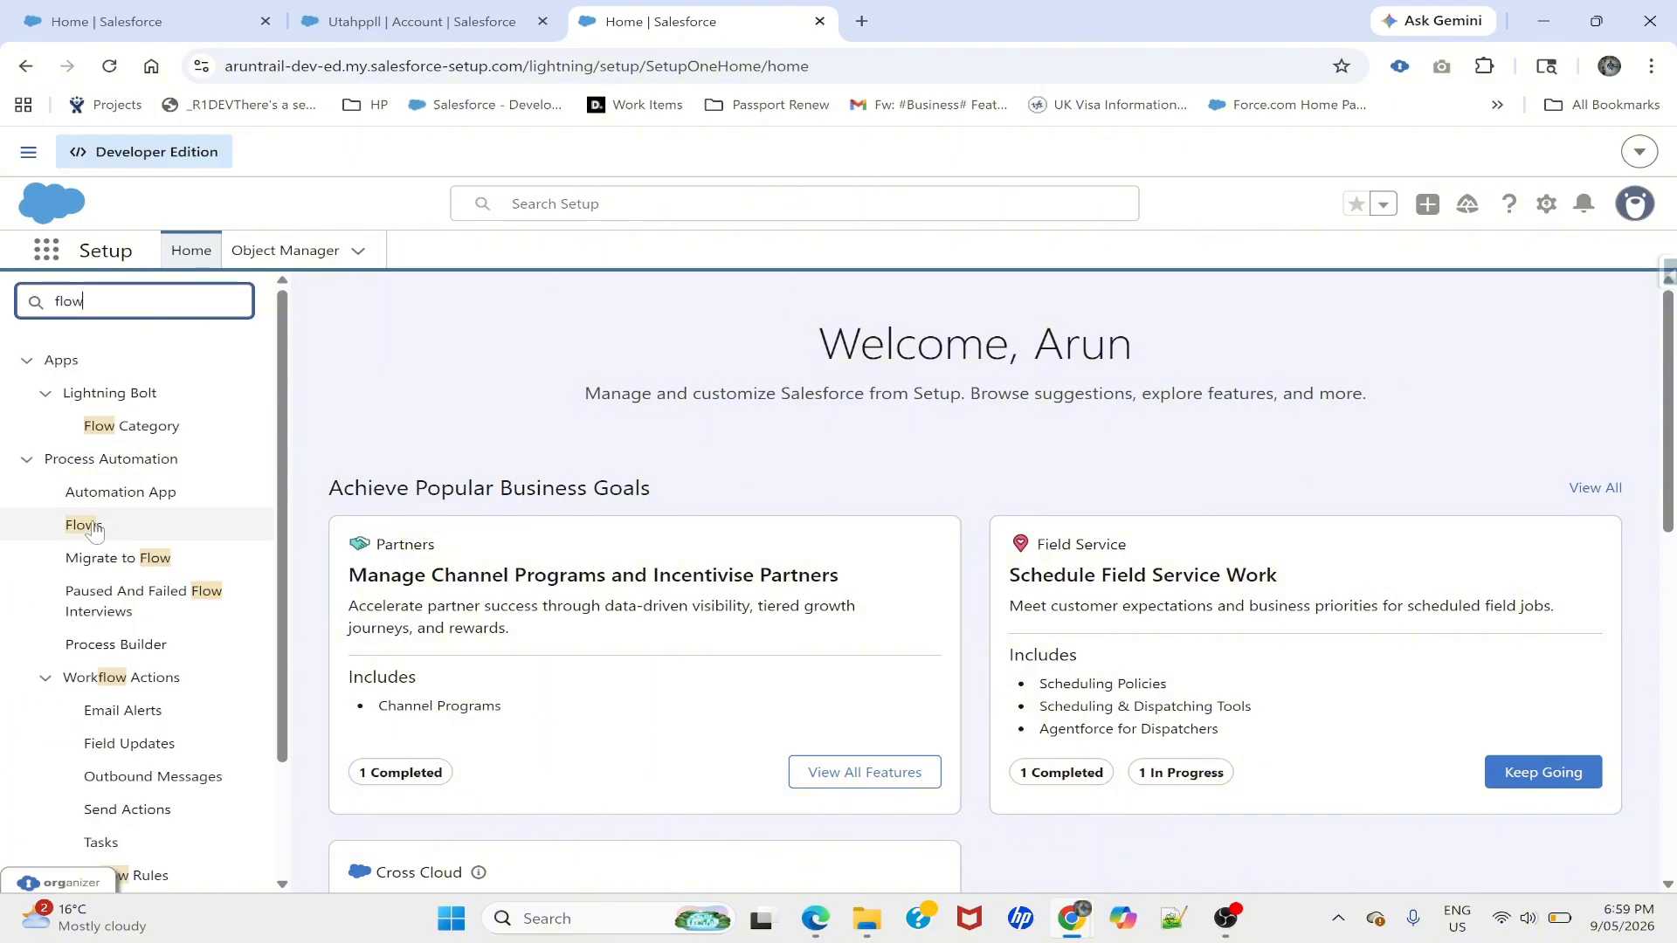
{"action": "left_click", "coordinate": [83, 527]}
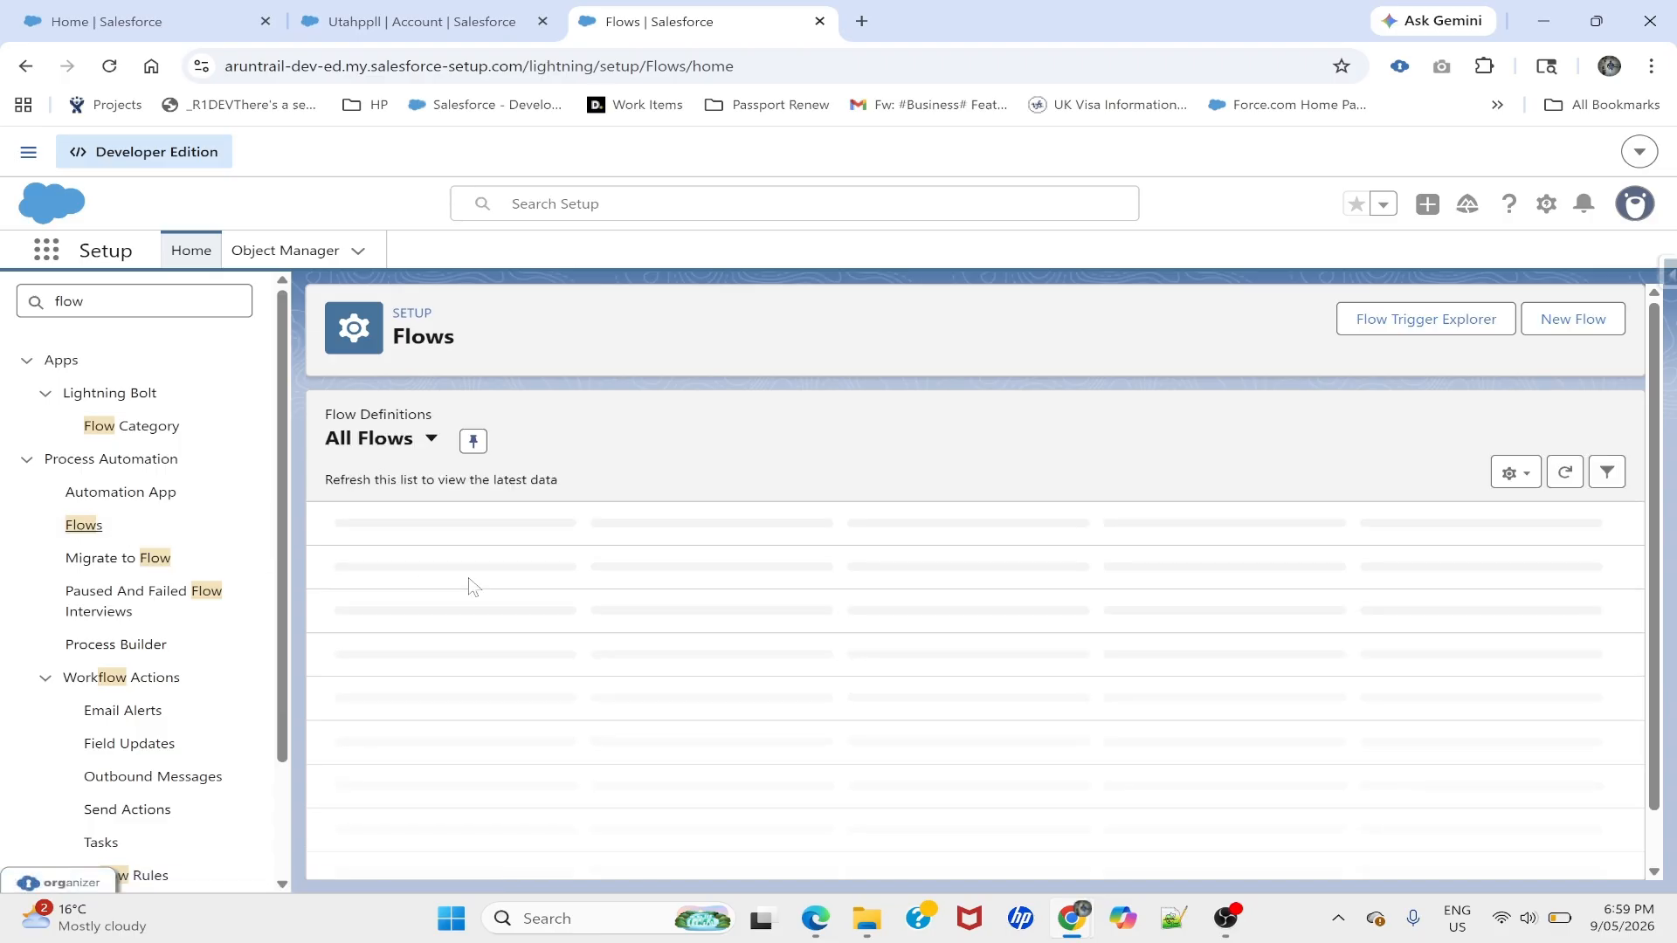
{"action": "left_click", "coordinate": [1589, 319]}
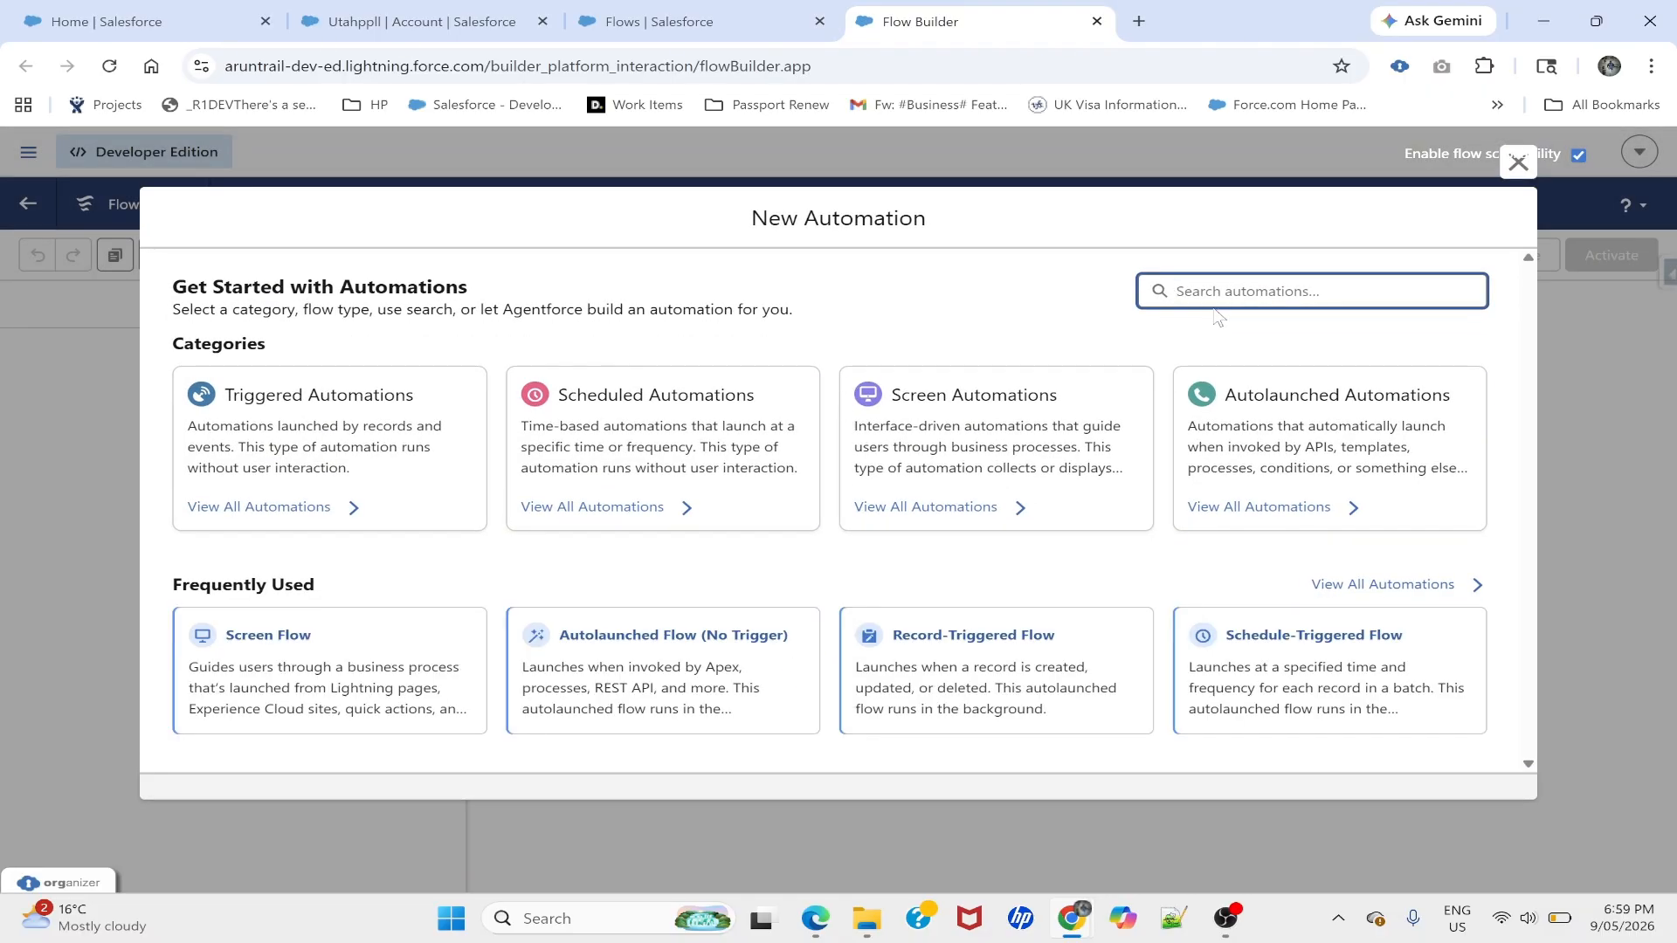
{"action": "type", "text": "Appro"}
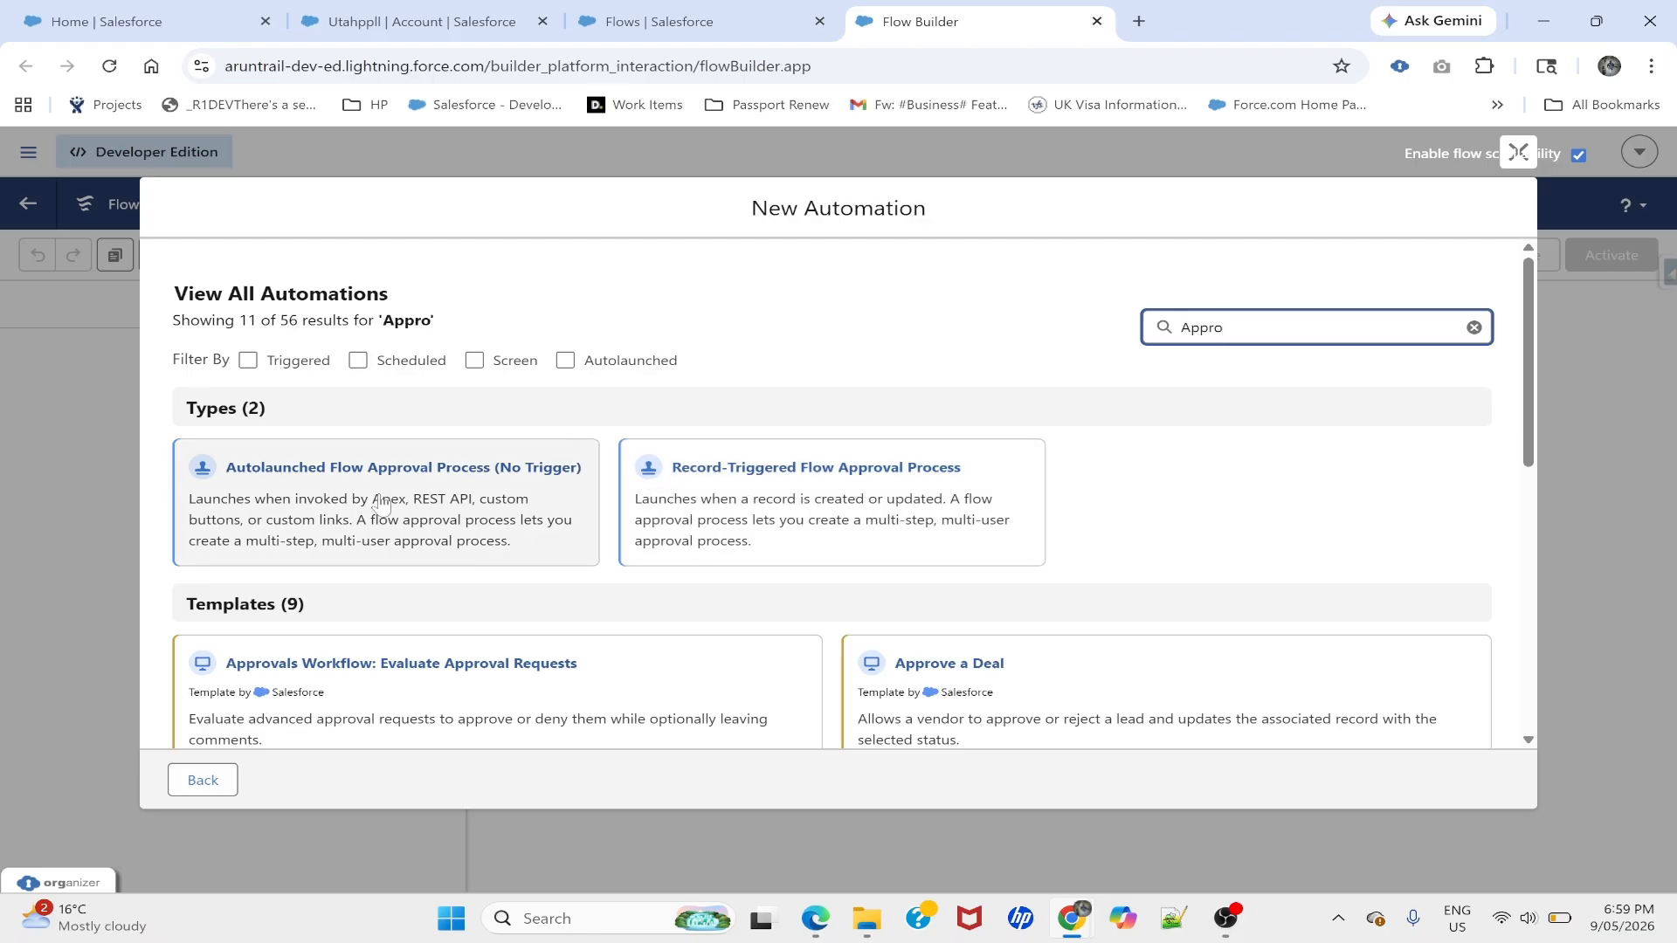
{"action": "left_click", "coordinate": [282, 507]}
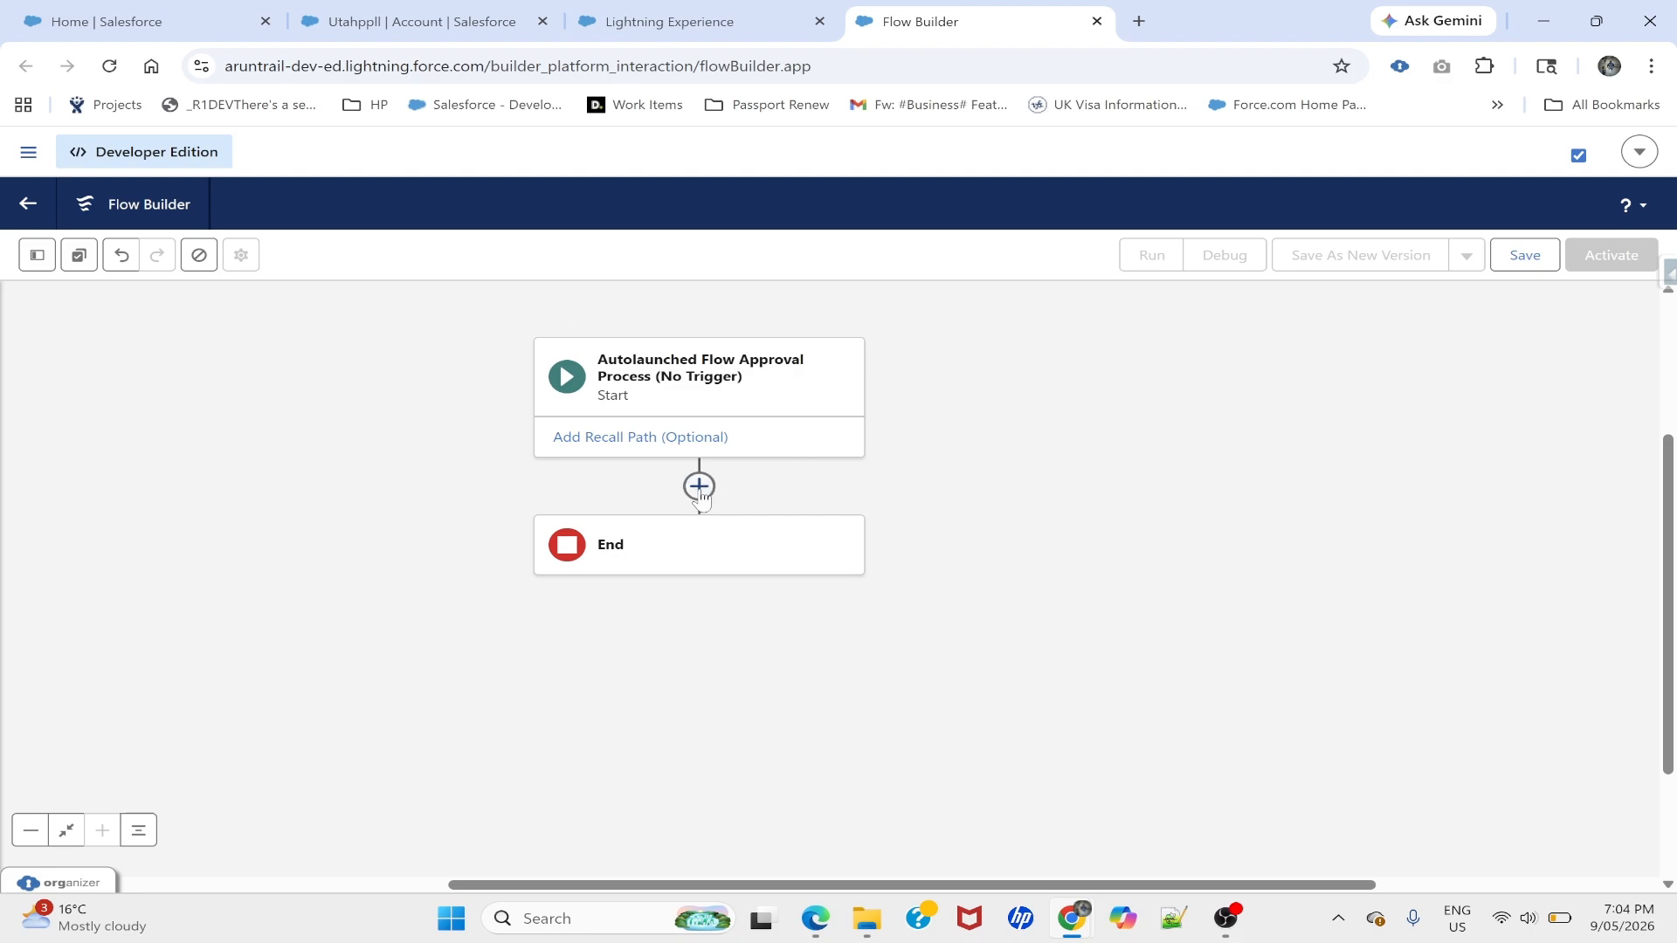
- Insert a Stage labelled Approver1 after Start, completing when all steps are completed
{"action": "left_click", "coordinate": [699, 487]}
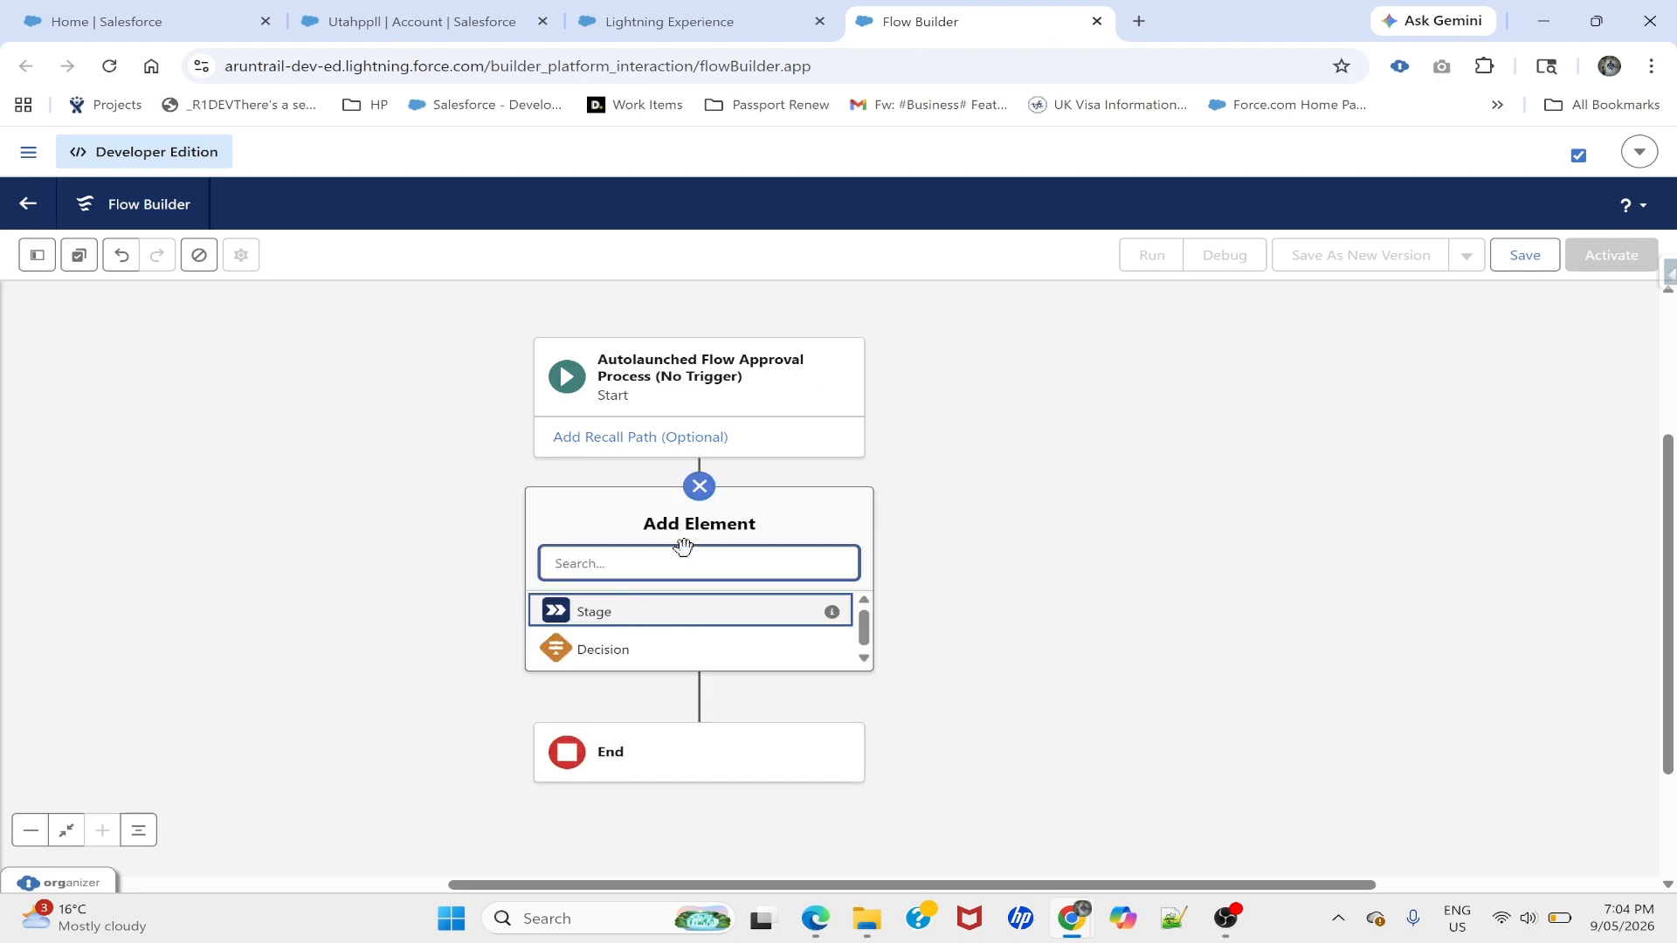
{"action": "left_click", "coordinate": [599, 611]}
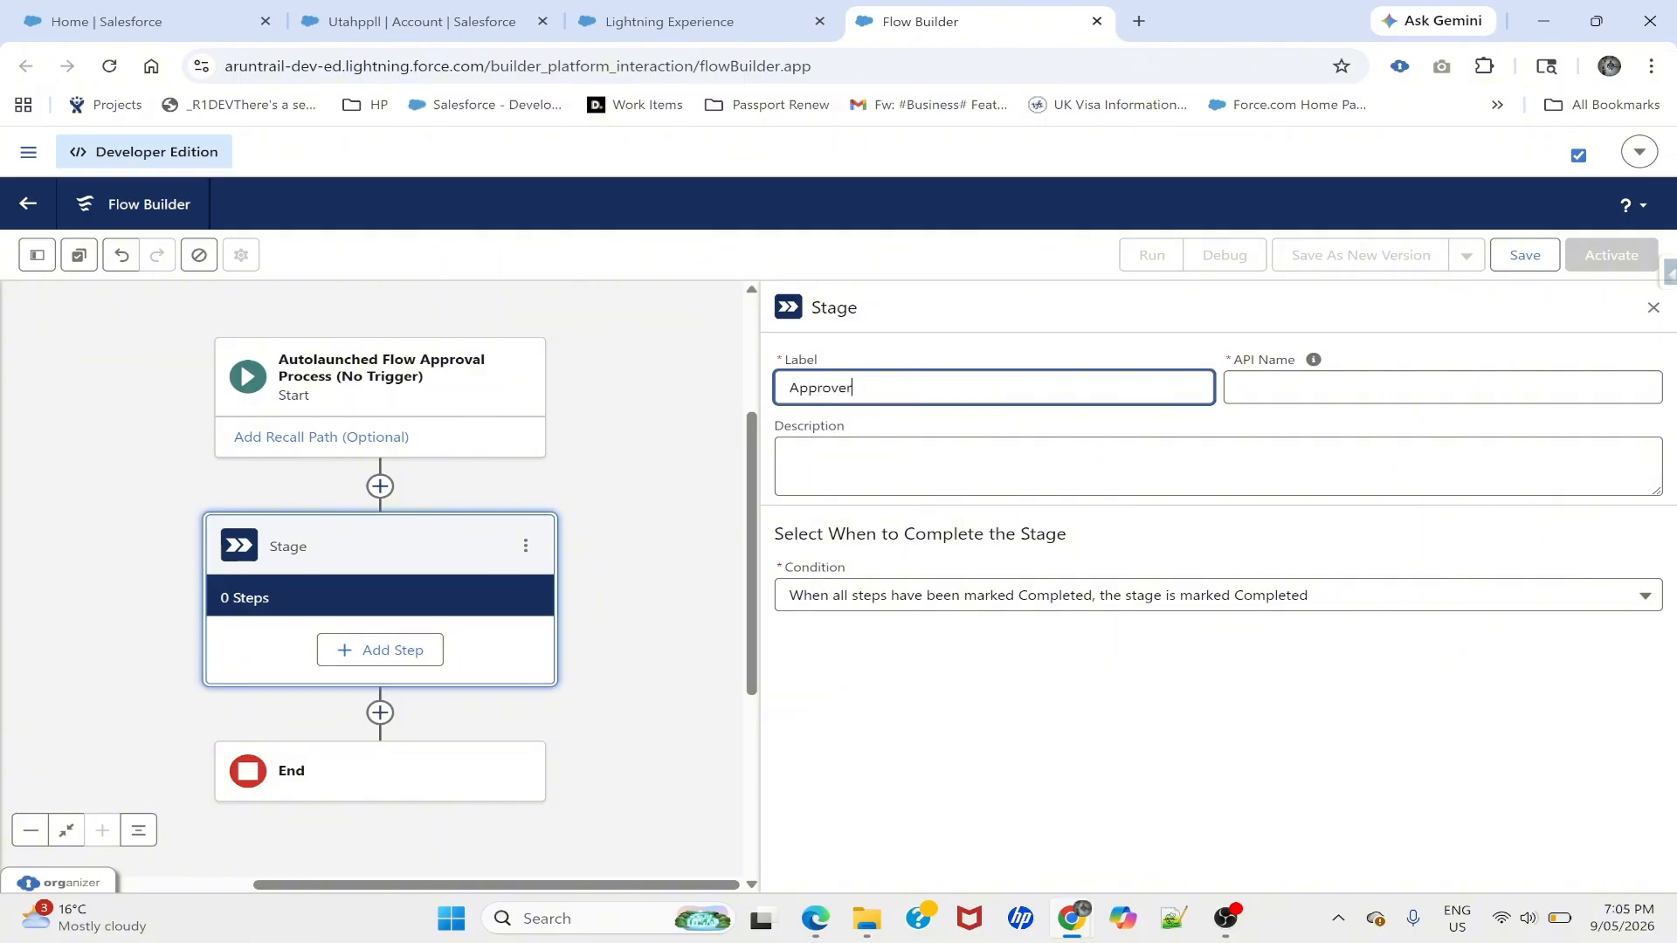
{"action": "type", "text": "Approver1"}
{"action": "key", "text": "Tab"}
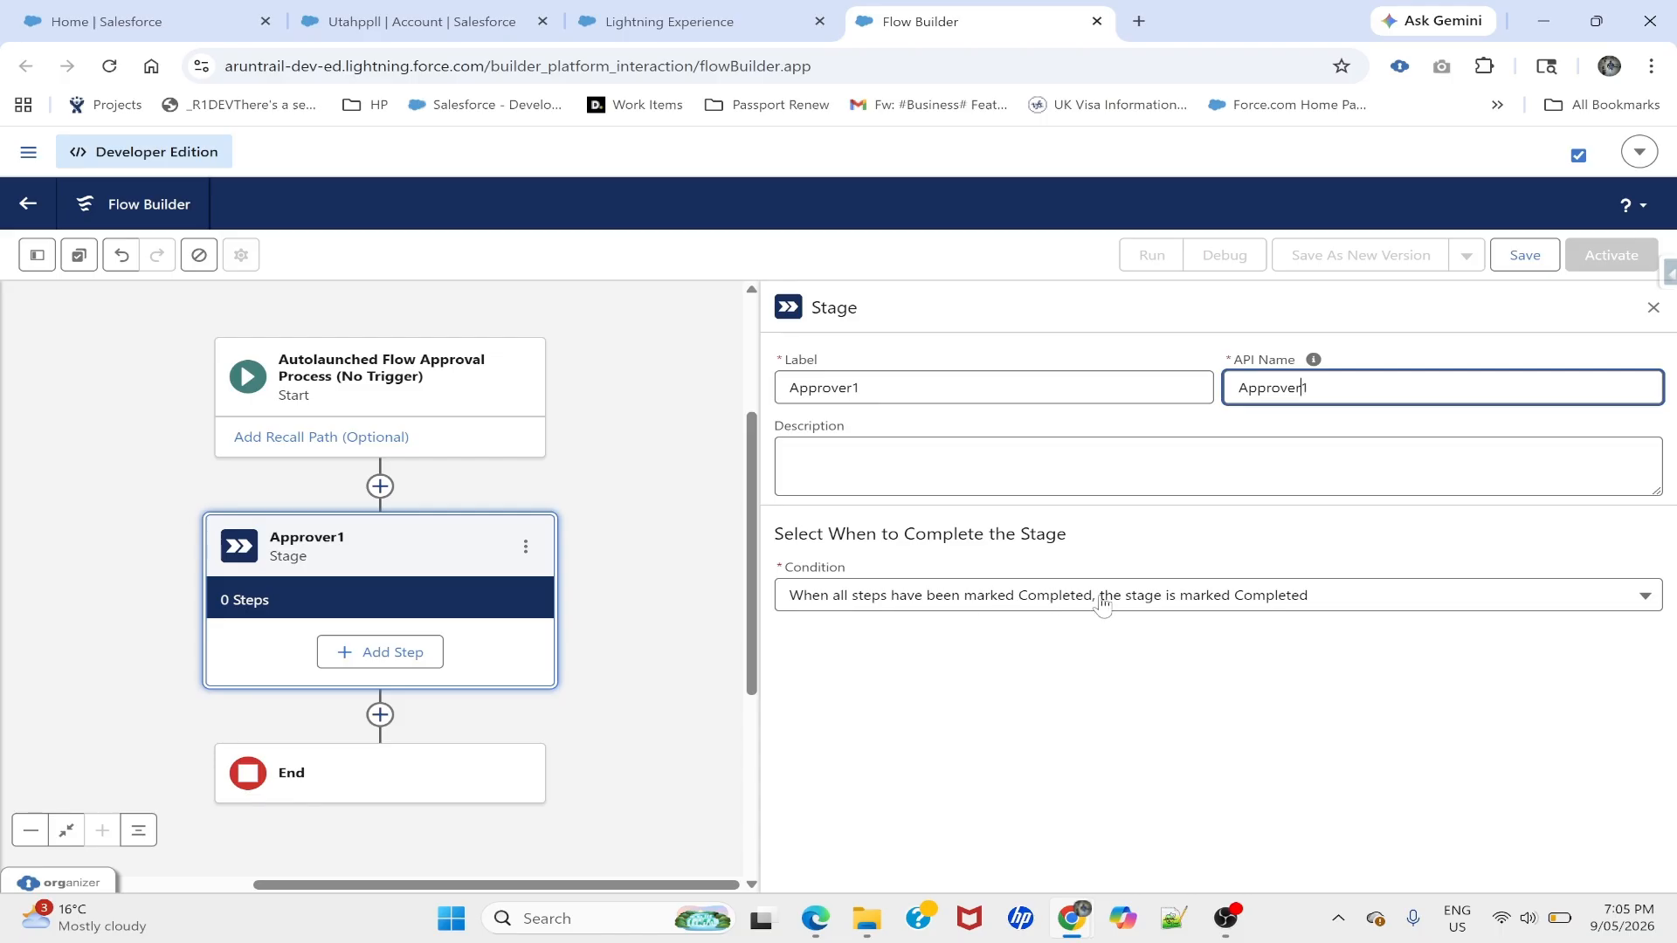
{"action": "scroll", "coordinate": [652, 569], "scroll_direction": "right", "scroll_amount": 2}
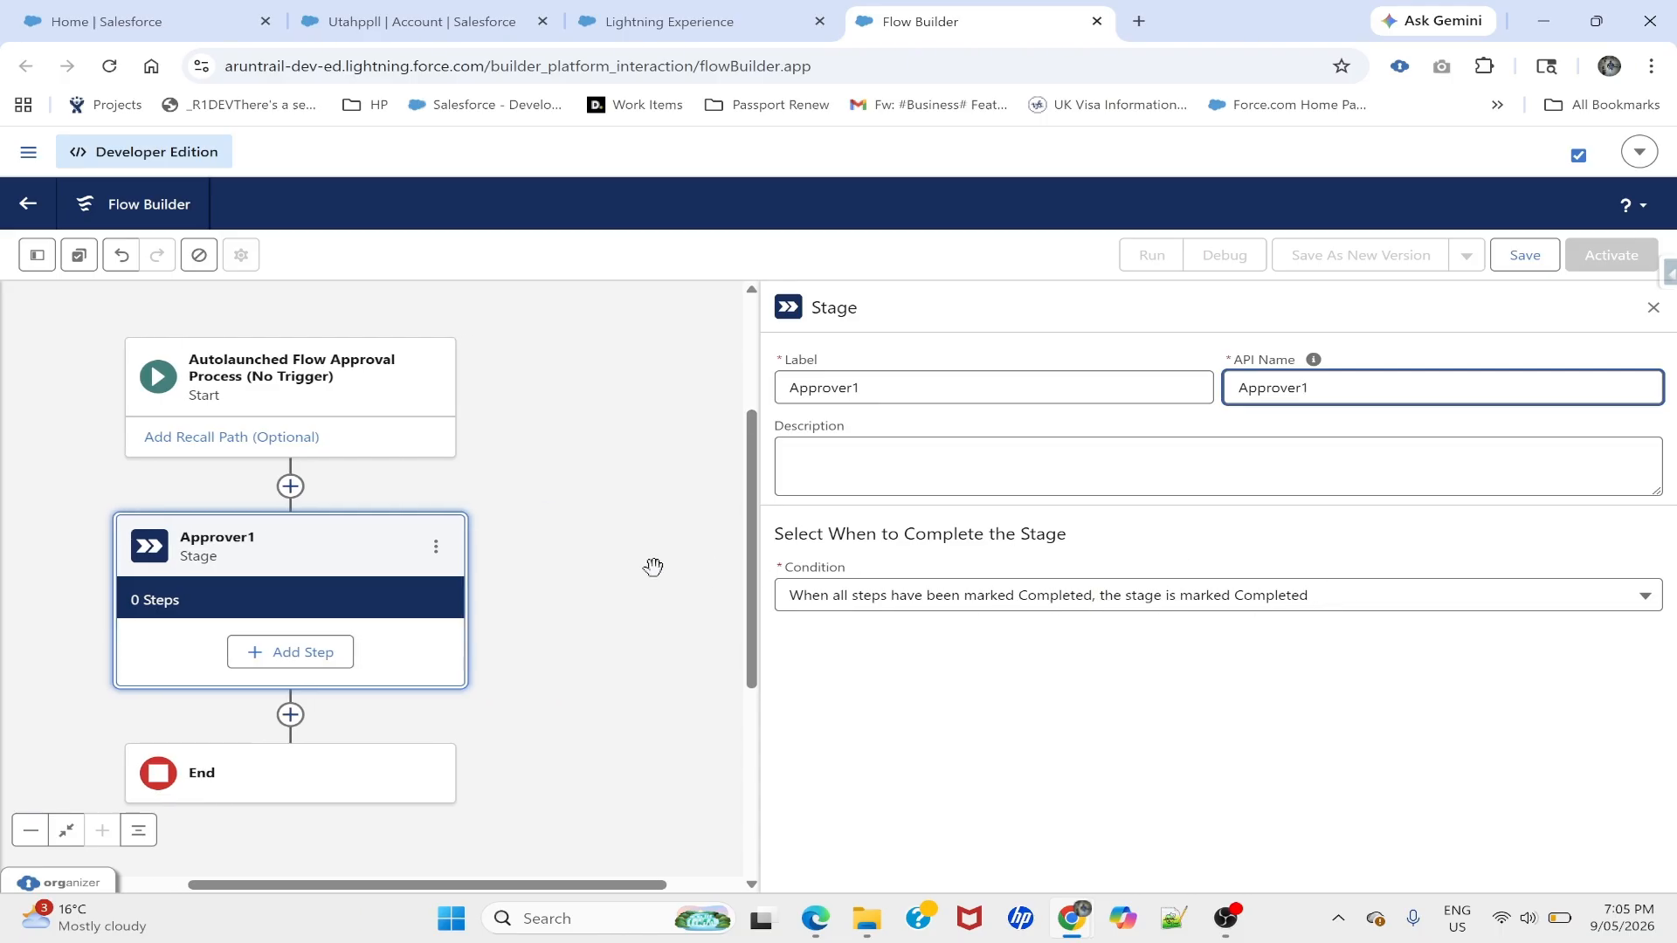
{"action": "left_click", "coordinate": [1014, 604]}
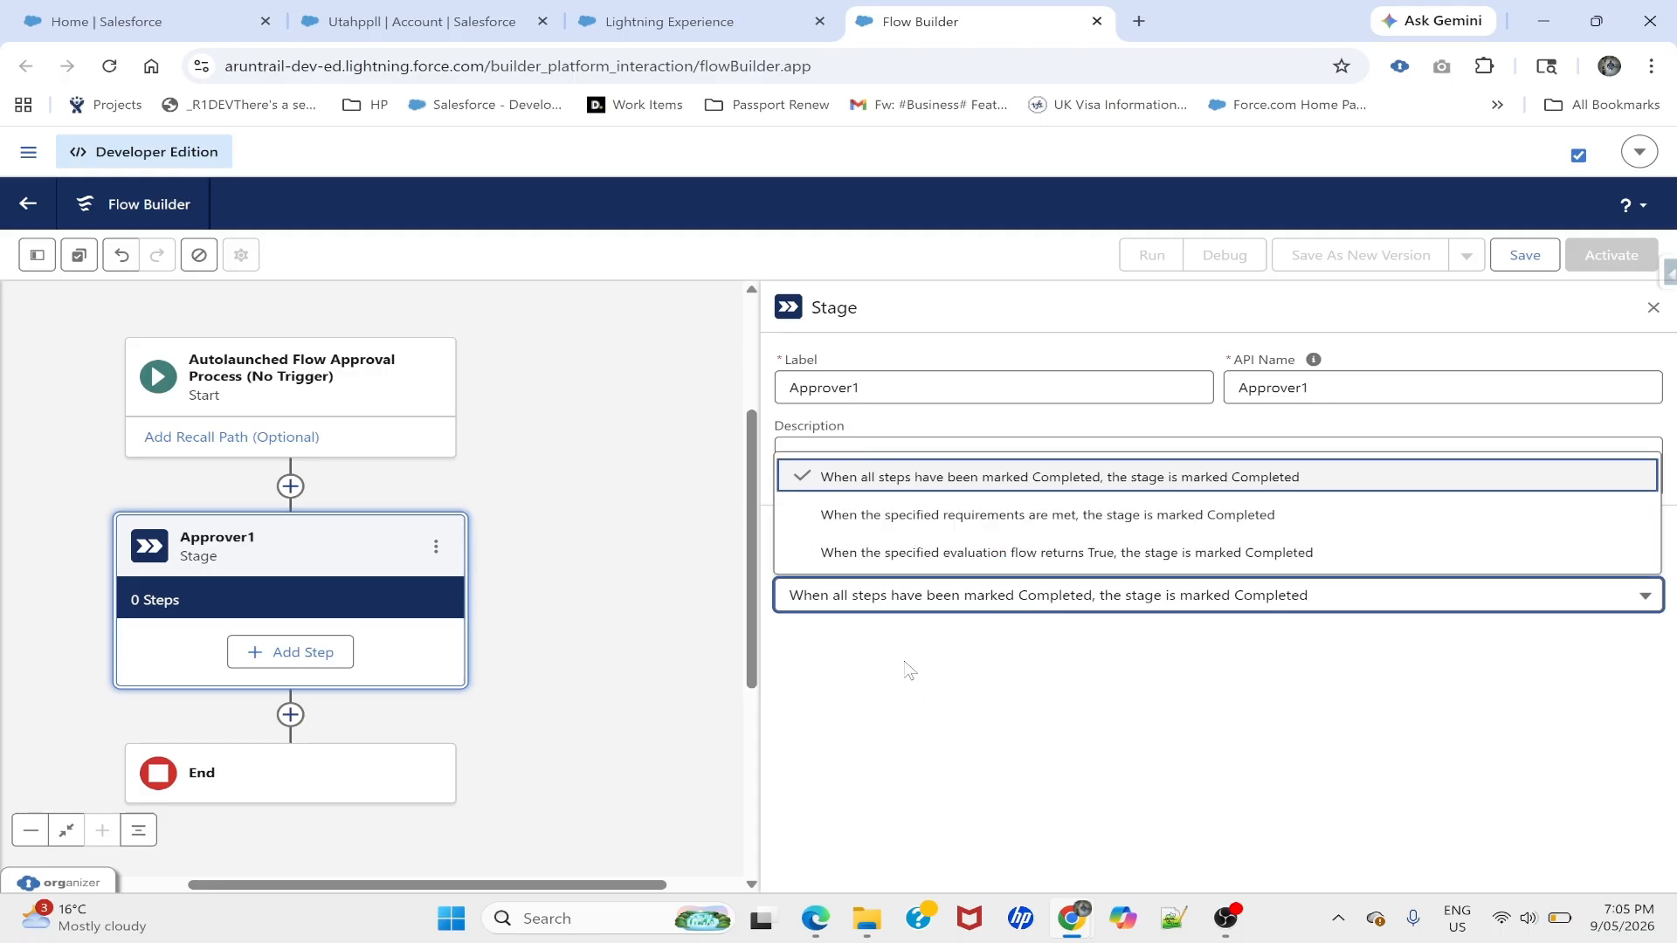
{"action": "left_click", "coordinate": [884, 596]}
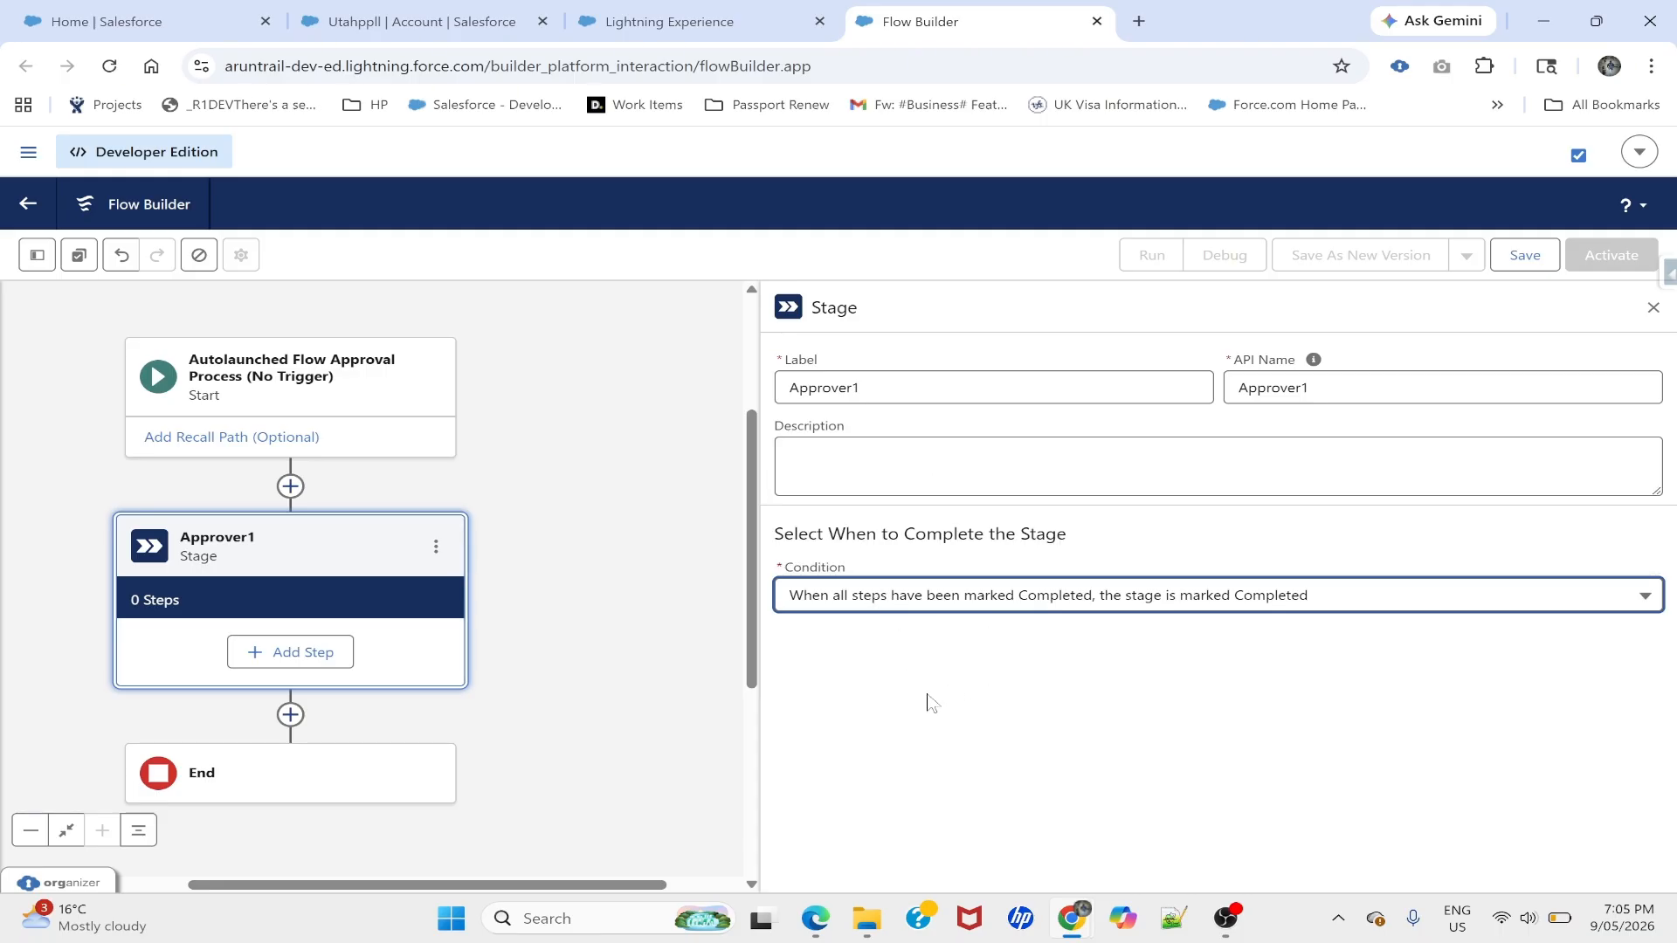
{"action": "left_click_drag", "start_coordinate": [311, 576], "coordinate": [378, 570]}
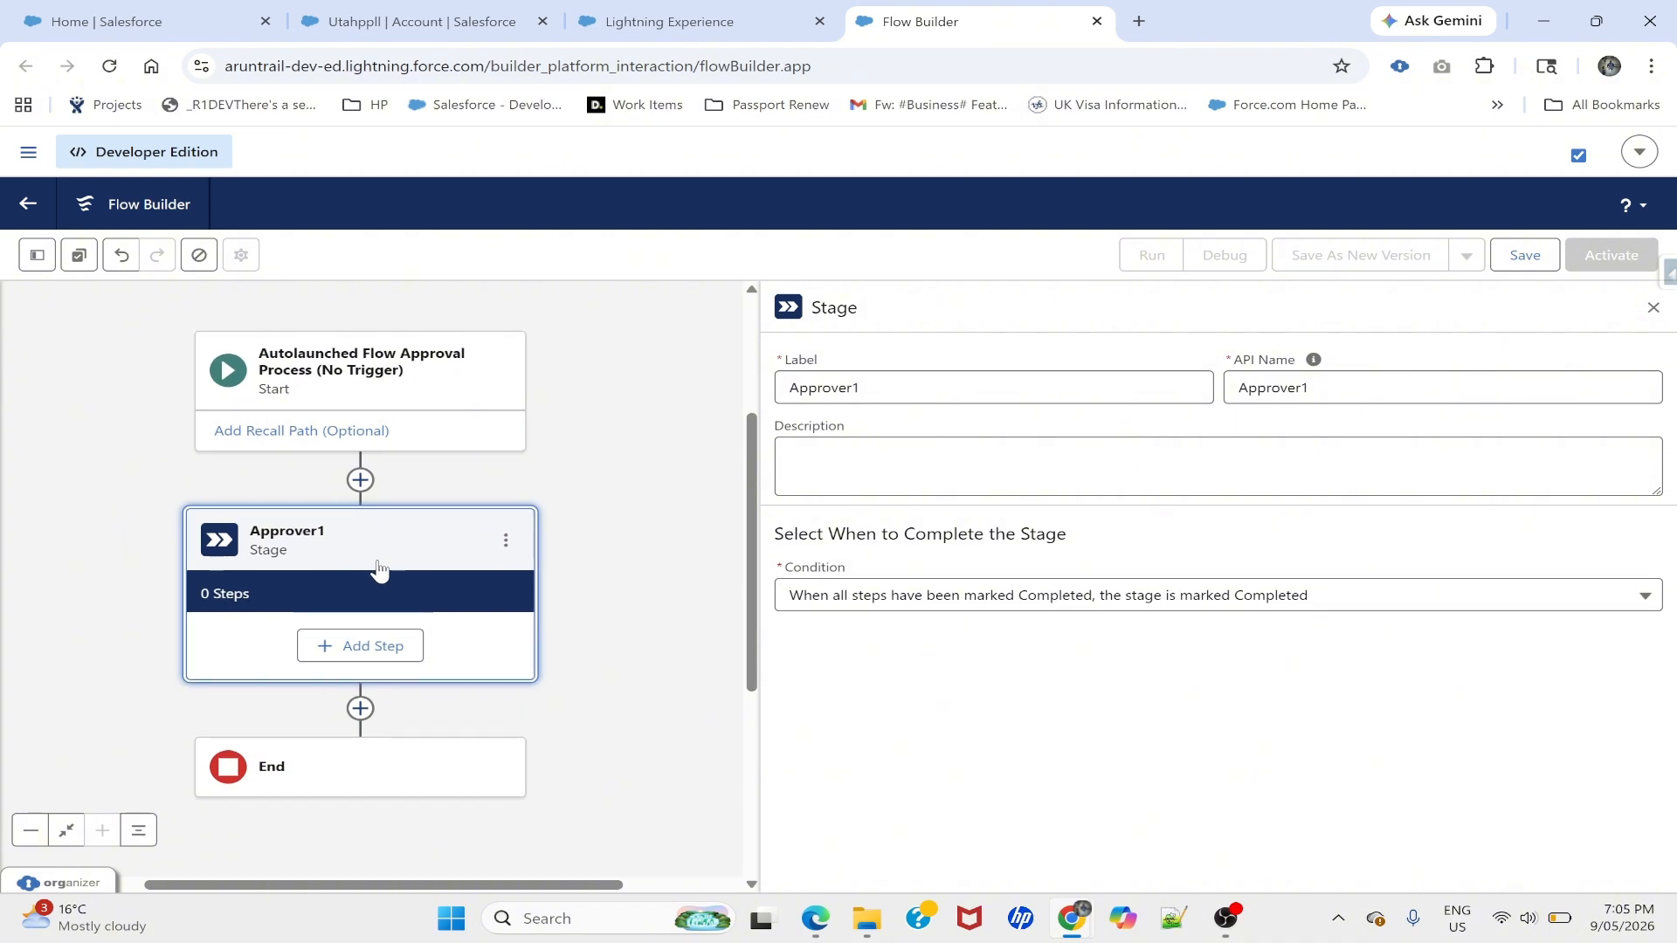
{"action": "left_click", "coordinate": [345, 647]}
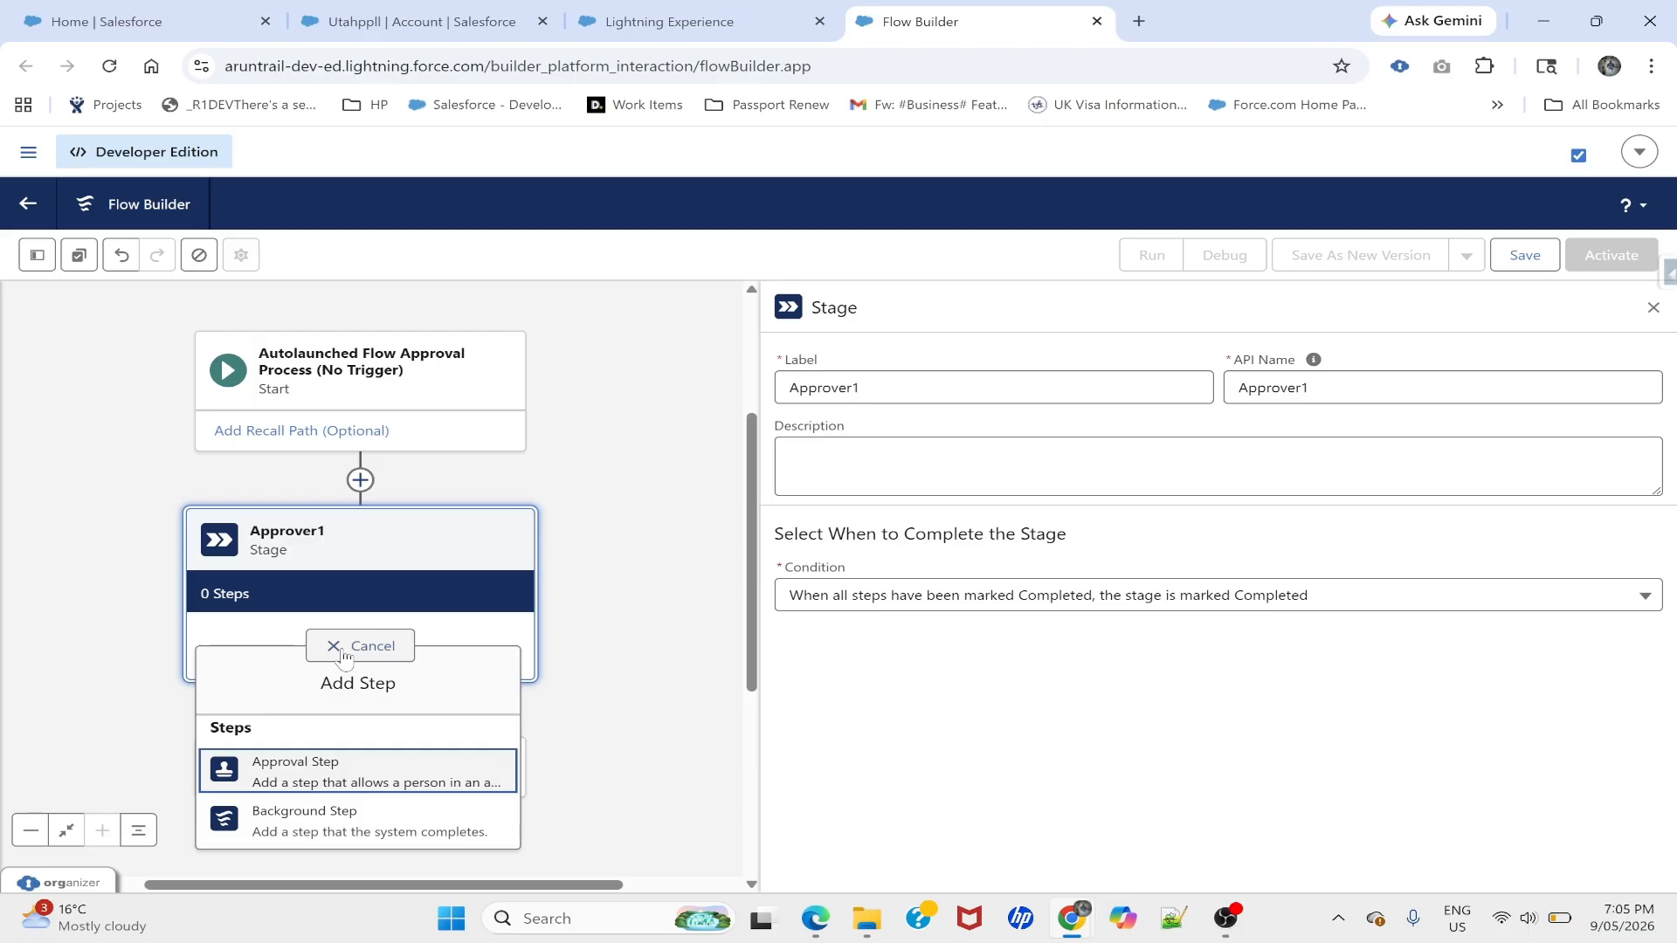
{"action": "left_click", "coordinate": [933, 648]}
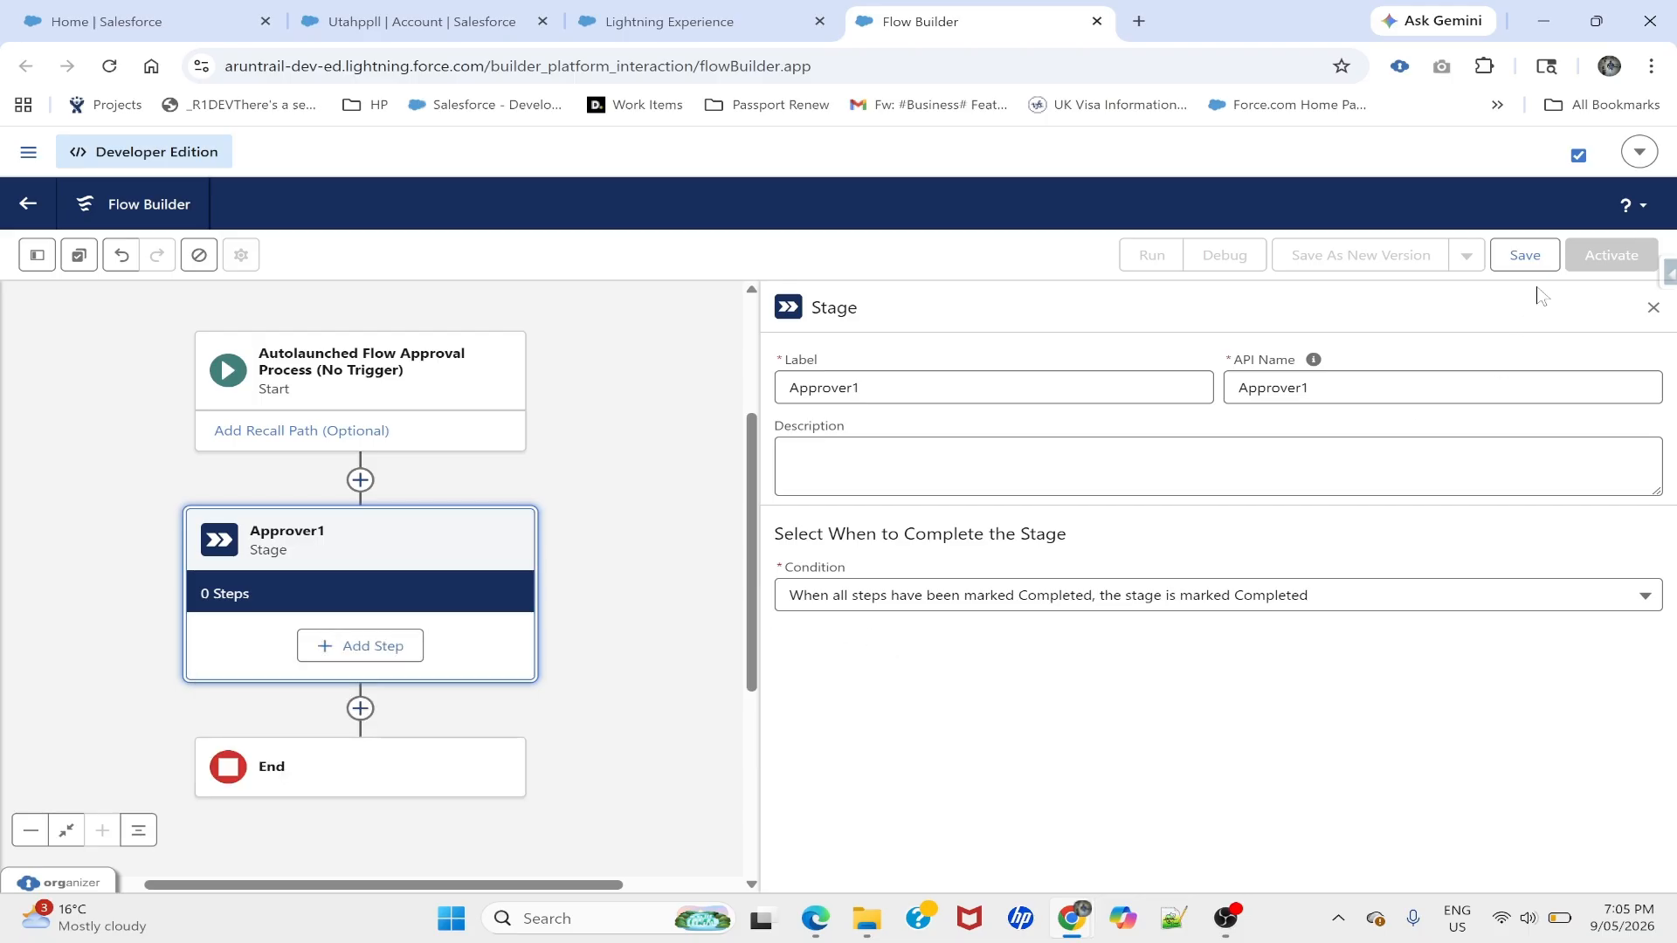
- Save the flow with label and API name Account_Approval_request_Autolaunched
{"action": "left_click", "coordinate": [1524, 255]}
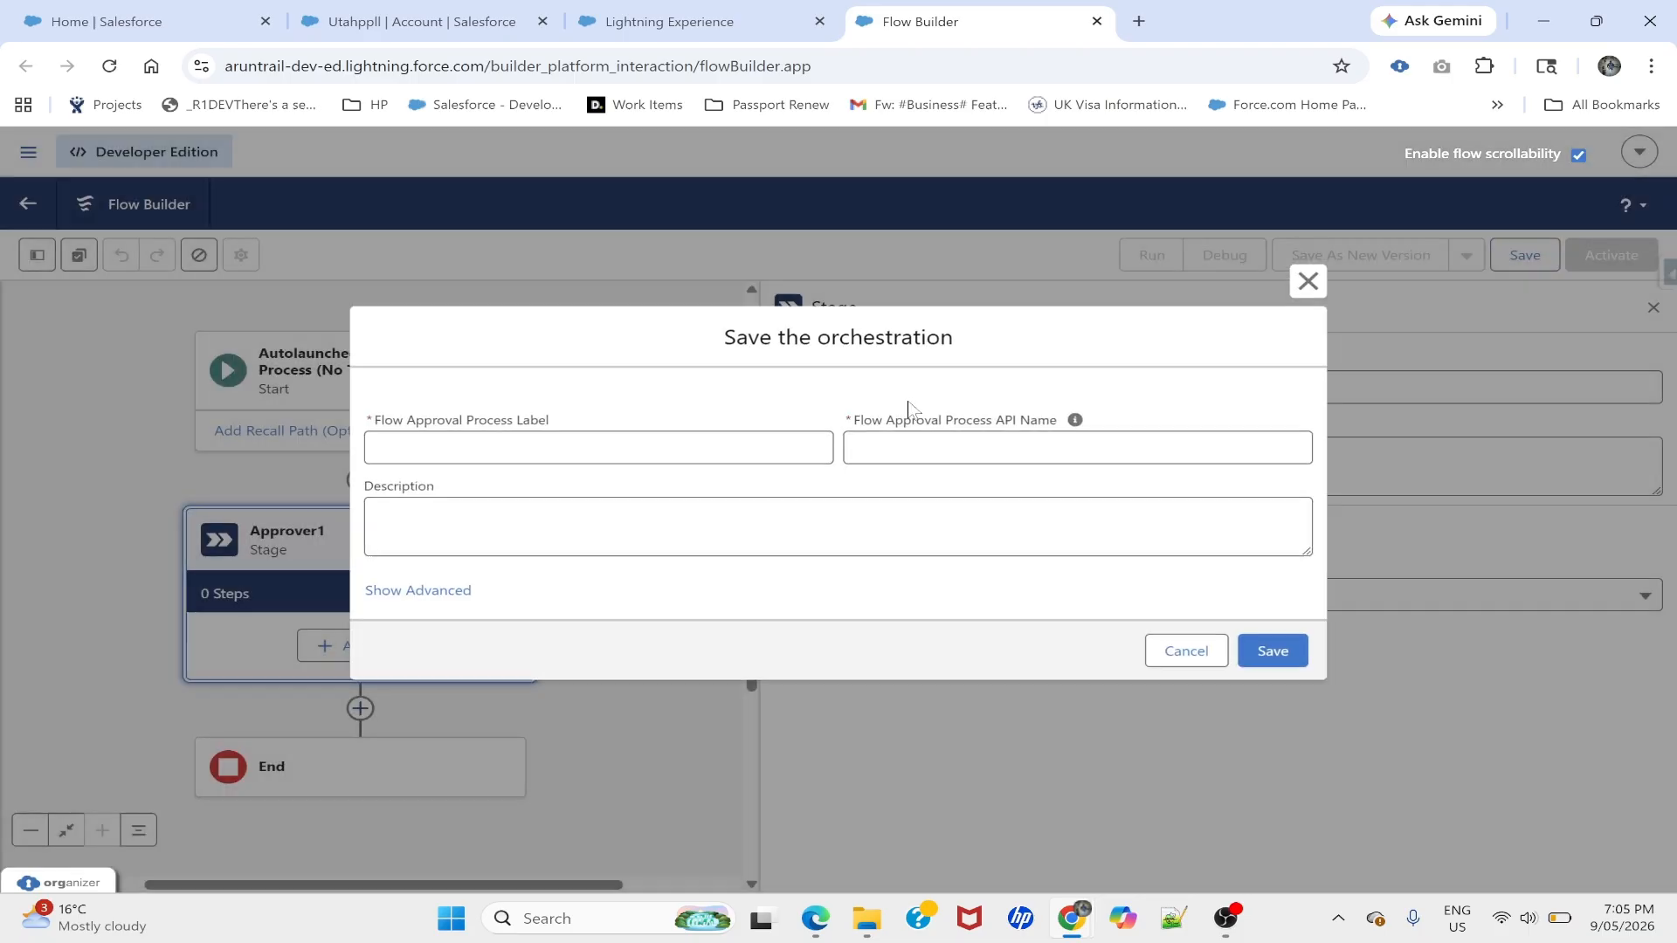
{"action": "type", "text": "Account"}
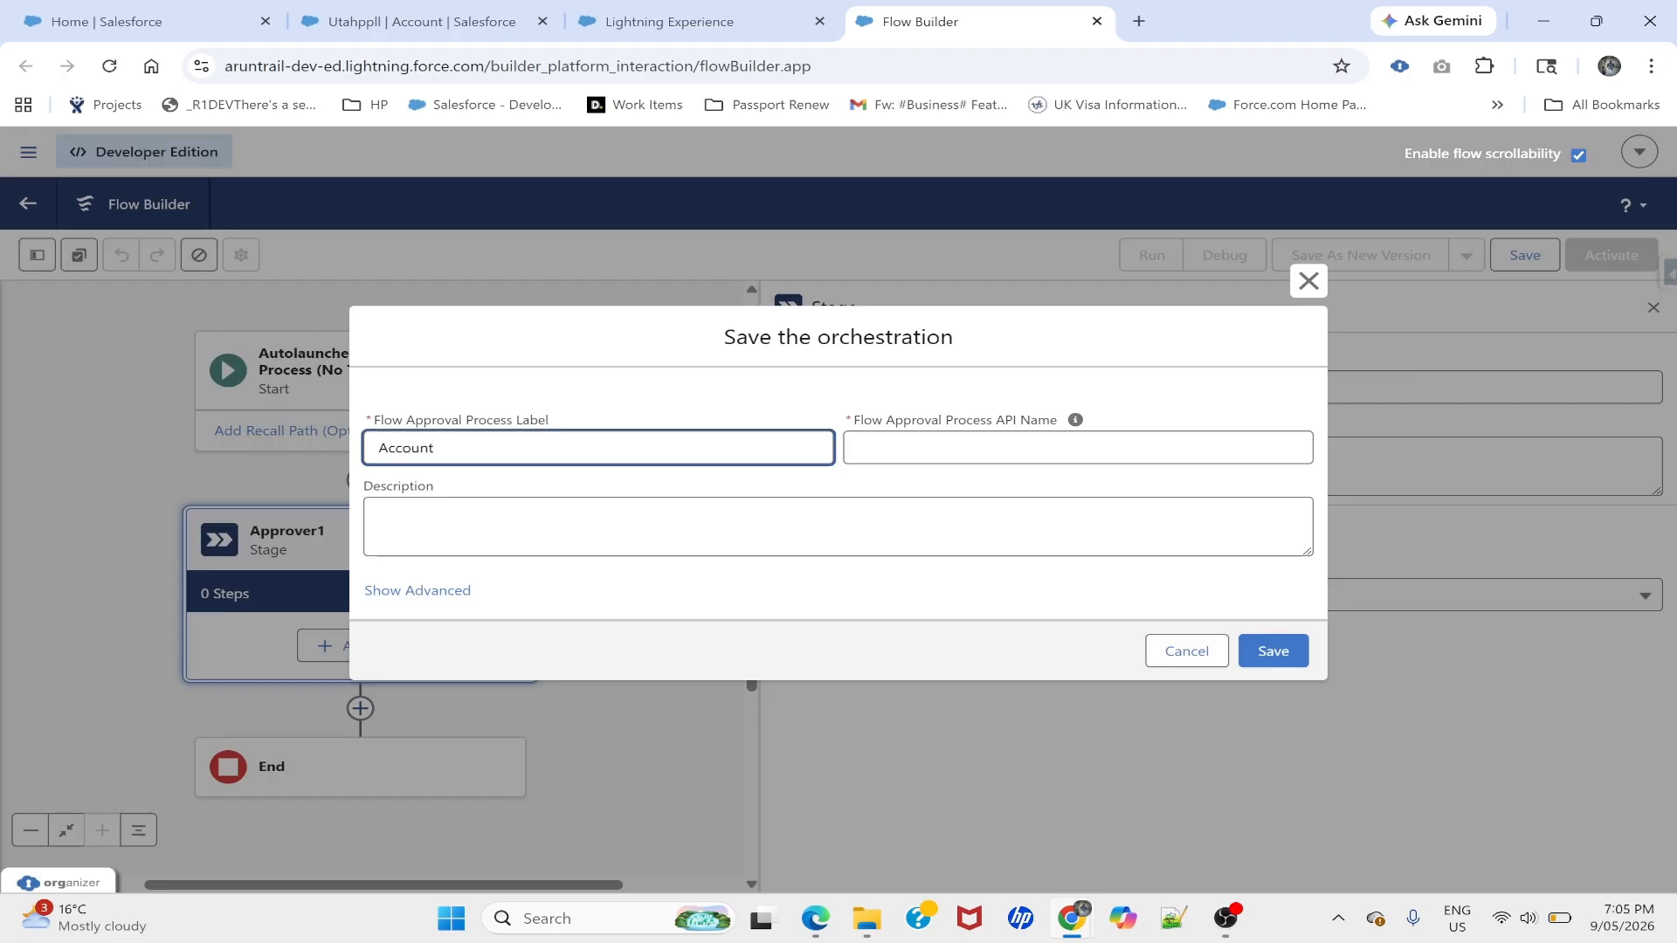
{"action": "type", "text": "_"}
{"action": "type", "text": "Approval_request"}
{"action": "key", "text": "Tab"}
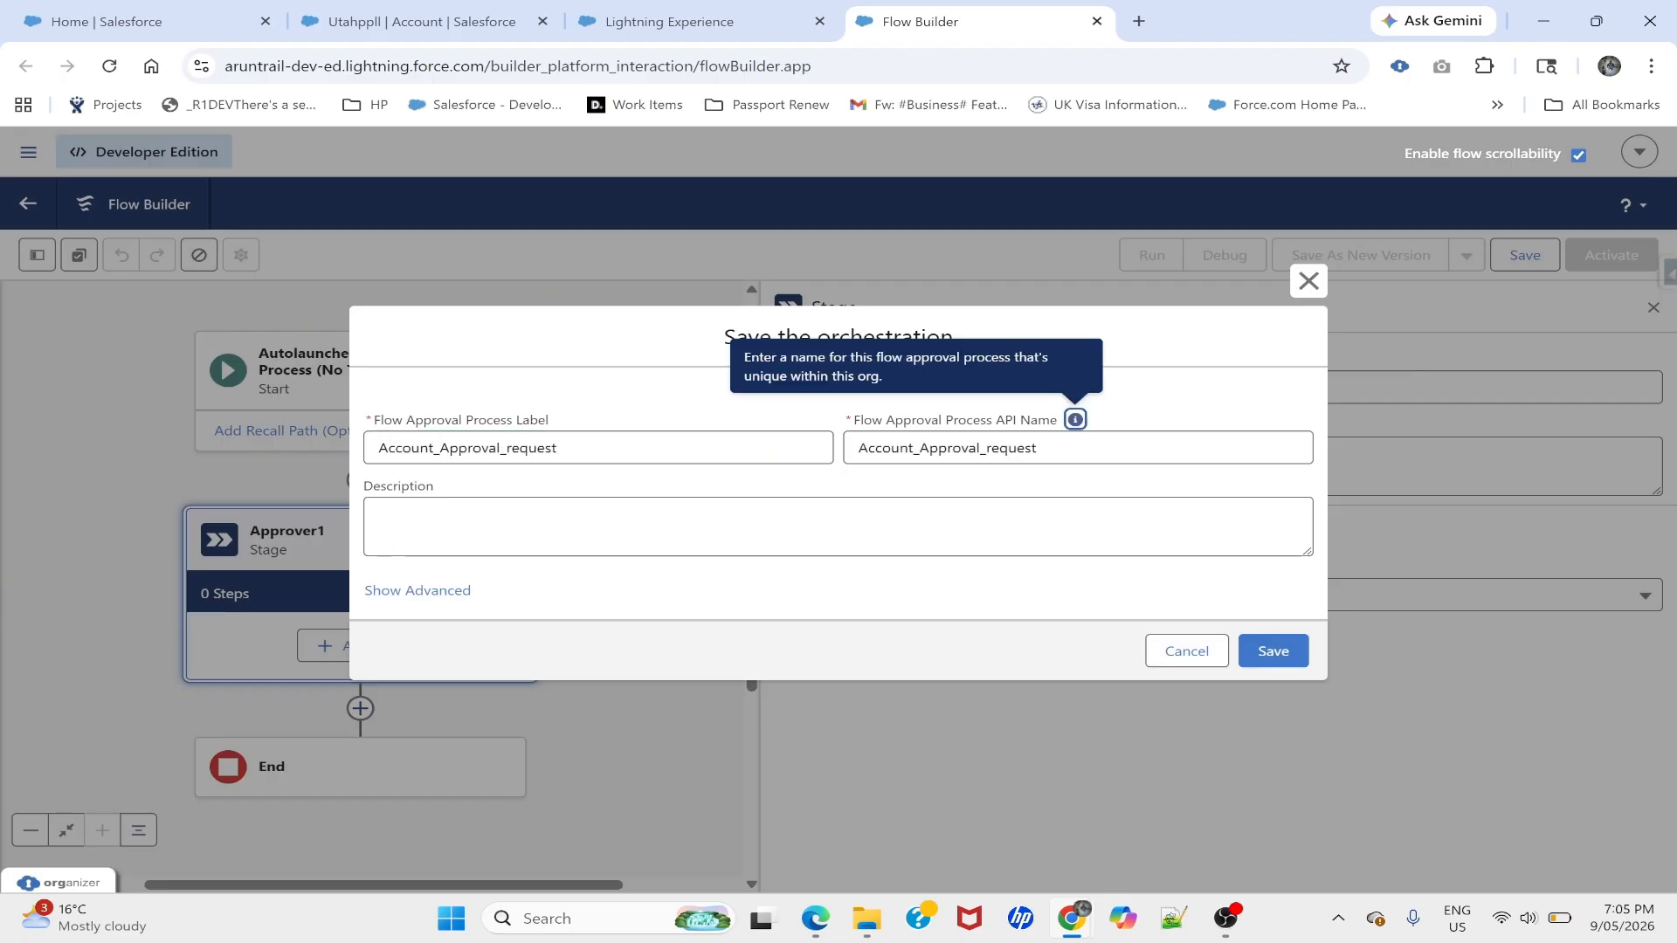
{"action": "left_click", "coordinate": [559, 448]}
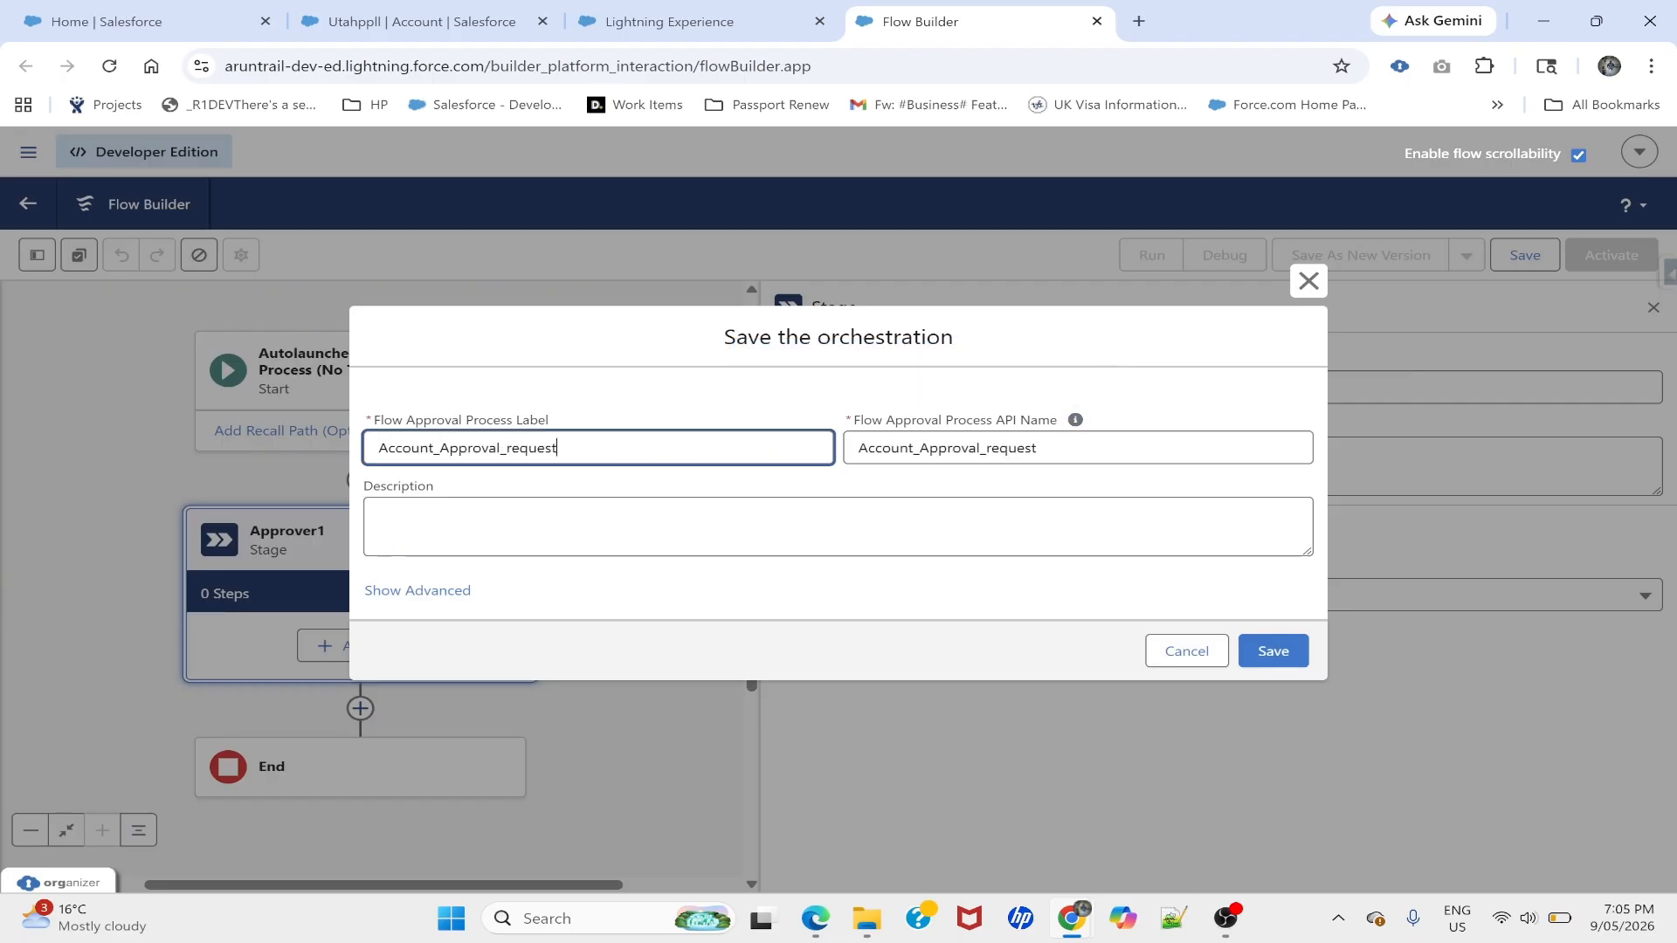
{"action": "type", "text": "_Autolaunched"}
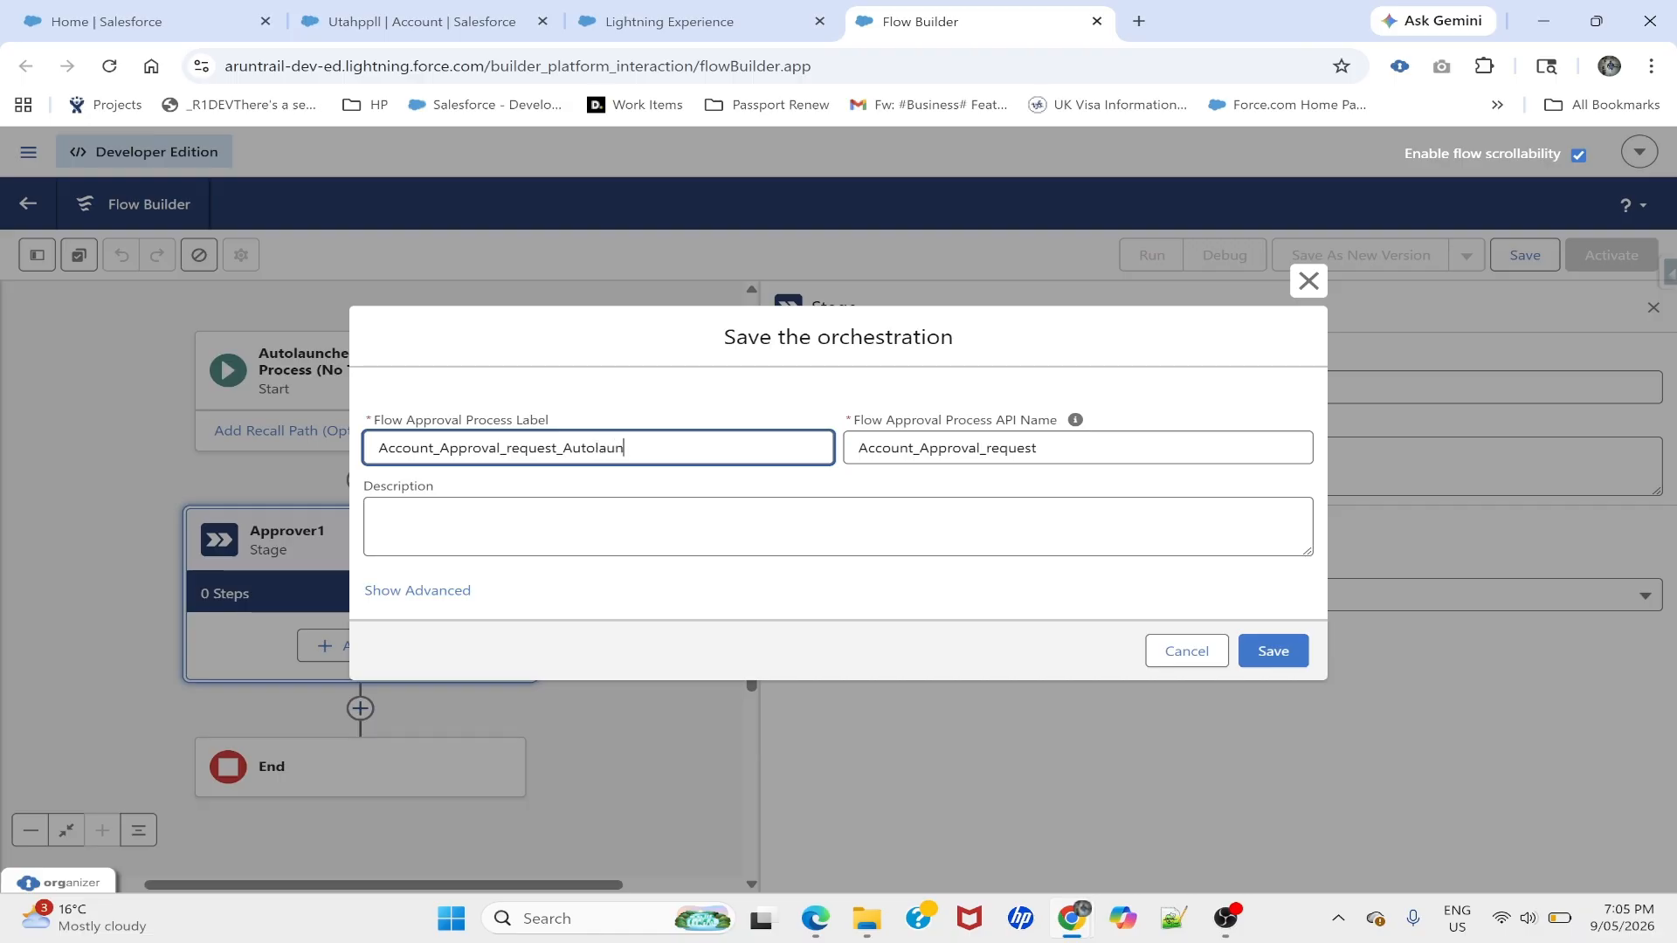
{"action": "key", "text": "ctrl+a"}
{"action": "key", "text": "ctrl+c"}
{"action": "left_click", "coordinate": [930, 448]}
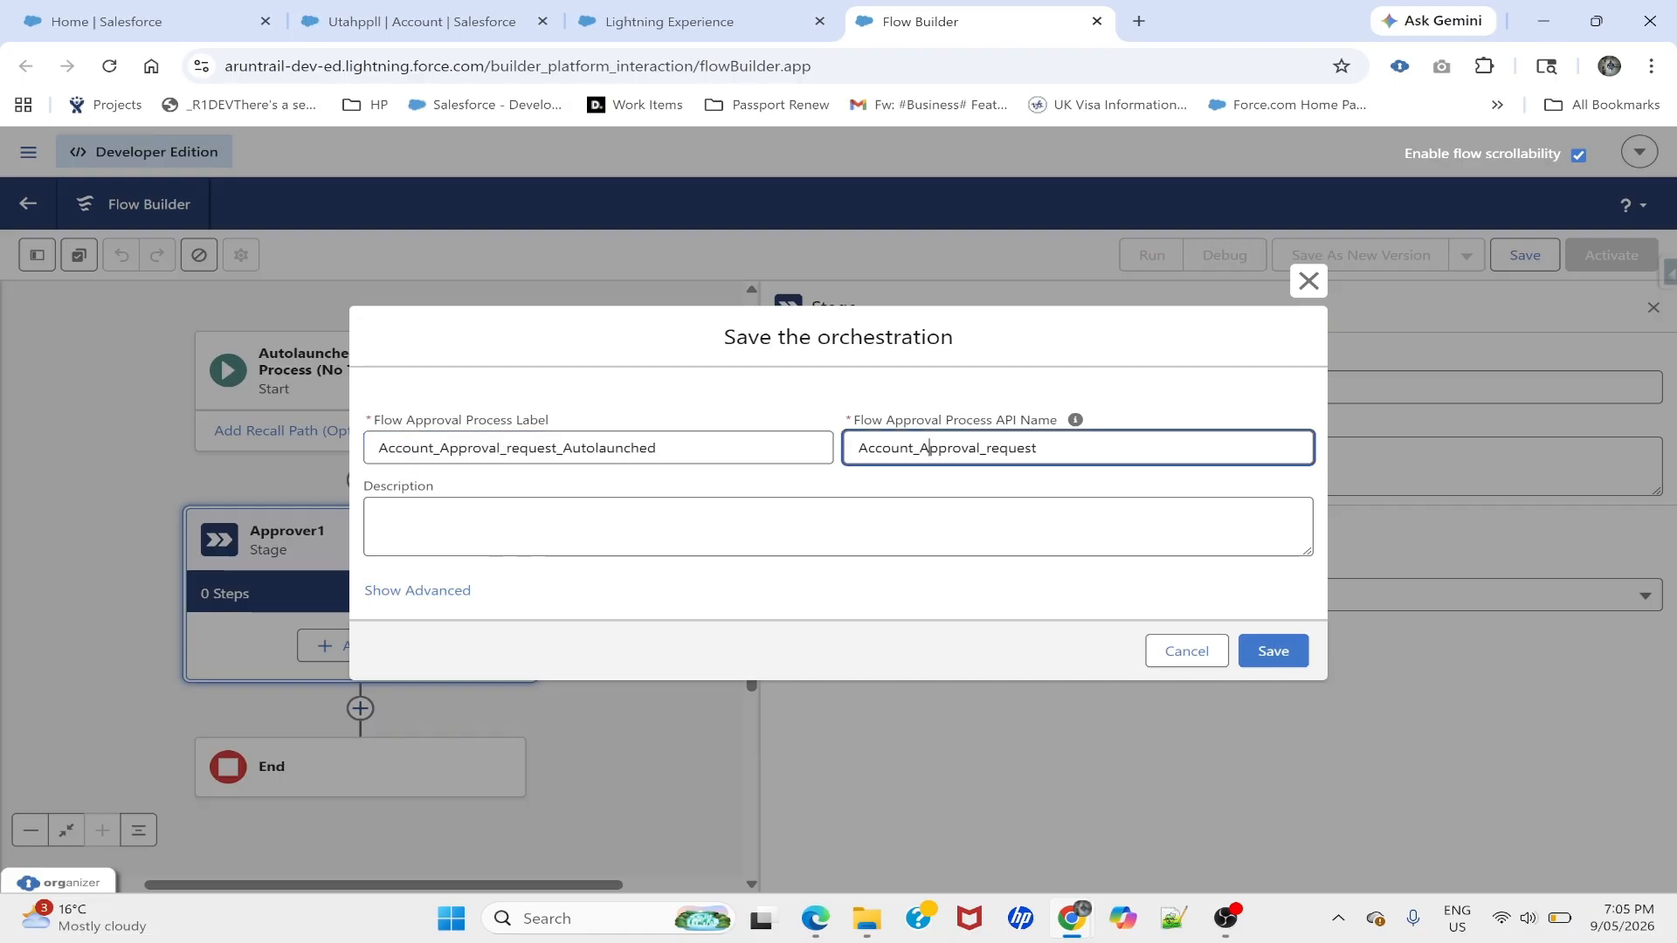
{"action": "key", "text": "ctrl+a"}
{"action": "key", "text": "ctrl+v"}
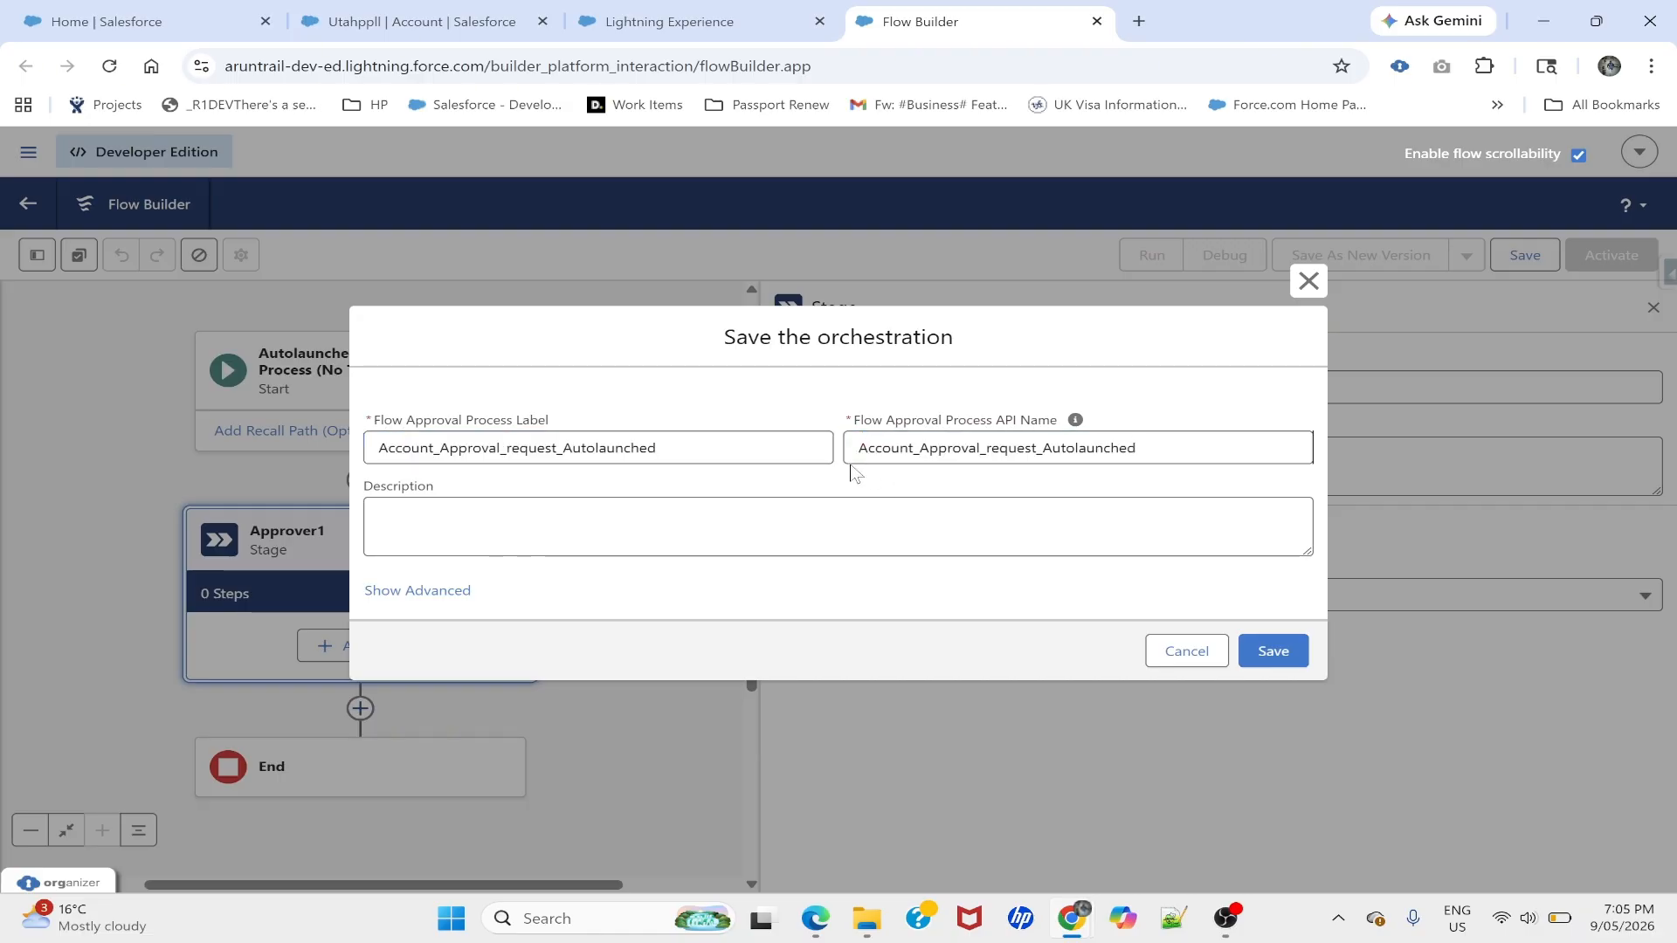
{"action": "left_click", "coordinate": [1272, 651]}
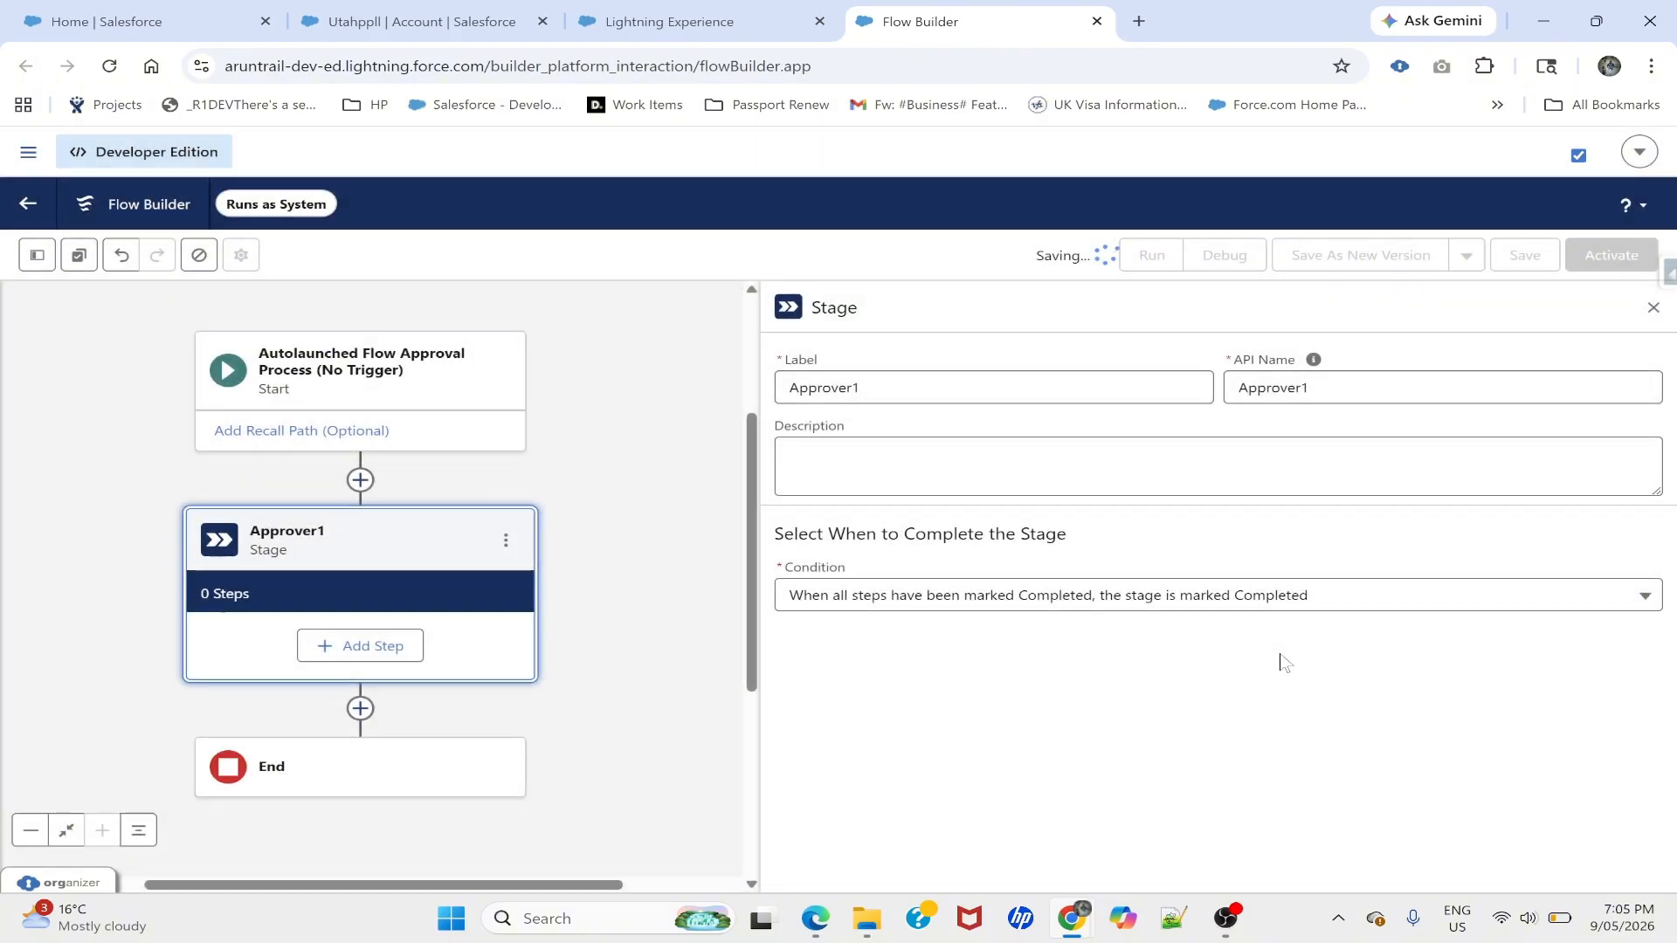
{"action": "left_click", "coordinate": [366, 648]}
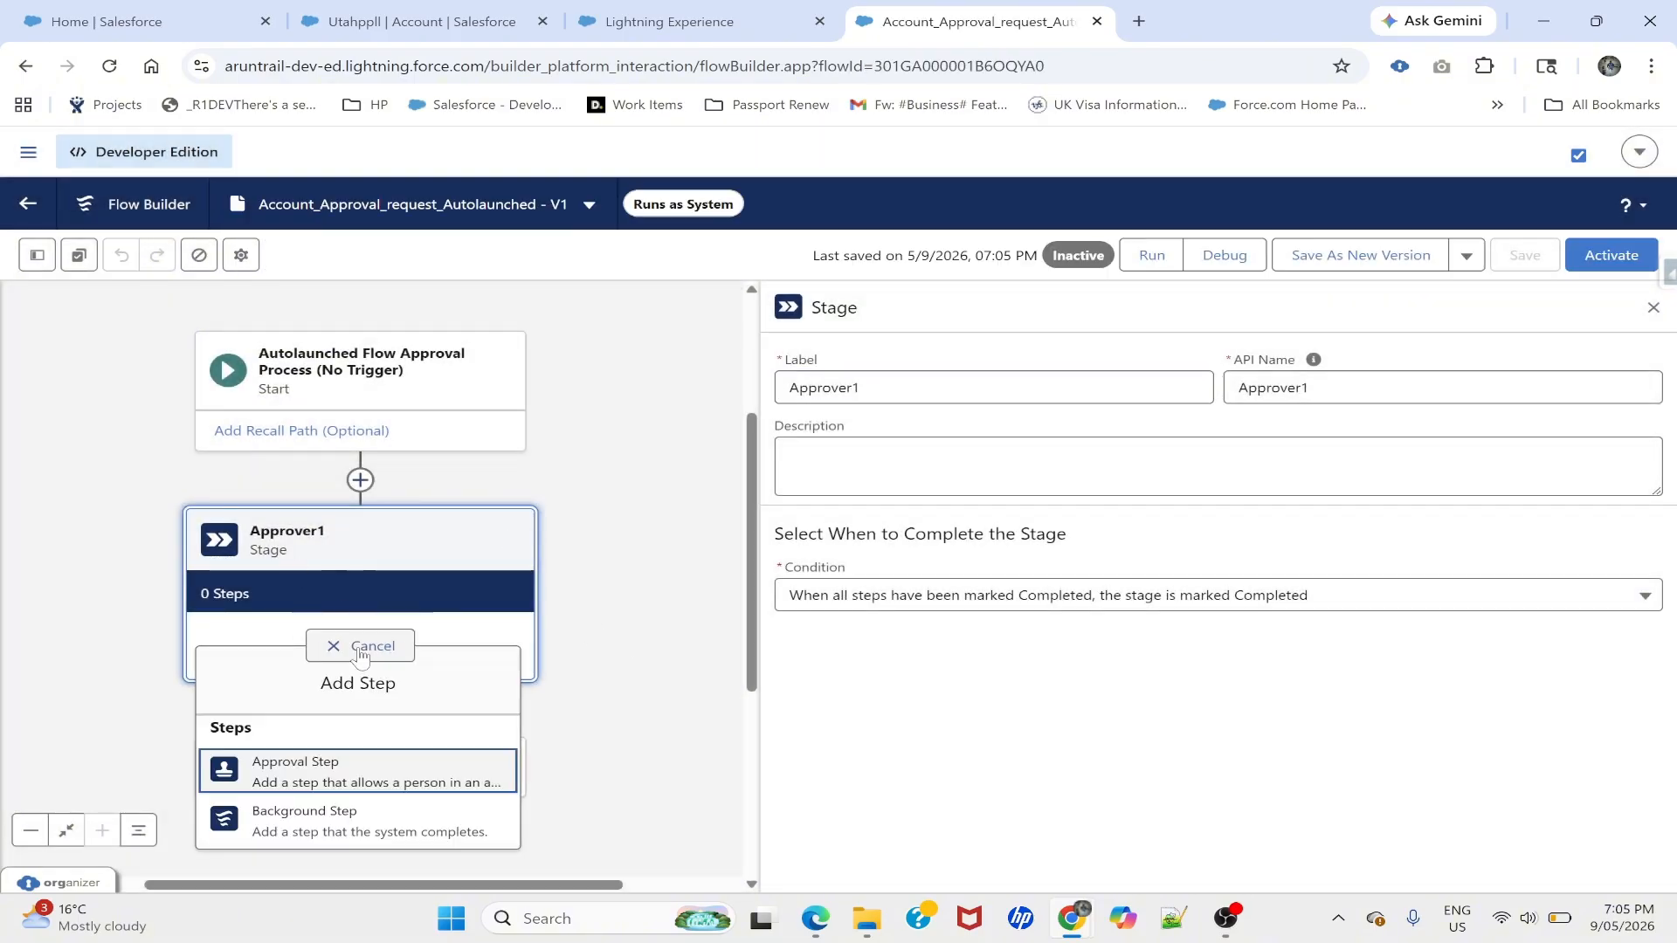
- Add an Approval Step to Approver1, leaving Customize approver notification email unticked
{"action": "left_click", "coordinate": [298, 771]}
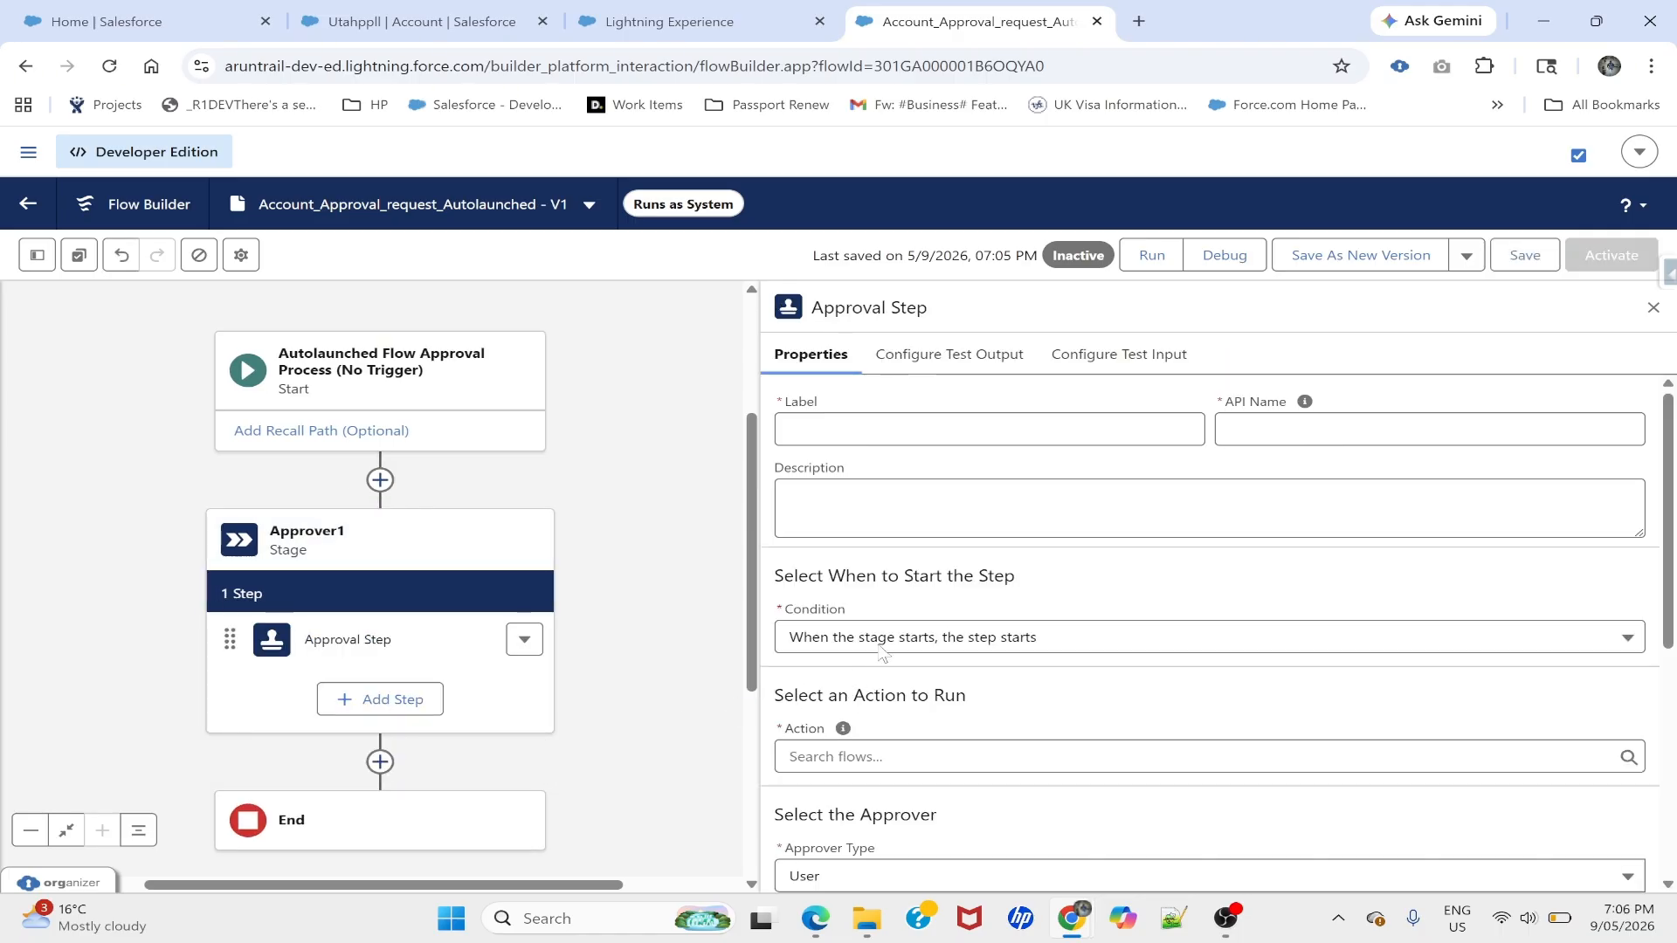
{"action": "scroll", "coordinate": [850, 594], "scroll_direction": "down", "scroll_amount": 3}
{"action": "scroll", "coordinate": [850, 595], "scroll_direction": "up", "scroll_amount": 3}
{"action": "scroll", "coordinate": [856, 608], "scroll_direction": "down", "scroll_amount": 1}
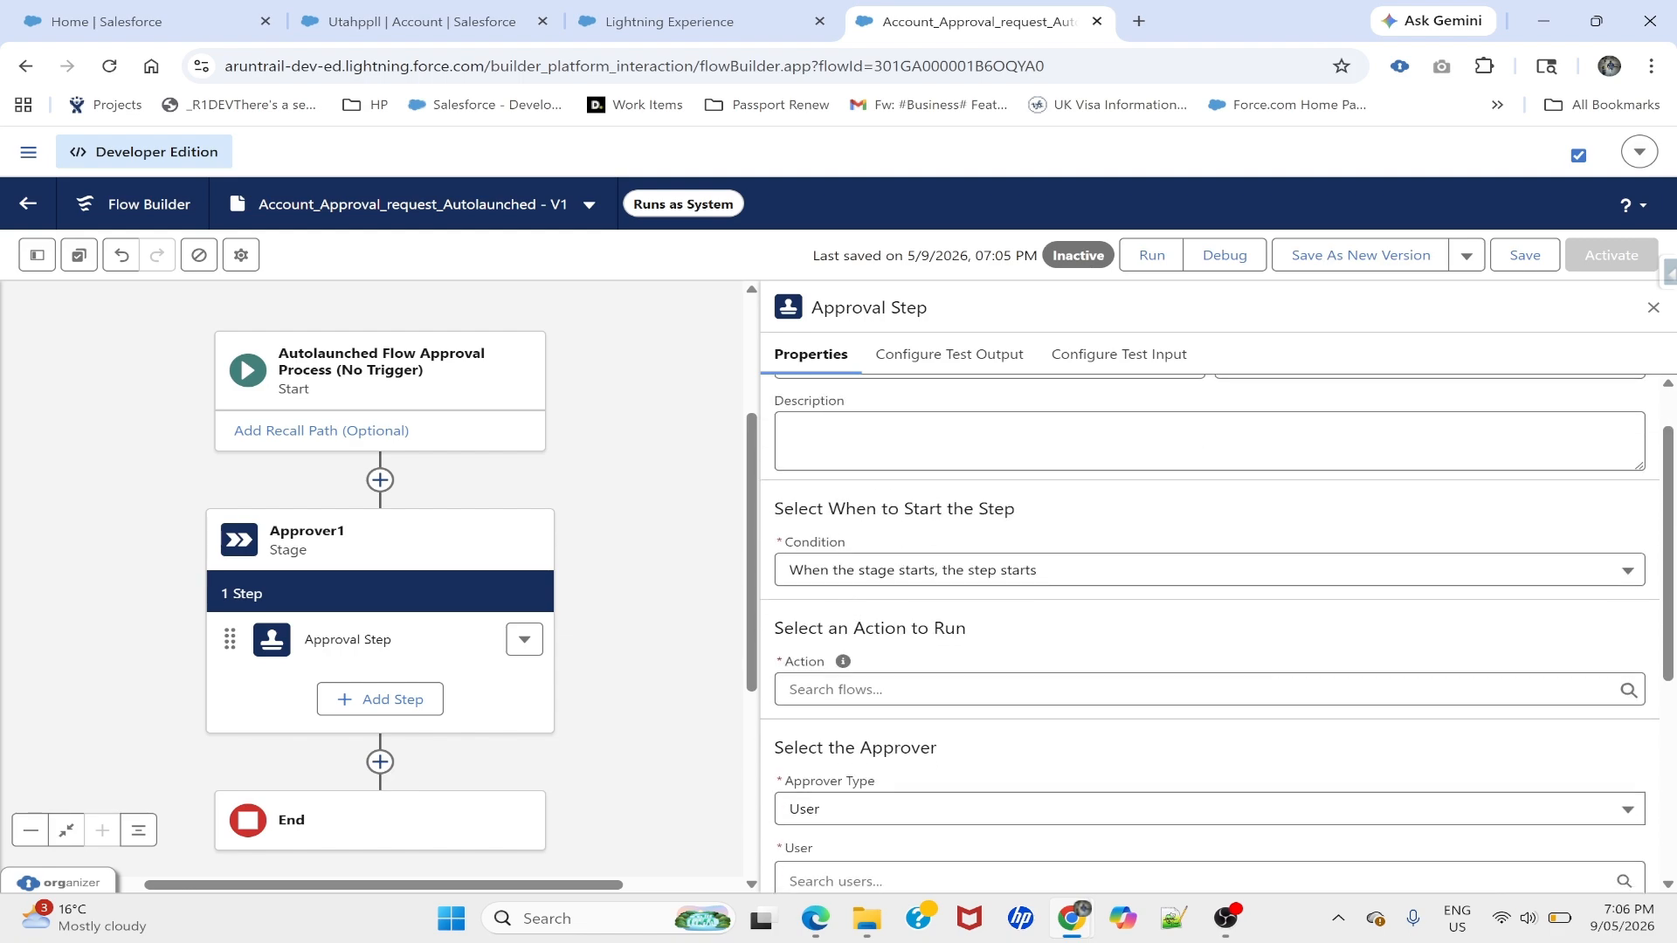
{"action": "scroll", "coordinate": [829, 729], "scroll_direction": "down", "scroll_amount": 5}
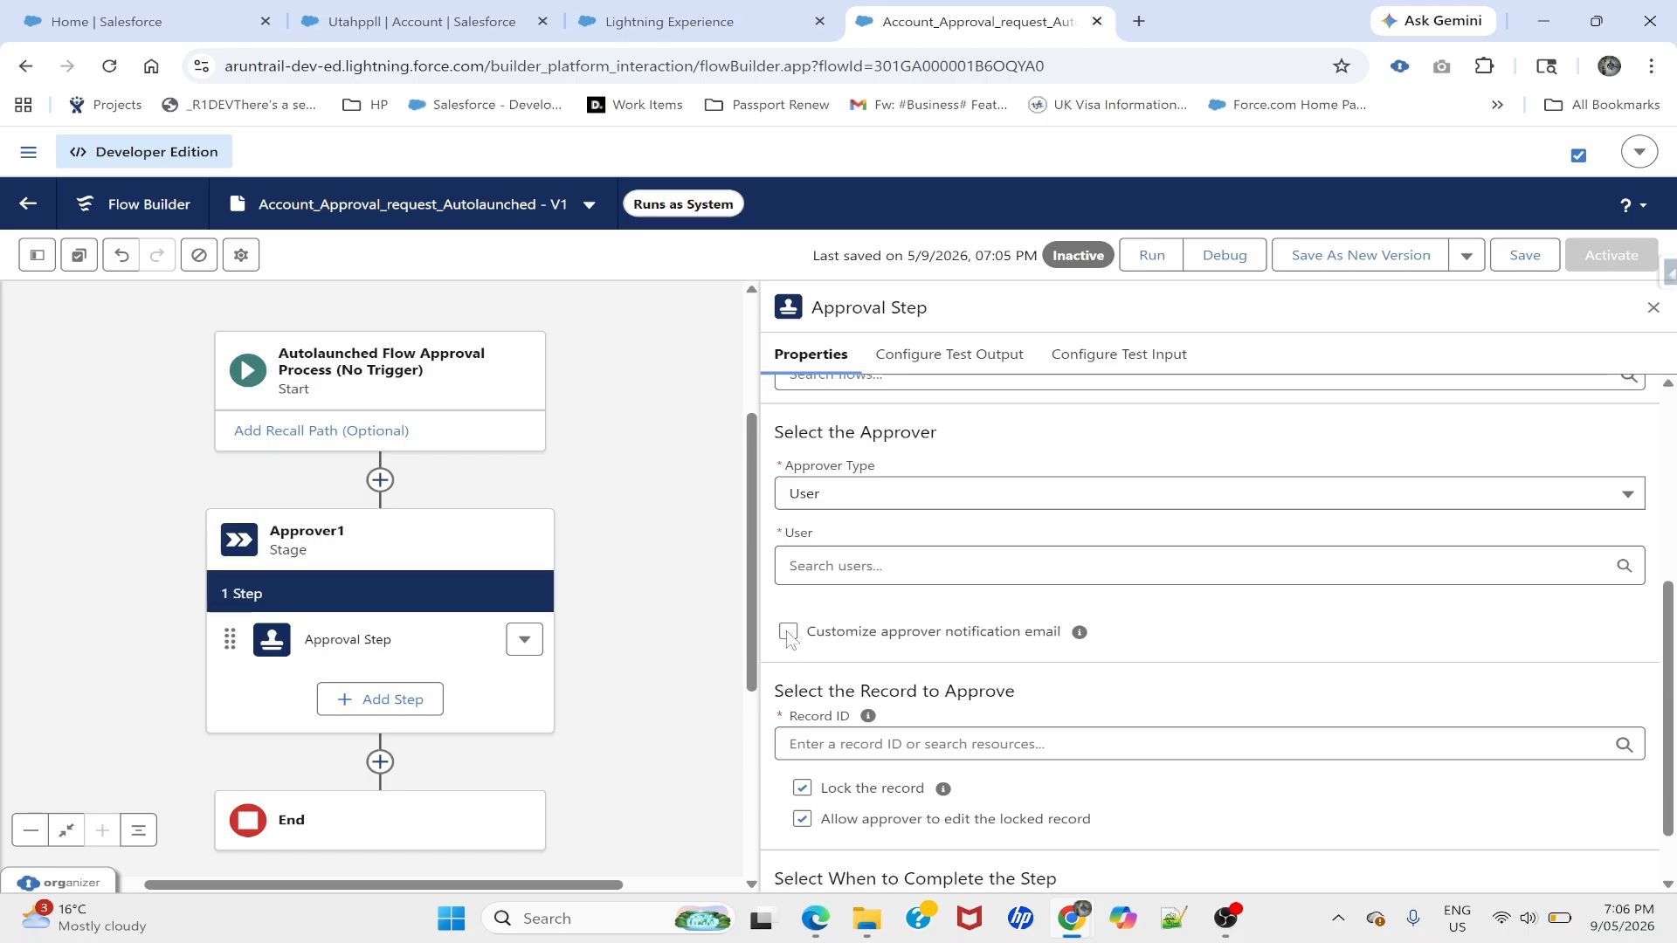
{"action": "left_click", "coordinate": [788, 632]}
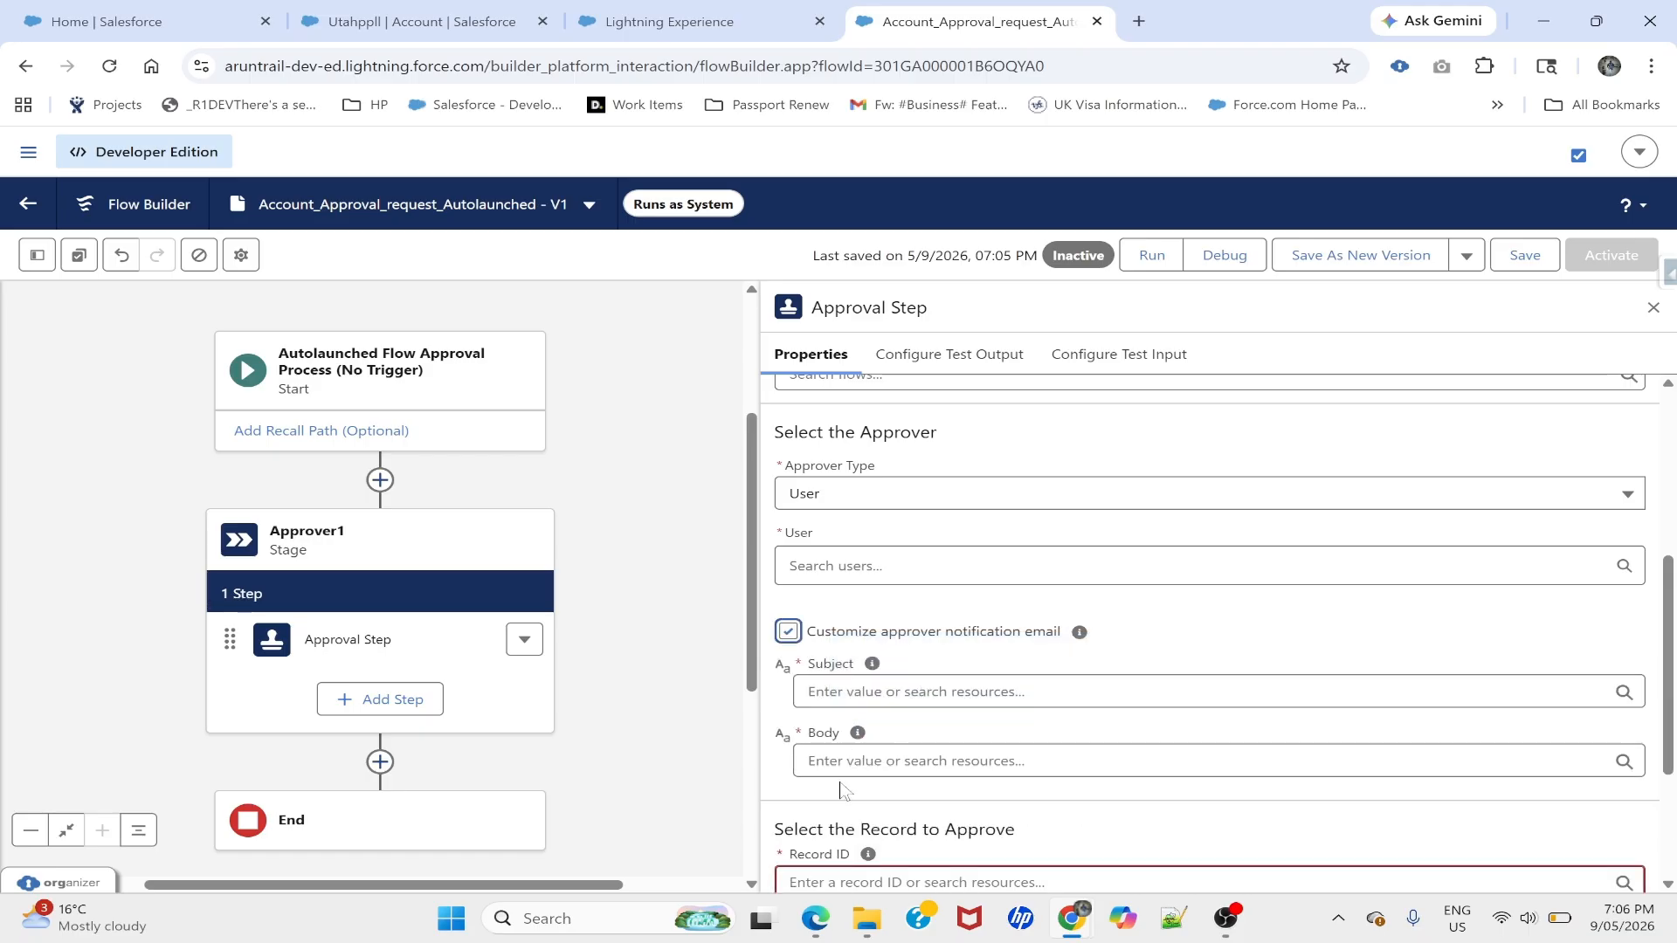
{"action": "left_click", "coordinate": [789, 633]}
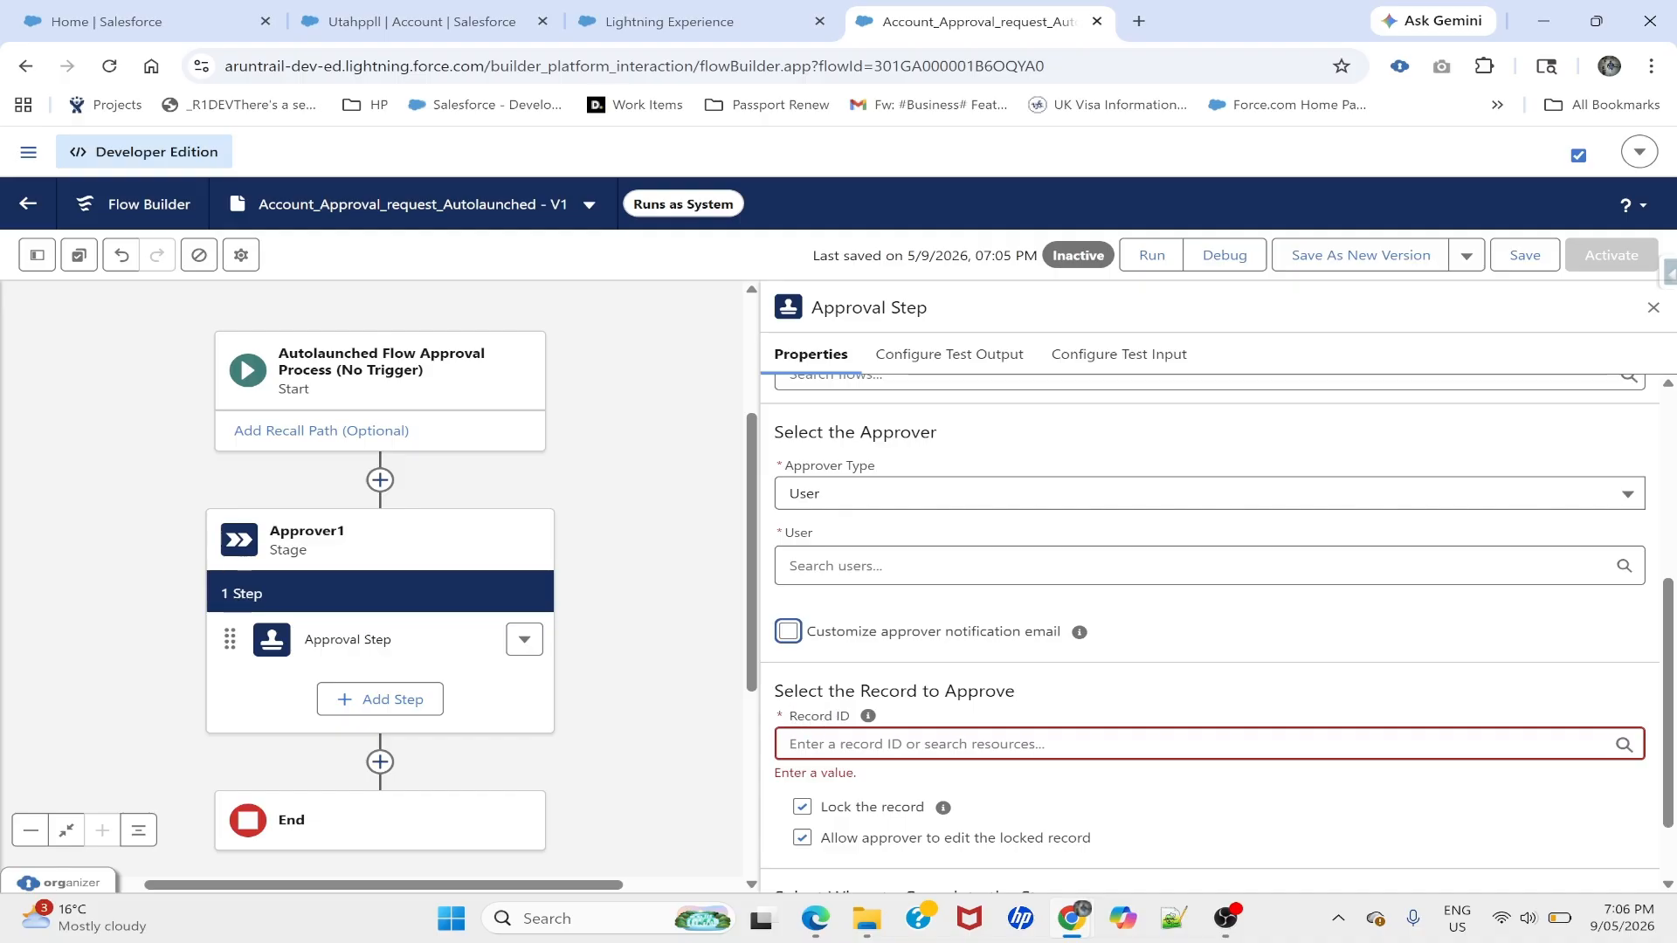
{"action": "scroll", "coordinate": [878, 775], "scroll_direction": "down", "scroll_amount": 1}
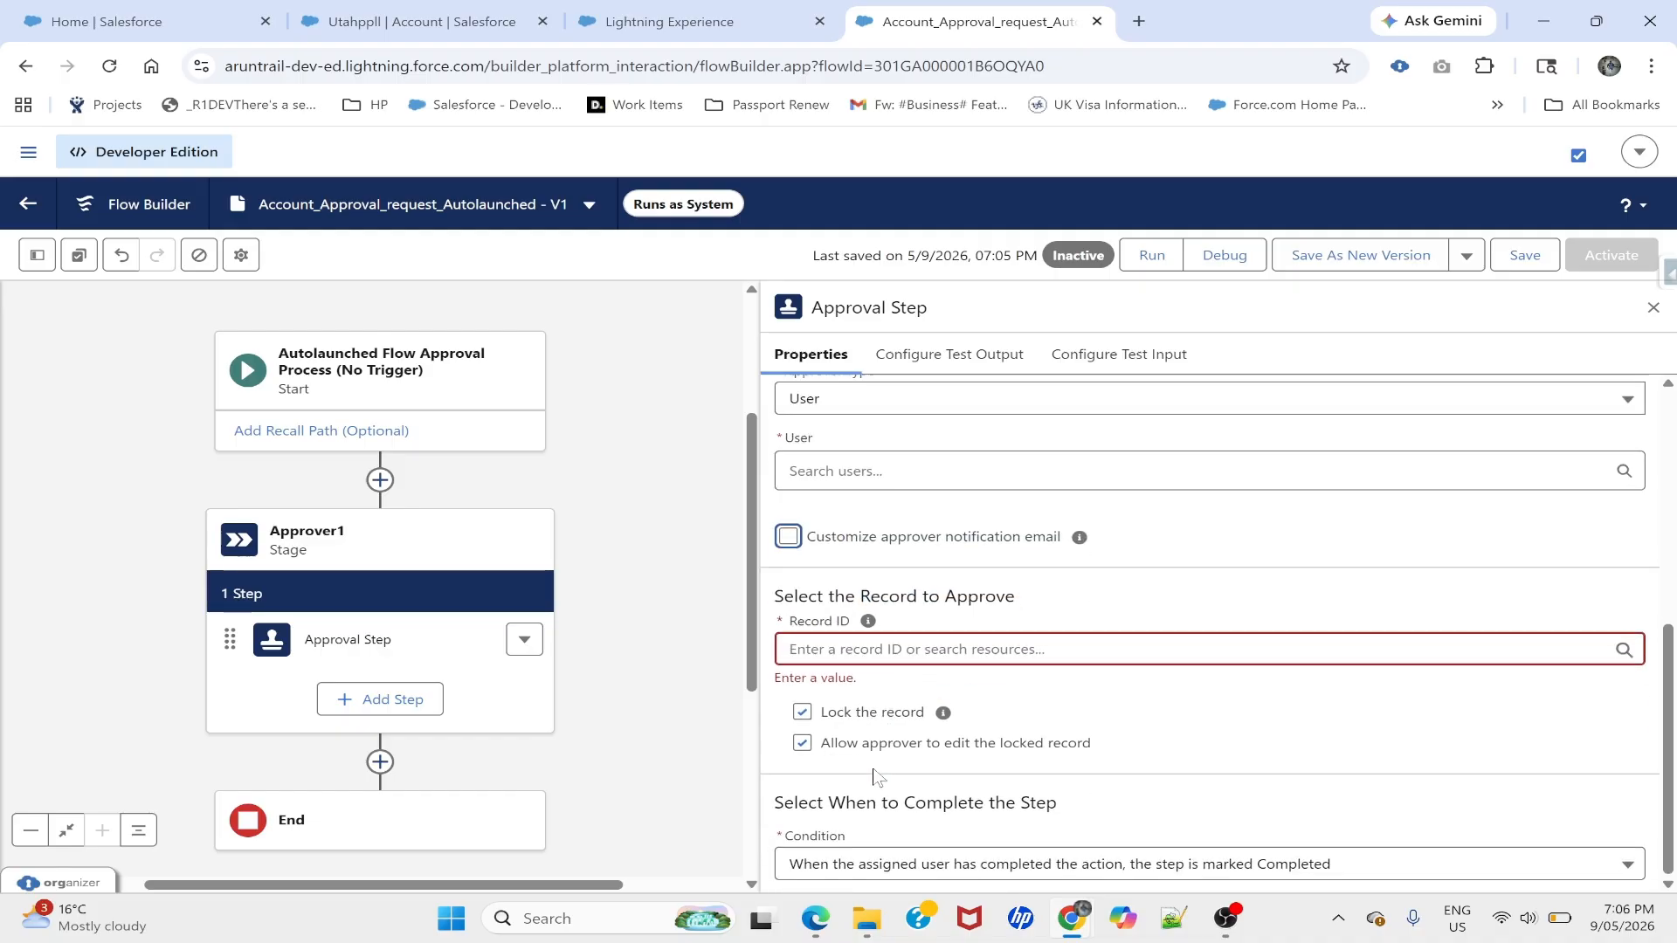
{"action": "scroll", "coordinate": [877, 775], "scroll_direction": "up", "scroll_amount": 5}
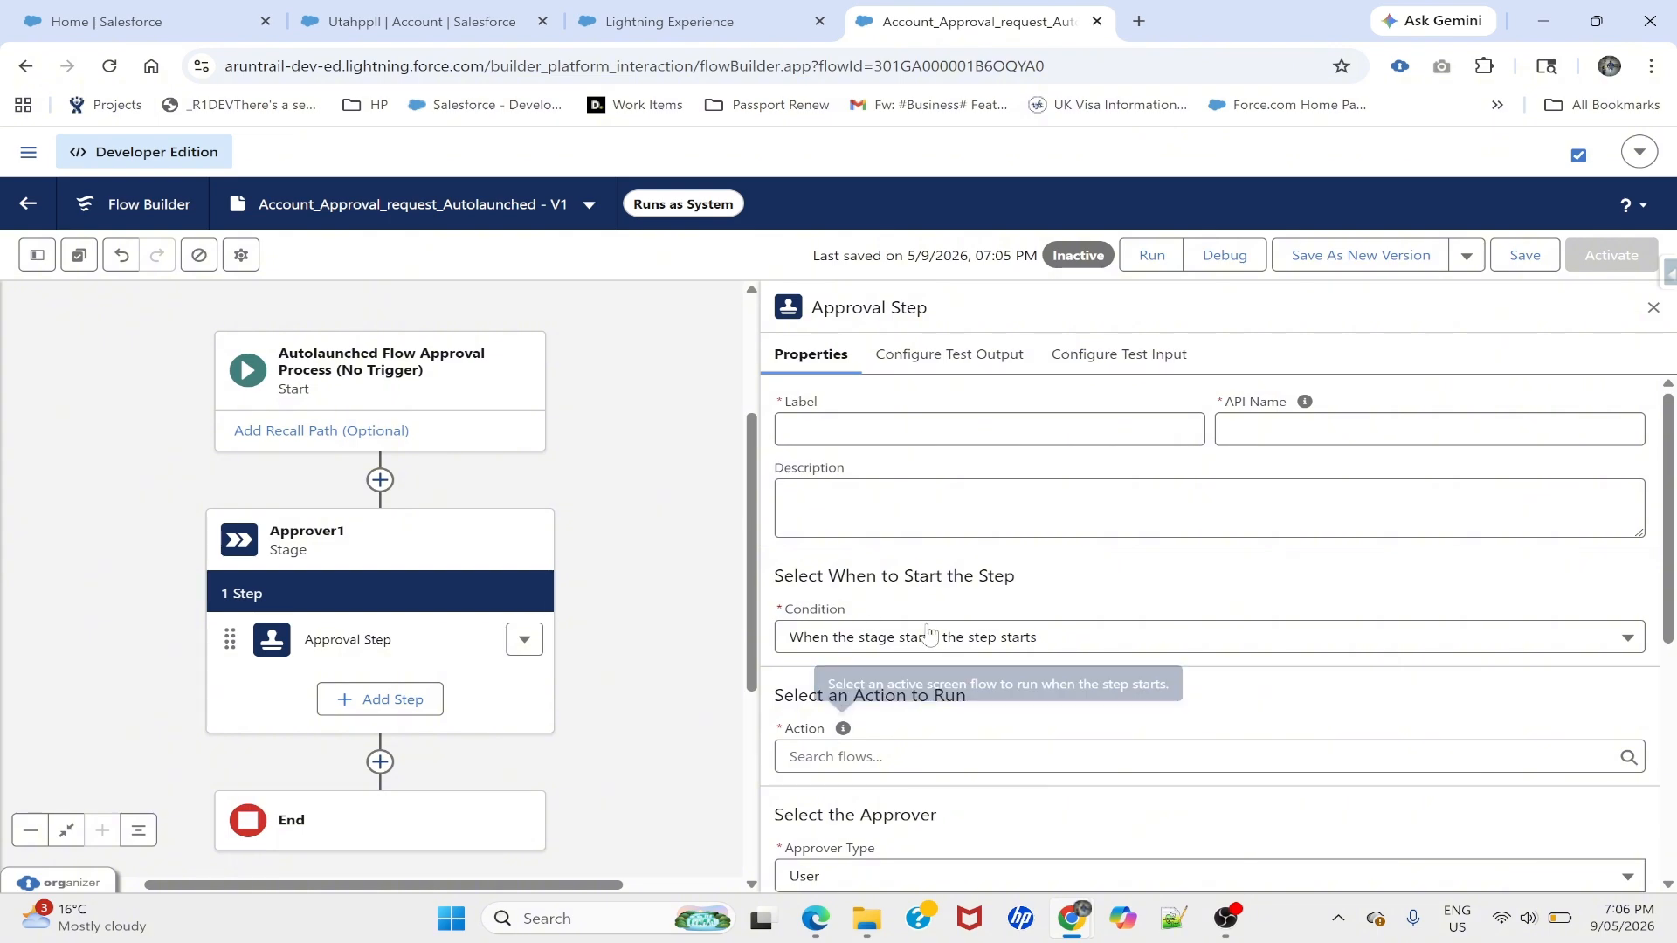
{"action": "scroll", "coordinate": [928, 637], "scroll_direction": "down", "scroll_amount": 3}
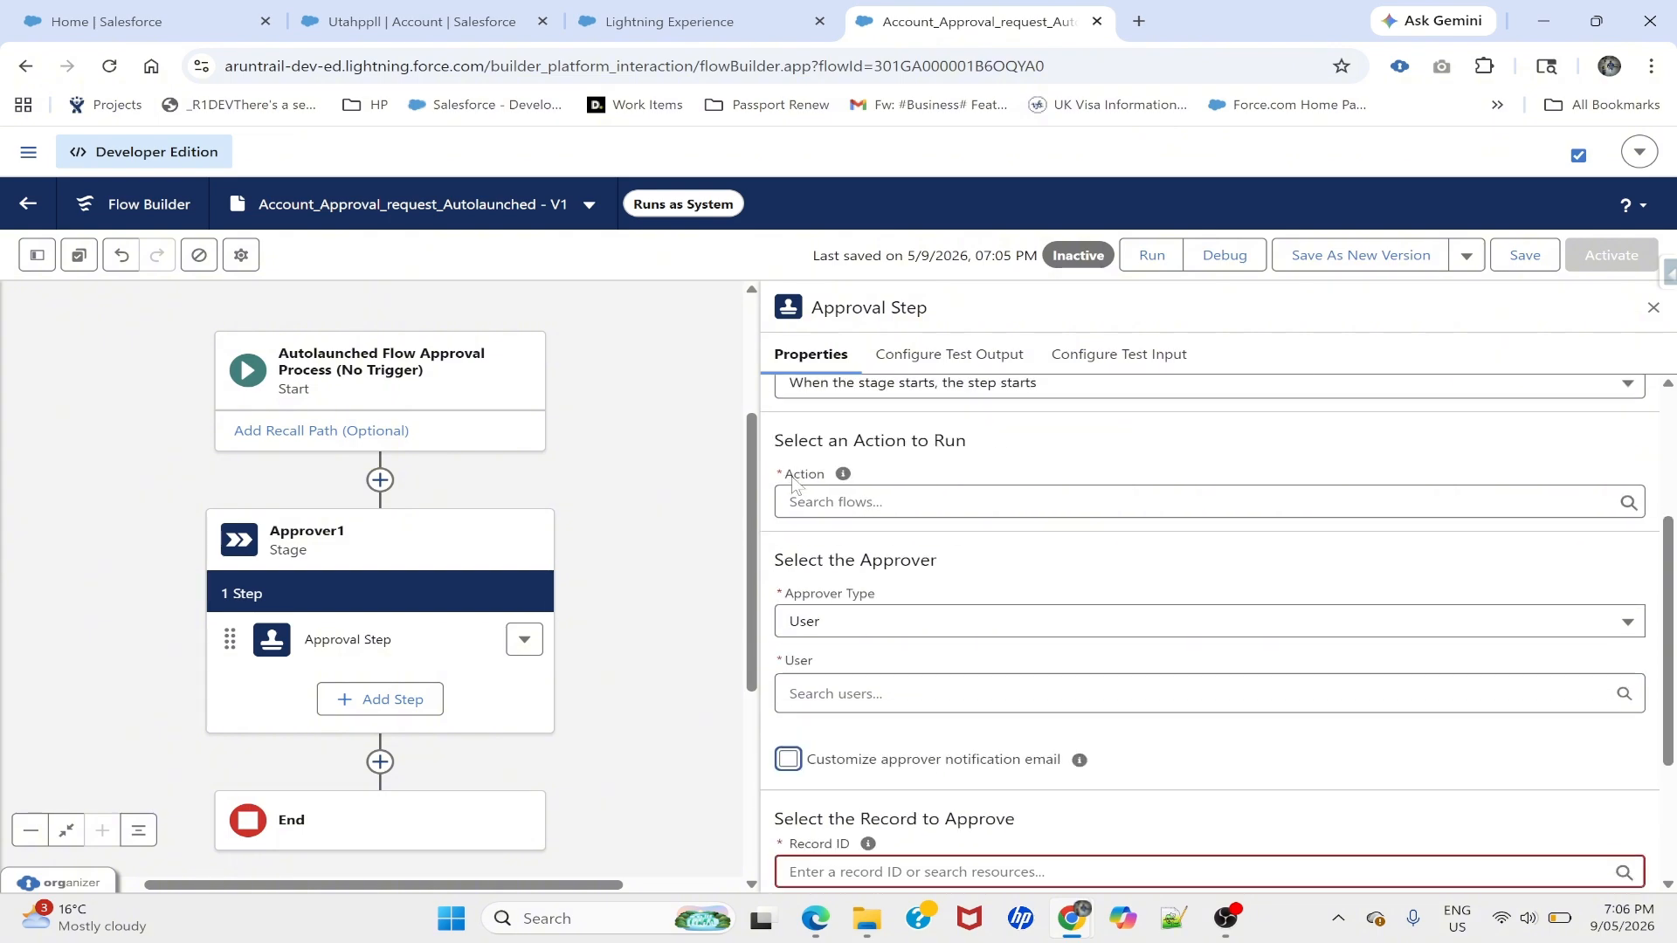
{"action": "mouse_move", "coordinate": [843, 476]}
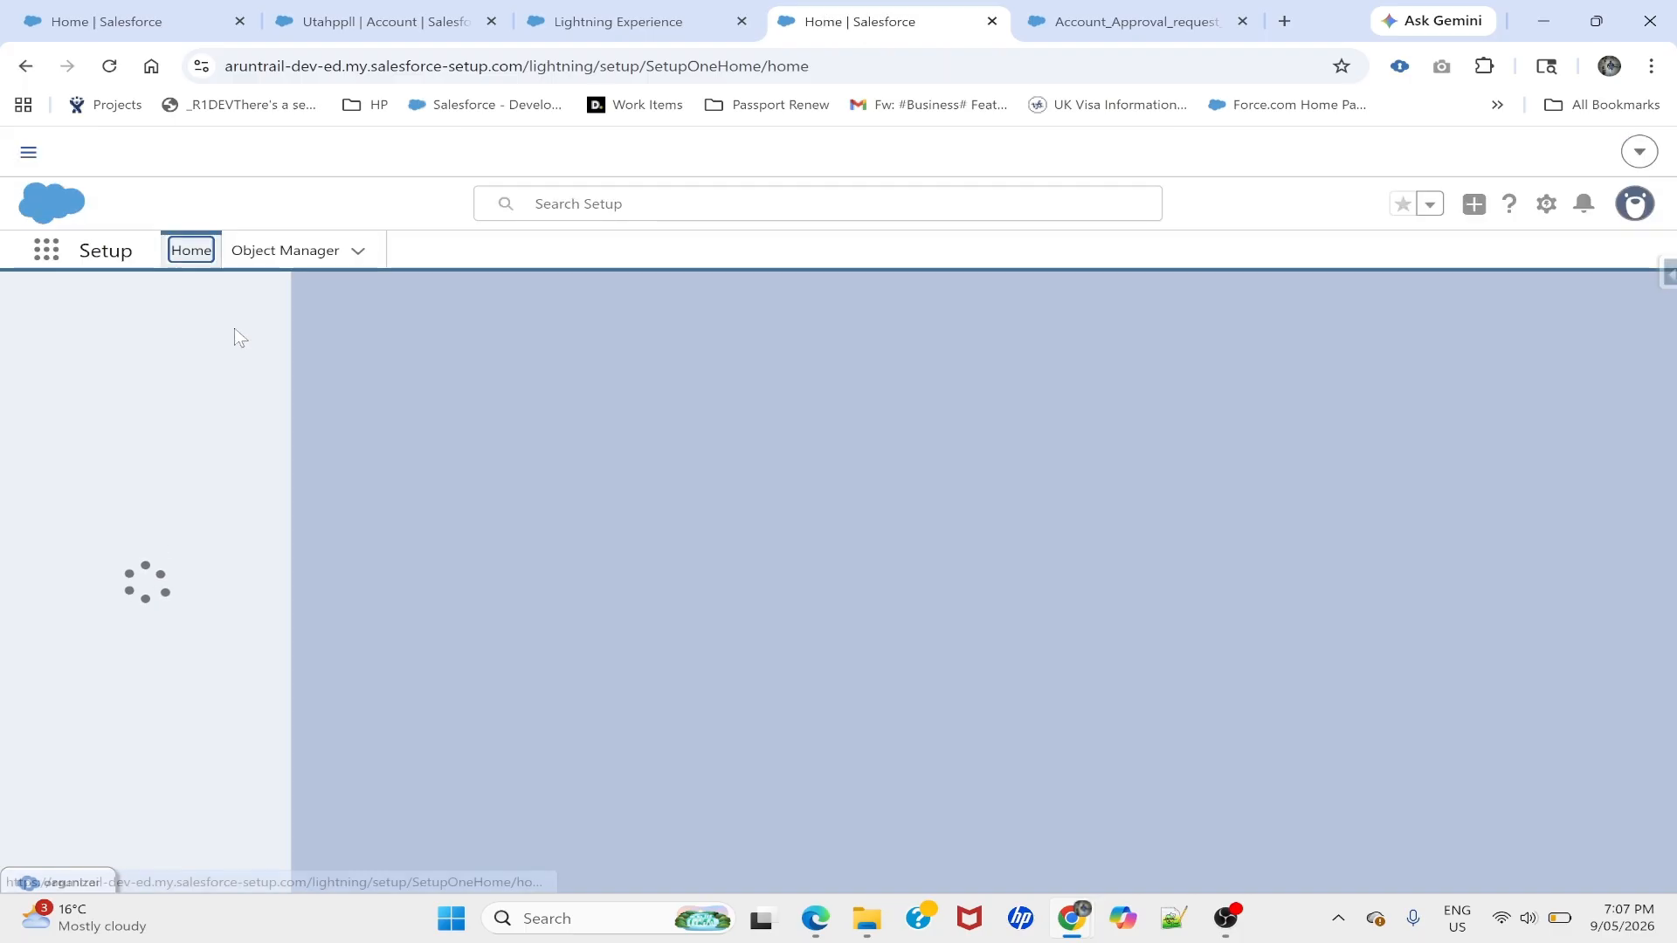
- Create a new flow from the Approvals Workflow: Evaluate Approval Requests template
{"action": "type", "text": "flow"}
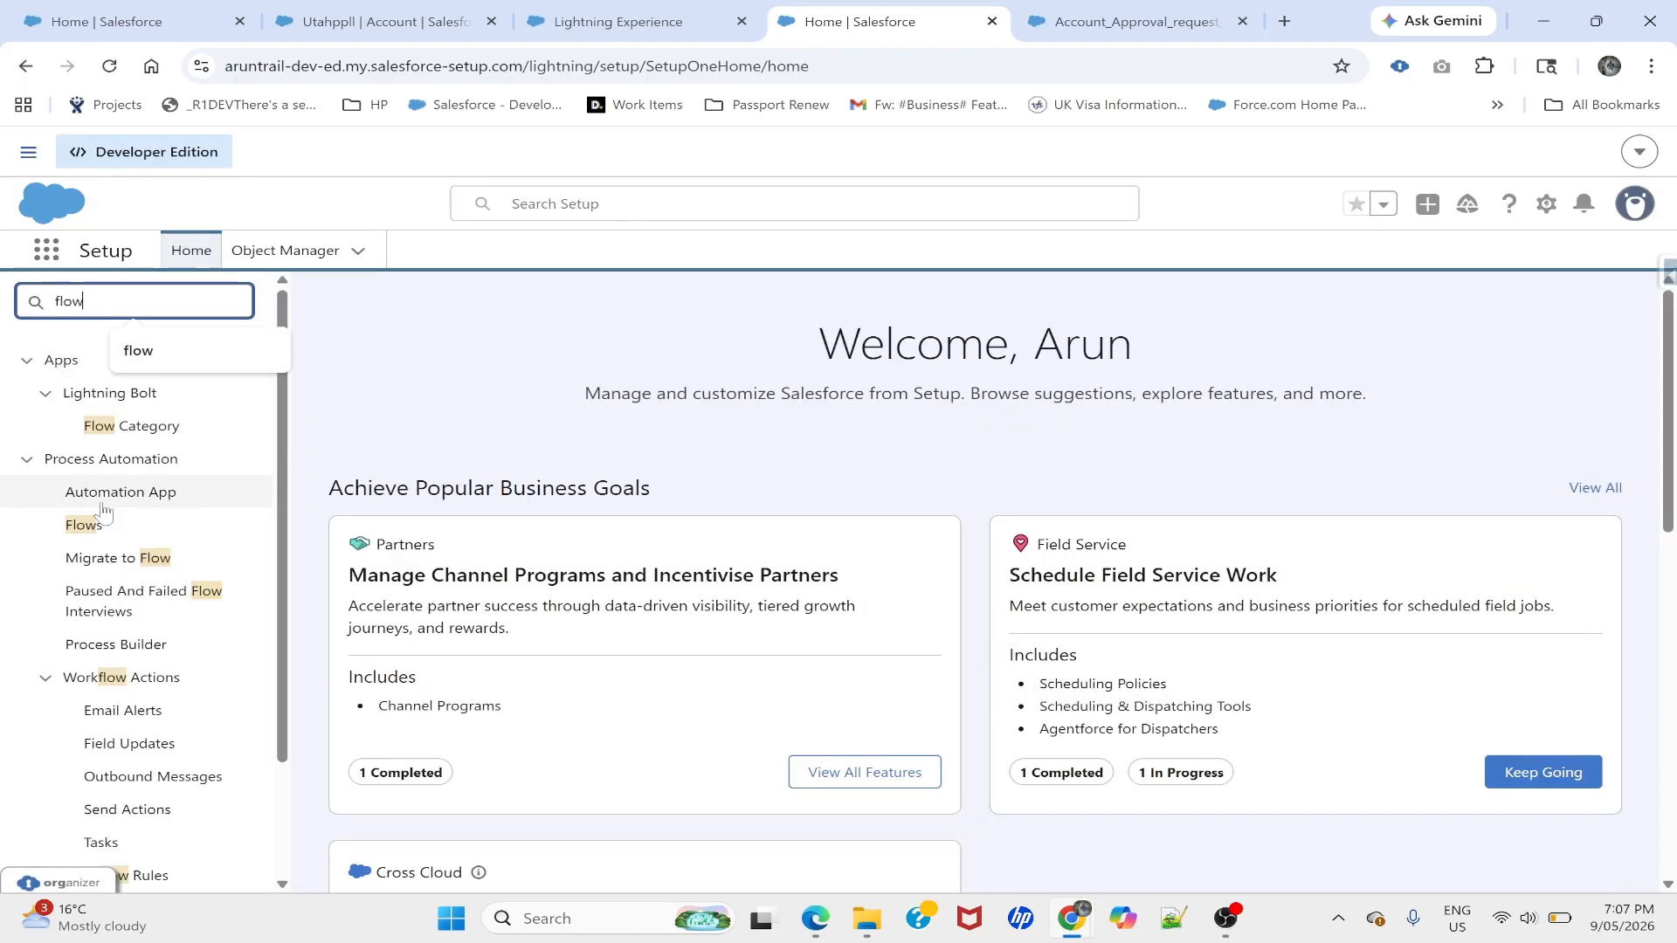
{"action": "left_click", "coordinate": [103, 517]}
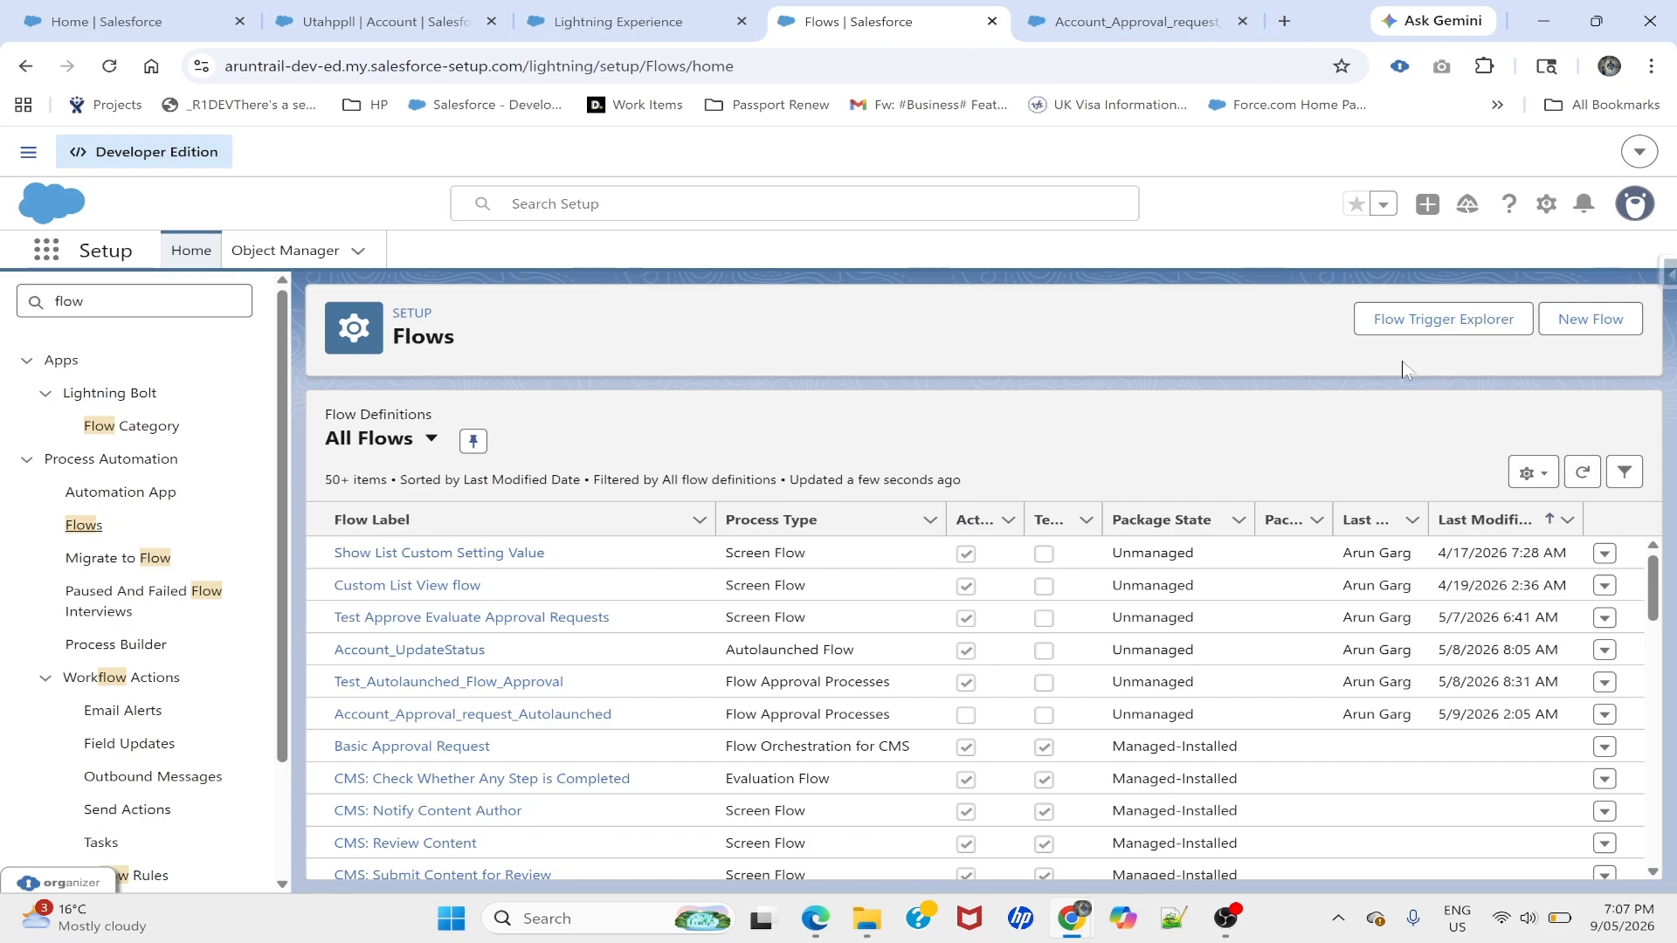
{"action": "left_click", "coordinate": [1590, 320]}
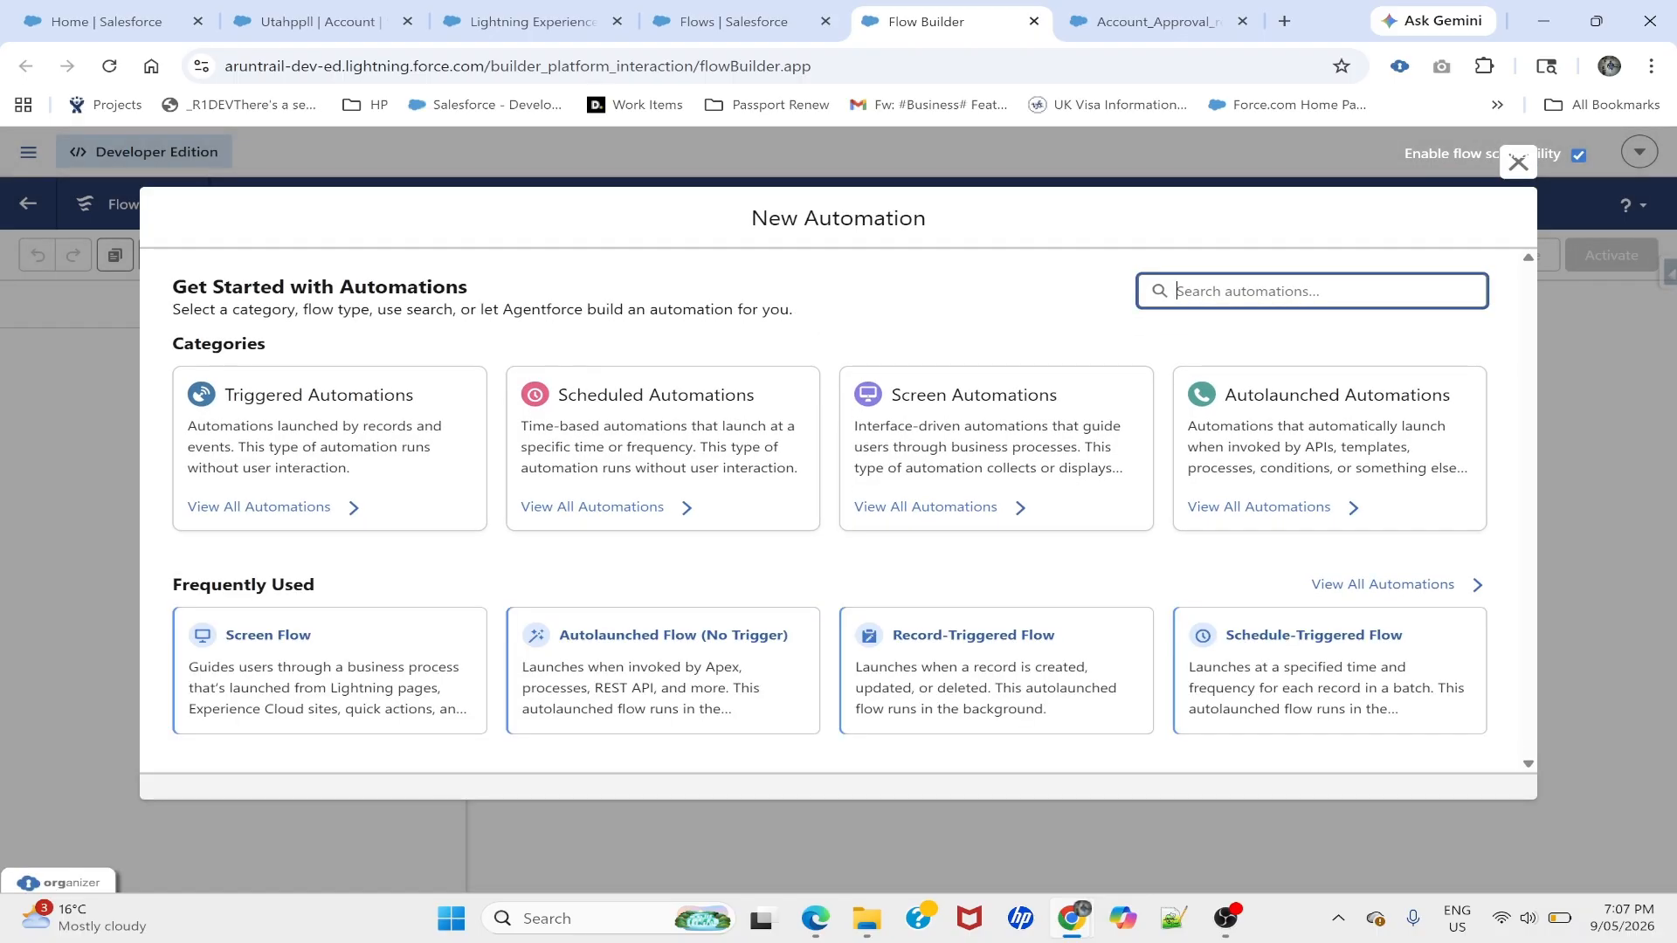
{"action": "type", "text": "eva"}
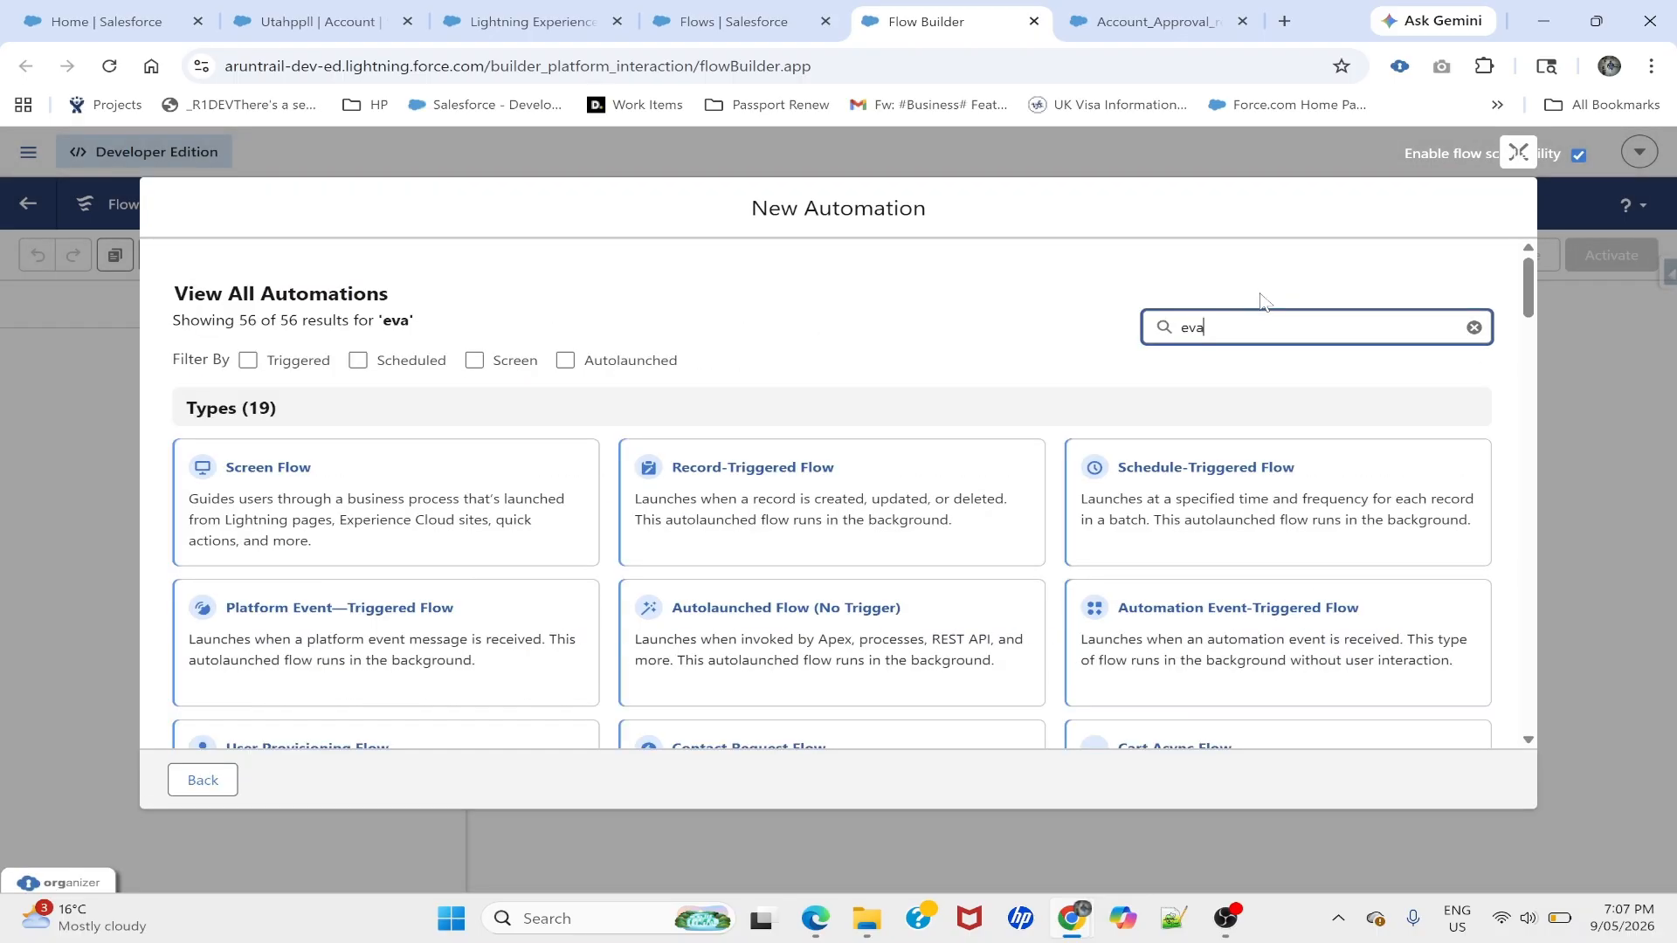
{"action": "scroll", "coordinate": [1260, 301], "scroll_direction": "down", "scroll_amount": 1}
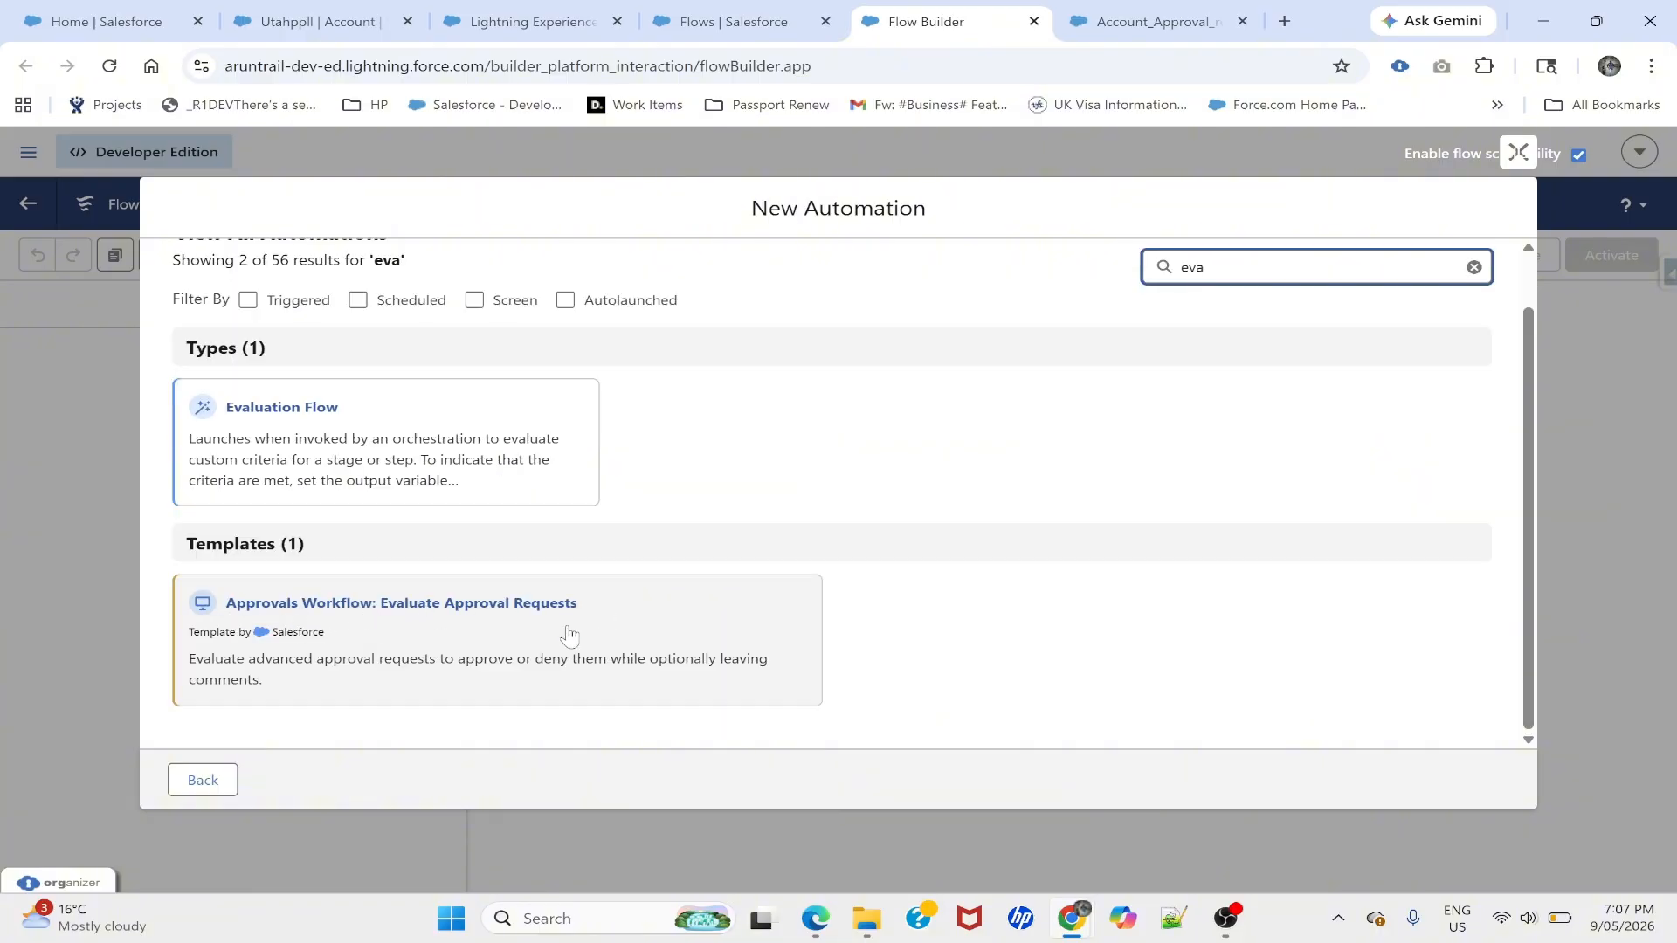
{"action": "left_click", "coordinate": [234, 694]}
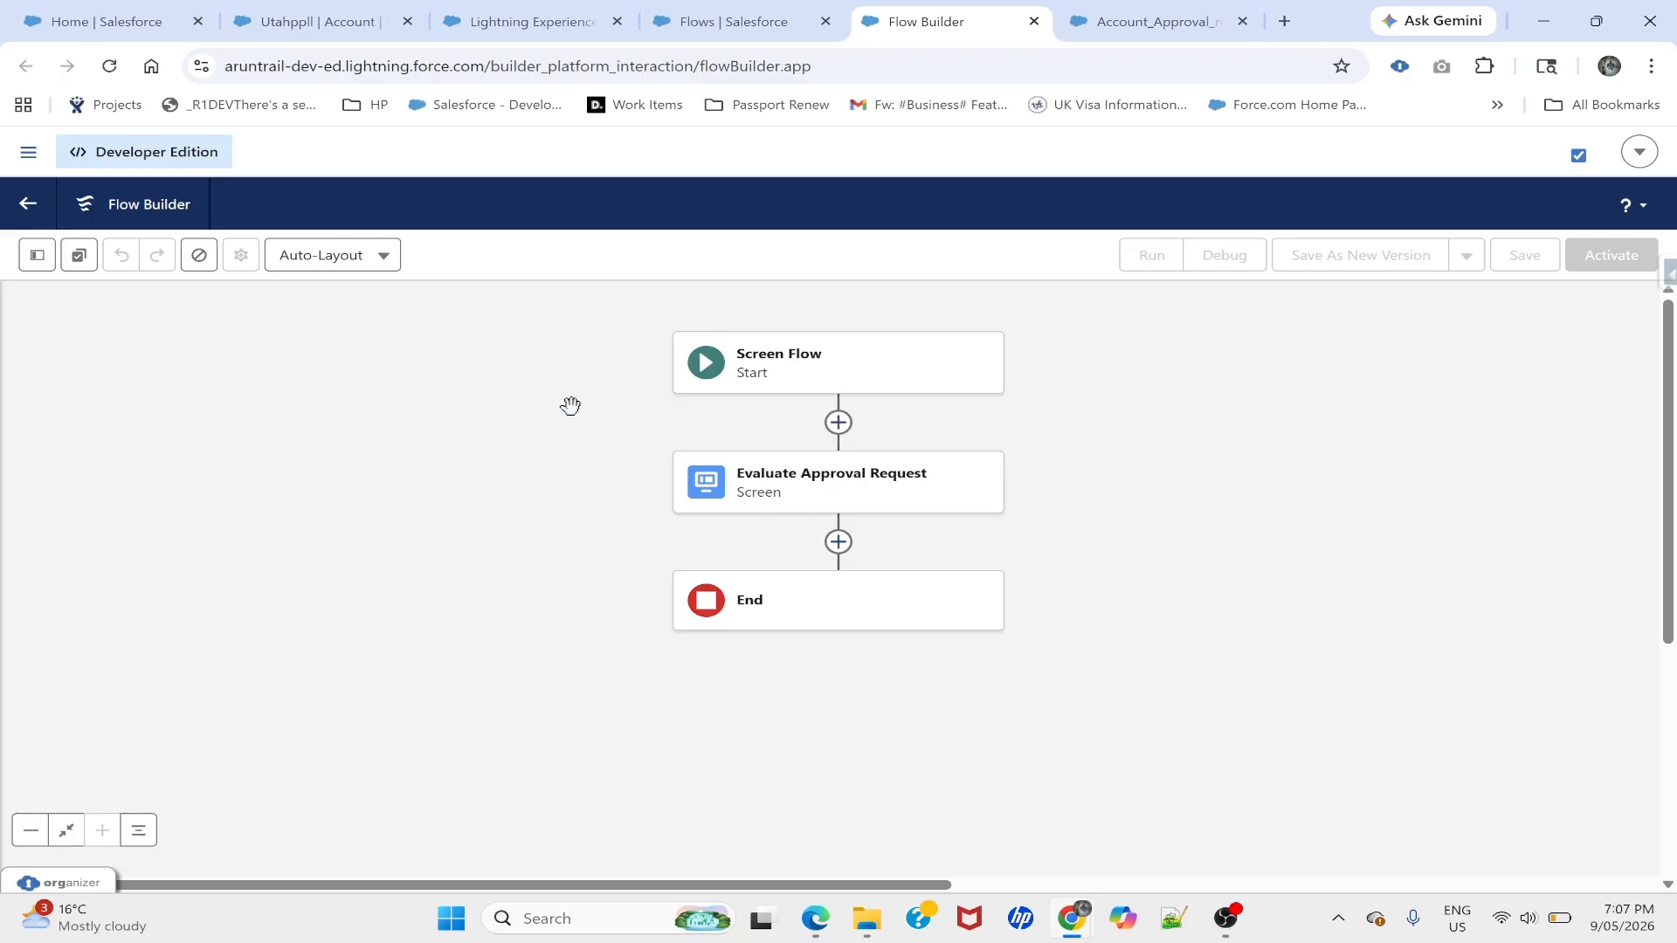
- Review the Evaluate Approval Request screen's Approve/Reject and Decision Comments fields
{"action": "double_click", "coordinate": [767, 492]}
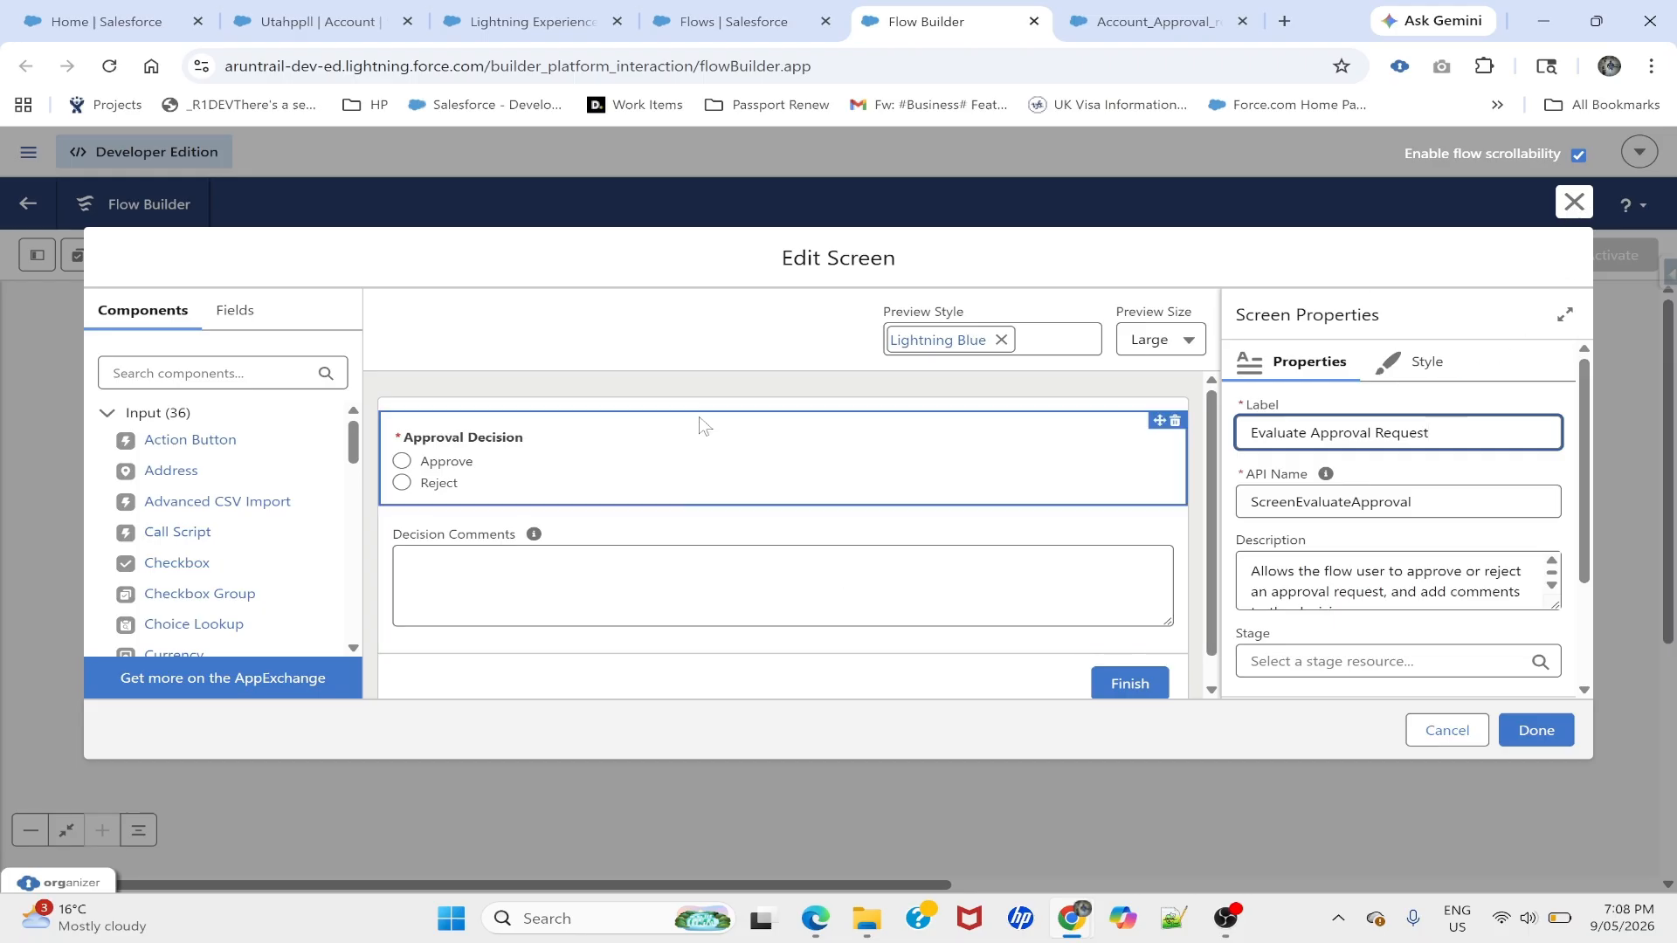
{"action": "left_click", "coordinate": [1574, 202]}
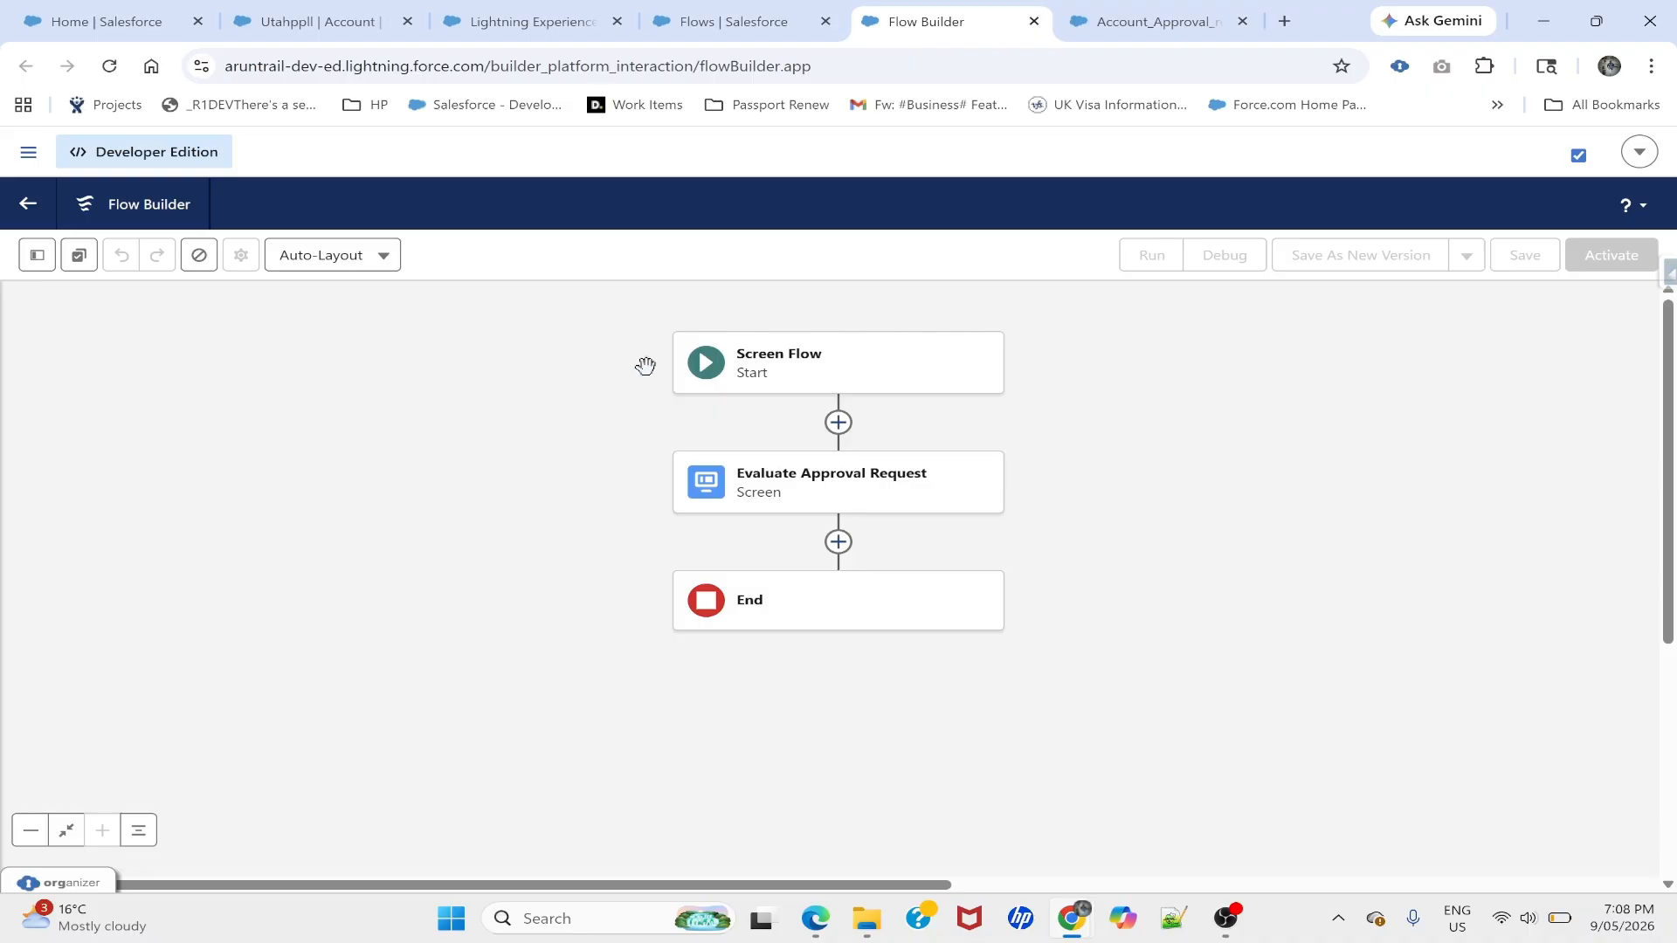
{"action": "left_click", "coordinate": [786, 505]}
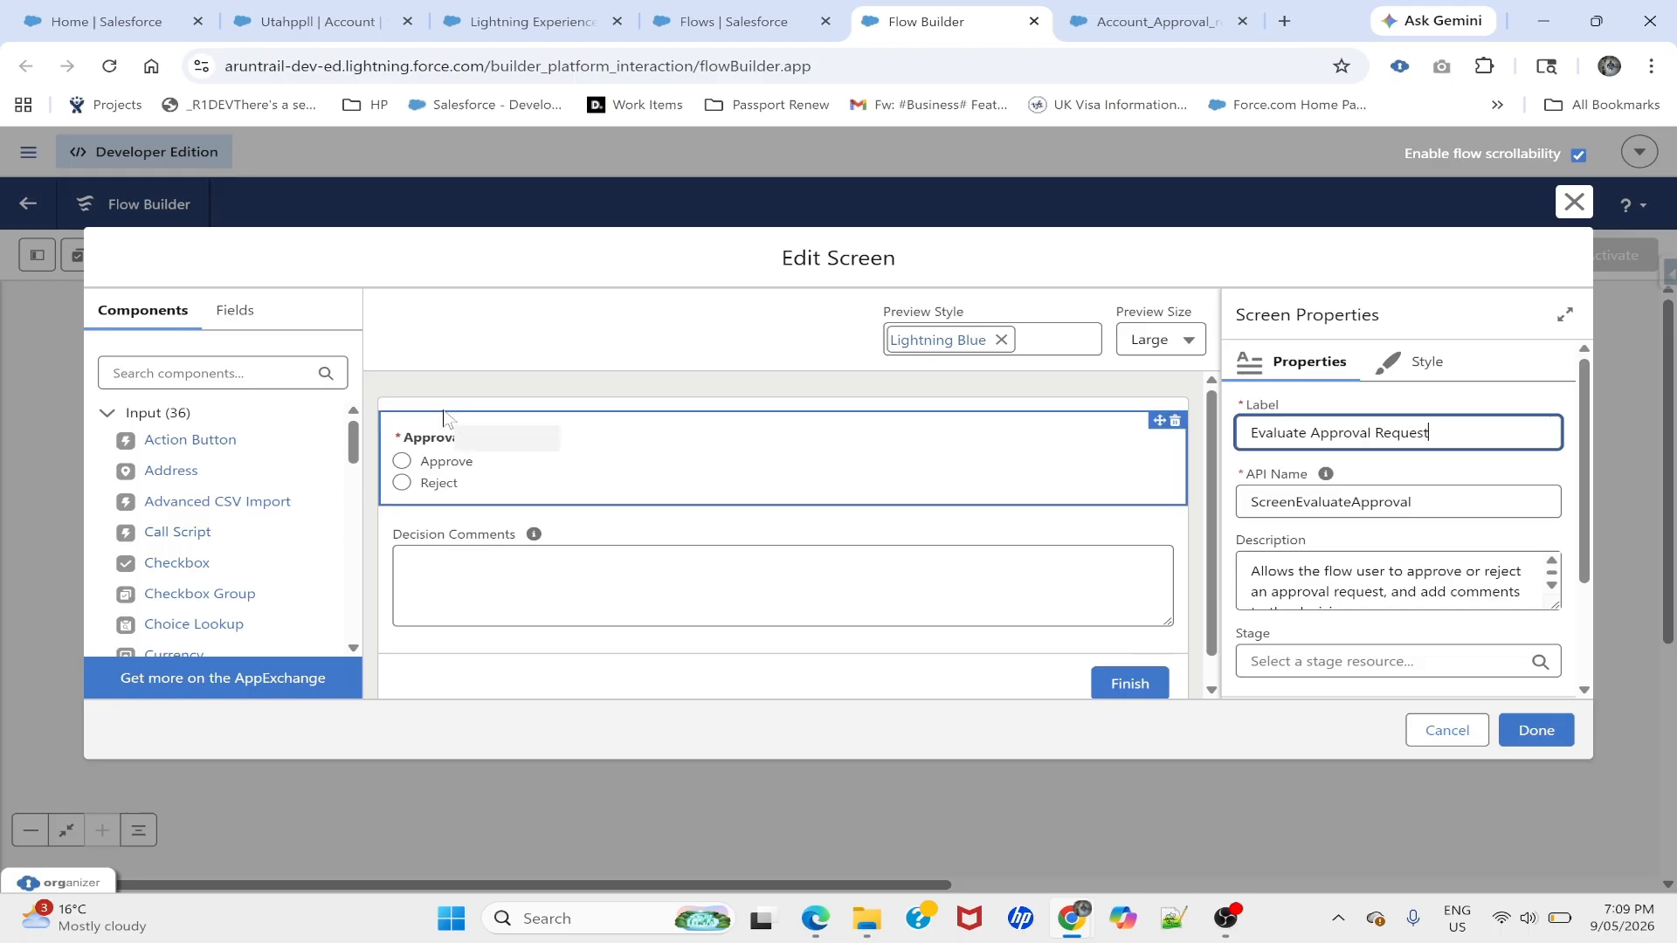
{"action": "left_click", "coordinate": [1572, 201]}
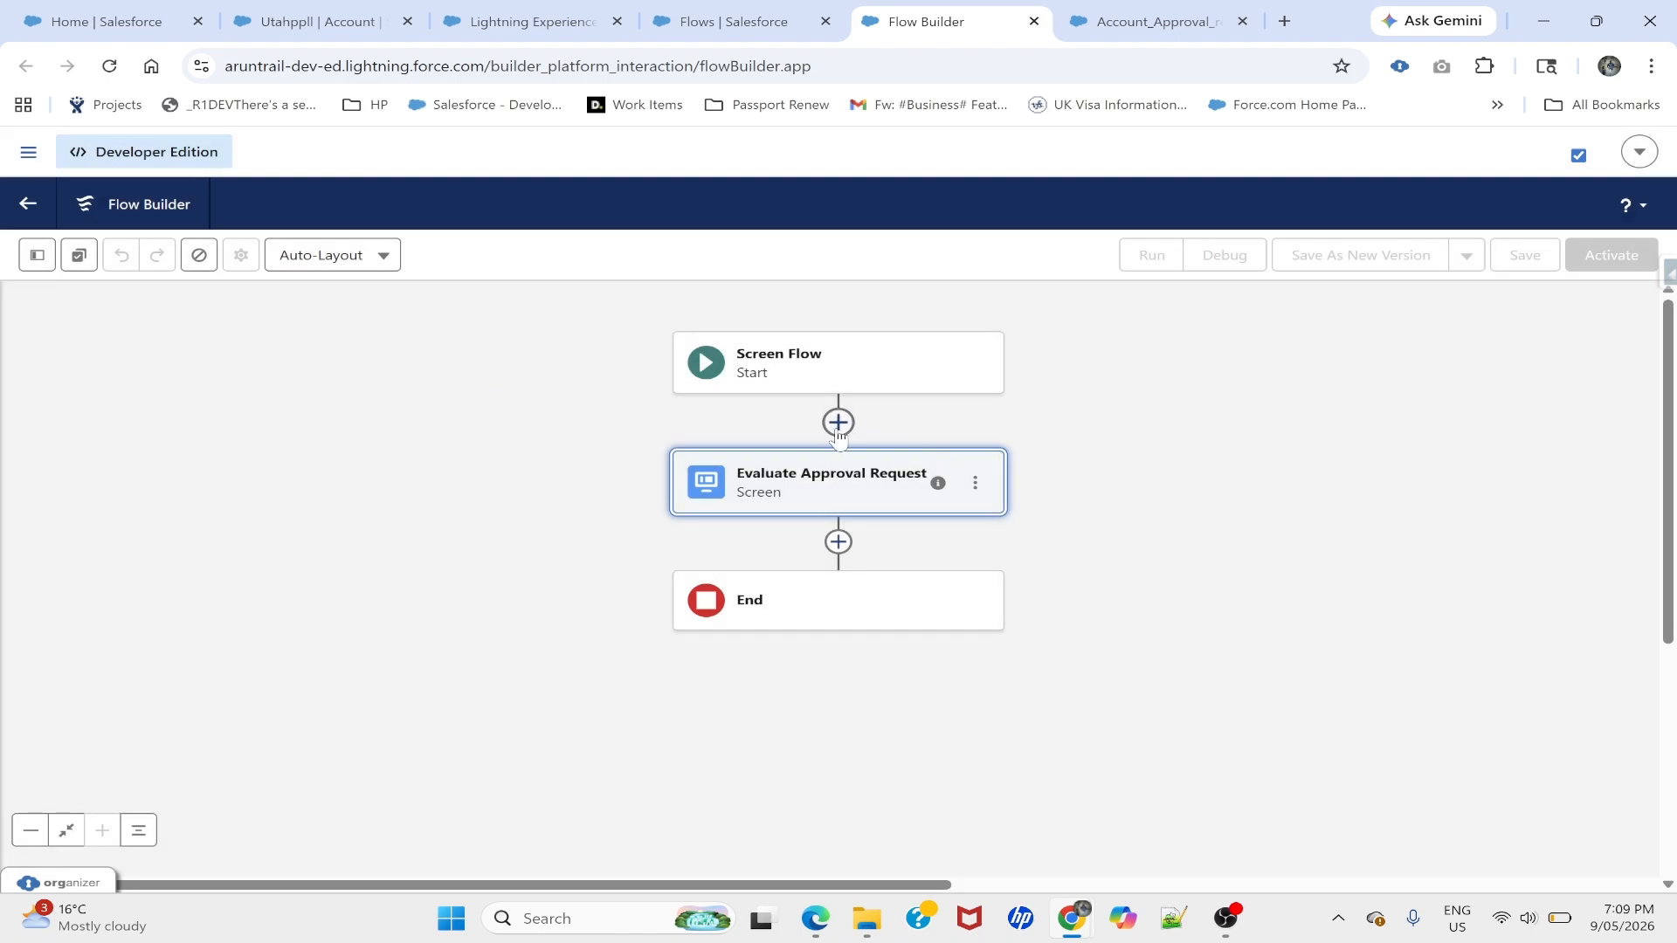
{"action": "left_click", "coordinate": [36, 254]}
- Add a Variable resource recordId of data type Text, marked Available for input
{"action": "left_click", "coordinate": [96, 448]}
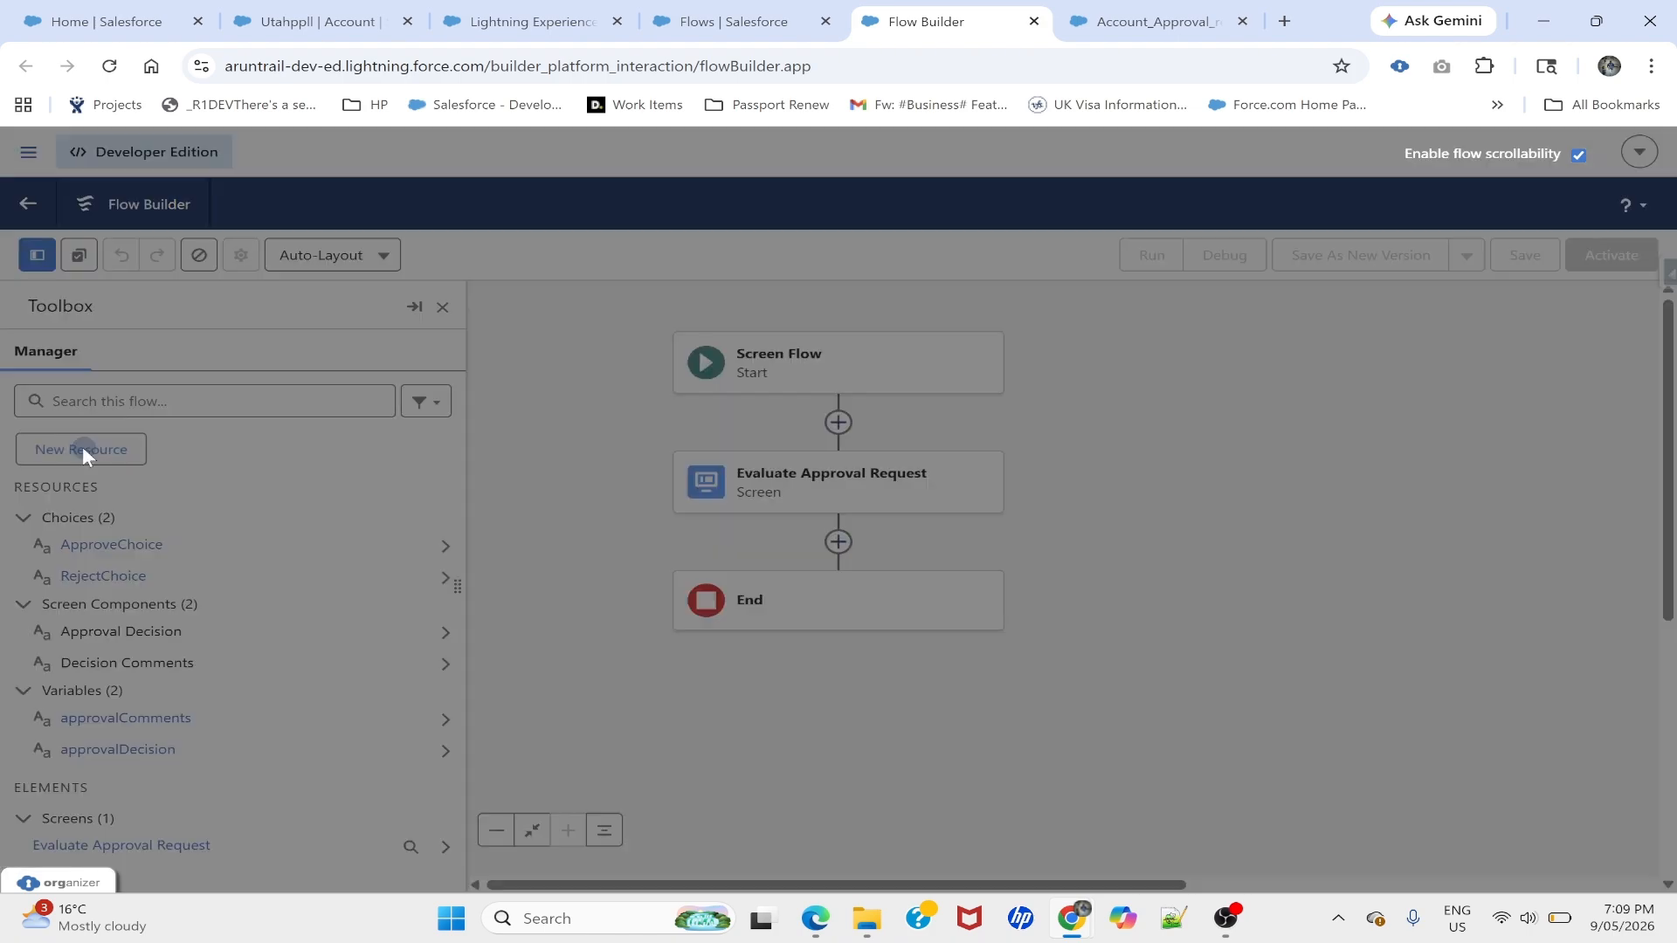
{"action": "left_click", "coordinate": [402, 428]}
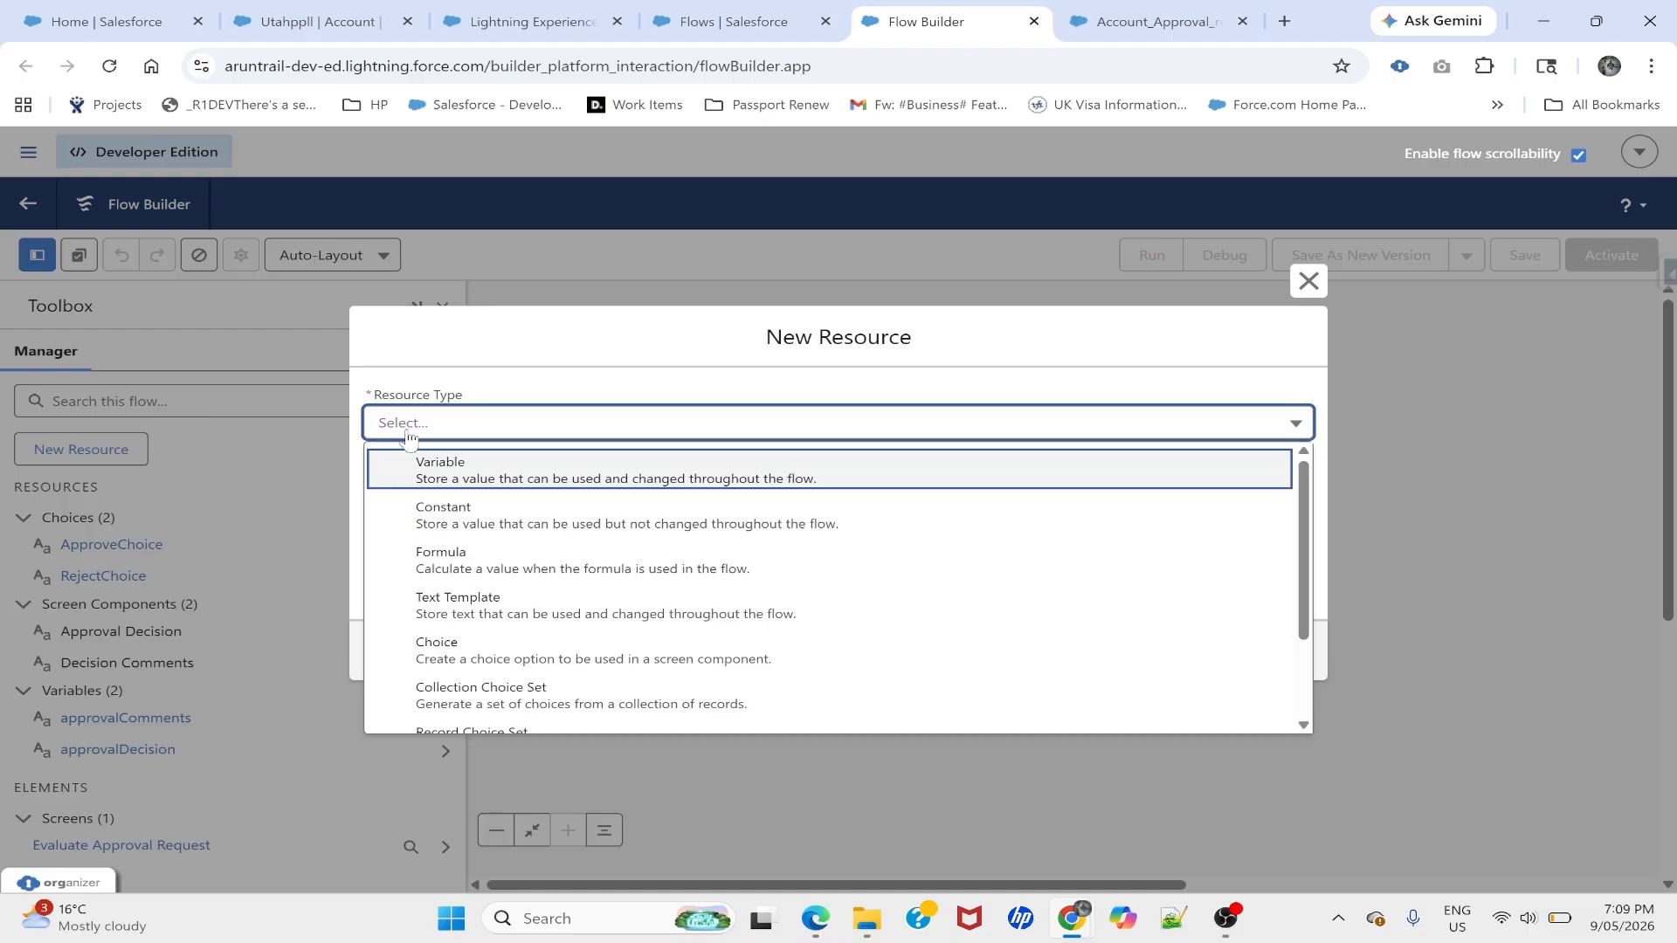
{"action": "left_click", "coordinate": [459, 471]}
{"action": "left_click", "coordinate": [458, 467]}
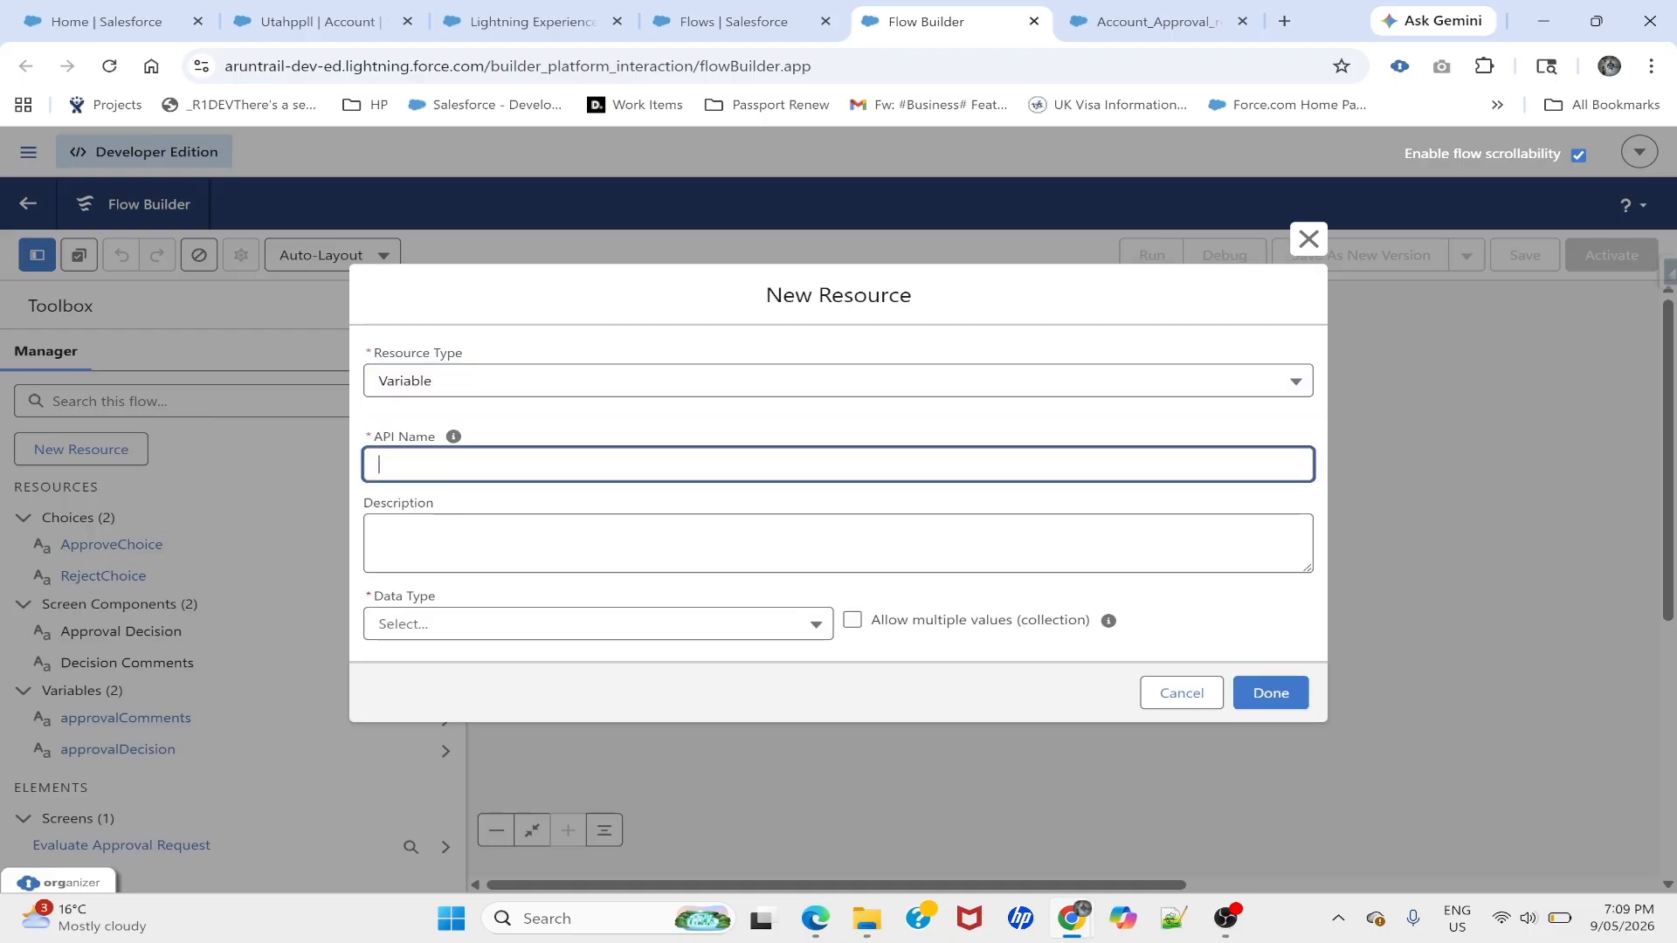
{"action": "type", "text": "recpor"}
{"action": "type", "text": "o"}
{"action": "left_click", "coordinate": [454, 623]}
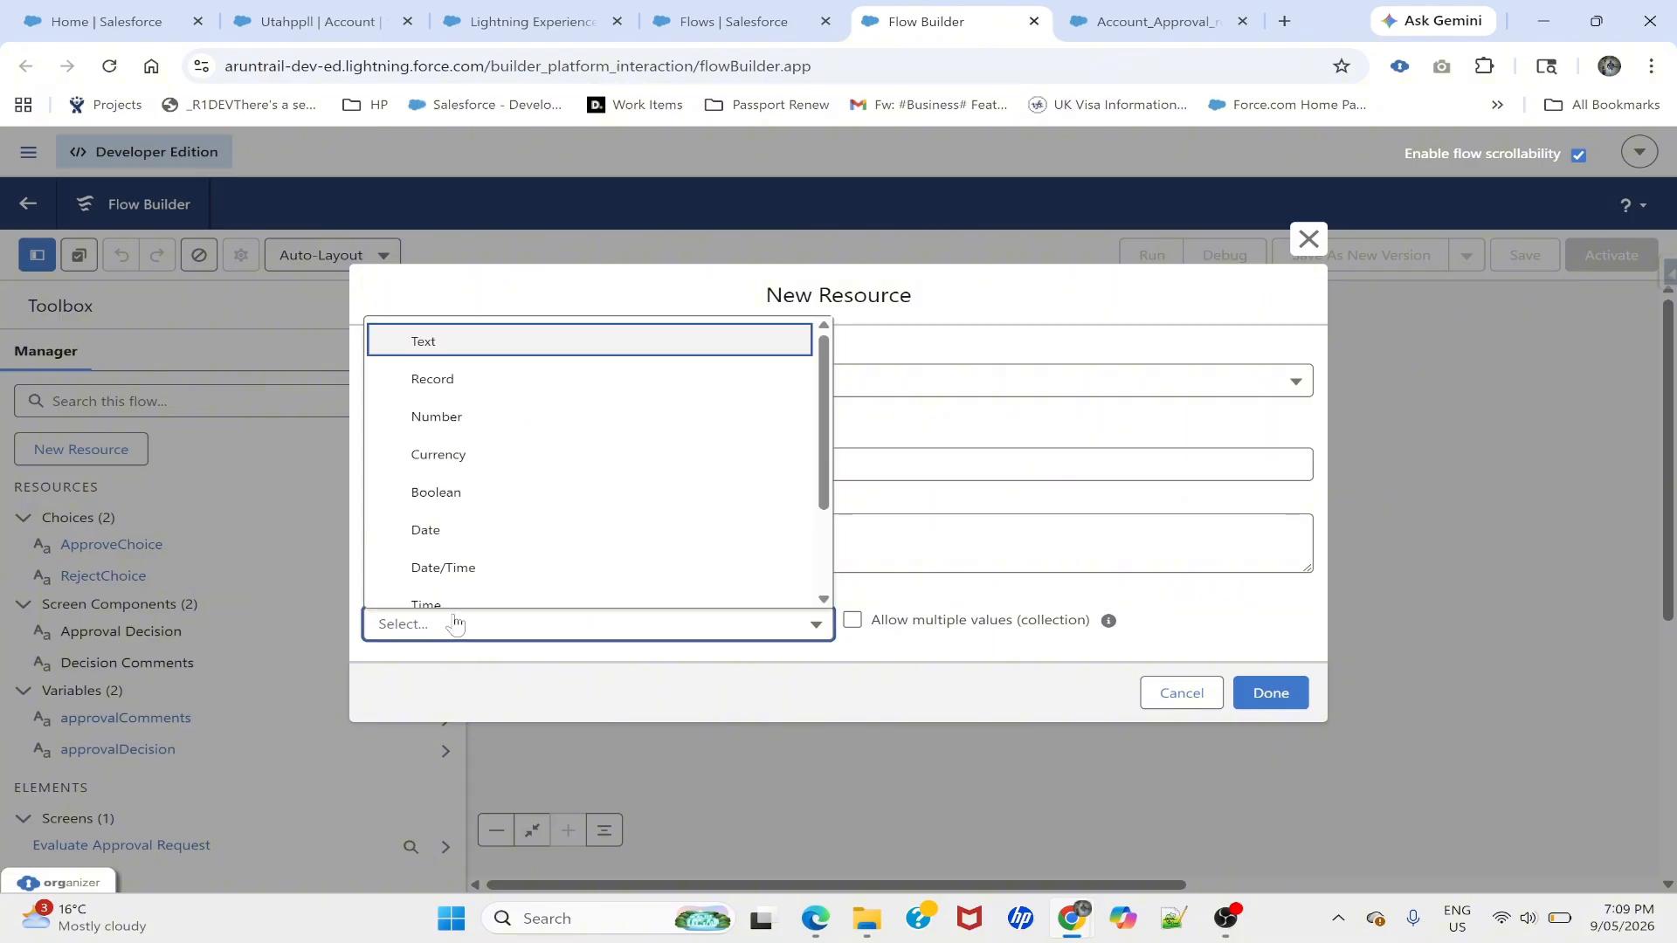
{"action": "left_click", "coordinate": [429, 350]}
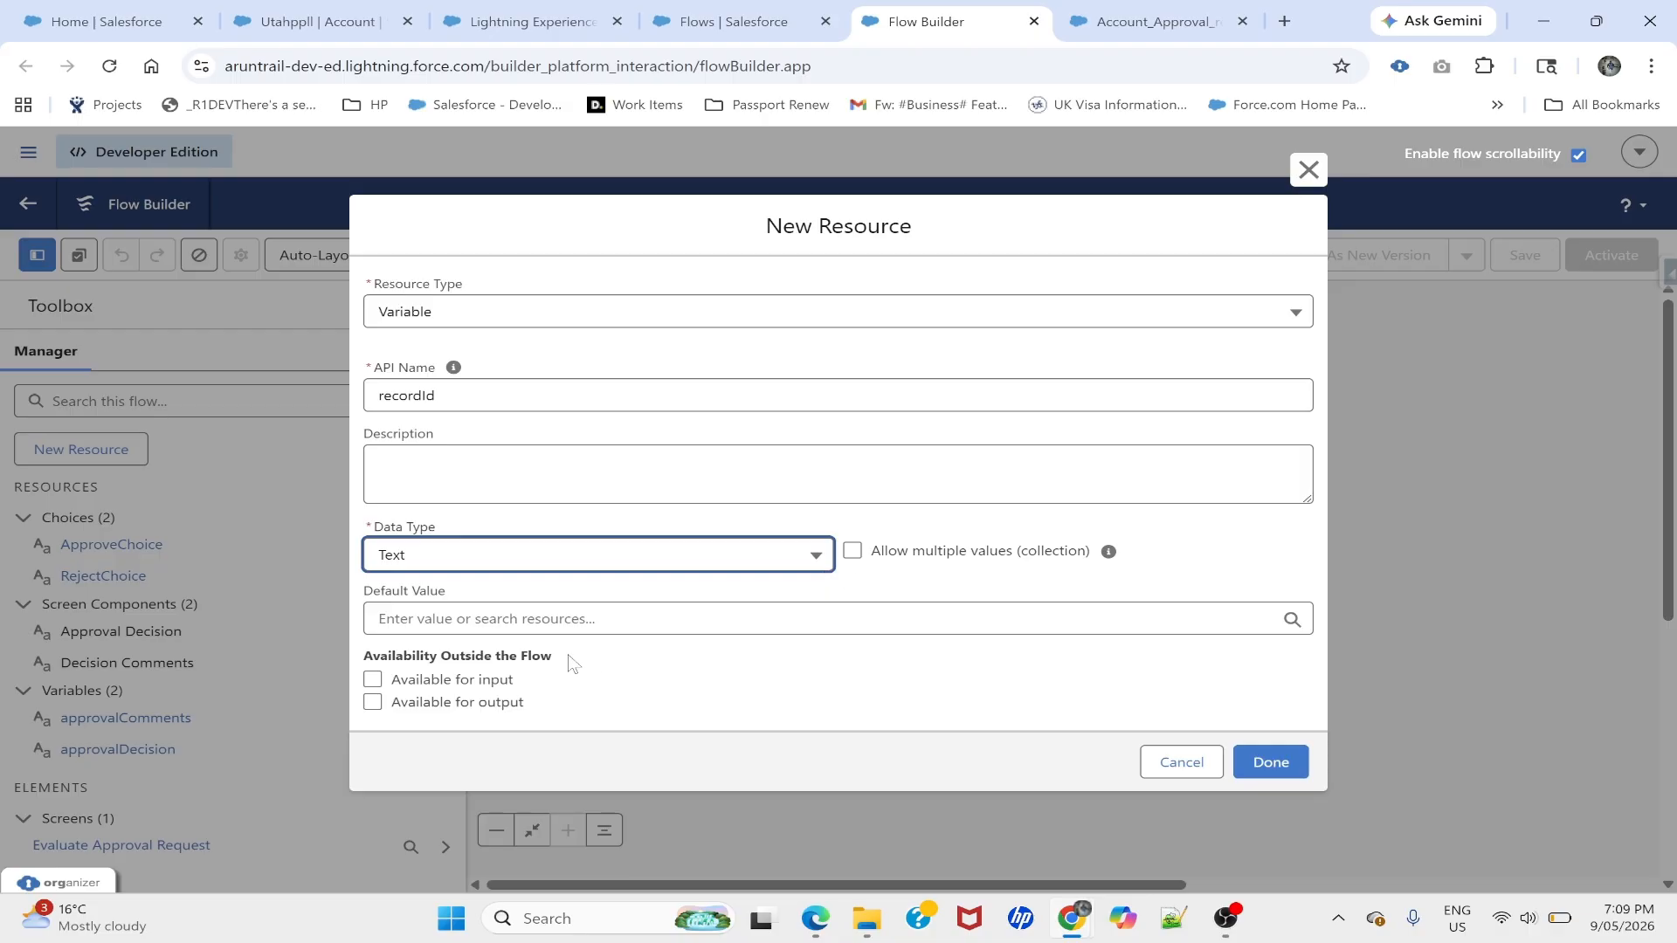
{"action": "left_click", "coordinate": [374, 682]}
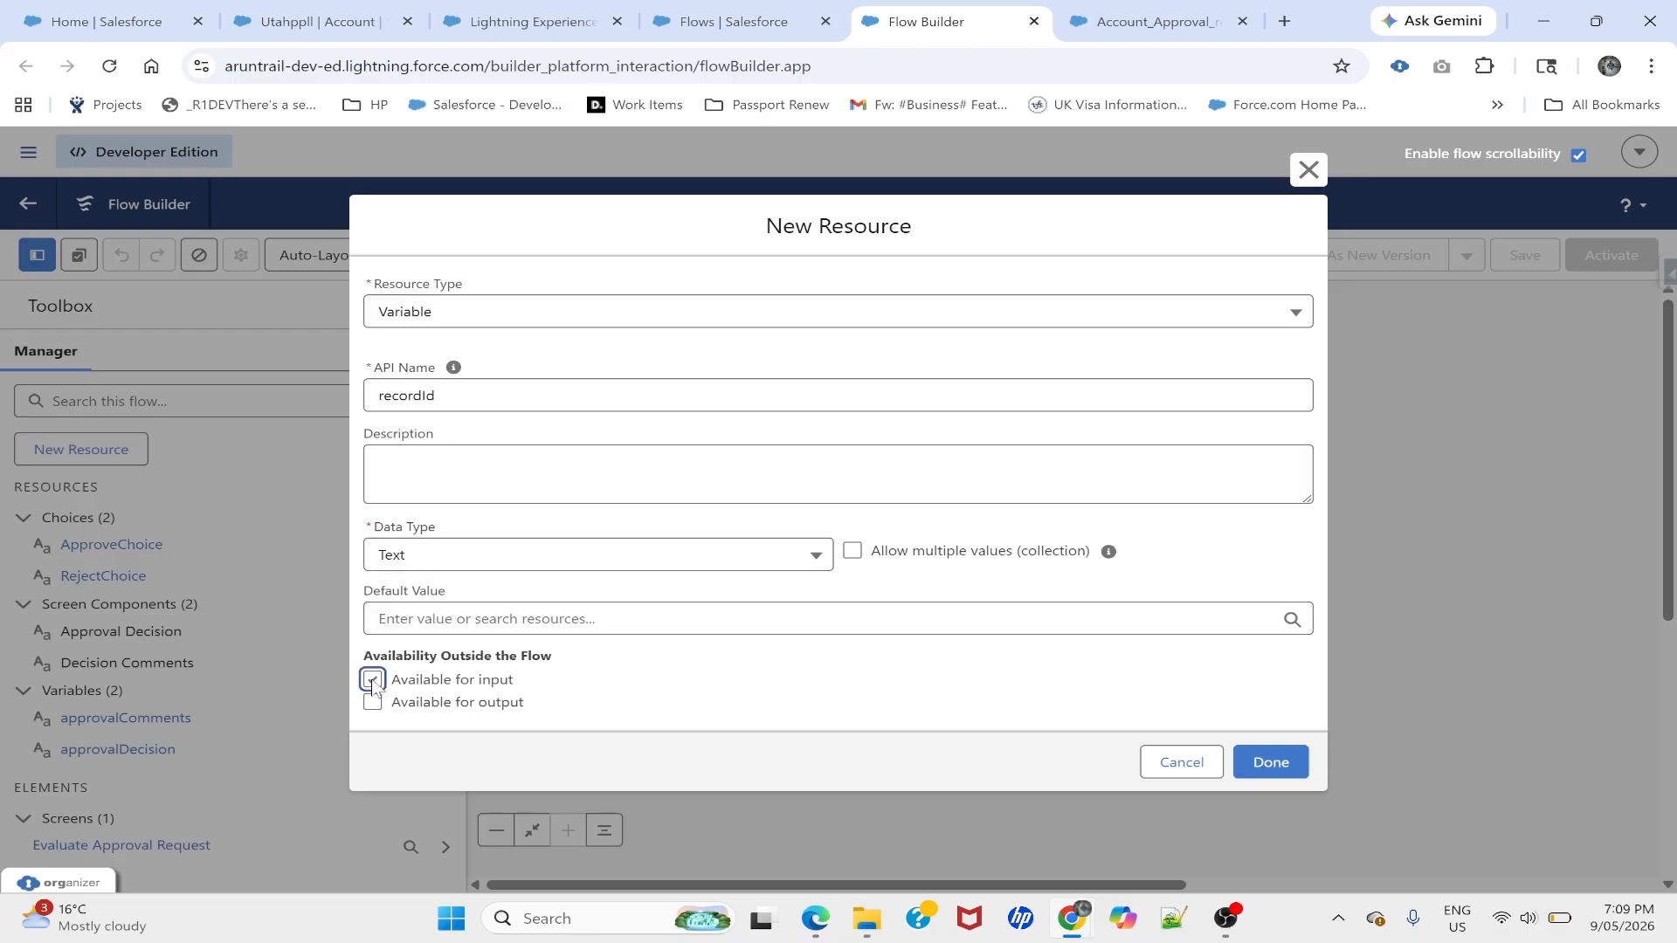
{"action": "left_click", "coordinate": [1277, 764]}
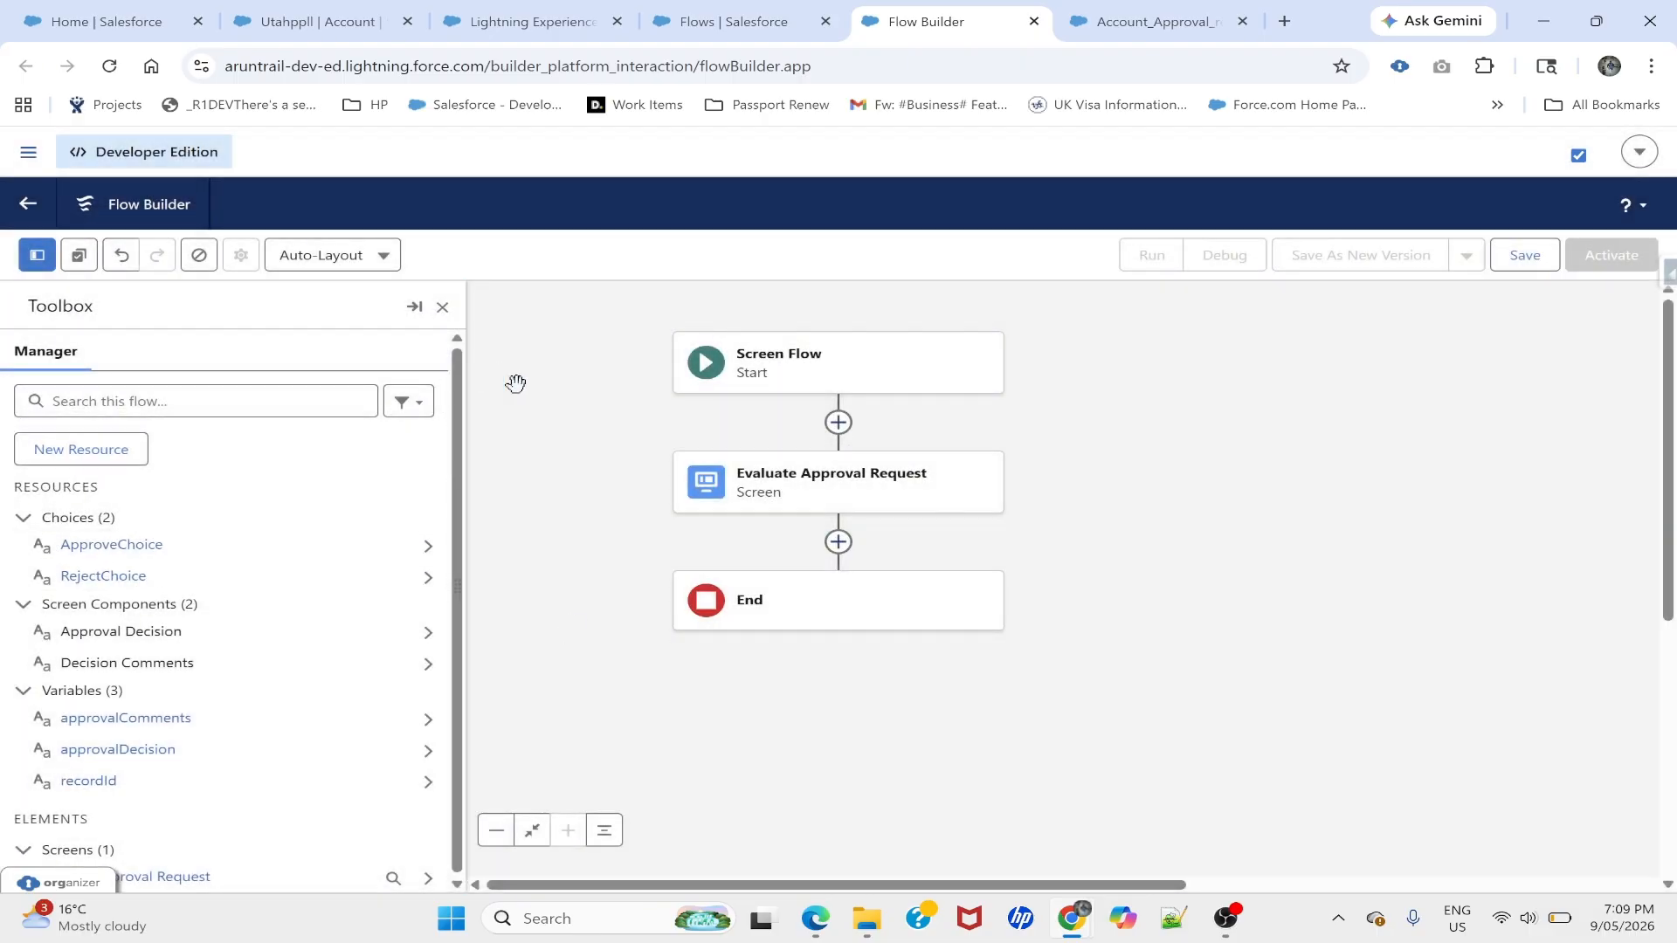
- Add a Get Records element labelled GetAccountRecords querying the Account object
{"action": "left_click", "coordinate": [442, 306]}
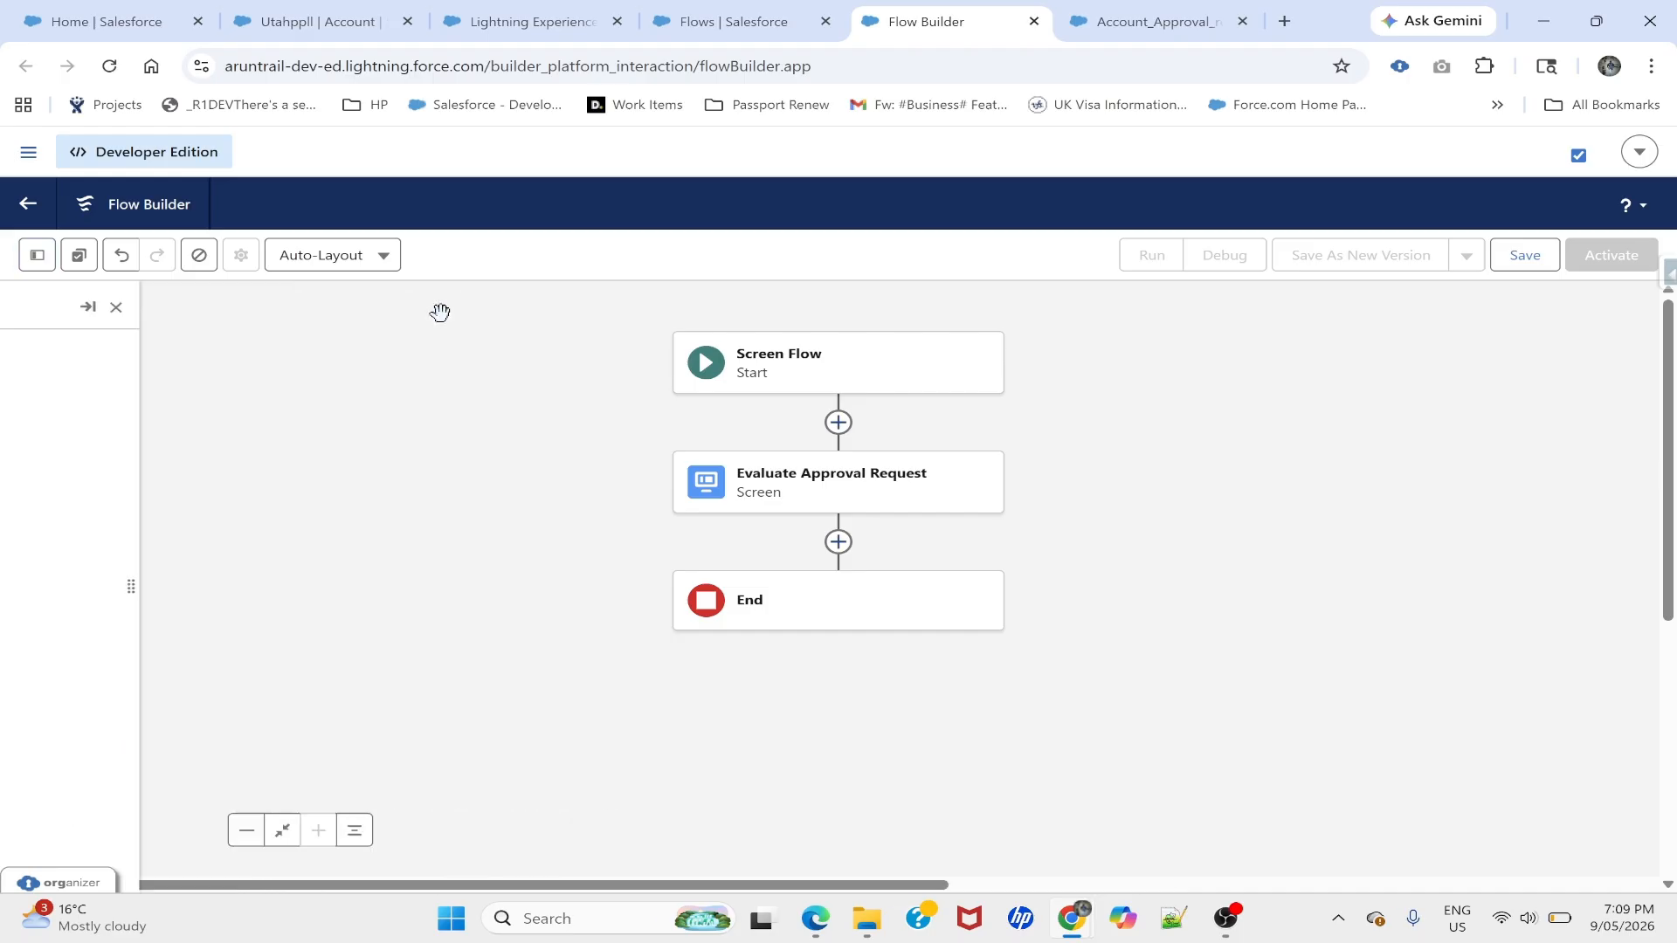
{"action": "left_click", "coordinate": [838, 423]}
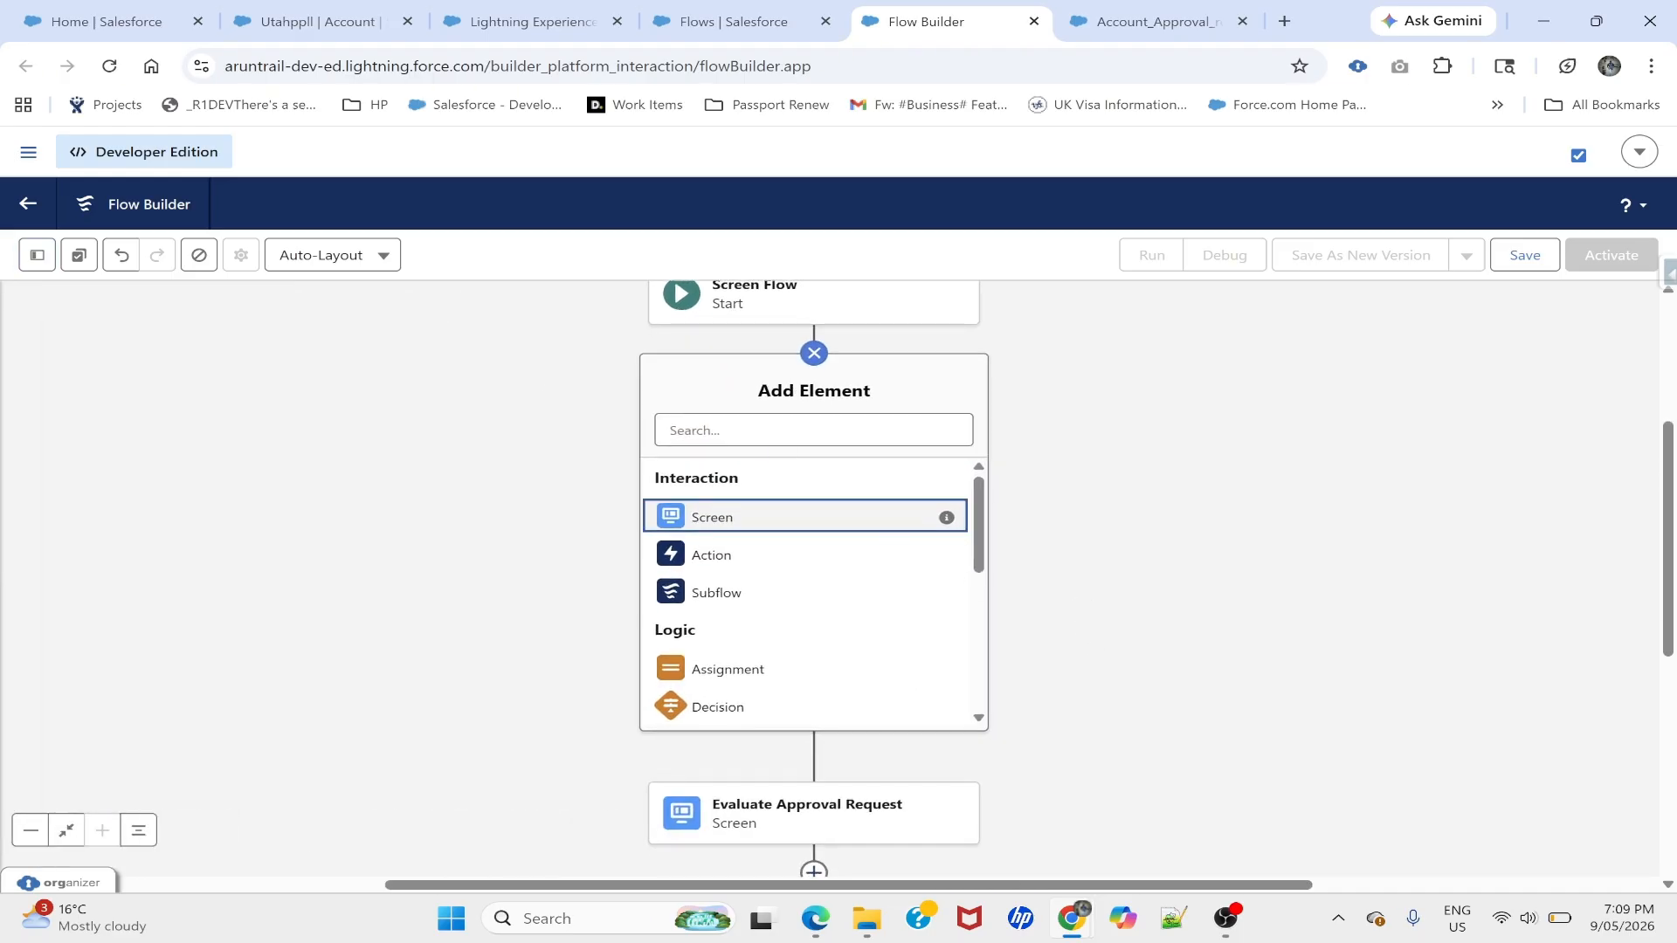
{"action": "type", "text": "get"}
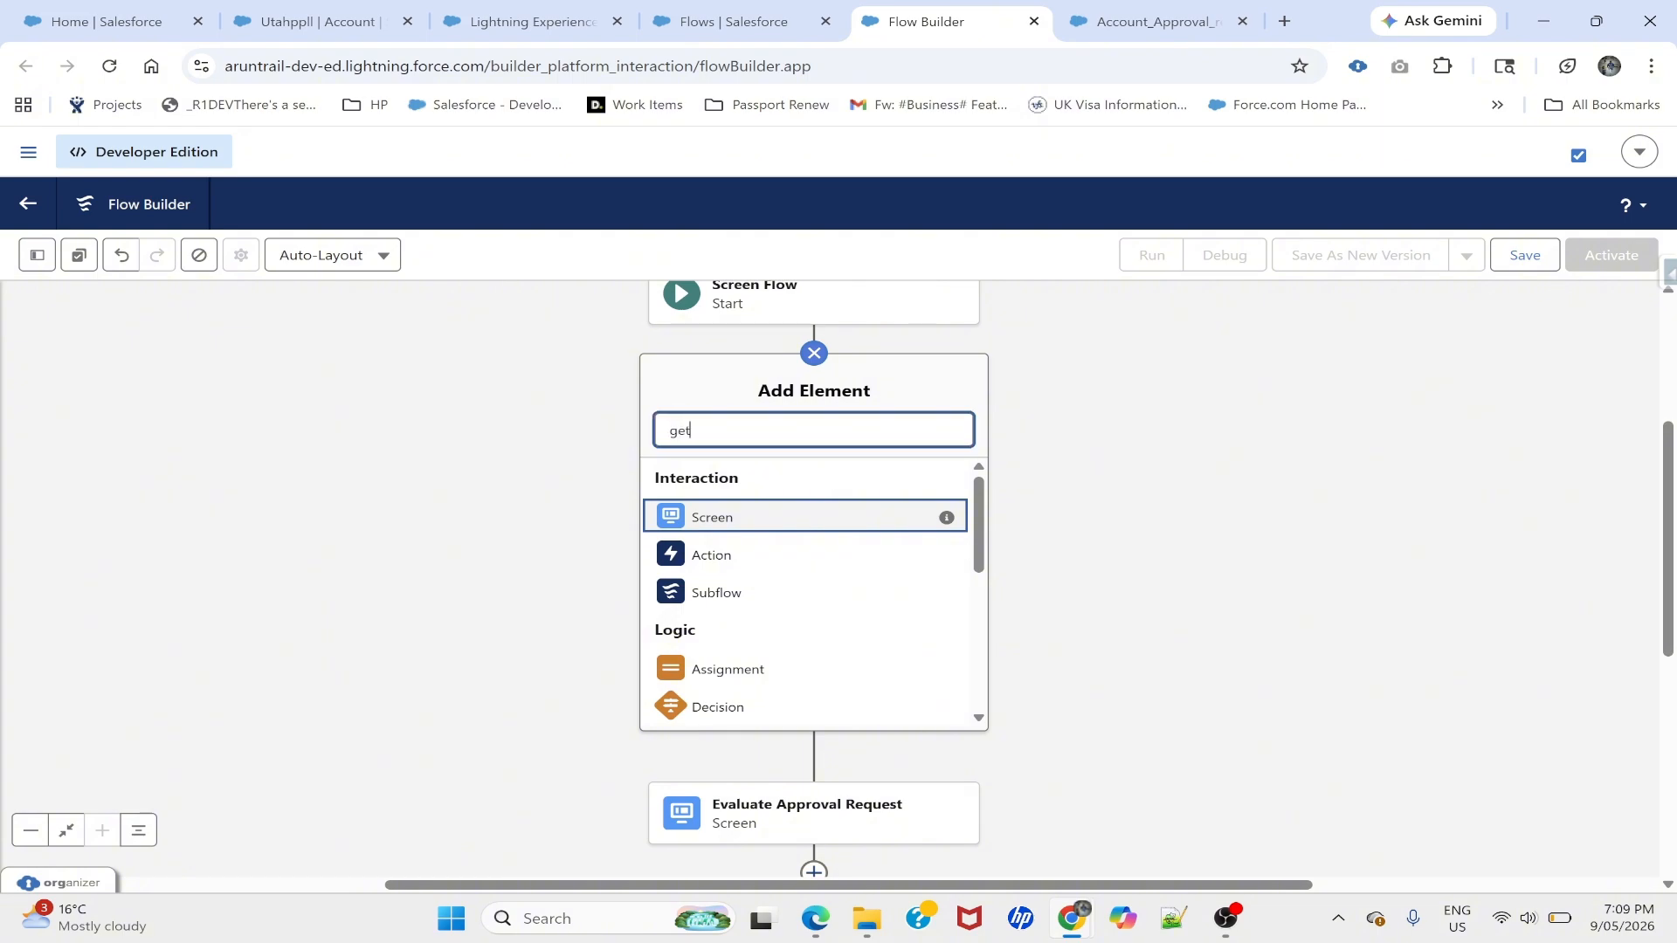
{"action": "left_click", "coordinate": [736, 487]}
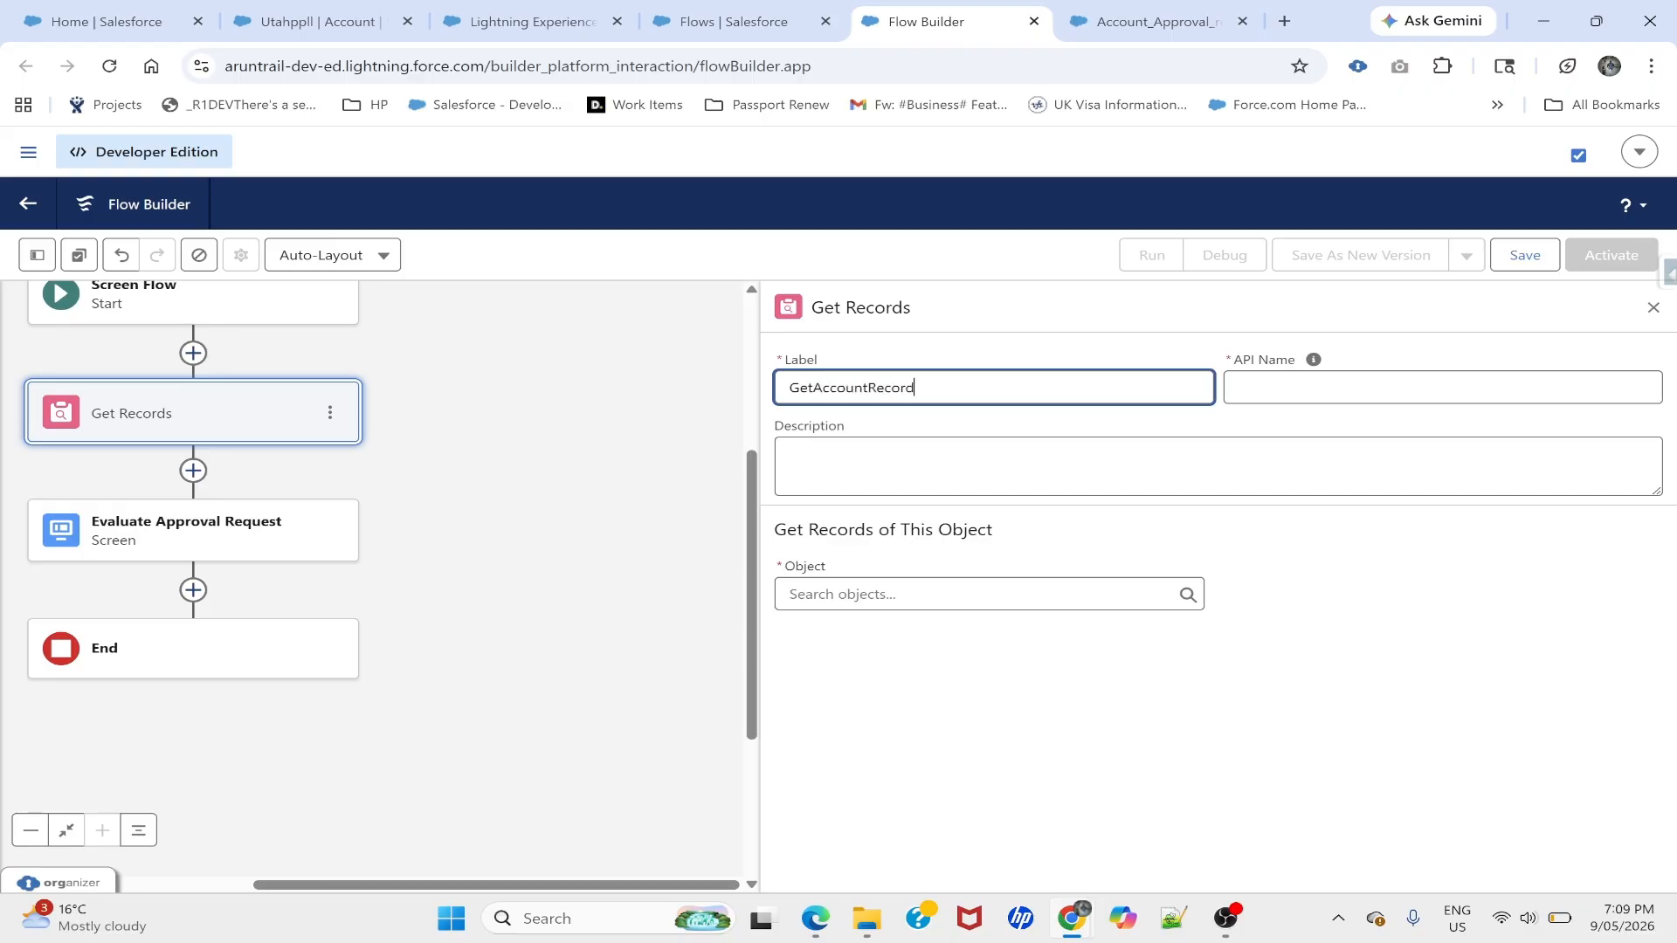
{"action": "key", "text": "Tab"}
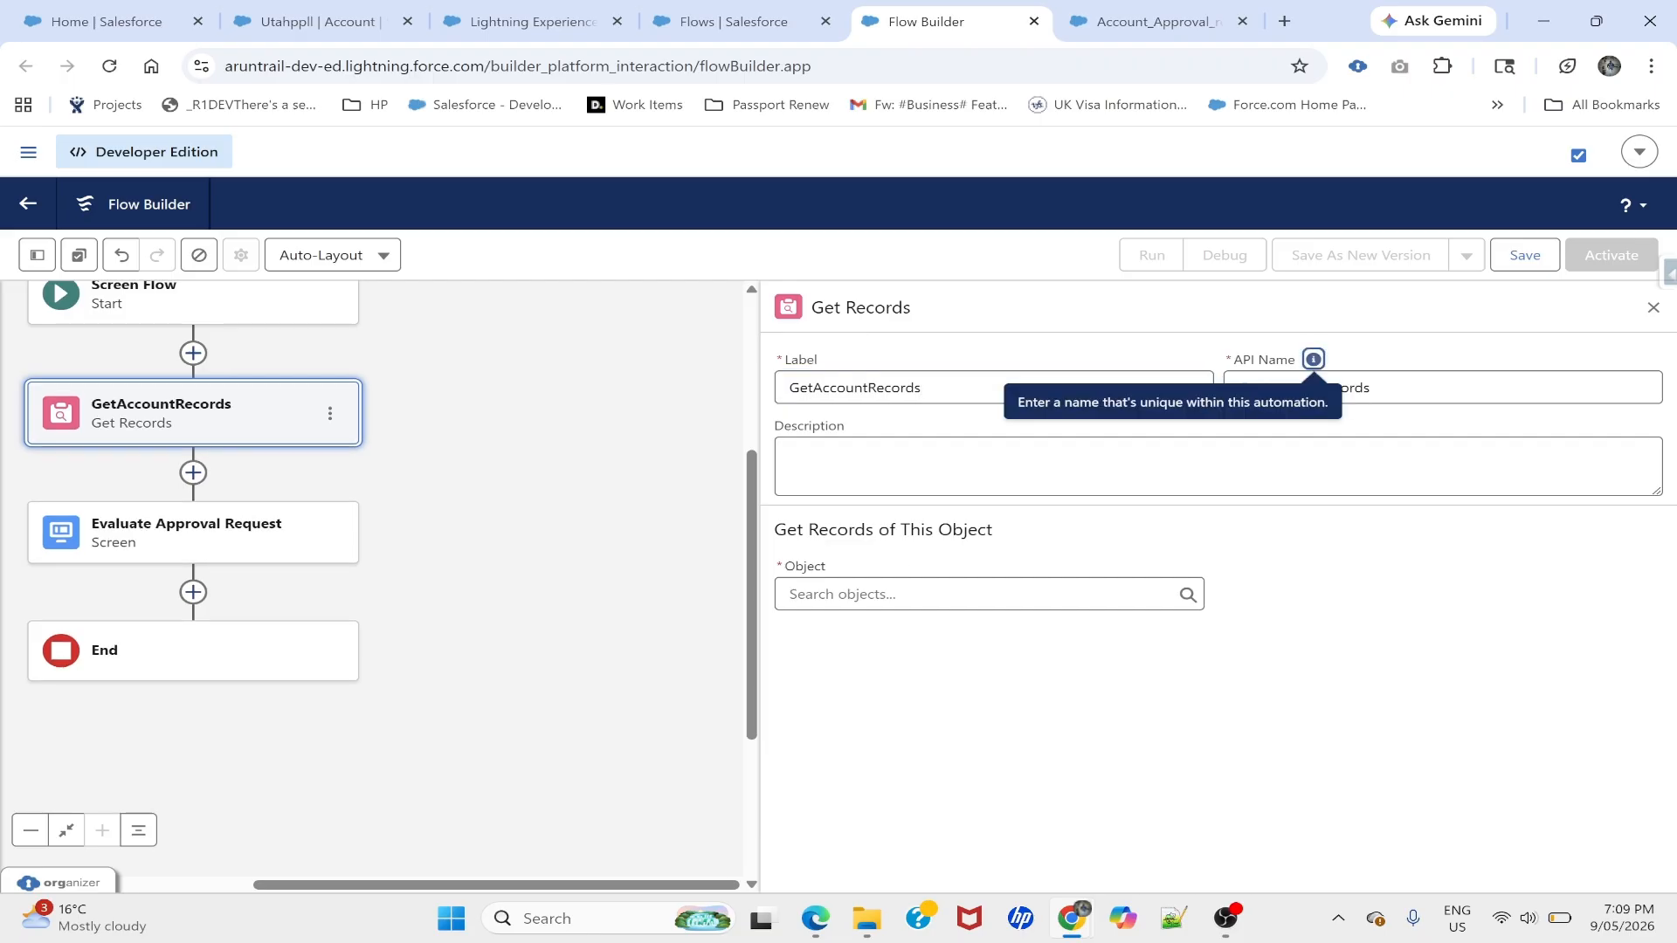
{"action": "left_click", "coordinate": [843, 604]}
{"action": "type", "text": "Account"}
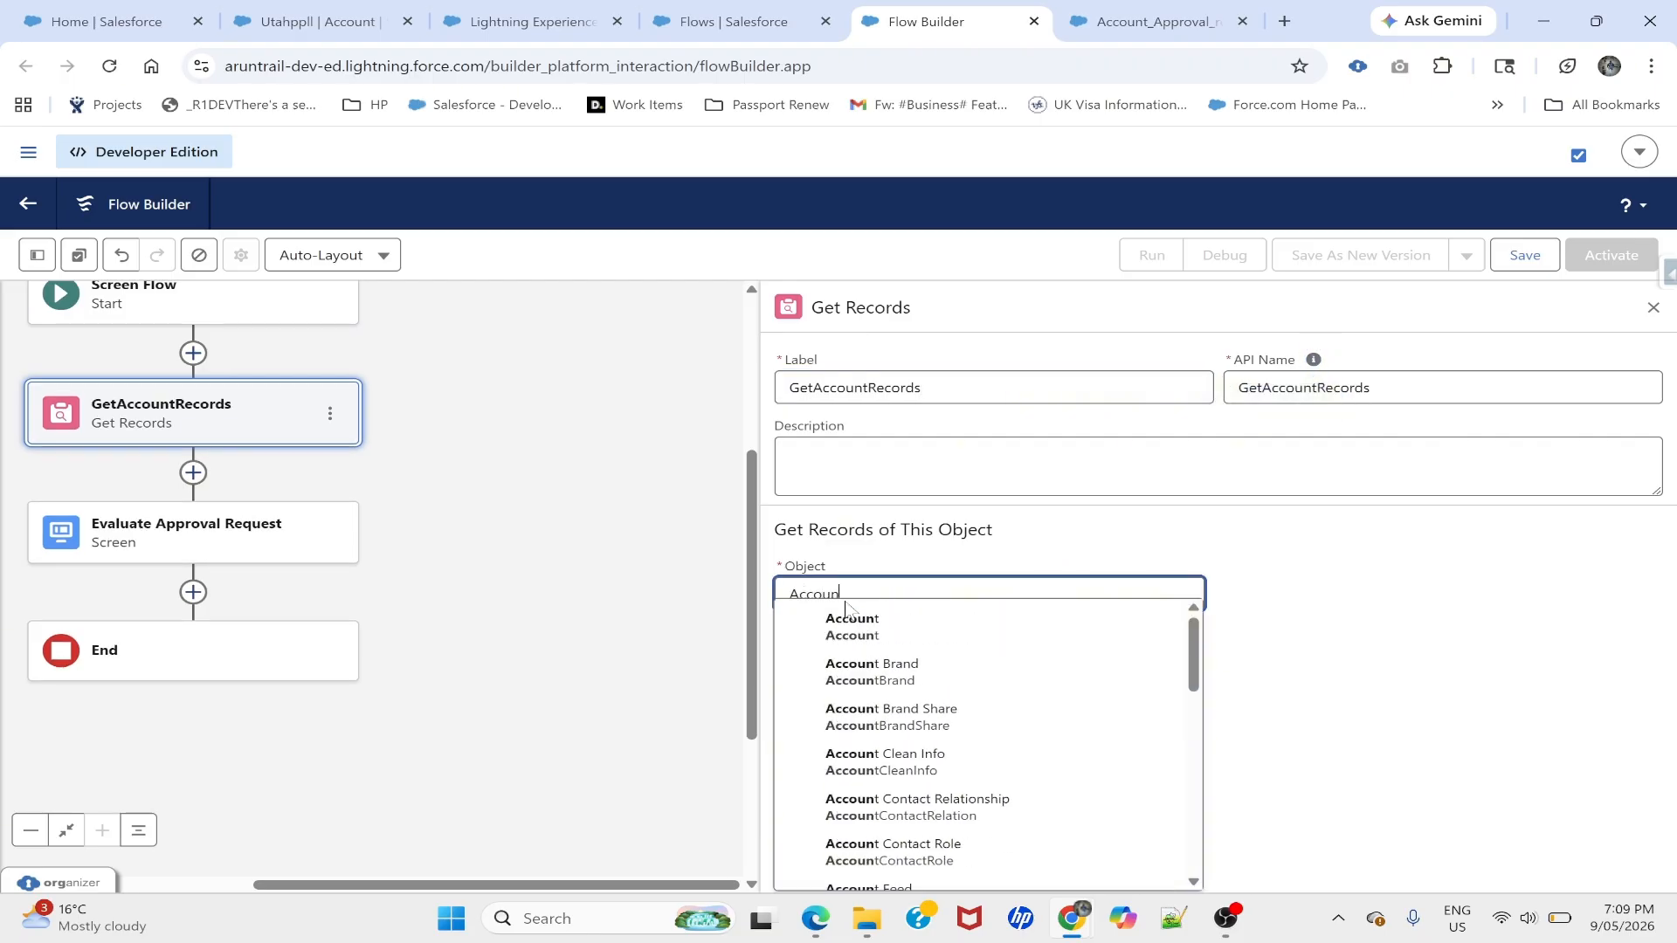
{"action": "left_click", "coordinate": [854, 638]}
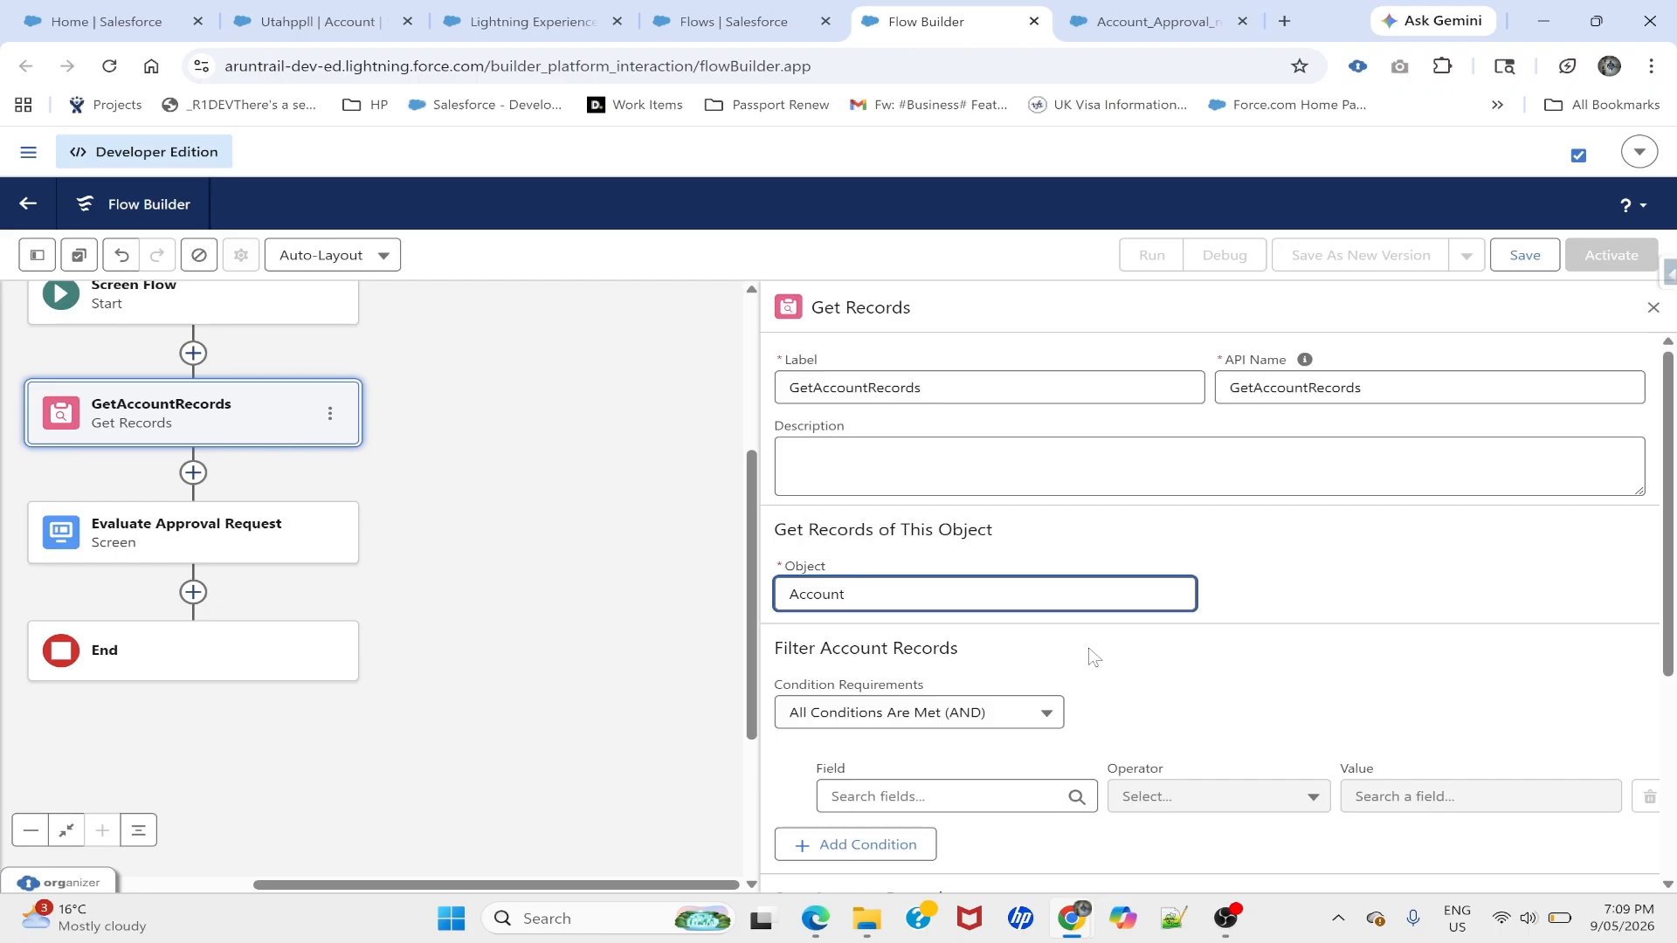
- Filter GetAccountRecords on Account ID Equals recordId
{"action": "scroll", "coordinate": [1095, 657], "scroll_direction": "down", "scroll_amount": 1}
{"action": "left_click", "coordinate": [942, 711]}
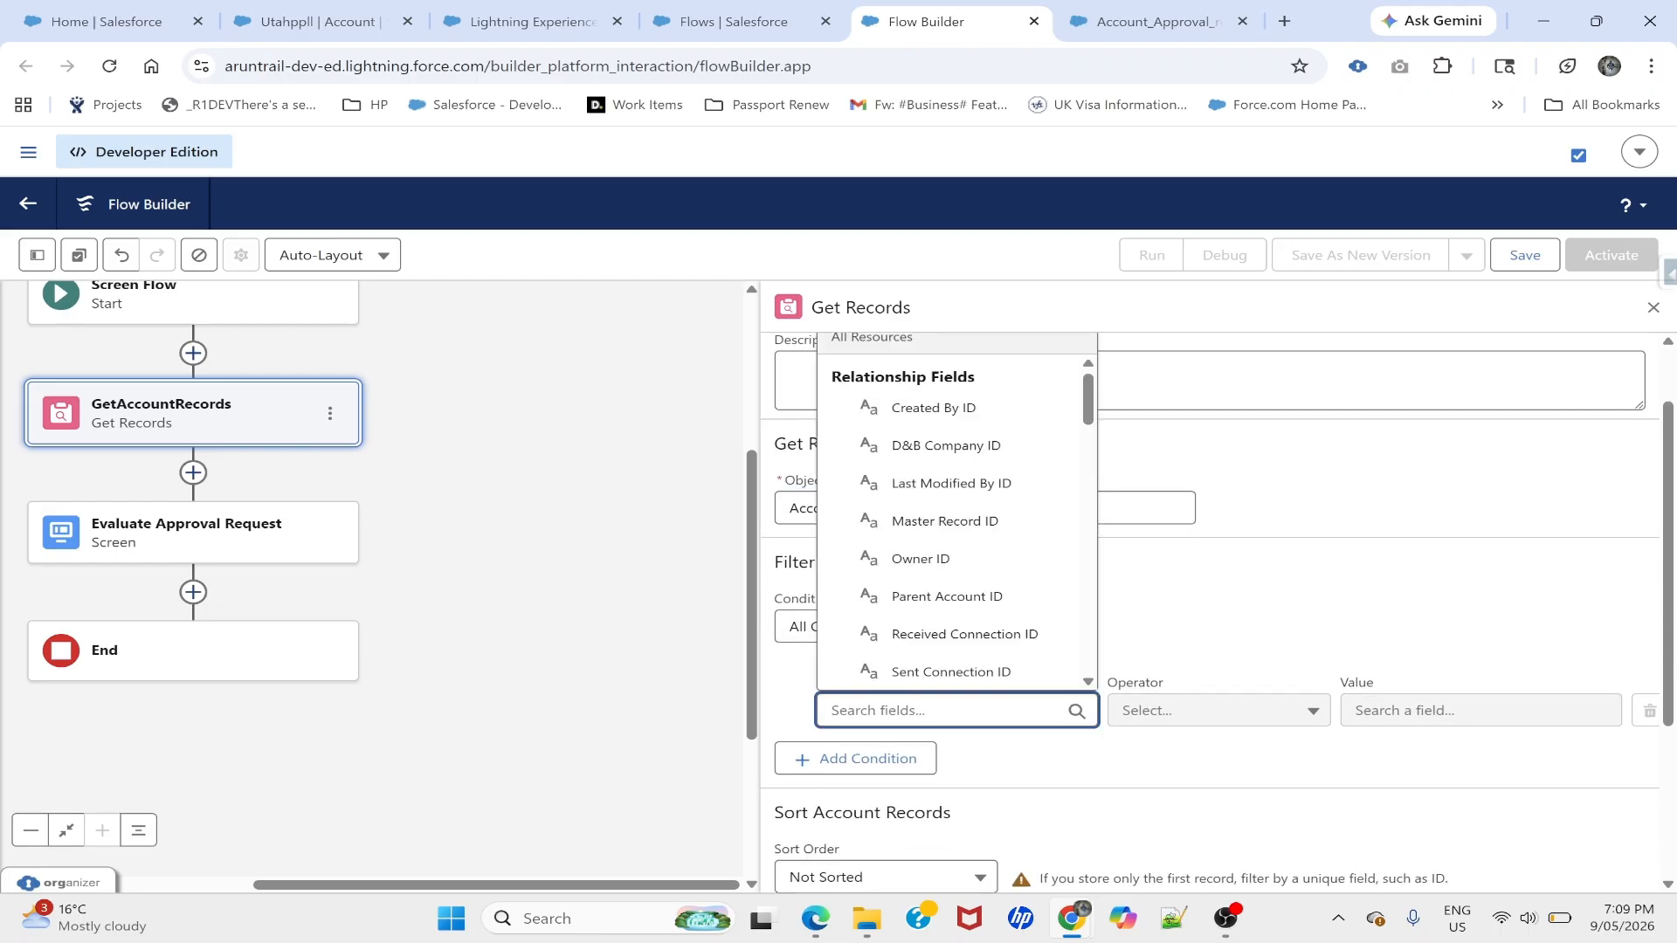
{"action": "type", "text": "id"}
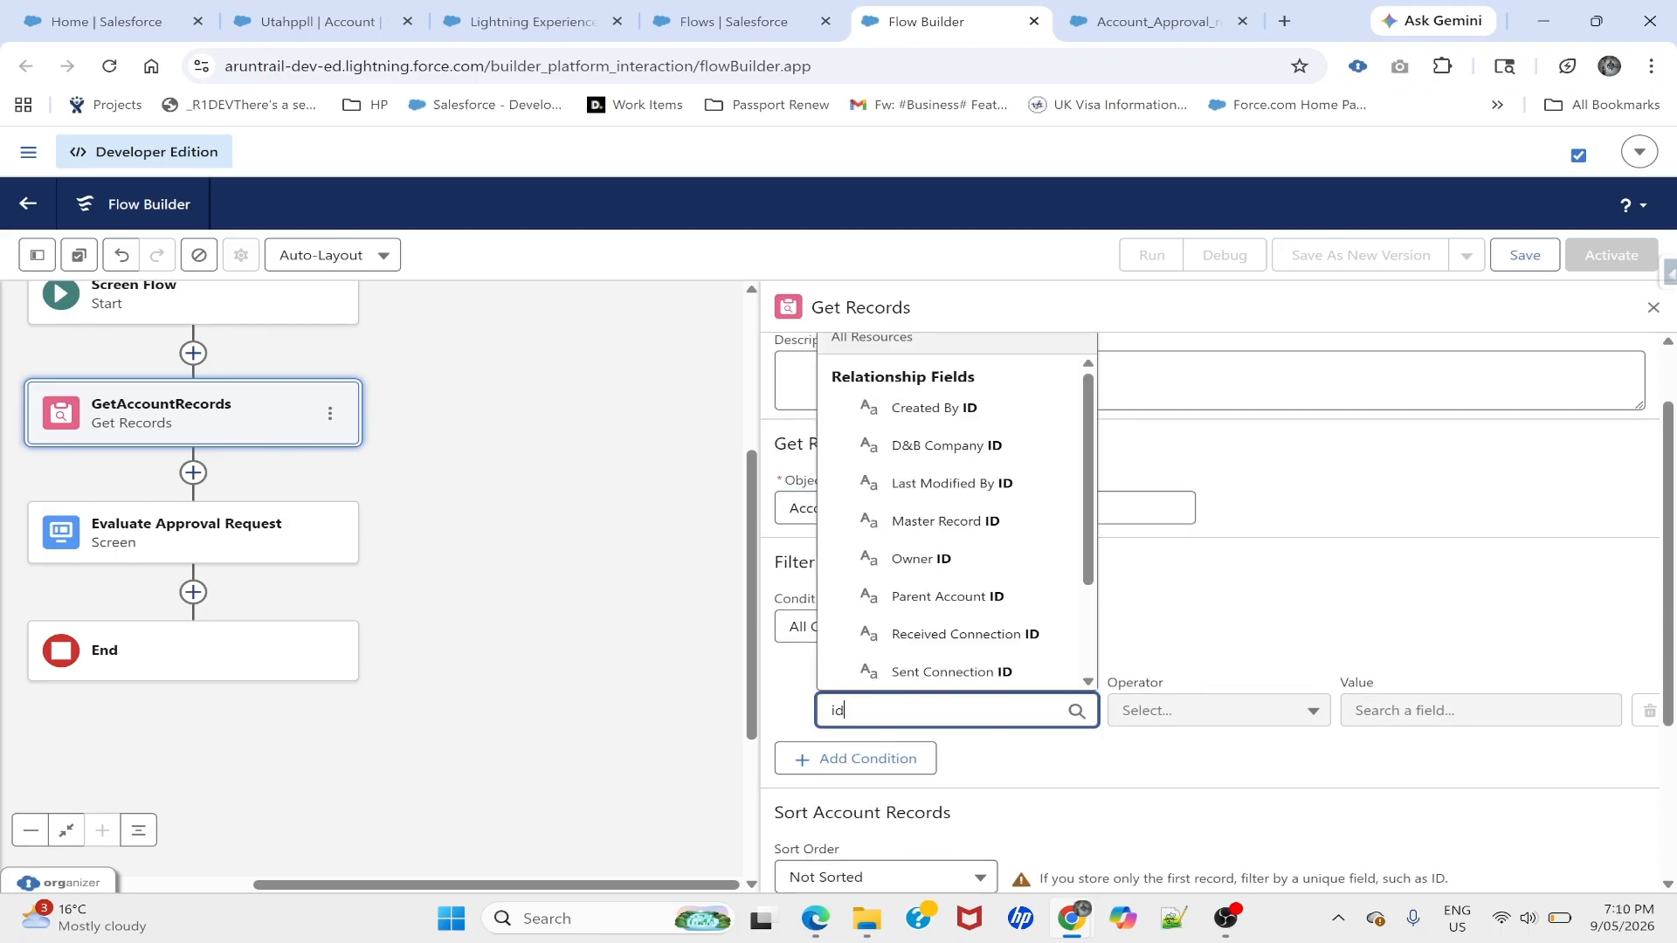
{"action": "scroll", "coordinate": [930, 581], "scroll_direction": "down", "scroll_amount": 2}
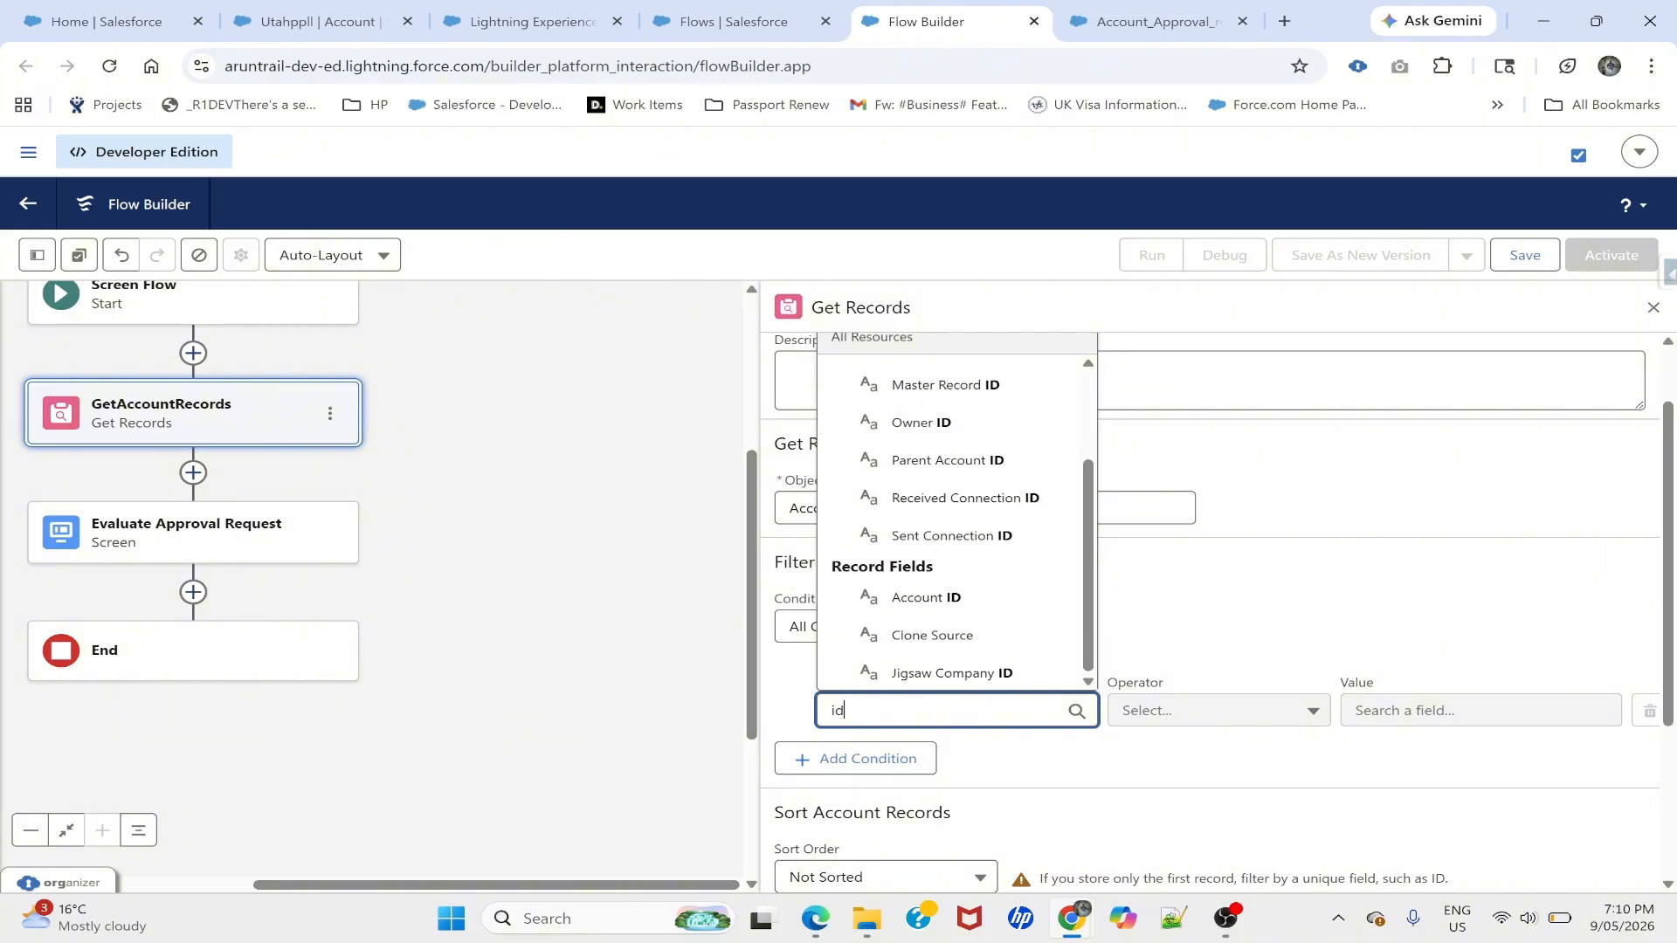
{"action": "left_click", "coordinate": [926, 598]}
{"action": "left_click", "coordinate": [1467, 711]}
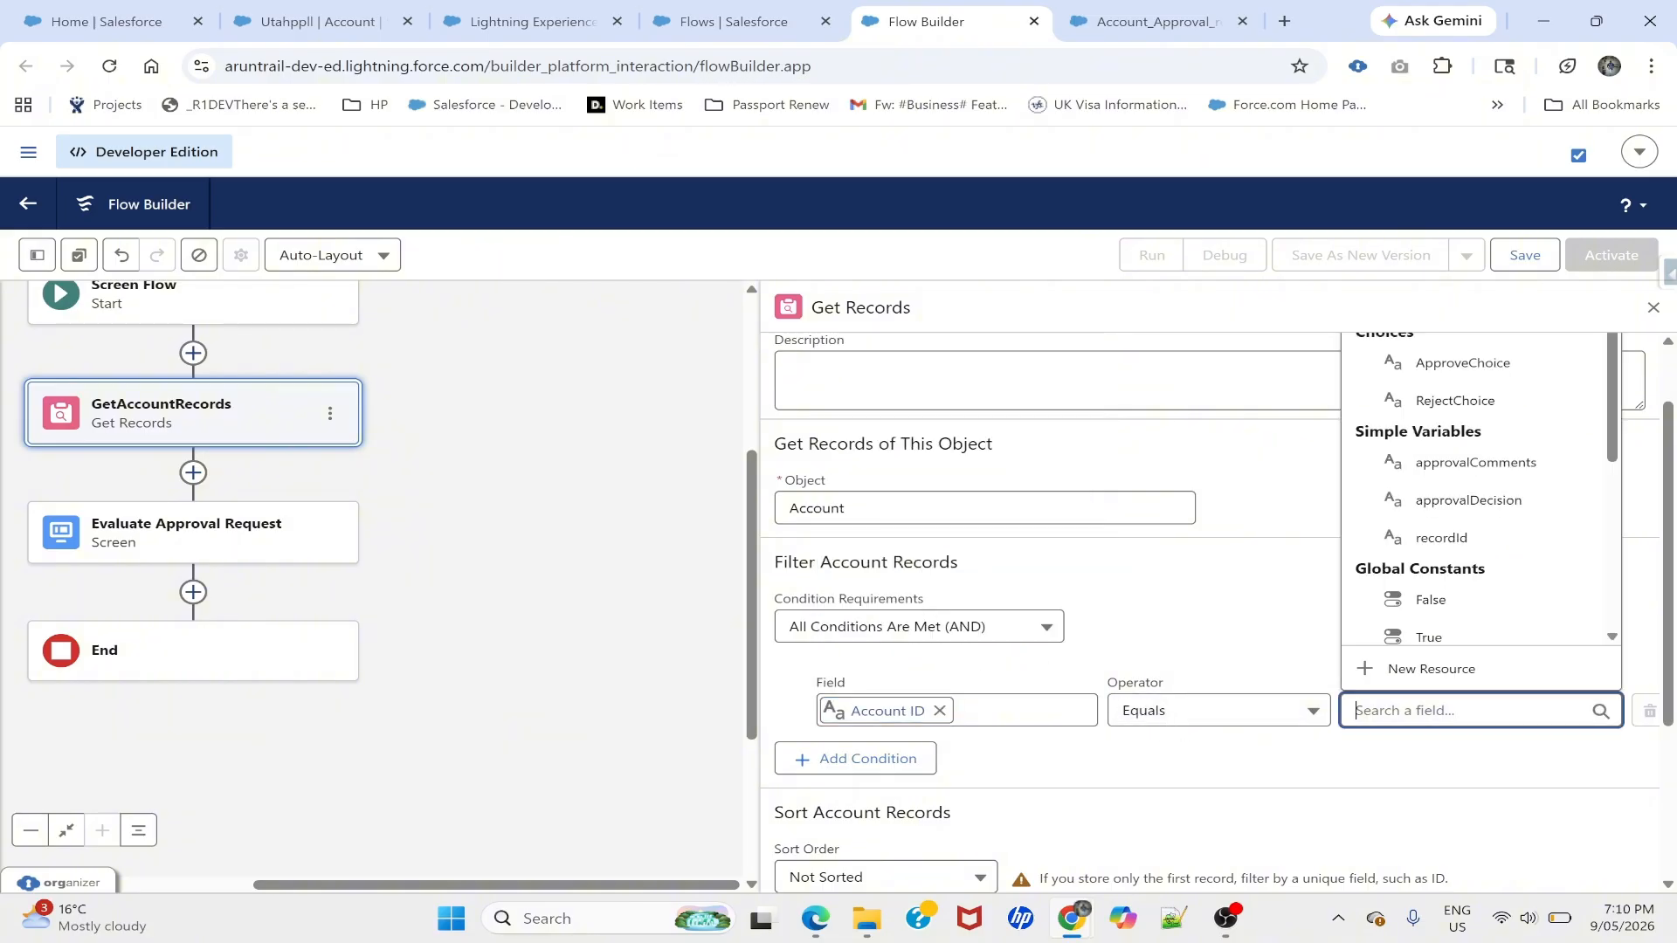
{"action": "type", "text": "recor"}
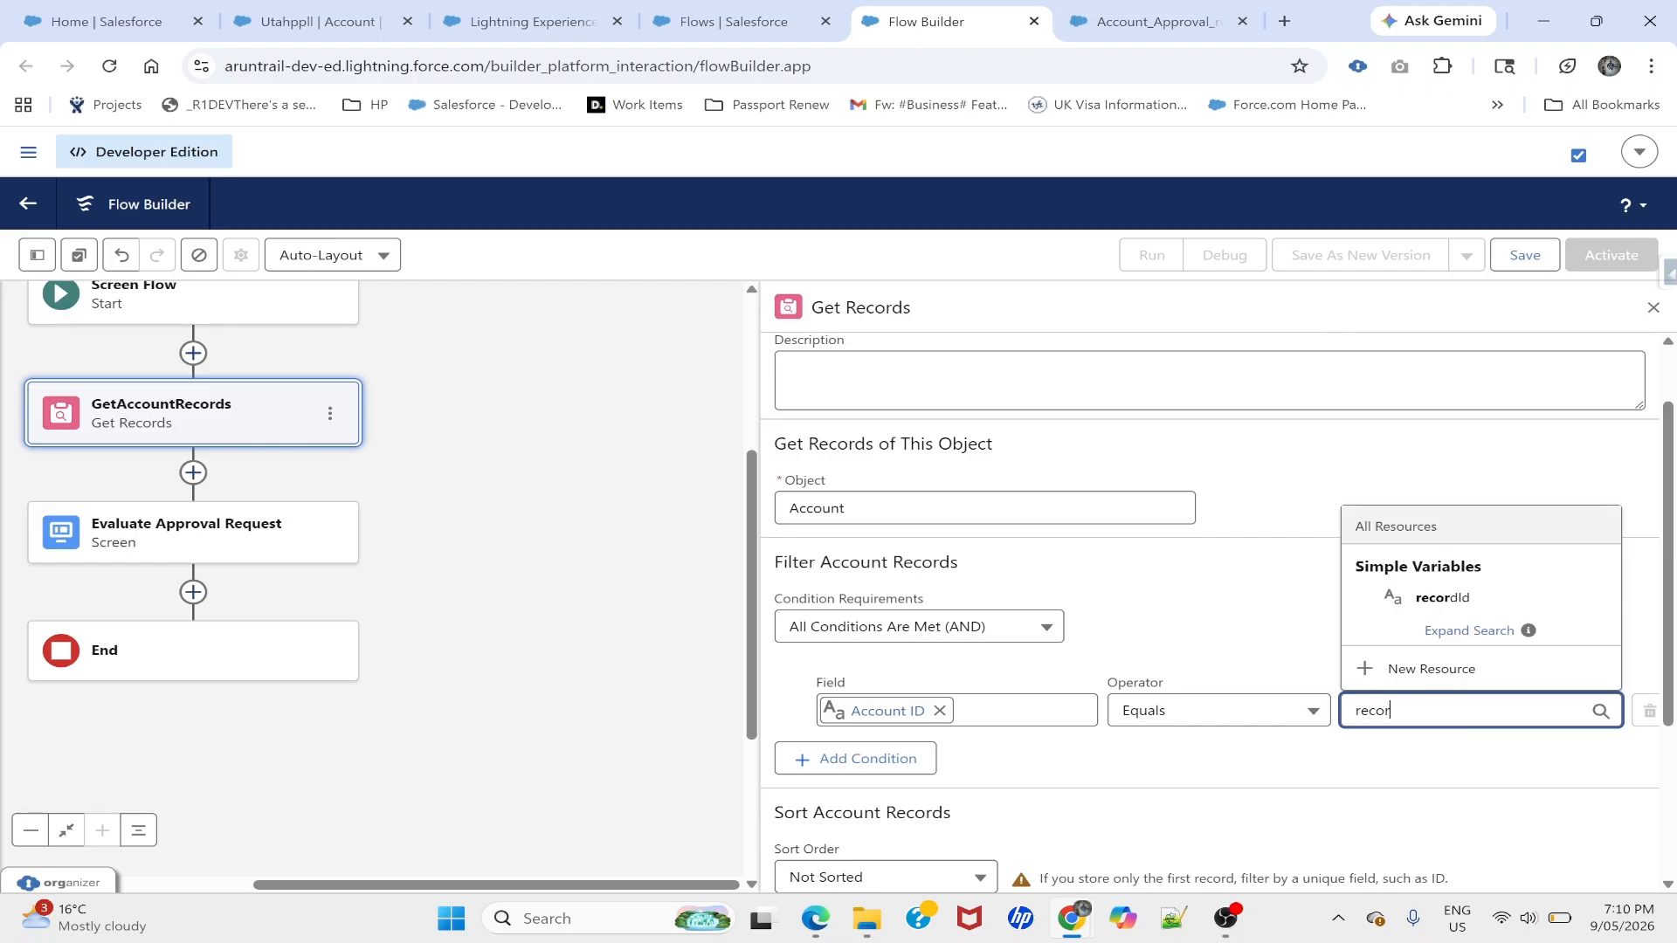
{"action": "left_click", "coordinate": [1444, 603]}
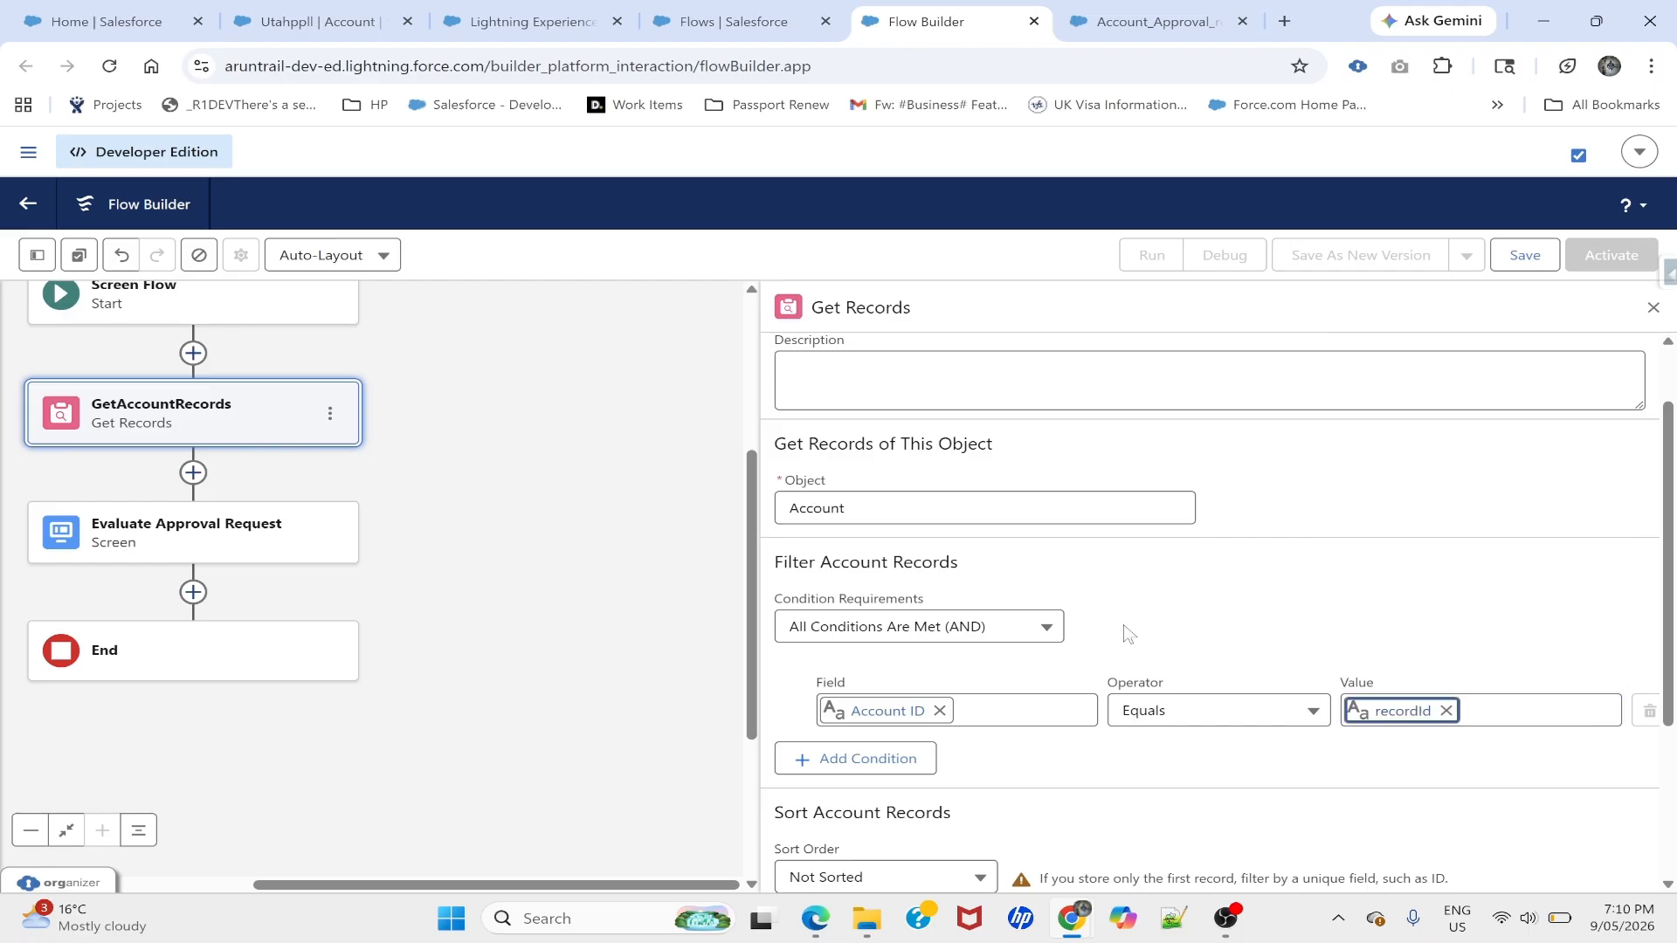
{"action": "scroll", "coordinate": [1127, 634], "scroll_direction": "down", "scroll_amount": 3}
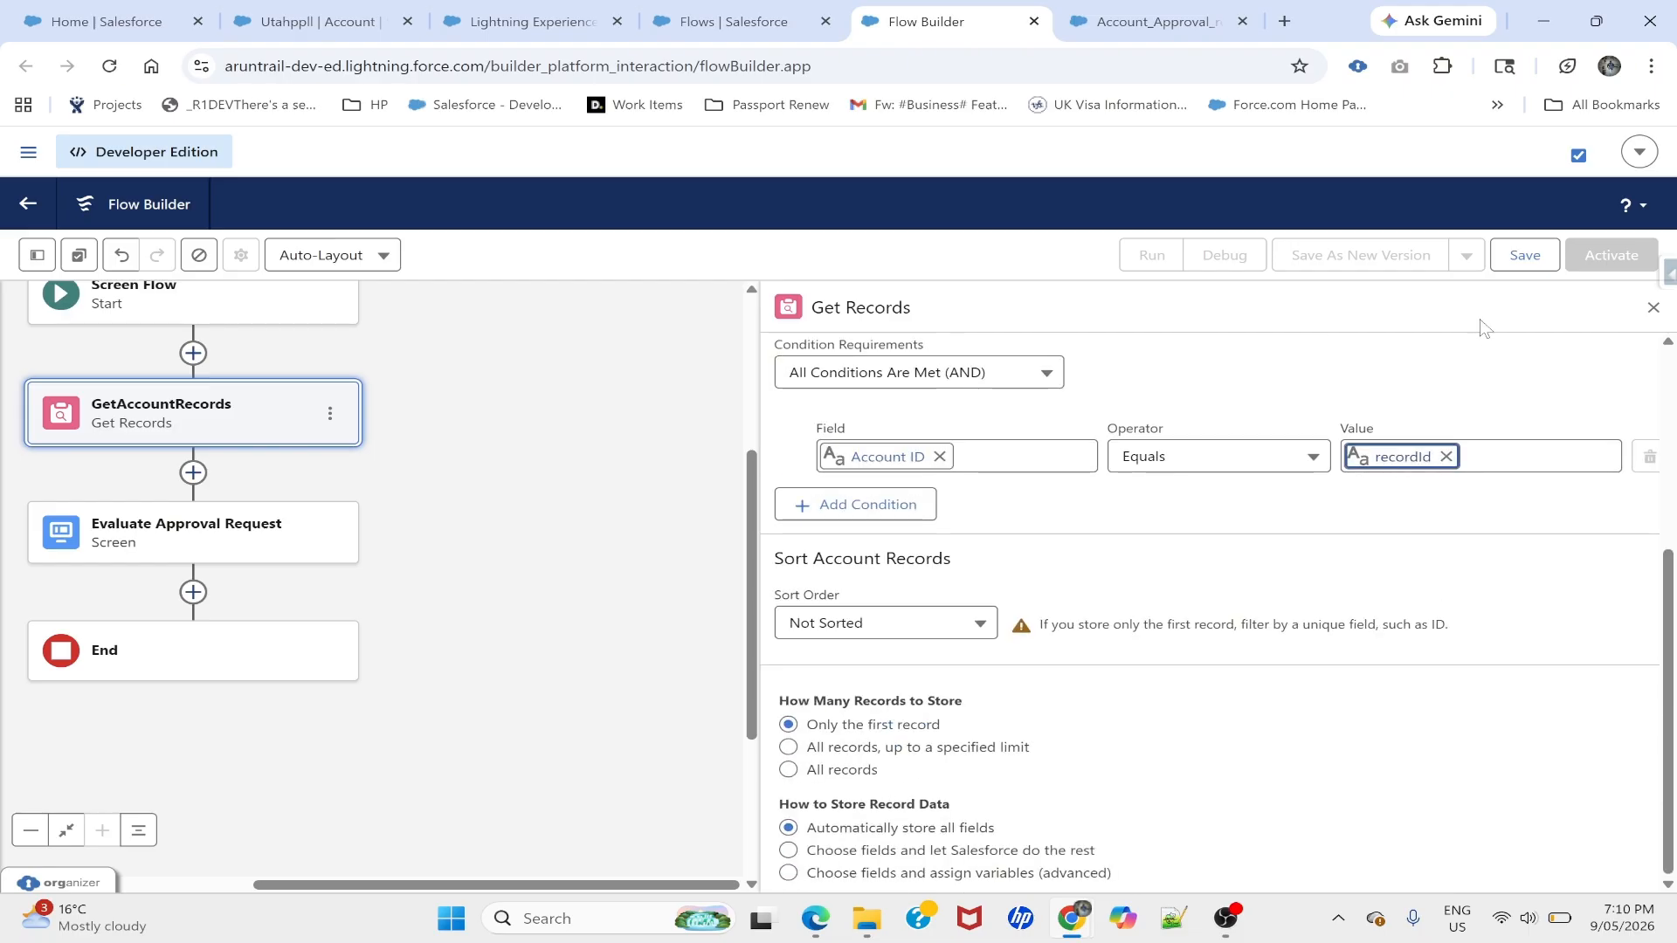
- Save the flow as Account_Approval_Evaluate_Flow and close the Get Records panel
{"action": "left_click", "coordinate": [1537, 257]}
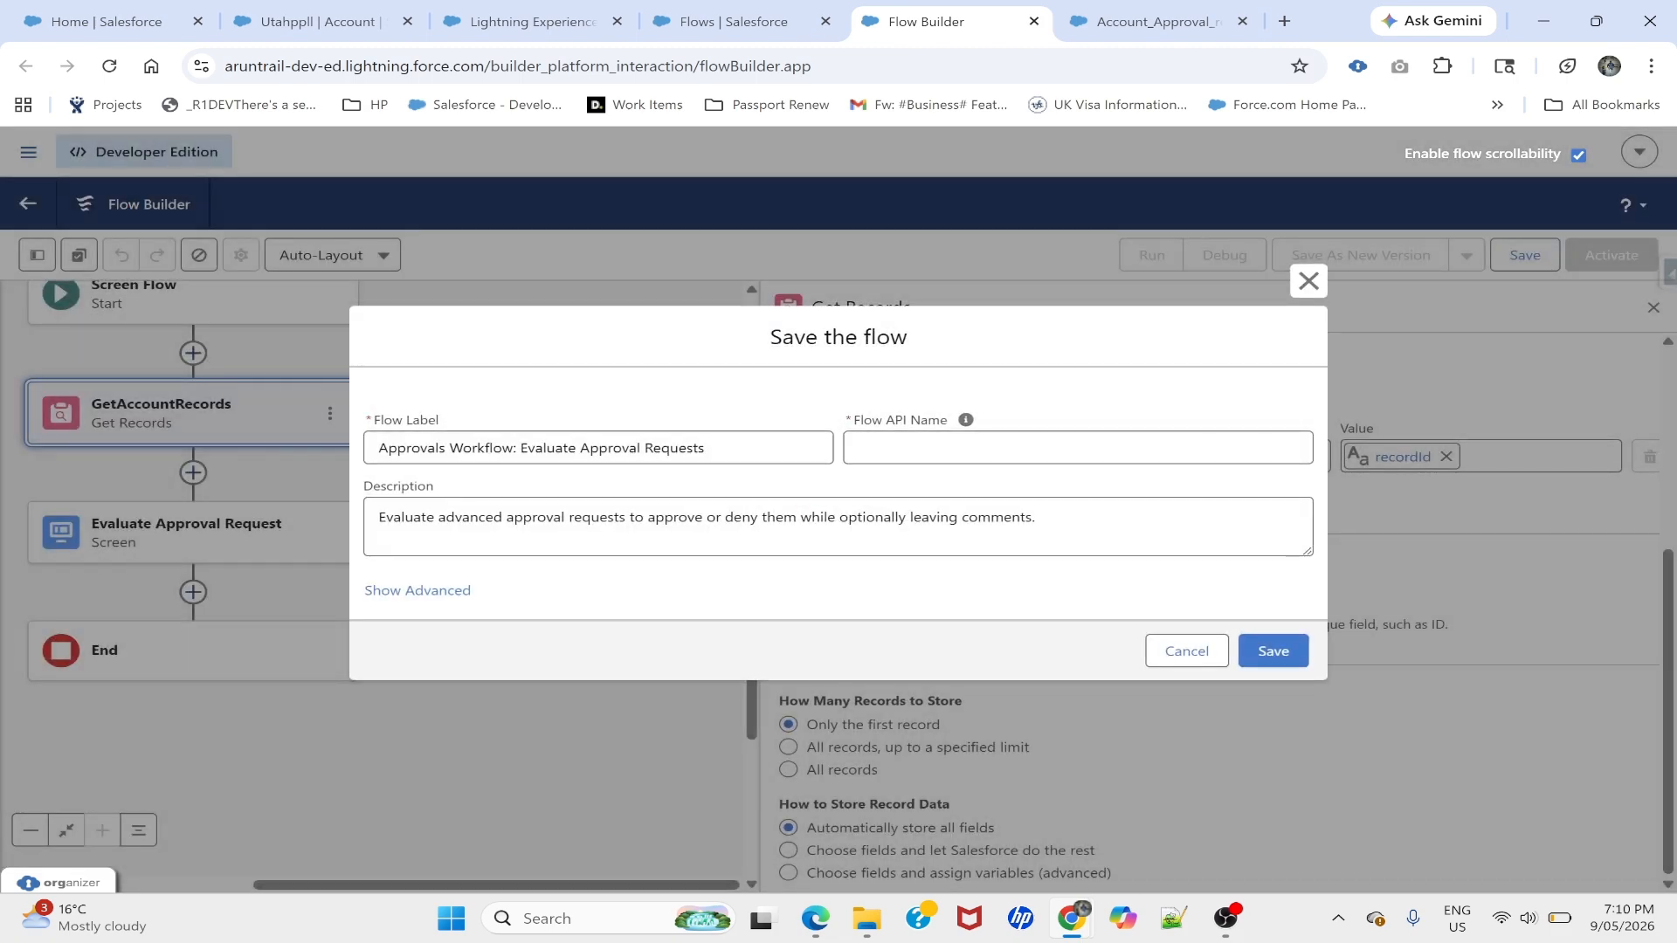
{"action": "left_click_drag", "start_coordinate": [705, 448], "coordinate": [355, 454]}
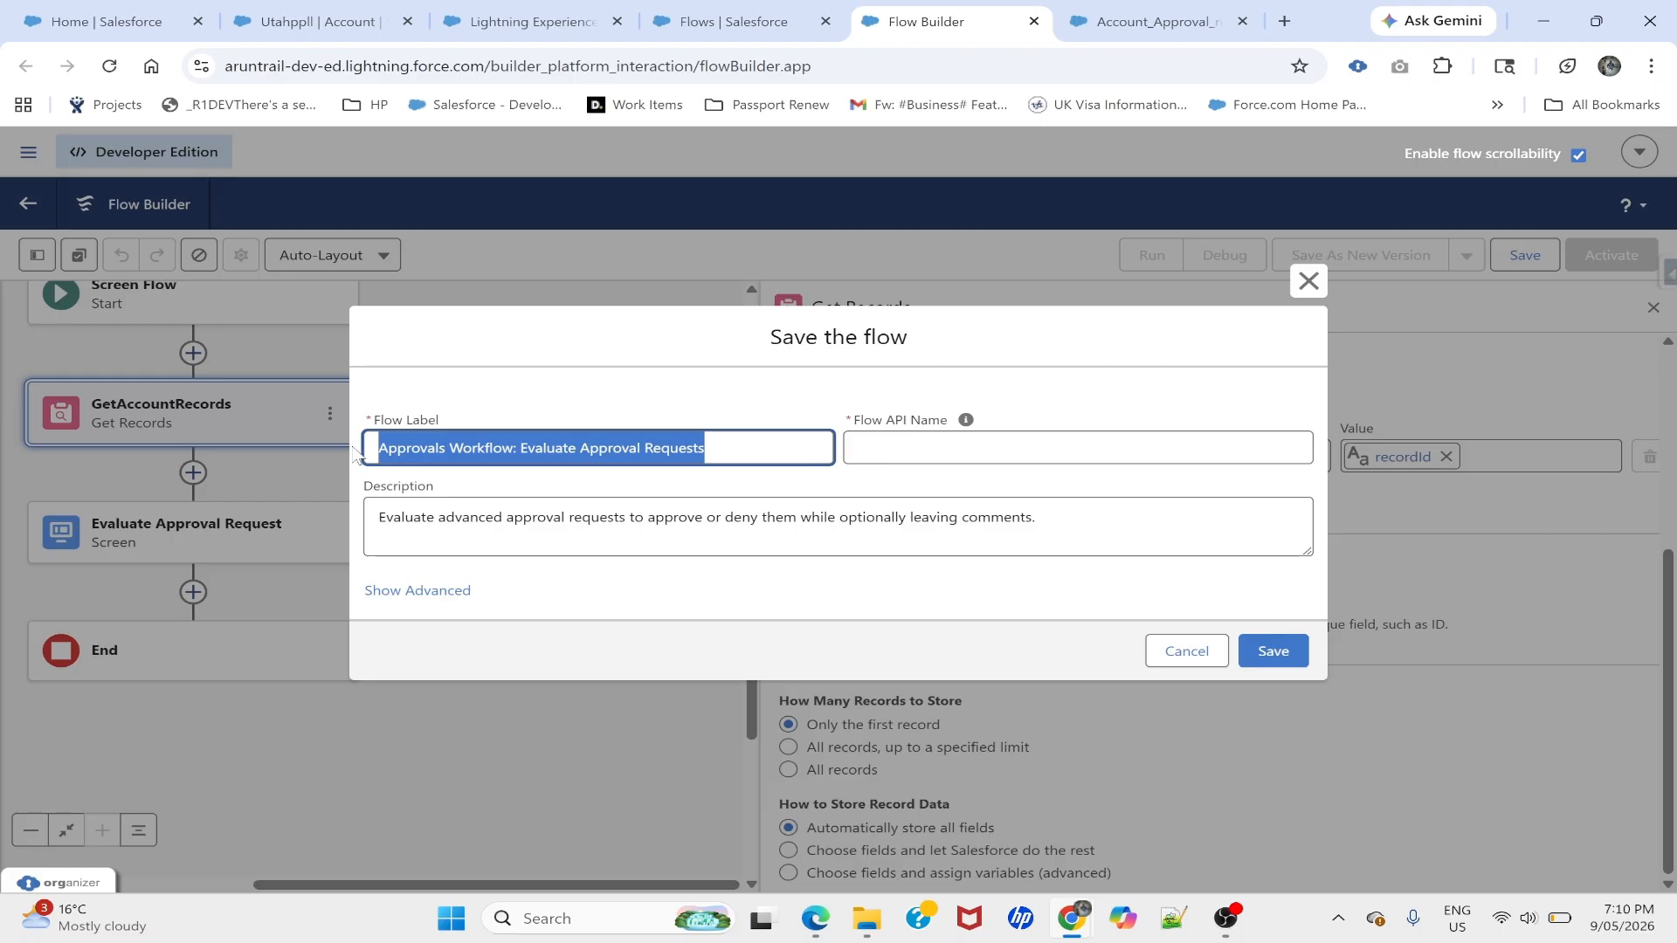
{"action": "type", "text": "Account_Approval_Evaluate"}
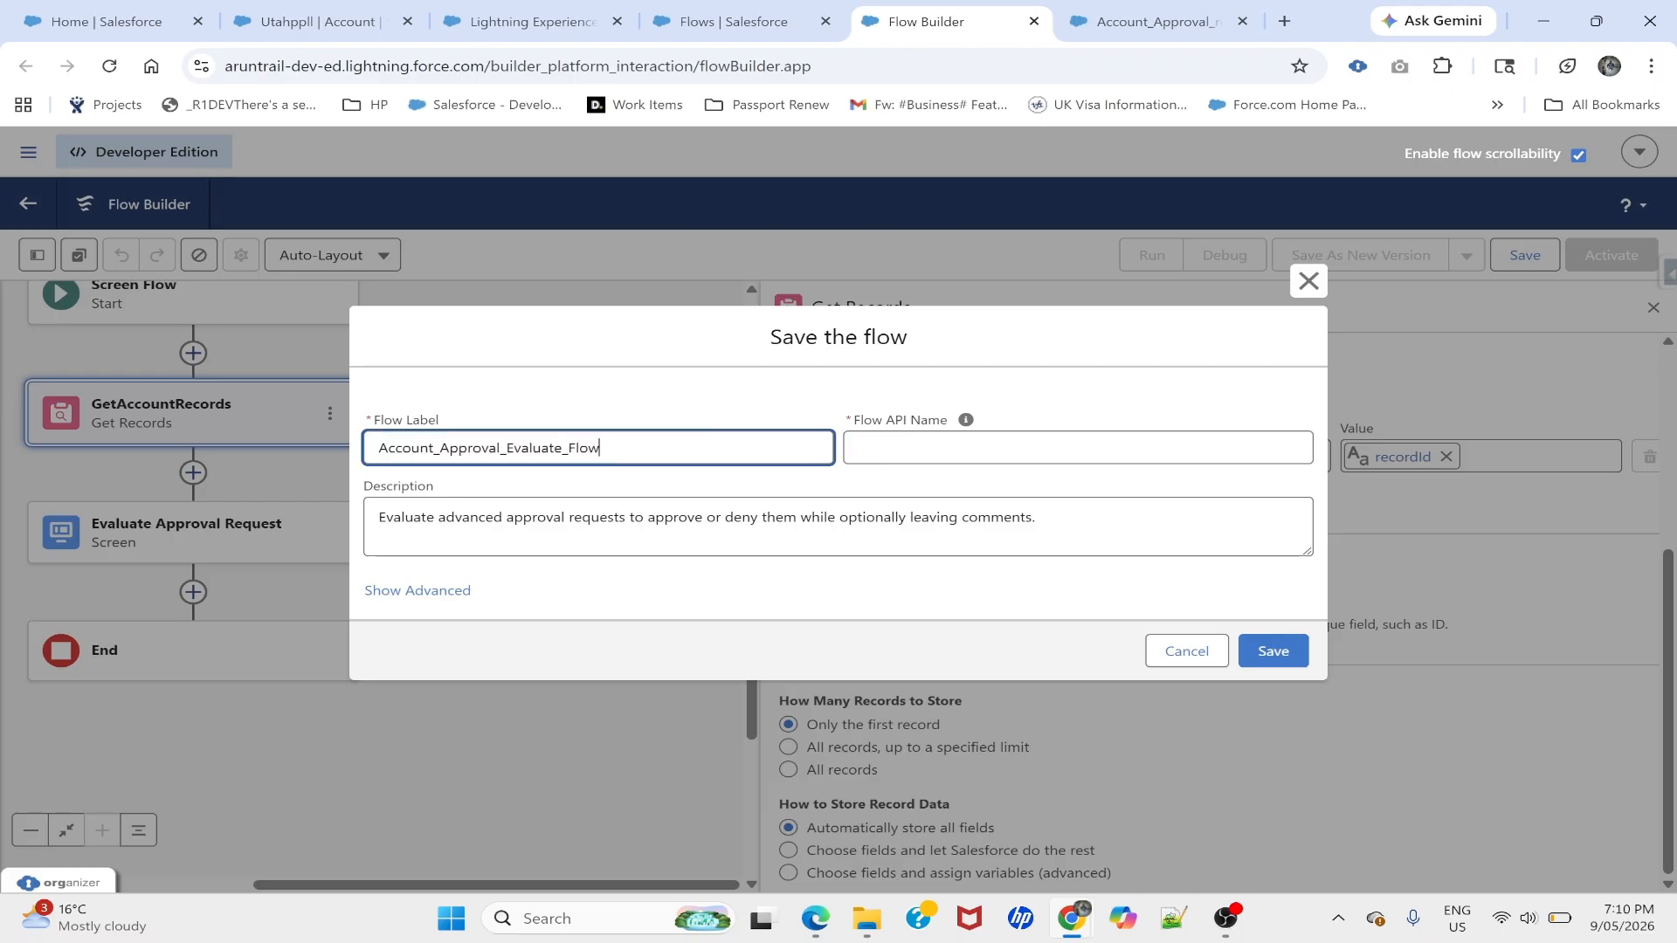
{"action": "left_click", "coordinate": [965, 420]}
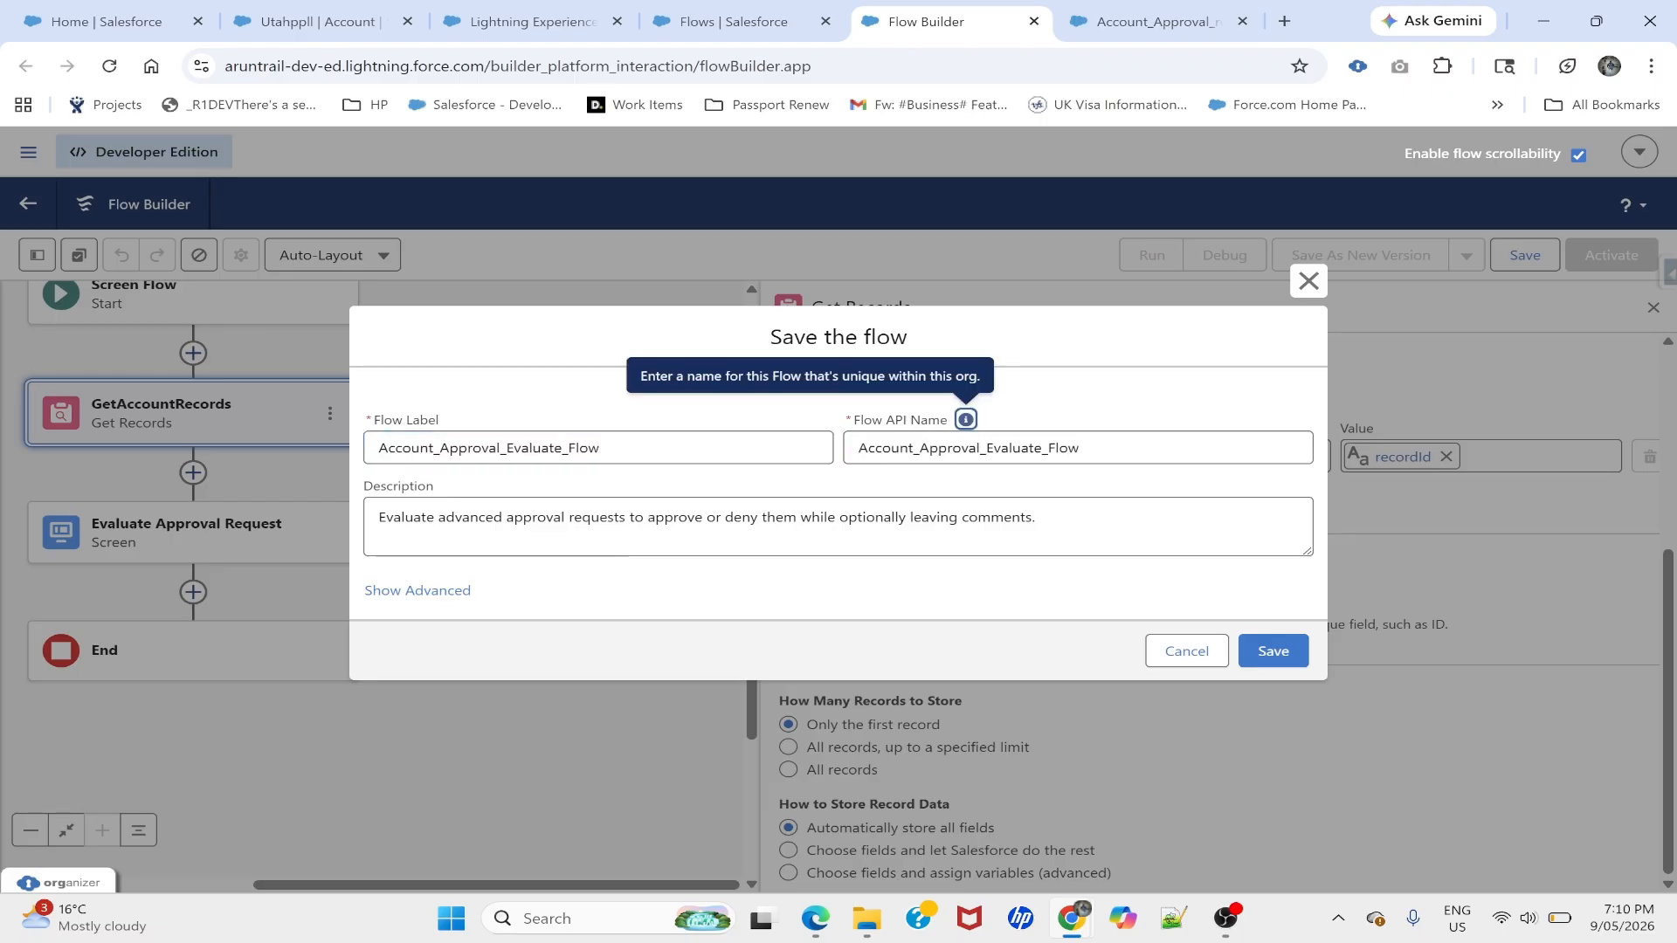
{"action": "left_click", "coordinate": [1262, 652]}
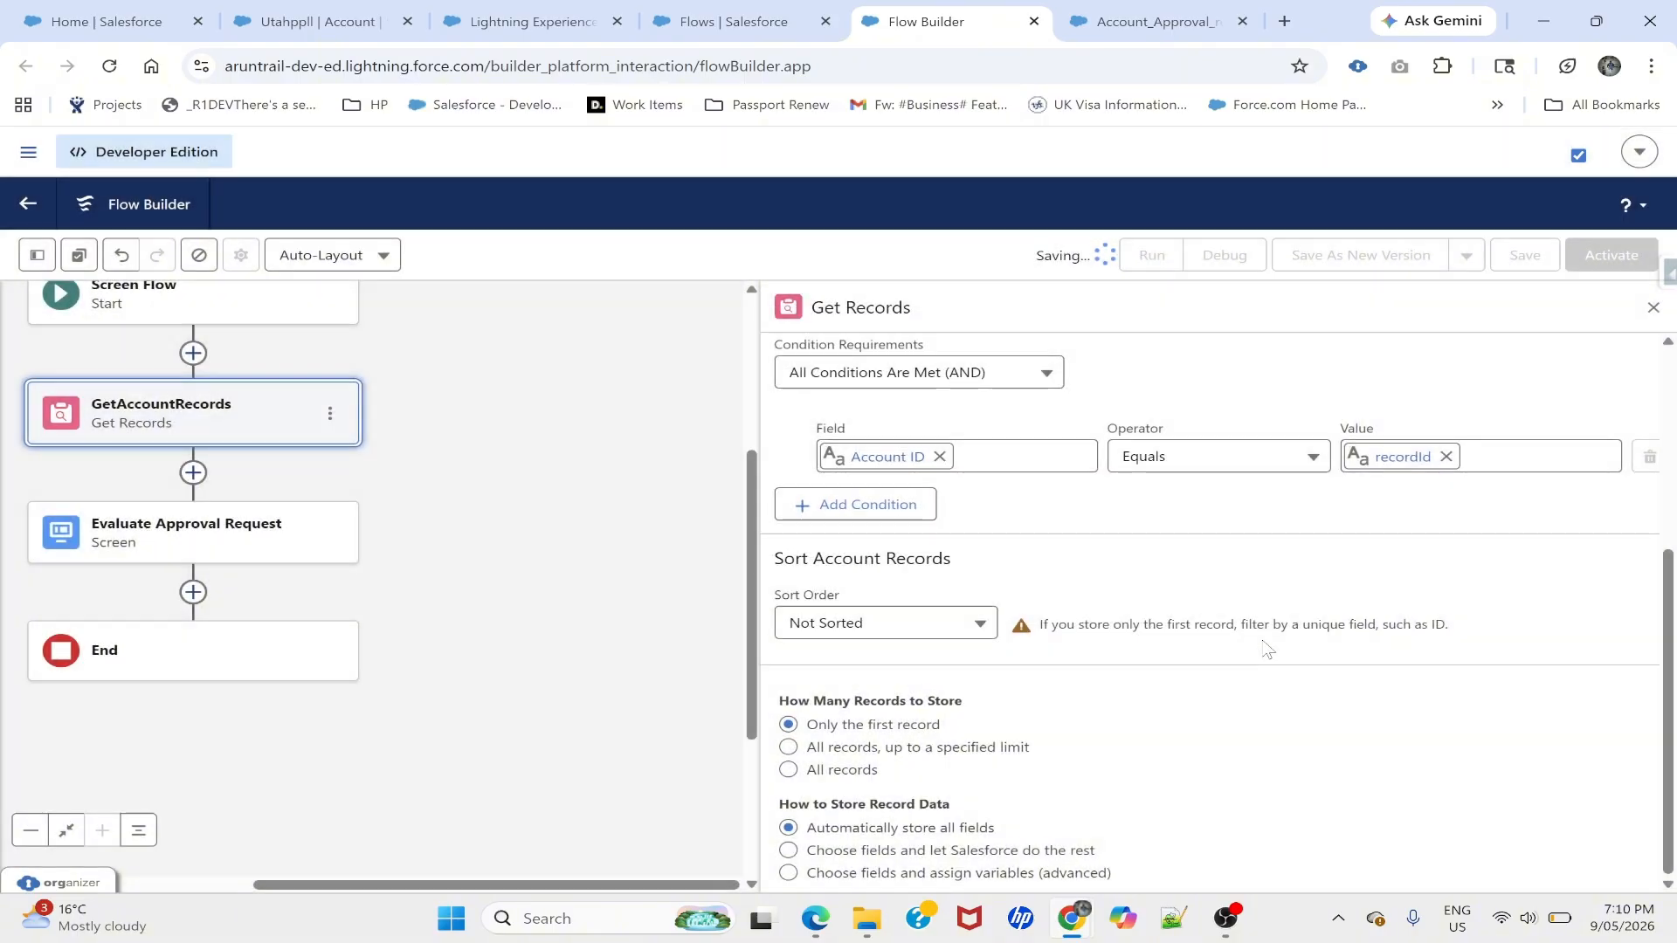
{"action": "left_click", "coordinate": [1652, 309]}
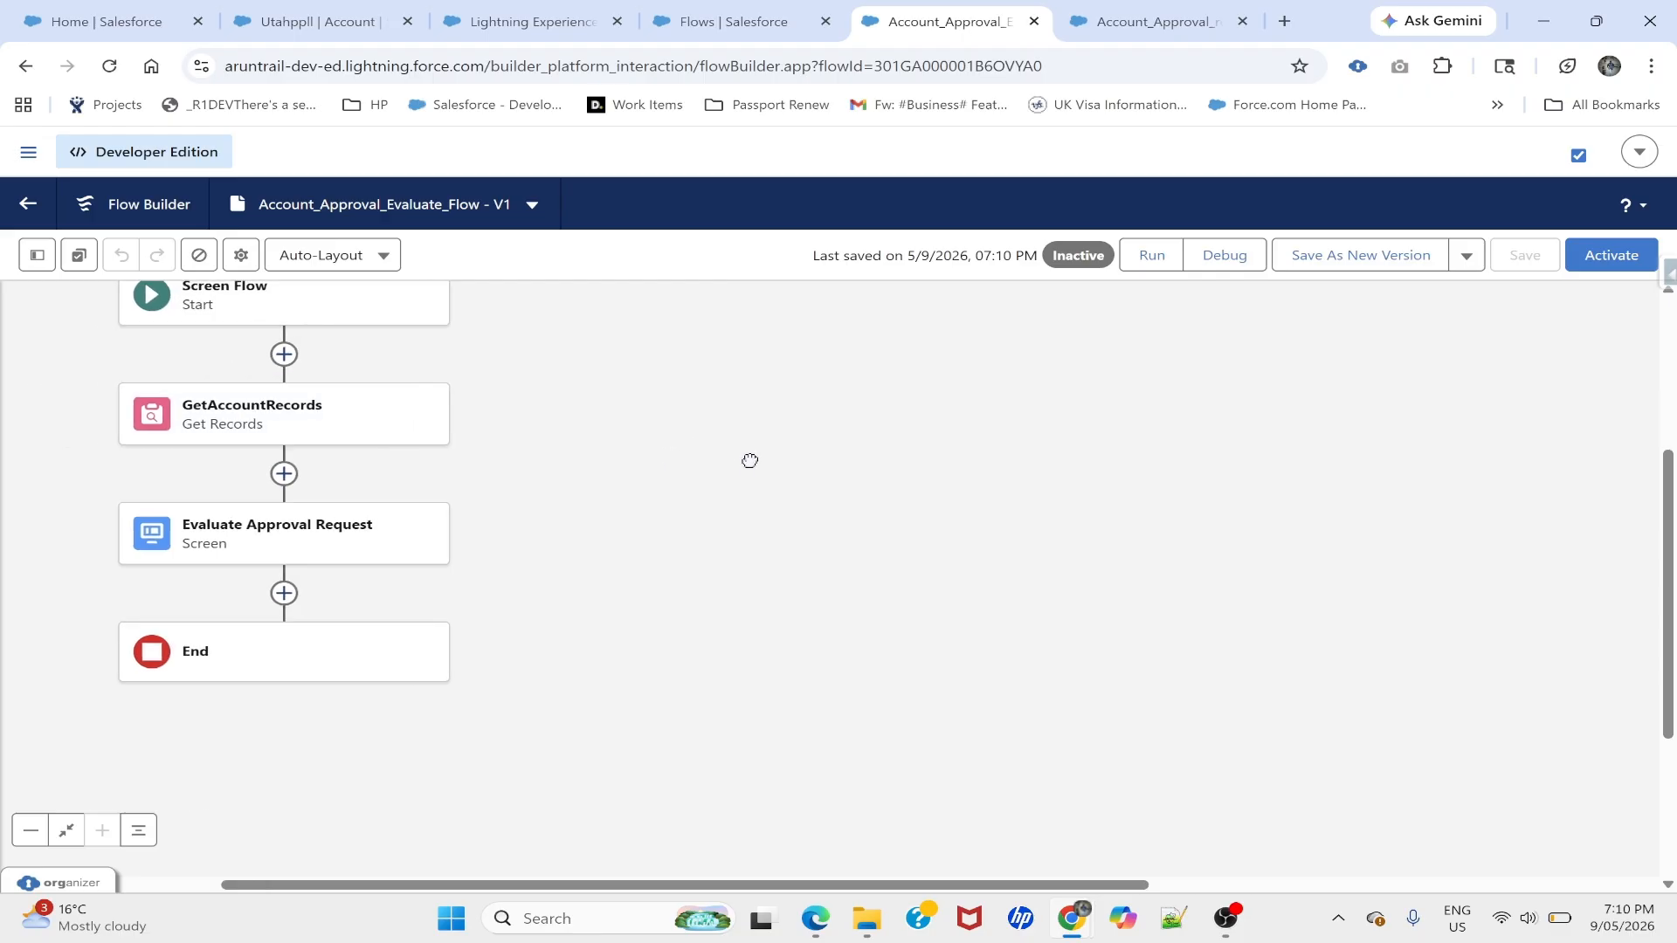
- Add a Display Text component named AccountInfo above Approval Decision on the screen
{"action": "double_click", "coordinate": [414, 582]}
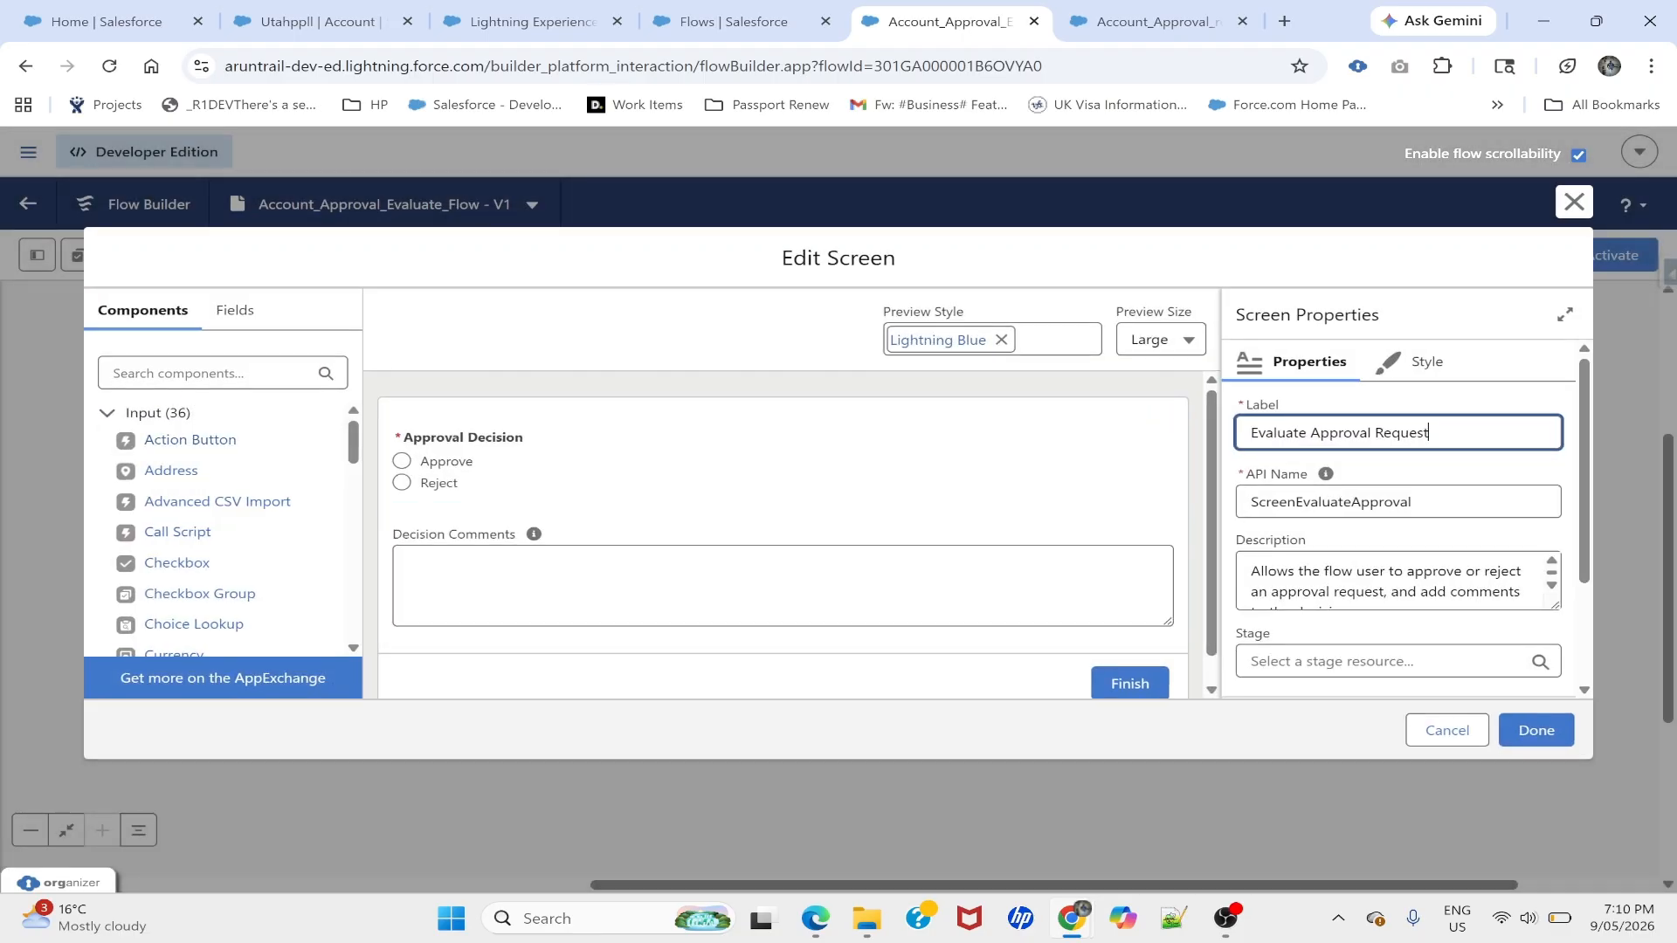
{"action": "left_click", "coordinate": [199, 373]}
{"action": "type", "text": "disp"}
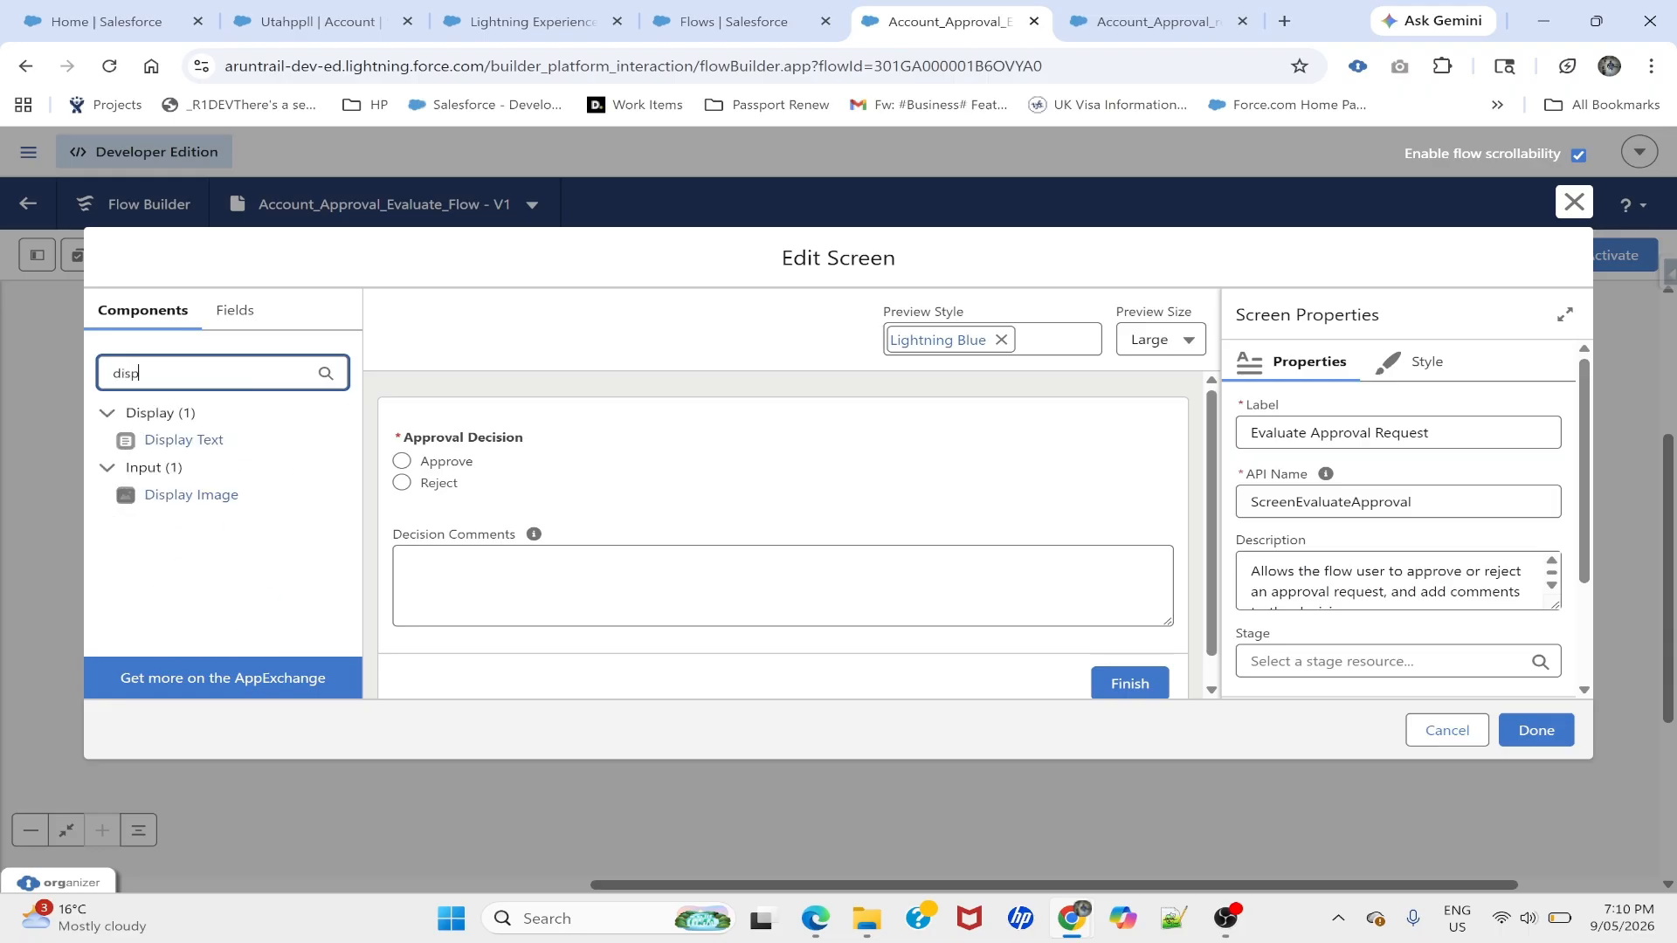
{"action": "left_click_drag", "start_coordinate": [192, 449], "coordinate": [469, 414]}
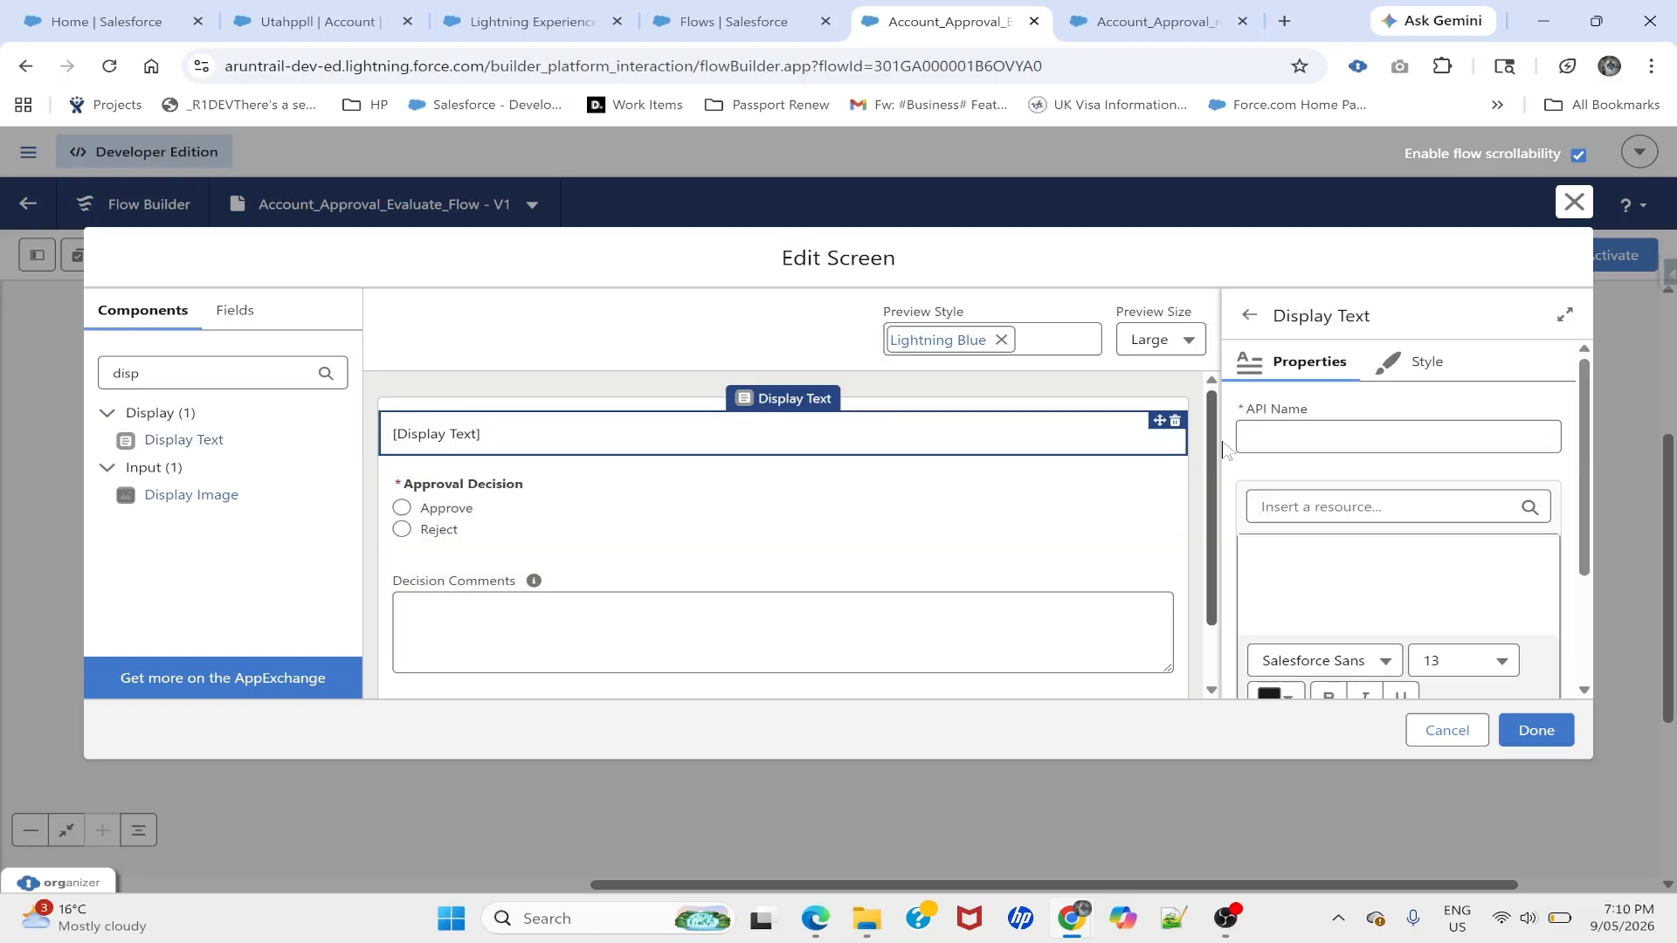
{"action": "left_click", "coordinate": [1373, 436]}
{"action": "type", "text": "S"}
{"action": "key", "text": "BackSpace"}
{"action": "type", "text": "AccountInfo"}
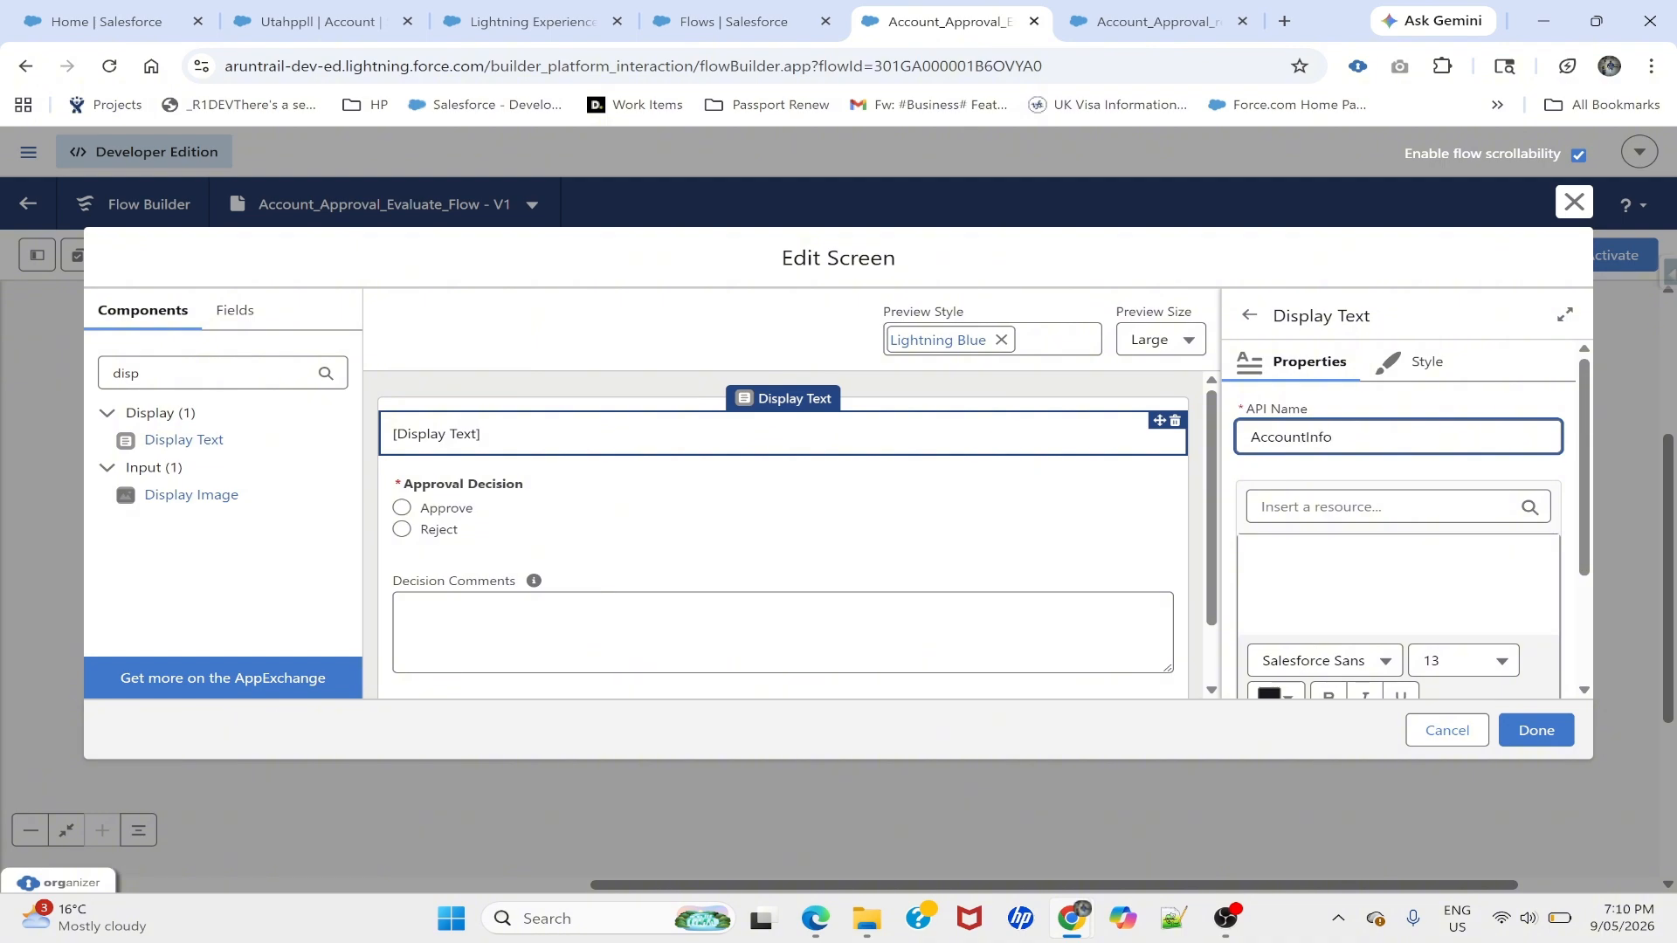
- Insert GetAccountRecords' Annual Revenue field into the AccountInfo text
{"action": "left_click", "coordinate": [1305, 562]}
{"action": "left_click", "coordinate": [1362, 506]}
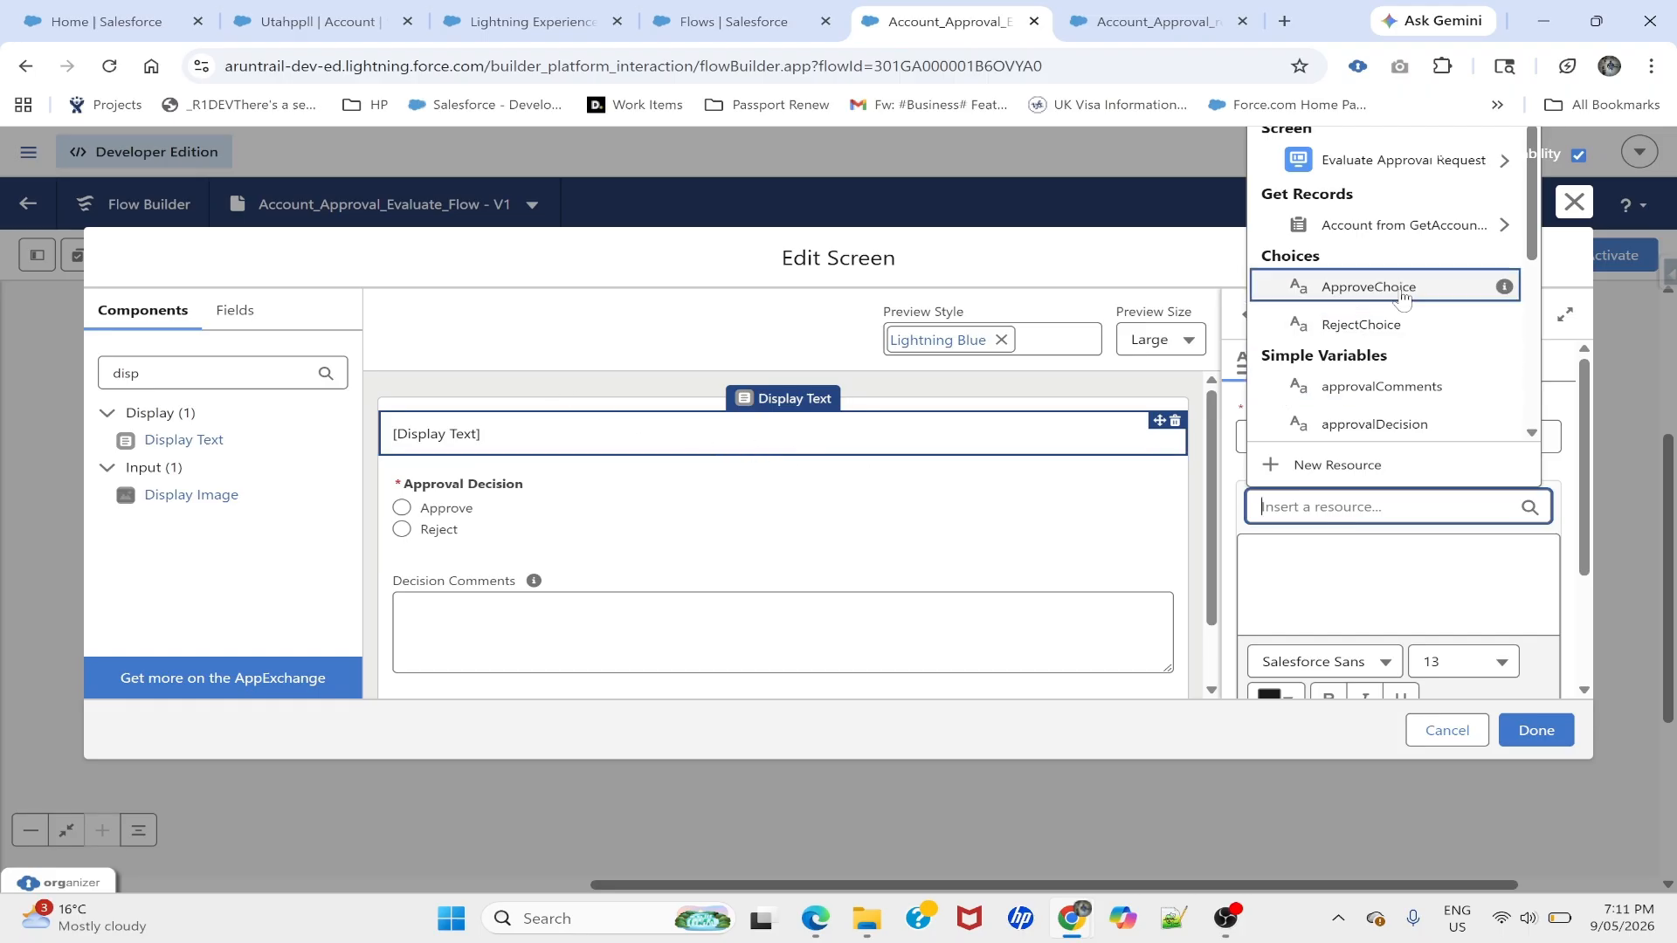
{"action": "left_click", "coordinate": [1391, 231]}
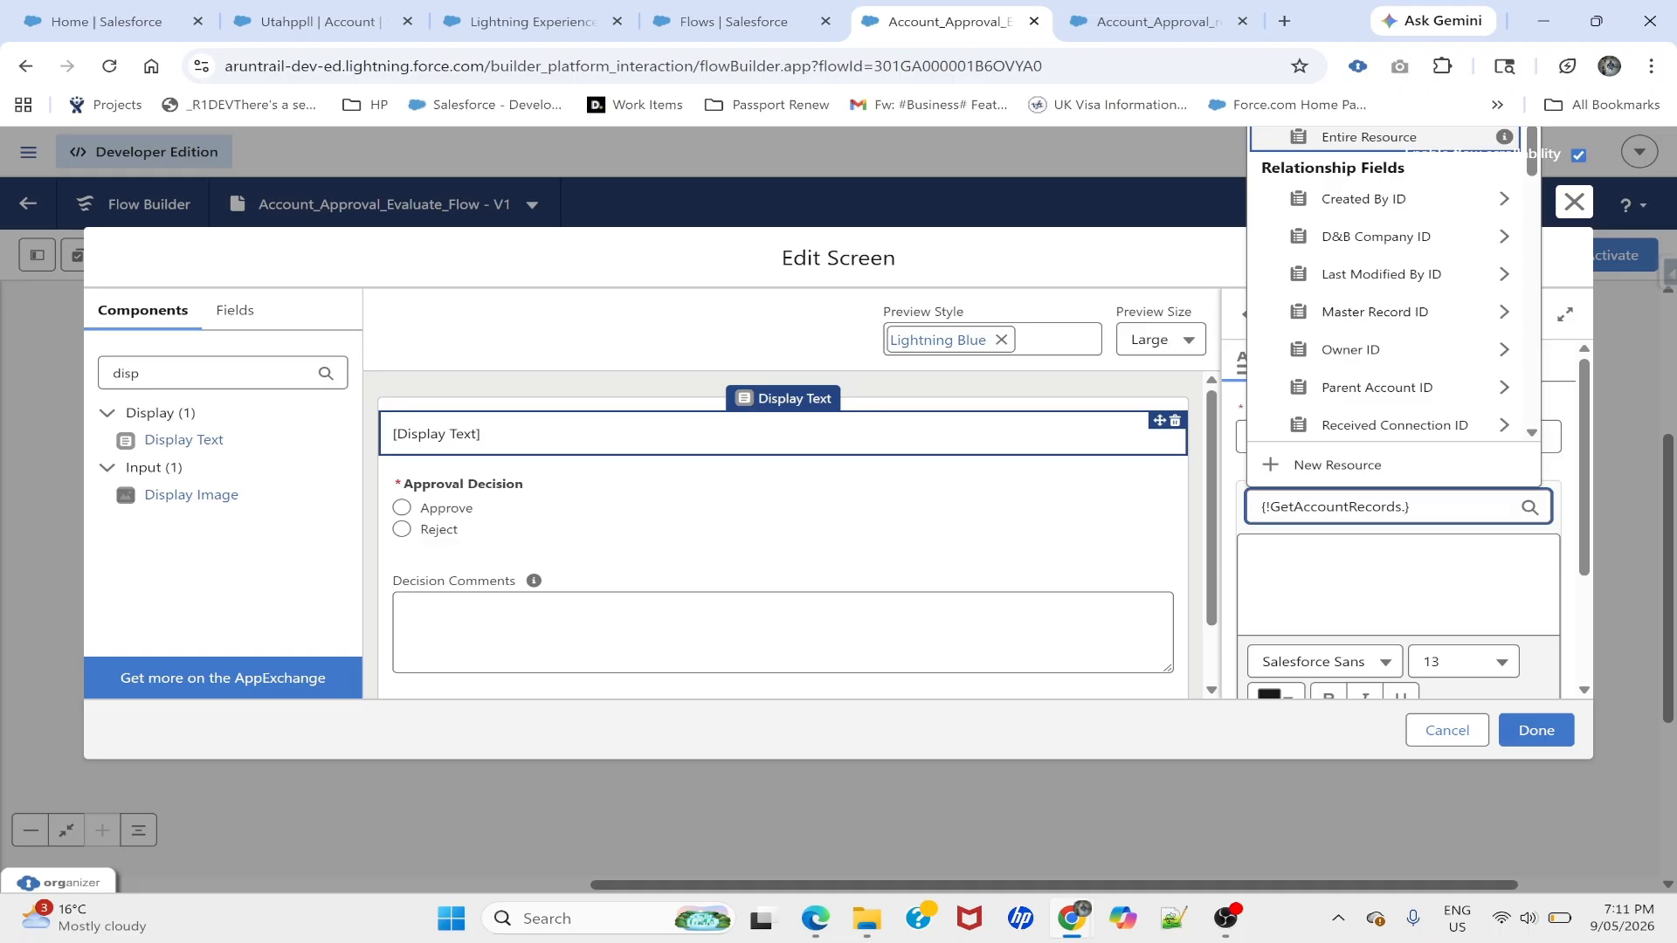
{"action": "type", "text": "reve"}
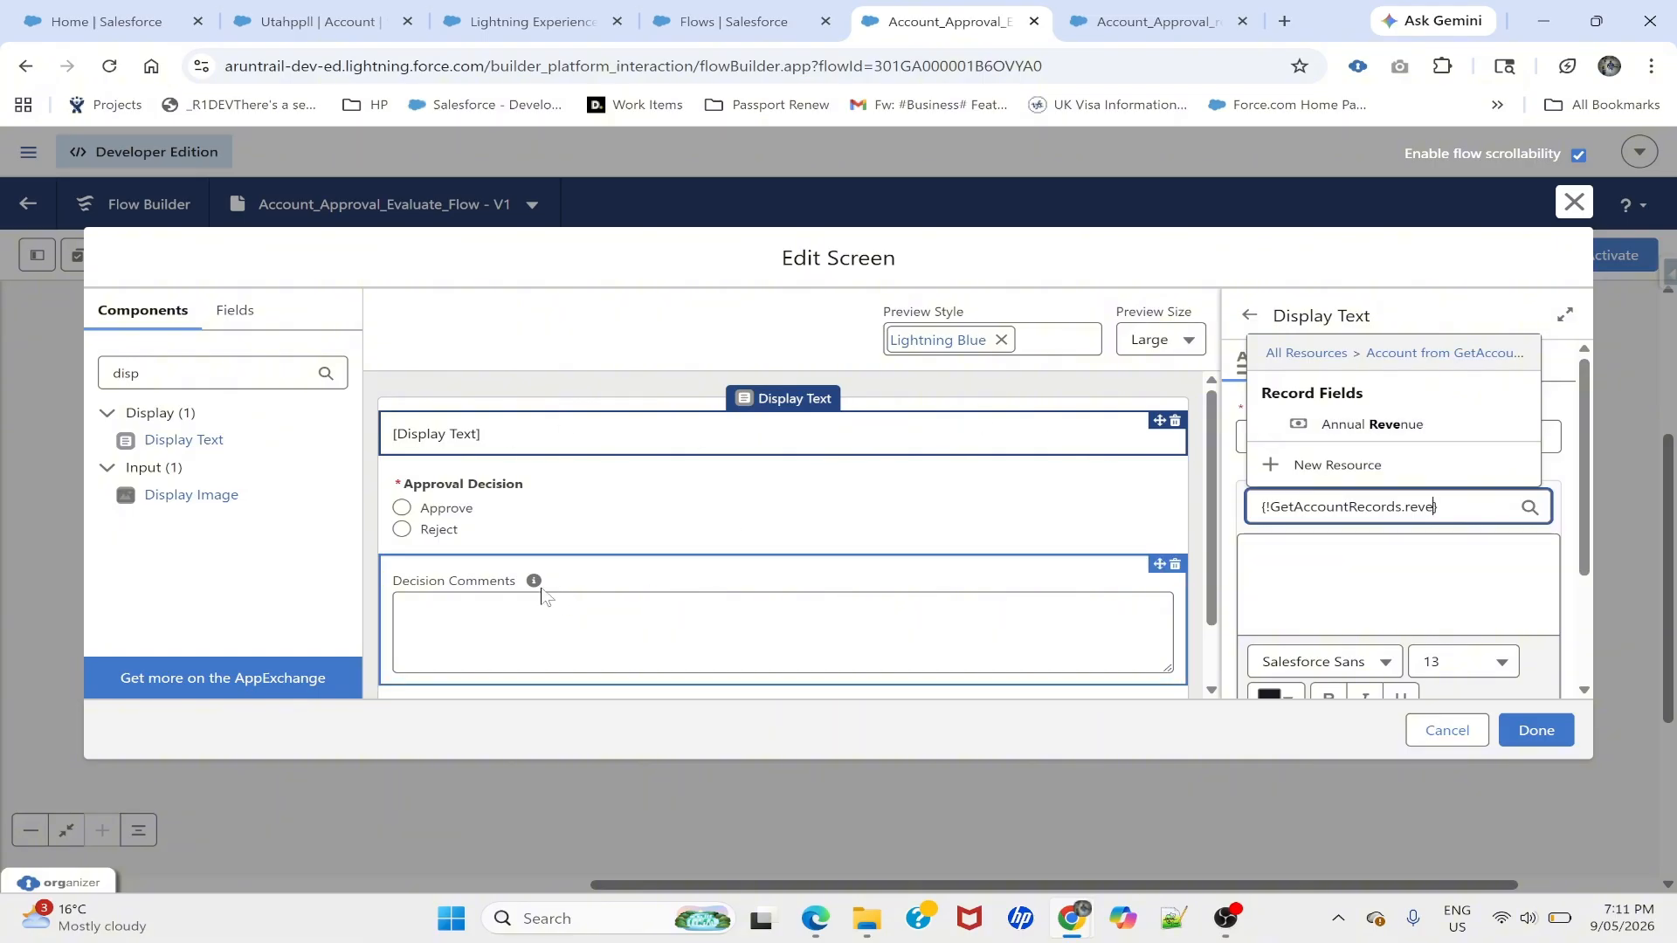
{"action": "left_click_drag", "start_coordinate": [540, 588], "coordinate": [1299, 570]}
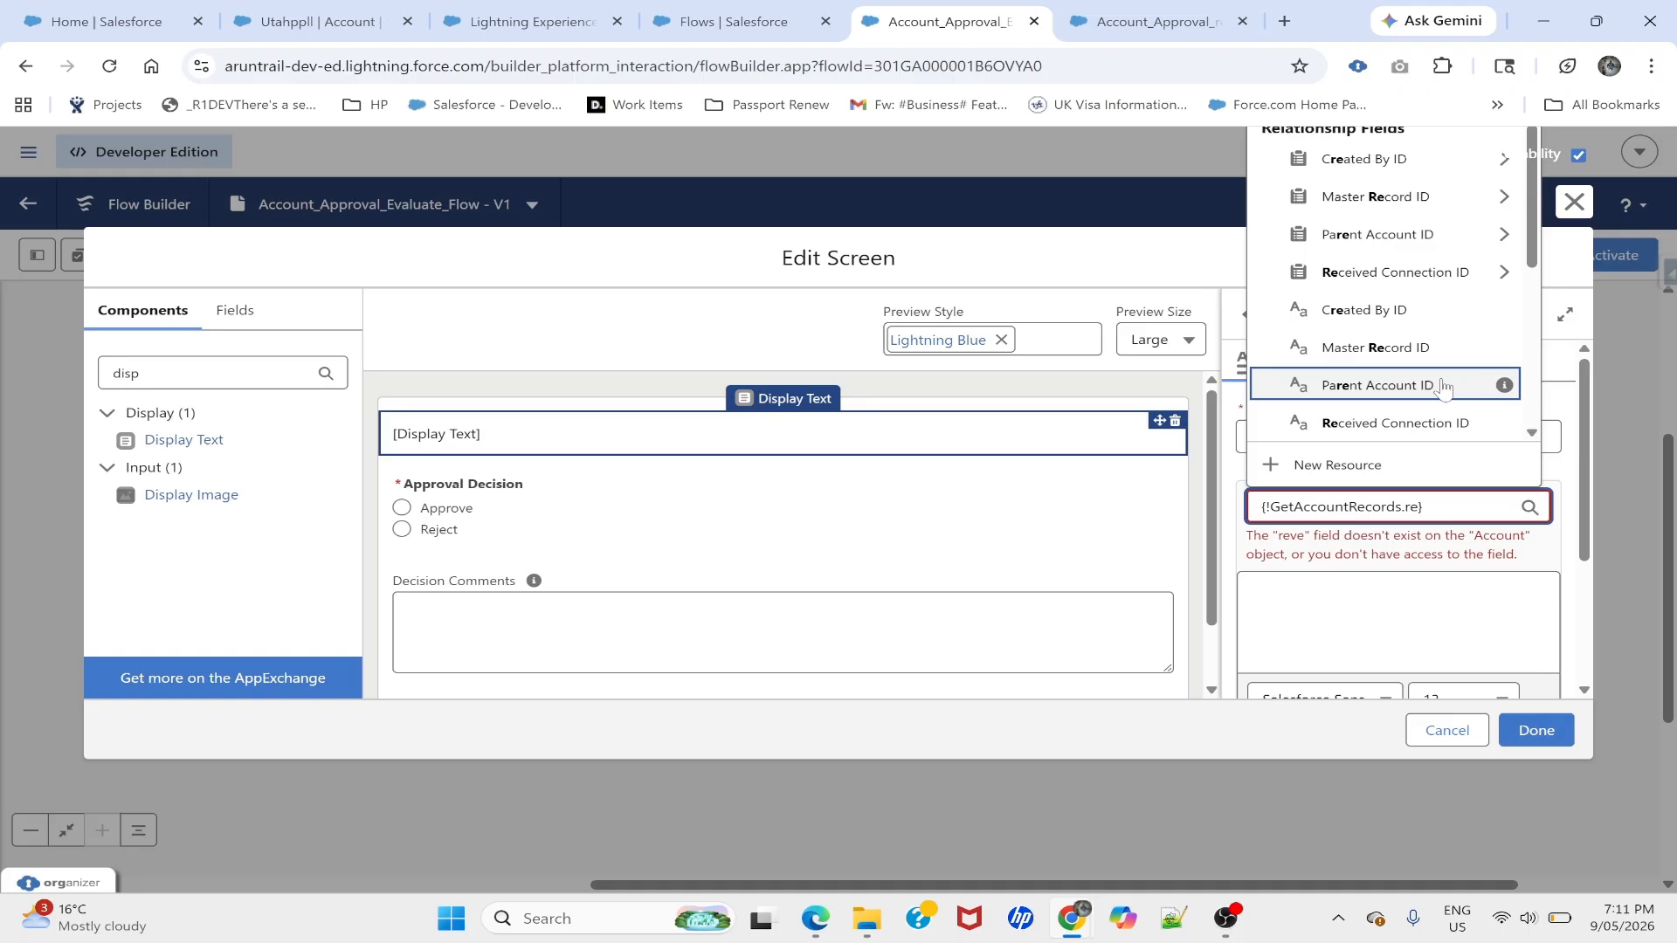
{"action": "type", "text": "ve"}
{"action": "left_click", "coordinate": [1414, 423]}
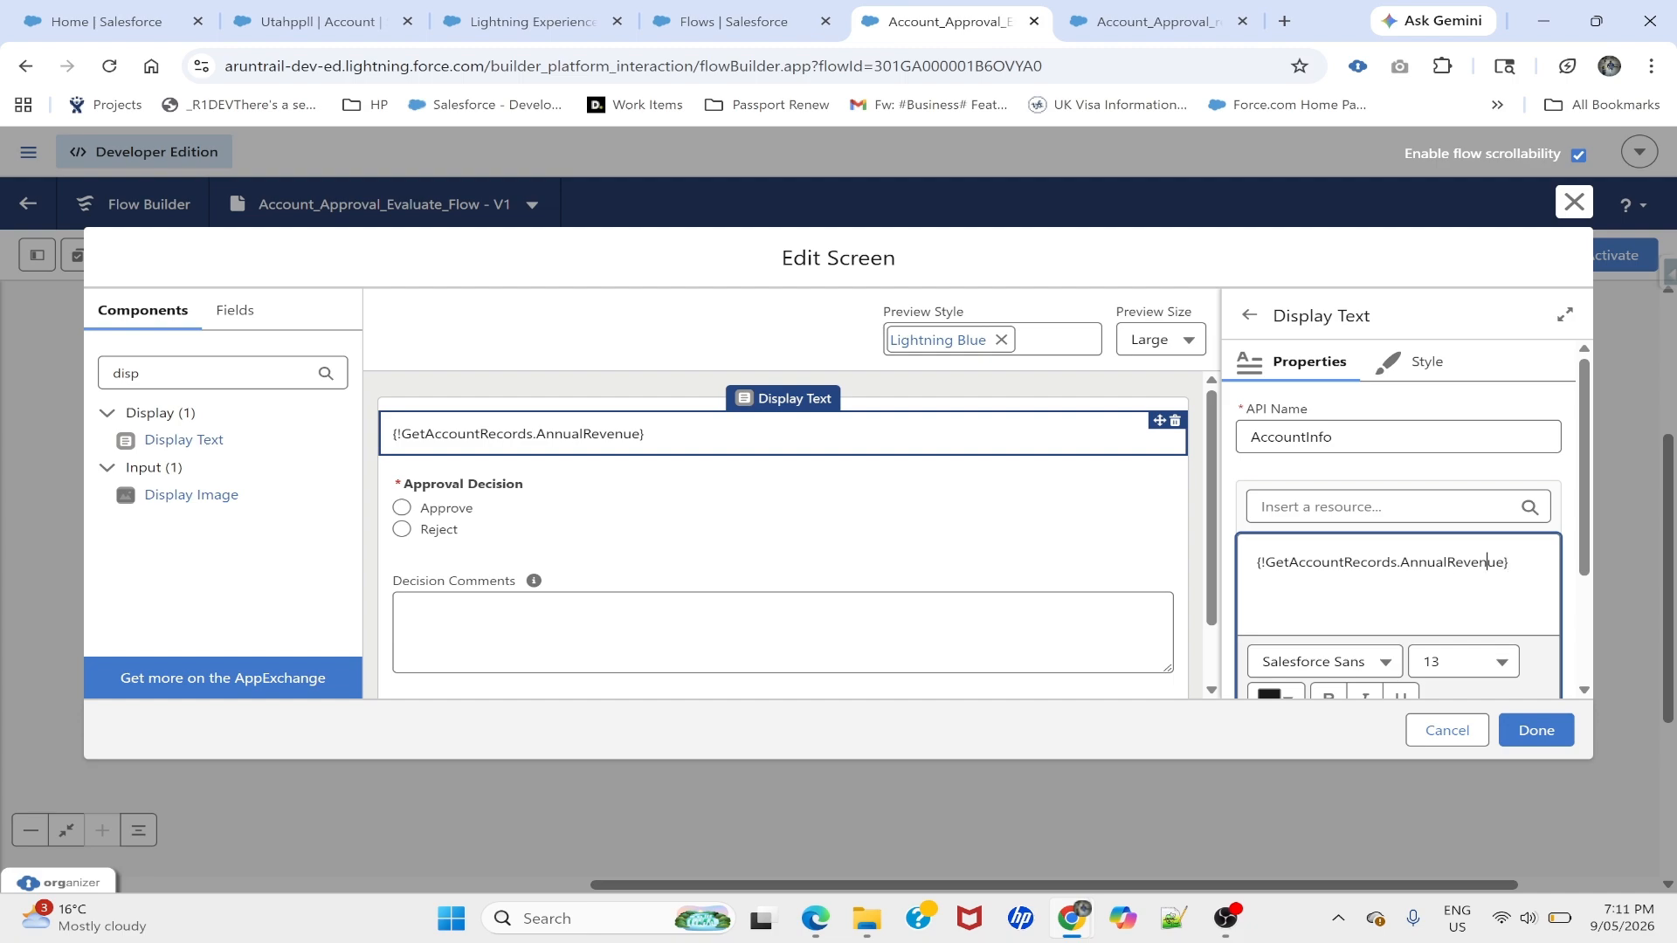
- Add a bold 'Account revenue:' line above the revenue value and save the flow
{"action": "key", "text": "Return"}
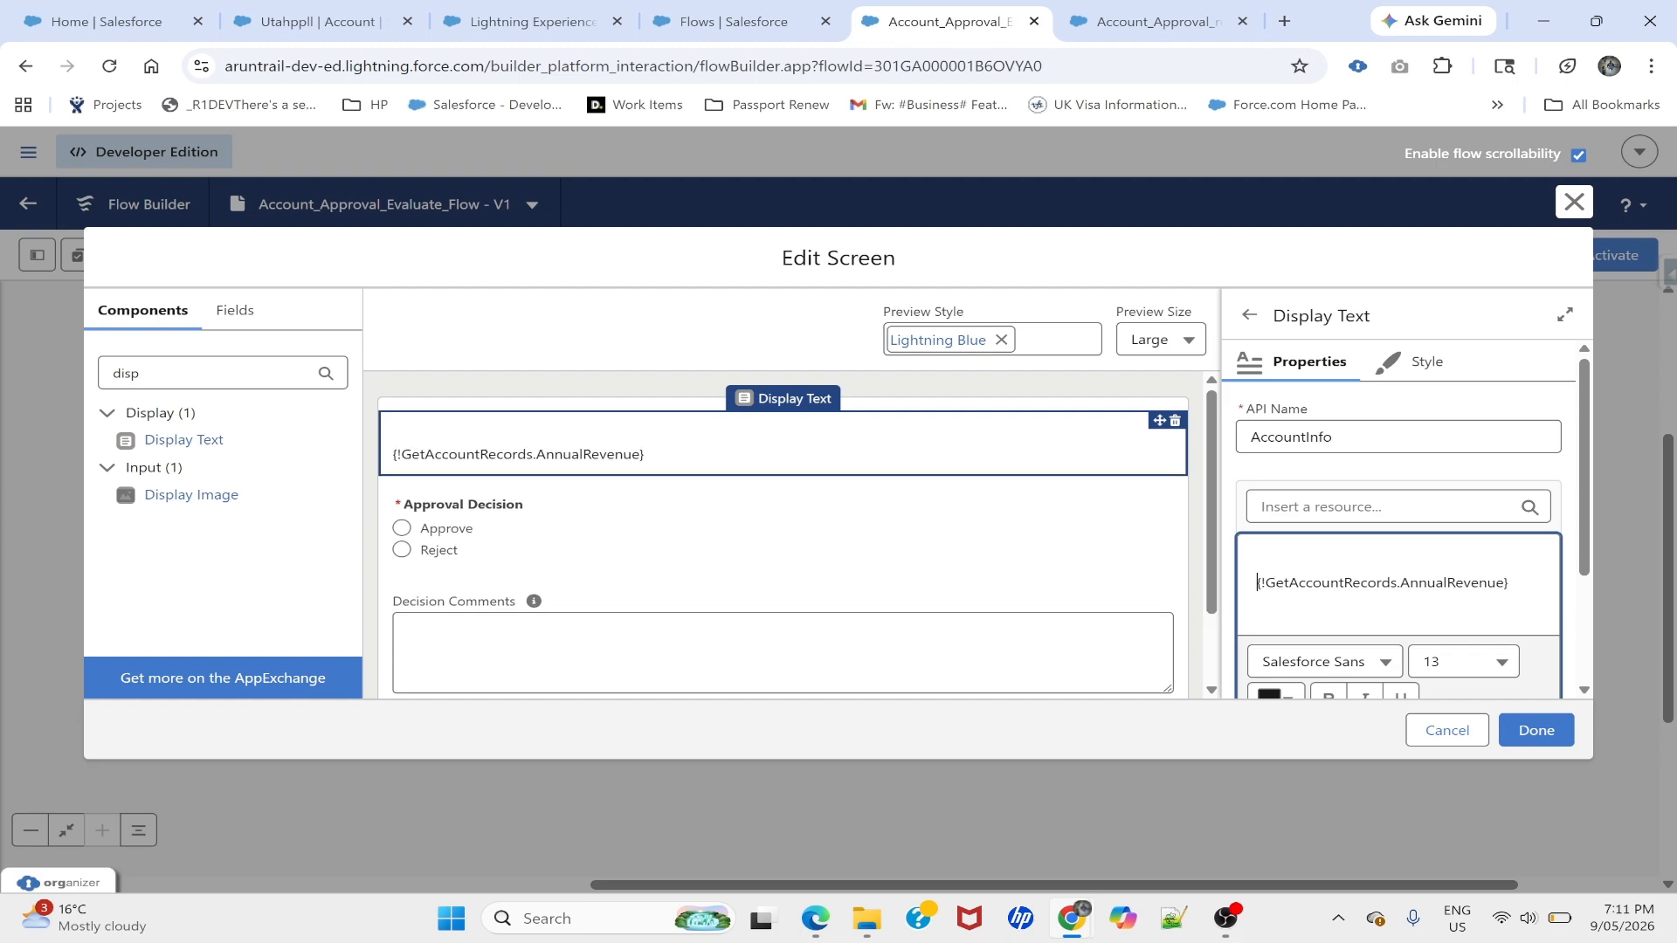
{"action": "type", "text": "Reve"}
{"action": "key", "text": "BackSpace"}
{"action": "key", "text": "BackSpace"}
{"action": "key", "text": "BackSpace"}
{"action": "key", "text": "BackSpace"}
{"action": "type", "text": "Account revenue:"}
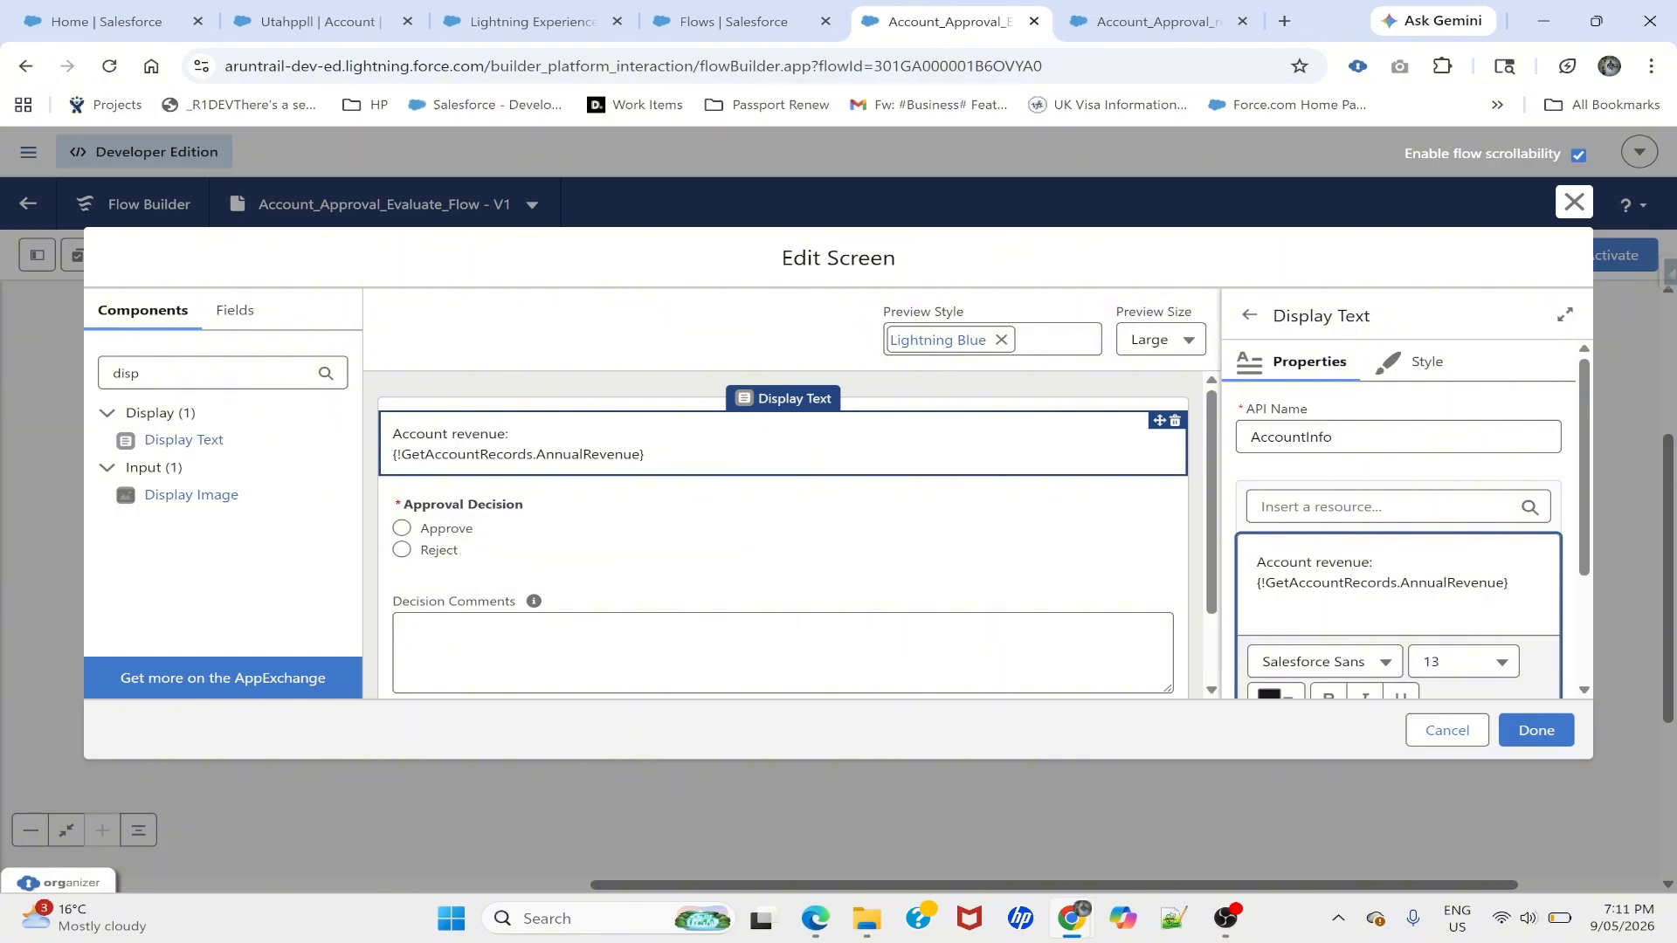
{"action": "key", "text": "shift+Home"}
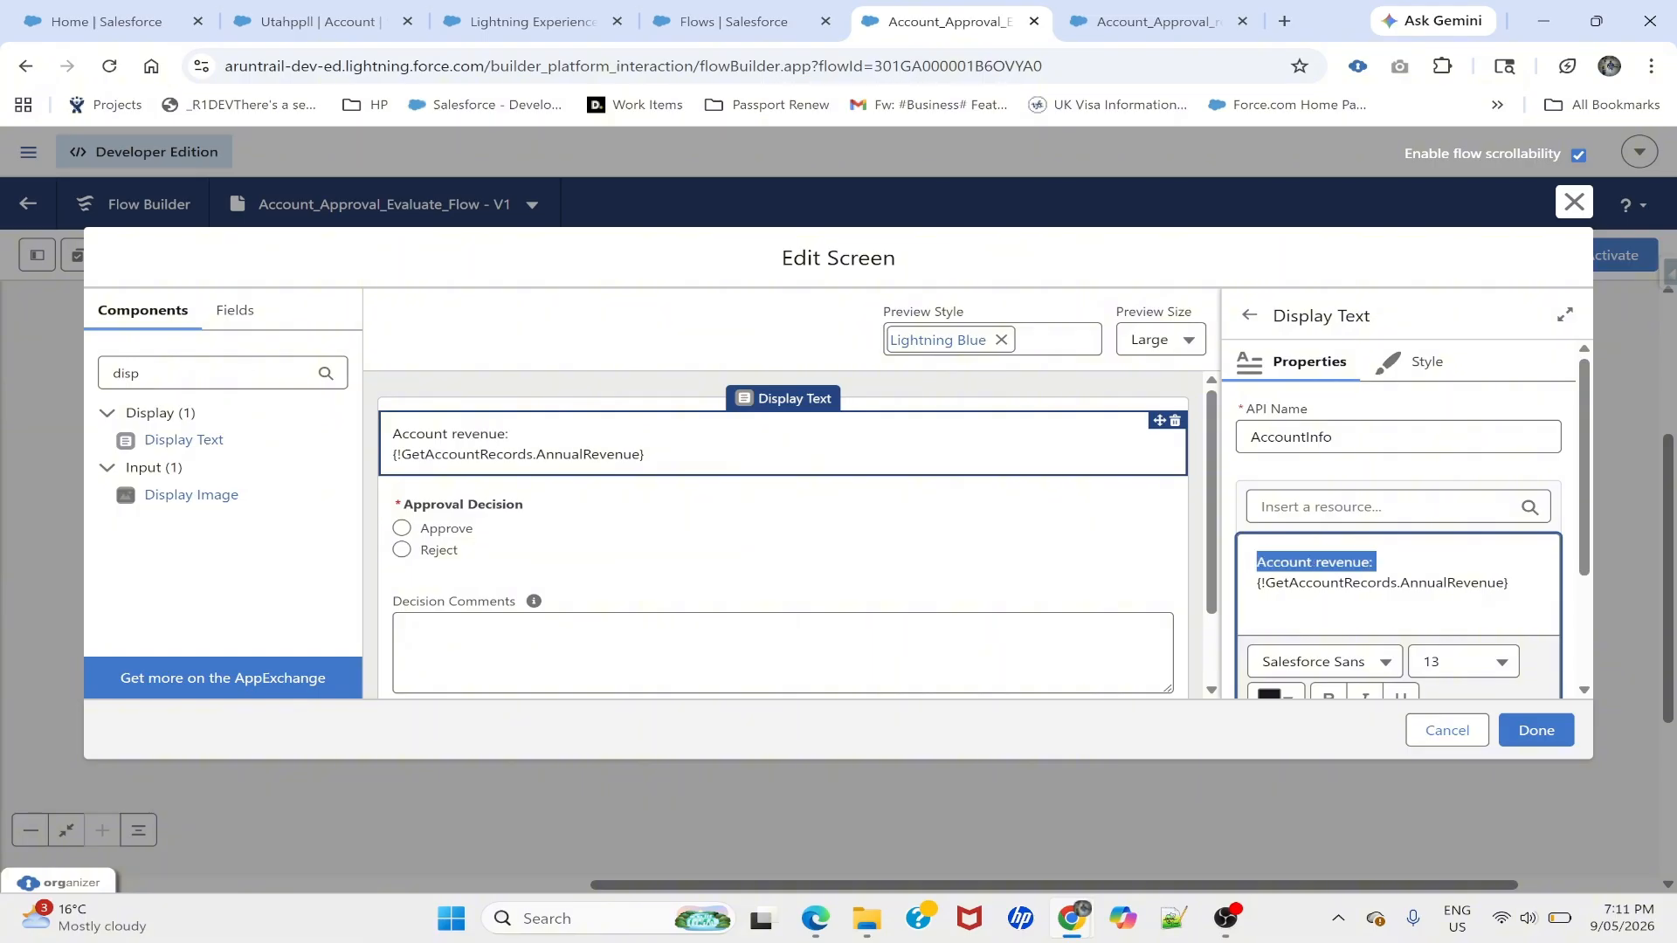
{"action": "key", "text": "ctrl+b"}
{"action": "left_click", "coordinate": [1339, 583]}
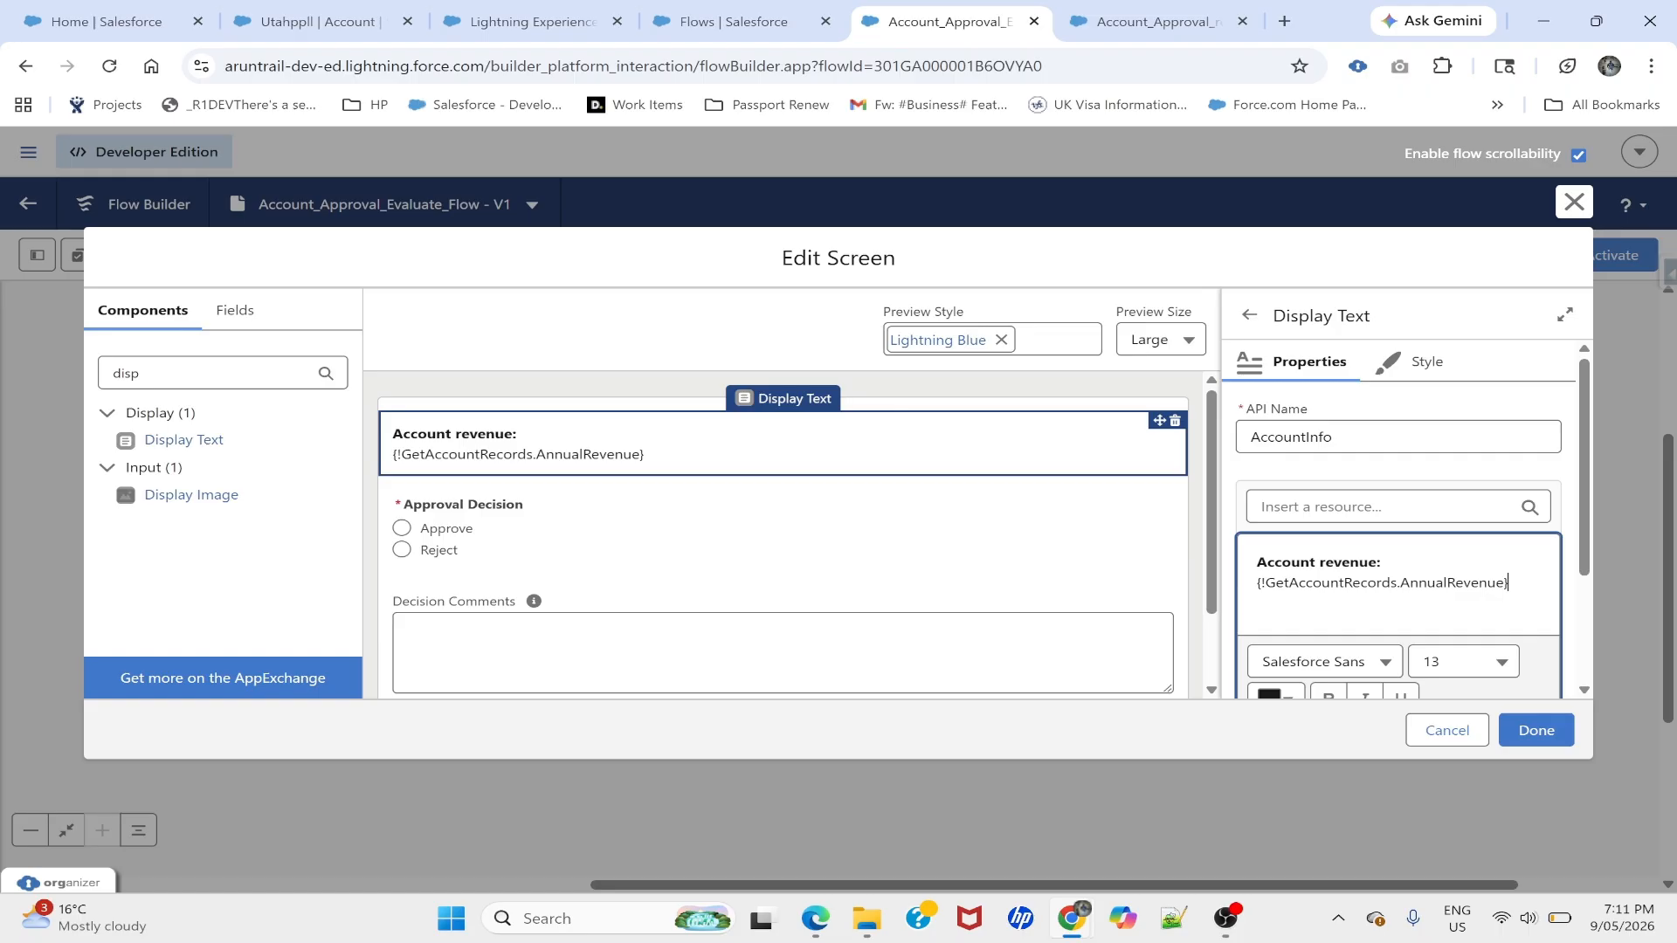
{"action": "key", "text": "Return"}
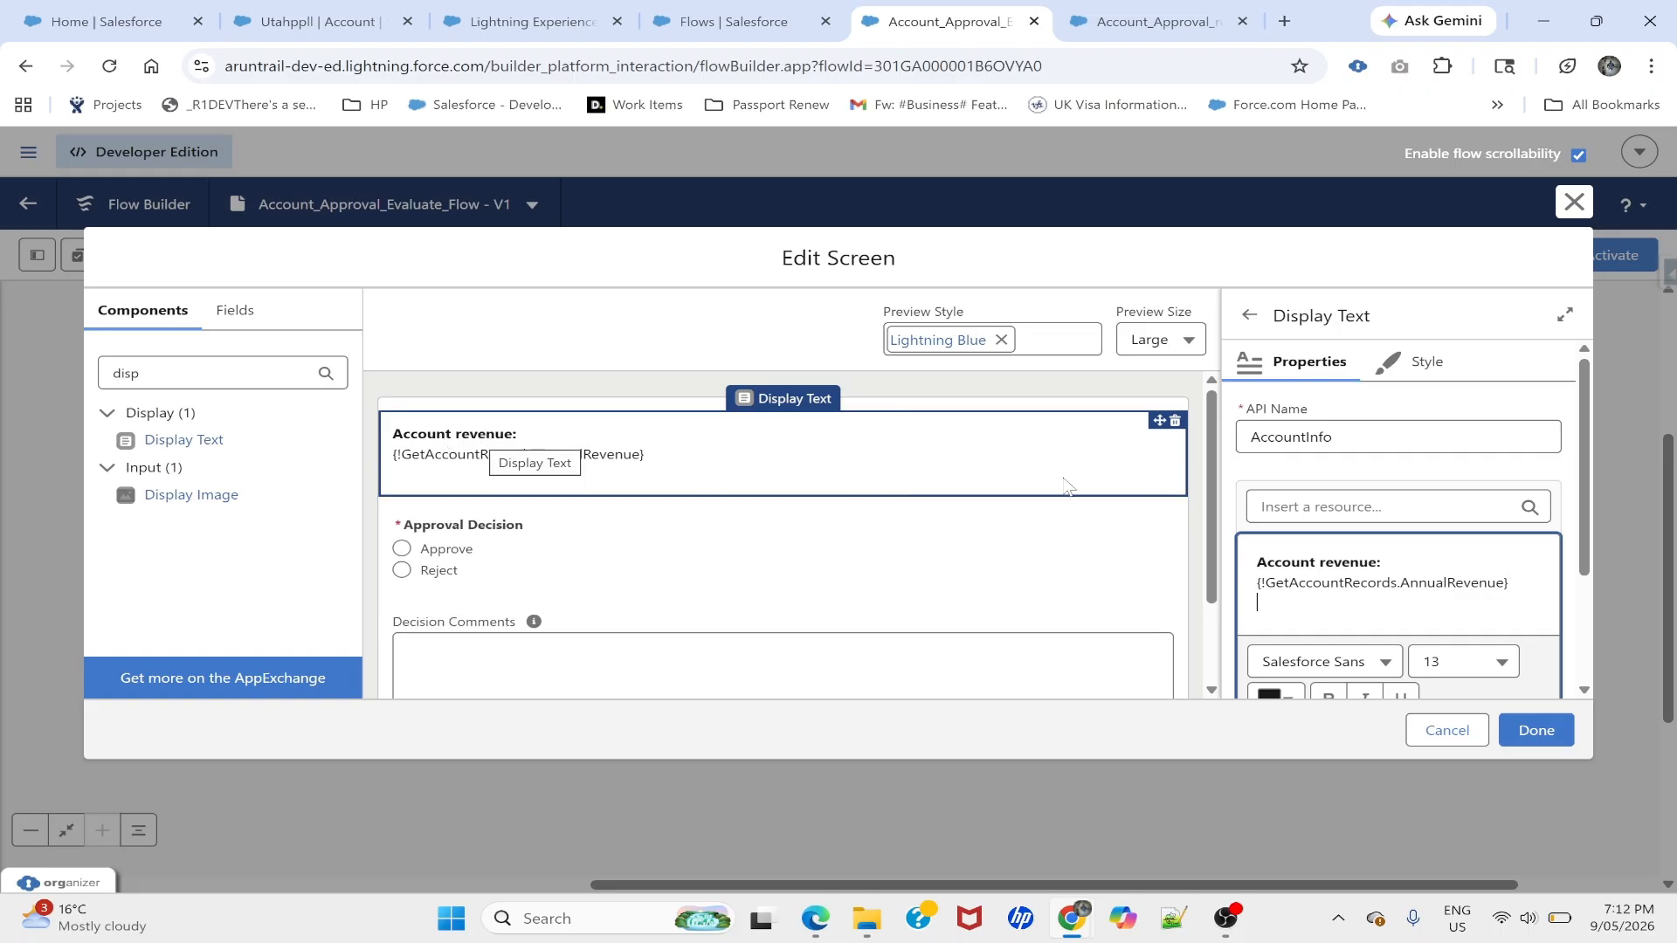
{"action": "left_click", "coordinate": [1534, 729]}
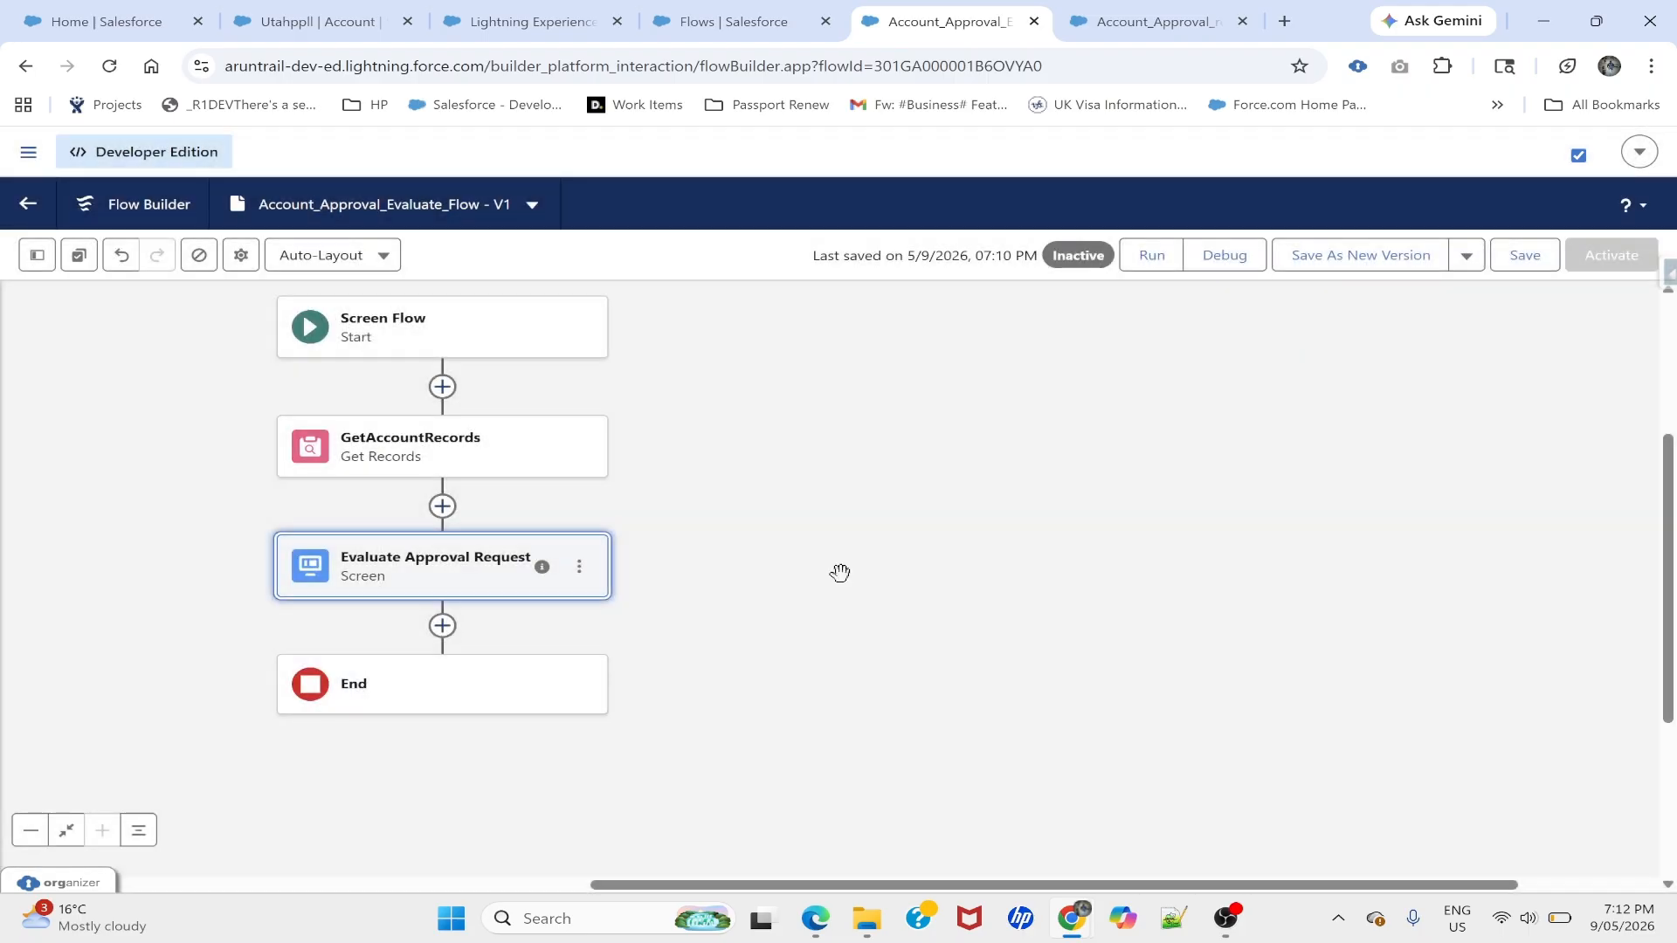
{"action": "left_click", "coordinate": [1524, 268]}
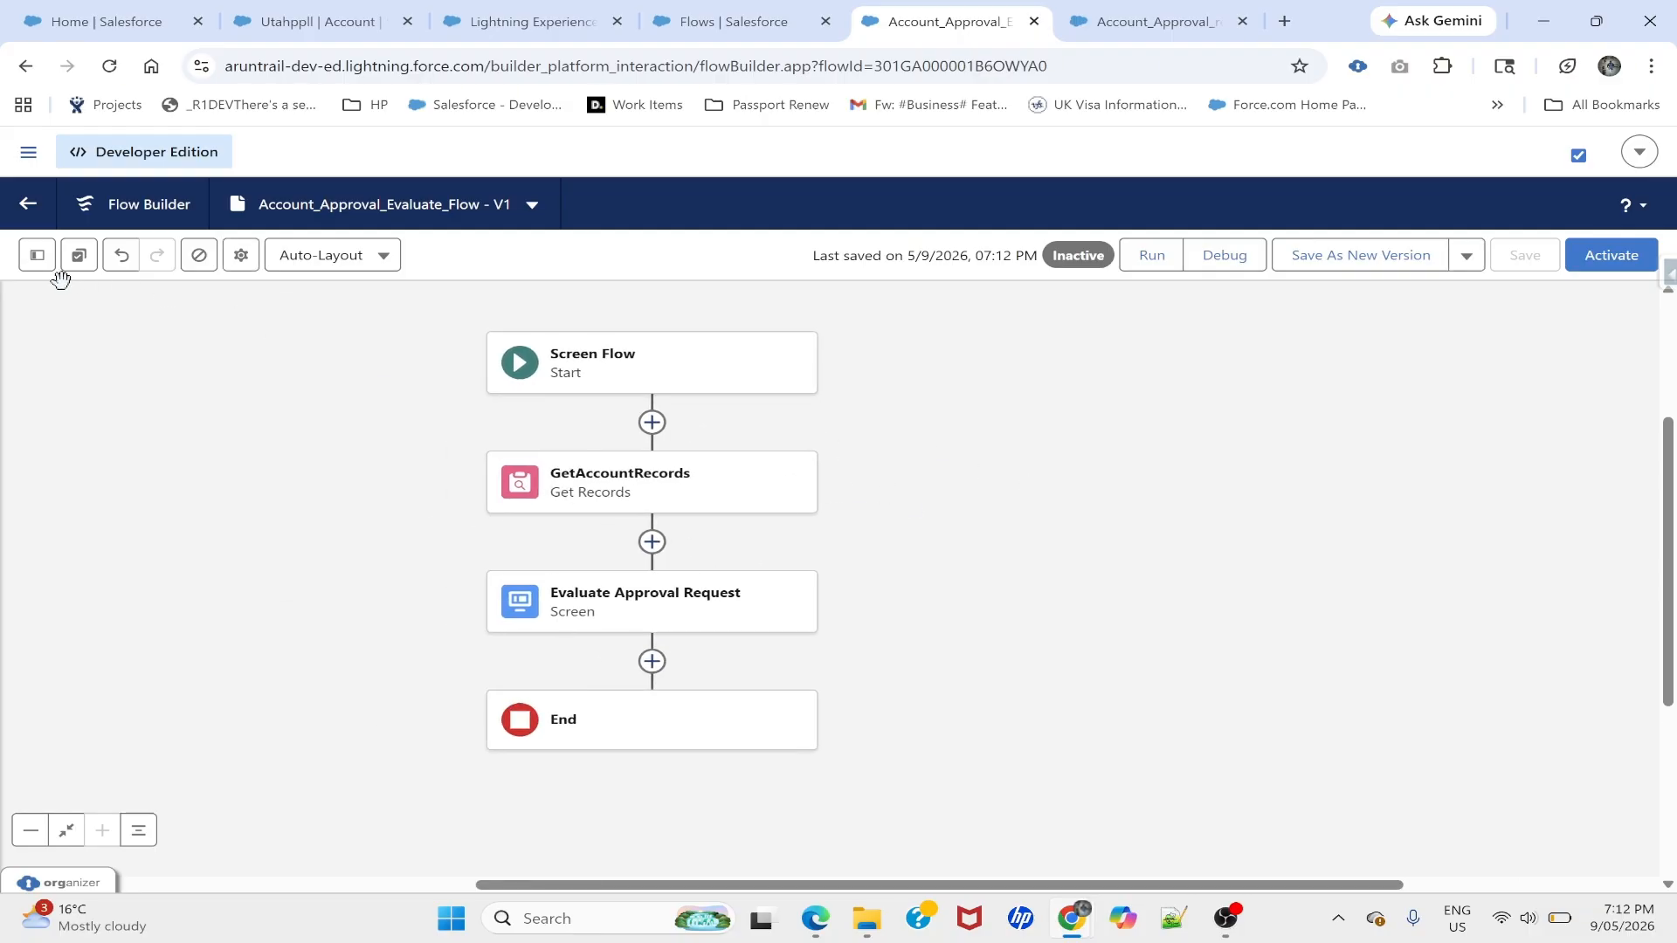
{"action": "left_click", "coordinate": [37, 255]}
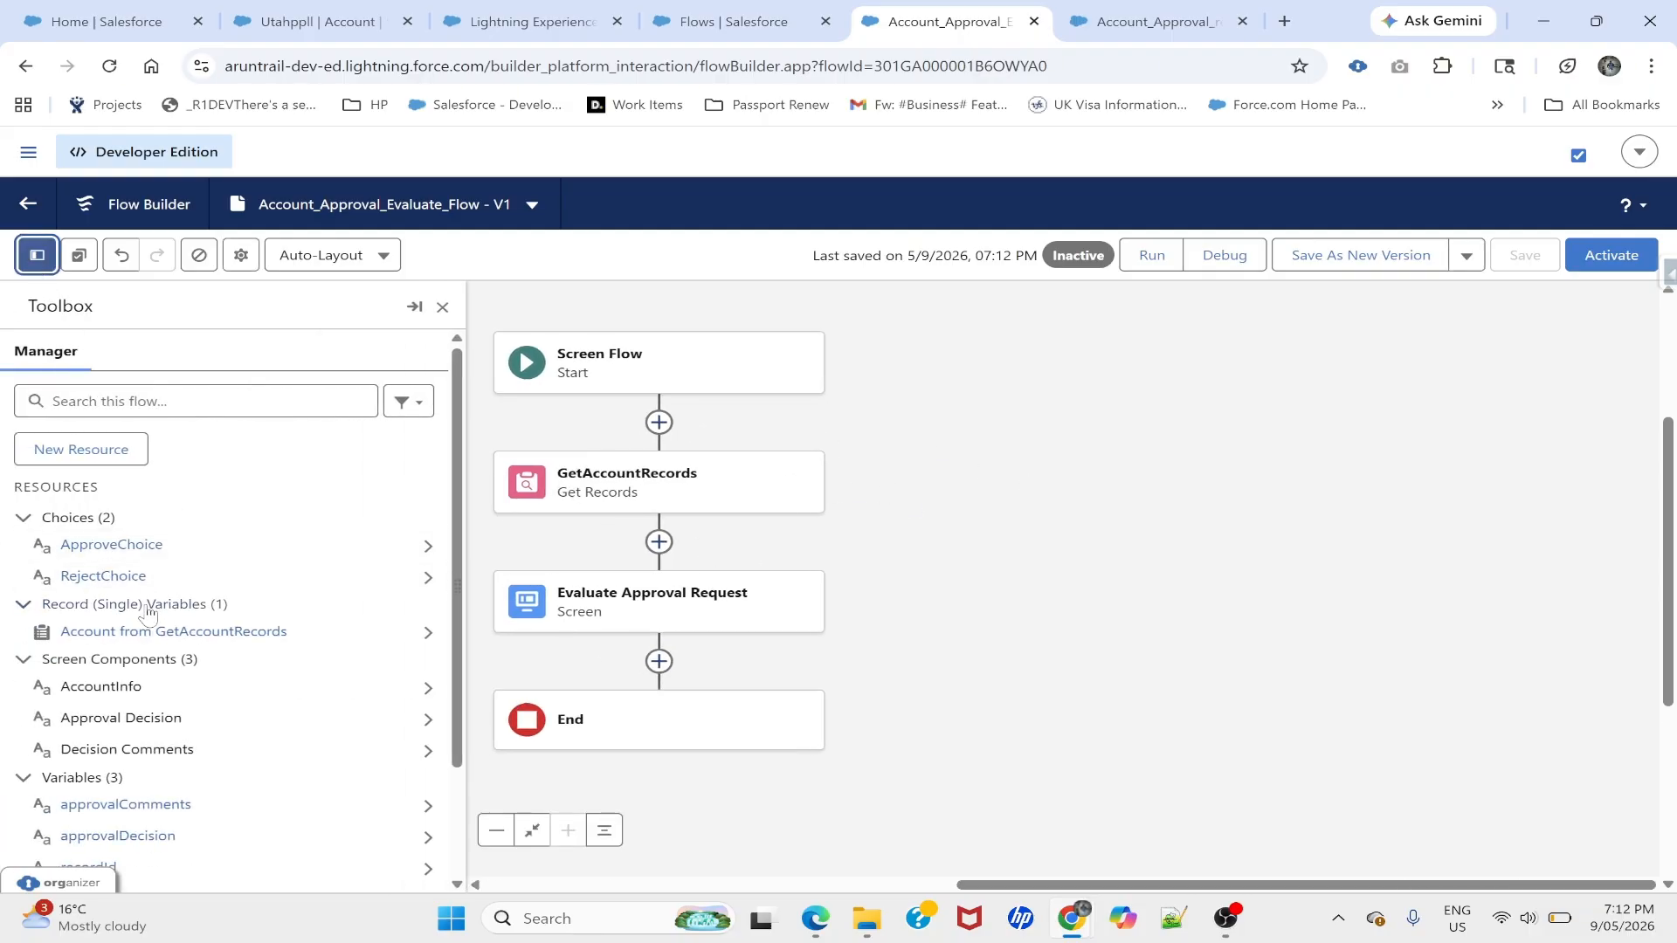
{"action": "scroll", "coordinate": [123, 647], "scroll_direction": "down", "scroll_amount": 1}
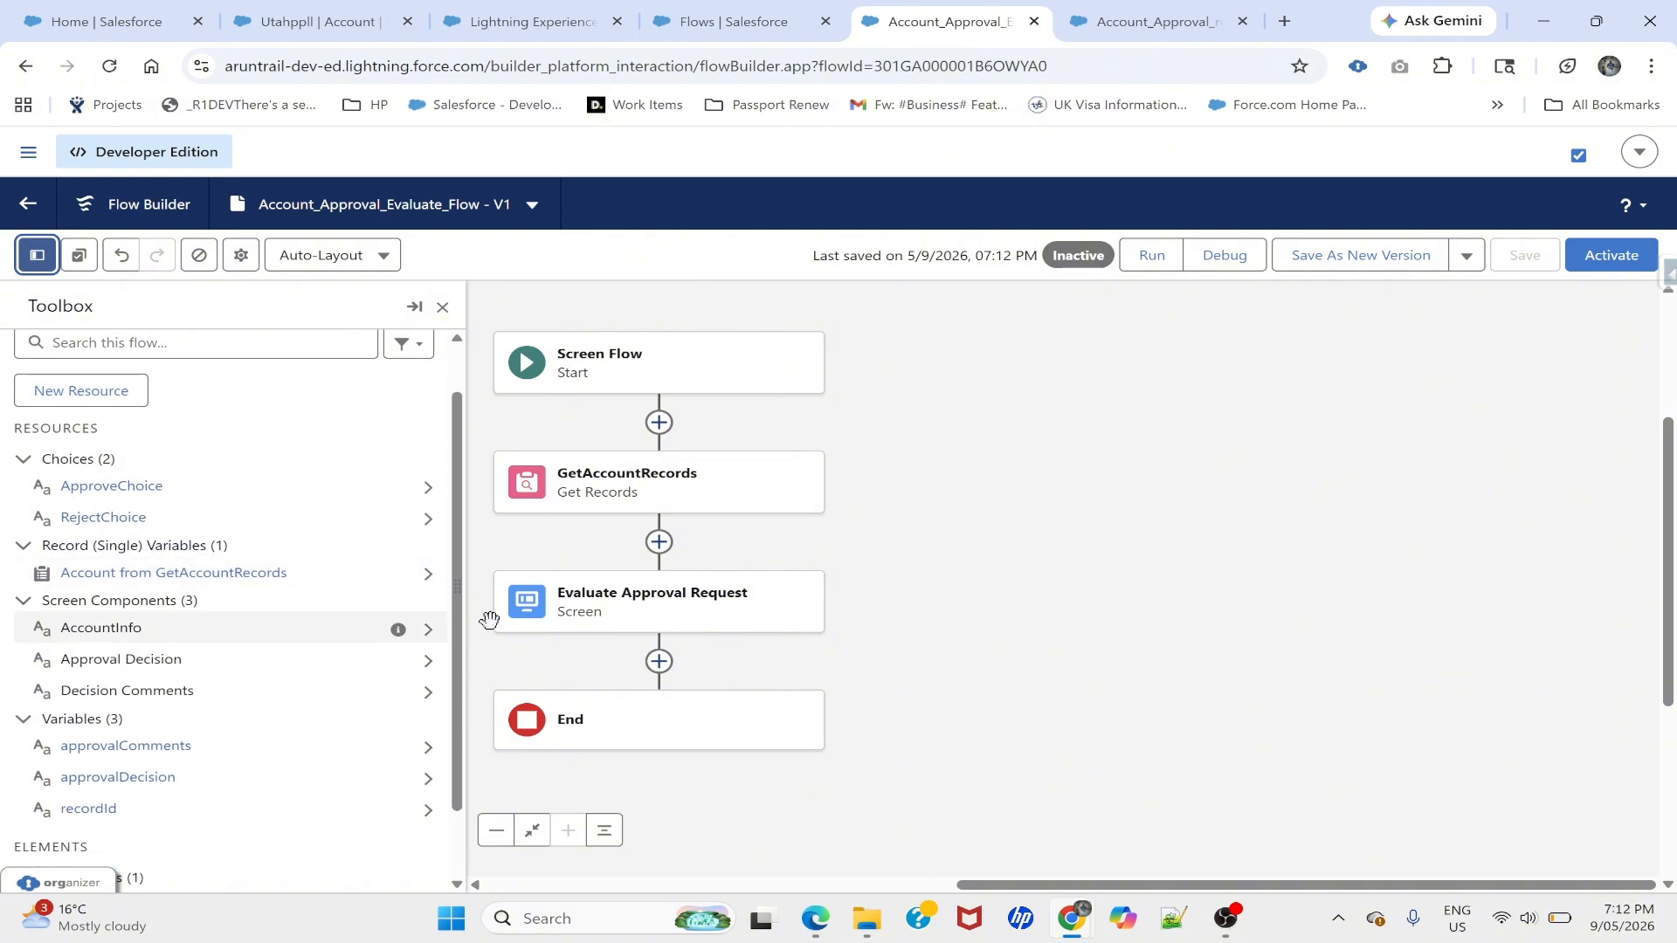
{"action": "double_click", "coordinate": [587, 608]}
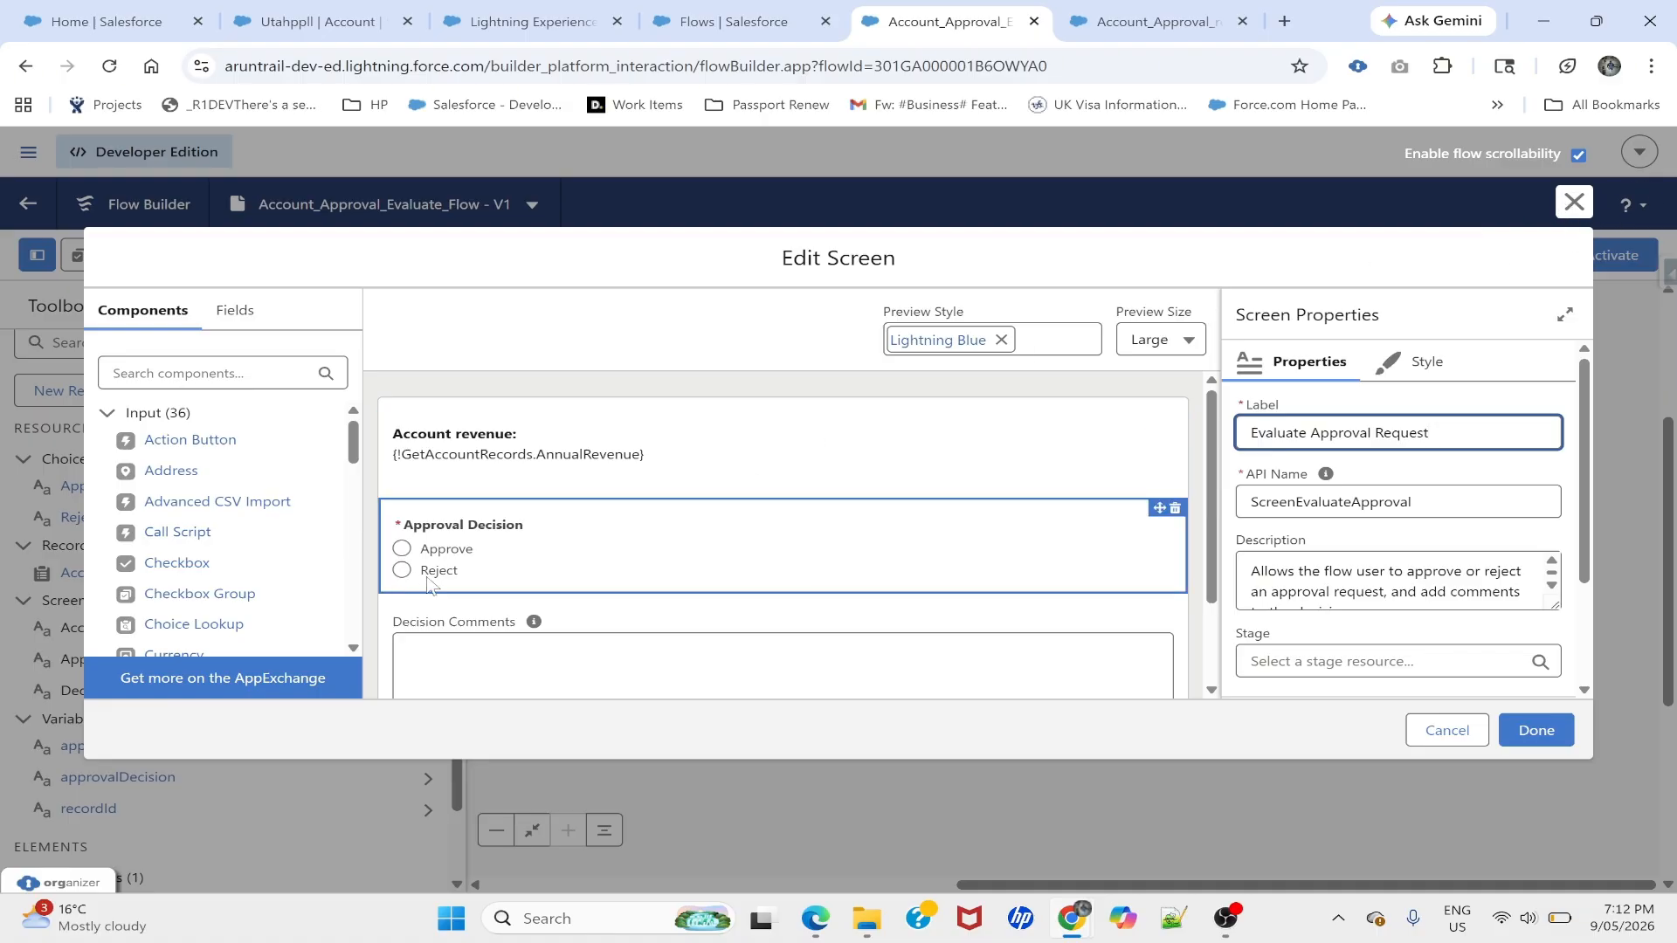
{"action": "left_click", "coordinate": [1573, 202]}
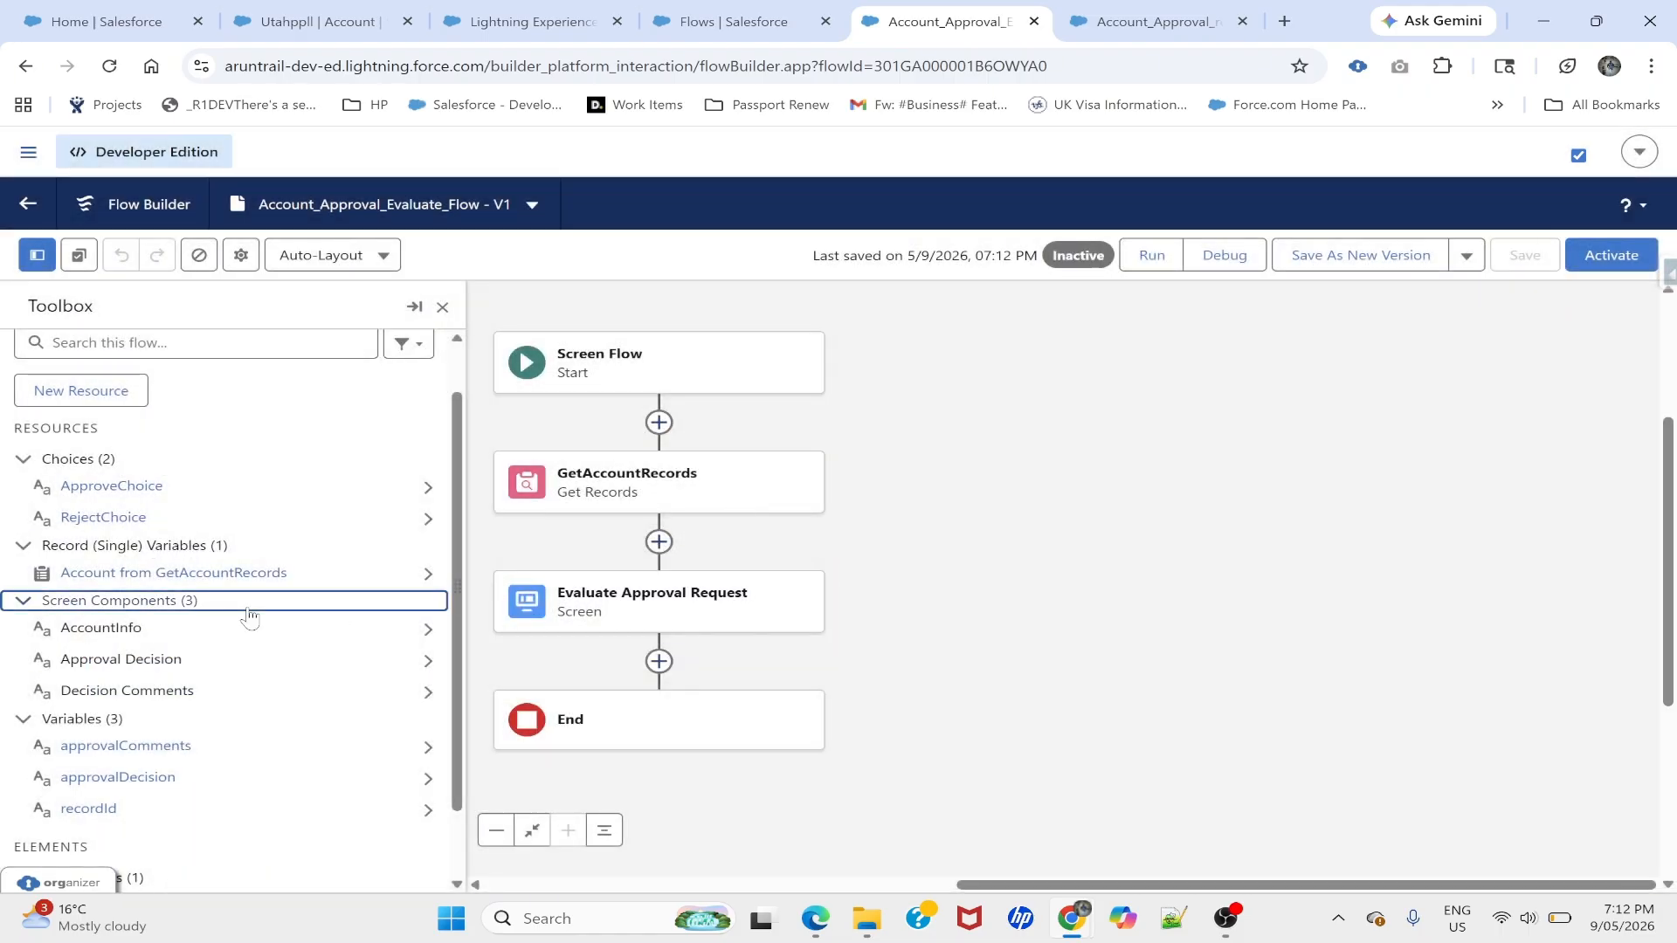
{"action": "left_click", "coordinate": [248, 609]}
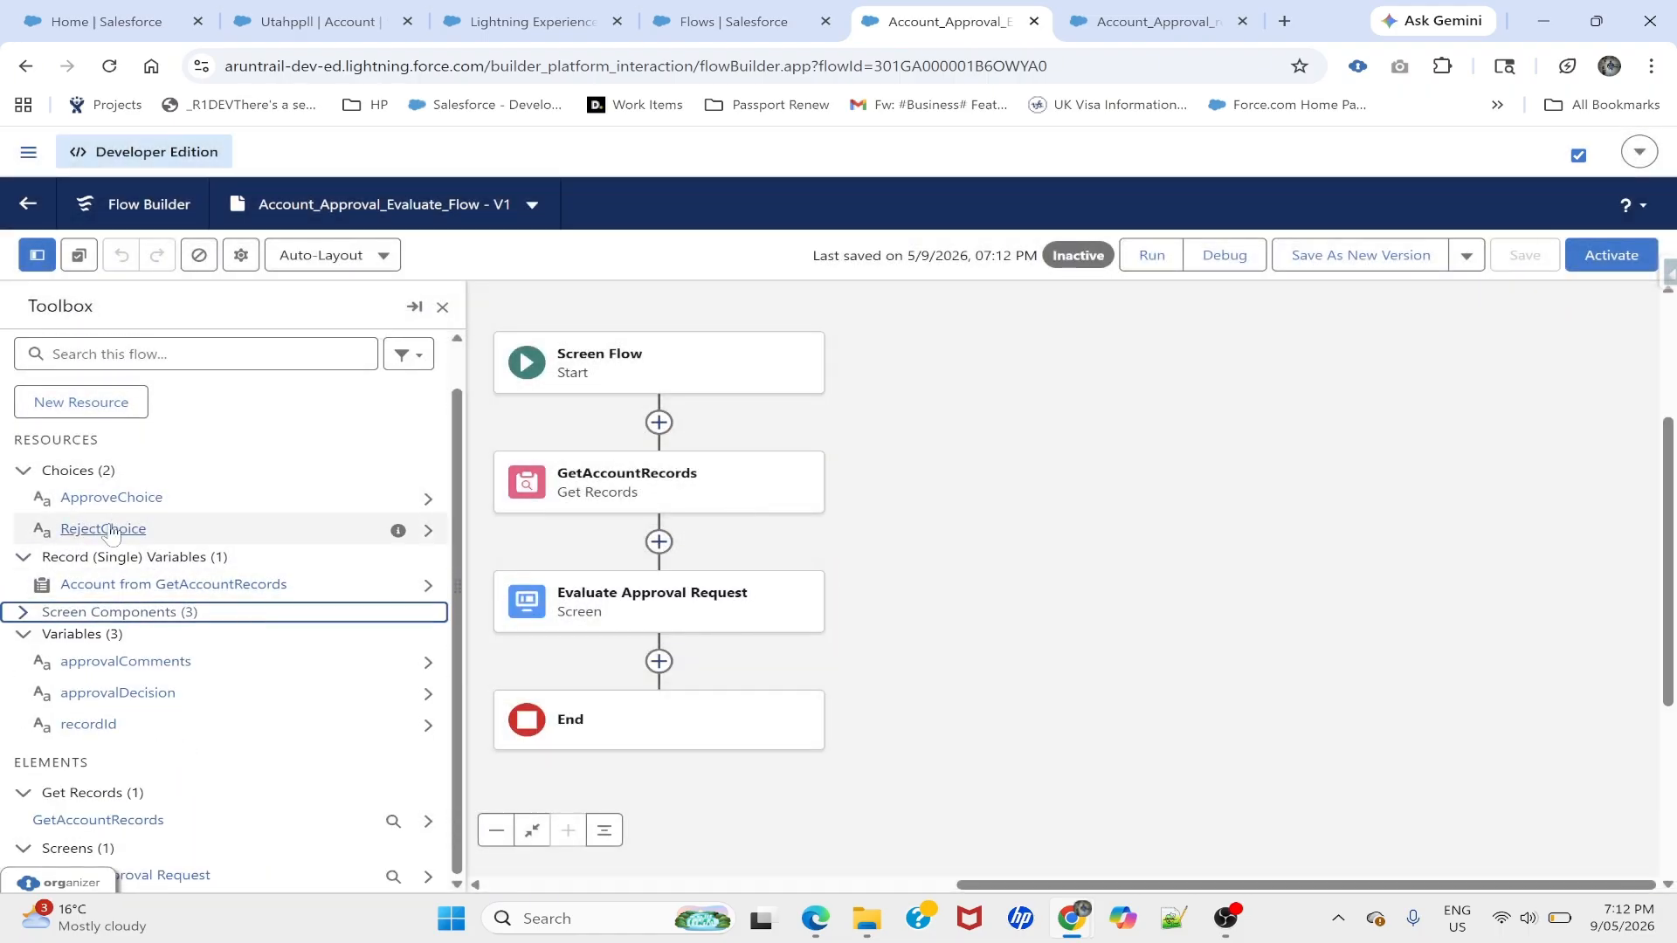
{"action": "left_click", "coordinate": [105, 496]}
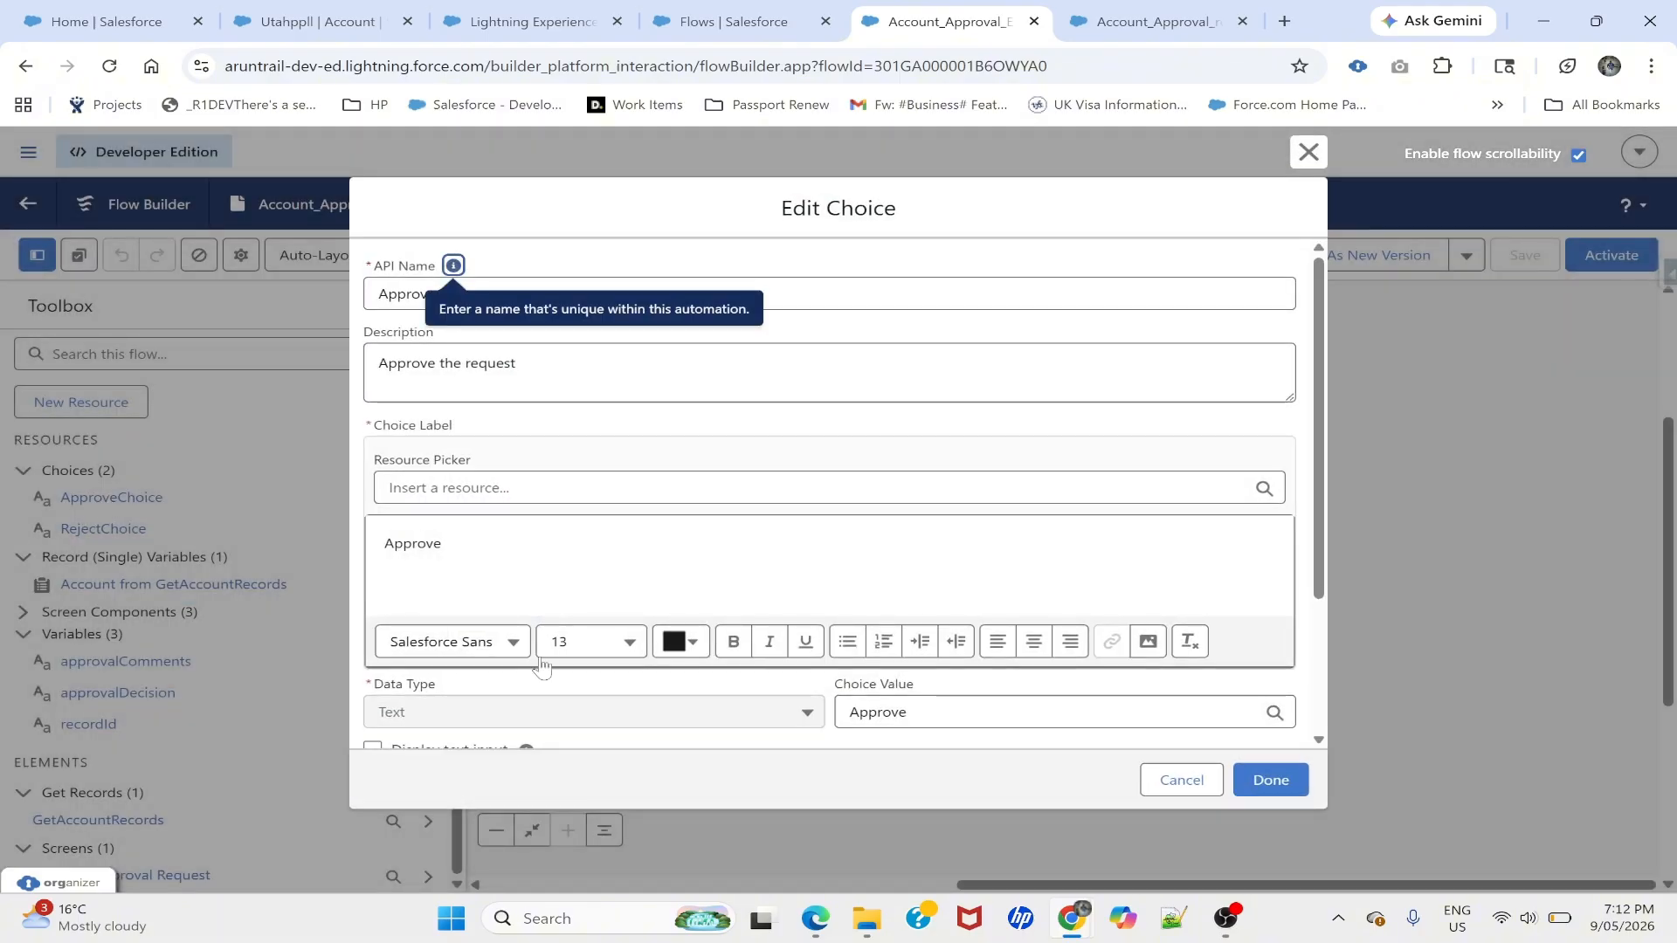
{"action": "scroll", "coordinate": [542, 664], "scroll_direction": "down", "scroll_amount": 3}
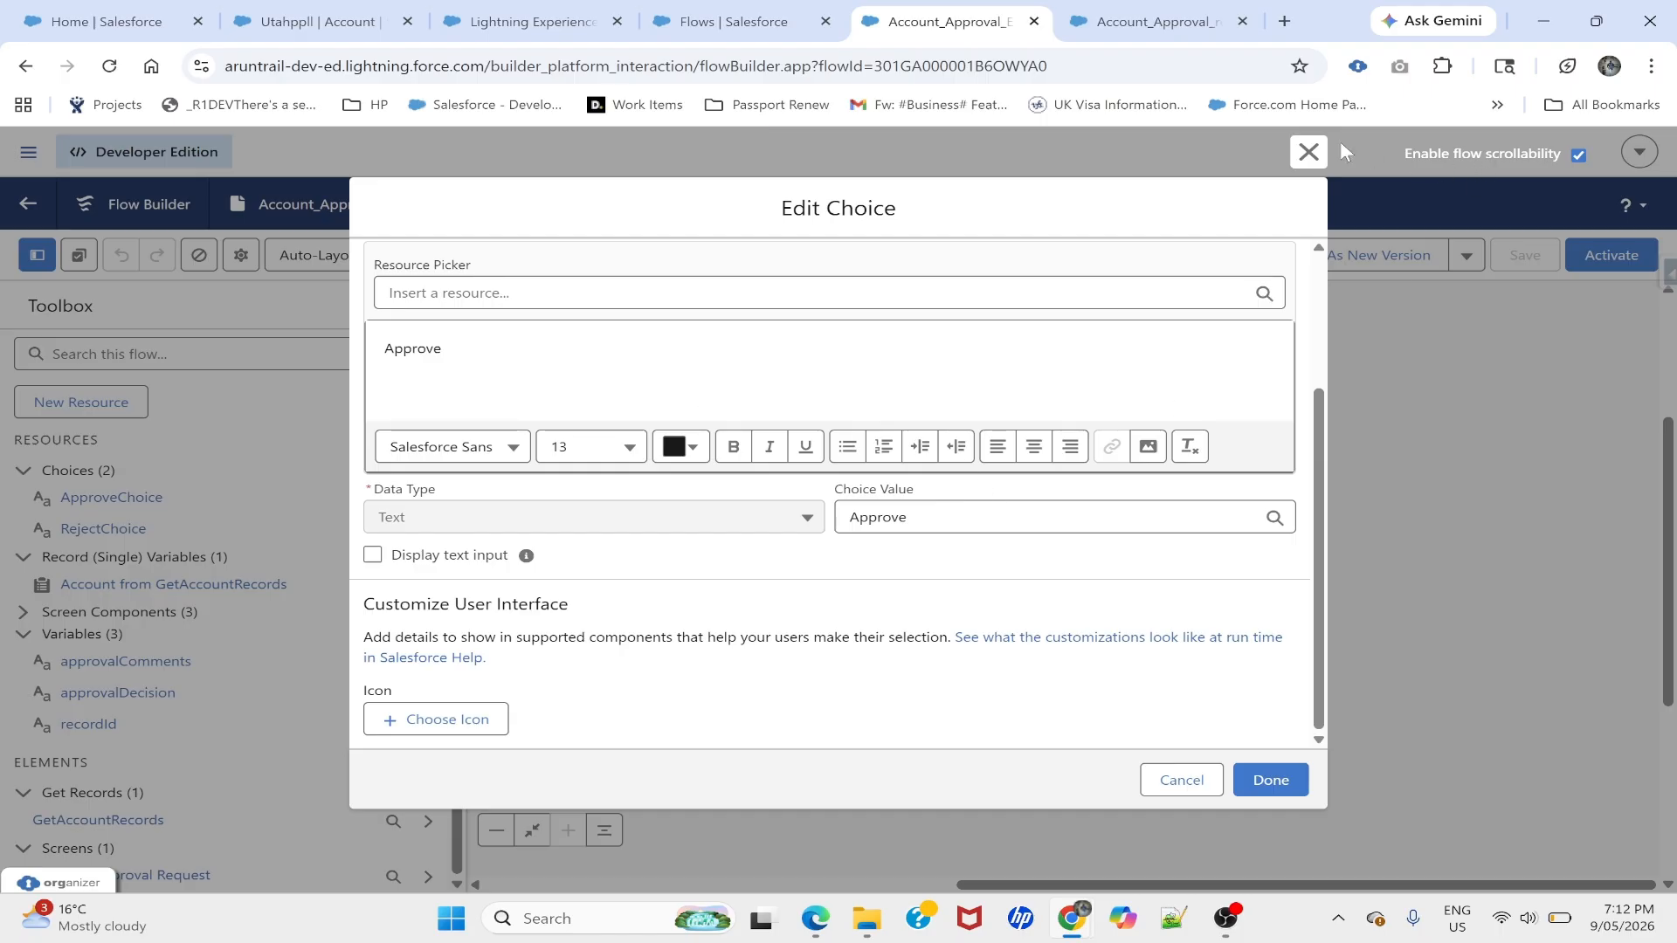
{"action": "left_click", "coordinate": [1308, 152]}
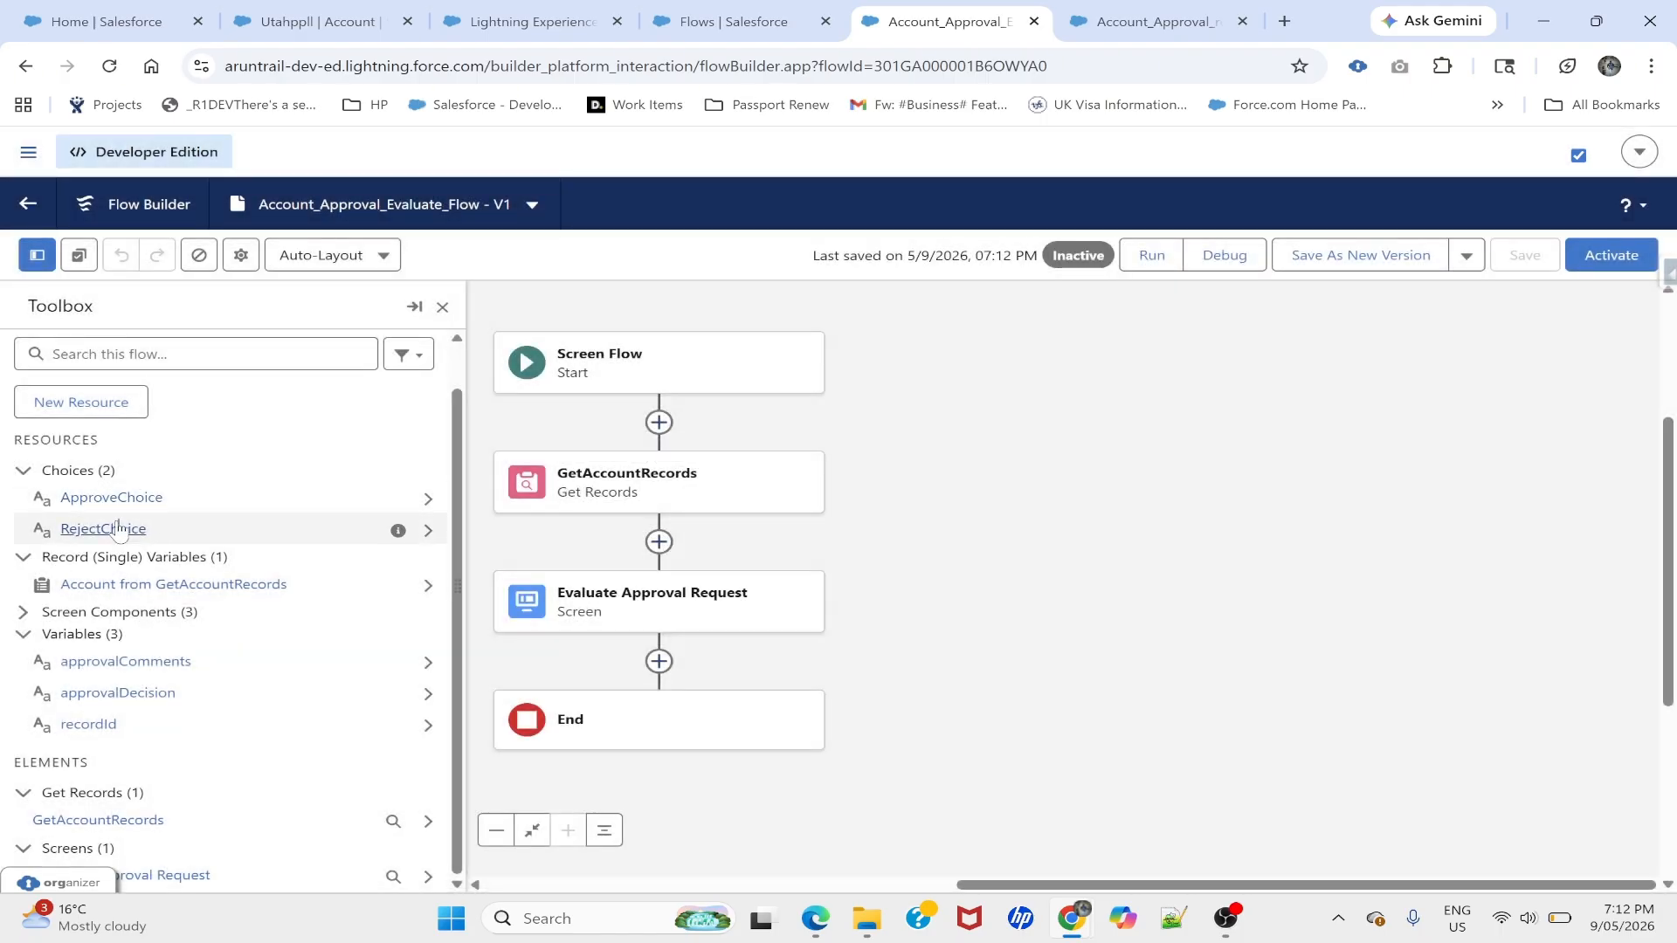
{"action": "left_click", "coordinate": [119, 530]}
{"action": "mouse_move", "coordinate": [453, 264]}
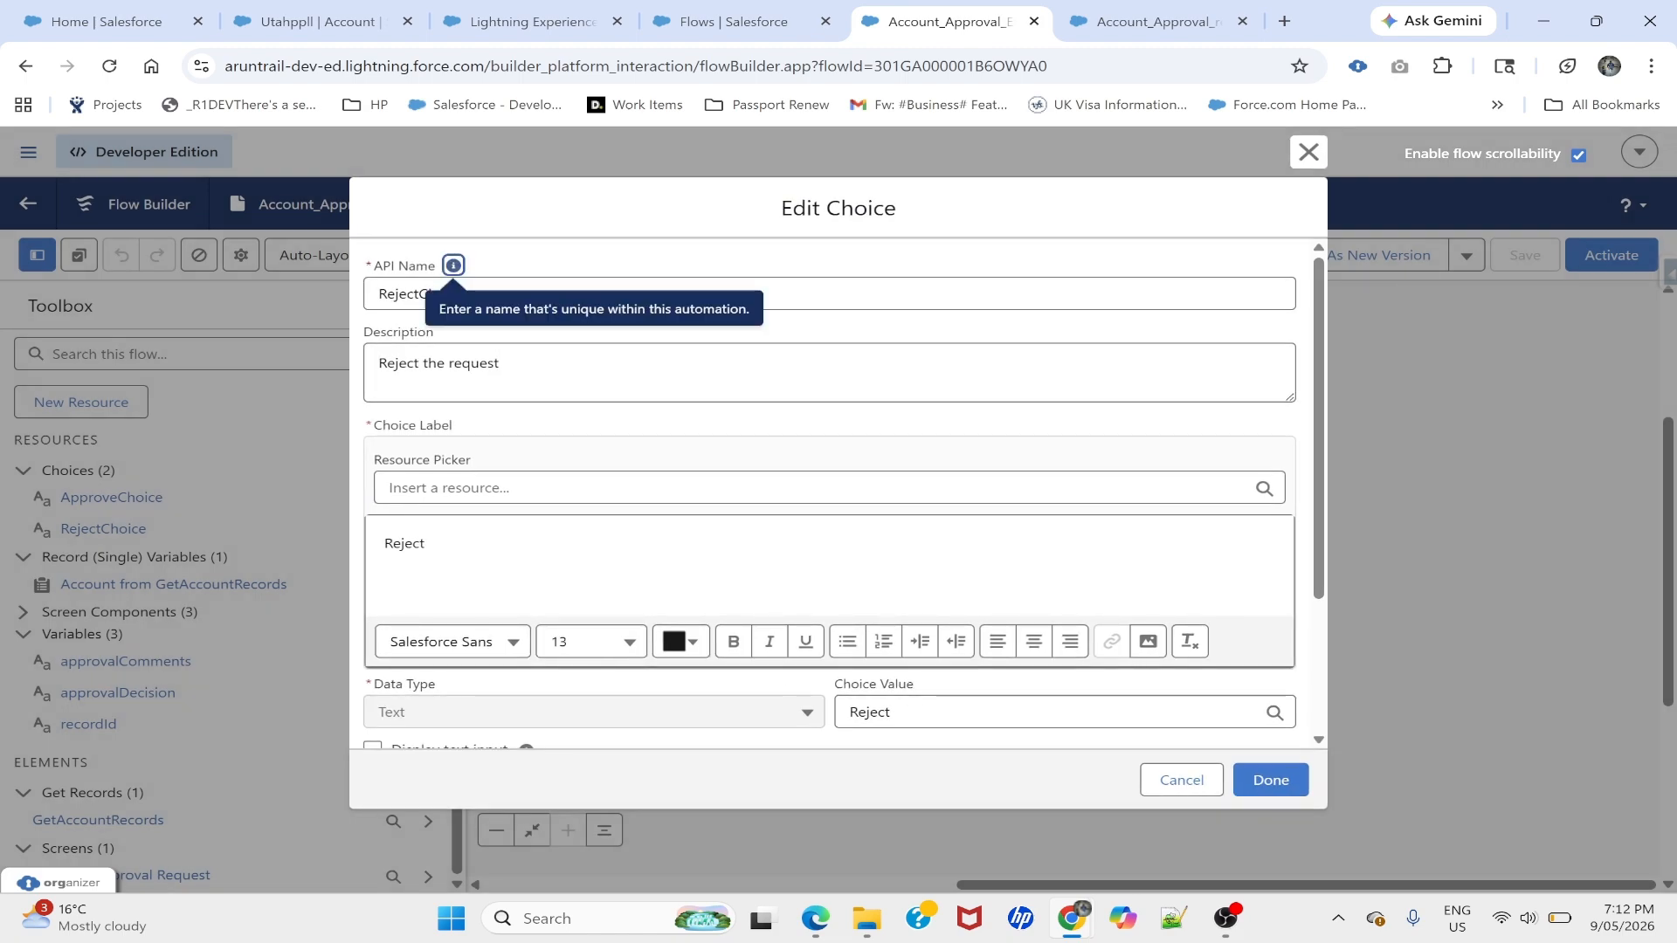
{"action": "left_click", "coordinate": [1308, 152]}
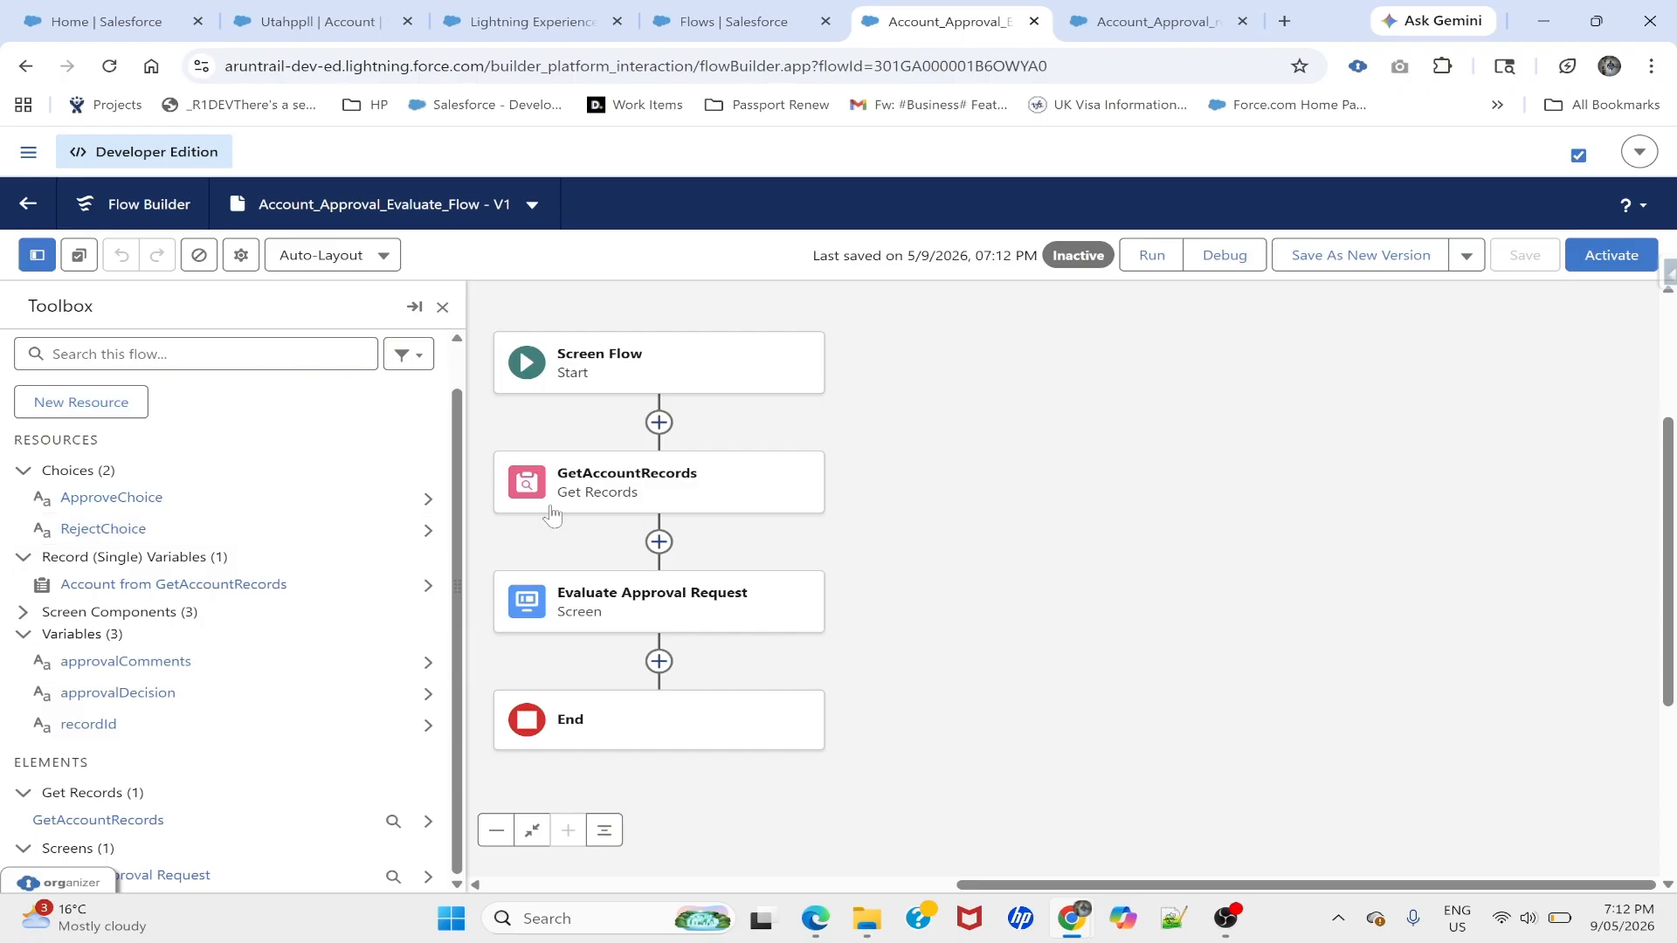
- Activate Account_Approval_Evaluate_Flow and return to the Account_Approval_request_Autolaunched tab
{"action": "left_click", "coordinate": [1611, 271]}
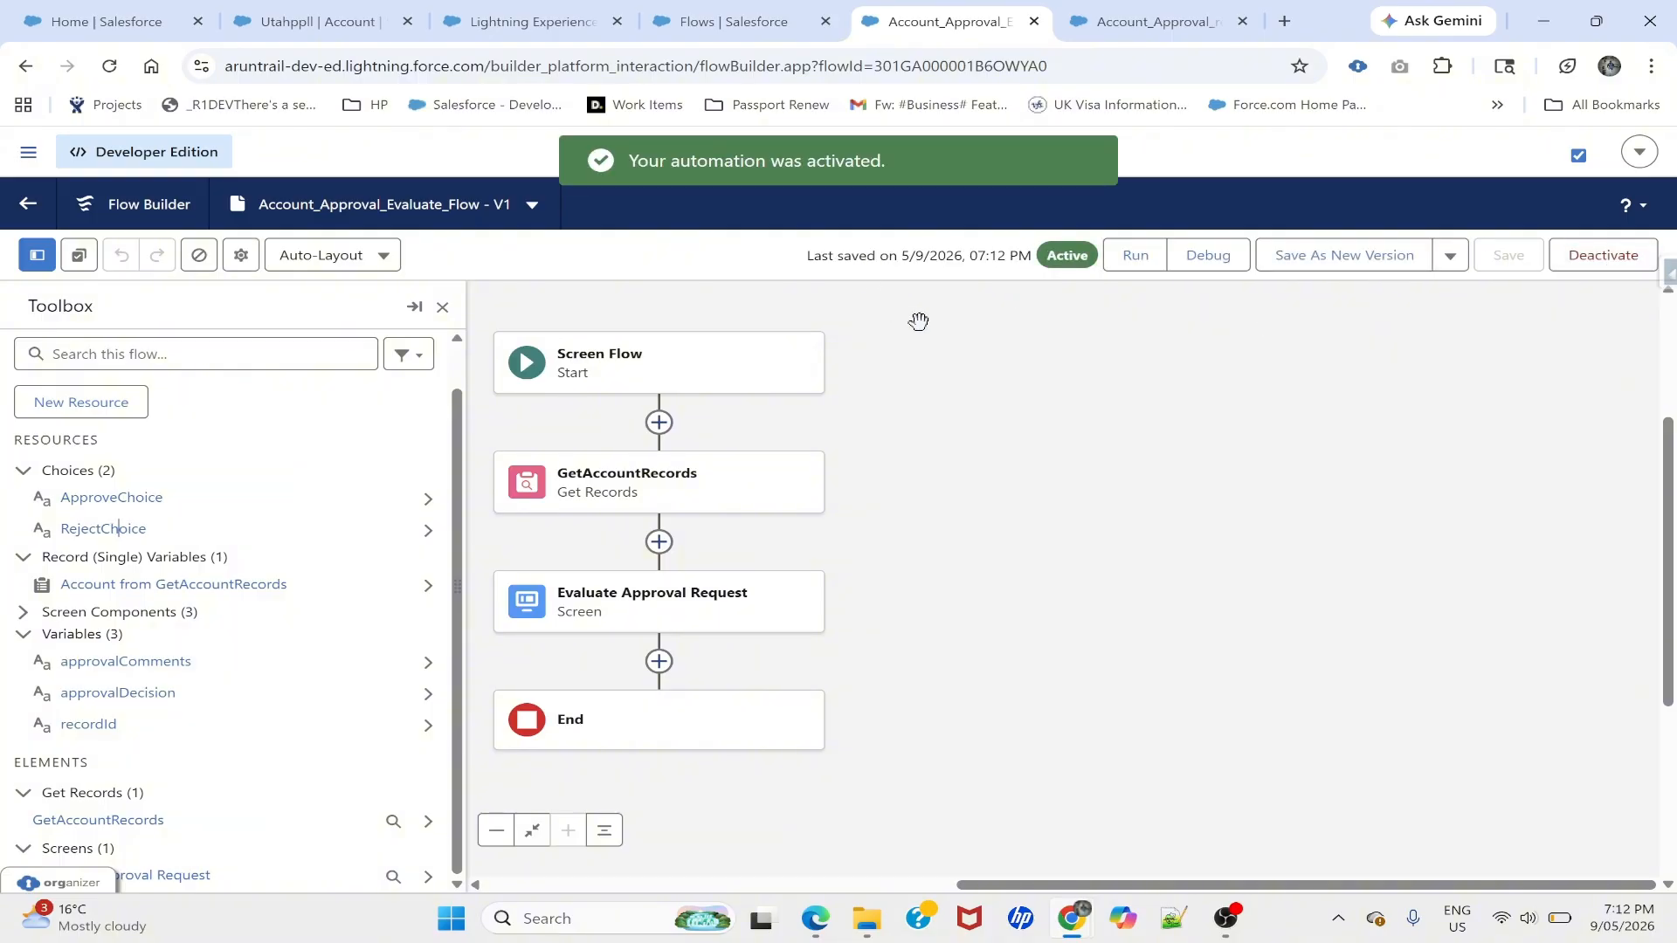
{"action": "left_click", "coordinate": [1166, 12]}
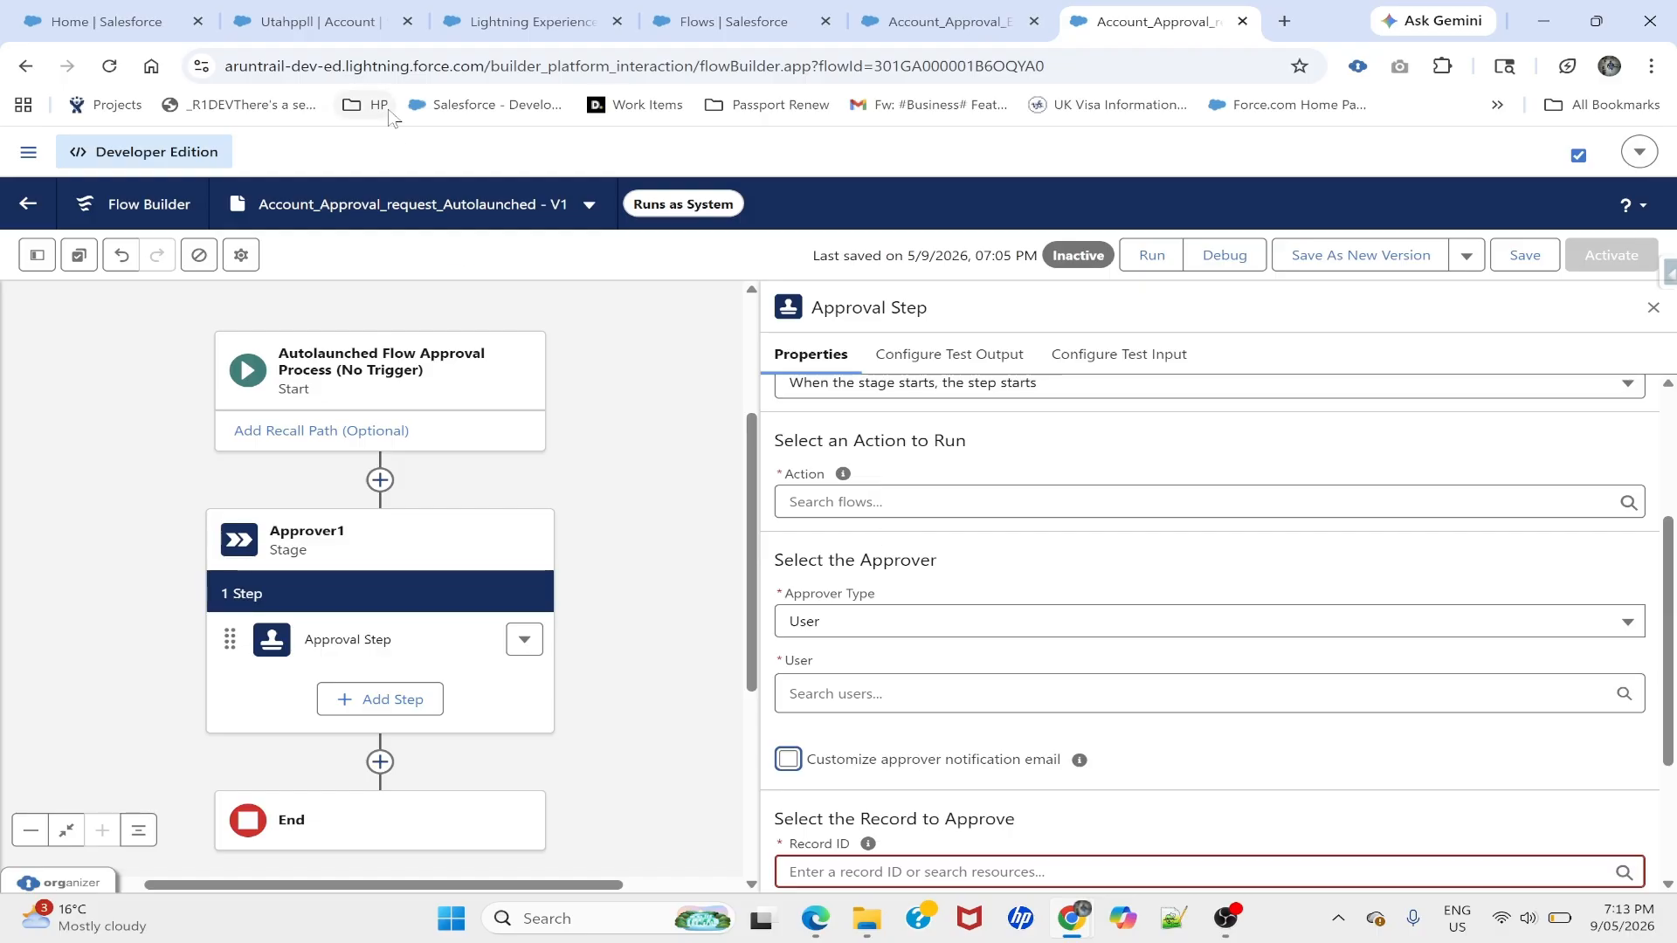
- Reload the page to discard unsaved changes and add an Approval Step to Approver1
{"action": "left_click", "coordinate": [109, 66]}
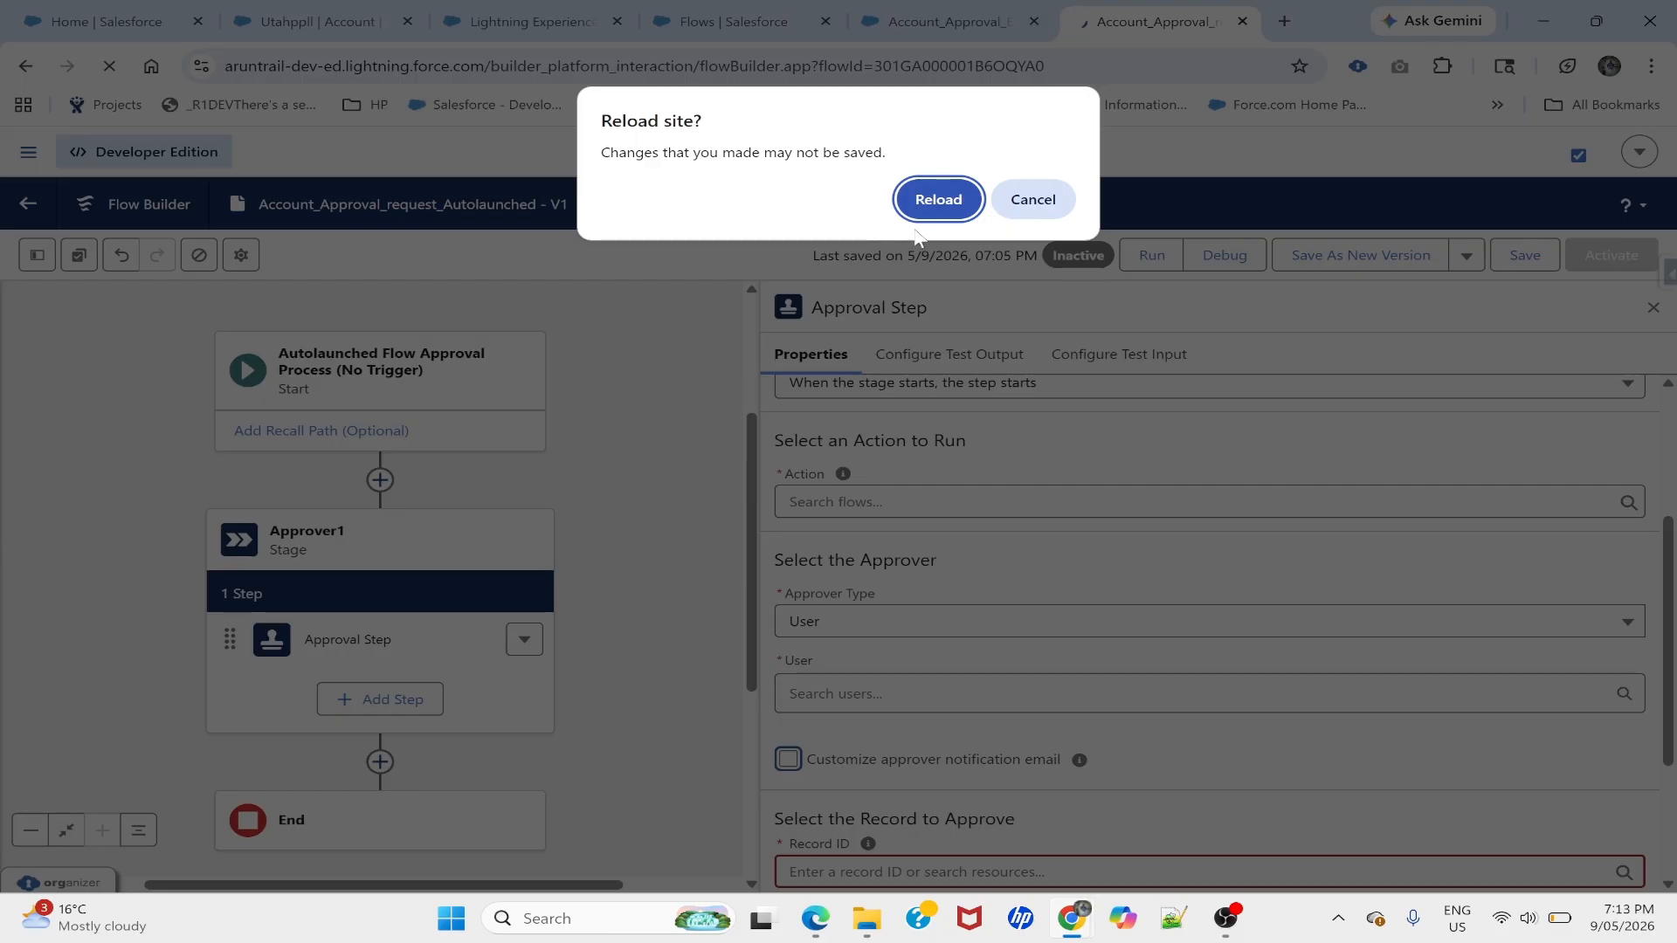
{"action": "left_click", "coordinate": [928, 196]}
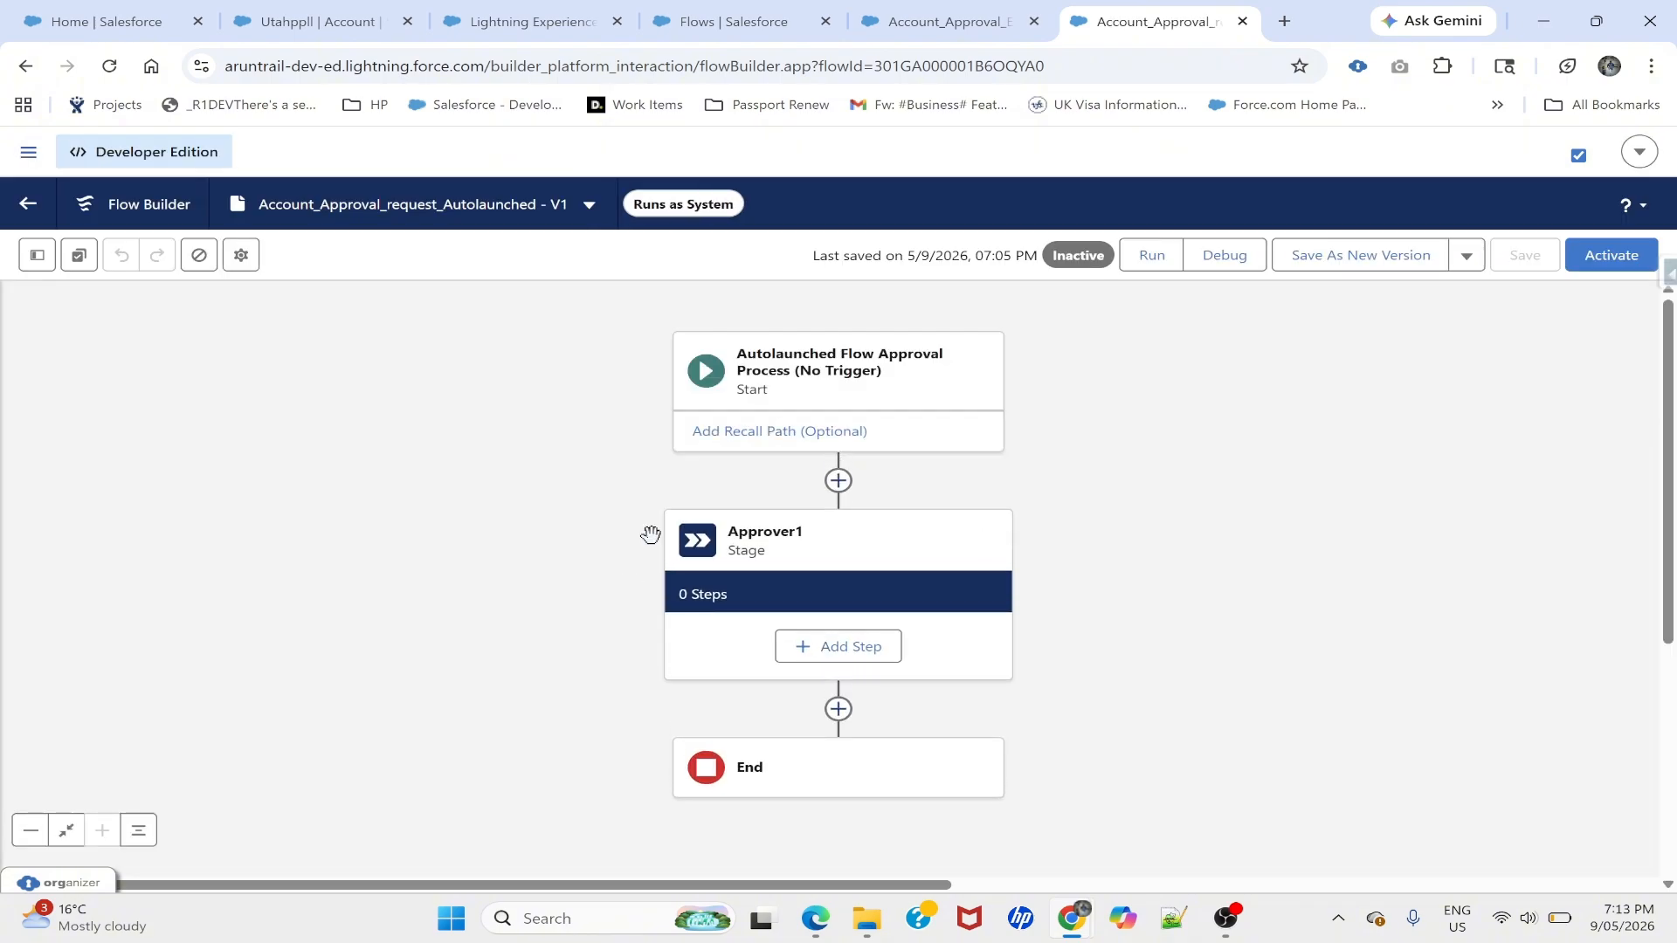
{"action": "left_click", "coordinate": [834, 646]}
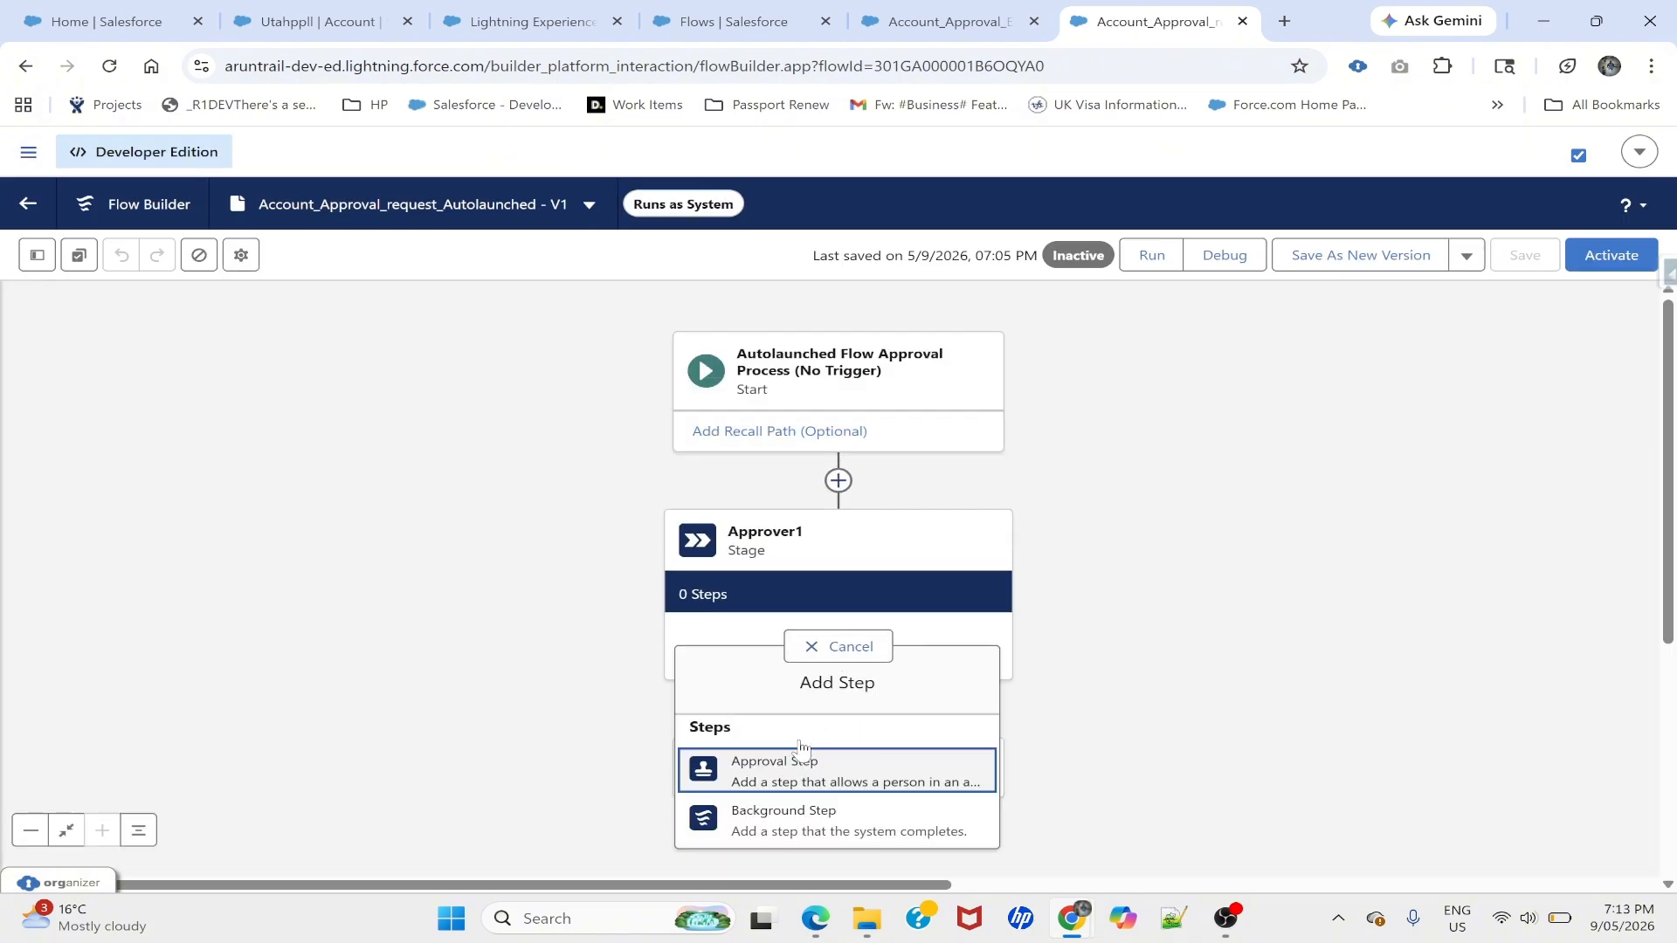
{"action": "left_click", "coordinate": [769, 775]}
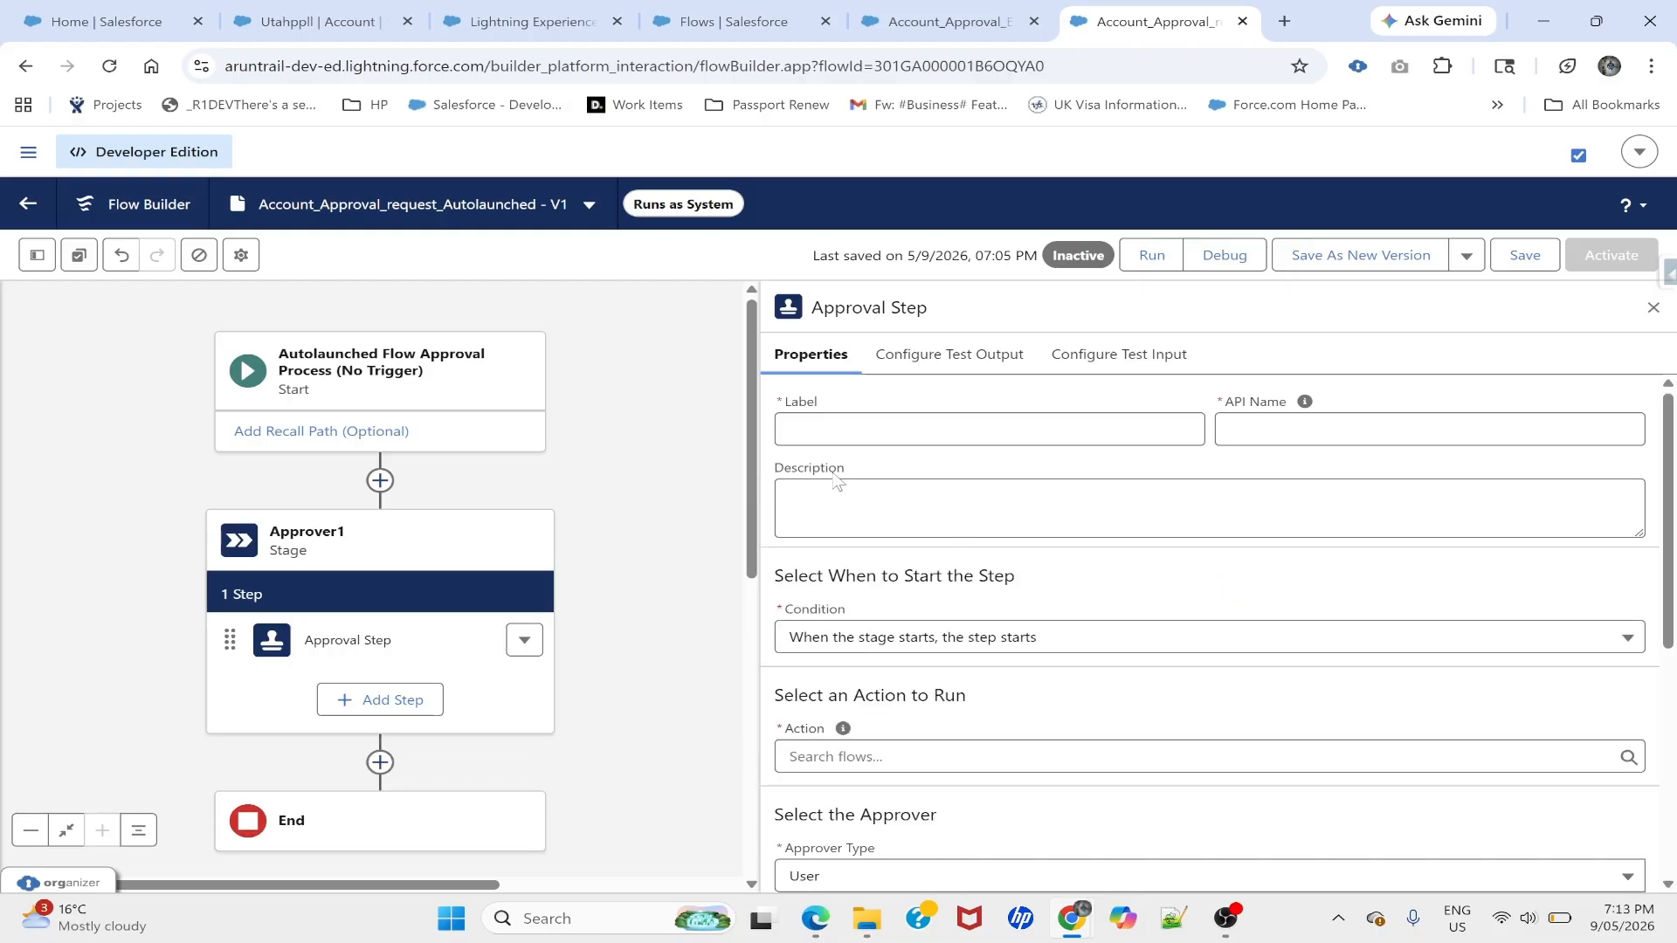
- Label the approval step Approver1_Request and list the flows available for its action
{"action": "left_click", "coordinate": [909, 429]}
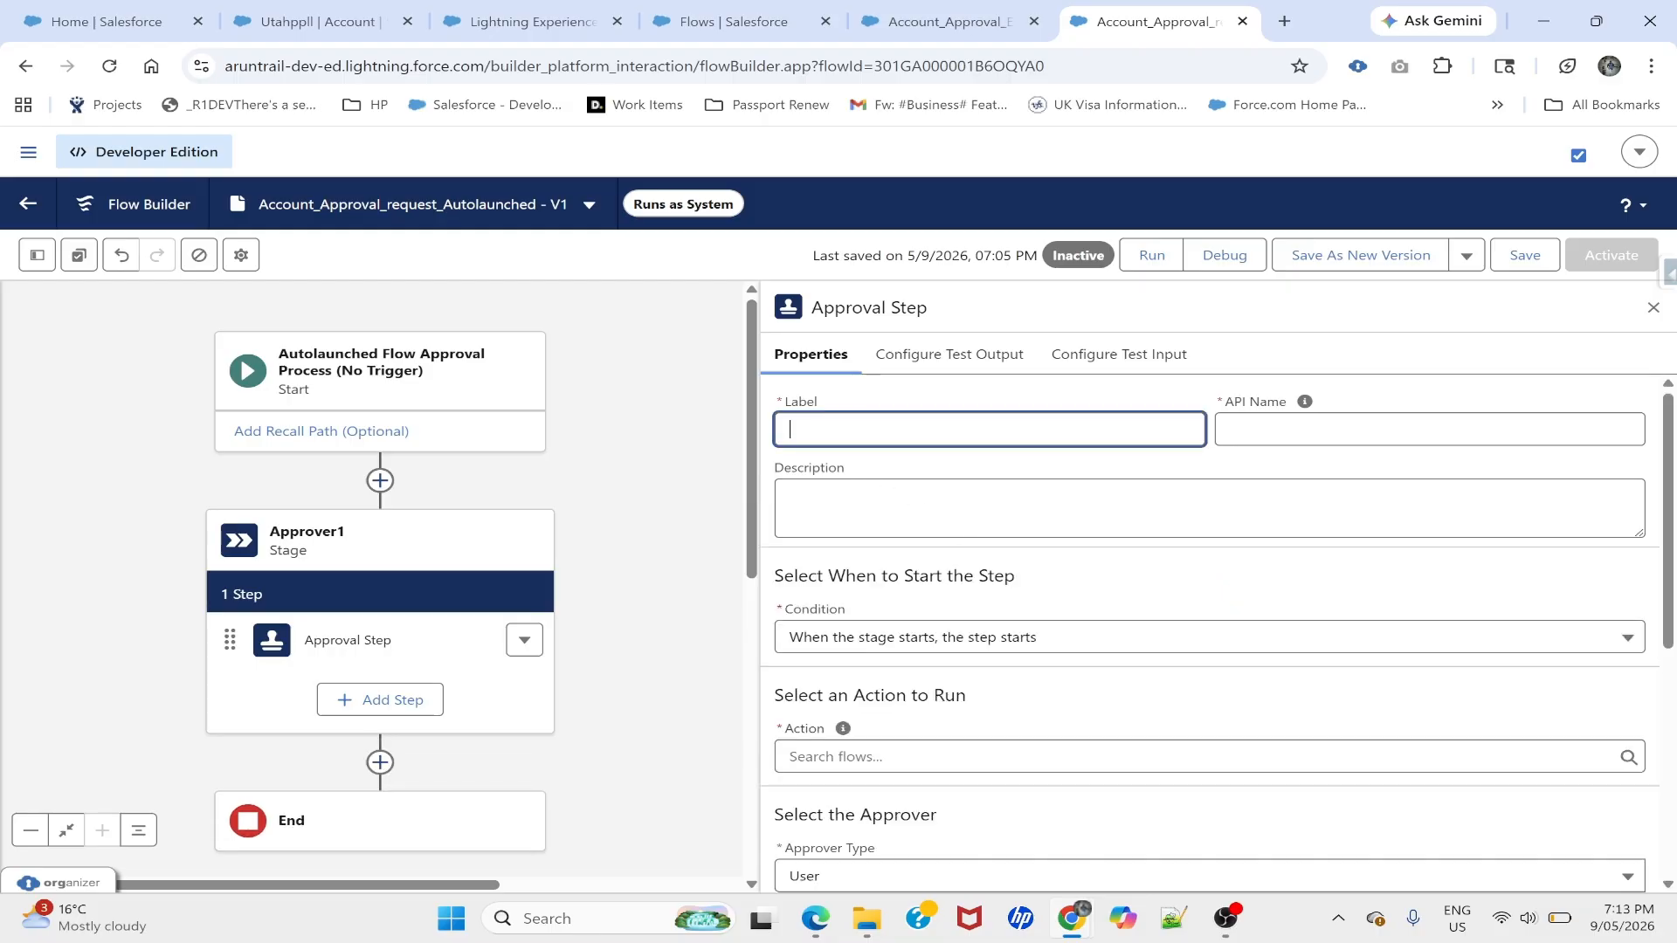
{"action": "type", "text": "Approver1_Request"}
{"action": "key", "text": "Tab"}
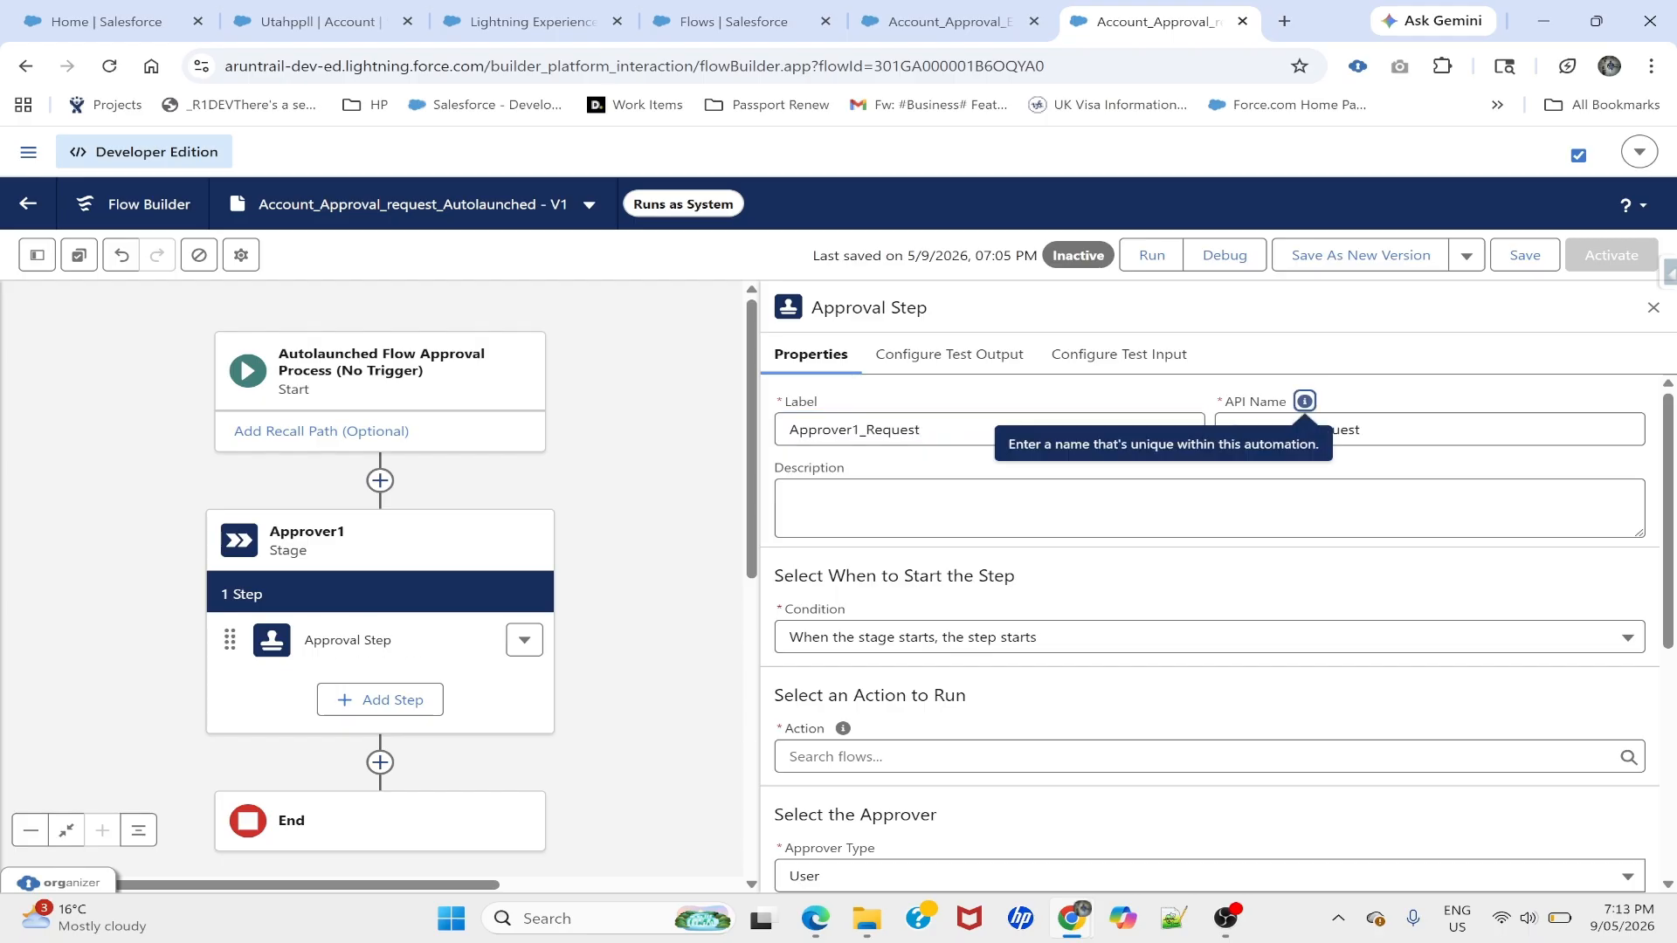
{"action": "scroll", "coordinate": [870, 655], "scroll_direction": "down", "scroll_amount": 1}
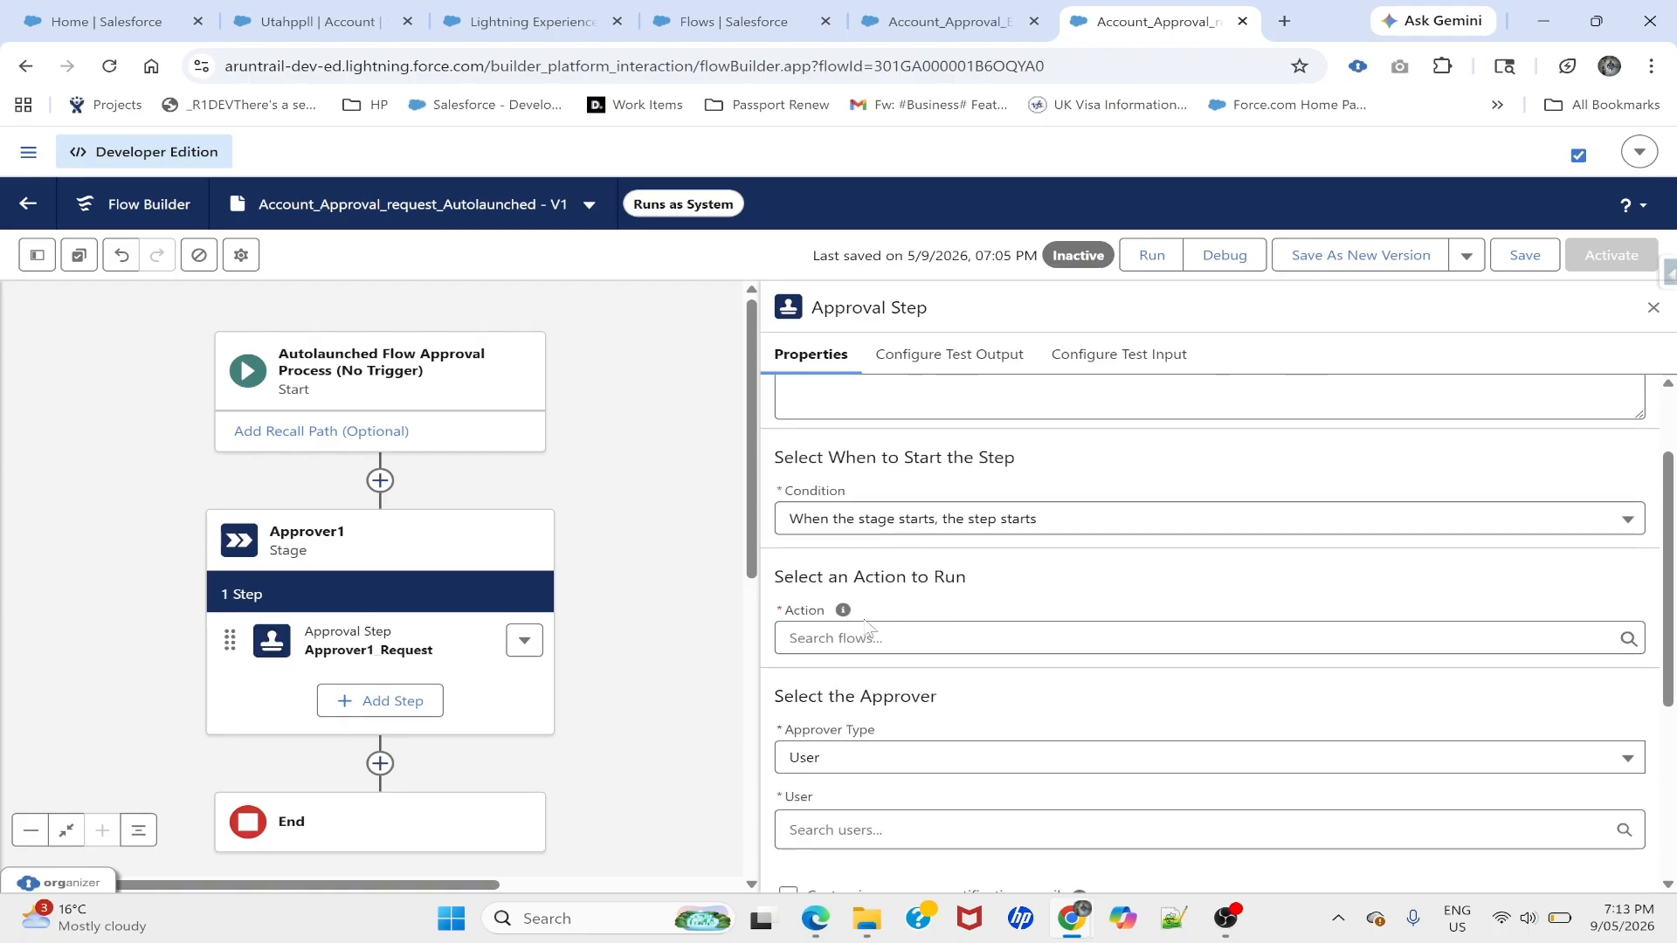
{"action": "left_click", "coordinate": [846, 645]}
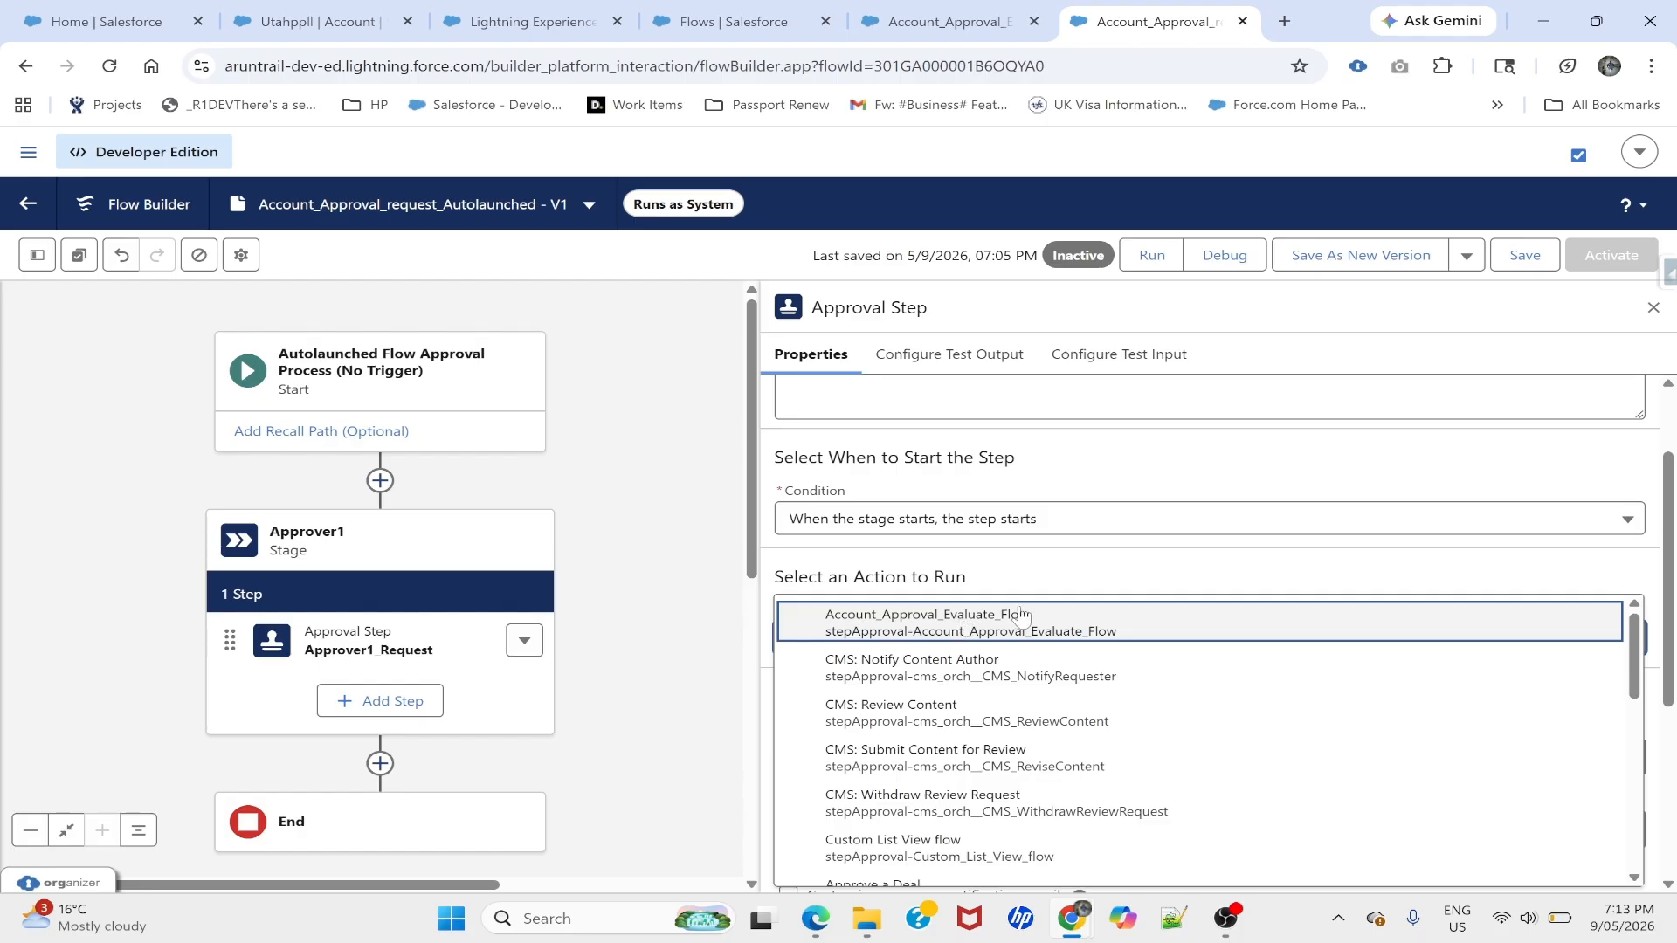
- Confirm the Evaluate flow is active and pick Account_Approval_Evaluate_Flow as the step's action
{"action": "left_click", "coordinate": [956, 19]}
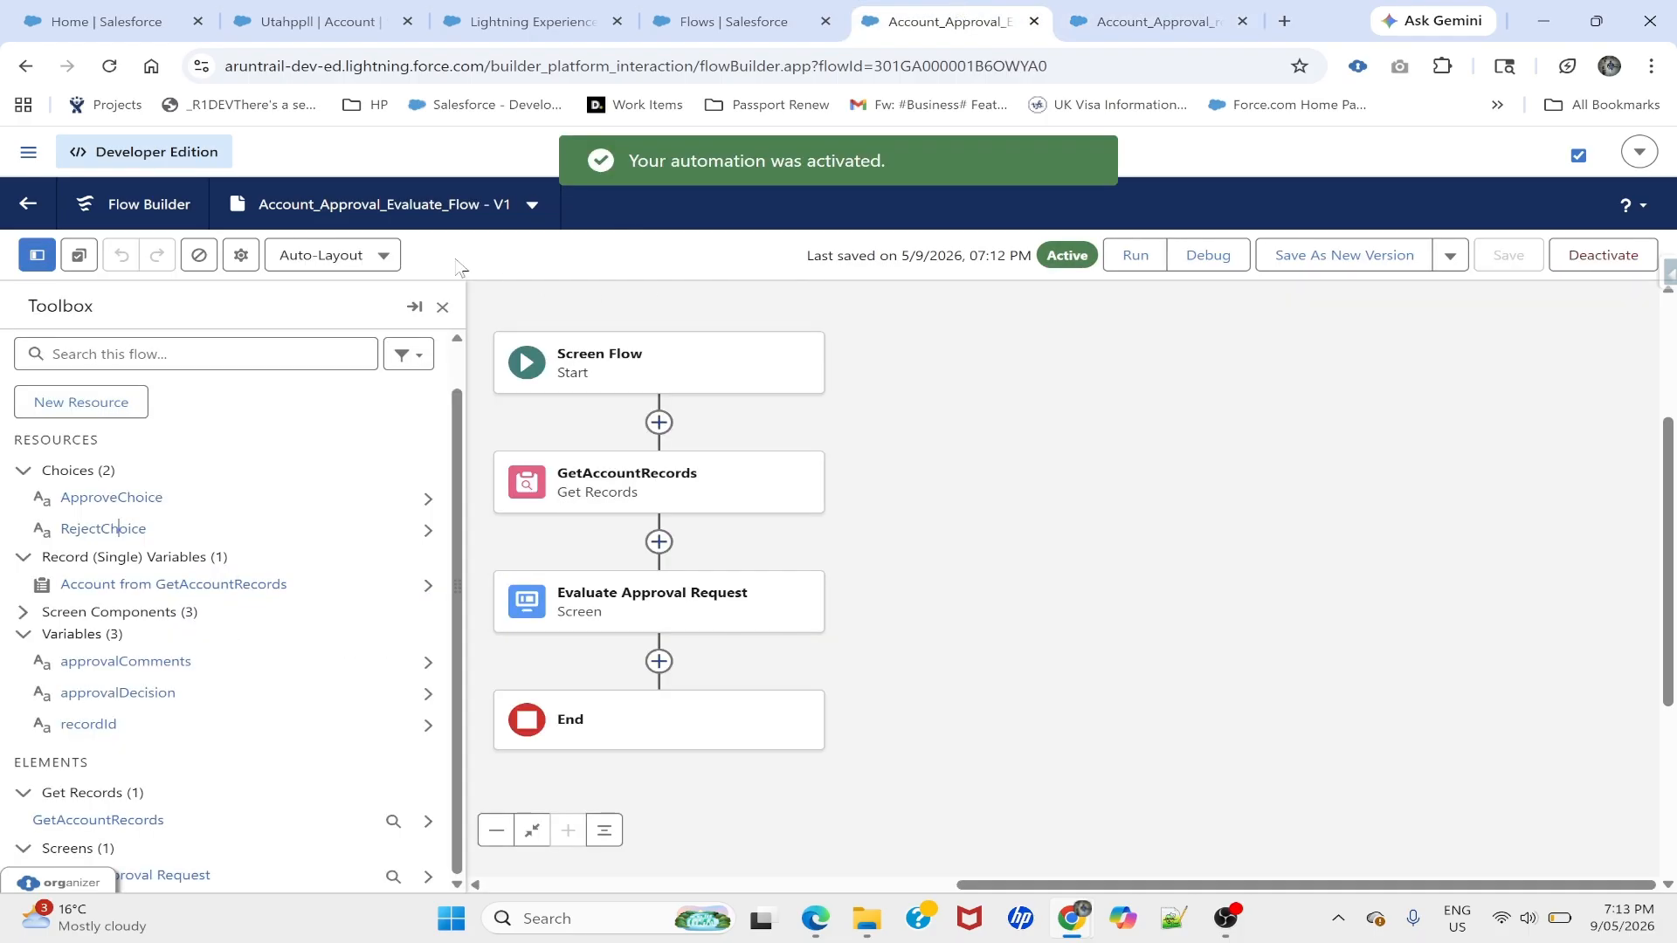
{"action": "left_click", "coordinate": [1135, 18]}
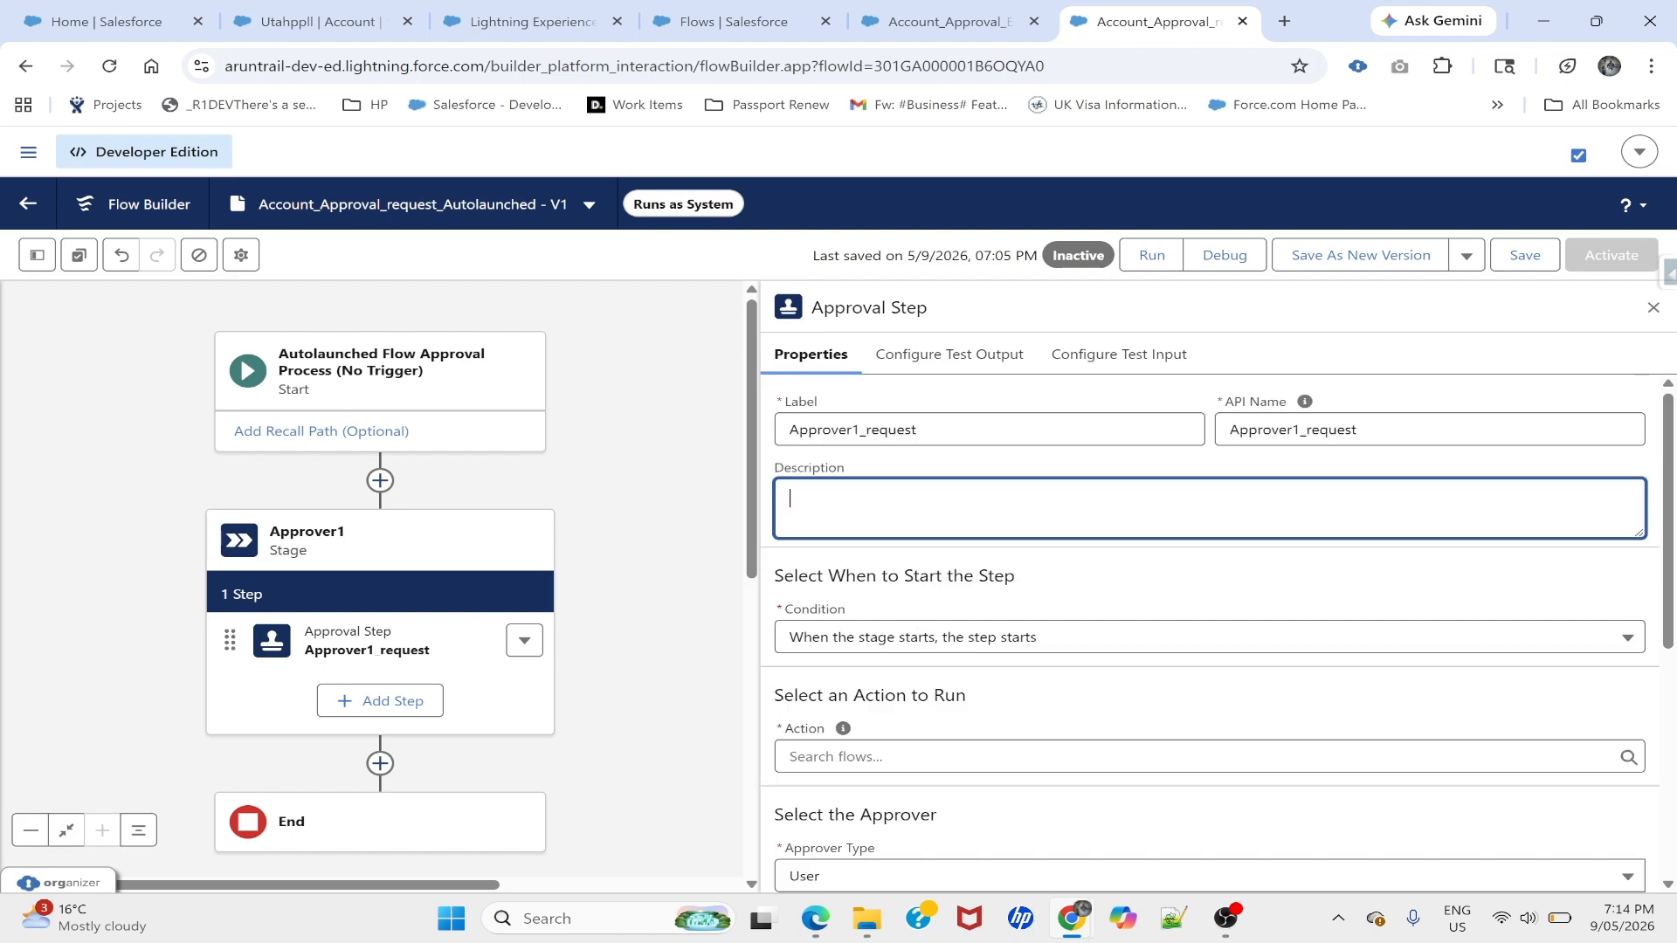
{"action": "left_click", "coordinate": [908, 757]}
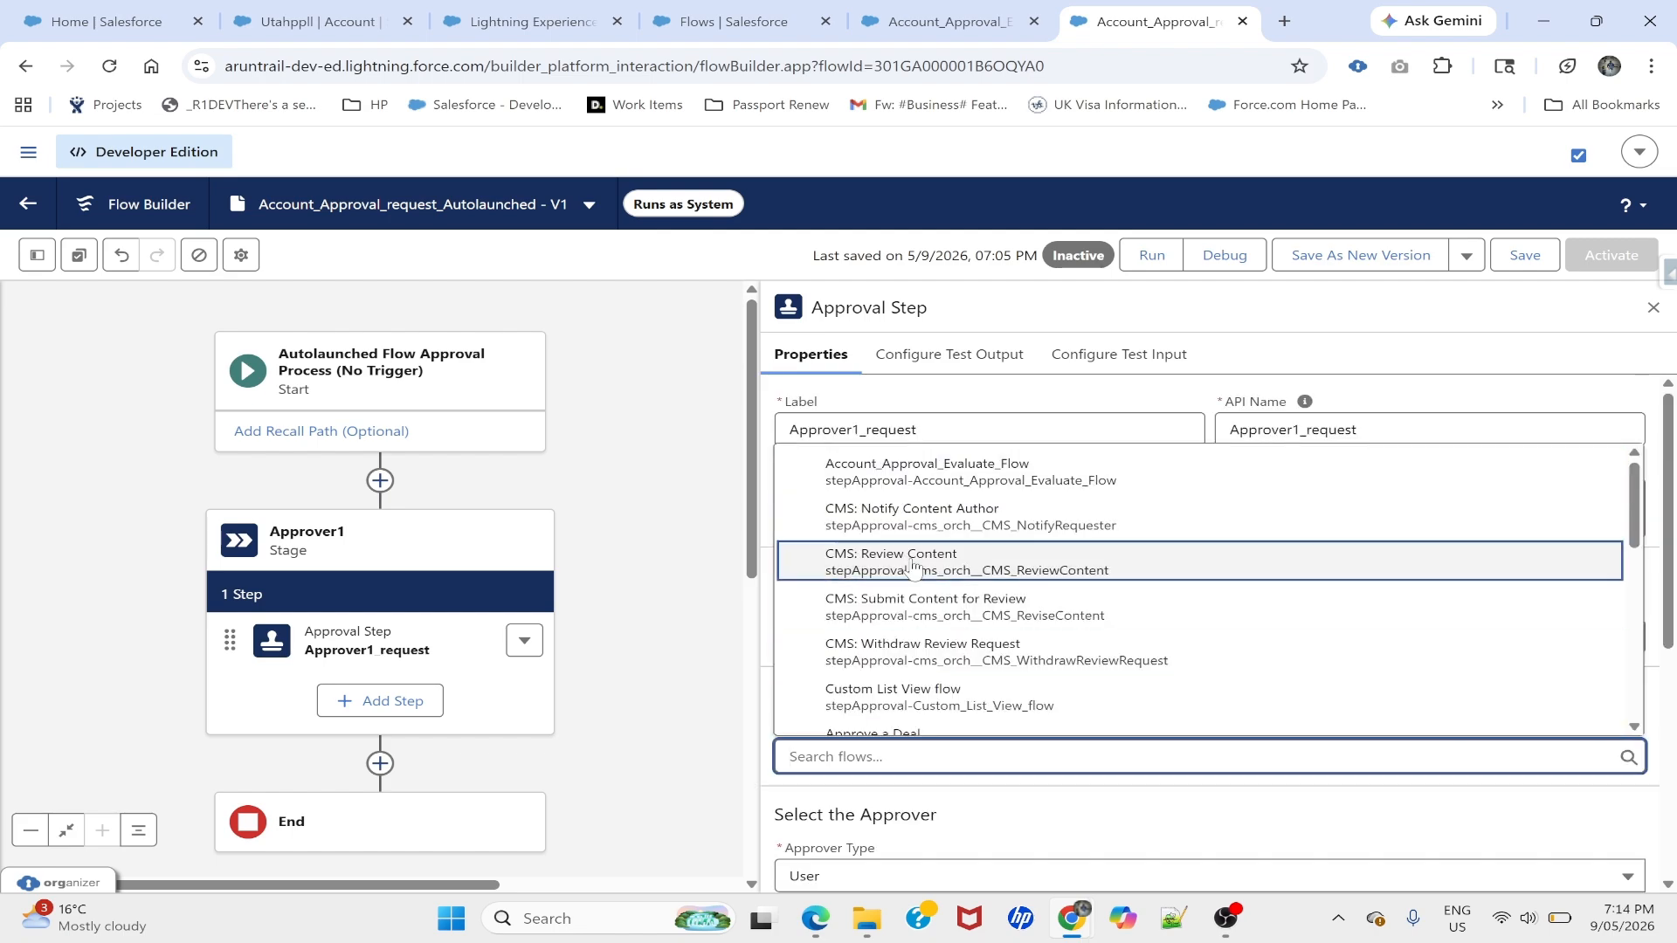
{"action": "left_click", "coordinate": [919, 479]}
{"action": "scroll", "coordinate": [1050, 709], "scroll_direction": "down", "scroll_amount": 3}
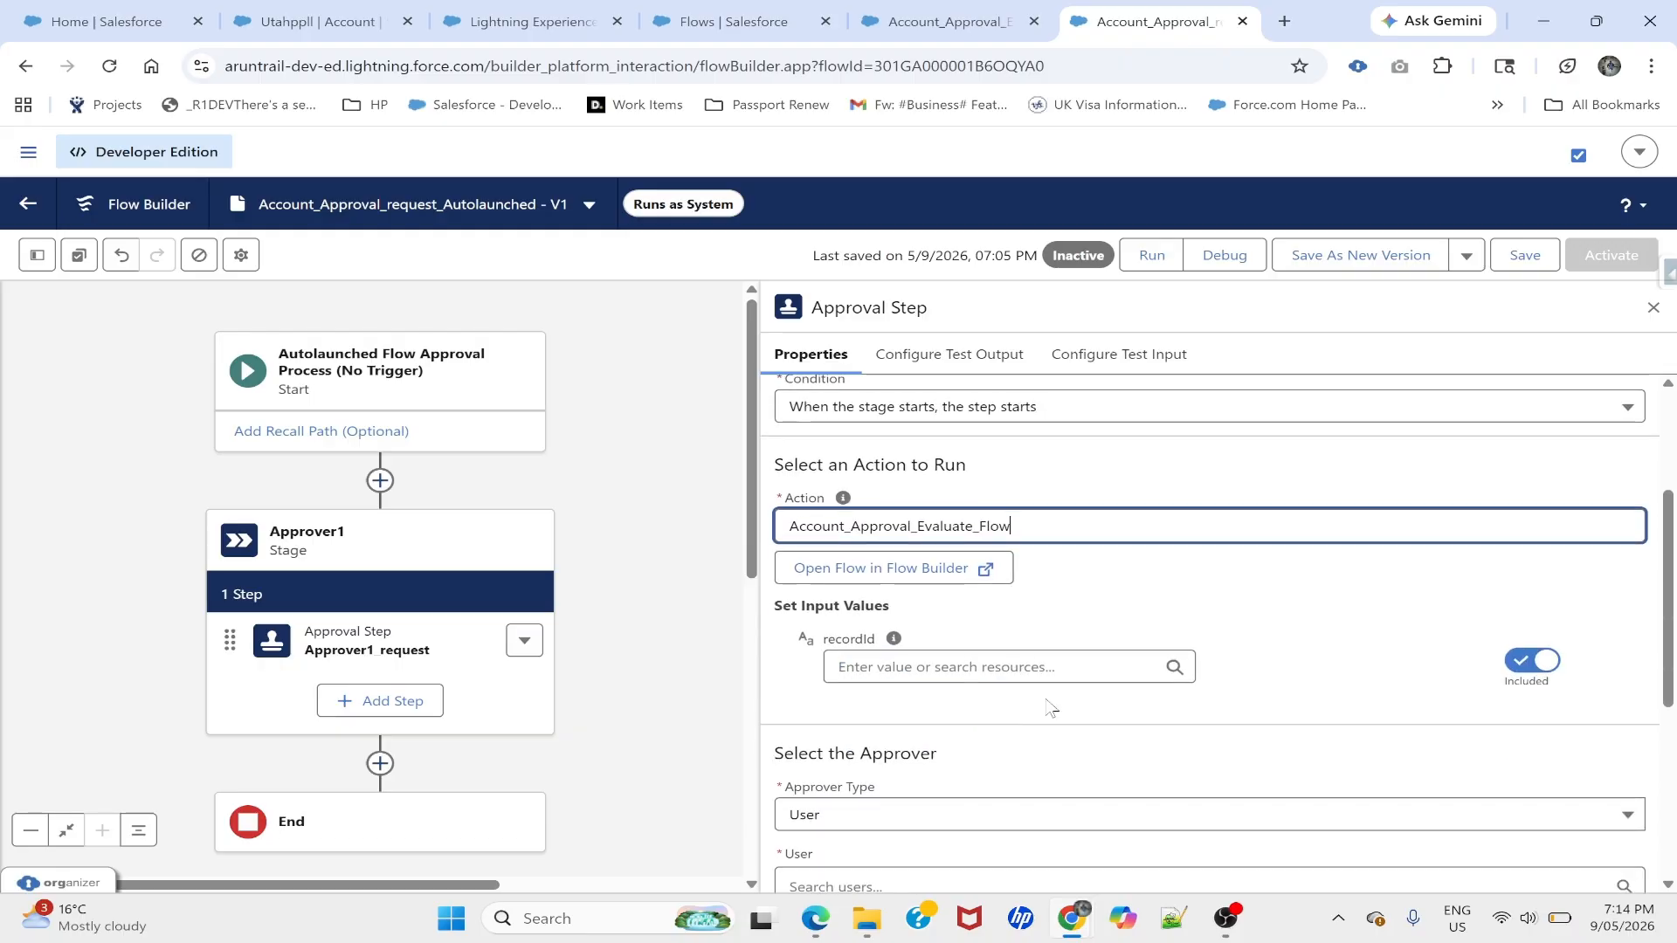
{"action": "left_click", "coordinate": [1127, 597]}
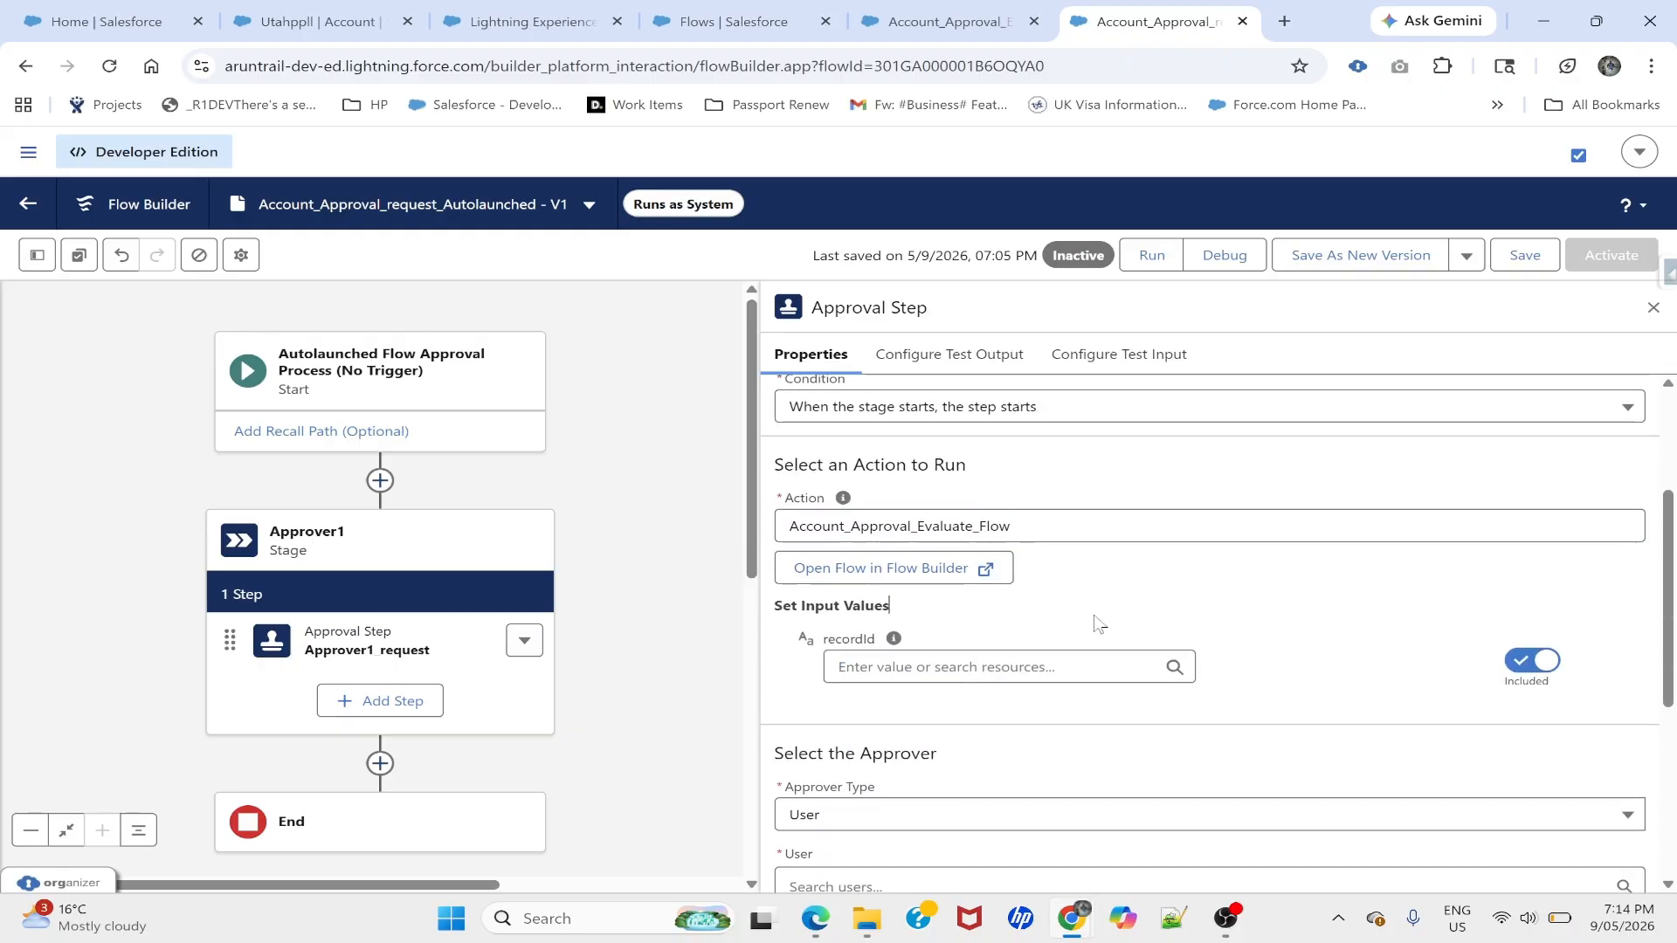
- Set the step's recordId input to the recordId variable, with the resource list shown
{"action": "scroll", "coordinate": [1098, 624], "scroll_direction": "down", "scroll_amount": 1}
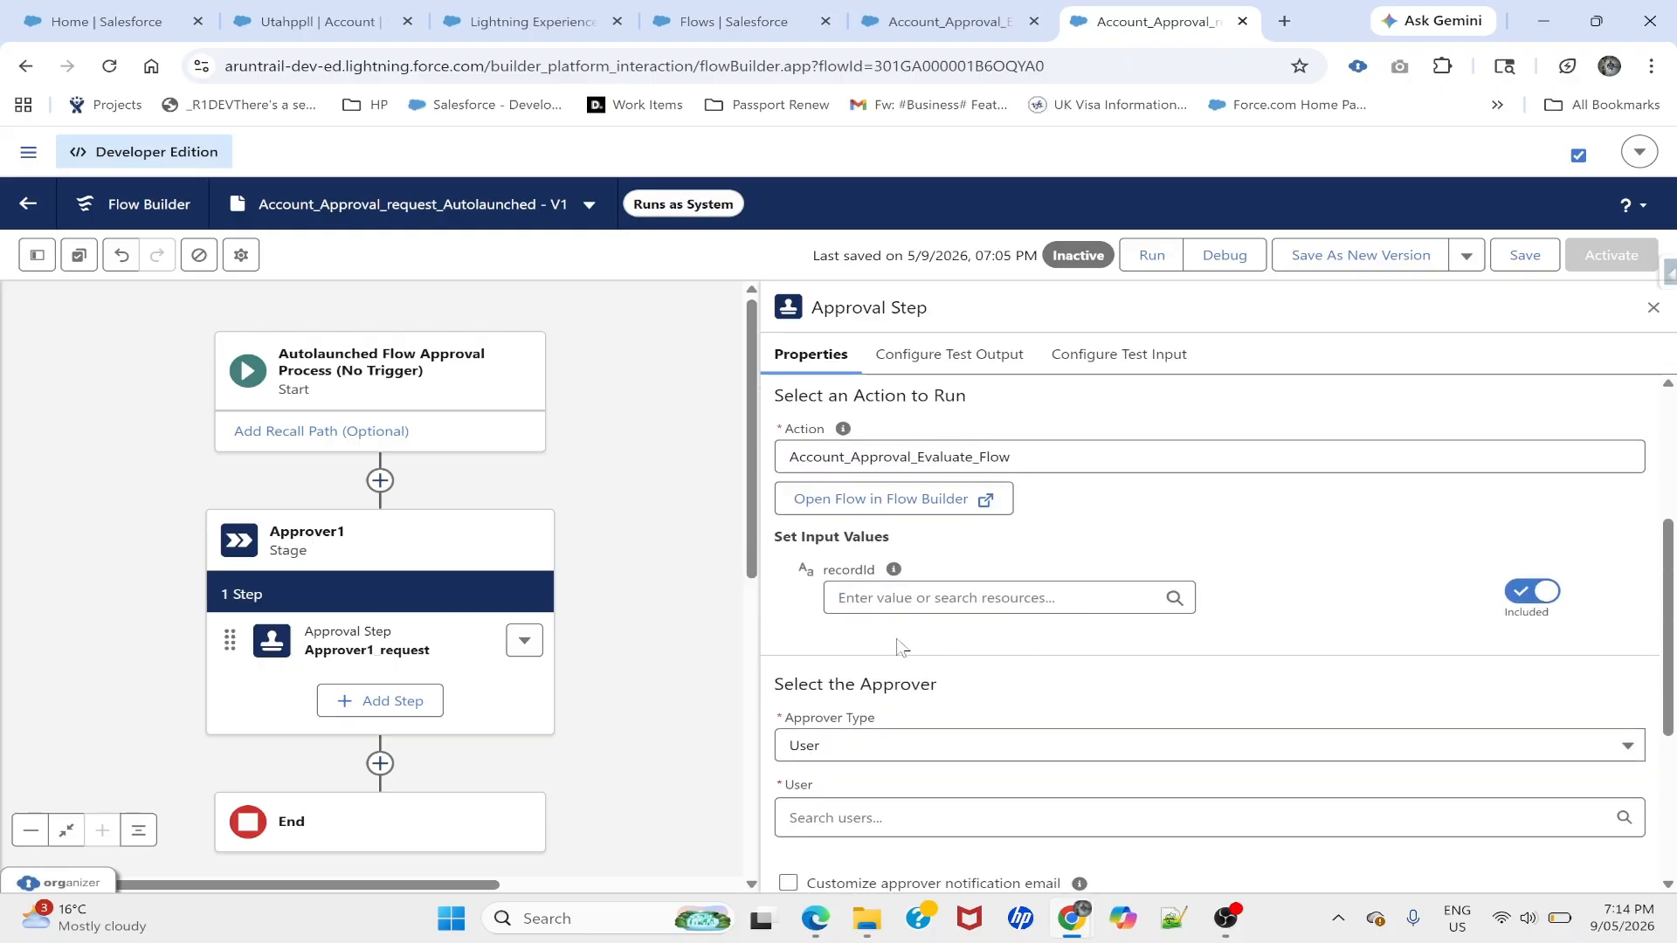
{"action": "double_click", "coordinate": [844, 571]}
{"action": "left_click", "coordinate": [873, 598]}
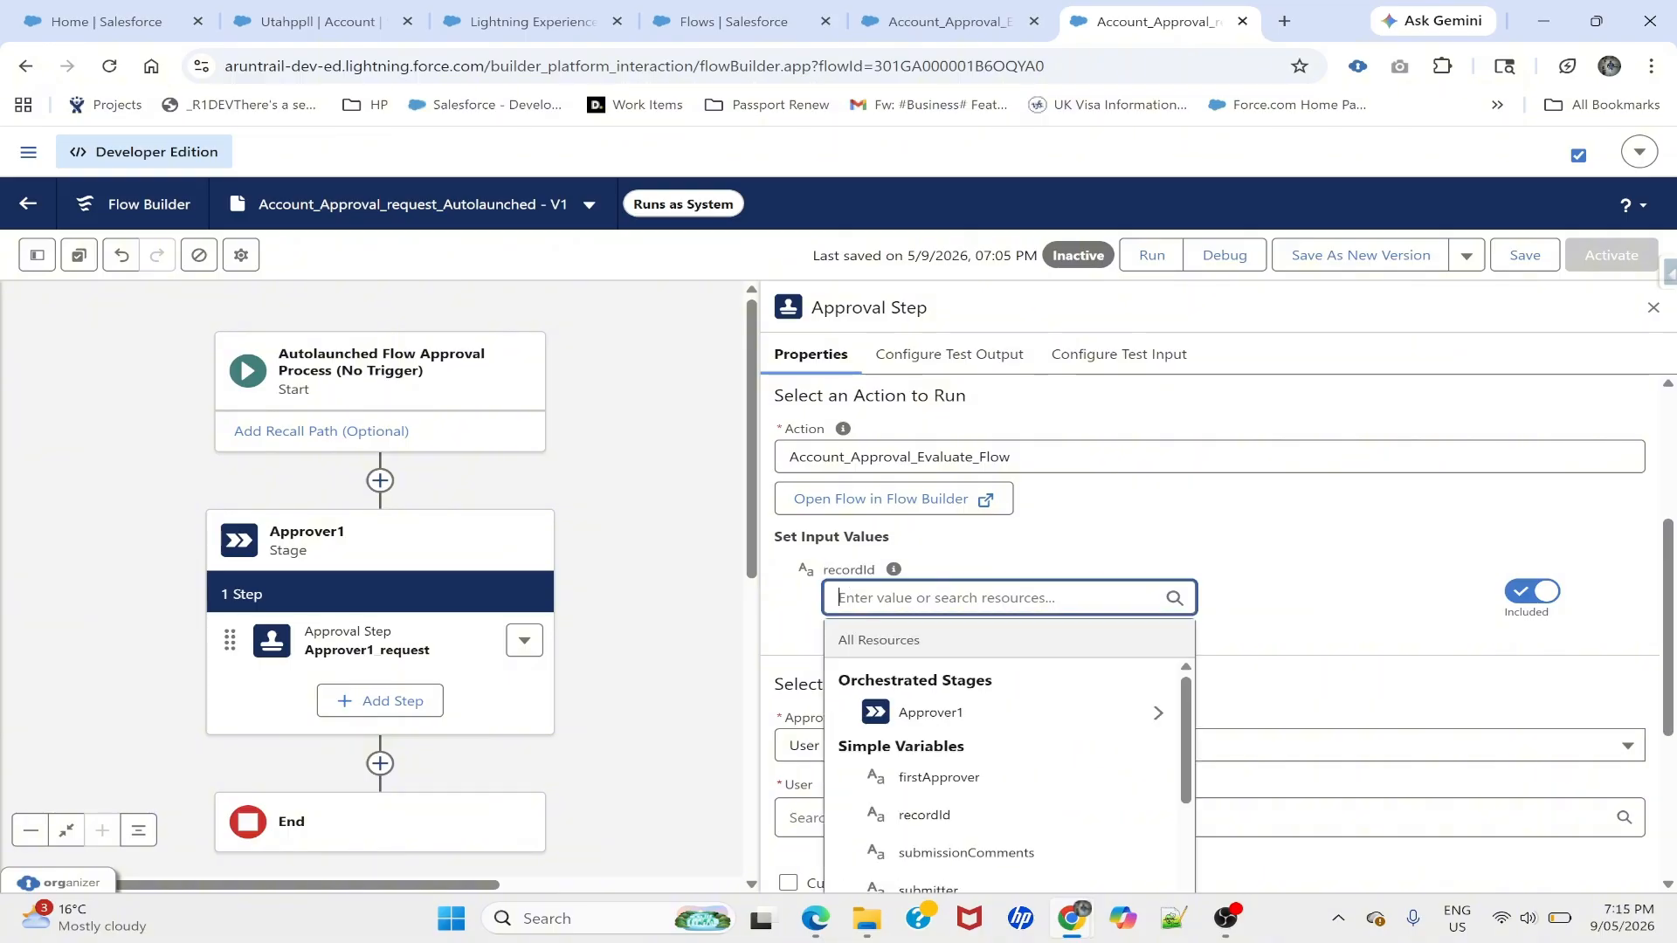
{"action": "left_click", "coordinate": [37, 256]}
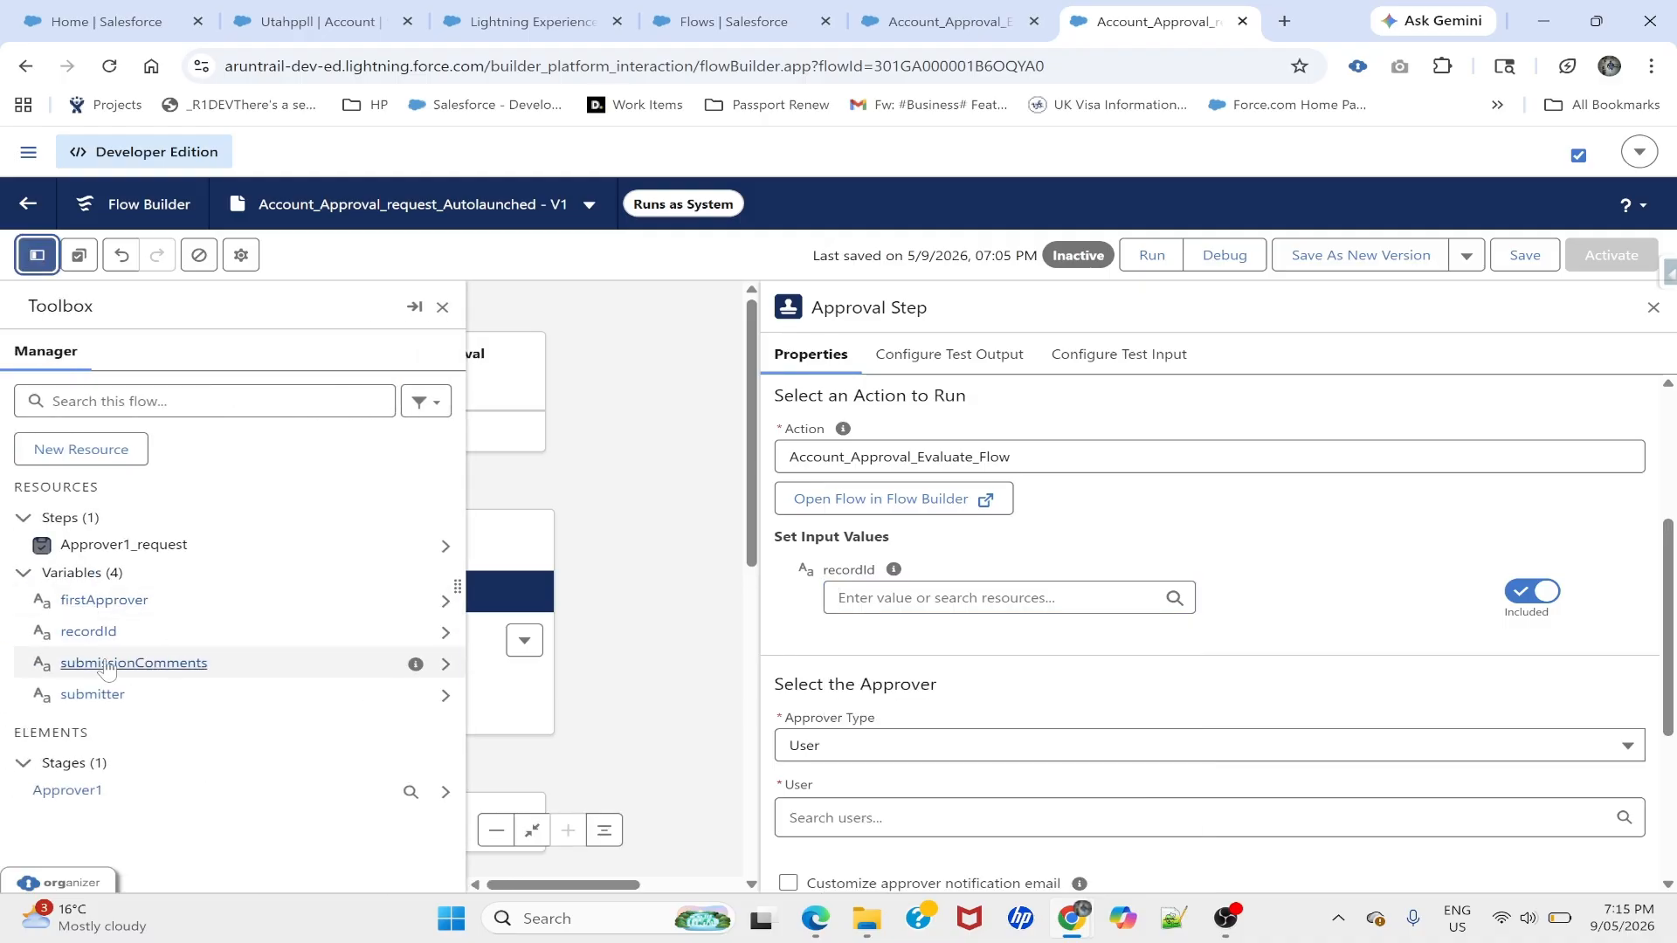
{"action": "left_click", "coordinate": [904, 603]}
{"action": "type", "text": "re"}
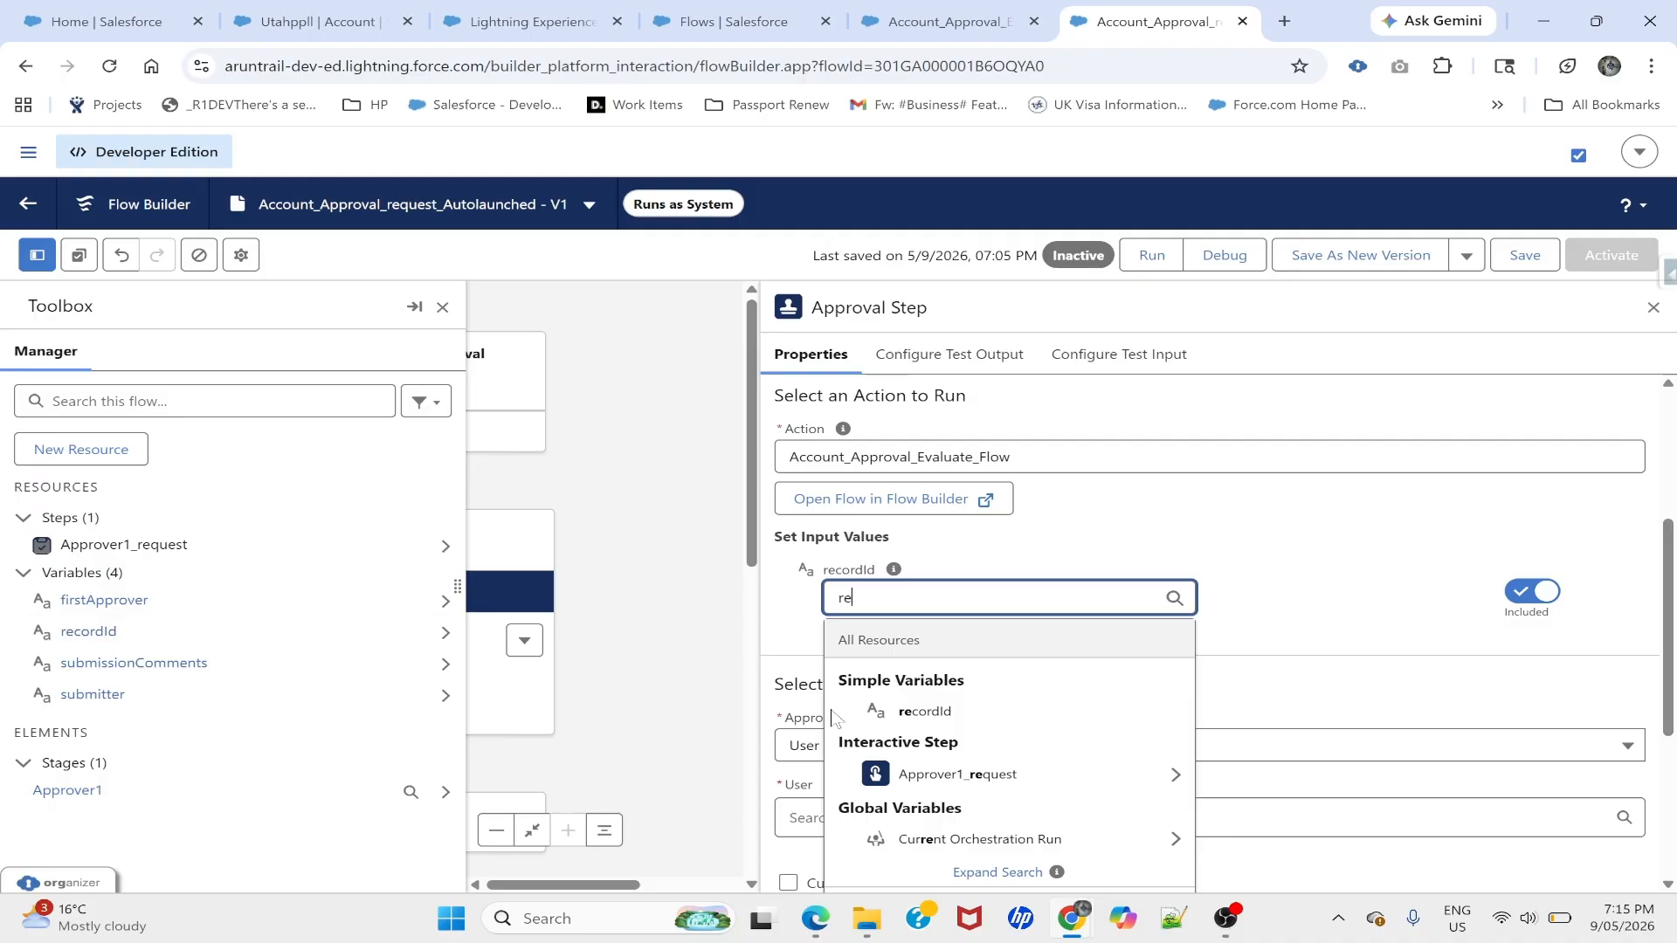
{"action": "type", "text": "cordId"}
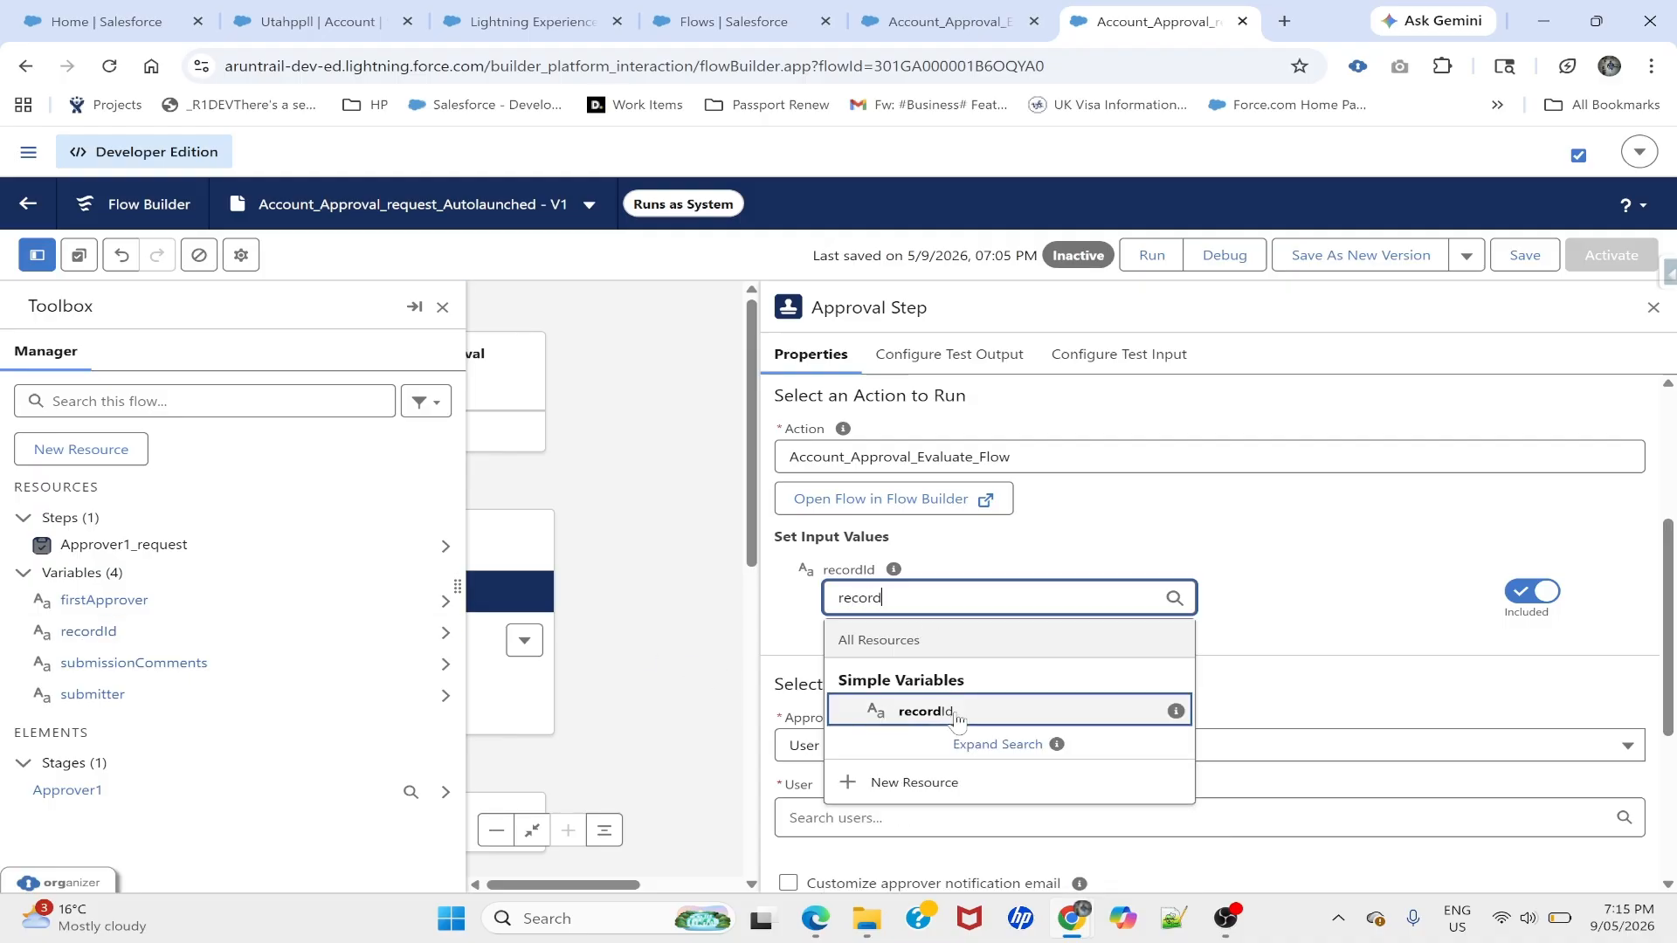
{"action": "left_click", "coordinate": [945, 709]}
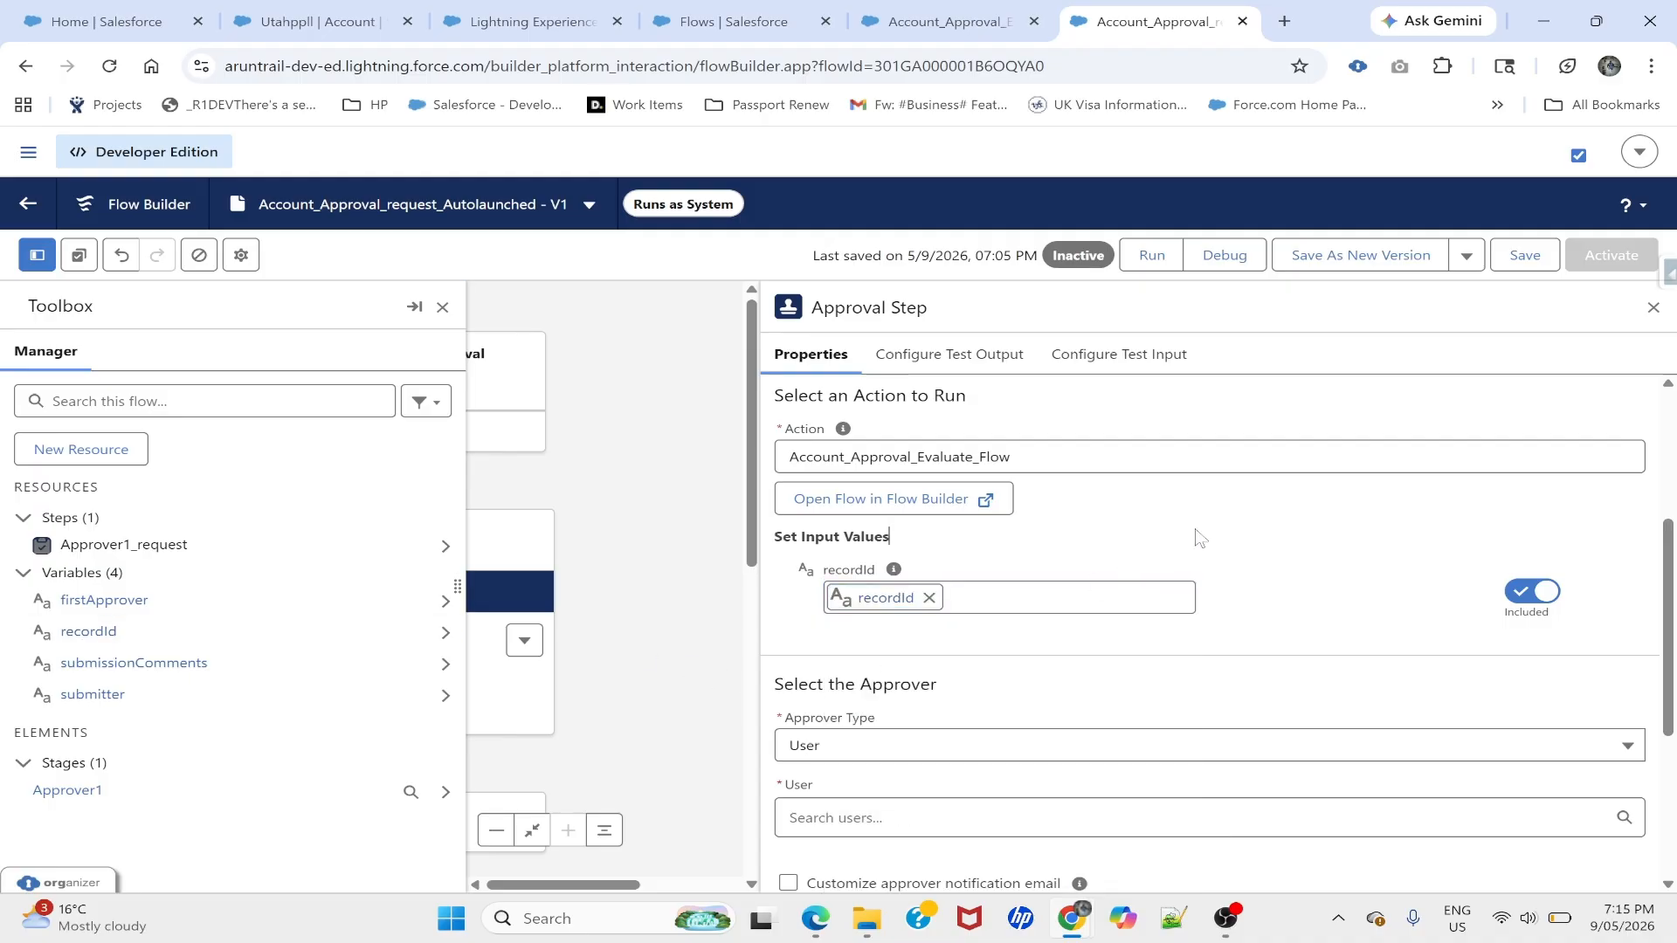
- Switch the Approver1_Request approver type from User to Resource, leaving the Resource value empty
{"action": "scroll", "coordinate": [1037, 686], "scroll_direction": "down", "scroll_amount": 3}
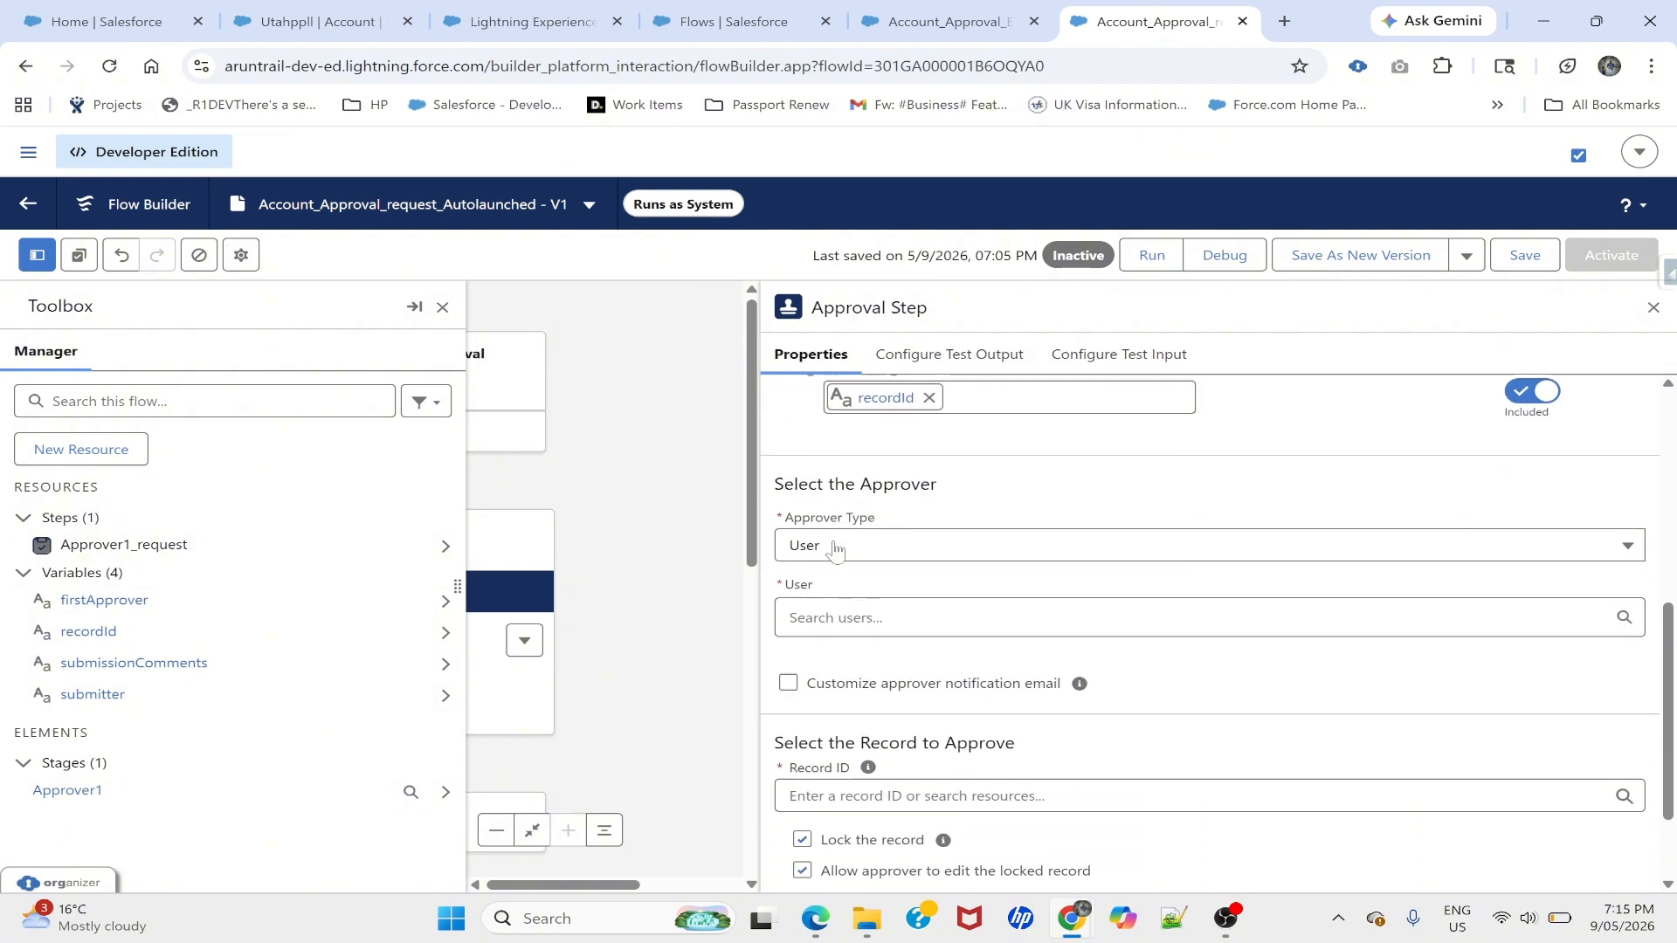
{"action": "left_click", "coordinate": [836, 547]}
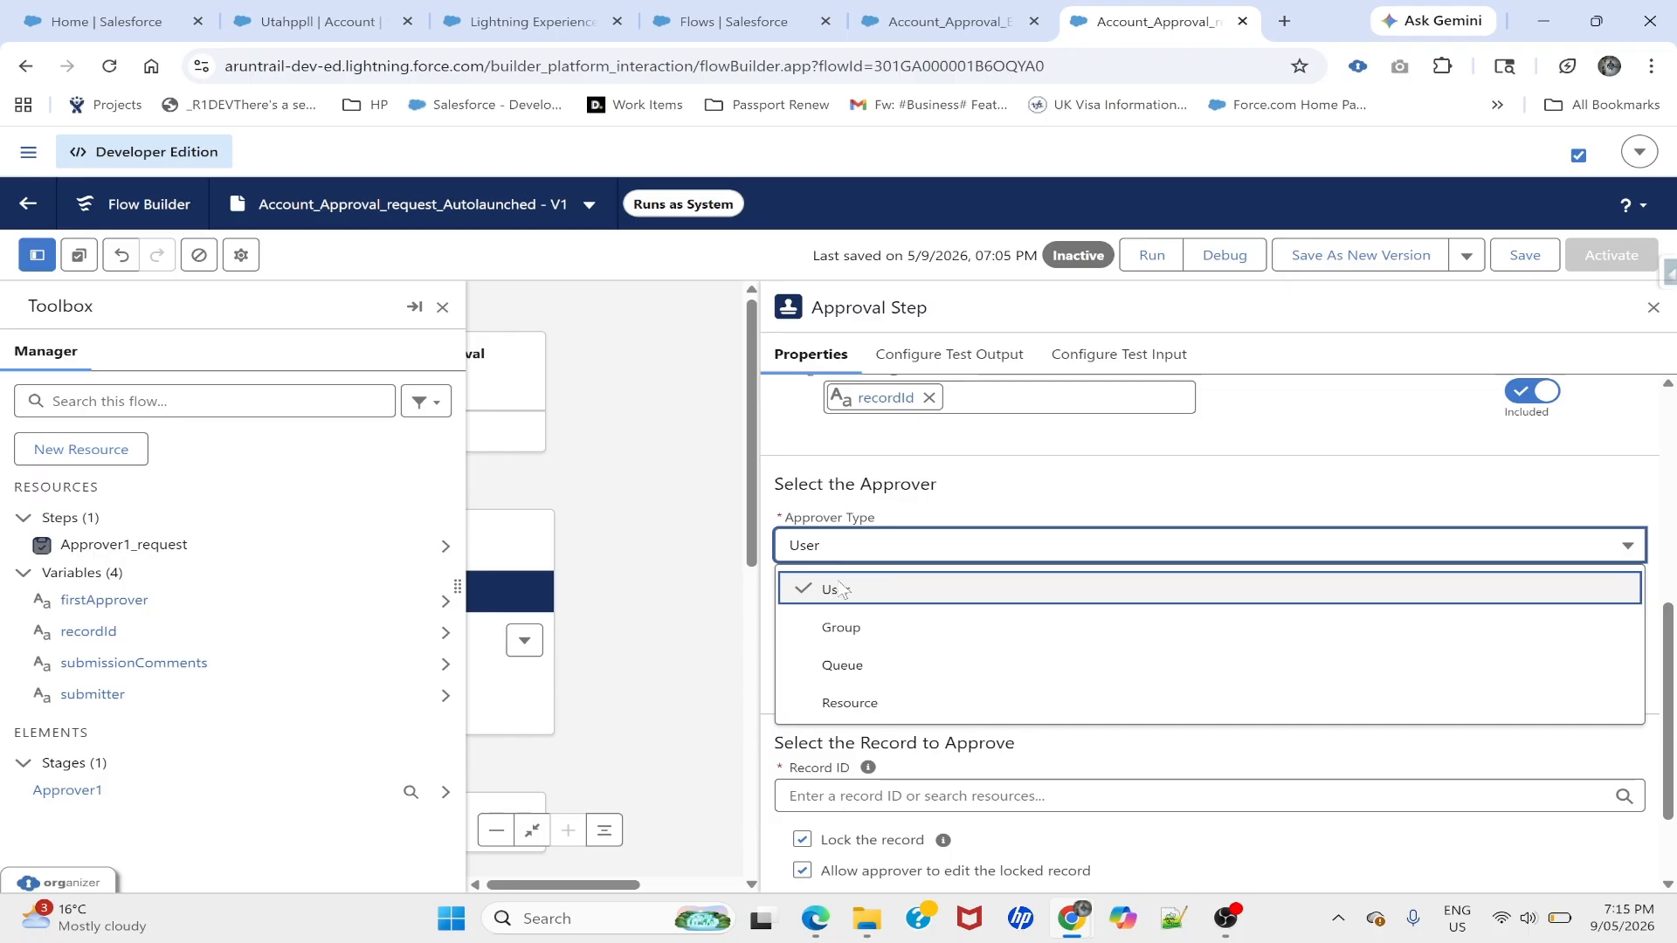
{"action": "left_click", "coordinate": [927, 517]}
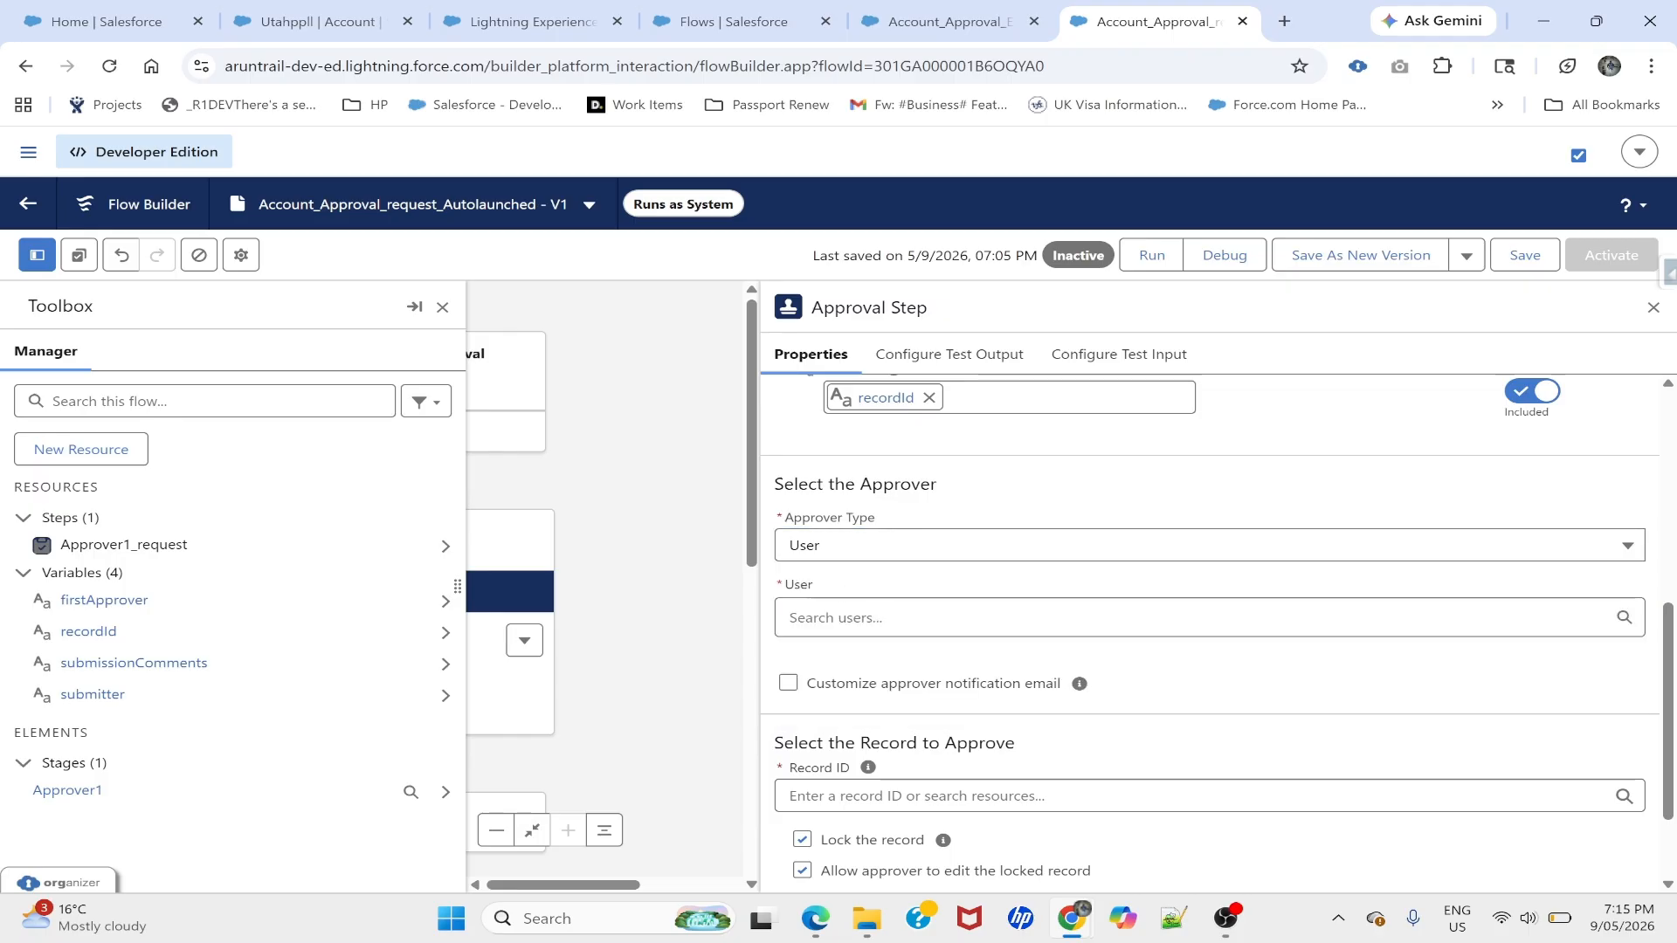
{"action": "left_click", "coordinate": [860, 622]}
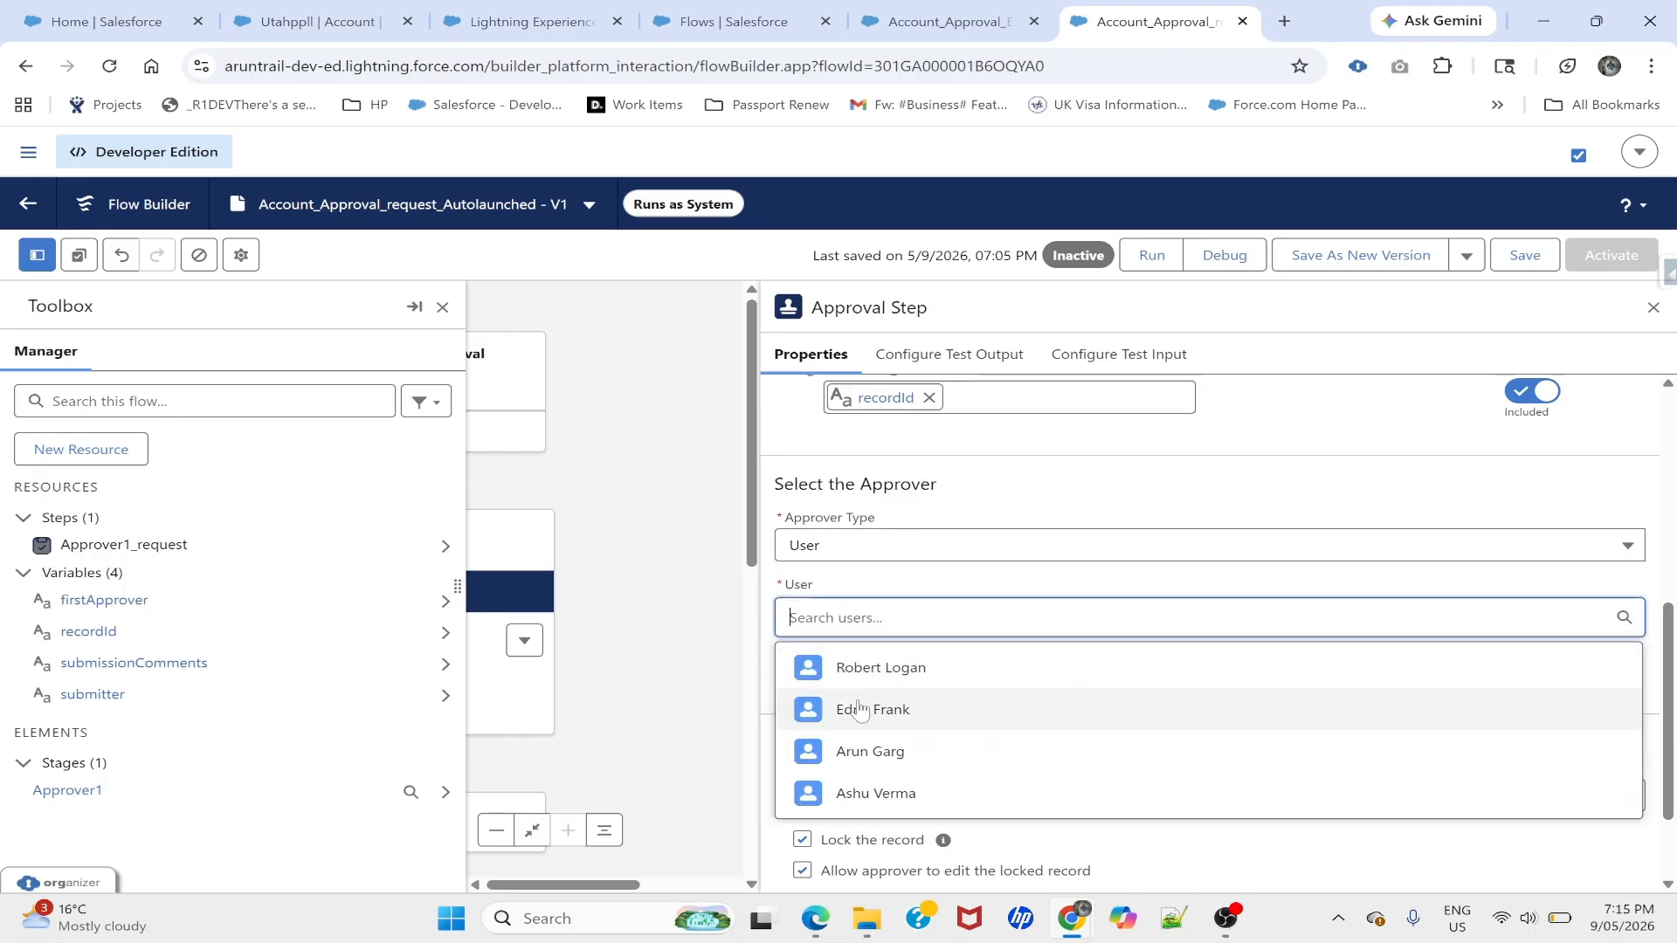
{"action": "left_click", "coordinate": [873, 594]}
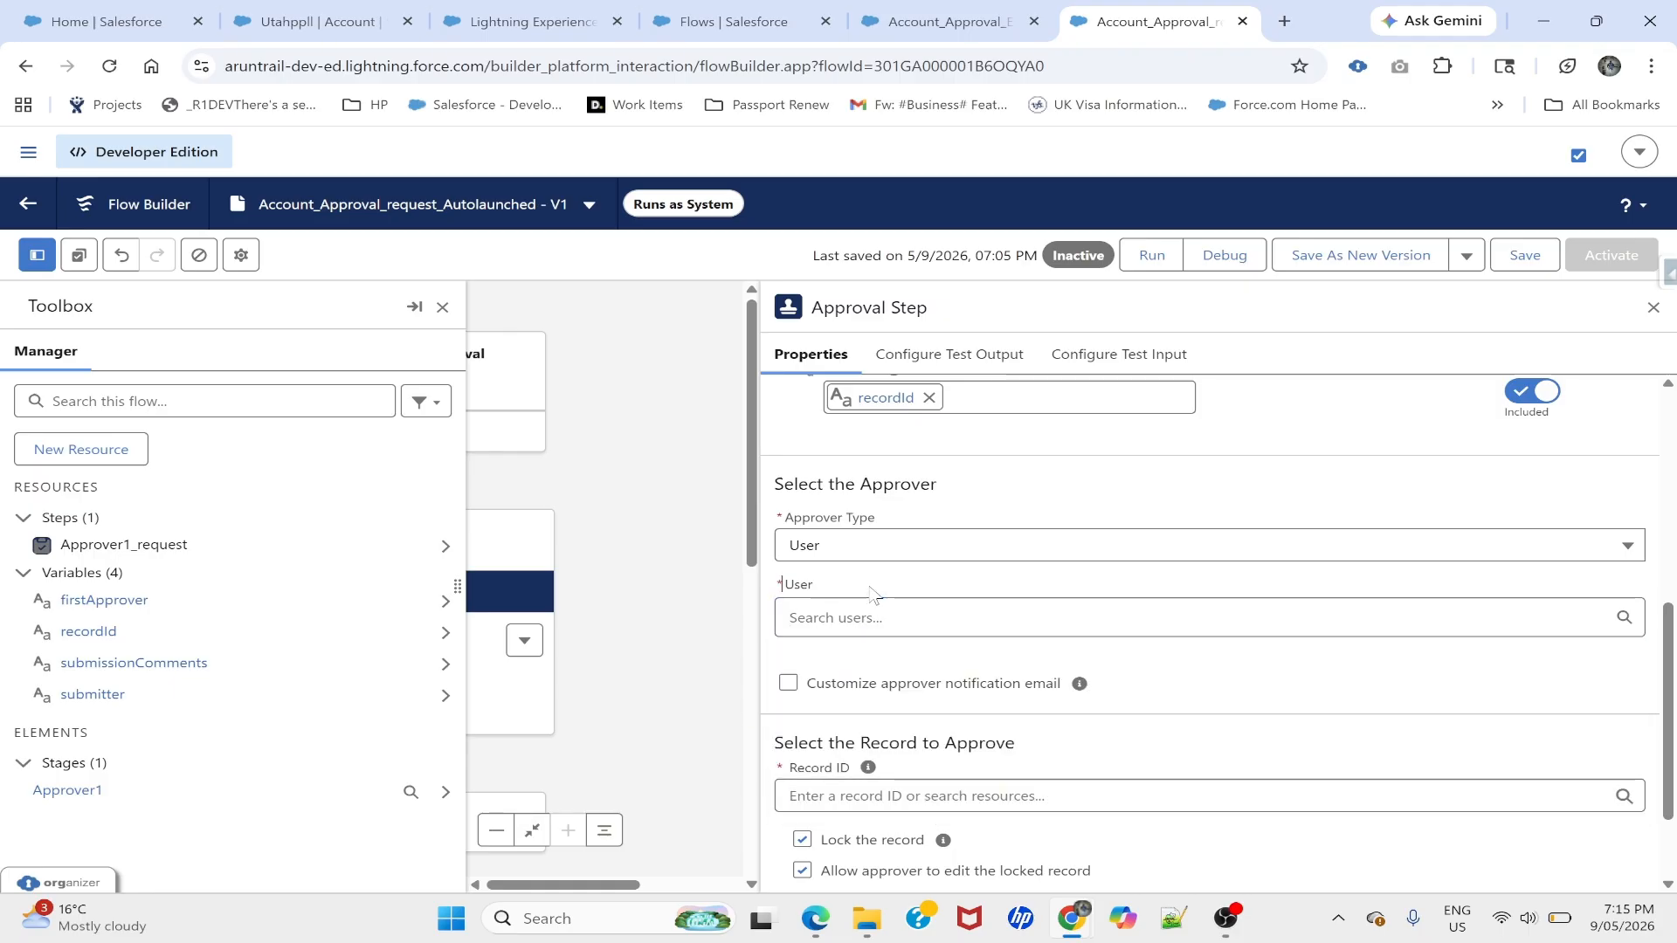
{"action": "left_click", "coordinate": [853, 545]}
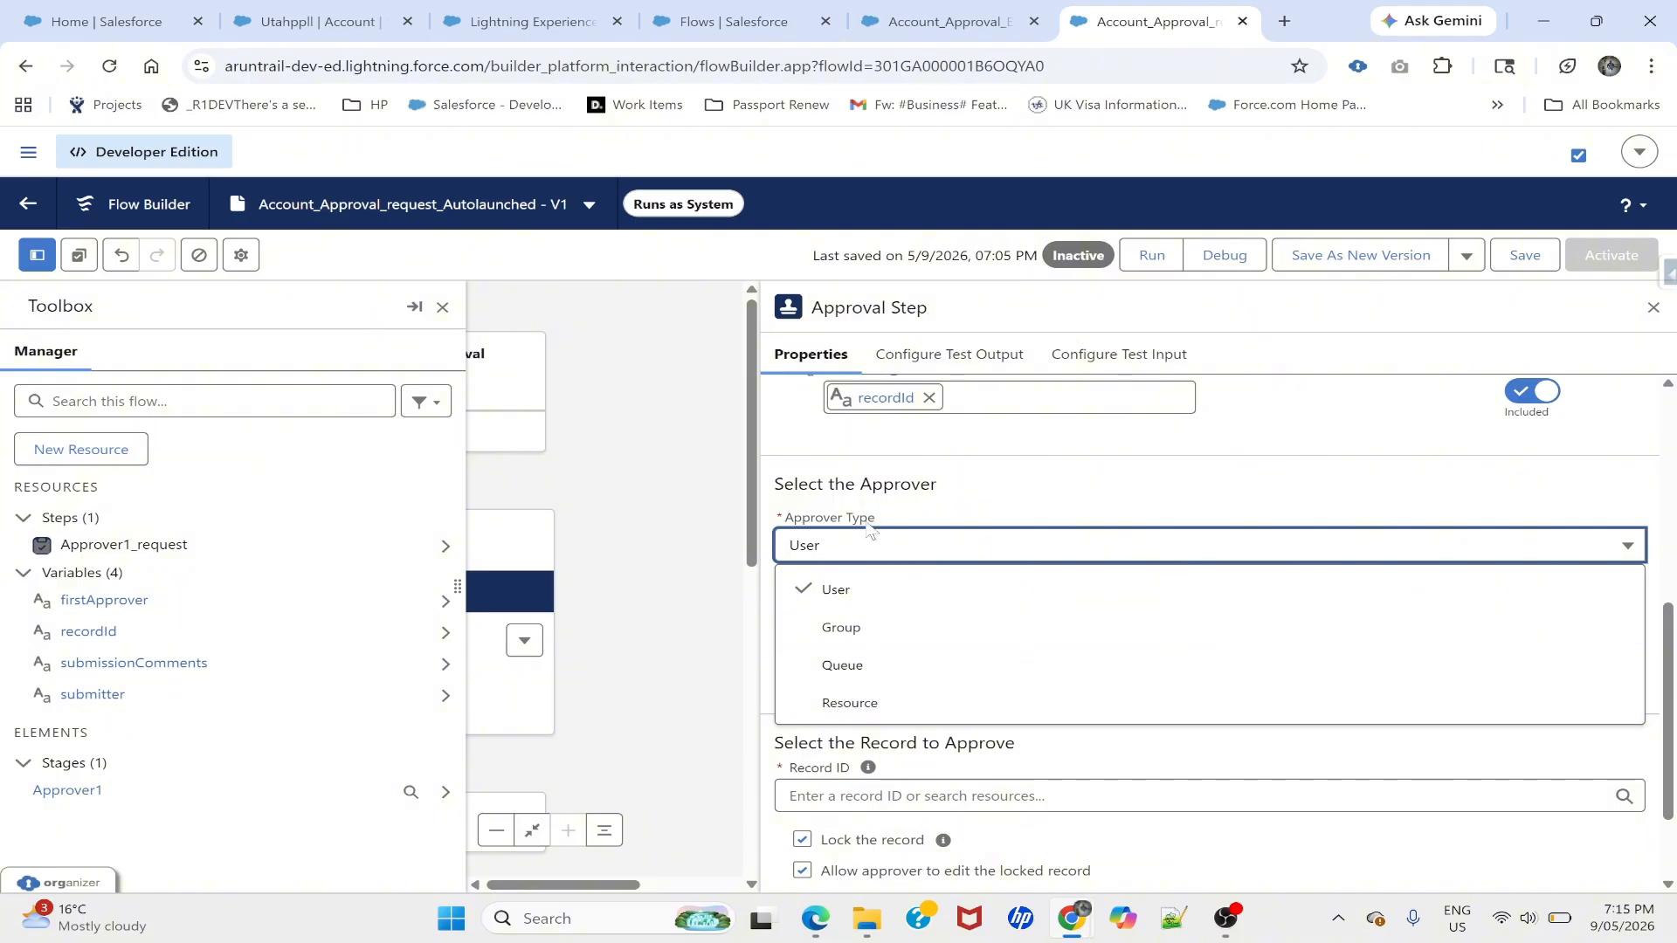
{"action": "left_click", "coordinate": [856, 705]}
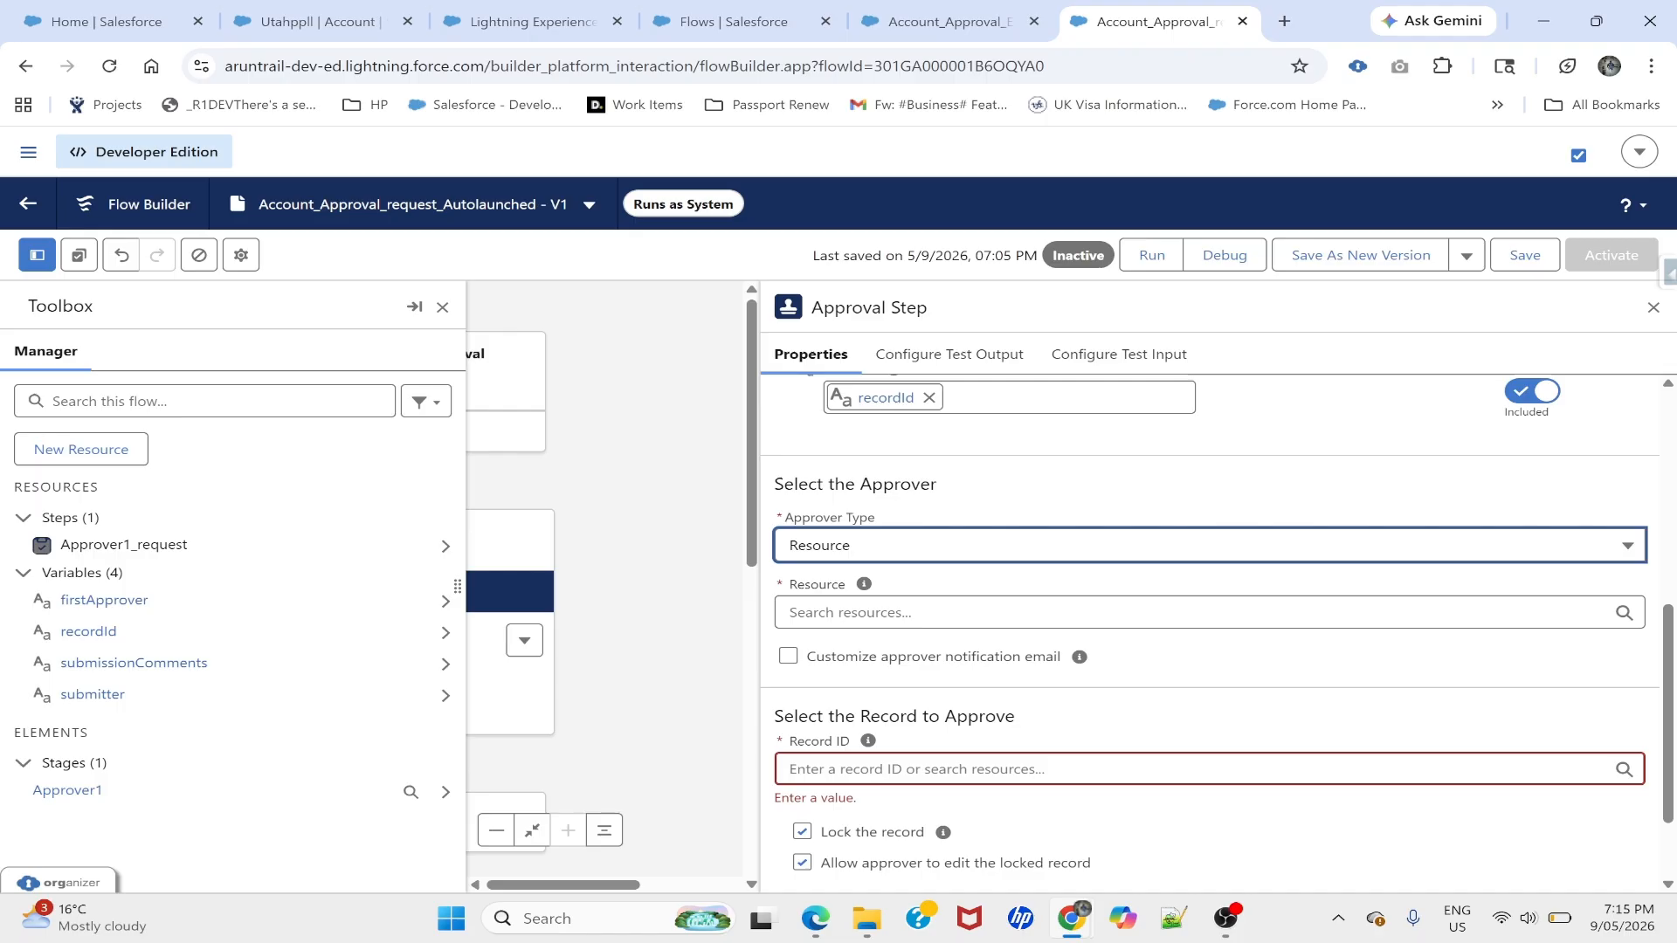
{"action": "left_click_drag", "start_coordinate": [773, 484], "coordinate": [943, 489]}
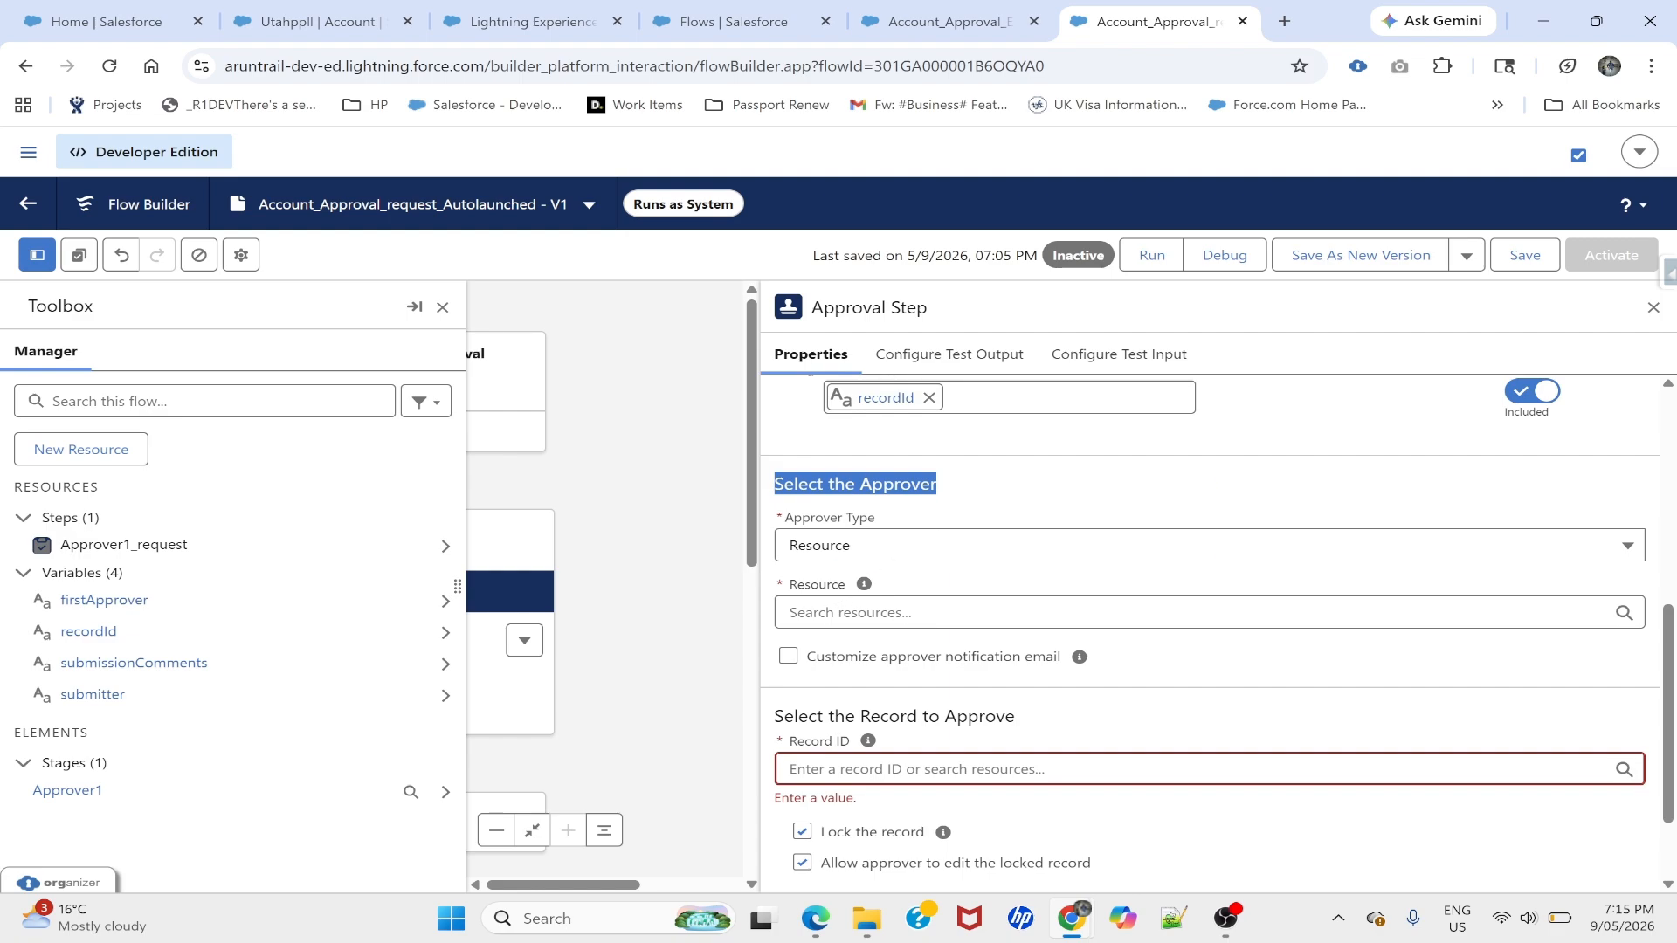
{"action": "double_click", "coordinate": [818, 585]}
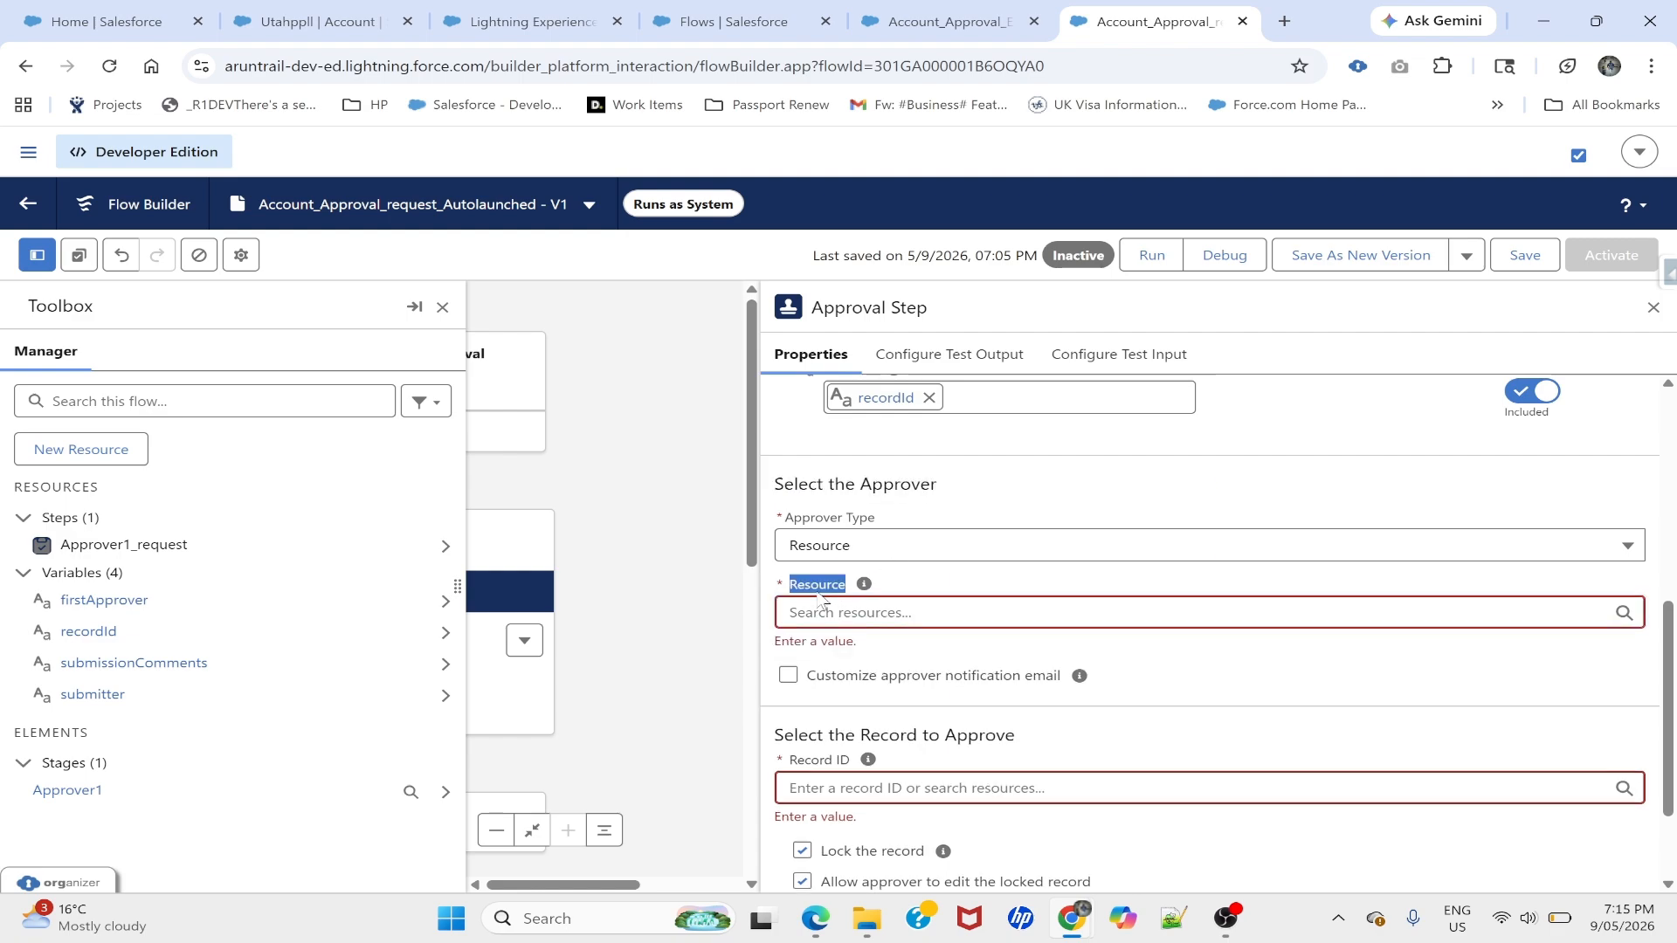
{"action": "left_click", "coordinate": [896, 580]}
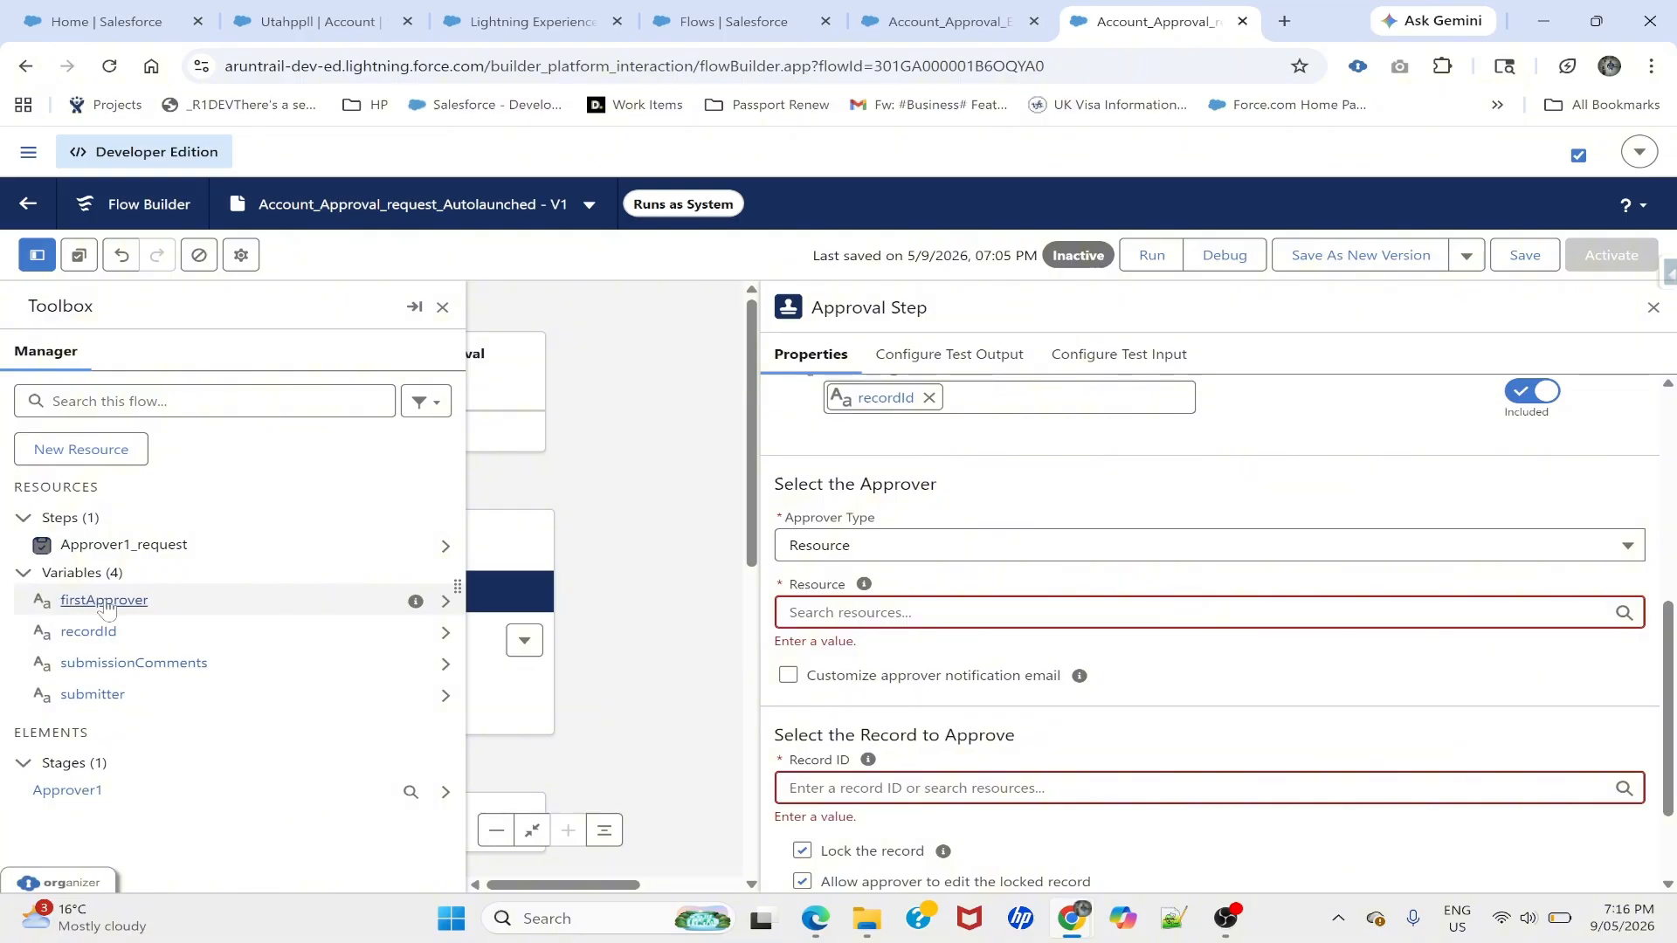
- Start a new Variable resource, then abandon it without saving
{"action": "left_click", "coordinate": [81, 458]}
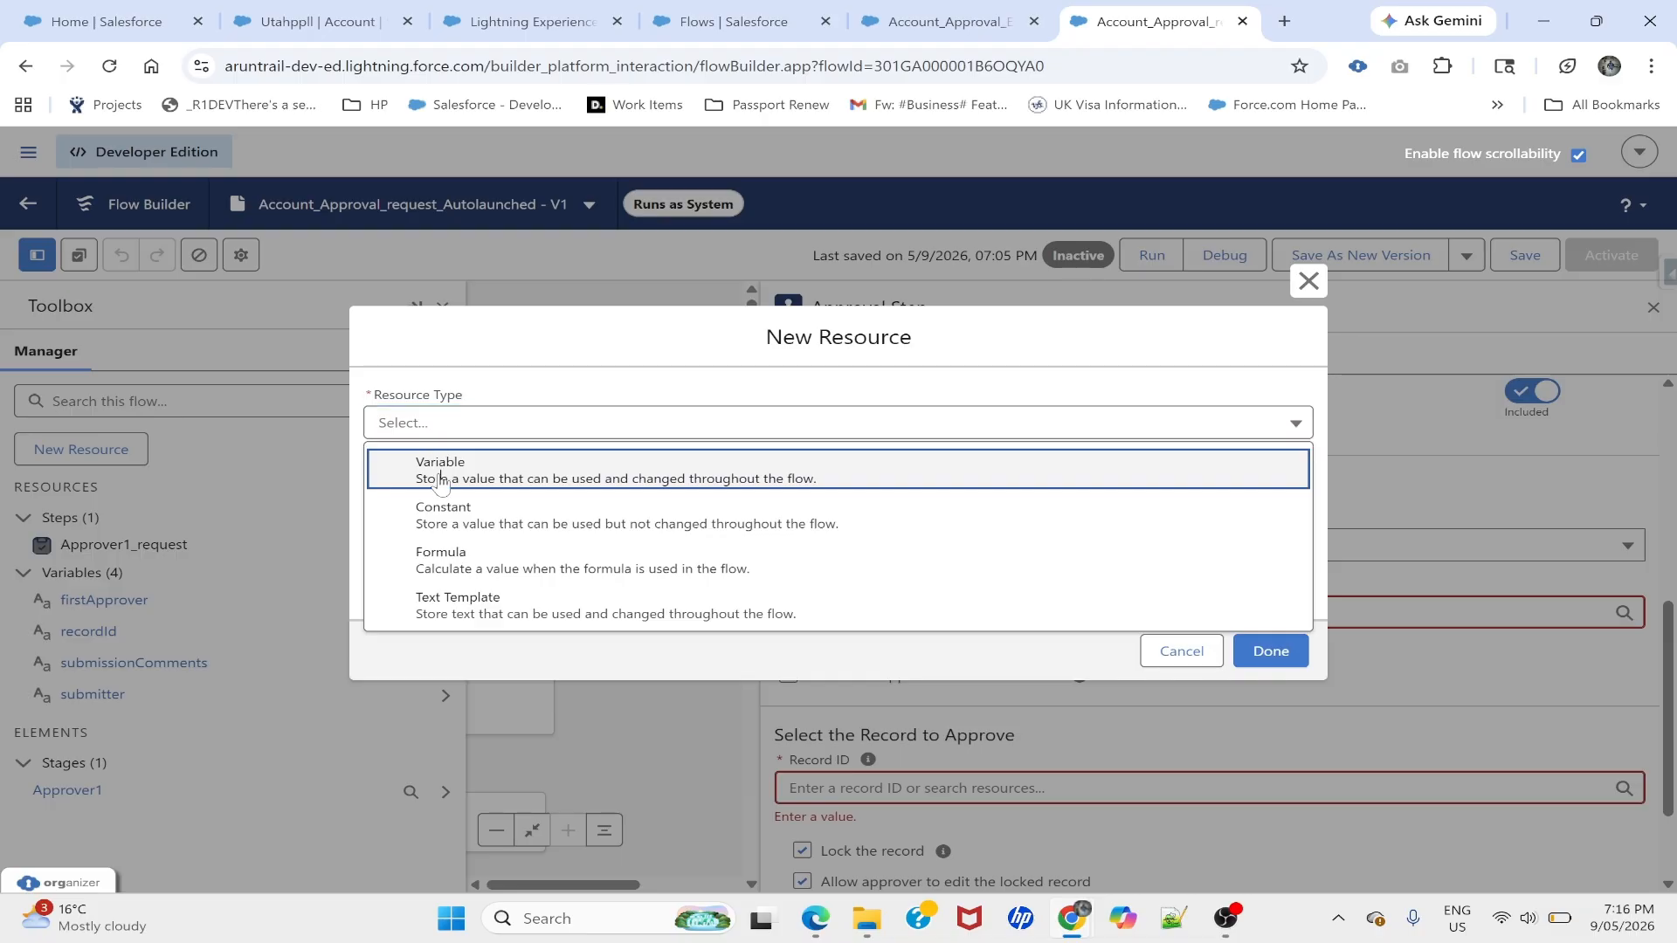
{"action": "left_click", "coordinate": [439, 476]}
{"action": "left_click", "coordinate": [440, 470]}
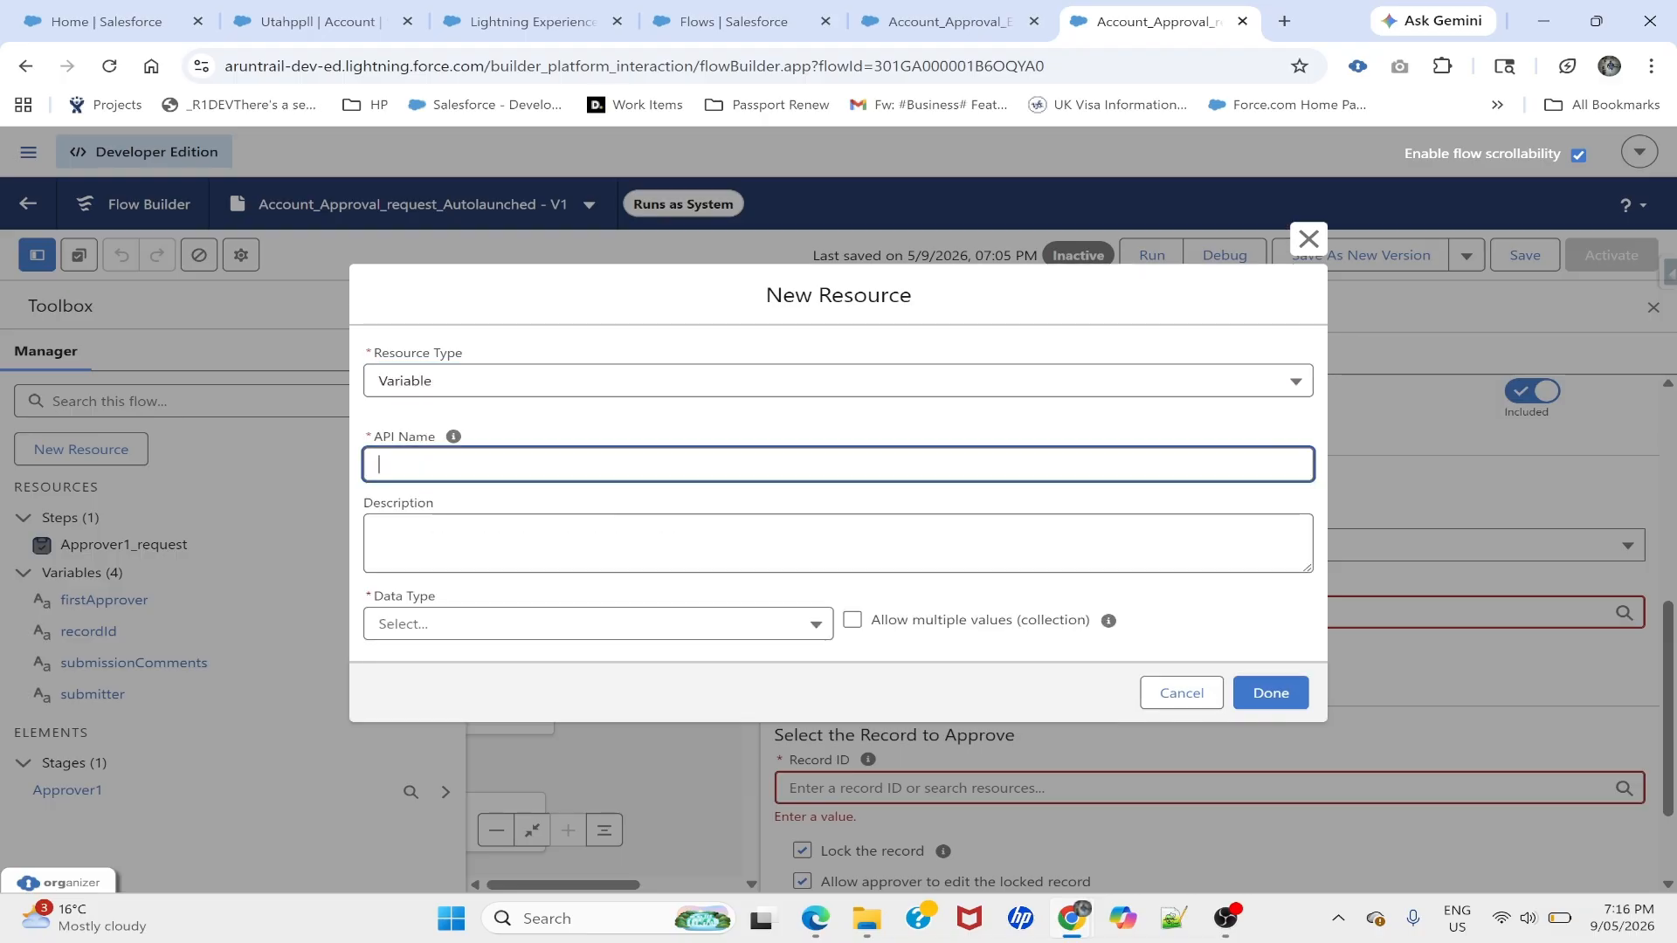
{"action": "type", "text": "Mamger"}
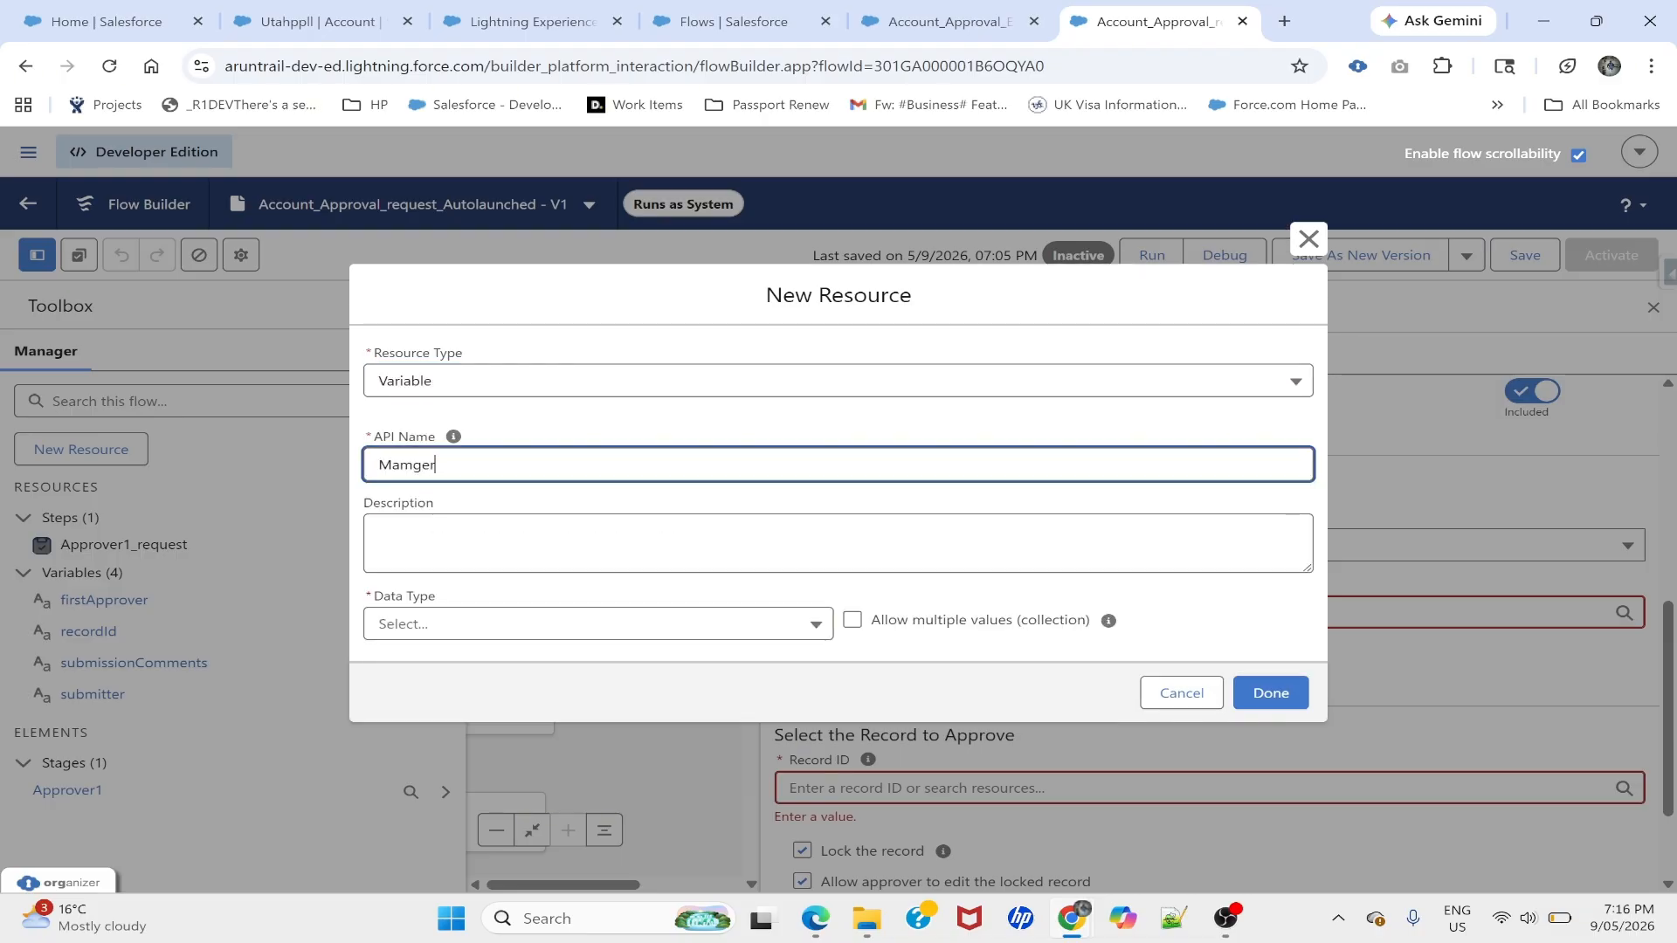
{"action": "key", "text": "ctrl+a"}
{"action": "left_click", "coordinate": [1308, 238]}
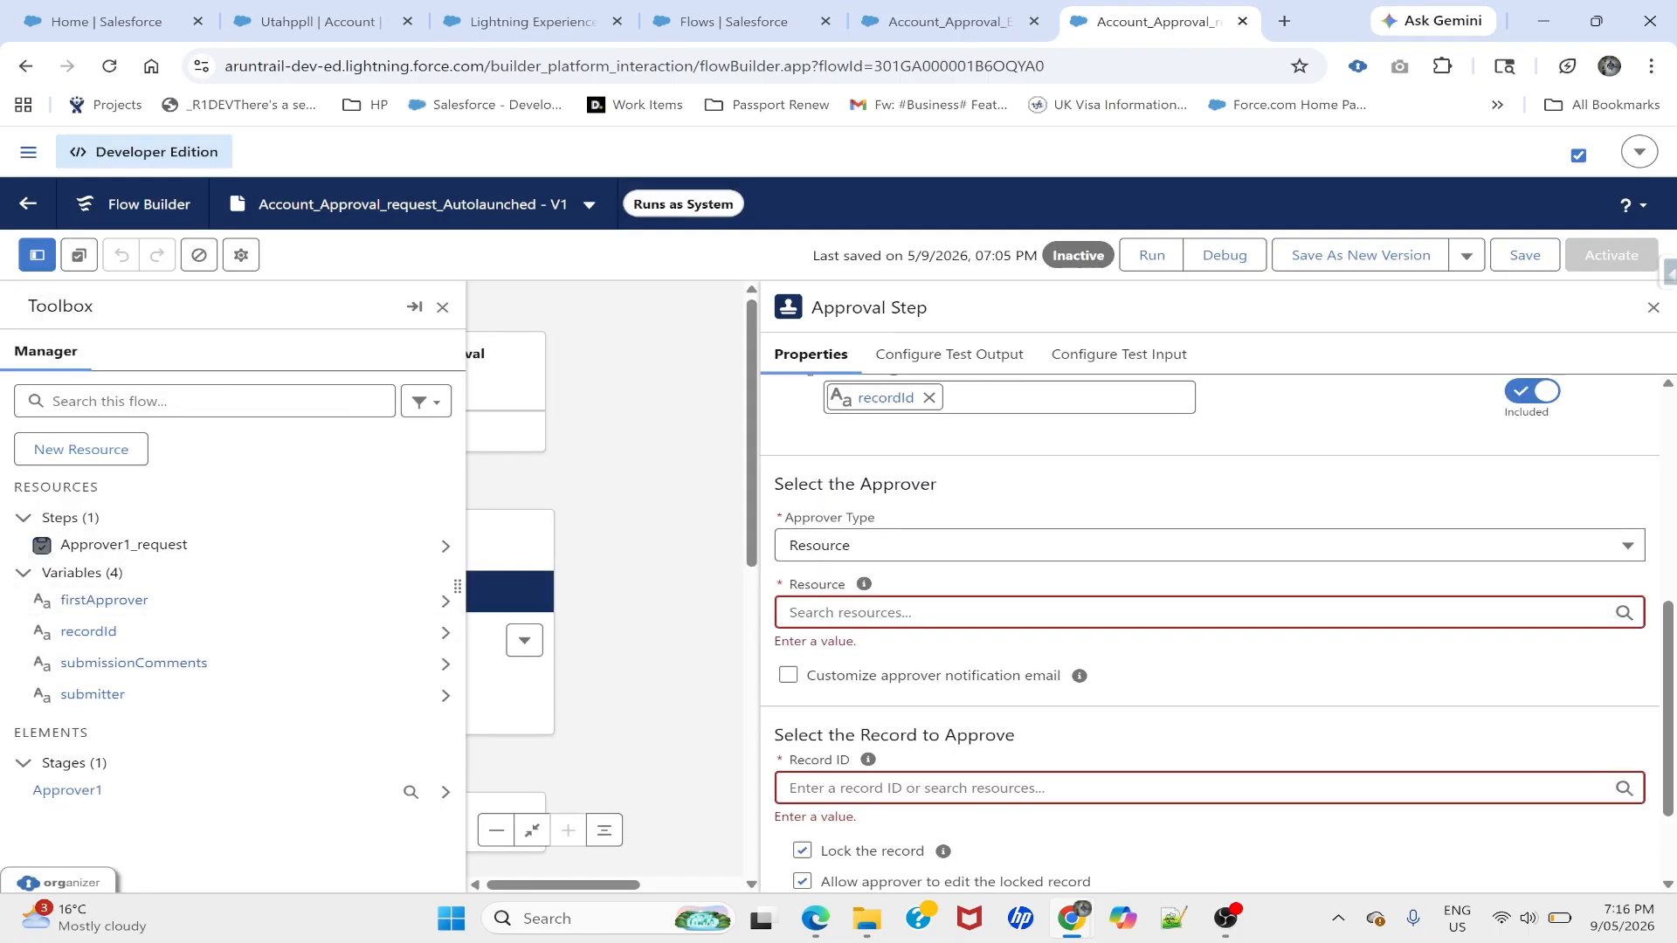
- Set the approver Resource to the firstApprover variable
{"action": "left_click", "coordinate": [1208, 613]}
{"action": "type", "text": "first"}
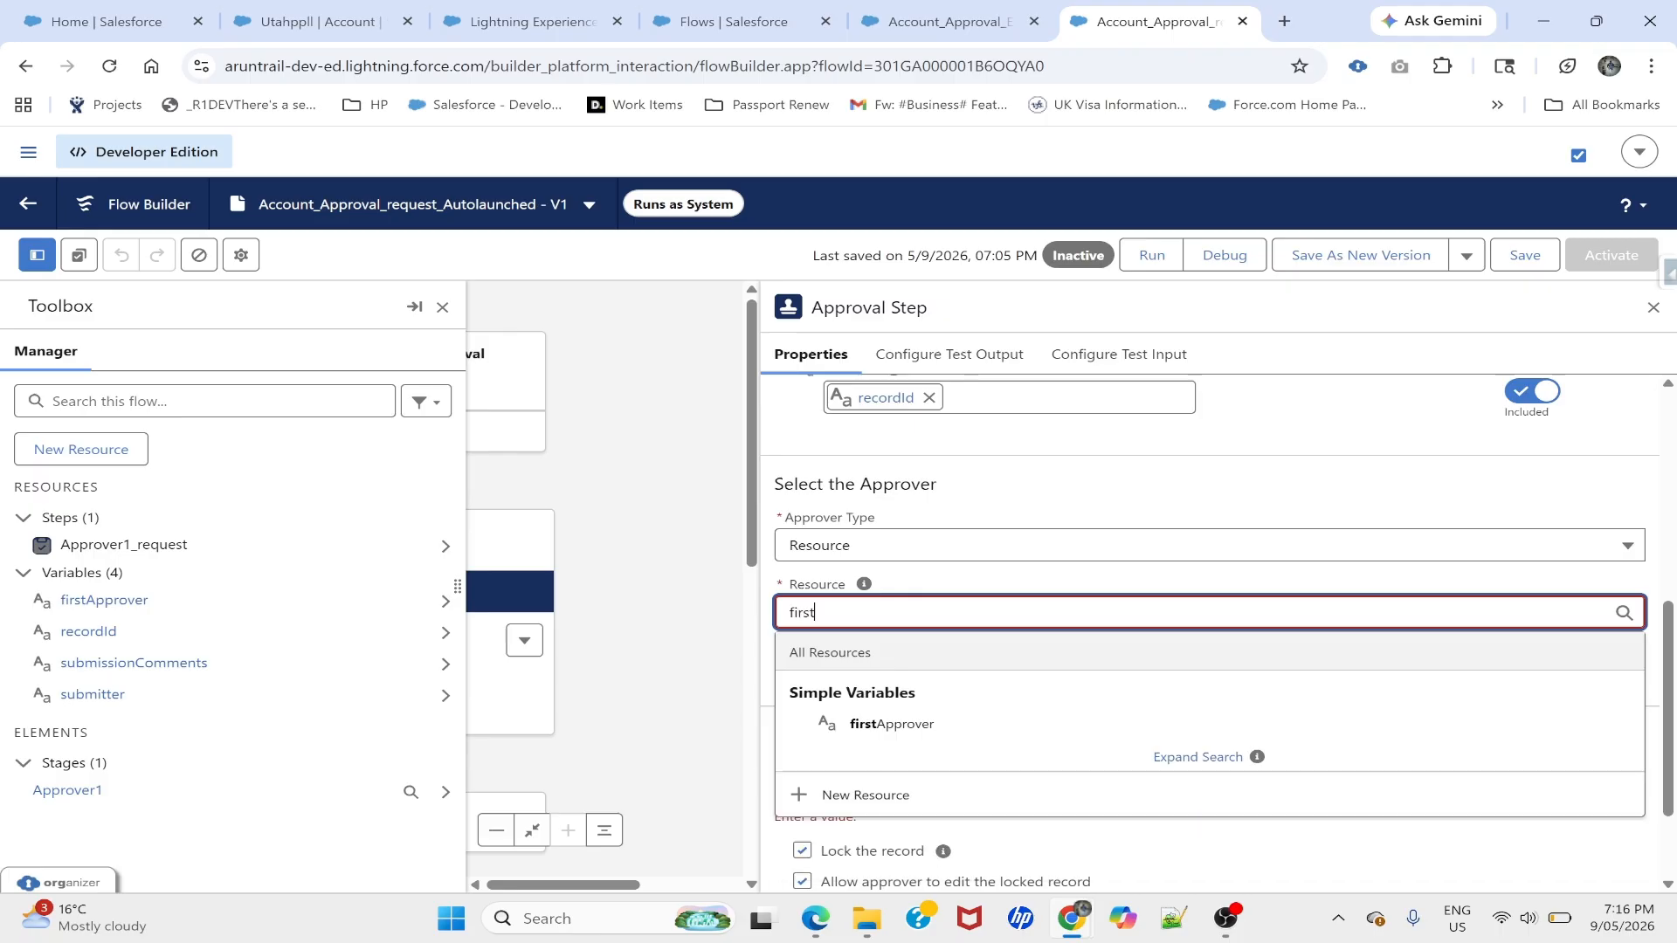
{"action": "left_click", "coordinate": [887, 730]}
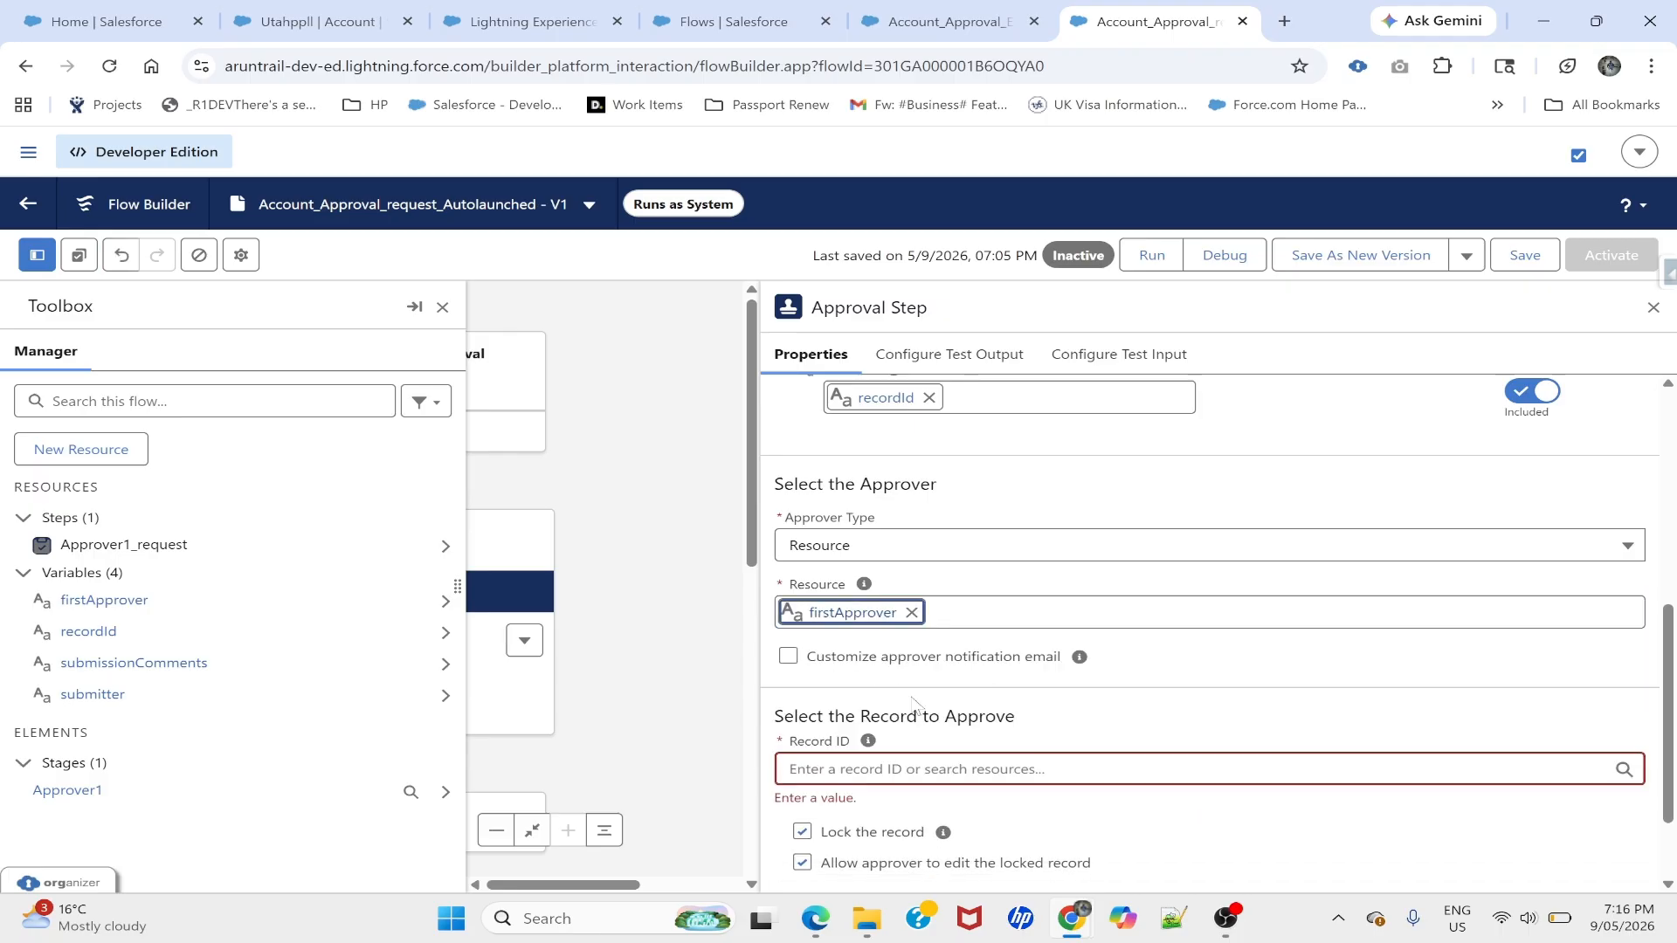
- Toggle the custom approver notification email on and off, leaving it off
{"action": "left_click", "coordinate": [789, 657]}
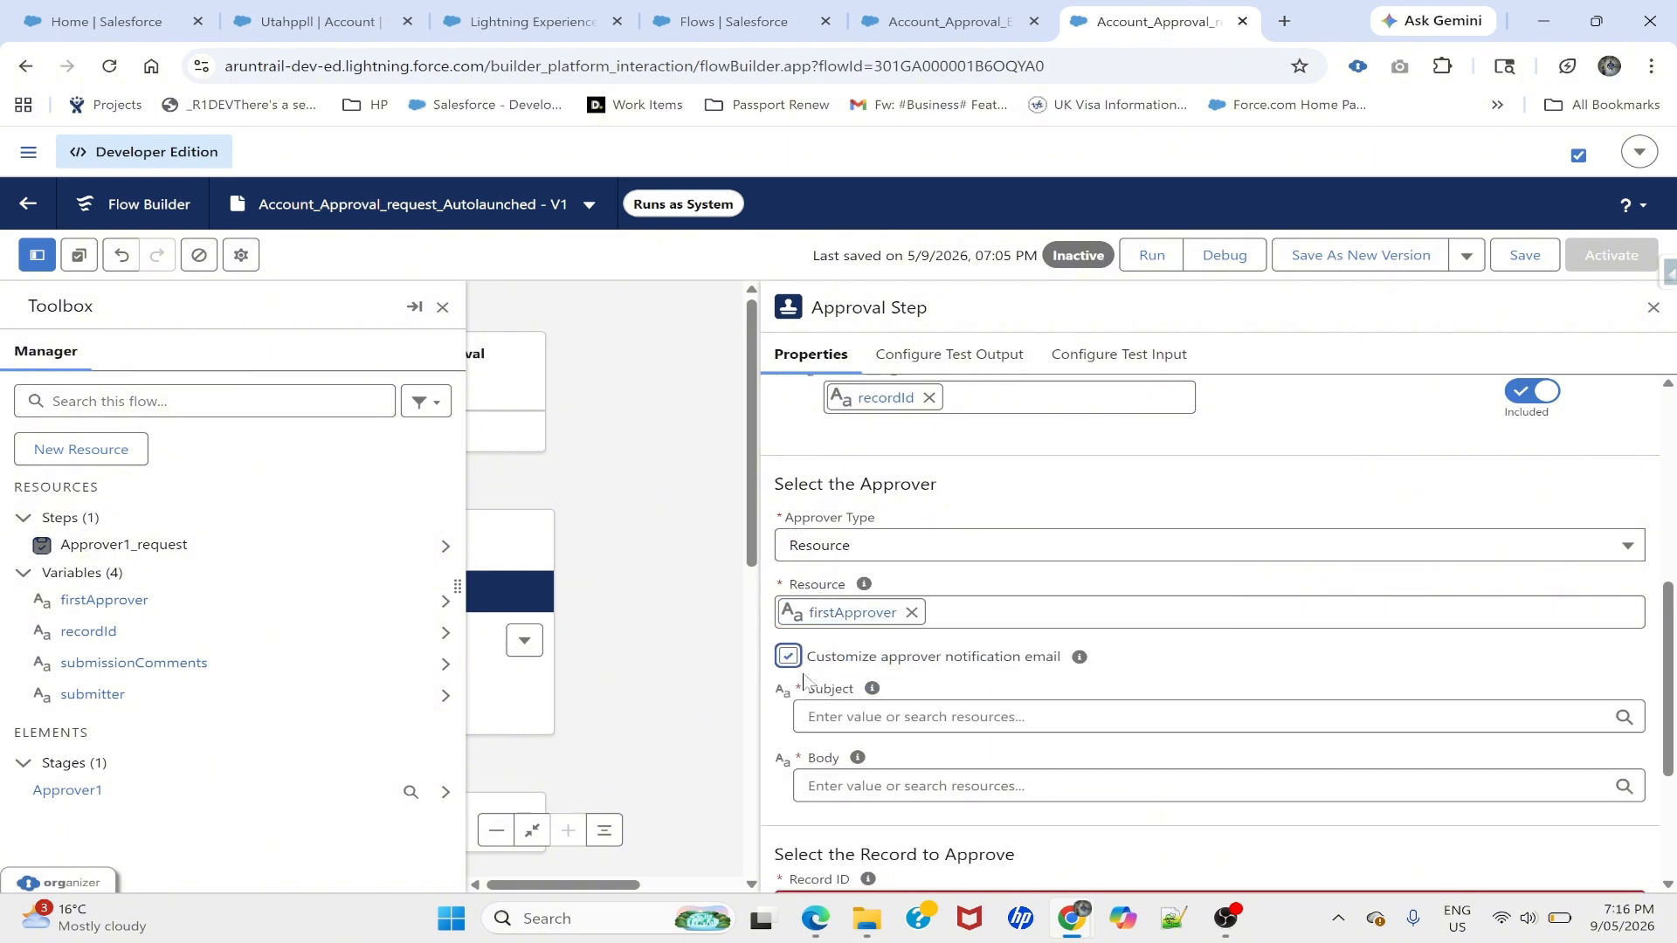
{"action": "left_click", "coordinate": [788, 657]}
{"action": "left_click", "coordinate": [788, 658]}
{"action": "left_click", "coordinate": [787, 655]}
- Set the approval step's Record ID to the recordId variable and save the flow
{"action": "scroll", "coordinate": [862, 746], "scroll_direction": "down", "scroll_amount": 2}
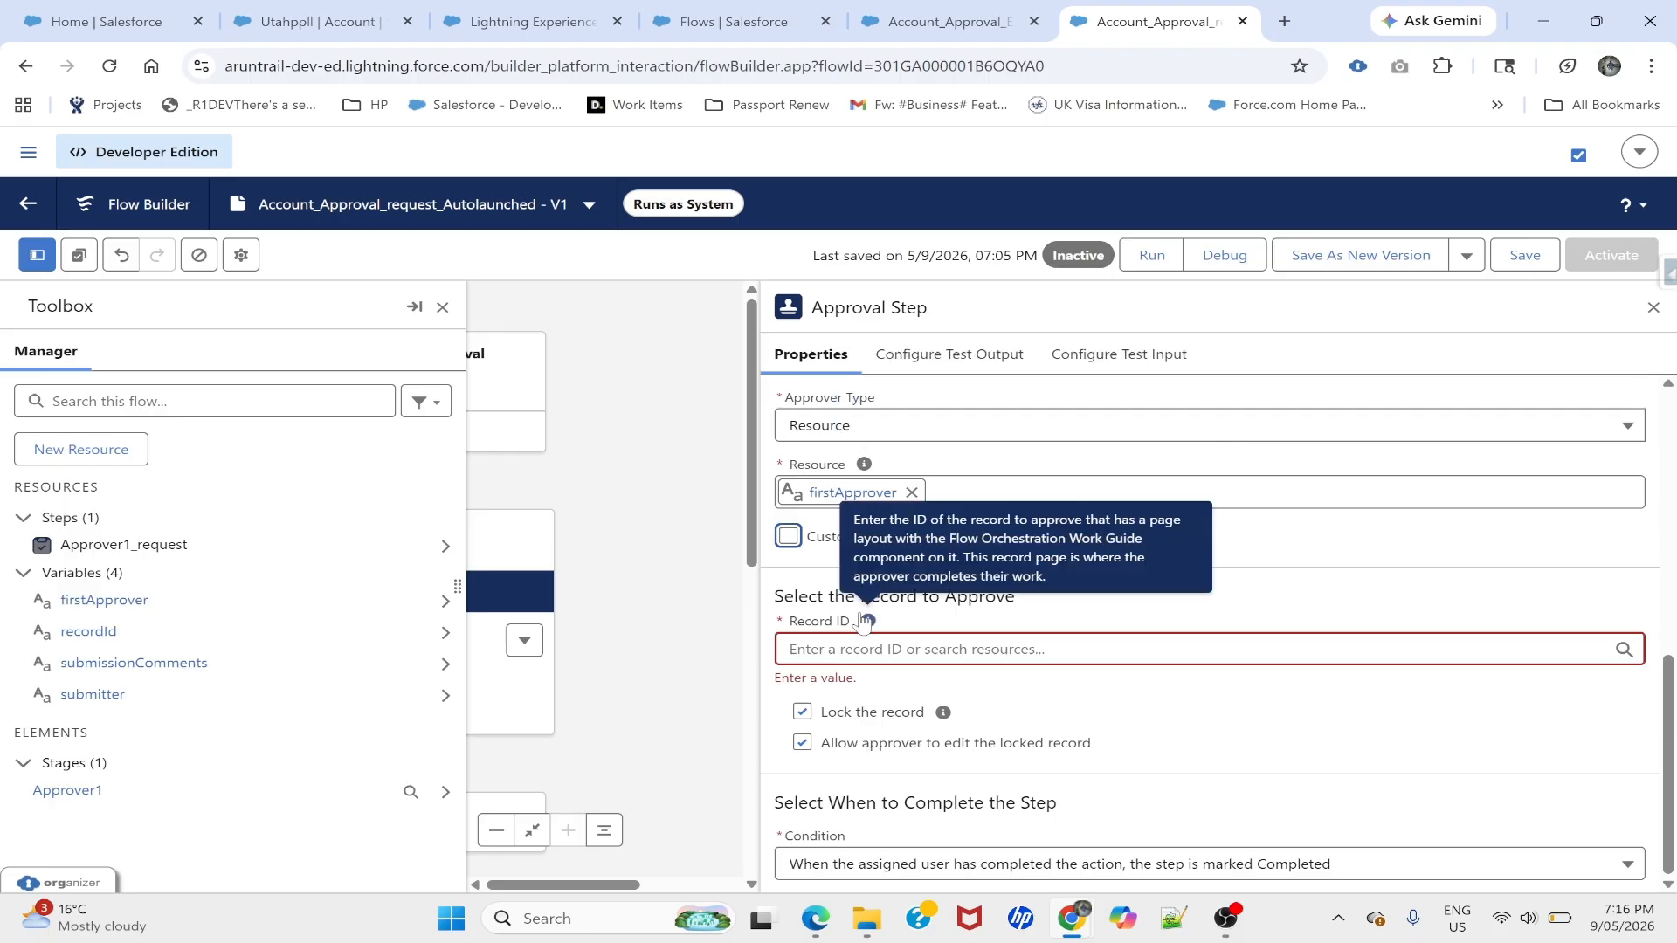
{"action": "left_click", "coordinate": [892, 646]}
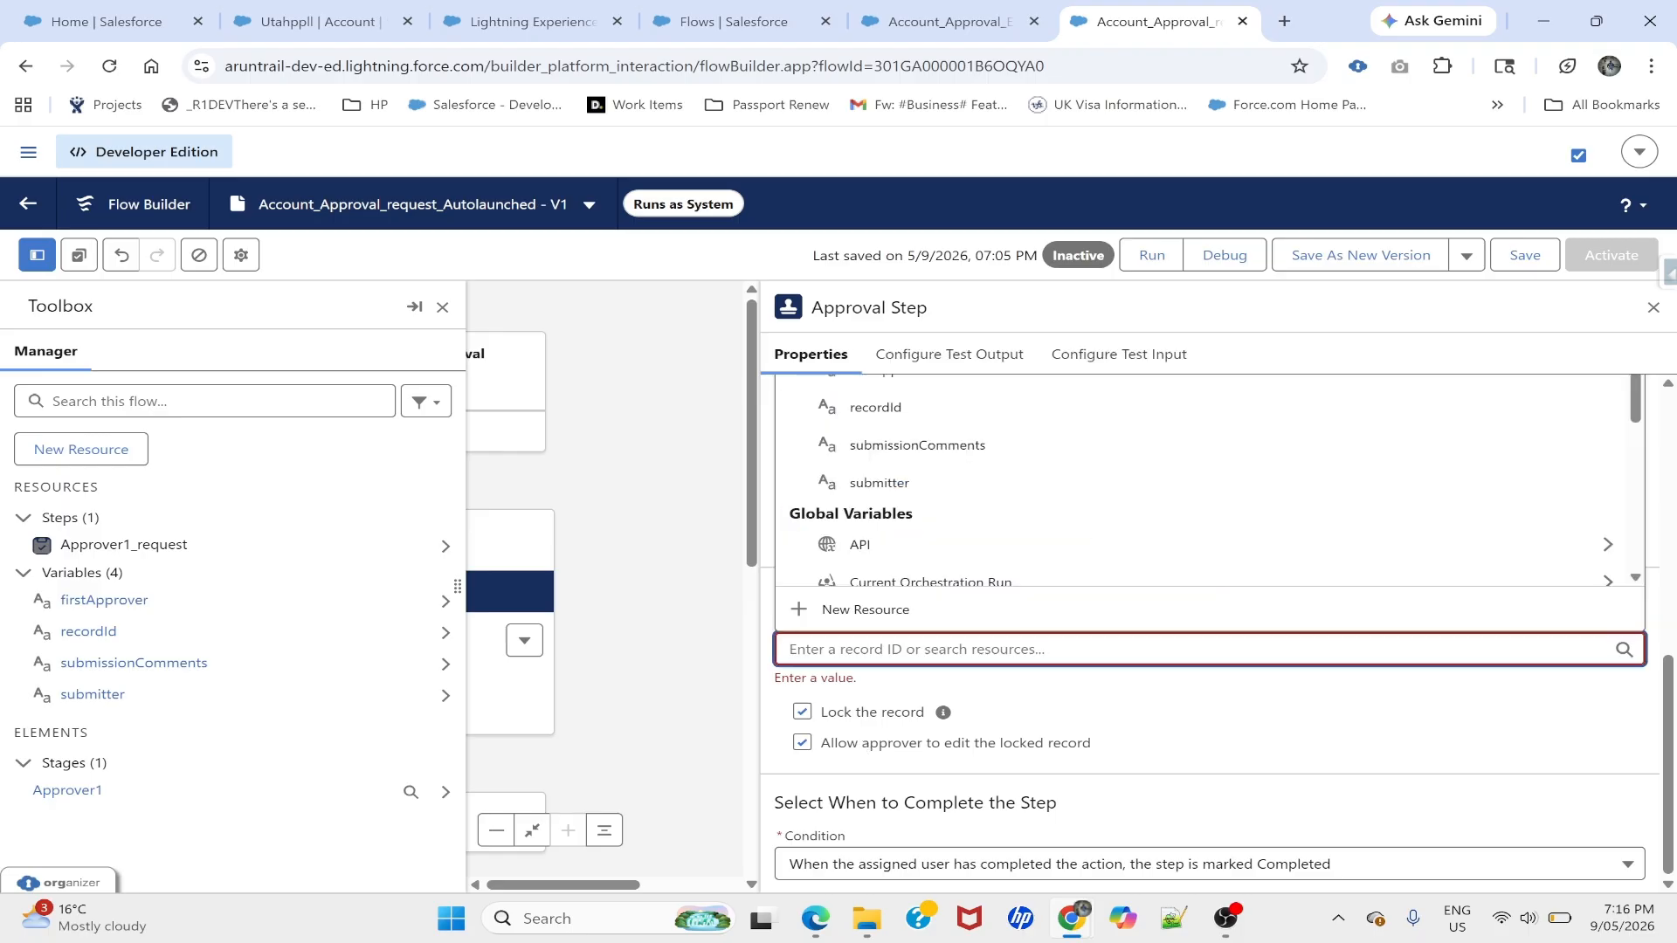
{"action": "type", "text": "reco"}
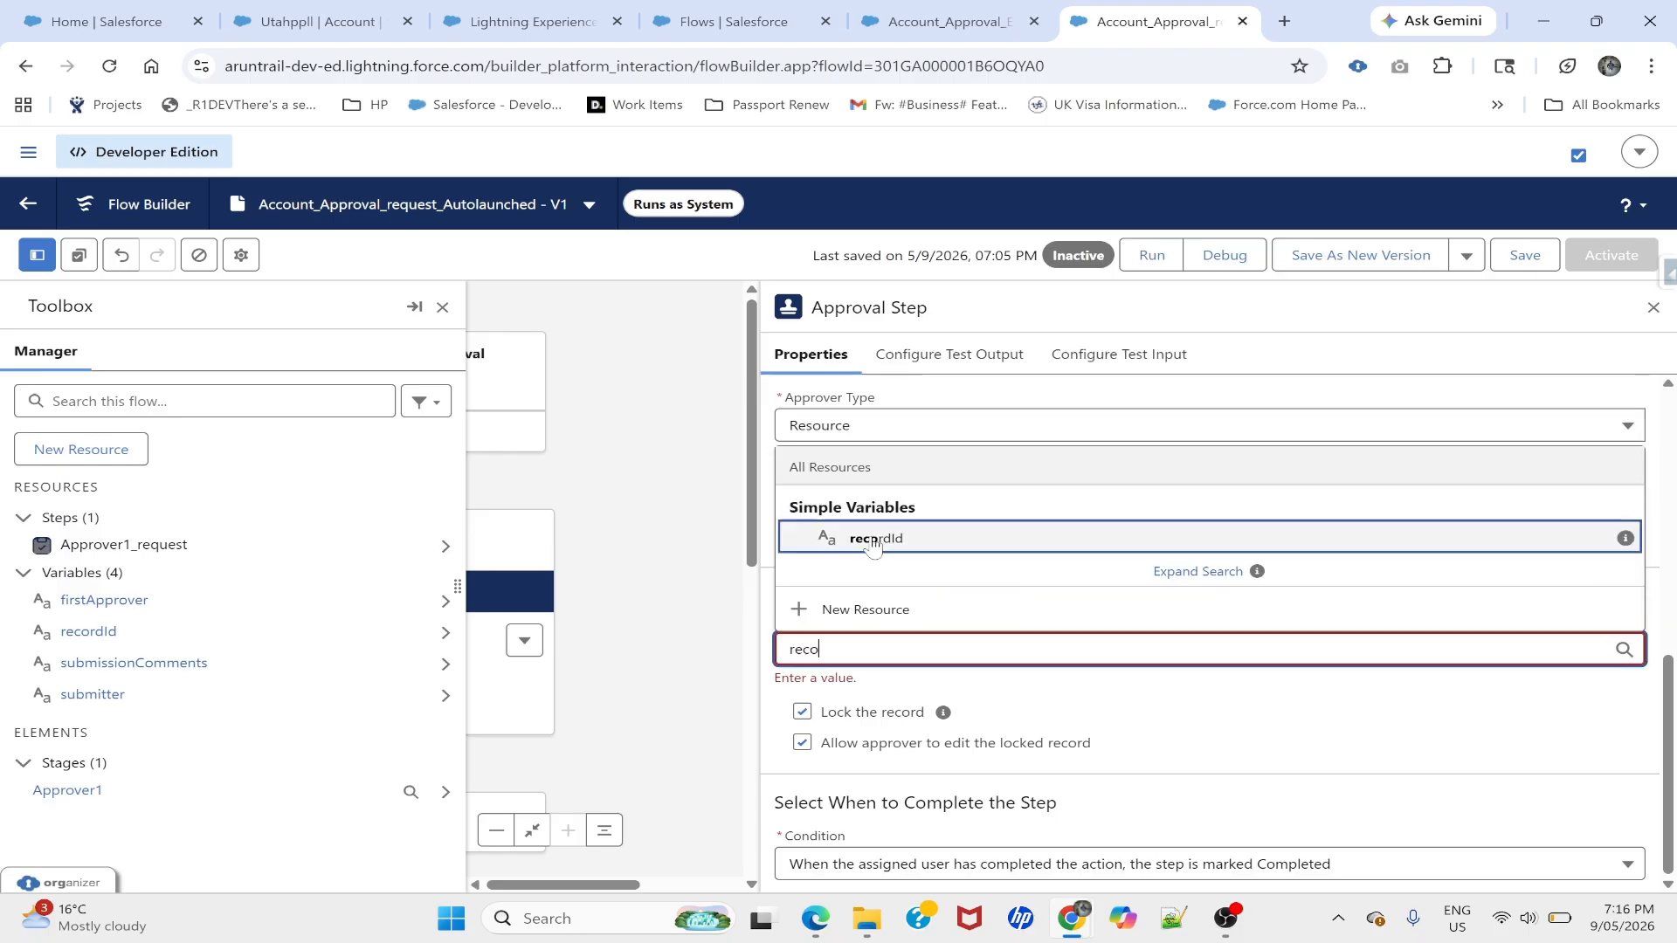
{"action": "left_click", "coordinate": [872, 539]}
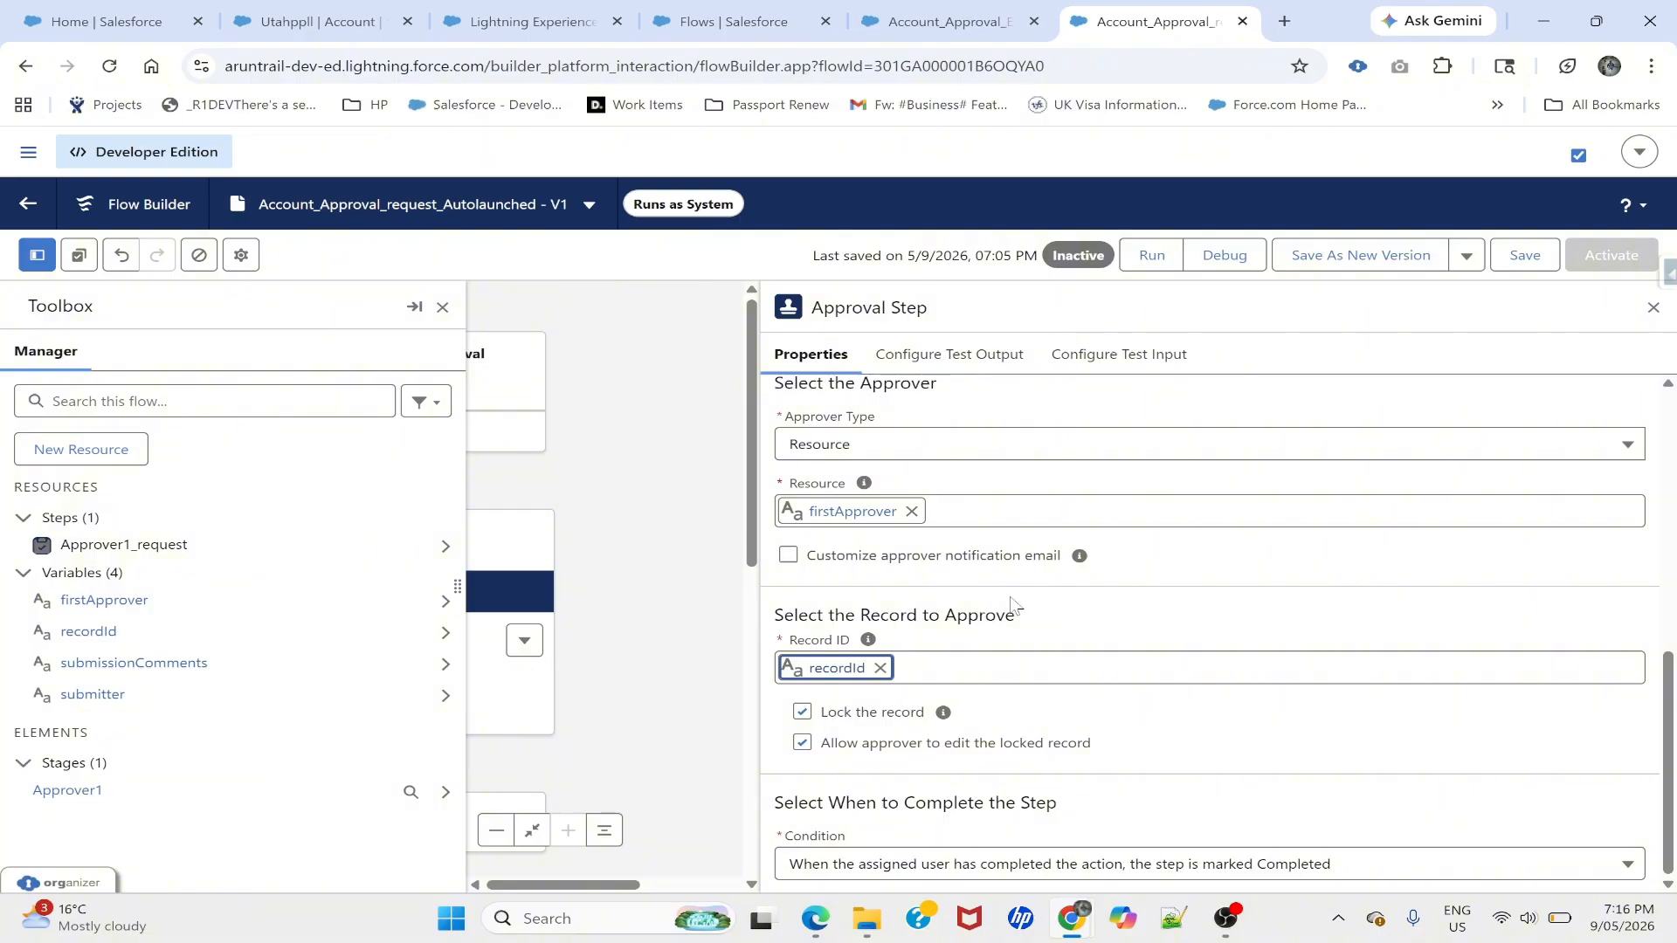
{"action": "scroll", "coordinate": [1127, 621], "scroll_direction": "up", "scroll_amount": 5}
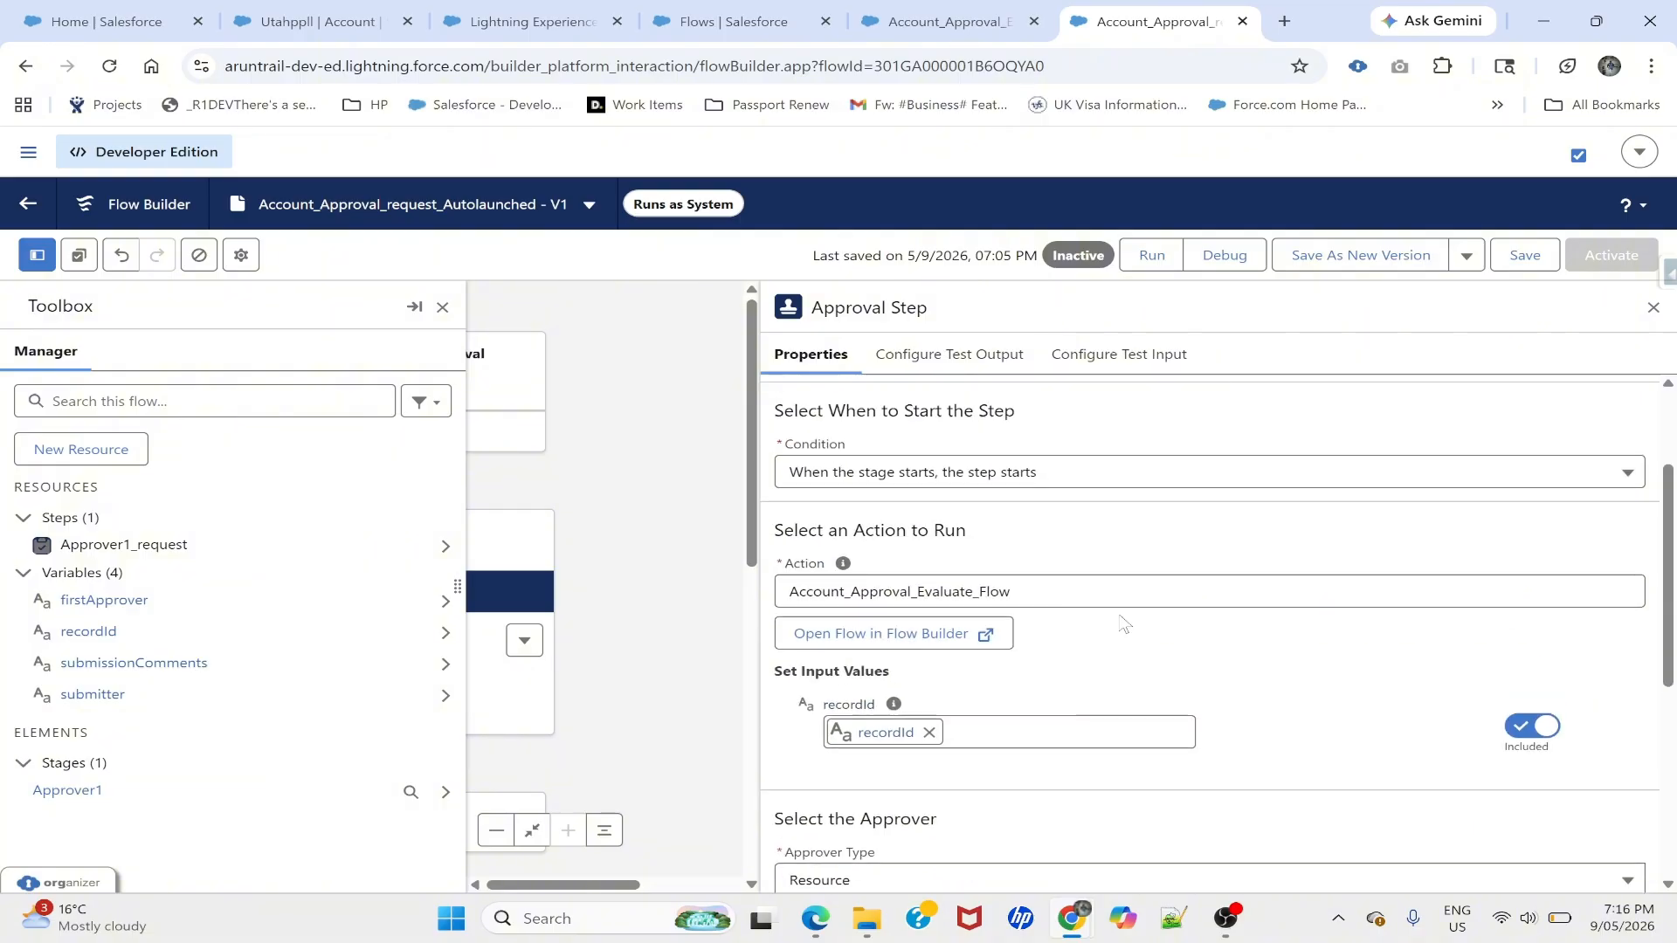
{"action": "scroll", "coordinate": [1076, 650], "scroll_direction": "down", "scroll_amount": 5}
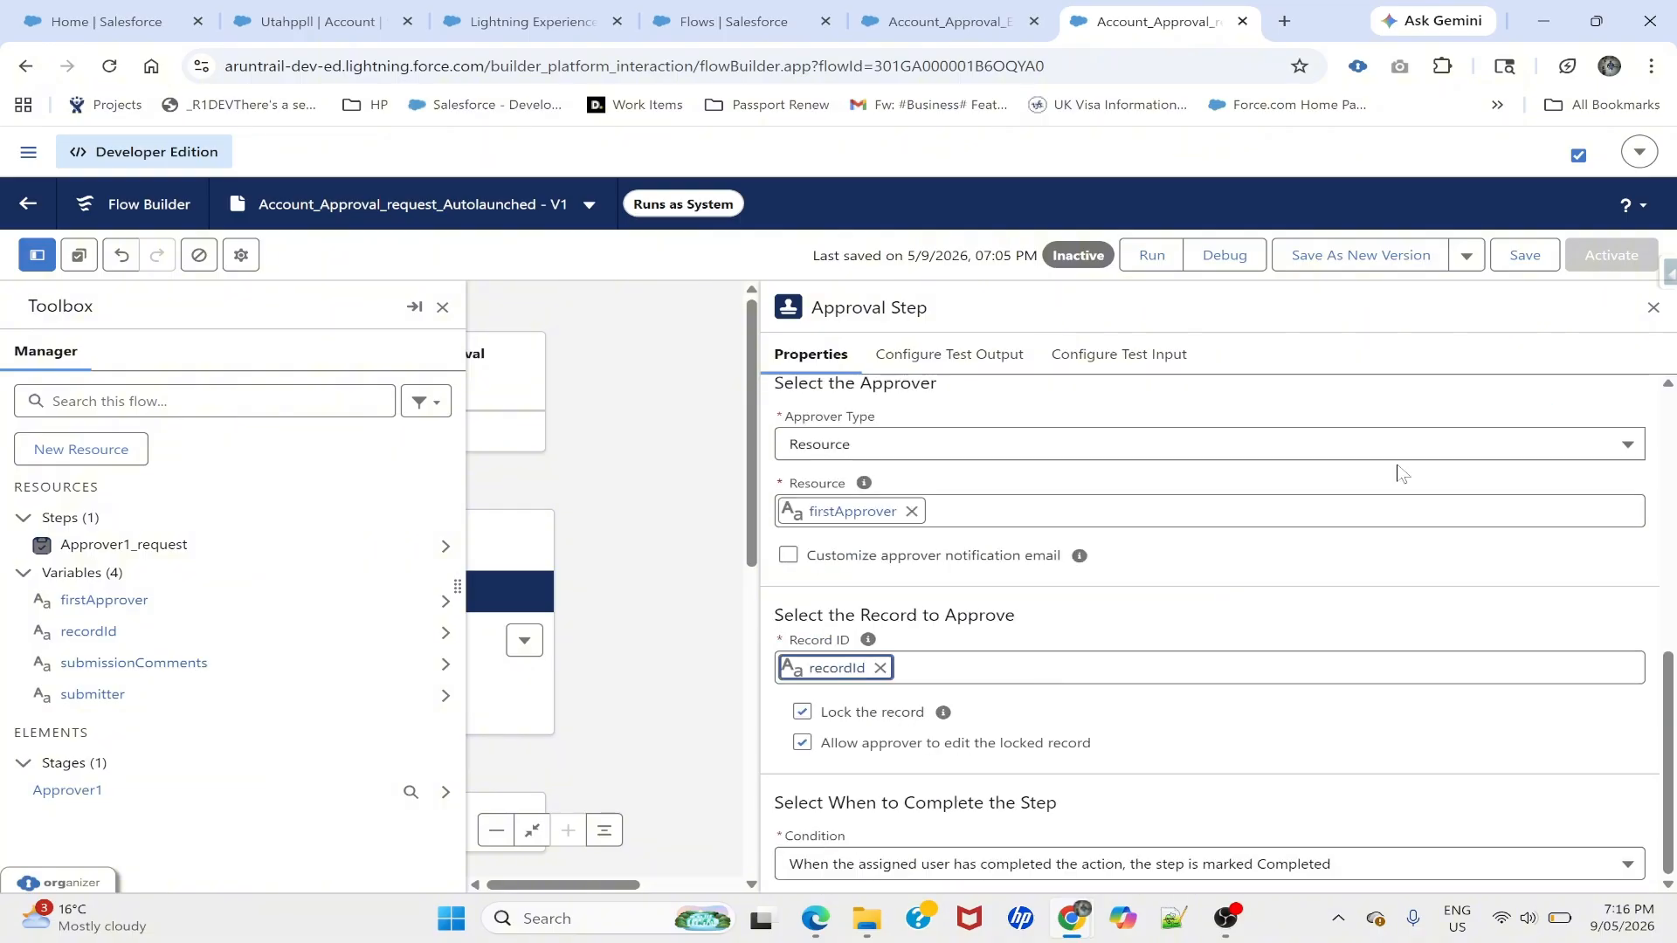
{"action": "left_click", "coordinate": [1531, 258]}
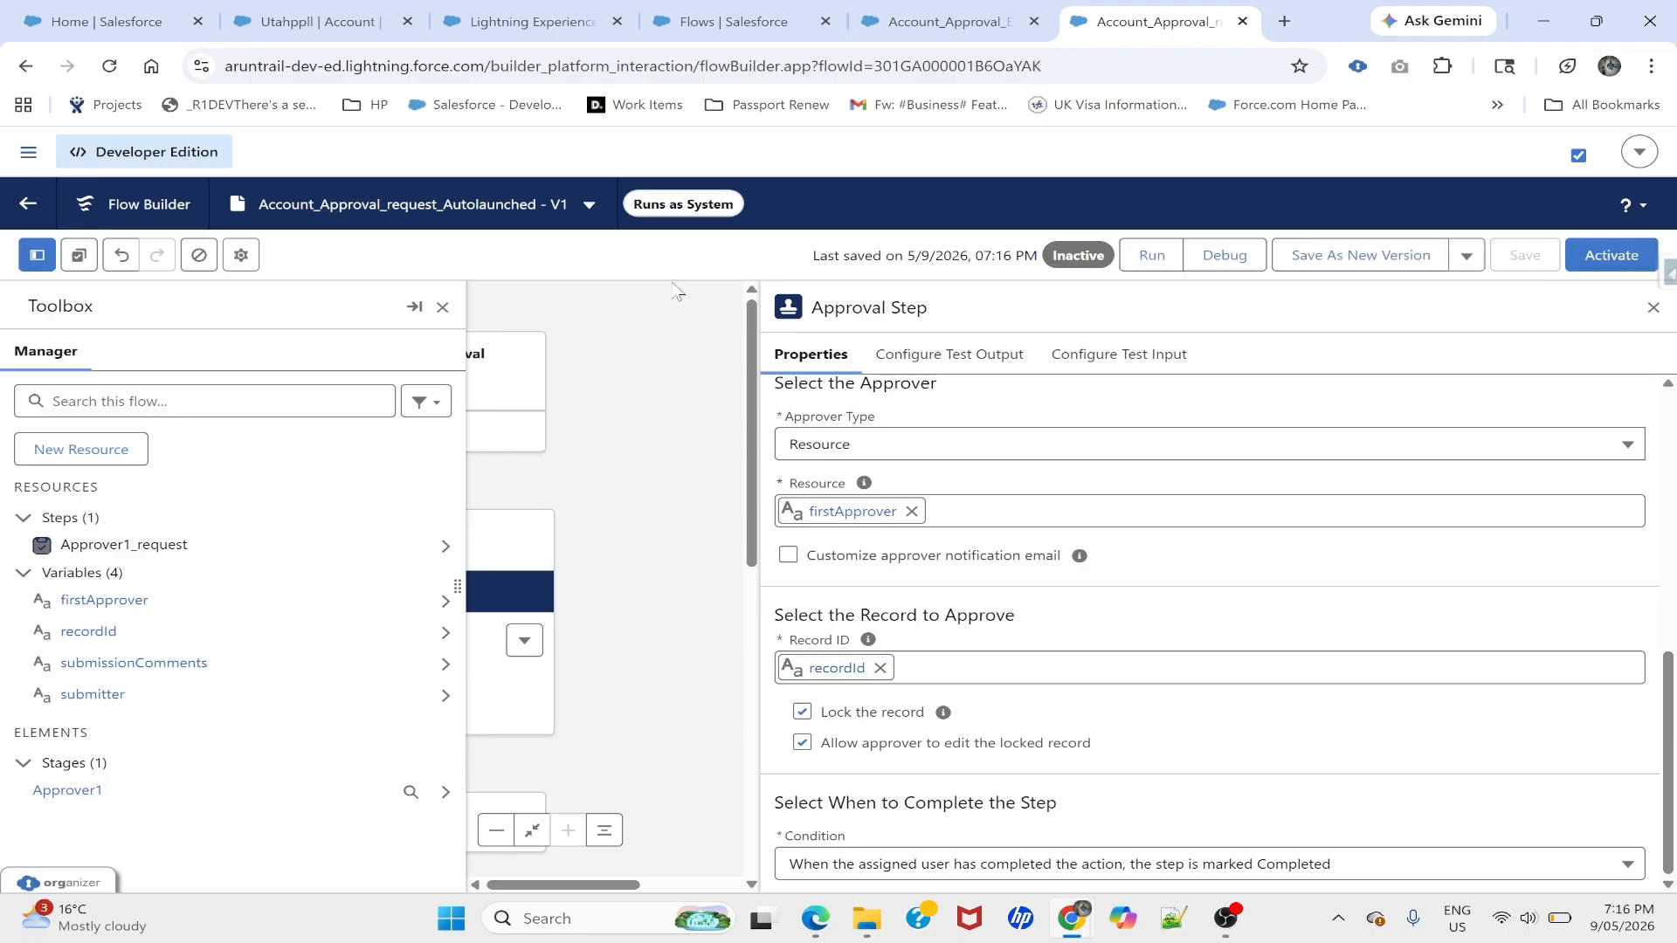
{"action": "left_click", "coordinate": [443, 307]}
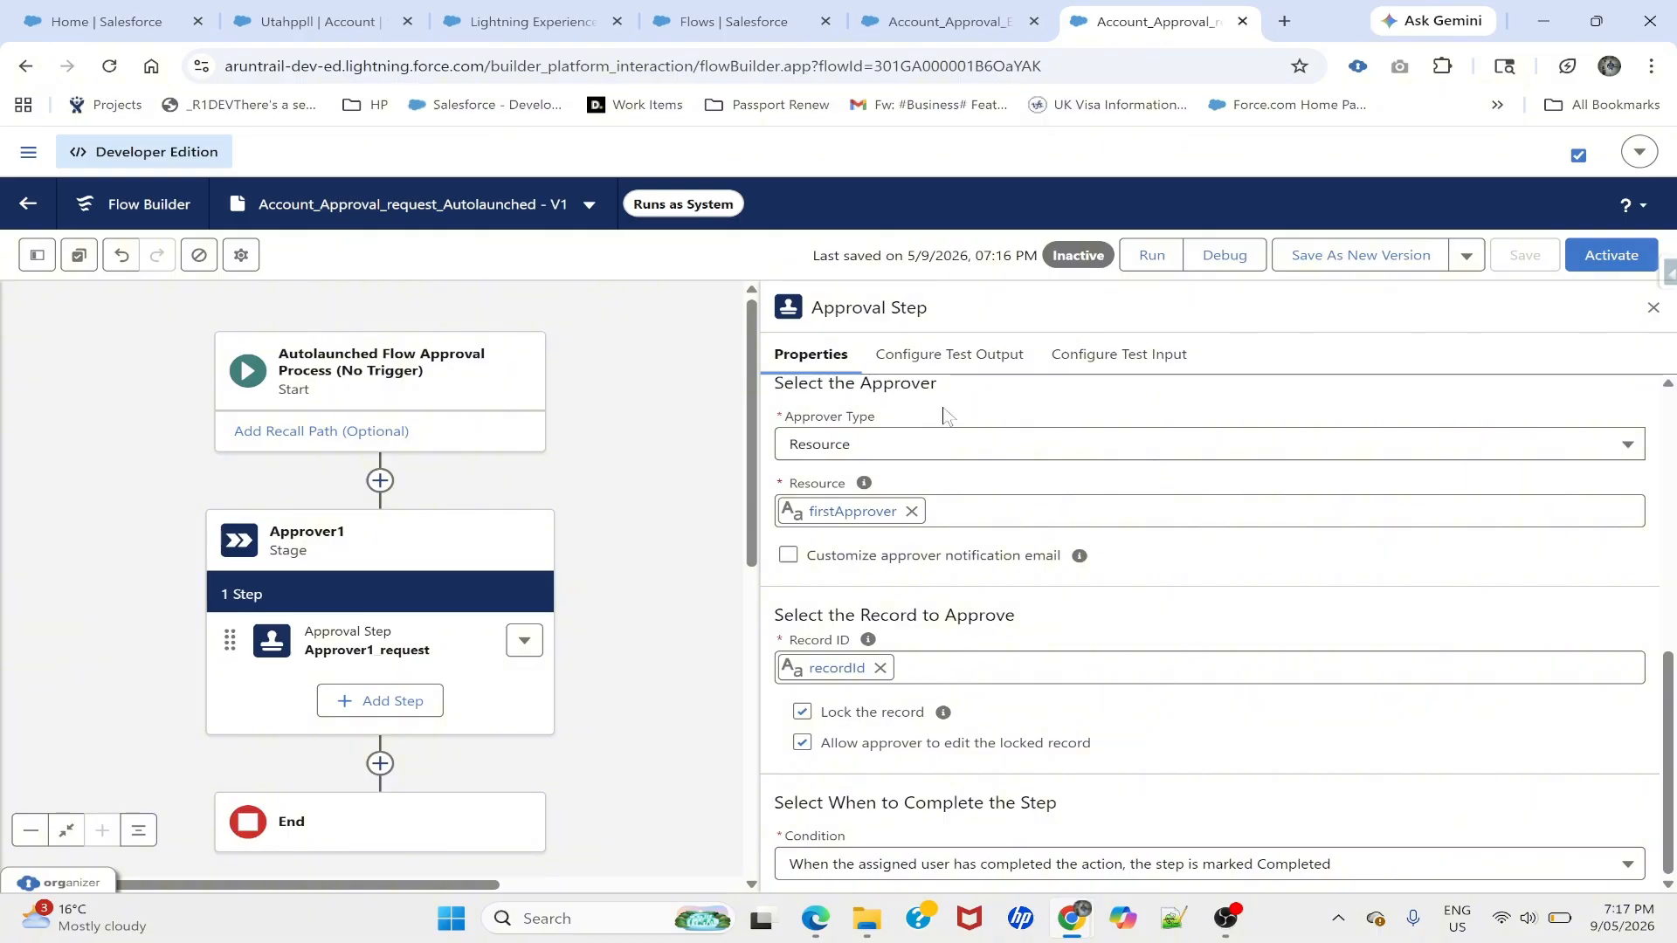
- Change the Utahppll account's Status to In Progress and save the record
{"action": "left_click", "coordinate": [345, 11]}
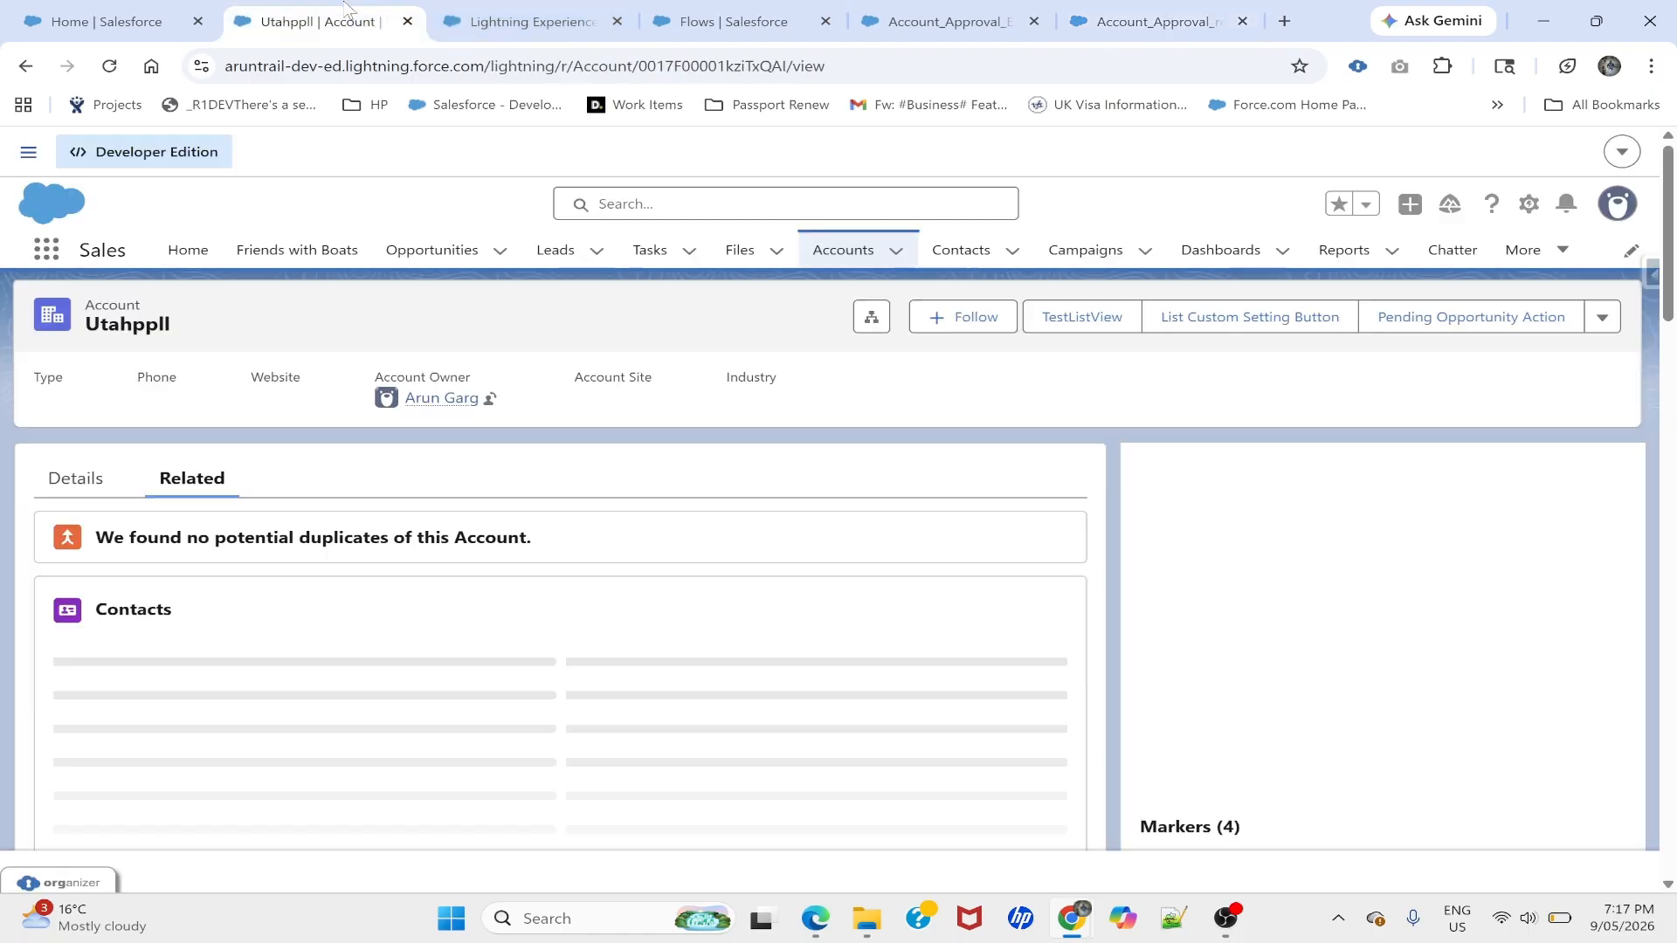
{"action": "left_click", "coordinate": [75, 478]}
{"action": "scroll", "coordinate": [181, 650], "scroll_direction": "down", "scroll_amount": 2}
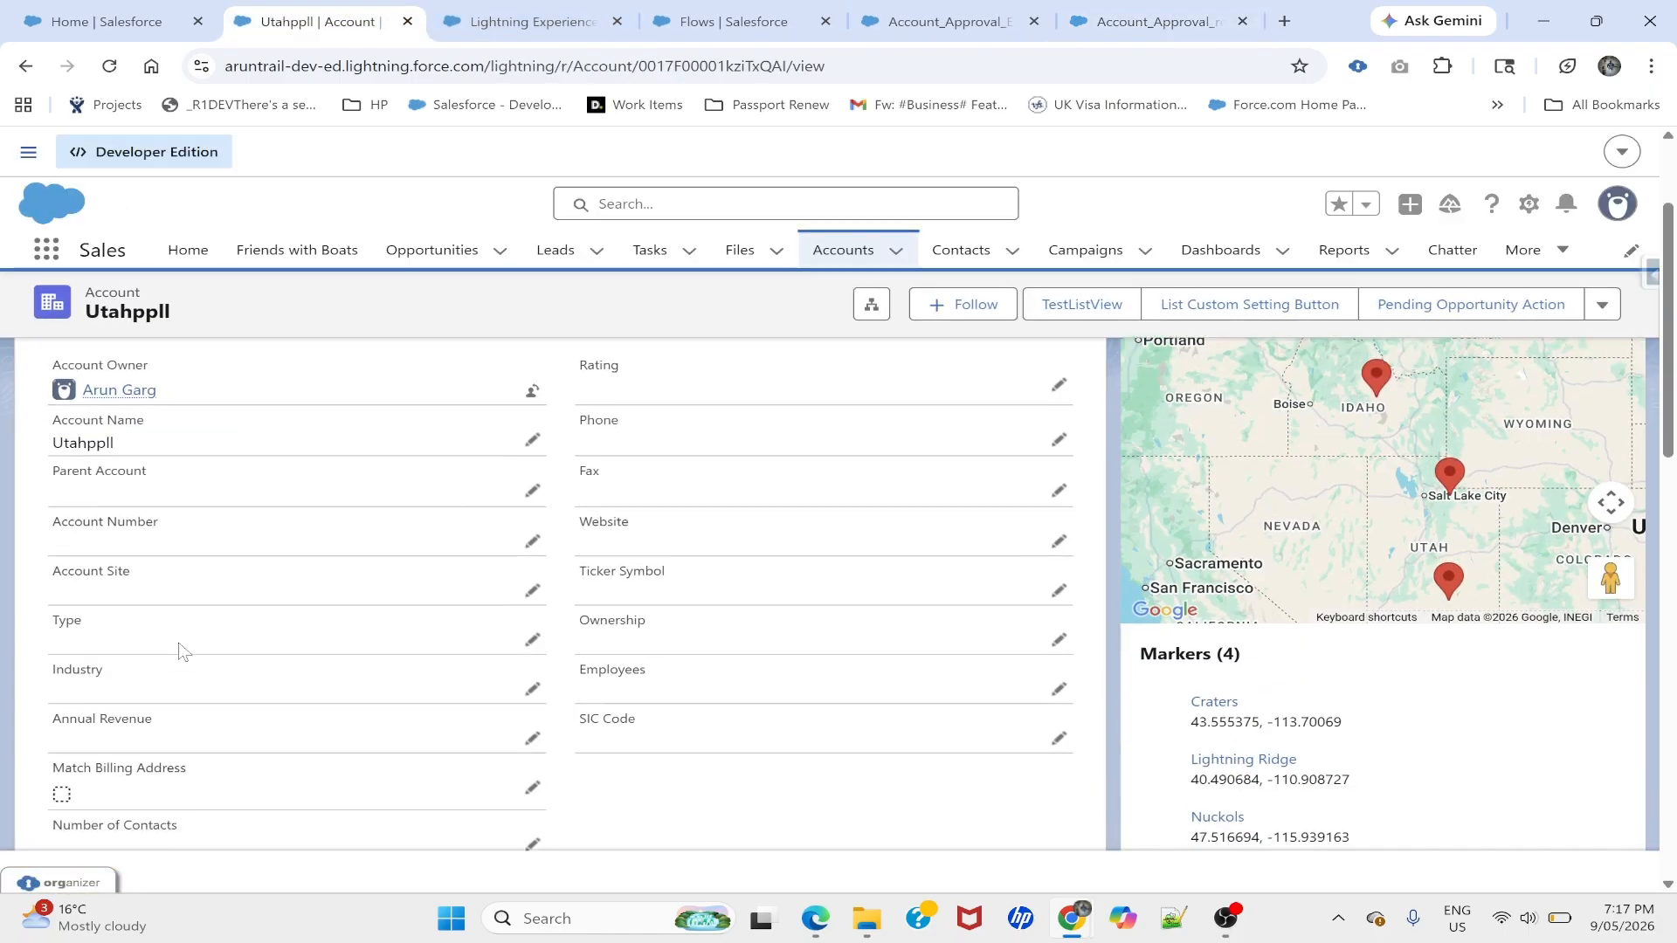
{"action": "scroll", "coordinate": [137, 621], "scroll_direction": "down", "scroll_amount": 2}
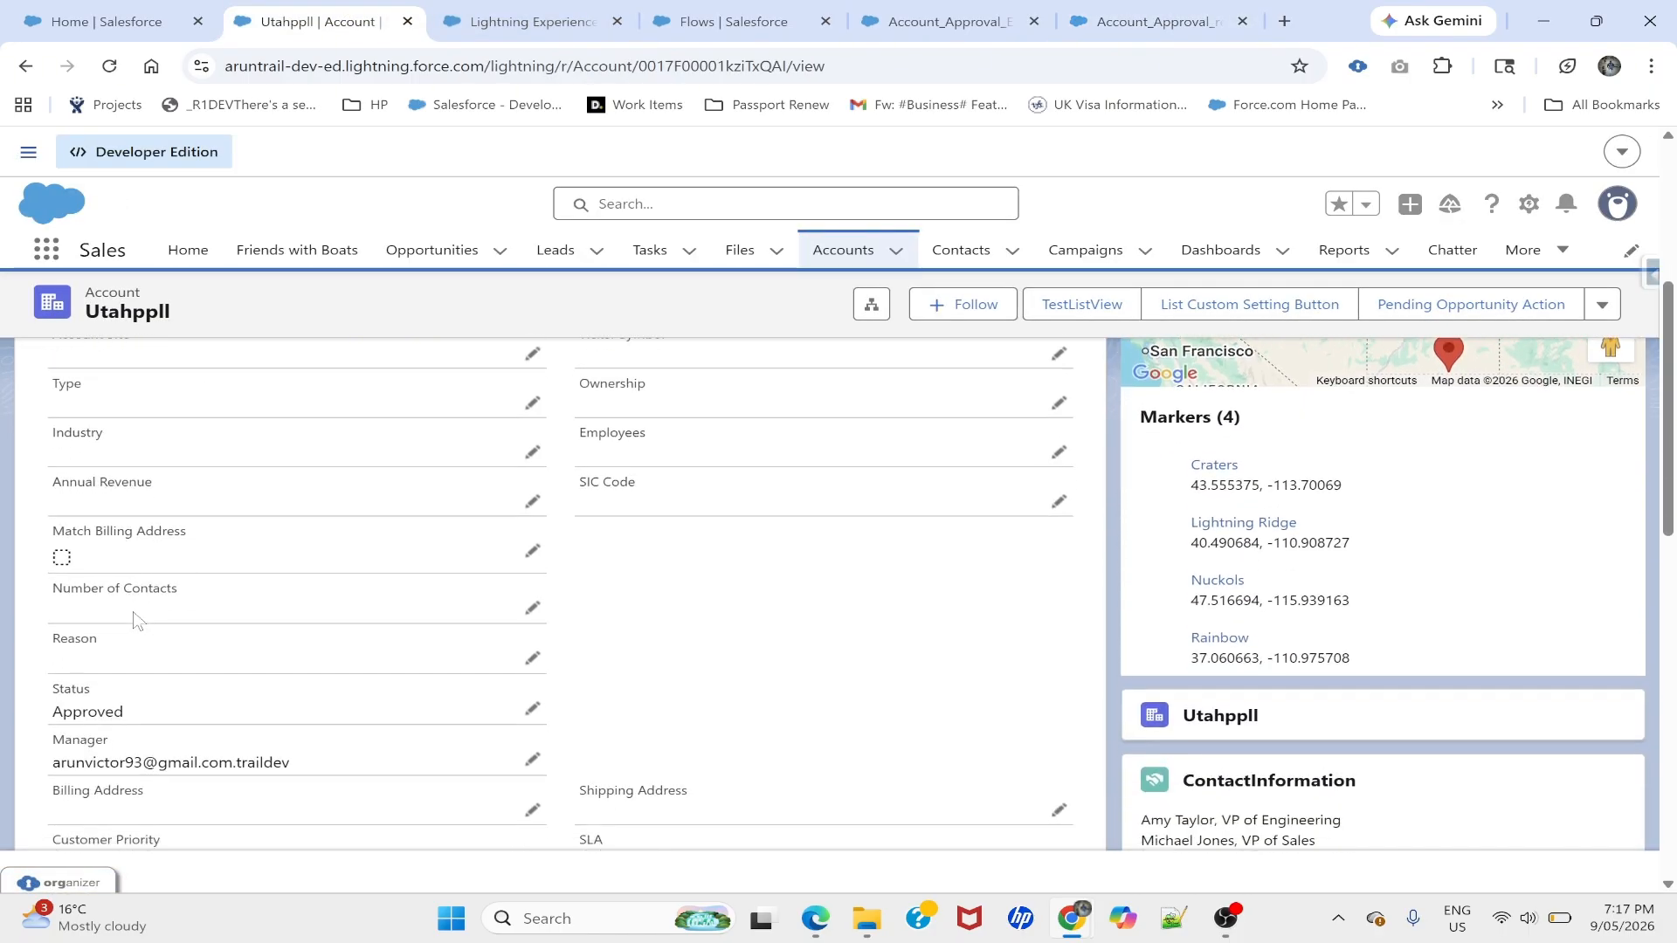
{"action": "scroll", "coordinate": [153, 635], "scroll_direction": "down", "scroll_amount": 1}
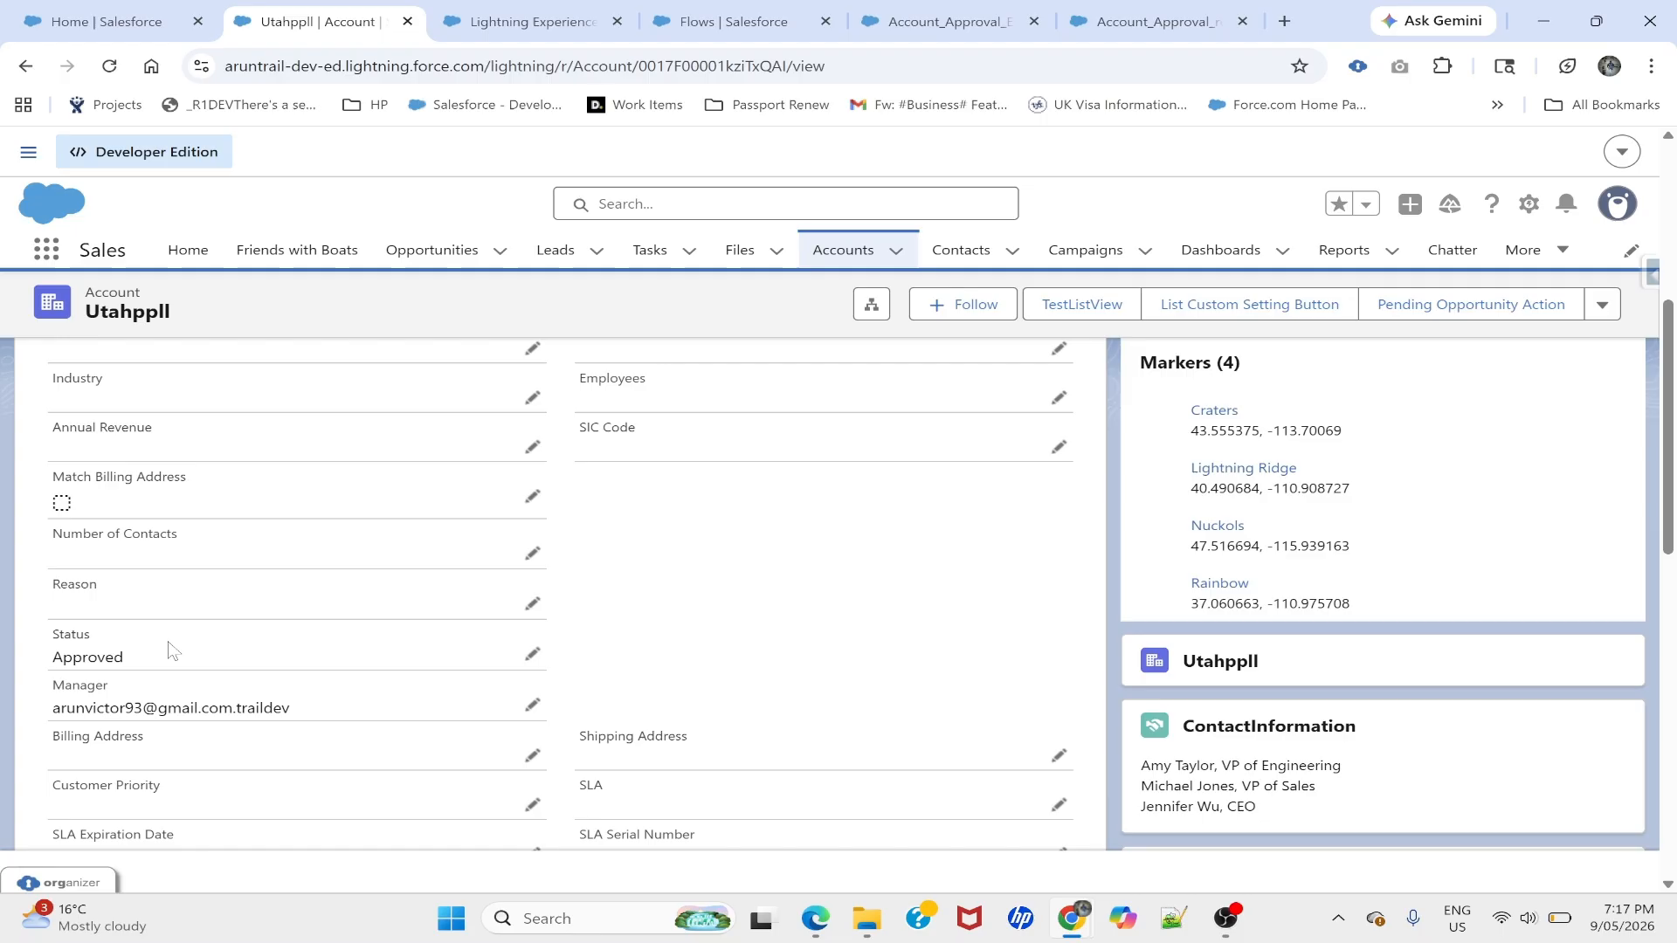
{"action": "left_click", "coordinate": [532, 653]}
{"action": "left_click", "coordinate": [194, 687]}
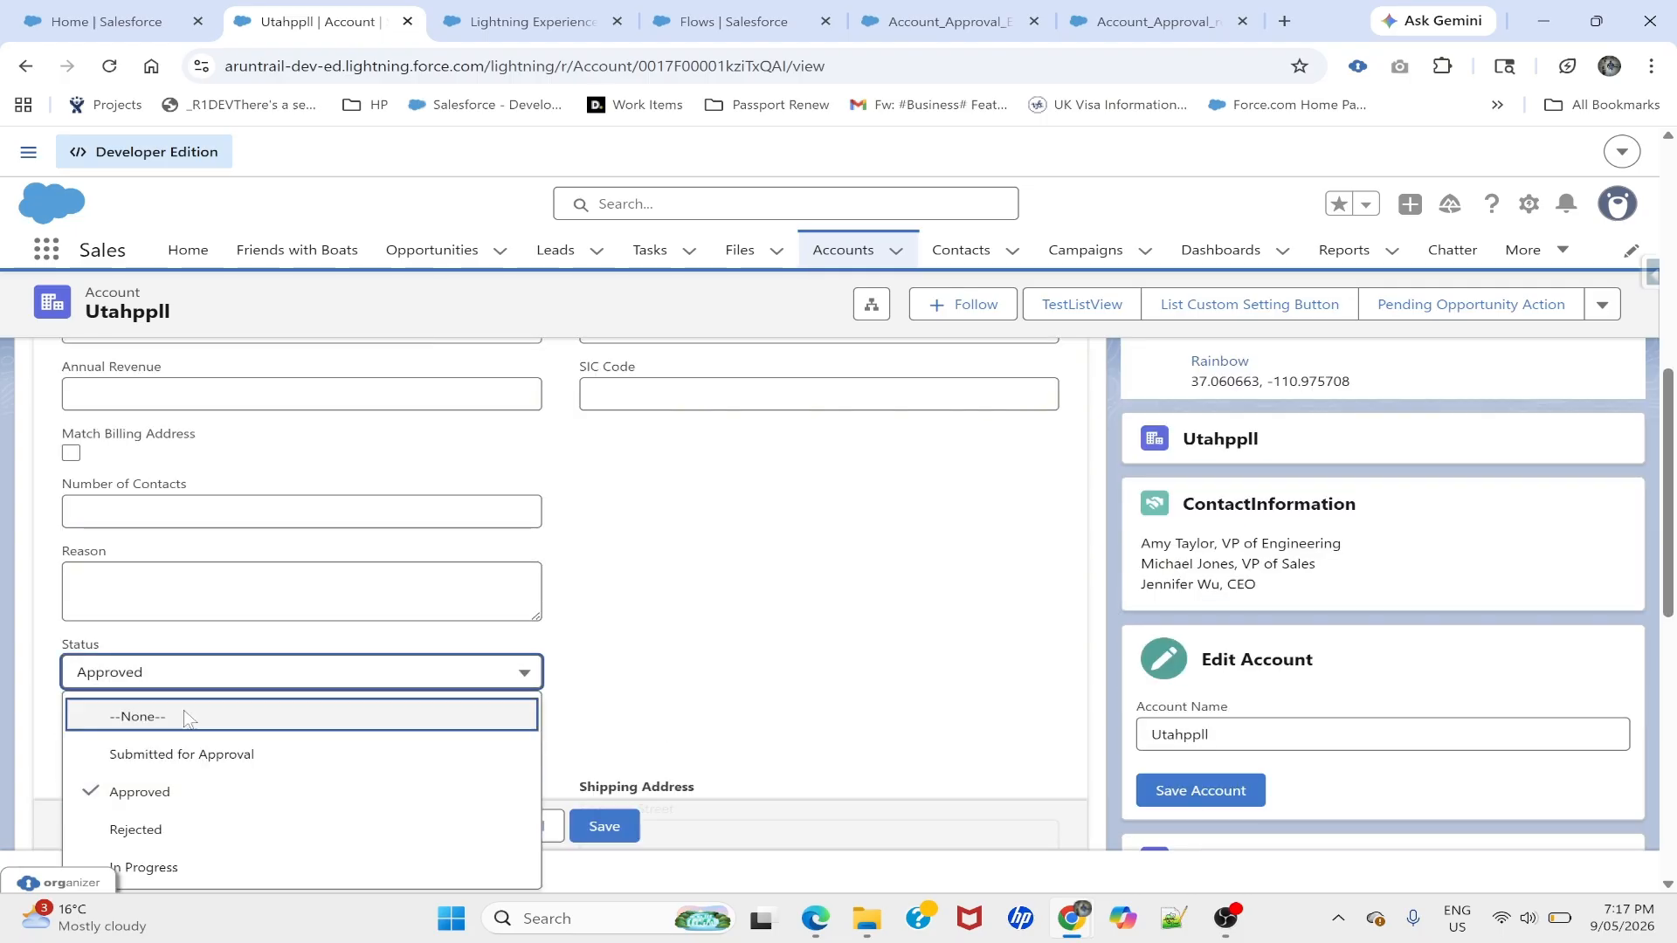
{"action": "left_click", "coordinate": [144, 859]}
{"action": "left_click", "coordinate": [611, 825]}
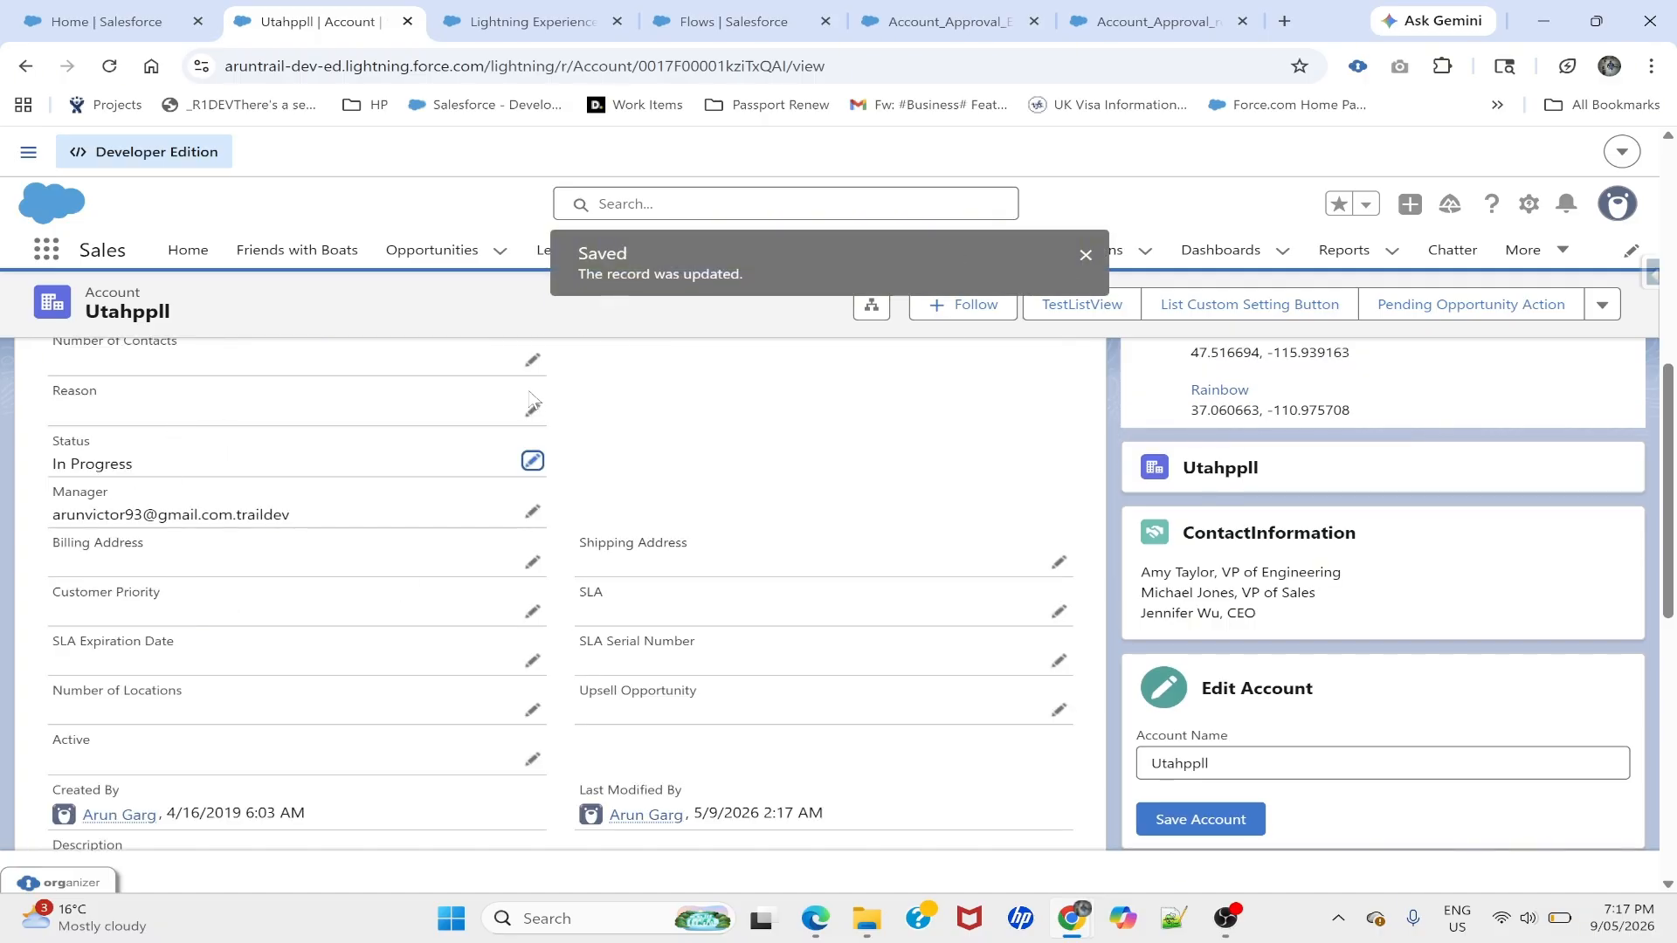
- Reopen the Status list without changes, cancel editing, and return to the Flows list
{"action": "double_click", "coordinate": [57, 464]}
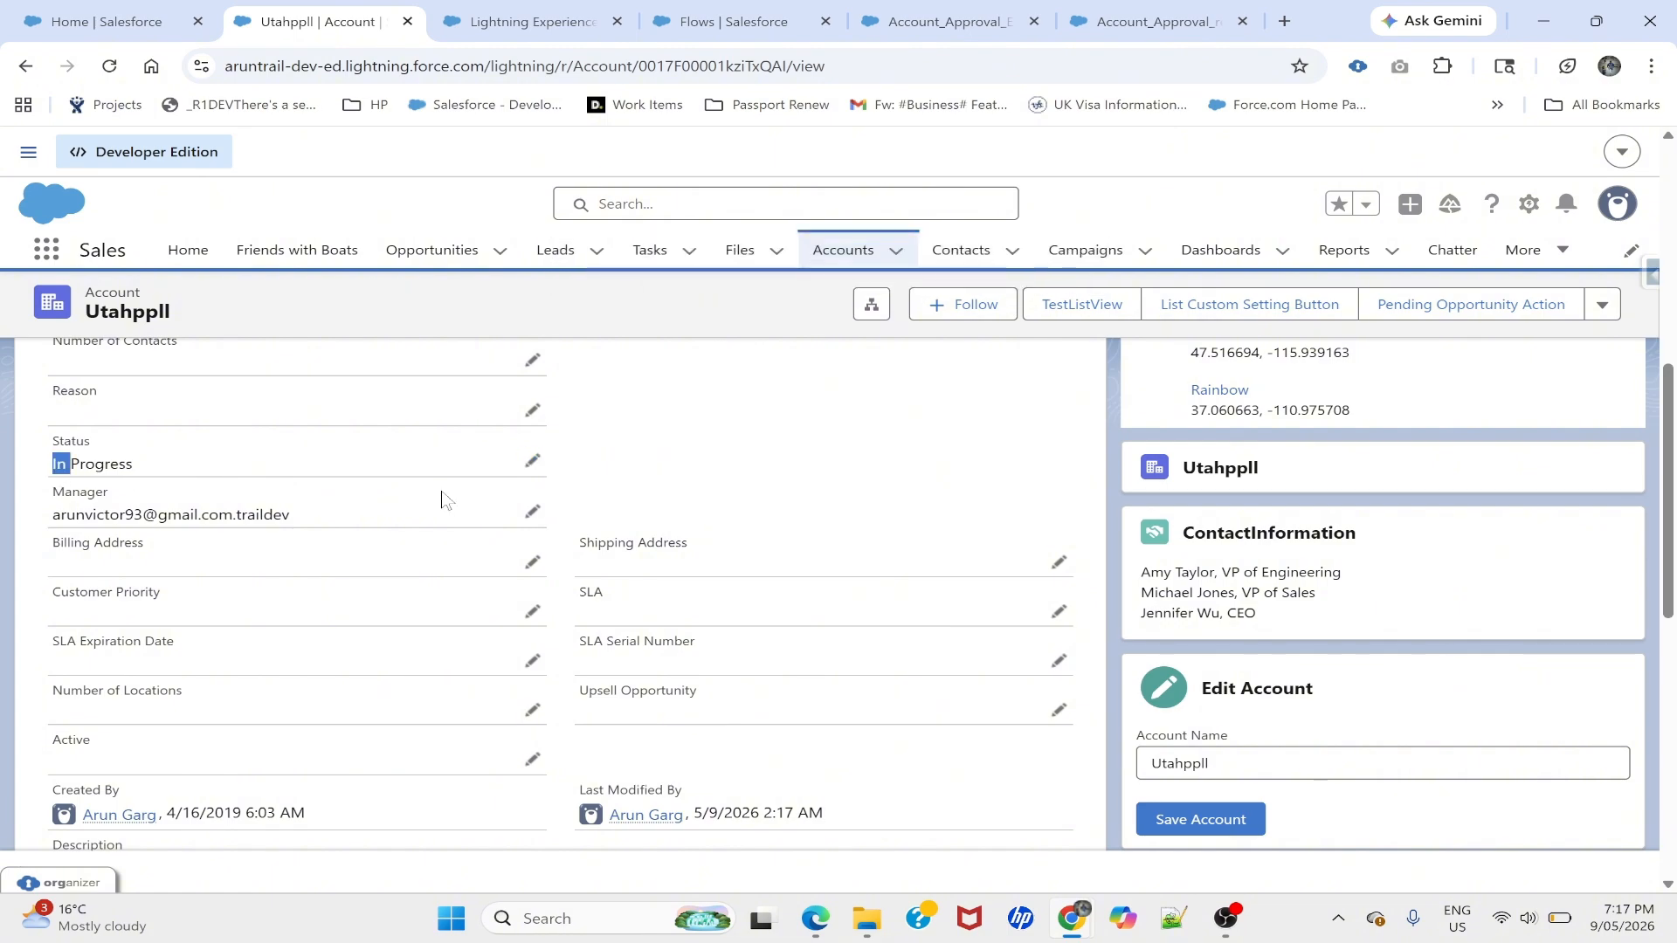
{"action": "left_click", "coordinate": [533, 461]}
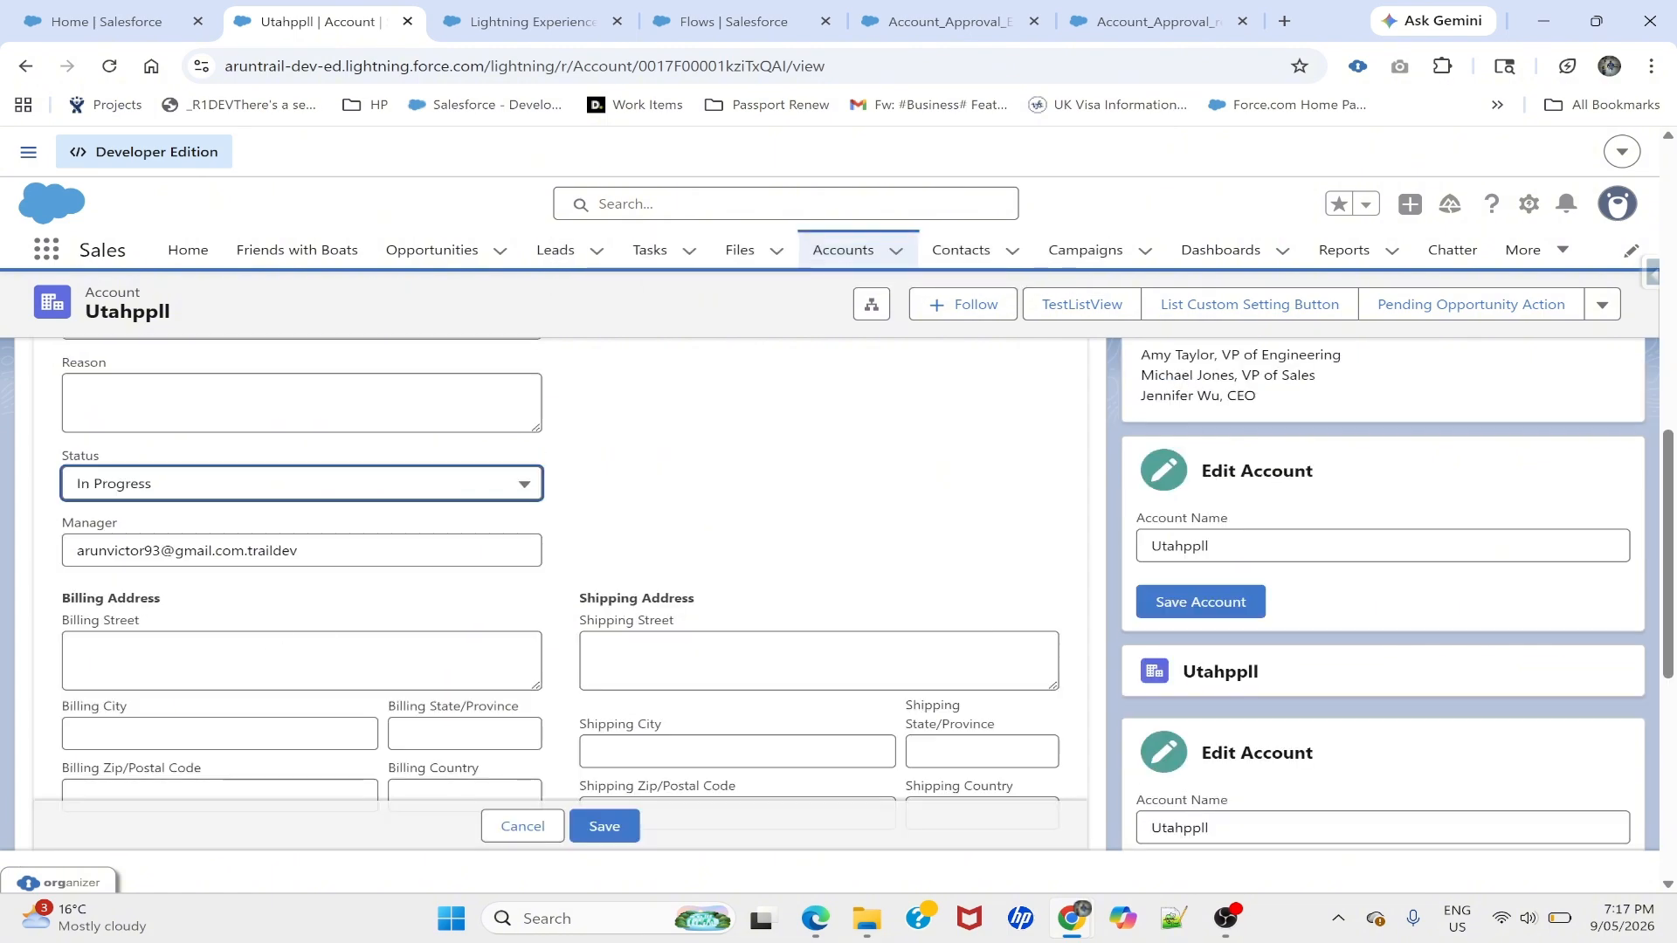
{"action": "left_click", "coordinate": [122, 490]}
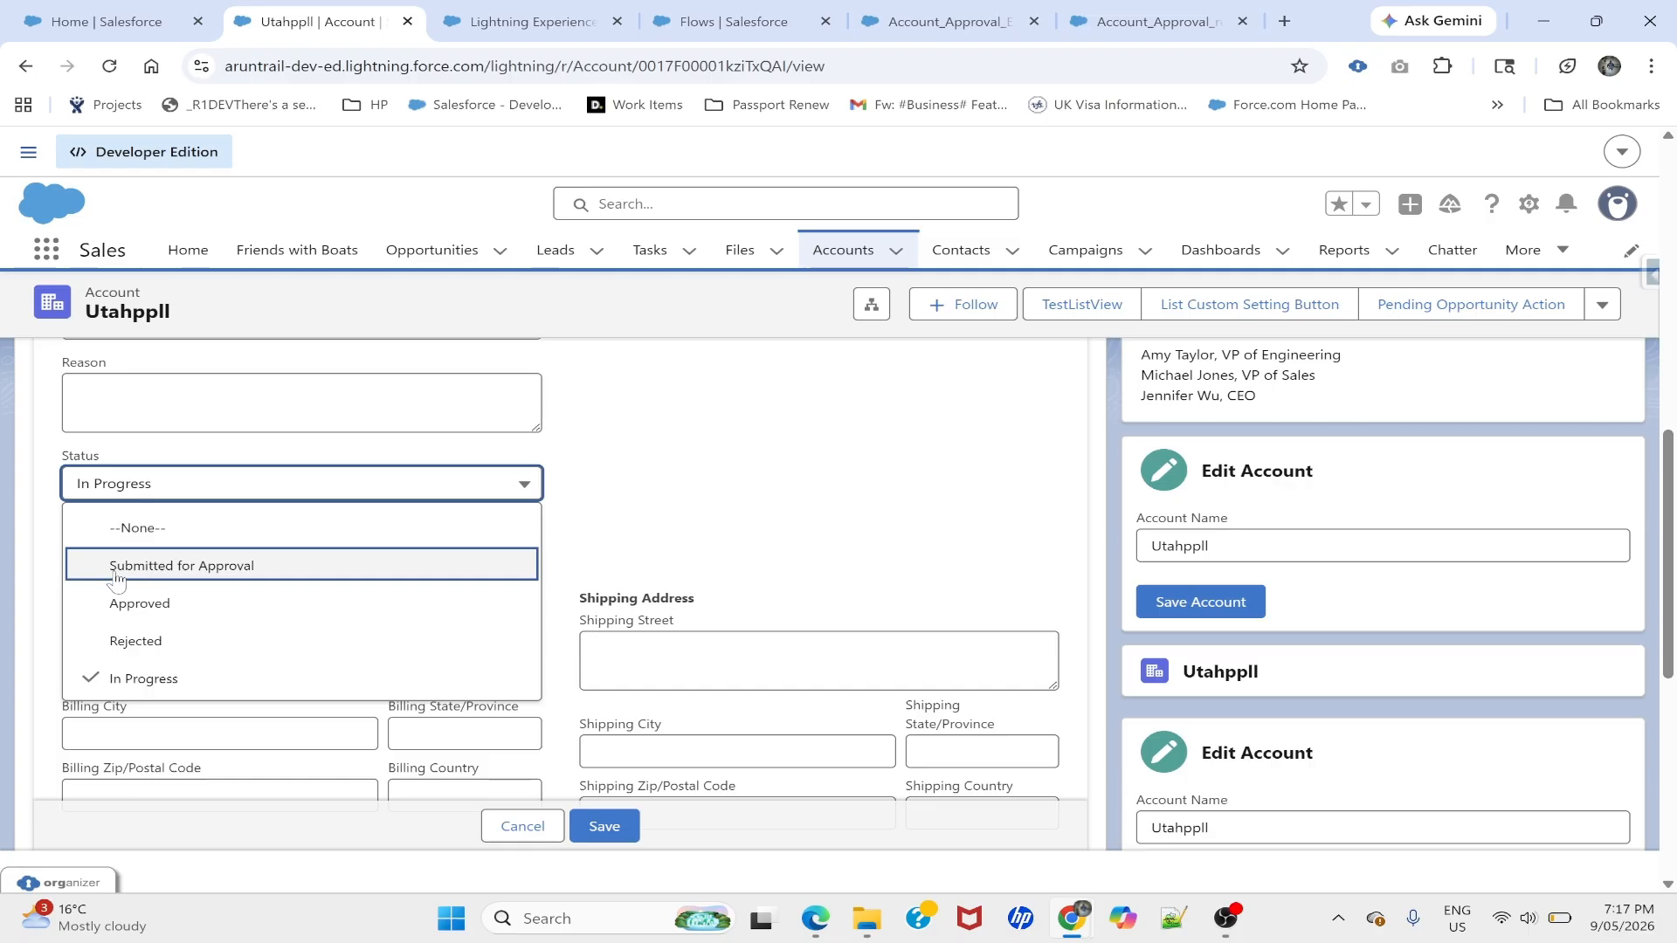
{"action": "left_click", "coordinate": [739, 495]}
{"action": "left_click", "coordinate": [529, 825]}
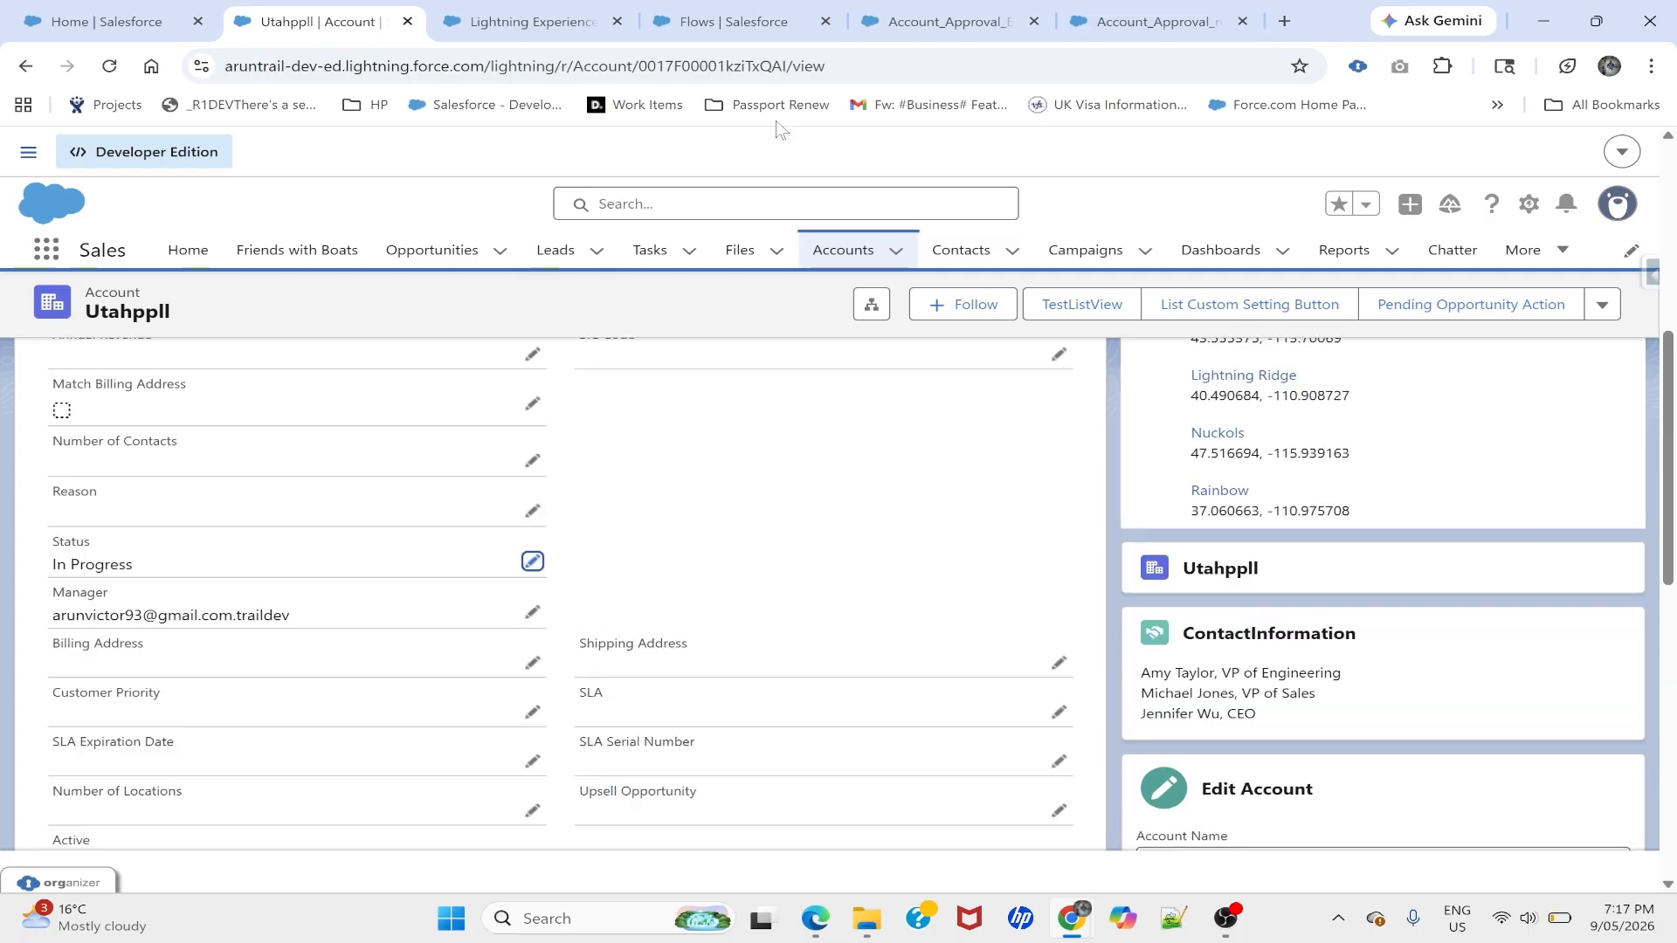
{"action": "left_click", "coordinate": [587, 12]}
{"action": "left_click", "coordinate": [744, 13]}
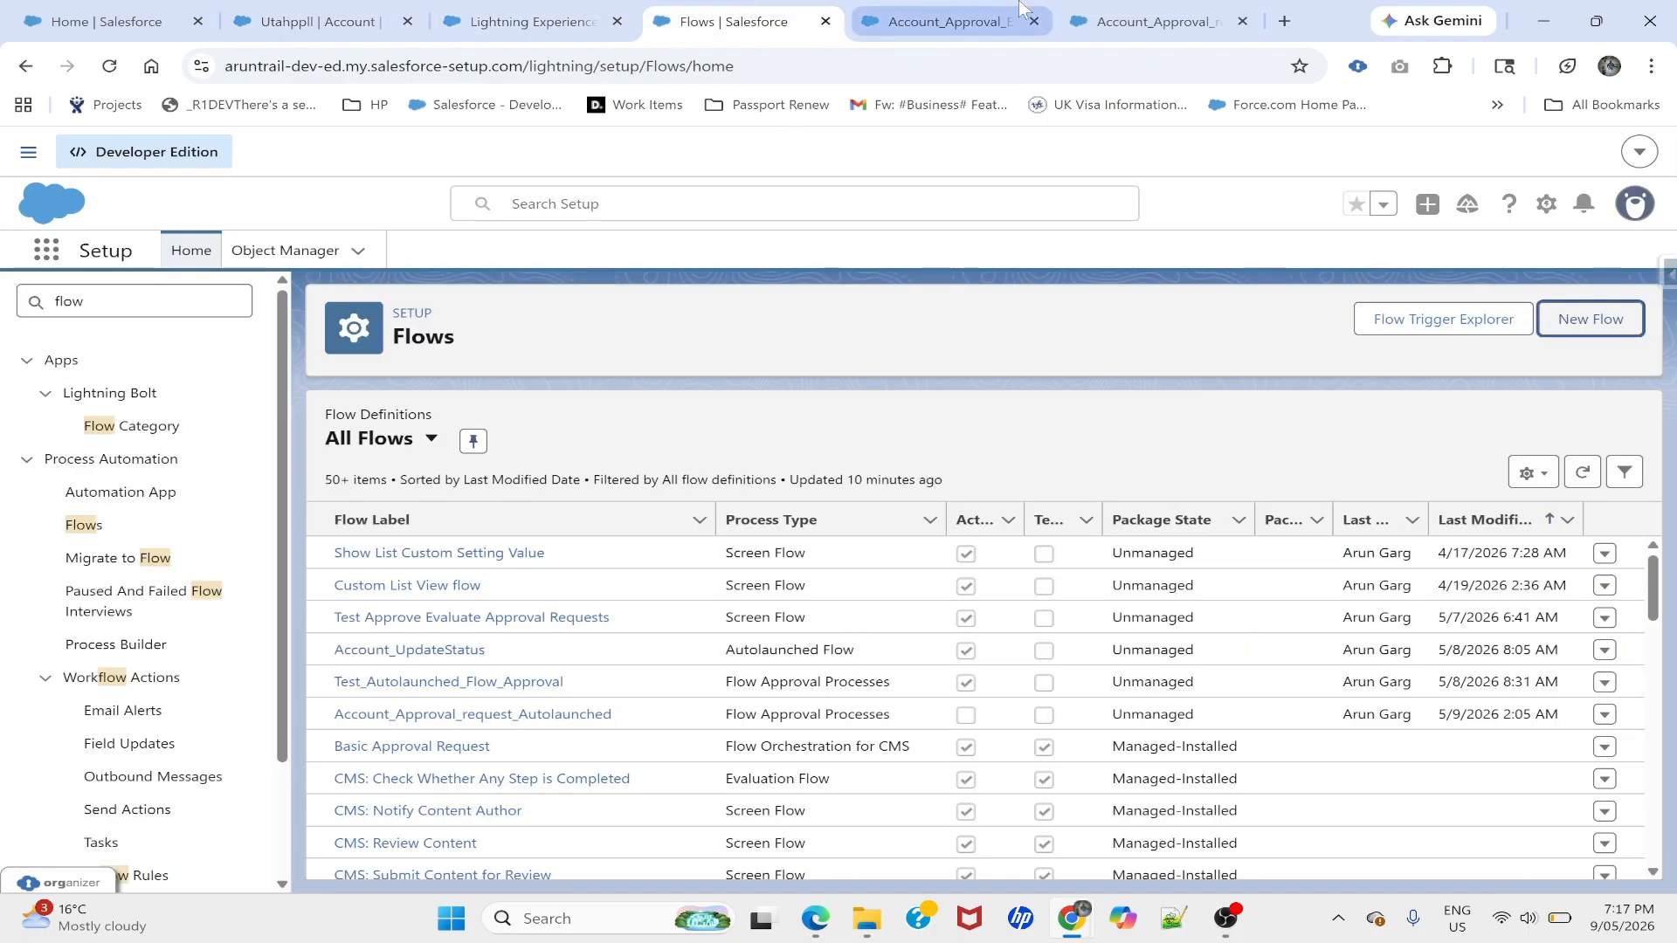
- Add a Background Step labelled UpdateAccountRecord to Approver1 in the Account_Approval_request_Autolaunched flow
{"action": "left_click", "coordinate": [943, 21]}
{"action": "left_click", "coordinate": [1144, 21]}
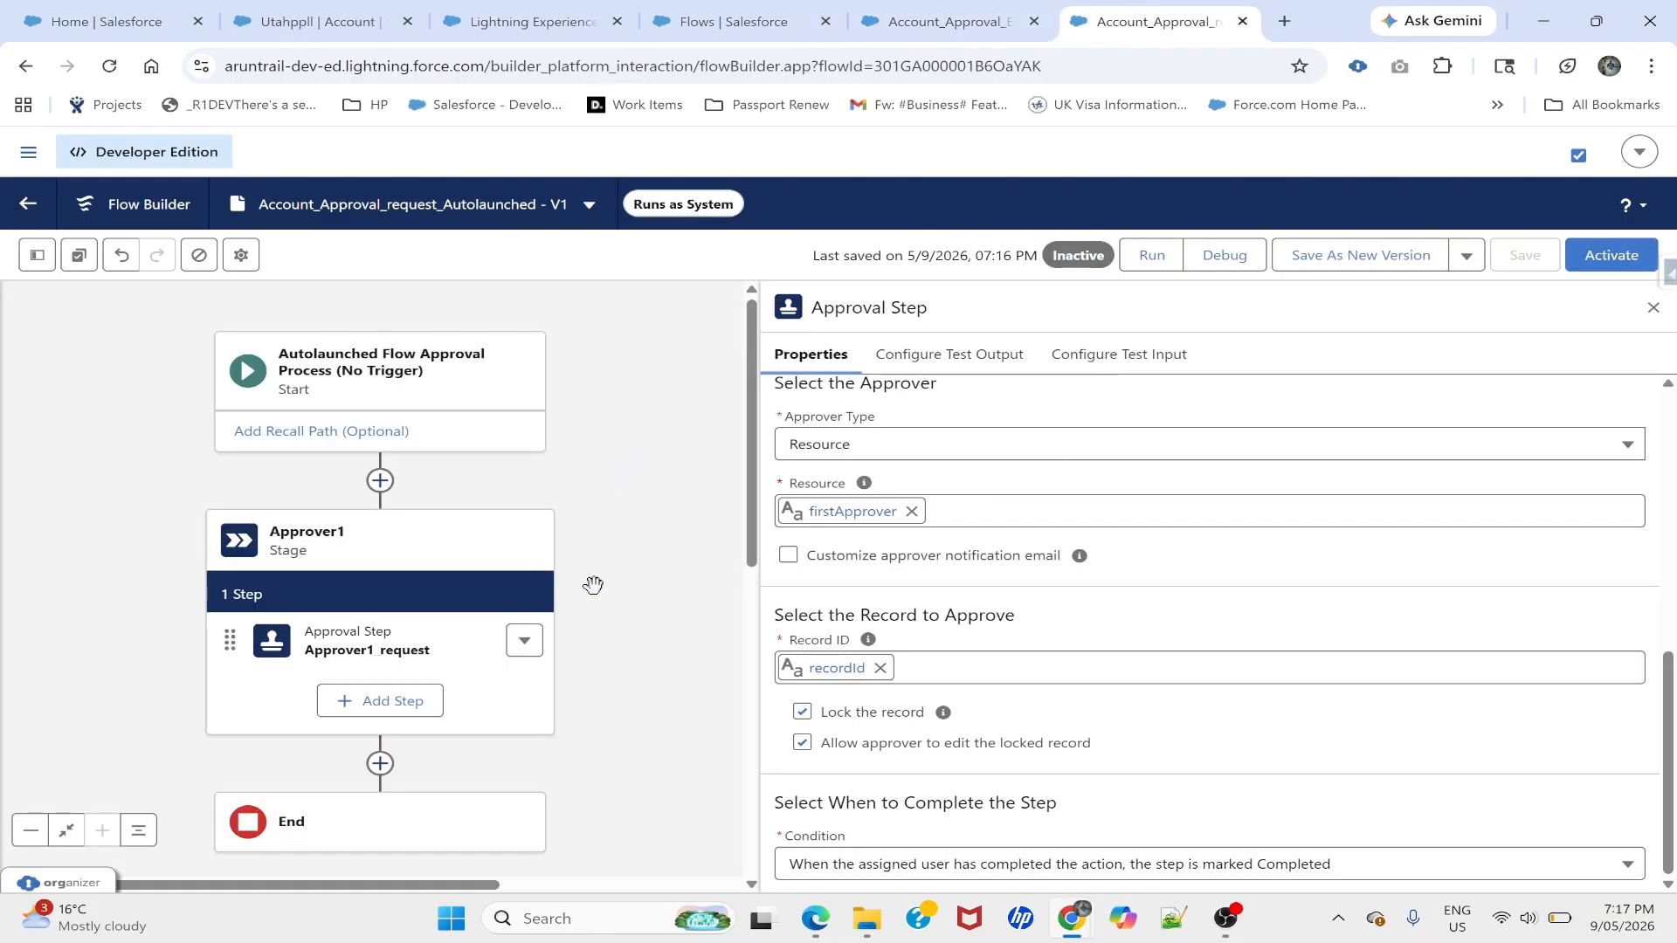
{"action": "left_click", "coordinate": [357, 702]}
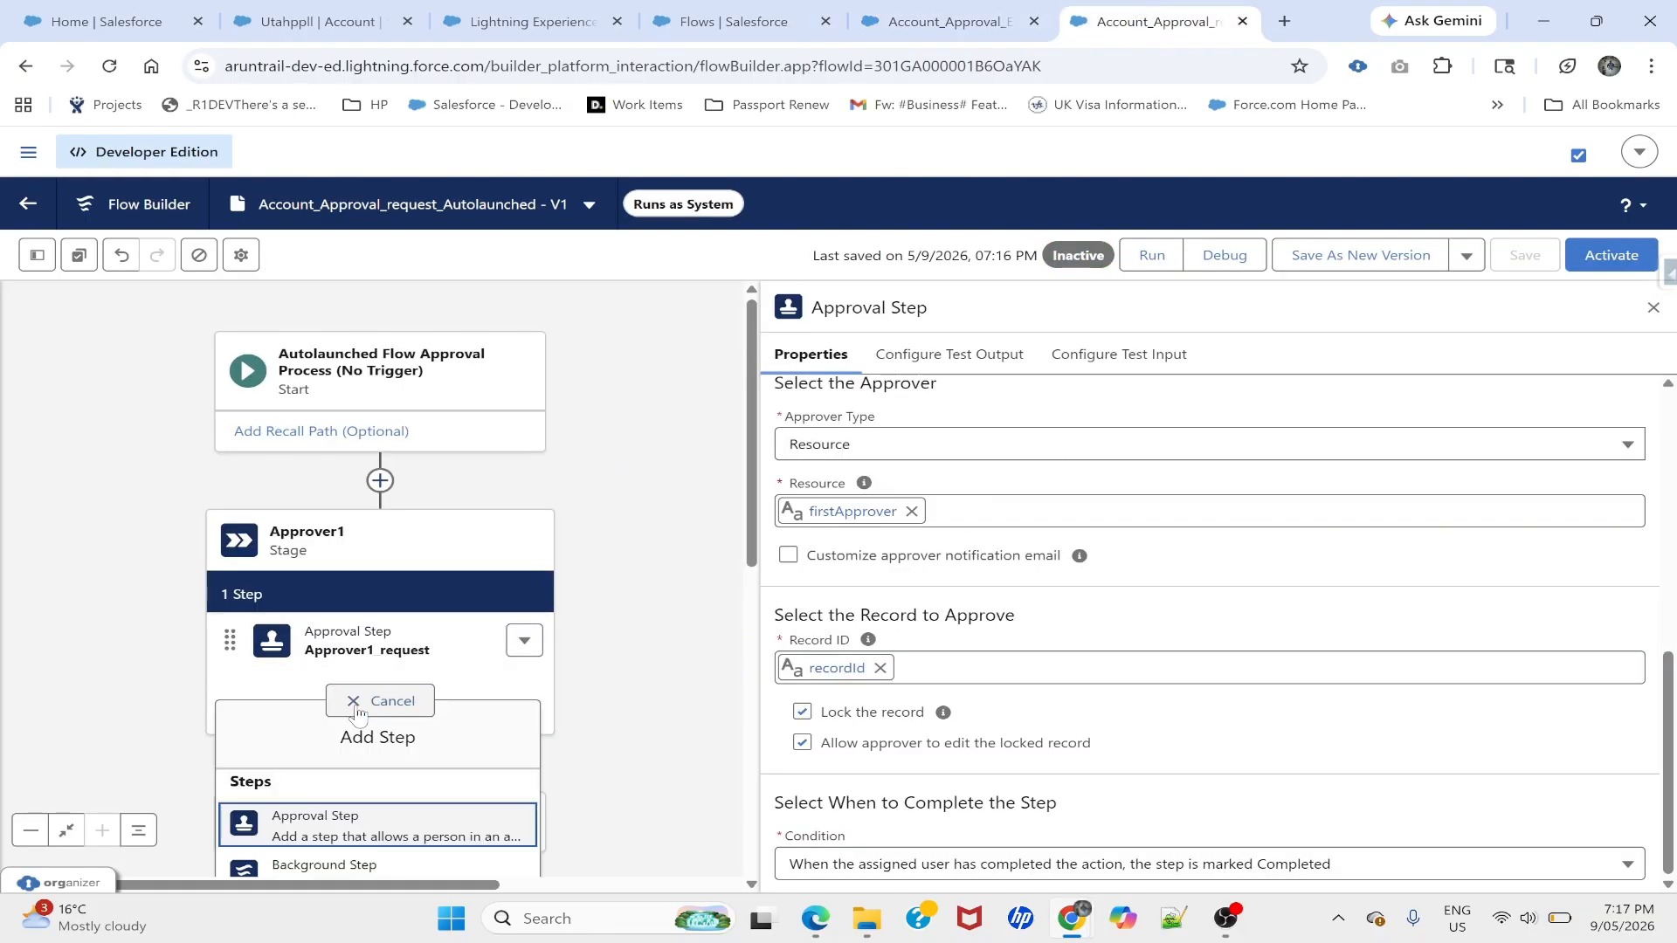
{"action": "scroll", "coordinate": [602, 588], "scroll_direction": "down", "scroll_amount": 1}
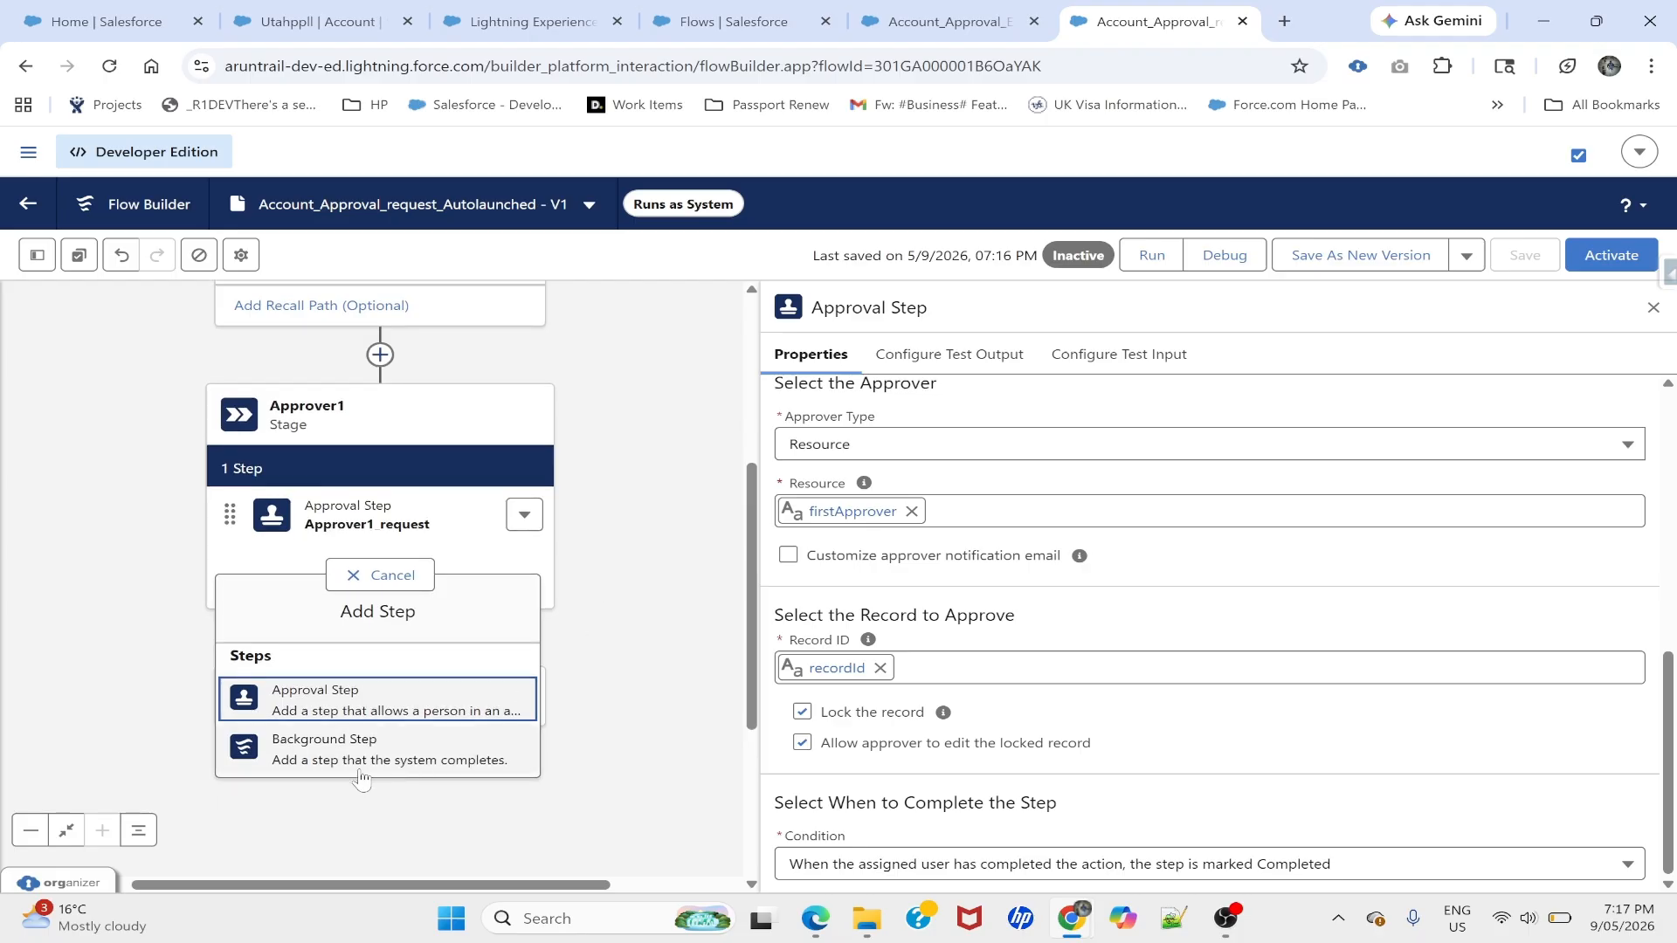
{"action": "left_click", "coordinate": [310, 756]}
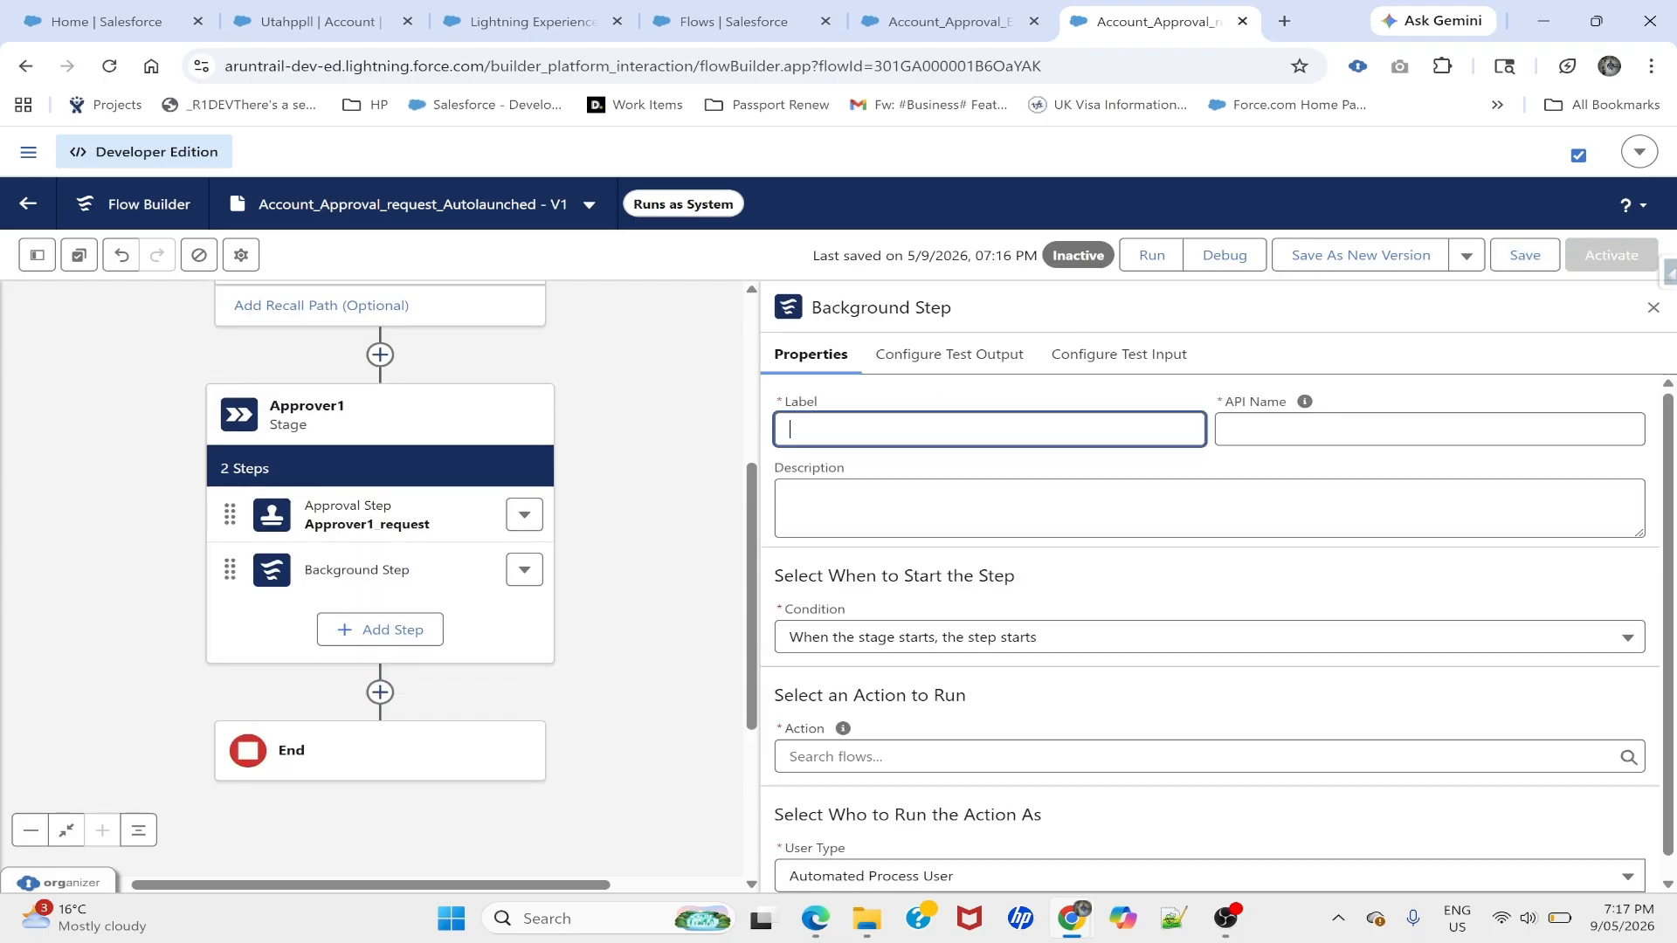
{"action": "type", "text": "UpdateAccountRecoerd"}
{"action": "left_click", "coordinate": [1318, 422]}
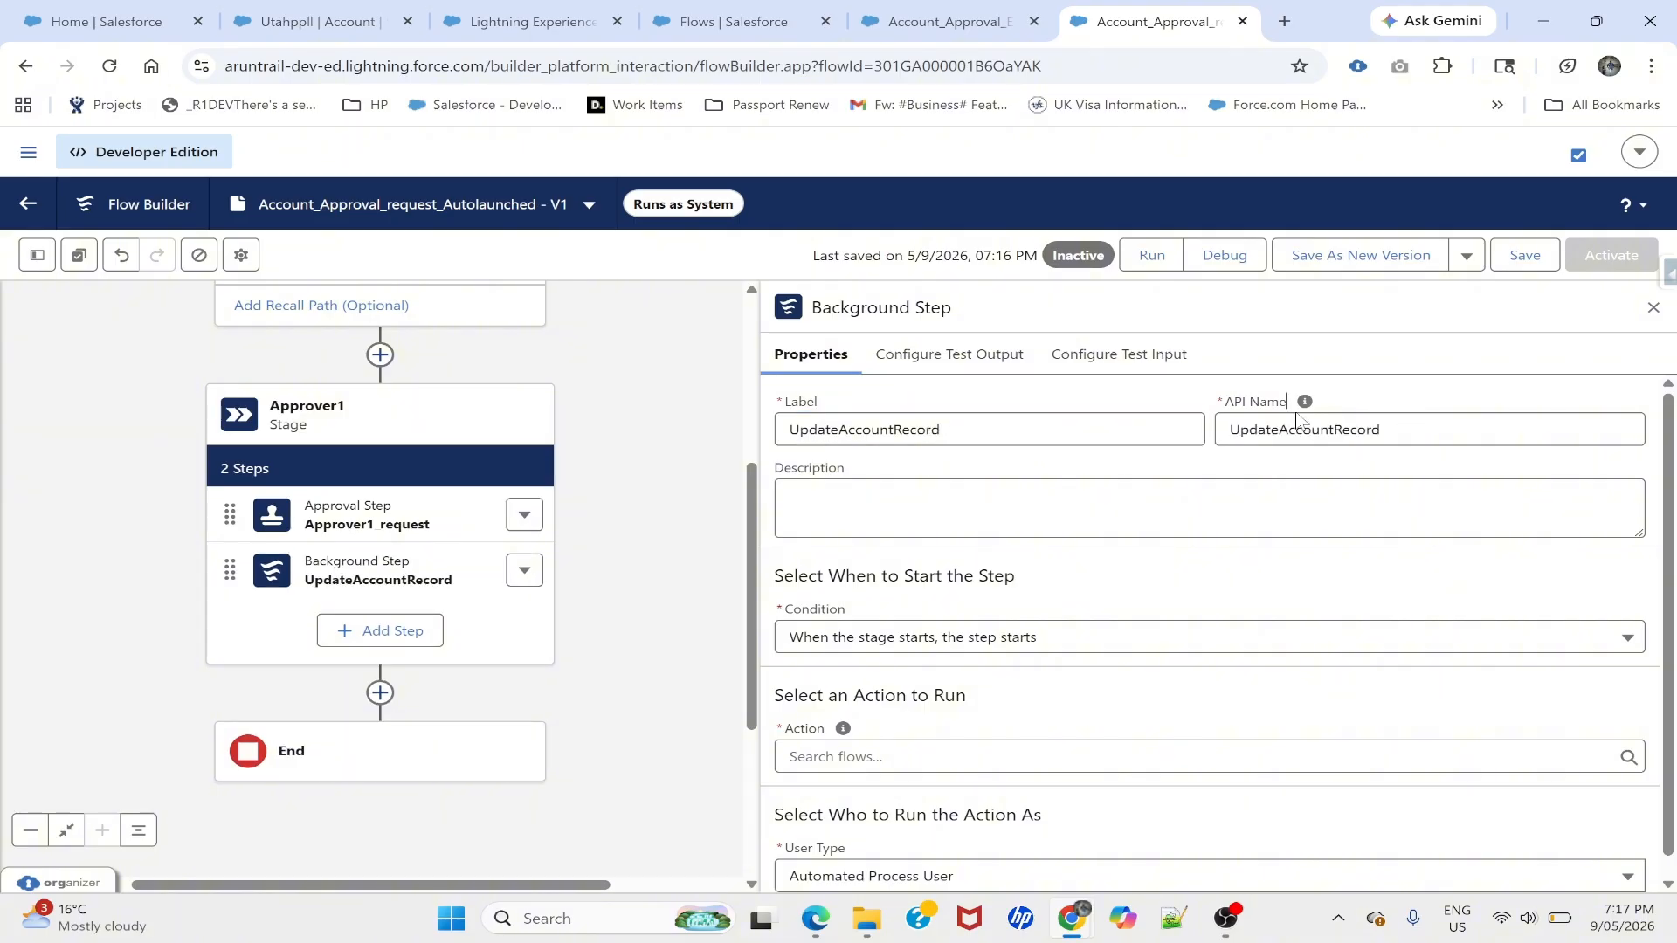
{"action": "scroll", "coordinate": [1287, 399], "scroll_direction": "down", "scroll_amount": 1}
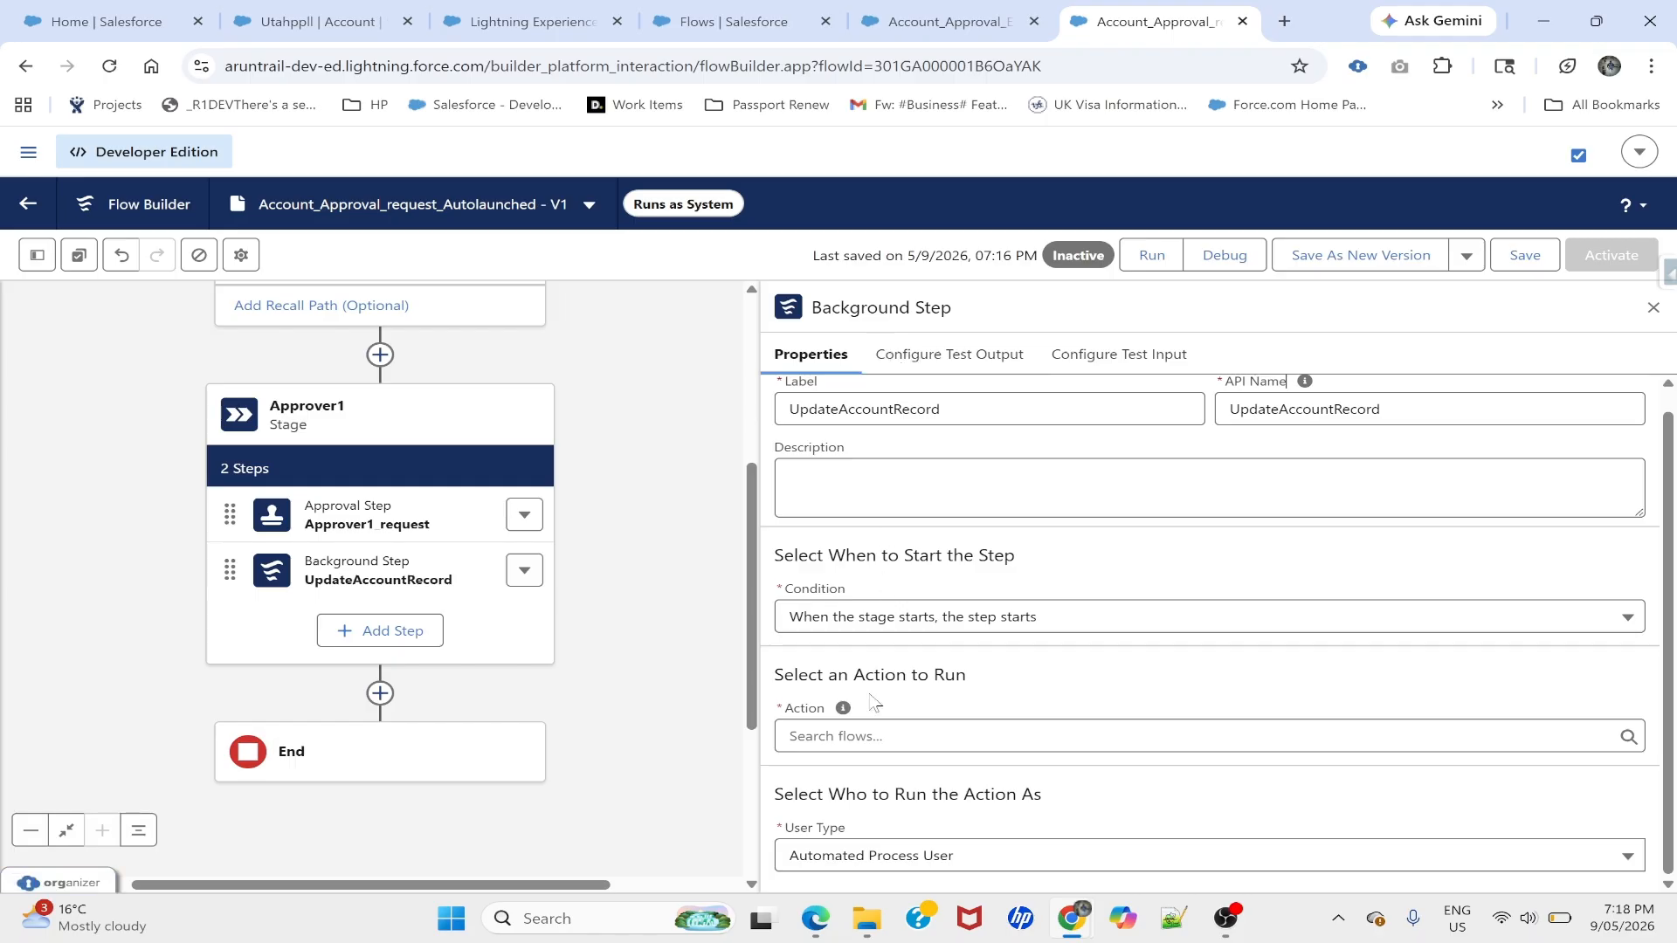
{"action": "double_click", "coordinate": [798, 674]}
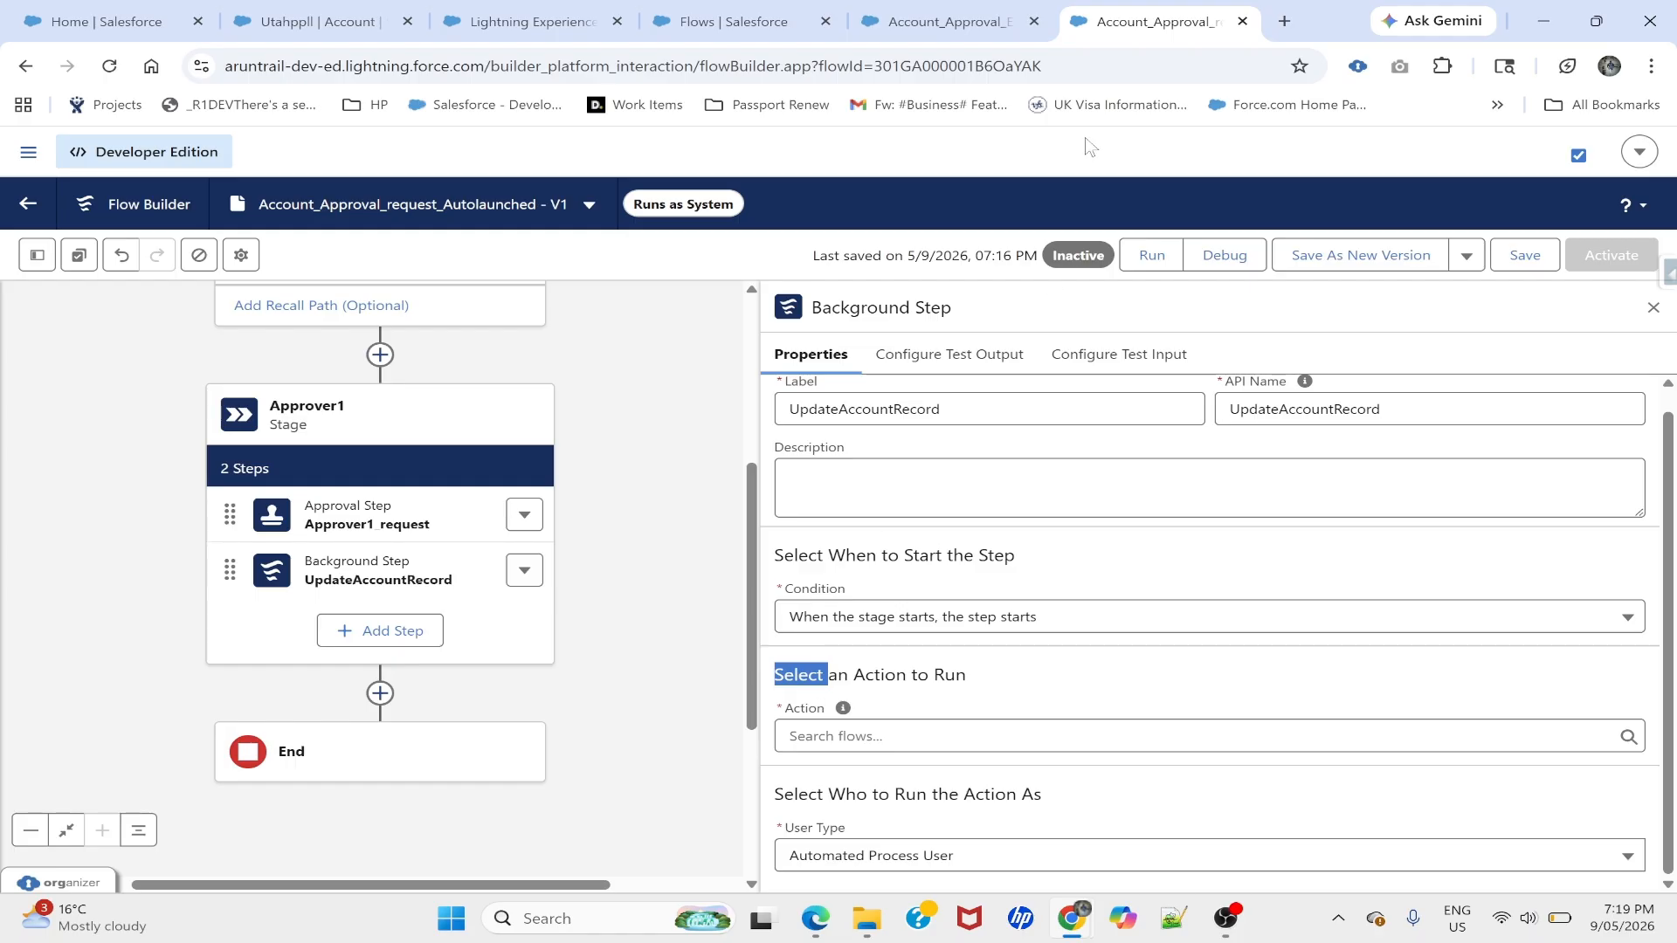
{"action": "left_click", "coordinate": [744, 13]}
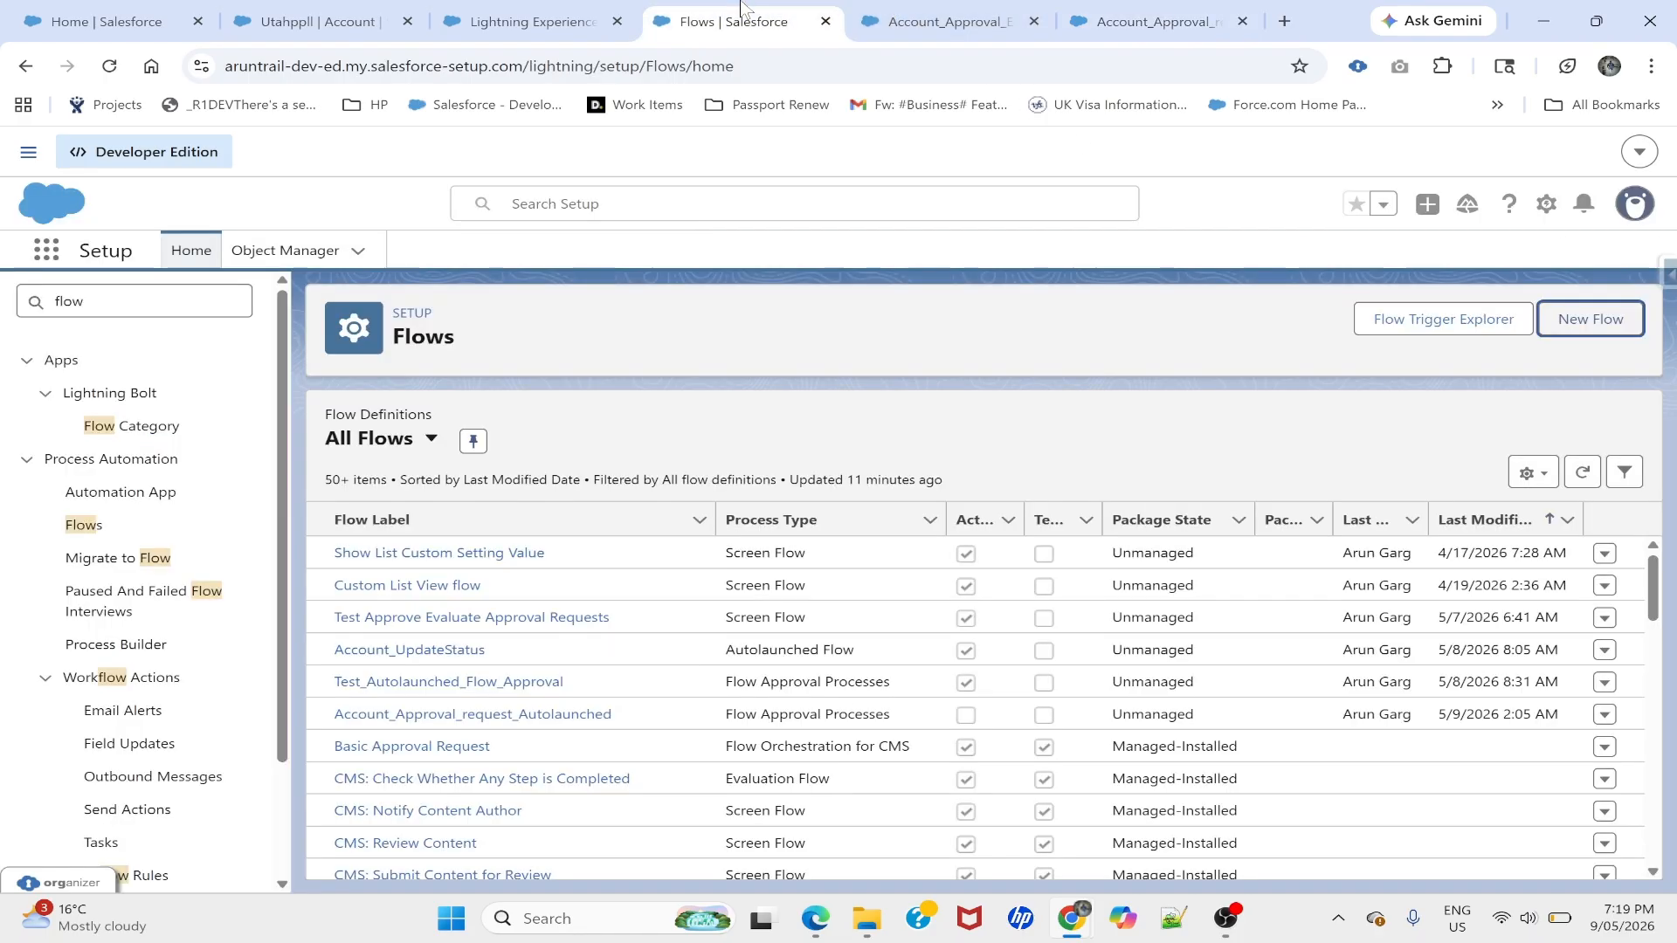
- Create a new Autolaunched Flow (No Trigger)
{"action": "left_click", "coordinate": [1572, 317]}
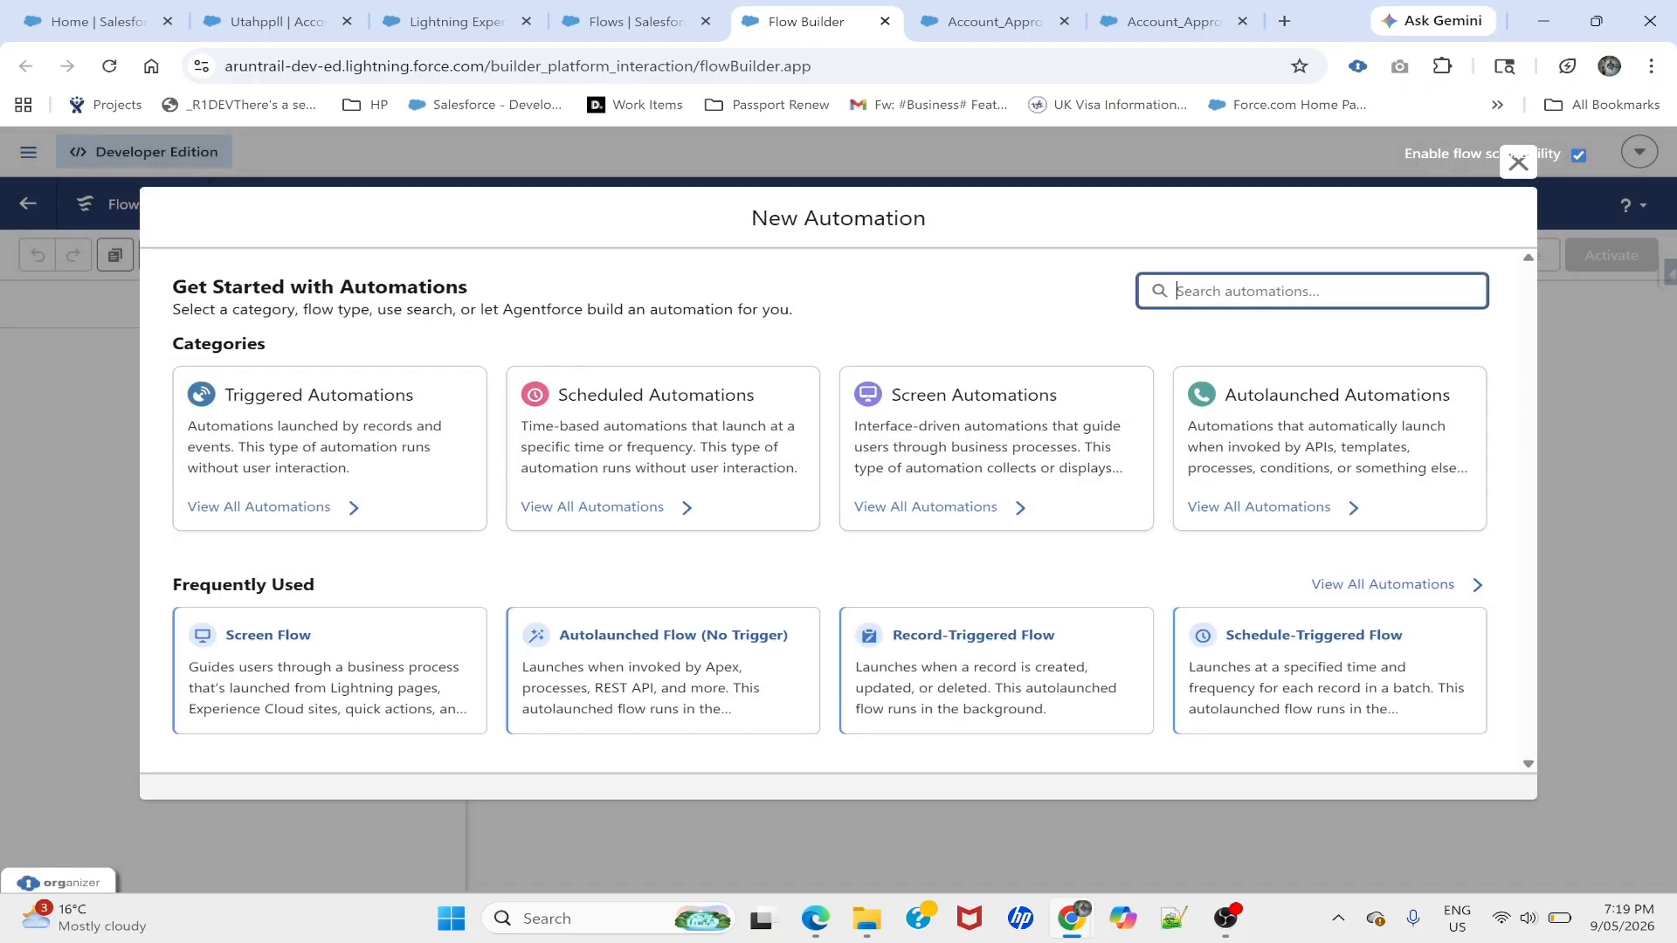
{"action": "type", "text": "auto"}
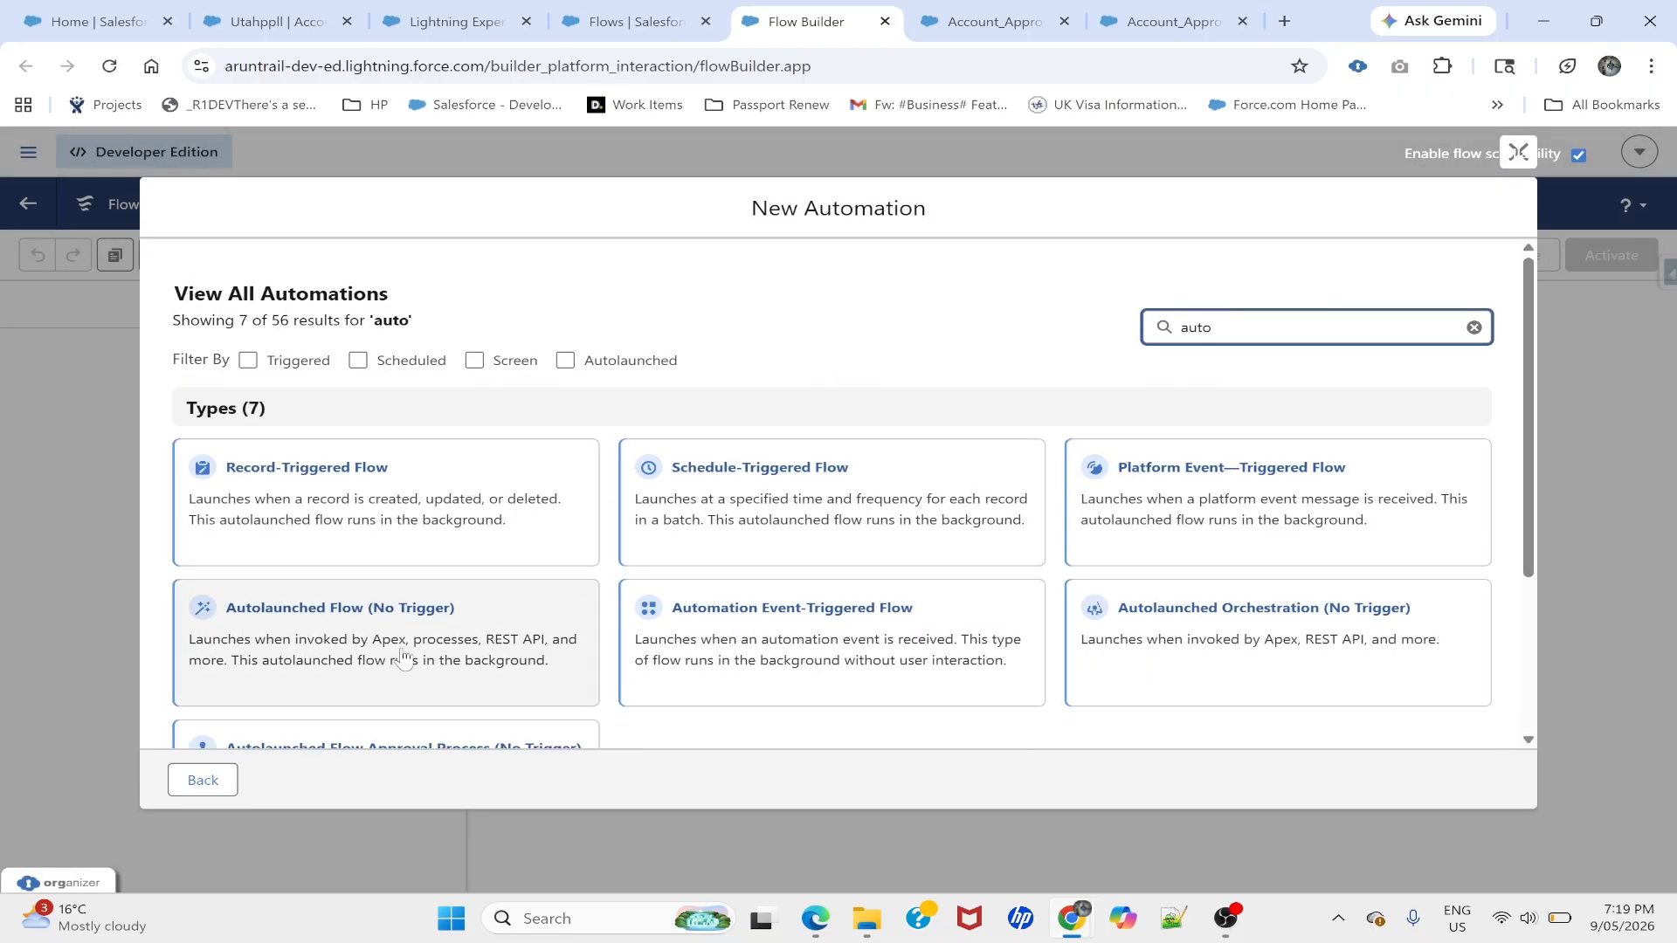
{"action": "left_click", "coordinate": [352, 627]}
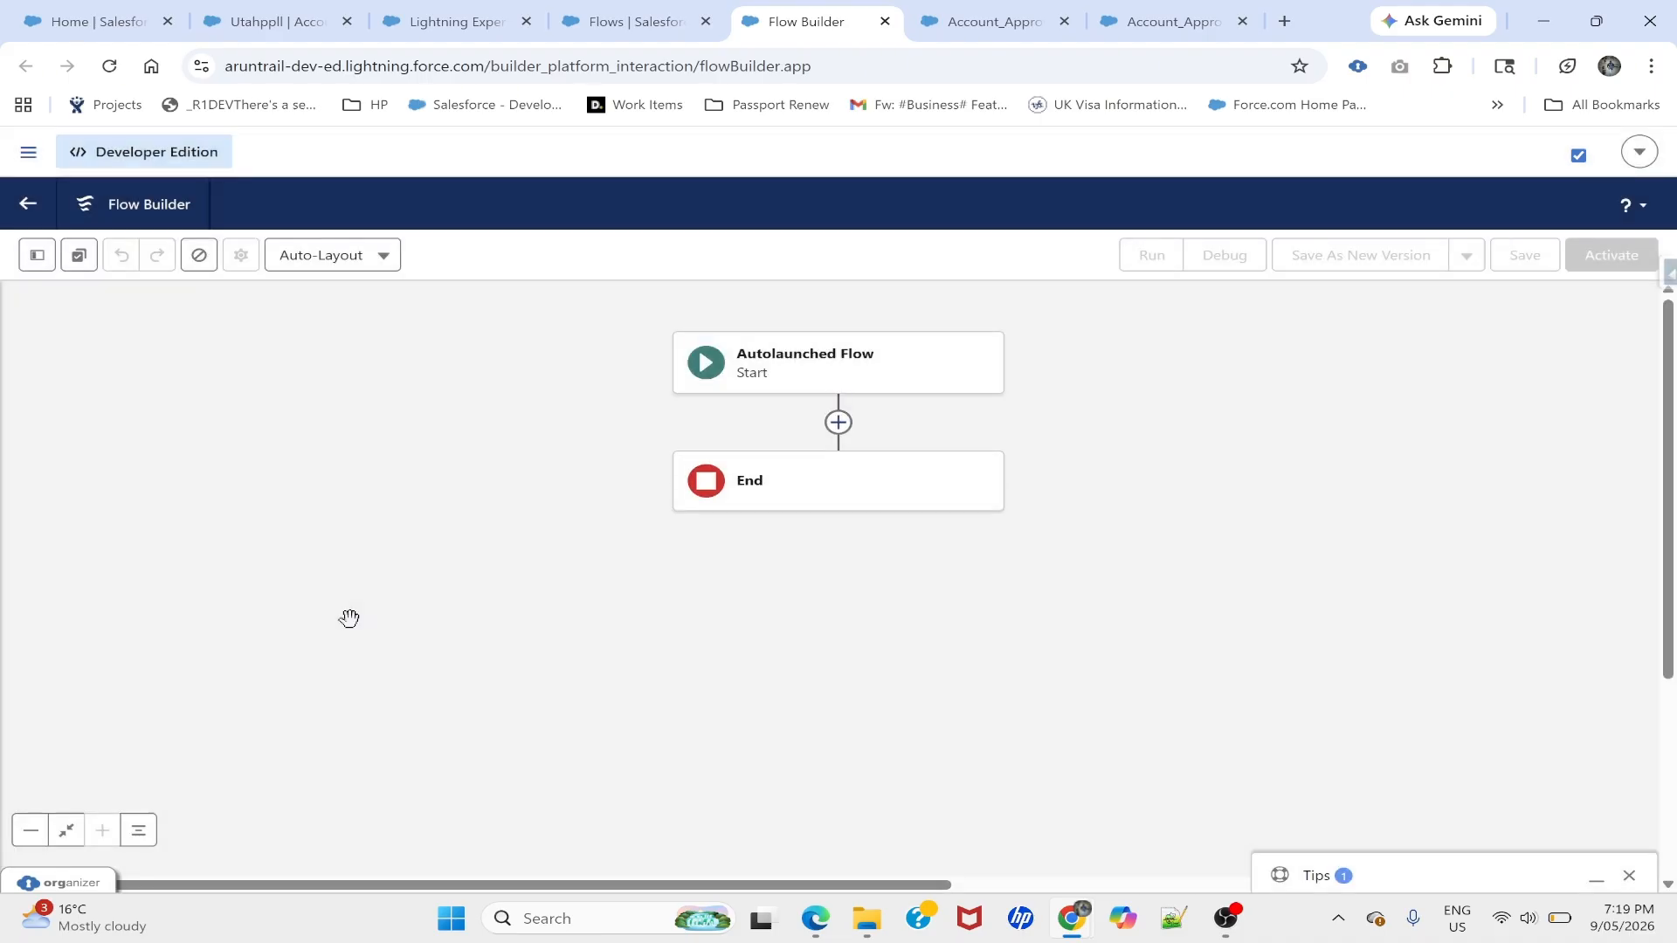
- Add an Update Records element labelled UpdateAccount after the flow's start
{"action": "left_click", "coordinate": [838, 423]}
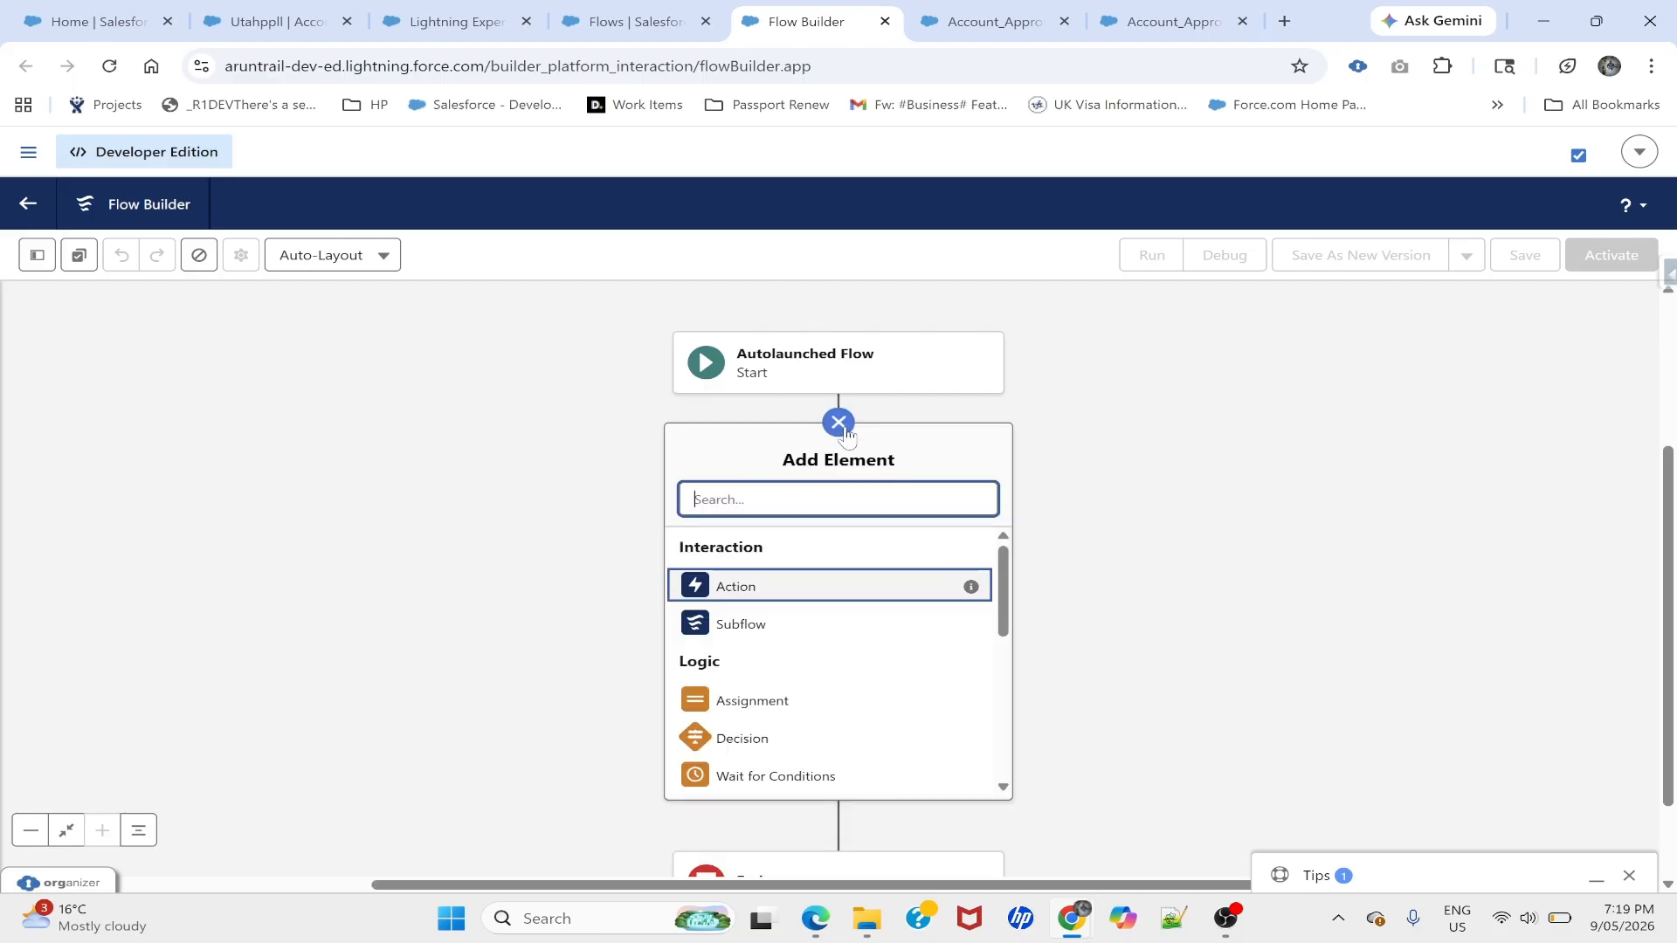
{"action": "type", "text": "upd"}
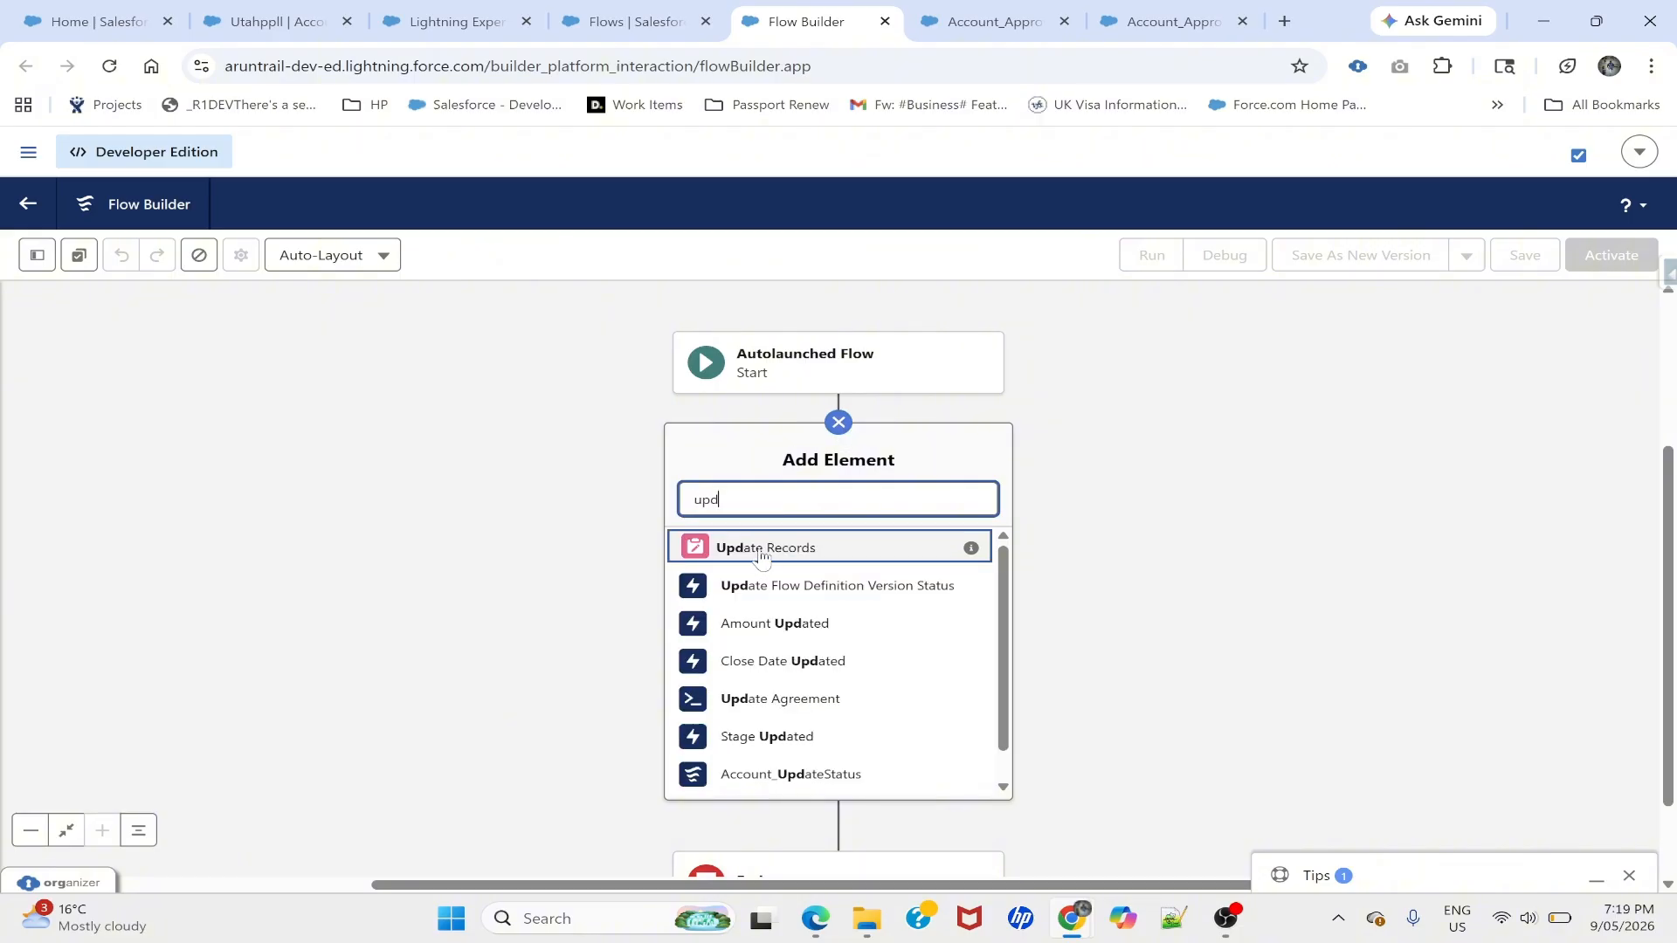
{"action": "left_click", "coordinate": [765, 550]}
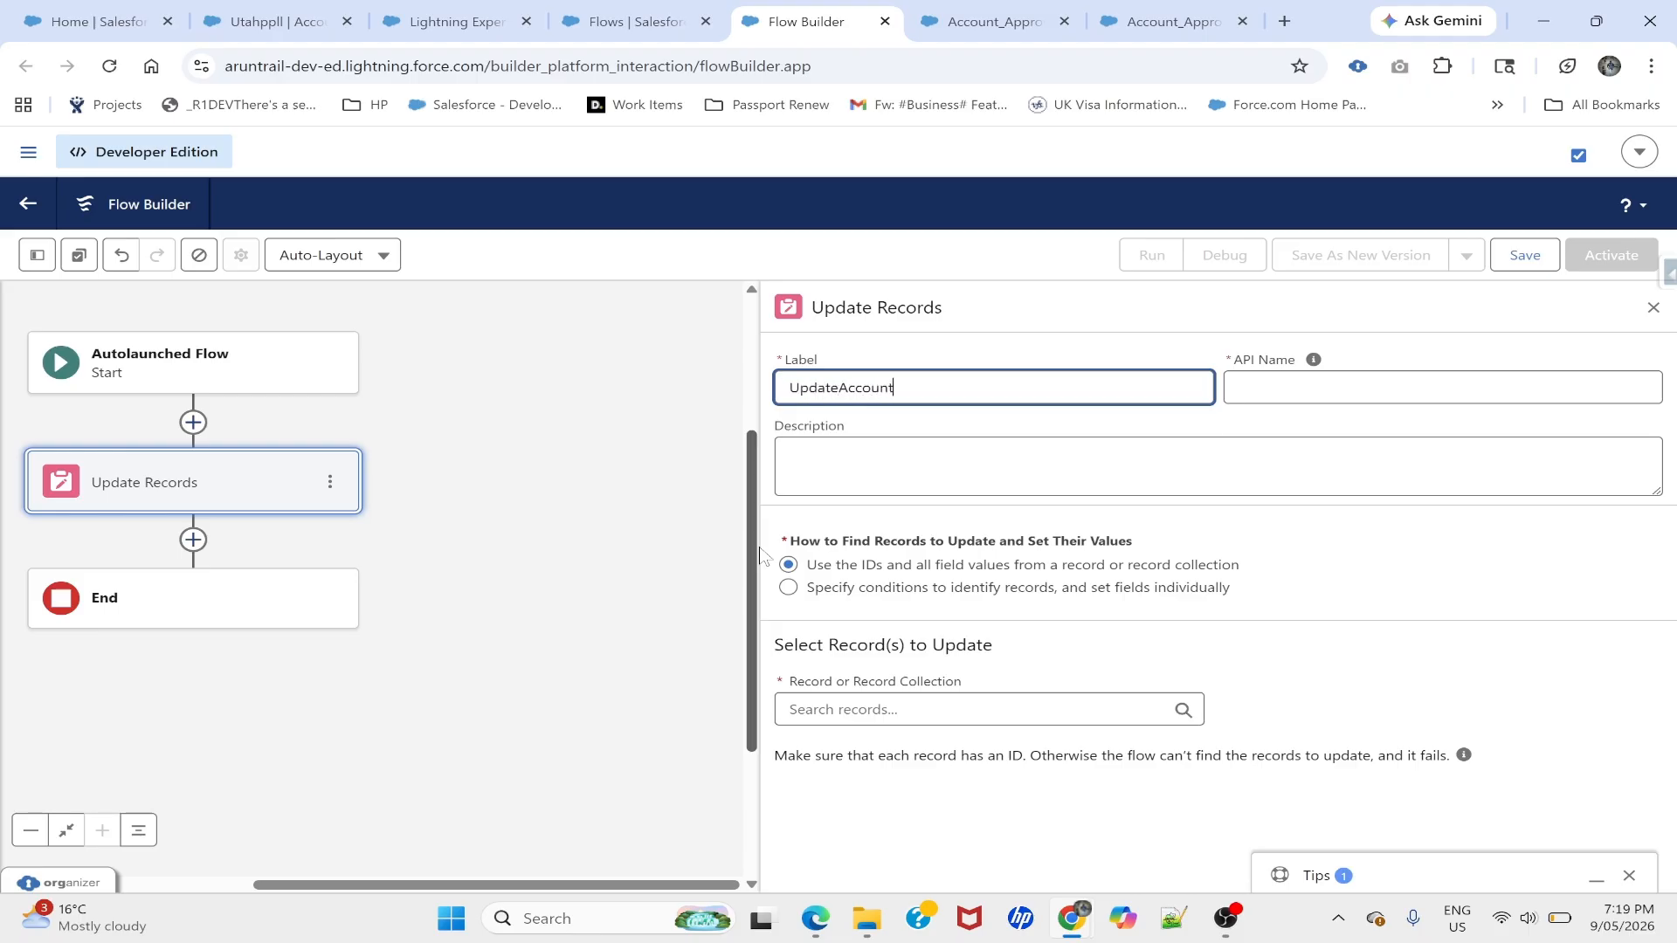
{"action": "key", "text": "Tab"}
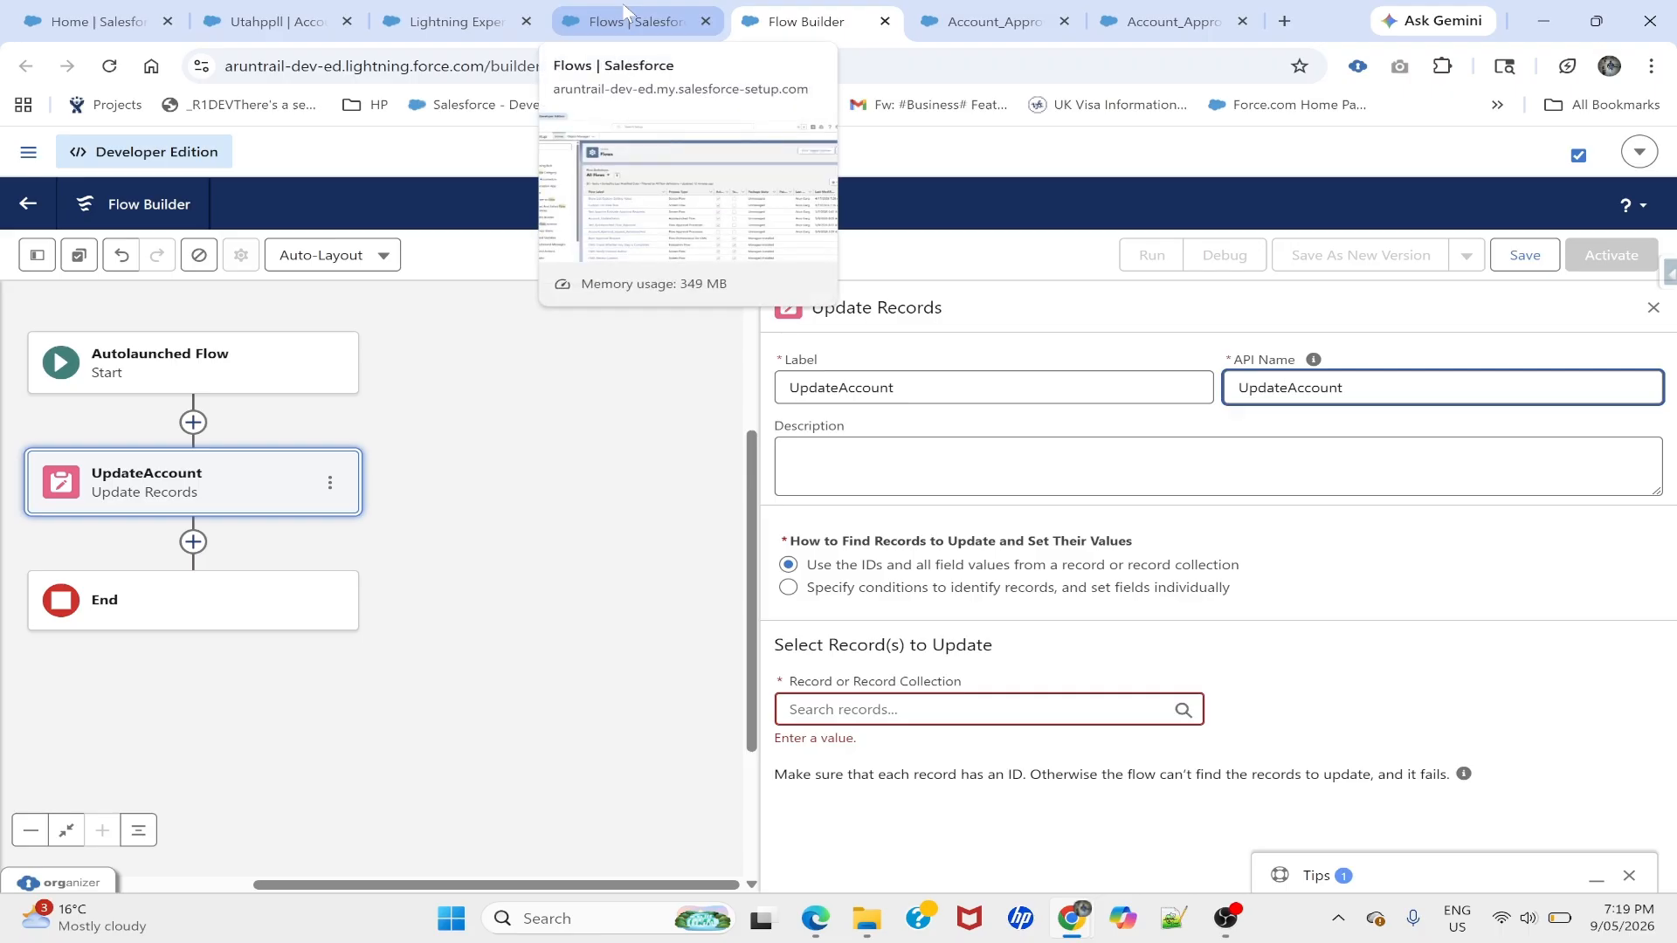
{"action": "left_click_drag", "start_coordinate": [463, 513], "coordinate": [565, 521]}
{"action": "left_click", "coordinate": [35, 255]}
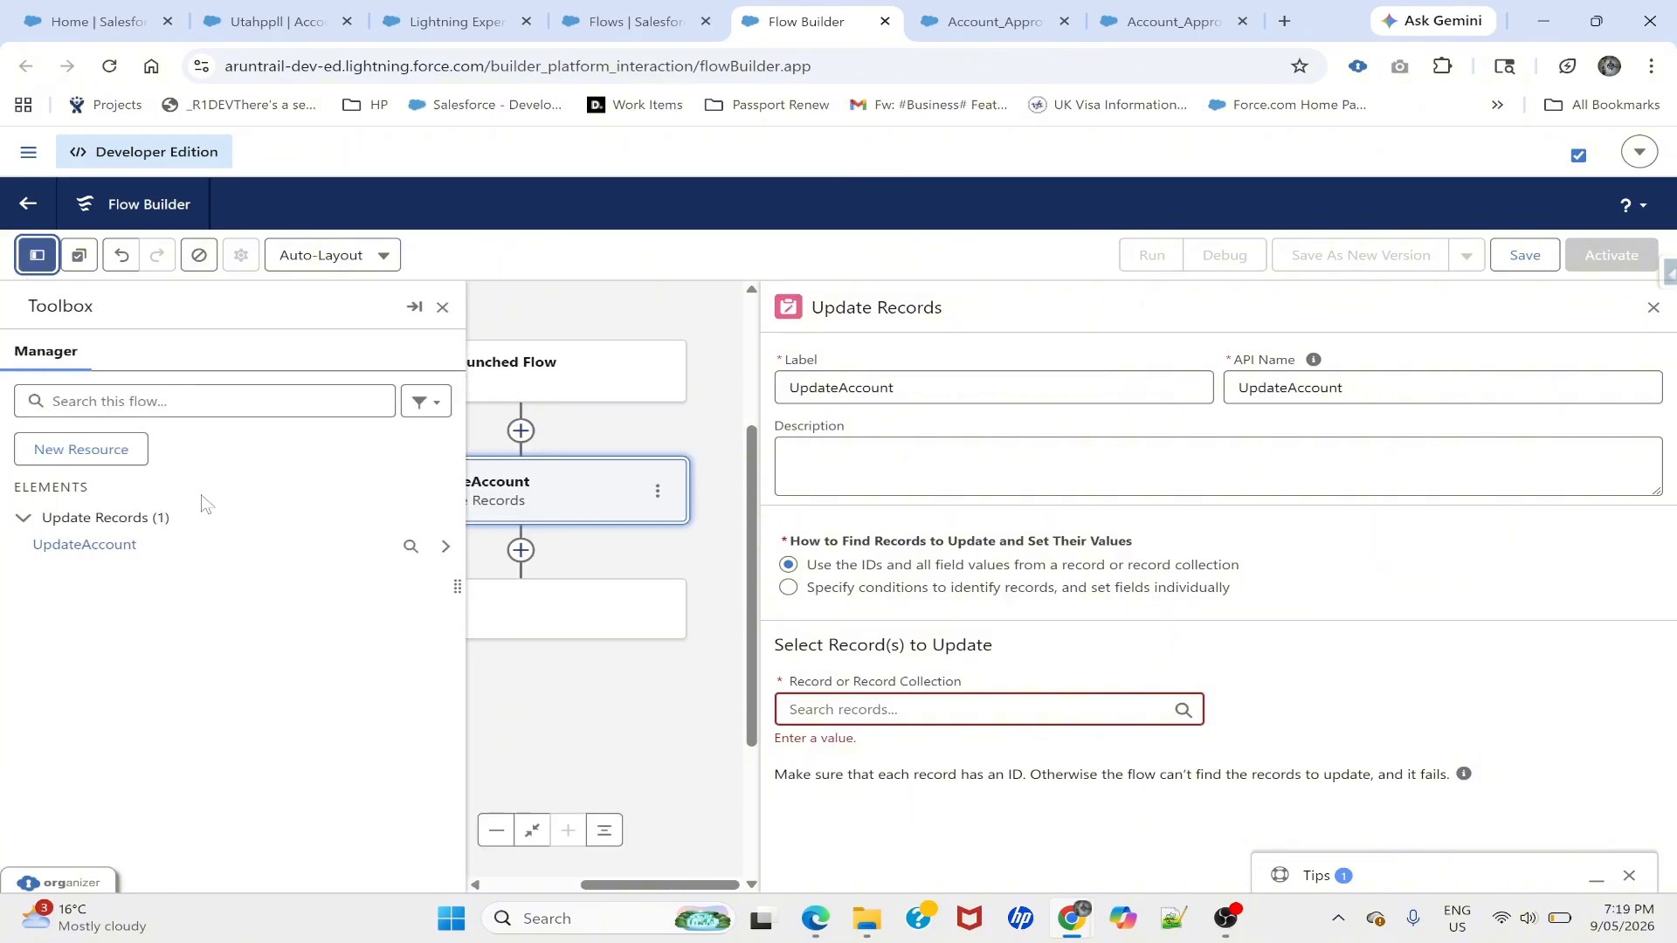
- Create a Text variable named recordId that is available for input
{"action": "left_click", "coordinate": [80, 451]}
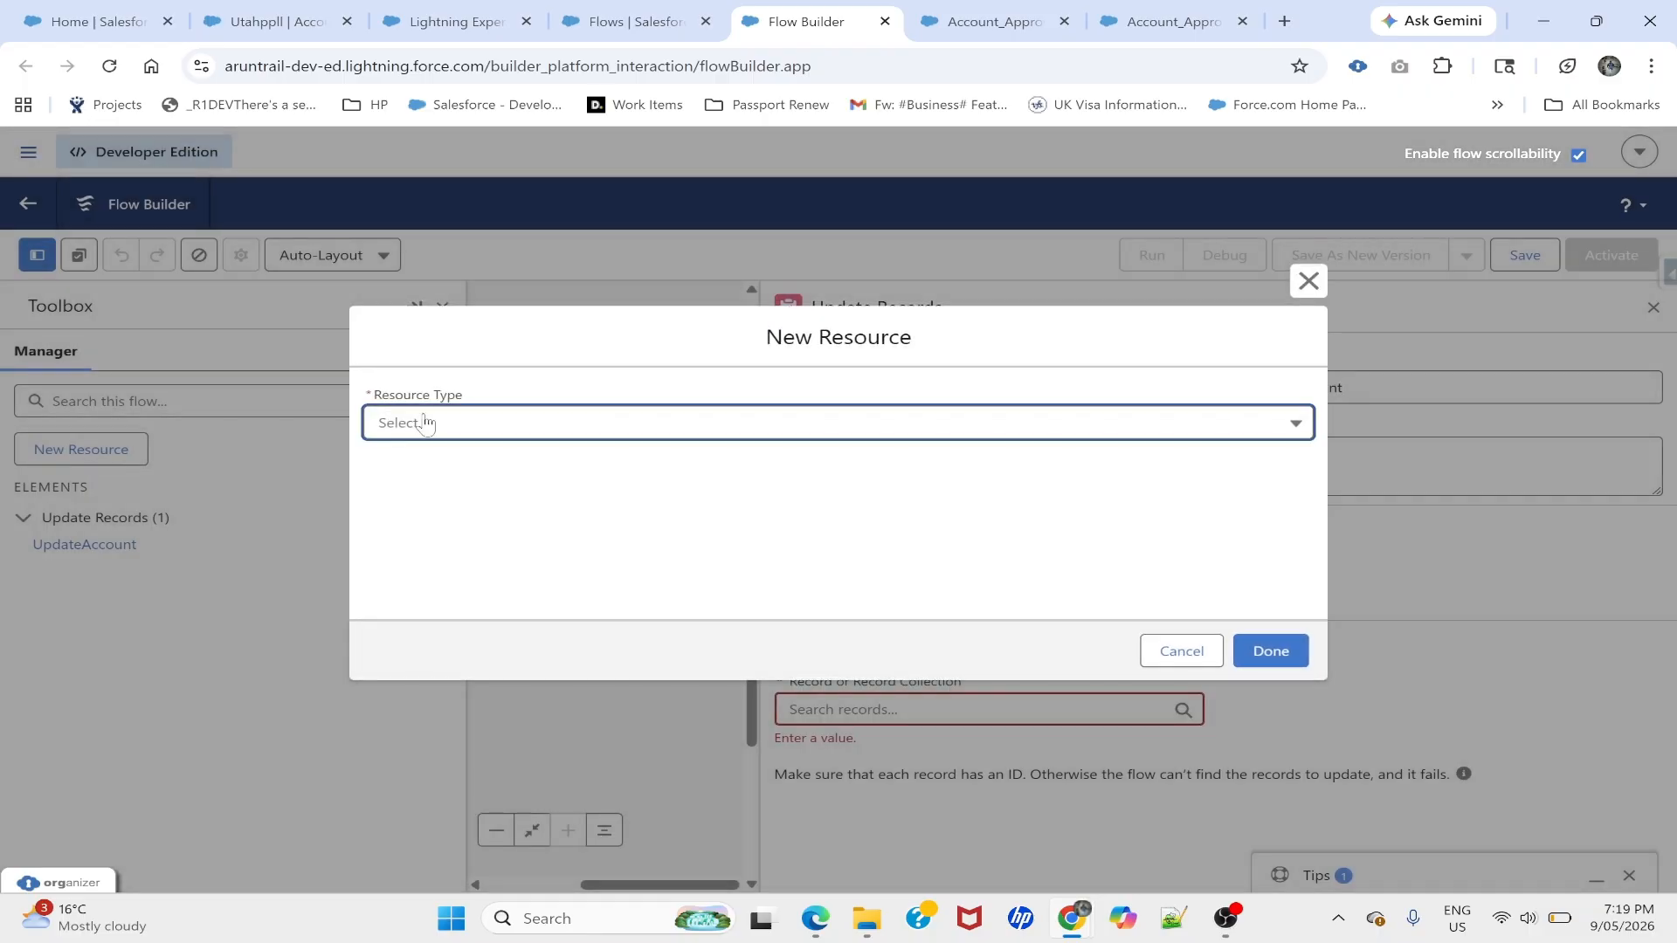
{"action": "left_click", "coordinate": [458, 437]}
{"action": "left_click", "coordinate": [456, 472]}
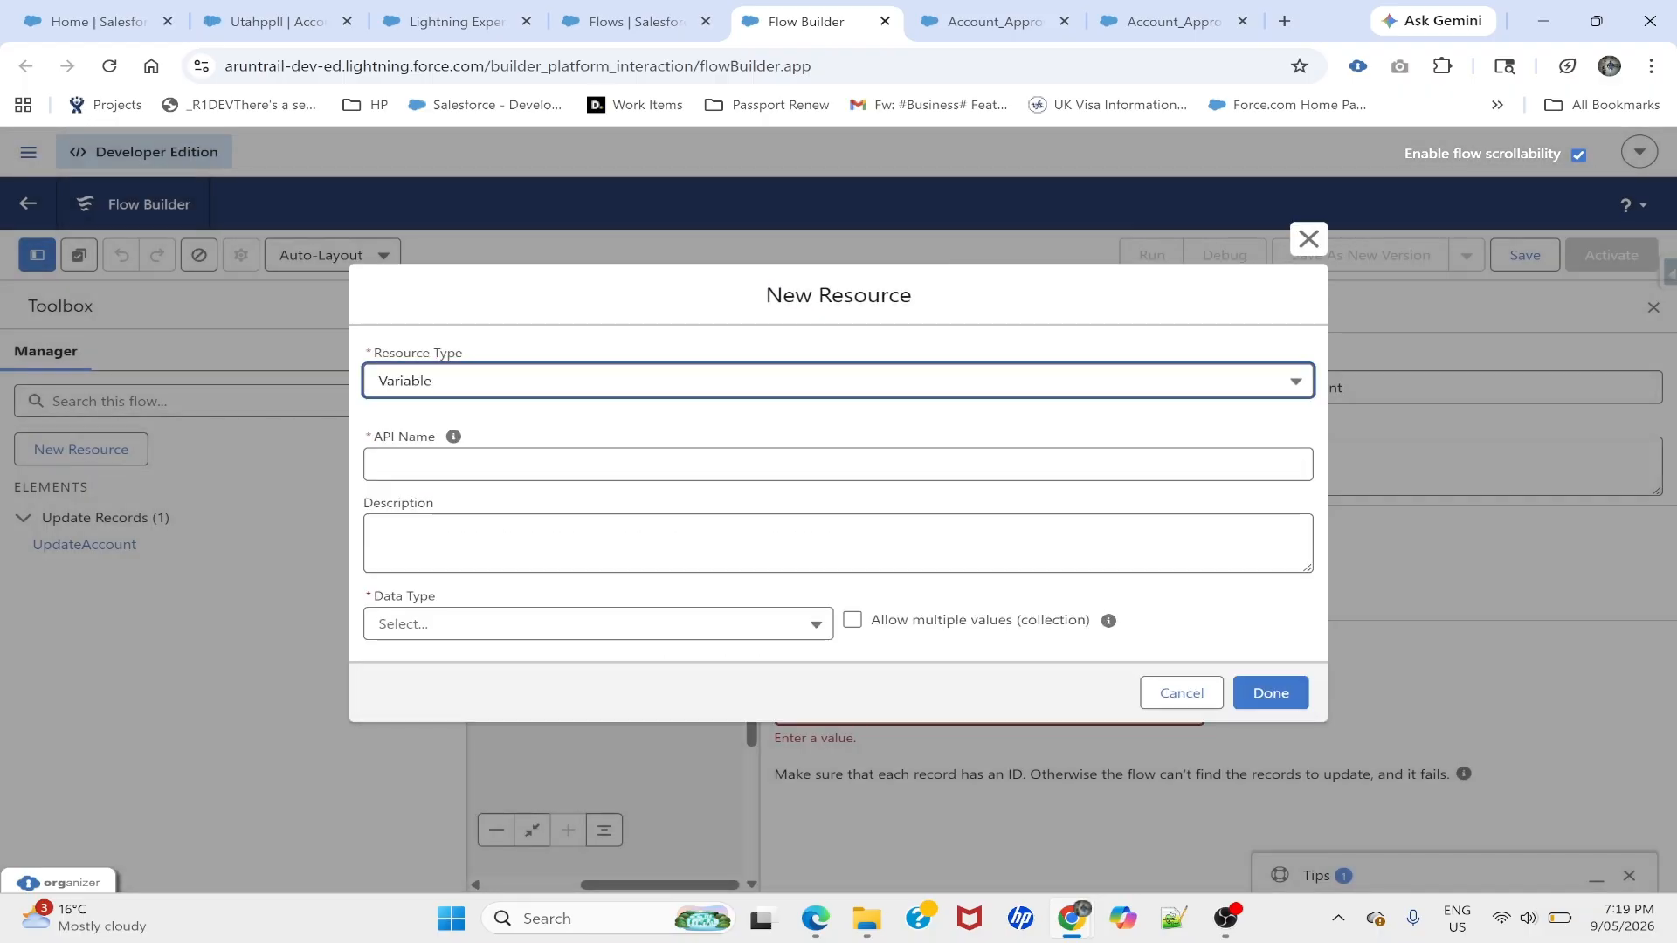
{"action": "left_click", "coordinate": [457, 470]}
{"action": "type", "text": "recors"}
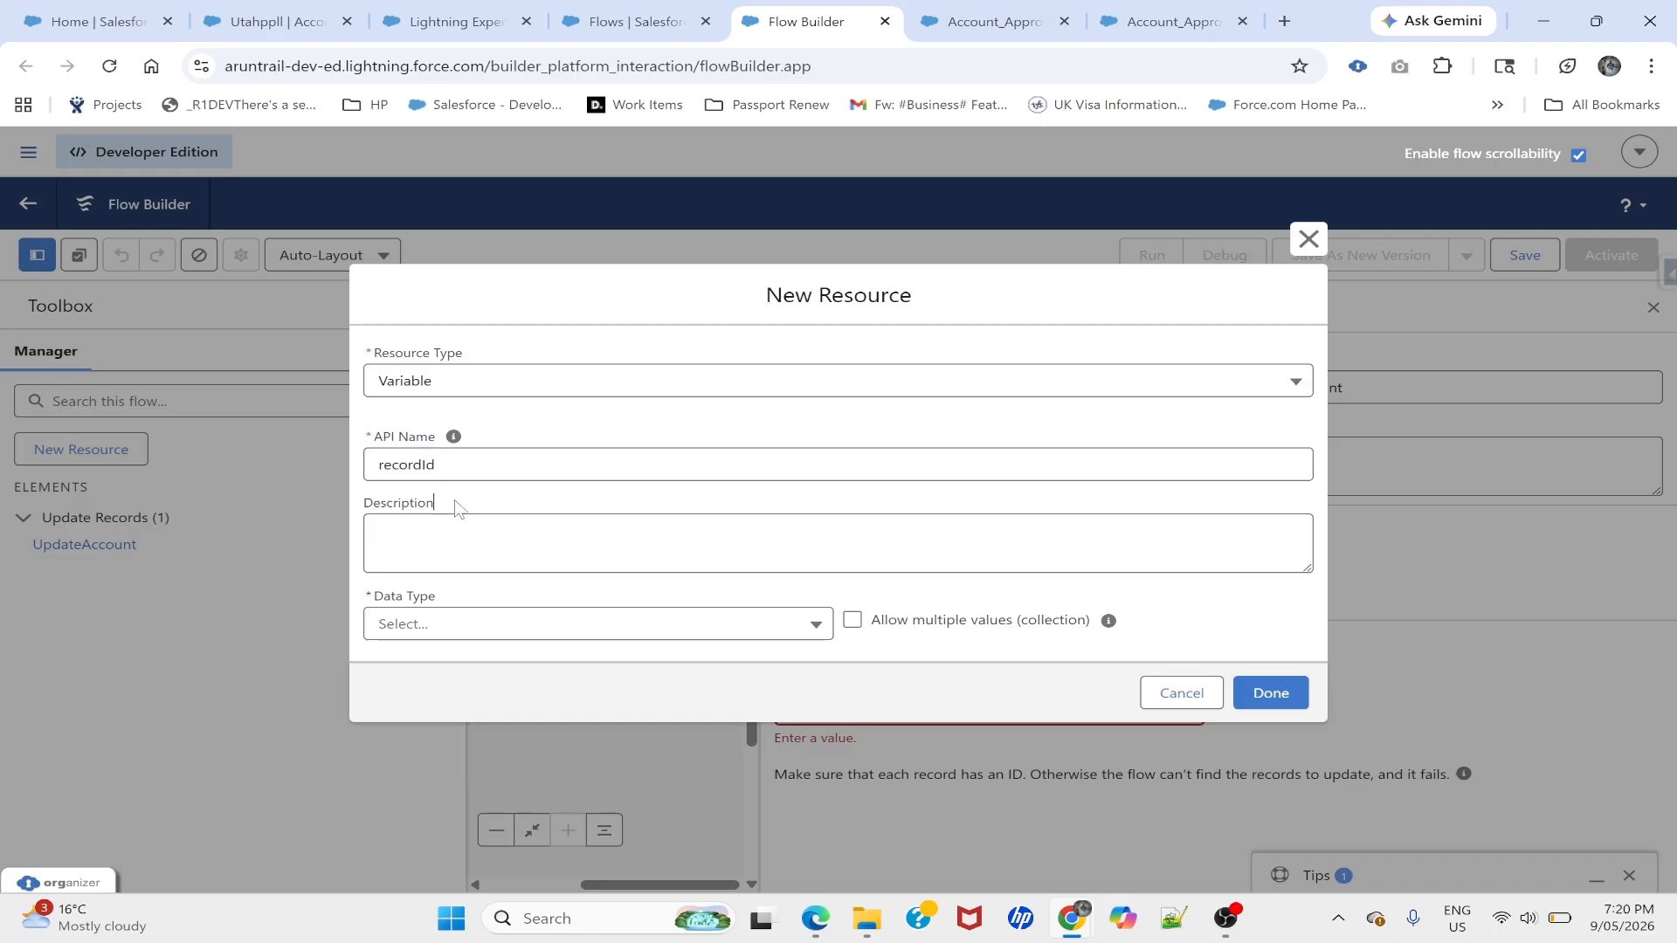
{"action": "left_click", "coordinate": [447, 626]}
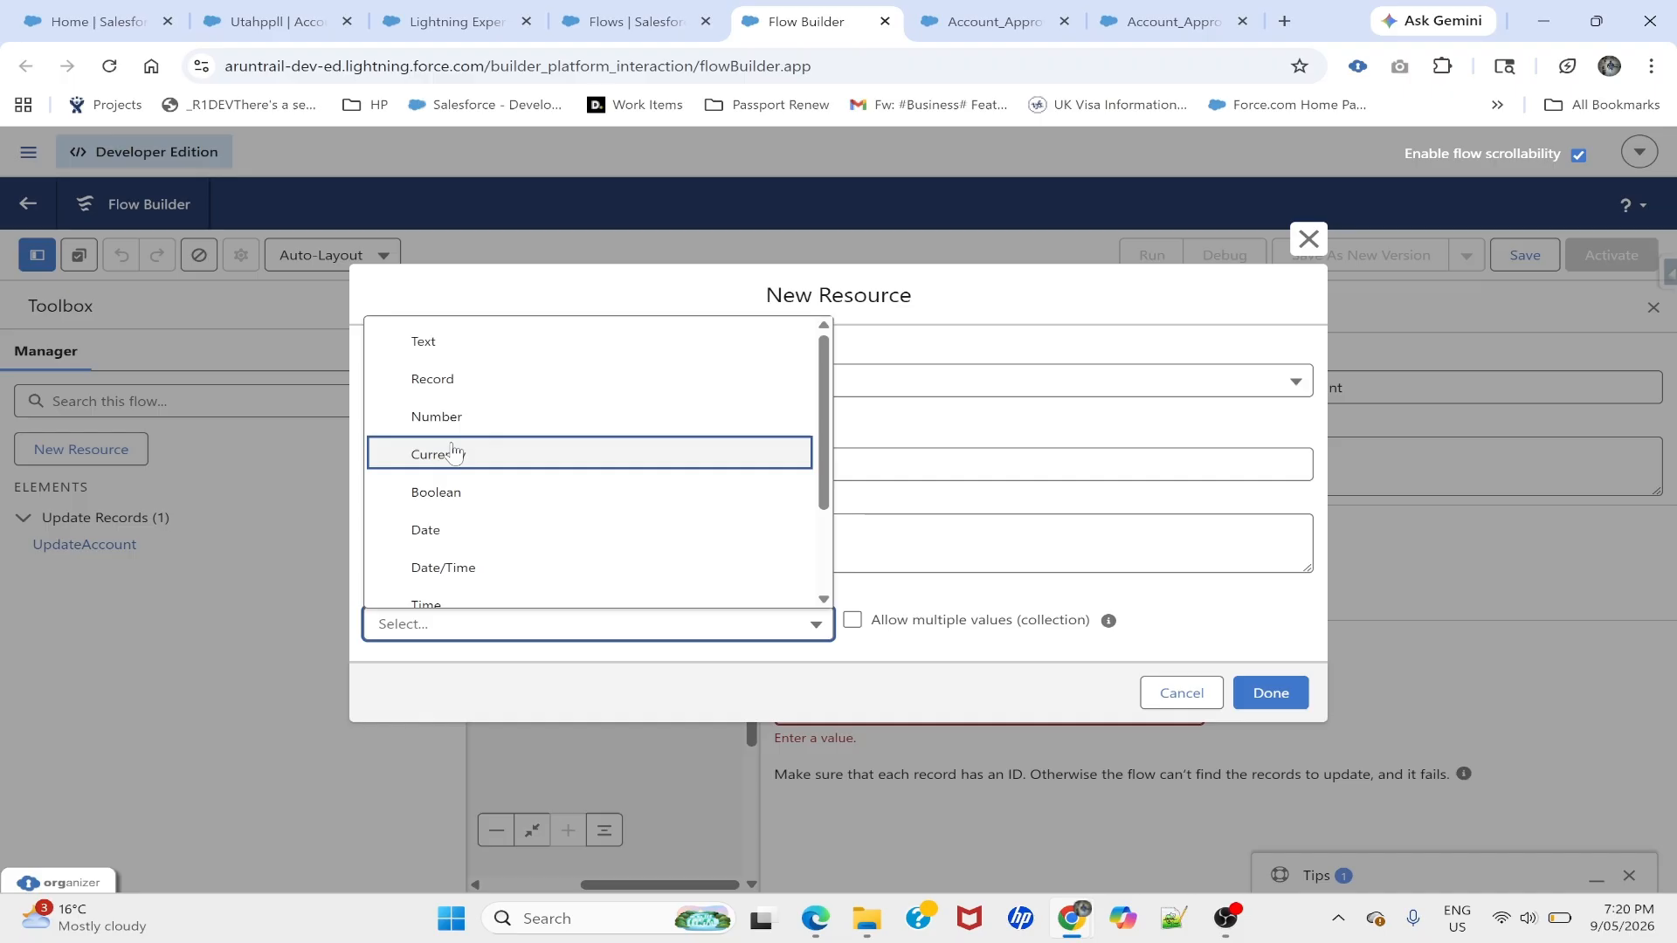
{"action": "left_click", "coordinate": [423, 340]}
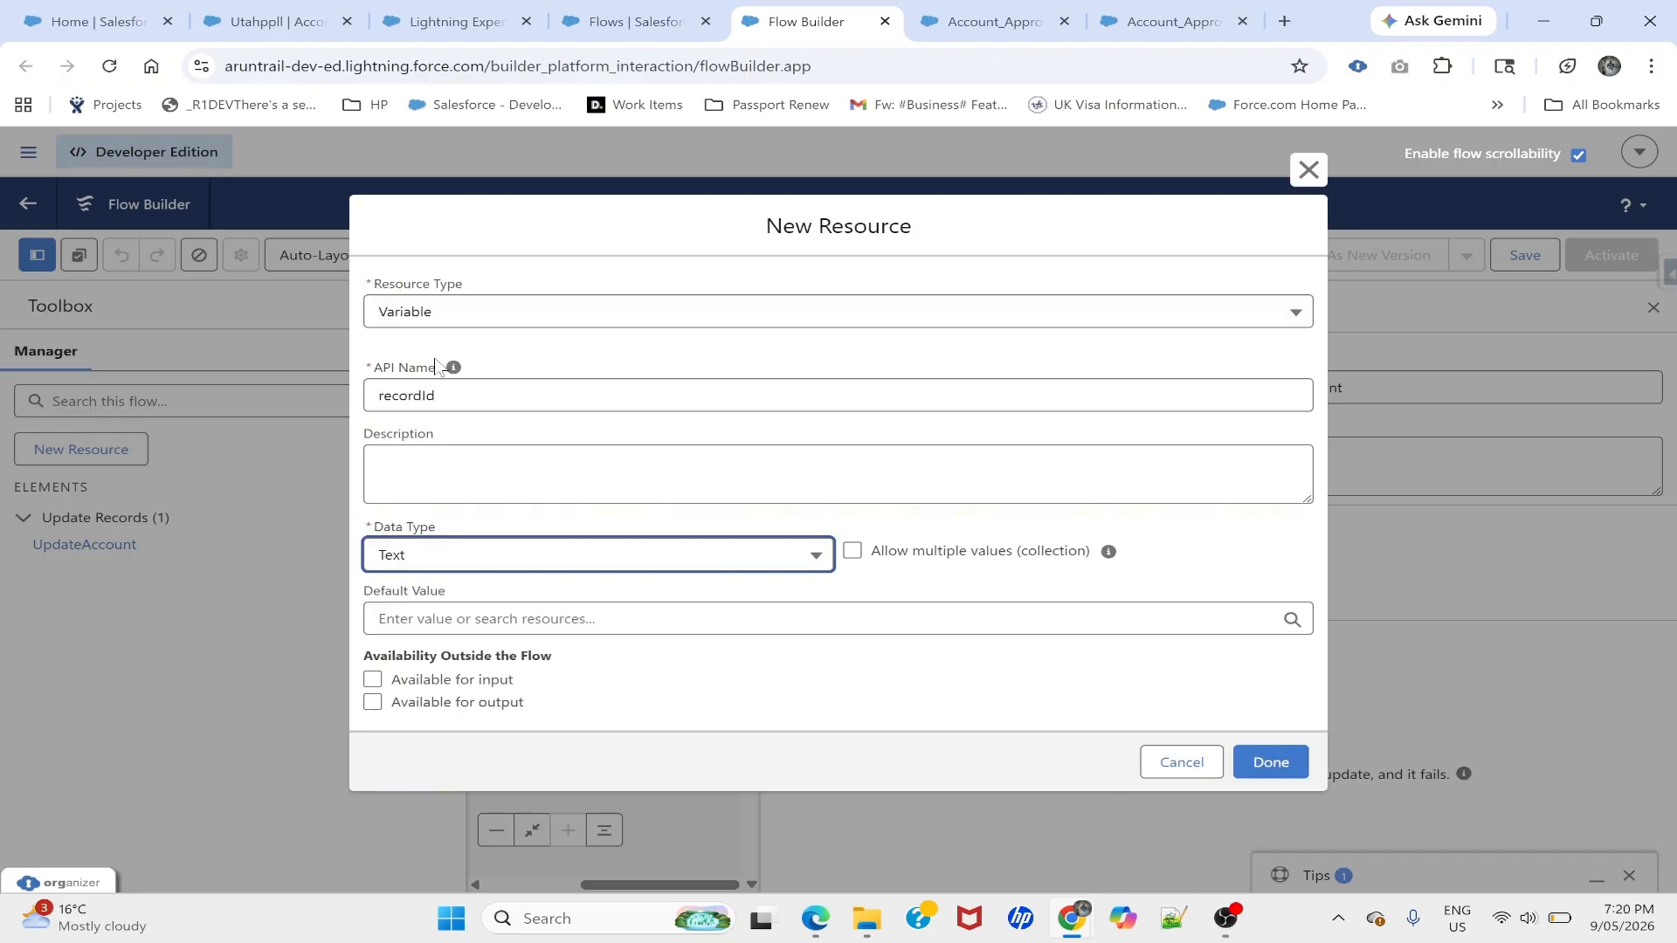
{"action": "left_click", "coordinate": [372, 680]}
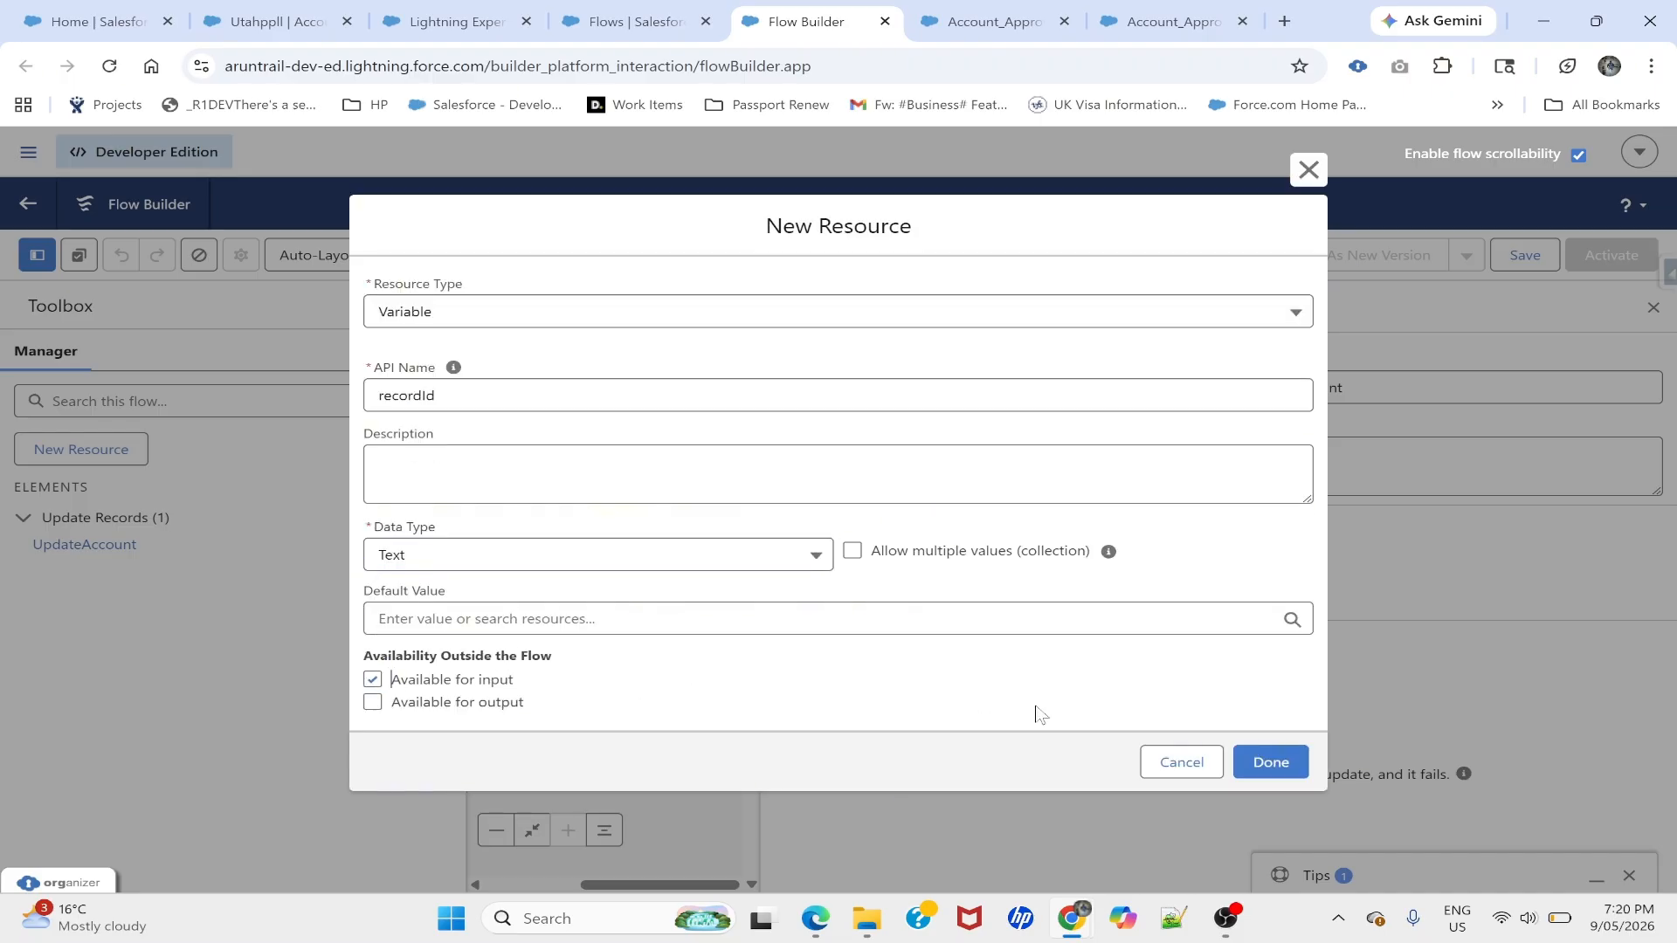
{"action": "left_click", "coordinate": [1273, 759]}
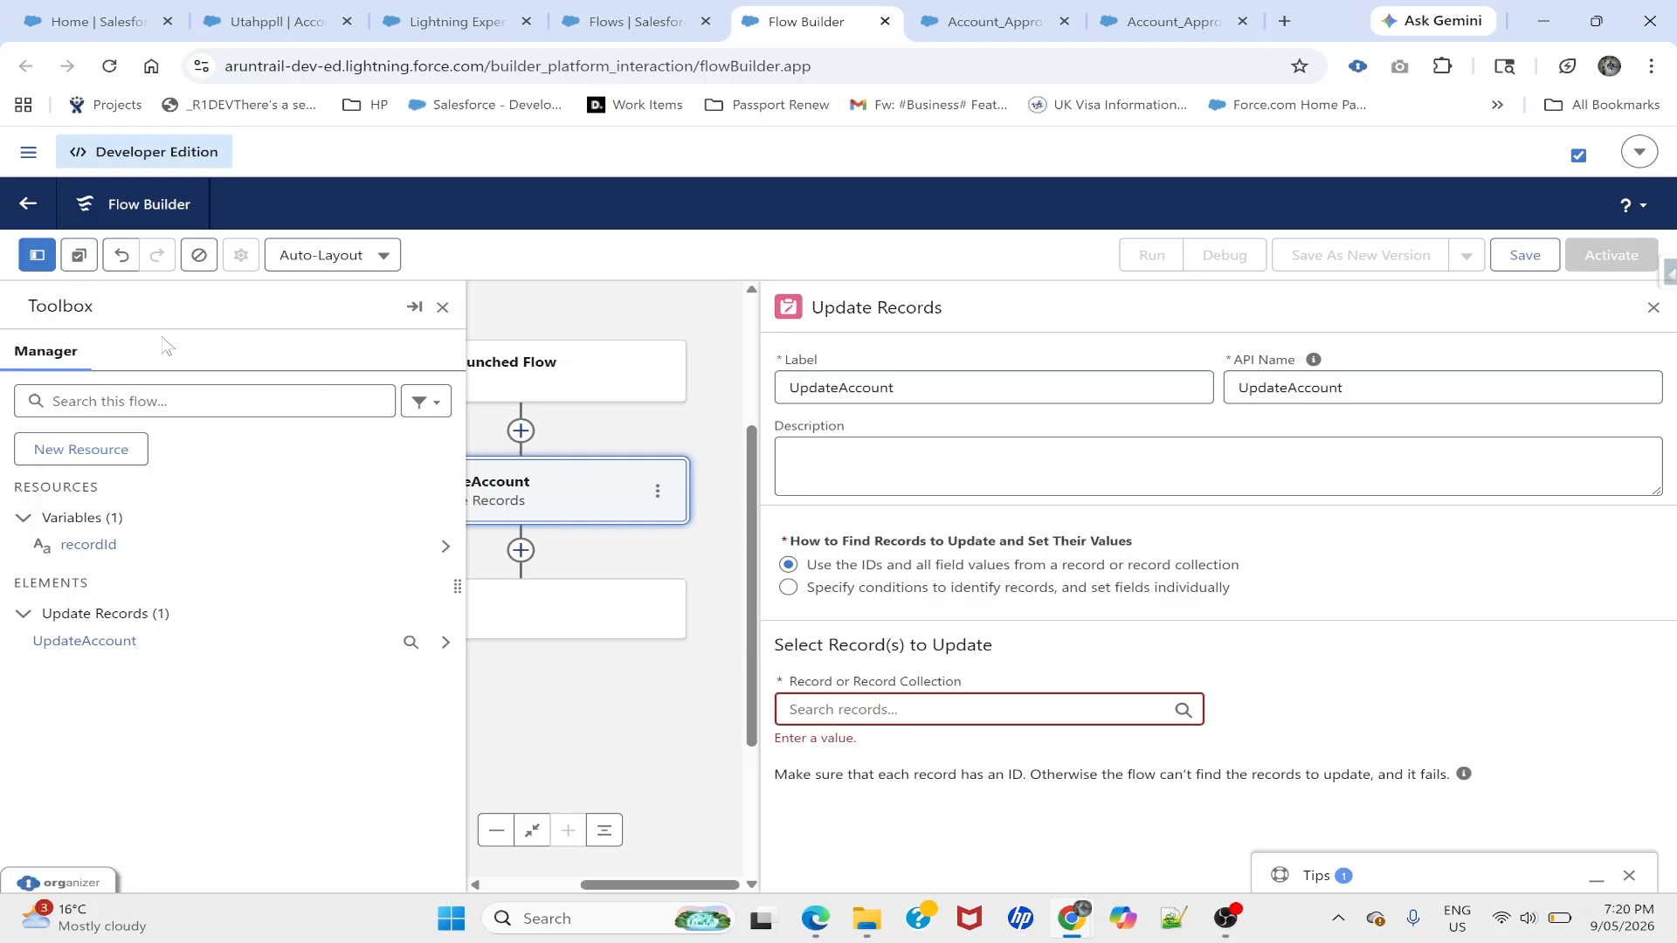
{"action": "left_click", "coordinate": [1144, 21]}
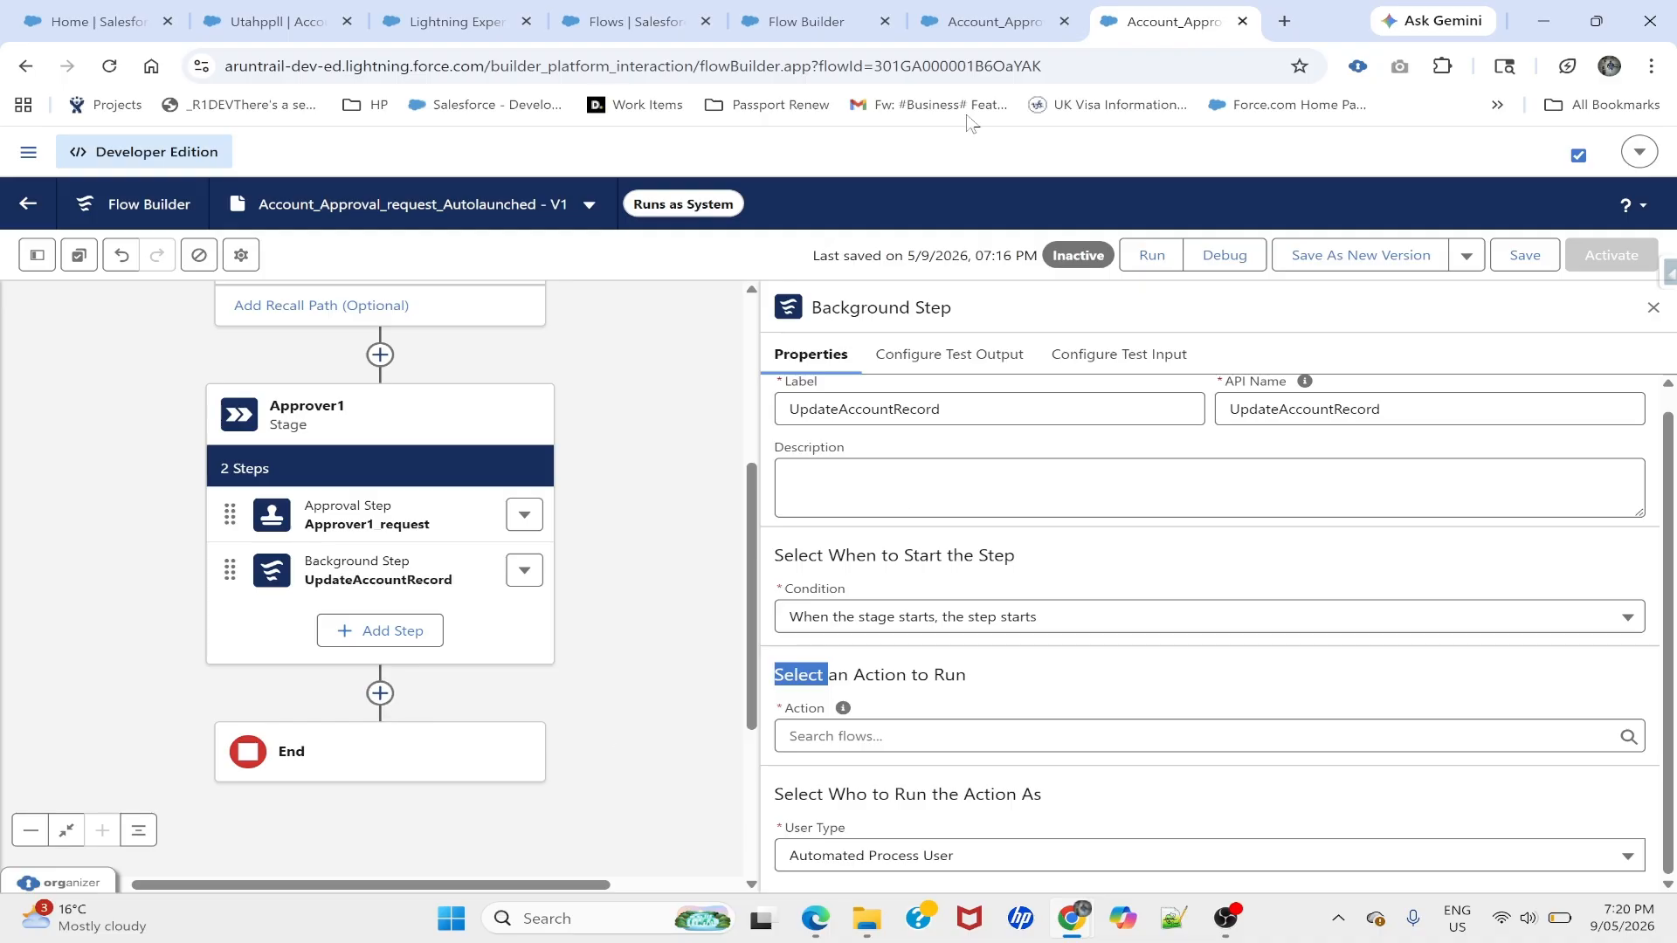
{"action": "left_click", "coordinate": [994, 26]}
{"action": "left_click", "coordinate": [37, 257]}
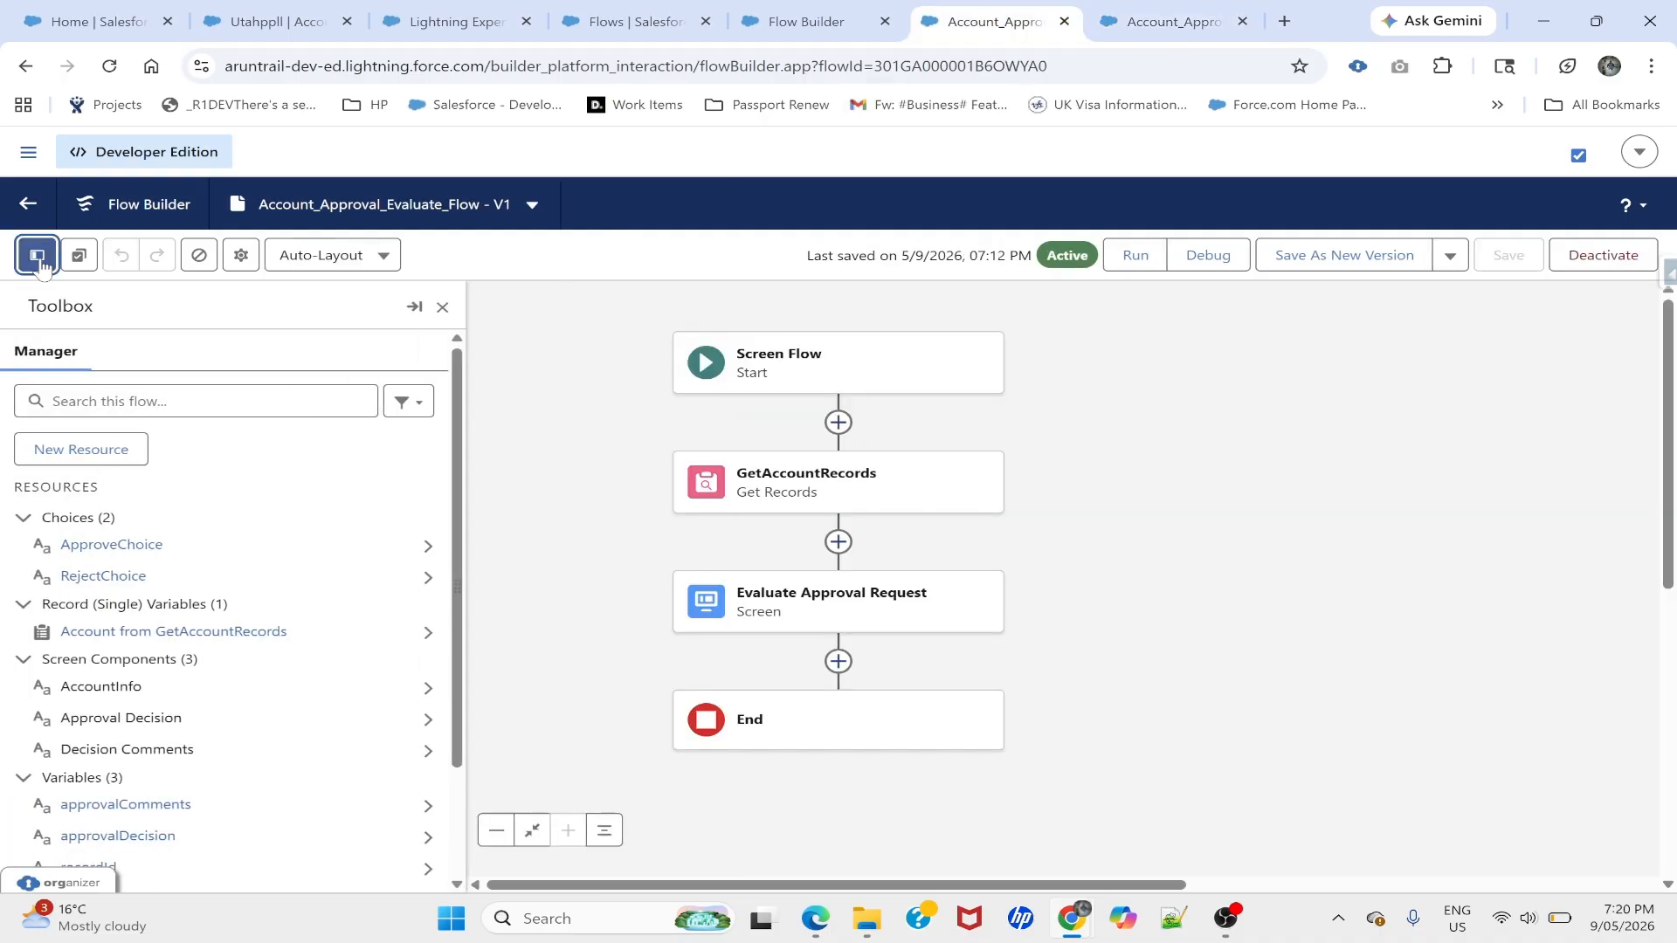
{"action": "left_click", "coordinate": [791, 21]}
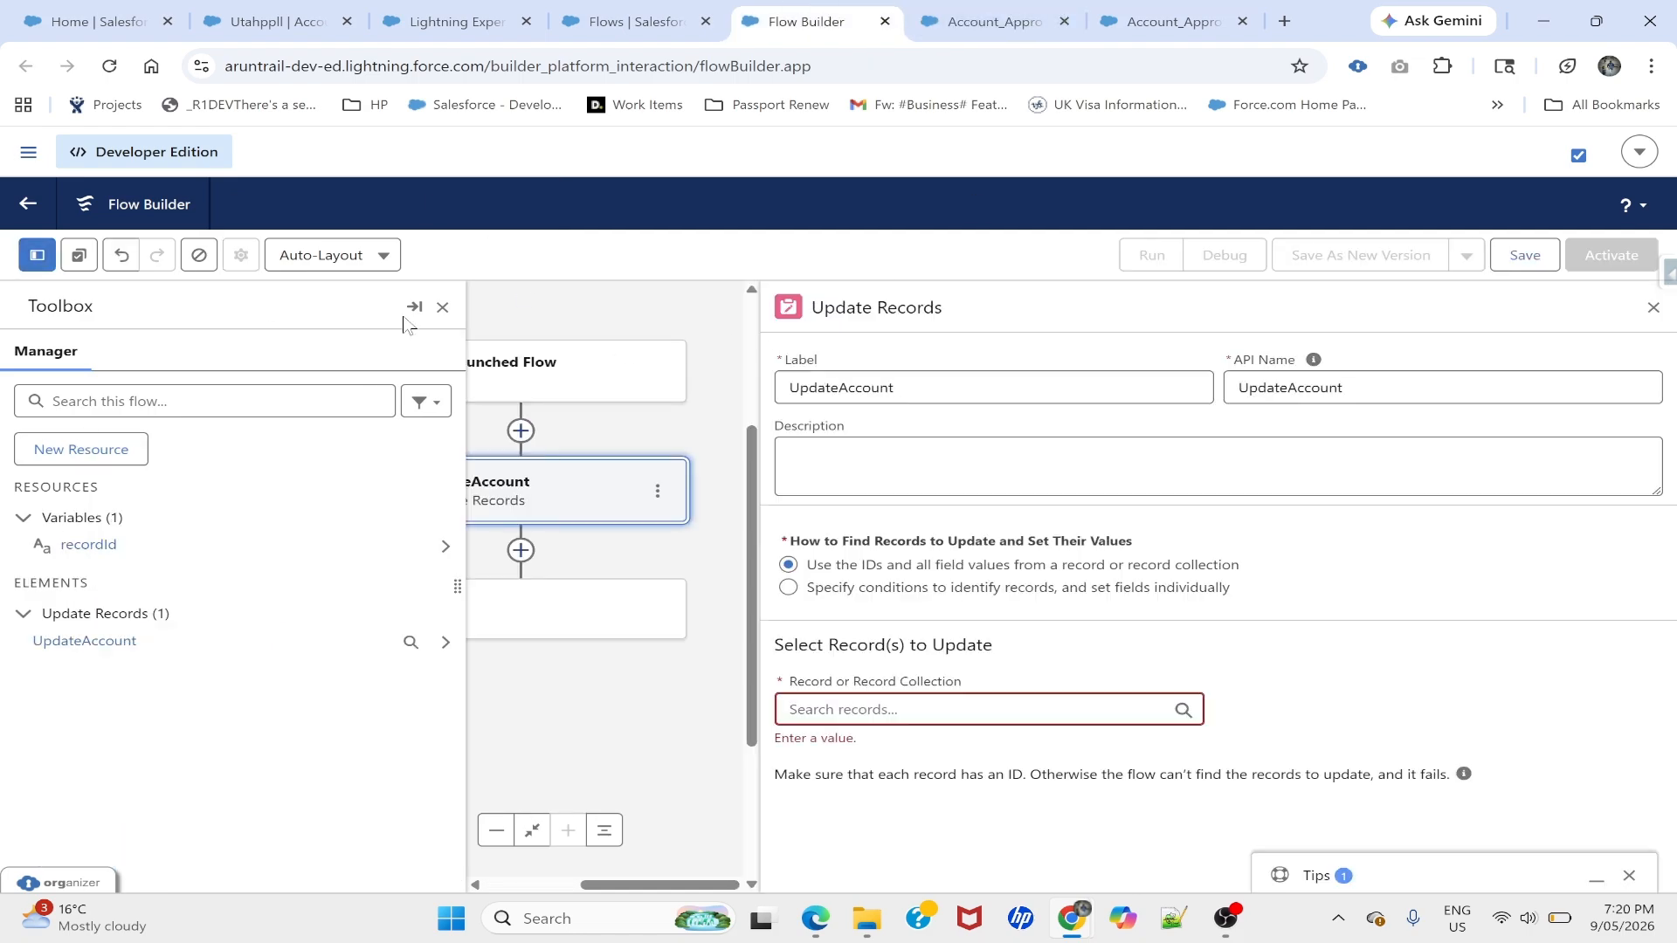
- Create a Text variable named SubmissionStatus, available for input, alongside recordId
{"action": "left_click", "coordinate": [83, 448]}
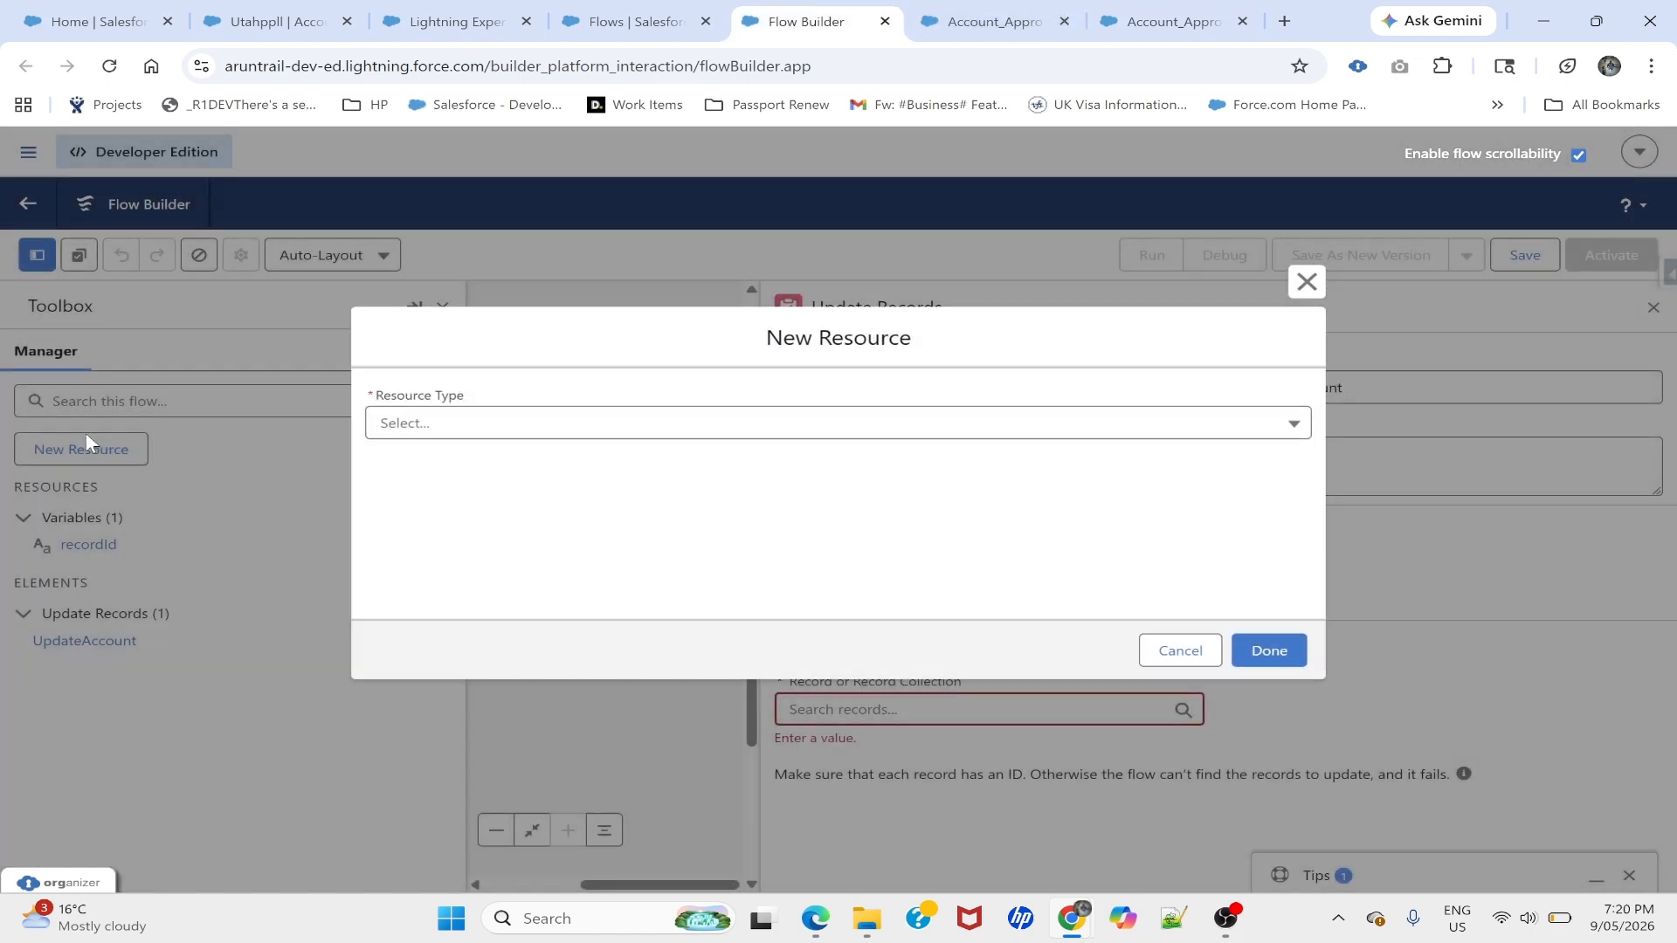
{"action": "left_click", "coordinate": [408, 426]}
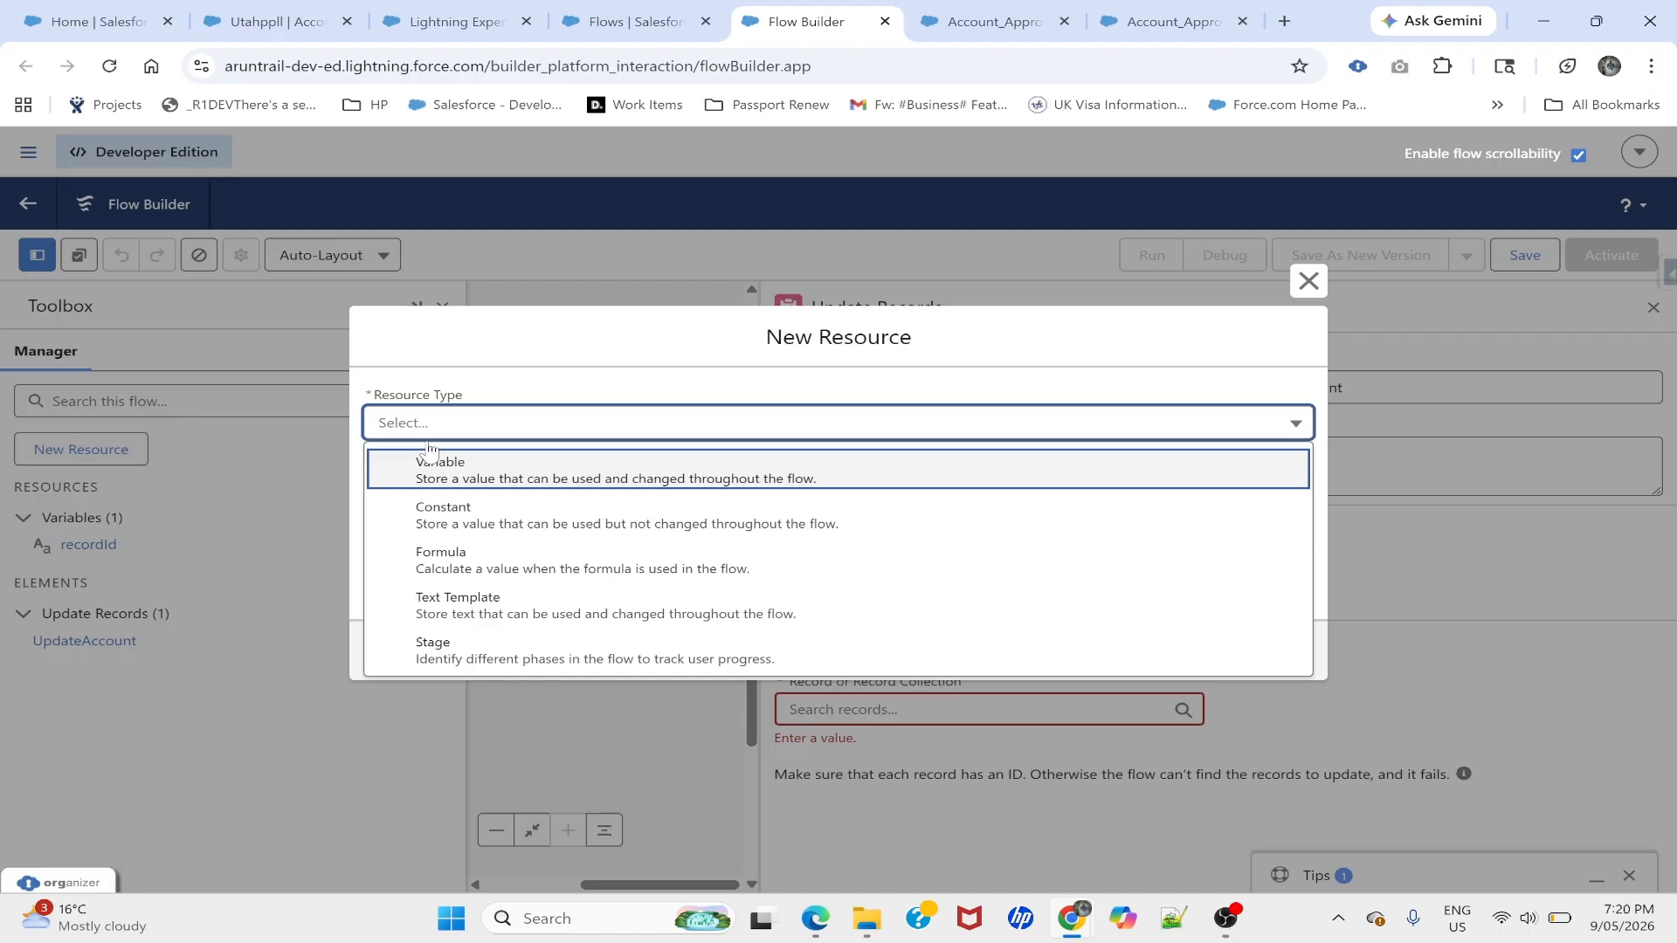
{"action": "left_click", "coordinate": [457, 480]}
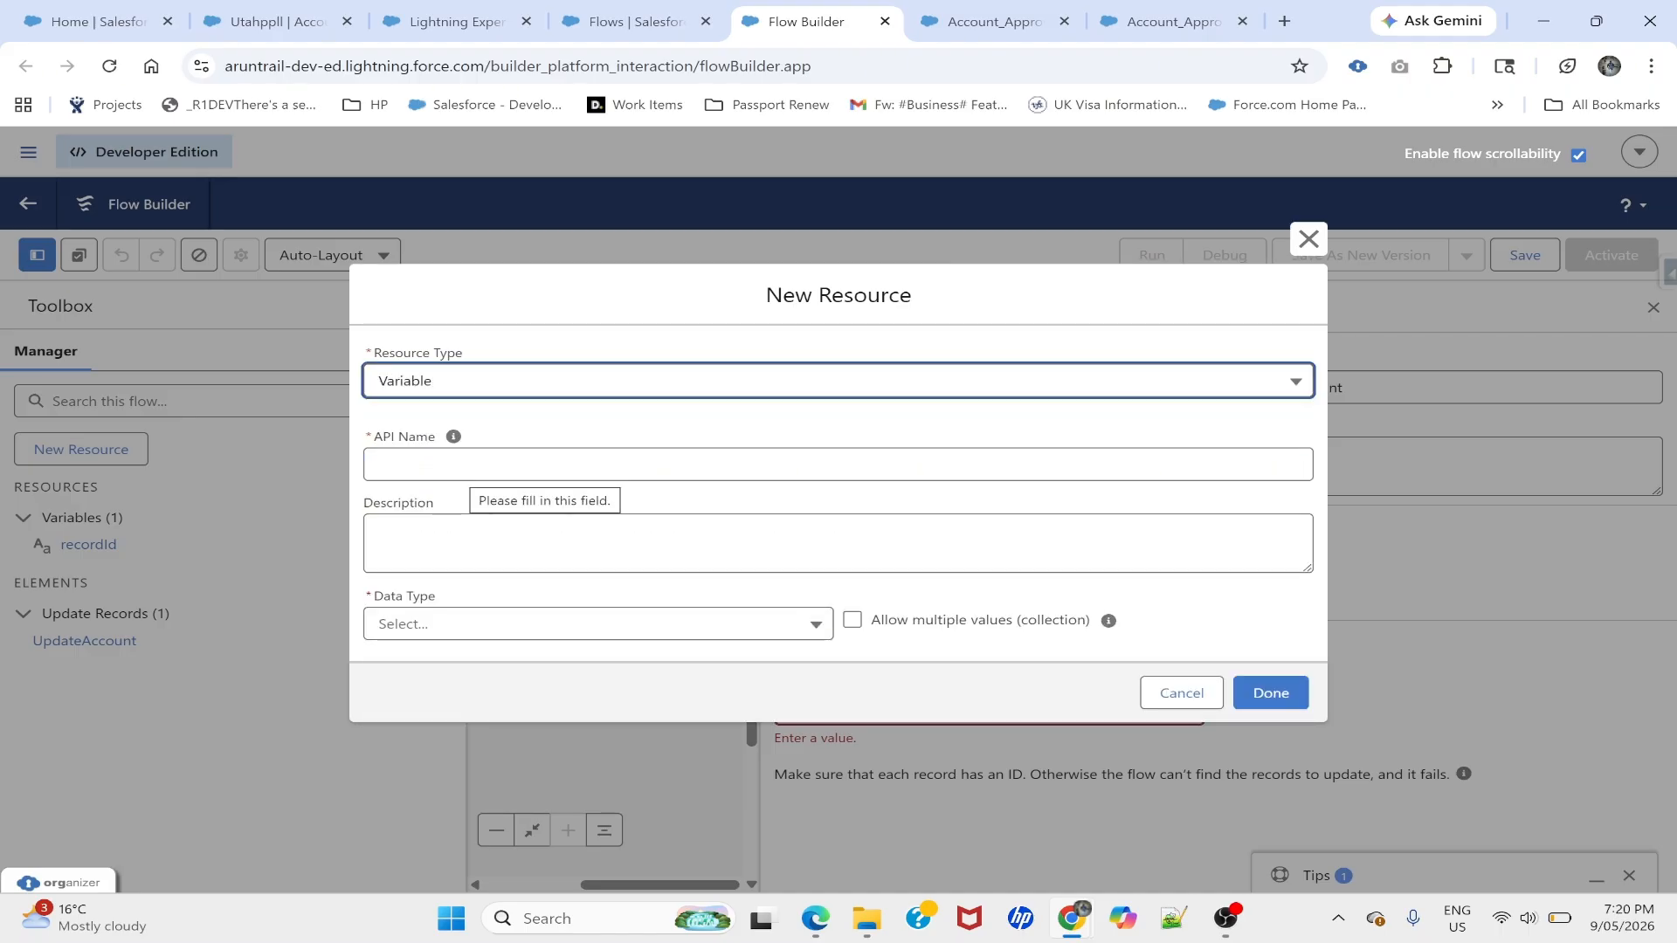
{"action": "left_click", "coordinate": [459, 471]}
{"action": "type", "text": "Statu"}
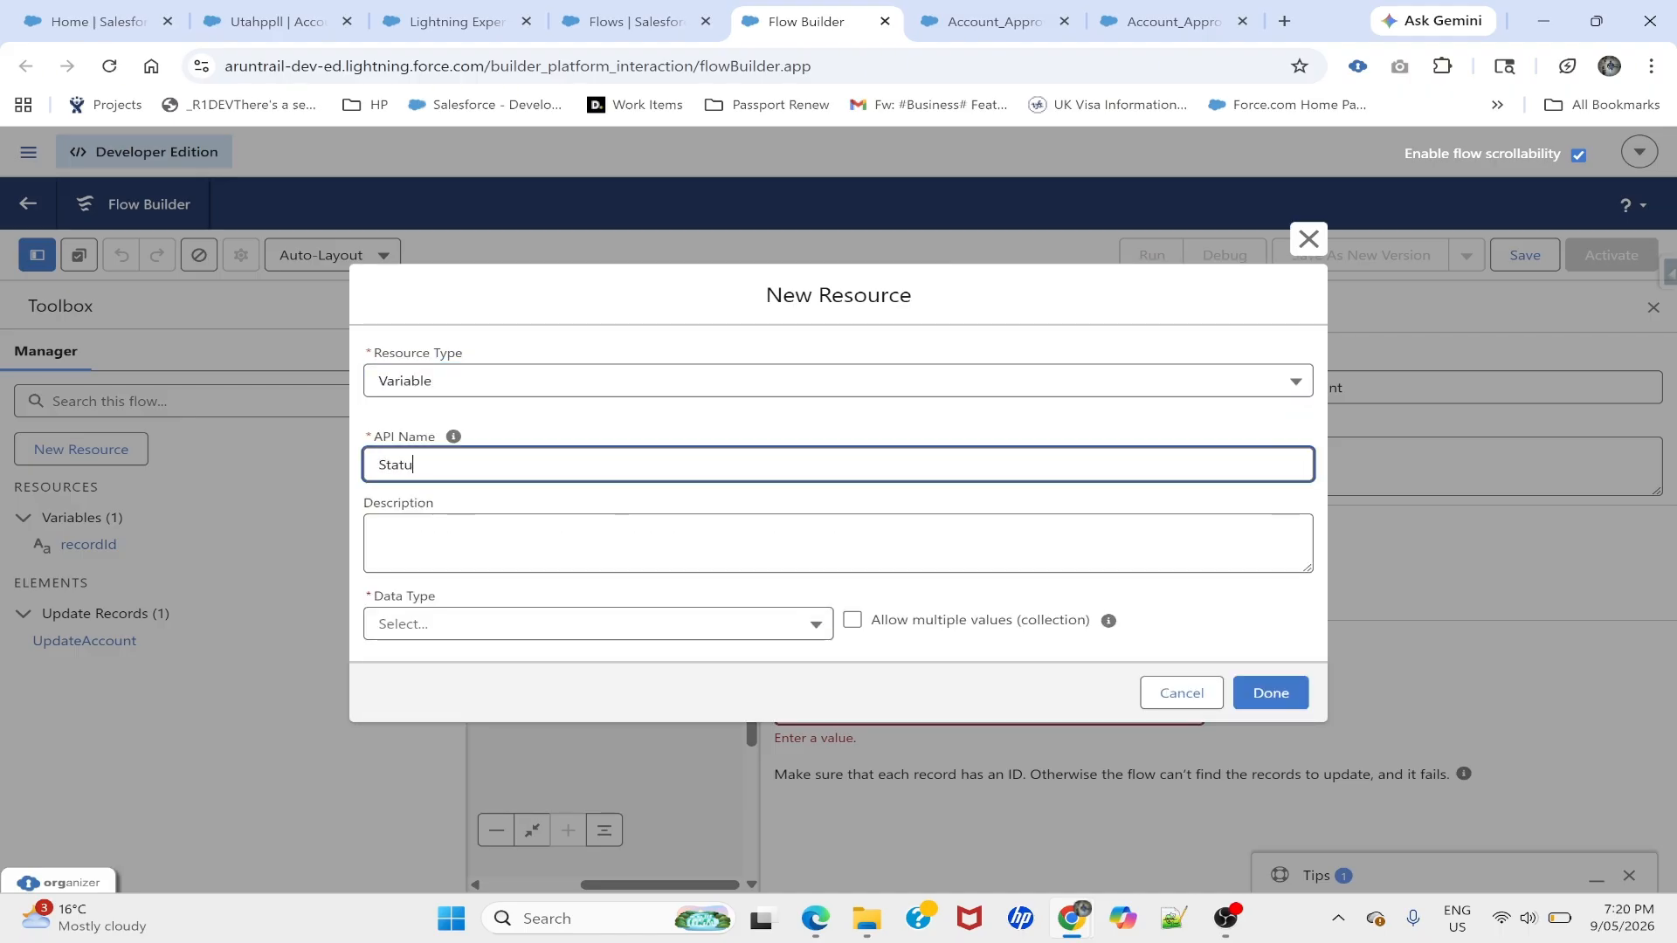
{"action": "type", "text": "s"}
{"action": "type", "text": "Submission"}
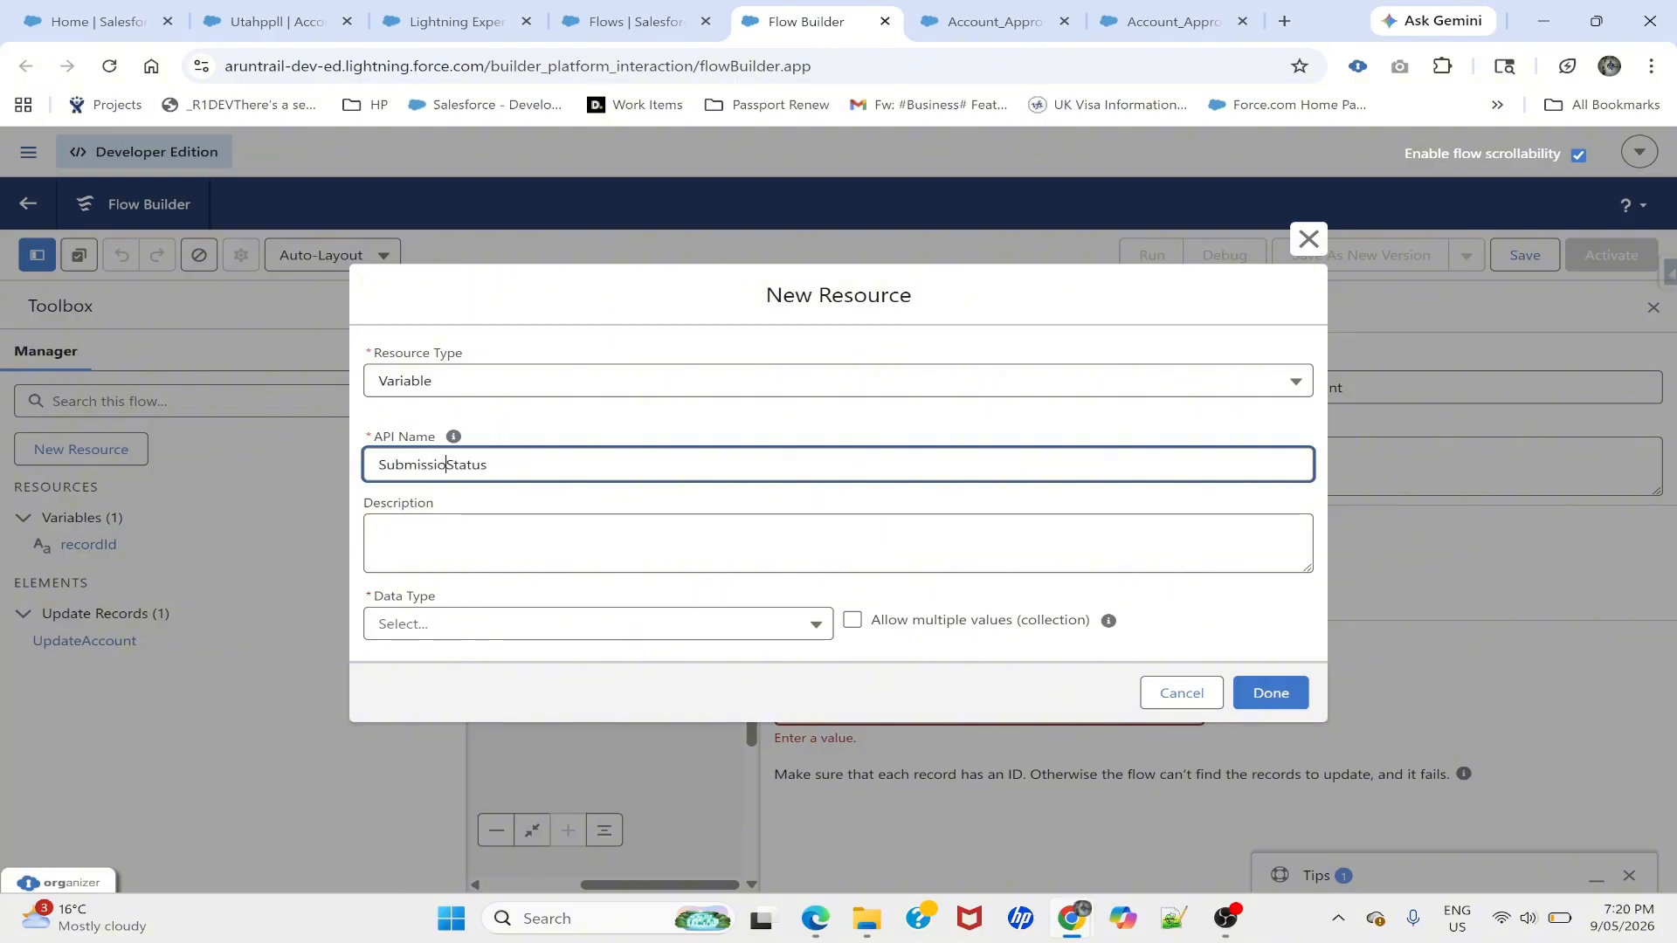
{"action": "left_click", "coordinate": [545, 421]}
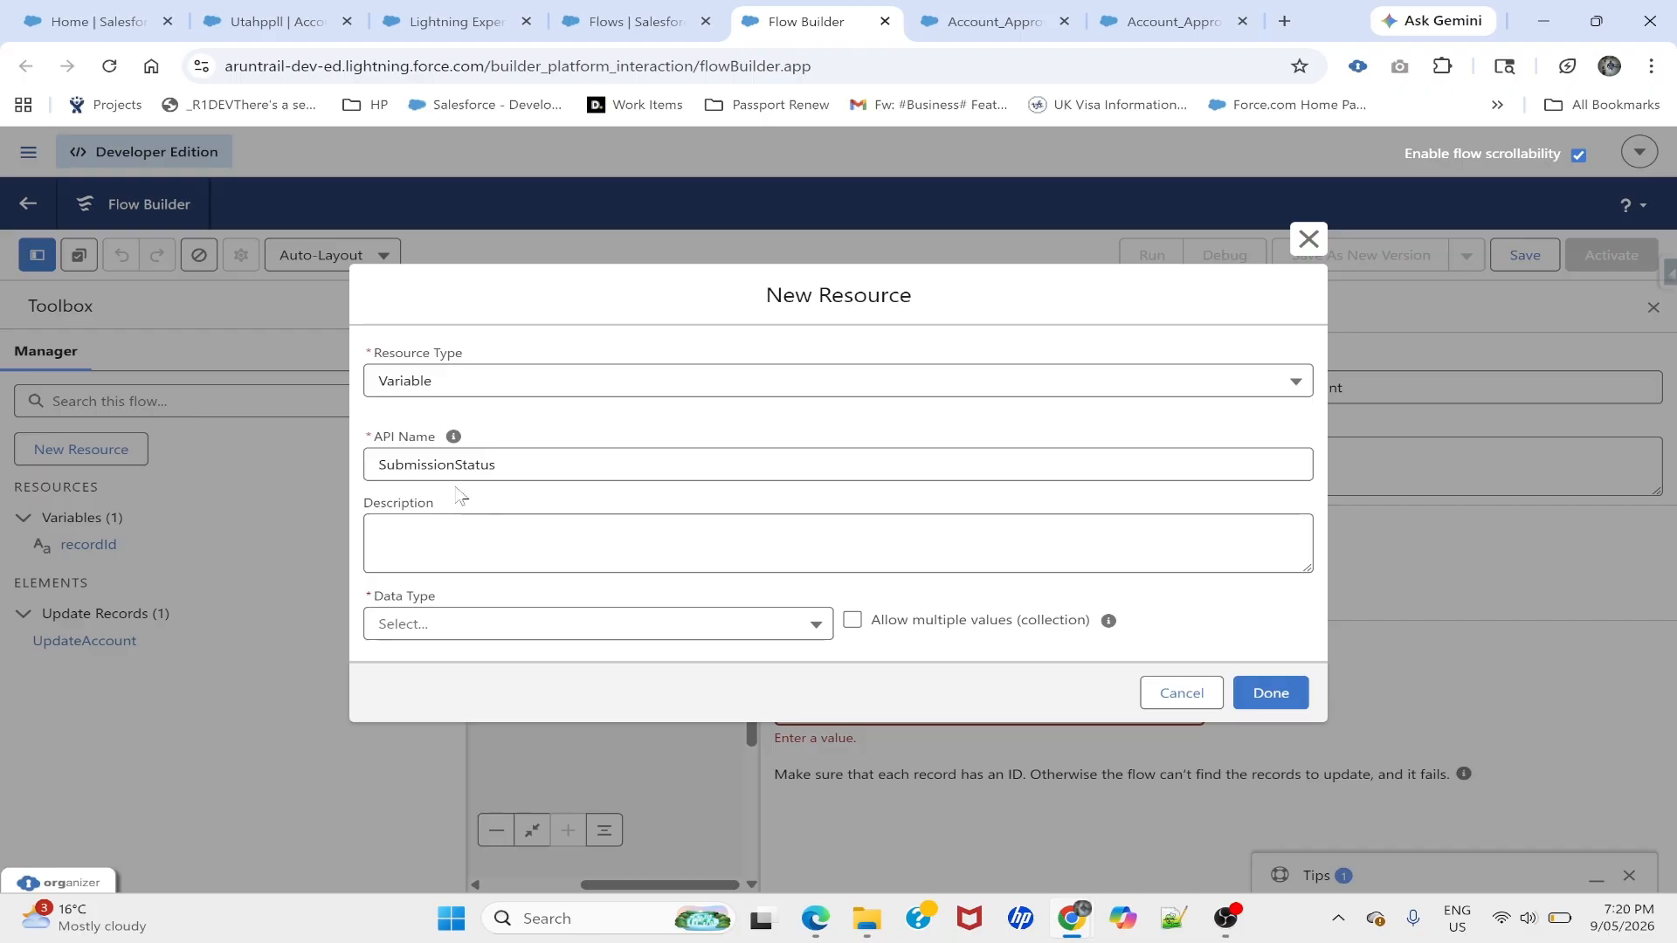
{"action": "double_click", "coordinate": [427, 464]}
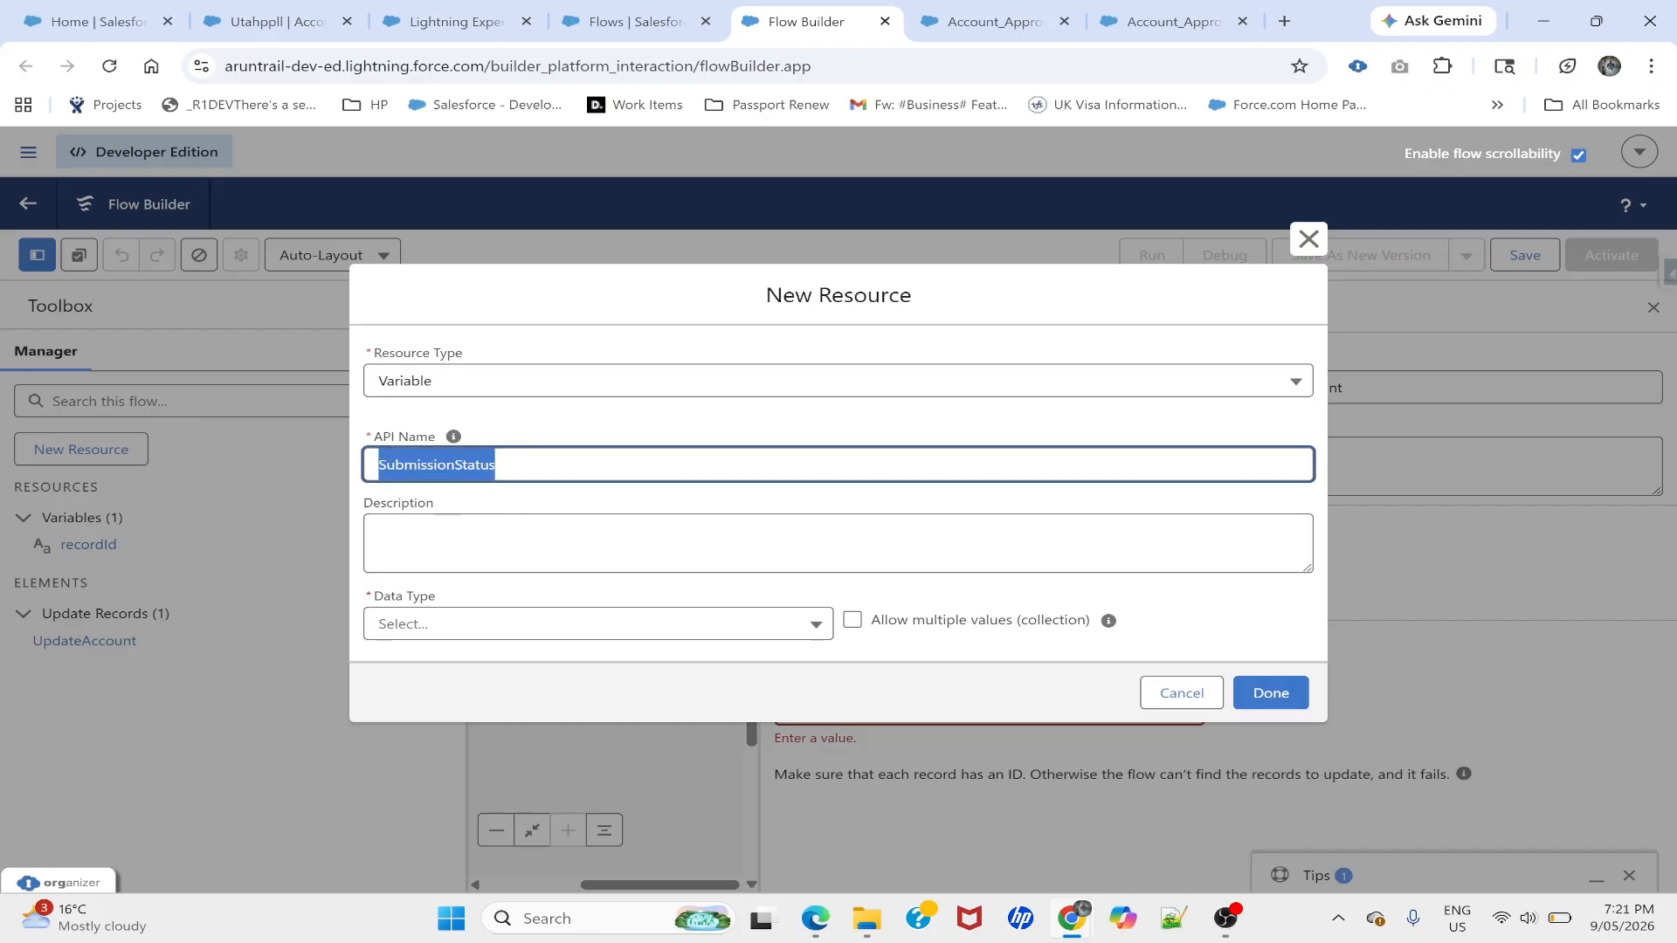
{"action": "left_click", "coordinate": [445, 524]}
{"action": "left_click", "coordinate": [410, 623]}
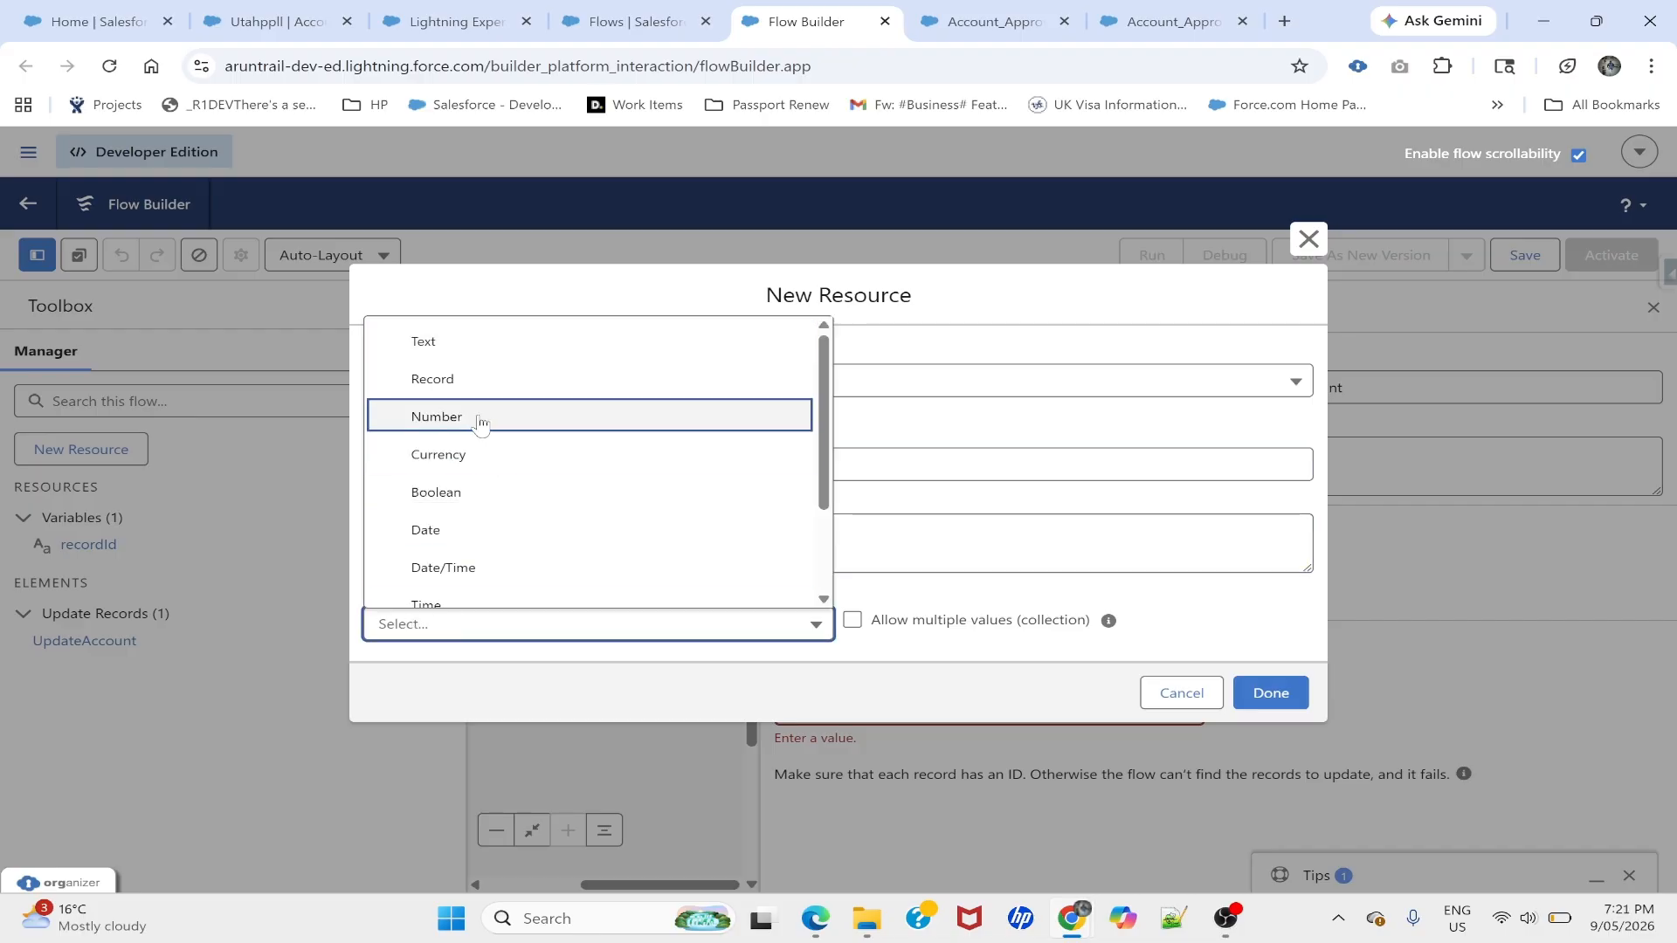
{"action": "left_click", "coordinate": [449, 342]}
{"action": "left_click", "coordinate": [373, 680]}
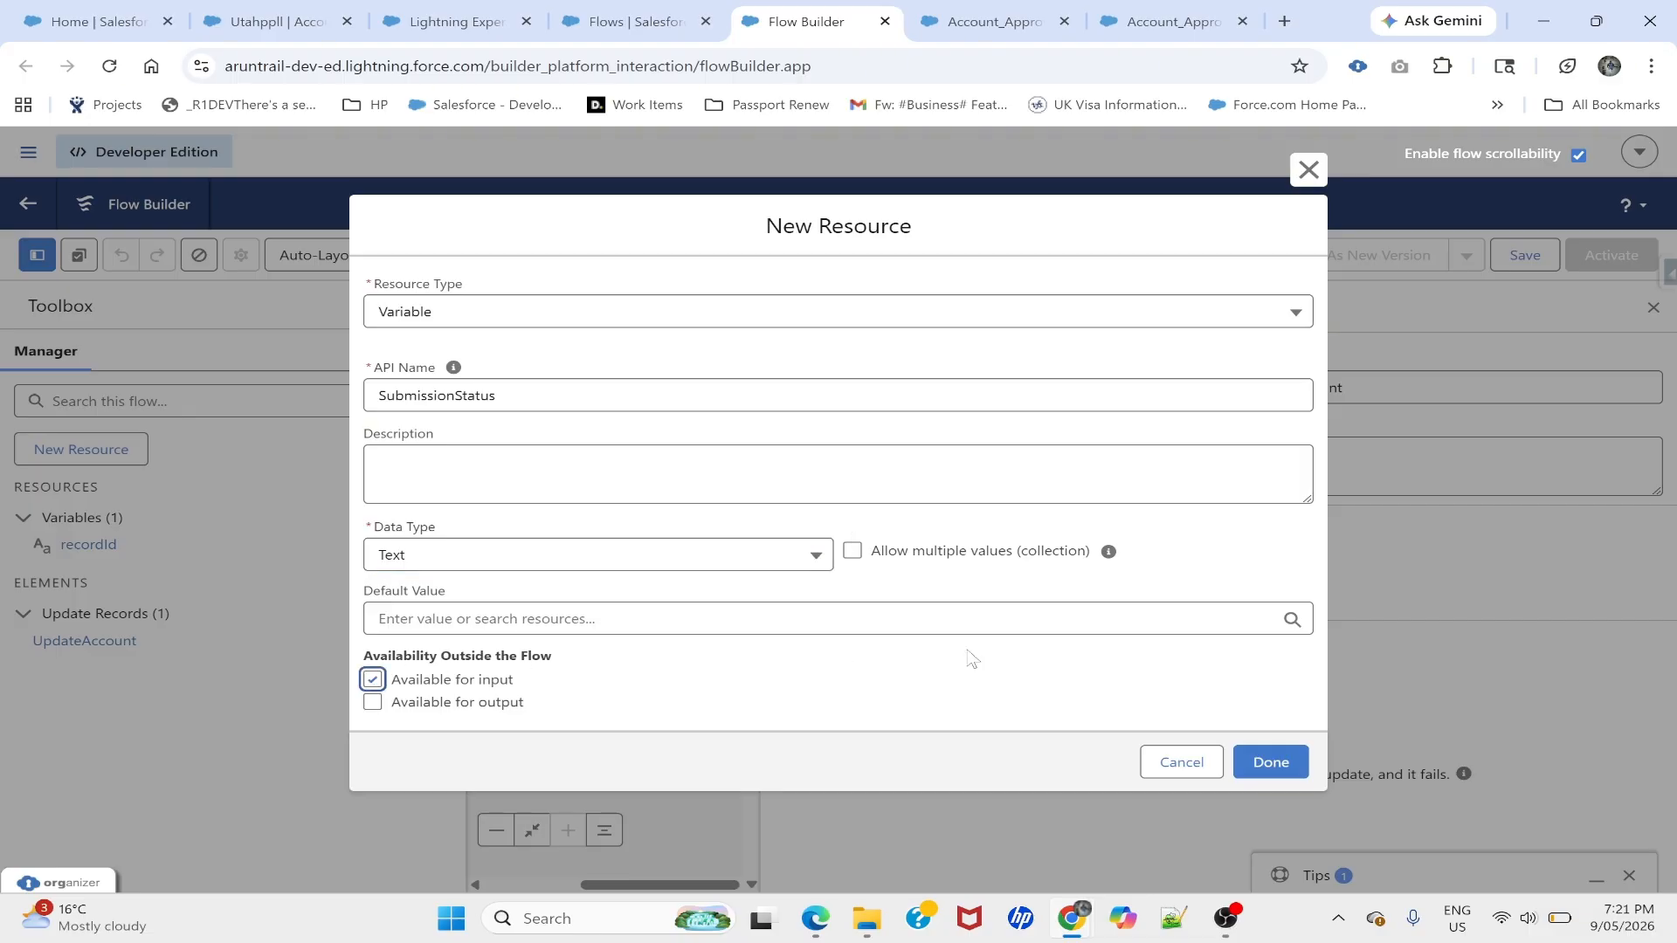
{"action": "left_click", "coordinate": [1262, 763]}
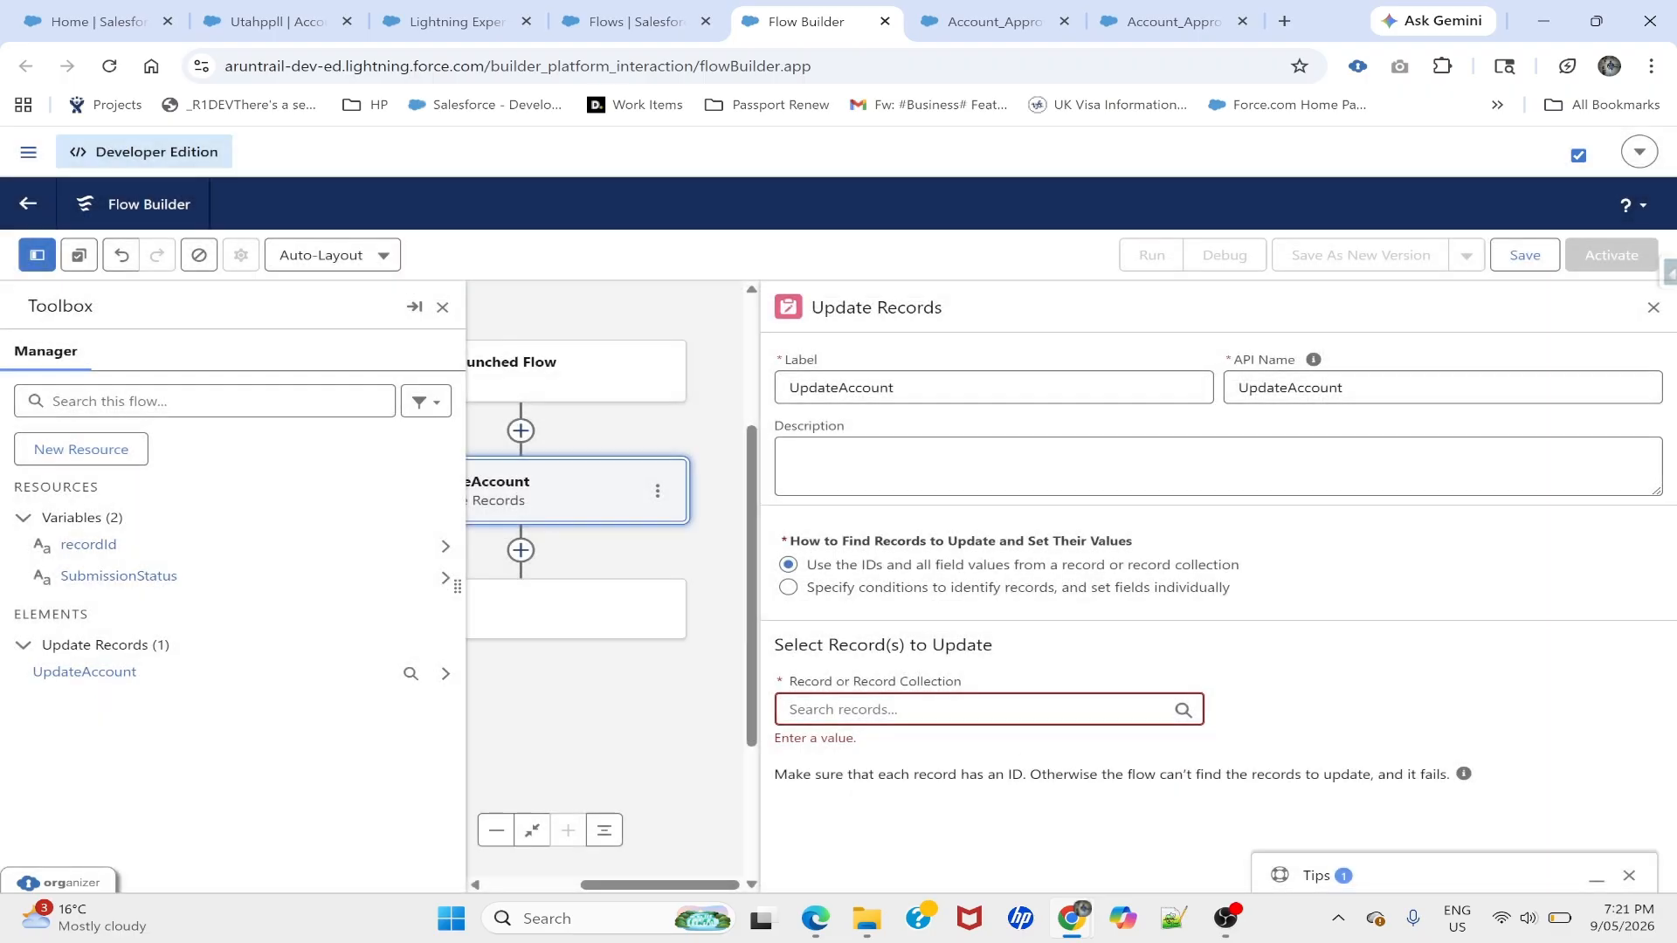
- Make UpdateAccount update Account records found by conditions
{"action": "left_click", "coordinate": [442, 307]}
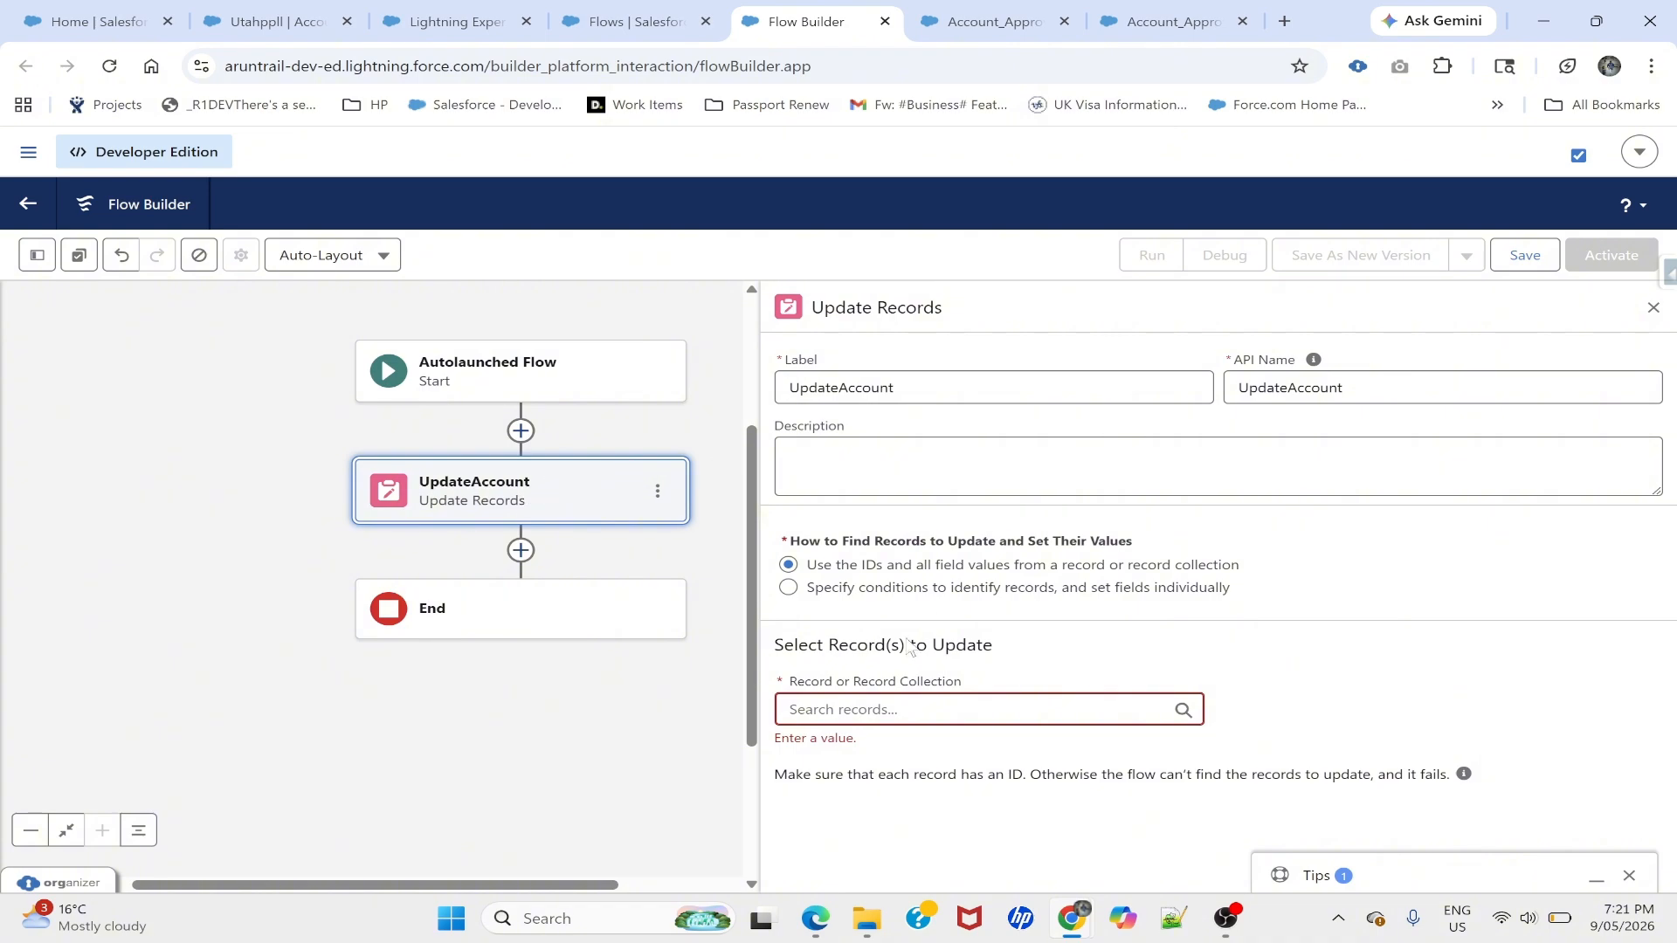
{"action": "left_click", "coordinate": [988, 710]}
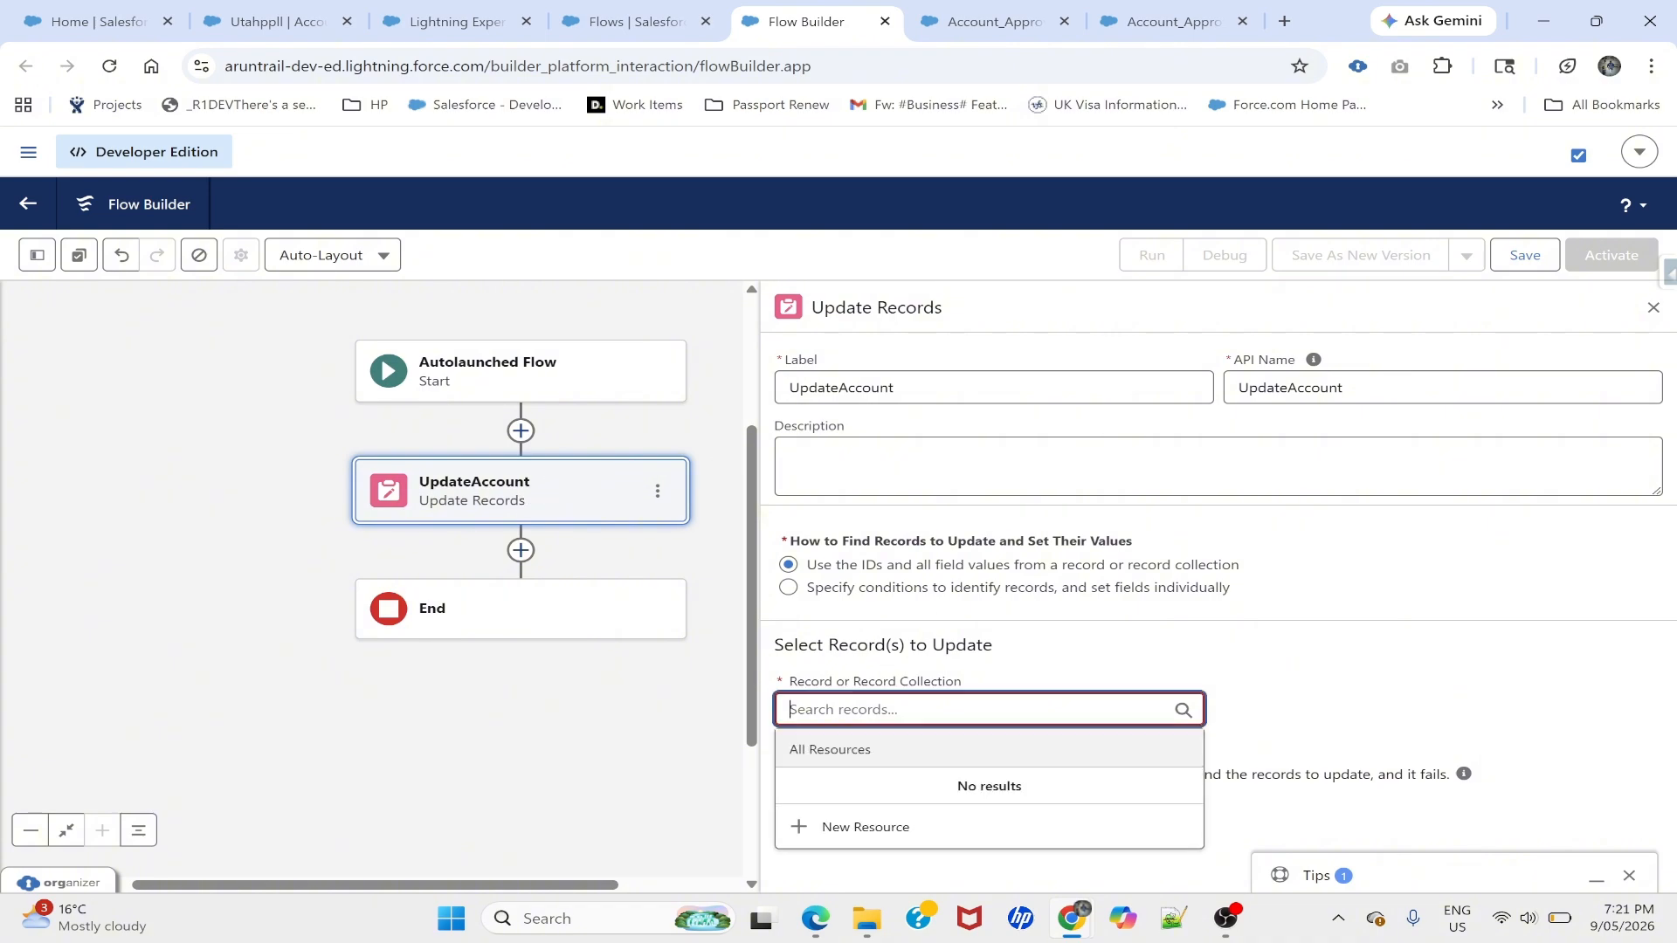
{"action": "left_click", "coordinate": [789, 587]}
{"action": "left_click", "coordinate": [967, 709]}
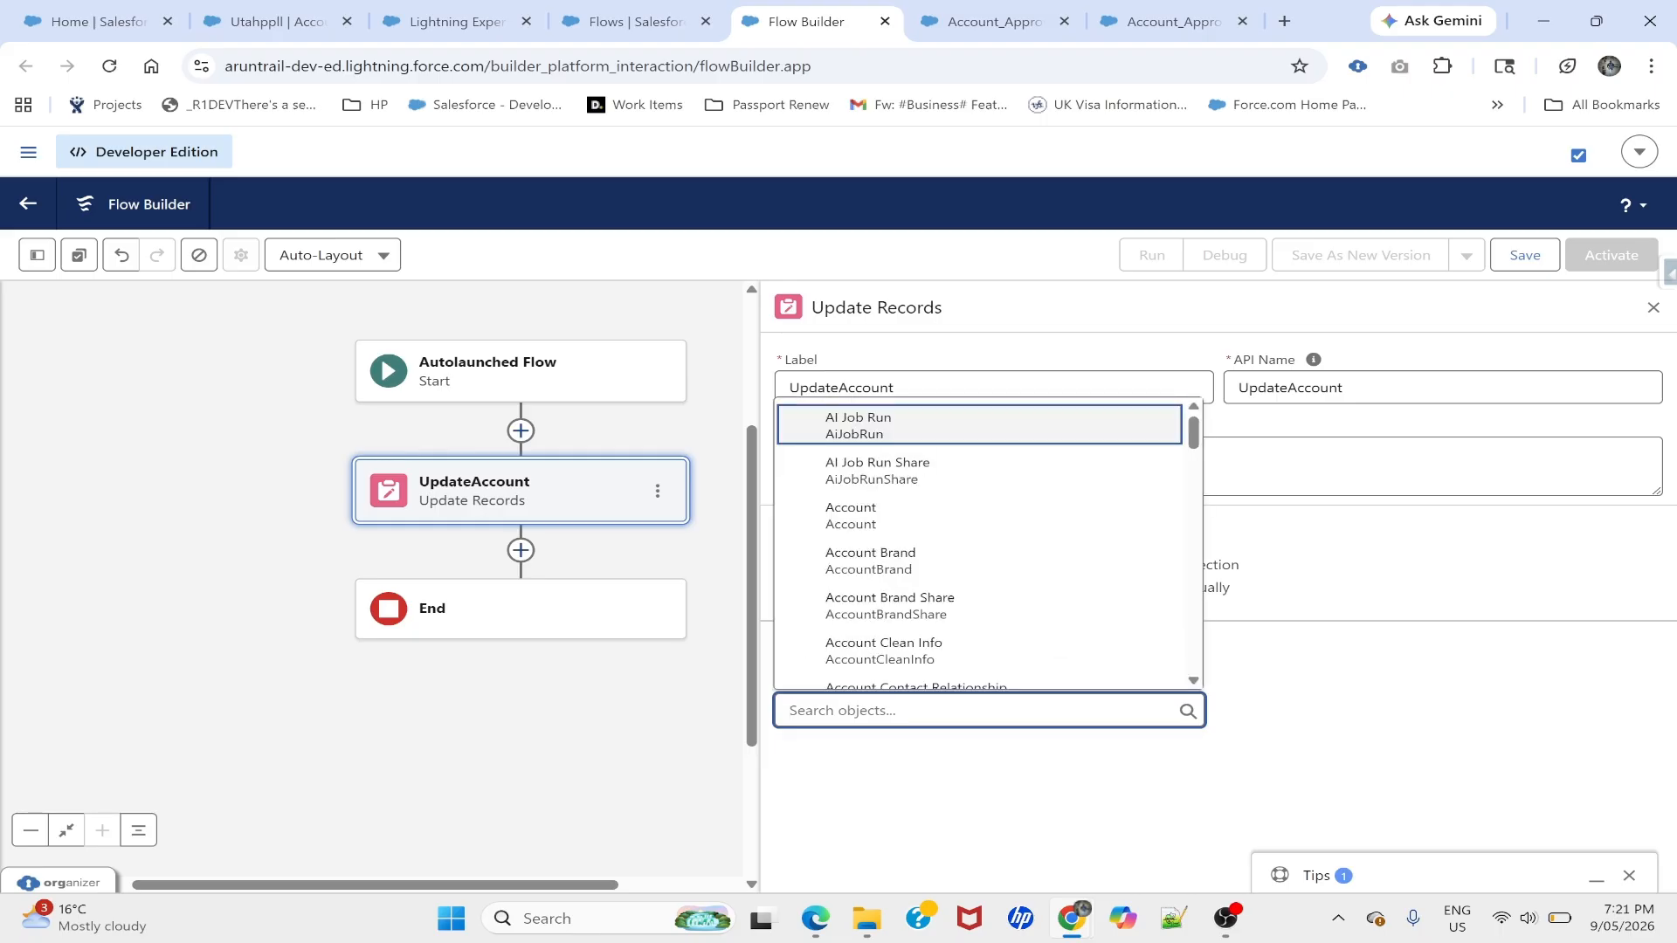
{"action": "type", "text": "acc"}
{"action": "left_click", "coordinate": [887, 428]}
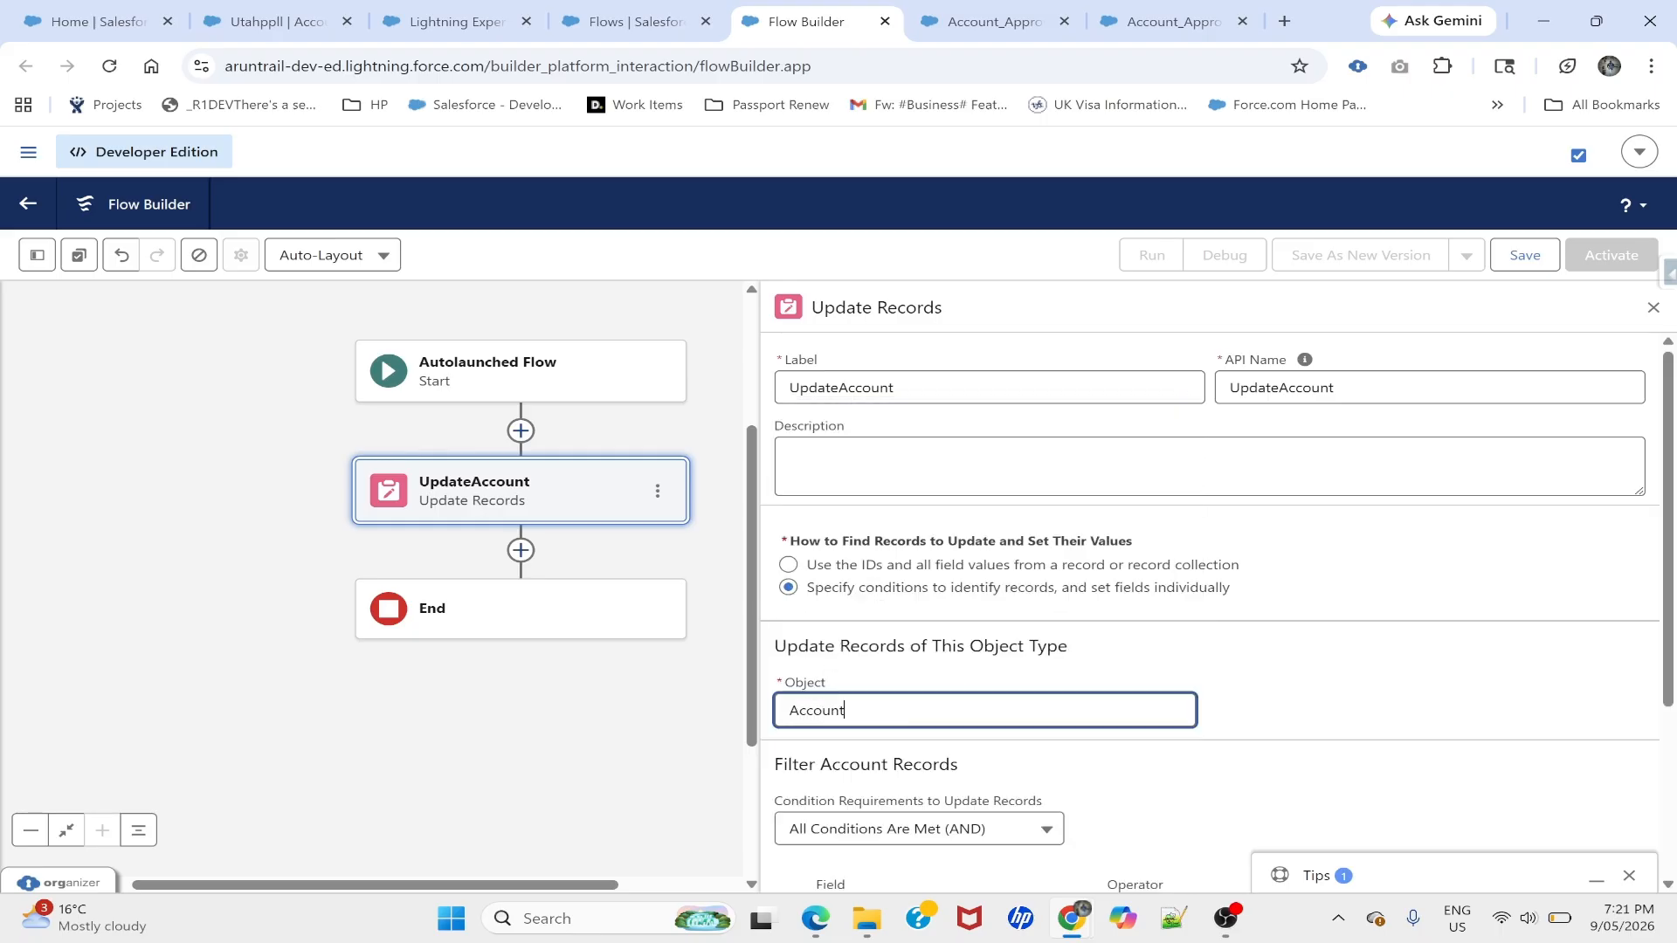
- Filter the Account records so Account ID equals recordId
{"action": "scroll", "coordinate": [1037, 668], "scroll_direction": "down", "scroll_amount": 3}
{"action": "left_click", "coordinate": [943, 657]}
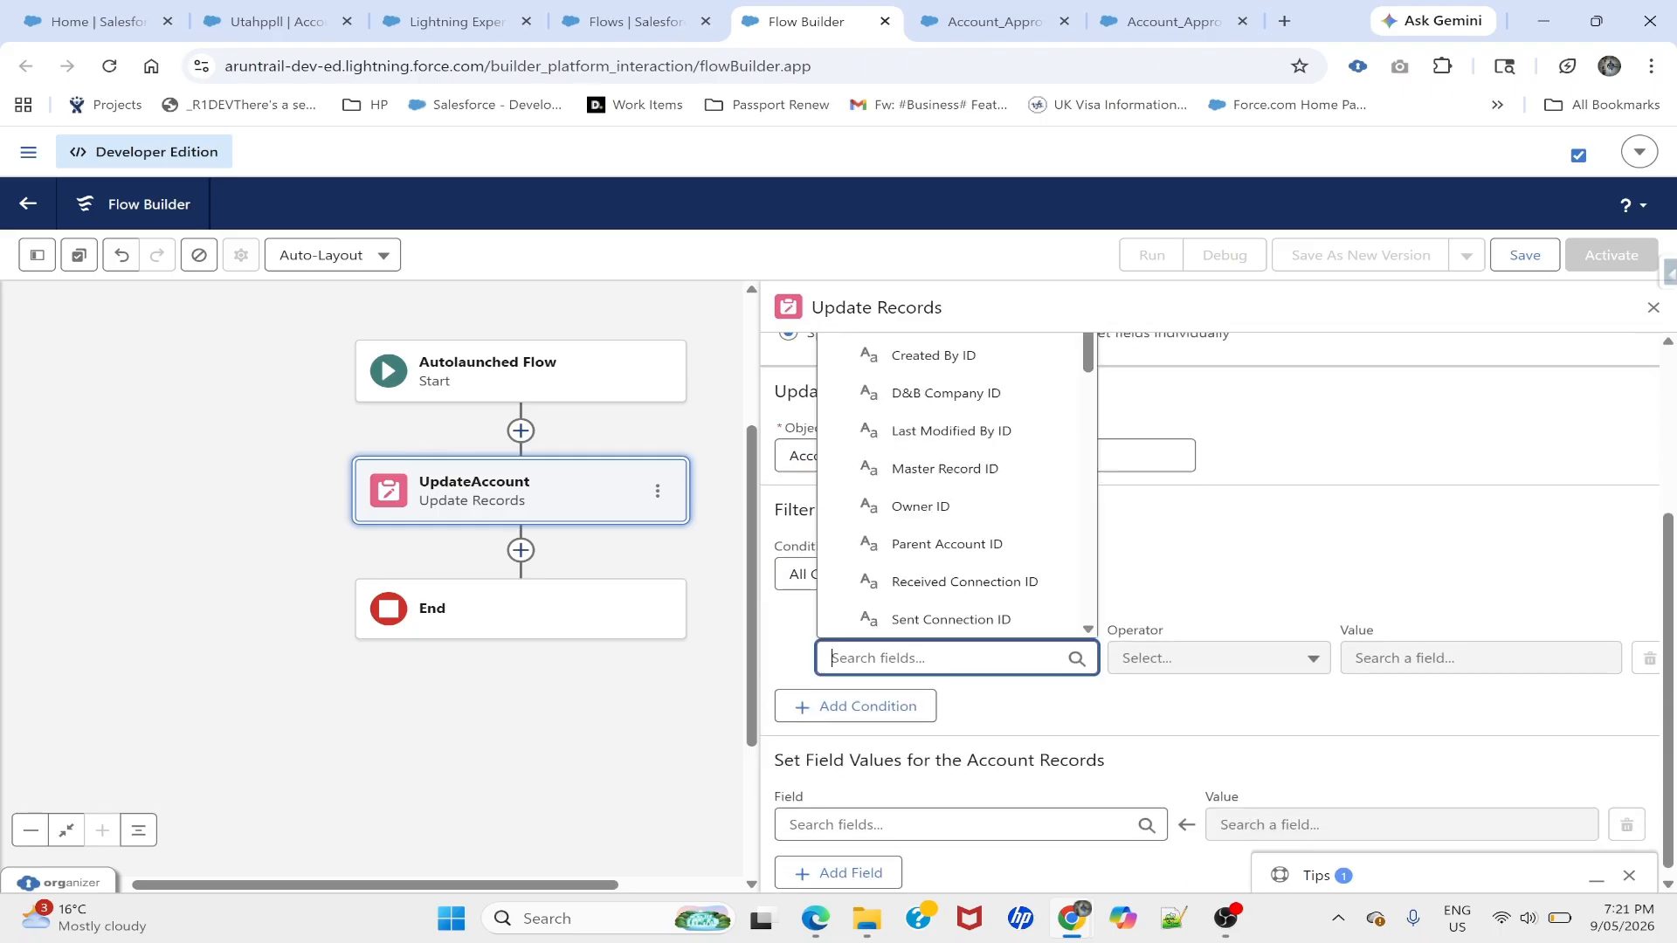
{"action": "type", "text": "id"}
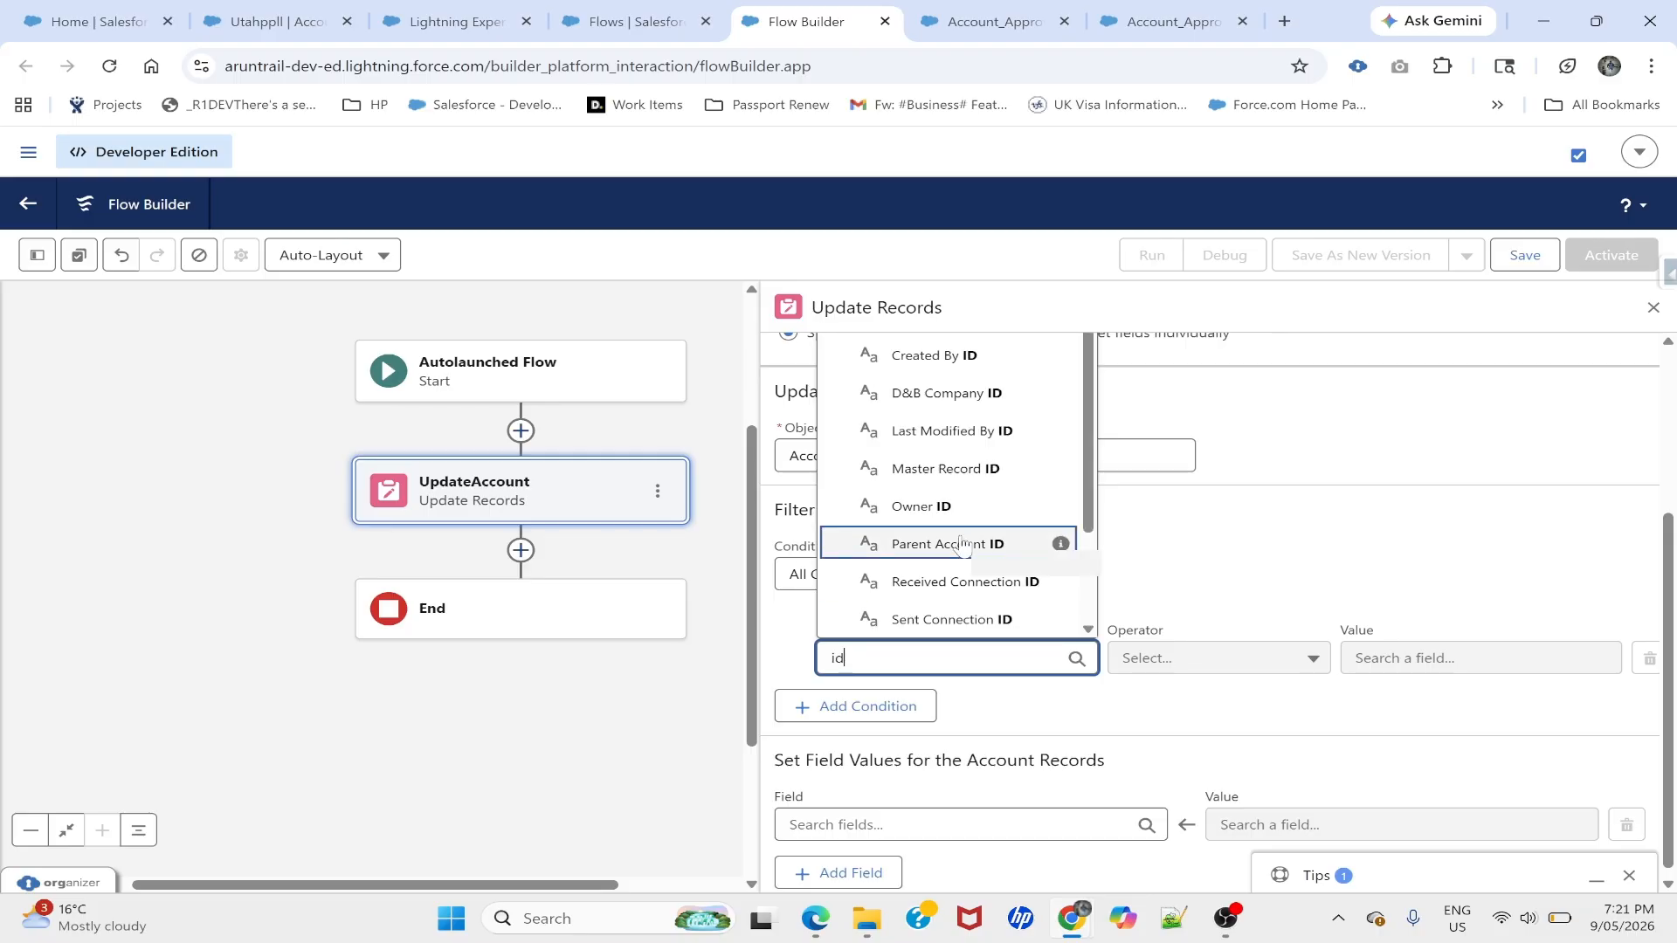
{"action": "scroll", "coordinate": [944, 579], "scroll_direction": "down", "scroll_amount": 2}
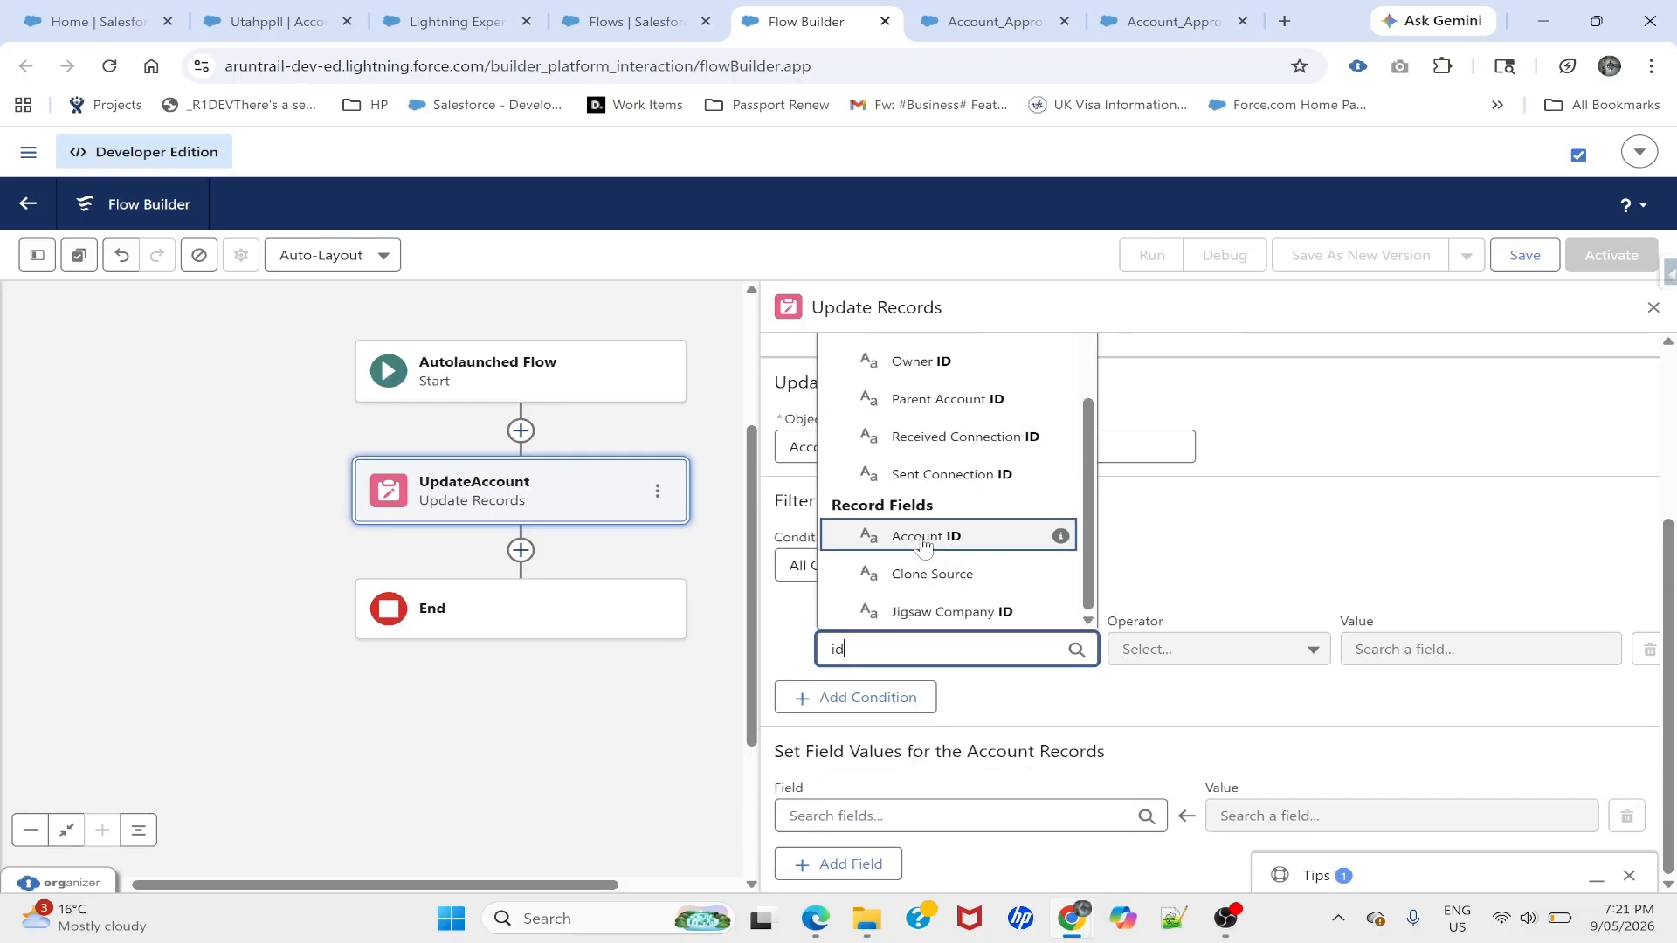
{"action": "left_click", "coordinate": [926, 537]}
{"action": "left_click", "coordinate": [1467, 648]}
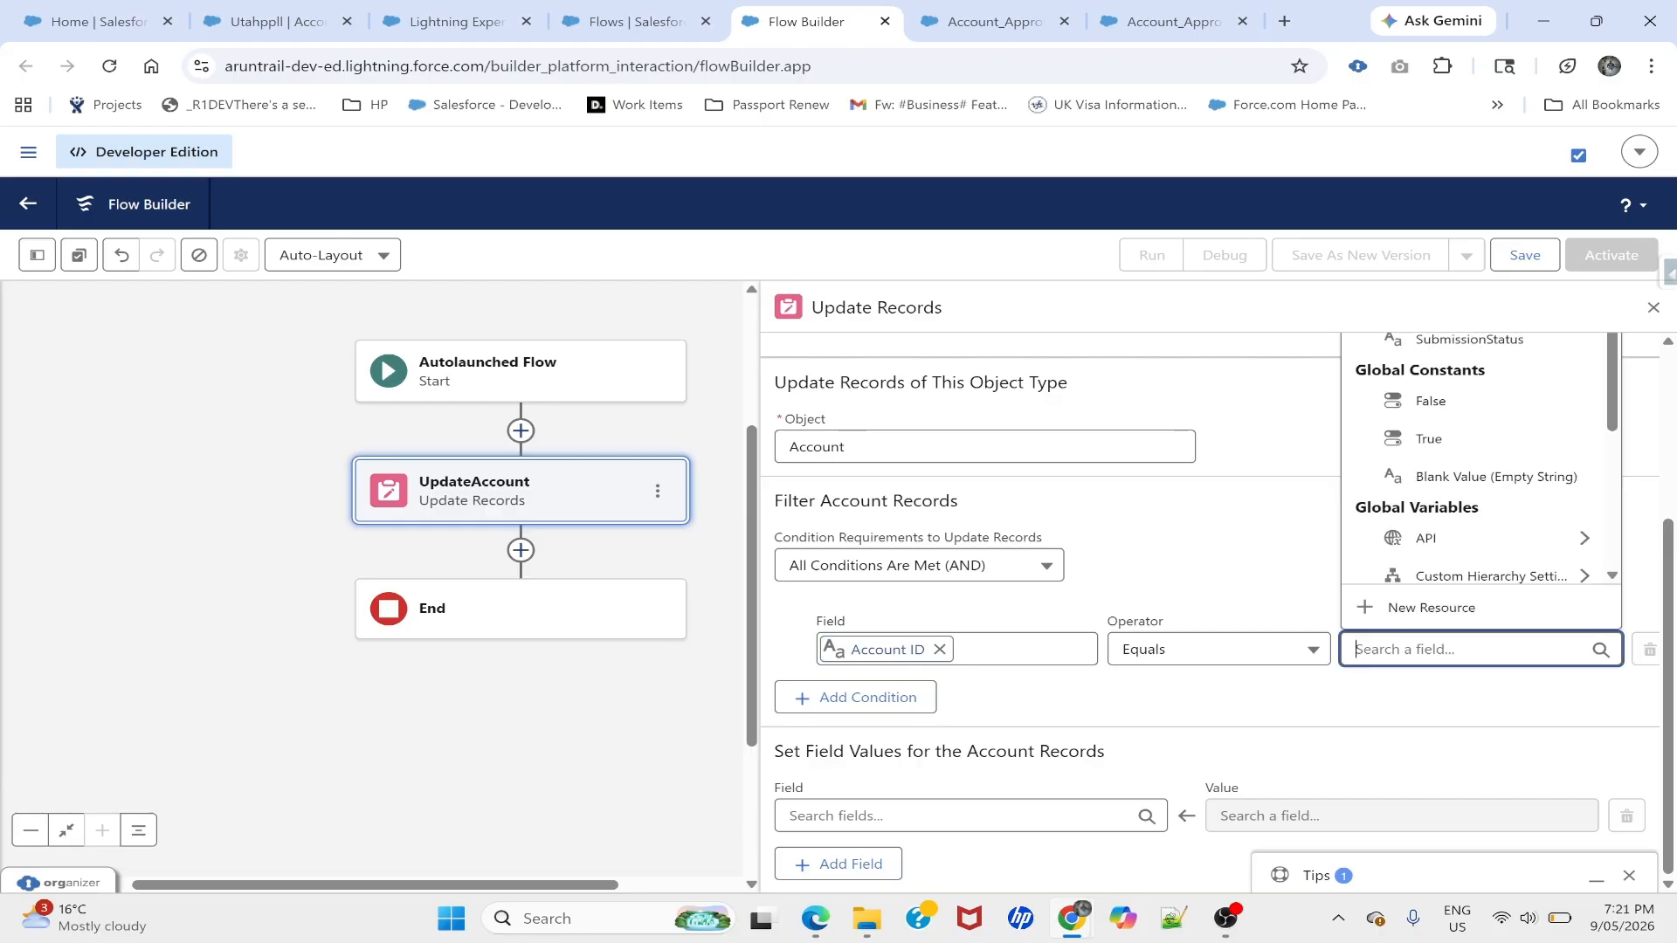
{"action": "type", "text": "rec"}
{"action": "left_click", "coordinate": [1465, 538]}
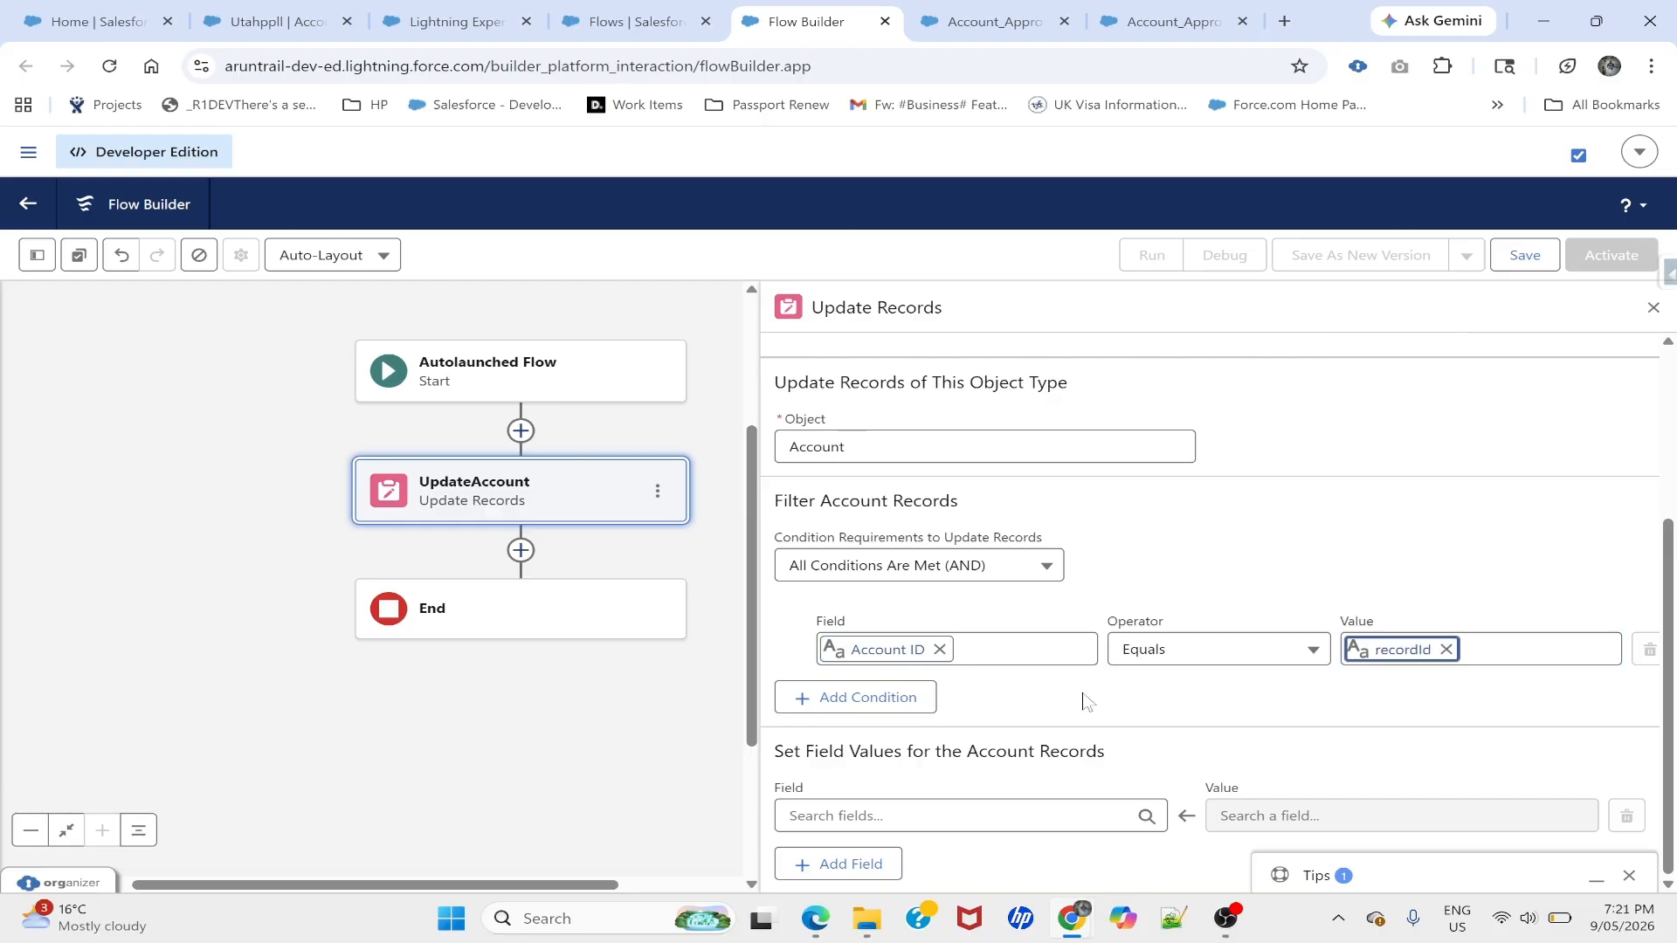
- Set the Account Status field to the SubmissionStatus variable
{"action": "left_click", "coordinate": [908, 815]}
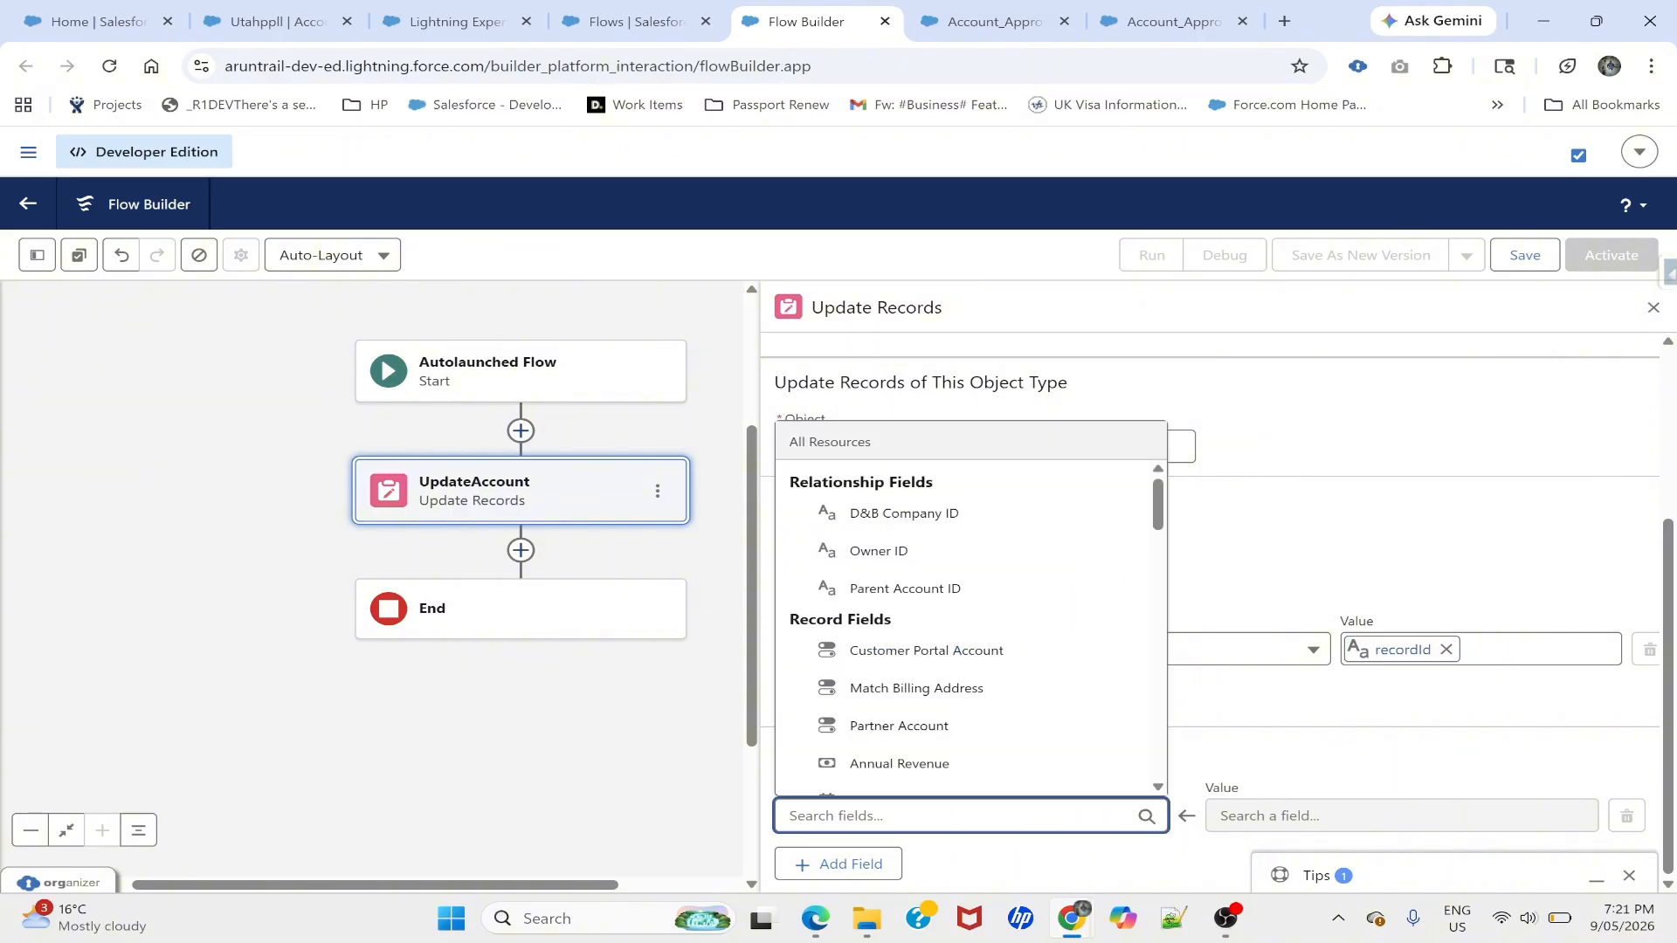
{"action": "type", "text": "sga"}
{"action": "key", "text": "BackSpace"}
{"action": "key", "text": "BackSpace"}
{"action": "type", "text": "ta"}
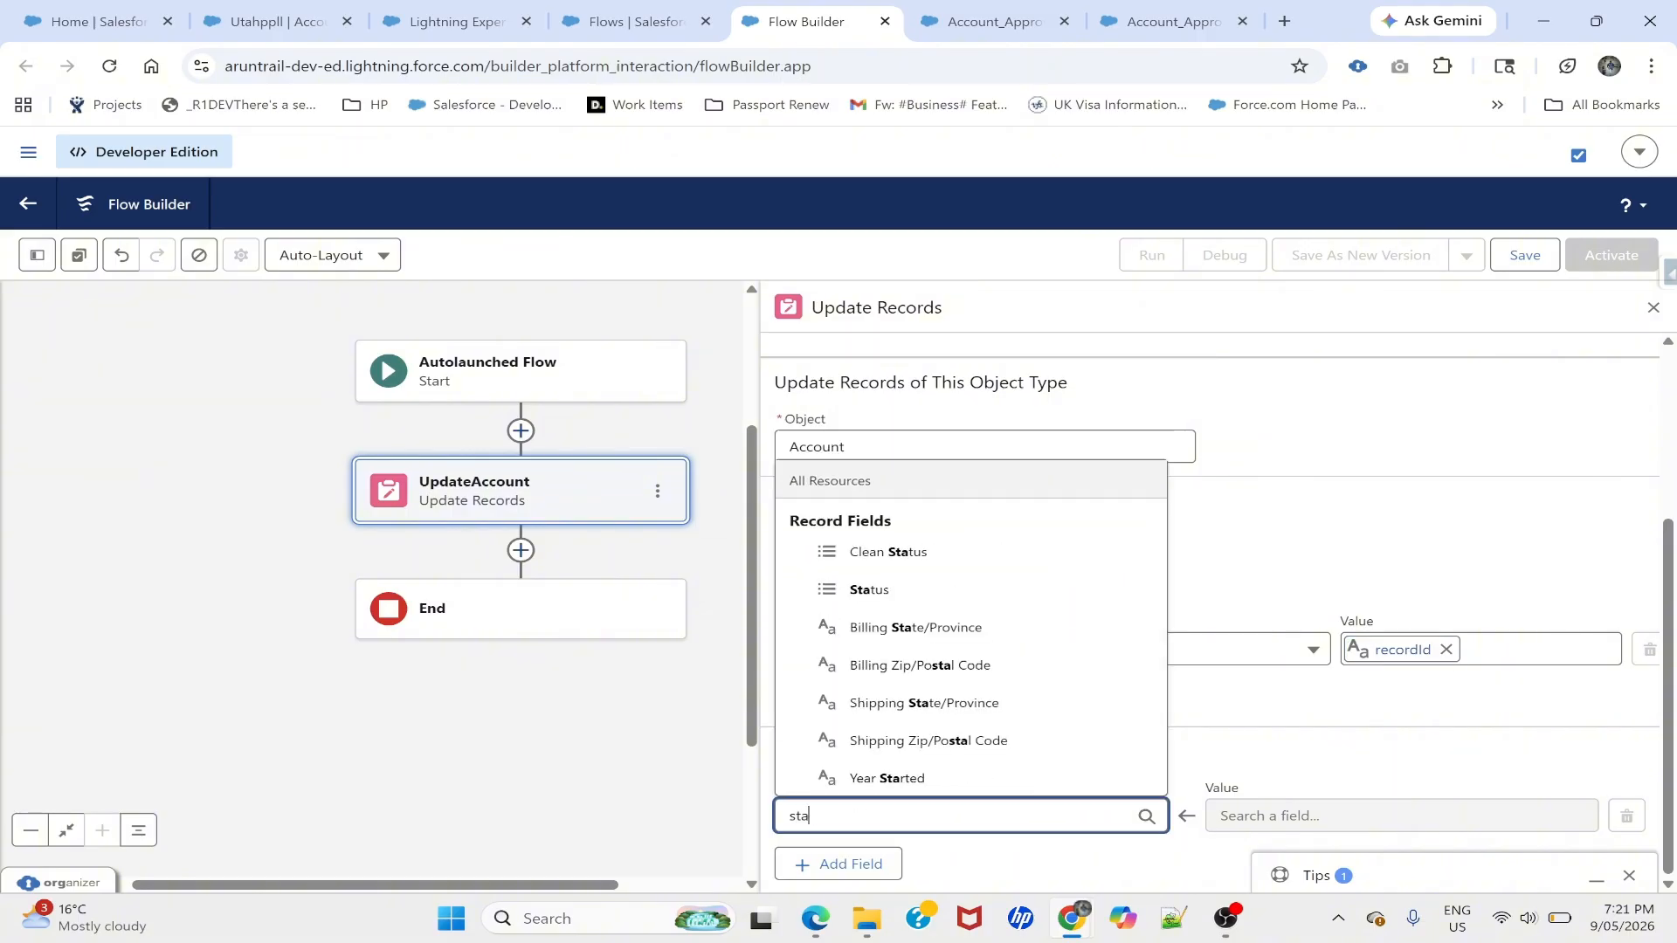
{"action": "left_click", "coordinate": [877, 590]}
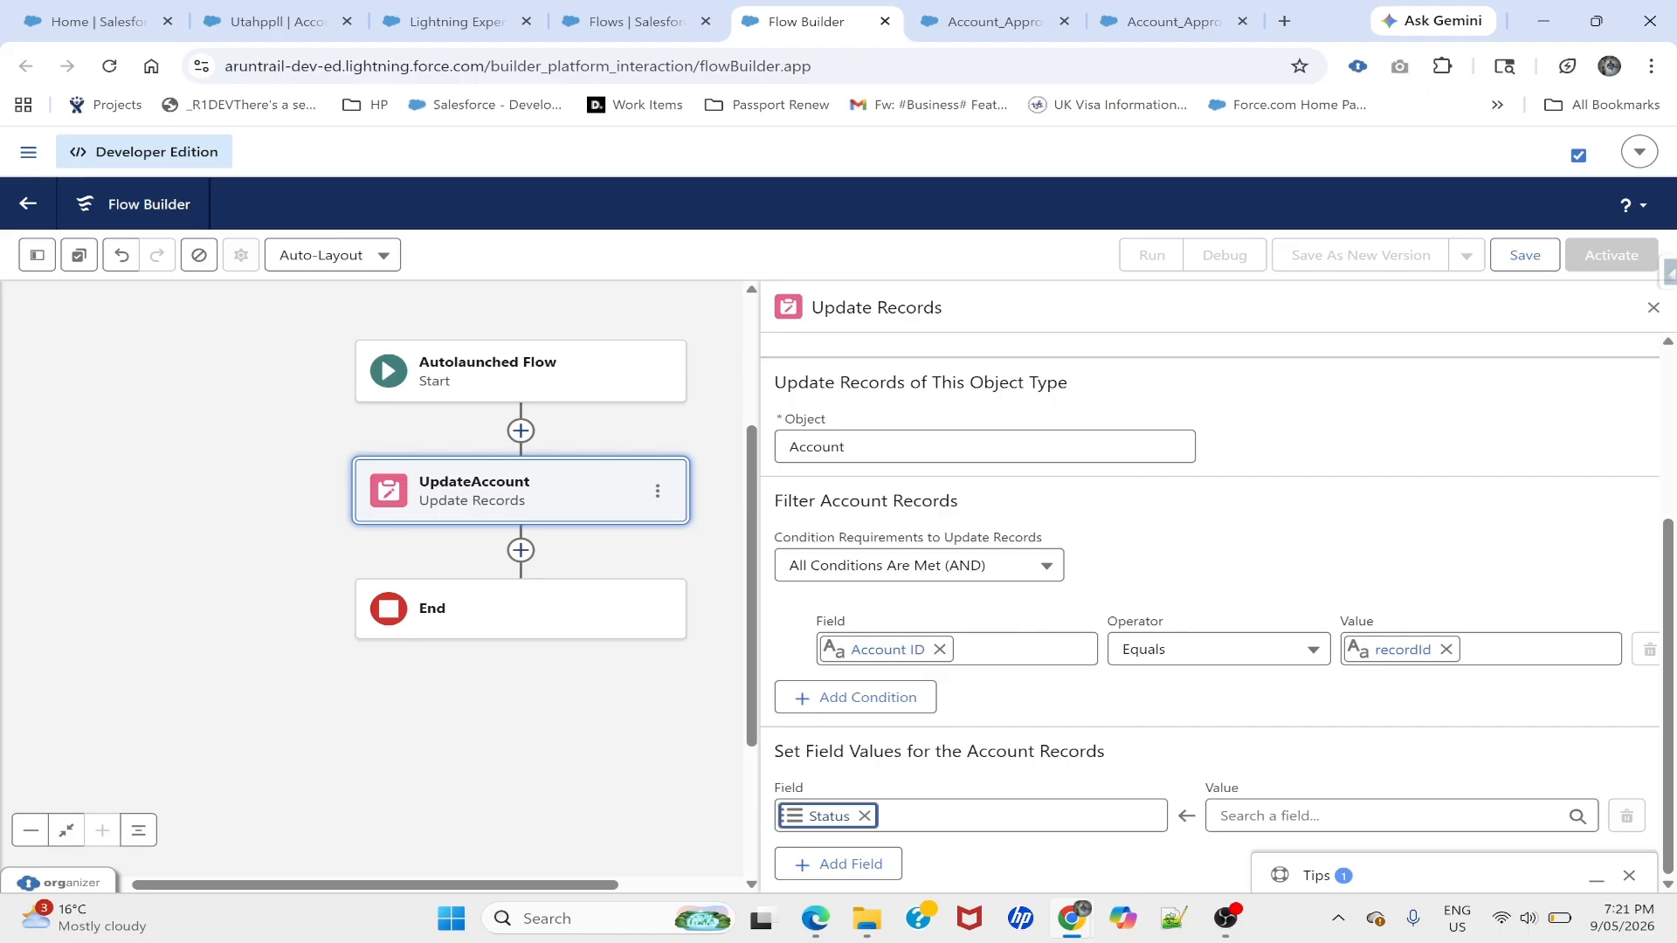
{"action": "left_click", "coordinate": [1310, 816]}
{"action": "type", "text": "sub"}
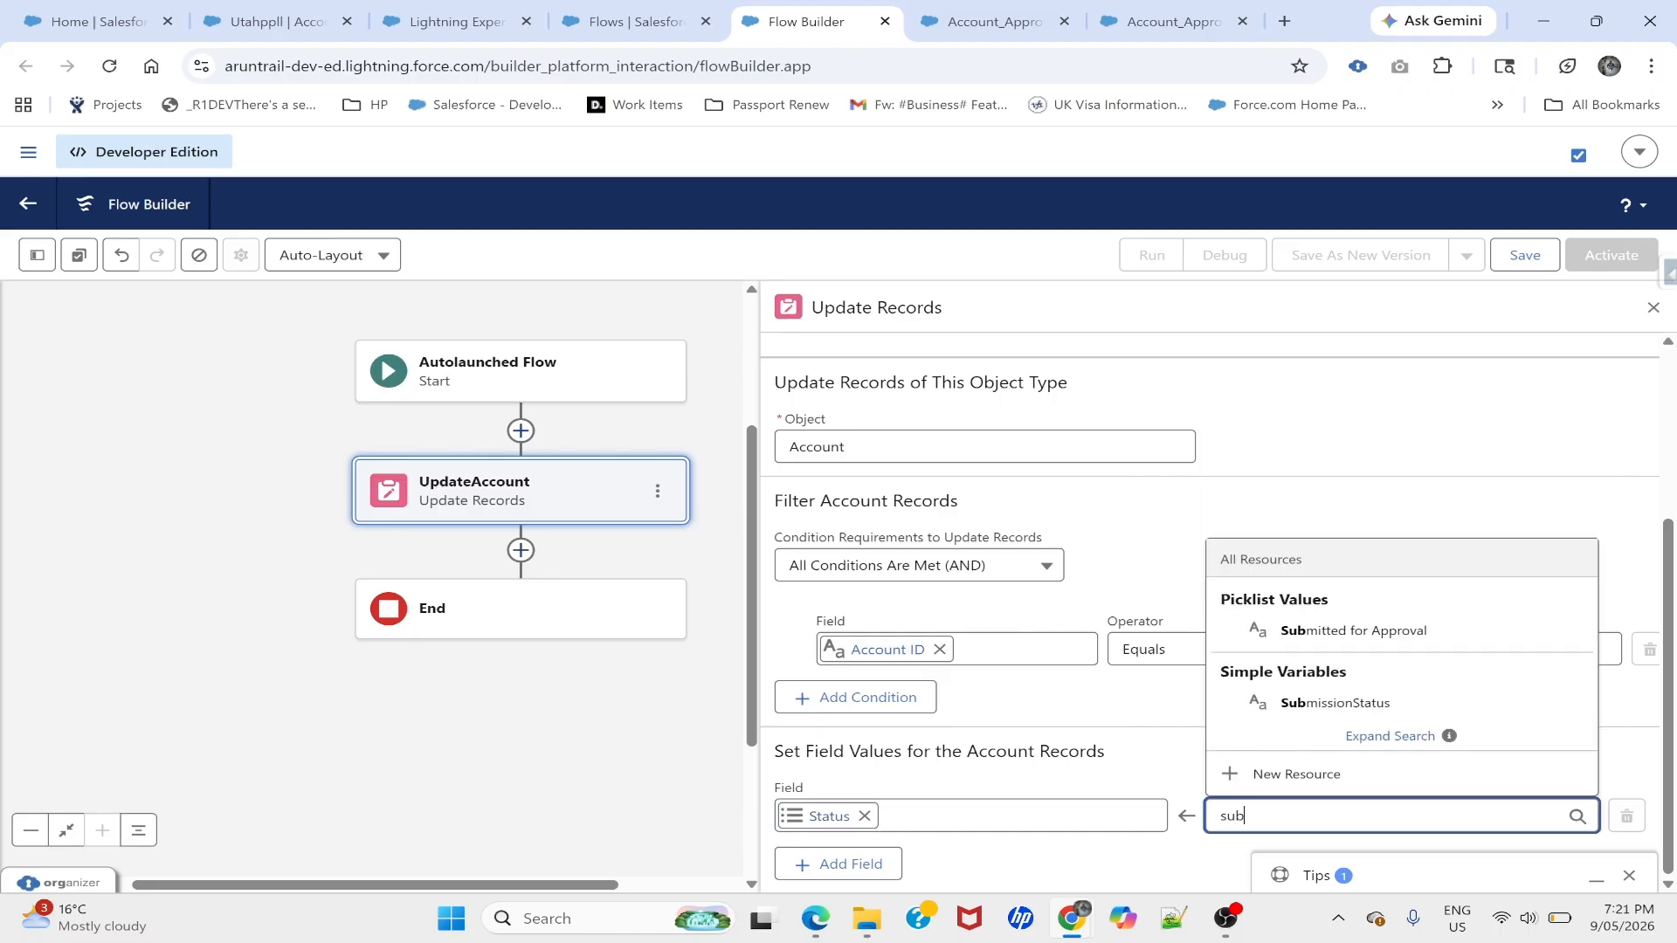
{"action": "left_click", "coordinate": [1329, 703]}
{"action": "left_click", "coordinate": [1292, 773]}
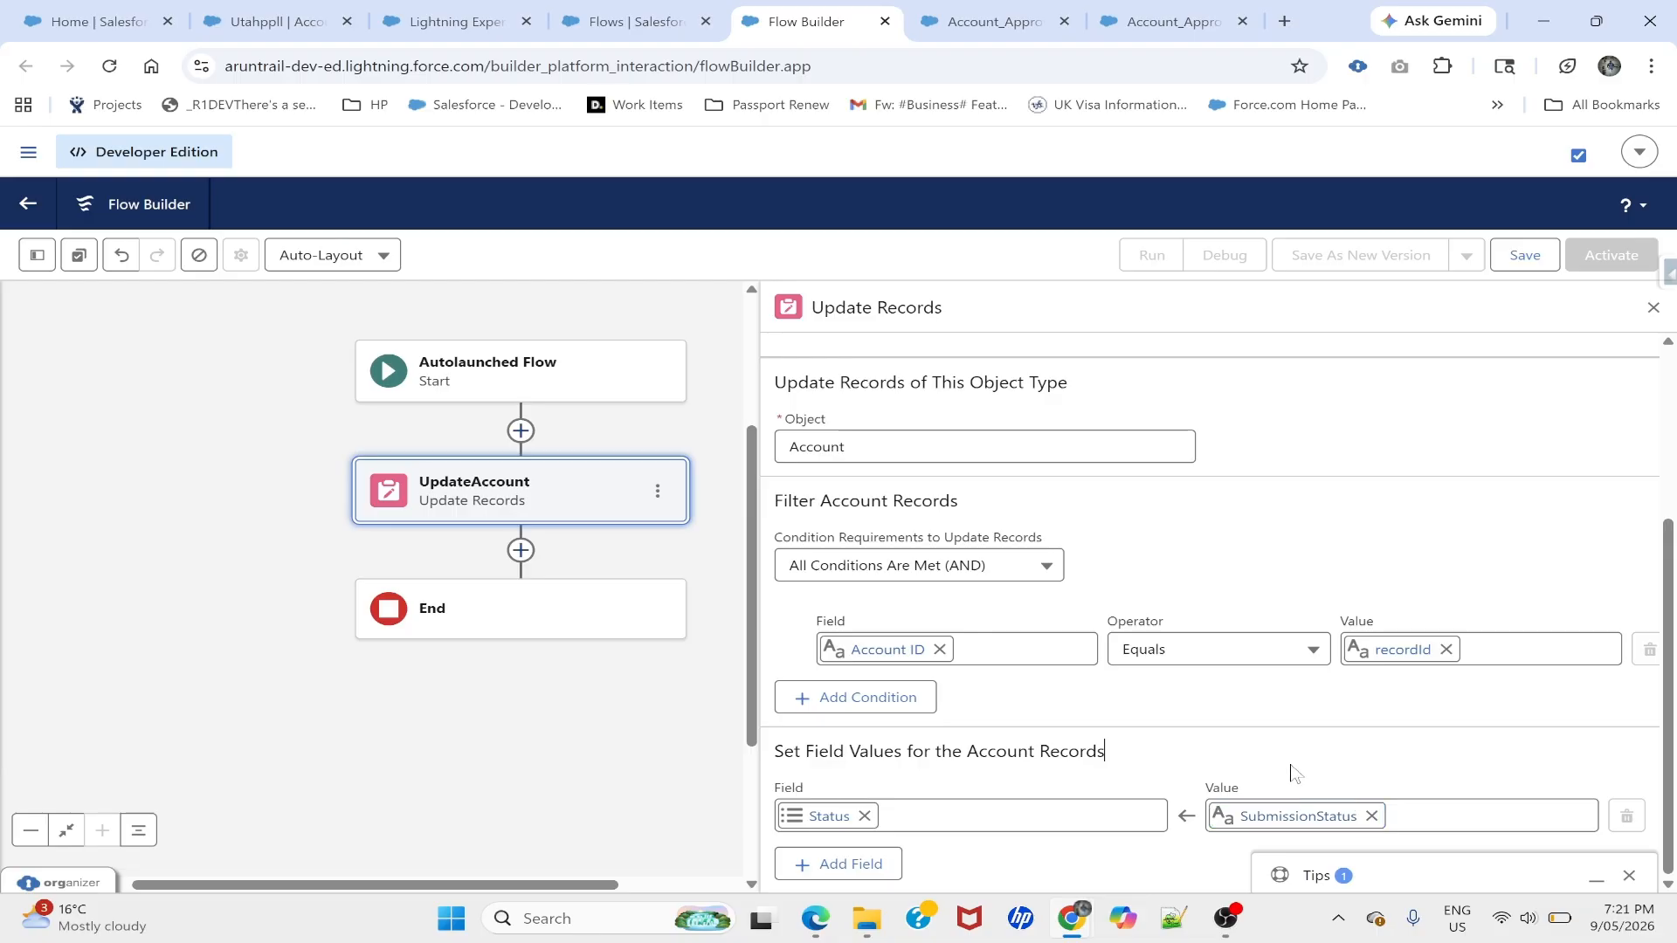
- Save the update flow labelled UpdateAccoutRecordStatus and activate it
{"action": "left_click", "coordinate": [1523, 257]}
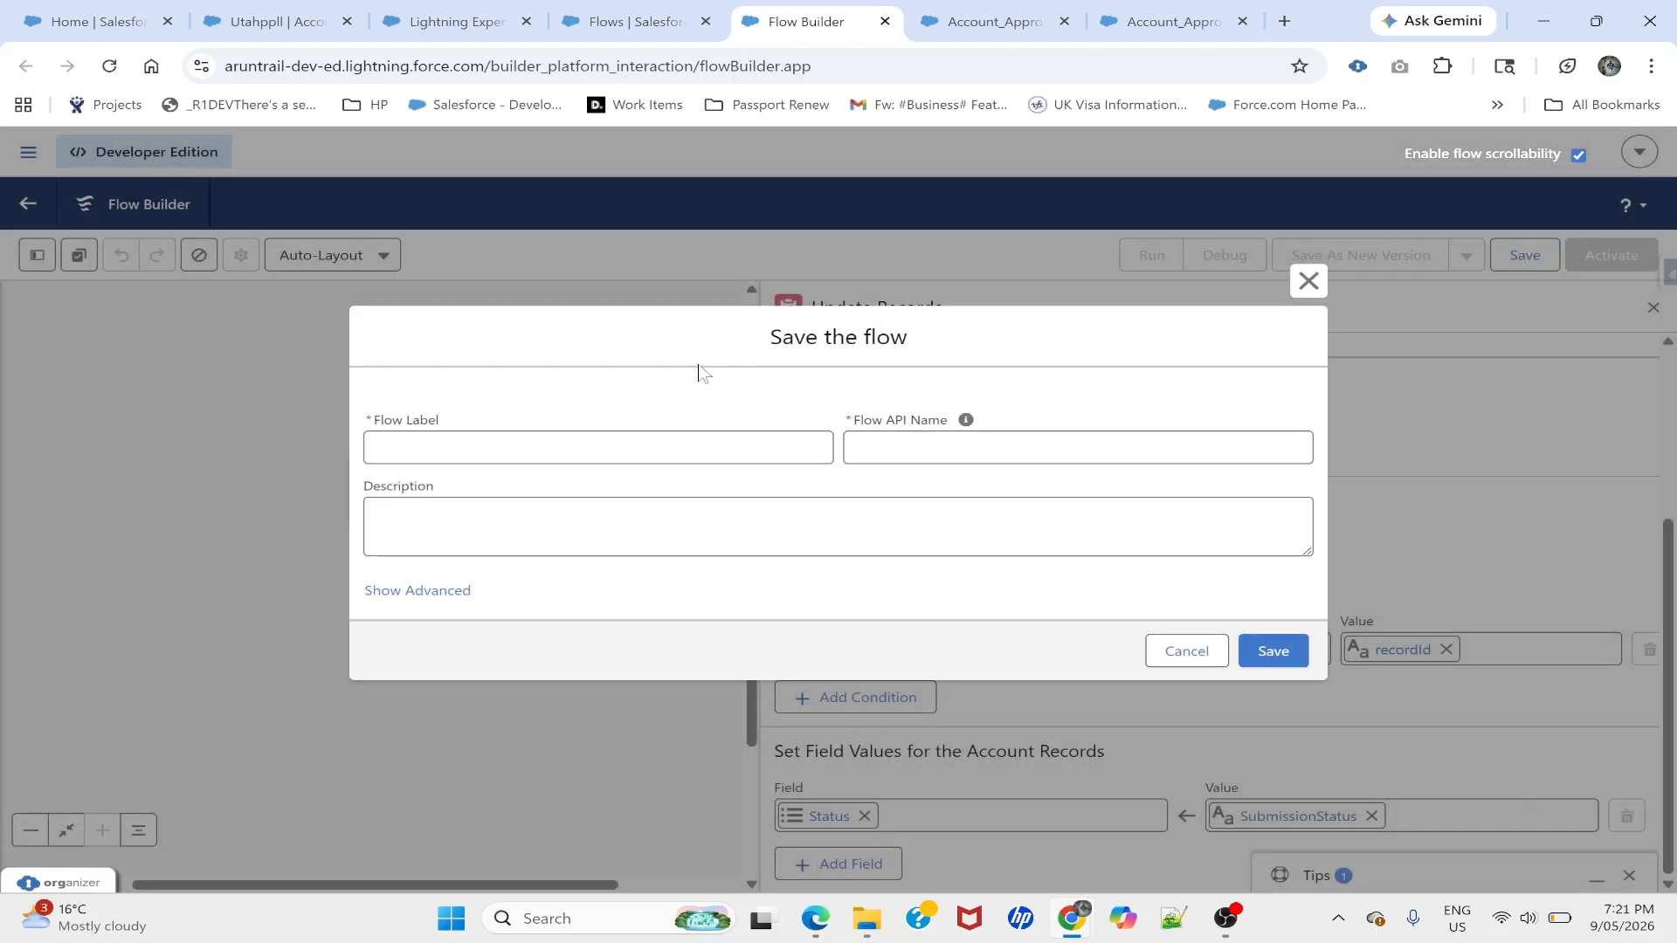
{"action": "left_click", "coordinate": [540, 444]}
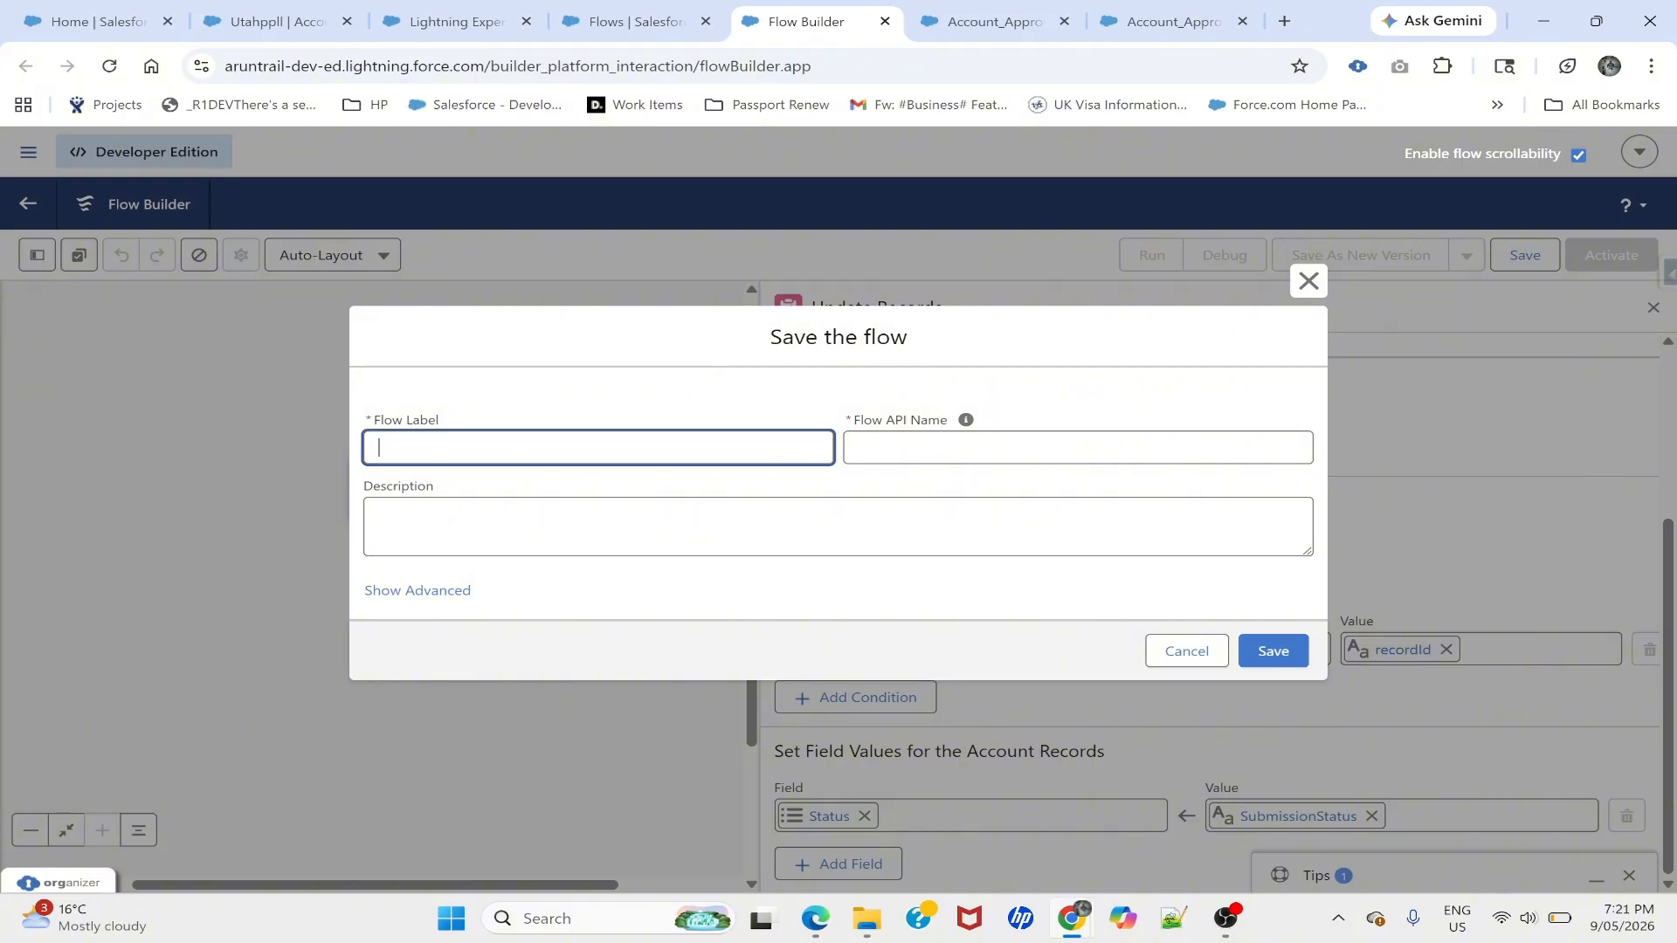
{"action": "type", "text": "UpdateAccoutRecordStatrusus"}
{"action": "key", "text": "Tab"}
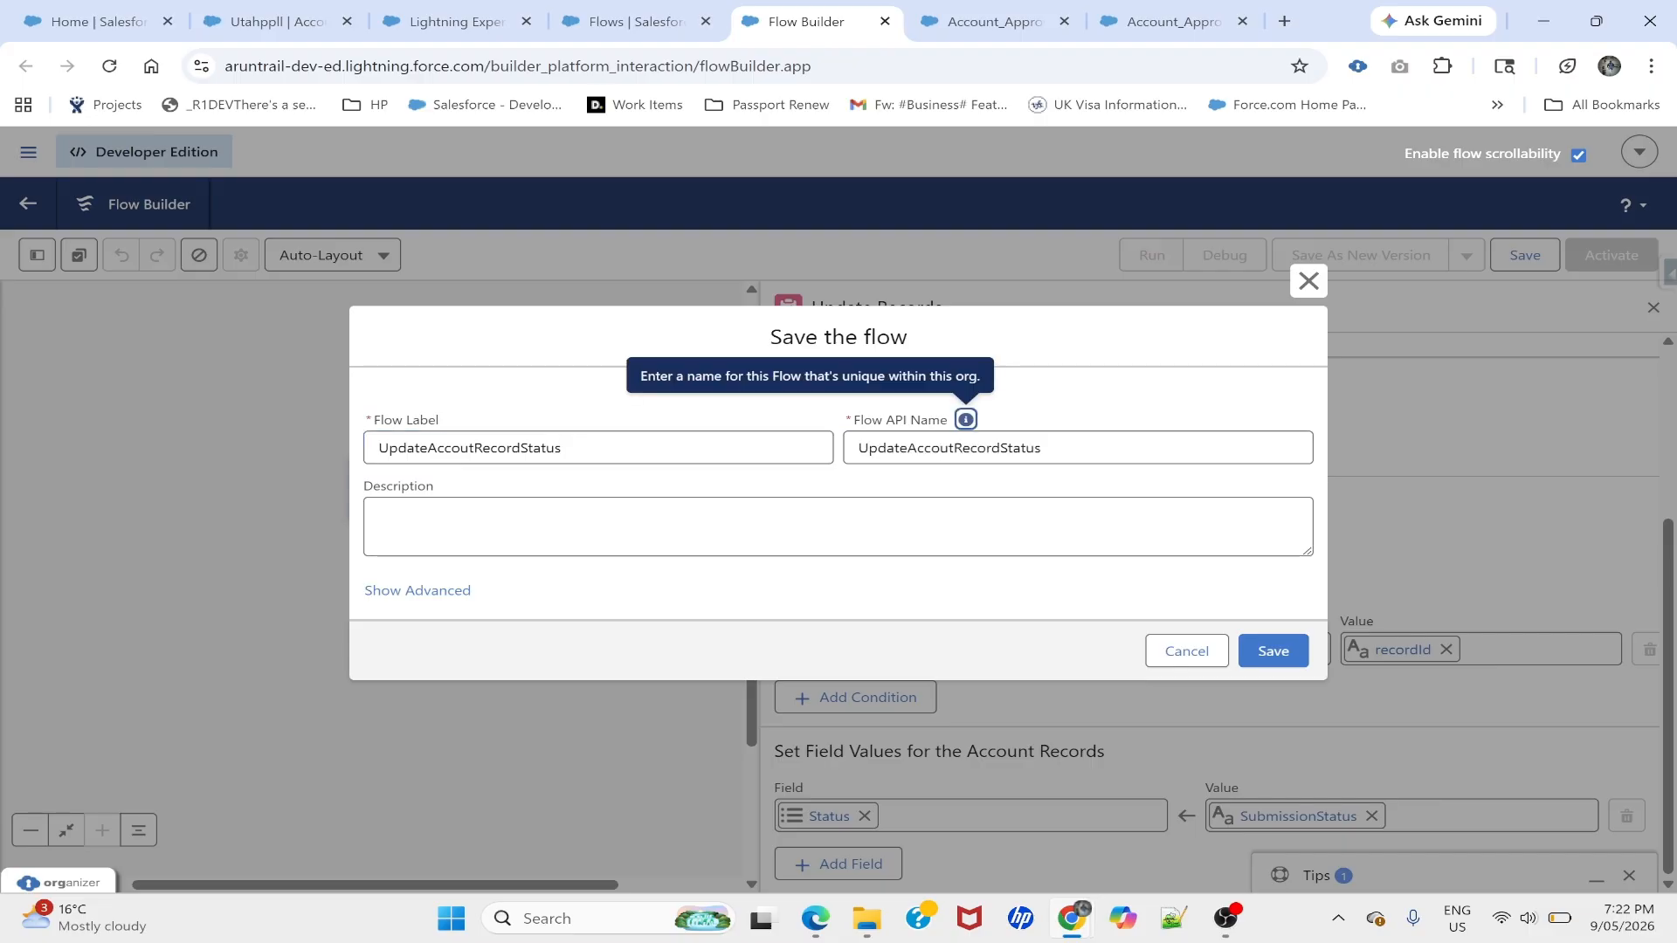
{"action": "left_click", "coordinate": [1272, 651]}
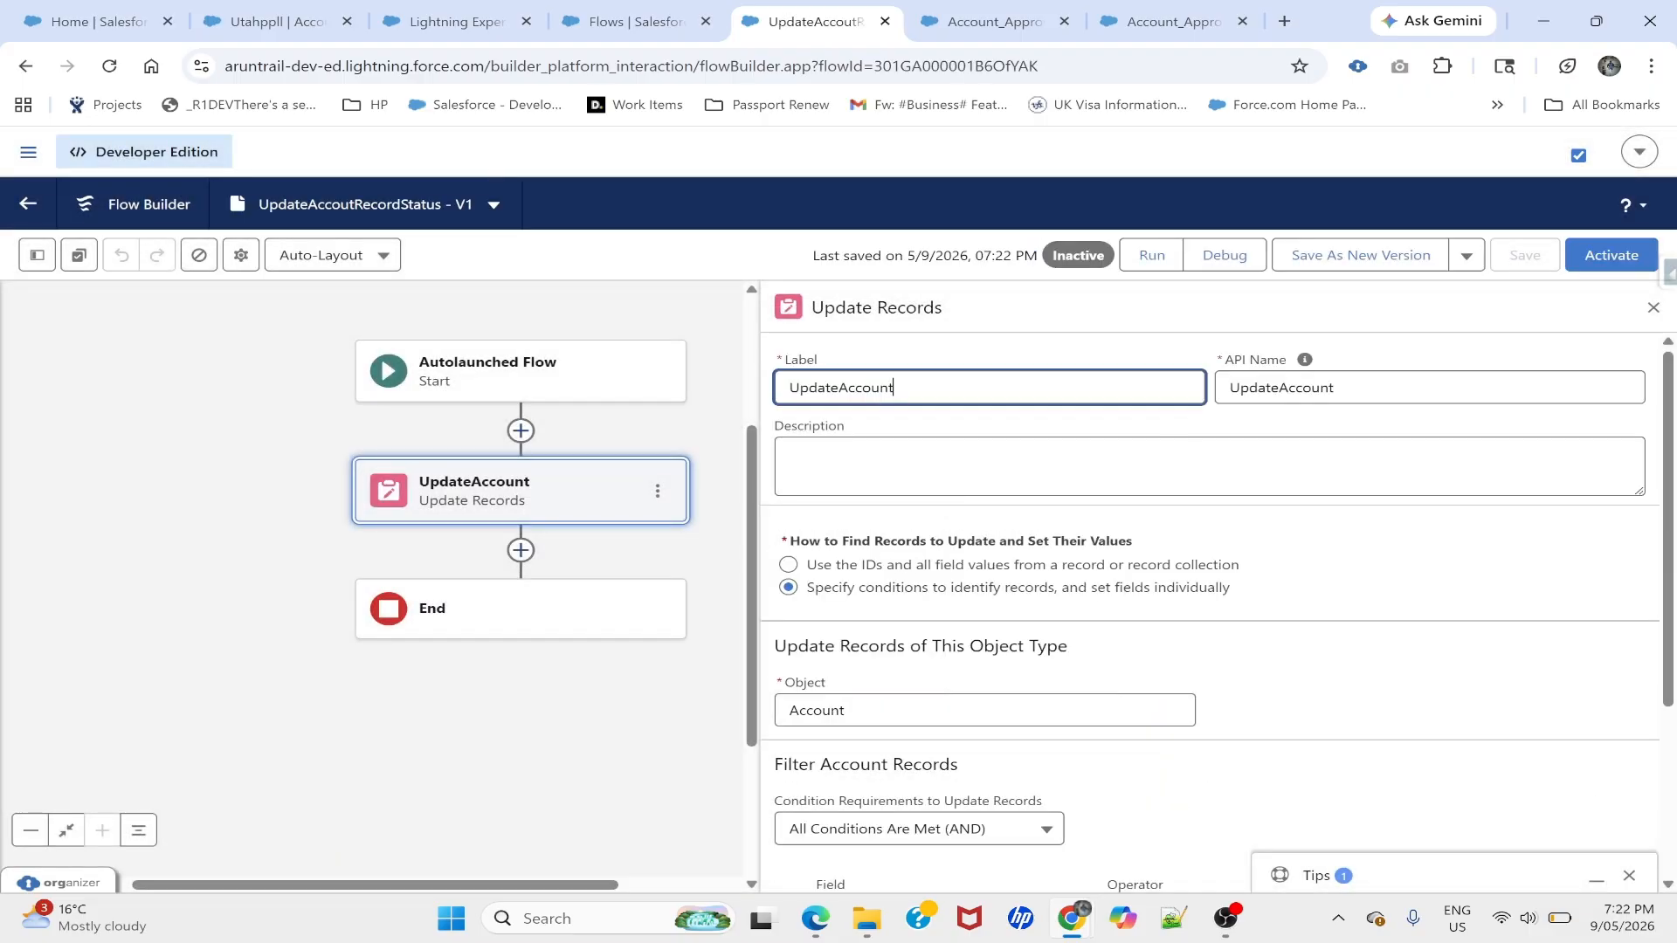
{"action": "left_click", "coordinate": [1614, 254]}
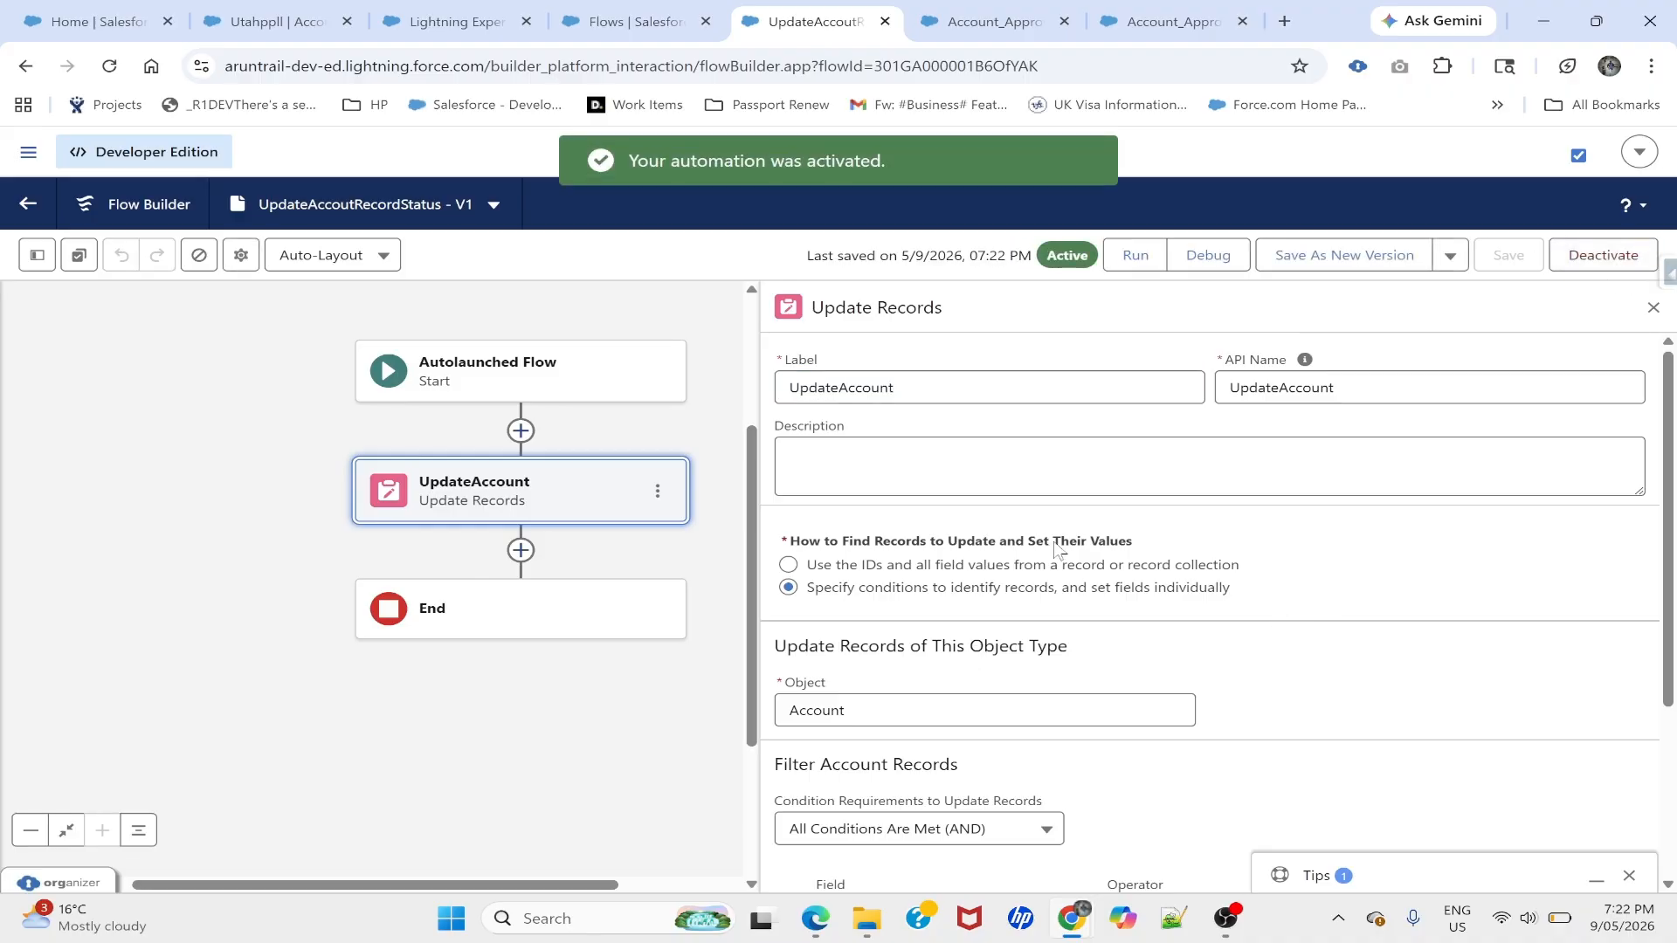
{"action": "left_click", "coordinate": [991, 21]}
- Reload the approval request flow, discarding the unsaved step
{"action": "left_click", "coordinate": [1151, 9]}
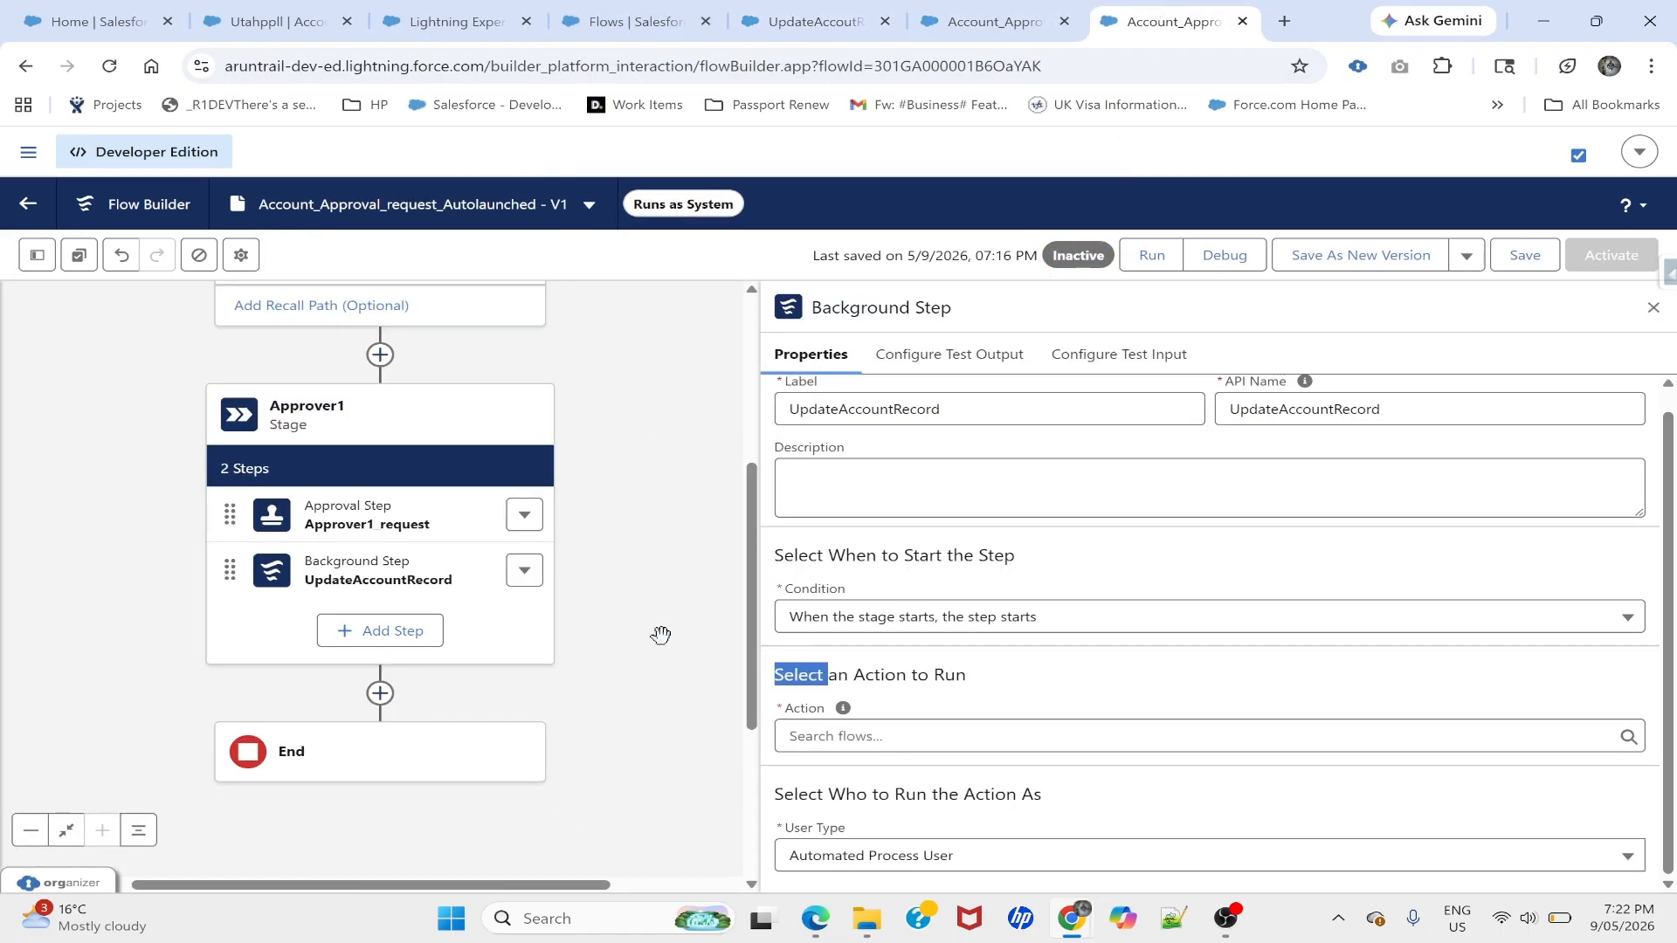
{"action": "left_click", "coordinate": [882, 736]}
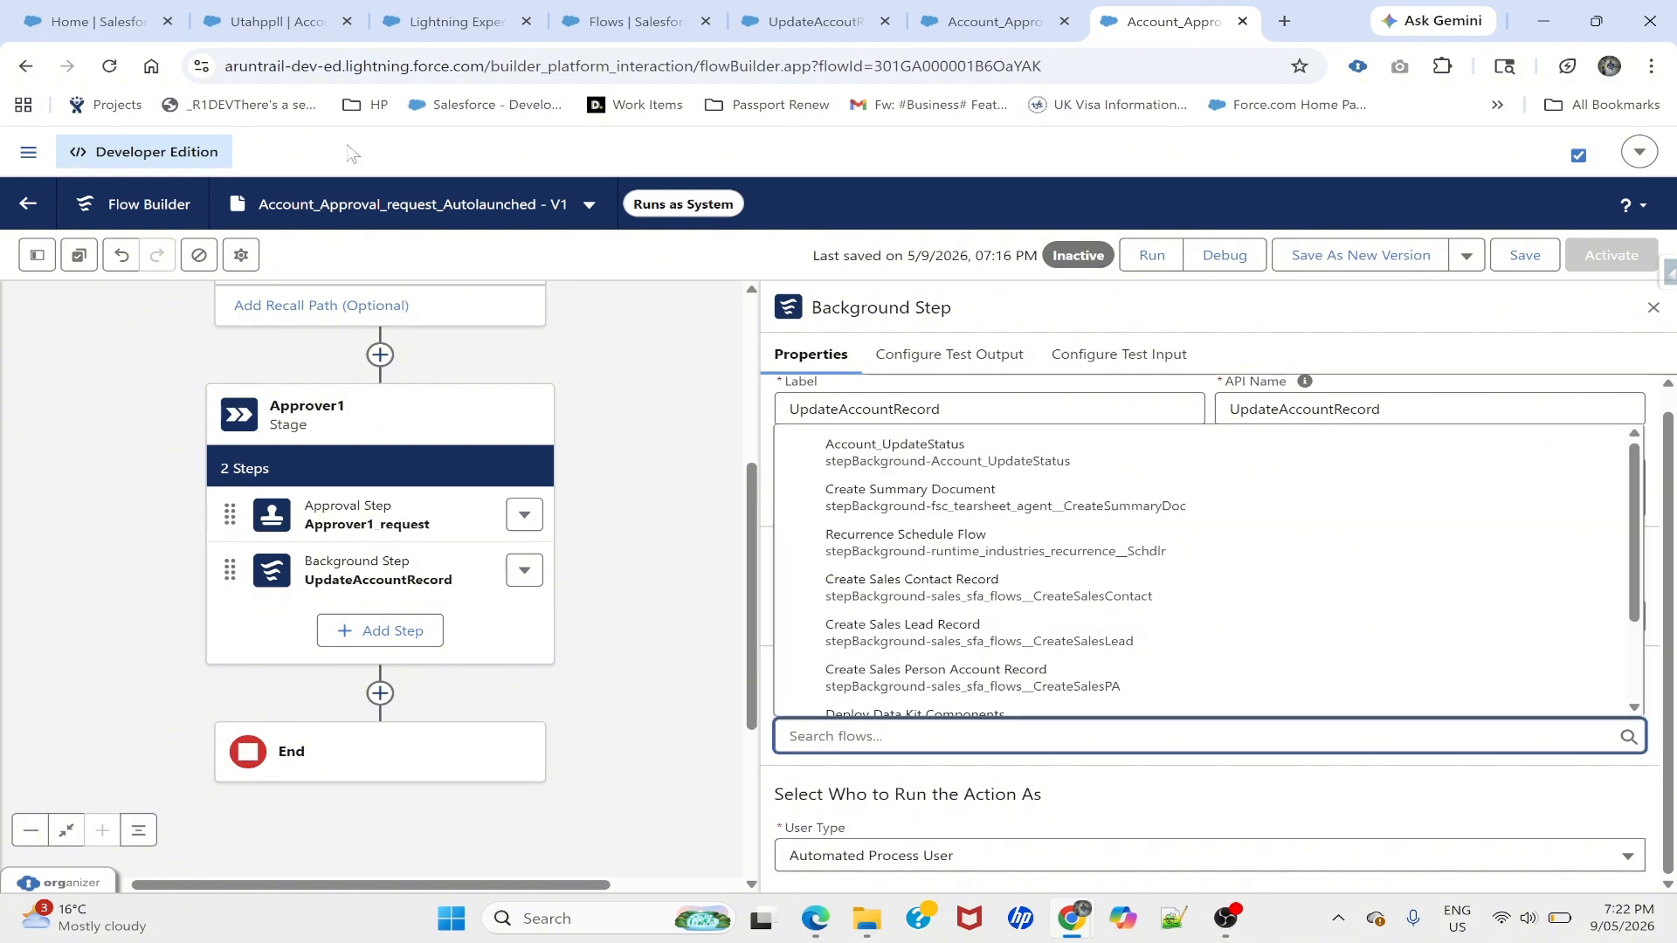
{"action": "left_click", "coordinate": [110, 67]}
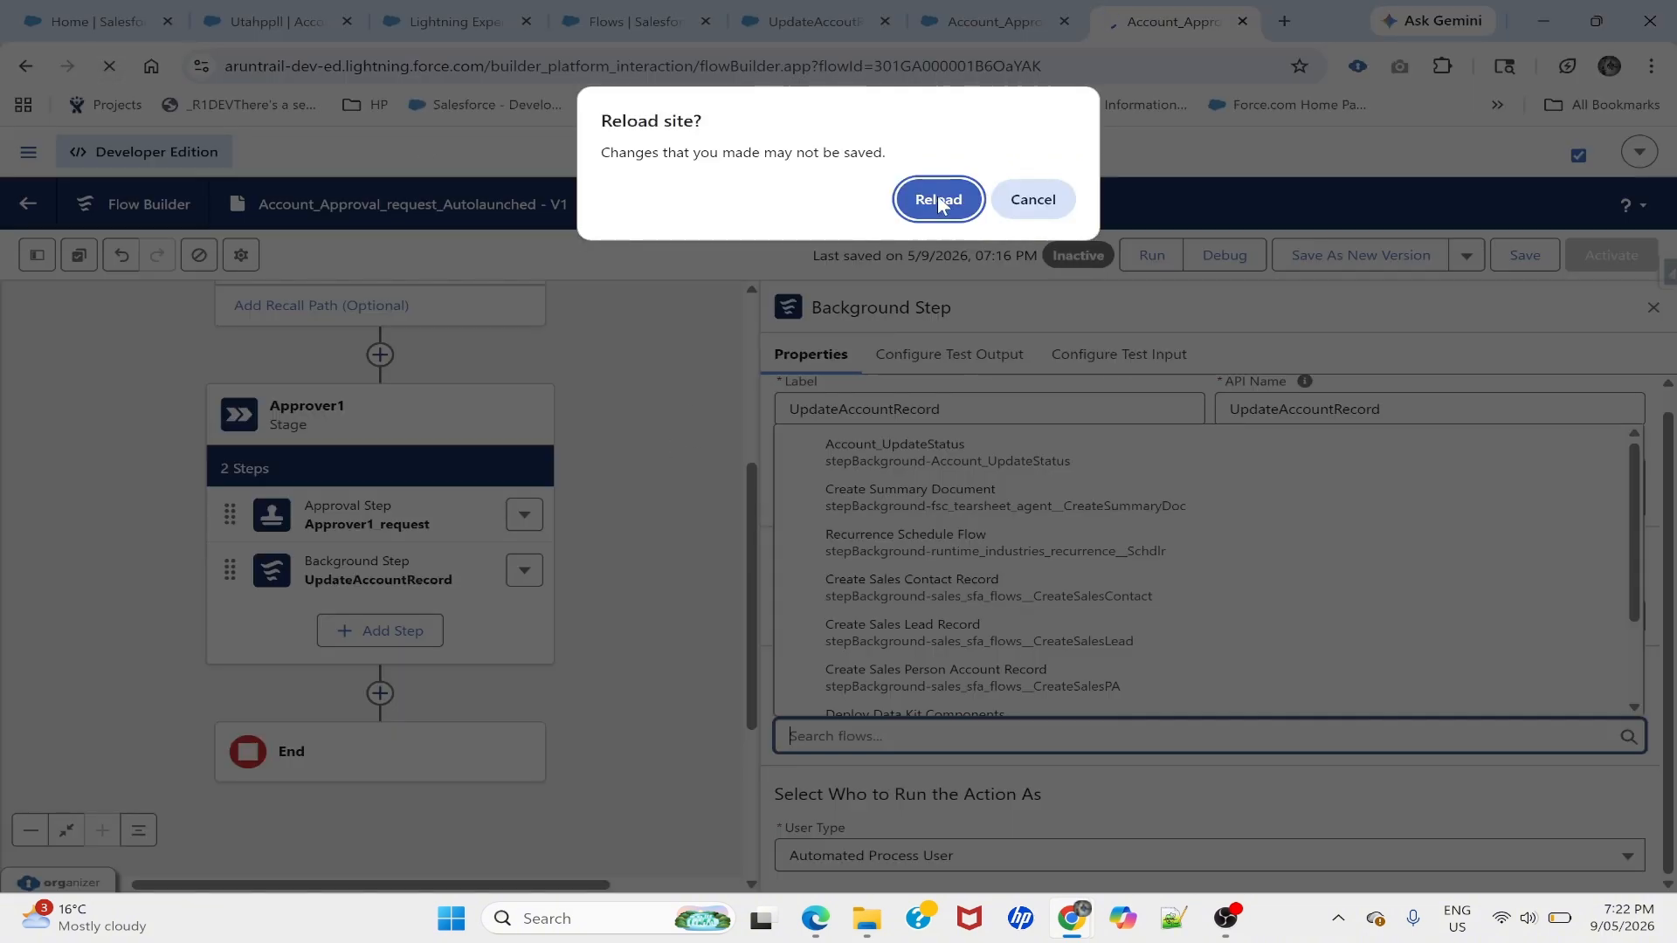
{"action": "left_click", "coordinate": [938, 201]}
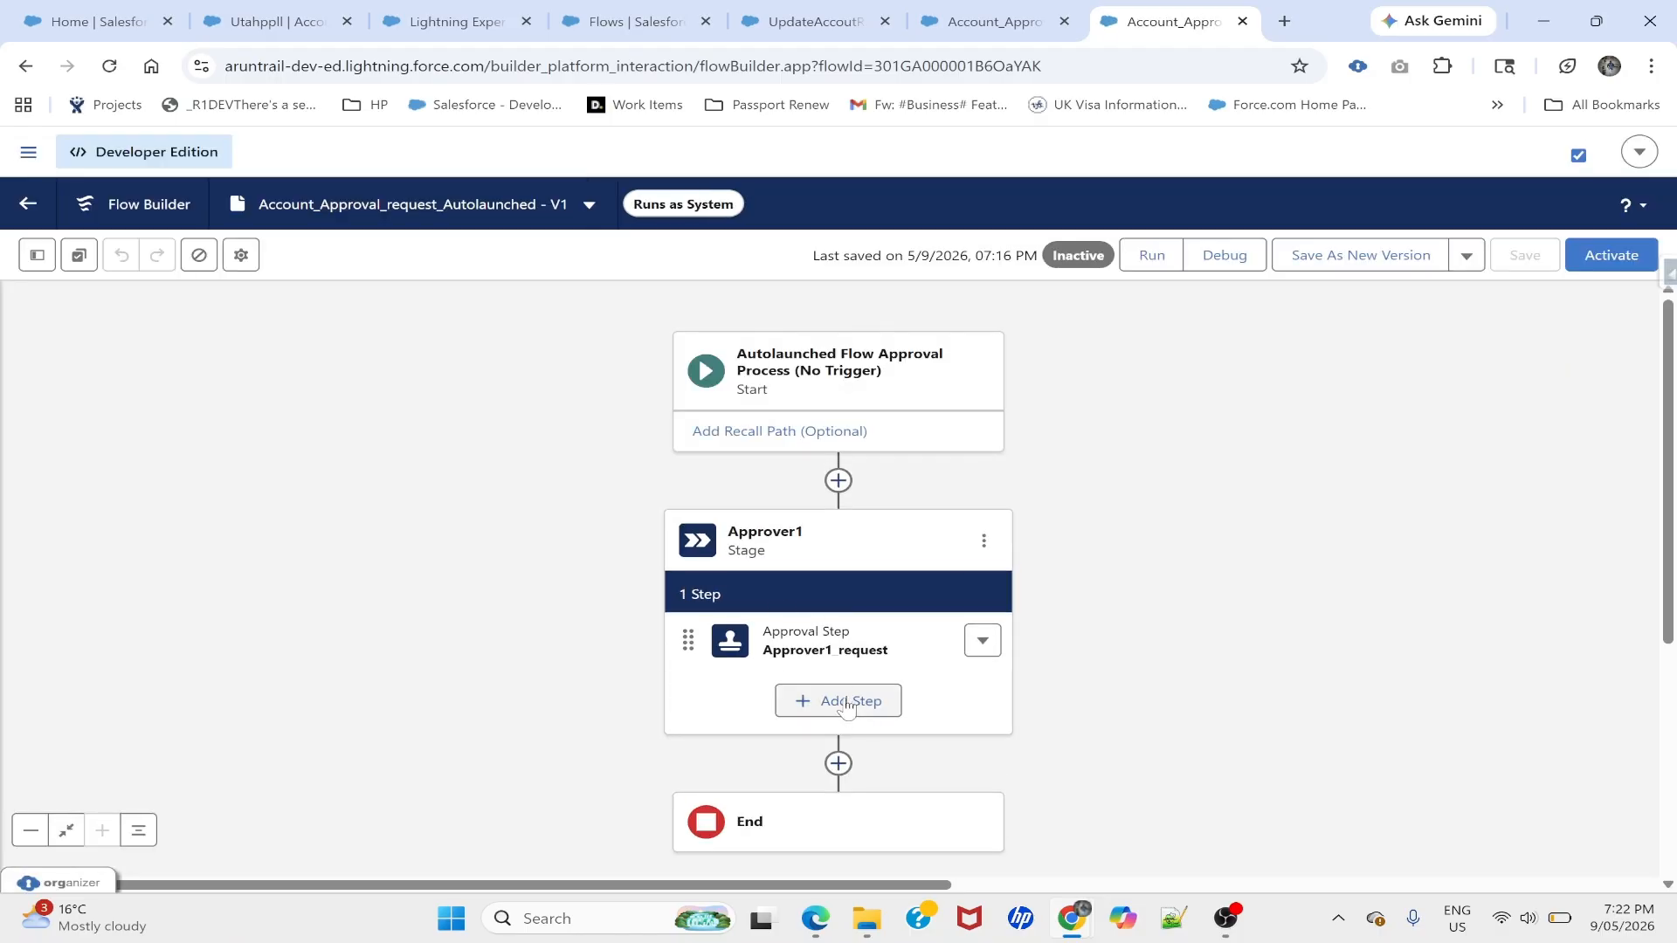
- Add a Background Step to Approver1 that runs UpdateAccoutRecordStatus
{"action": "left_click", "coordinate": [846, 707]}
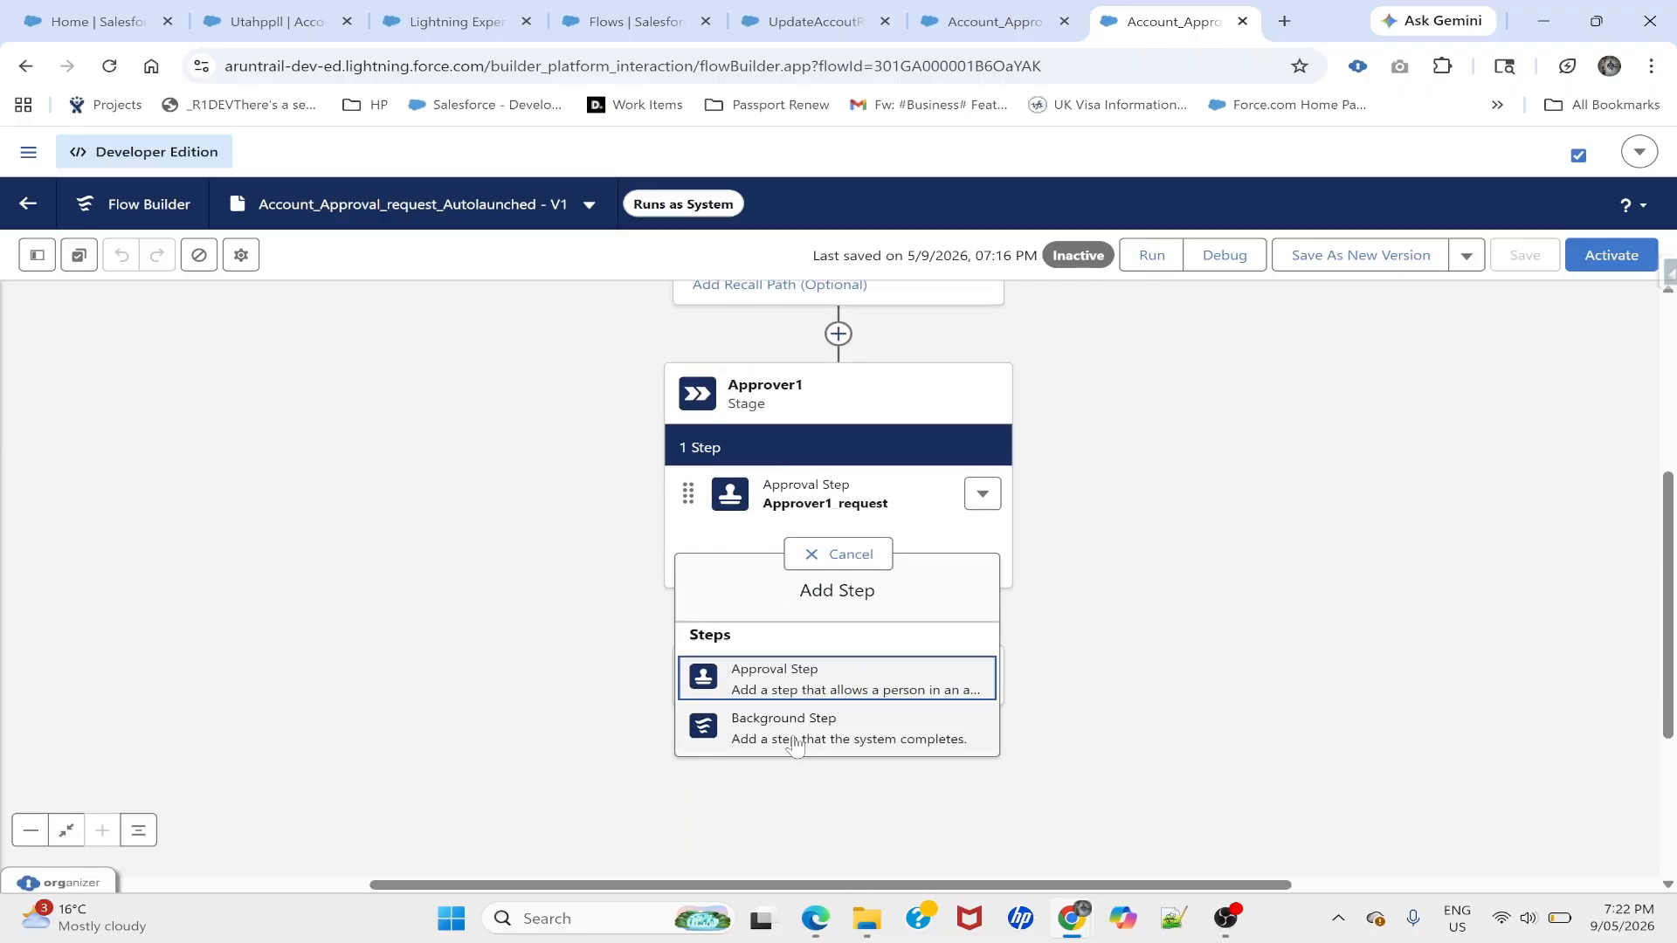
{"action": "left_click", "coordinate": [797, 736]}
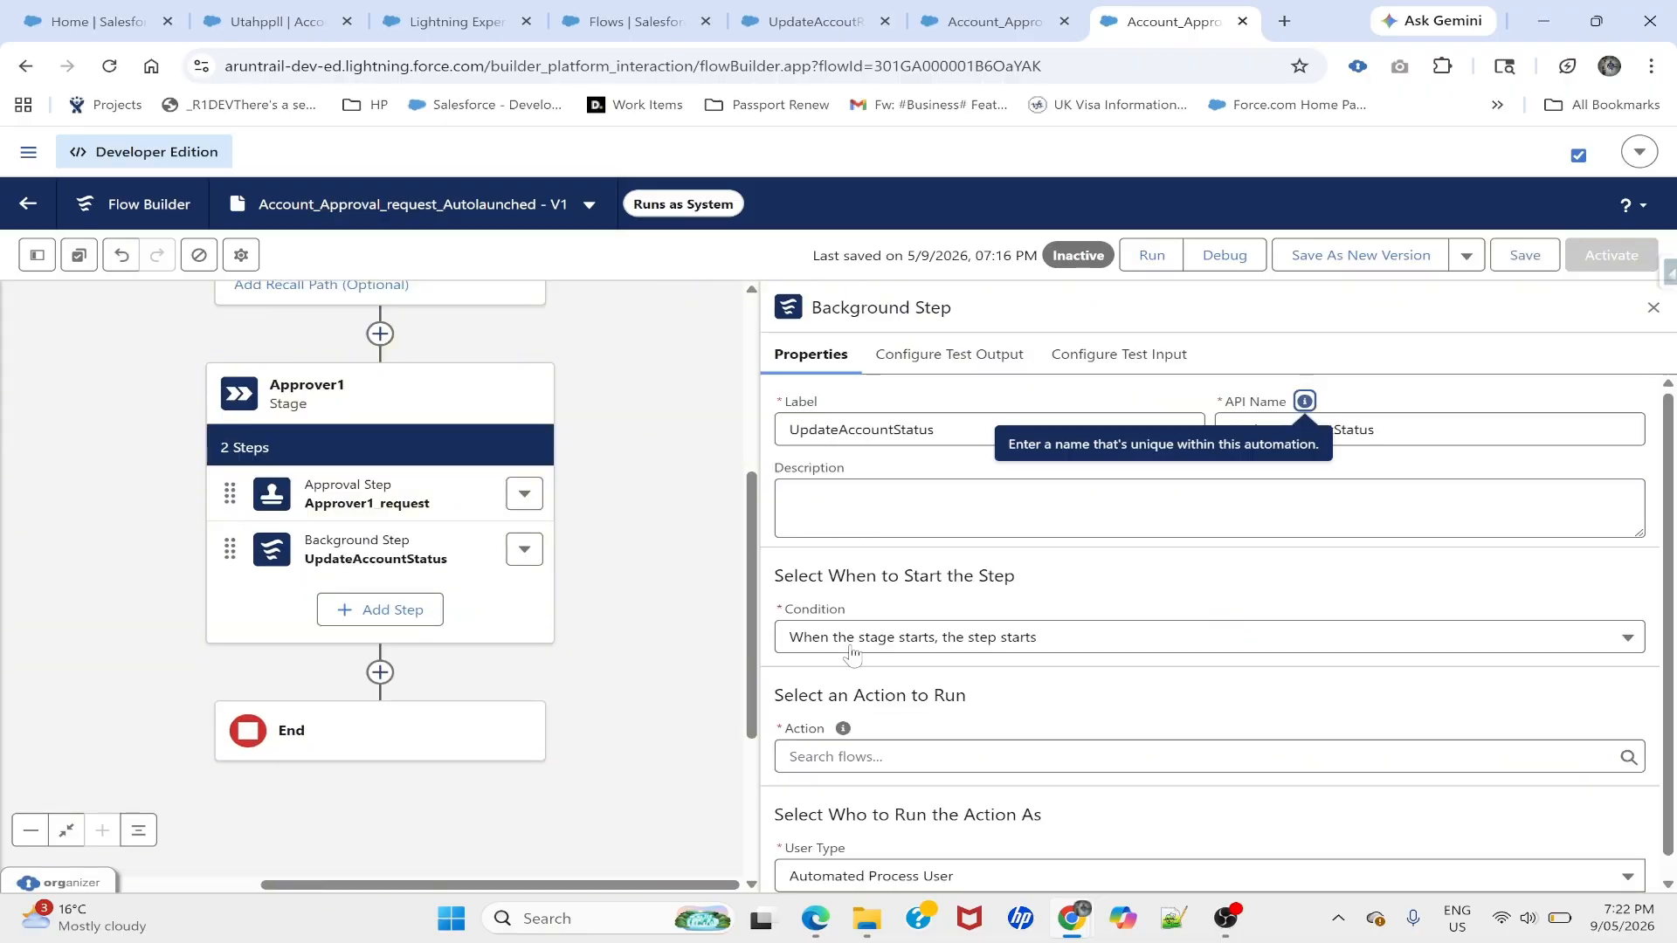
{"action": "scroll", "coordinate": [909, 630], "scroll_direction": "down", "scroll_amount": 1}
{"action": "left_click", "coordinate": [909, 736]}
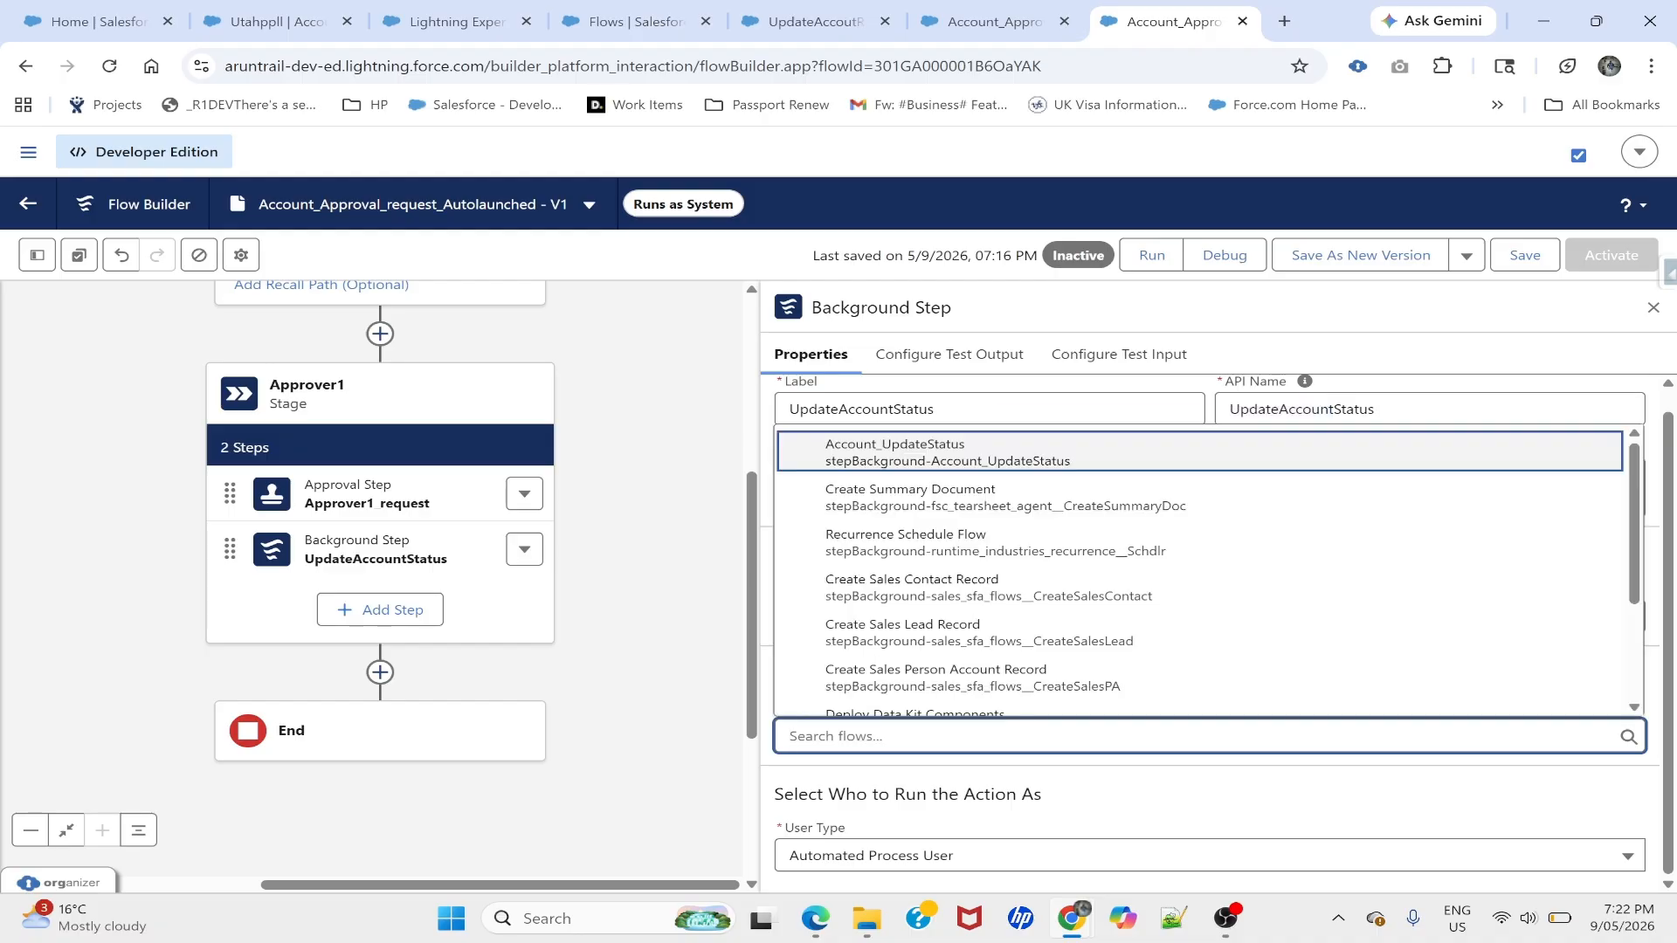
{"action": "type", "text": "Upda"}
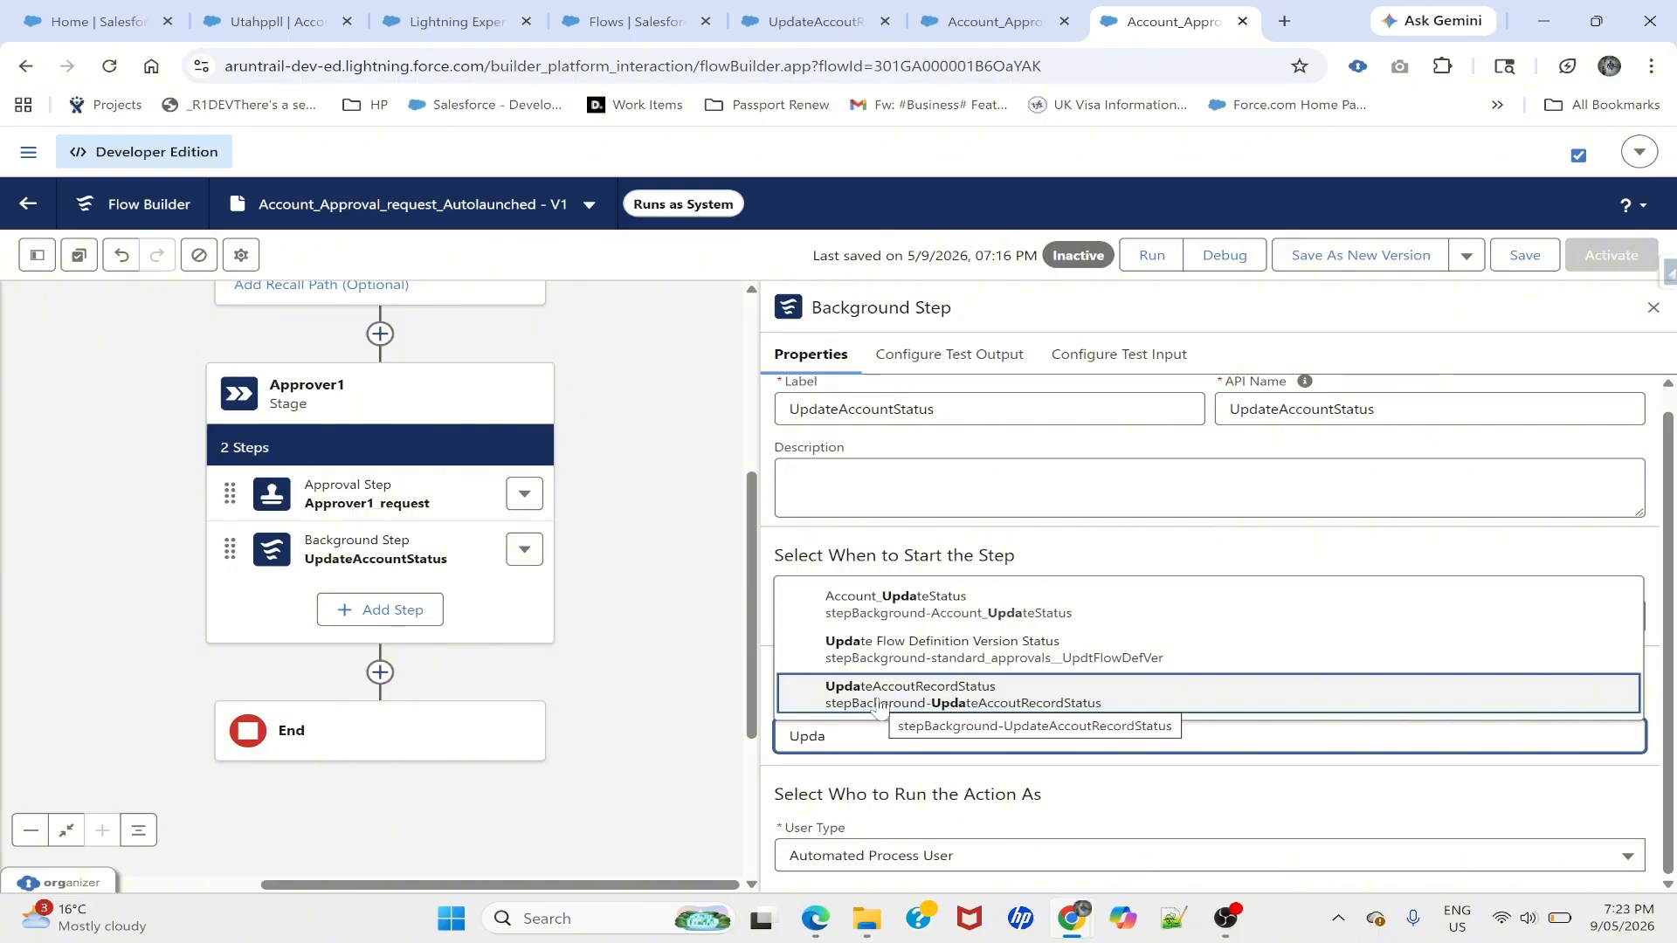
{"action": "left_click", "coordinate": [880, 709]}
- Pass the recordId variable into the step's recordId input
{"action": "scroll", "coordinate": [1016, 696], "scroll_direction": "down", "scroll_amount": 2}
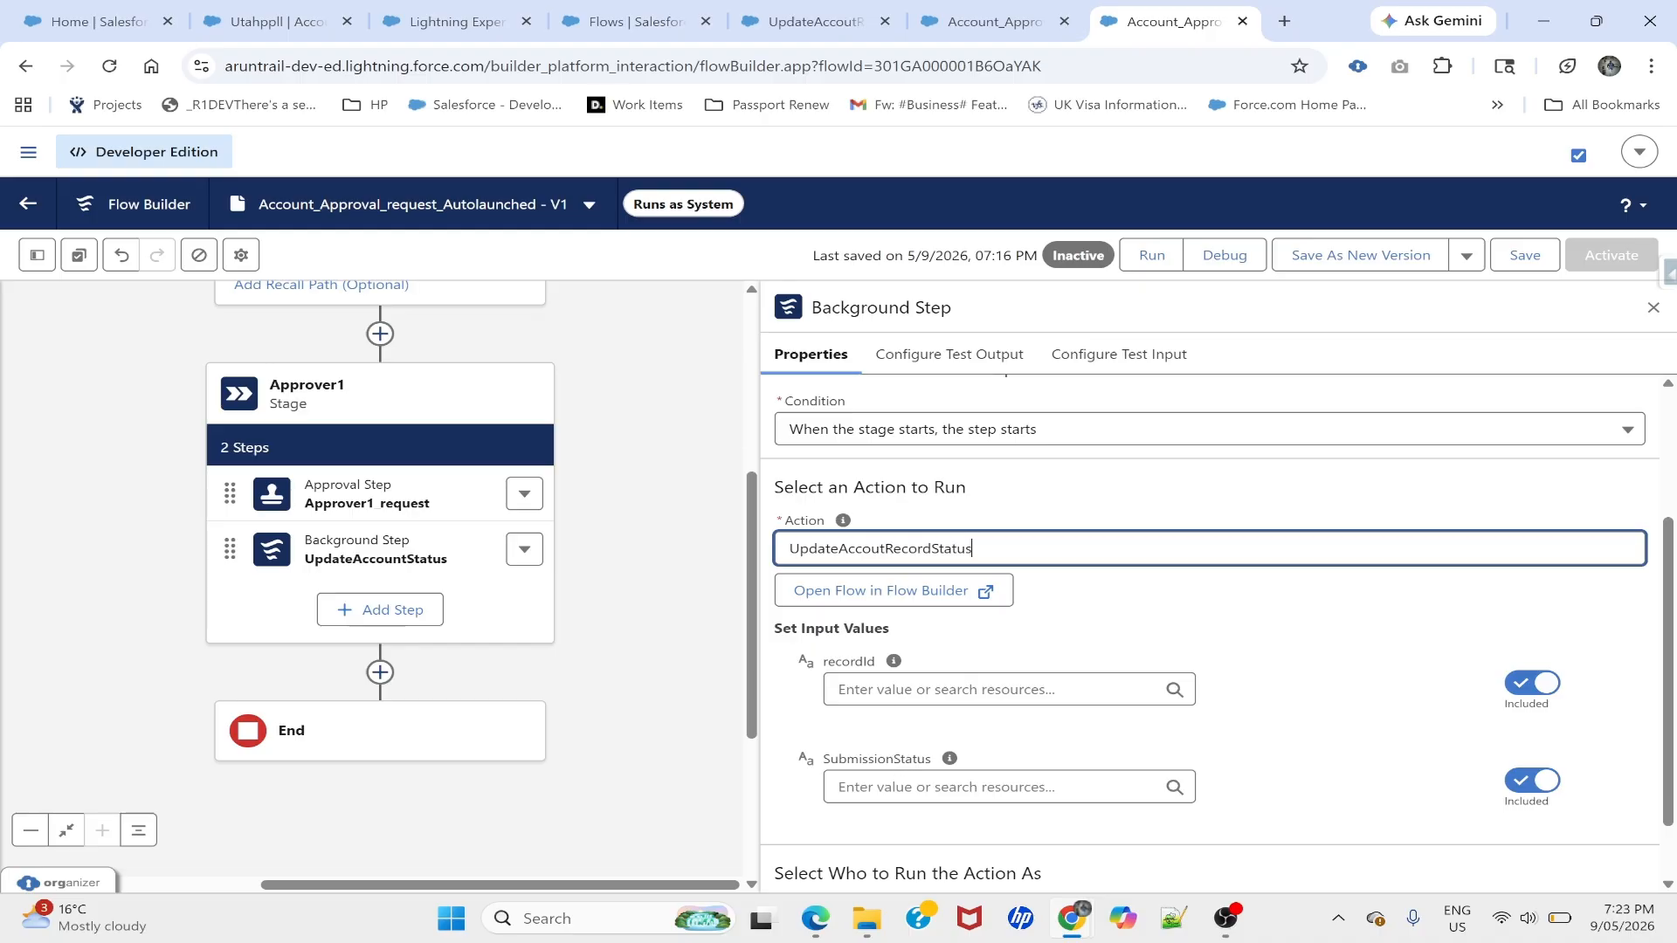
{"action": "left_click", "coordinate": [996, 690]}
{"action": "type", "text": "rec"}
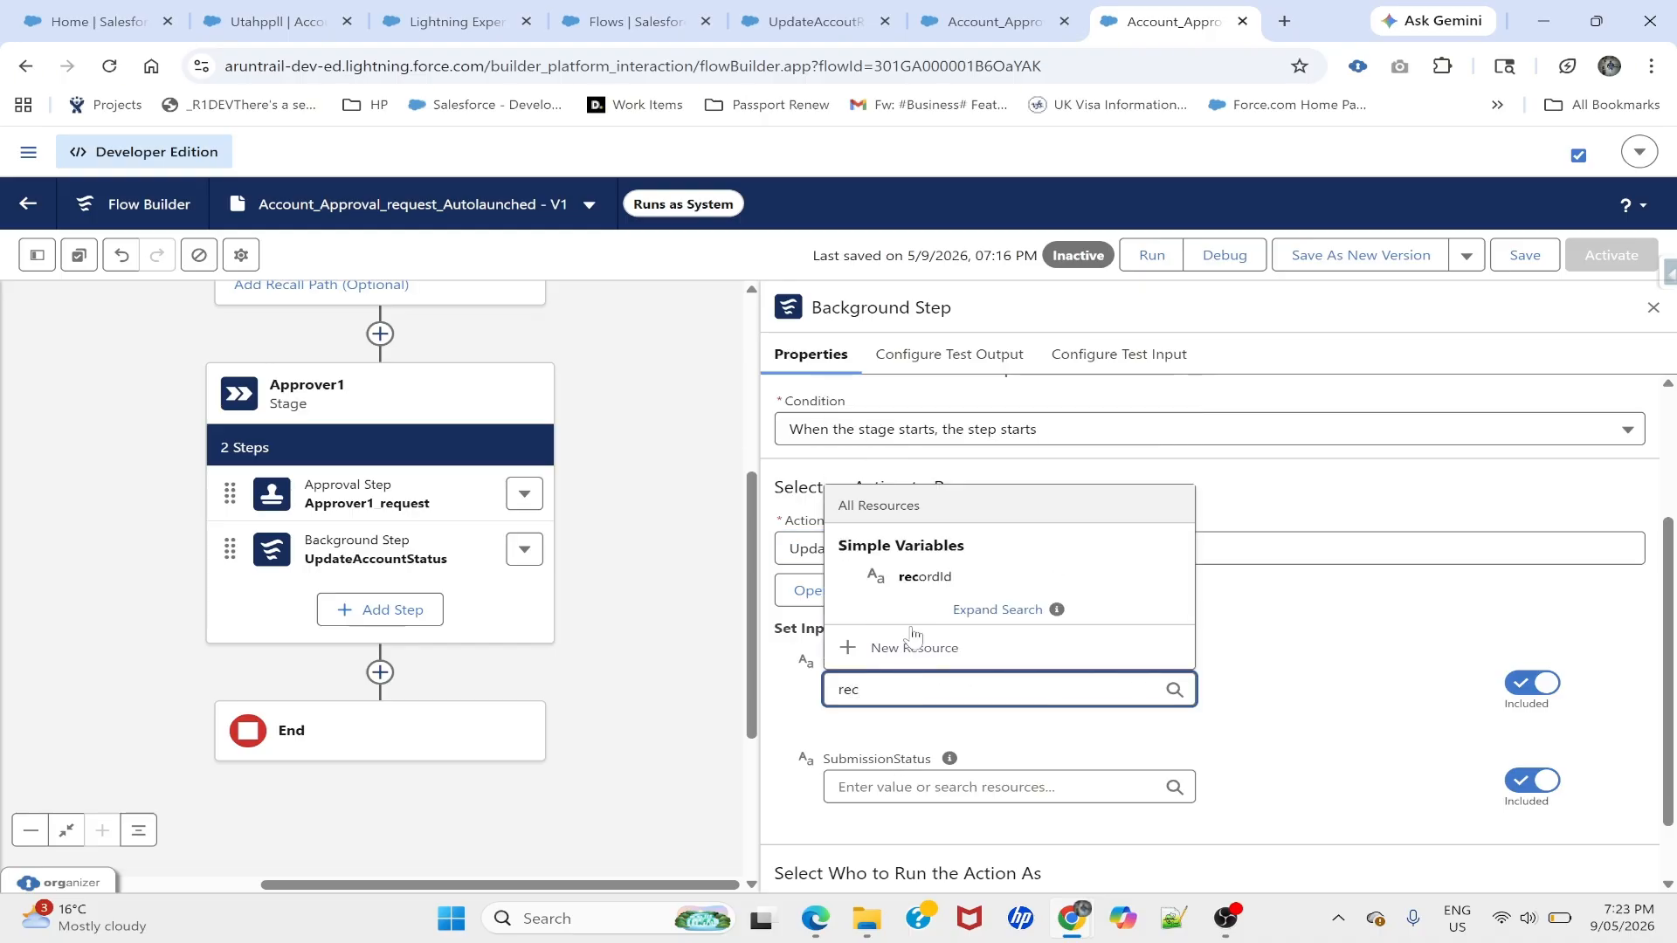
{"action": "left_click", "coordinate": [921, 580]}
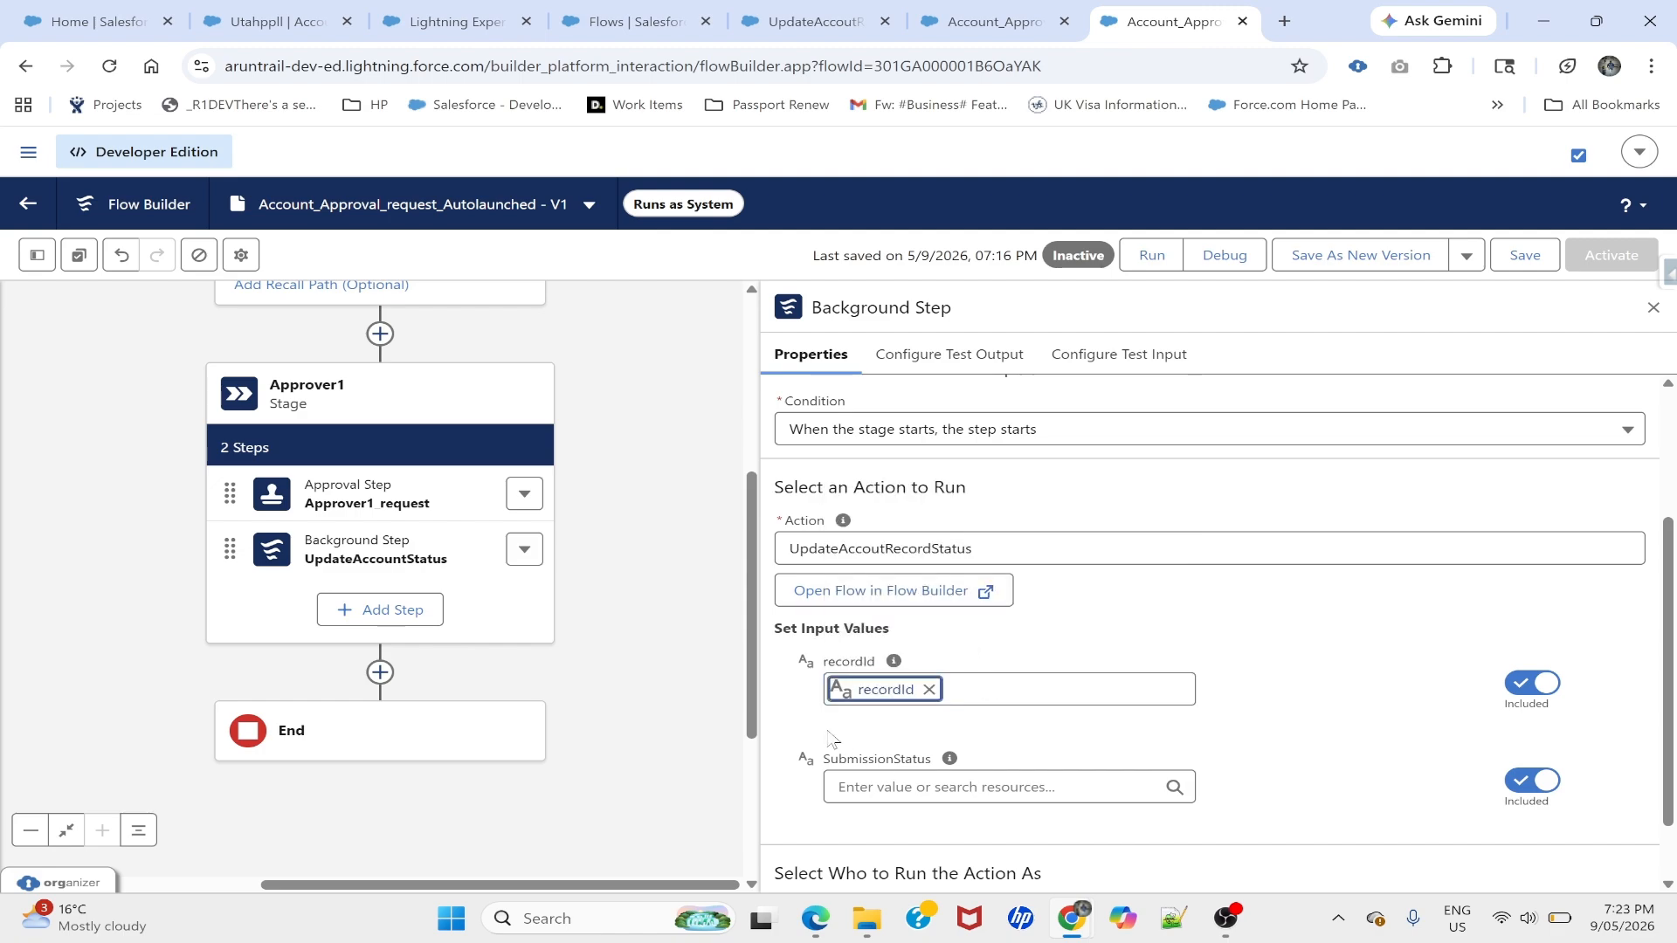
{"action": "left_click", "coordinate": [828, 736]}
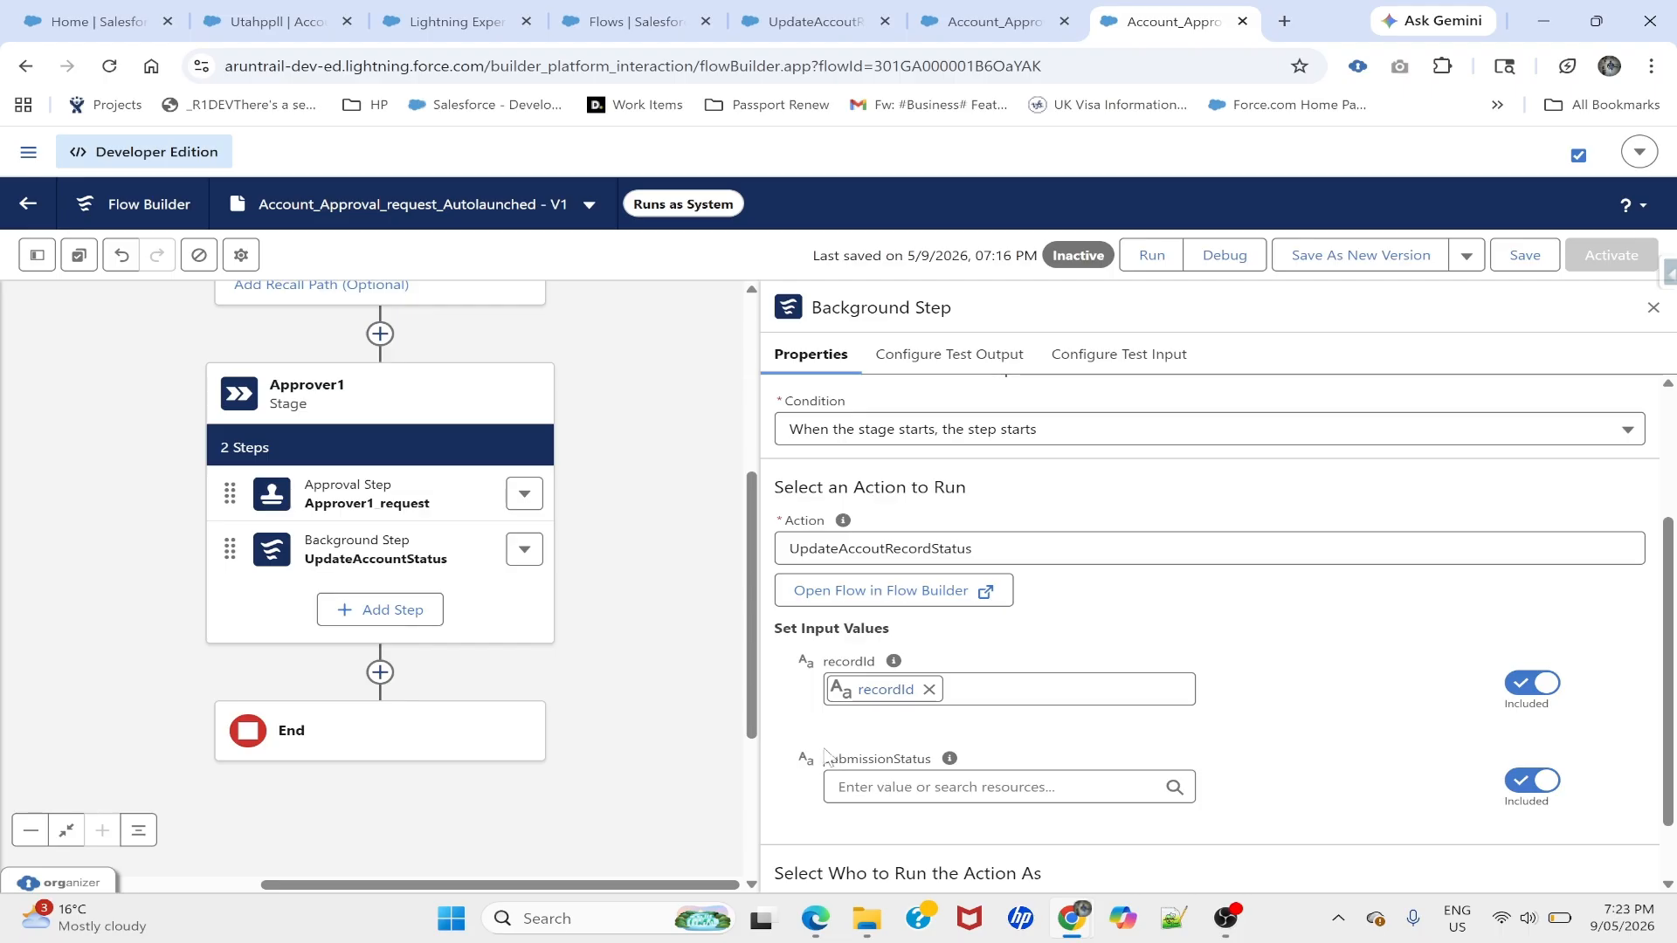
- Set SubmissionStatus to 'Submitted for Approval', copied from the account record
{"action": "left_click", "coordinate": [960, 787]}
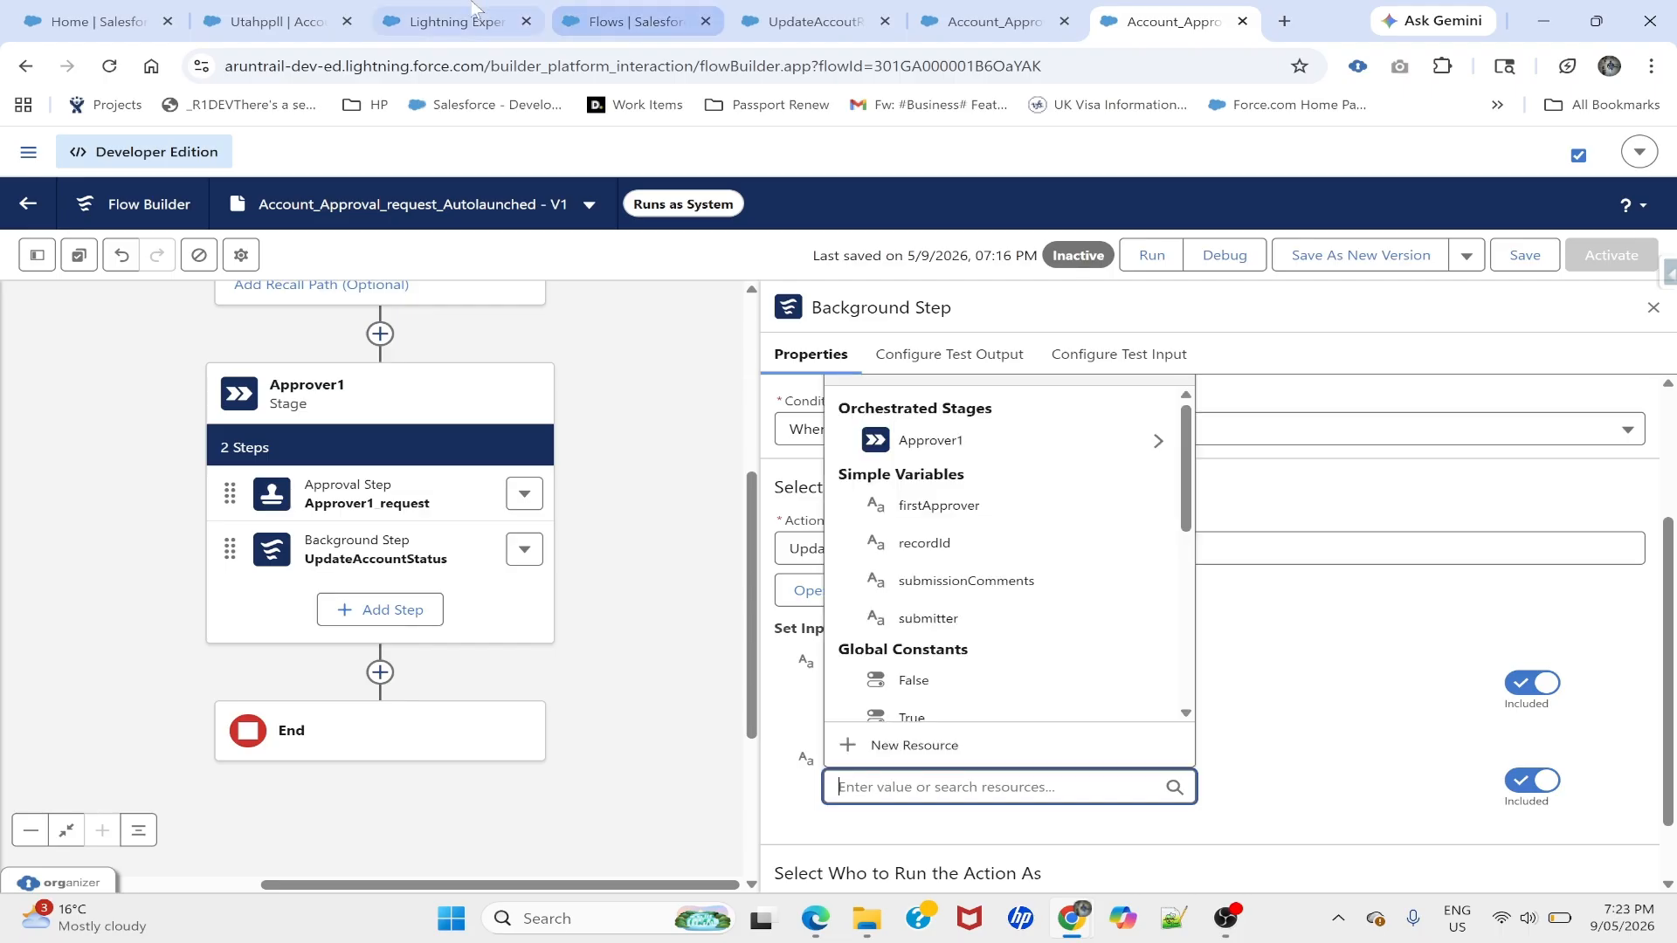
{"action": "left_click", "coordinate": [448, 19]}
{"action": "left_click", "coordinate": [294, 7]}
{"action": "left_click_drag", "start_coordinate": [53, 500], "coordinate": [225, 513]}
{"action": "key", "text": "ctrl+c"}
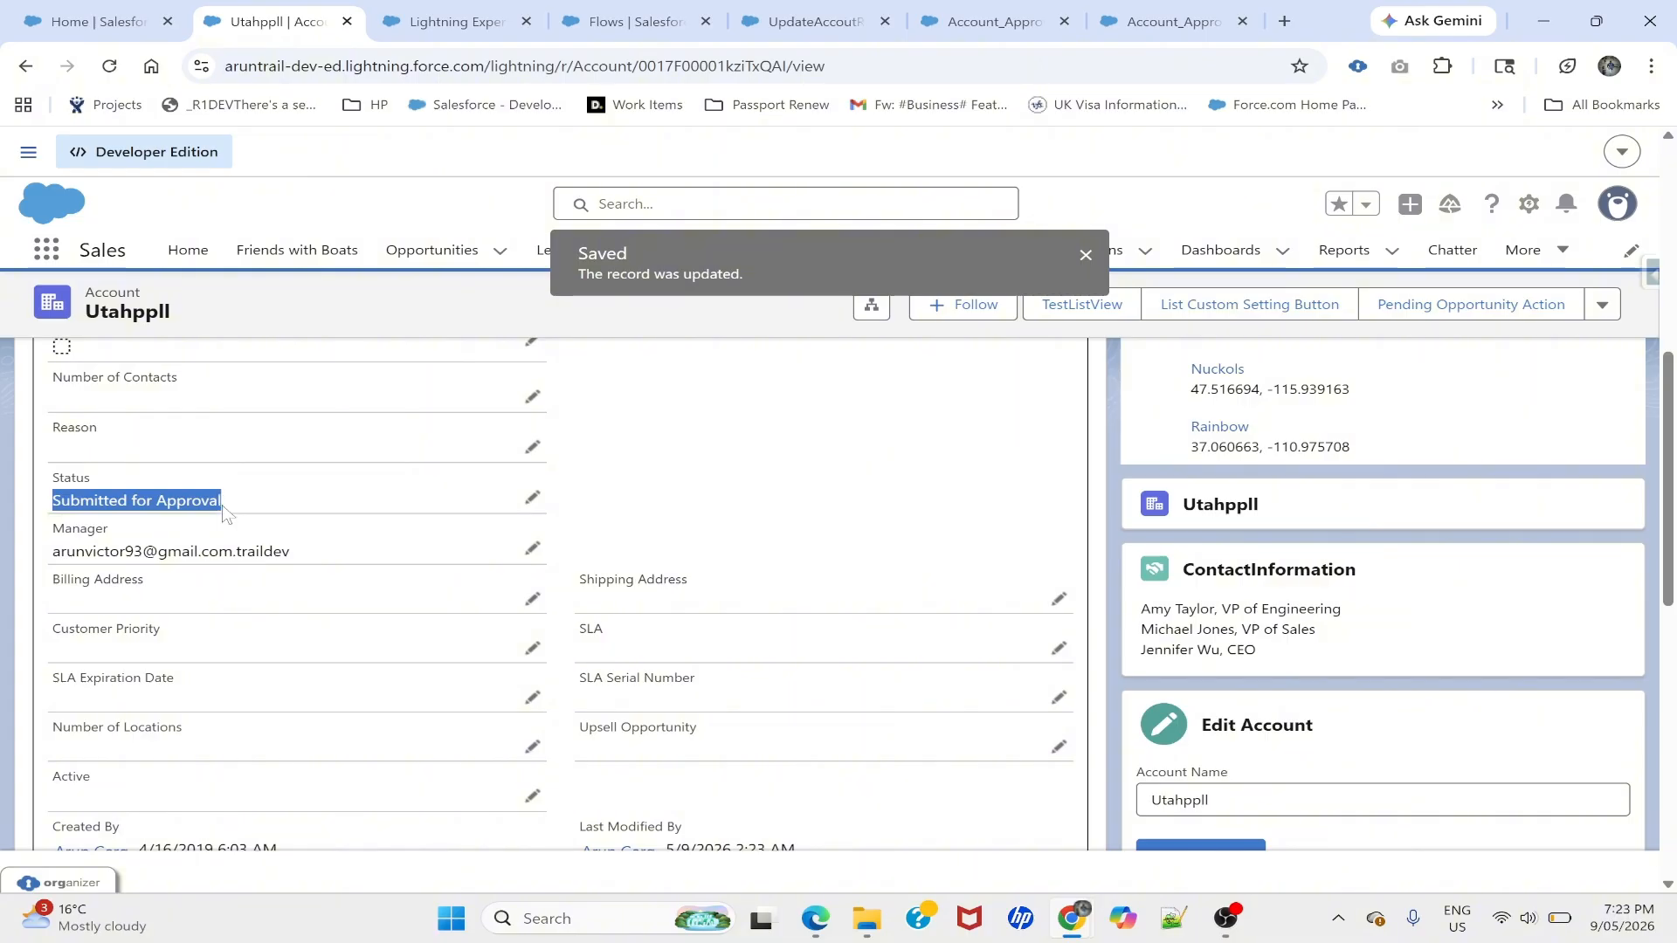
{"action": "left_click", "coordinate": [812, 21]}
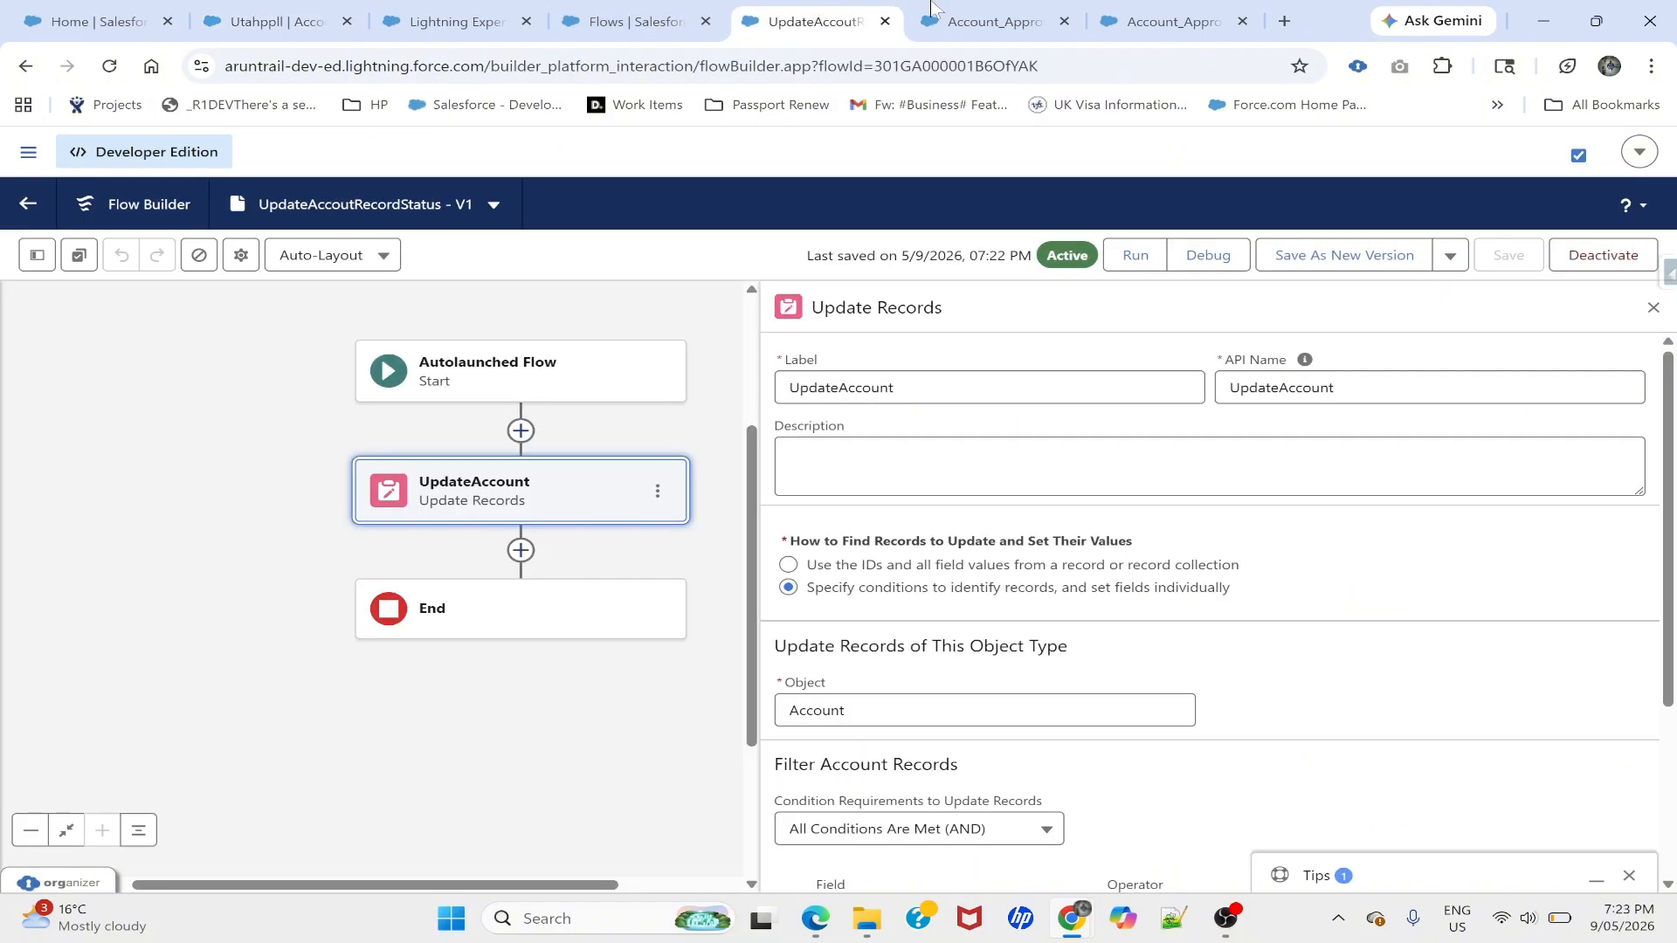
{"action": "left_click", "coordinate": [996, 21]}
{"action": "left_click", "coordinate": [1174, 20]}
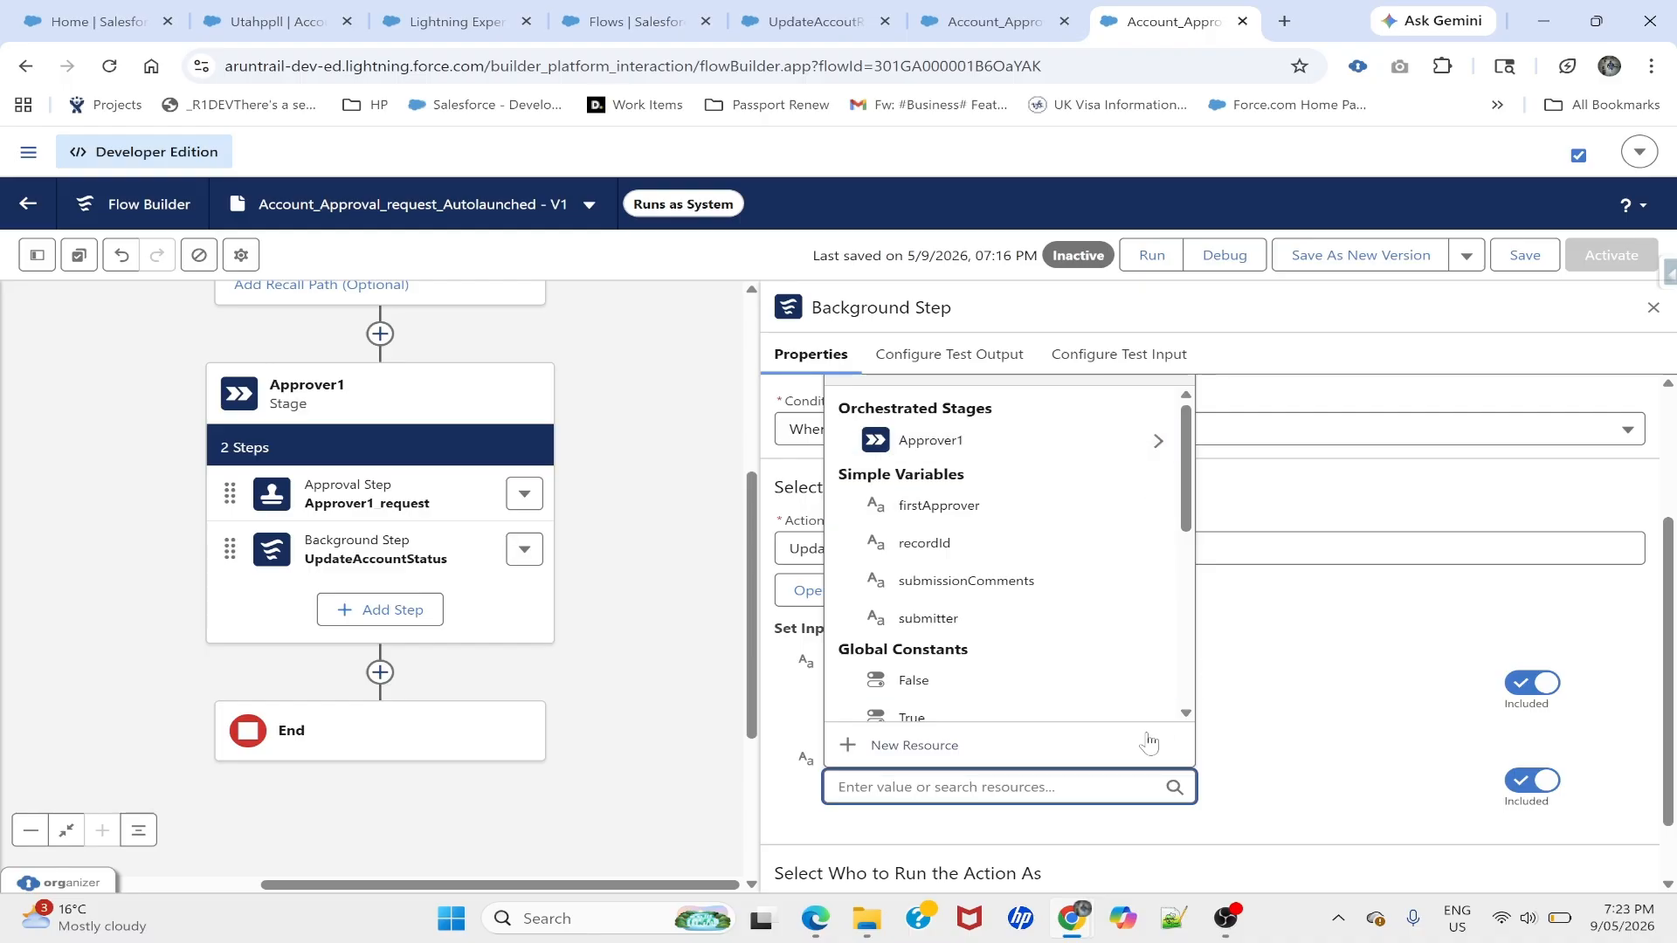
{"action": "key", "text": "ctrl+v"}
{"action": "left_click", "coordinate": [1282, 740]}
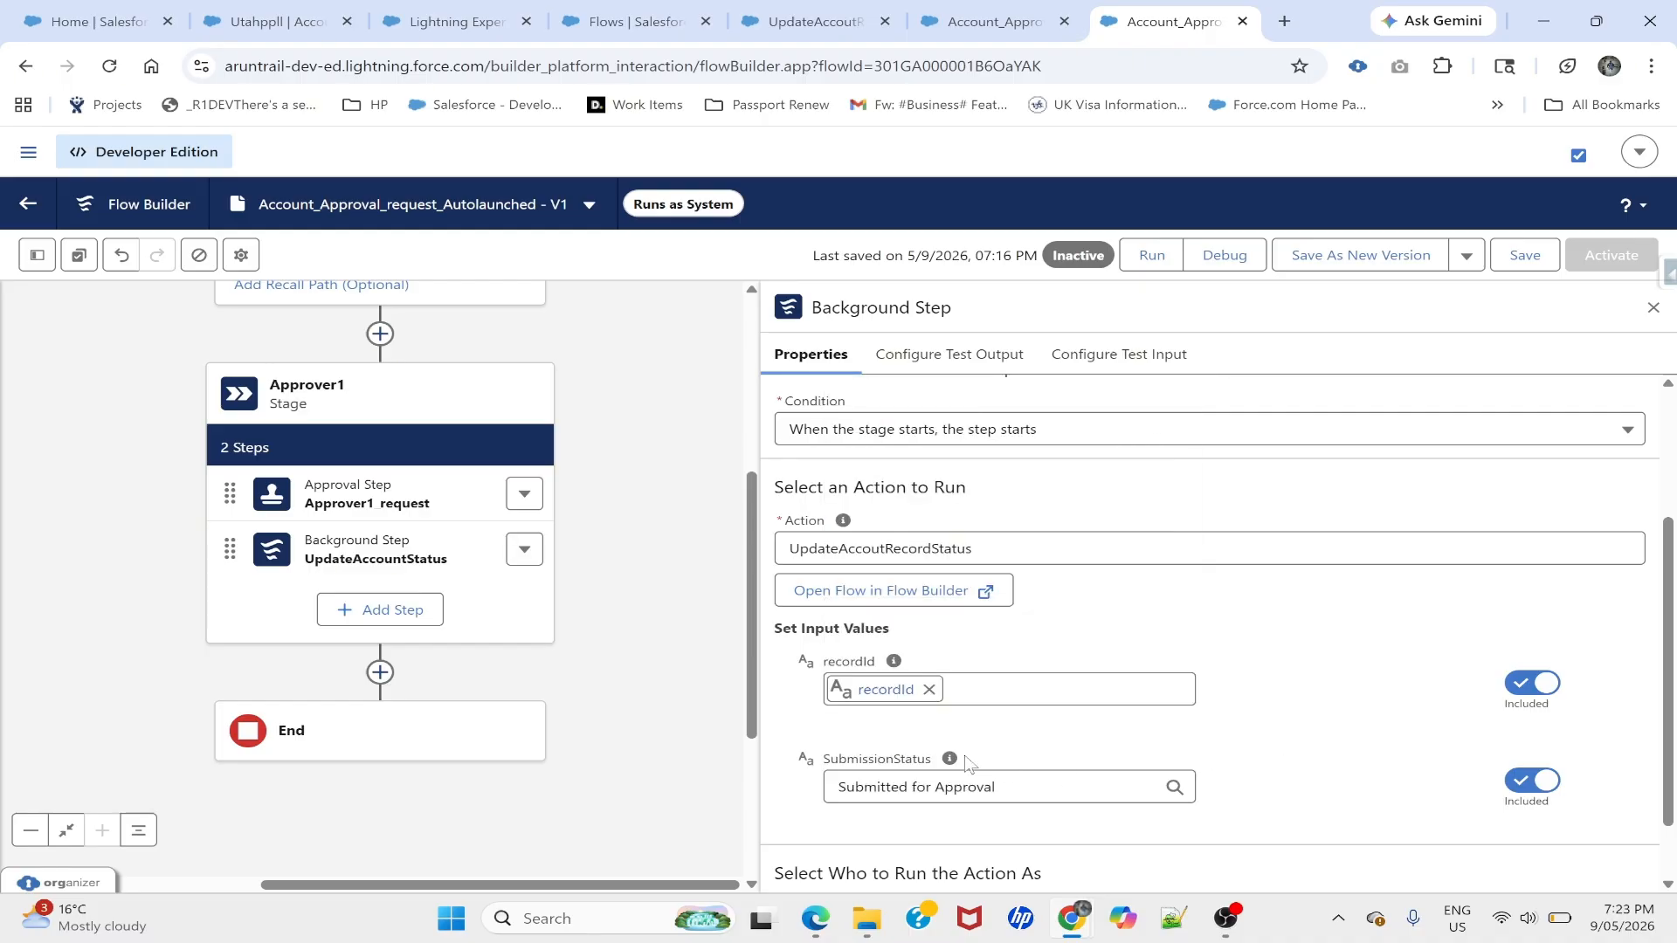
- Save the approval request flow
{"action": "scroll", "coordinate": [961, 768], "scroll_direction": "down", "scroll_amount": 1}
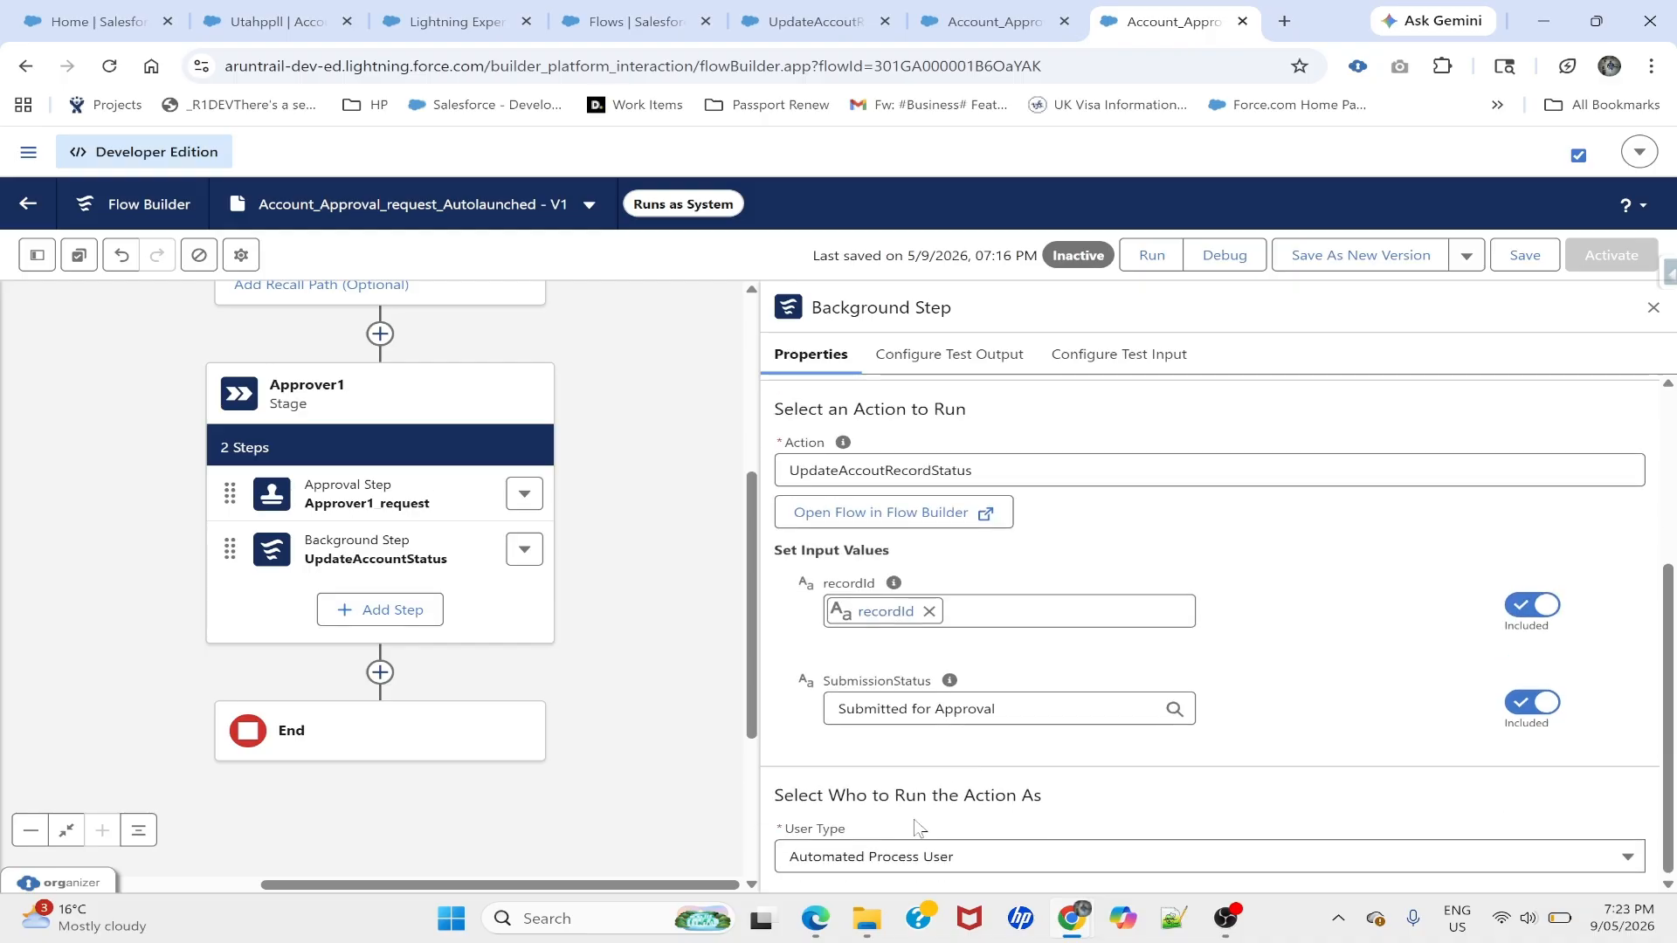
{"action": "scroll", "coordinate": [1004, 596], "scroll_direction": "up", "scroll_amount": 4}
{"action": "left_click", "coordinate": [1511, 266]}
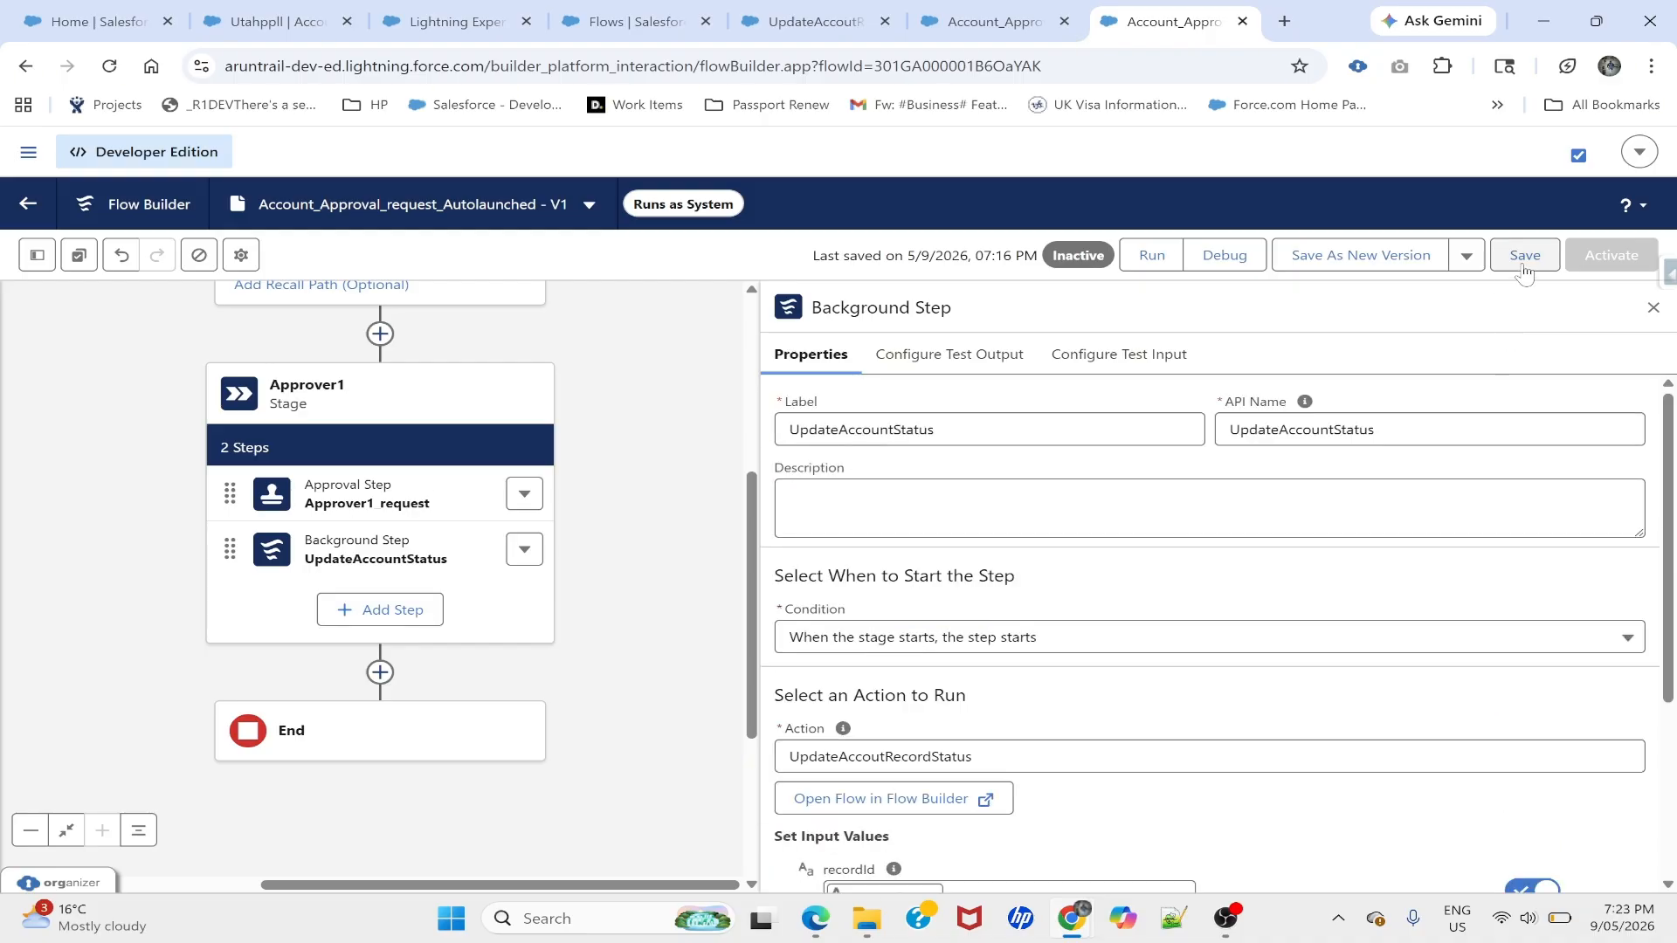
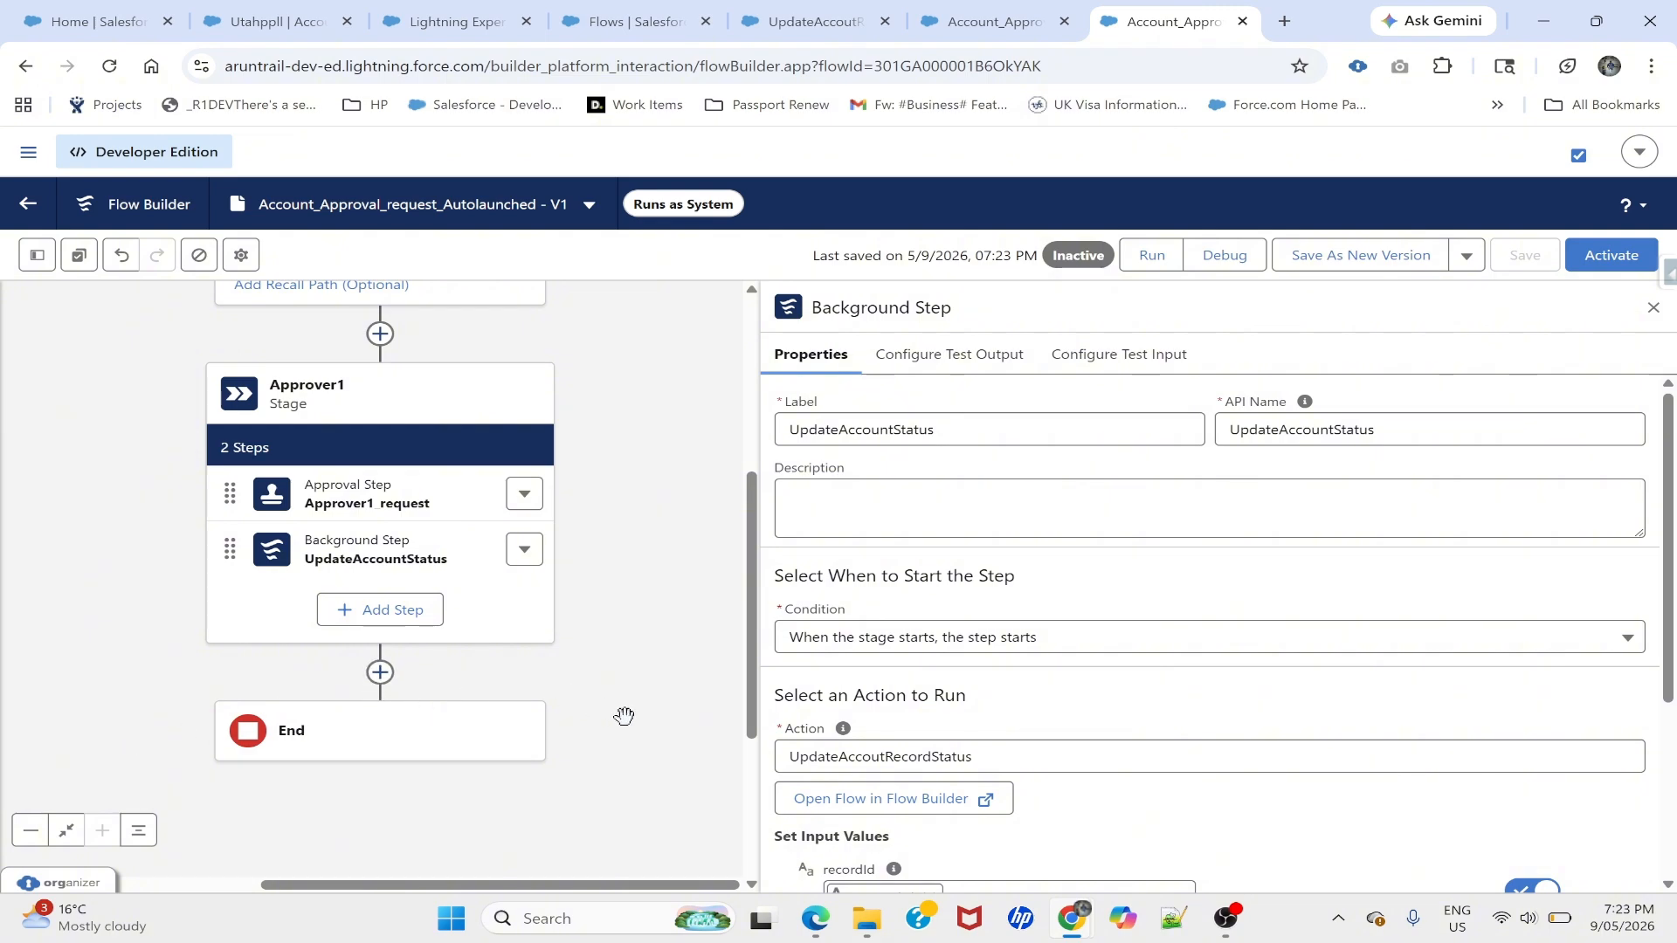
- Activate the Account_Approval_request_Autolaunched flow and return to the Utahppll account record tab
{"action": "left_click_drag", "start_coordinate": [666, 514], "coordinate": [673, 640]}
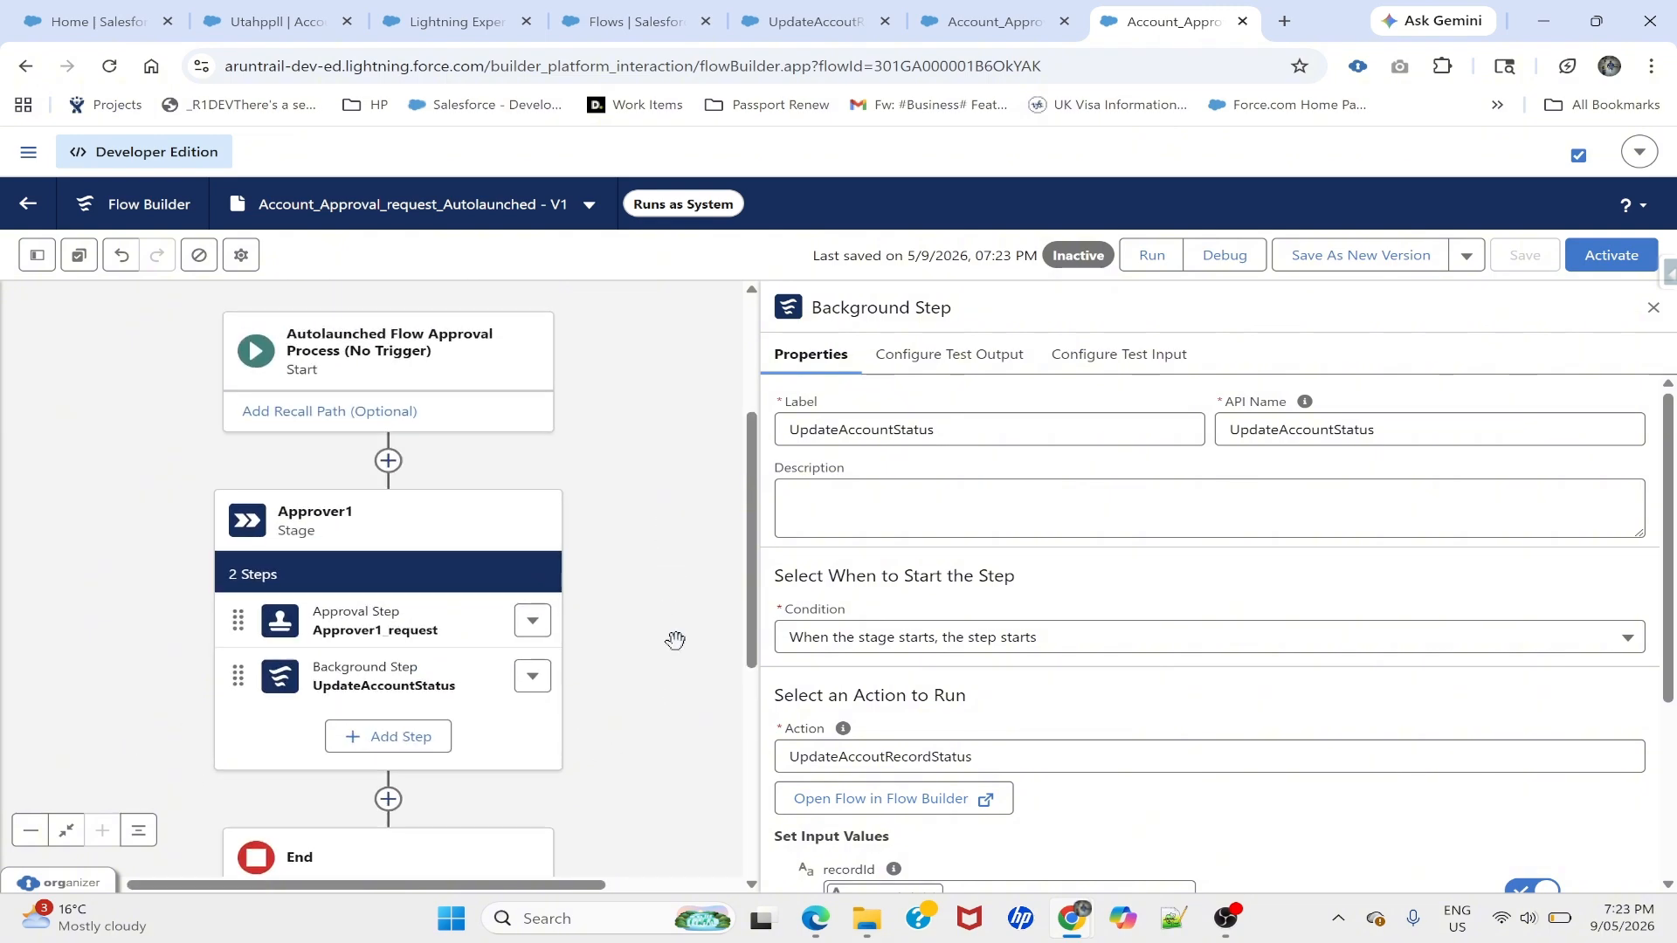
{"action": "left_click", "coordinate": [1612, 256]}
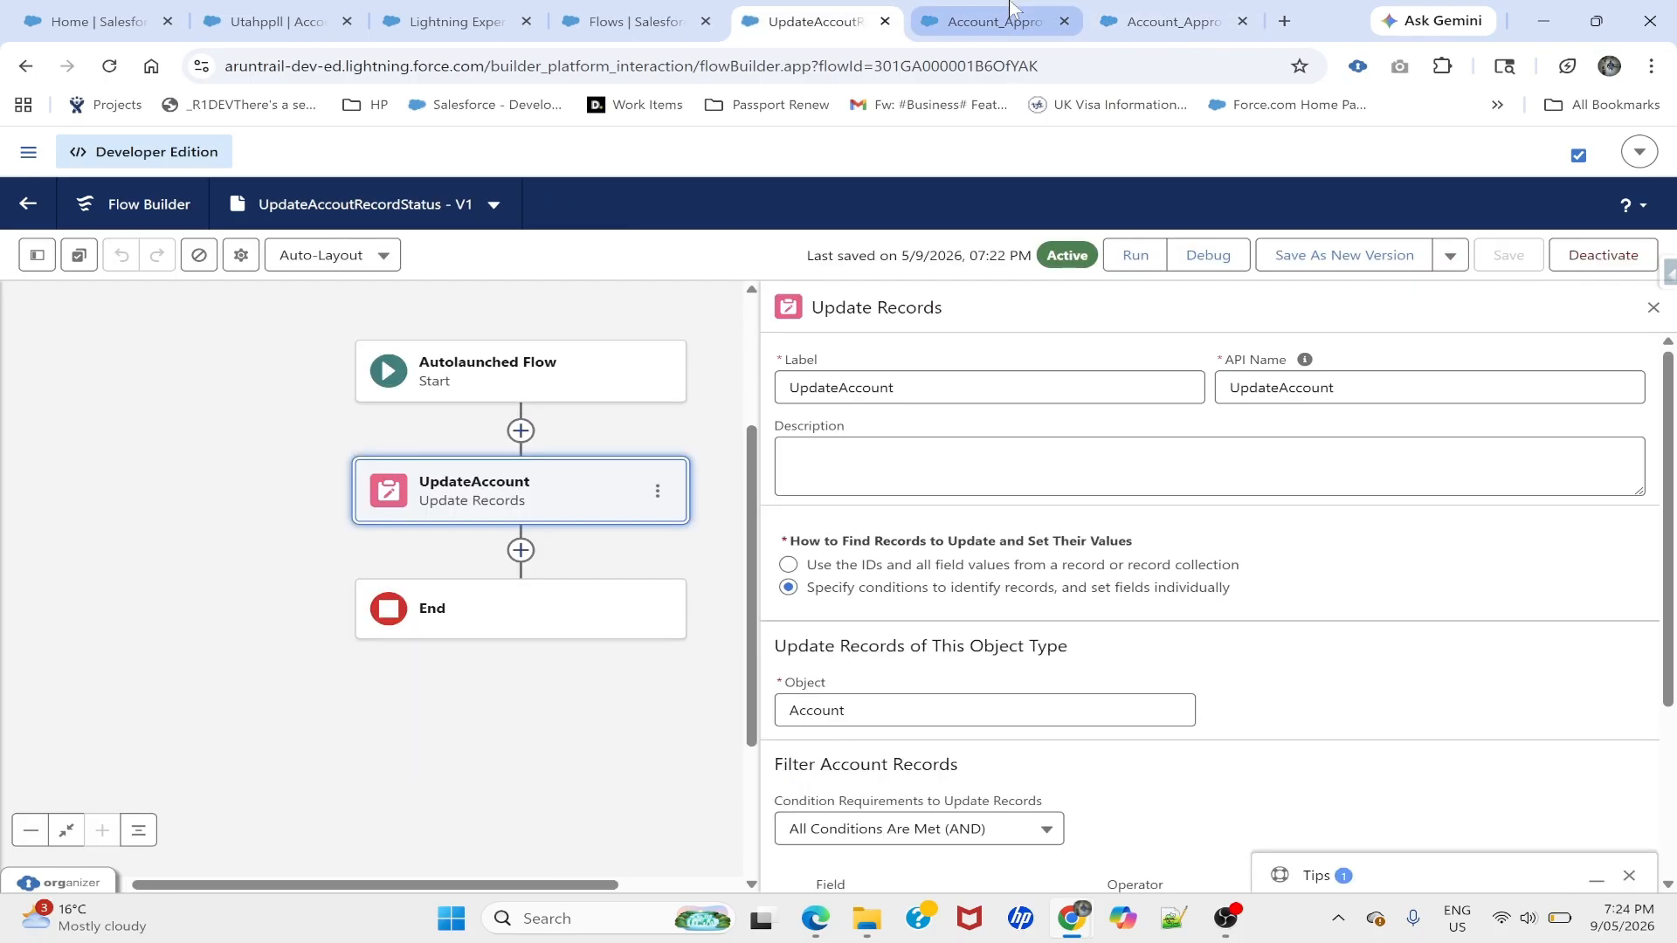
{"action": "left_click", "coordinate": [1010, 7]}
{"action": "left_click", "coordinate": [1155, 7]}
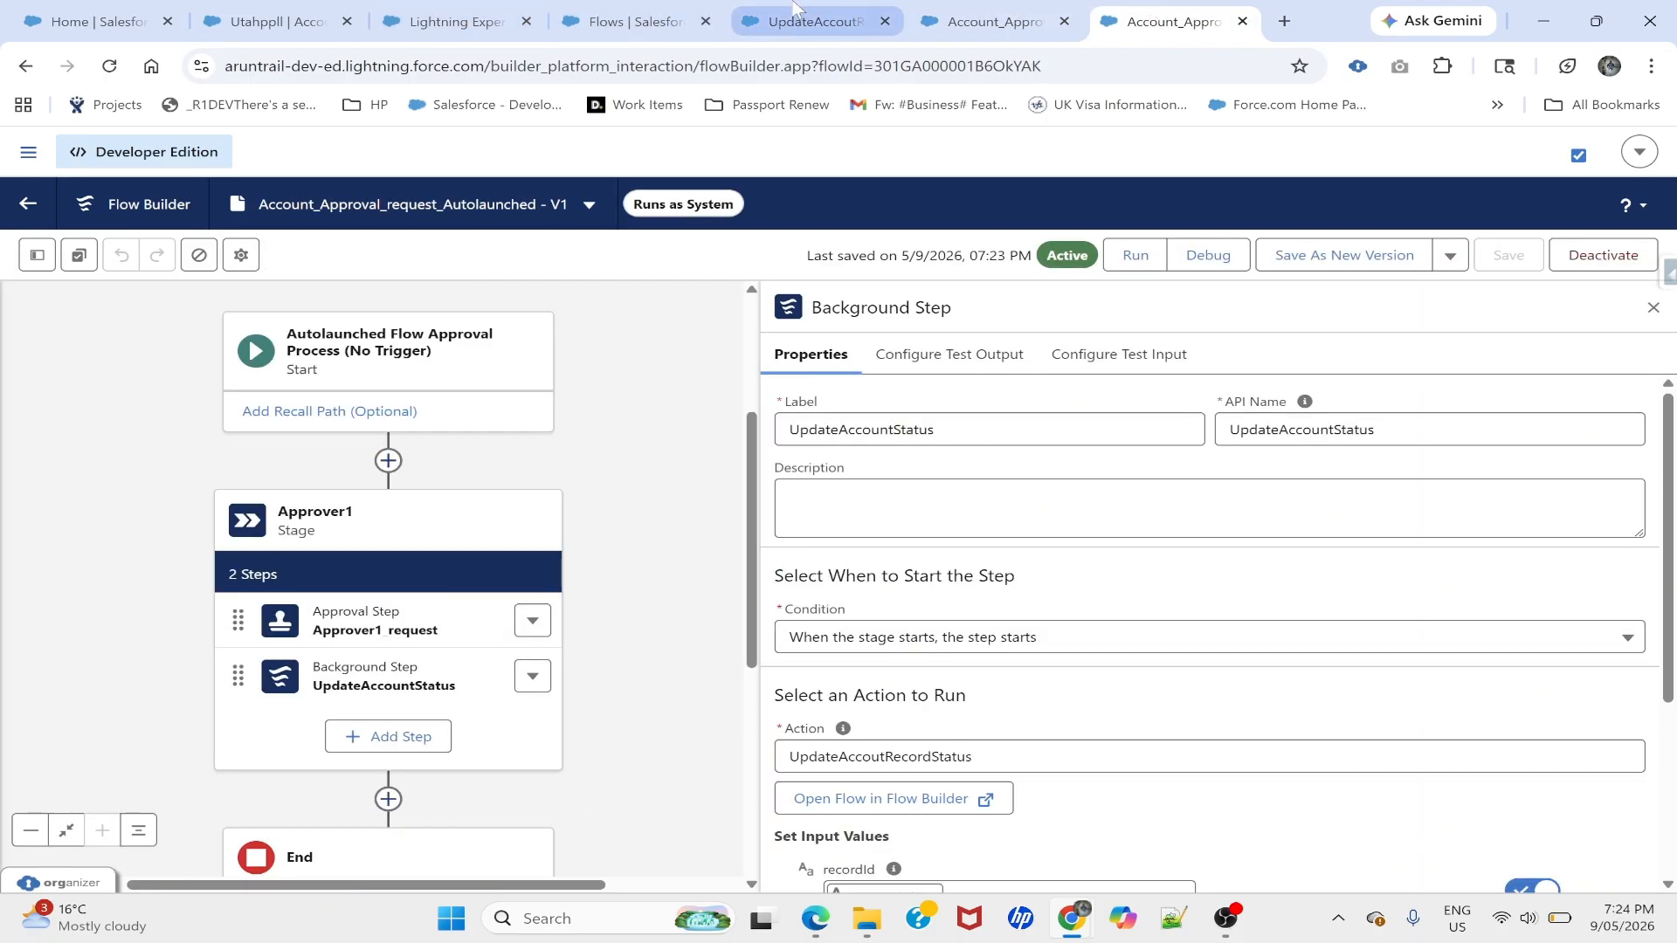
{"action": "left_click", "coordinate": [851, 10]}
{"action": "left_click", "coordinate": [278, 21]}
- Start a new button or link under the Account object's Buttons, Links, and Actions
{"action": "left_click", "coordinate": [1528, 203]}
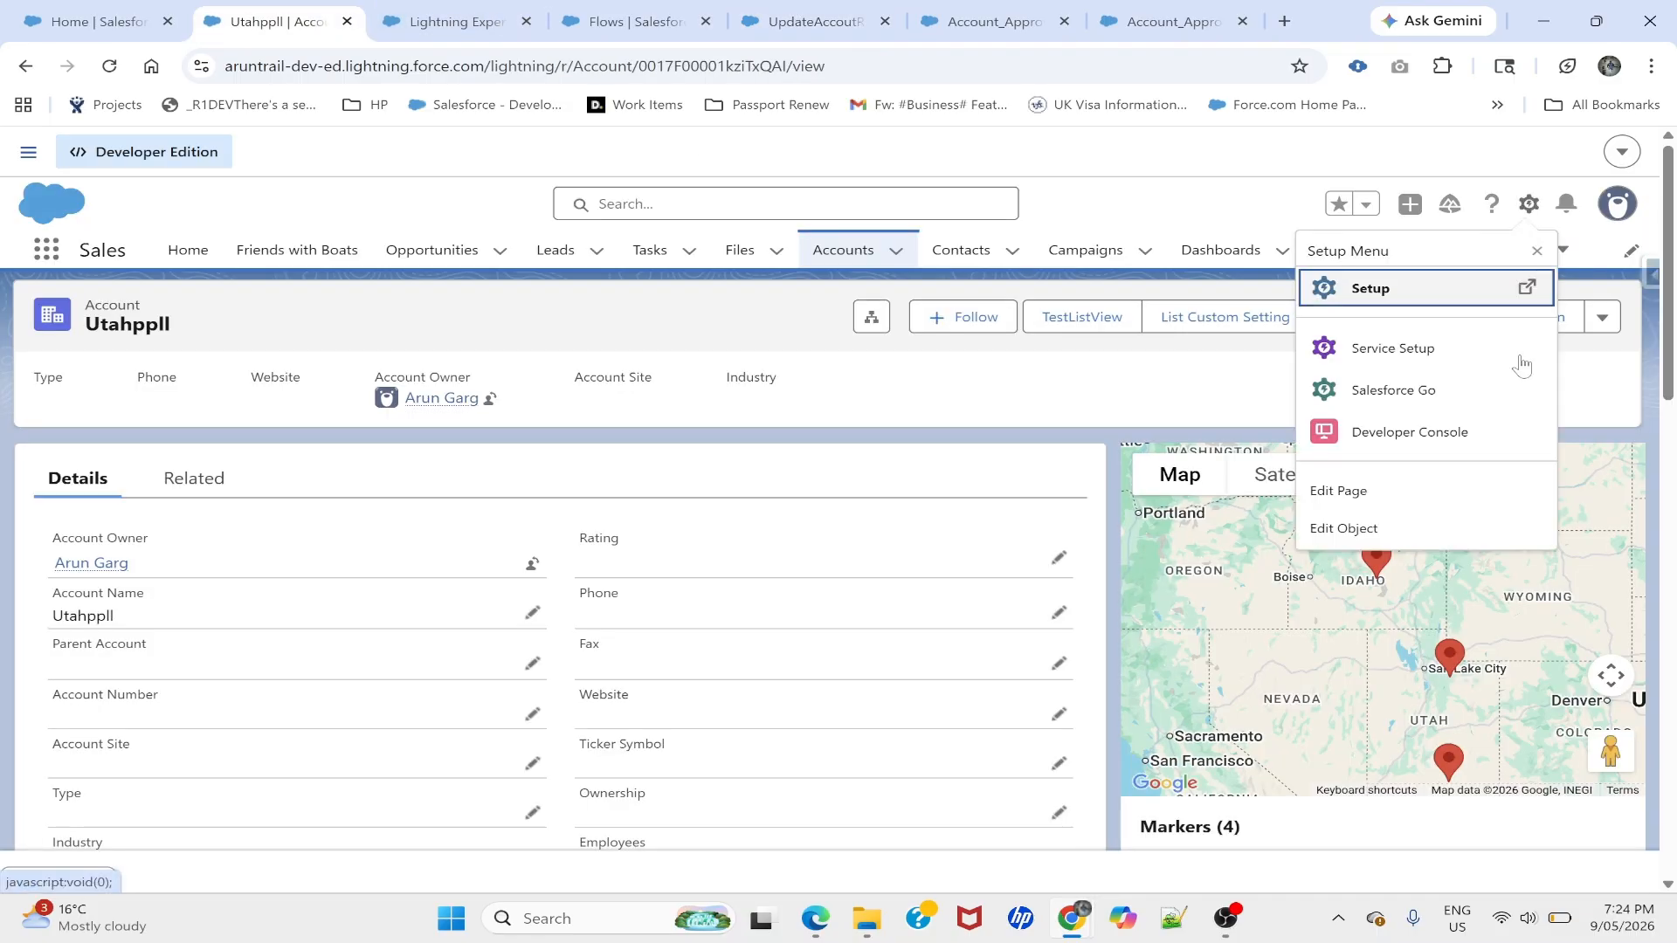
{"action": "left_click", "coordinate": [1369, 535]}
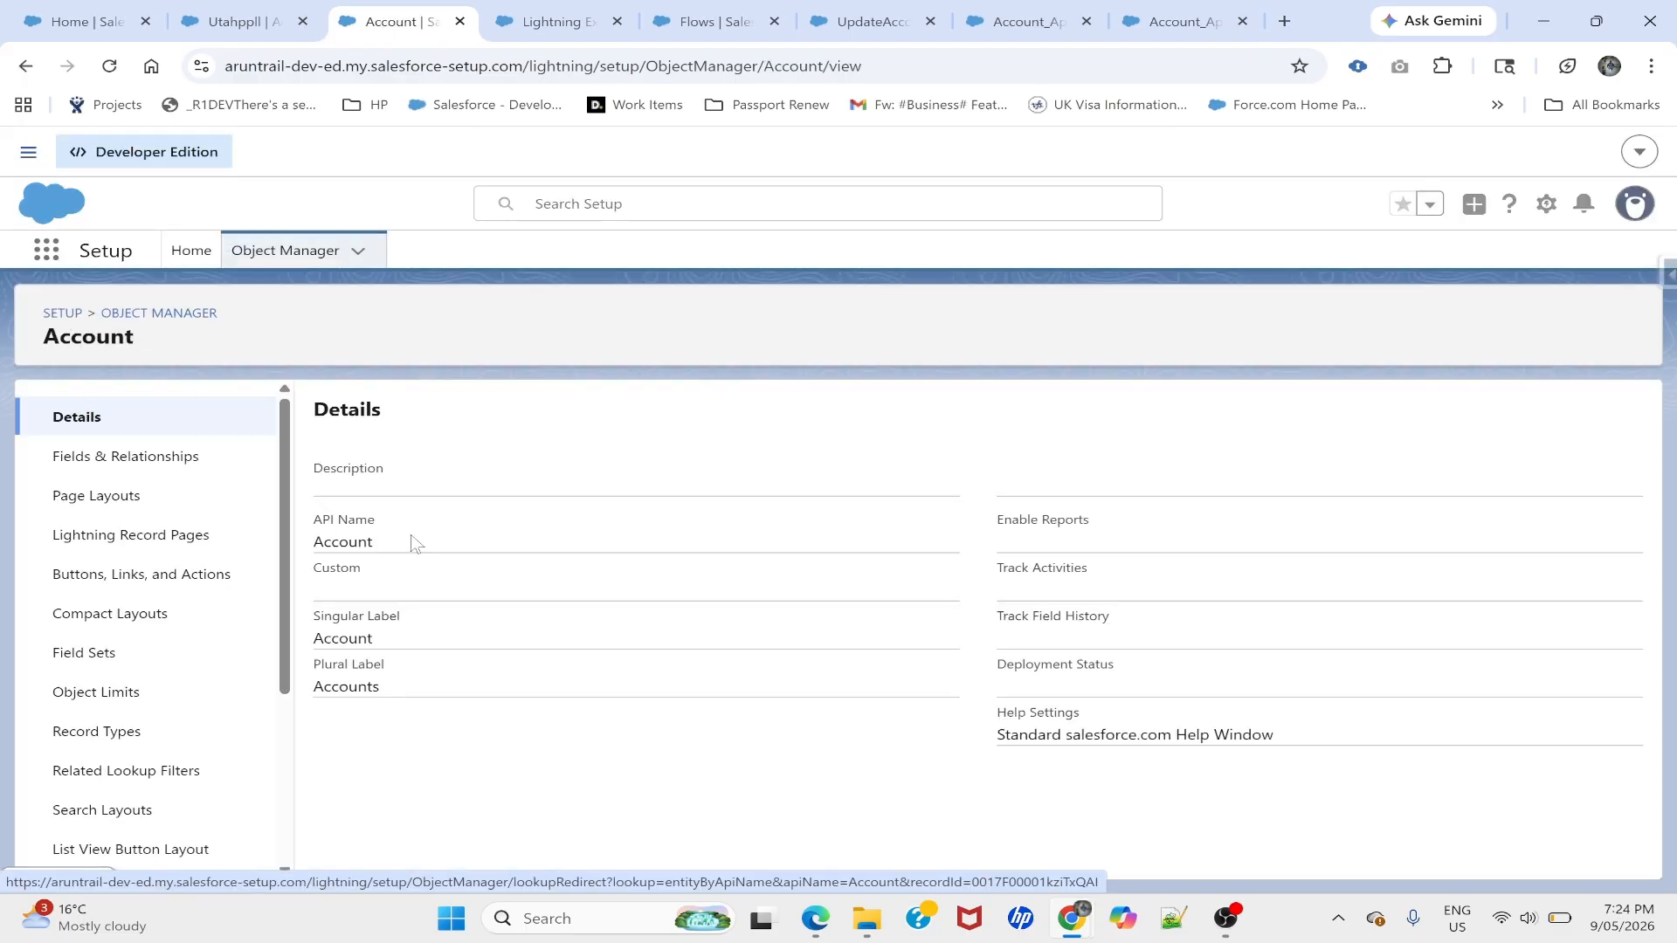
{"action": "left_click", "coordinate": [124, 576]}
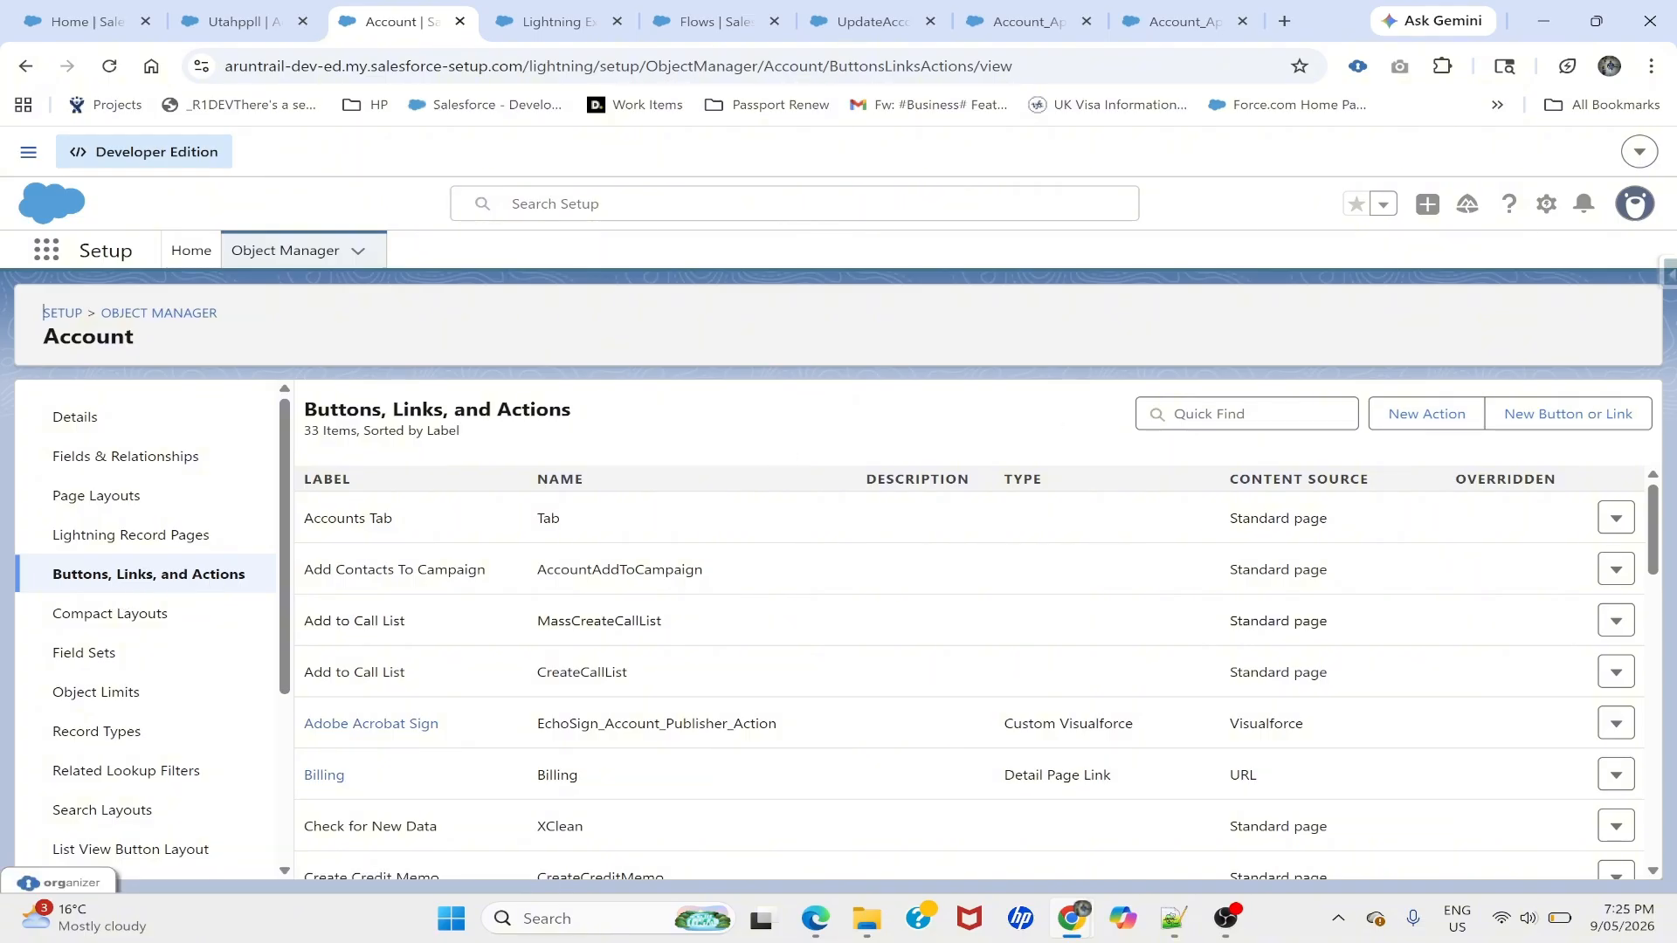
{"action": "left_click", "coordinate": [1558, 416]}
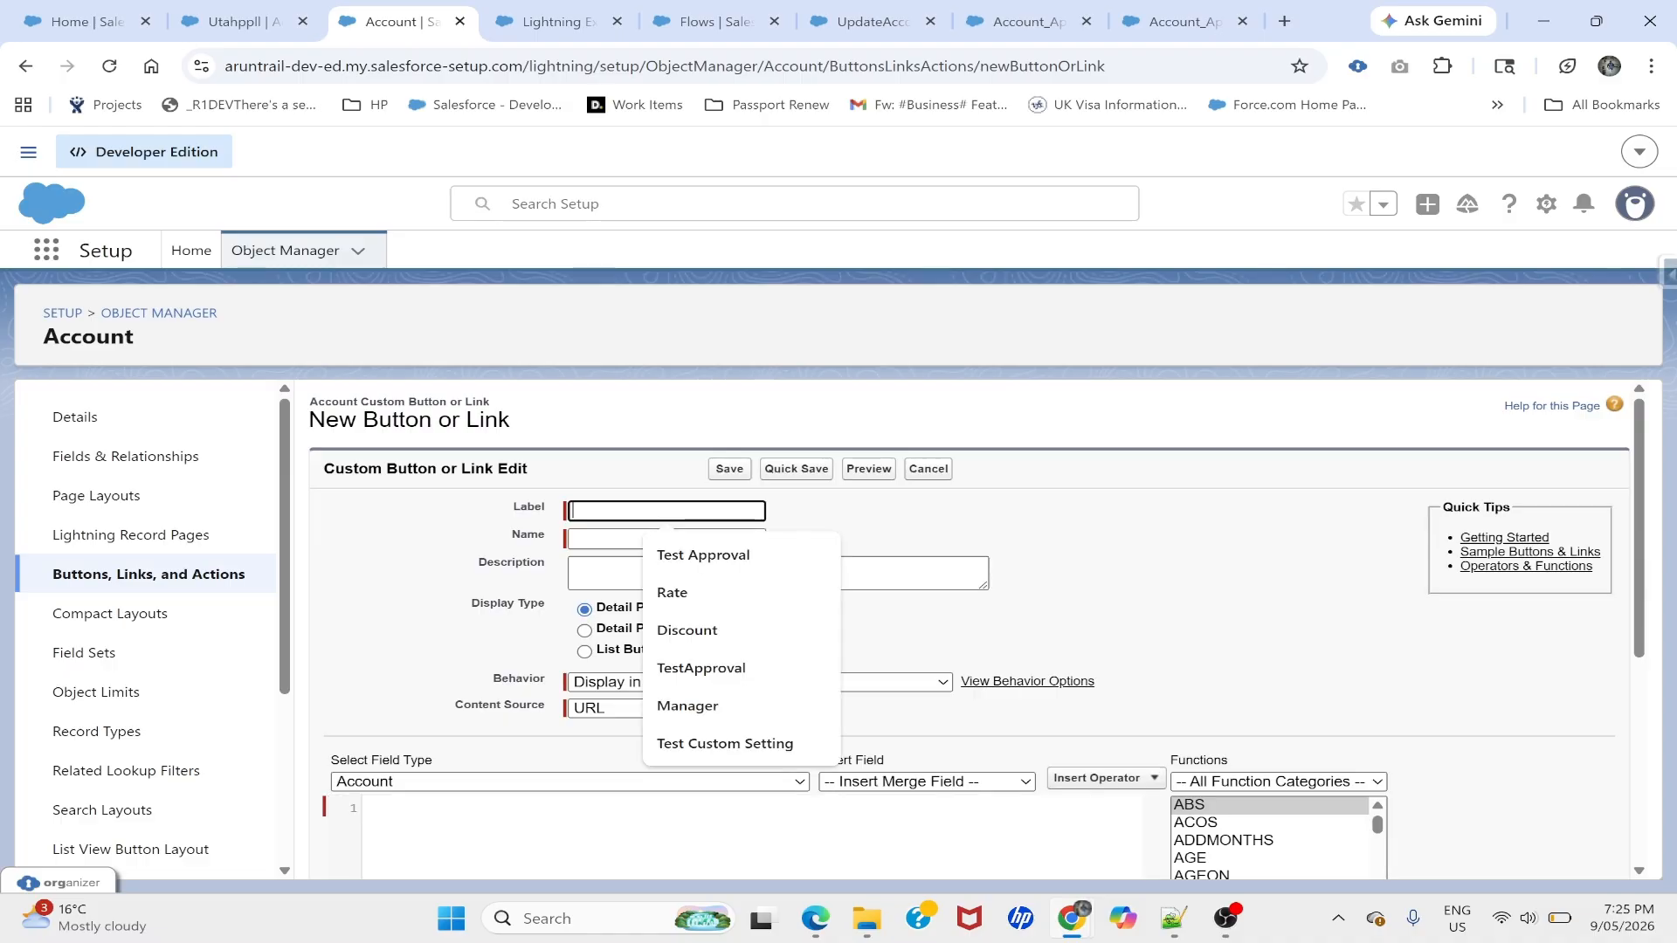
- Label the new button 'Send Approval Request' and make it a Detail Page Button
{"action": "type", "text": "Send A"}
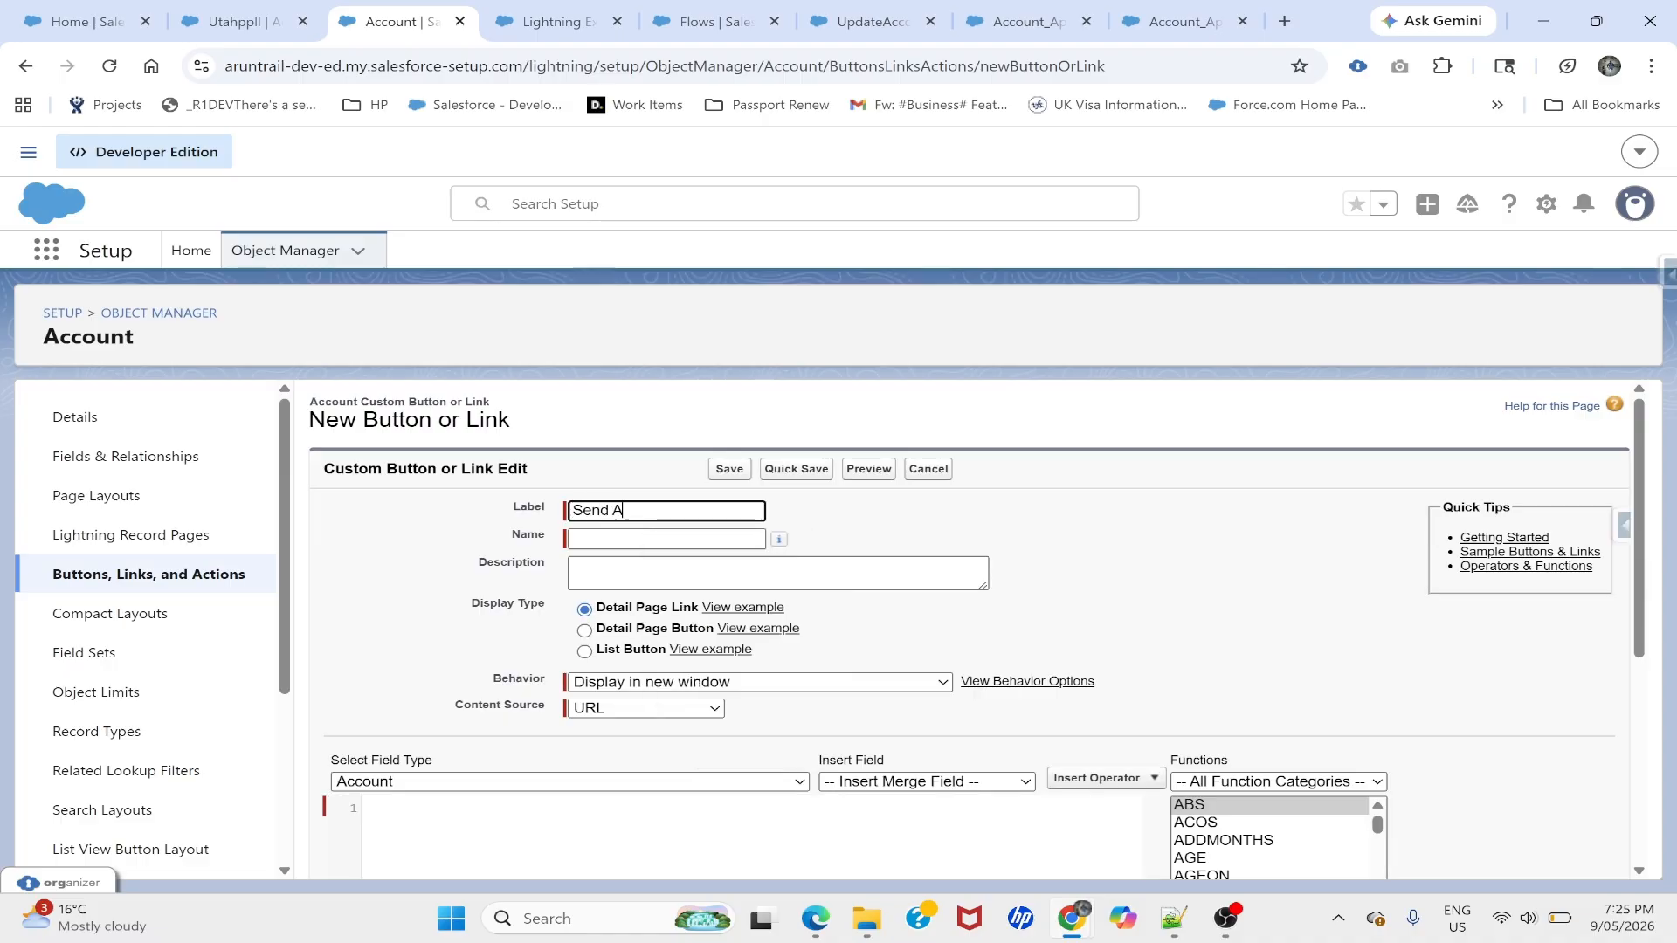
{"action": "type", "text": "pproval request"}
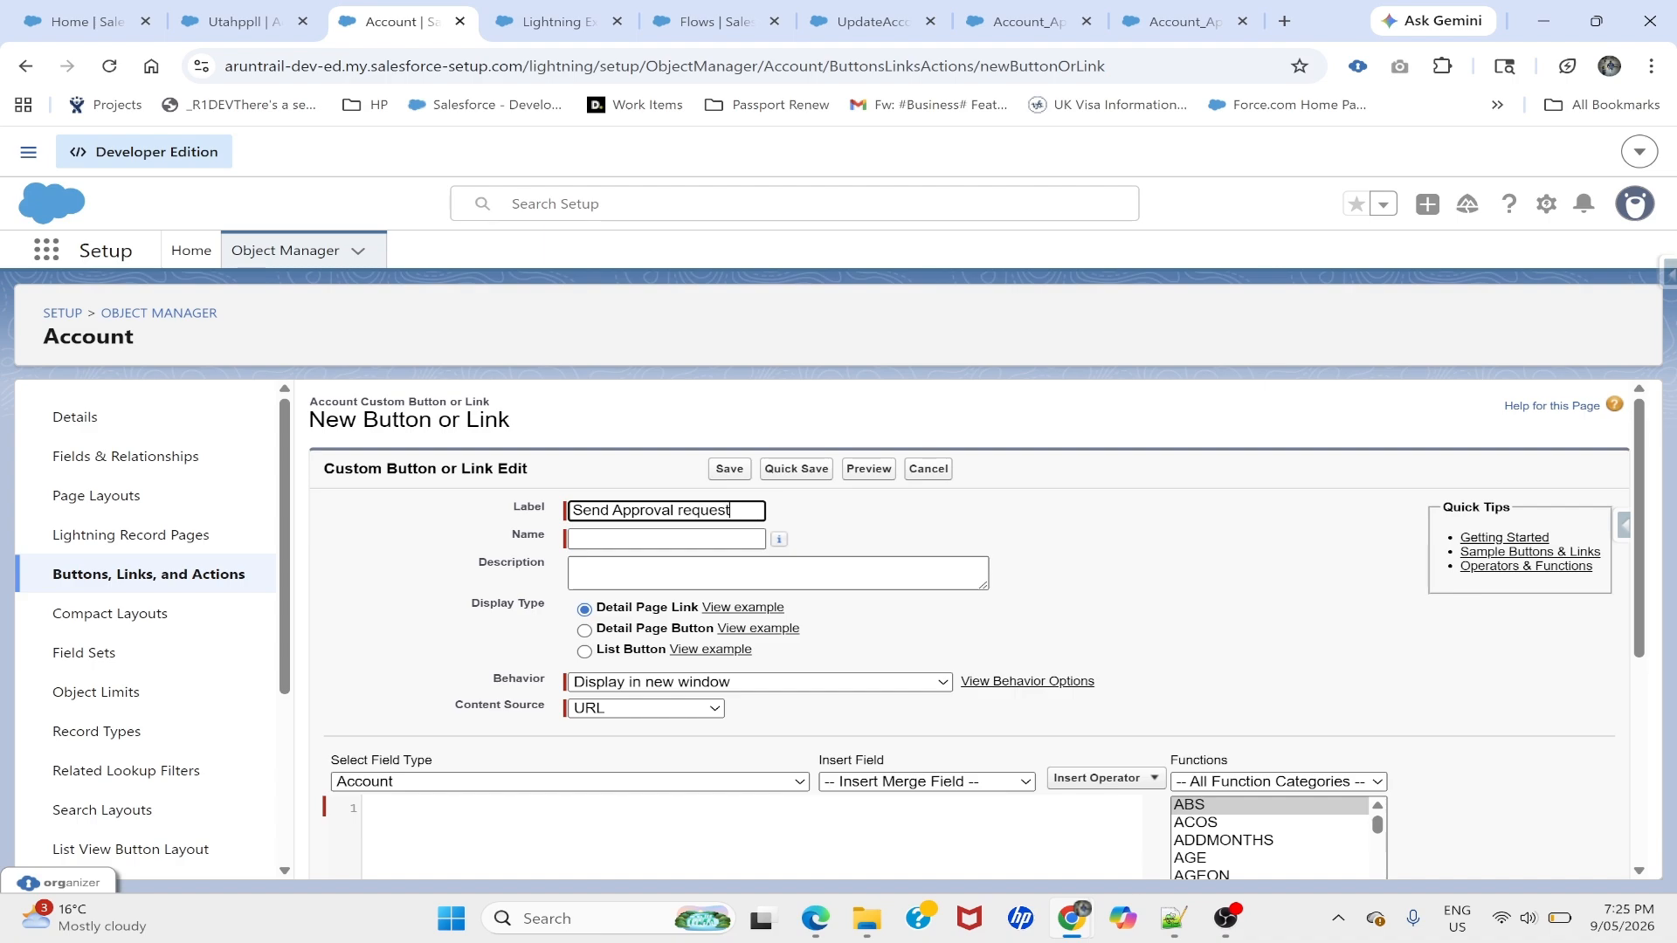
{"action": "left_click", "coordinate": [684, 510]}
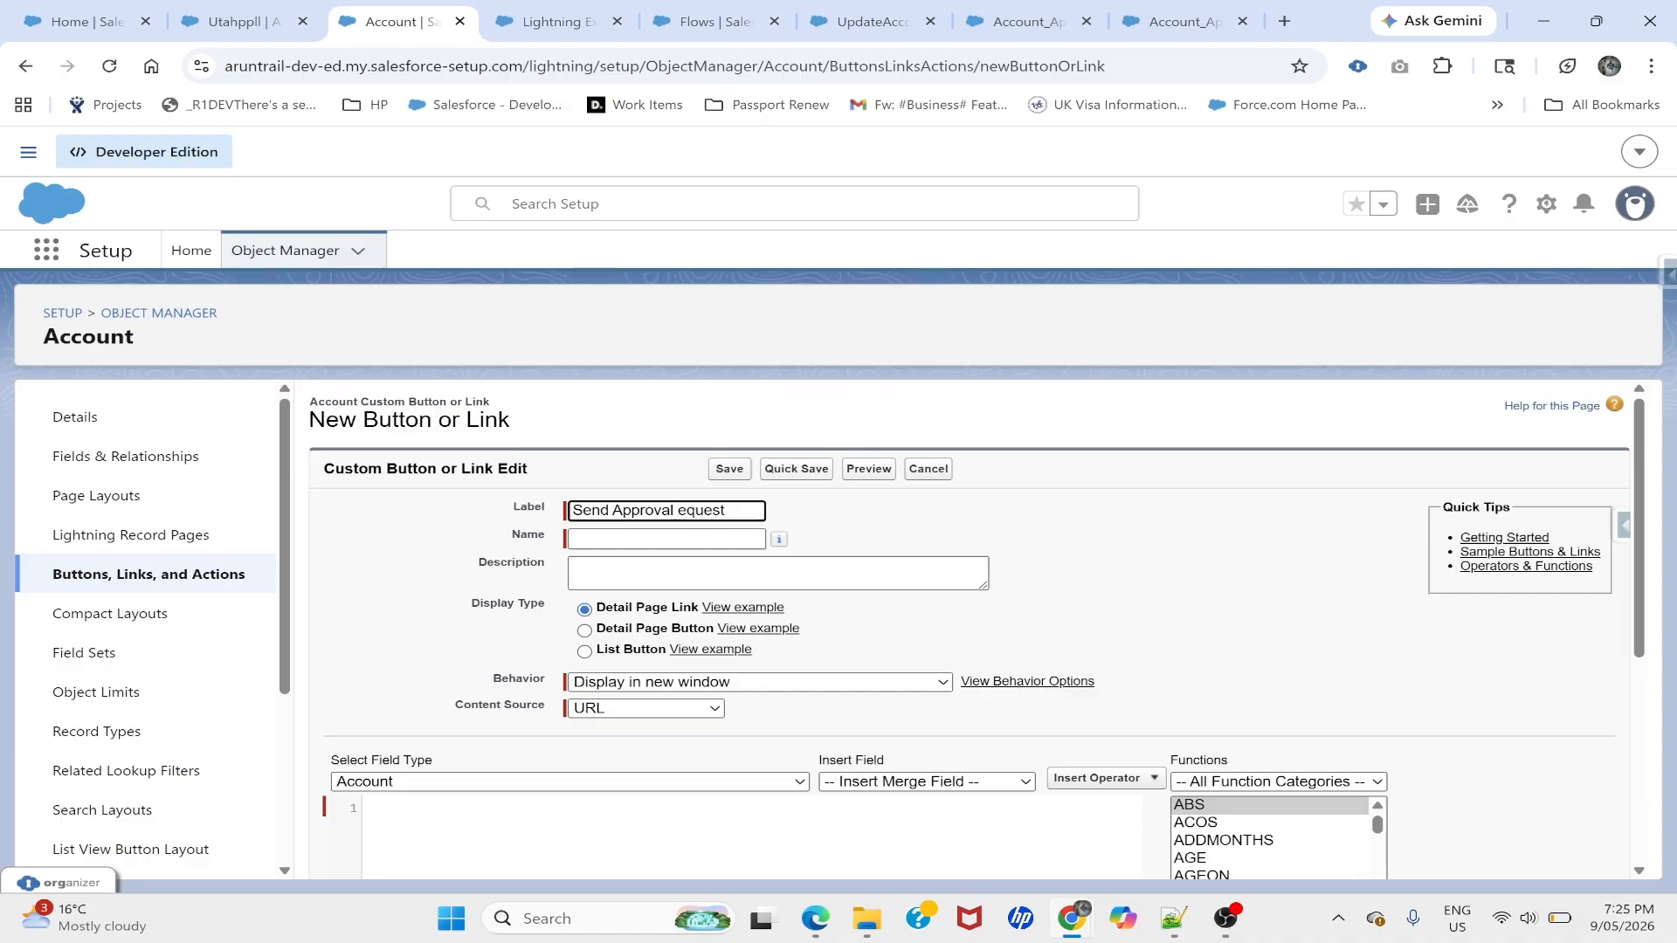
{"action": "key", "text": "BackSpace"}
{"action": "type", "text": "R"}
{"action": "left_click", "coordinate": [810, 516]}
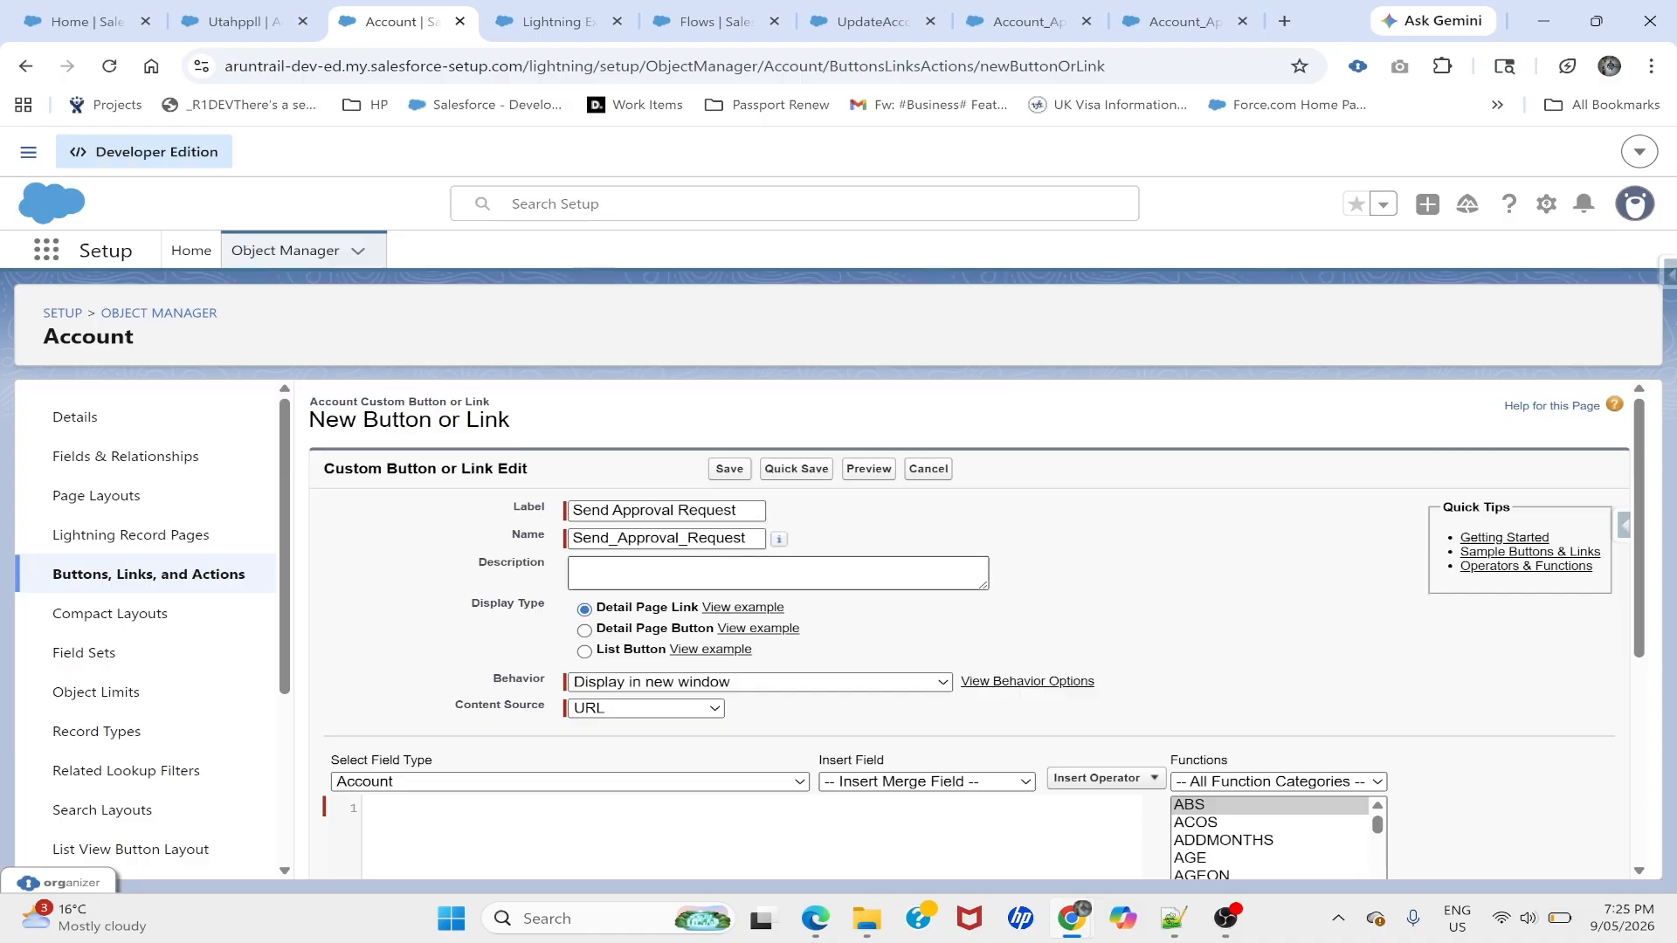
{"action": "left_click", "coordinate": [585, 631]}
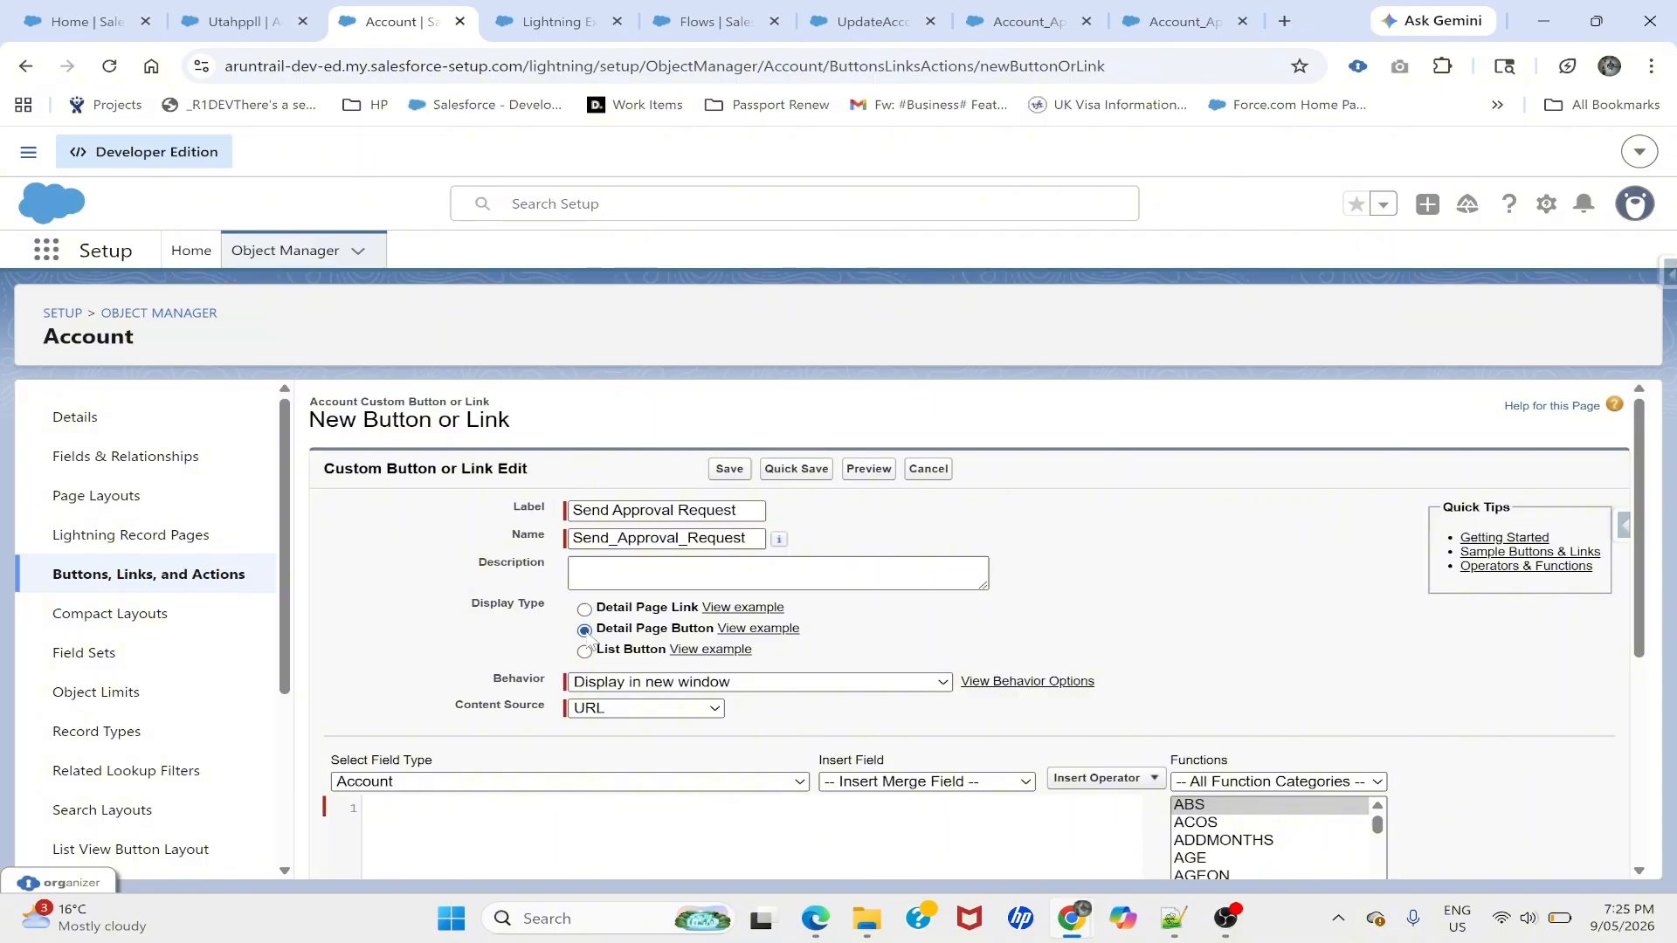
{"action": "scroll", "coordinate": [603, 690], "scroll_direction": "down", "scroll_amount": 2}
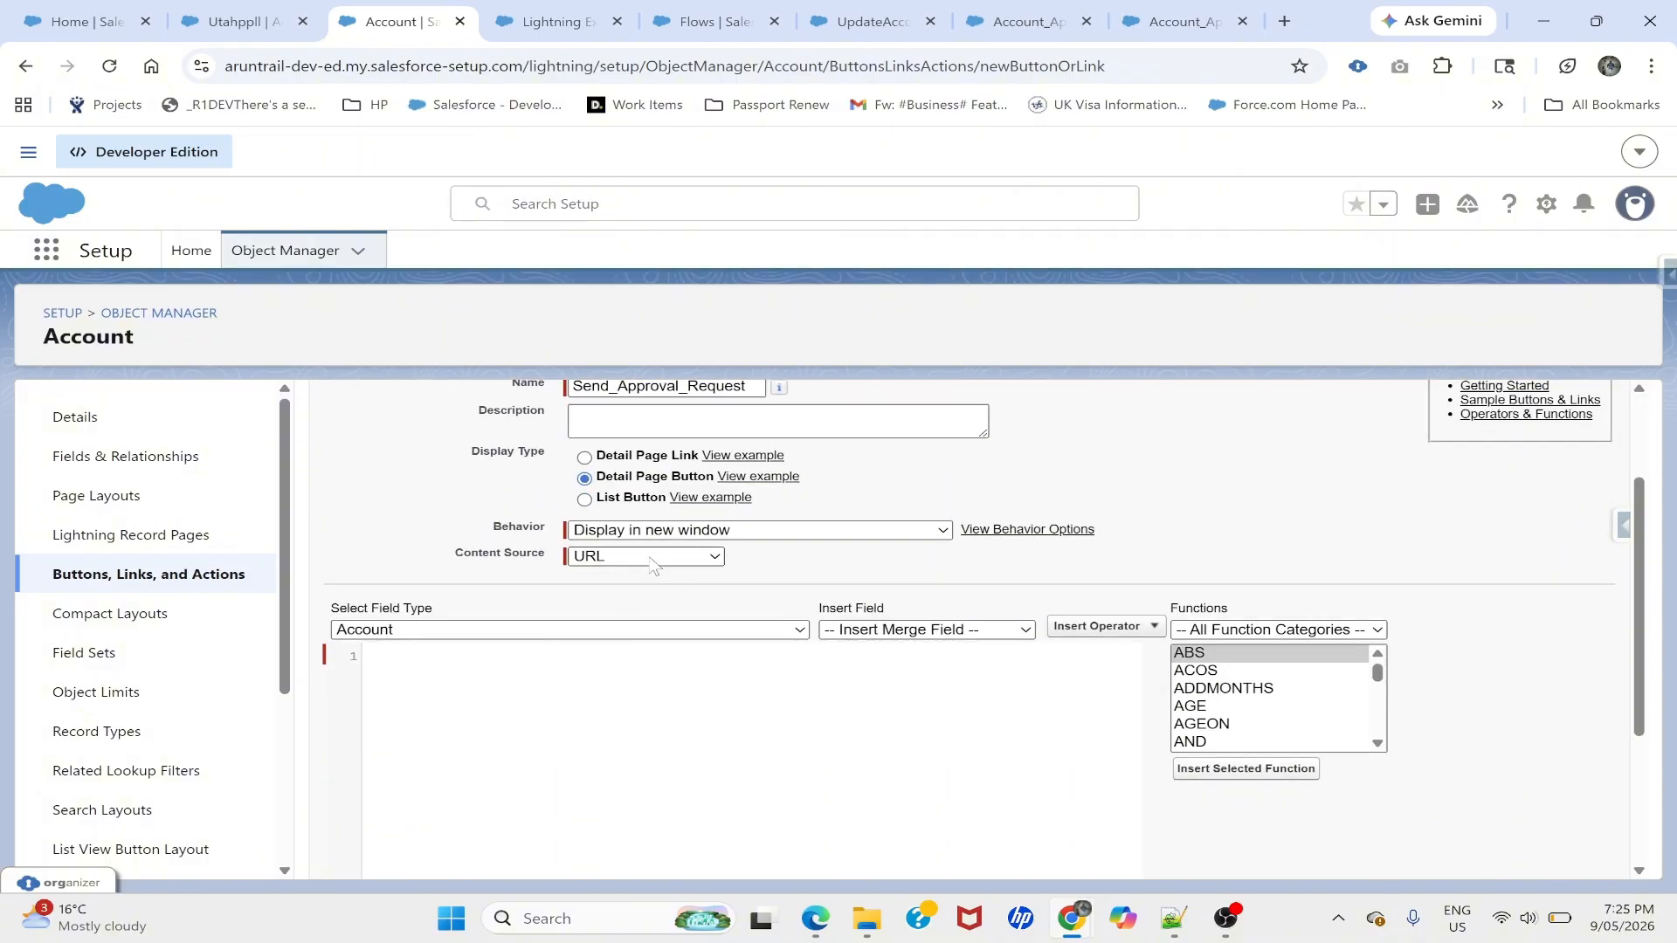
{"action": "left_click", "coordinate": [1173, 919]}
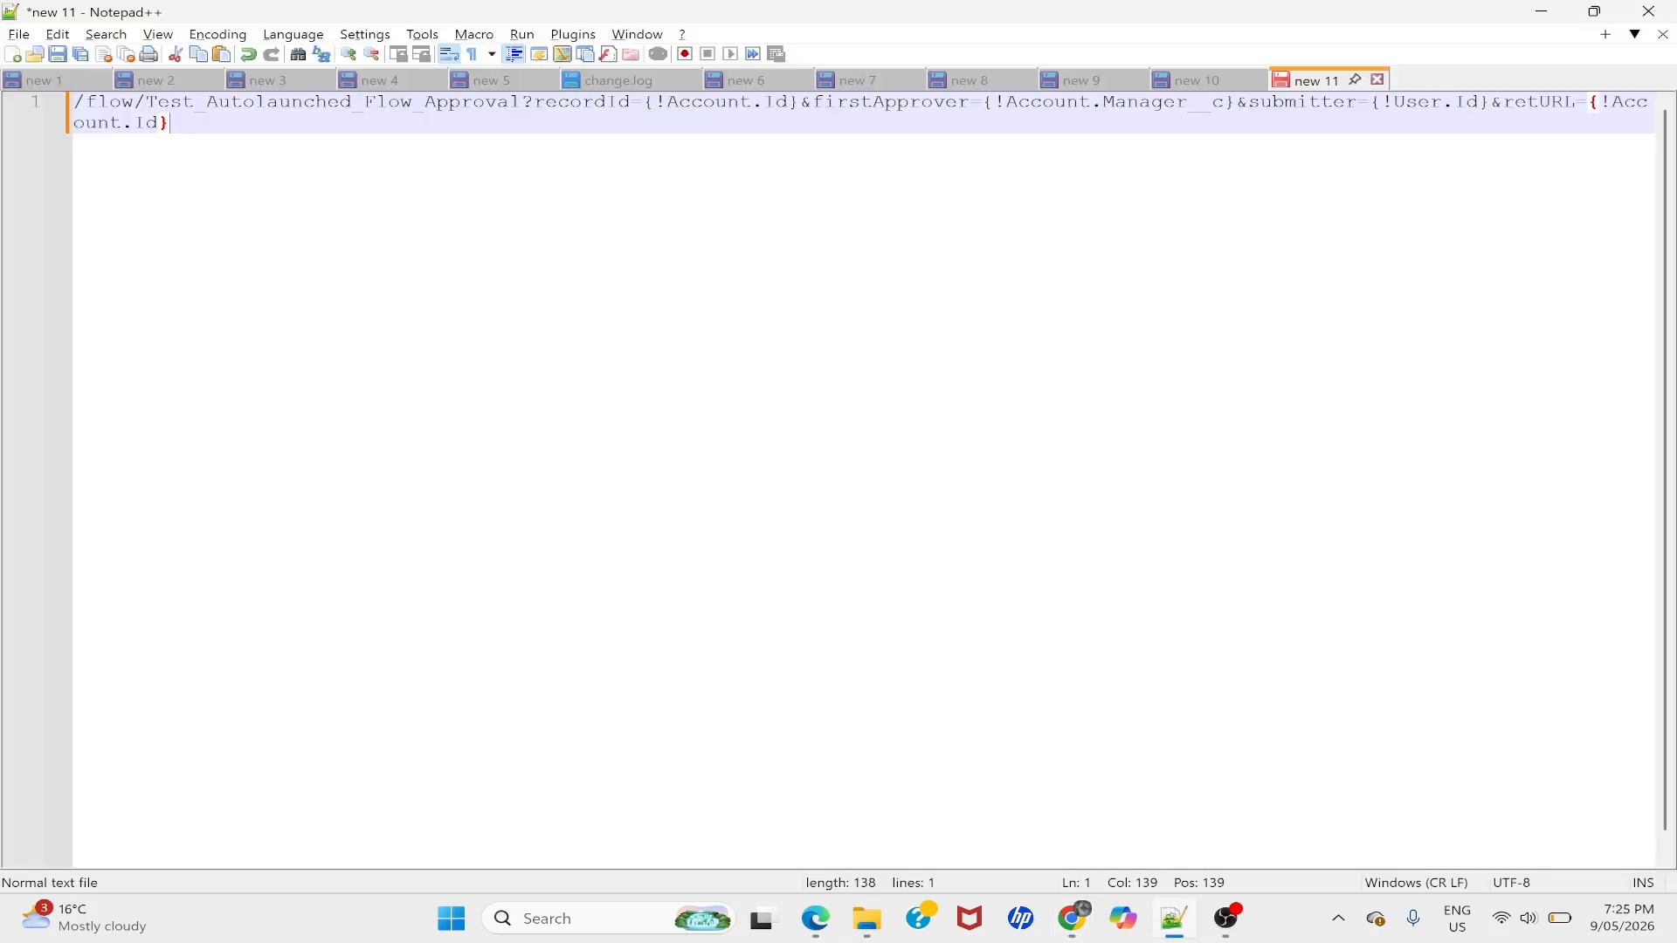
- Select the old flow name Test_Autolaunched_Flow_Approval in the saved URL in Notepad++
{"action": "key", "text": "ctrl+a"}
{"action": "left_click", "coordinate": [170, 123]}
{"action": "double_click", "coordinate": [273, 106]}
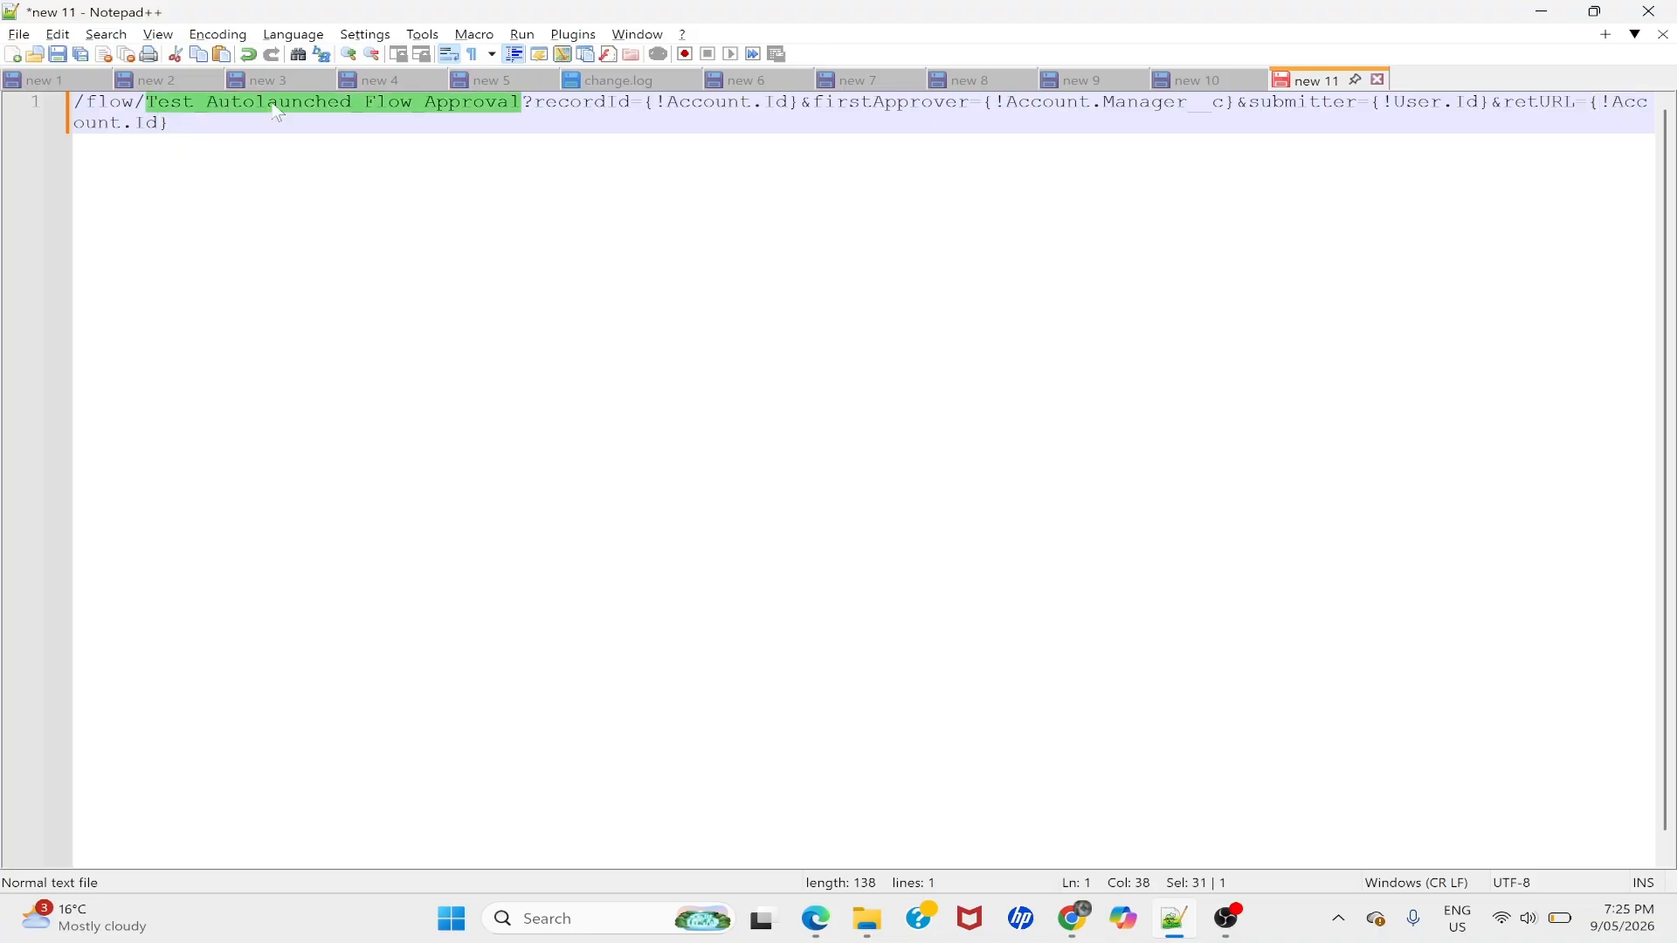
{"action": "key", "text": "alt+Tab"}
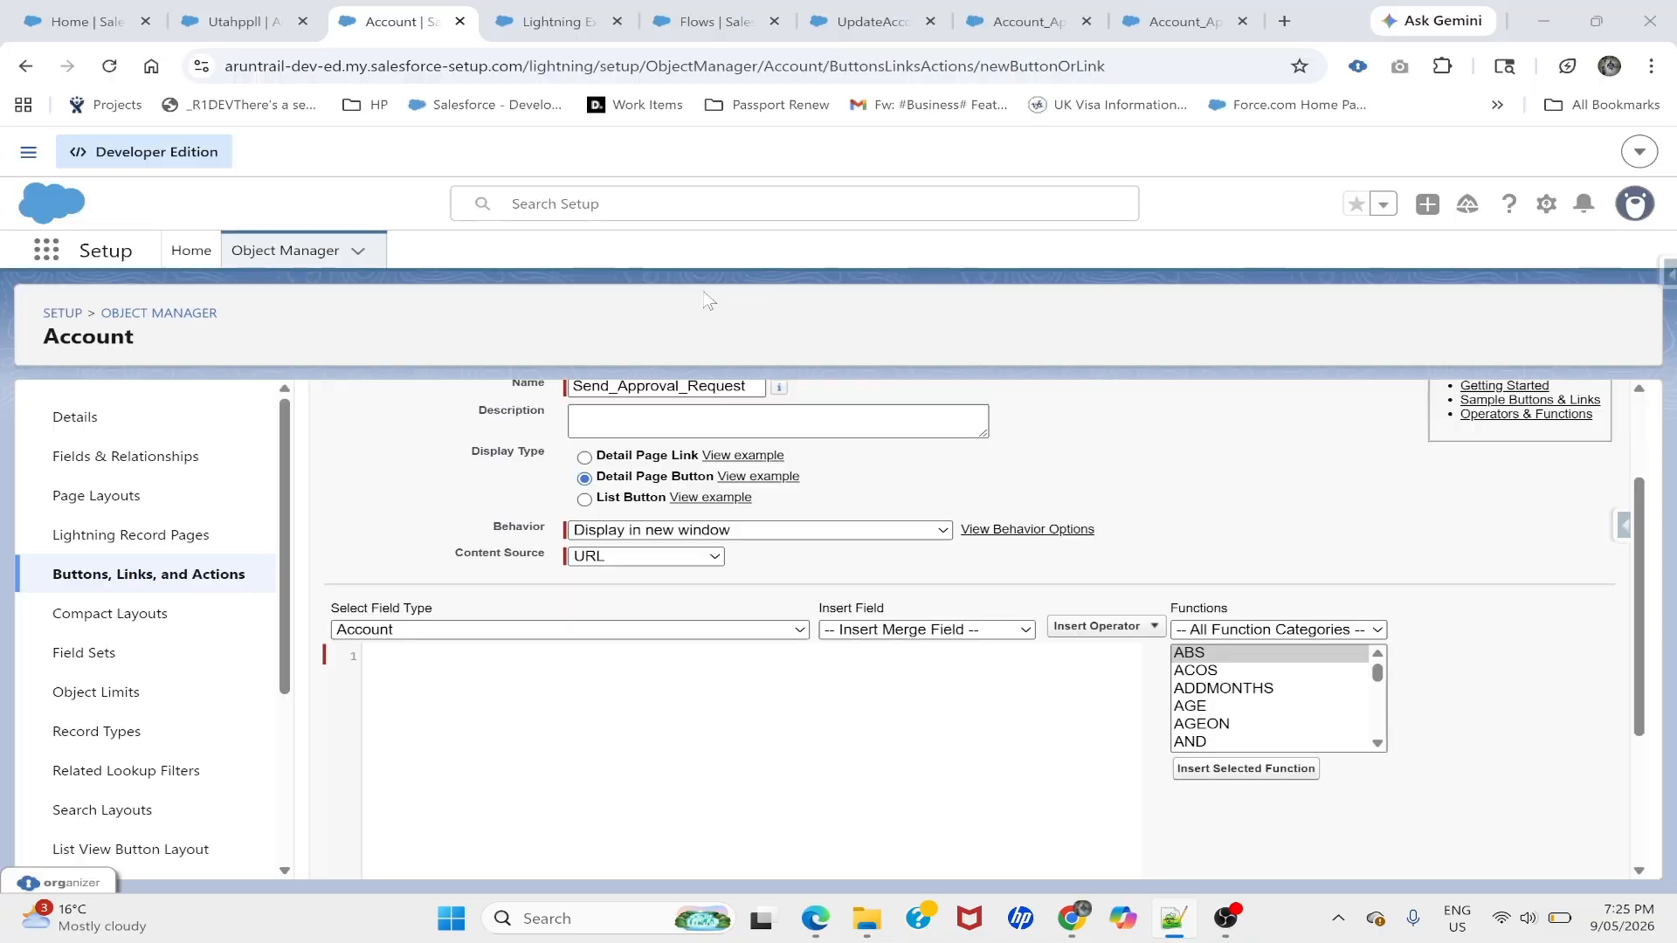
- Copy the Account_Approval_request_Autolaunched API name from the flow's version properties
{"action": "left_click", "coordinate": [1052, 10]}
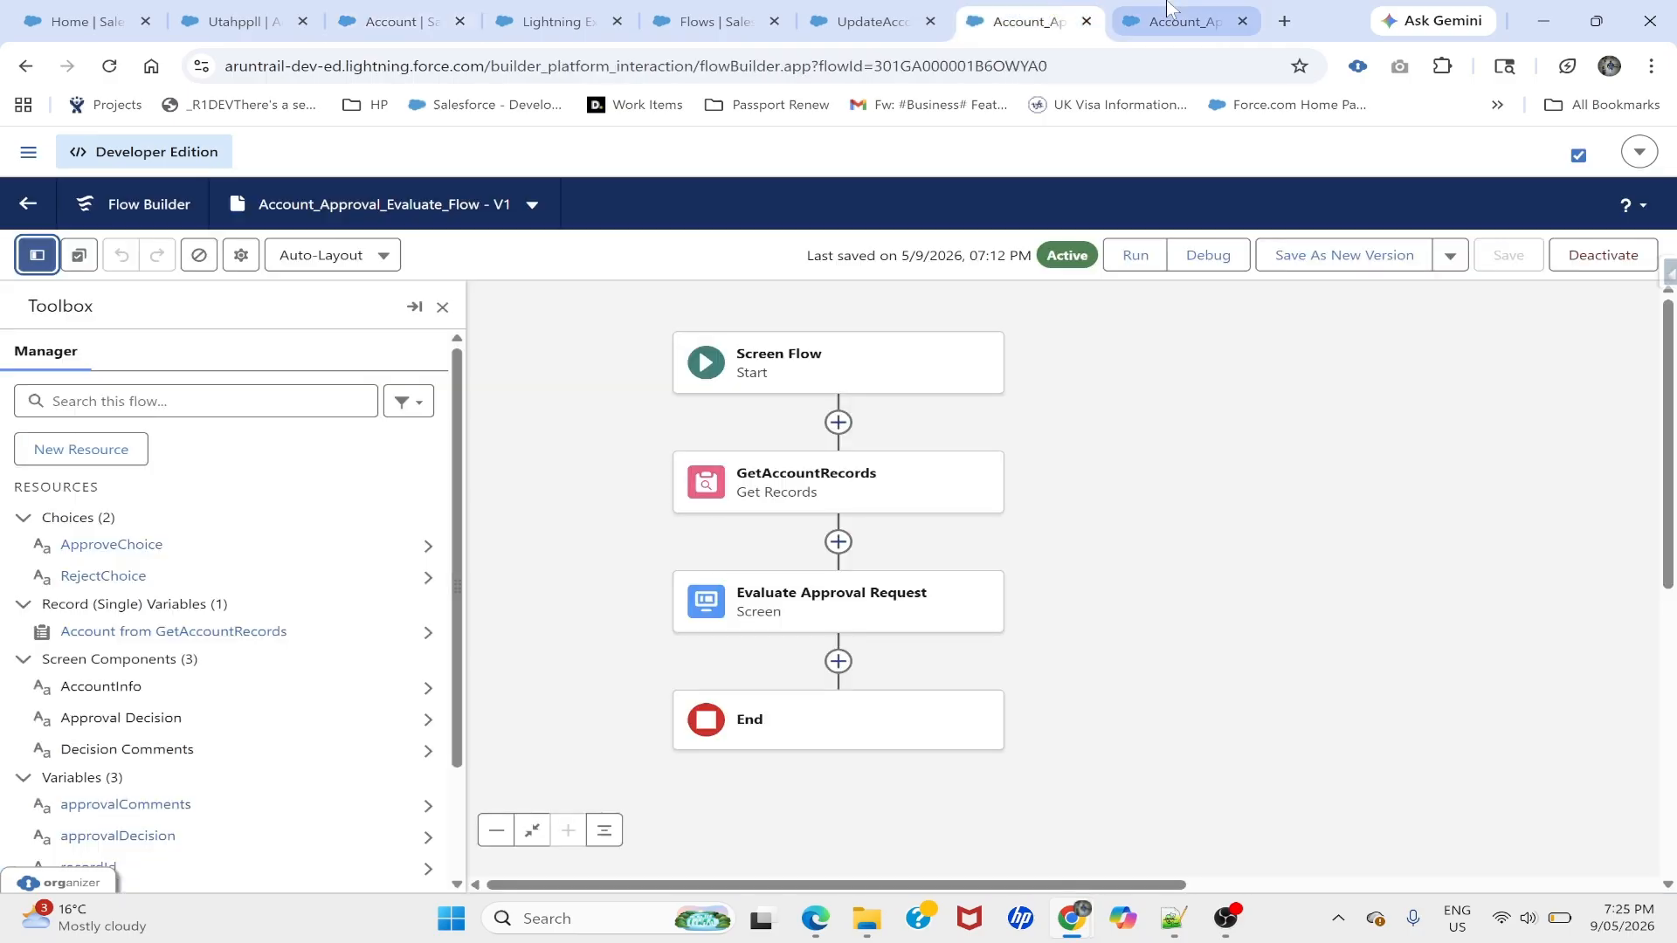
{"action": "left_click", "coordinate": [1170, 18]}
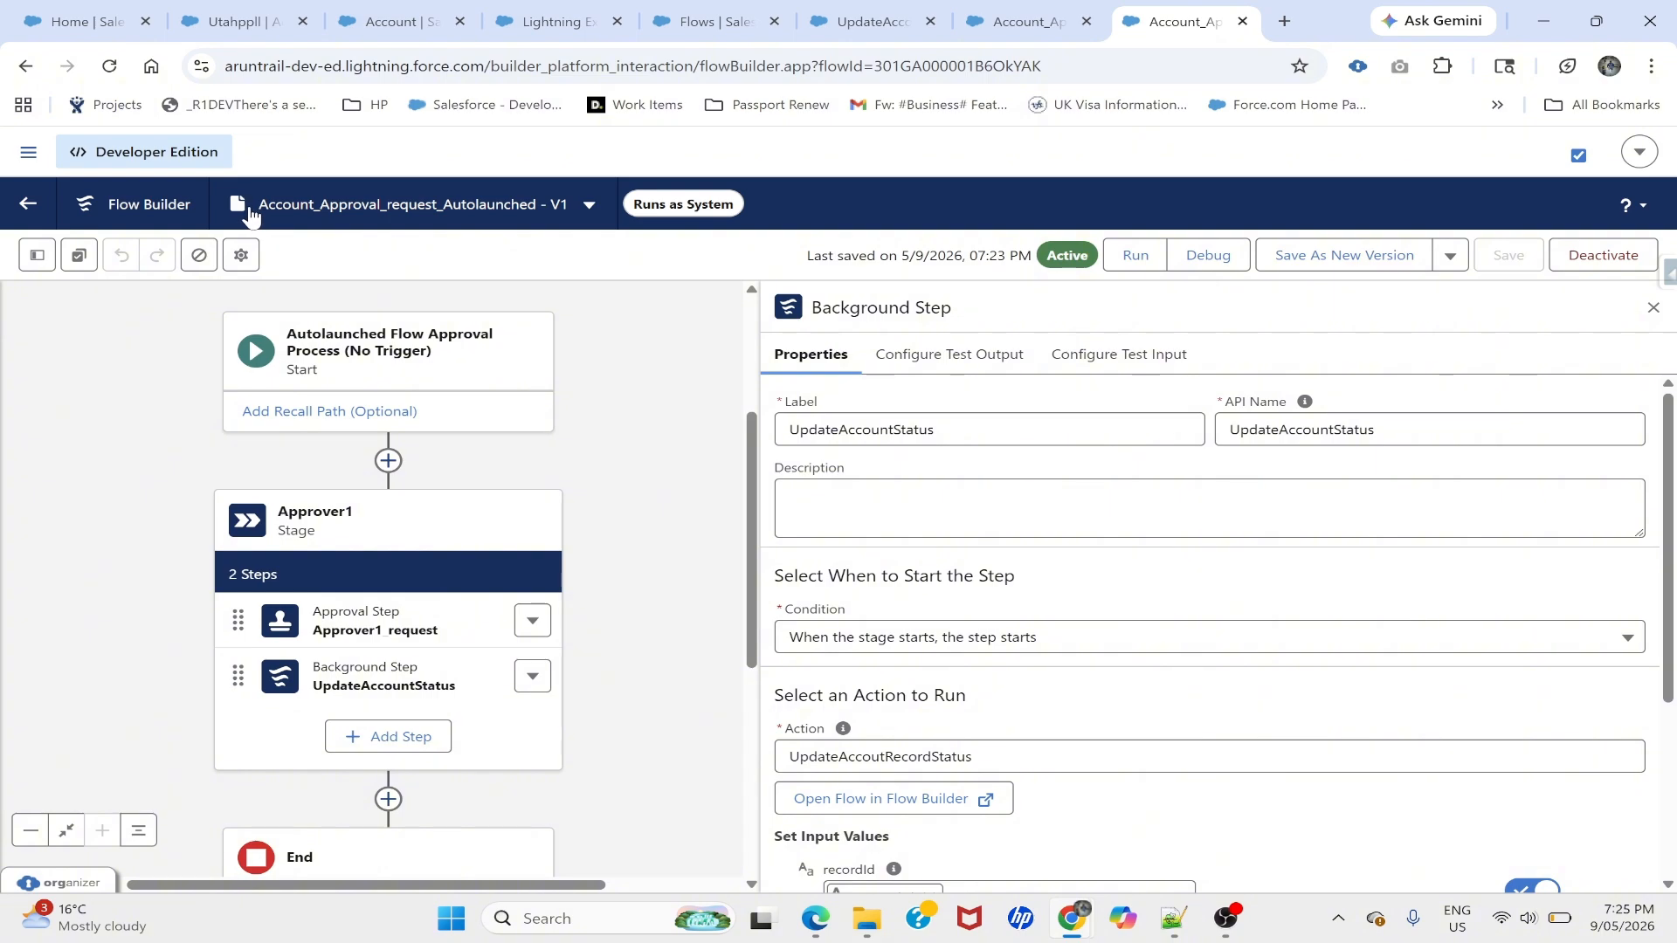
{"action": "left_click", "coordinate": [242, 252]}
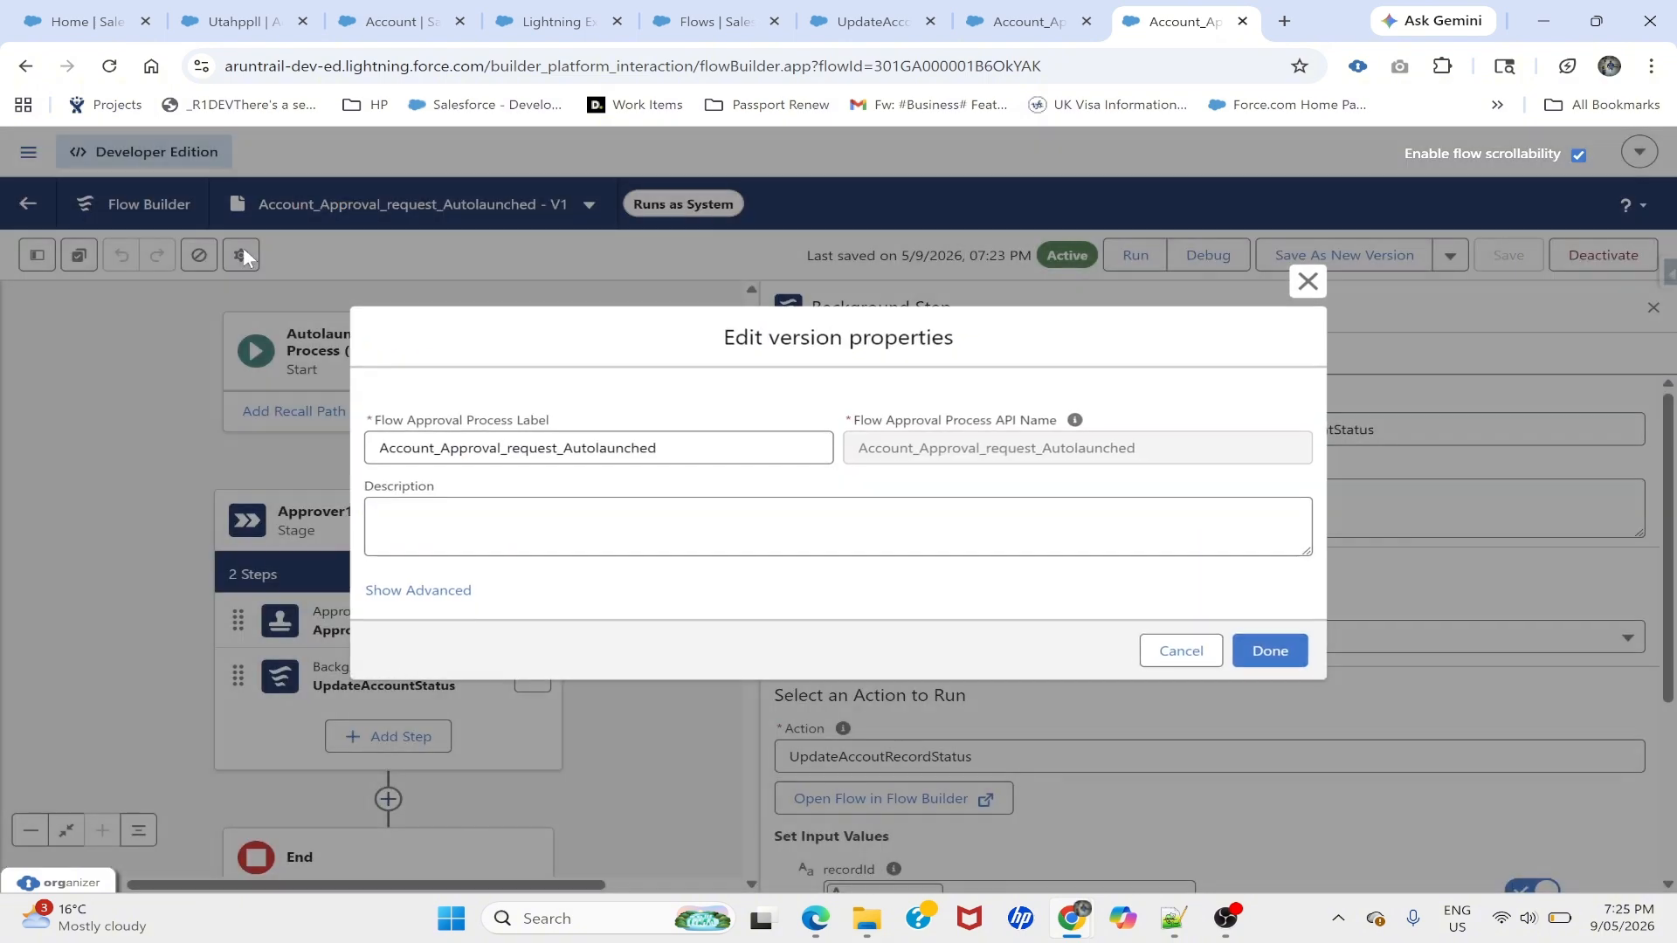
{"action": "double_click", "coordinate": [1016, 445]}
{"action": "key", "text": "ctrl+c"}
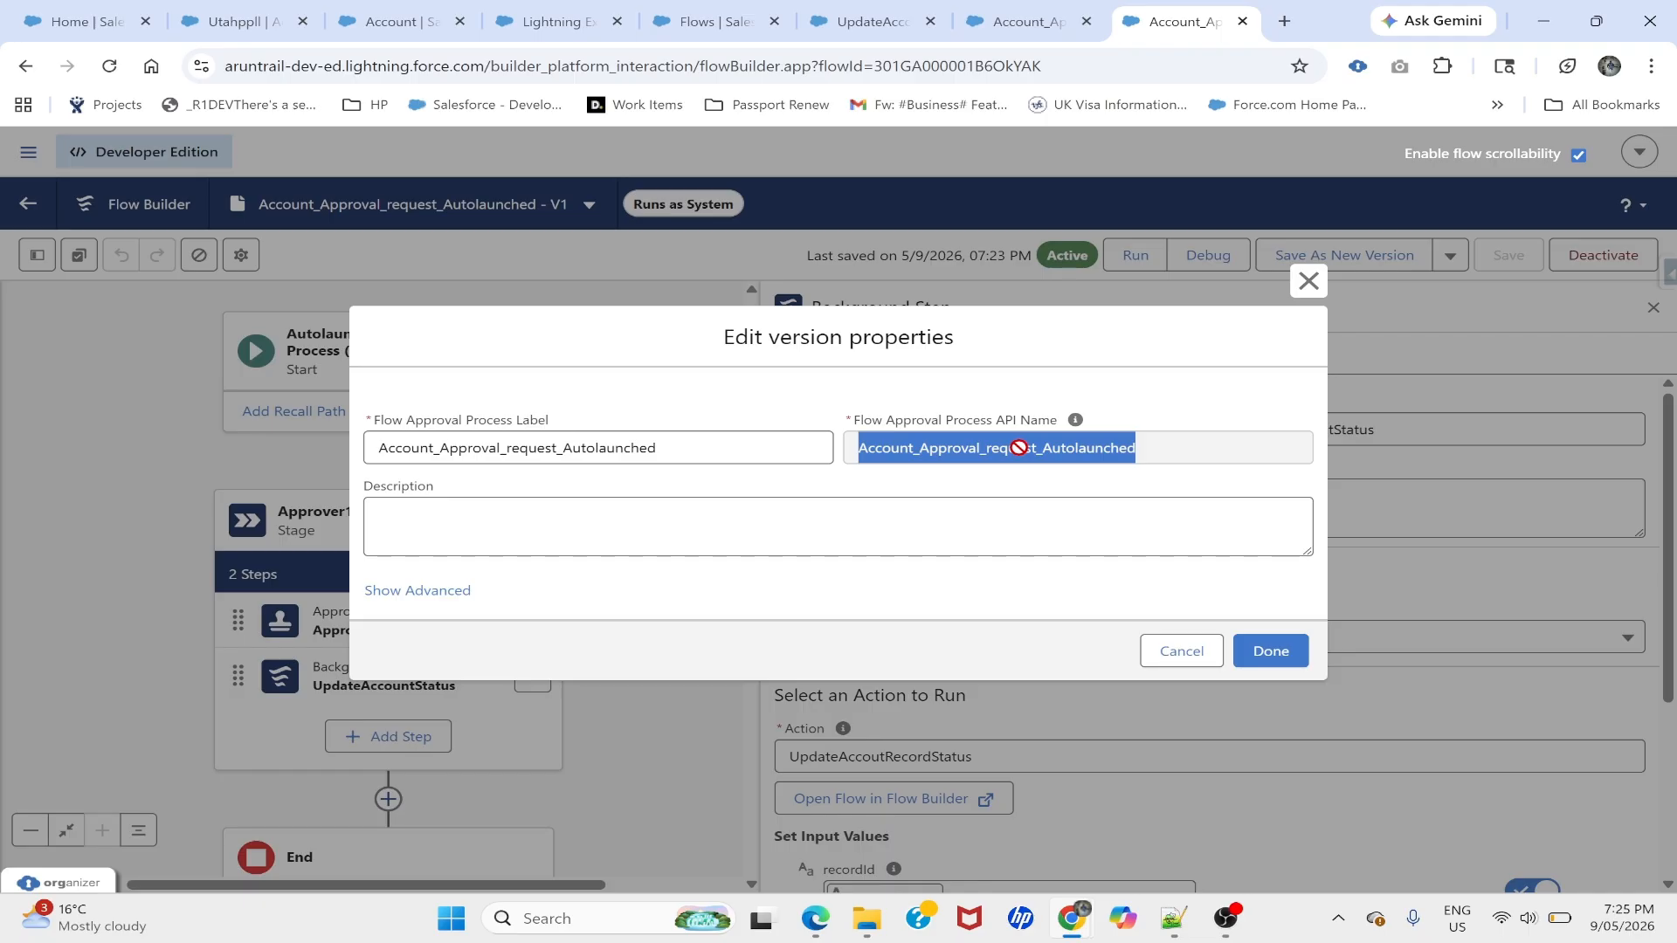
{"action": "left_click", "coordinate": [1308, 281]}
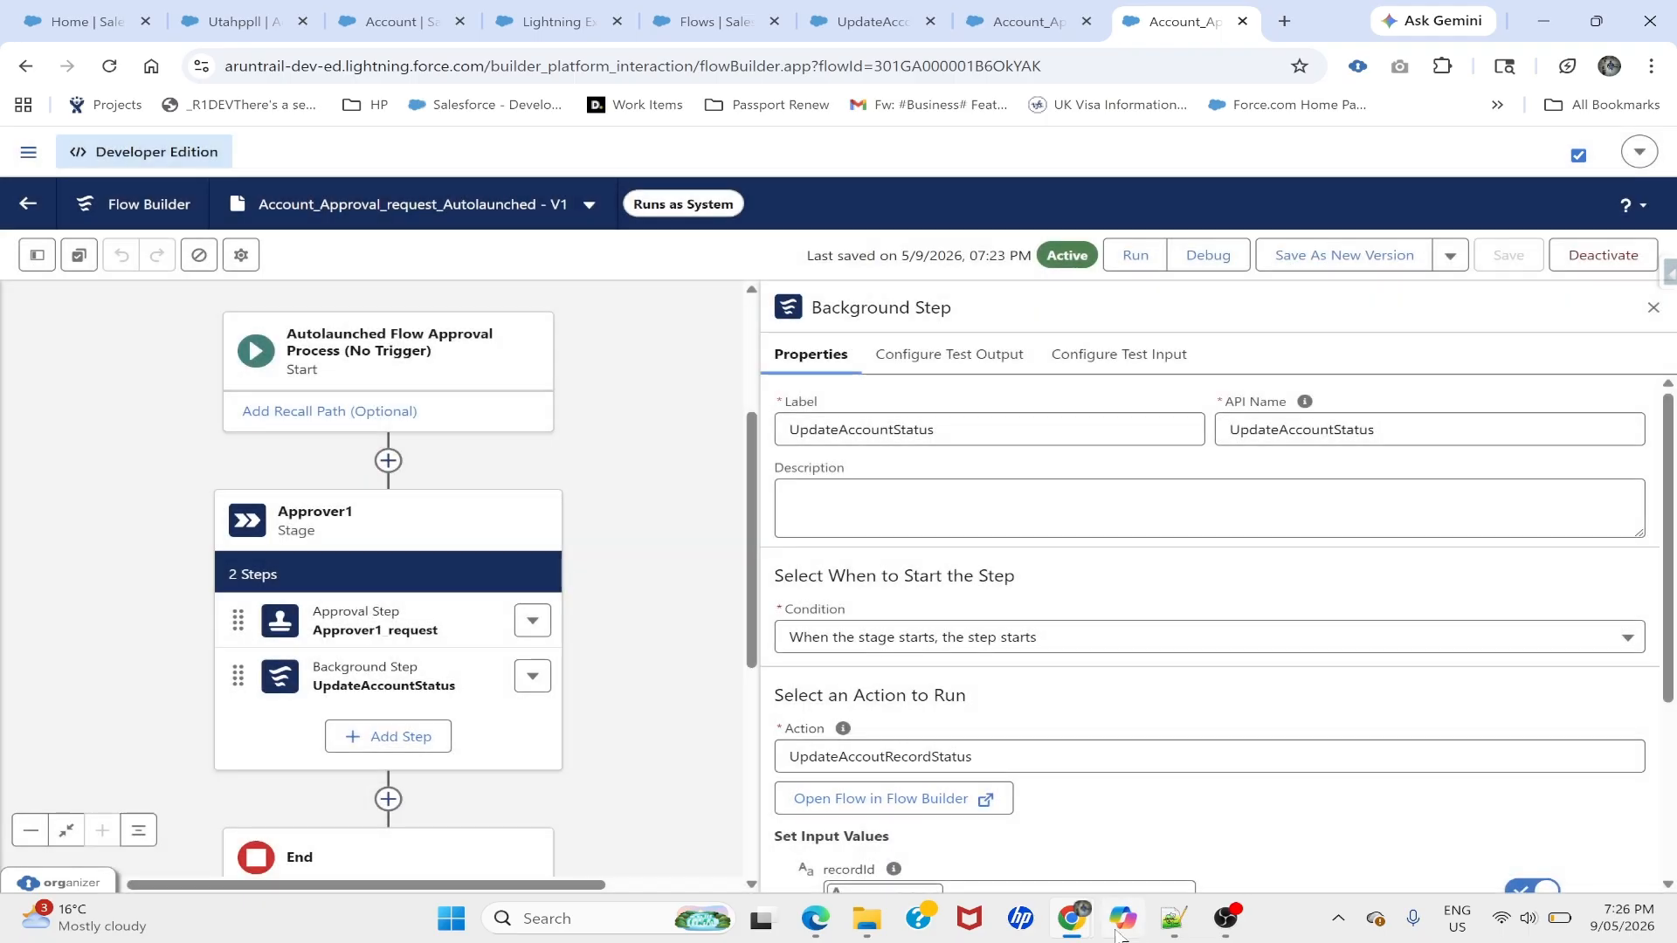
{"action": "left_click", "coordinate": [1173, 919]}
- Paste the new API name into the URL and review the recordId and firstApprover parameters
{"action": "key", "text": "ctrl+v"}
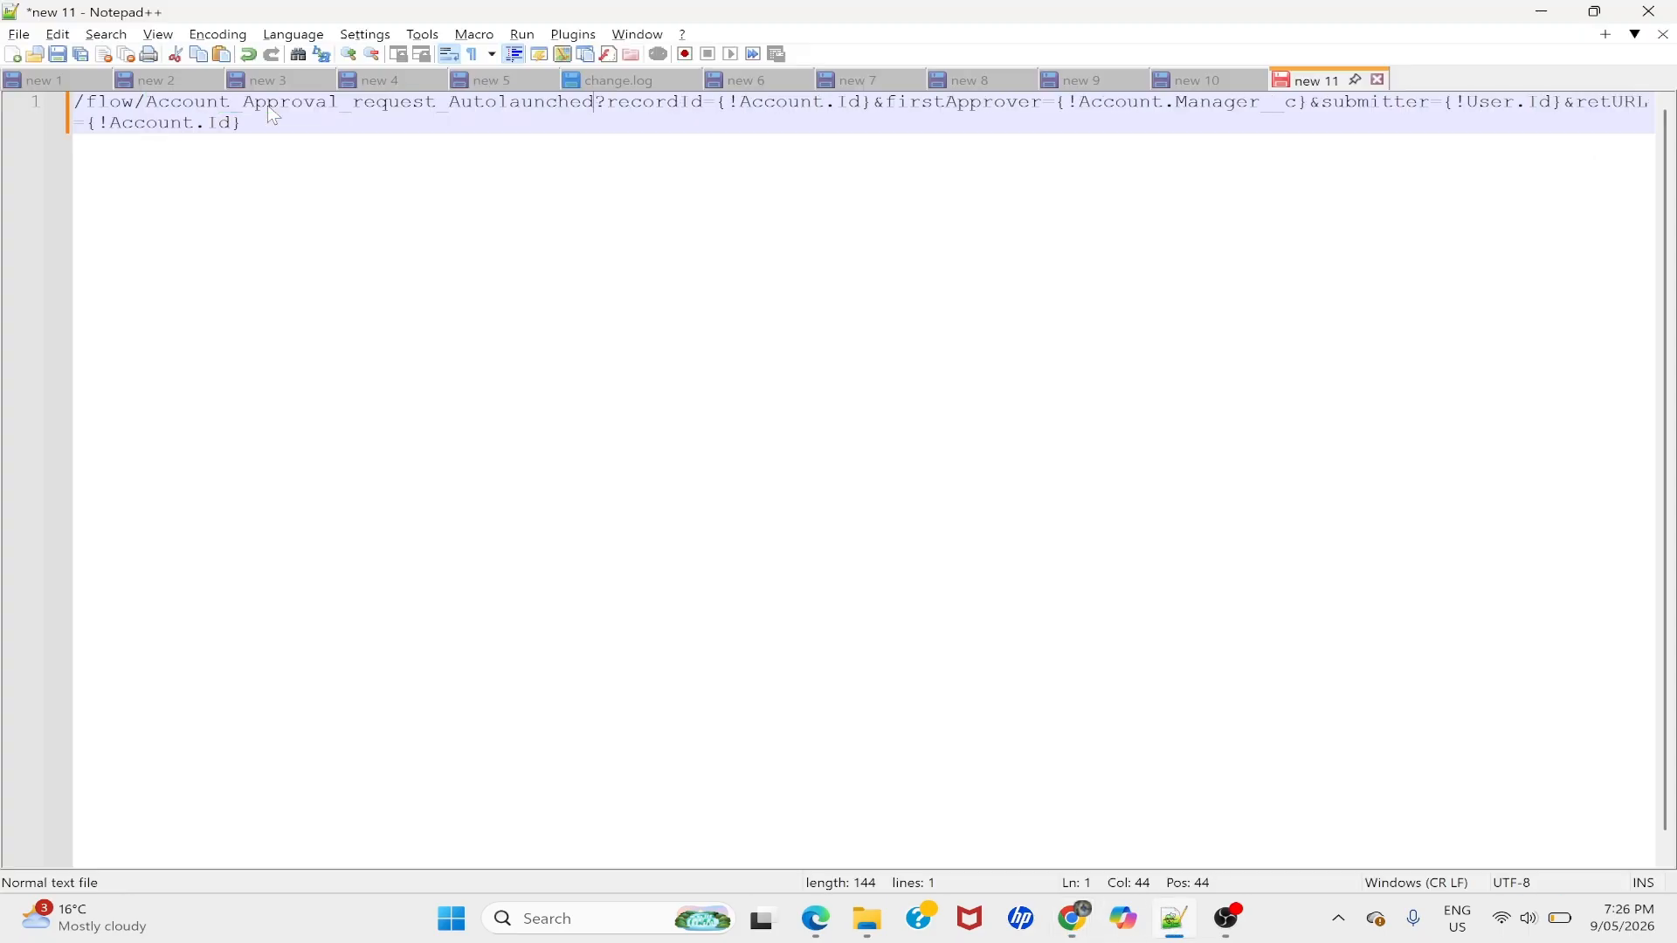
{"action": "key", "text": "ctrl+End"}
{"action": "double_click", "coordinate": [658, 105]}
{"action": "double_click", "coordinate": [790, 105]}
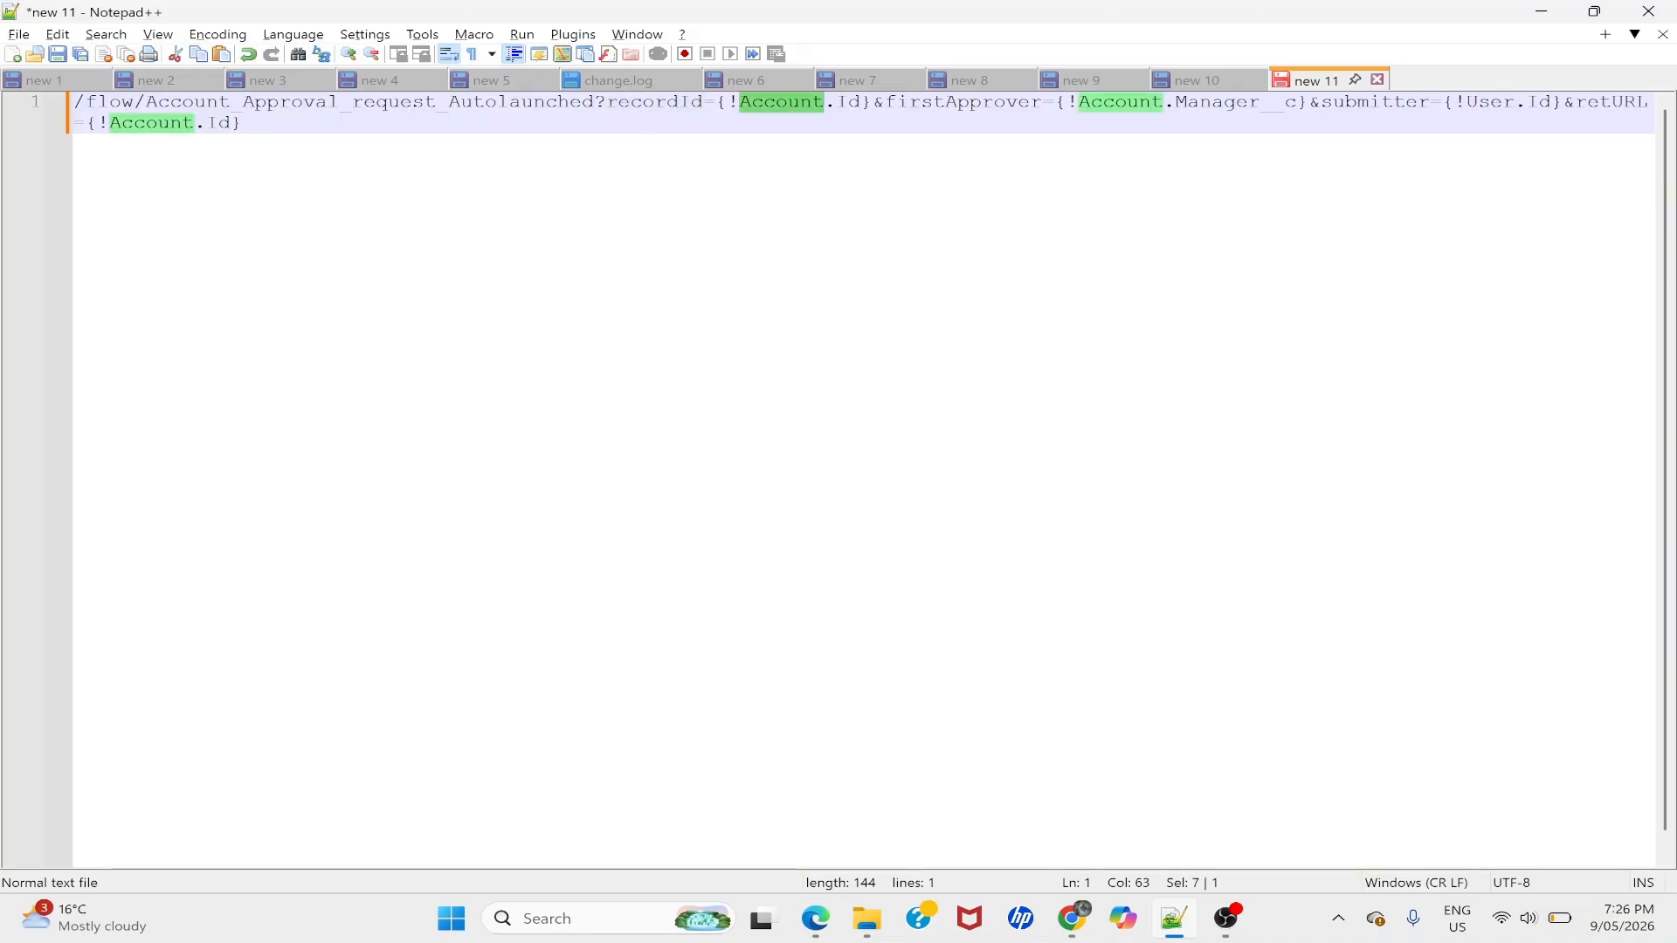
{"action": "double_click", "coordinate": [1013, 107]}
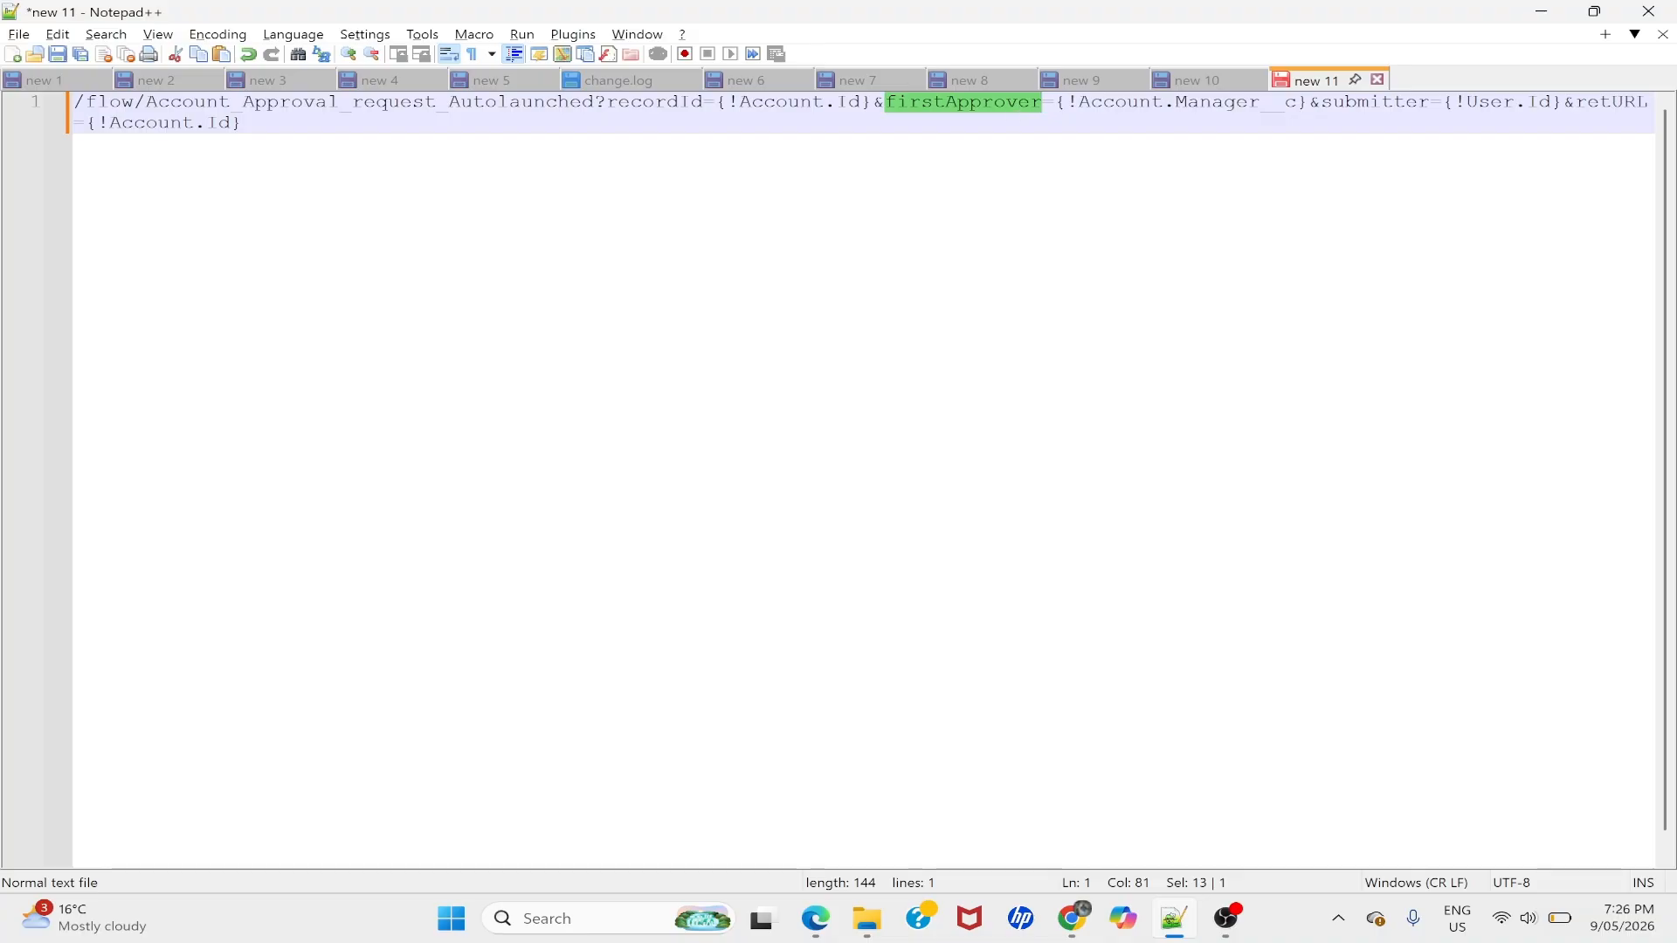
{"action": "double_click", "coordinate": [1116, 102]}
- Review the Manager__c, submitter User.Id and retURL values, then select the whole URL
{"action": "double_click", "coordinate": [1200, 106]}
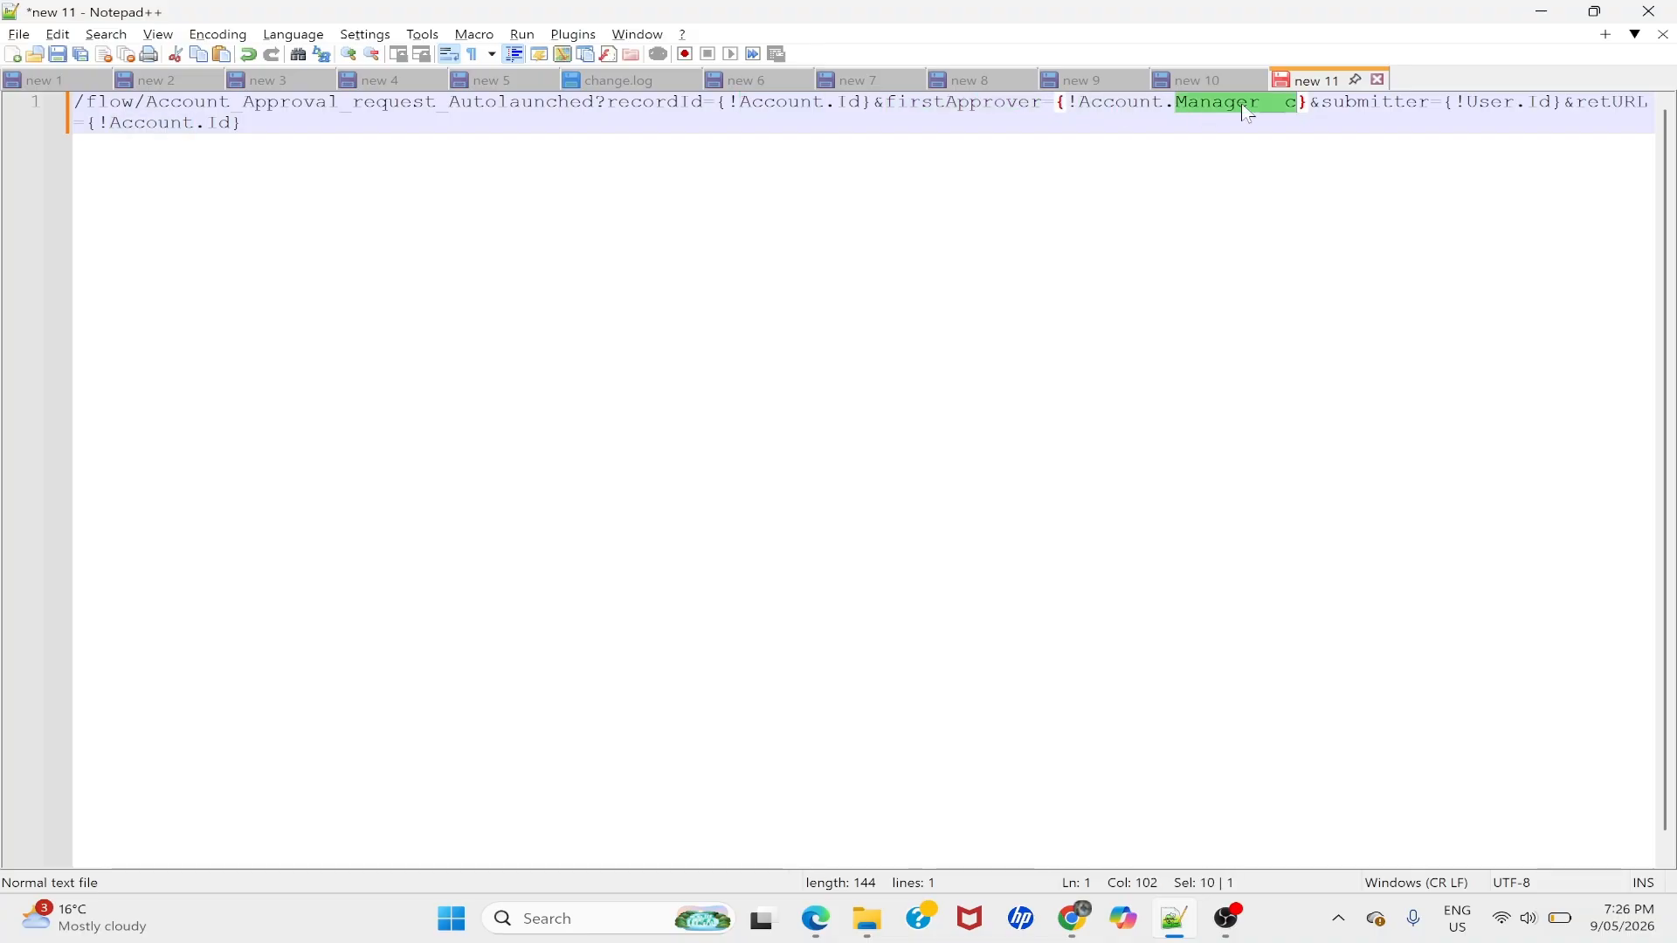
{"action": "double_click", "coordinate": [985, 104]}
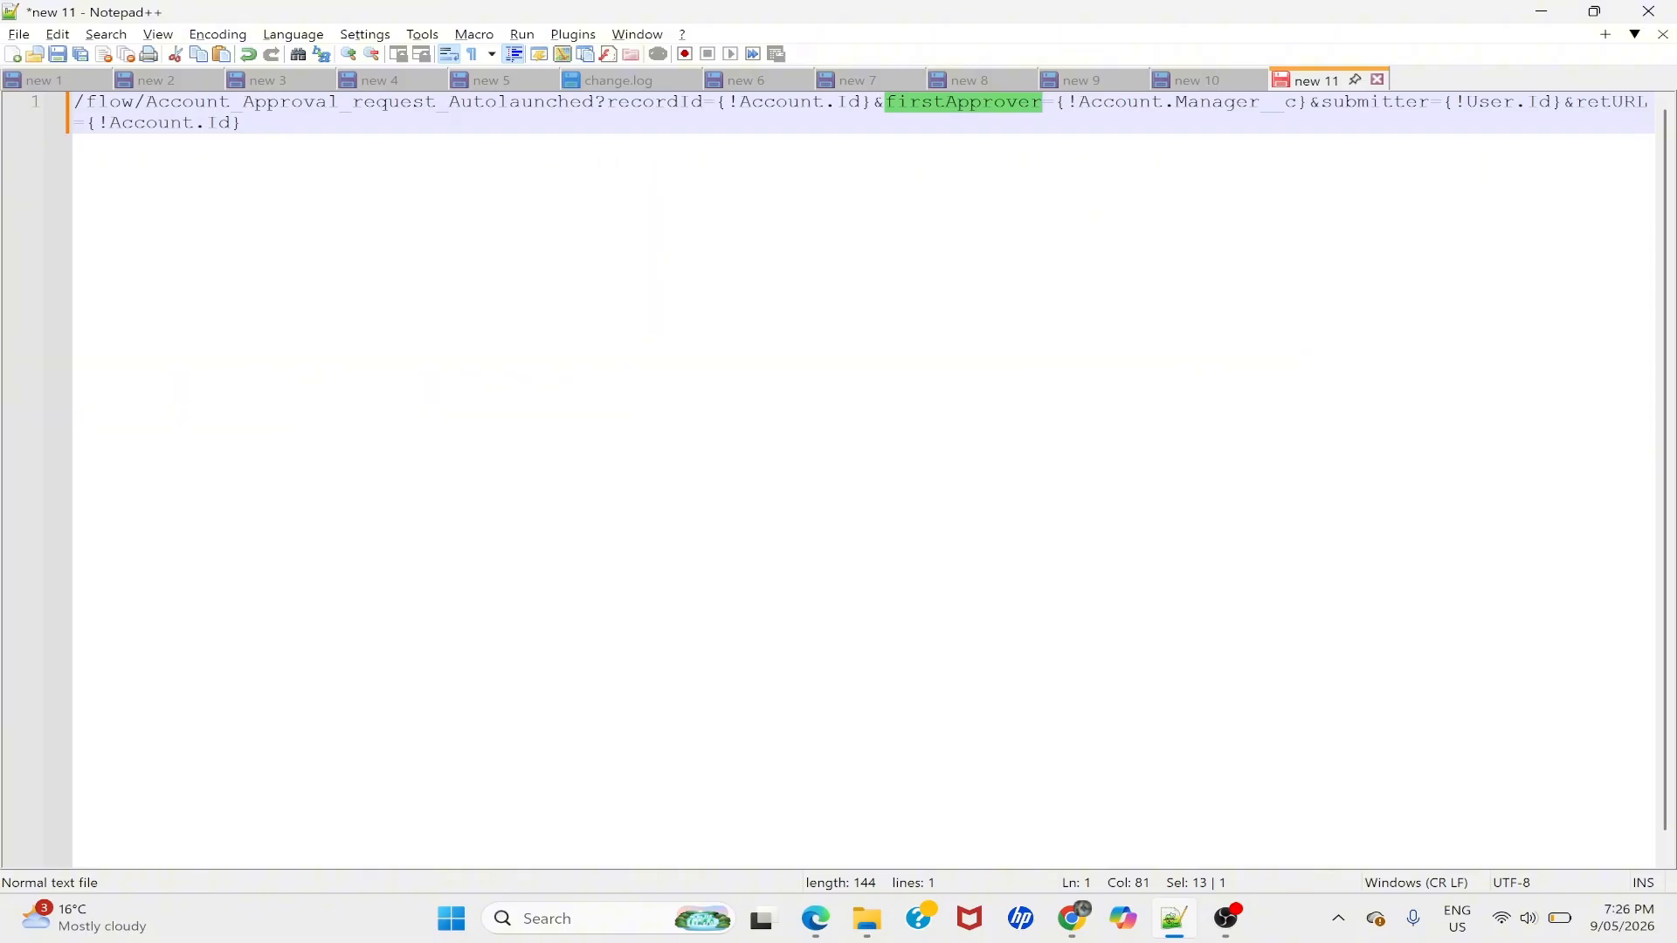
{"action": "double_click", "coordinate": [1387, 109]}
{"action": "left_click_drag", "start_coordinate": [1467, 105], "coordinate": [1560, 108]}
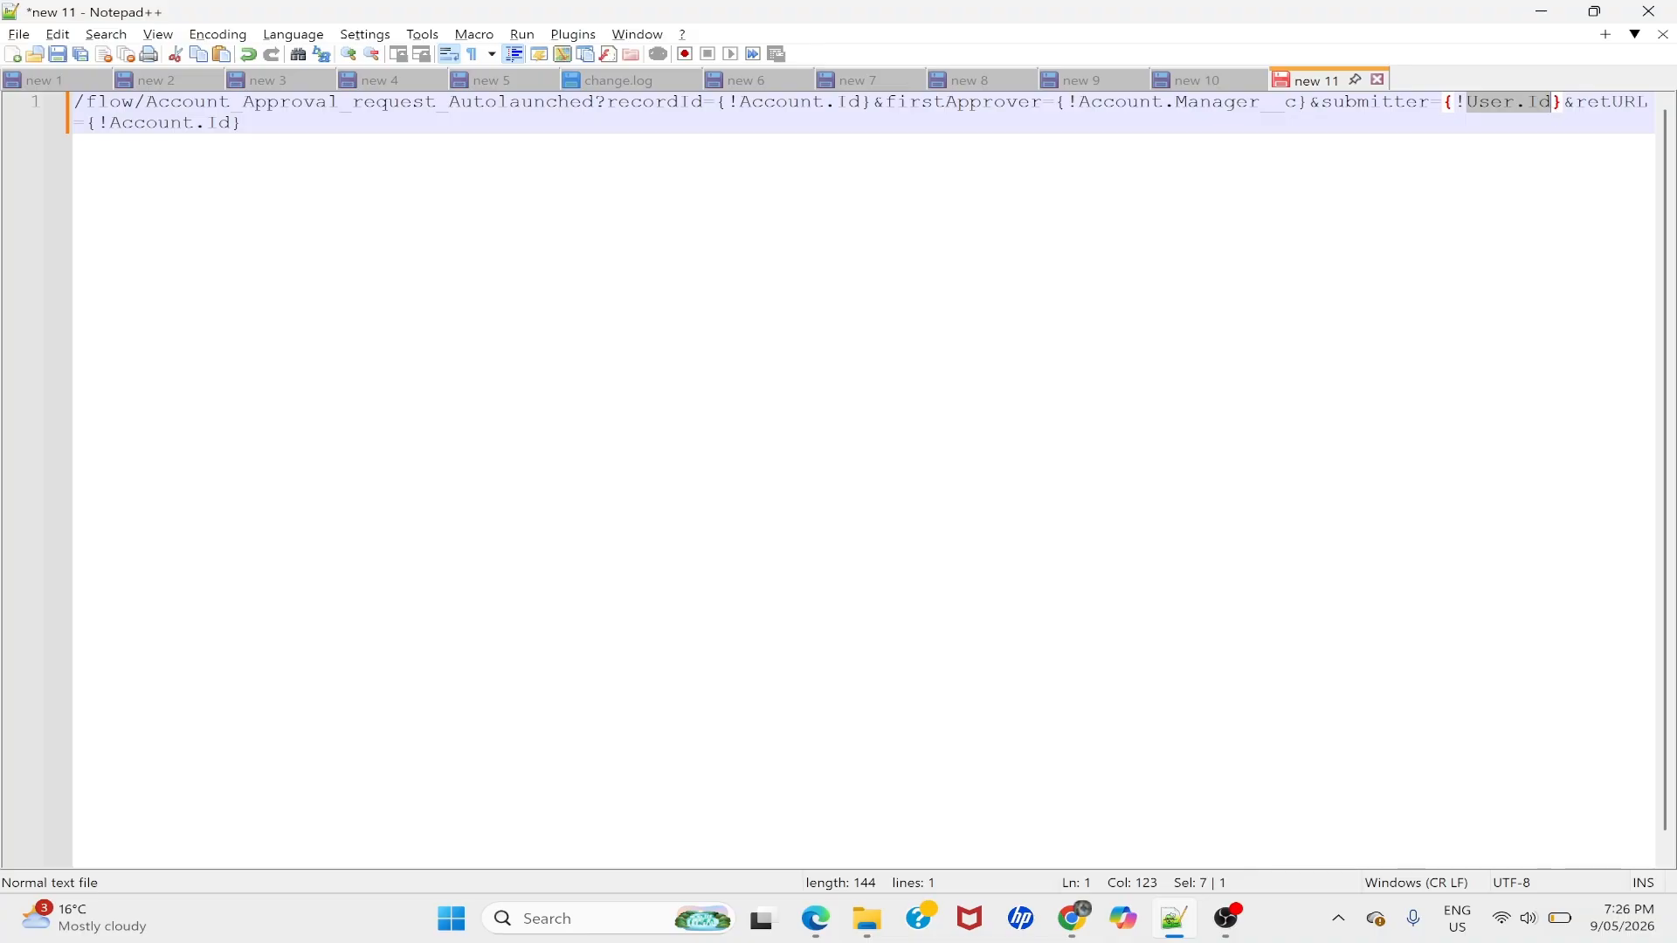
{"action": "left_click", "coordinate": [1599, 104]}
{"action": "double_click", "coordinate": [152, 123]}
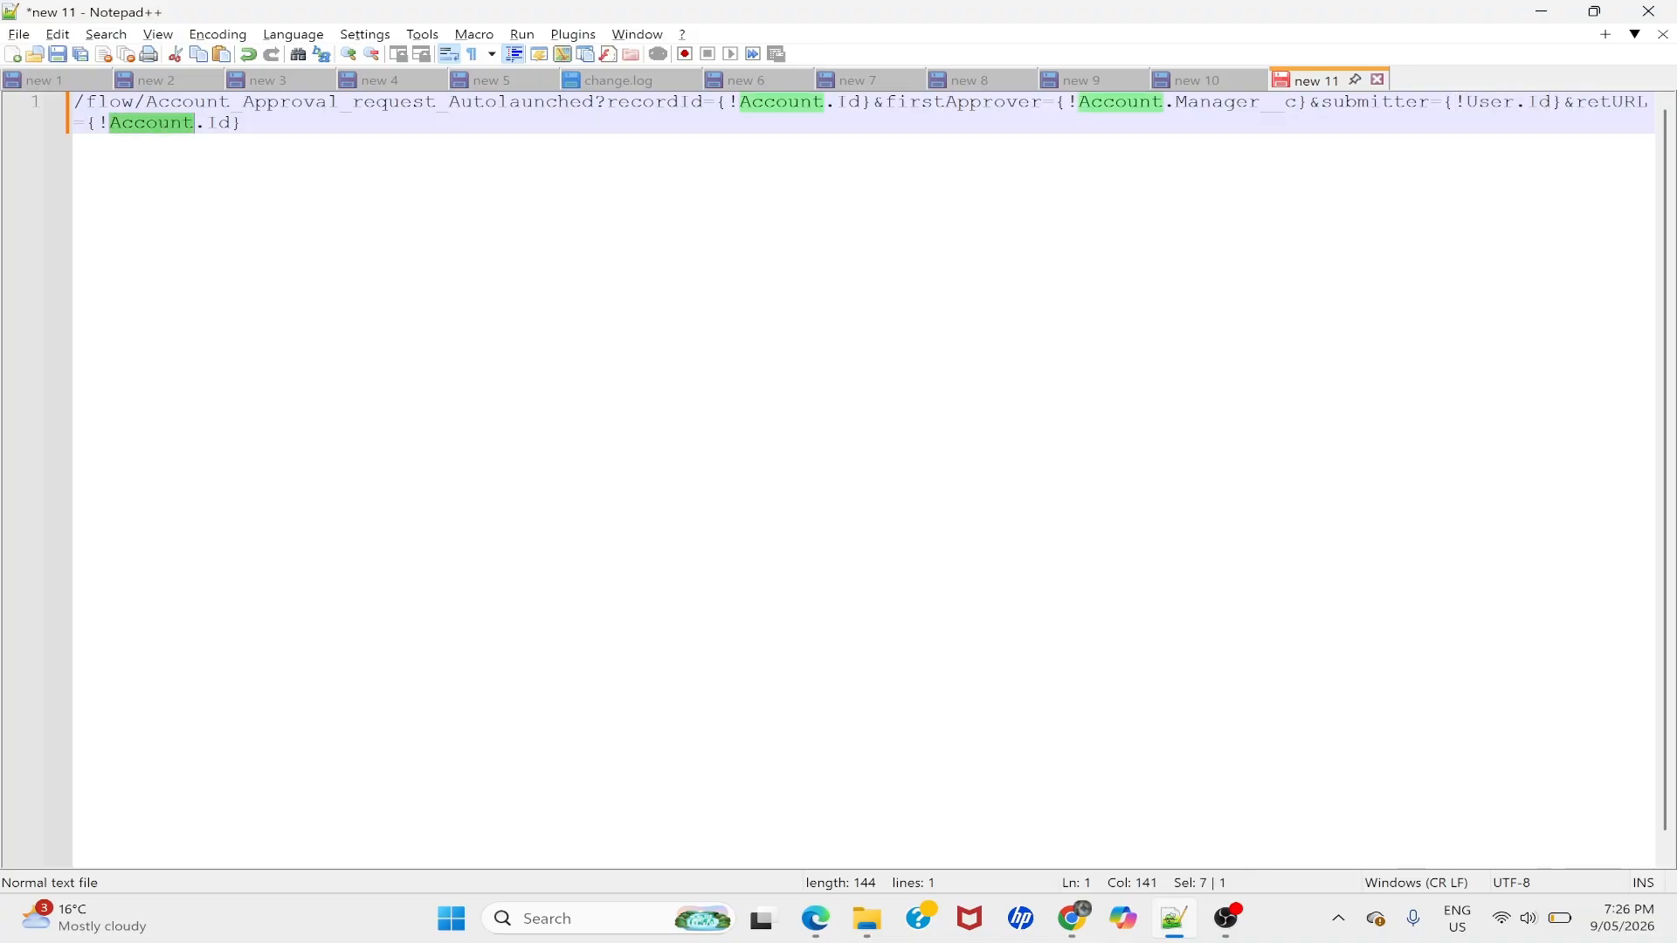
{"action": "key", "text": "ctrl+a"}
- Paste the flow URL into the button formula and insert the Account Manager merge field
{"action": "key", "text": "alt+Tab"}
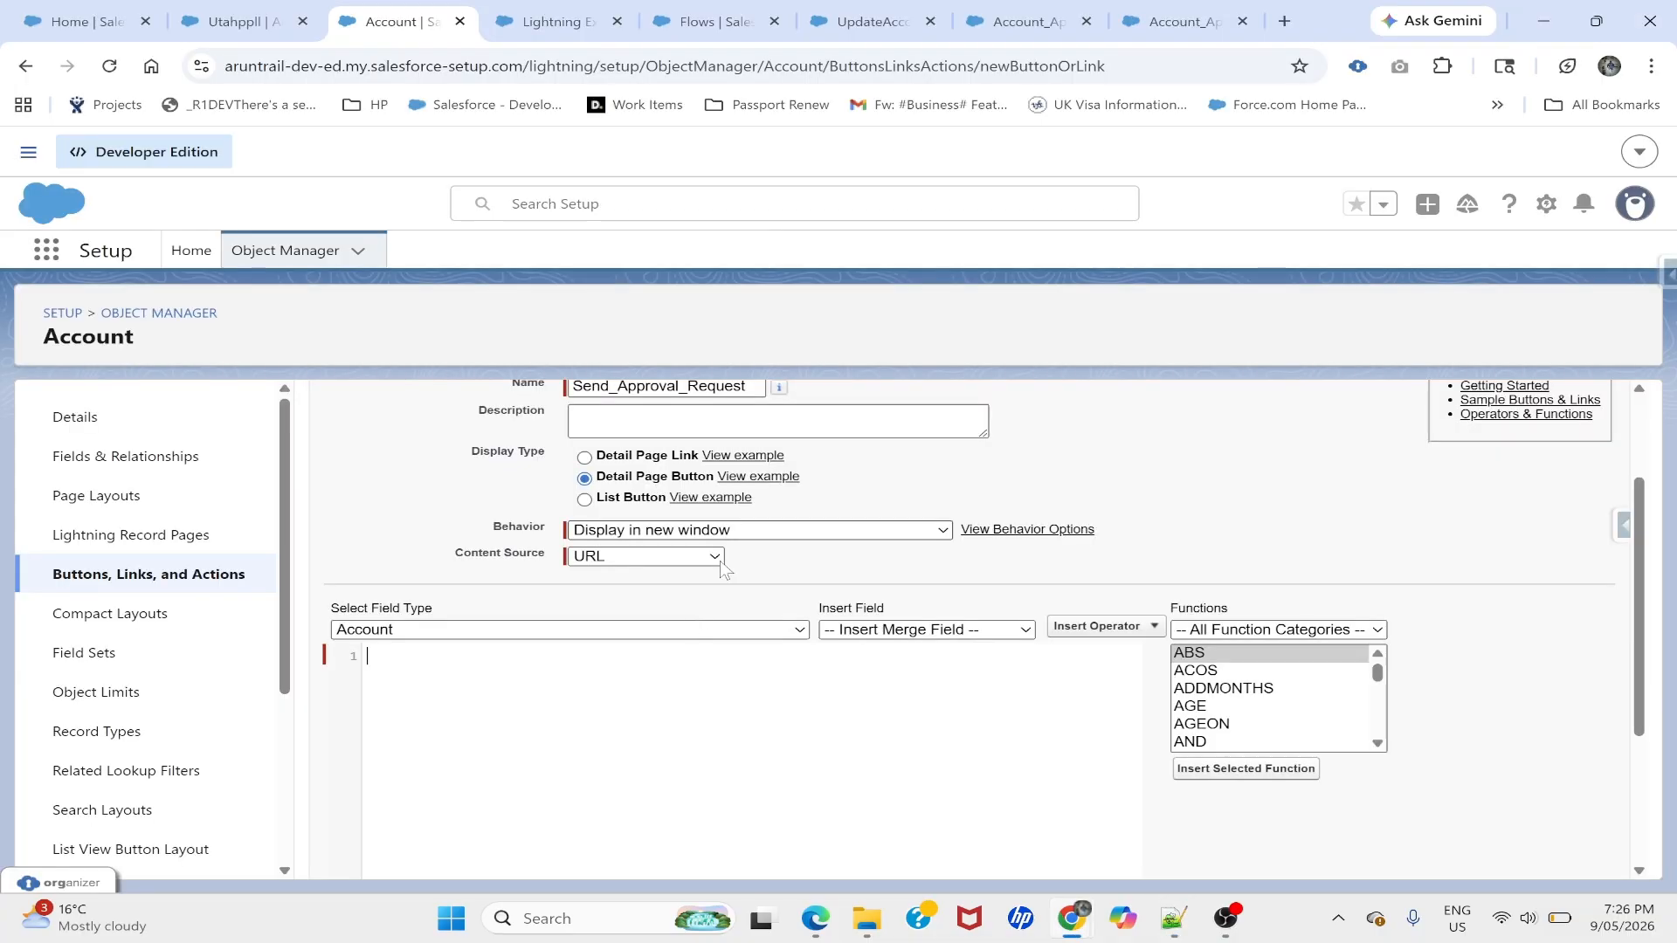
{"action": "type", "text": "?recordId={!Account.Id}&firstApprover={!Account.Manager__c}&submitter={!User.Id}&retURL={!Account.Id}"}
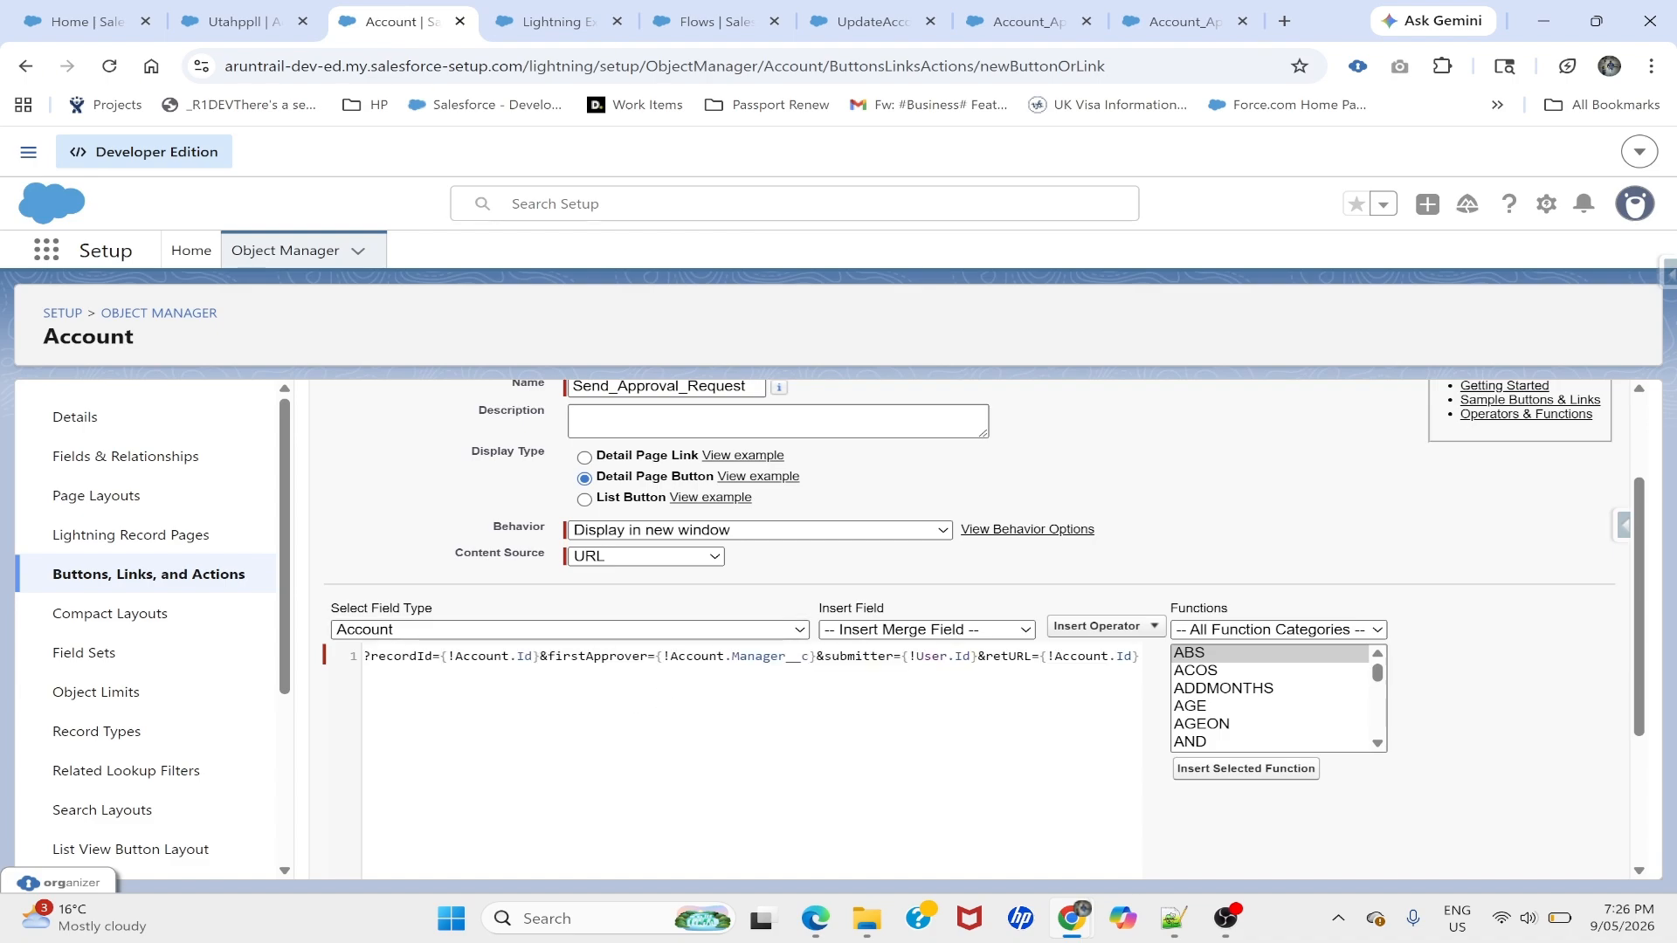
{"action": "left_click", "coordinate": [916, 630]}
{"action": "scroll", "coordinate": [899, 524], "scroll_direction": "down", "scroll_amount": 5}
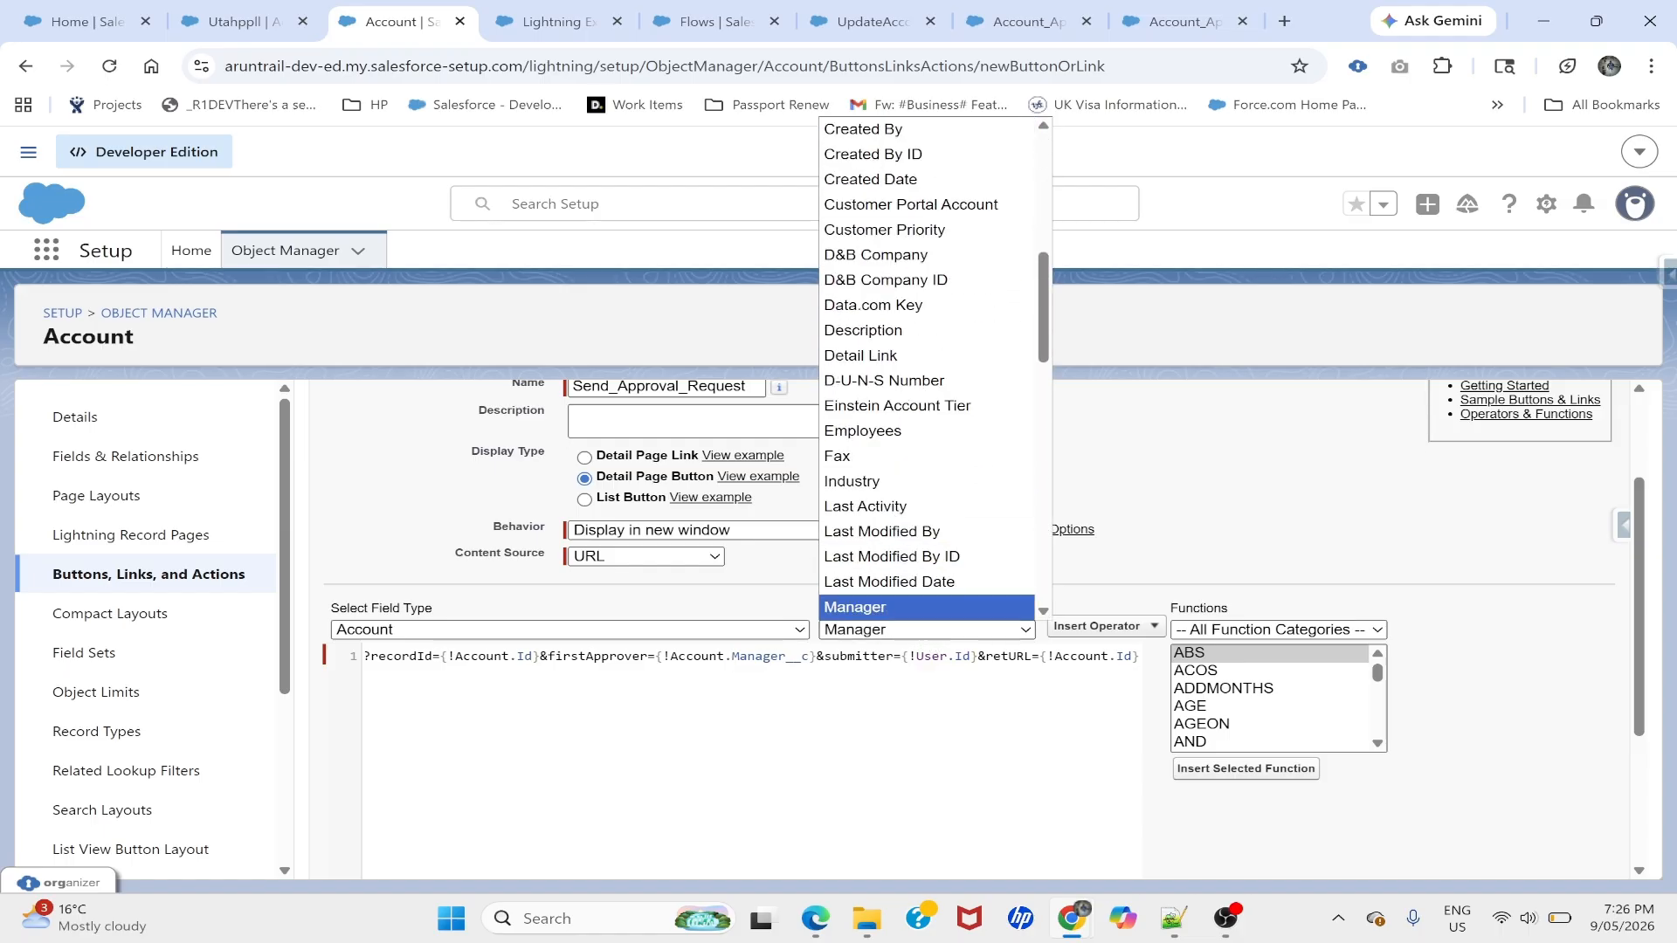
{"action": "left_click", "coordinate": [890, 608]}
- Switch the merge field type list to User
{"action": "left_click", "coordinate": [749, 630]}
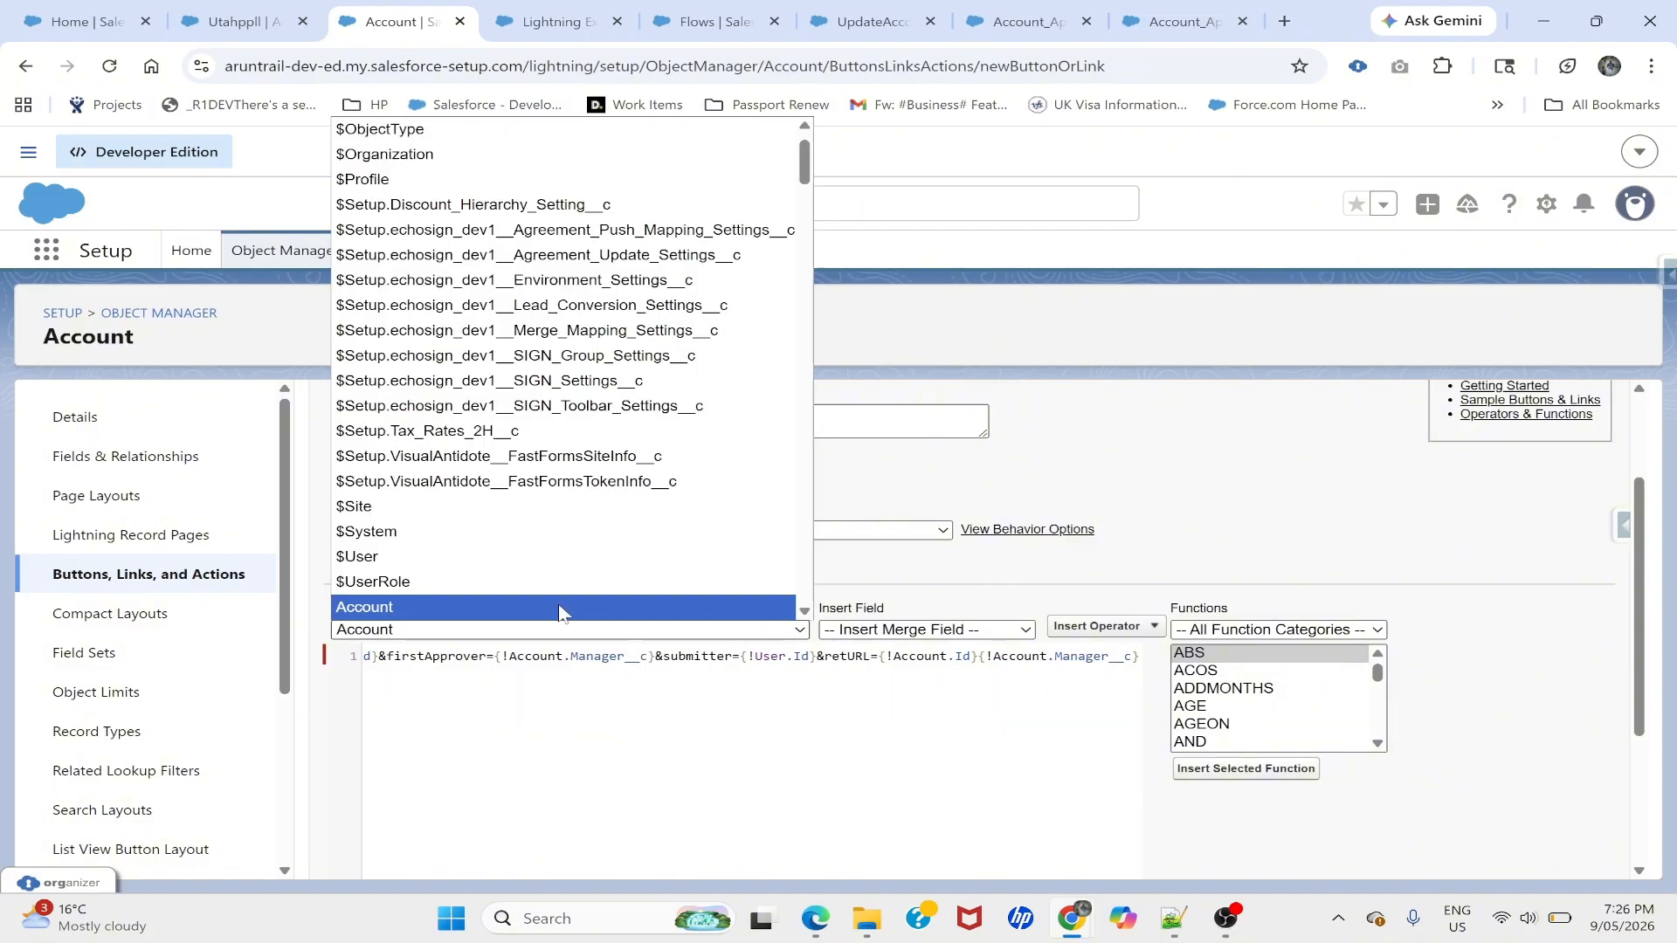
{"action": "scroll", "coordinate": [524, 602], "scroll_direction": "down", "scroll_amount": 5}
{"action": "scroll", "coordinate": [457, 599], "scroll_direction": "down", "scroll_amount": 10}
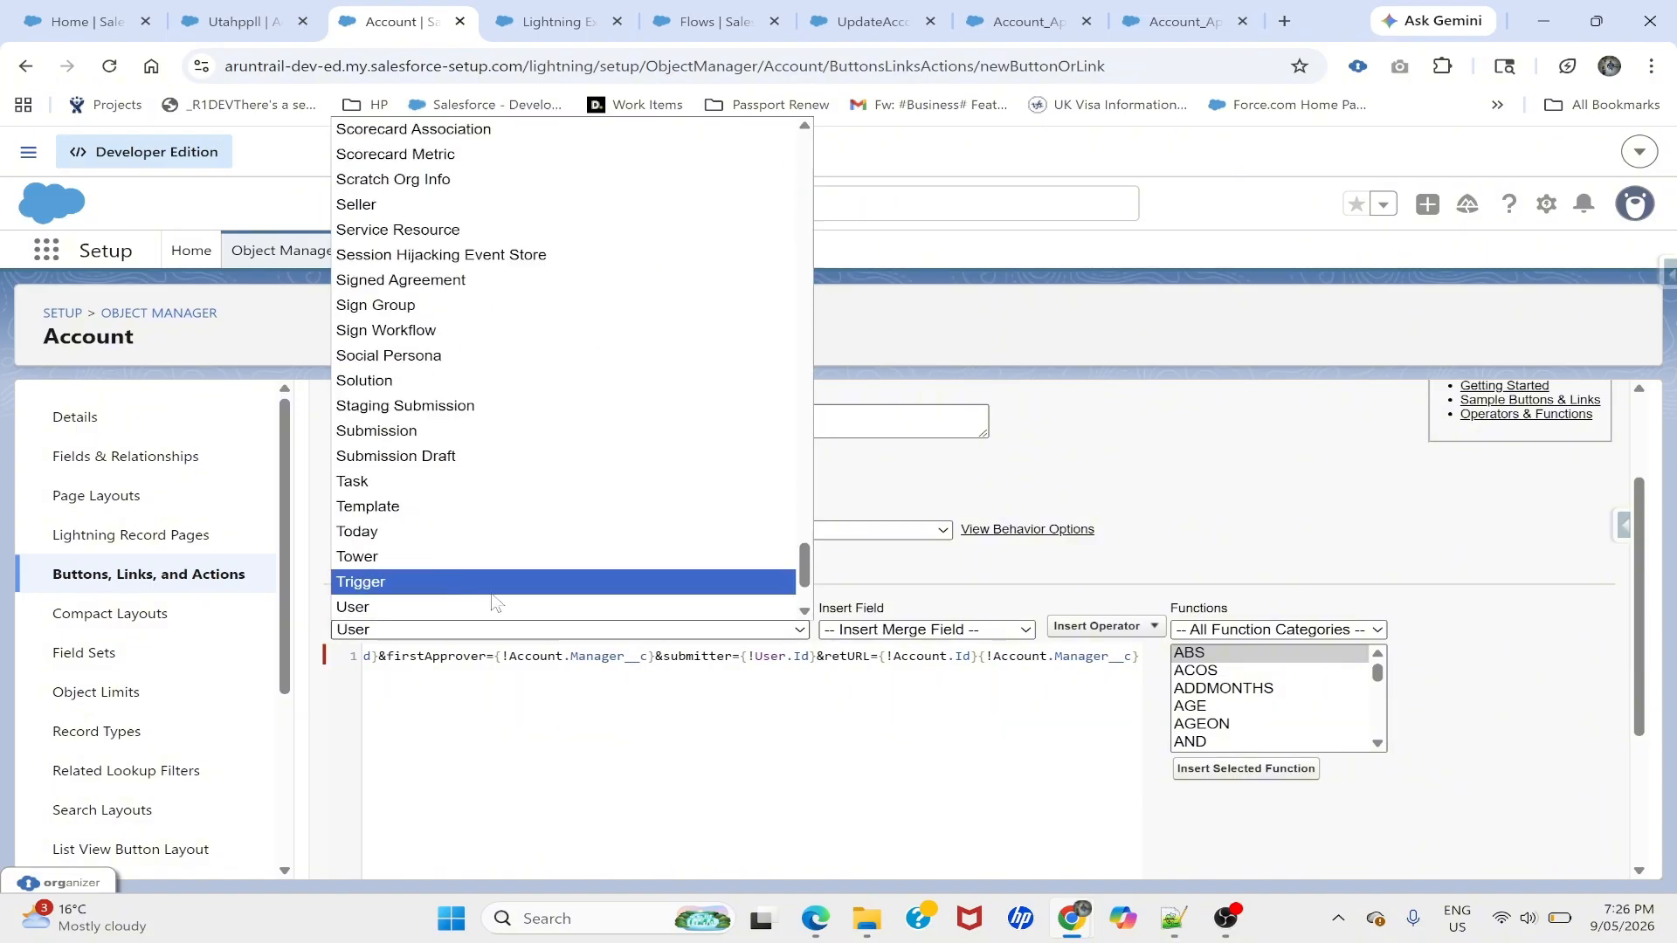
{"action": "left_click", "coordinate": [457, 602]}
{"action": "scroll", "coordinate": [641, 682], "scroll_direction": "left", "scroll_amount": 5}
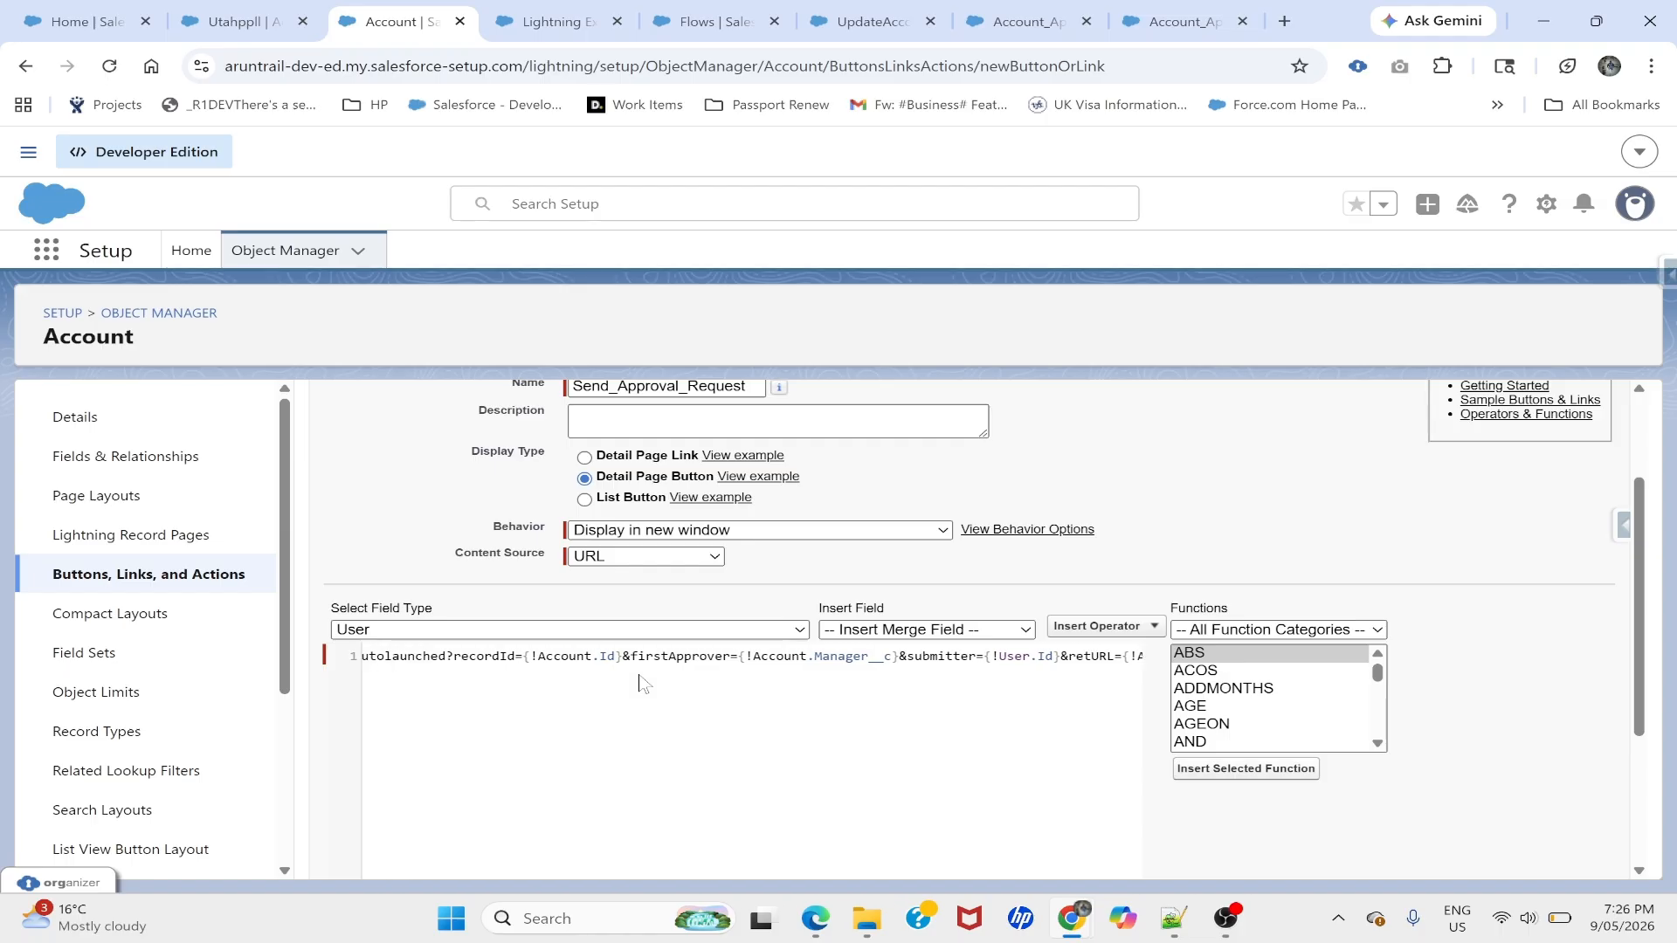
{"action": "scroll", "coordinate": [751, 656], "scroll_direction": "left", "scroll_amount": 5}
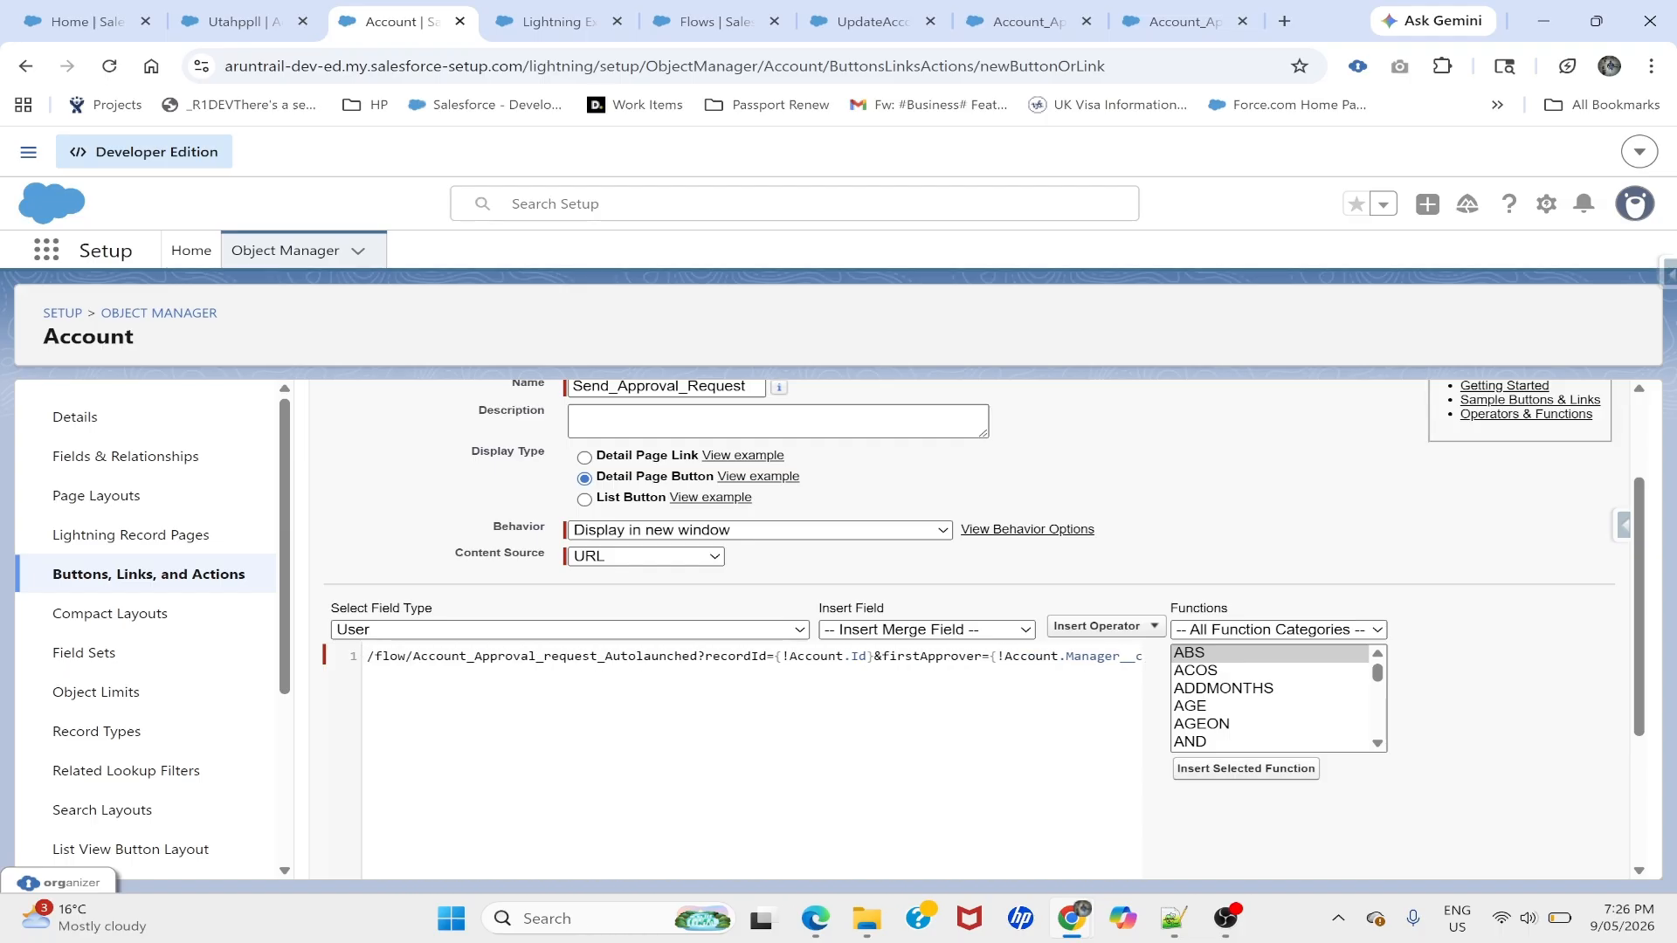
{"action": "scroll", "coordinate": [428, 690], "scroll_direction": "right", "scroll_amount": 10}
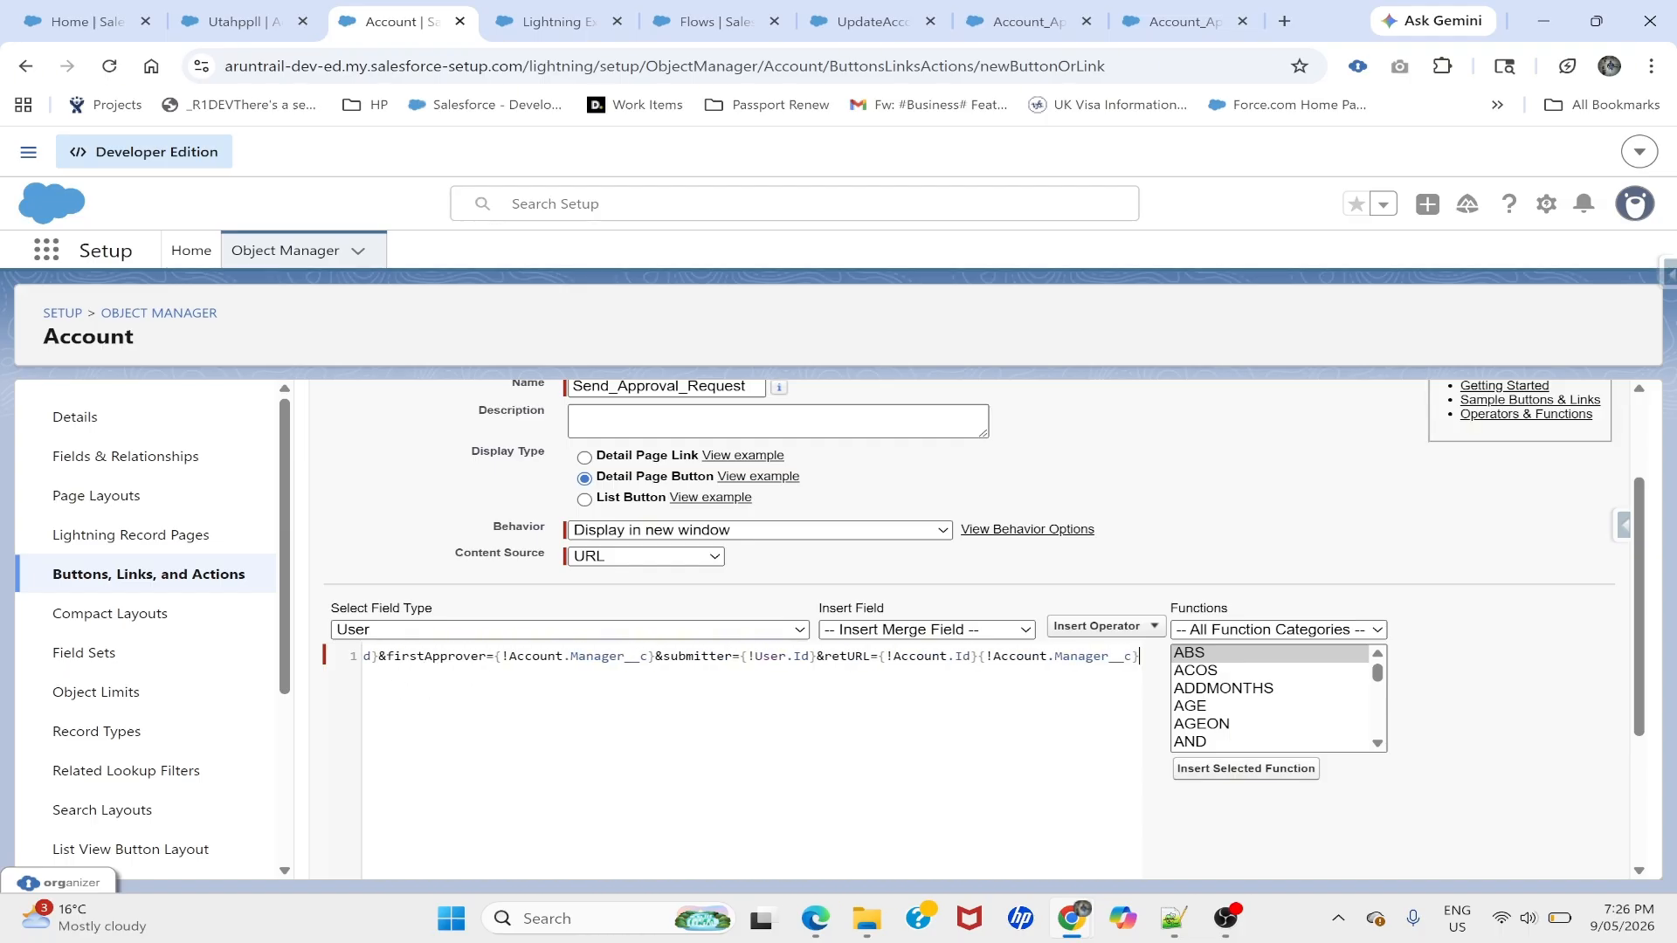
- Check the firstApprover, submitter and retURL parameters in the button URL
{"action": "double_click", "coordinate": [448, 655]}
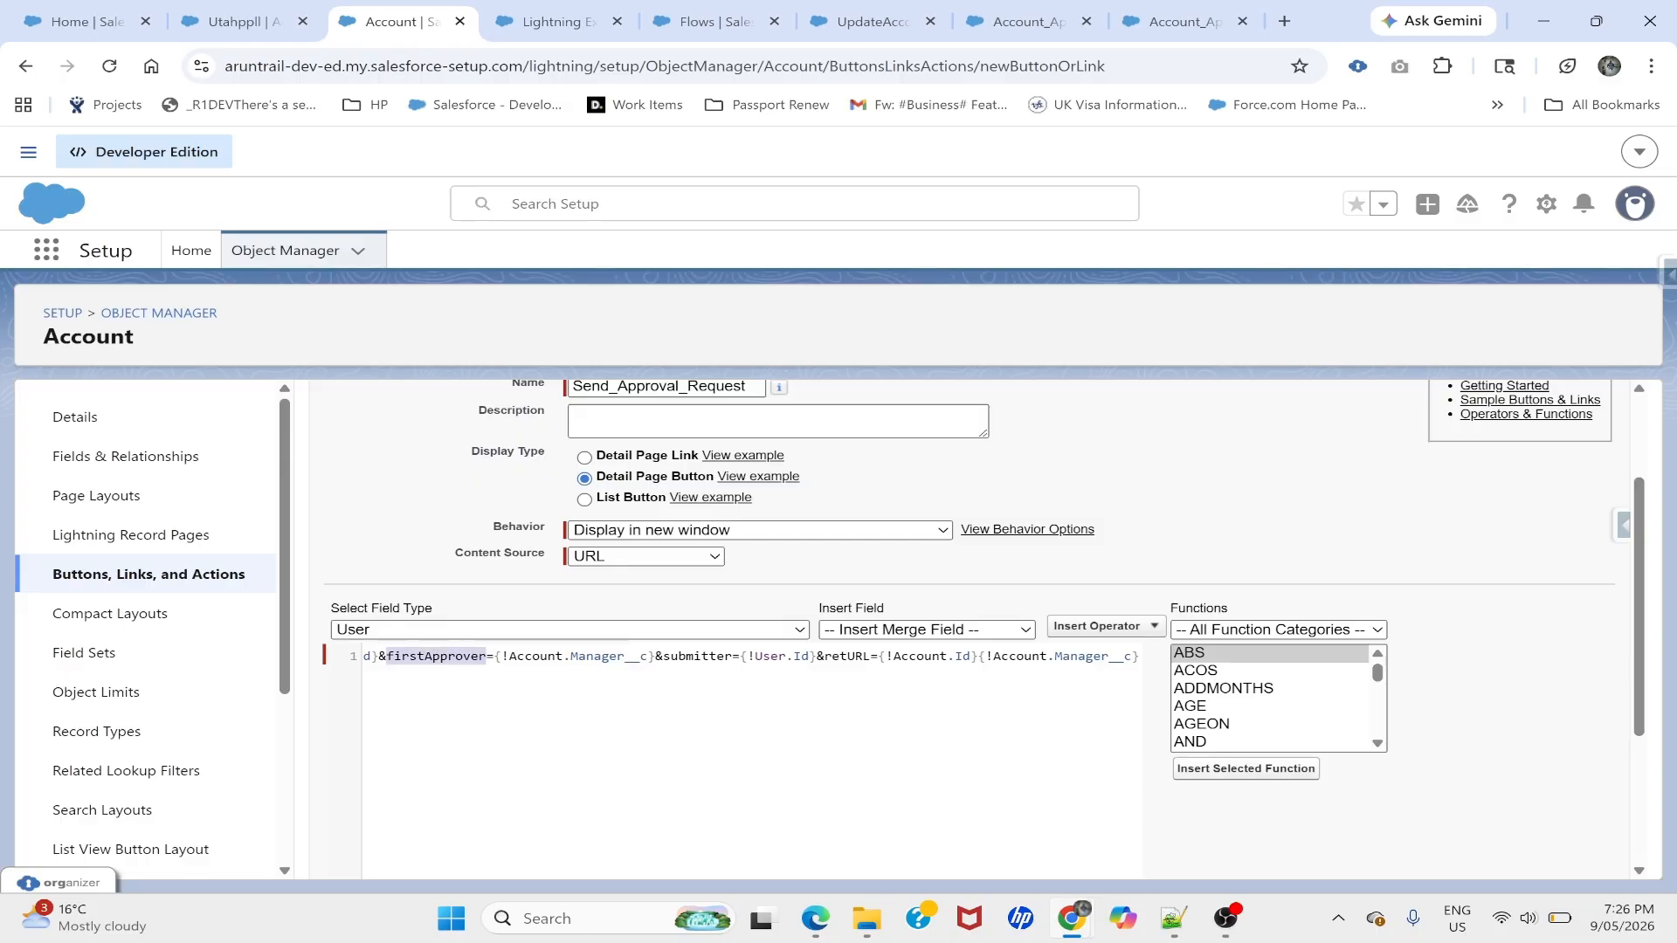
{"action": "double_click", "coordinate": [605, 657]}
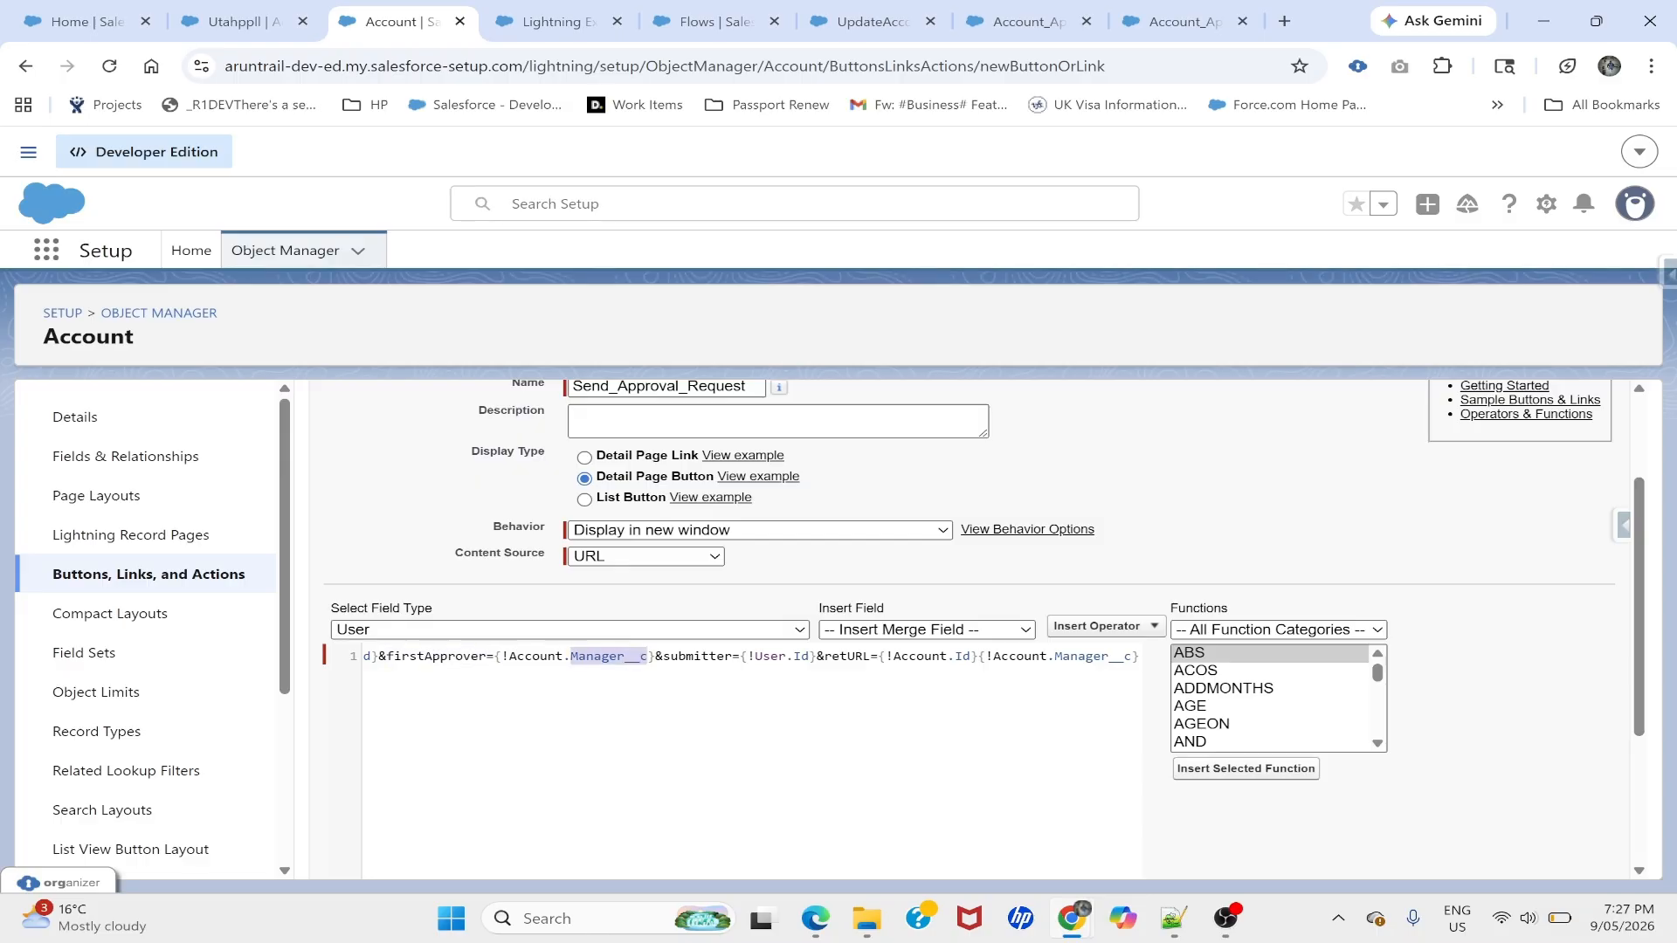
{"action": "double_click", "coordinate": [679, 656]}
{"action": "double_click", "coordinate": [770, 656]}
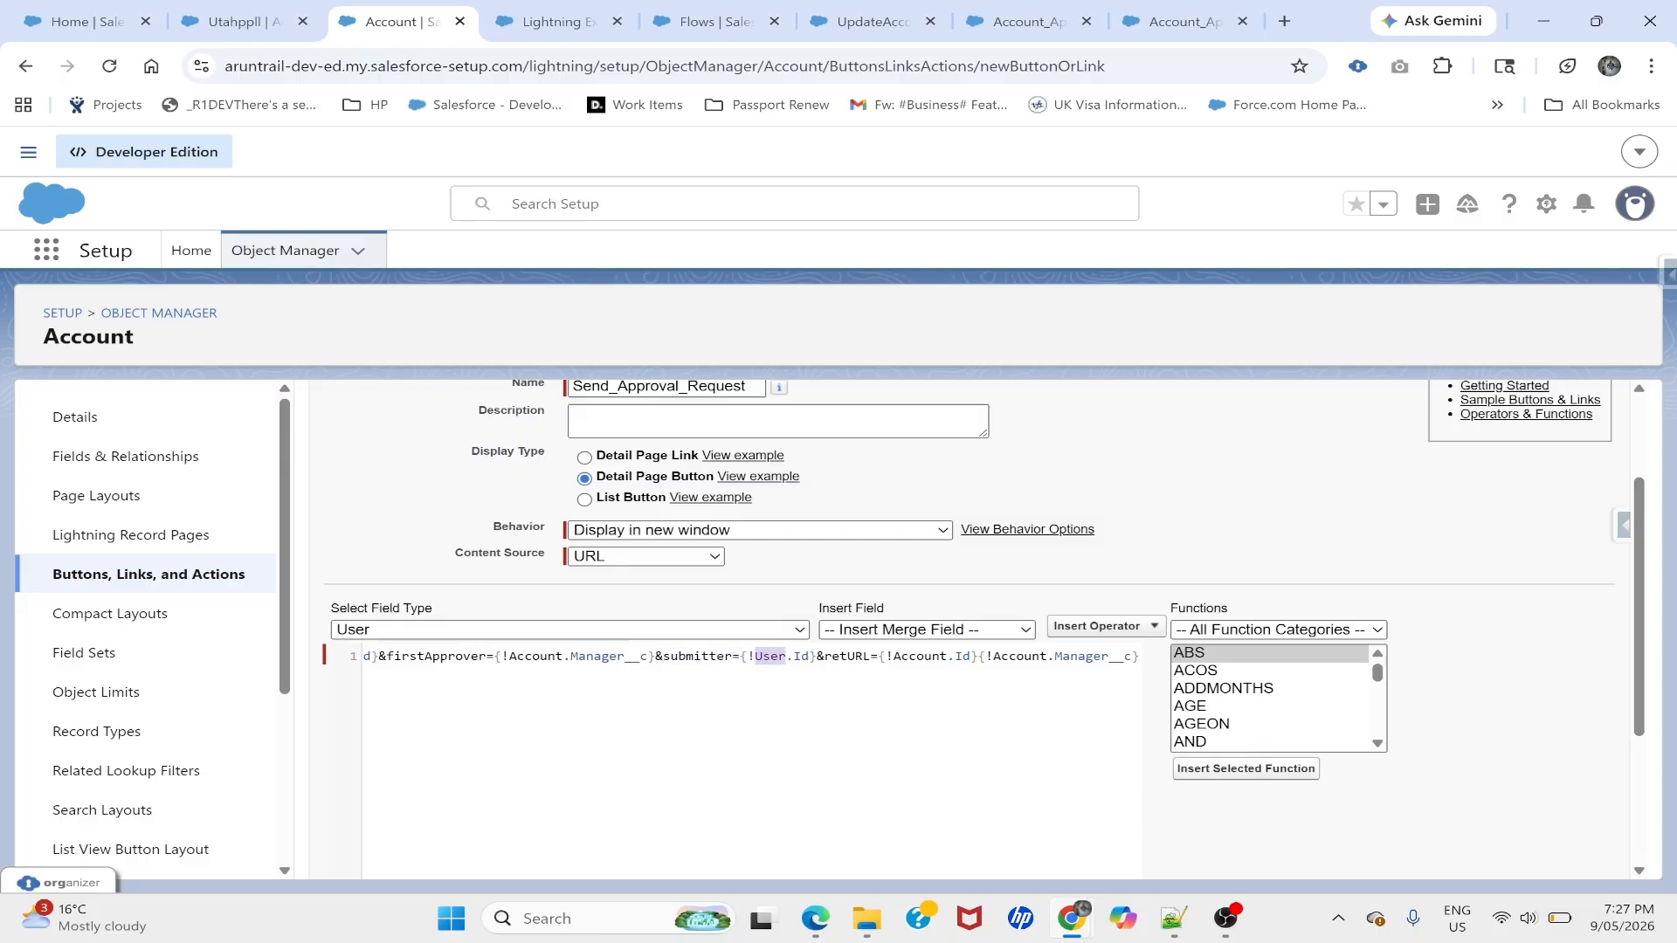
{"action": "left_click_drag", "start_coordinate": [847, 655], "coordinate": [885, 656]}
{"action": "double_click", "coordinate": [849, 656]}
{"action": "double_click", "coordinate": [925, 656]}
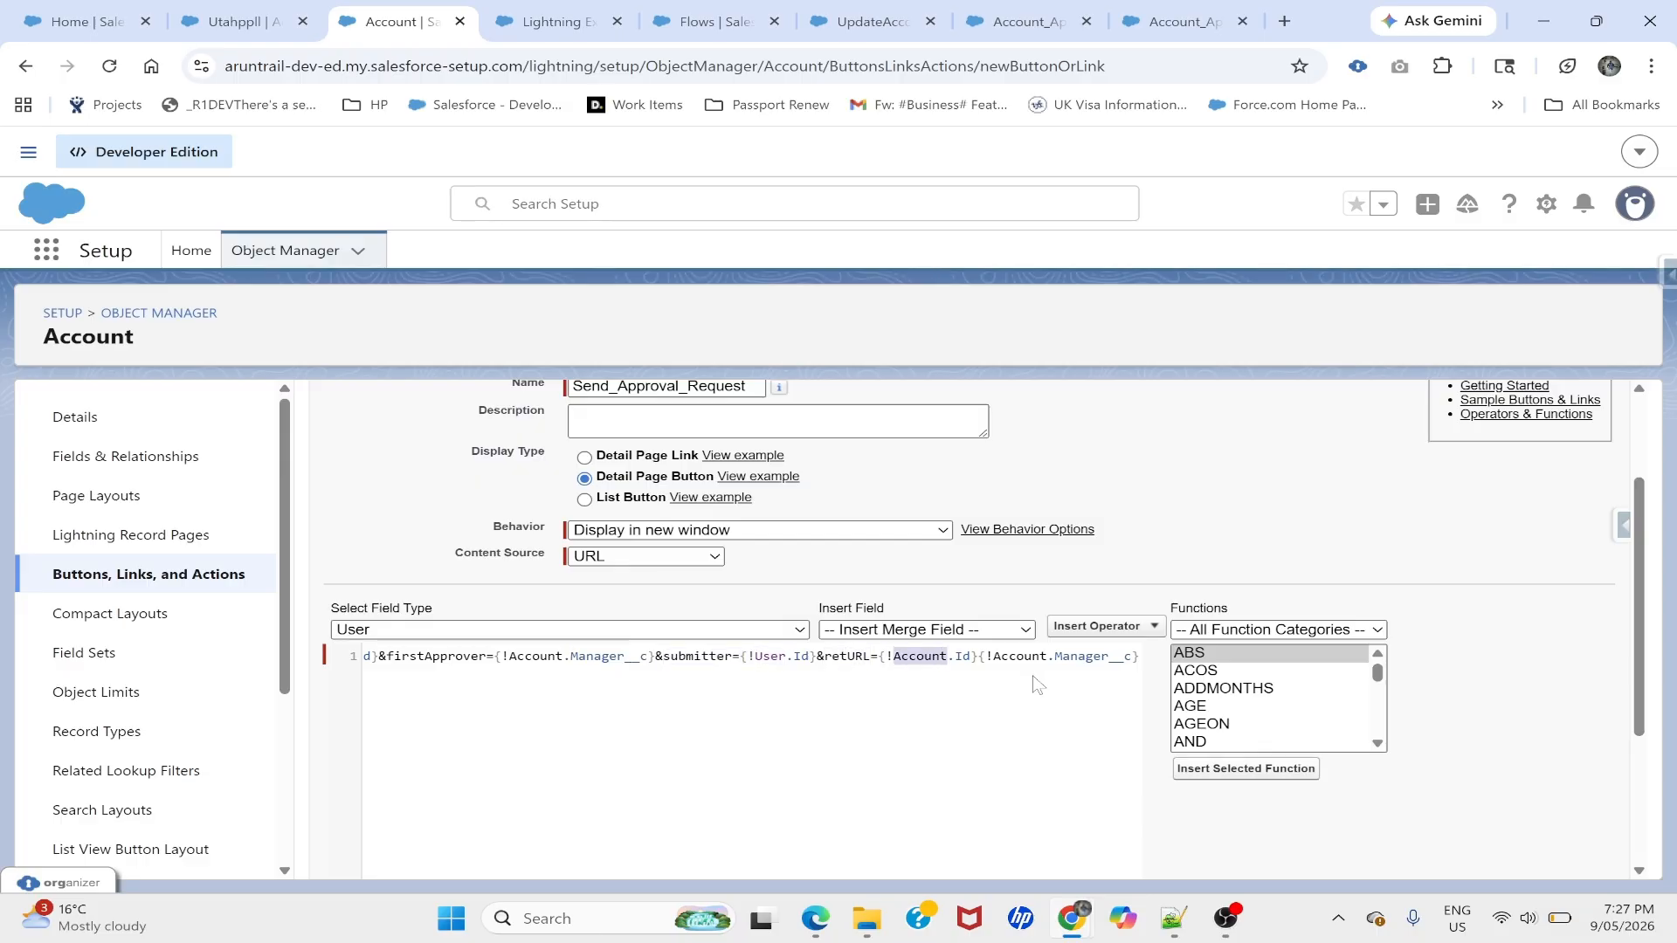
- Delete the trailing {!Account.Manager__c} and save the button, acknowledging the page layout notice
{"action": "left_click_drag", "start_coordinate": [978, 683], "coordinate": [1139, 683]}
{"action": "key", "text": "BackSpace"}
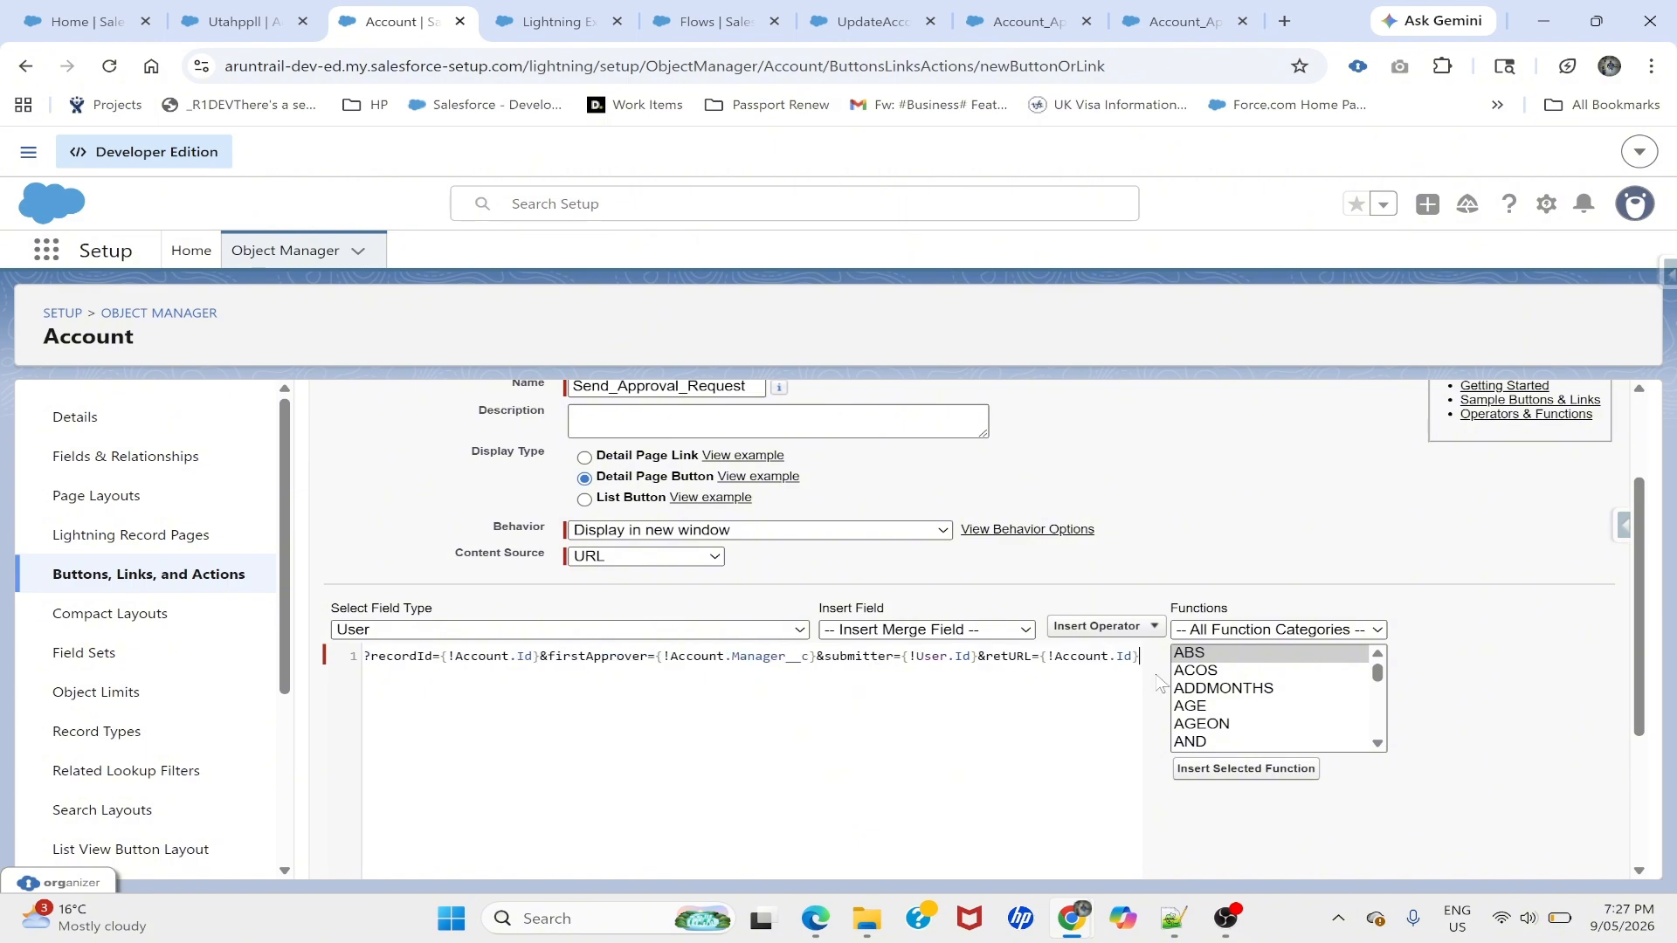
{"action": "scroll", "coordinate": [969, 696], "scroll_direction": "left", "scroll_amount": 5}
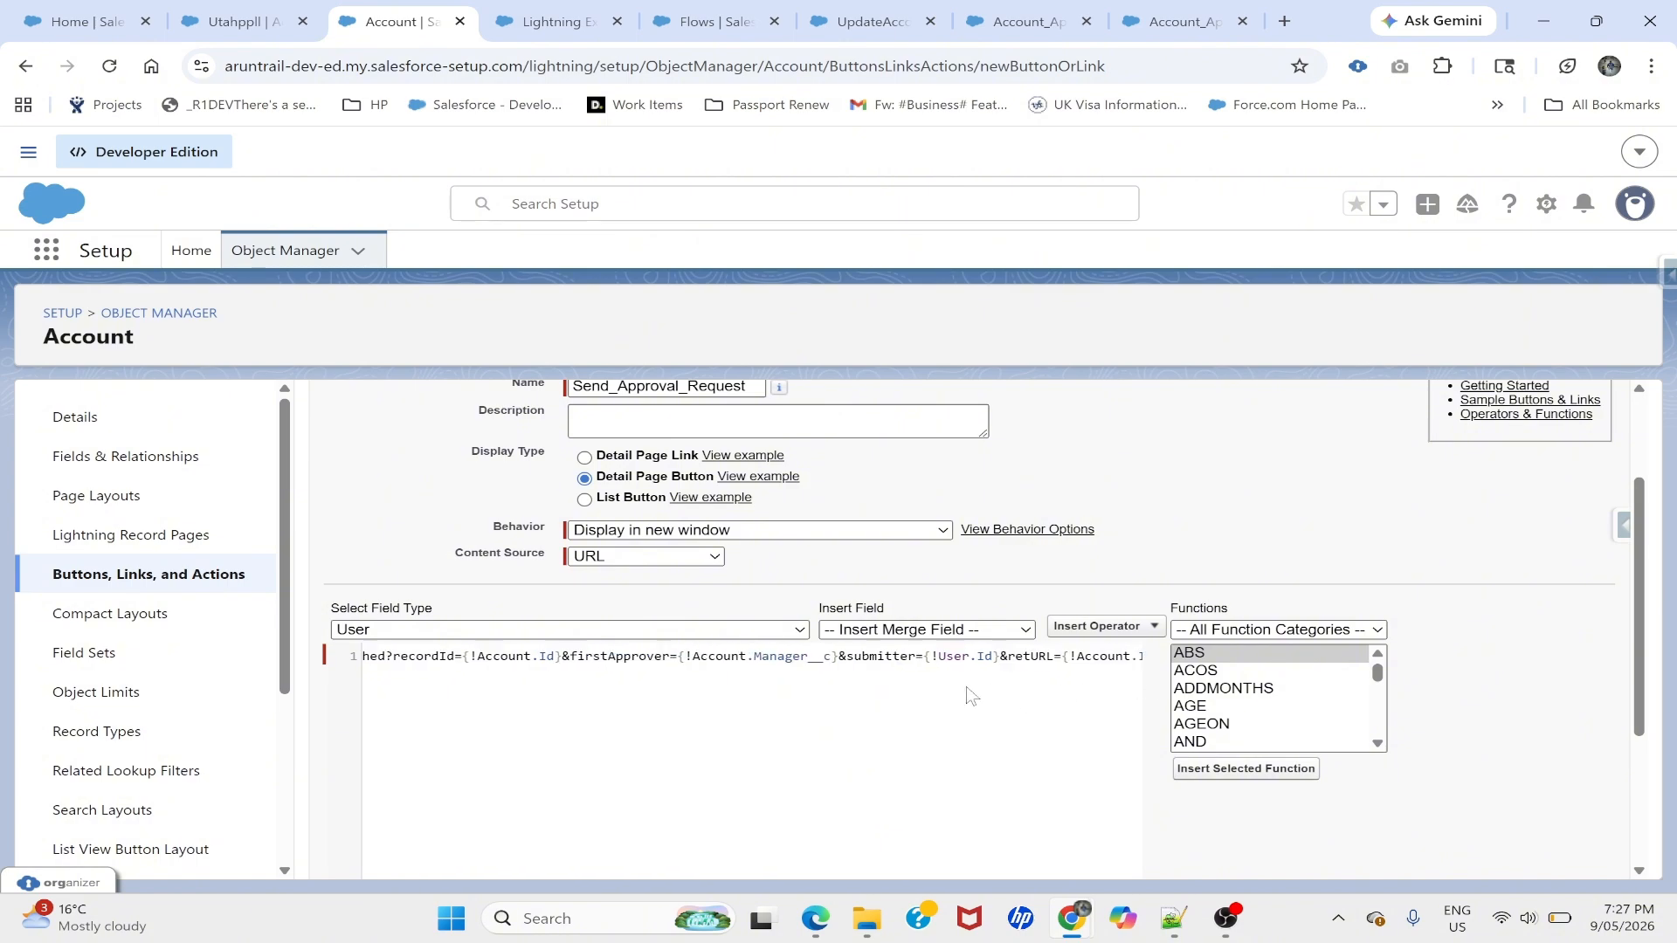
{"action": "scroll", "coordinate": [1105, 543], "scroll_direction": "up", "scroll_amount": 2}
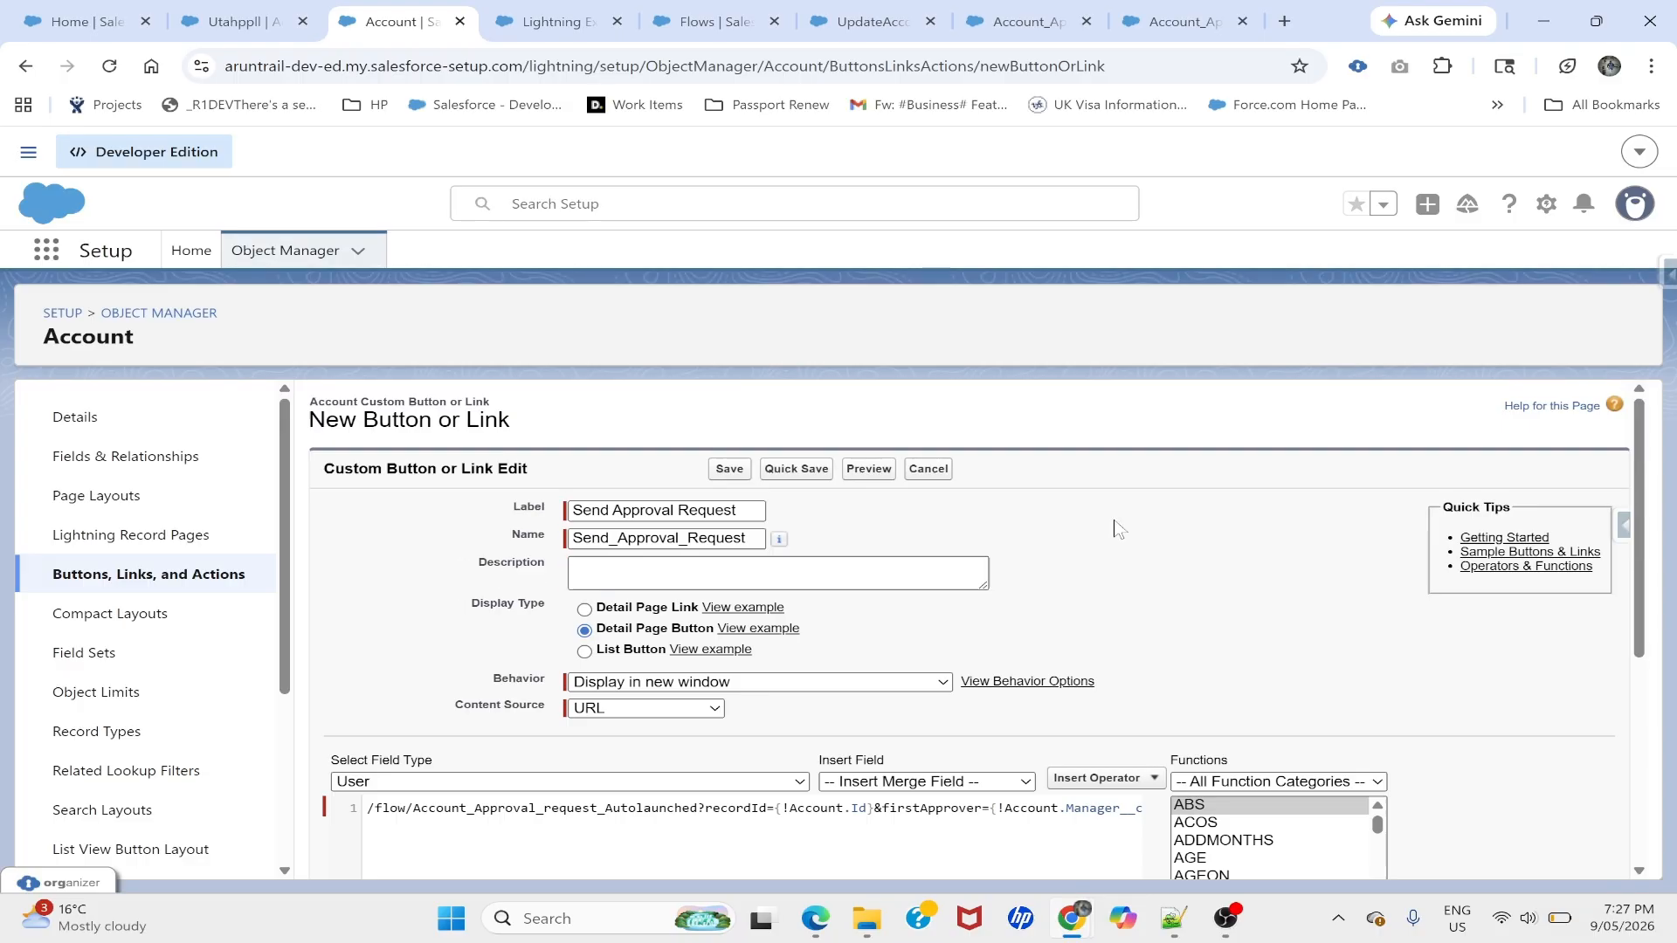
{"action": "left_click", "coordinate": [724, 473]}
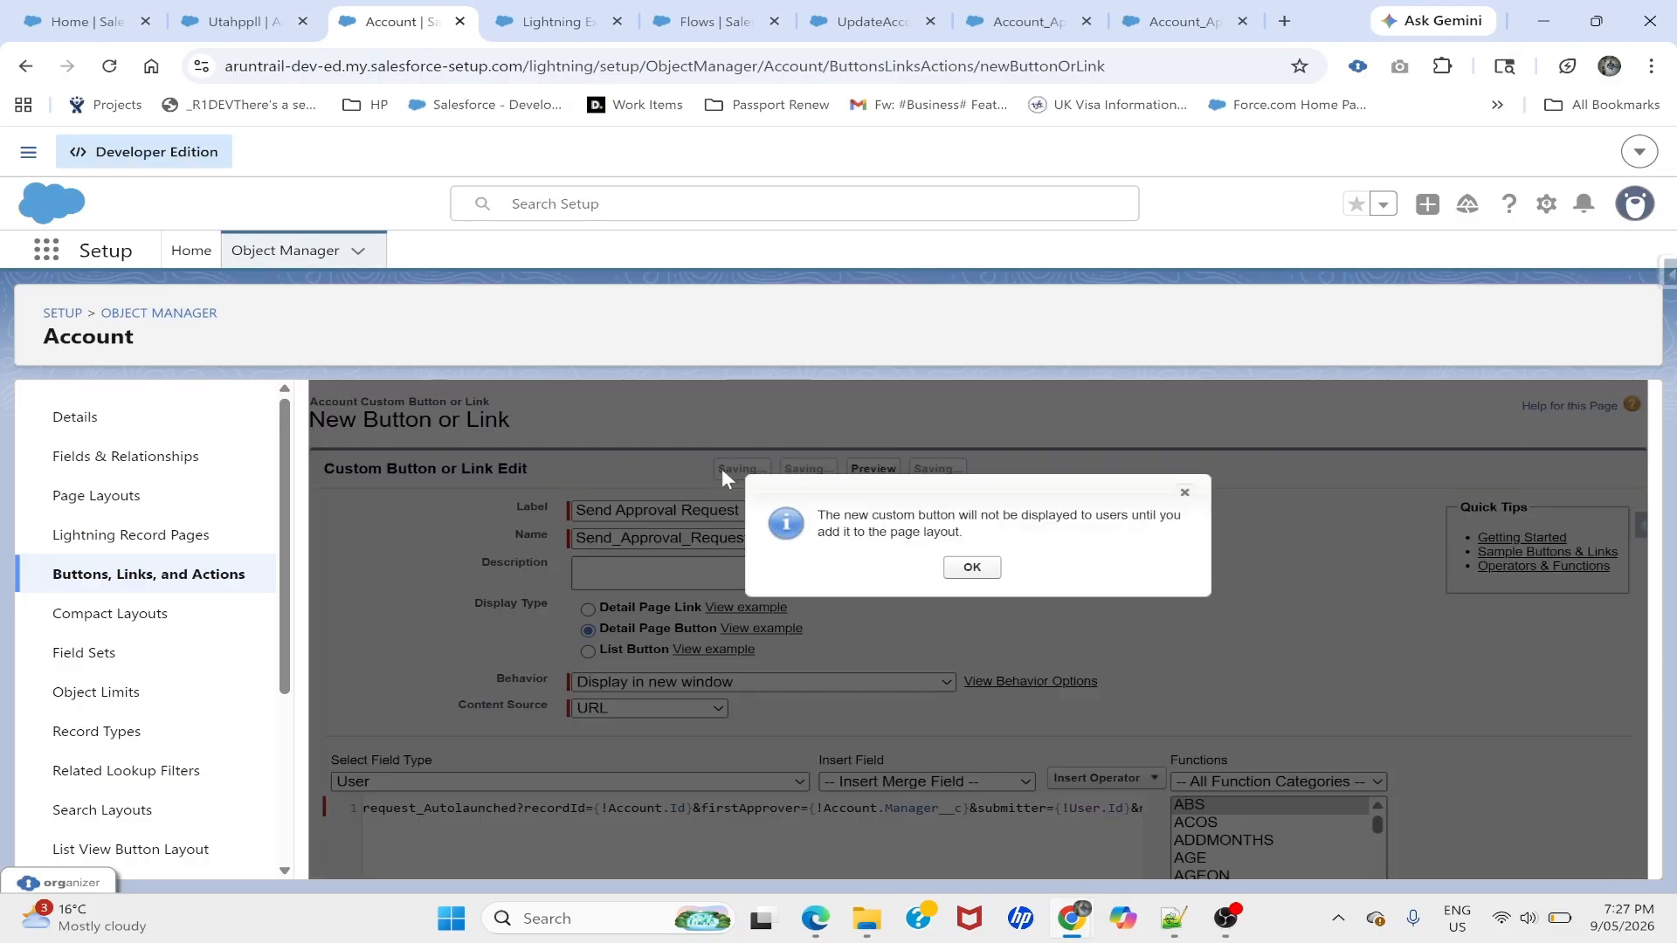
{"action": "left_click", "coordinate": [971, 568]}
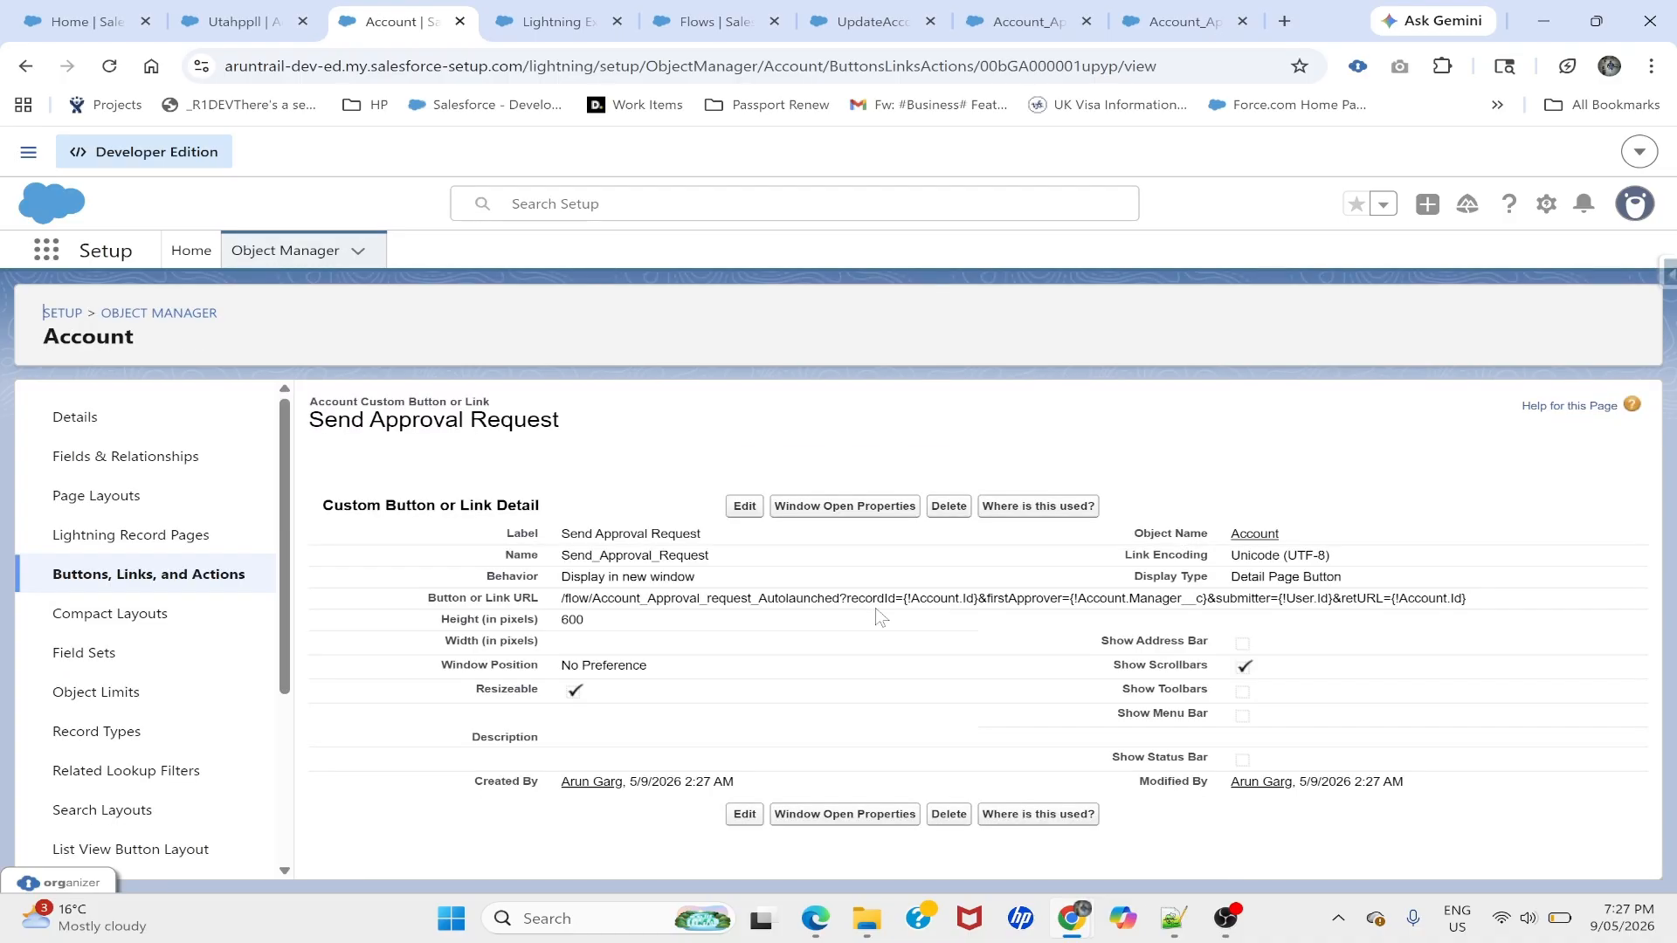
{"action": "left_click_drag", "start_coordinate": [310, 420], "coordinate": [562, 424]}
{"action": "left_click", "coordinate": [564, 425]}
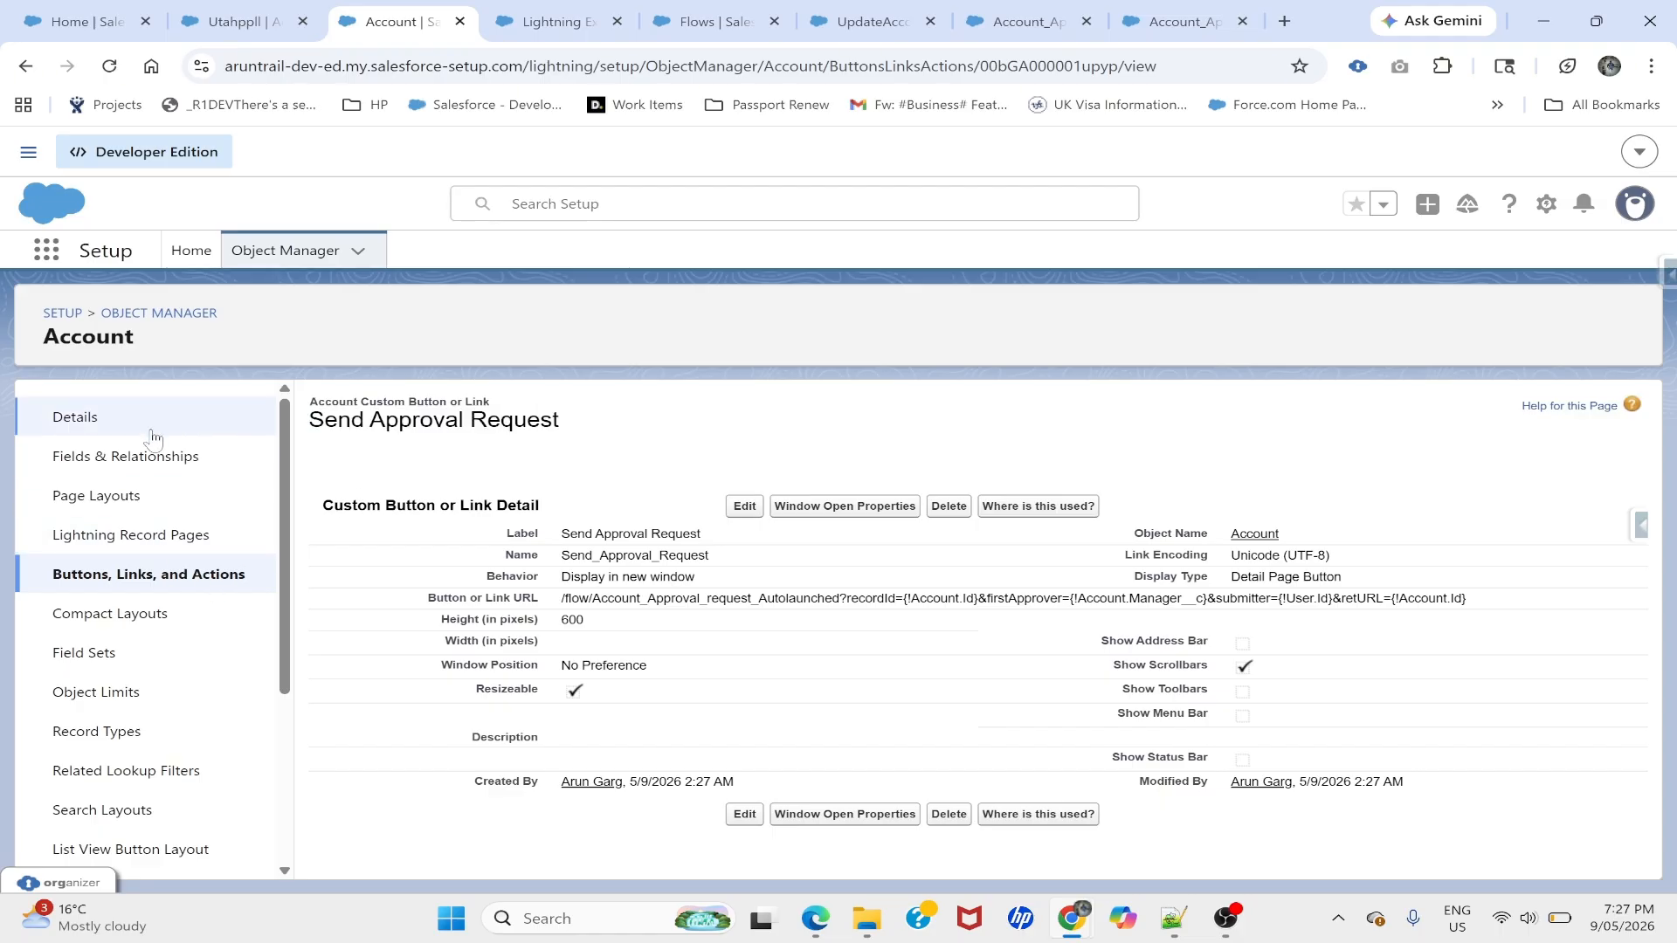
- Edit the Account Record Page in Lightning App Builder and select its Highlights Panel
{"action": "left_click", "coordinate": [140, 537]}
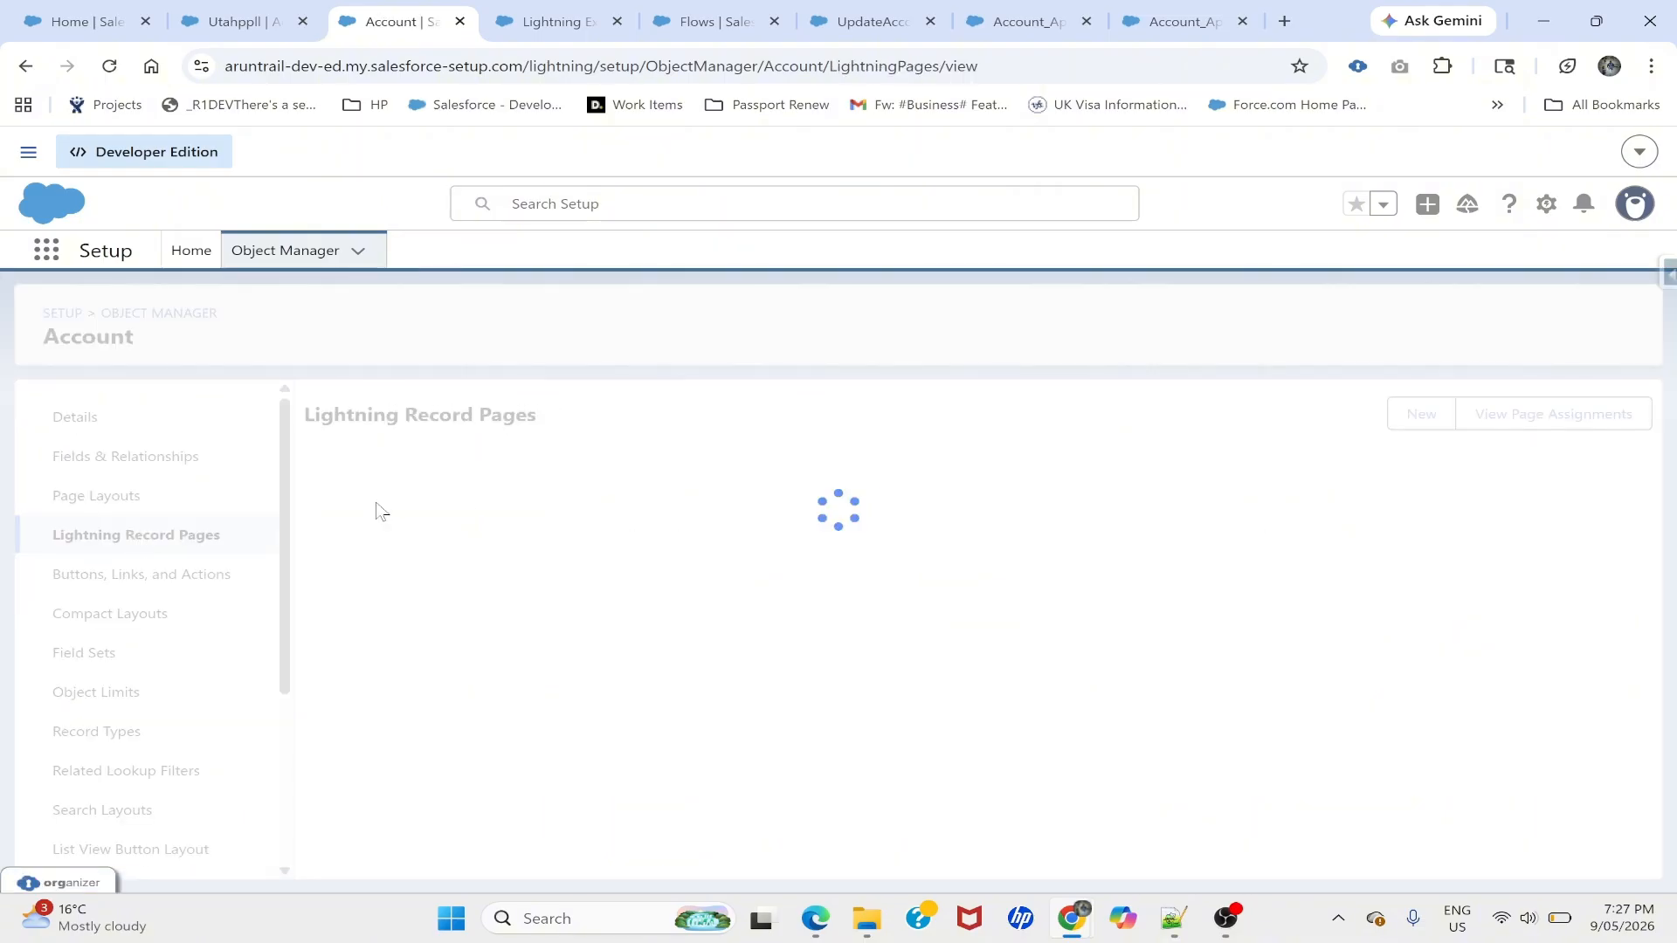
{"action": "left_click", "coordinate": [401, 514]}
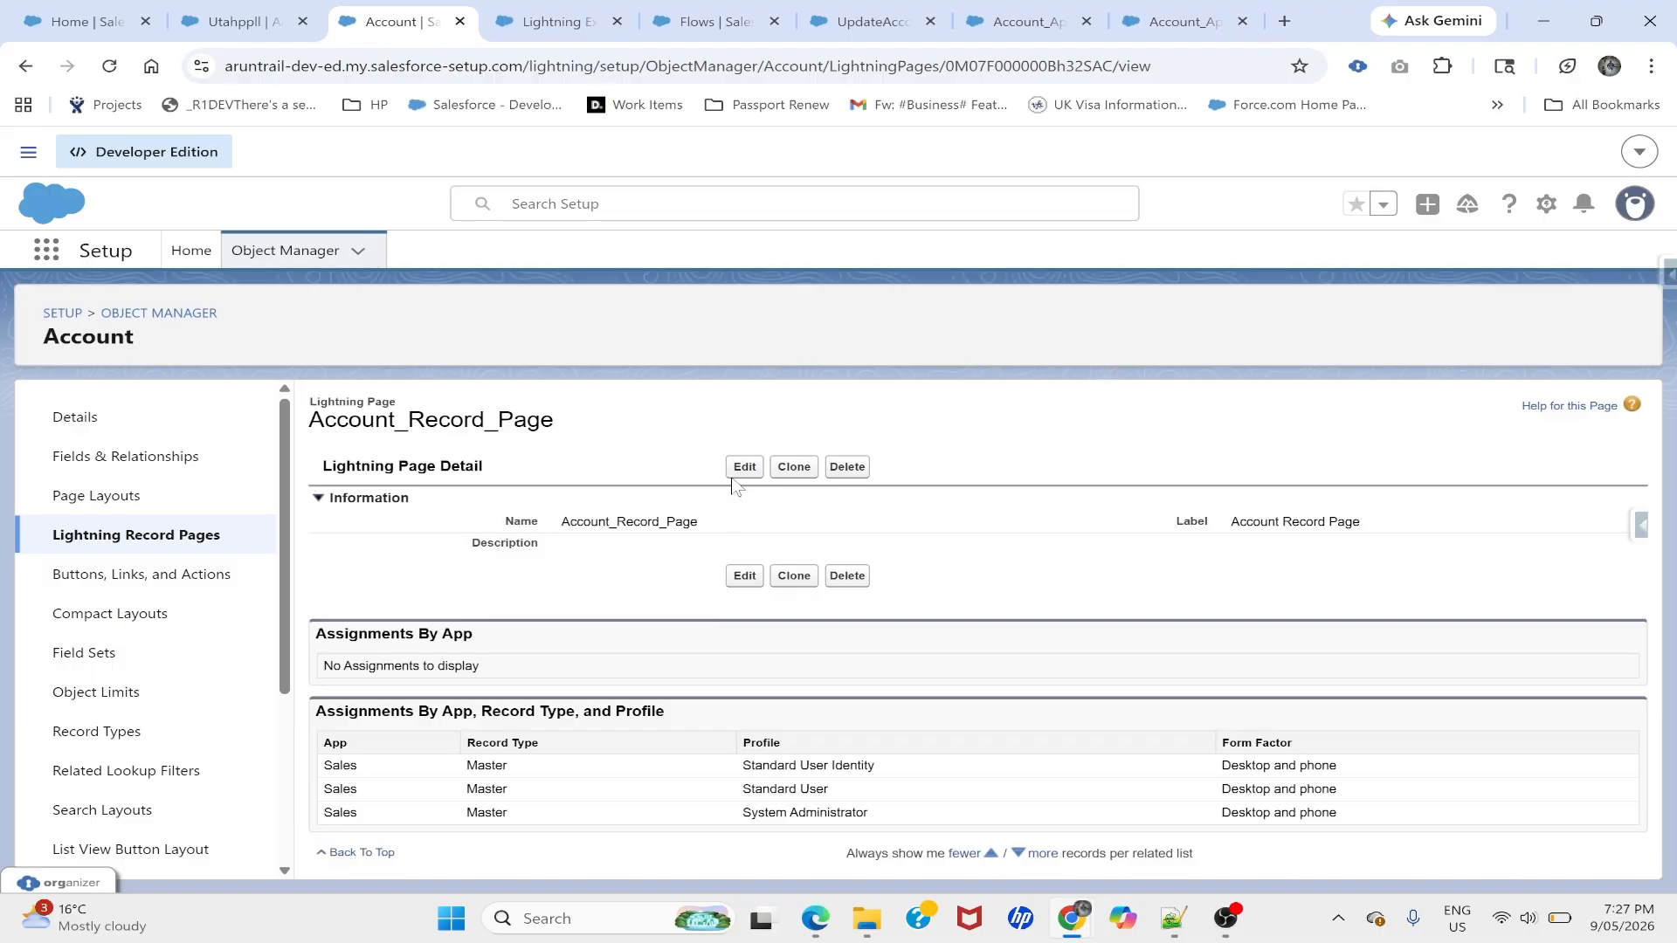
{"action": "left_click", "coordinate": [734, 470]}
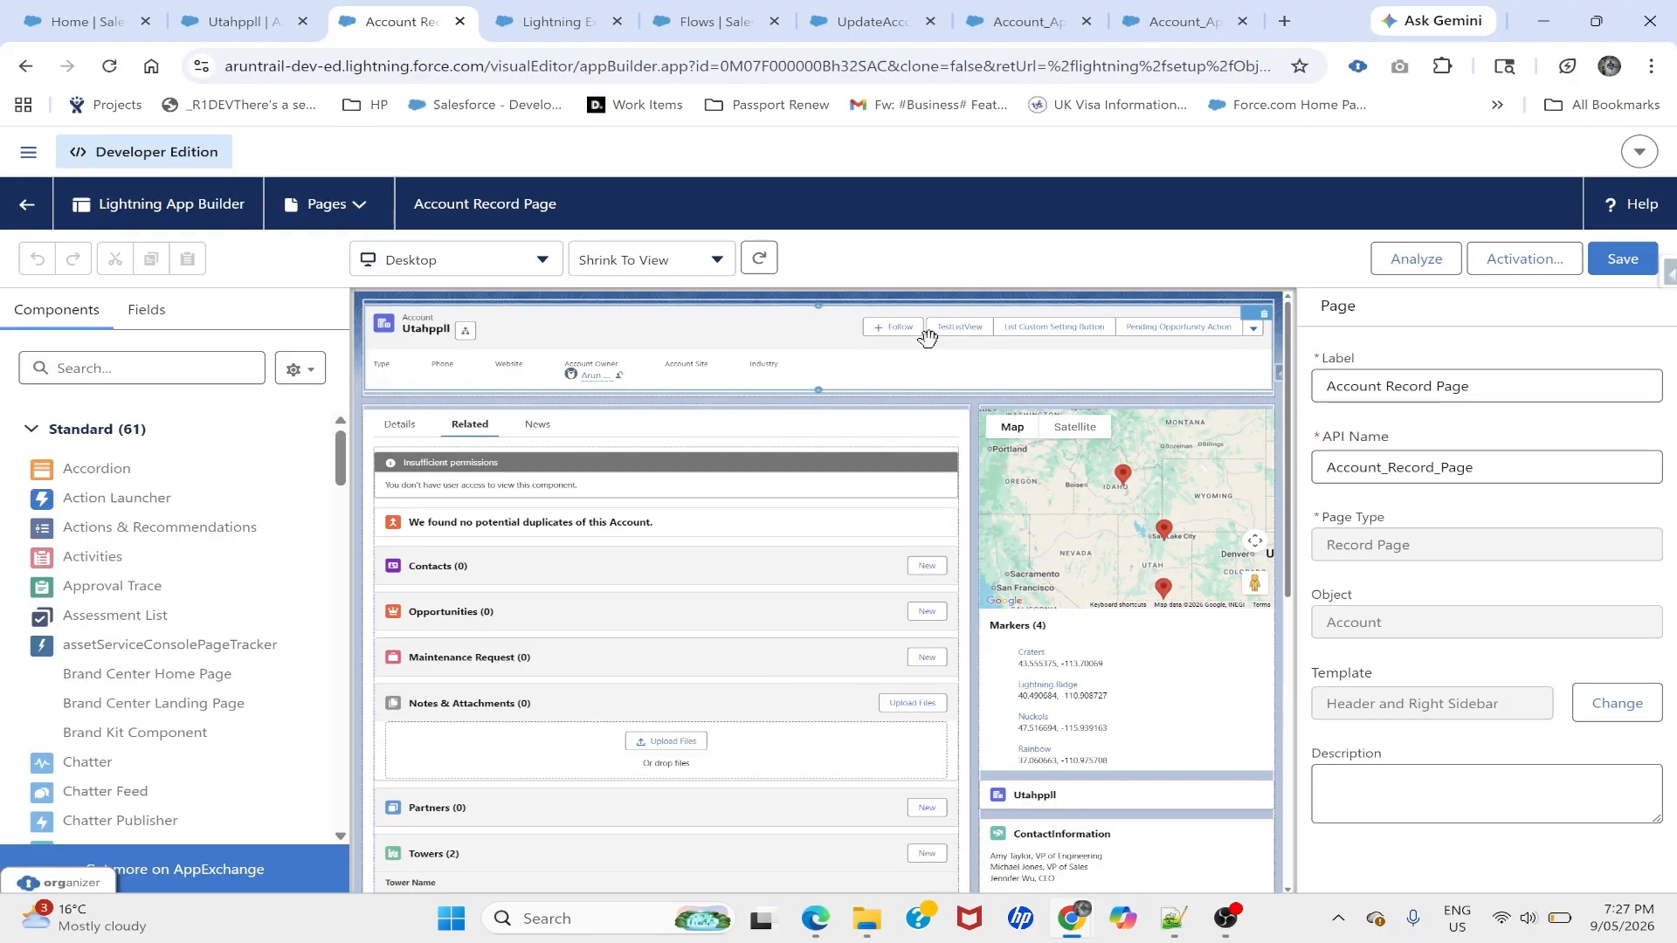
{"action": "left_click", "coordinate": [926, 332]}
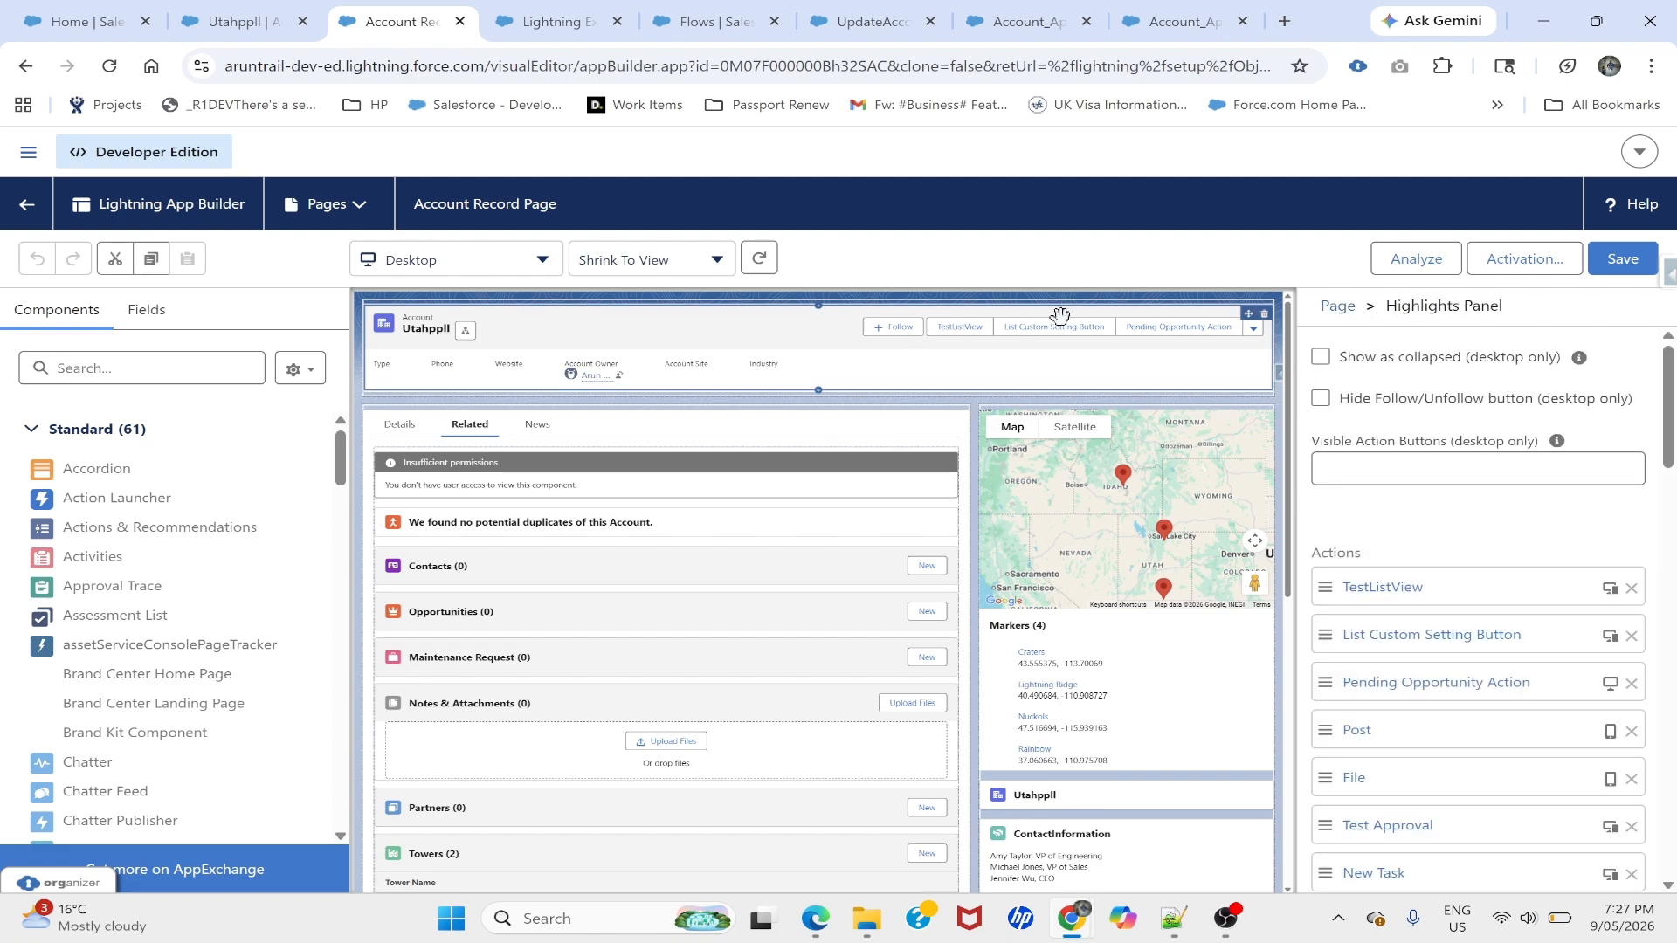
{"action": "scroll", "coordinate": [1368, 557], "scroll_direction": "down", "scroll_amount": 10}
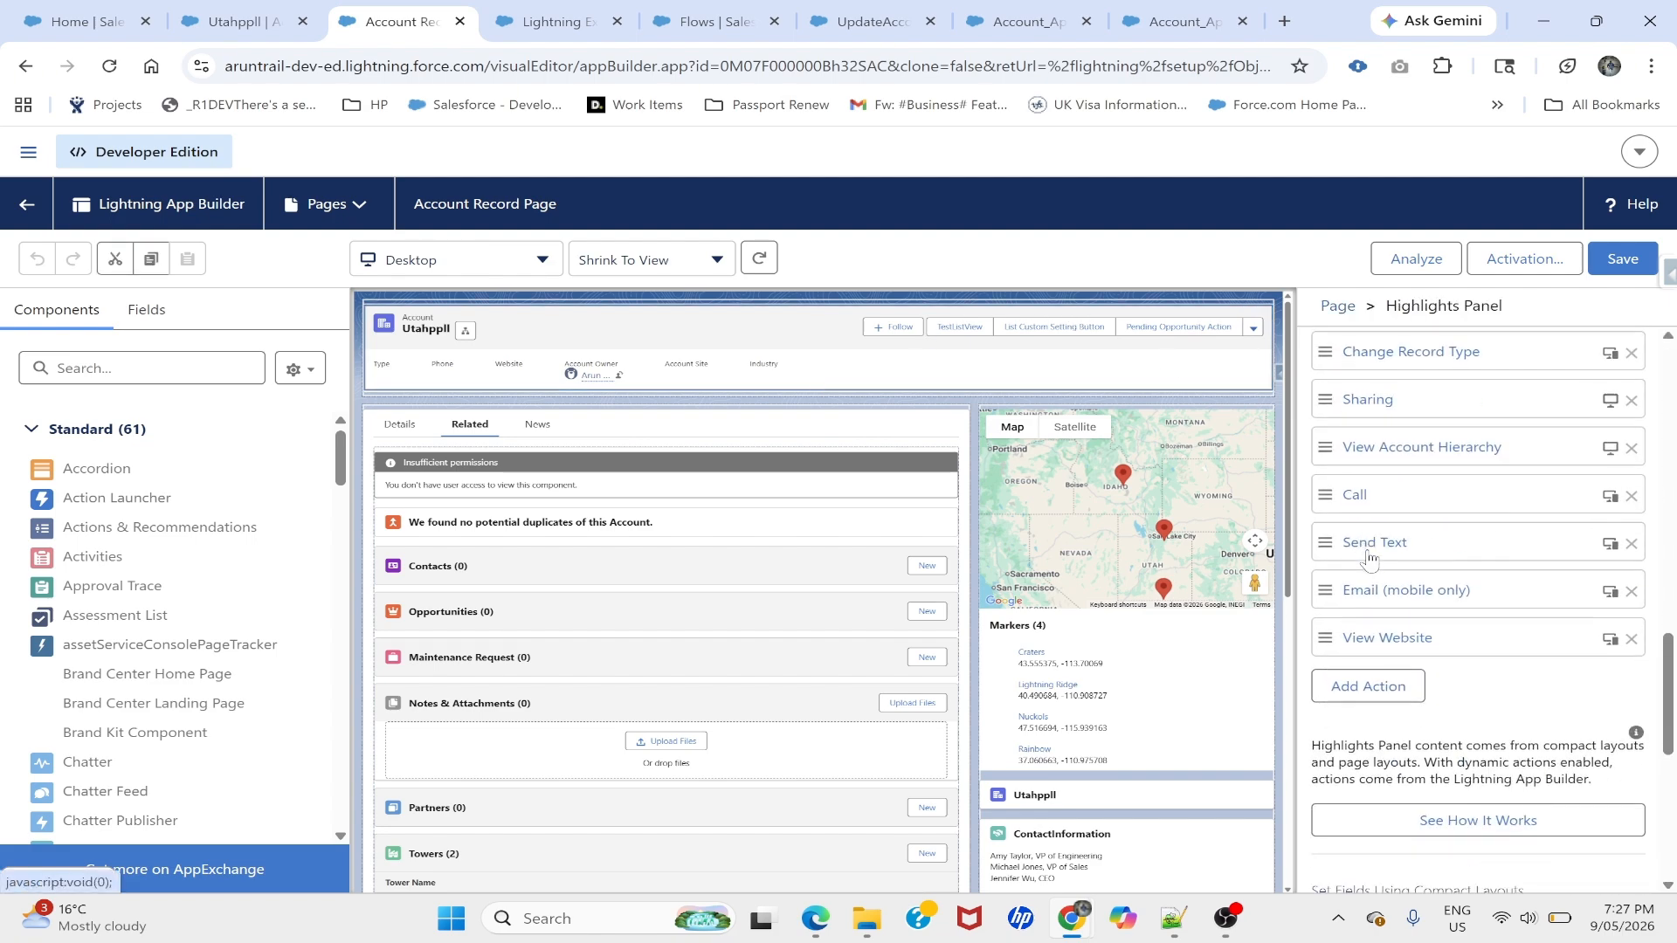
- Add the Send Approval Request action and drag it to the top of the list
{"action": "left_click", "coordinate": [1367, 677]}
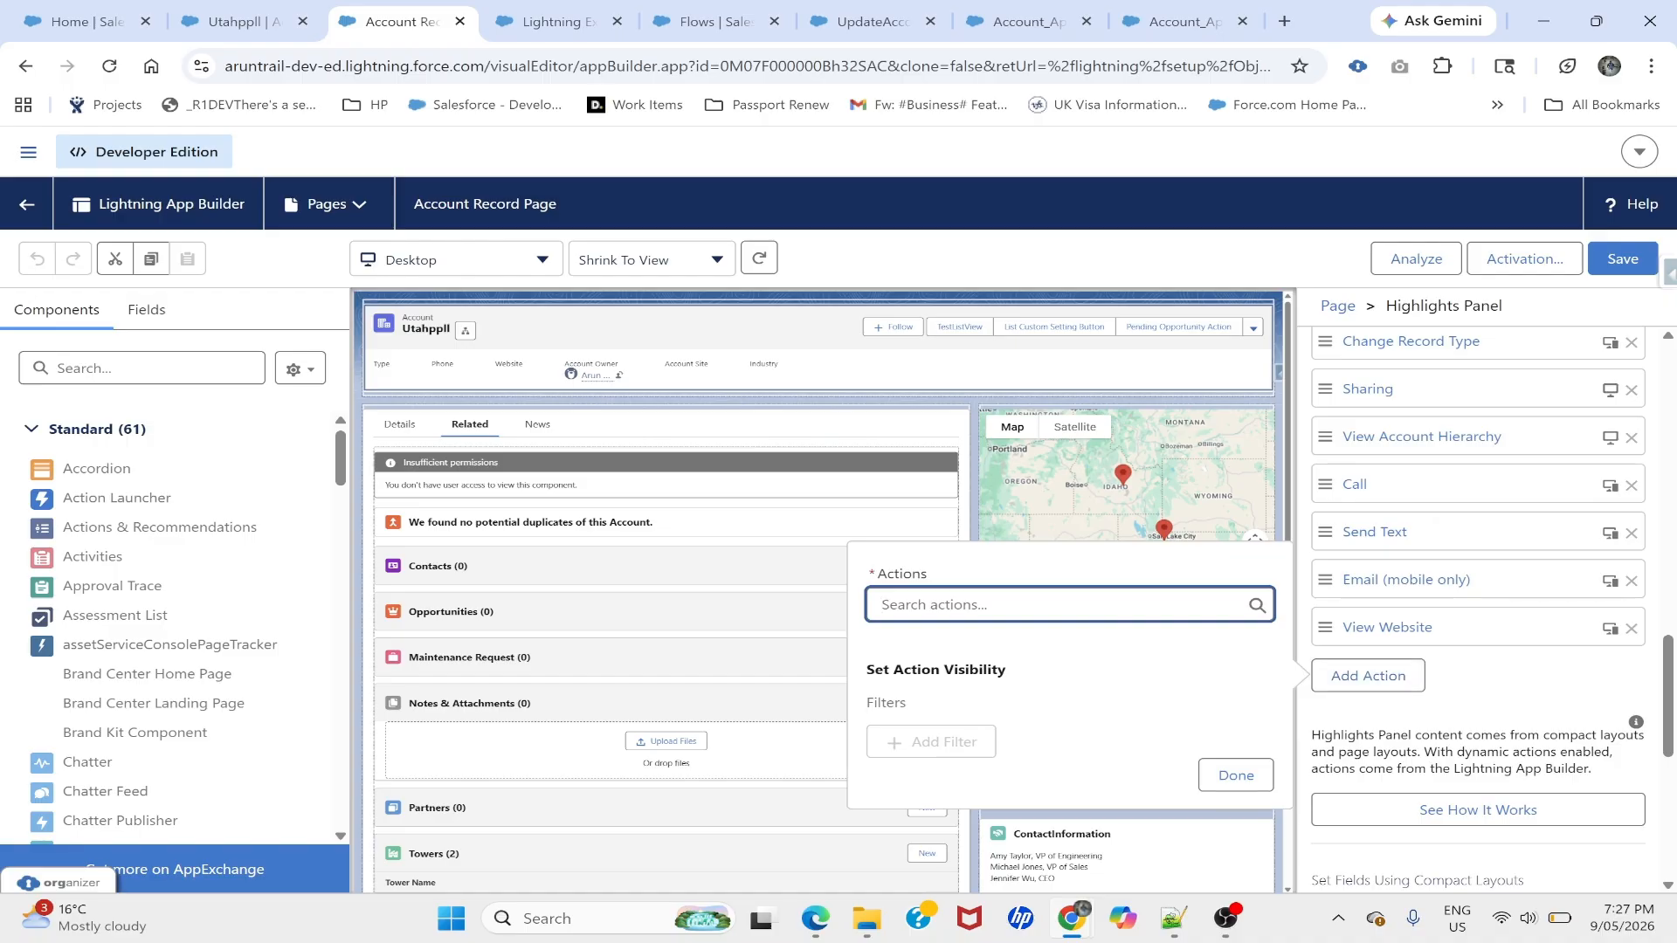
{"action": "type", "text": "Sen"}
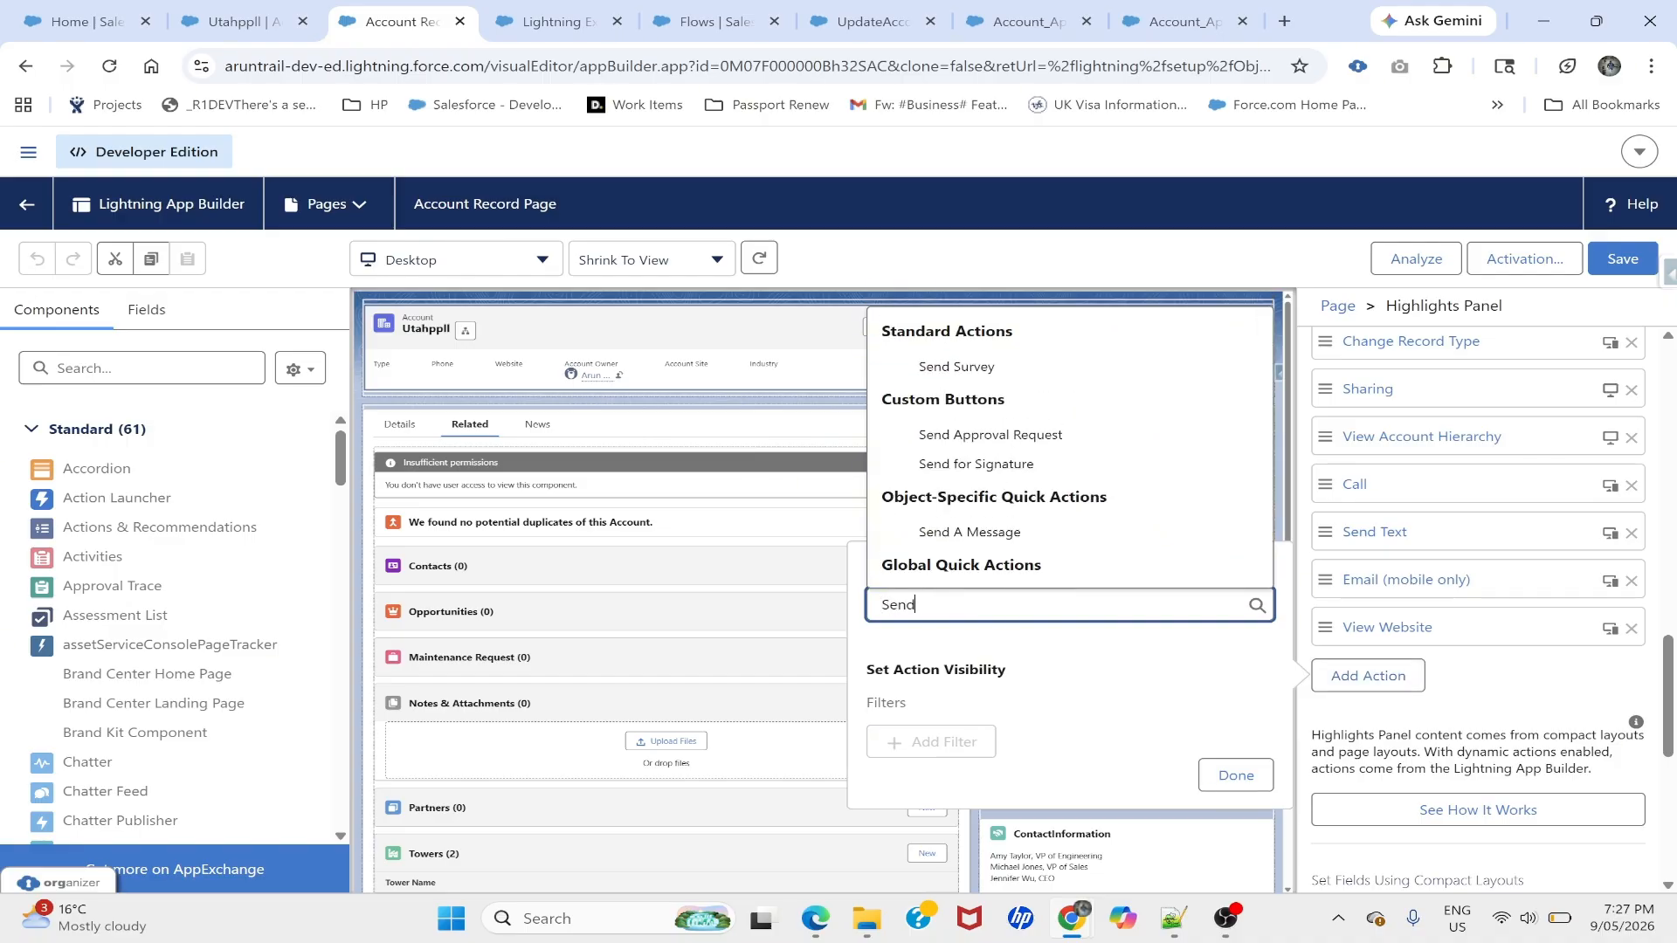
{"action": "type", "text": "d"}
{"action": "left_click", "coordinate": [995, 437]}
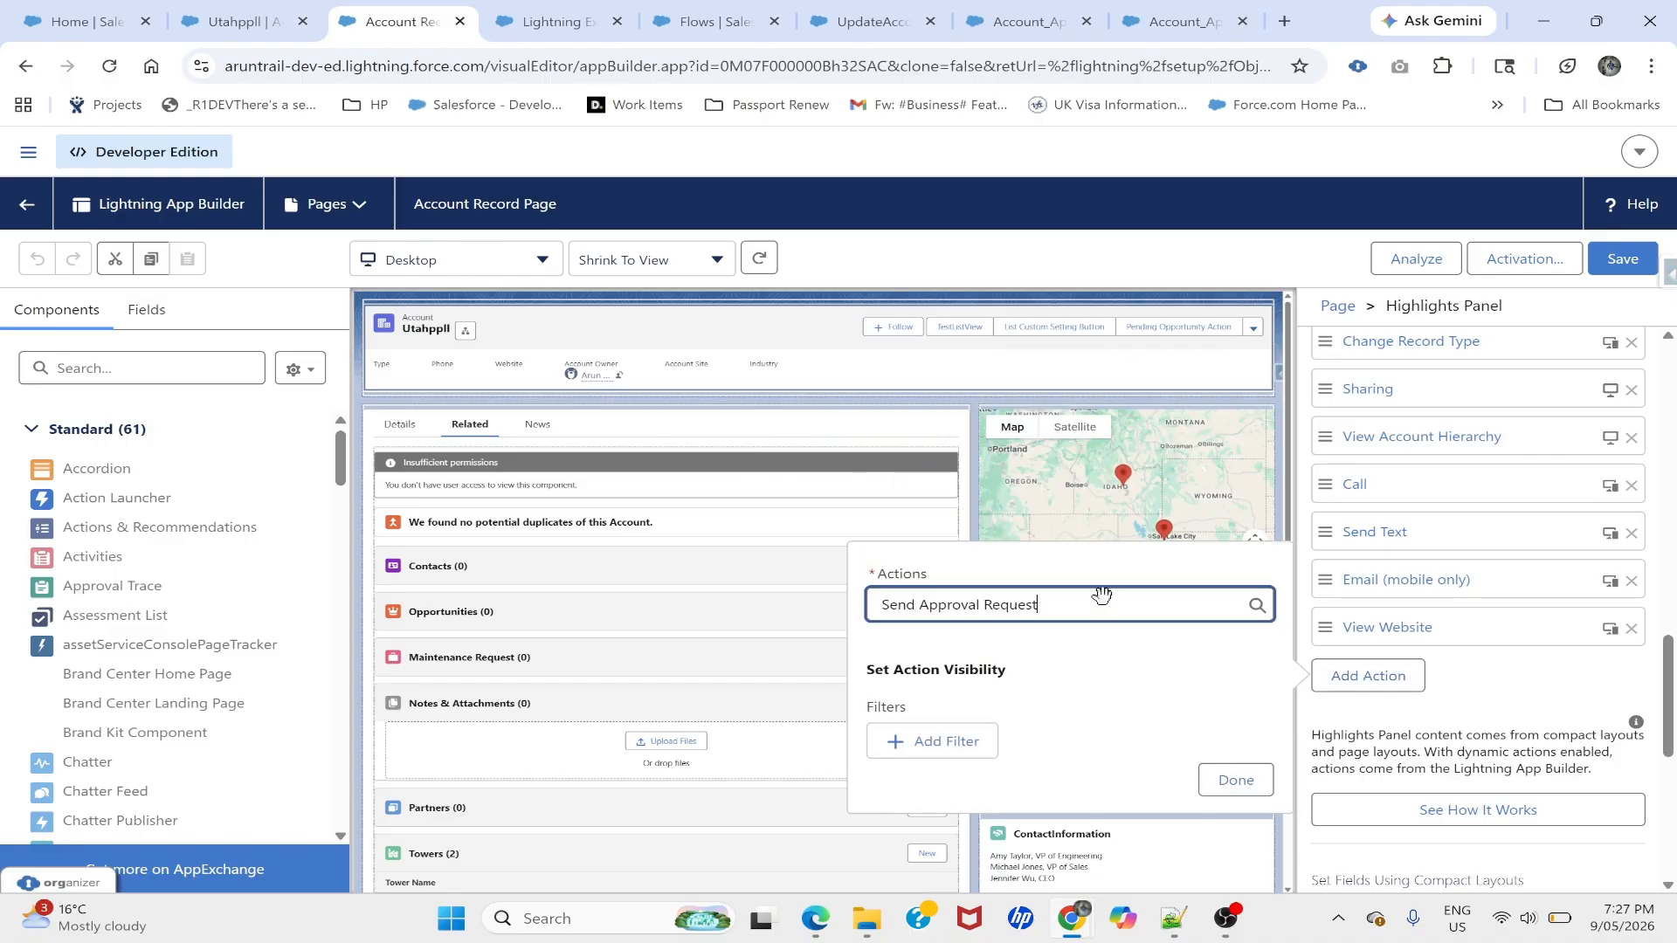
{"action": "left_click", "coordinate": [1235, 779]}
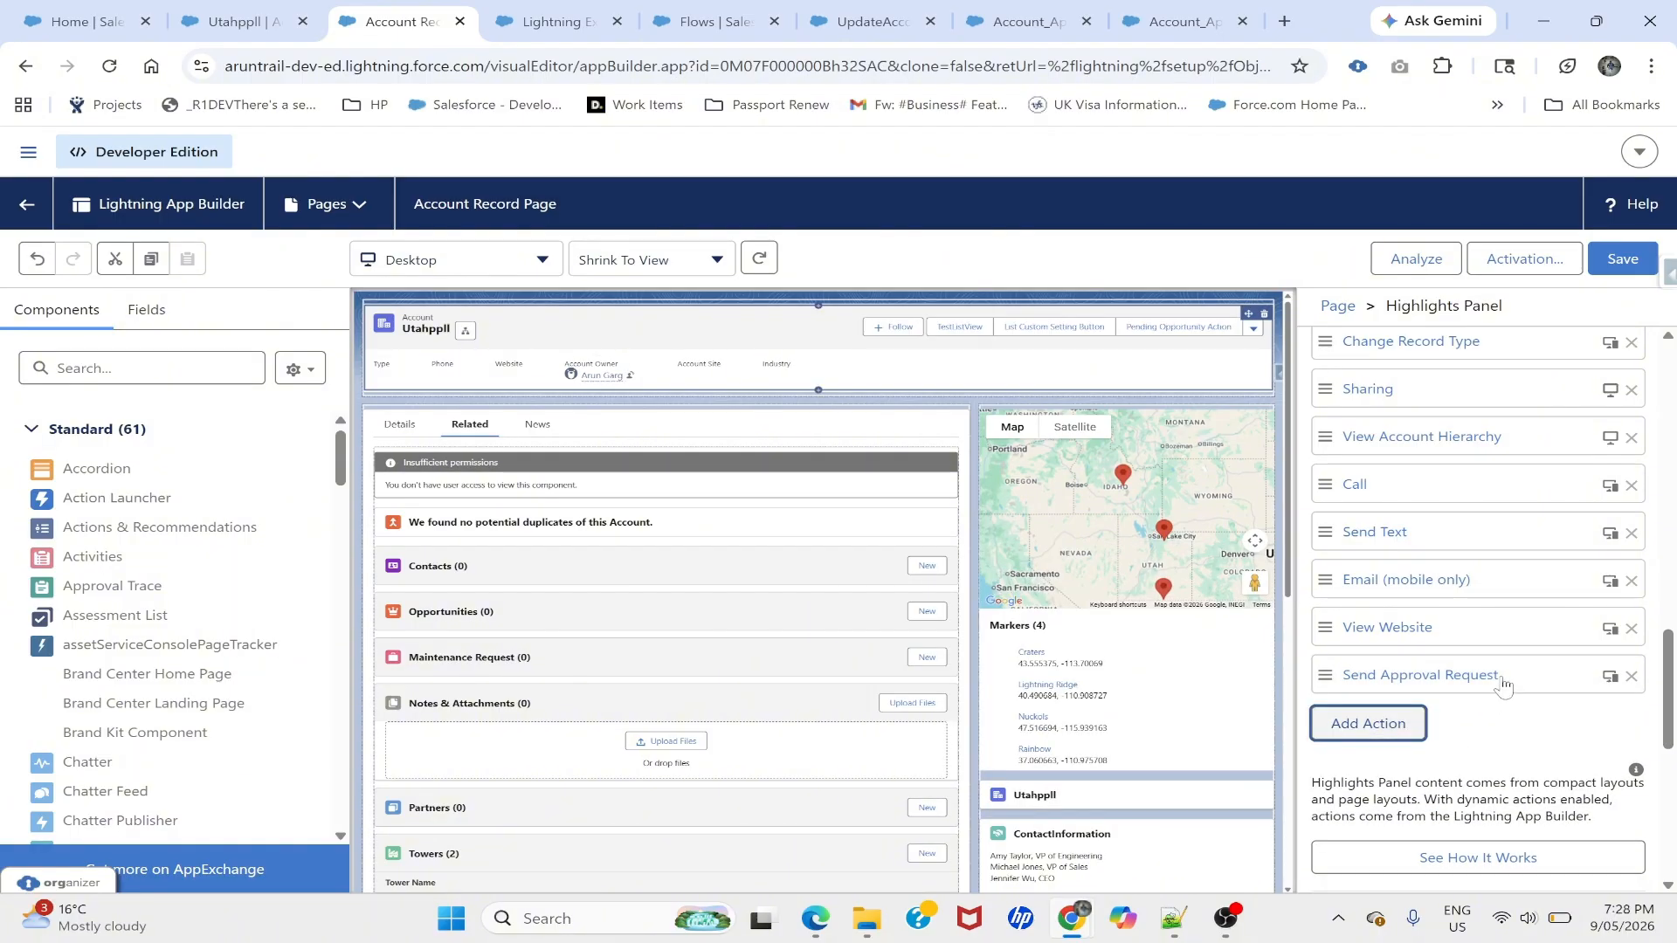
{"action": "left_click_drag", "start_coordinate": [1510, 683], "coordinate": [1410, 386]}
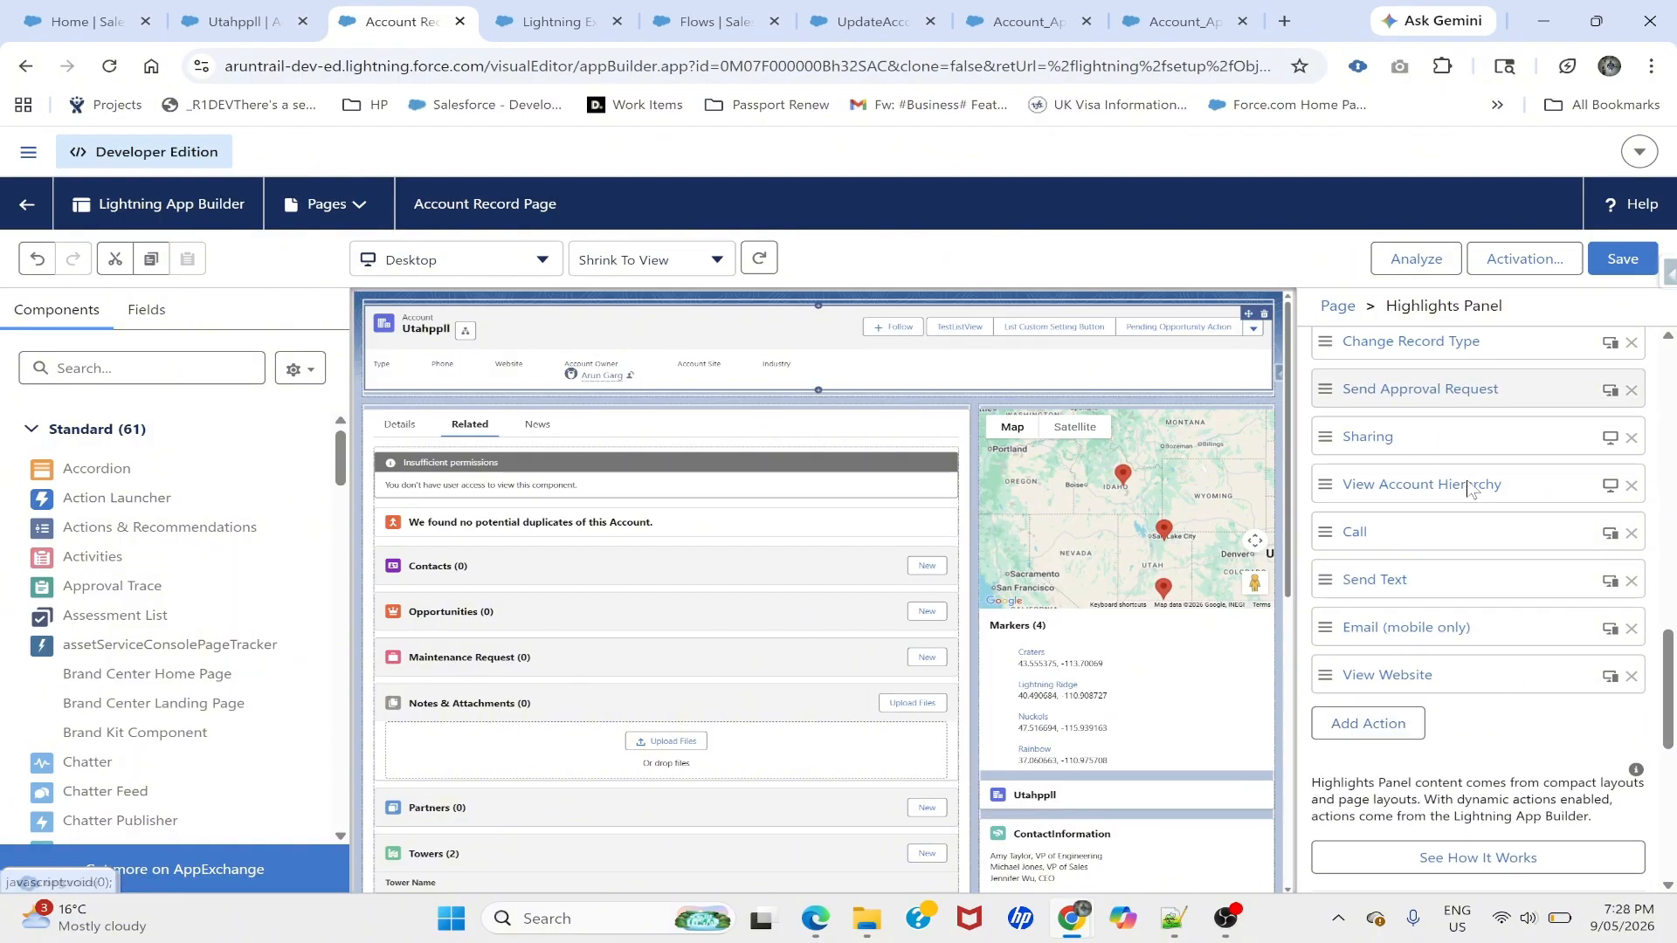
{"action": "scroll", "coordinate": [1469, 488], "scroll_direction": "up", "scroll_amount": 2}
{"action": "left_click_drag", "start_coordinate": [1495, 550], "coordinate": [1458, 523]}
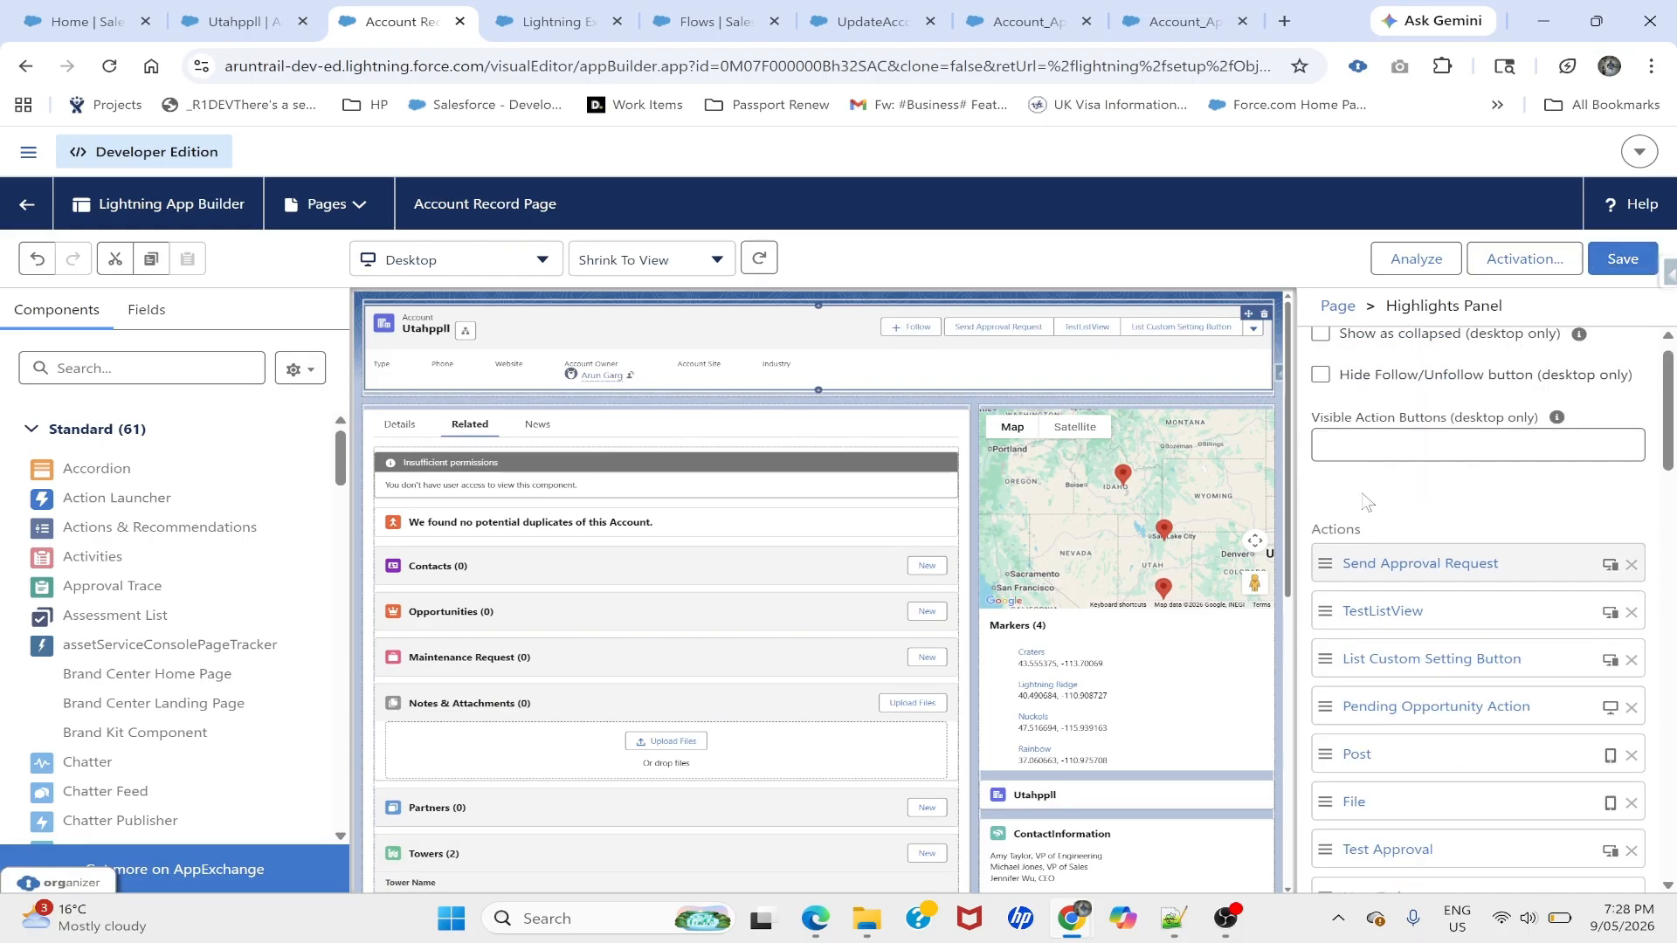
- Place the Approval Trace component on the Account Record Page
{"action": "left_click", "coordinate": [114, 368]}
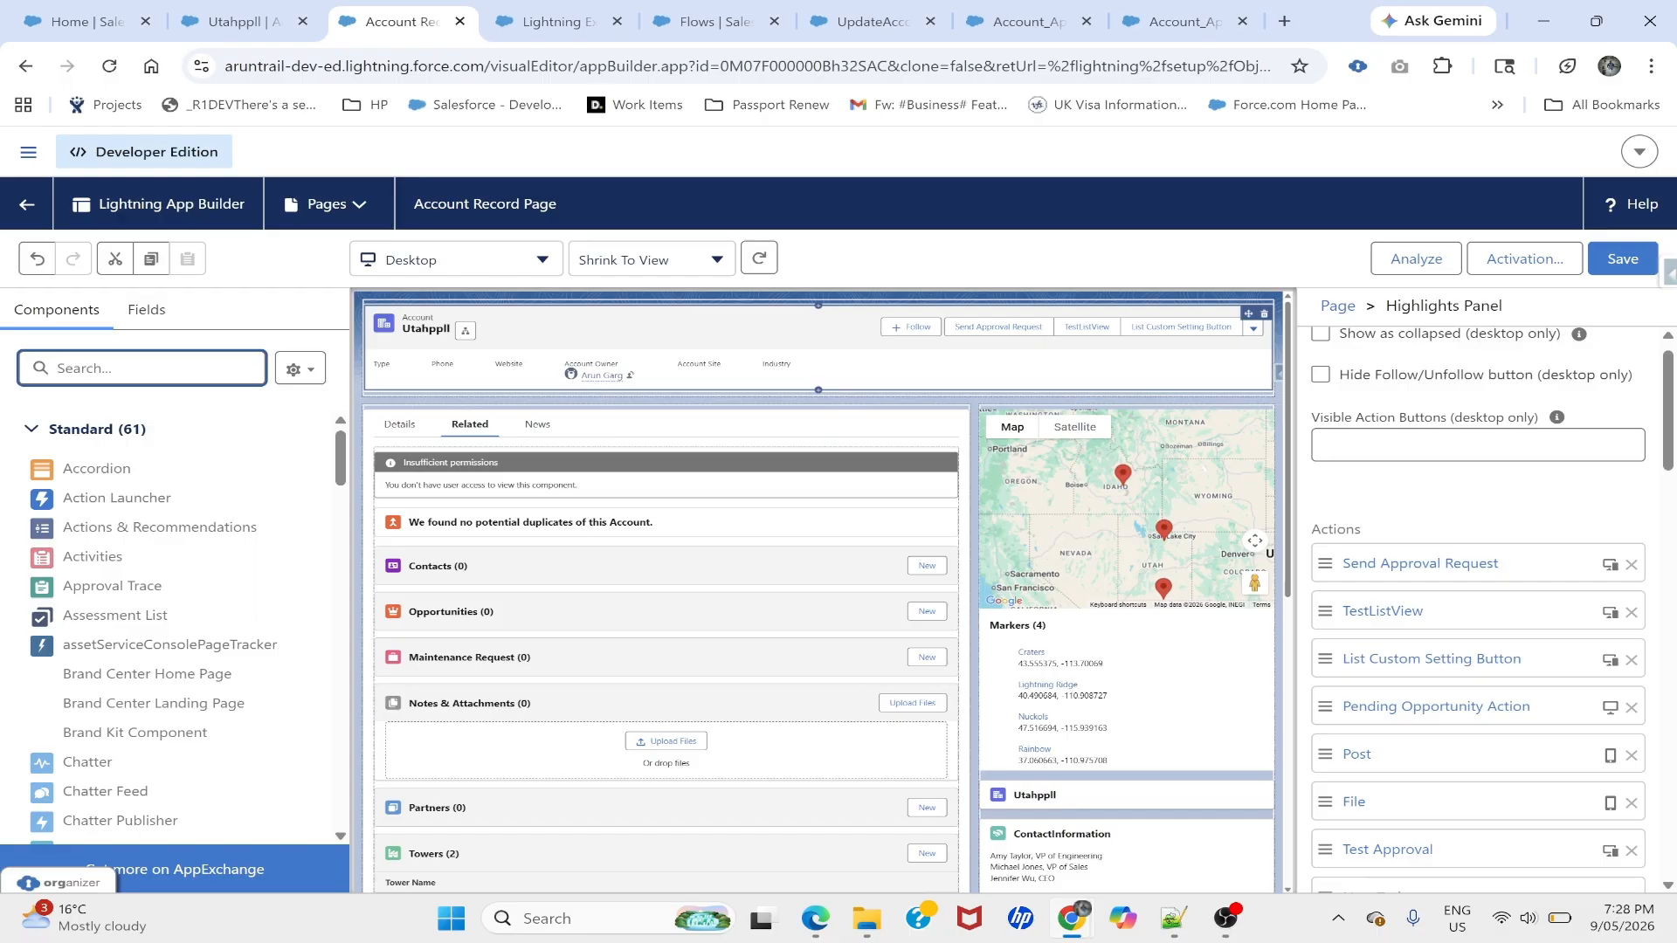
{"action": "type", "text": "appro"}
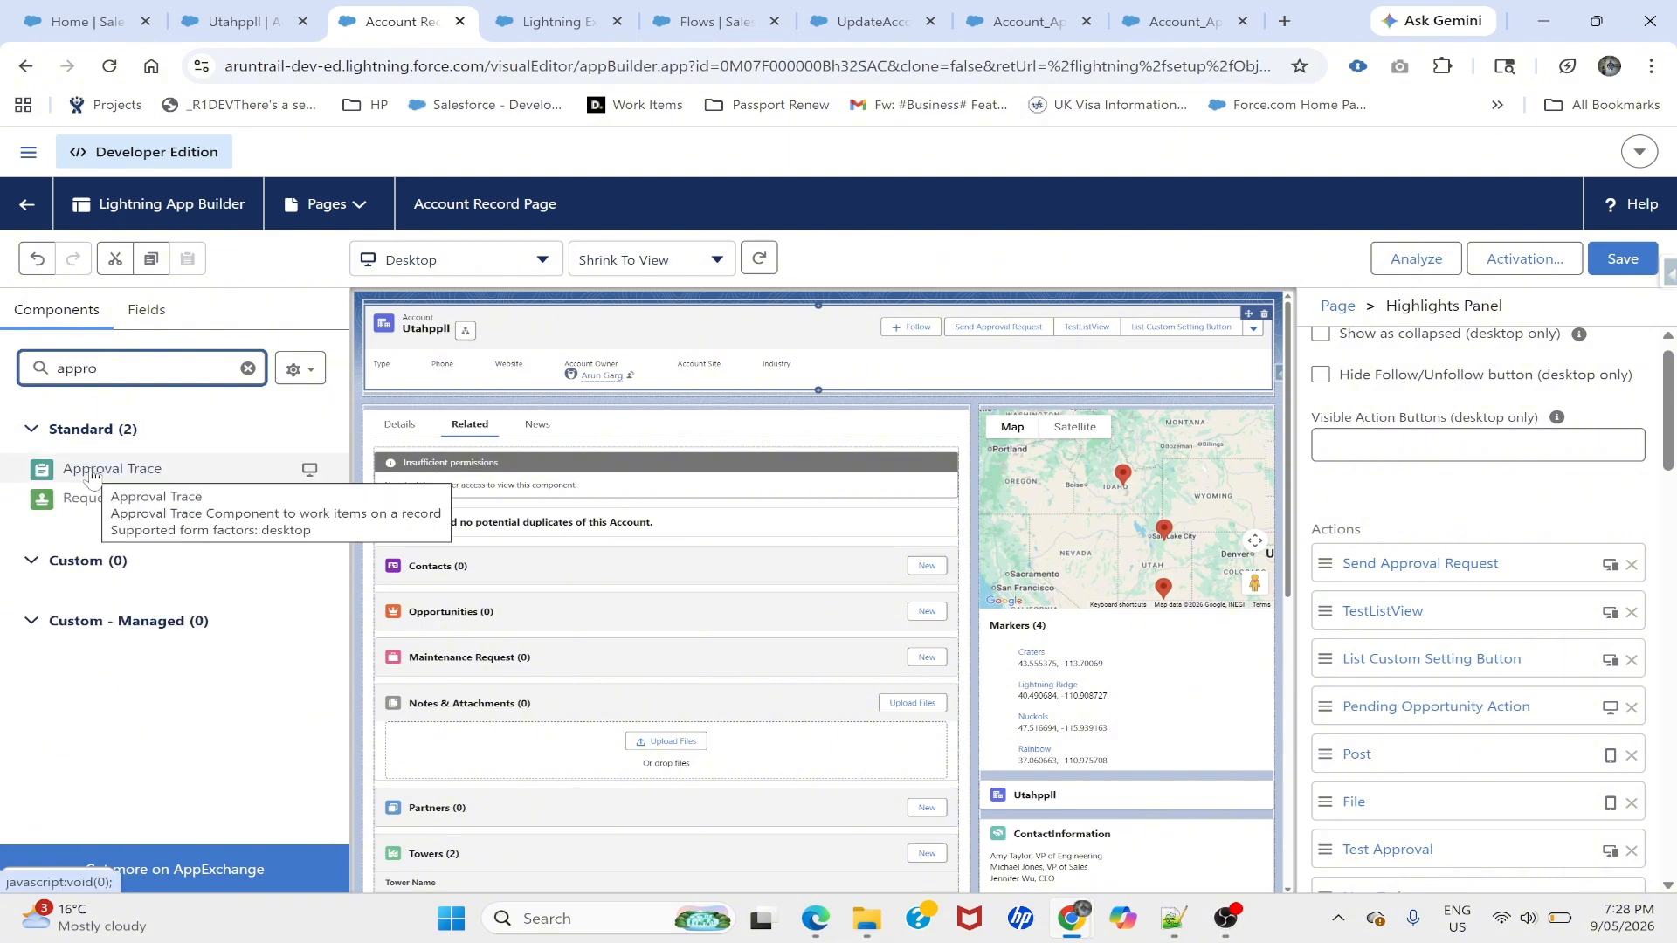
{"action": "left_click_drag", "start_coordinate": [91, 476], "coordinate": [503, 453]}
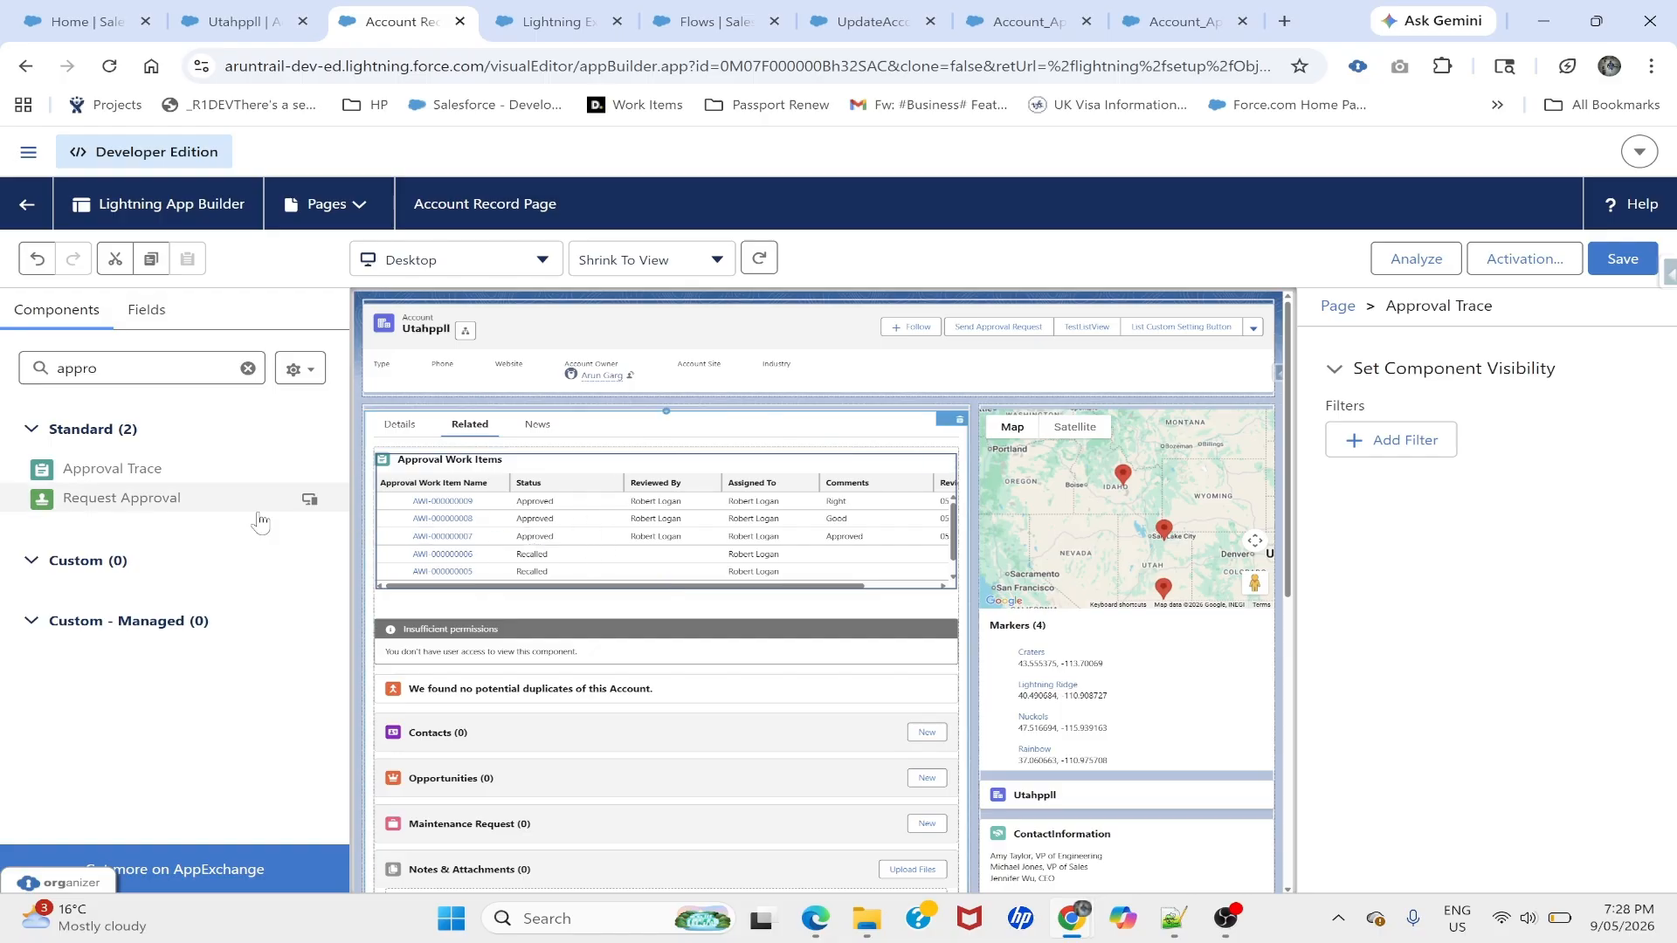
- Add the Orchestration Work Guide component, save the page and exit the builder
{"action": "left_click", "coordinate": [131, 369]}
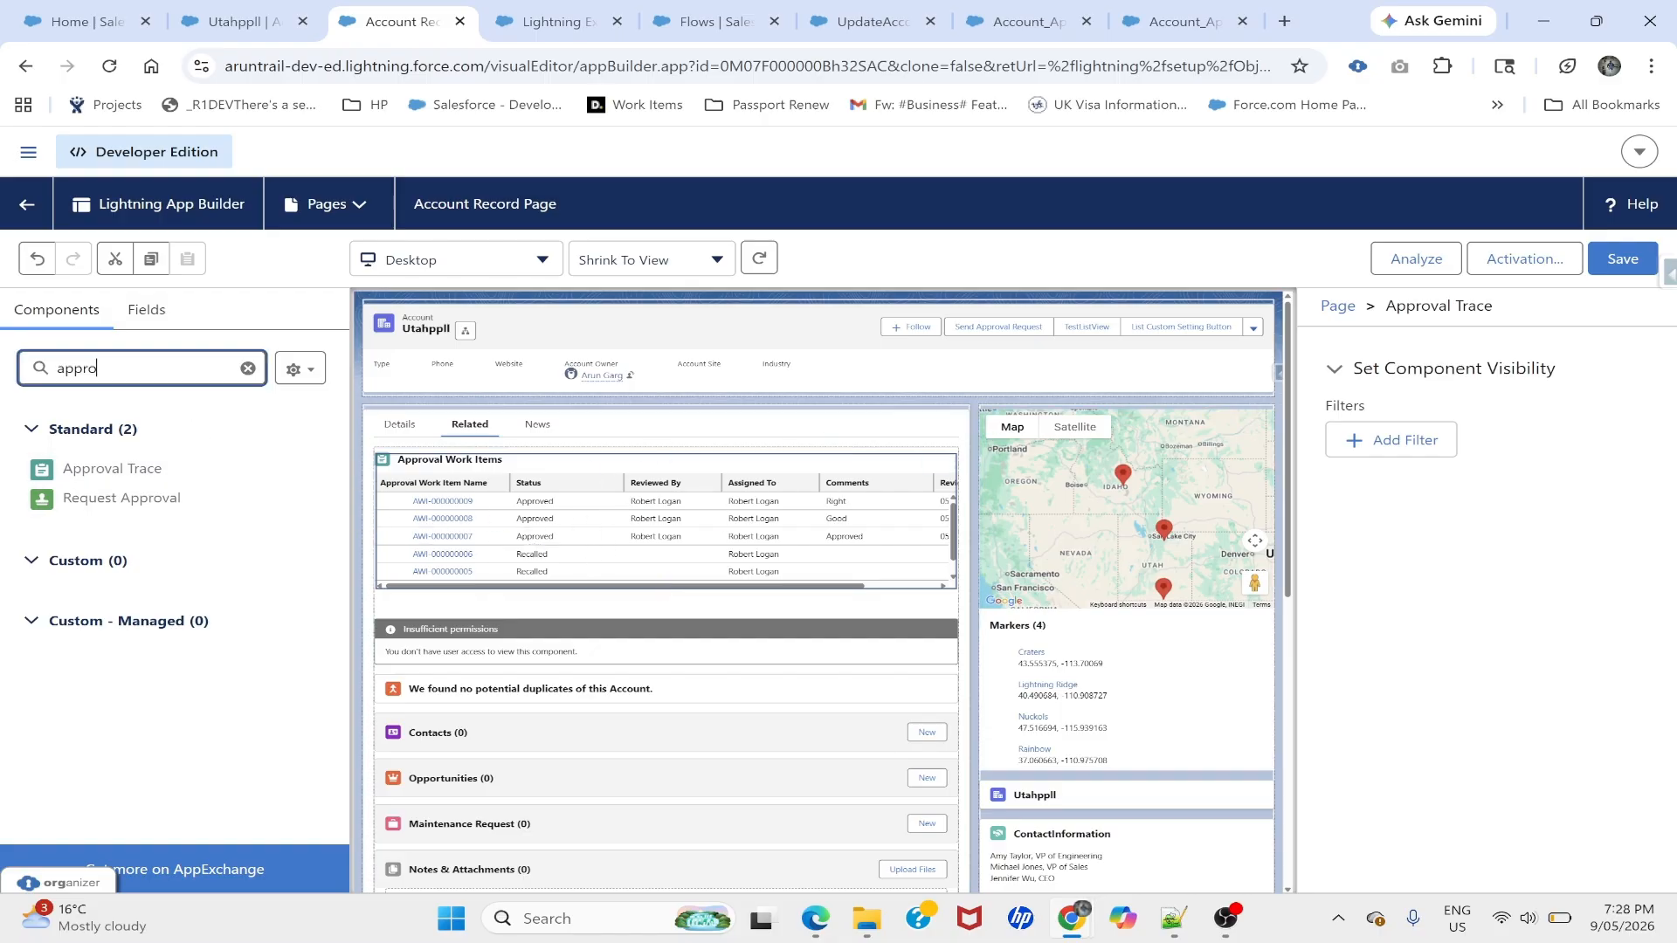
{"action": "key", "text": "ctrl+a"}
{"action": "key", "text": "BackSpace"}
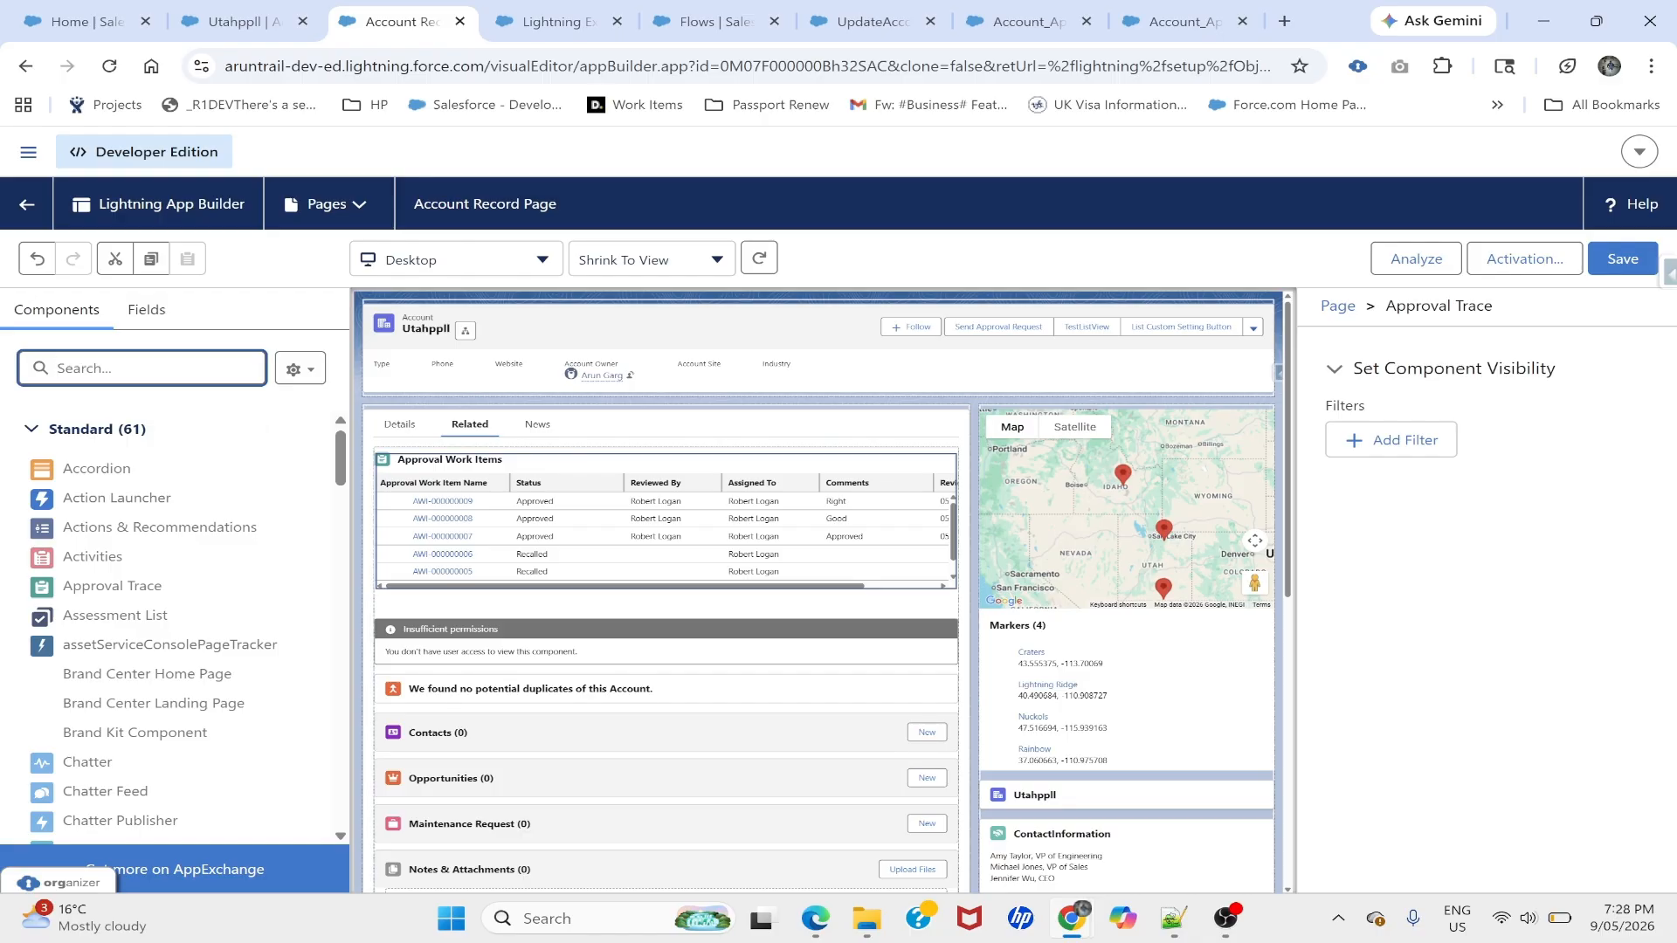
{"action": "type", "text": "orc"}
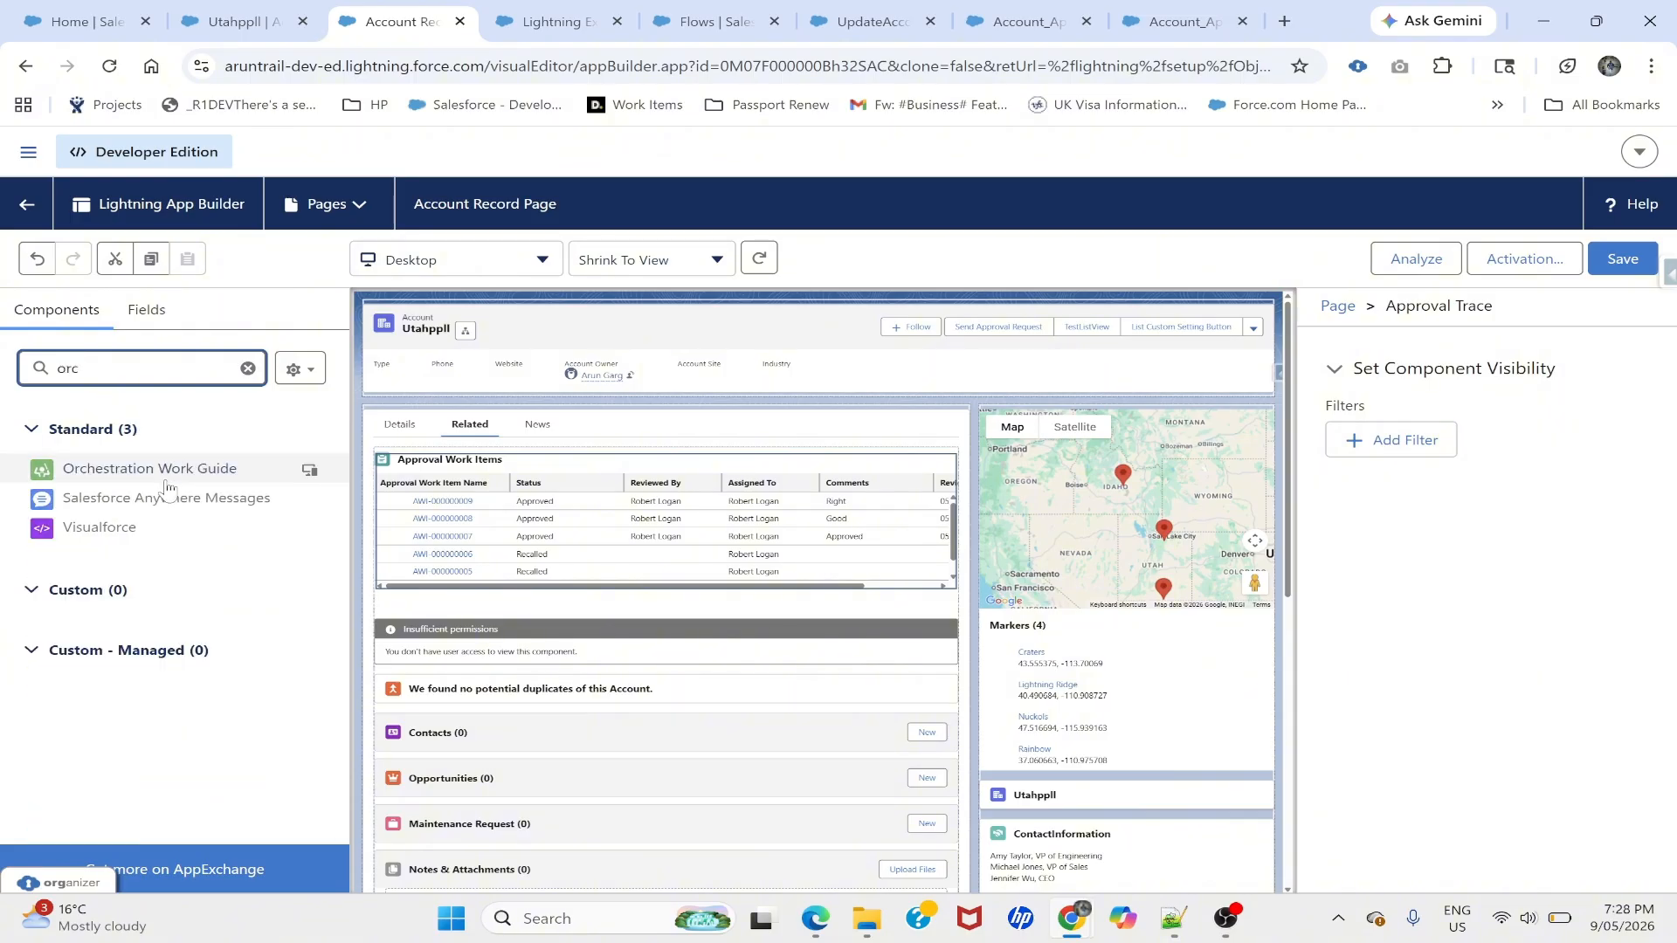
{"action": "left_click", "coordinate": [851, 459]}
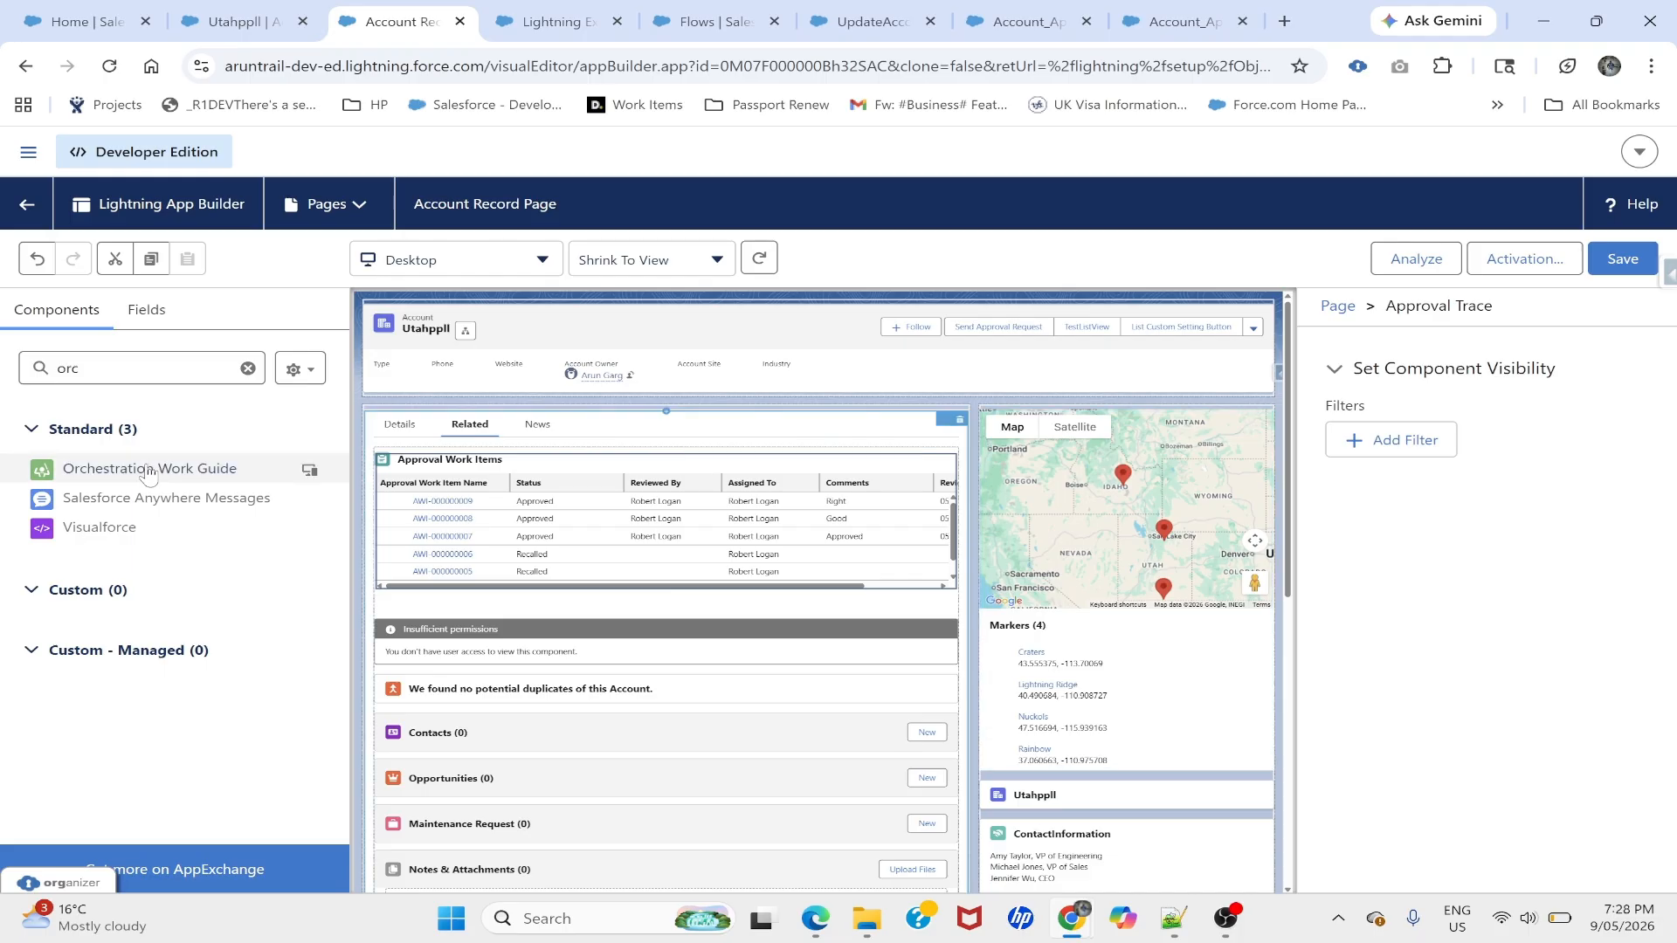
{"action": "left_click_drag", "start_coordinate": [149, 474], "coordinate": [1030, 408]}
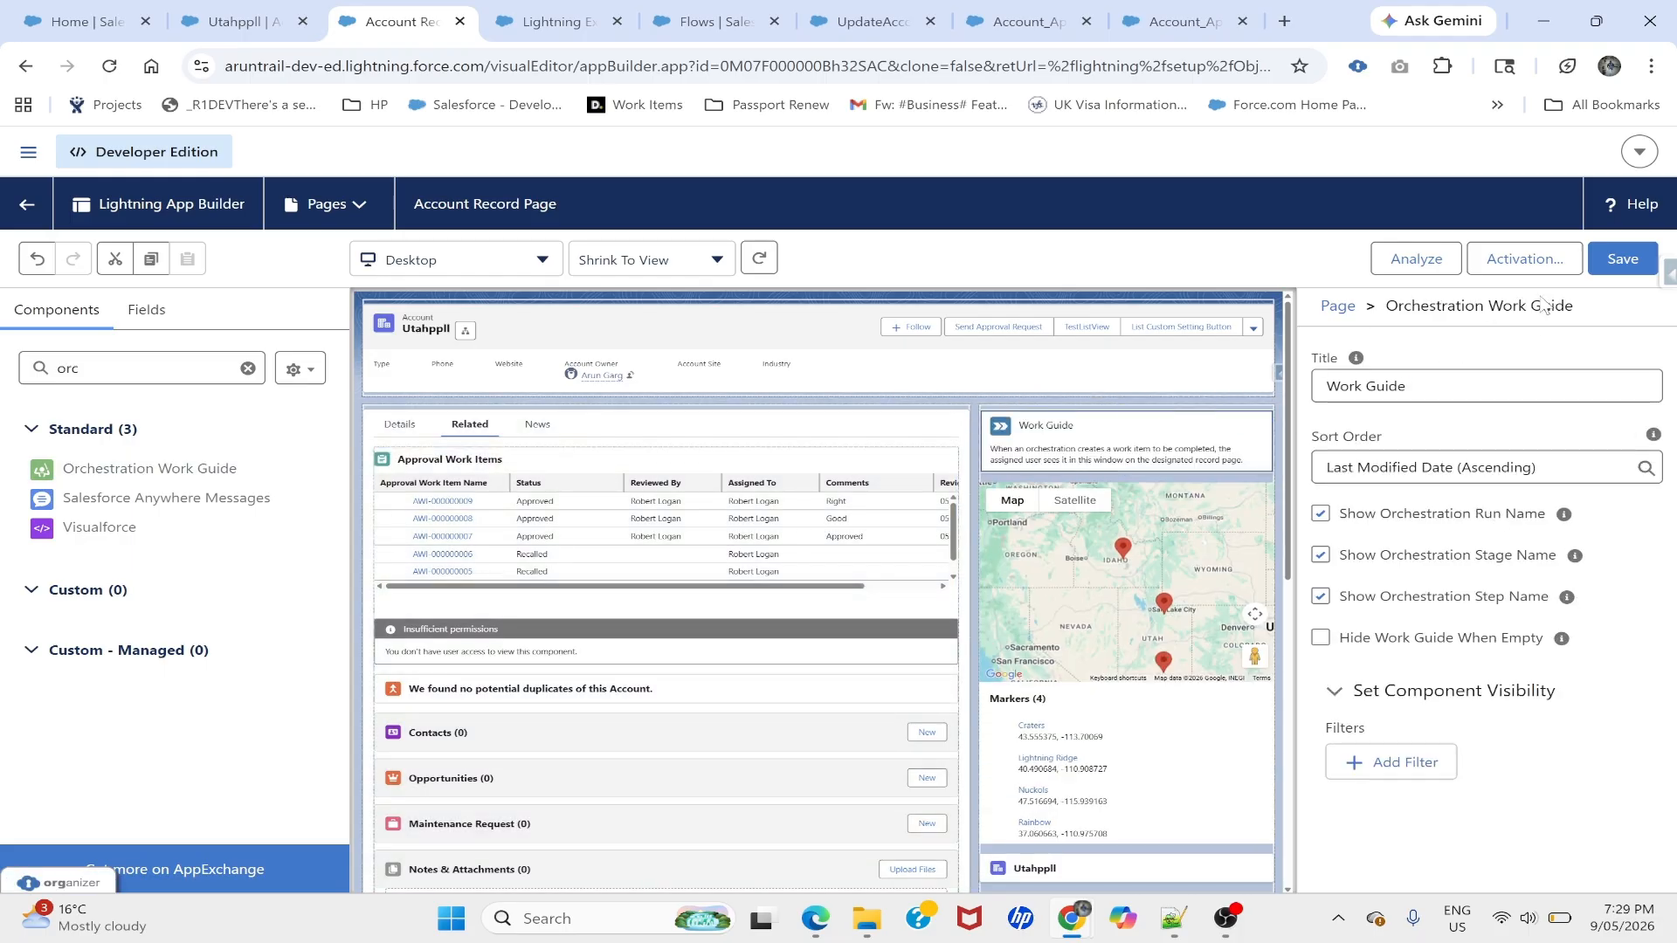
{"action": "left_click", "coordinate": [1618, 260]}
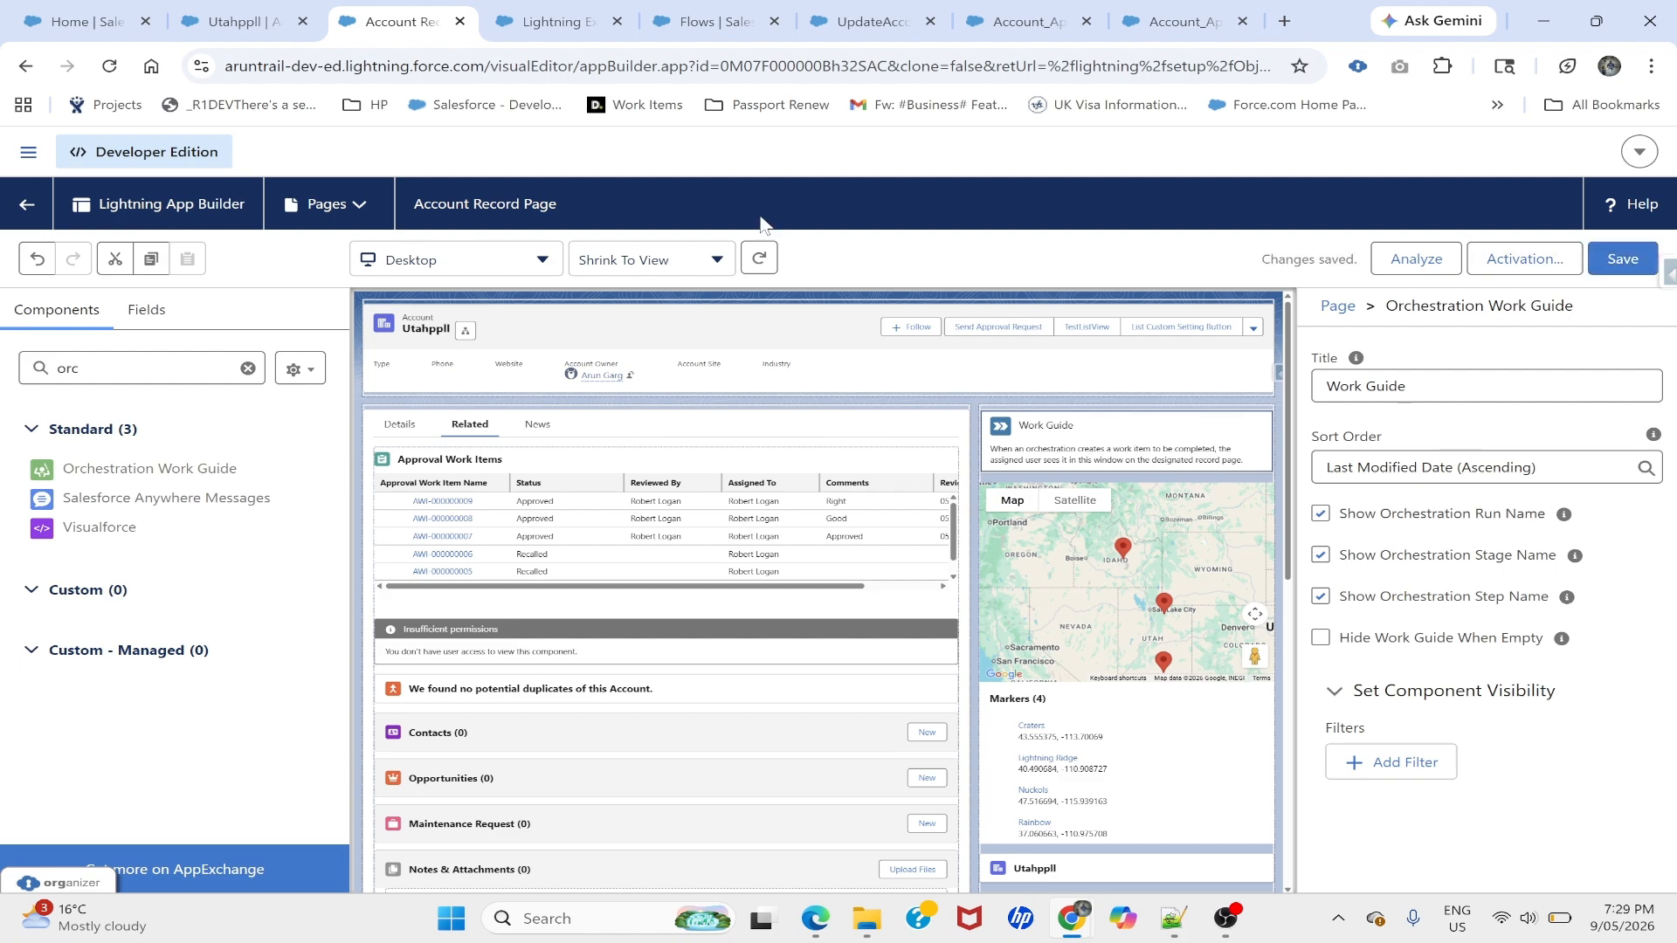
{"action": "left_click", "coordinate": [29, 206]}
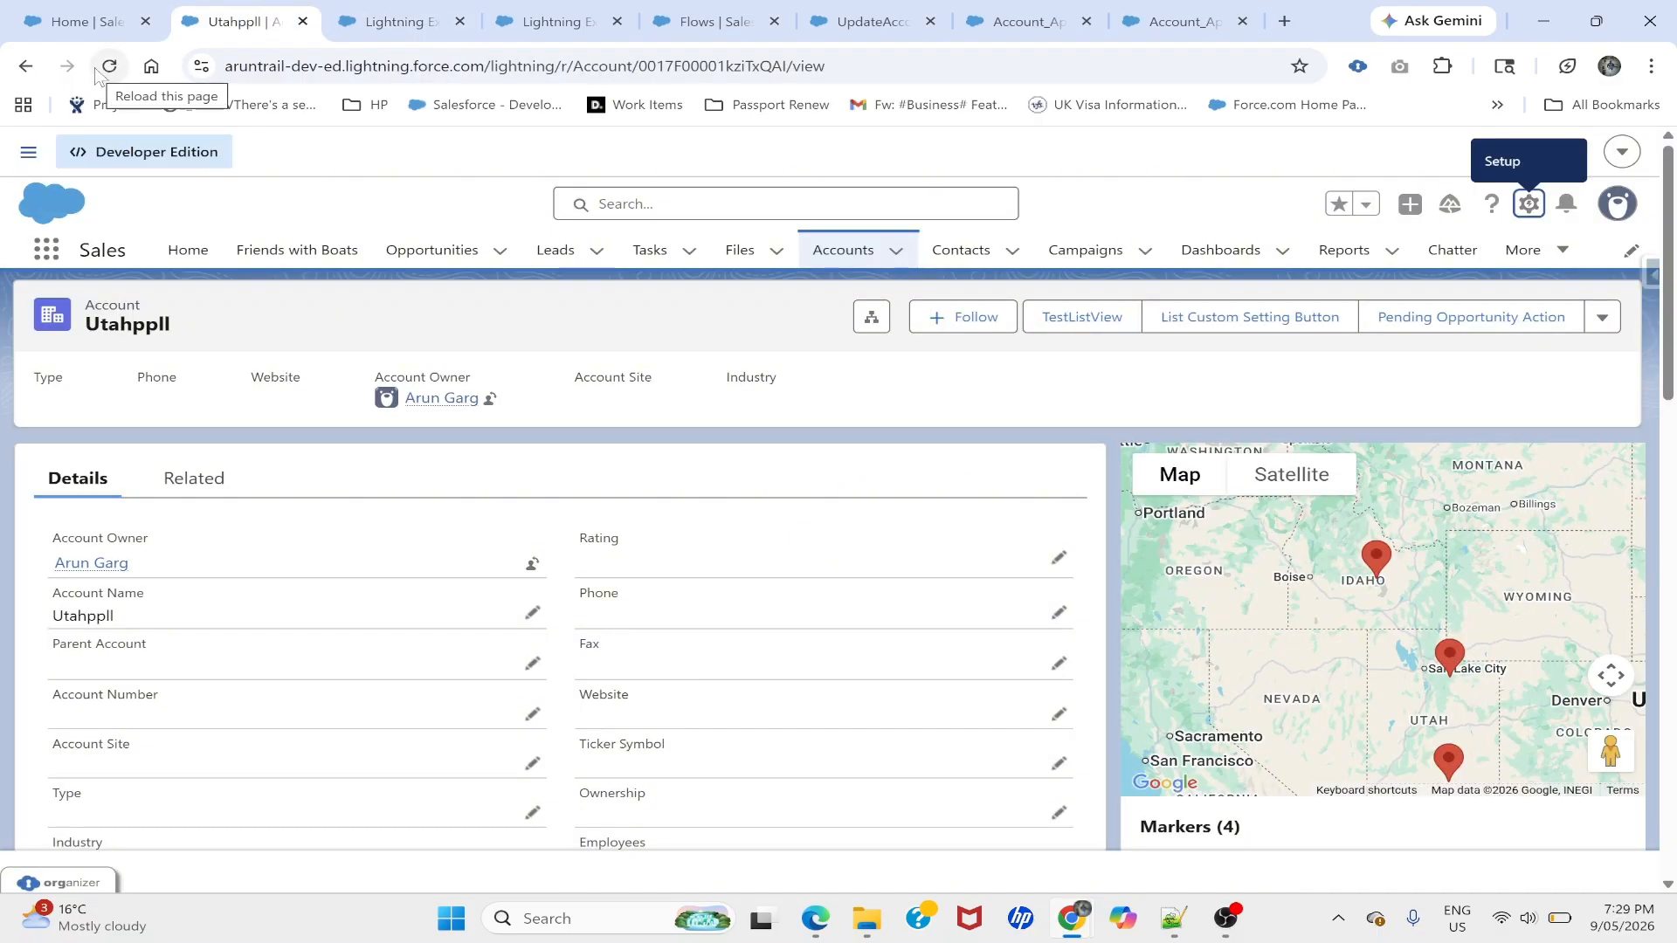
- Reload the account, then open Component Developerspp from the My Accounts list view
{"action": "left_click", "coordinate": [99, 70]}
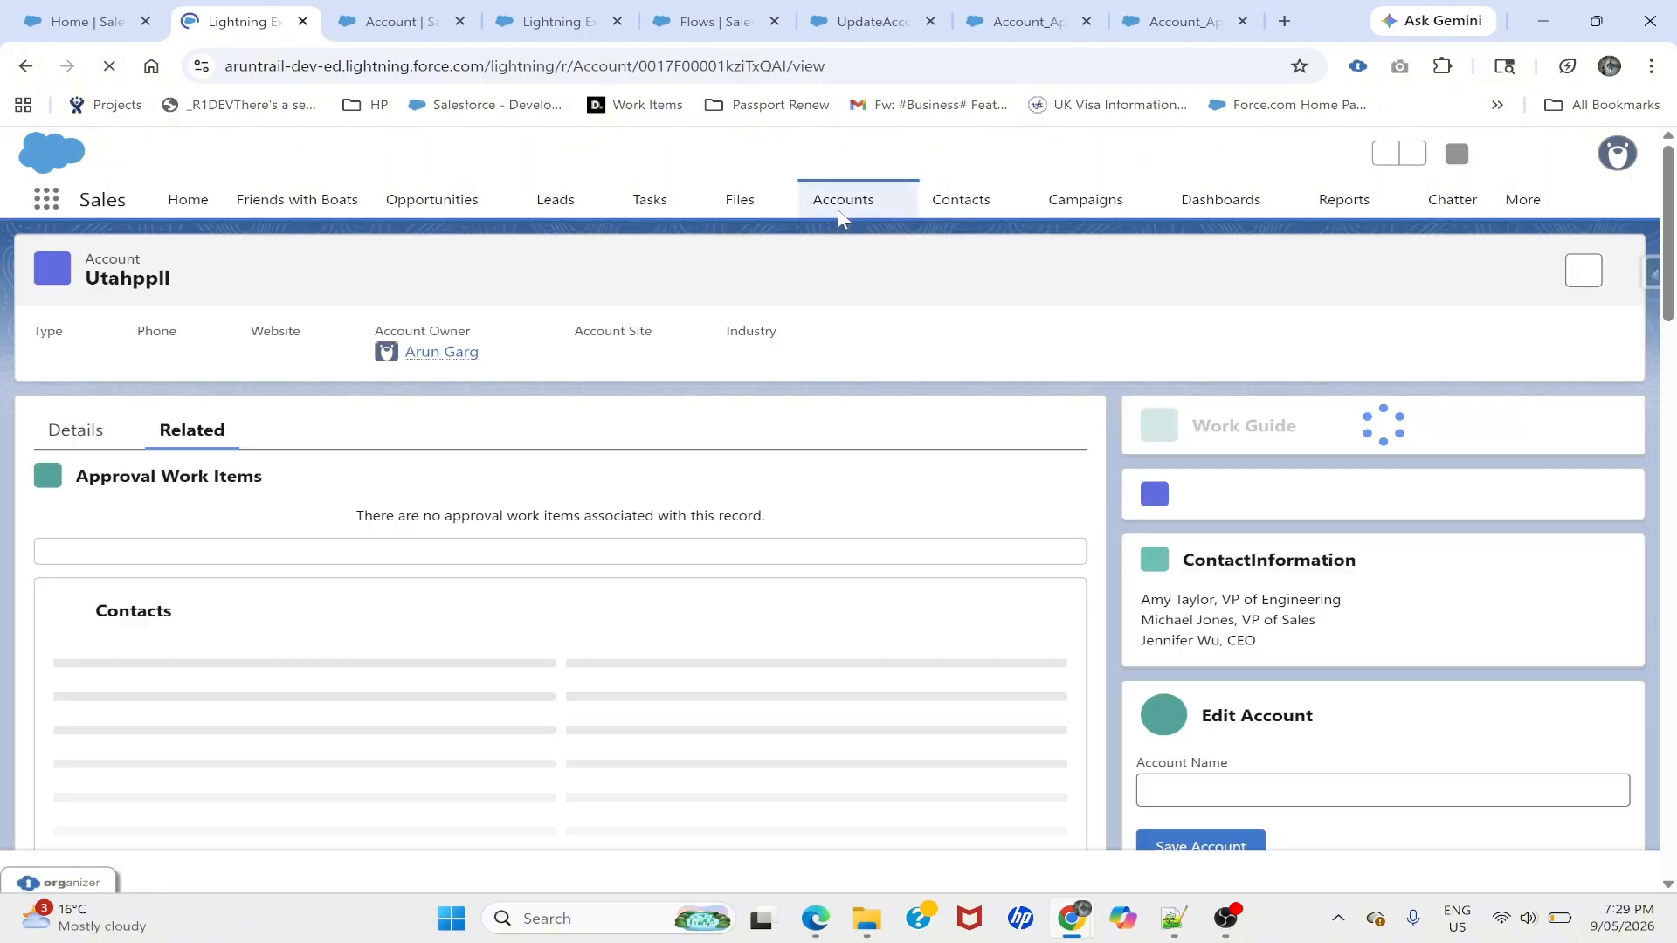
{"action": "left_click", "coordinate": [809, 204]}
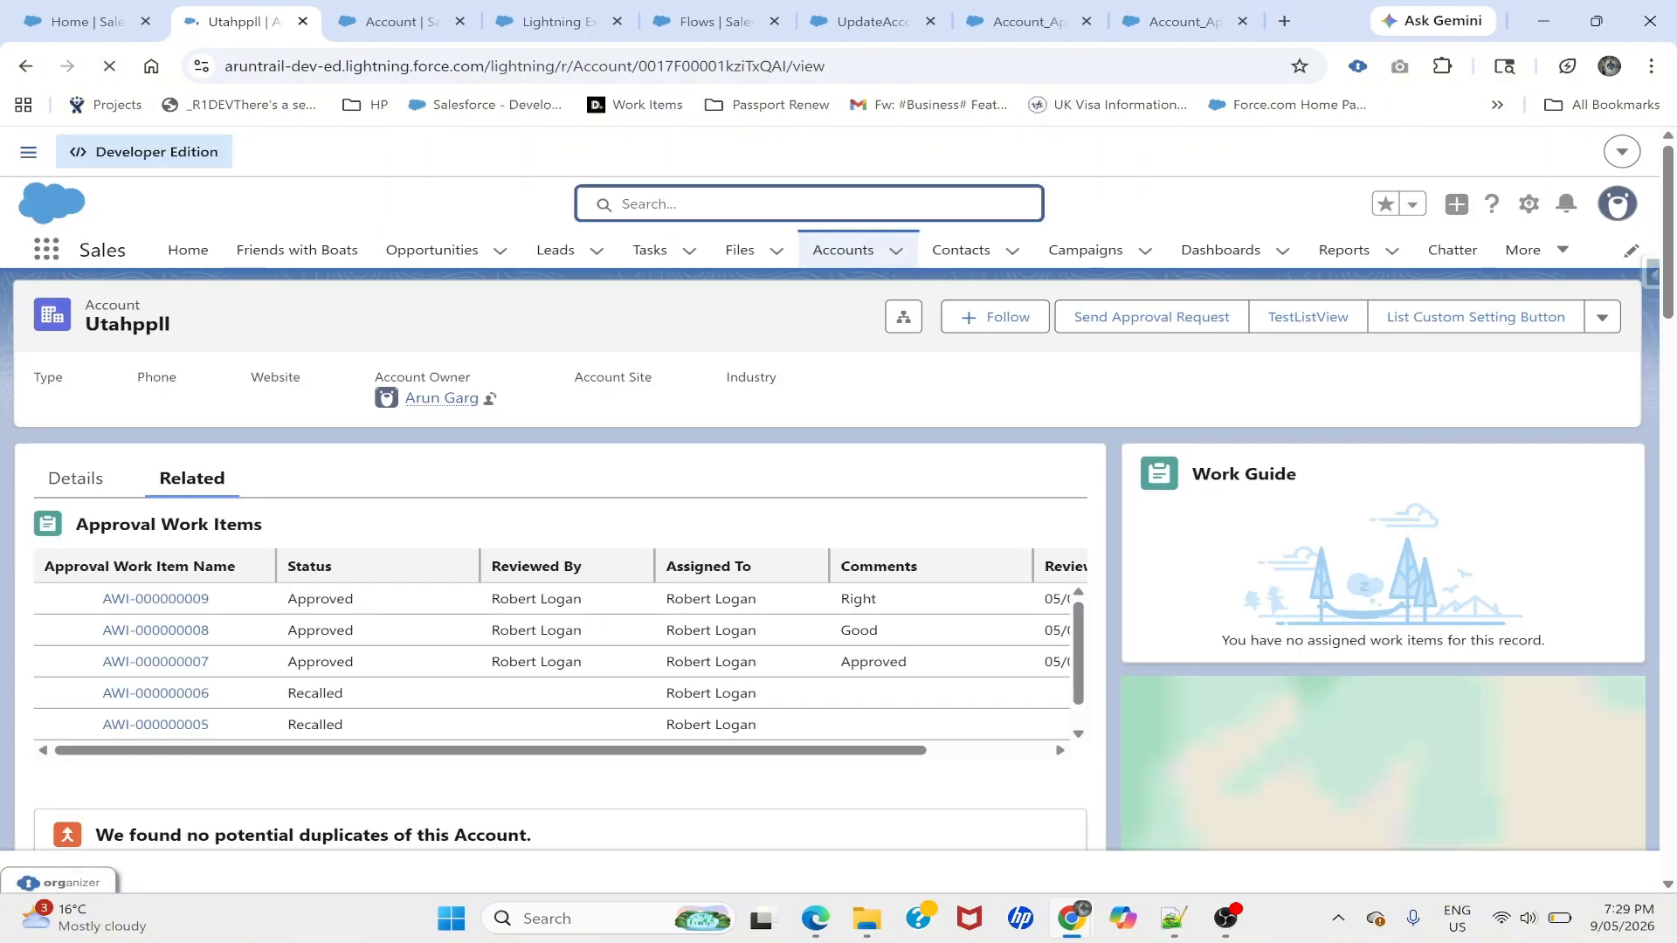
{"action": "left_click", "coordinate": [370, 177]}
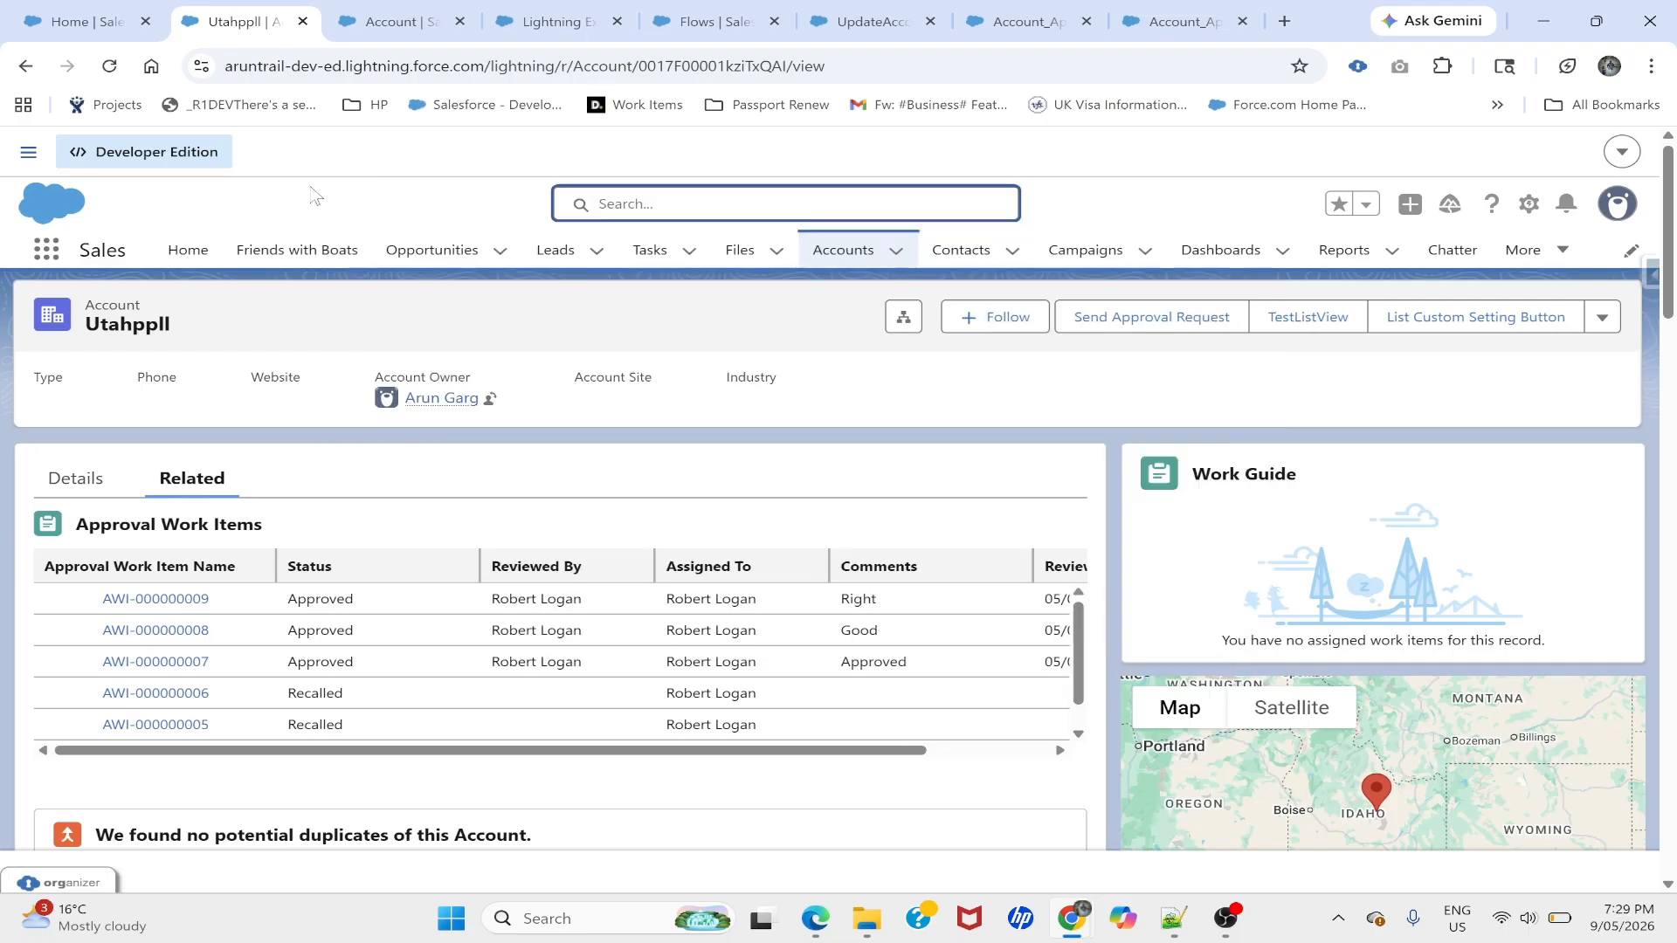
{"action": "scroll", "coordinate": [258, 677], "scroll_direction": "down", "scroll_amount": 1}
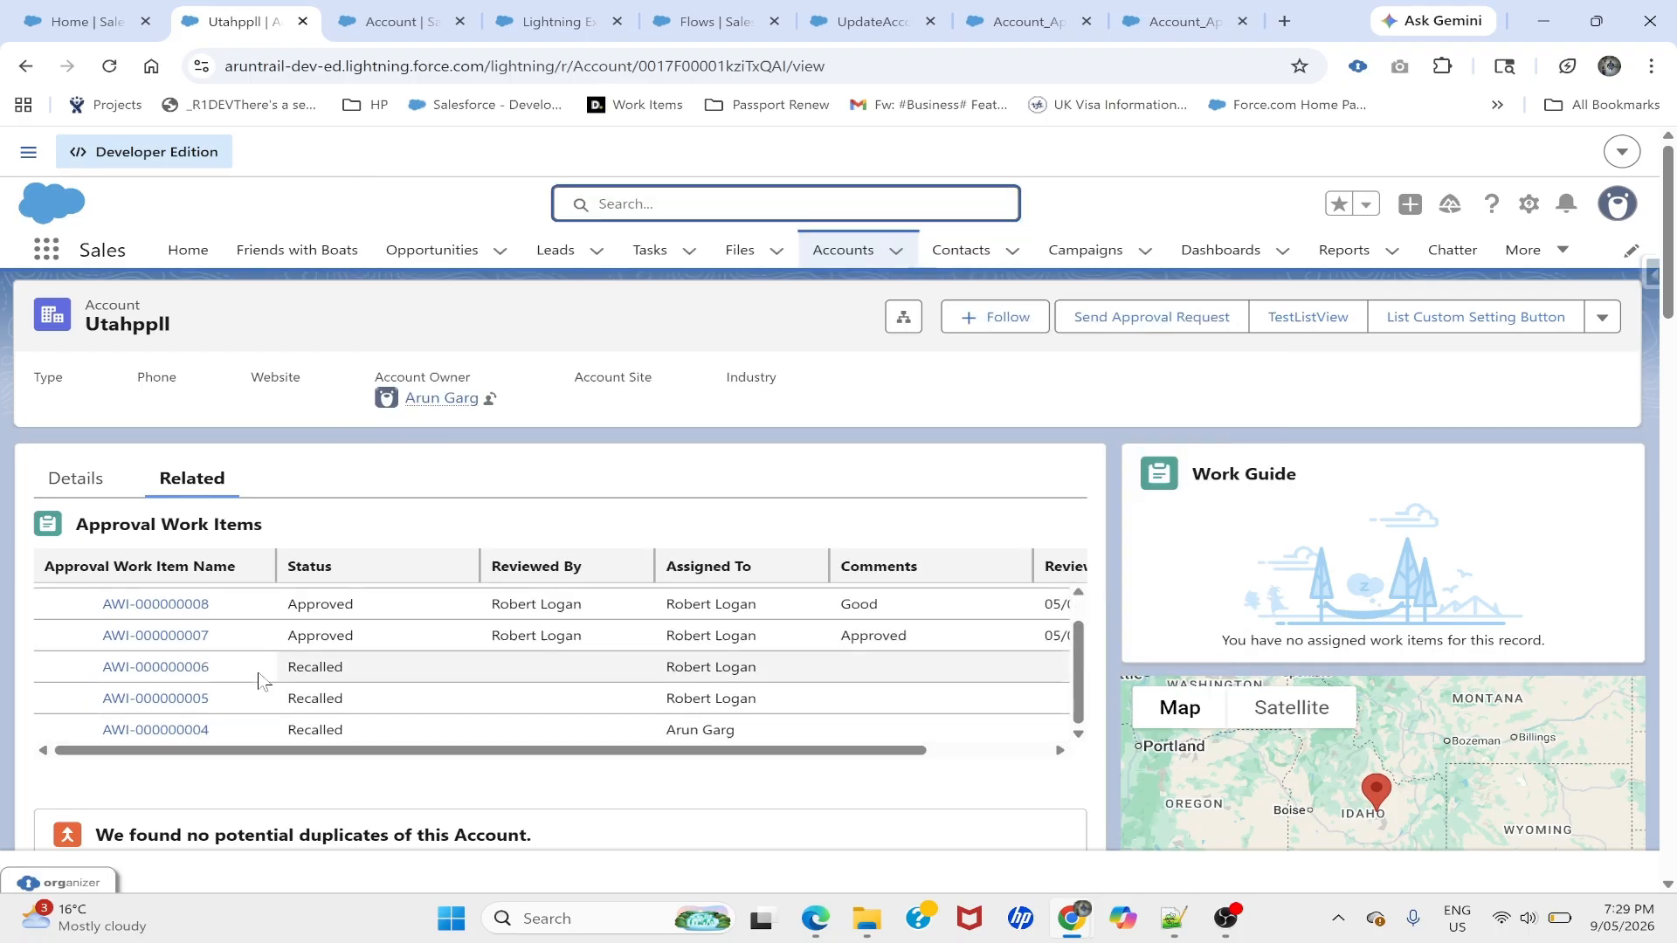
{"action": "scroll", "coordinate": [236, 664], "scroll_direction": "up", "scroll_amount": 1}
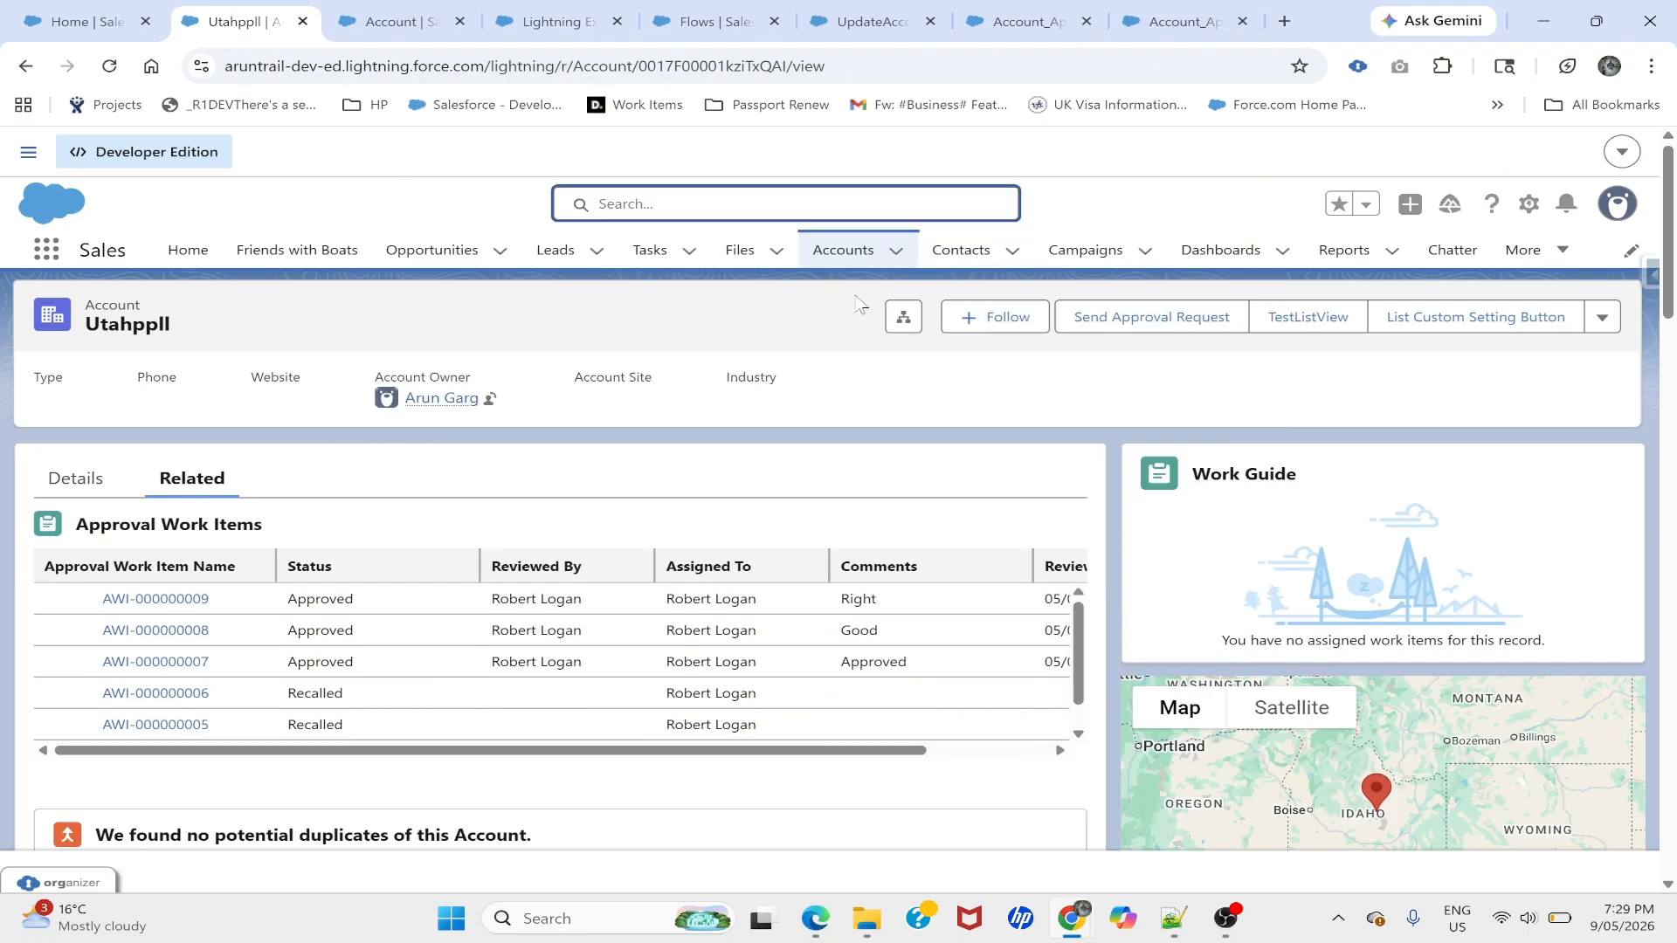
{"action": "left_click", "coordinate": [843, 250]}
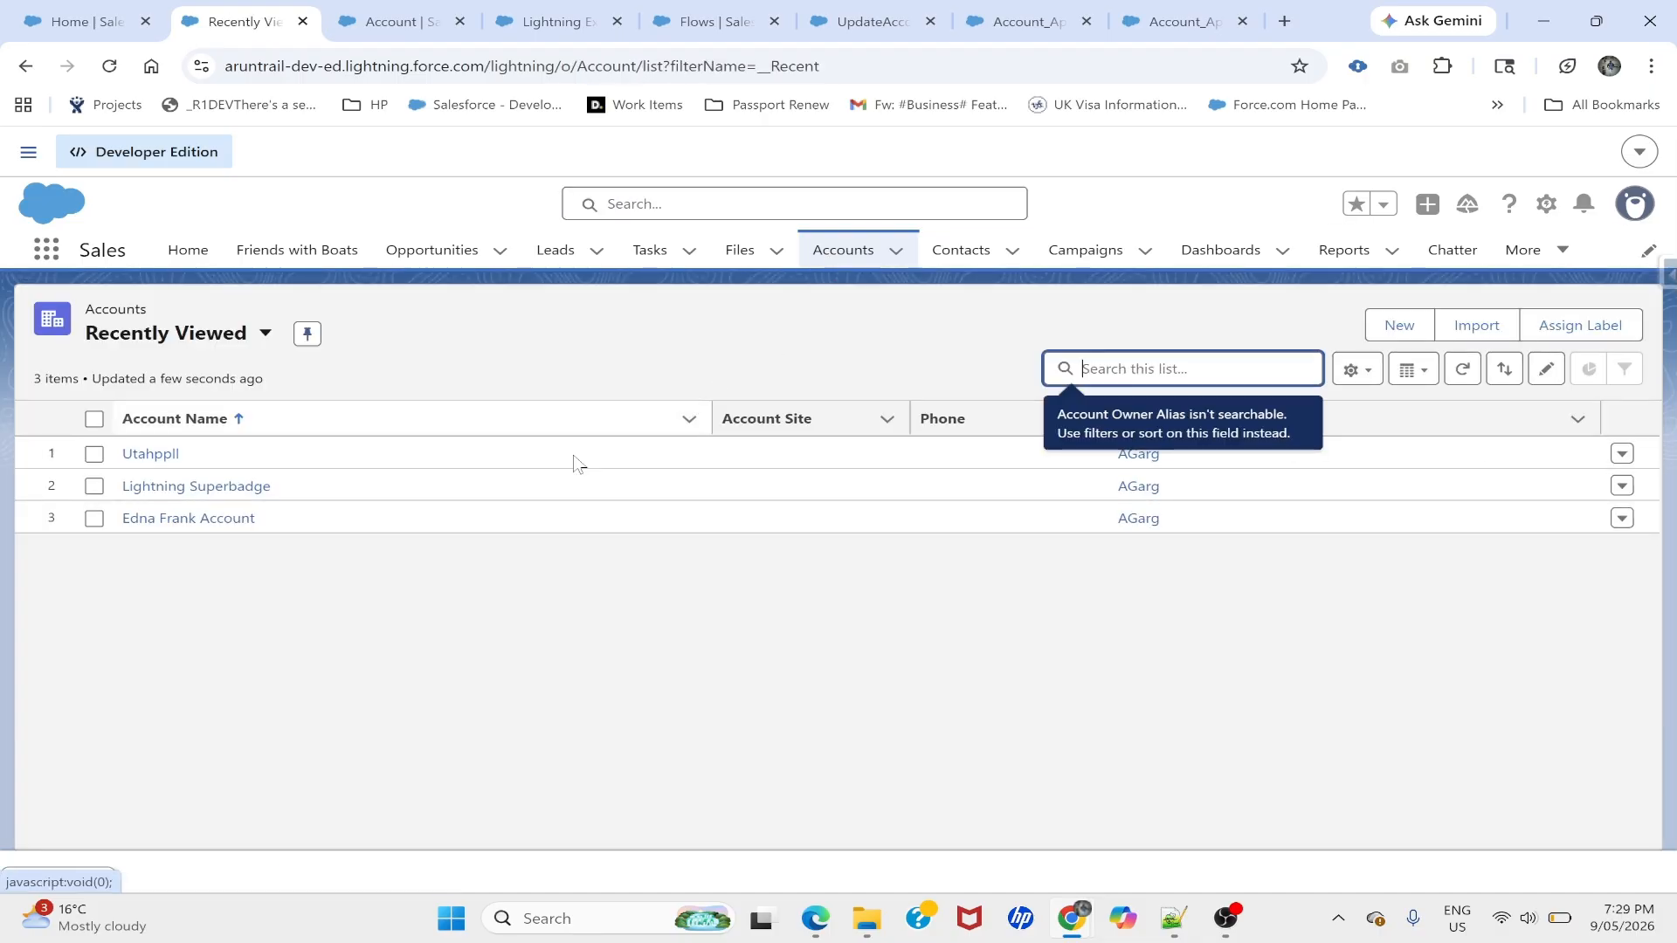
{"action": "left_click", "coordinate": [242, 333]}
{"action": "left_click", "coordinate": [162, 489]}
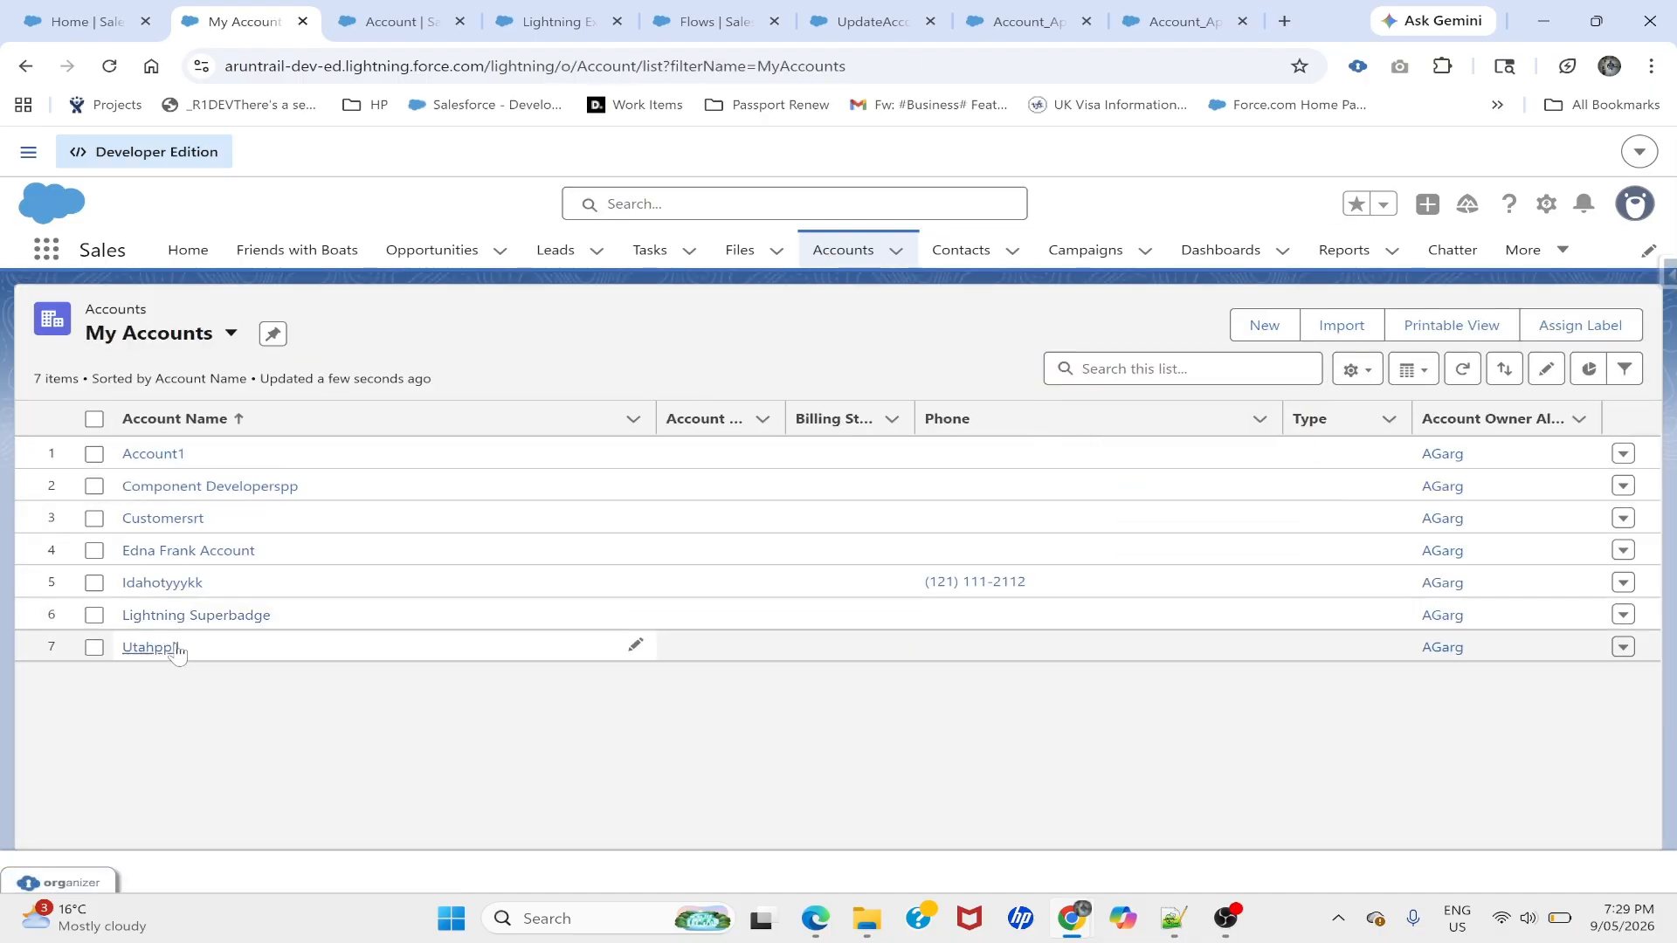
{"action": "left_click", "coordinate": [157, 494]}
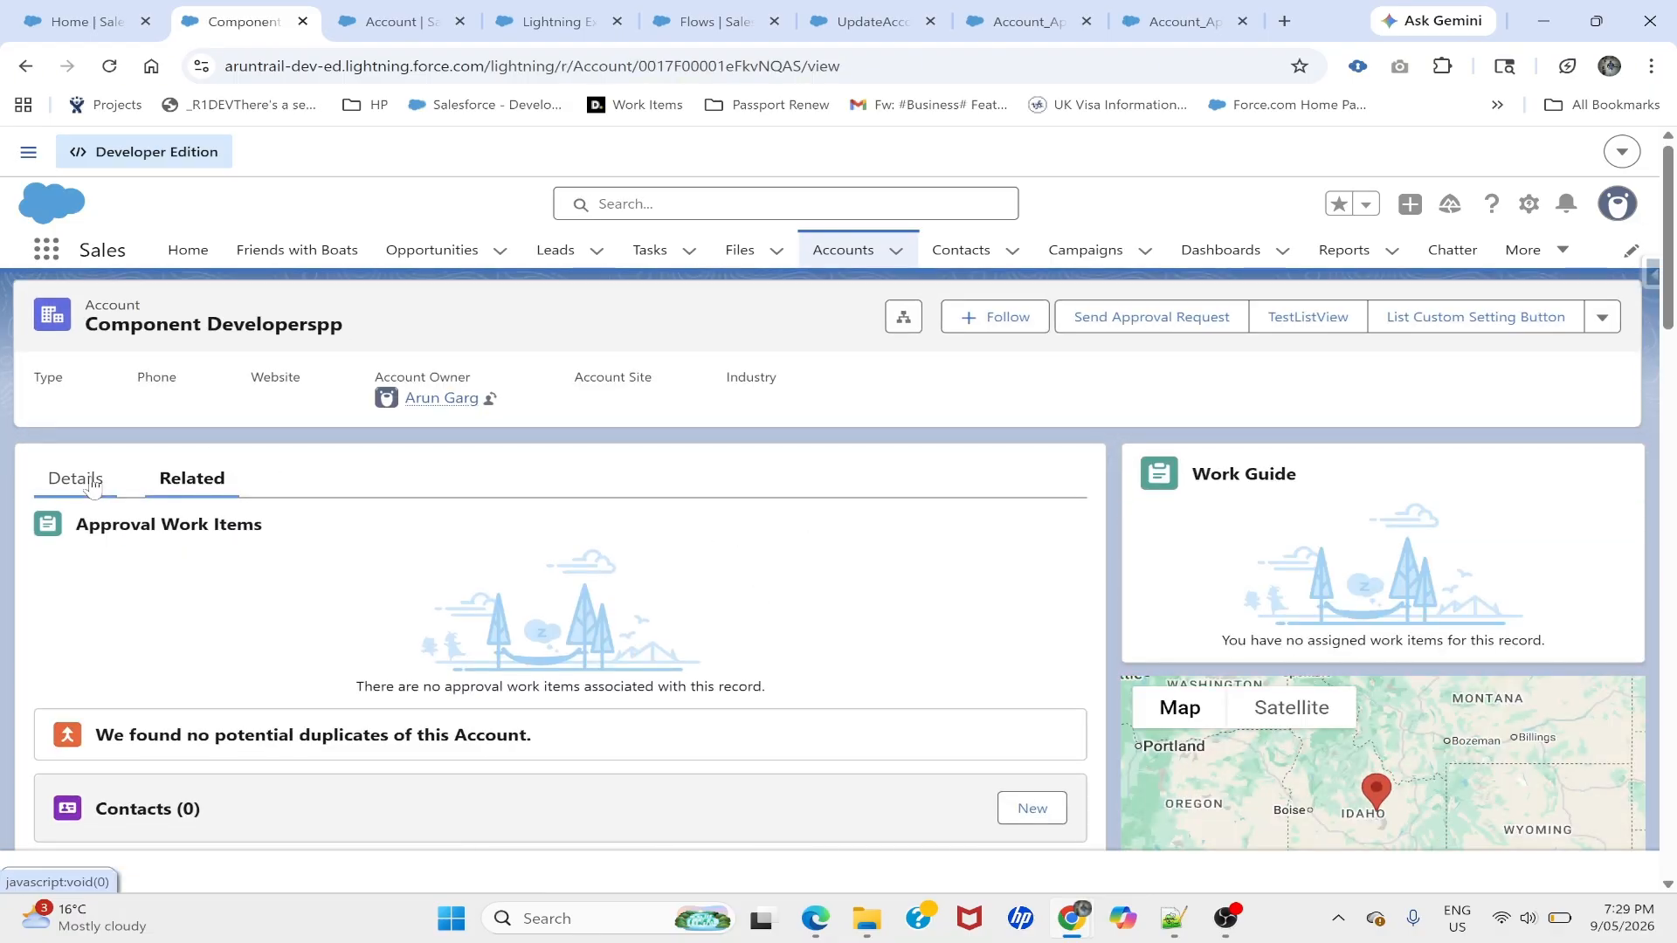
- Change Component Developerspp's Status to In Progress on the Details tab and save
{"action": "left_click", "coordinate": [78, 479]}
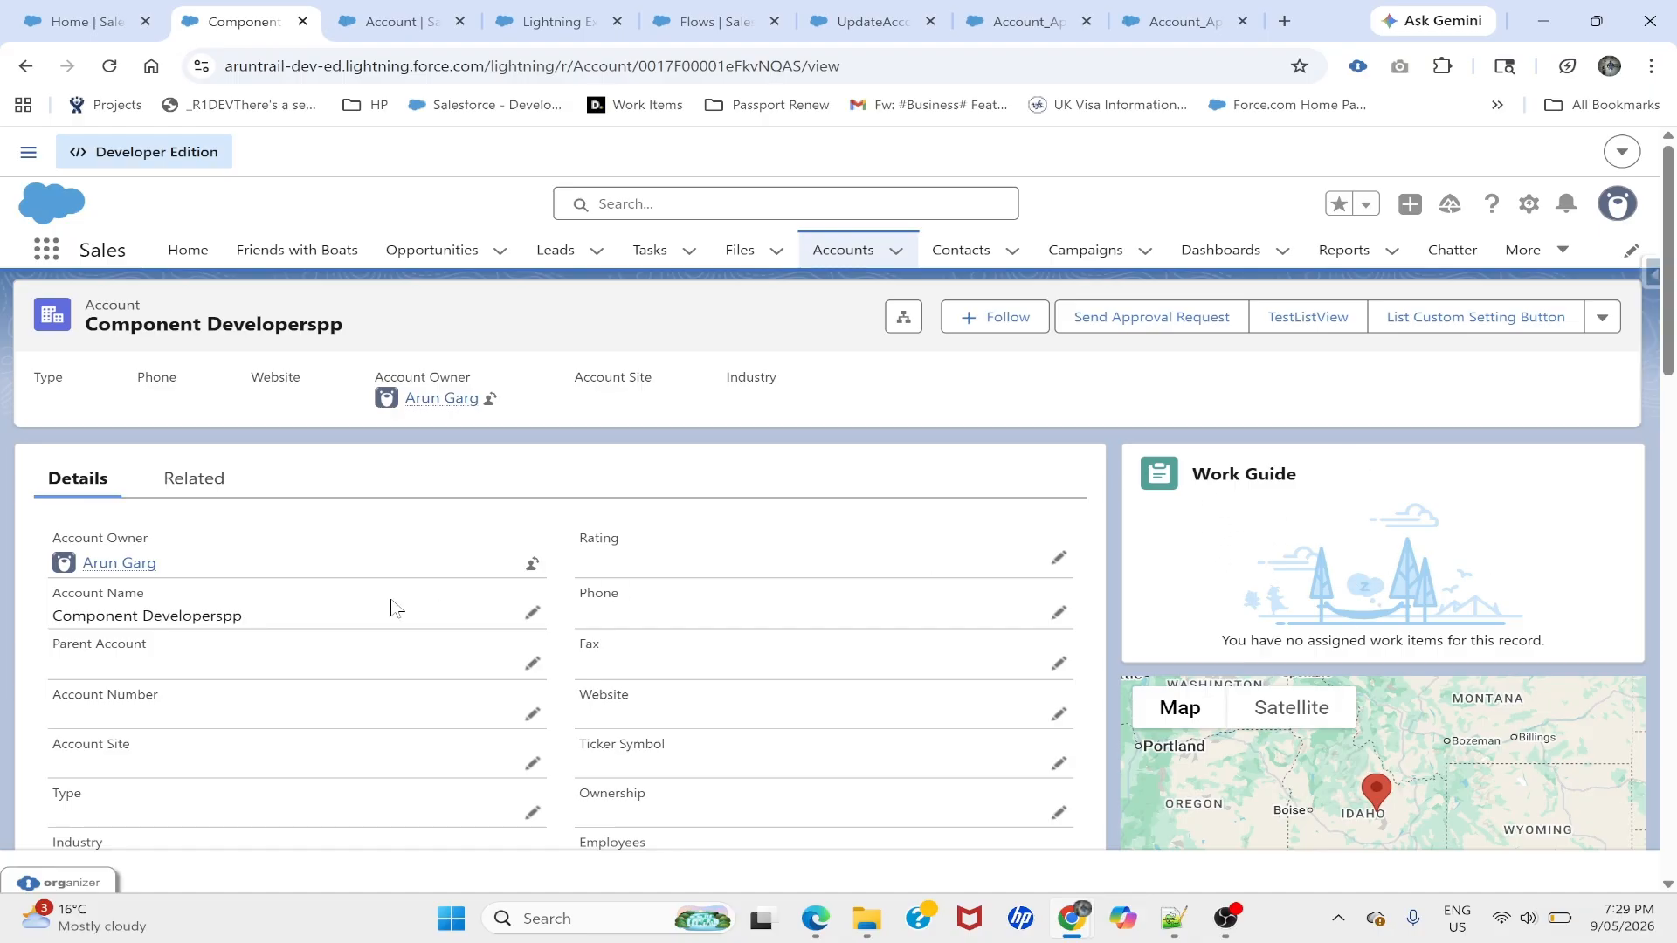
{"action": "scroll", "coordinate": [236, 637], "scroll_direction": "down", "scroll_amount": 5}
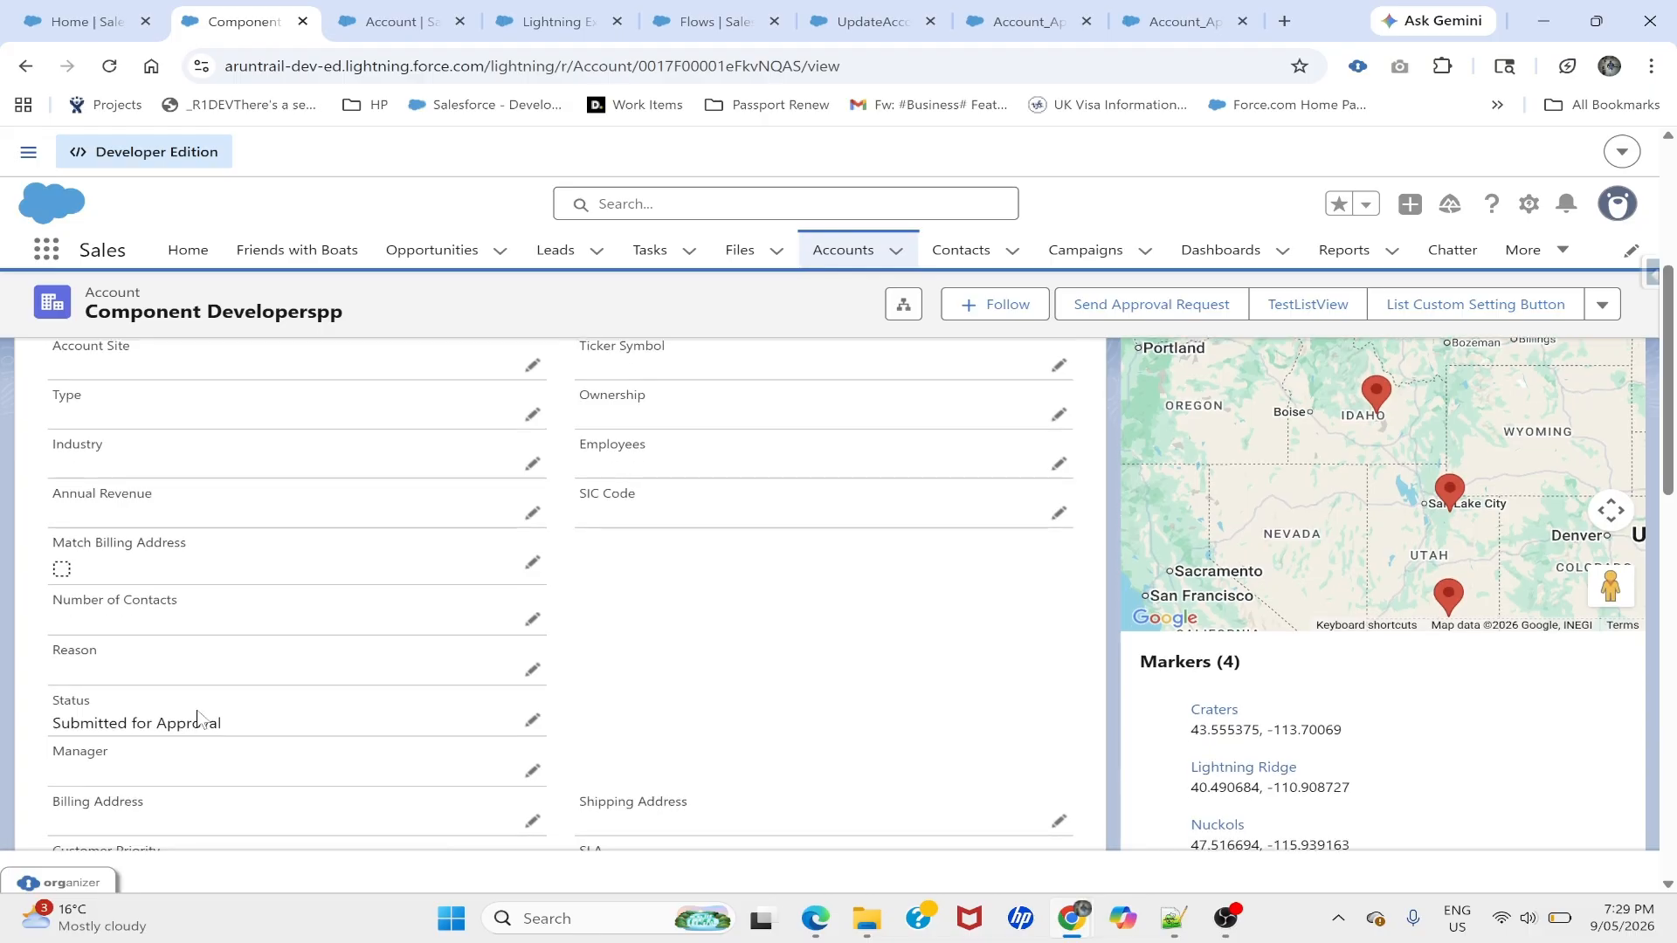
{"action": "left_click", "coordinate": [533, 723]}
{"action": "left_click", "coordinate": [214, 741]}
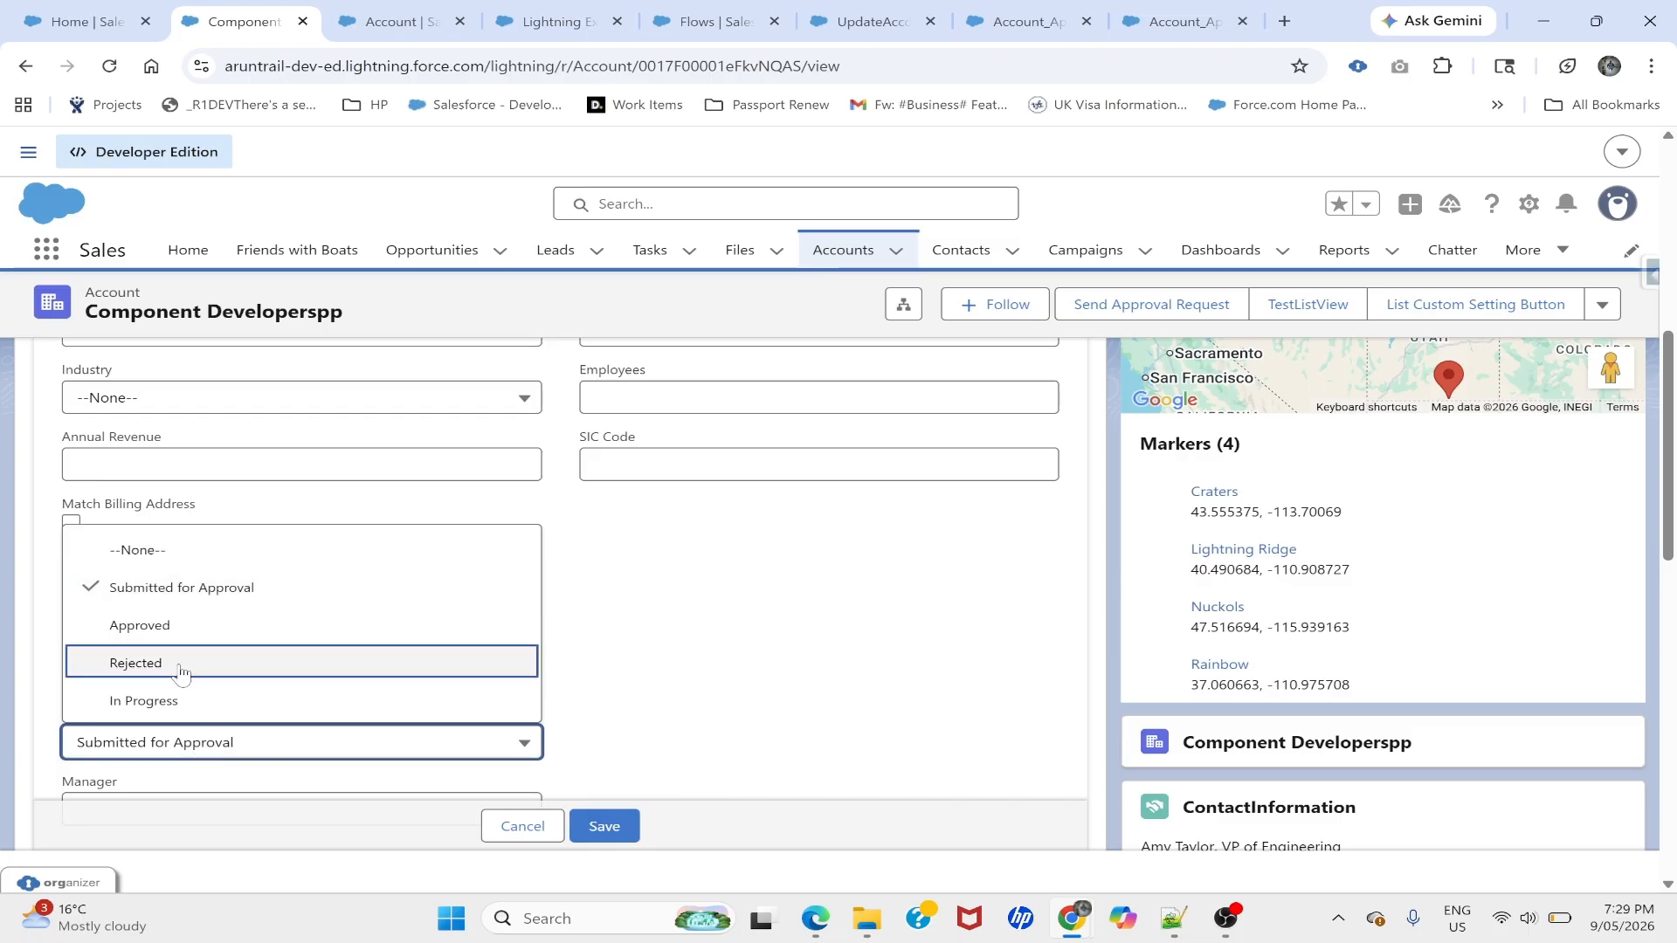
{"action": "left_click", "coordinate": [161, 699]}
{"action": "scroll", "coordinate": [609, 647], "scroll_direction": "down", "scroll_amount": 2}
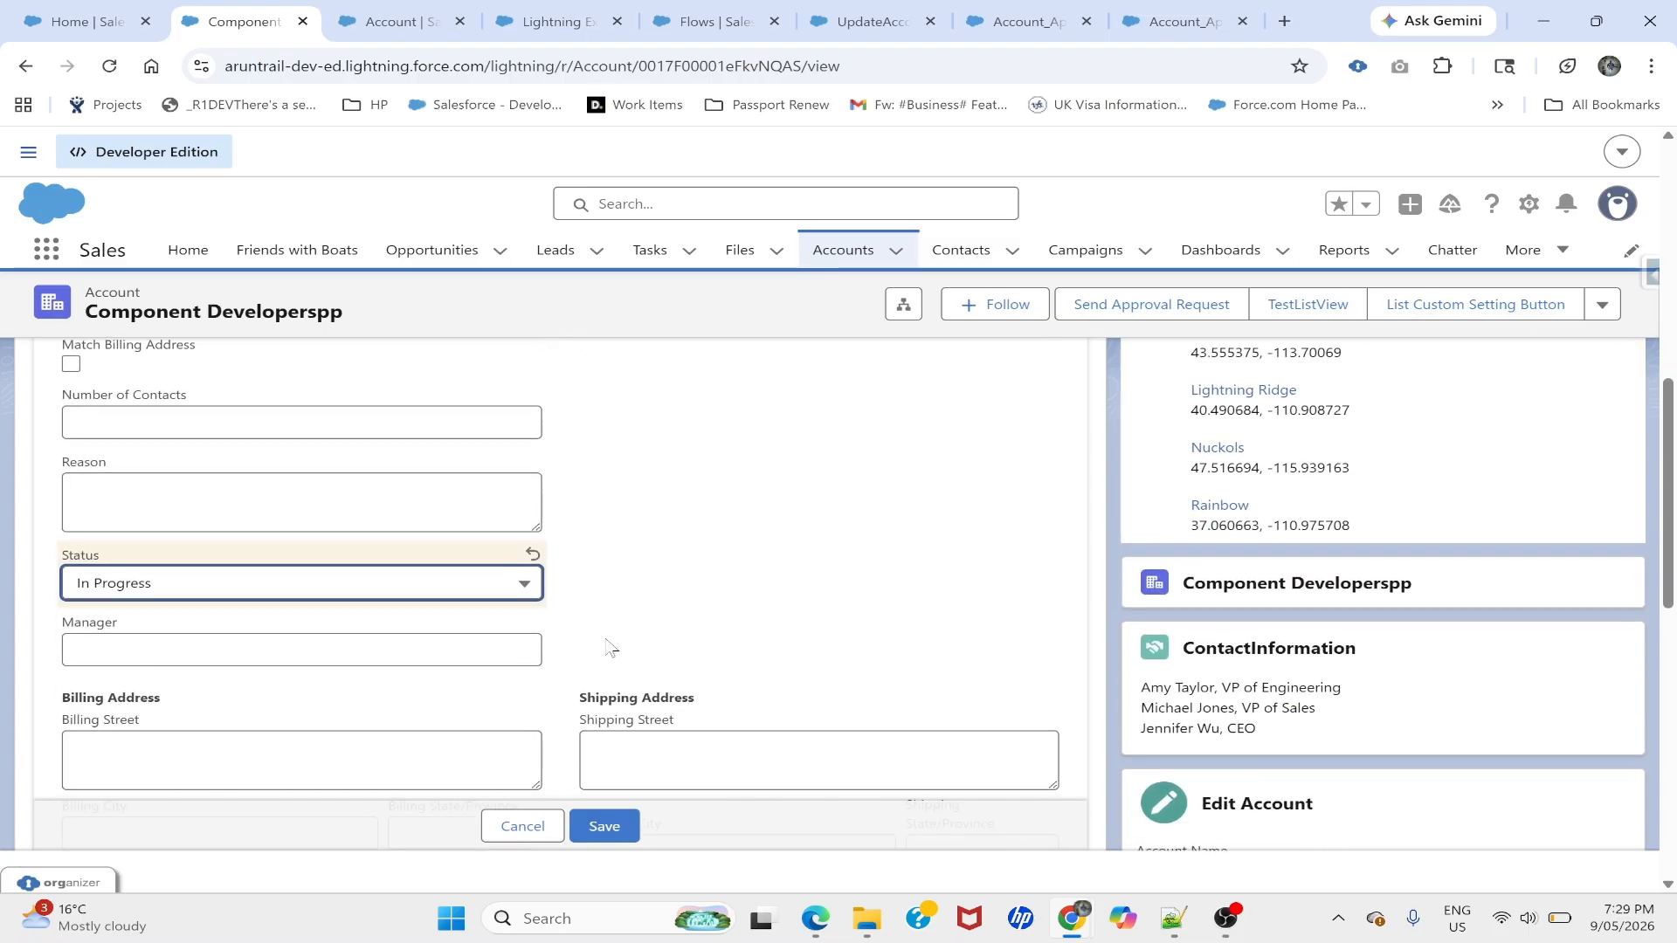
{"action": "left_click", "coordinate": [602, 826]}
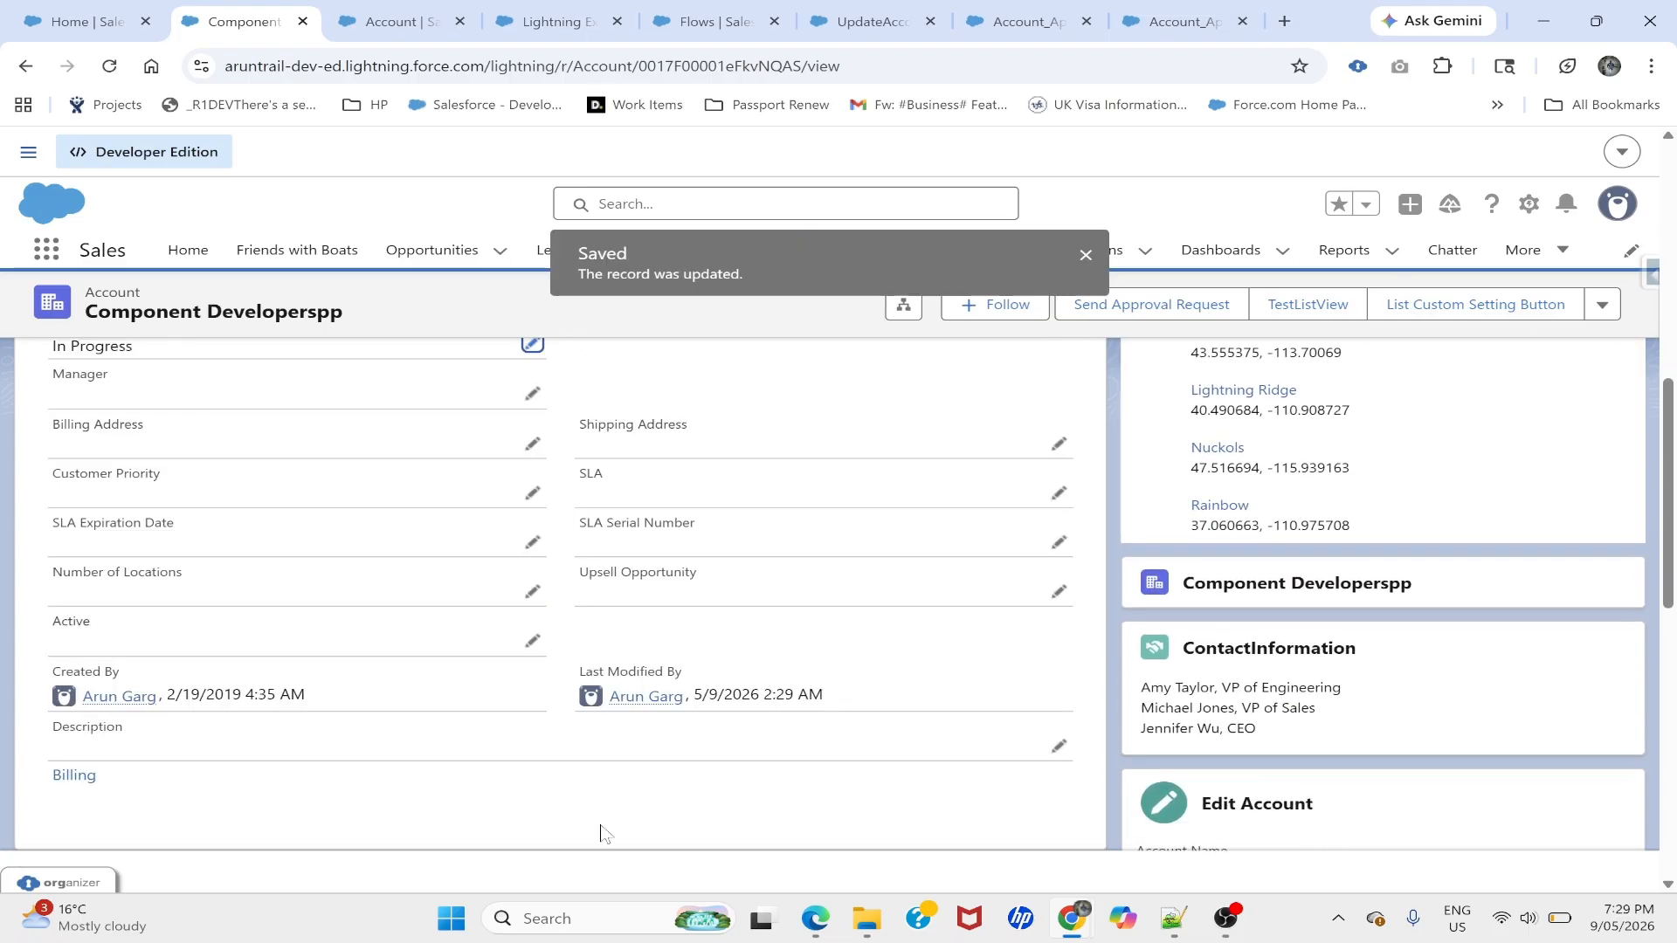
{"action": "scroll", "coordinate": [354, 582], "scroll_direction": "up", "scroll_amount": 1}
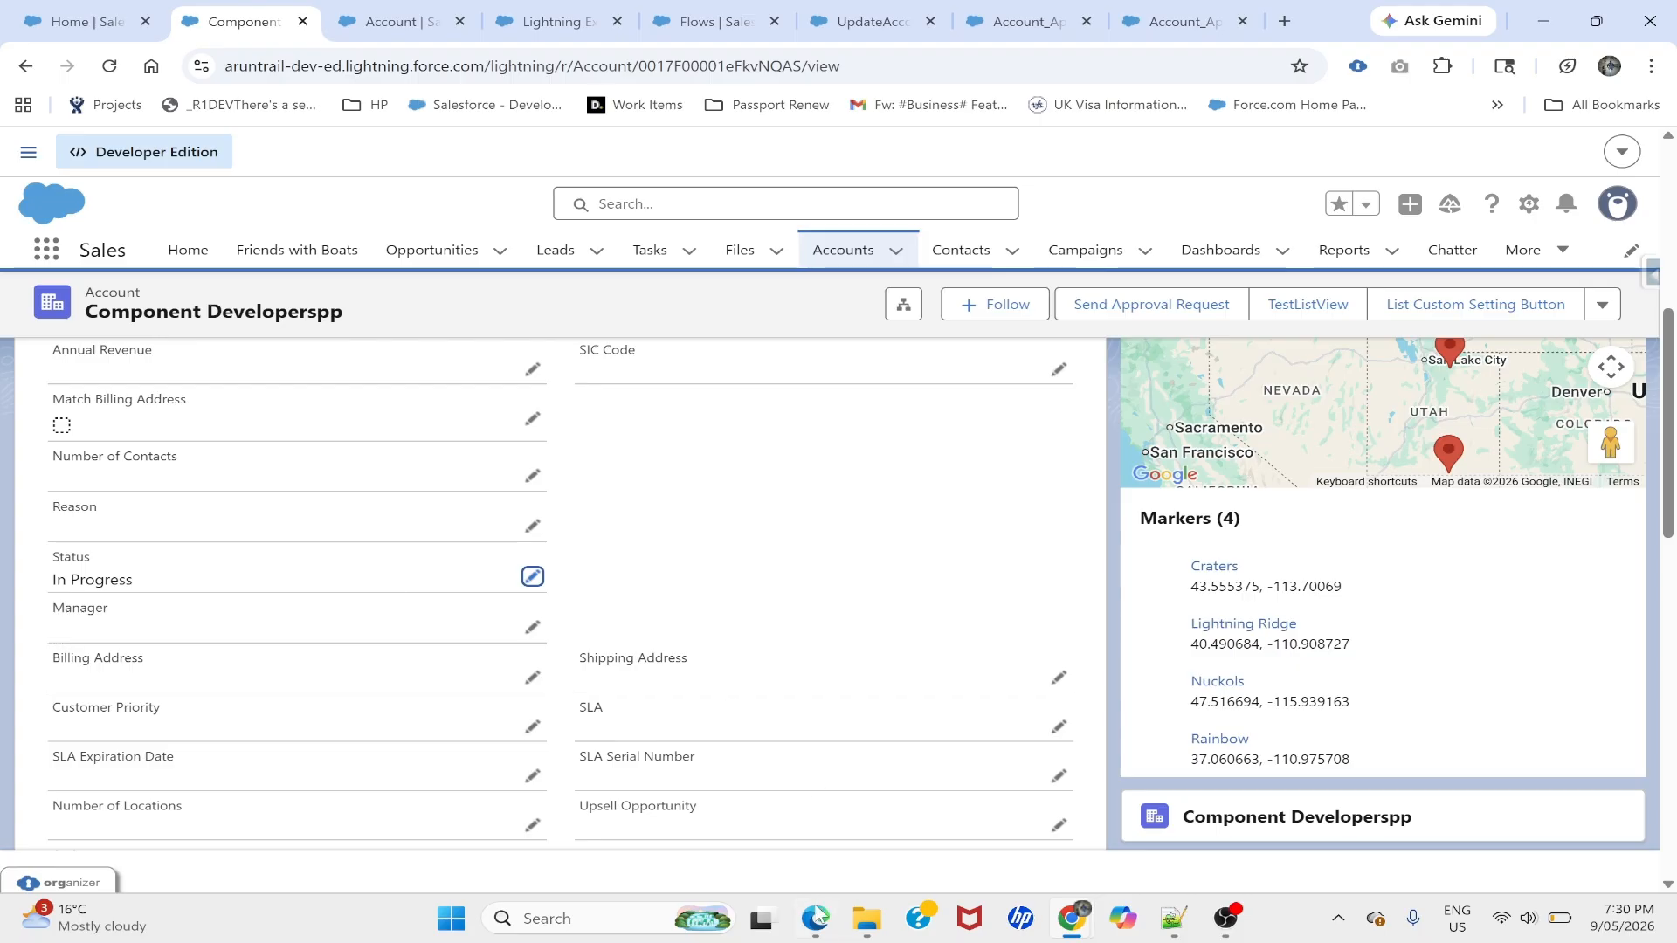
{"action": "key", "text": "alt+Tab"}
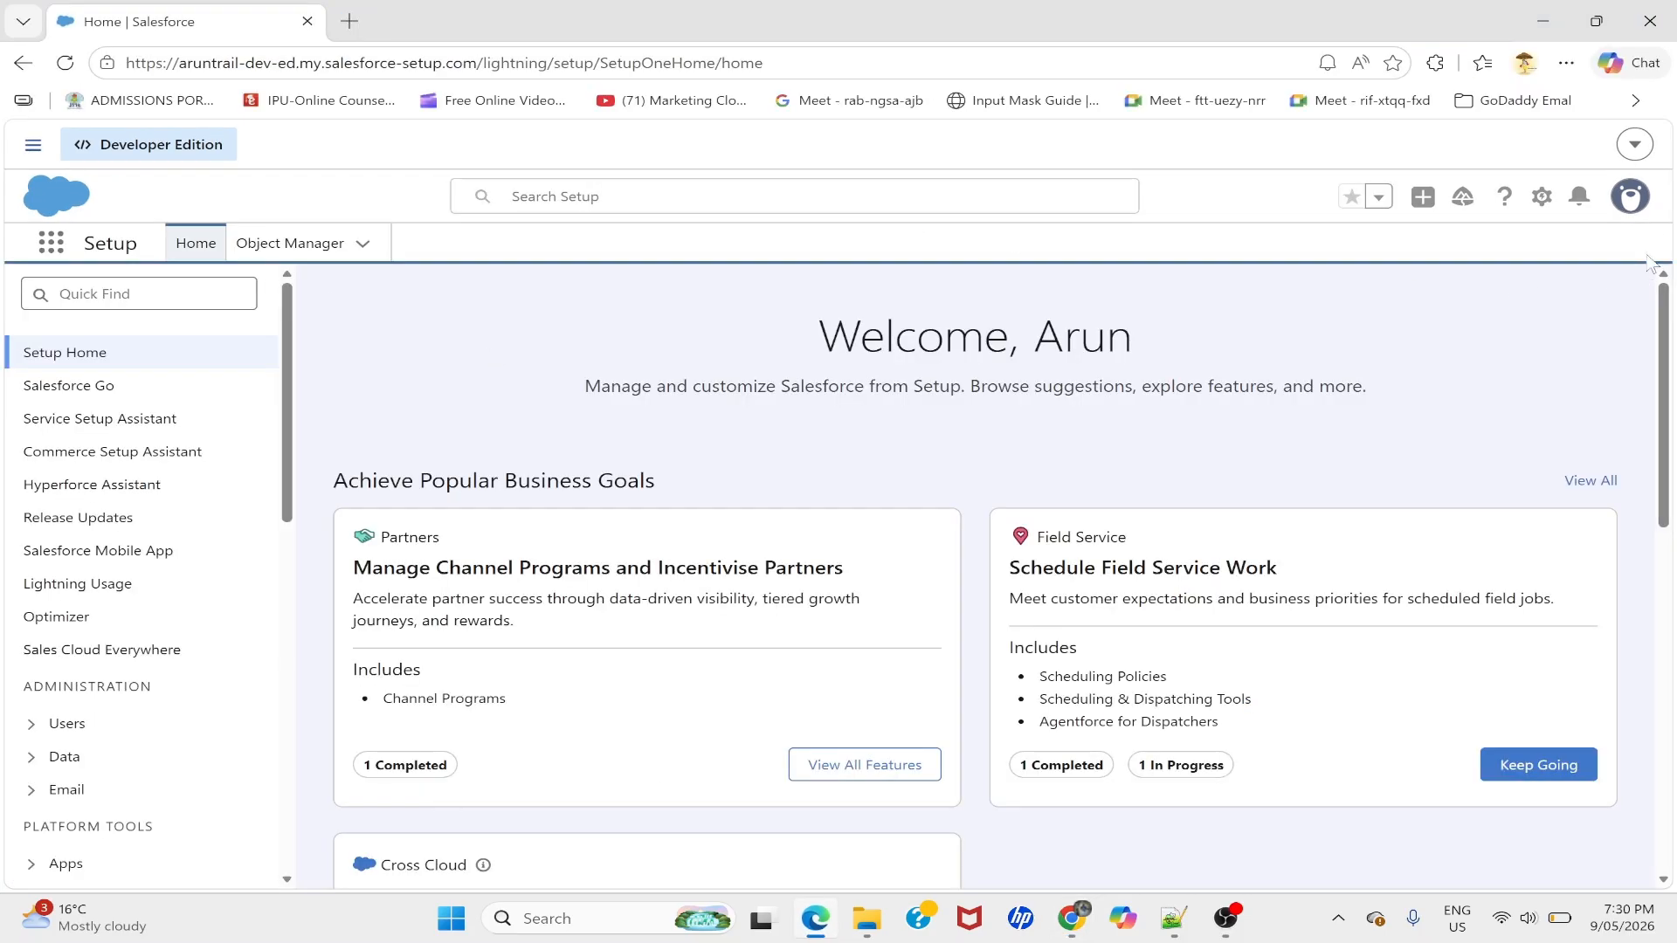
- Find the approver user in Setup, open their detail page, and select the full username
{"action": "left_click", "coordinate": [612, 197]}
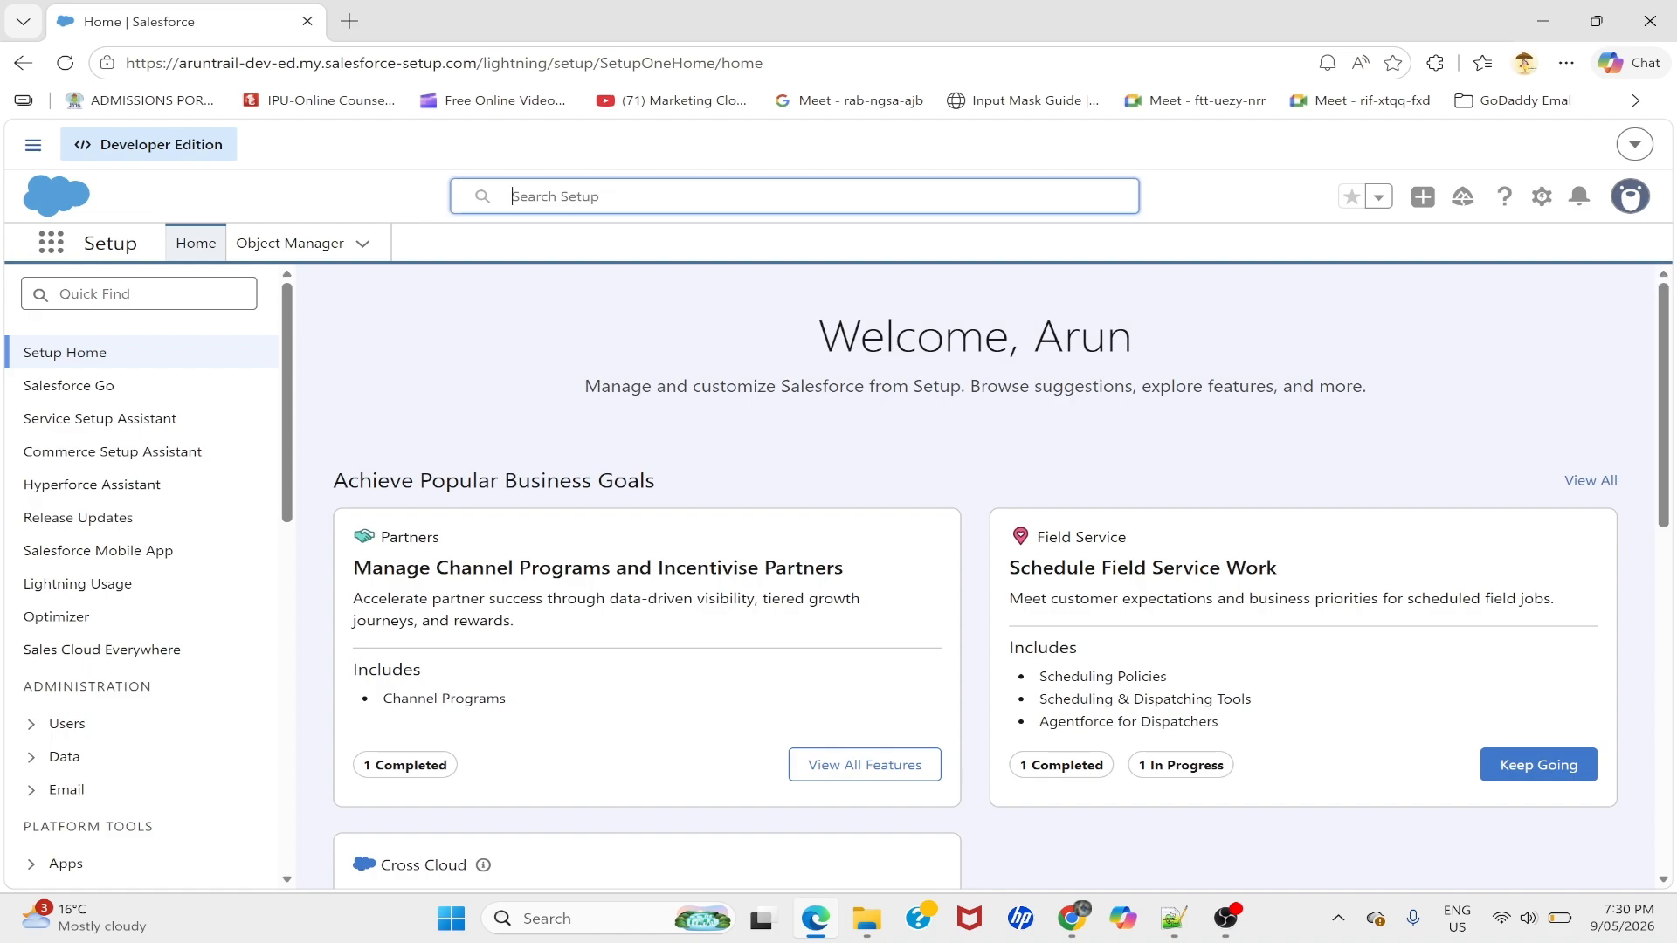
{"action": "type", "text": "robert"}
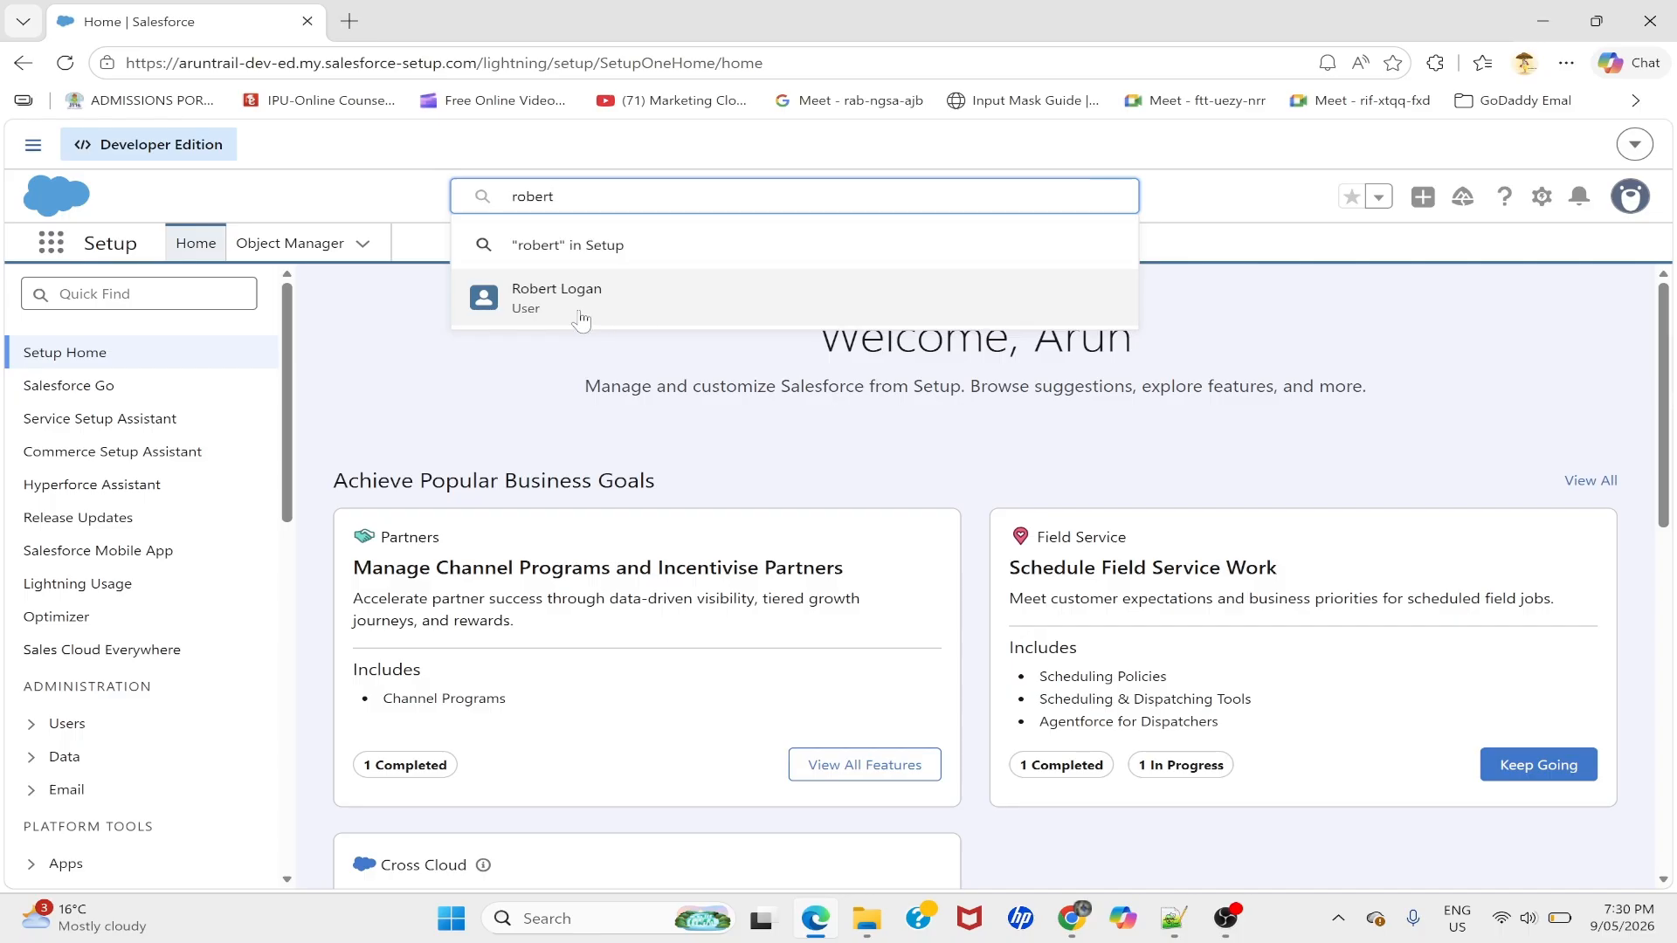
{"action": "left_click", "coordinate": [581, 318]}
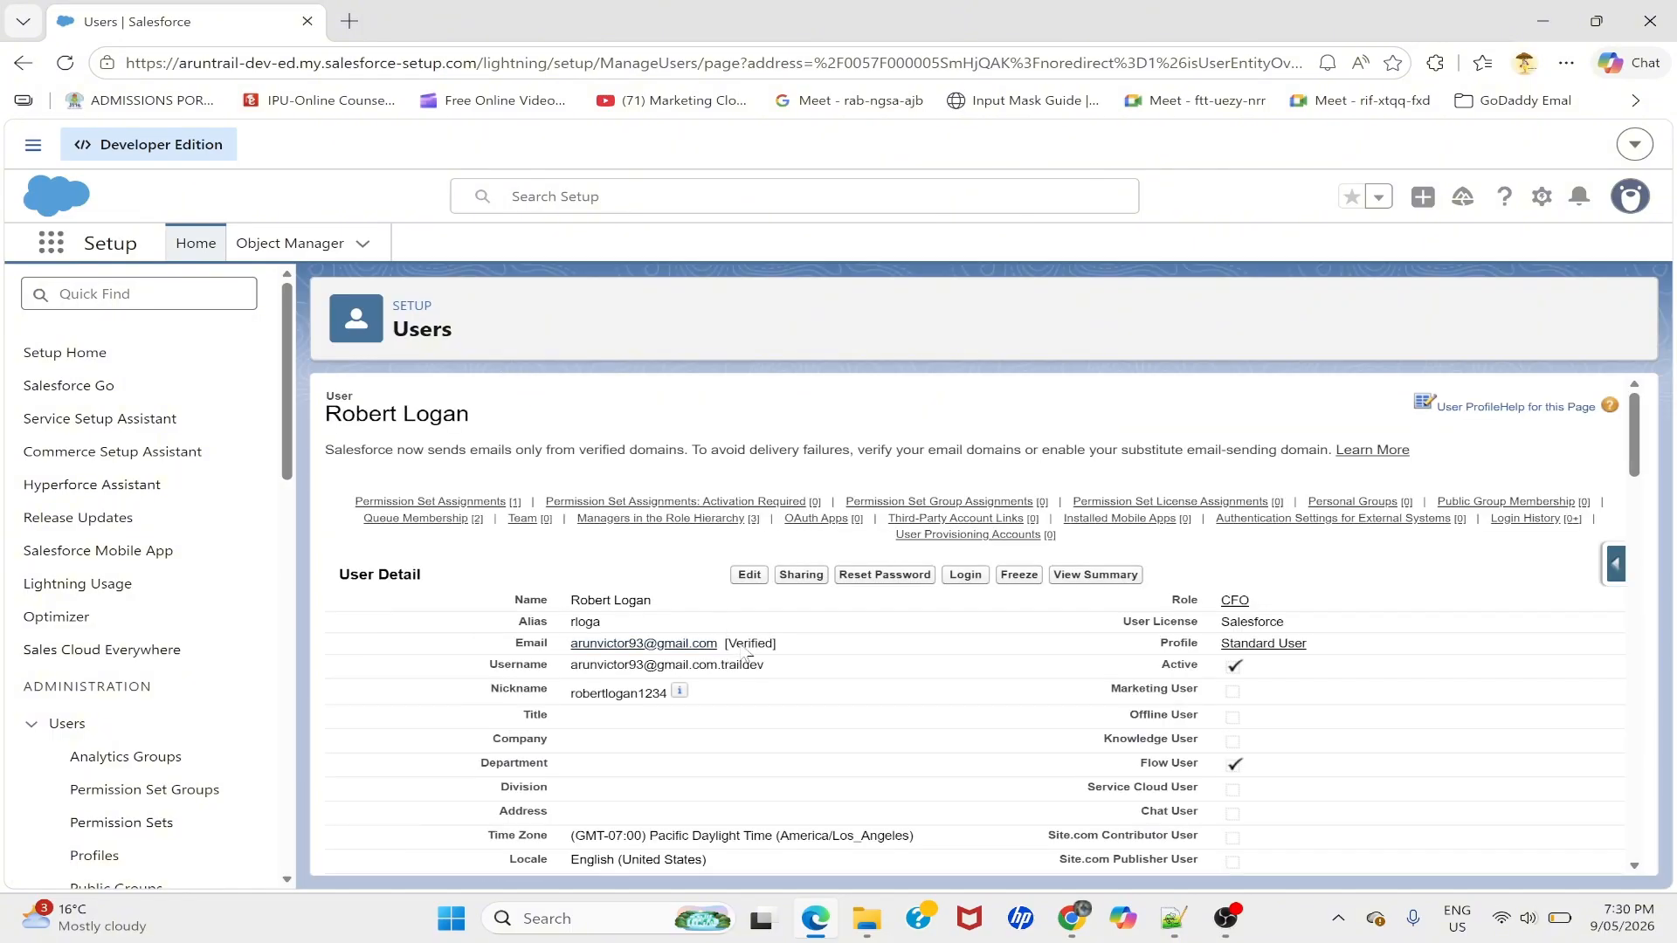
{"action": "double_click", "coordinate": [753, 667]}
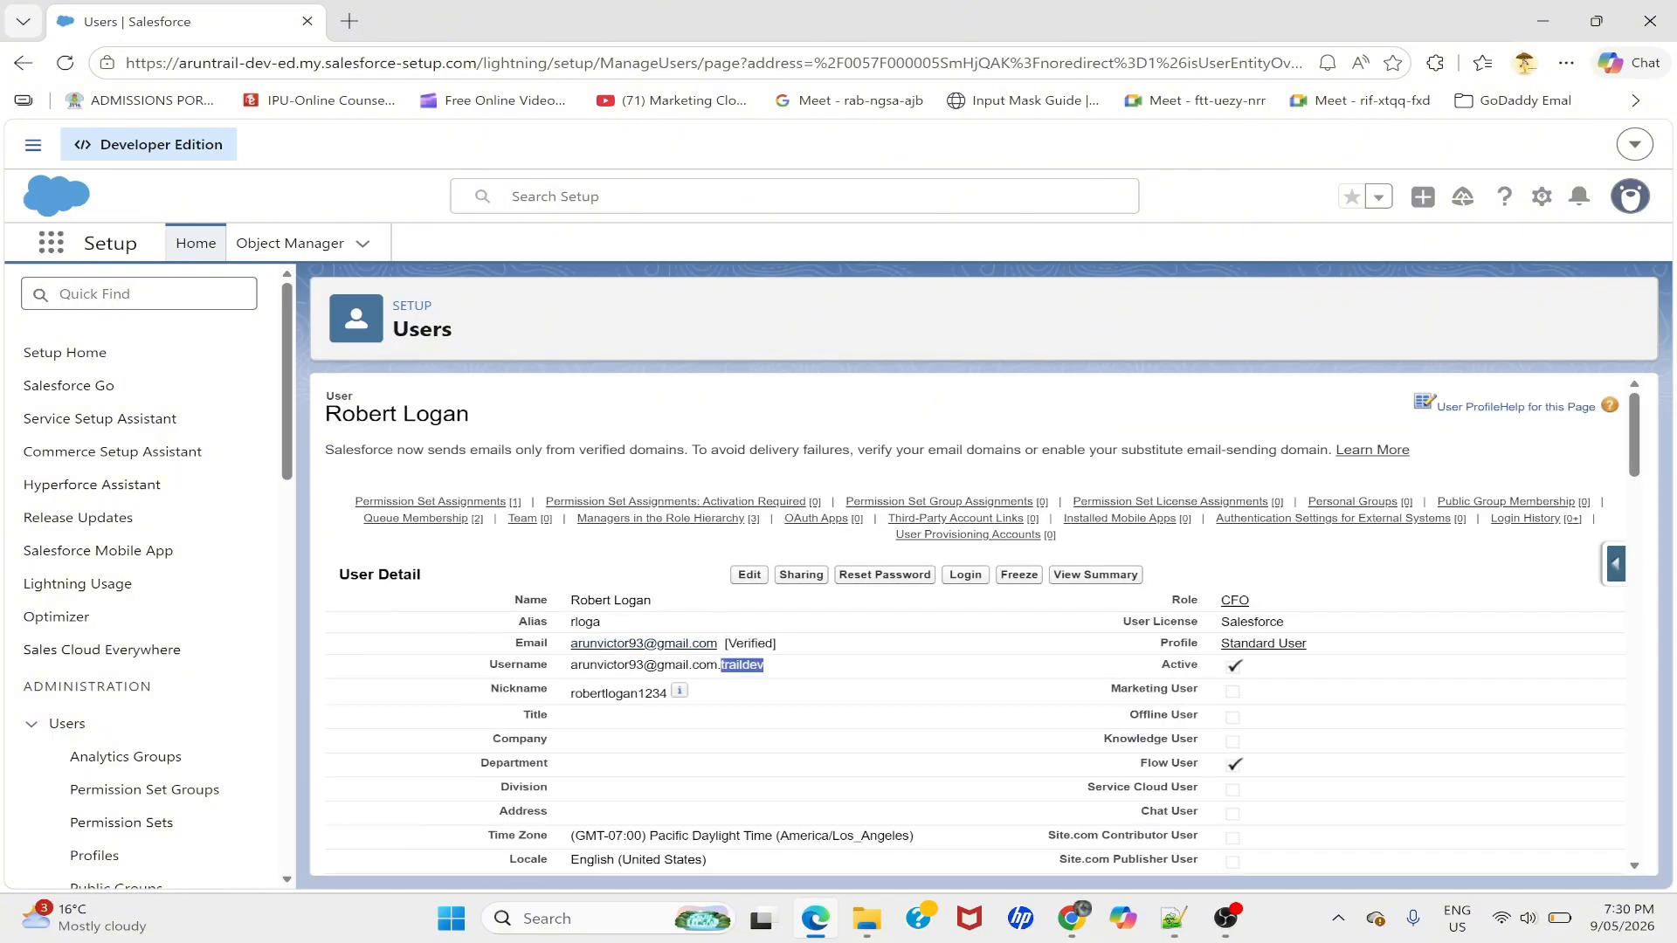
{"action": "triple_click", "coordinate": [752, 666]}
{"action": "key", "text": "ctrl+c"}
- Set the account's Manager to the copied approver username and save
{"action": "key", "text": "alt+Tab"}
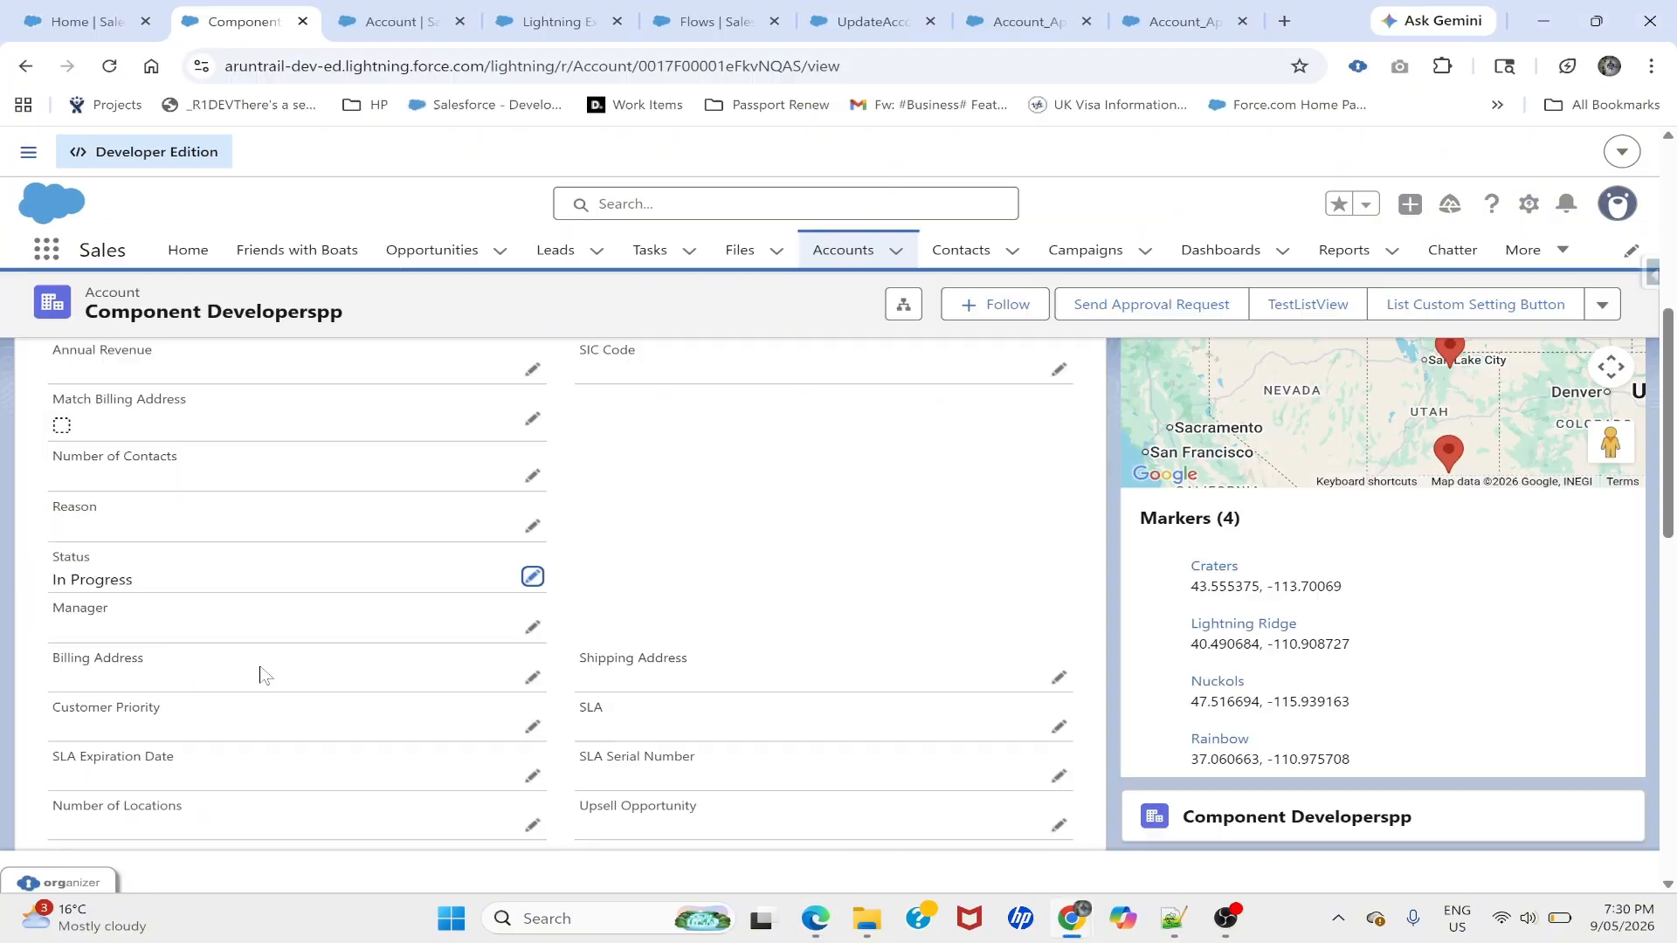
{"action": "left_click", "coordinate": [532, 631]}
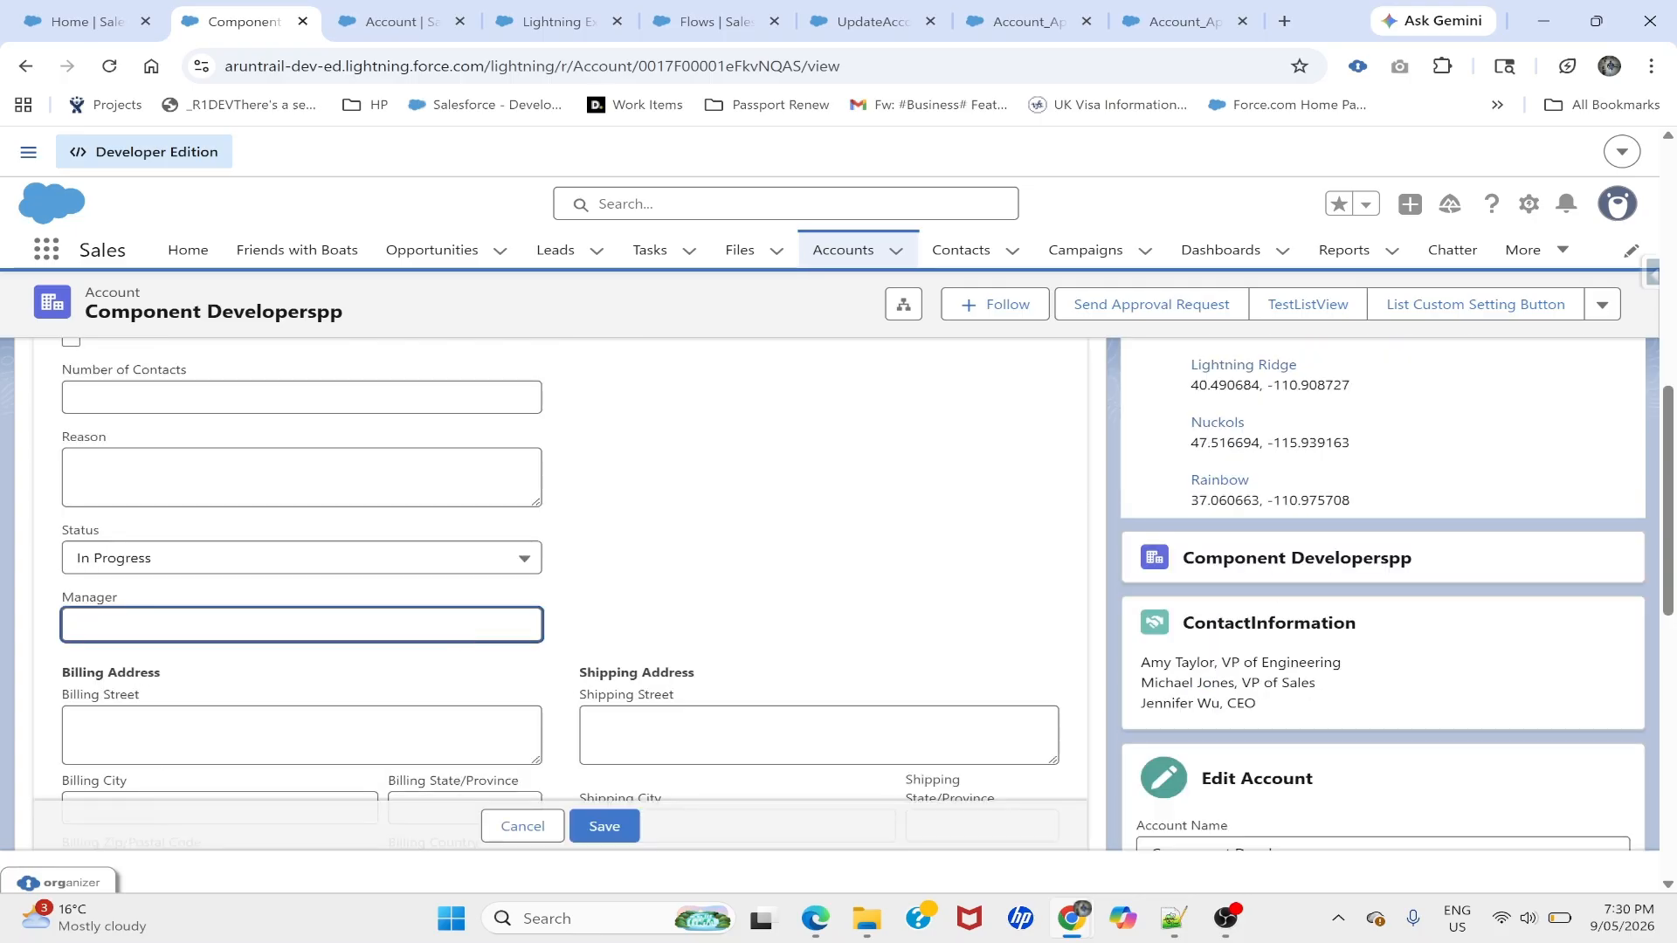
{"action": "key", "text": "ctrl+v"}
{"action": "left_click", "coordinate": [607, 824]}
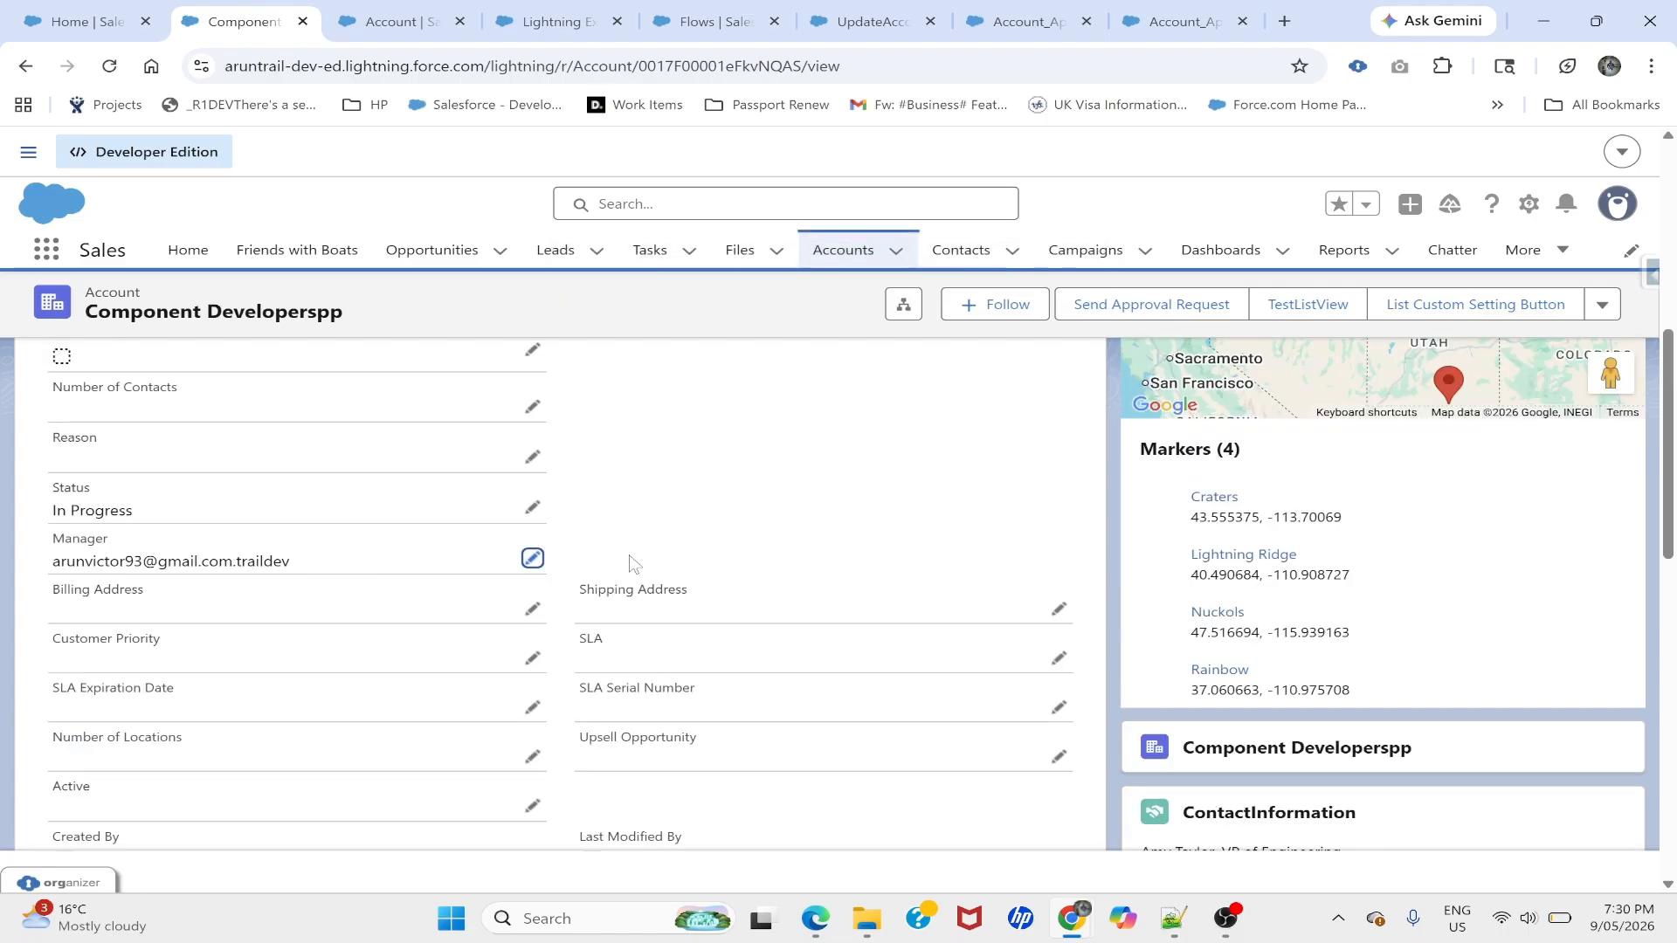
- Set the account's Annual Revenue to $1,000 and save
{"action": "scroll", "coordinate": [717, 524], "scroll_direction": "up", "scroll_amount": 10}
{"action": "key", "text": "ctrl+f"}
{"action": "type", "text": "re"}
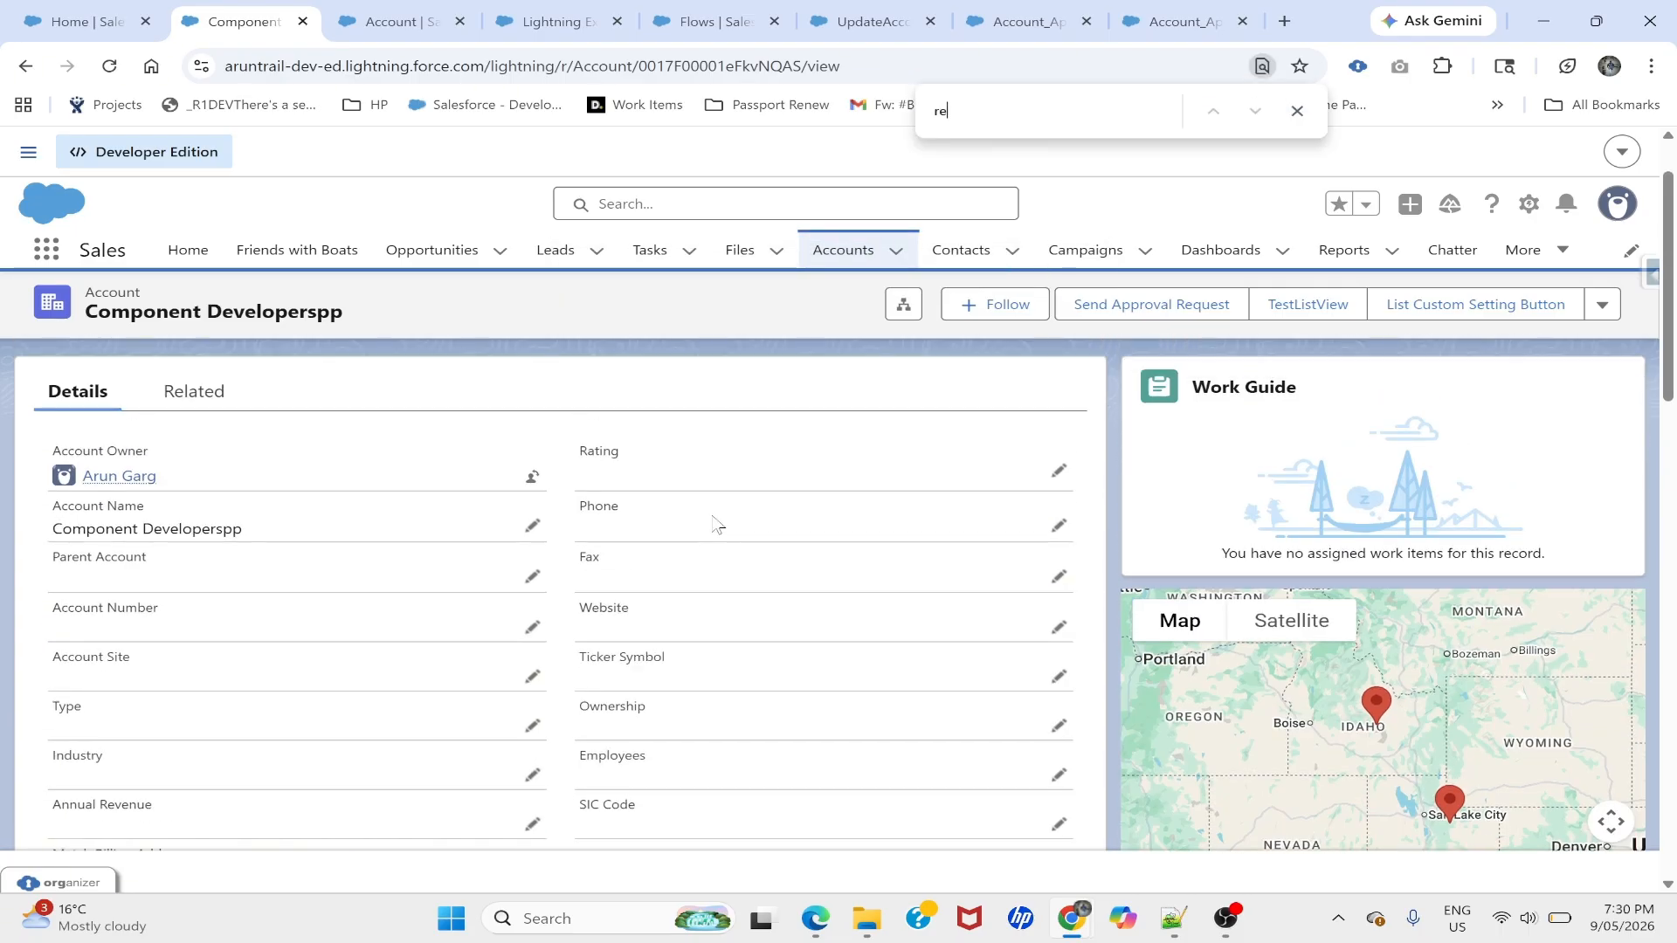
{"action": "type", "text": "ve"}
{"action": "scroll", "coordinate": [436, 727], "scroll_direction": "down", "scroll_amount": 1}
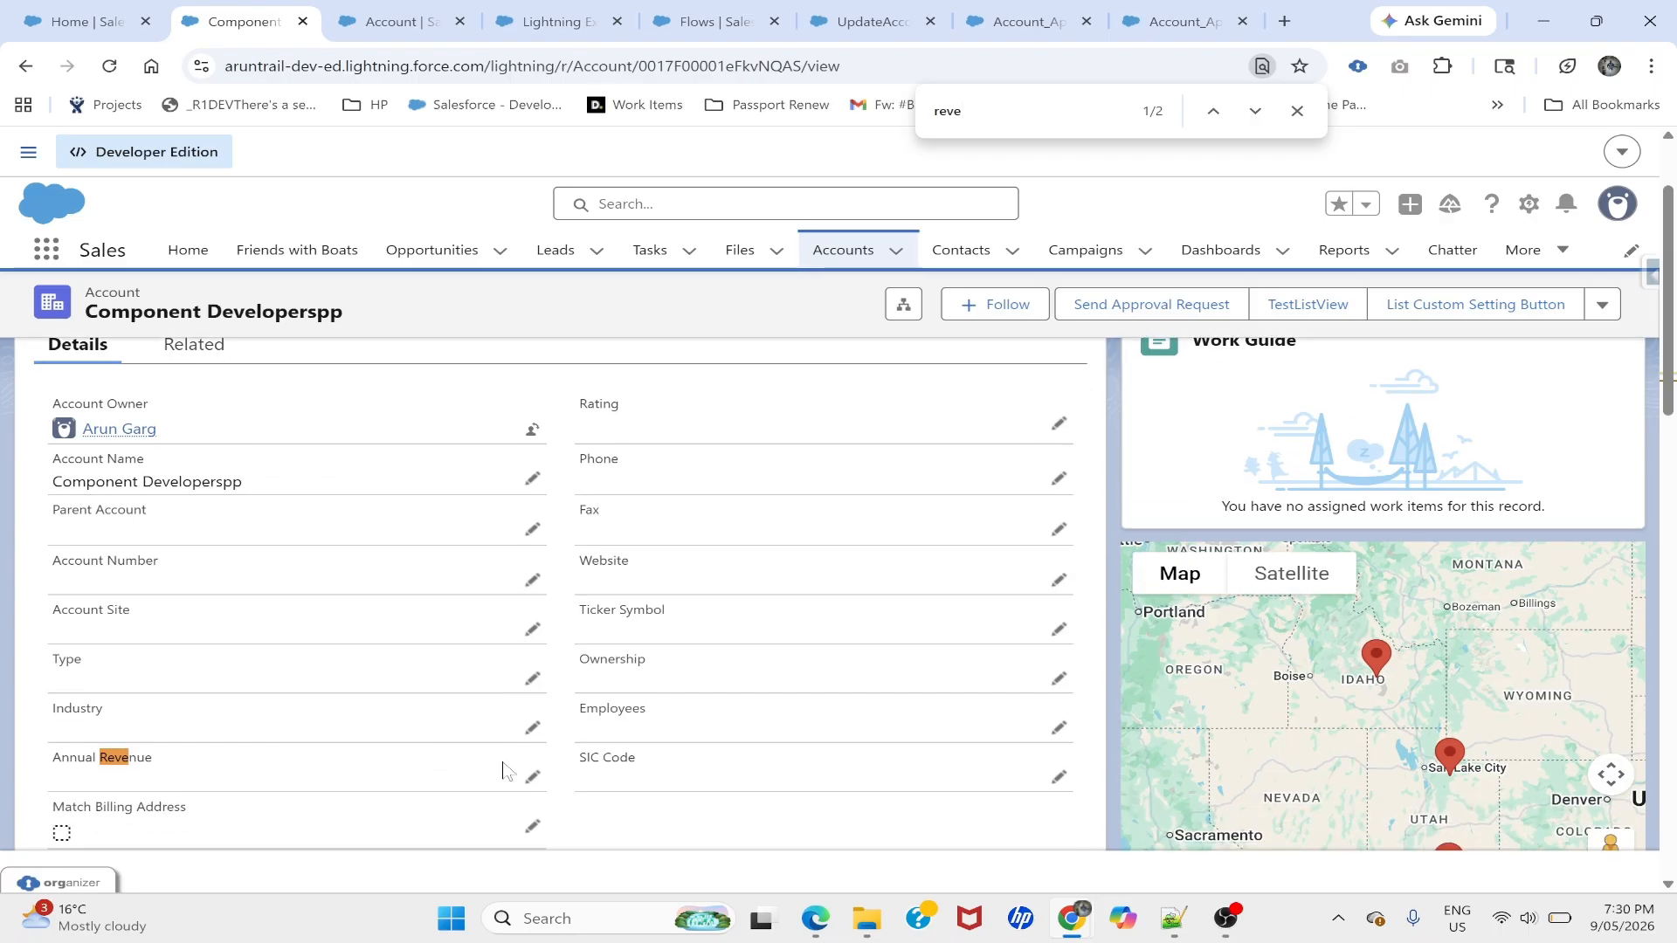
{"action": "left_click", "coordinate": [529, 779]}
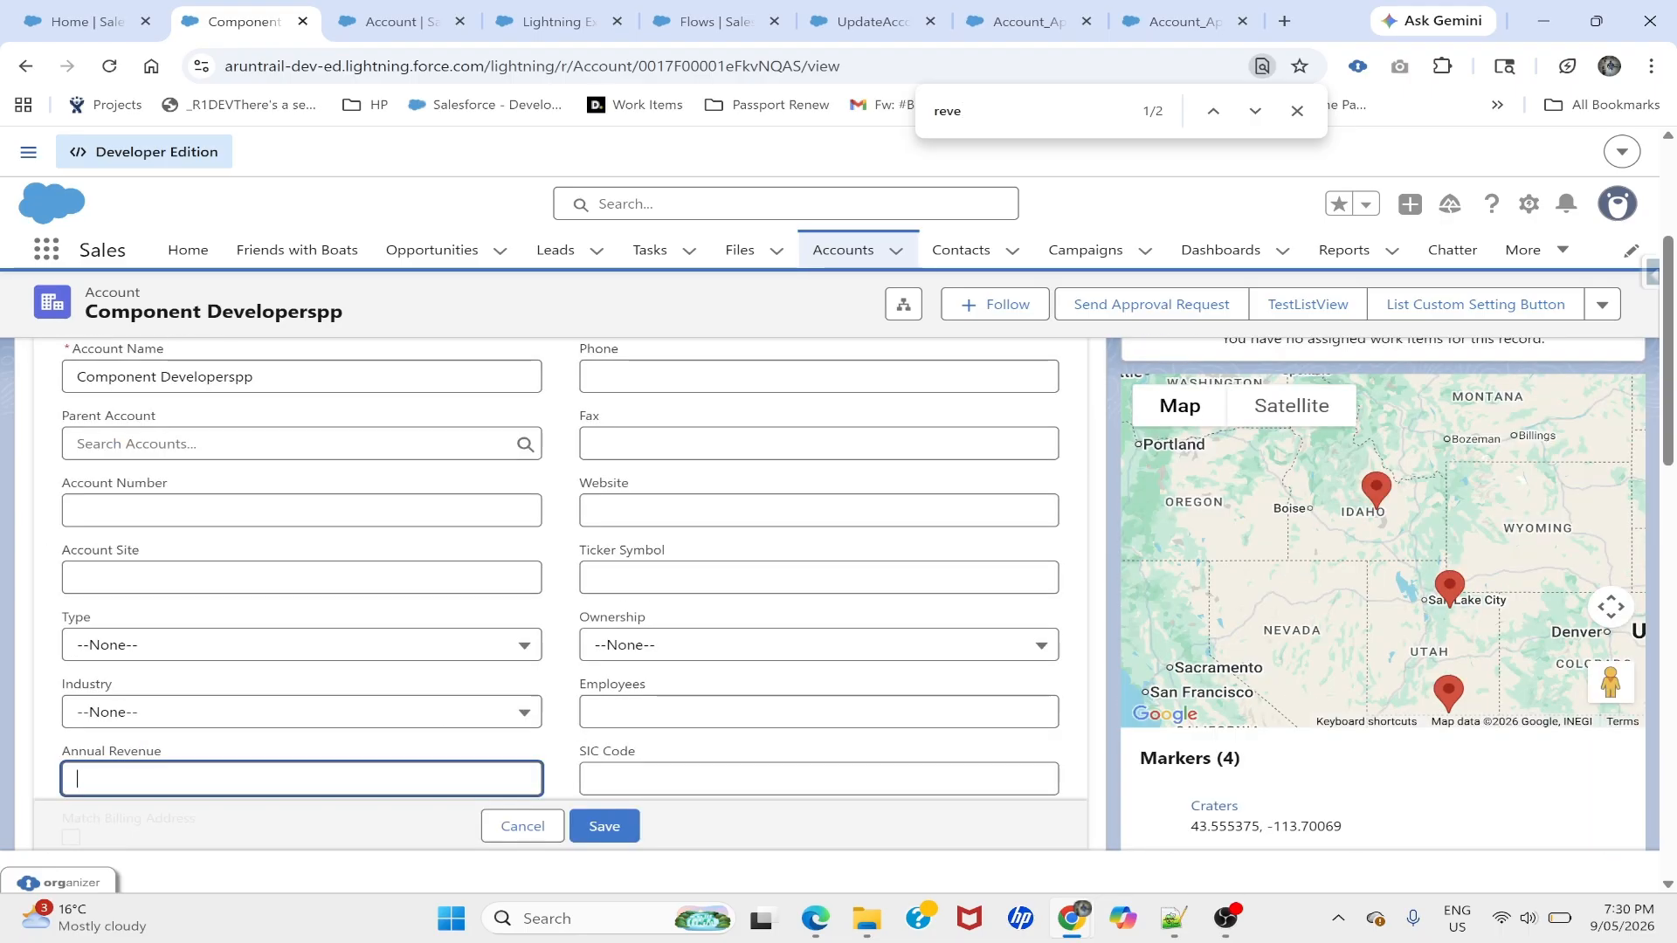
{"action": "type", "text": "1000"}
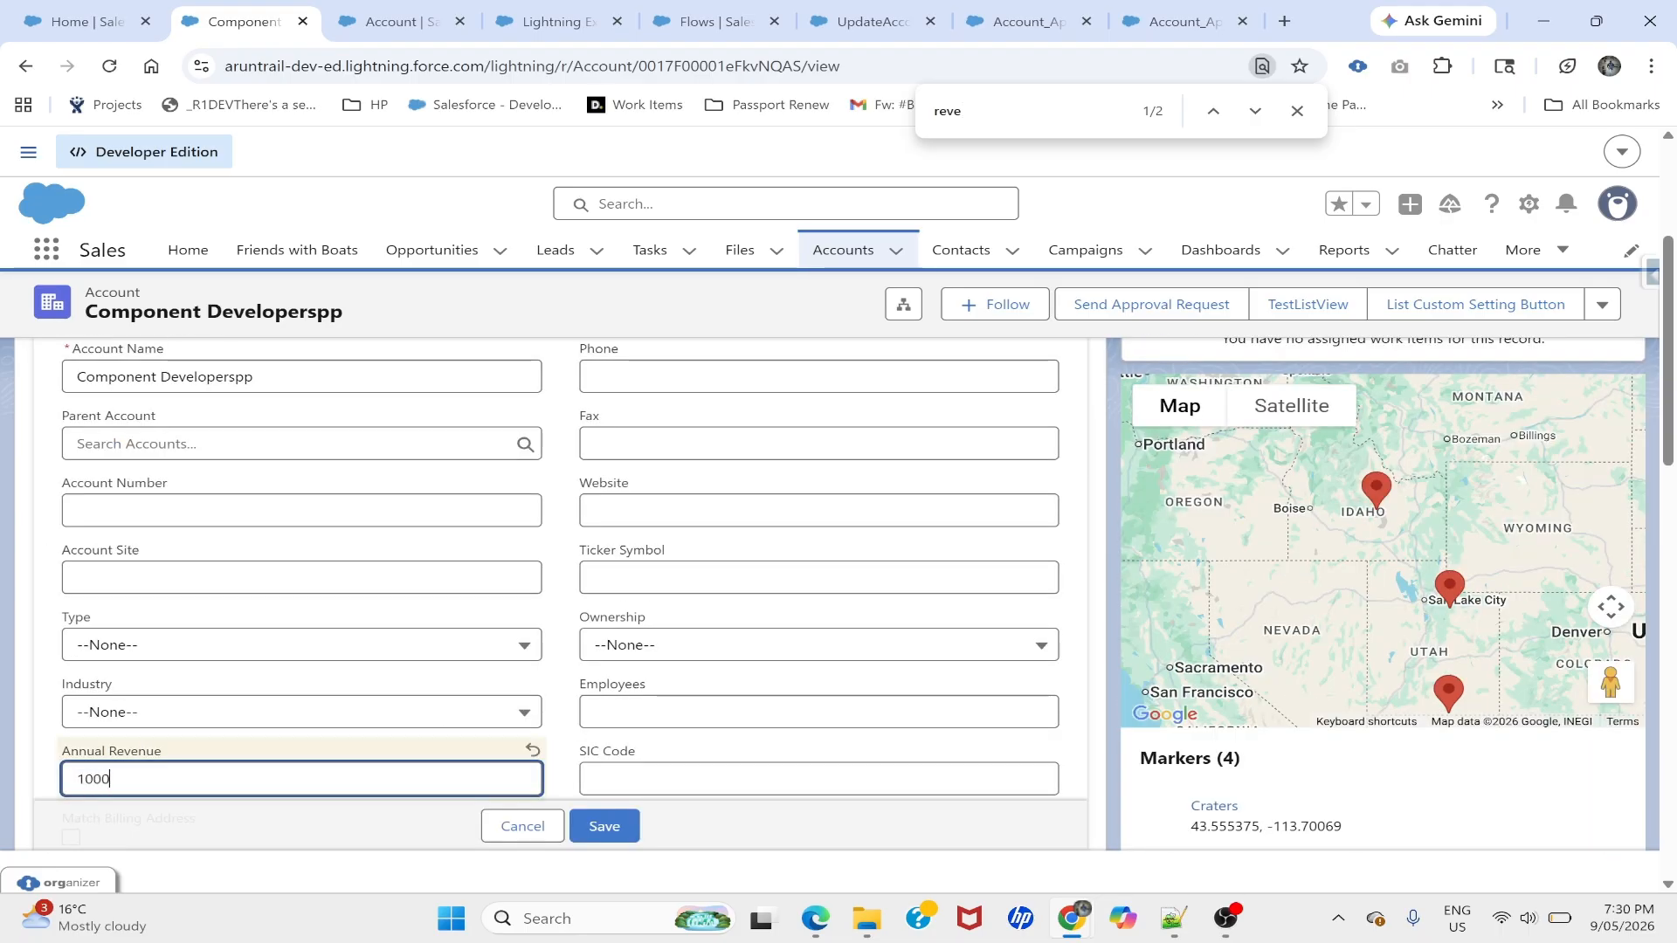
{"action": "left_click", "coordinate": [604, 826]}
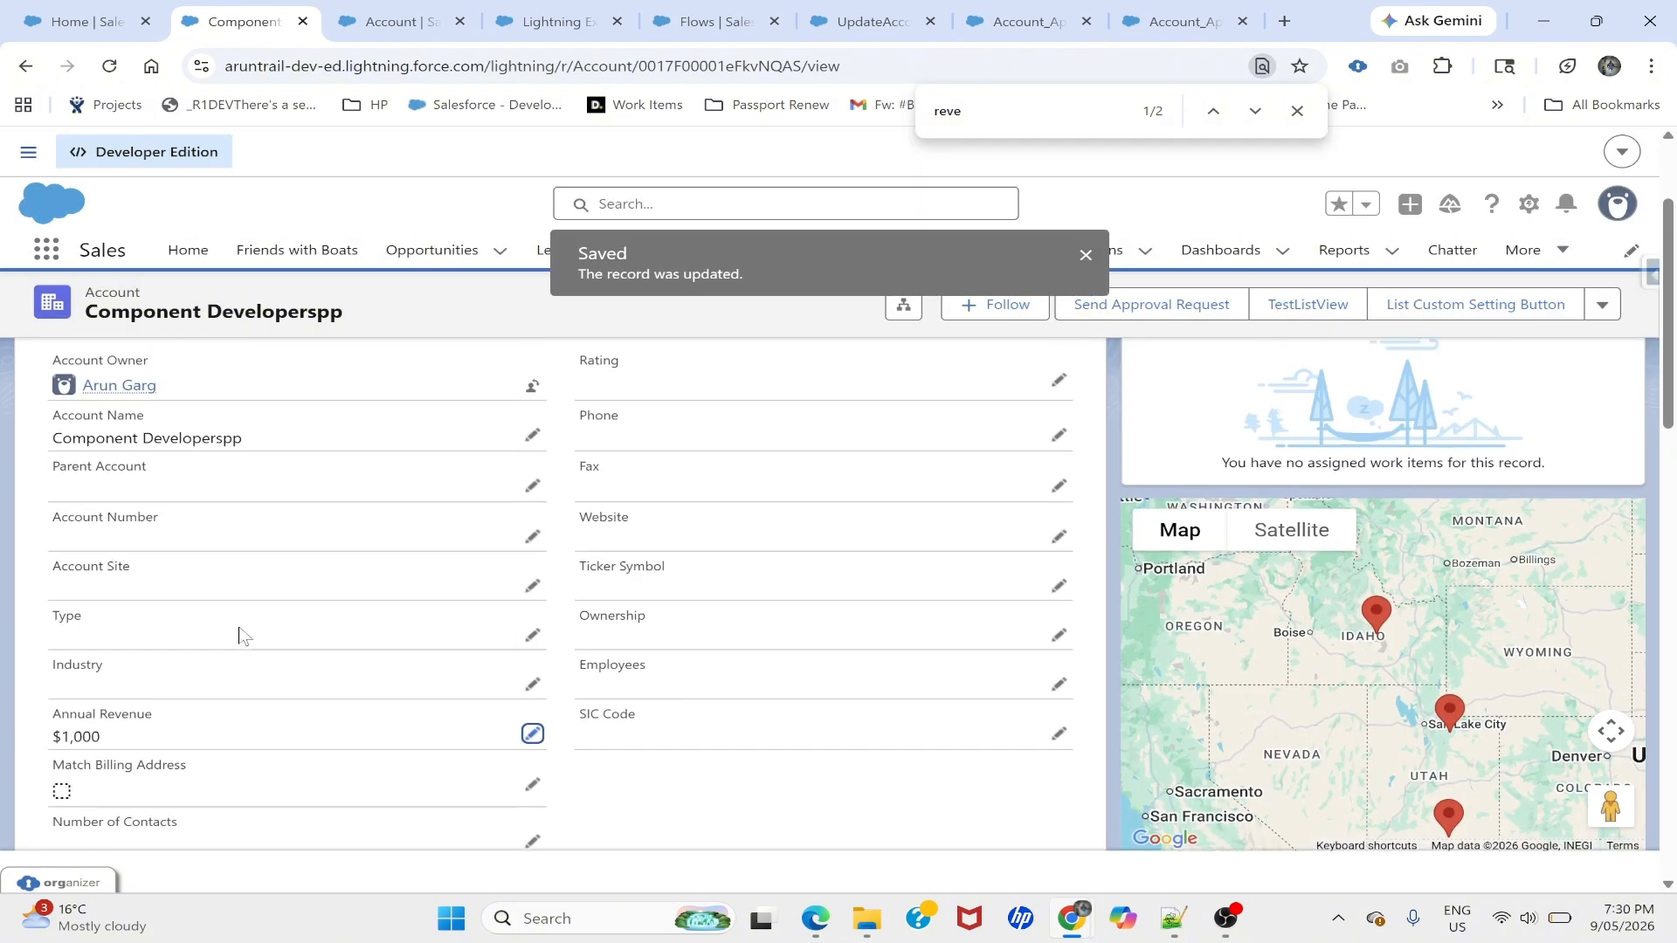
{"action": "scroll", "coordinate": [244, 637], "scroll_direction": "down", "scroll_amount": 4}
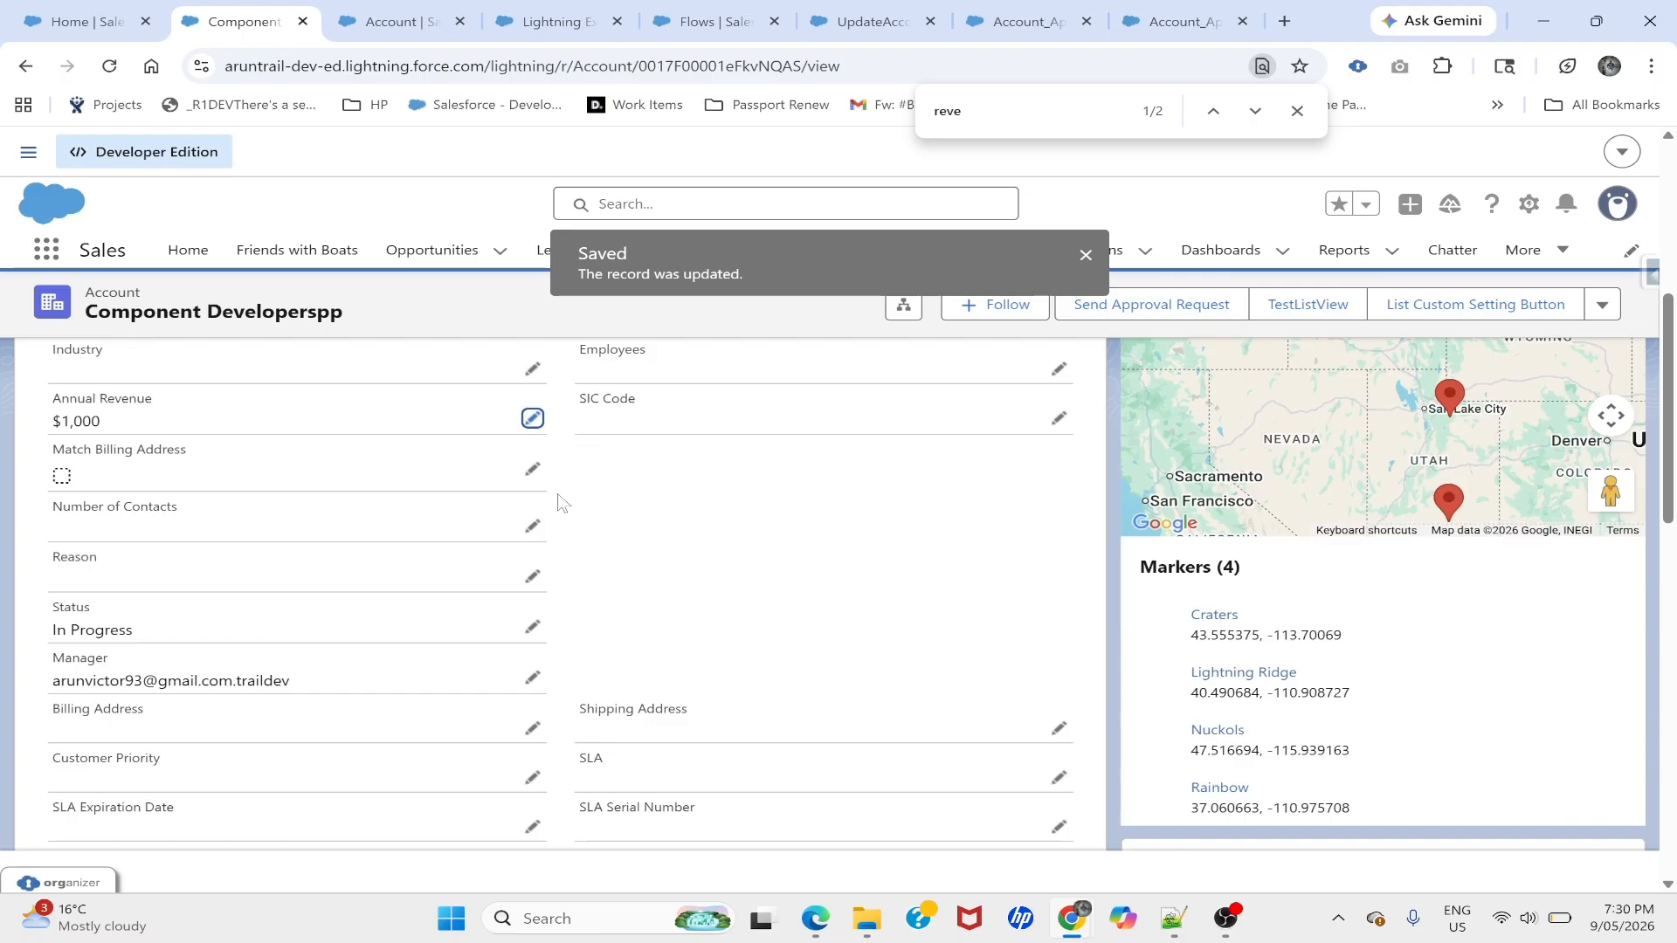
- Log in as the approver user and show the account's related lists
{"action": "key", "text": "alt+Tab"}
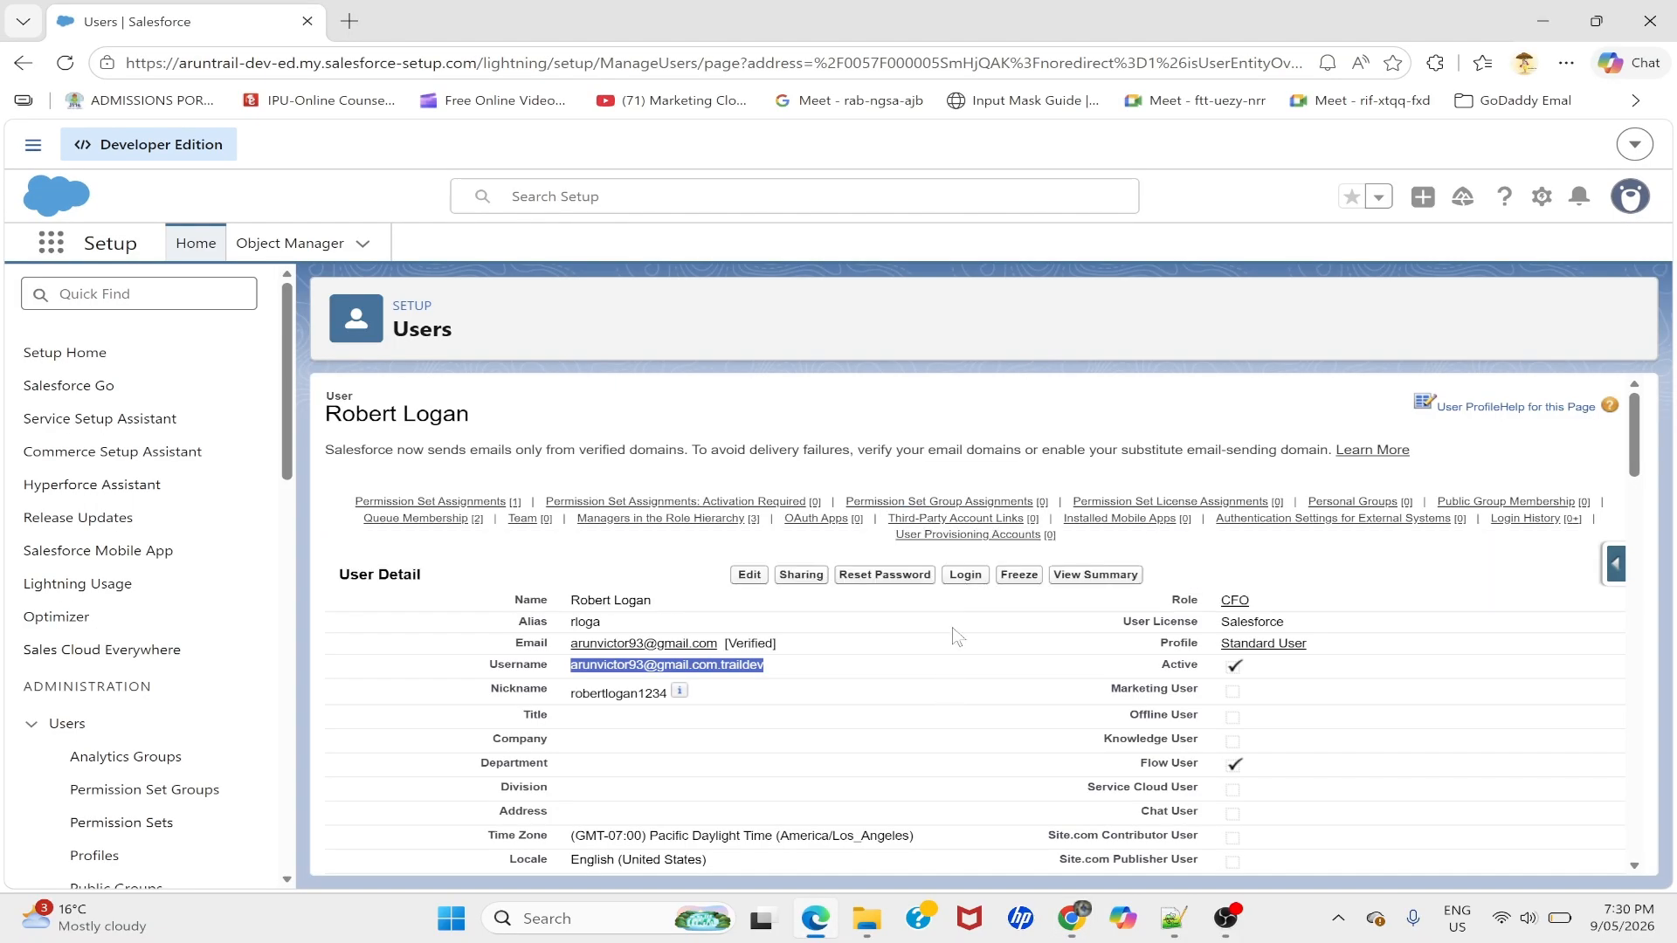
{"action": "left_click", "coordinate": [965, 579]}
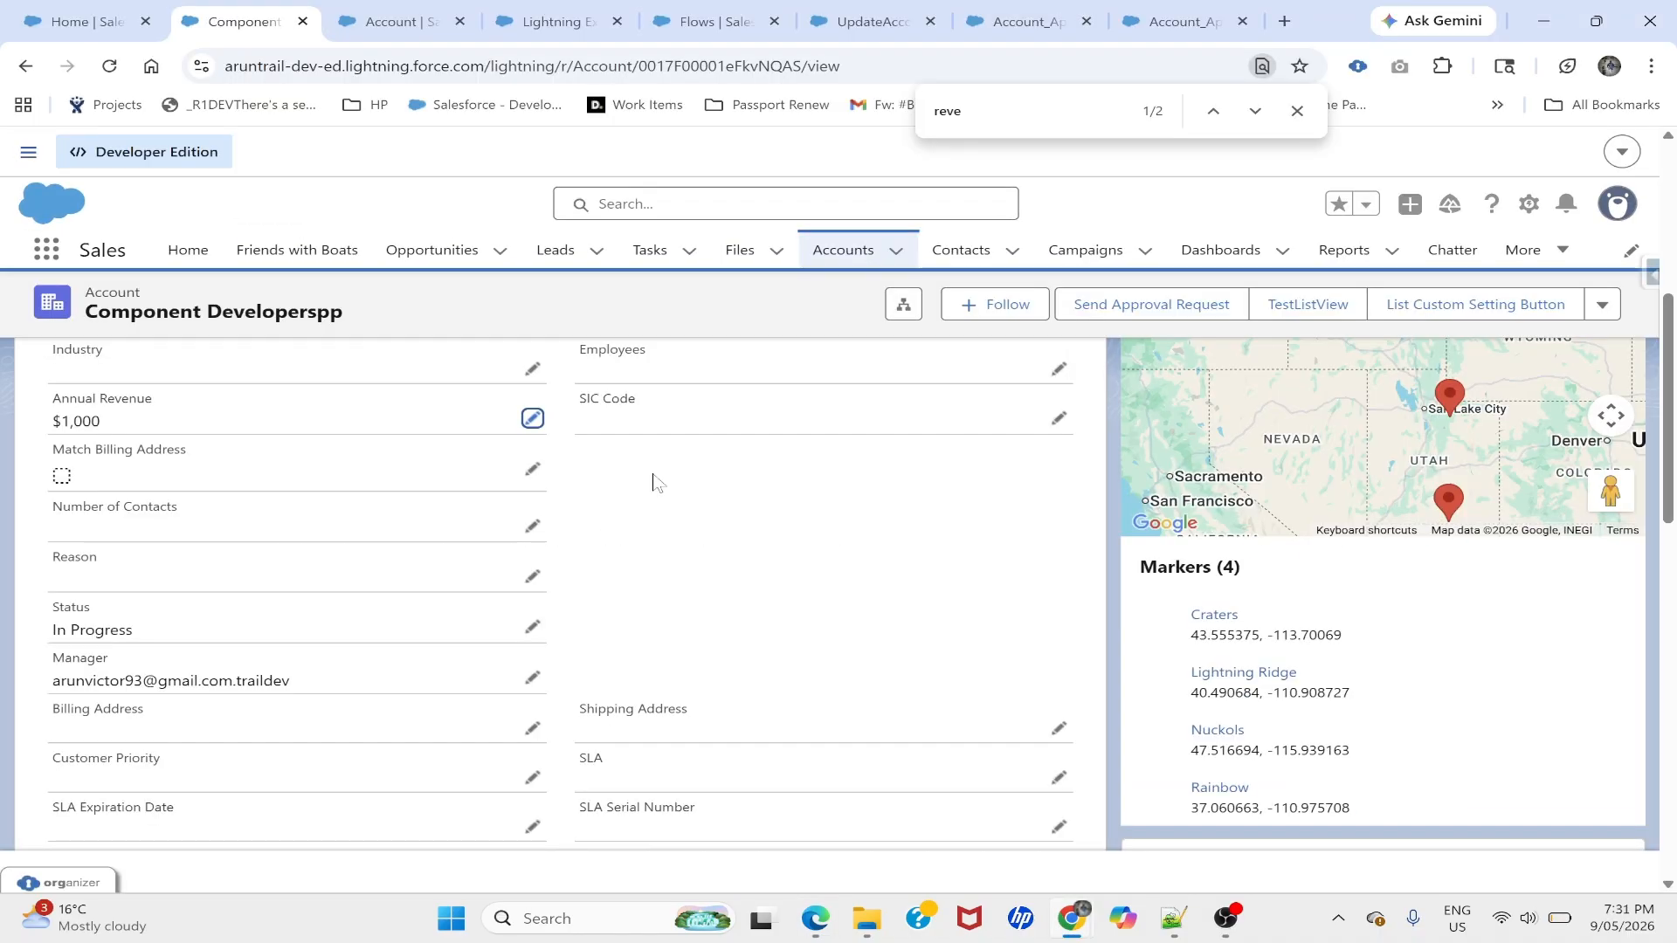
{"action": "scroll", "coordinate": [651, 479], "scroll_direction": "up", "scroll_amount": 10}
{"action": "left_click", "coordinate": [209, 487]}
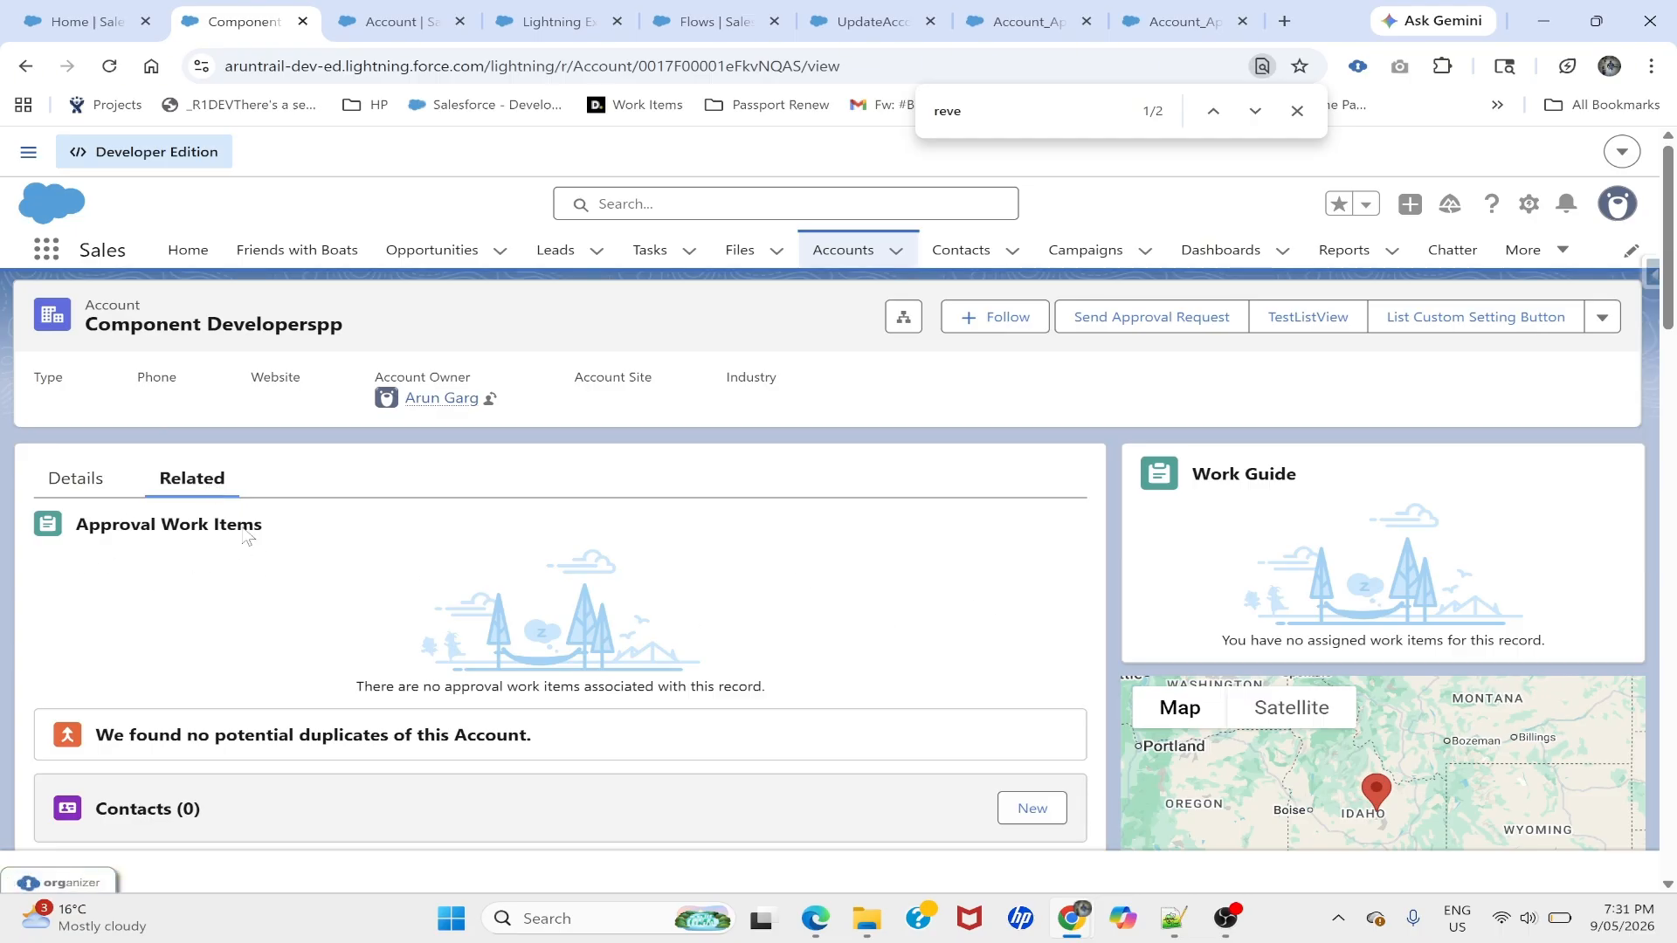
- From the account's Details, submit it with Send Approval Request
{"action": "left_click", "coordinate": [75, 479]}
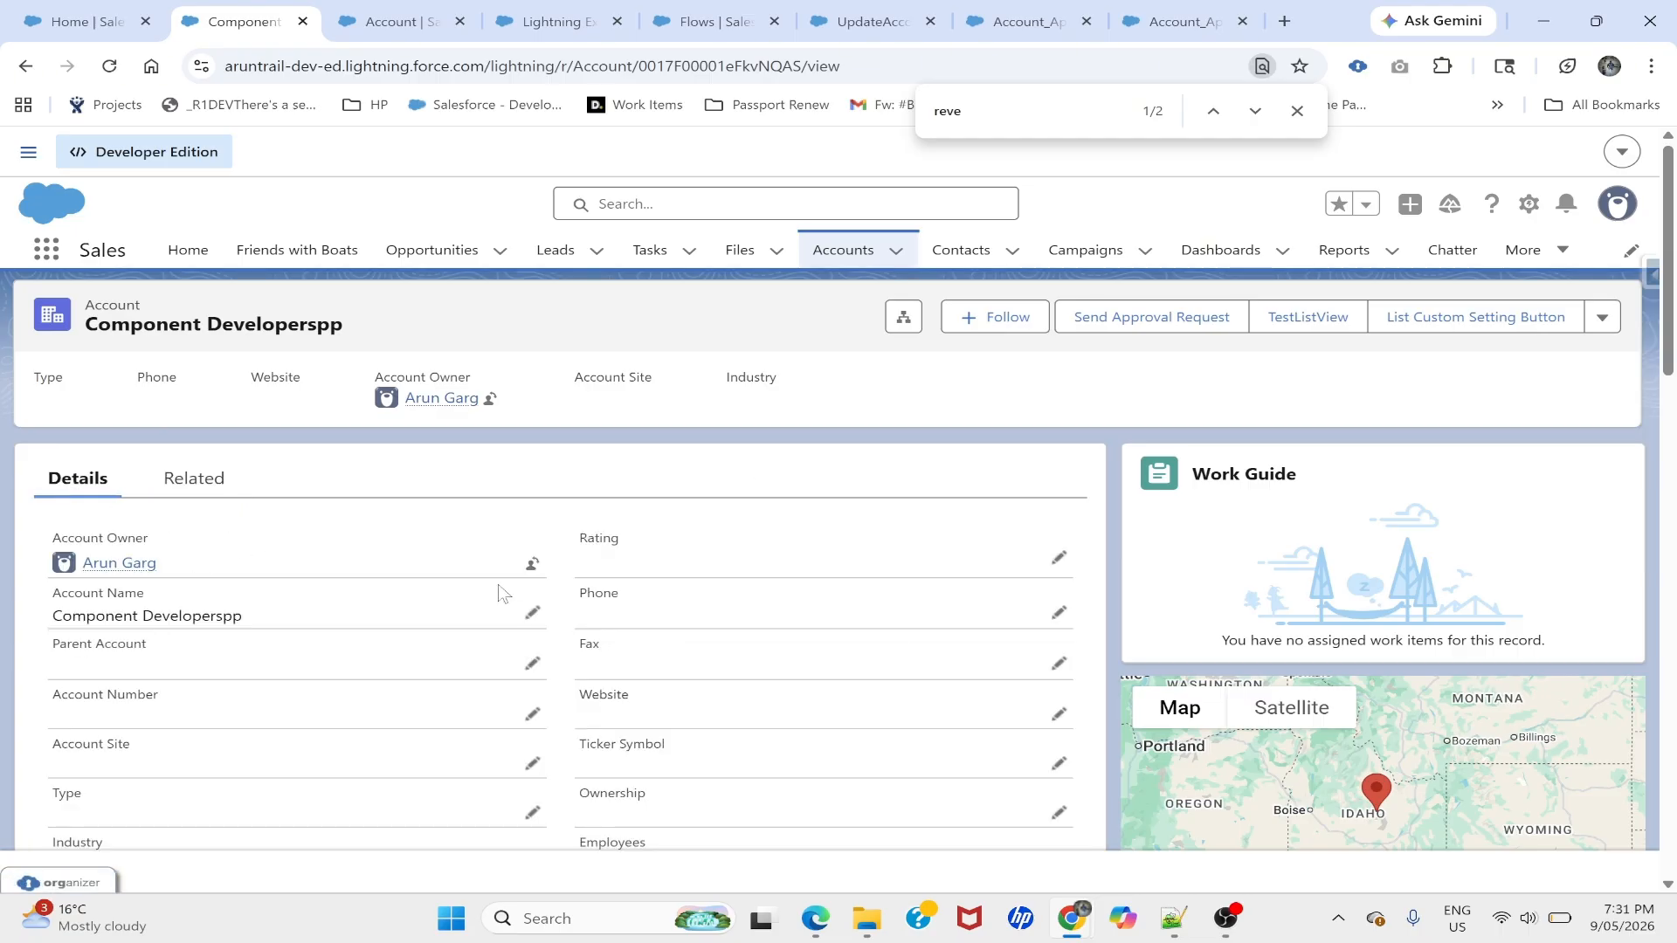
{"action": "scroll", "coordinate": [502, 593], "scroll_direction": "down", "scroll_amount": 5}
{"action": "scroll", "coordinate": [786, 625], "scroll_direction": "up", "scroll_amount": 5}
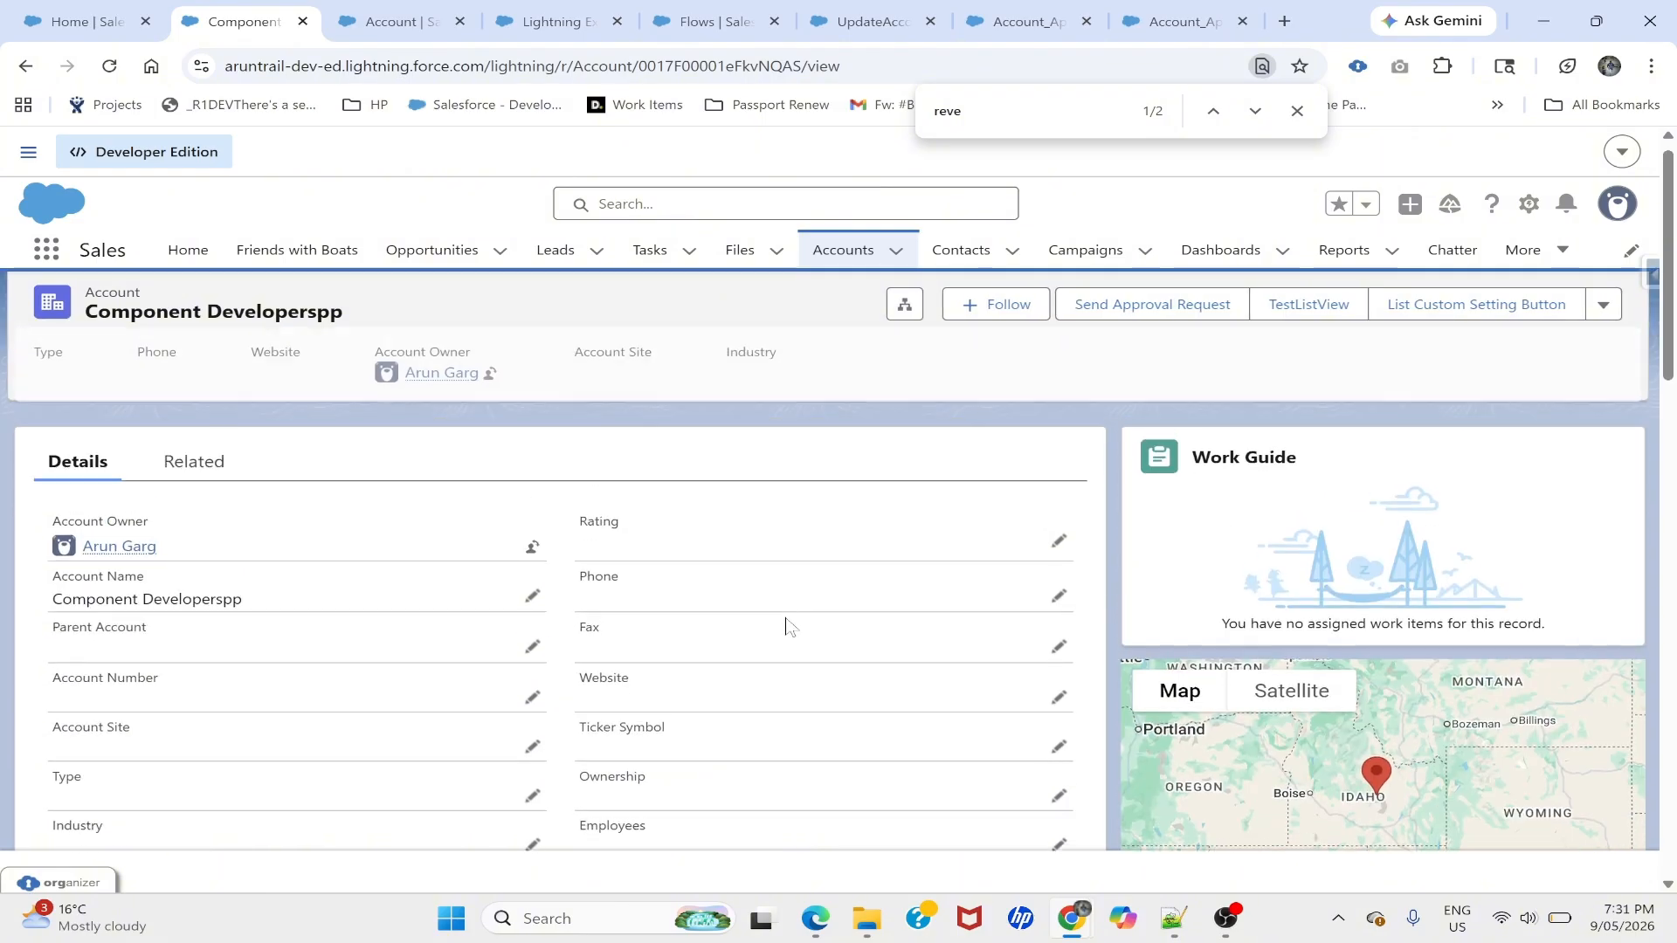
{"action": "scroll", "coordinate": [777, 623], "scroll_direction": "up", "scroll_amount": 1}
{"action": "scroll", "coordinate": [401, 666], "scroll_direction": "down", "scroll_amount": 2}
{"action": "scroll", "coordinate": [996, 456], "scroll_direction": "up", "scroll_amount": 2}
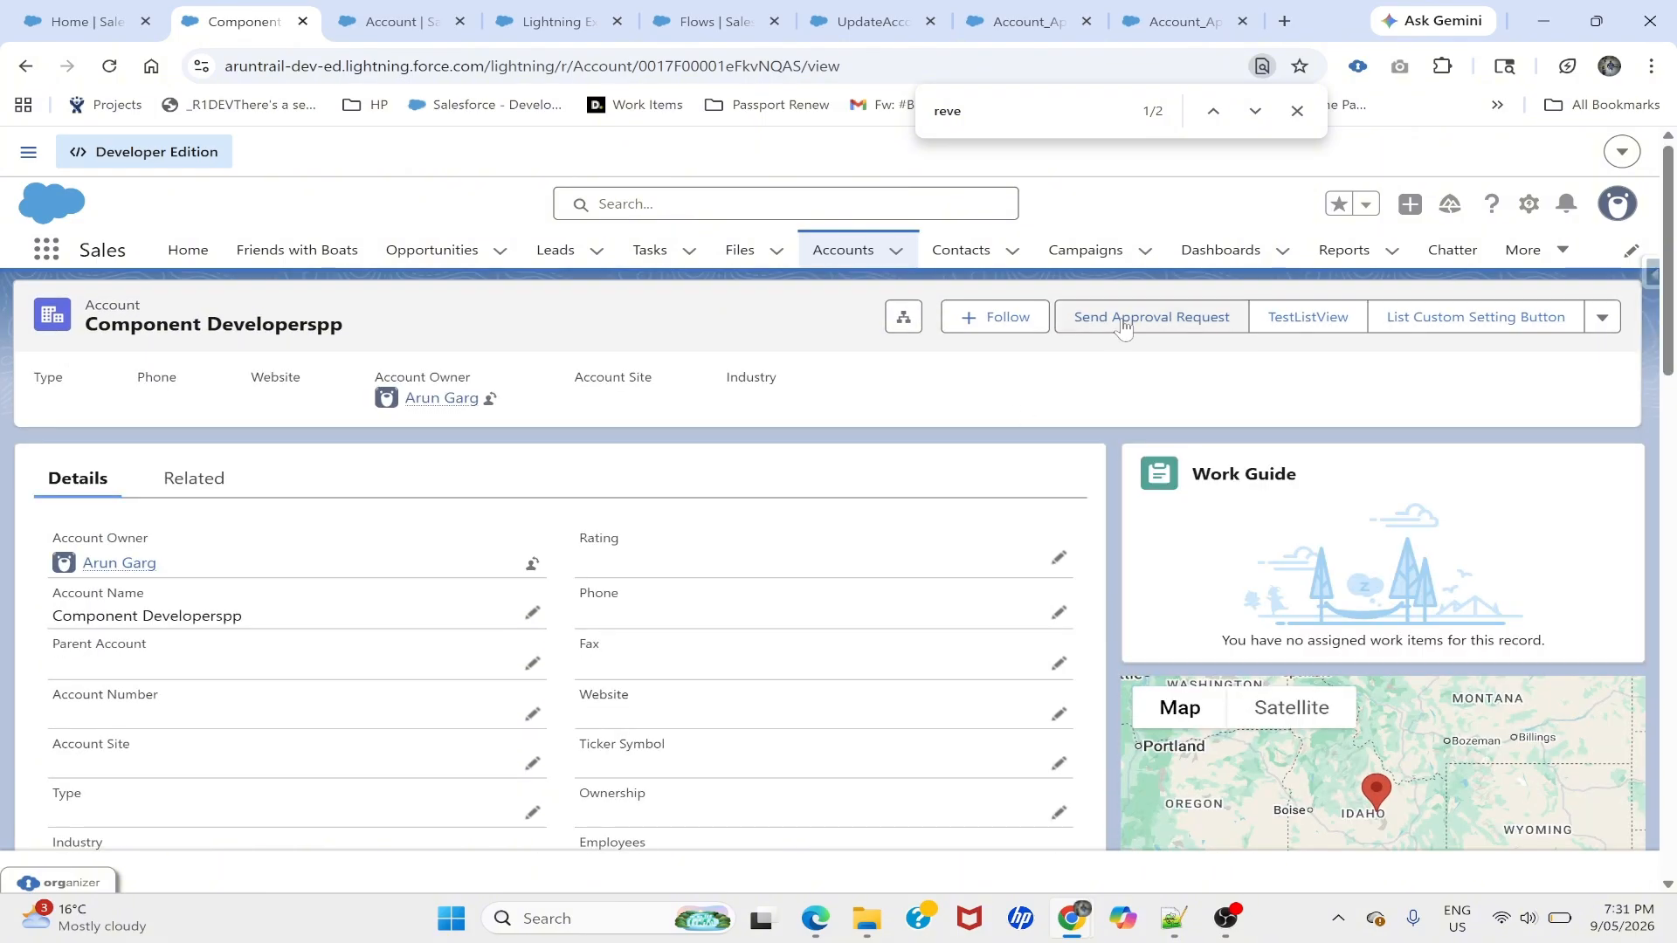
{"action": "scroll", "coordinate": [738, 511], "scroll_direction": "down", "scroll_amount": 4}
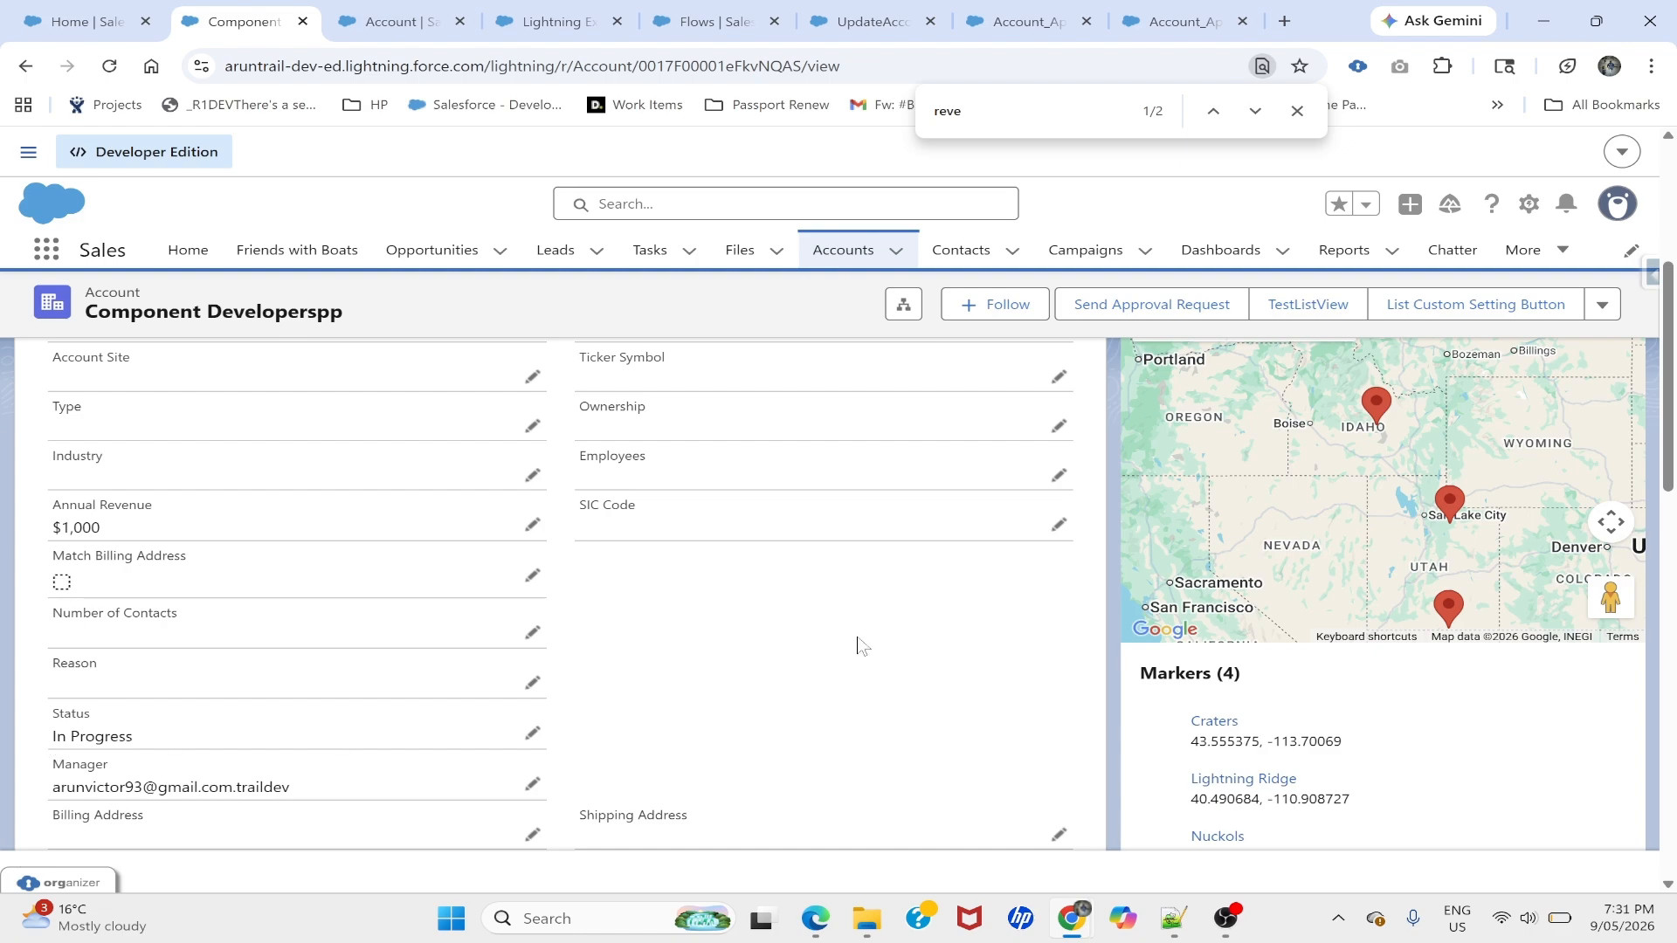
{"action": "scroll", "coordinate": [858, 646], "scroll_direction": "up", "scroll_amount": 5}
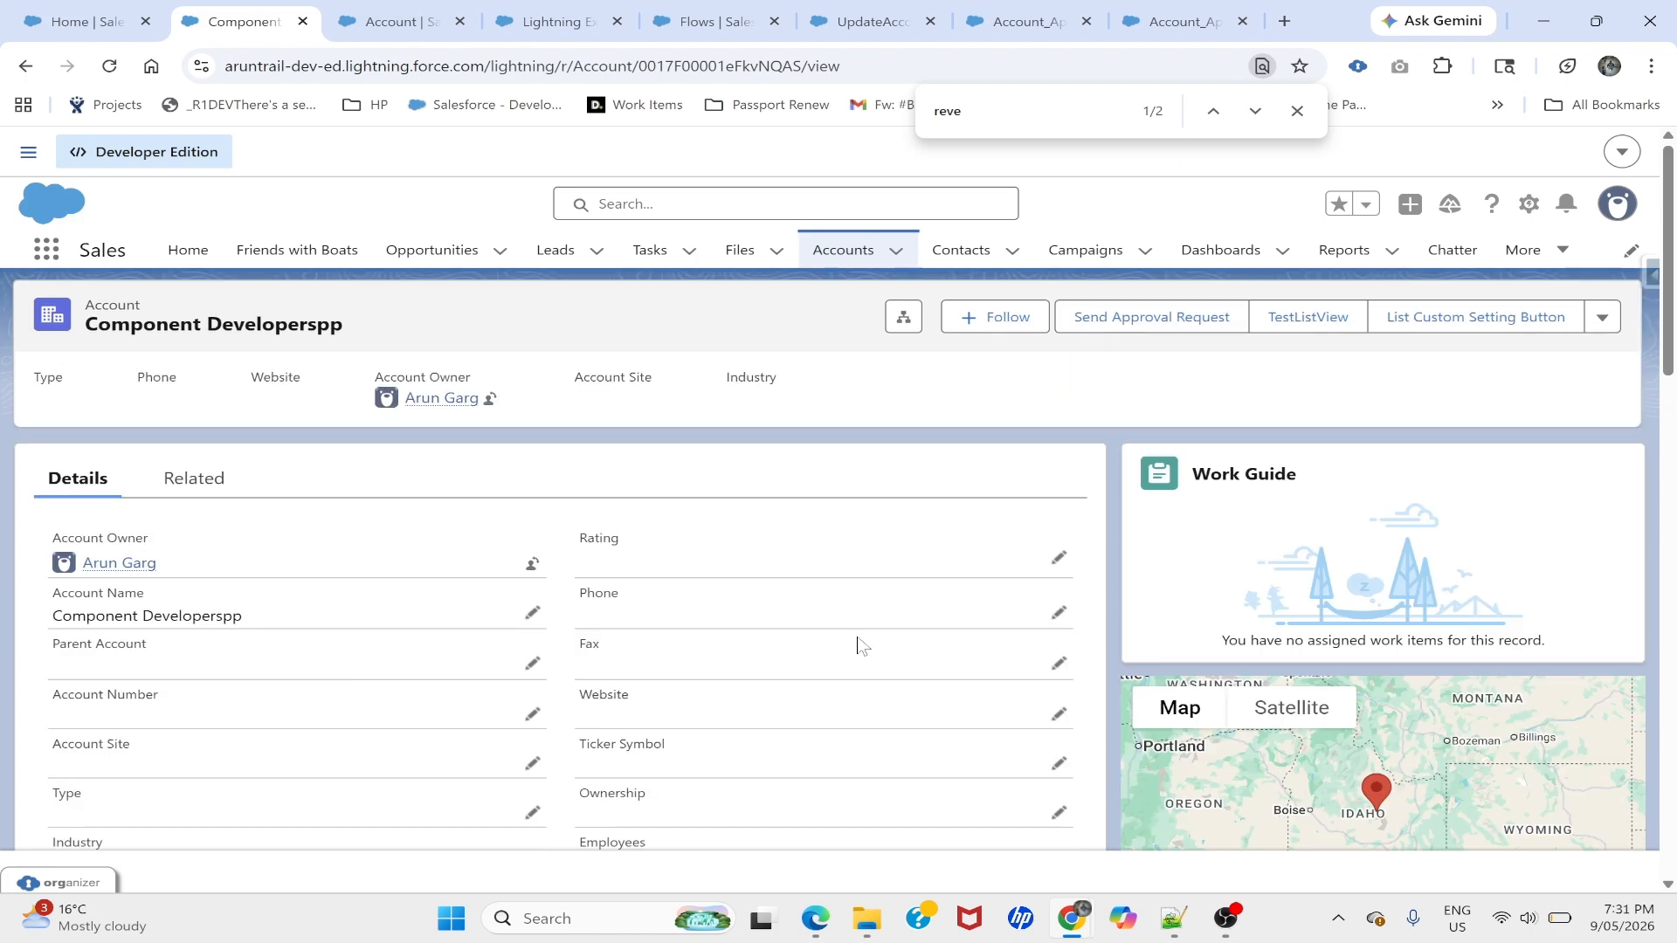
{"action": "left_click", "coordinate": [1161, 319]}
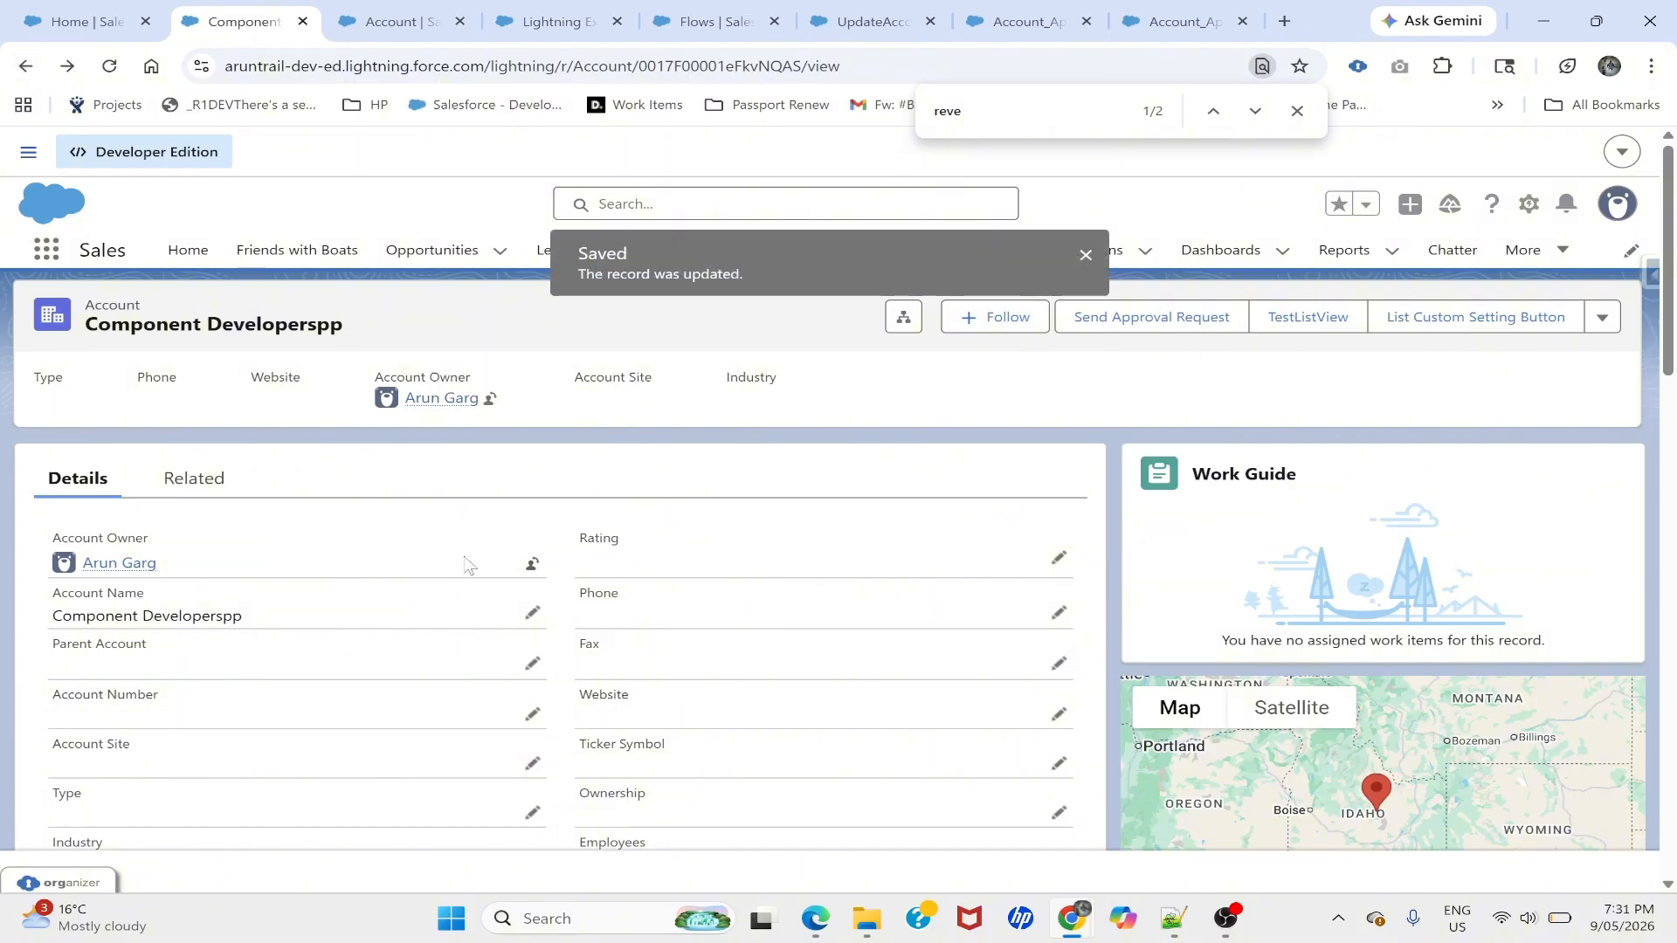
- Confirm Status reads Submitted for Approval, then view the Related tab
{"action": "scroll", "coordinate": [466, 565], "scroll_direction": "down", "scroll_amount": 4}
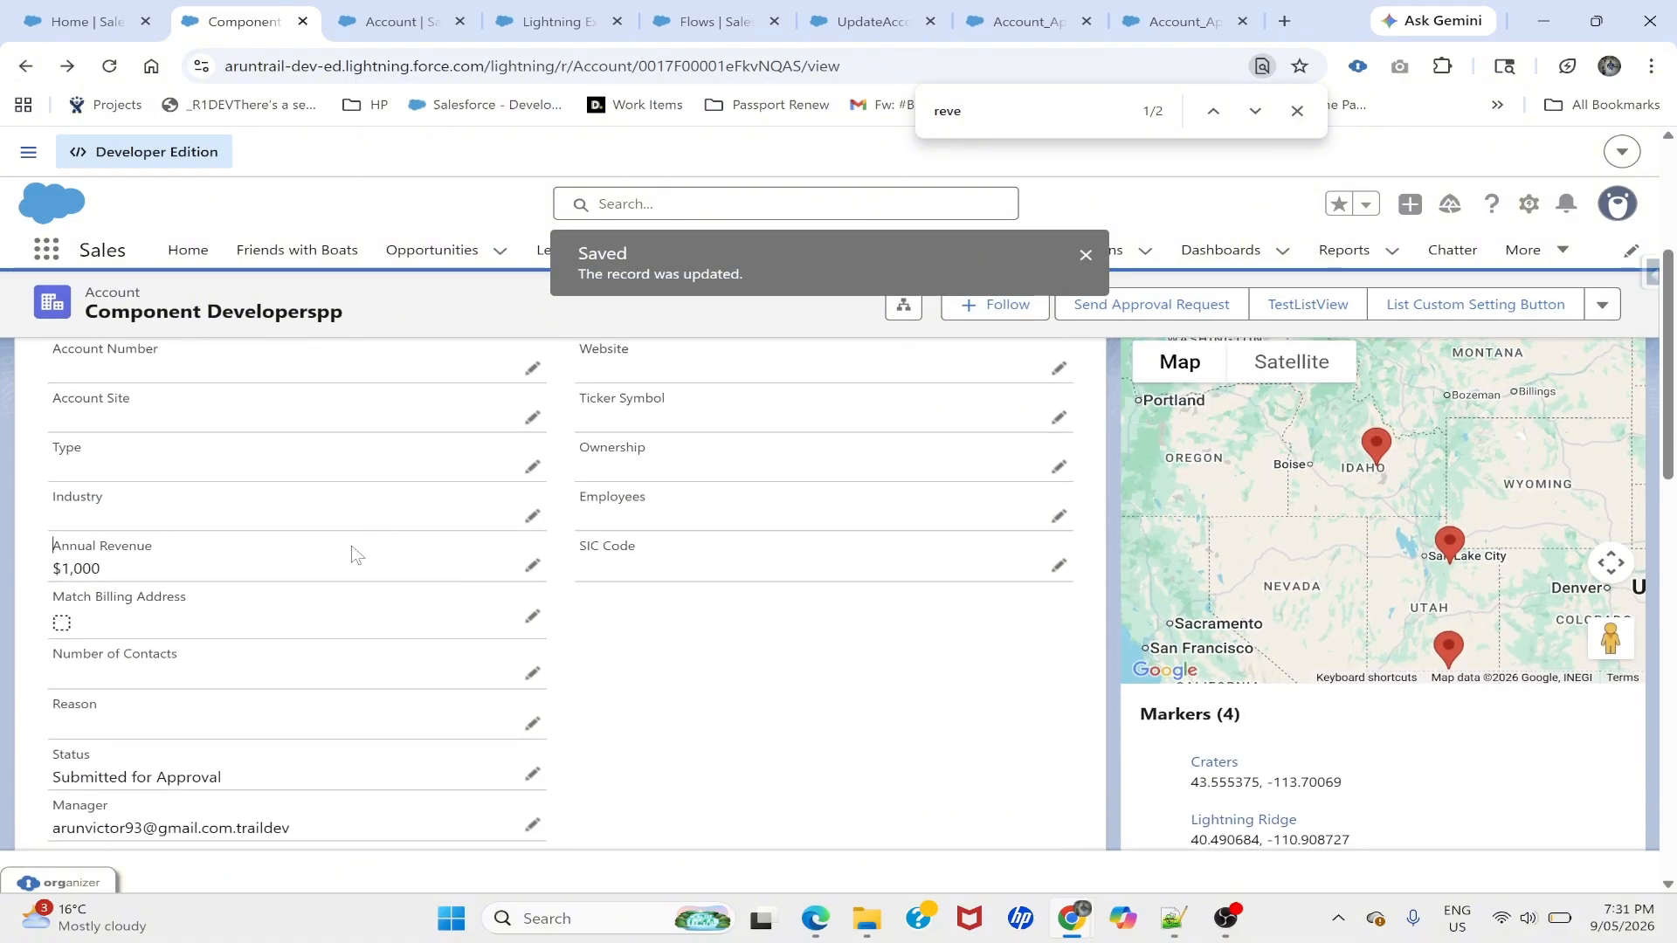
{"action": "scroll", "coordinate": [353, 555], "scroll_direction": "down", "scroll_amount": 1}
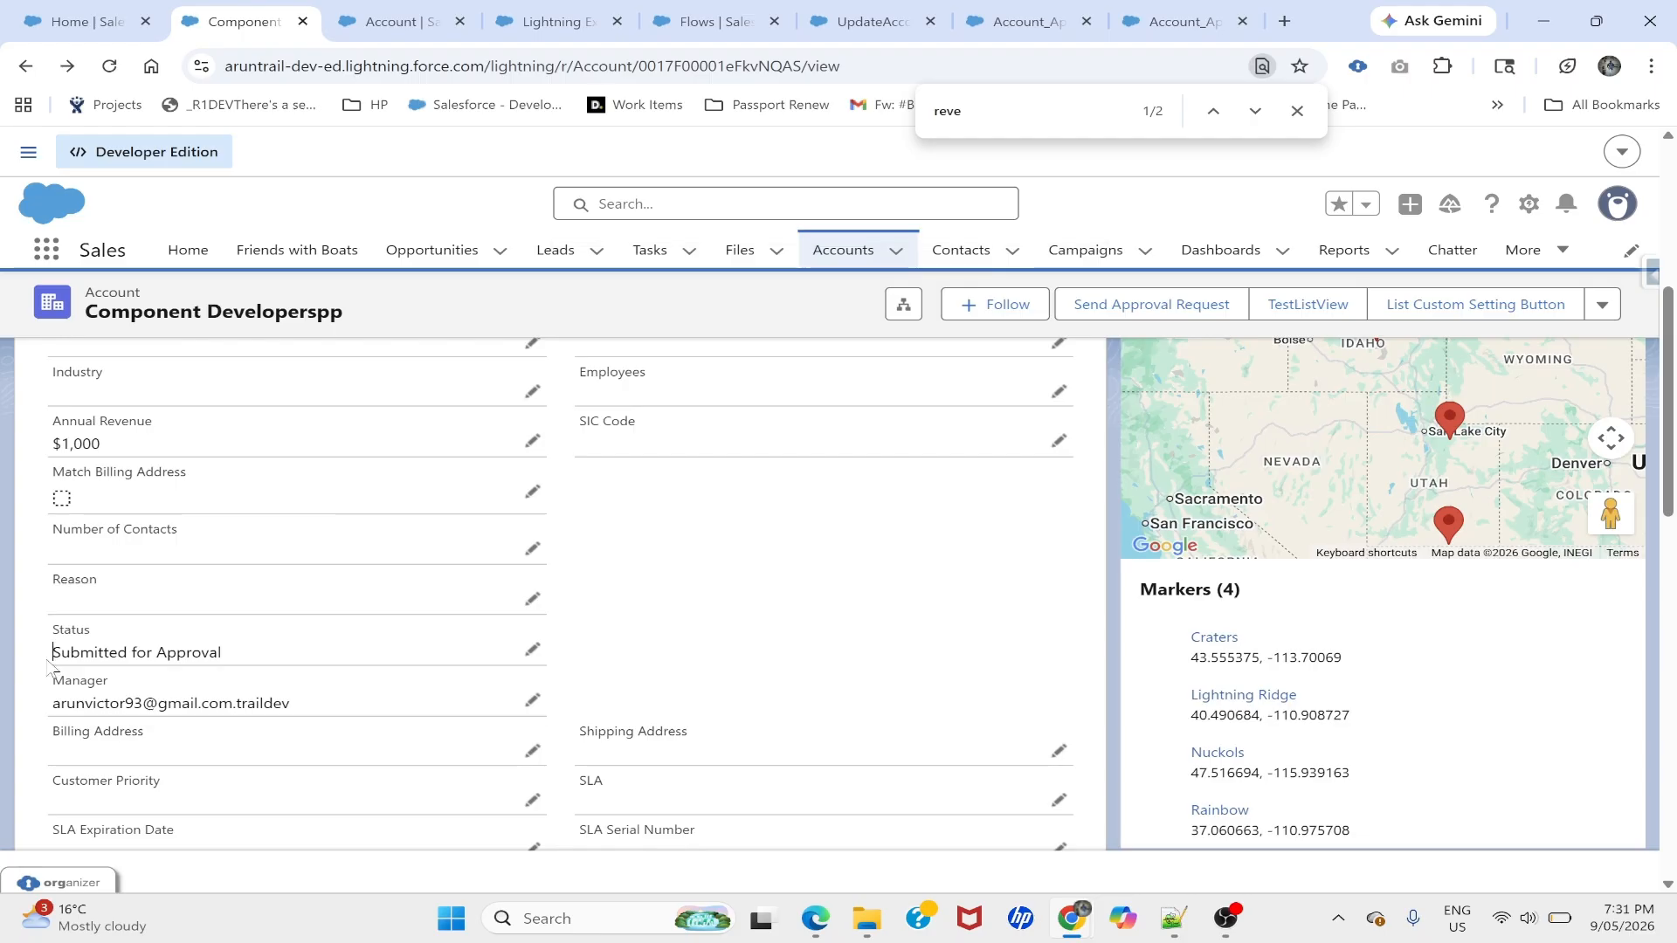
{"action": "left_click_drag", "start_coordinate": [48, 664], "coordinate": [238, 667]}
{"action": "left_click", "coordinate": [745, 603]}
{"action": "scroll", "coordinate": [745, 604], "scroll_direction": "up", "scroll_amount": 4}
{"action": "left_click", "coordinate": [192, 480]}
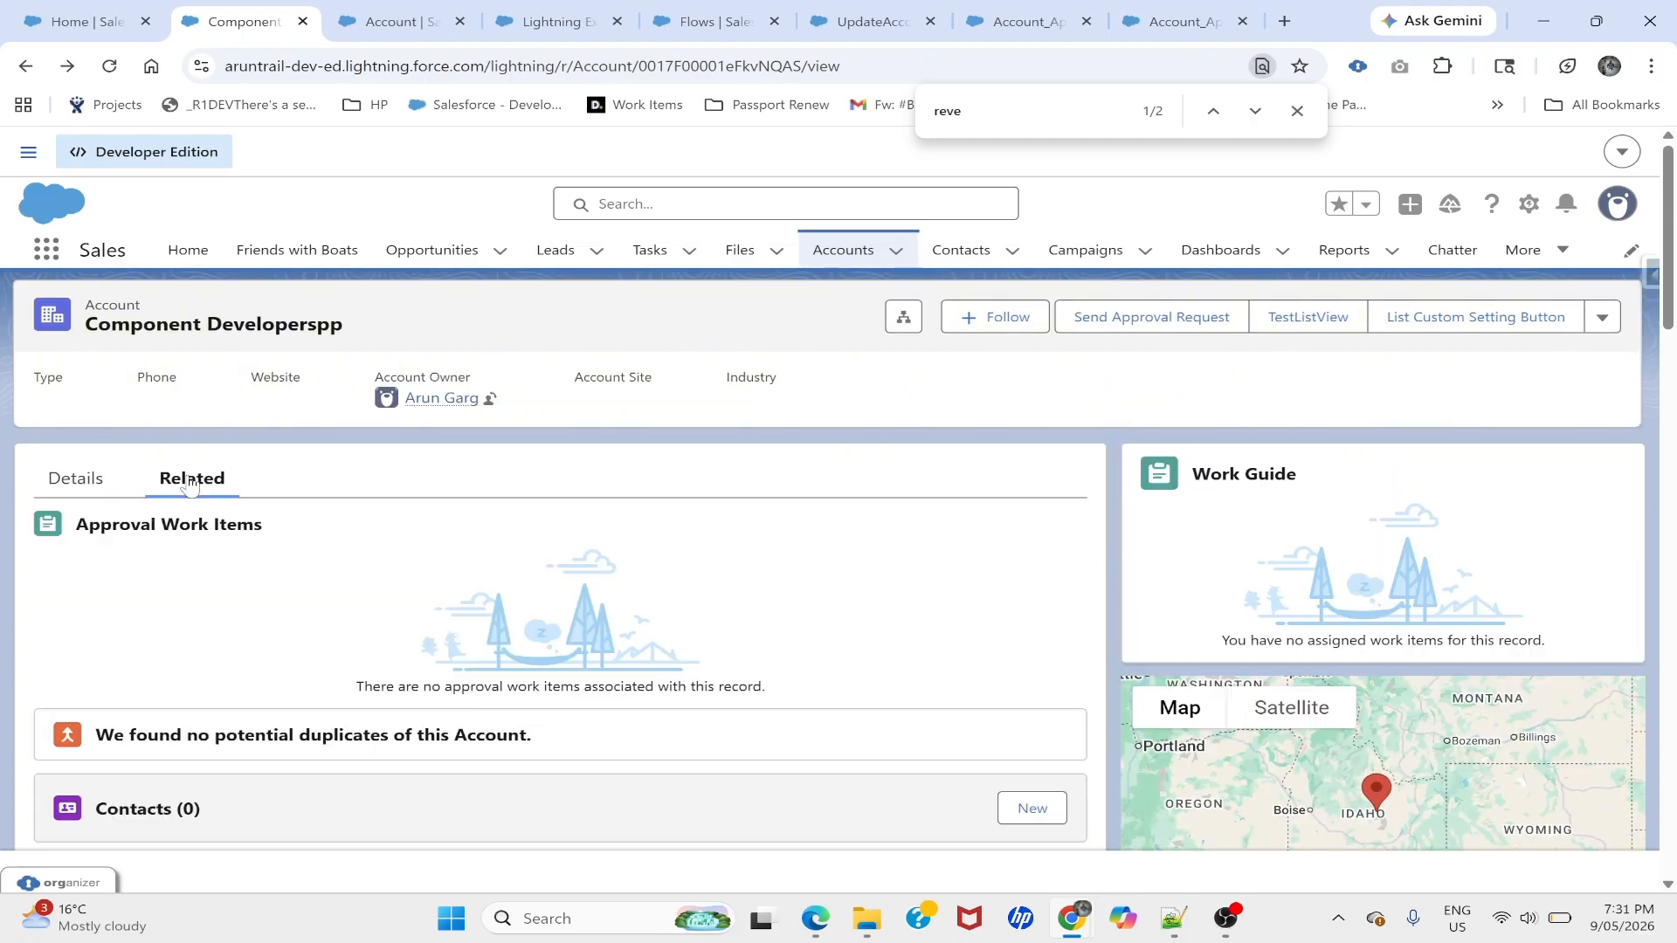
- Reload the record to see the new Assigned approval work item and select its web address
{"action": "left_click", "coordinate": [109, 66]}
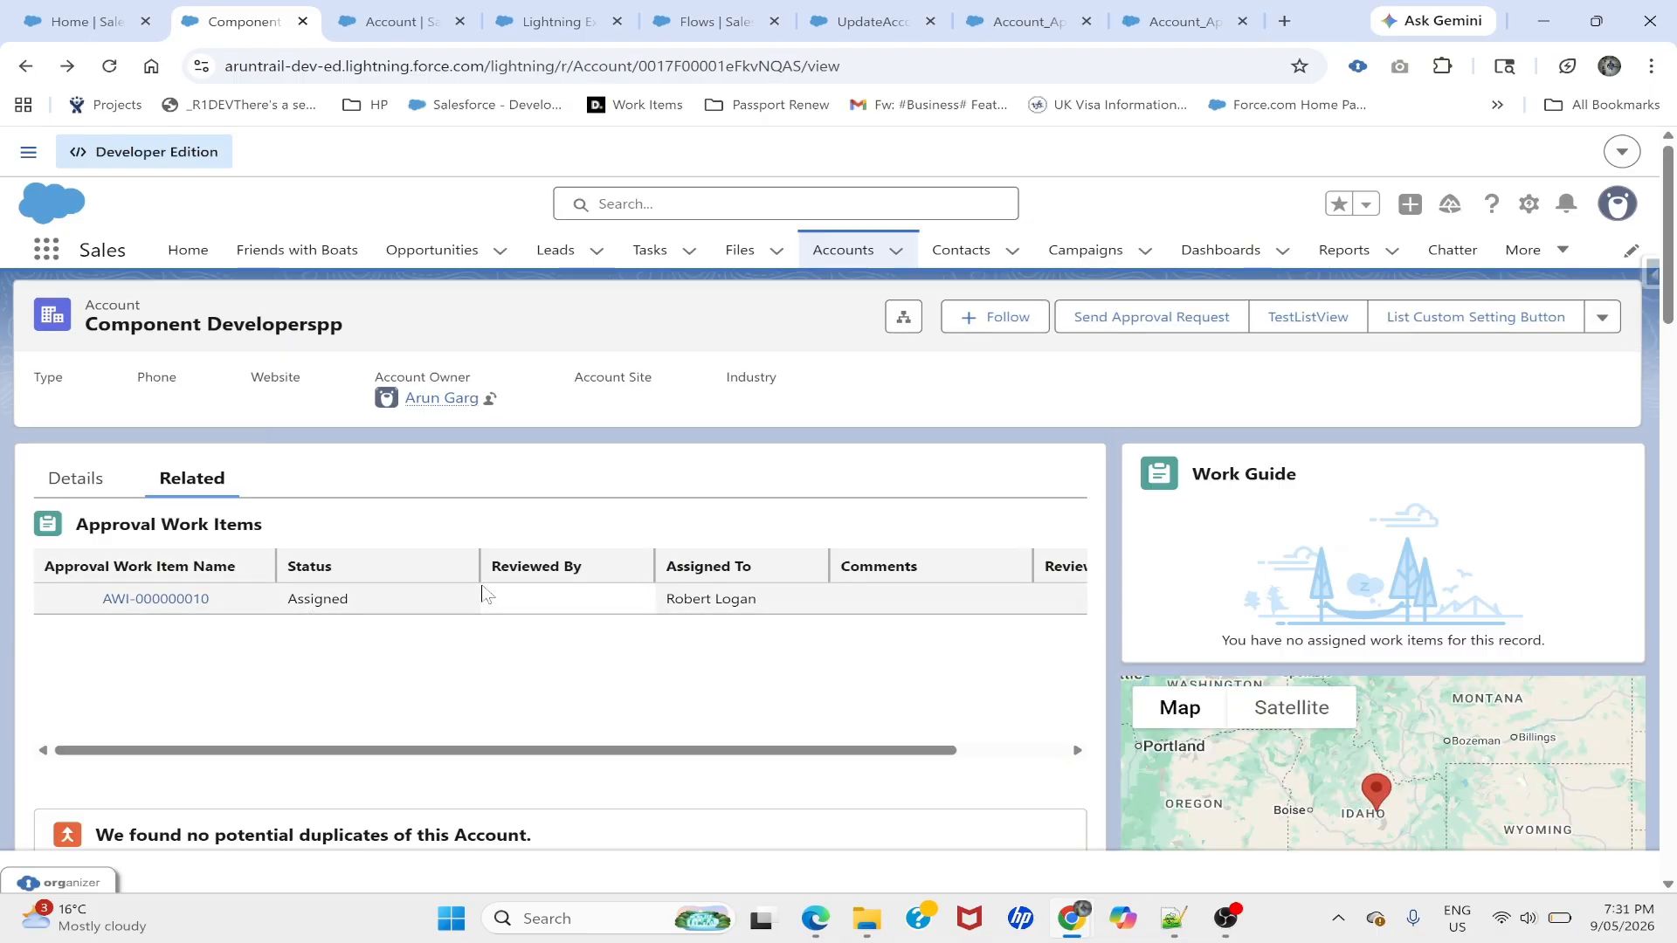
{"action": "left_click", "coordinate": [666, 604]}
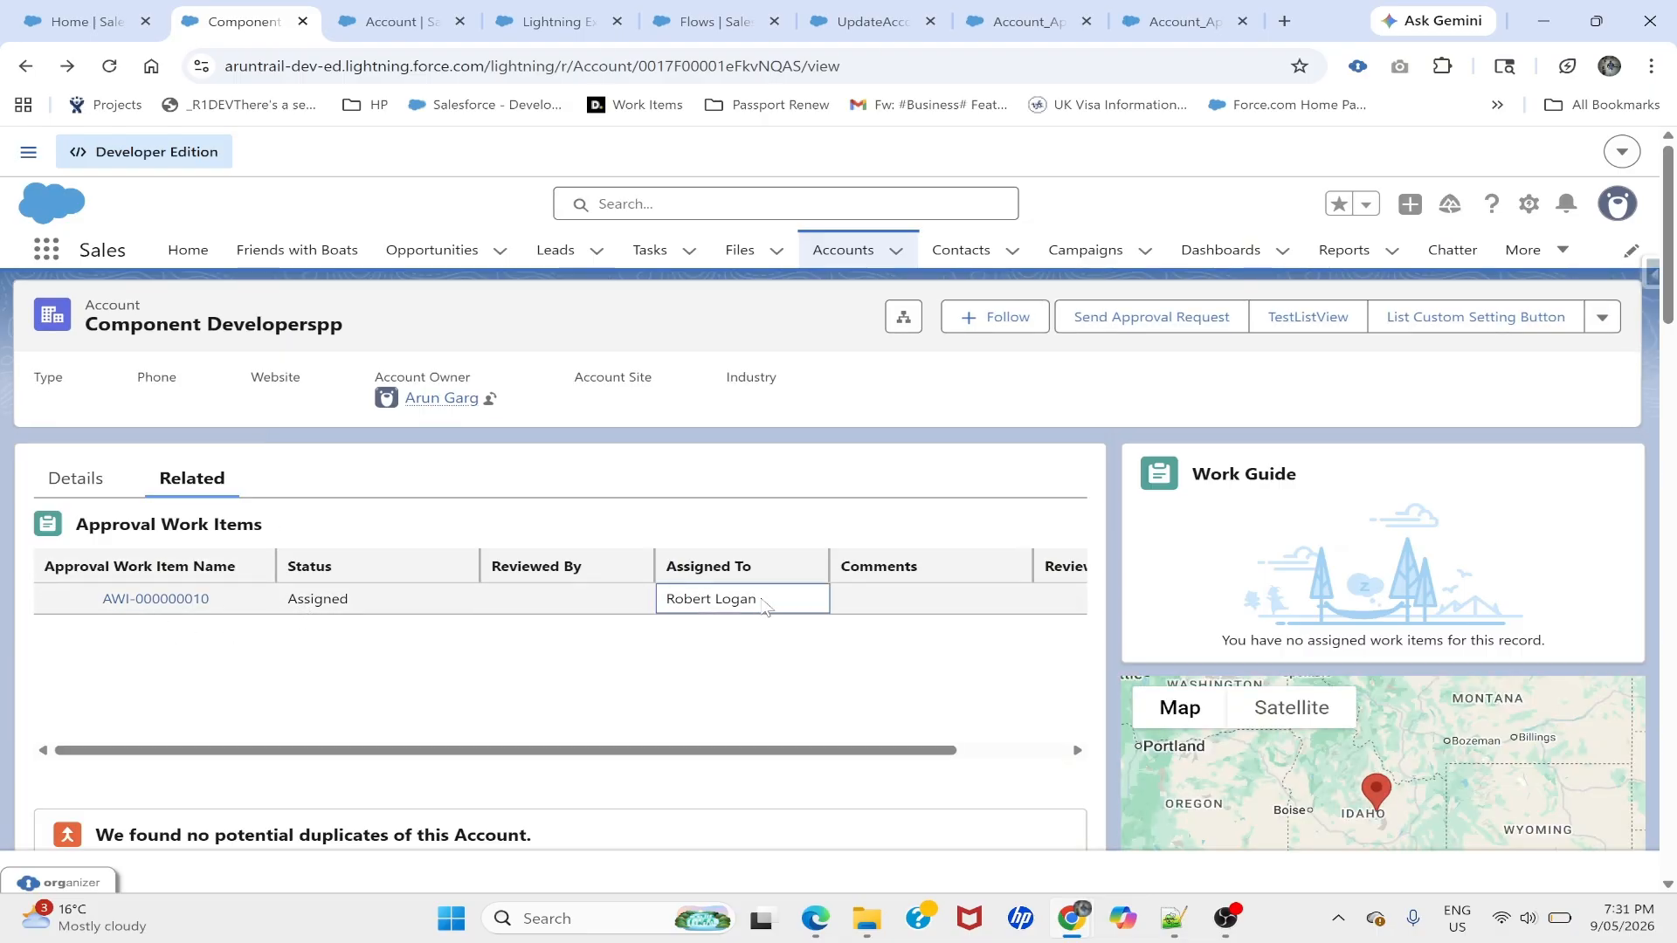
{"action": "left_click", "coordinate": [815, 917]}
{"action": "key", "text": "alt+Tab"}
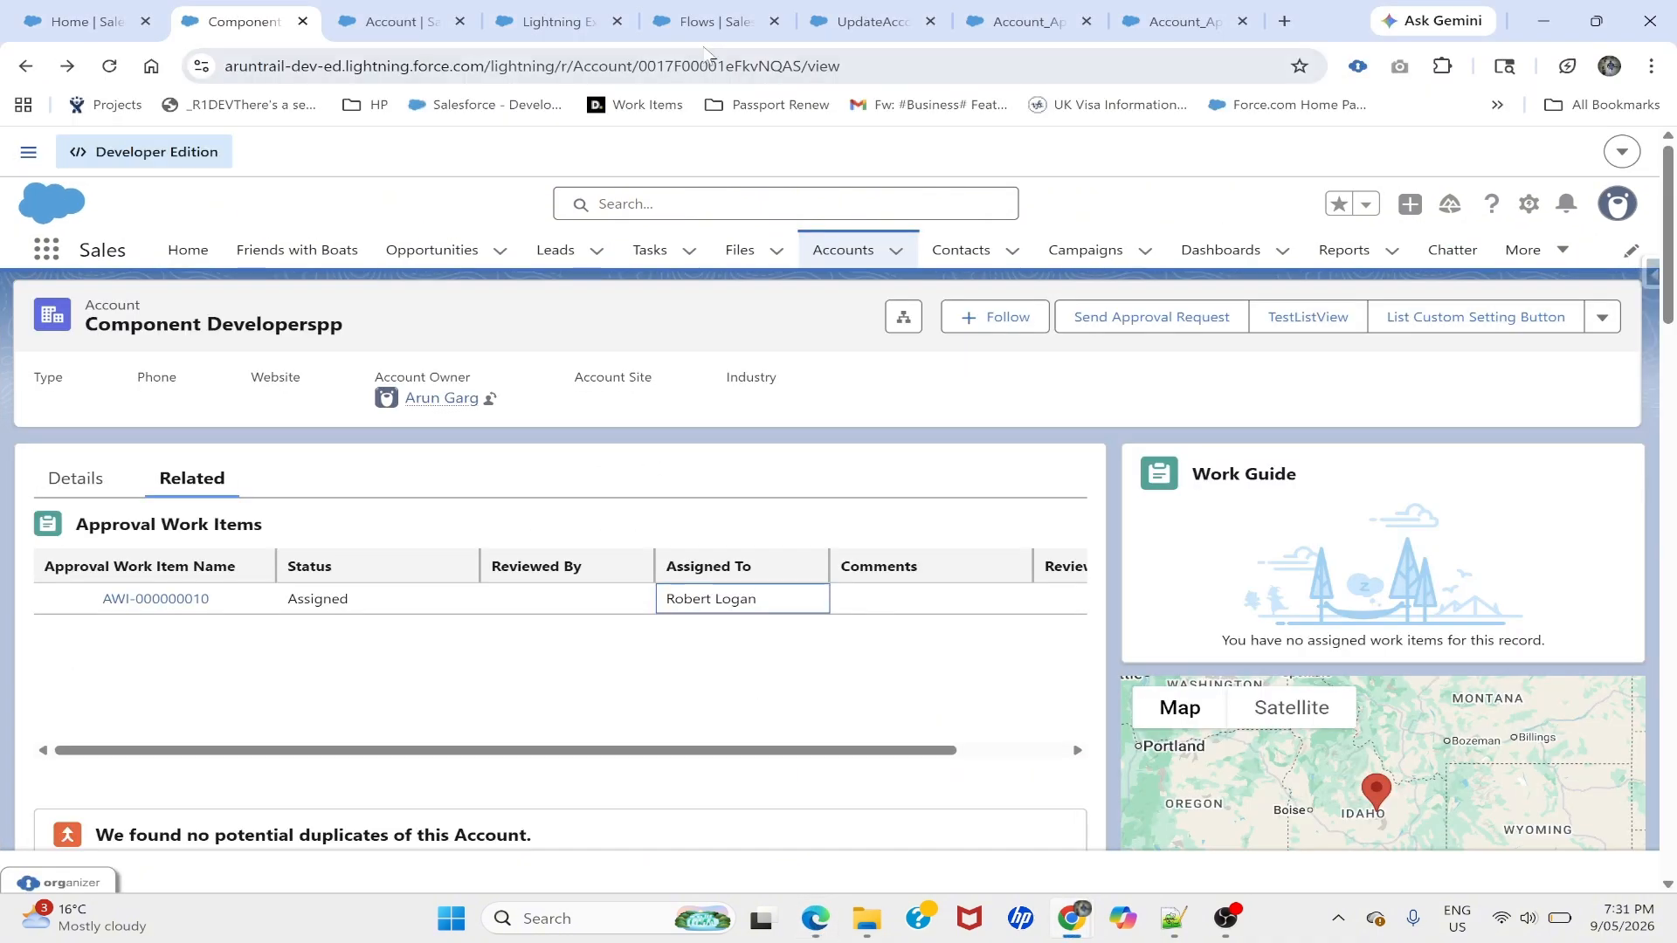
{"action": "left_click", "coordinate": [709, 63]}
{"action": "key", "text": "alt+Tab"}
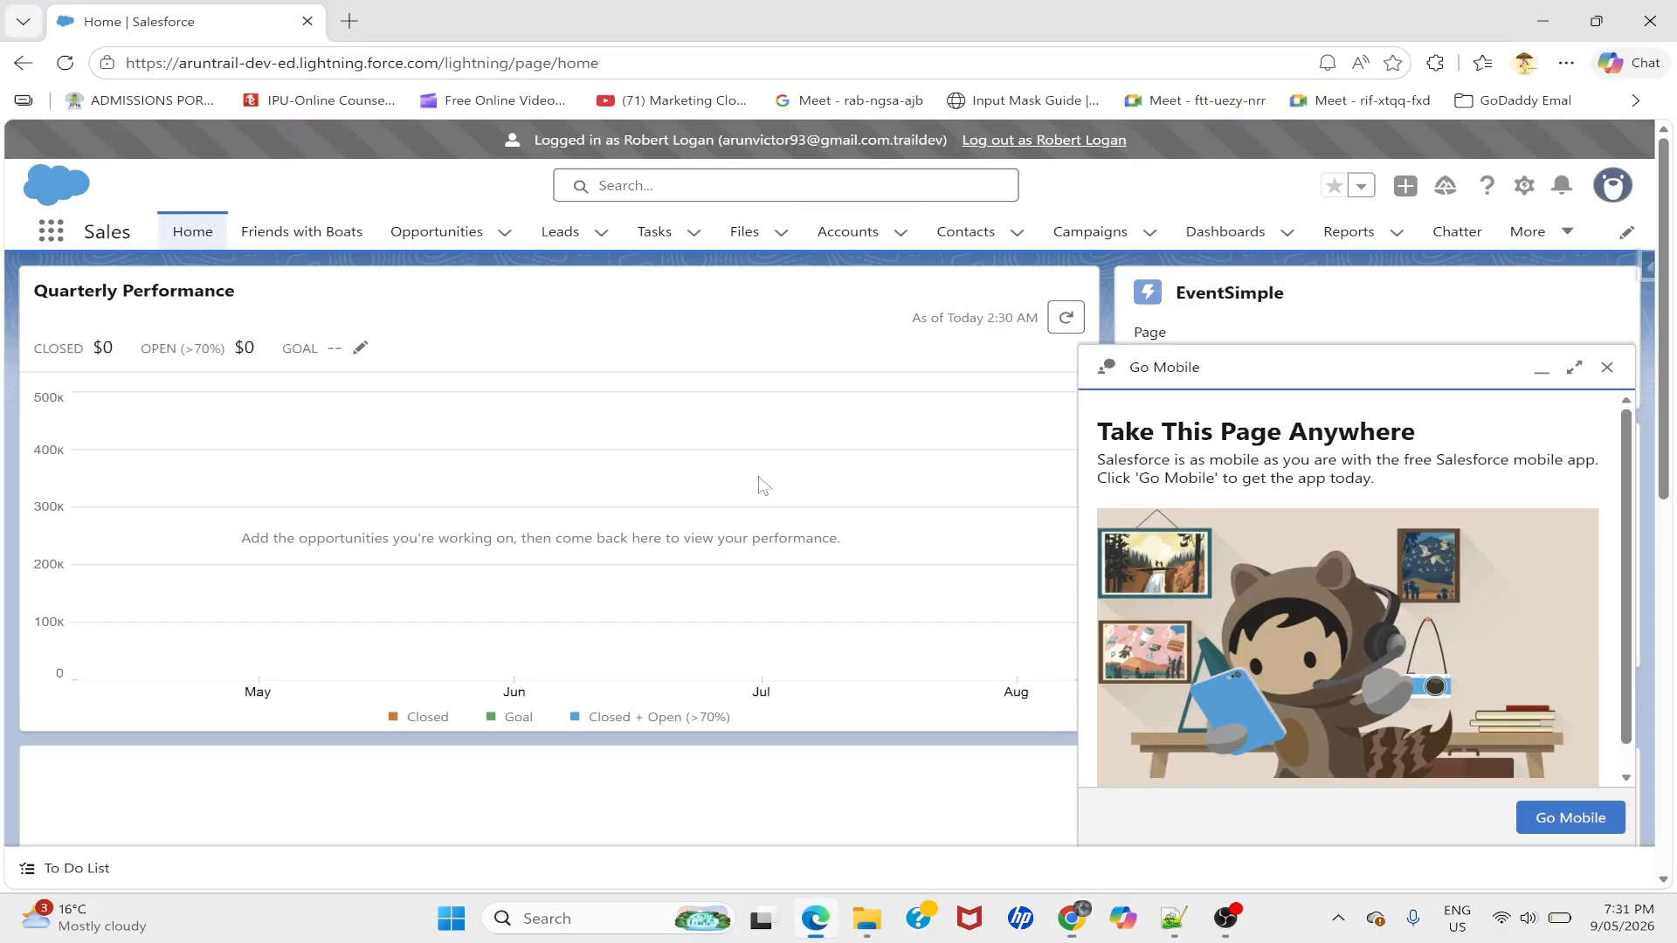
{"action": "key", "text": "alt+Tab"}
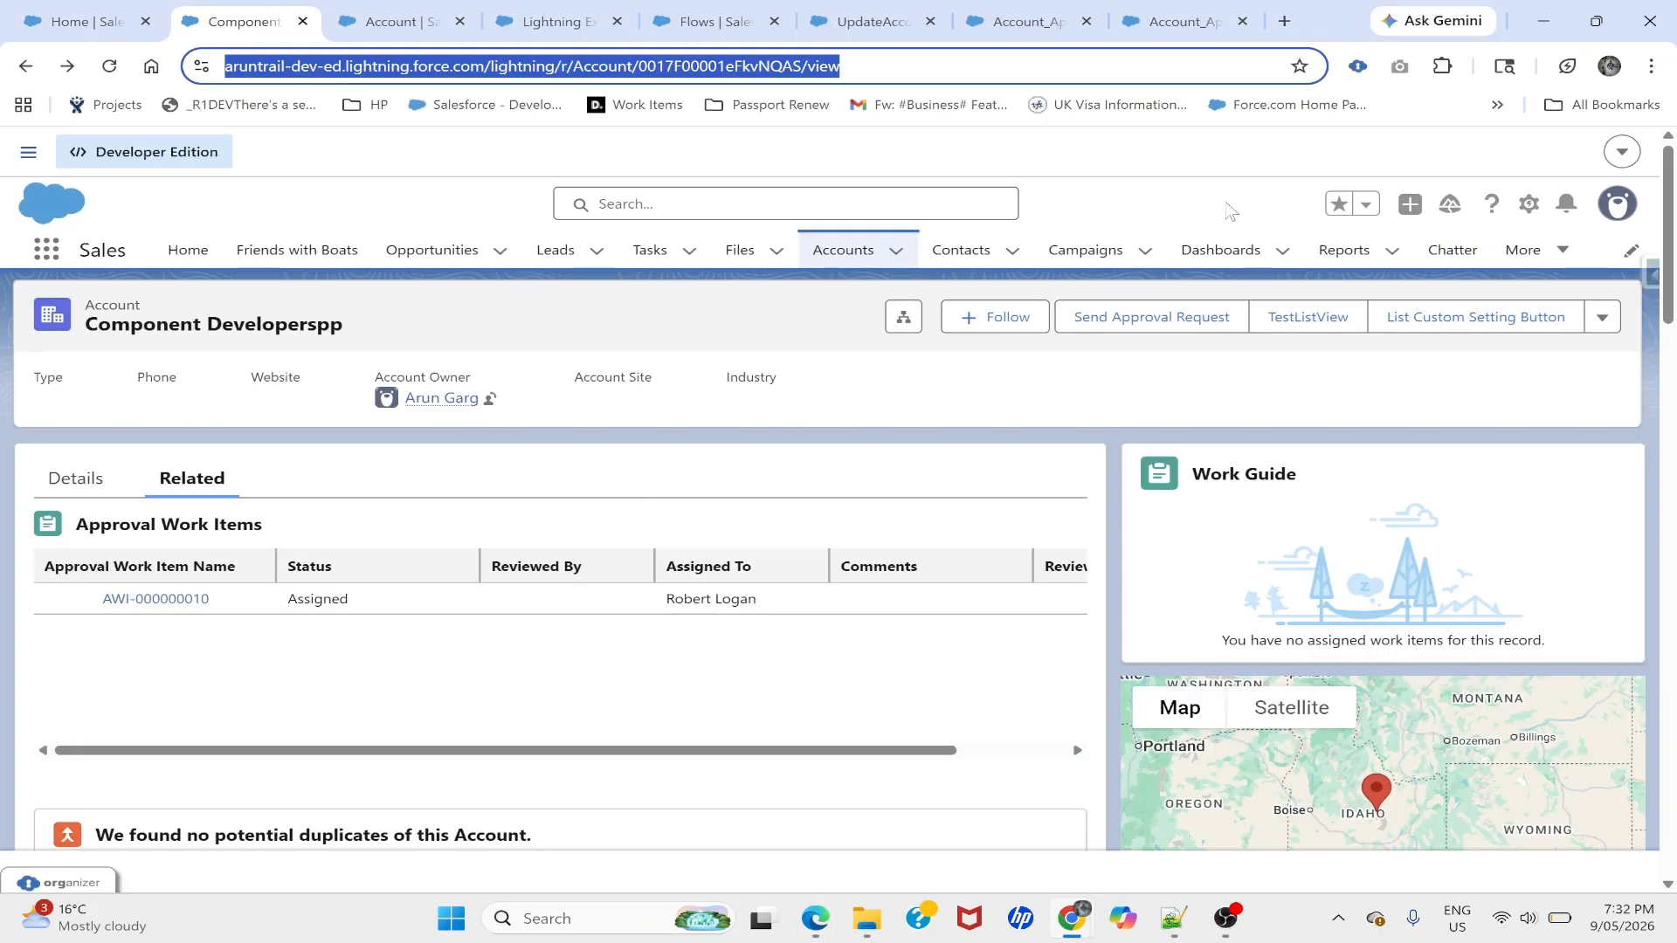
- Open Gmail in a new tab and open the Salesforce approval email in Spam
{"action": "left_click", "coordinate": [1286, 21]}
{"action": "type", "text": "g"}
{"action": "key", "text": "Return"}
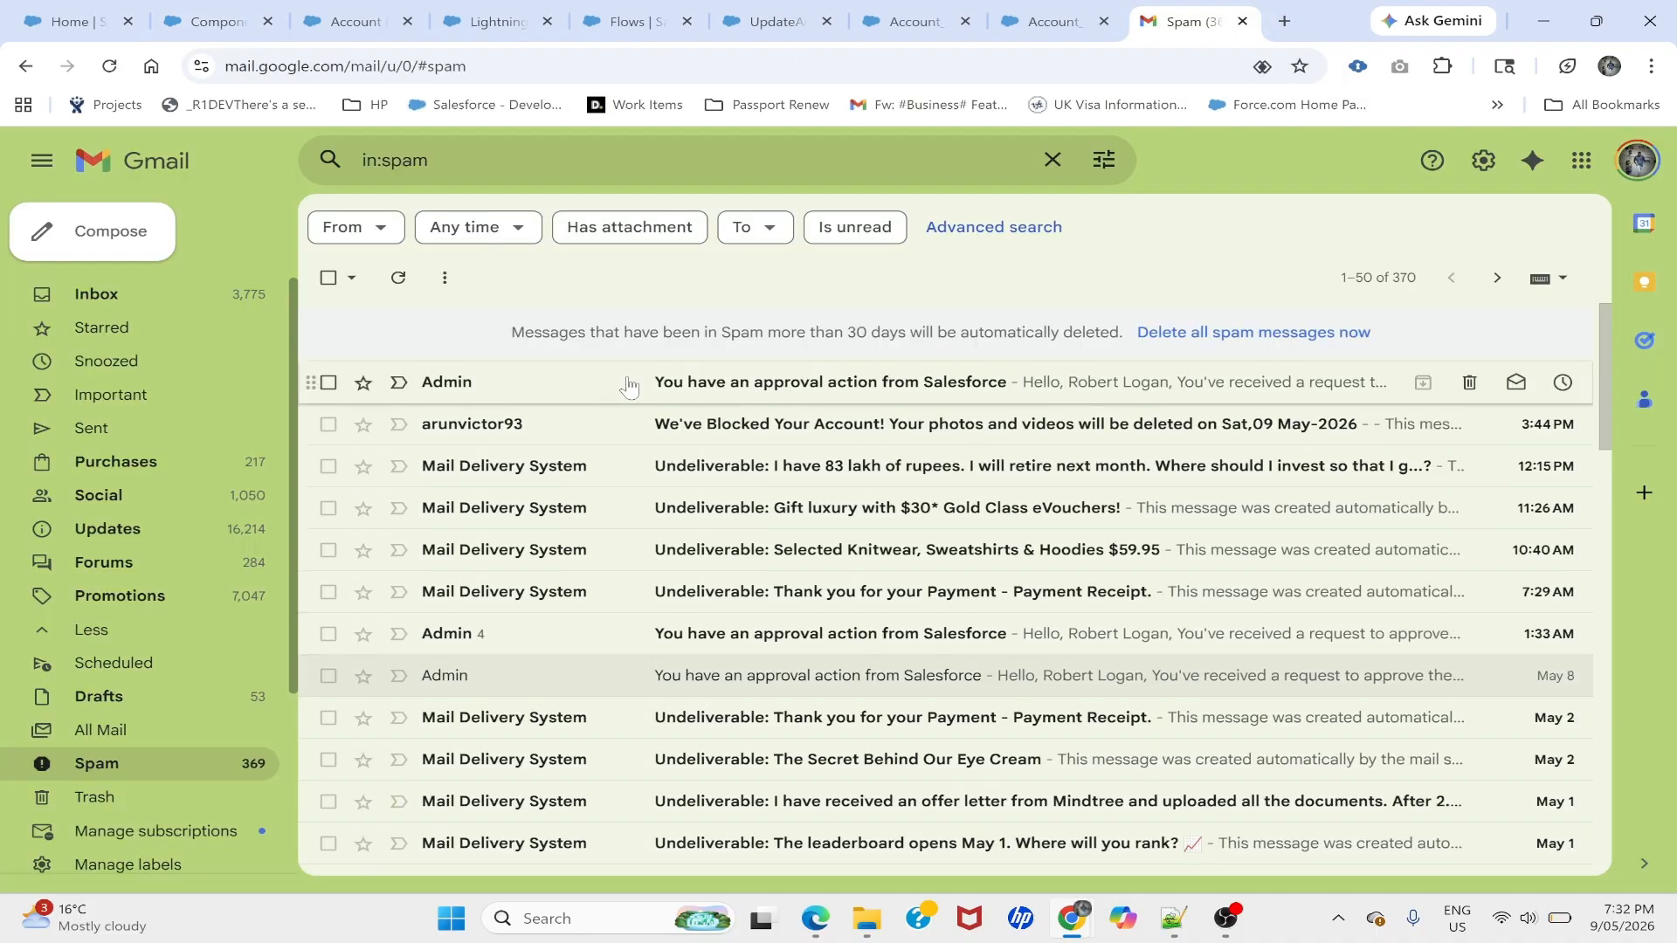
{"action": "left_click", "coordinate": [628, 387]}
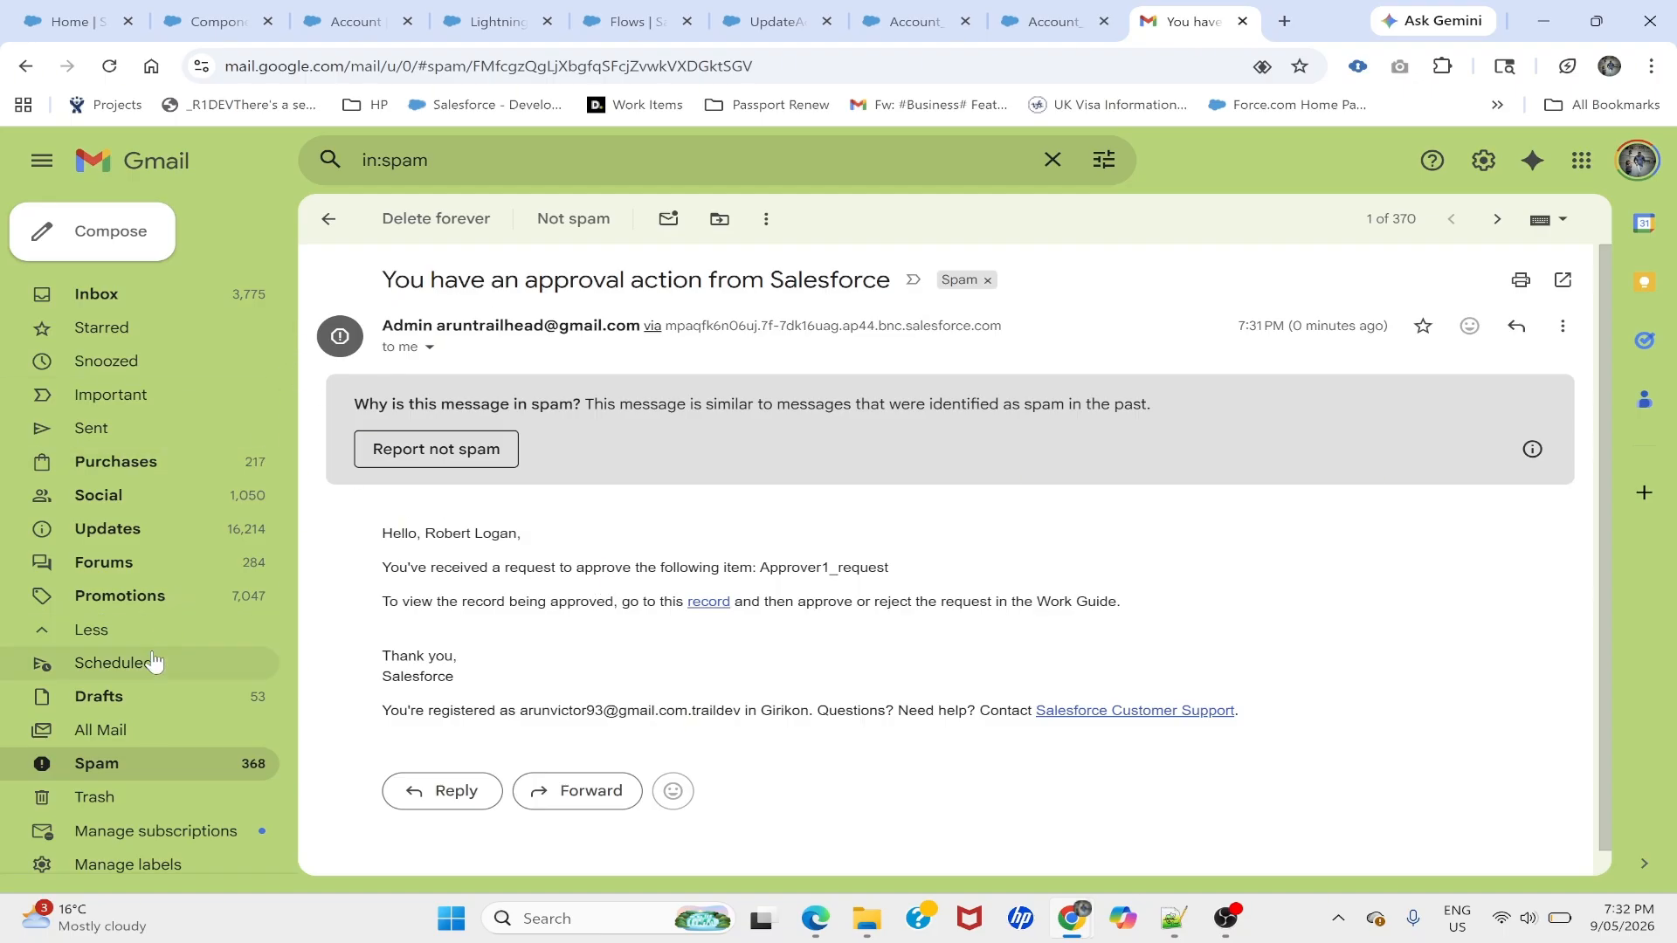
{"action": "left_click", "coordinate": [97, 761]}
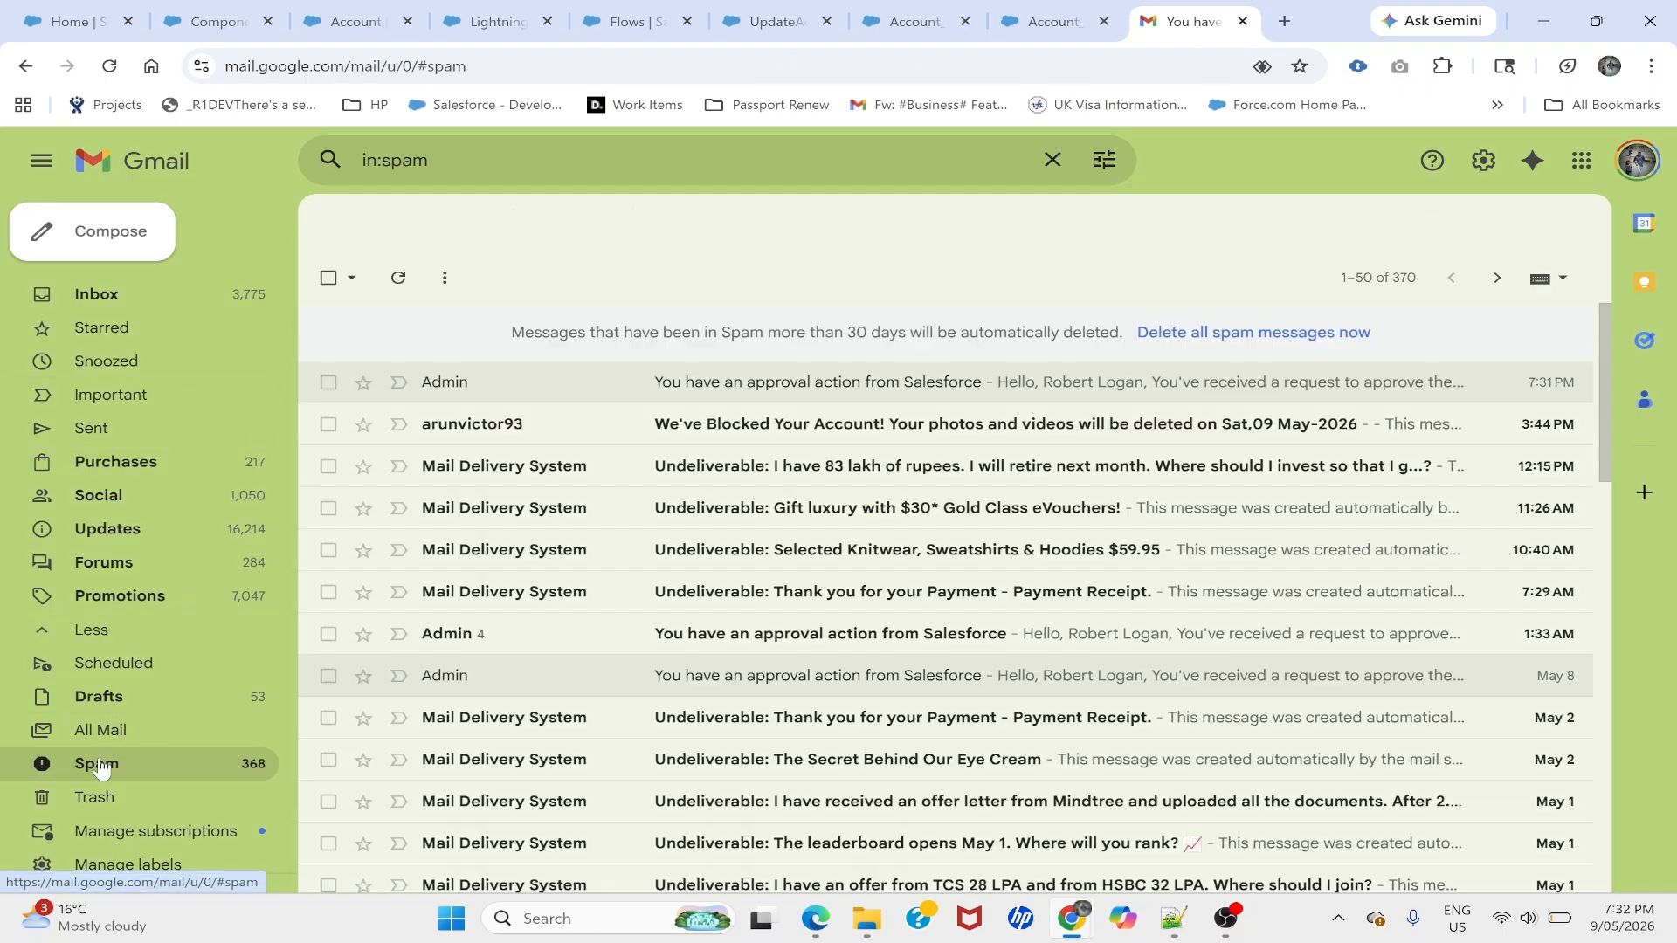
{"action": "left_click", "coordinate": [592, 384]}
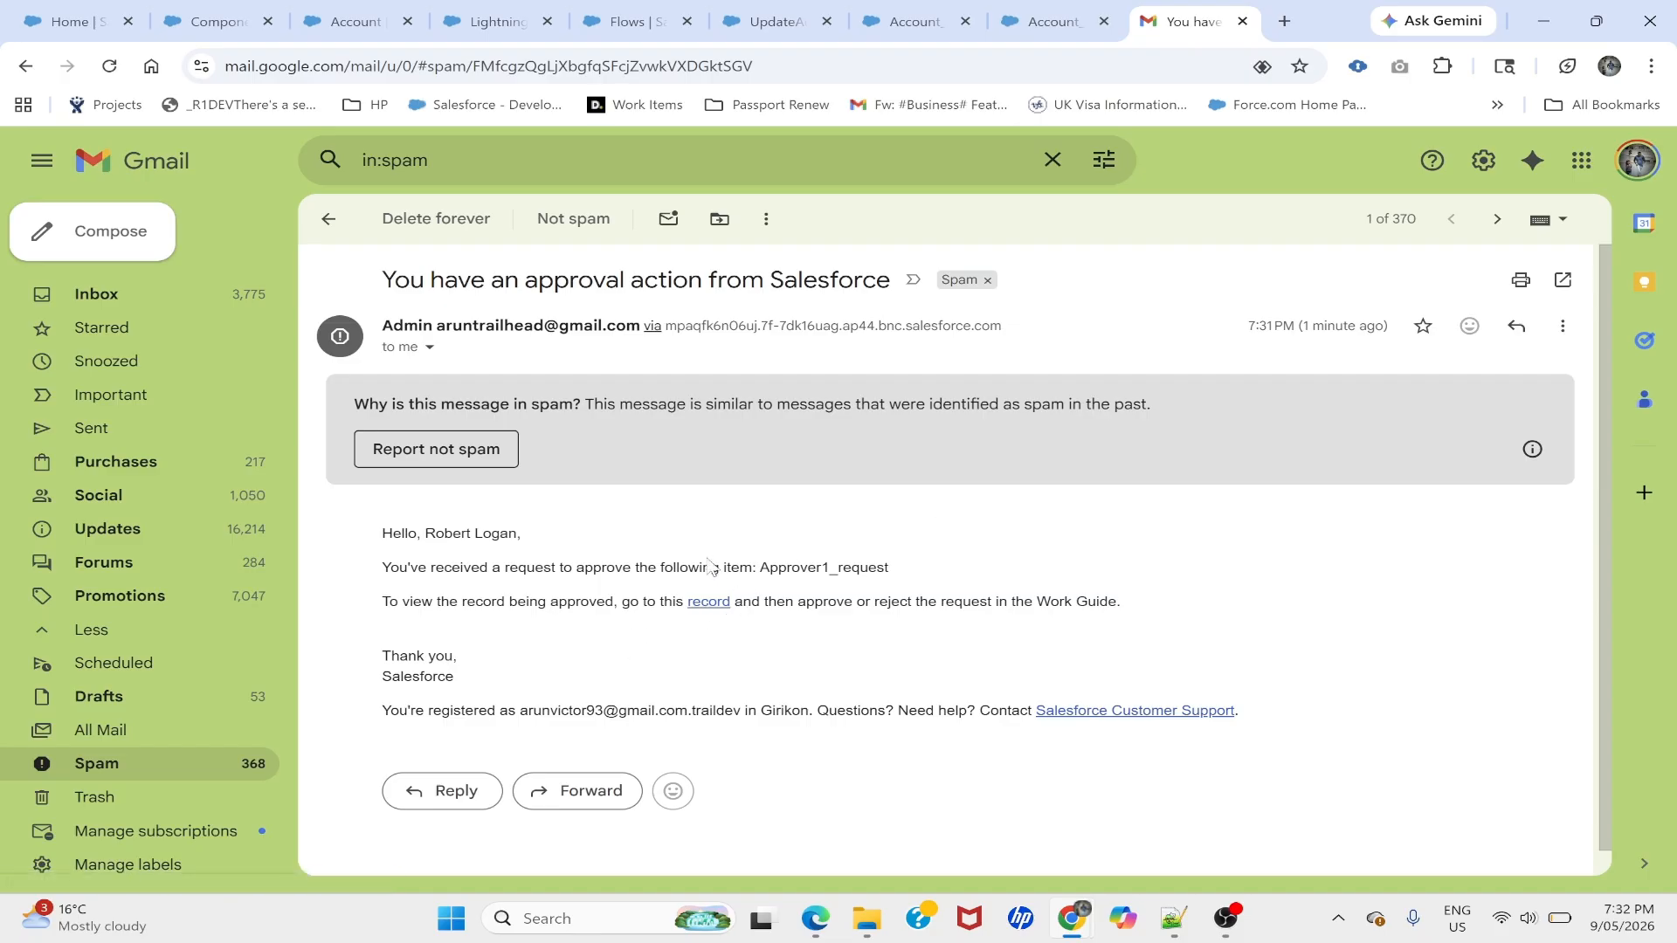
- Copy the email's record link and paste it into the approver's address bar
{"action": "left_click", "coordinate": [814, 918]}
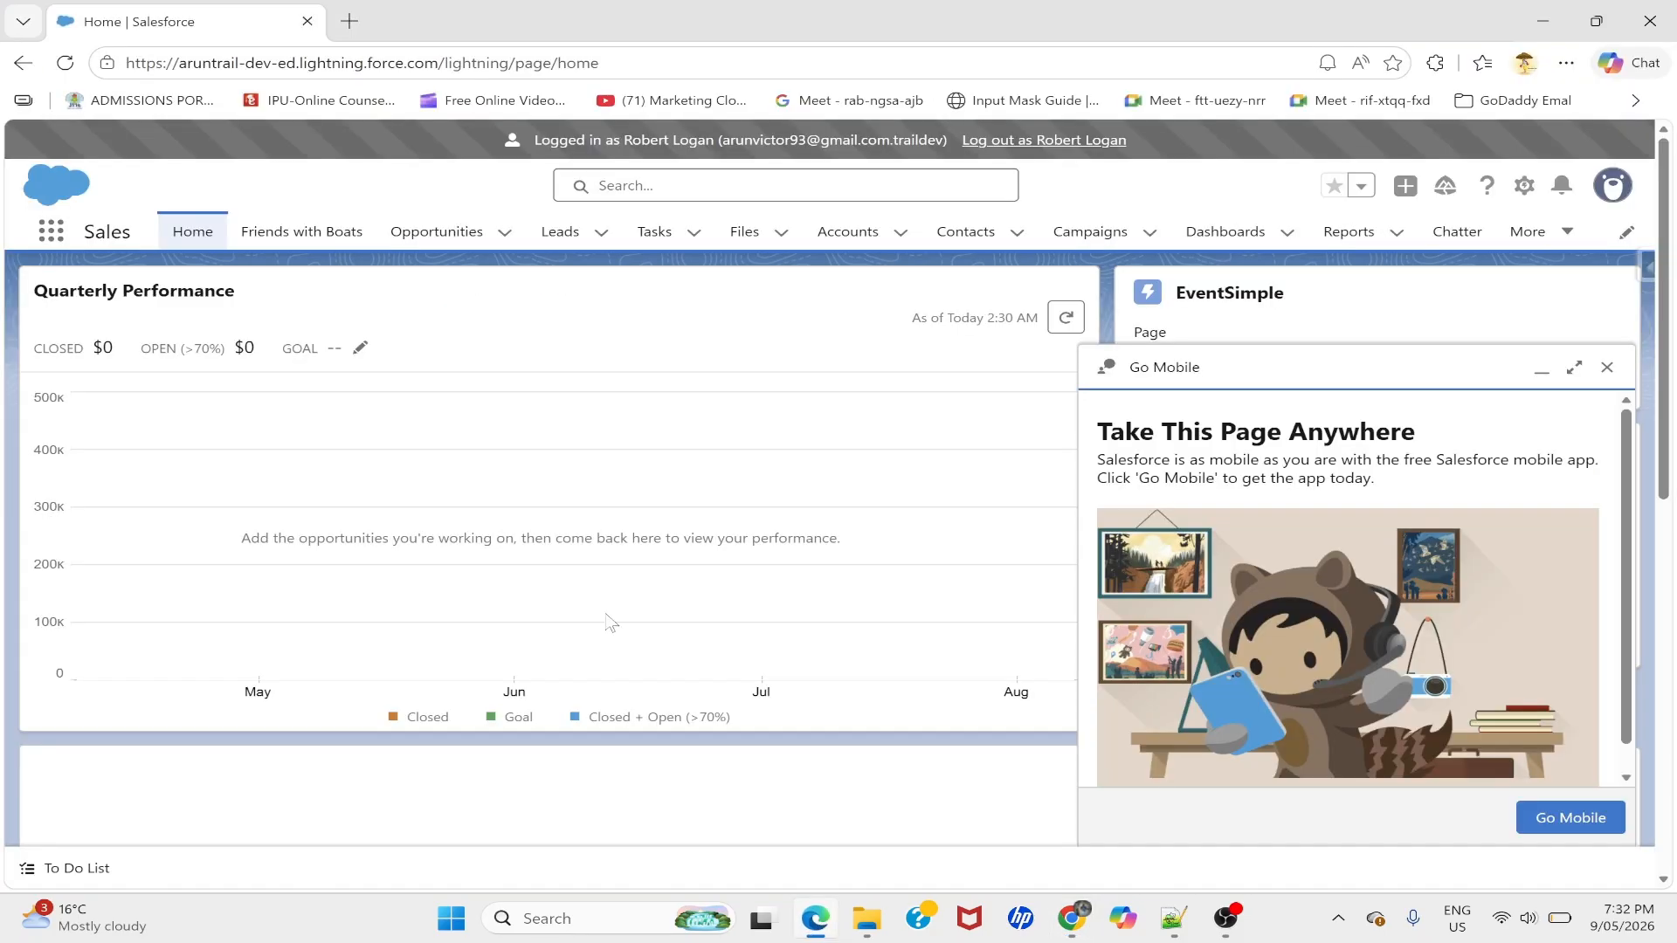
{"action": "key", "text": "alt+Tab"}
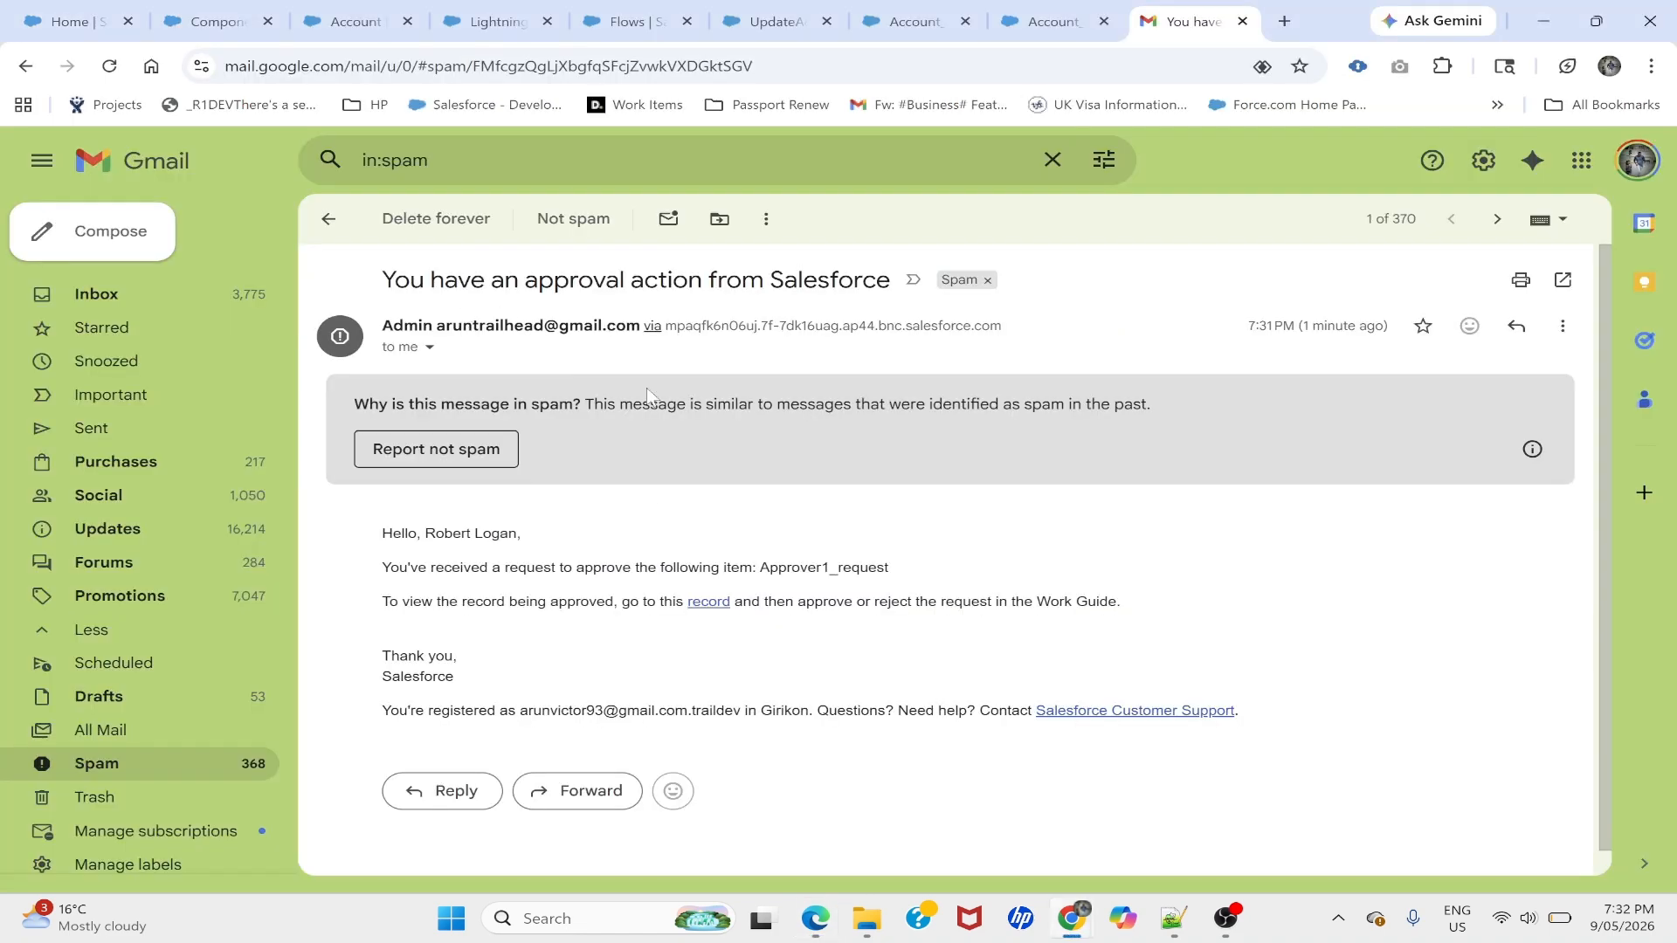
{"action": "right_click", "coordinate": [714, 609]}
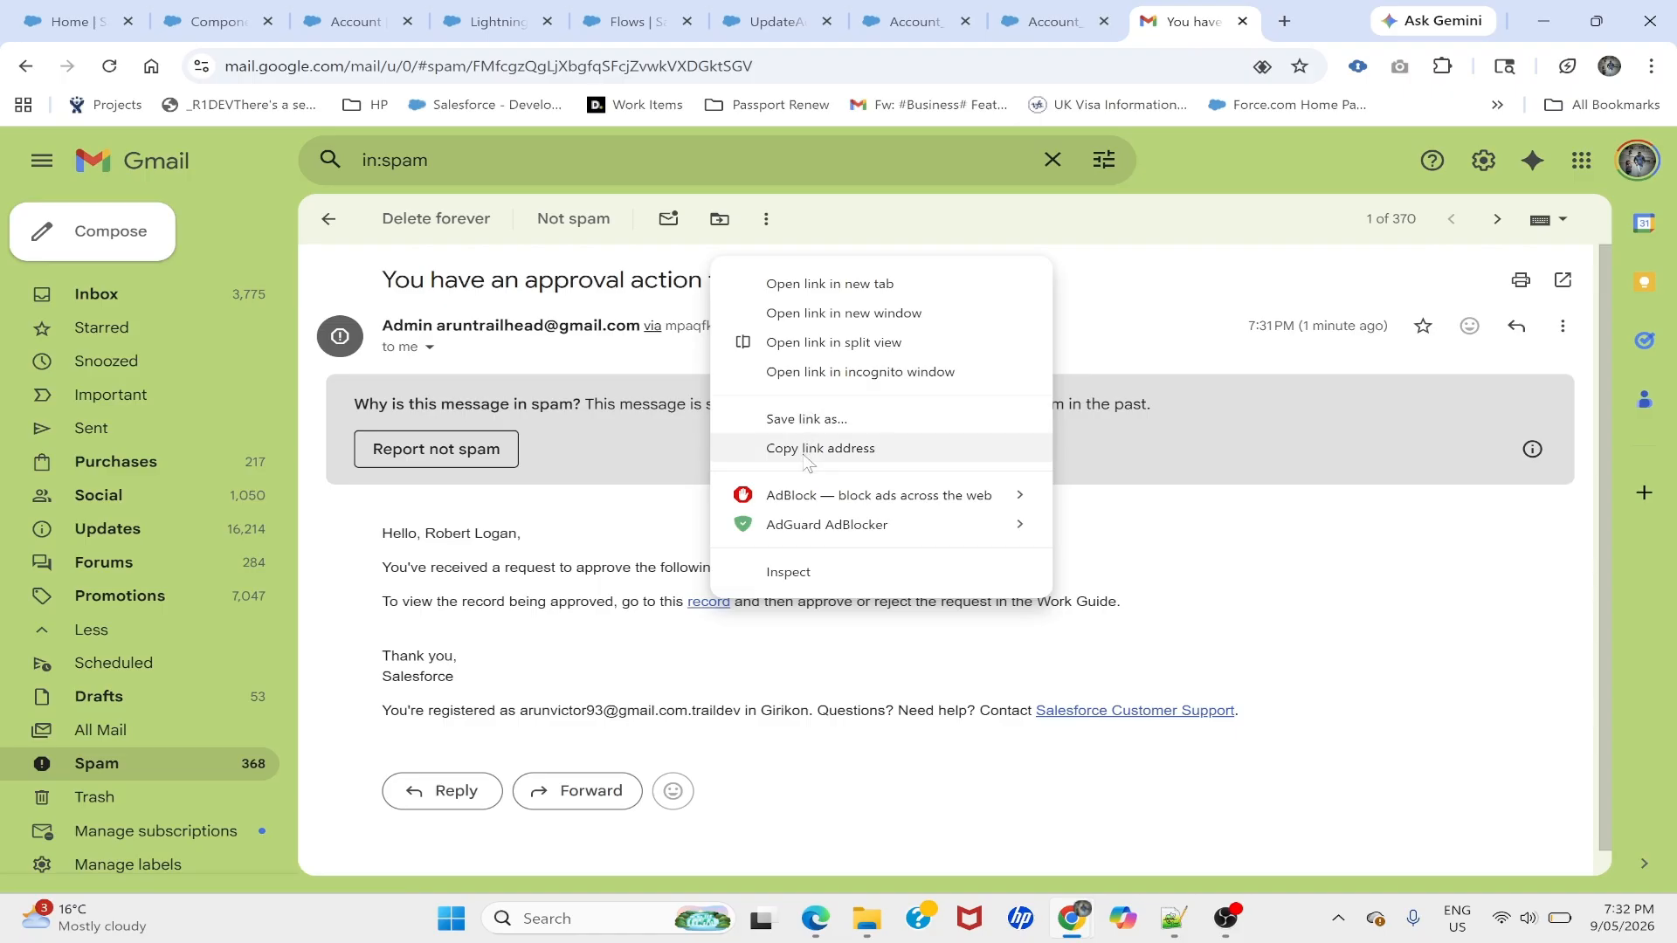
{"action": "left_click", "coordinate": [804, 450]}
{"action": "key", "text": "alt+Tab"}
{"action": "key", "text": "ctrl+l"}
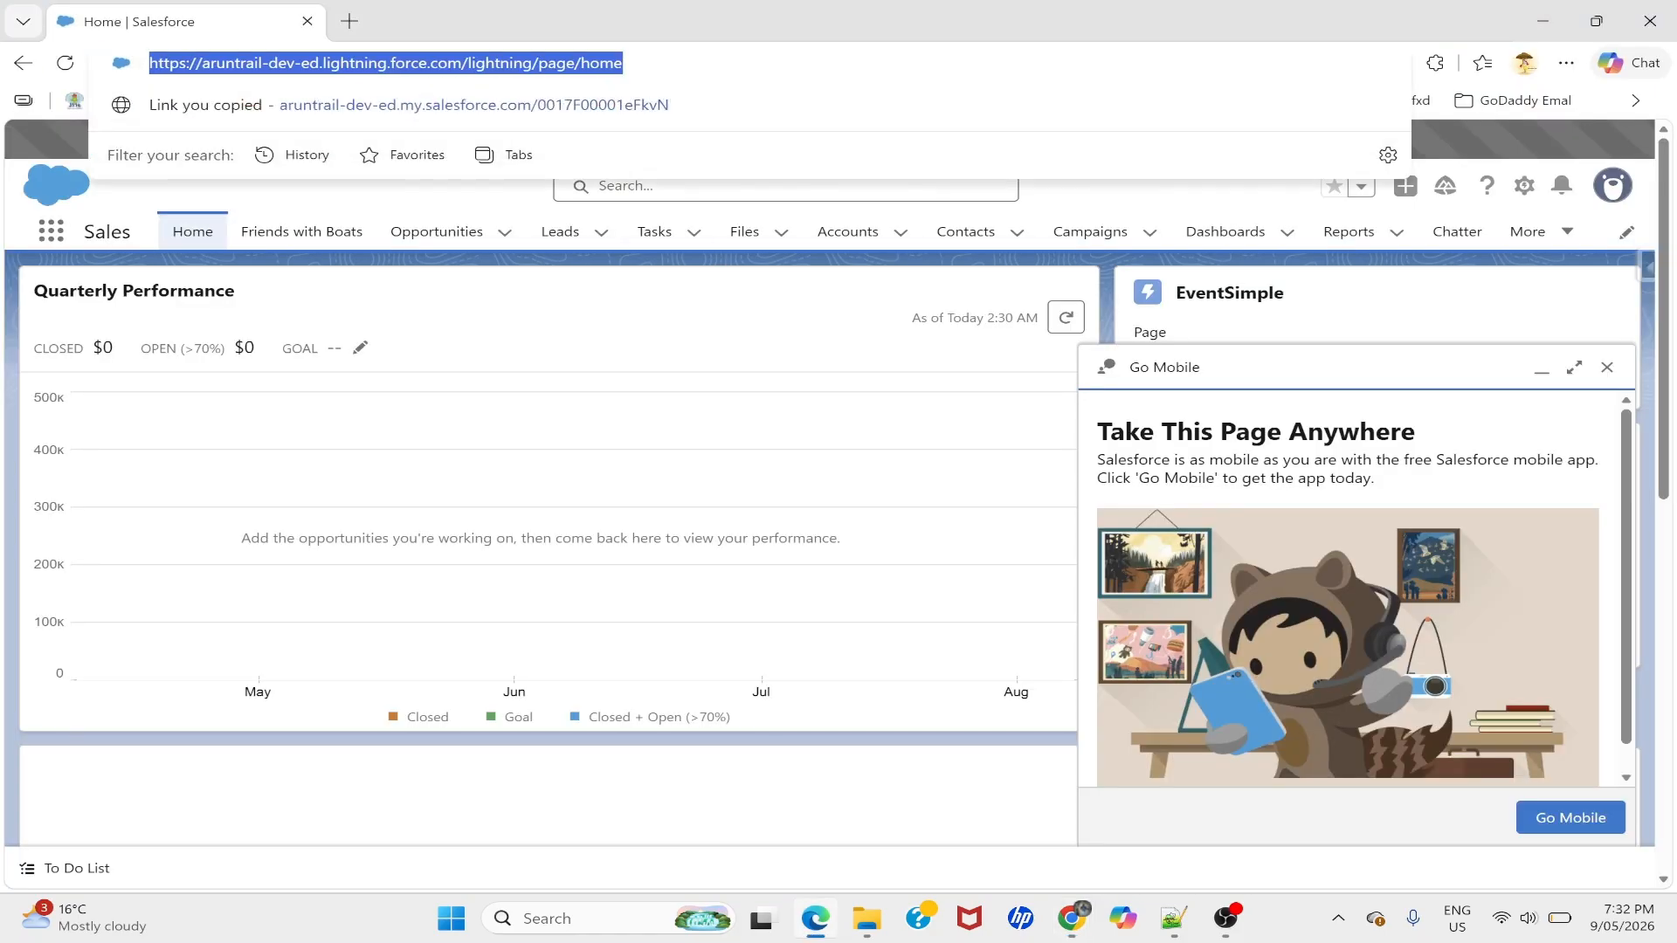
{"action": "key", "text": "ctrl+v"}
- Open the account from the pasted link and review the revenue in the Work Guide step
{"action": "key", "text": "Return"}
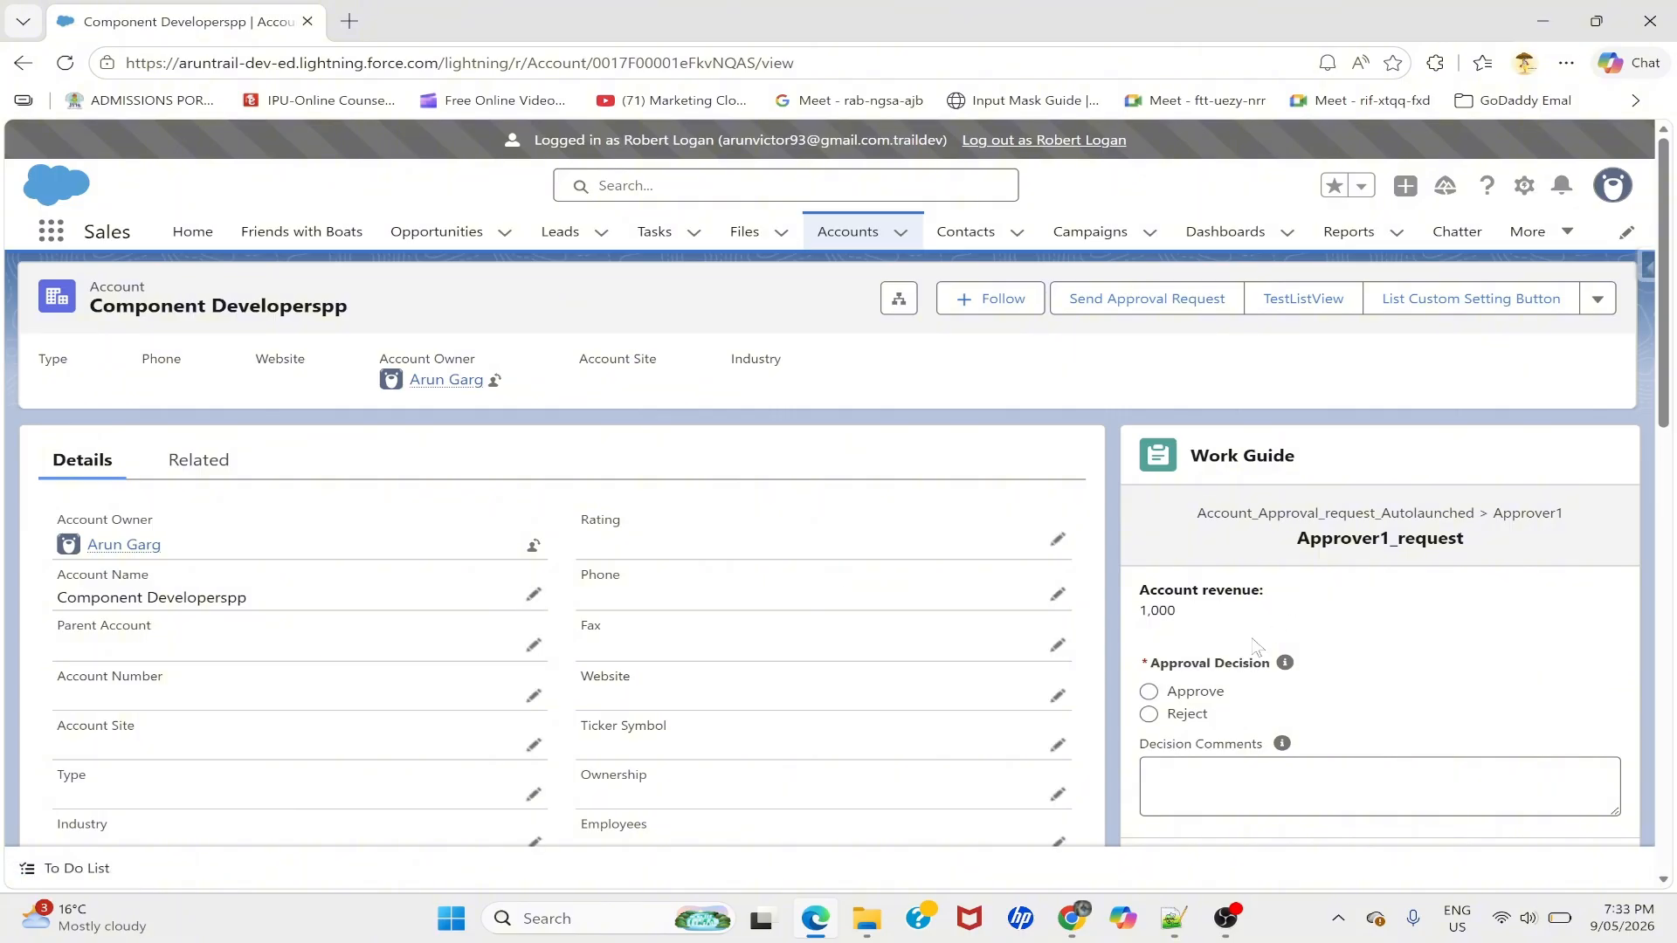
{"action": "scroll", "coordinate": [829, 550], "scroll_direction": "down", "scroll_amount": 2}
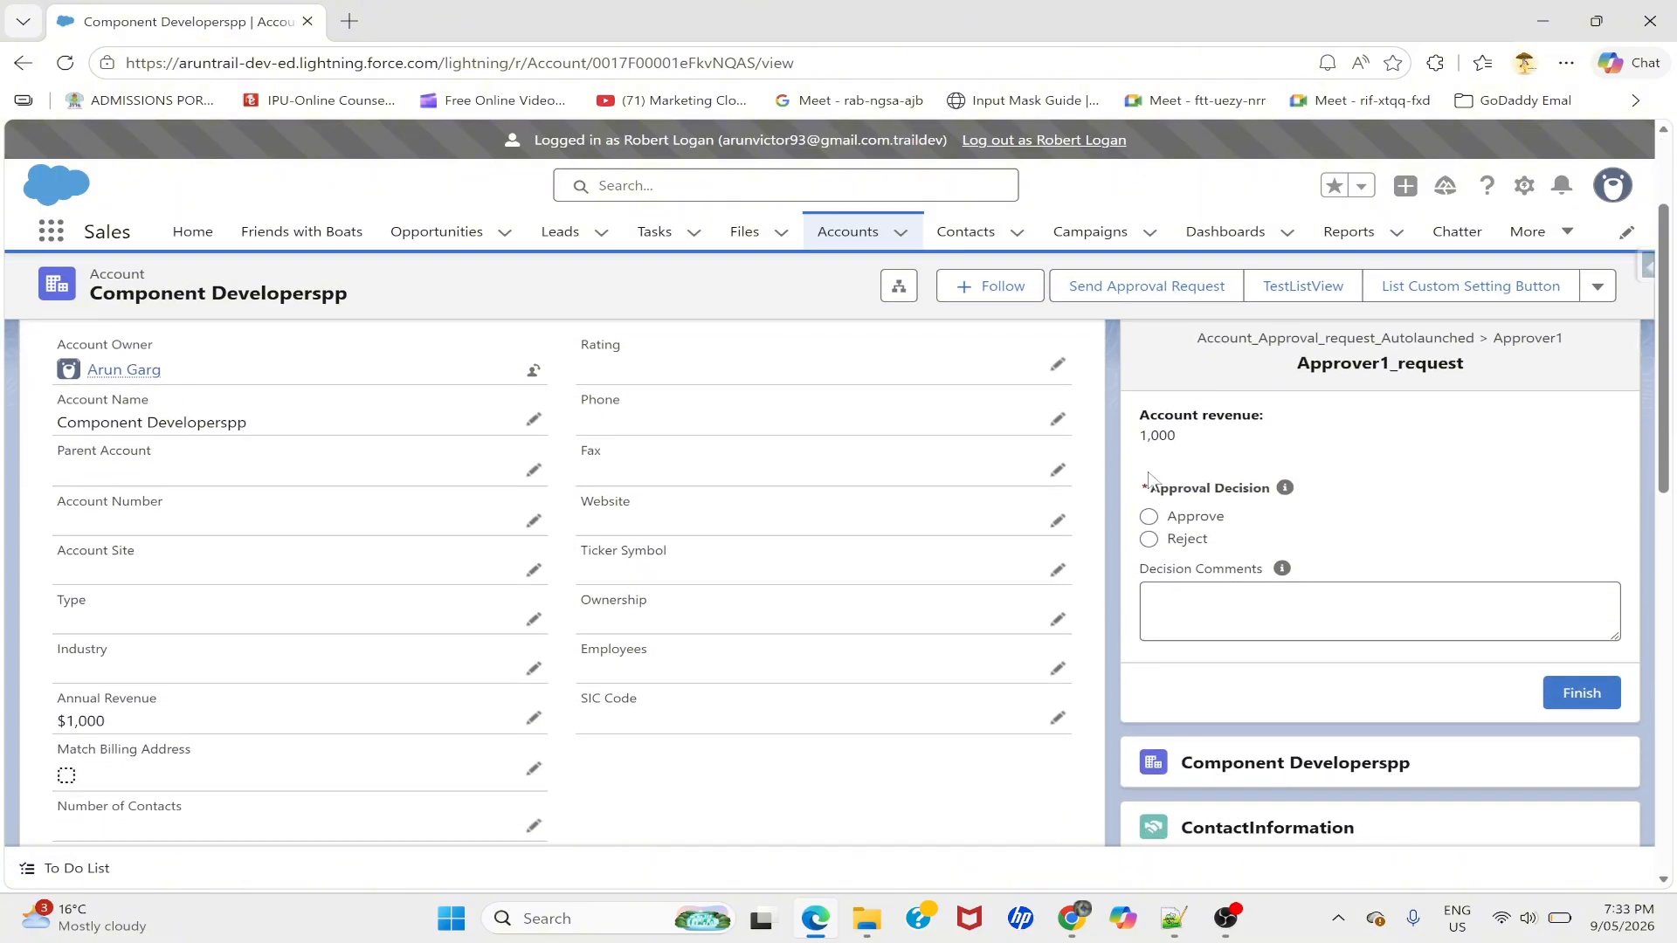
{"action": "scroll", "coordinate": [1170, 371], "scroll_direction": "up", "scroll_amount": 1}
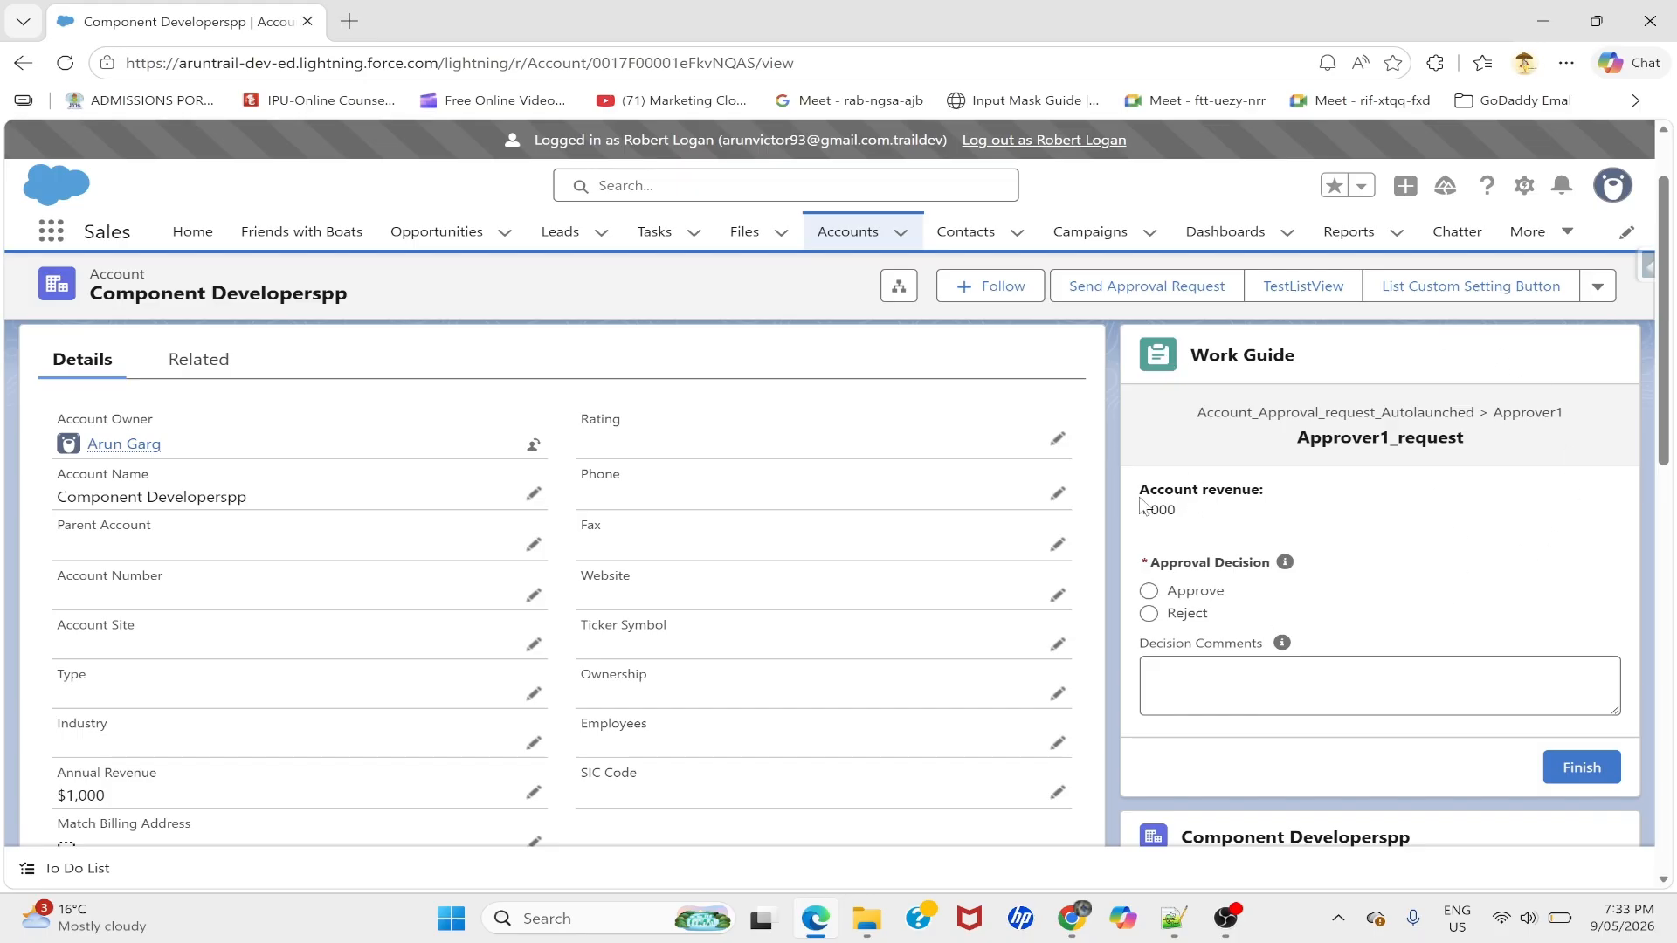
{"action": "left_click_drag", "start_coordinate": [1141, 499], "coordinate": [1259, 514]}
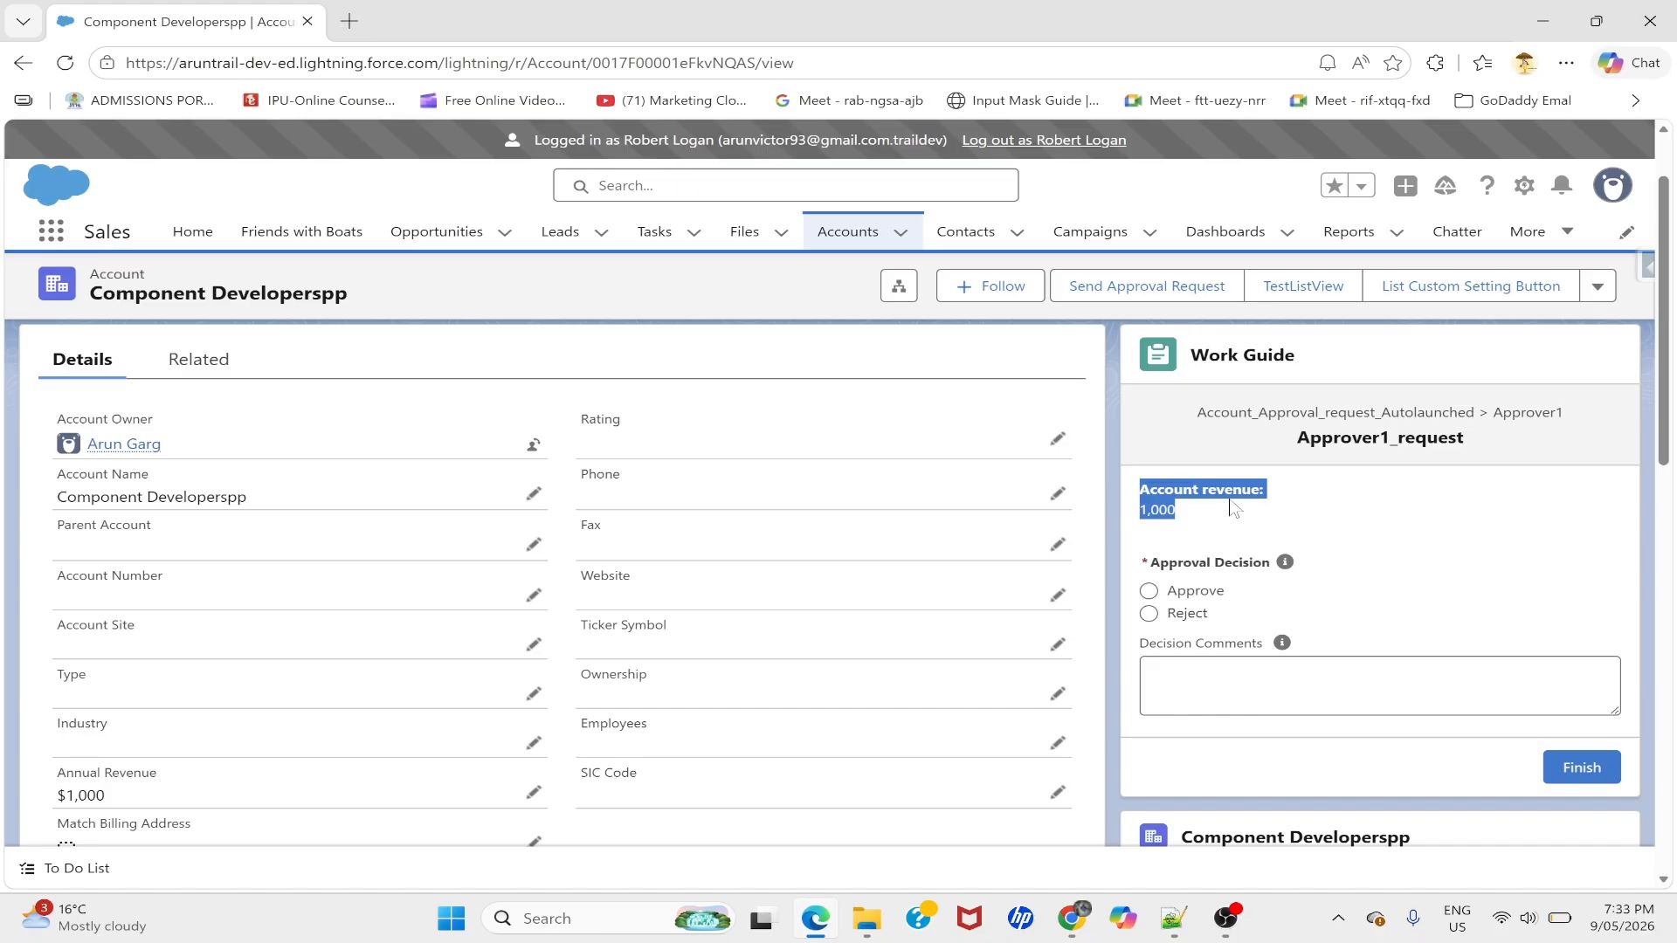
{"action": "left_click", "coordinate": [1188, 553]}
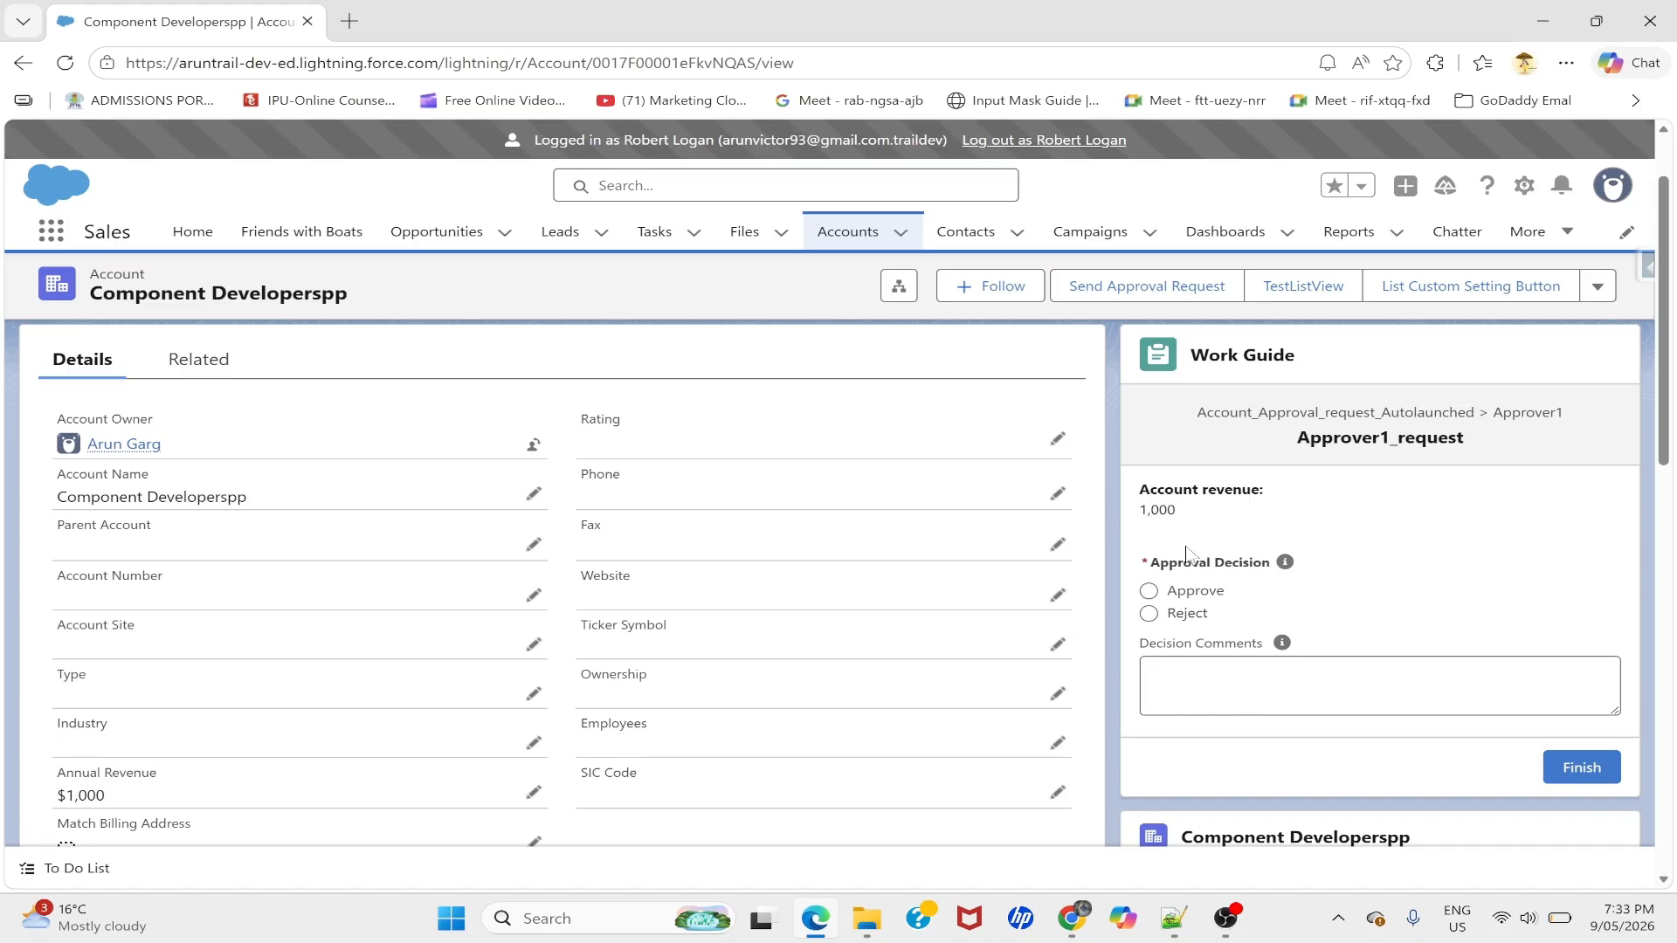
- Choose Reject as the Approval Decision, leaving the comments empty
{"action": "left_click", "coordinate": [1151, 610]}
{"action": "key", "text": "Tab"}
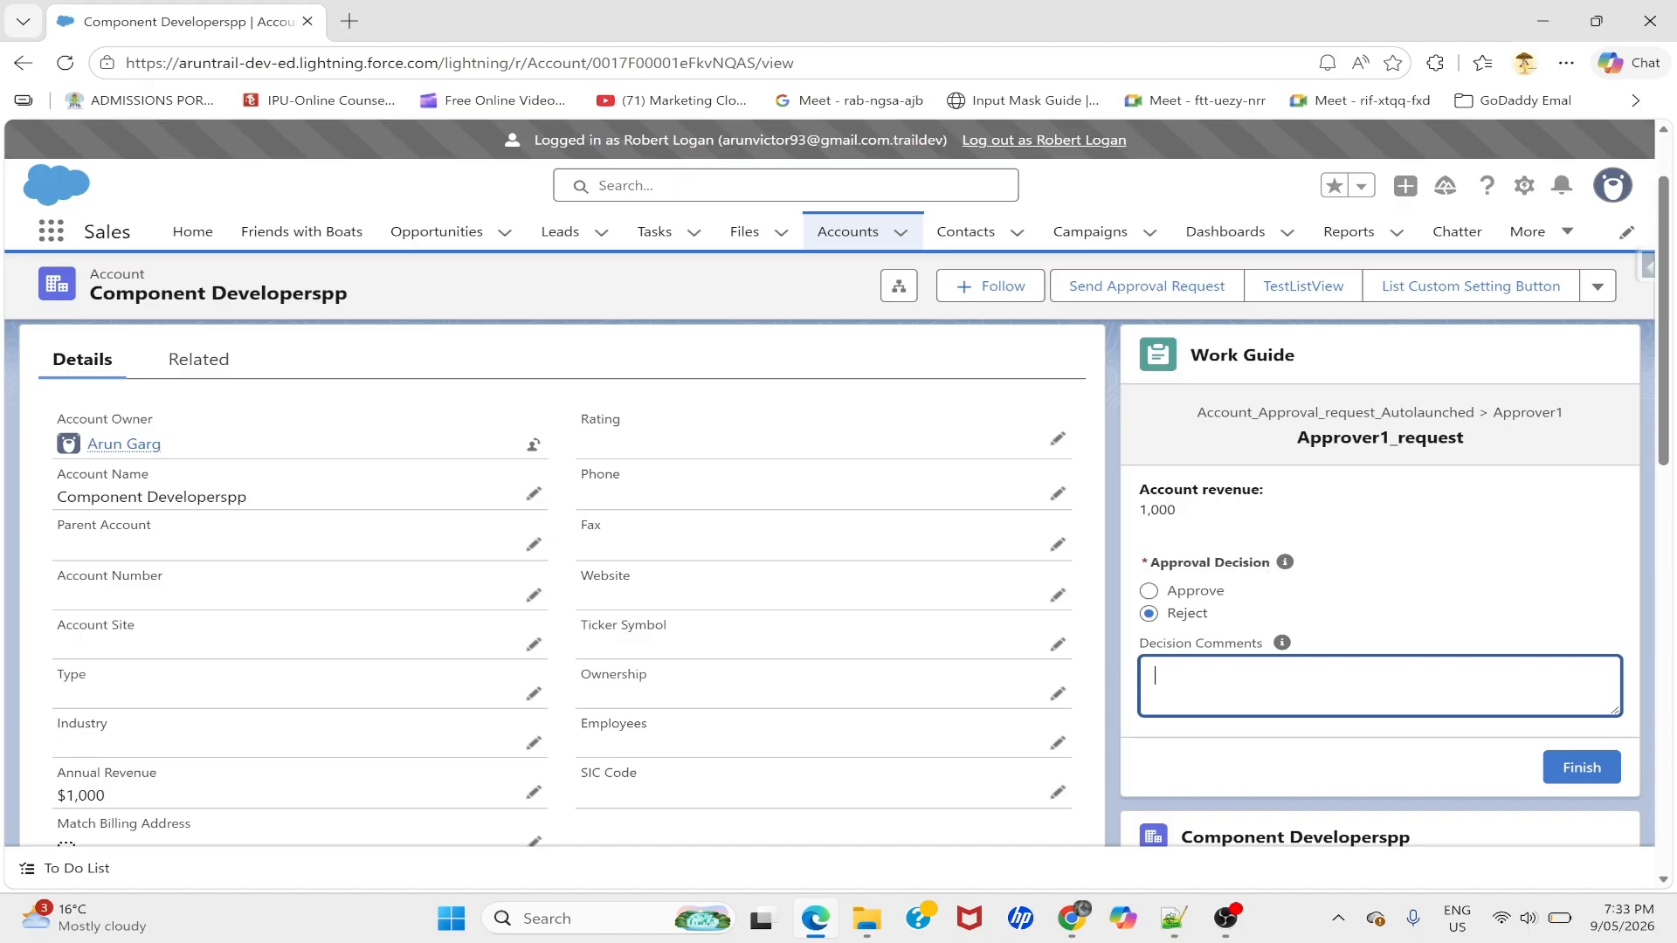
{"action": "scroll", "coordinate": [1227, 540], "scroll_direction": "up", "scroll_amount": 2}
{"action": "left_click", "coordinate": [1228, 540]}
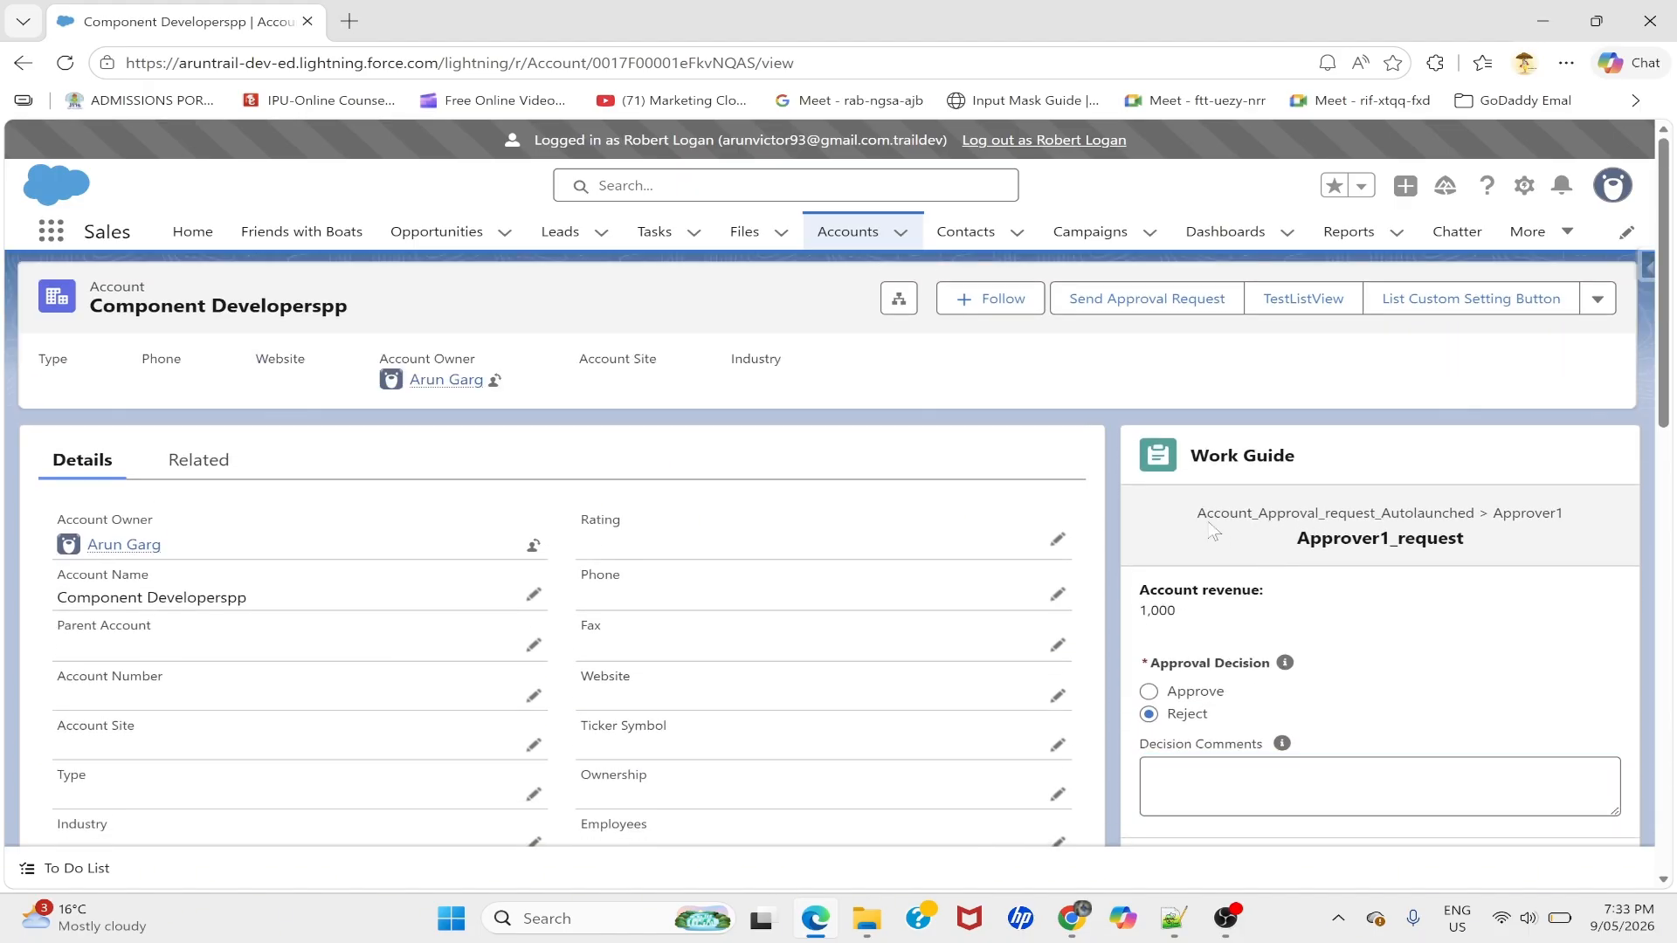
- Highlight the Work Guide heading's flow name Account_Approval_request_Autolaunched and step Approver1_request
{"action": "left_click_drag", "start_coordinate": [1196, 517], "coordinate": [1495, 548]}
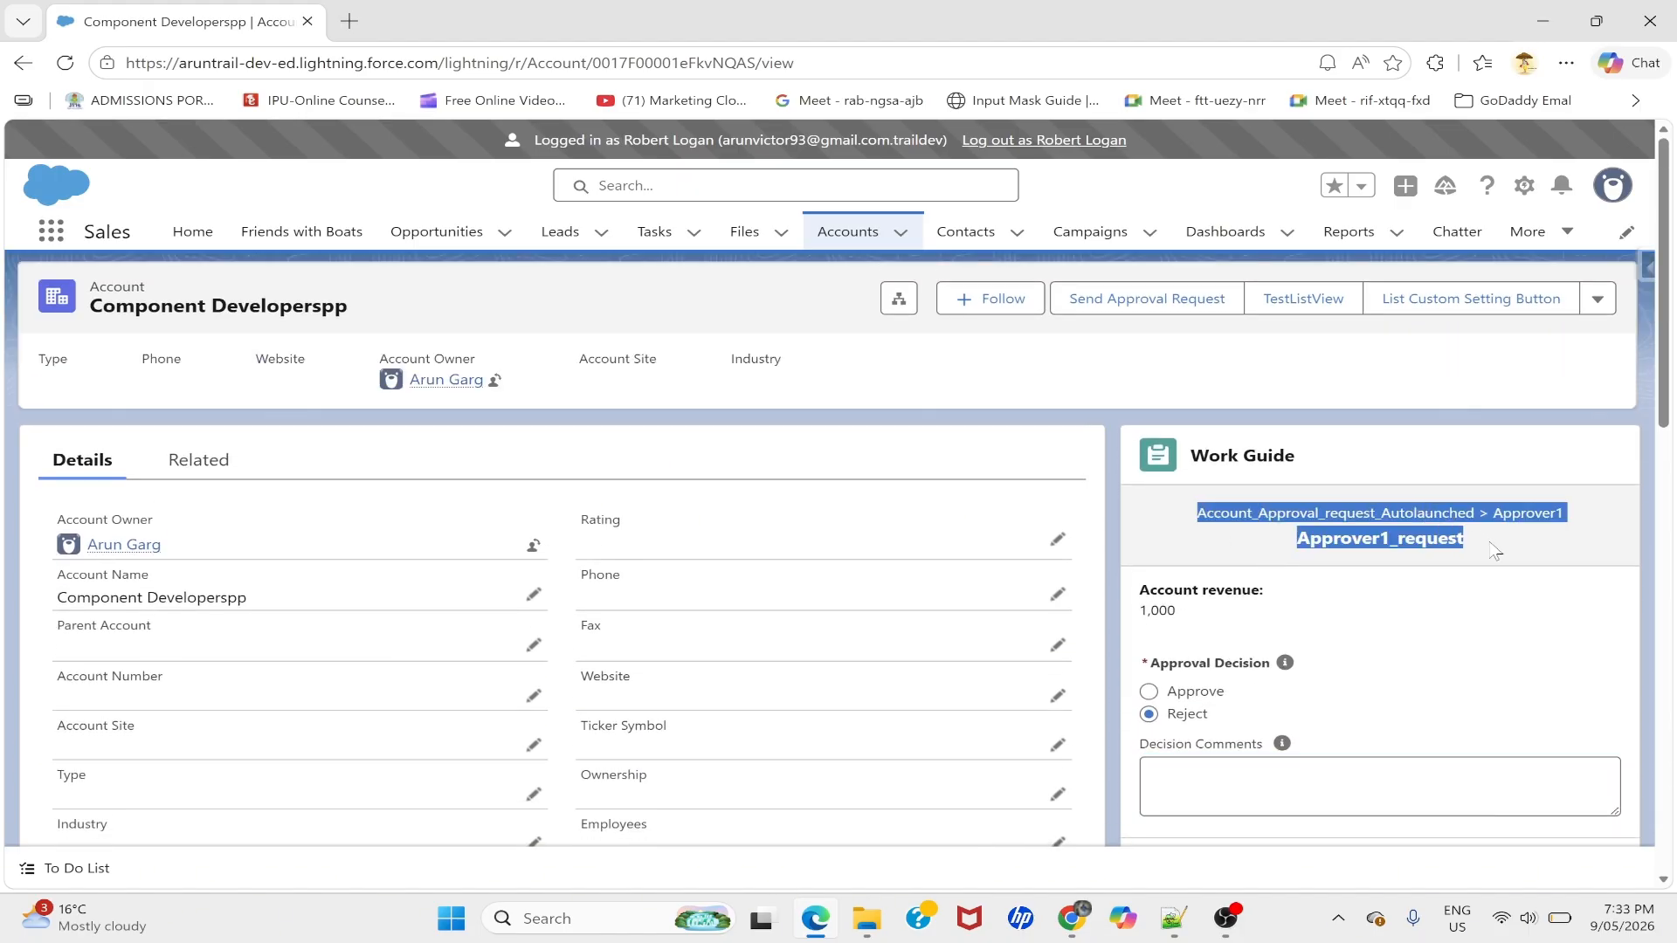
{"action": "left_click", "coordinate": [1323, 529]}
{"action": "double_click", "coordinate": [1323, 517]}
{"action": "left_click", "coordinate": [1415, 548]}
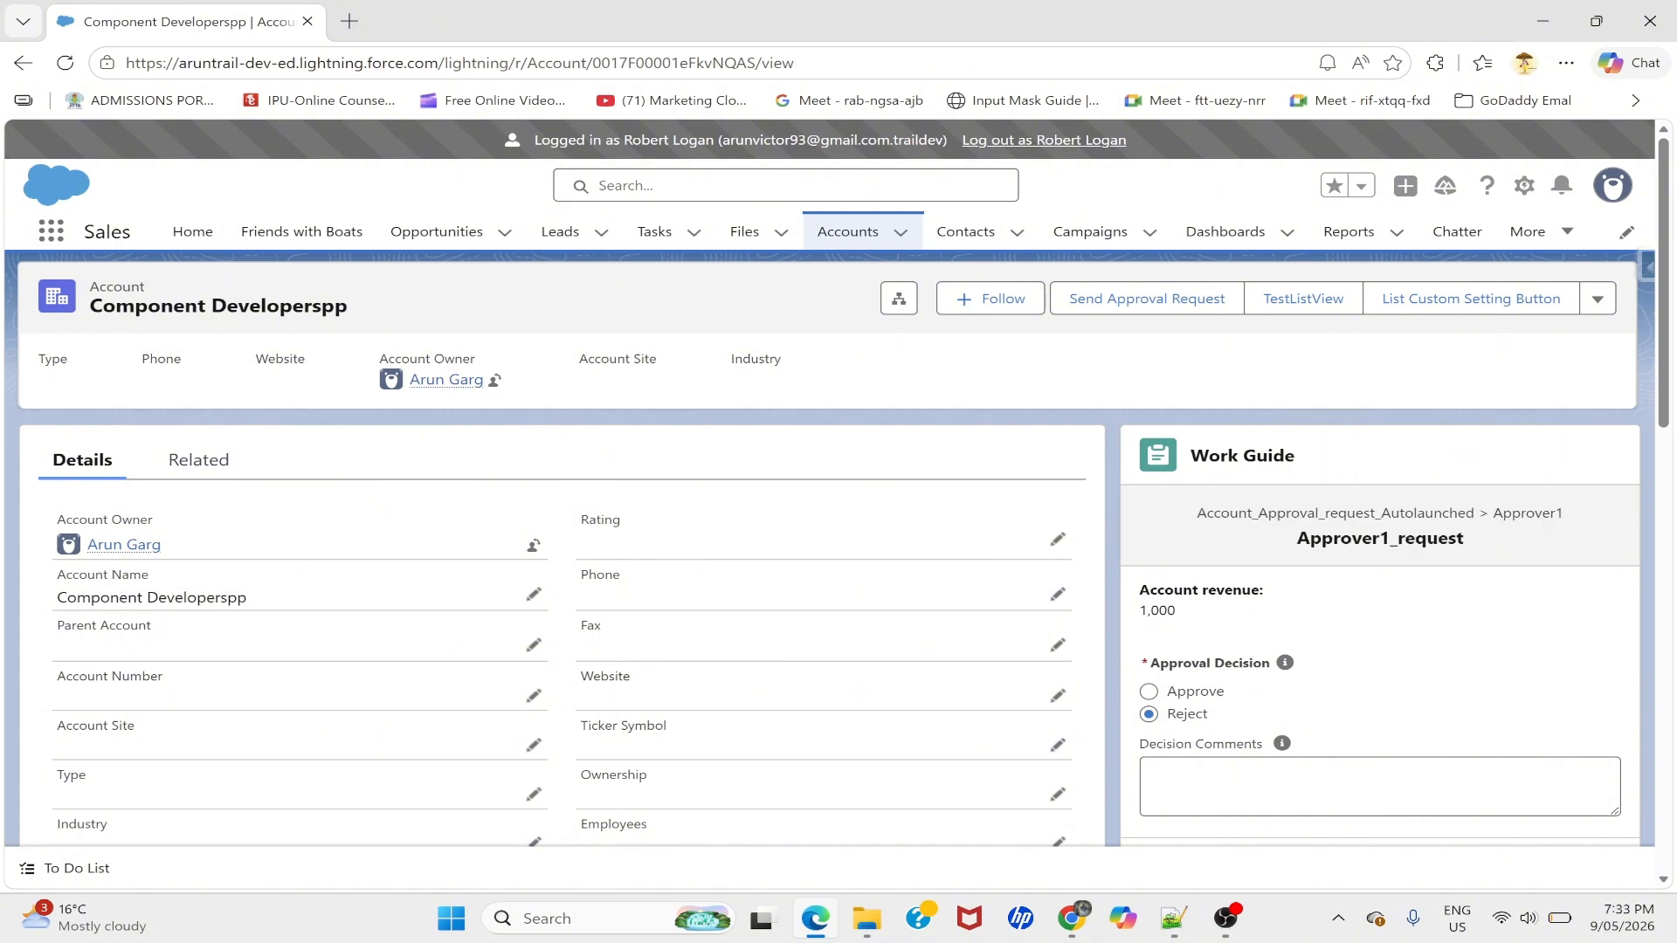
{"action": "double_click", "coordinate": [1383, 545]}
{"action": "left_click_drag", "start_coordinate": [1196, 512], "coordinate": [1436, 541]}
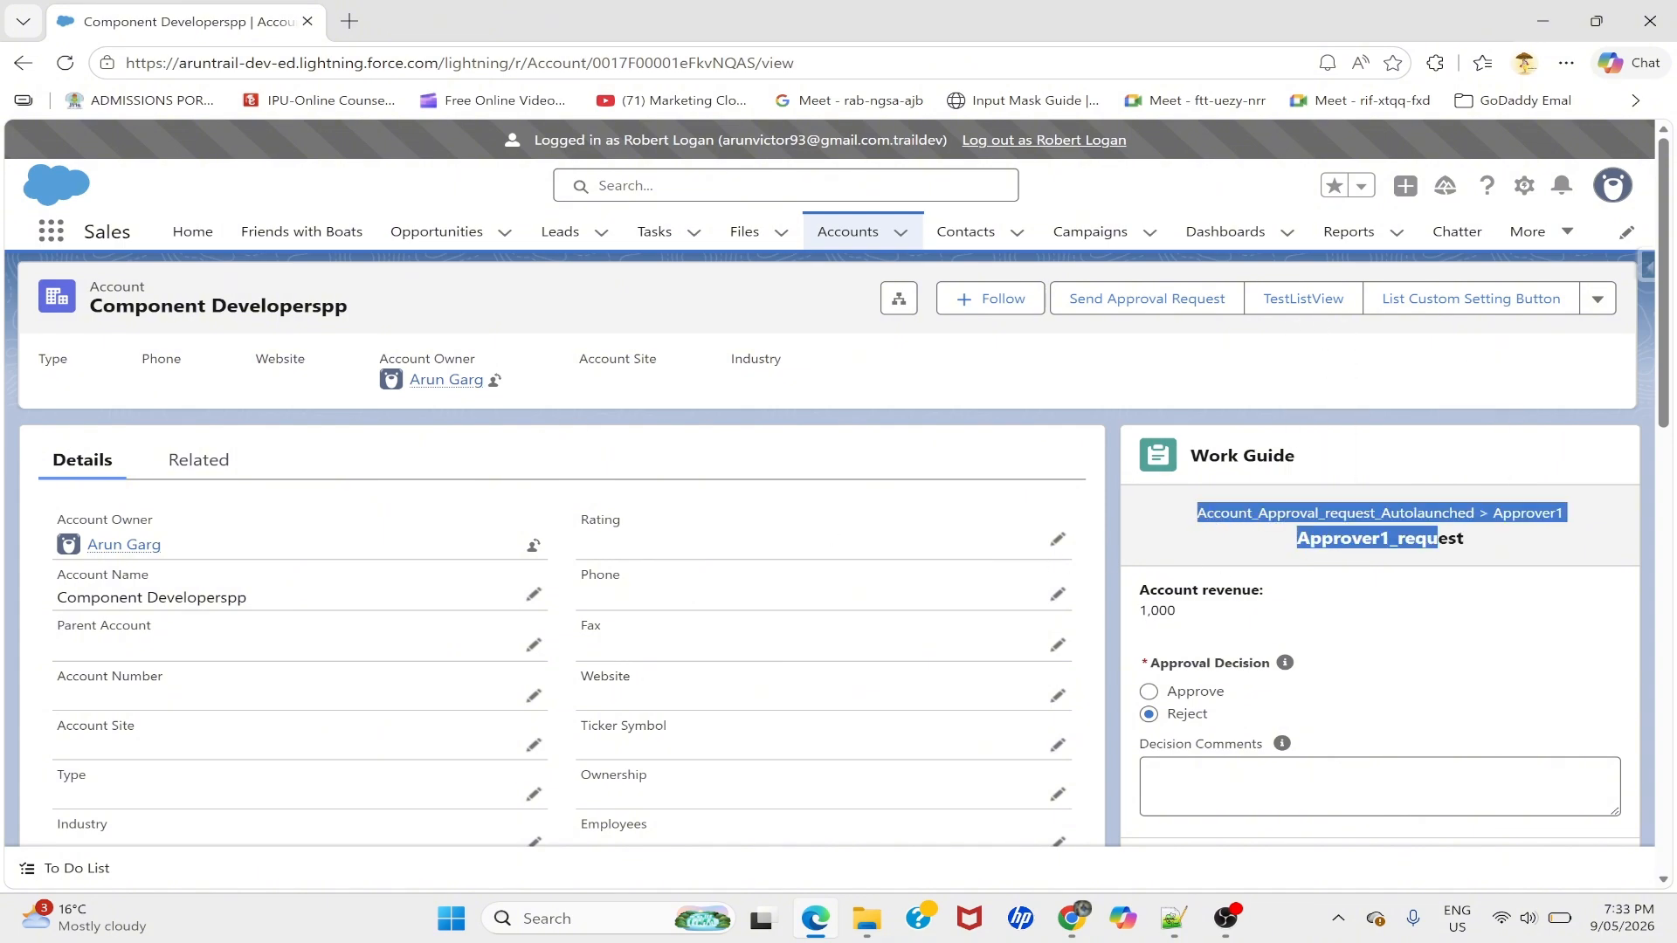
{"action": "left_click", "coordinate": [1071, 918]}
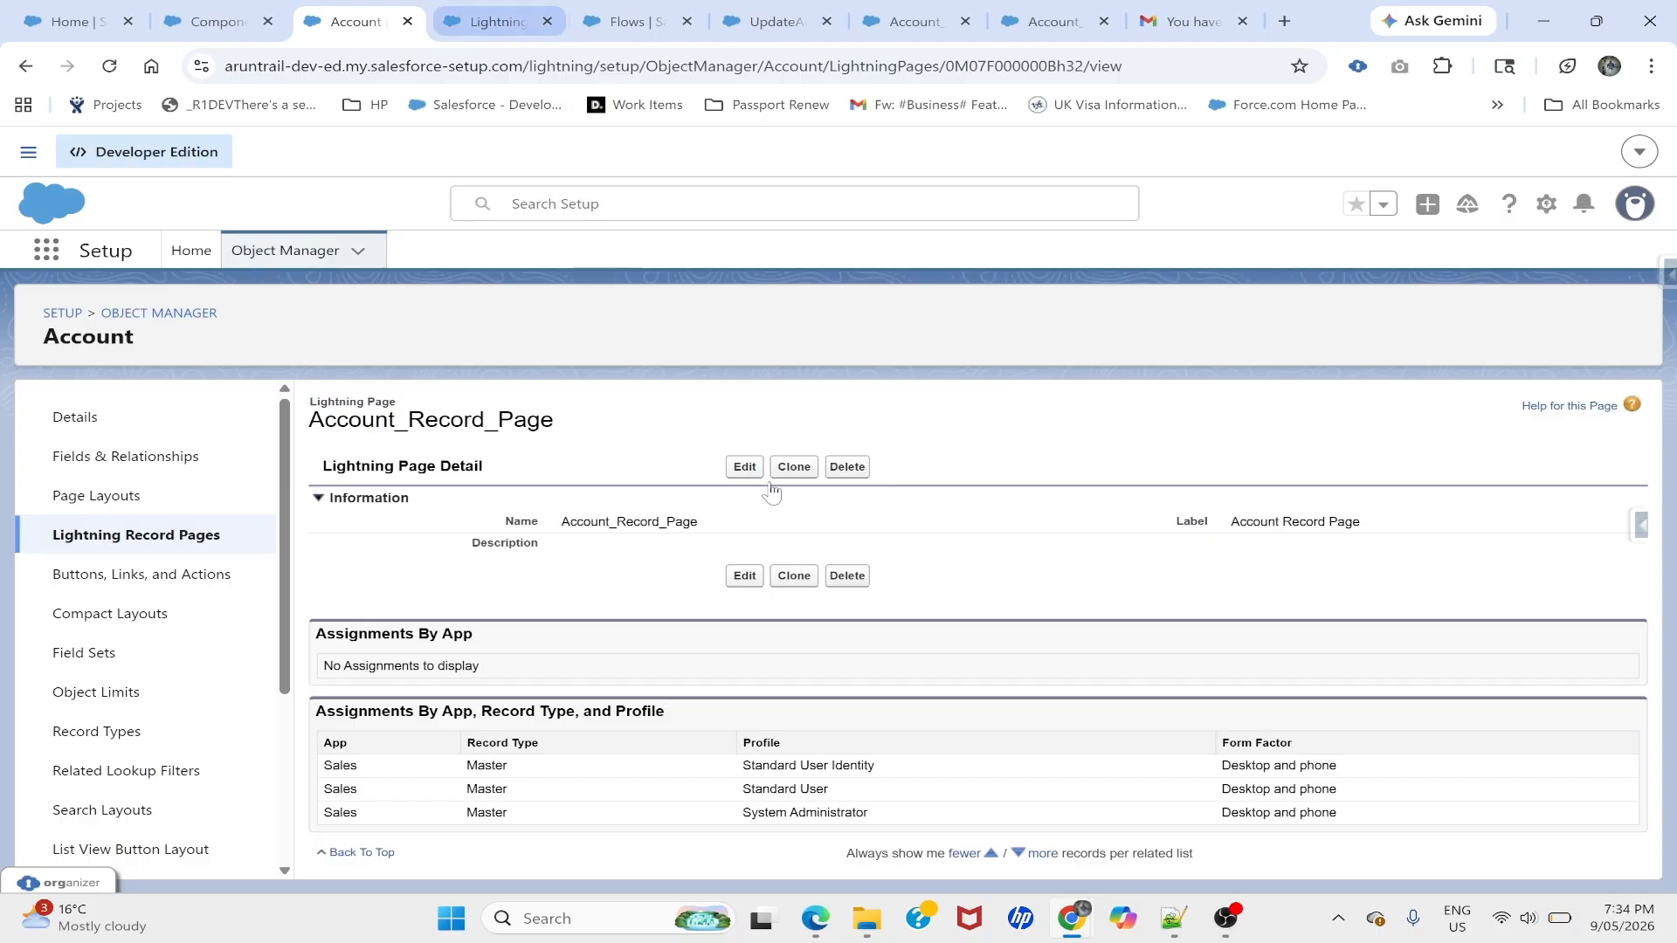
- In Account_Record_Page, uncheck the Work Guide's Show Orchestration Run, Stage and Step Name options and save
{"action": "left_click", "coordinate": [744, 470]}
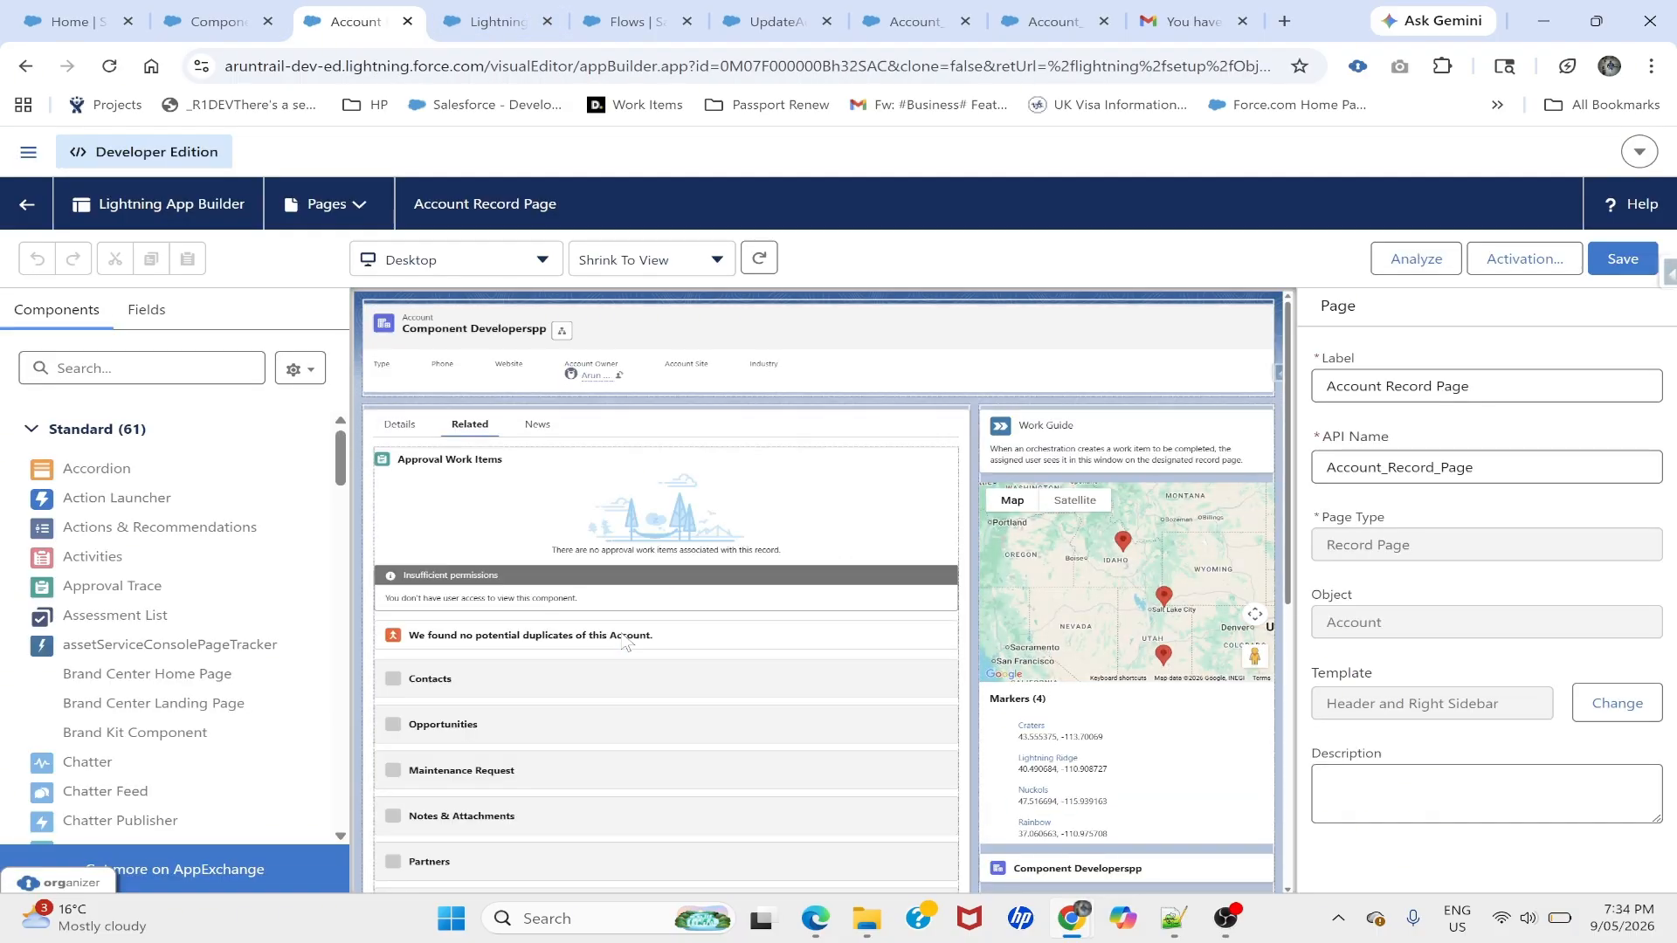
{"action": "left_click", "coordinate": [1038, 437]}
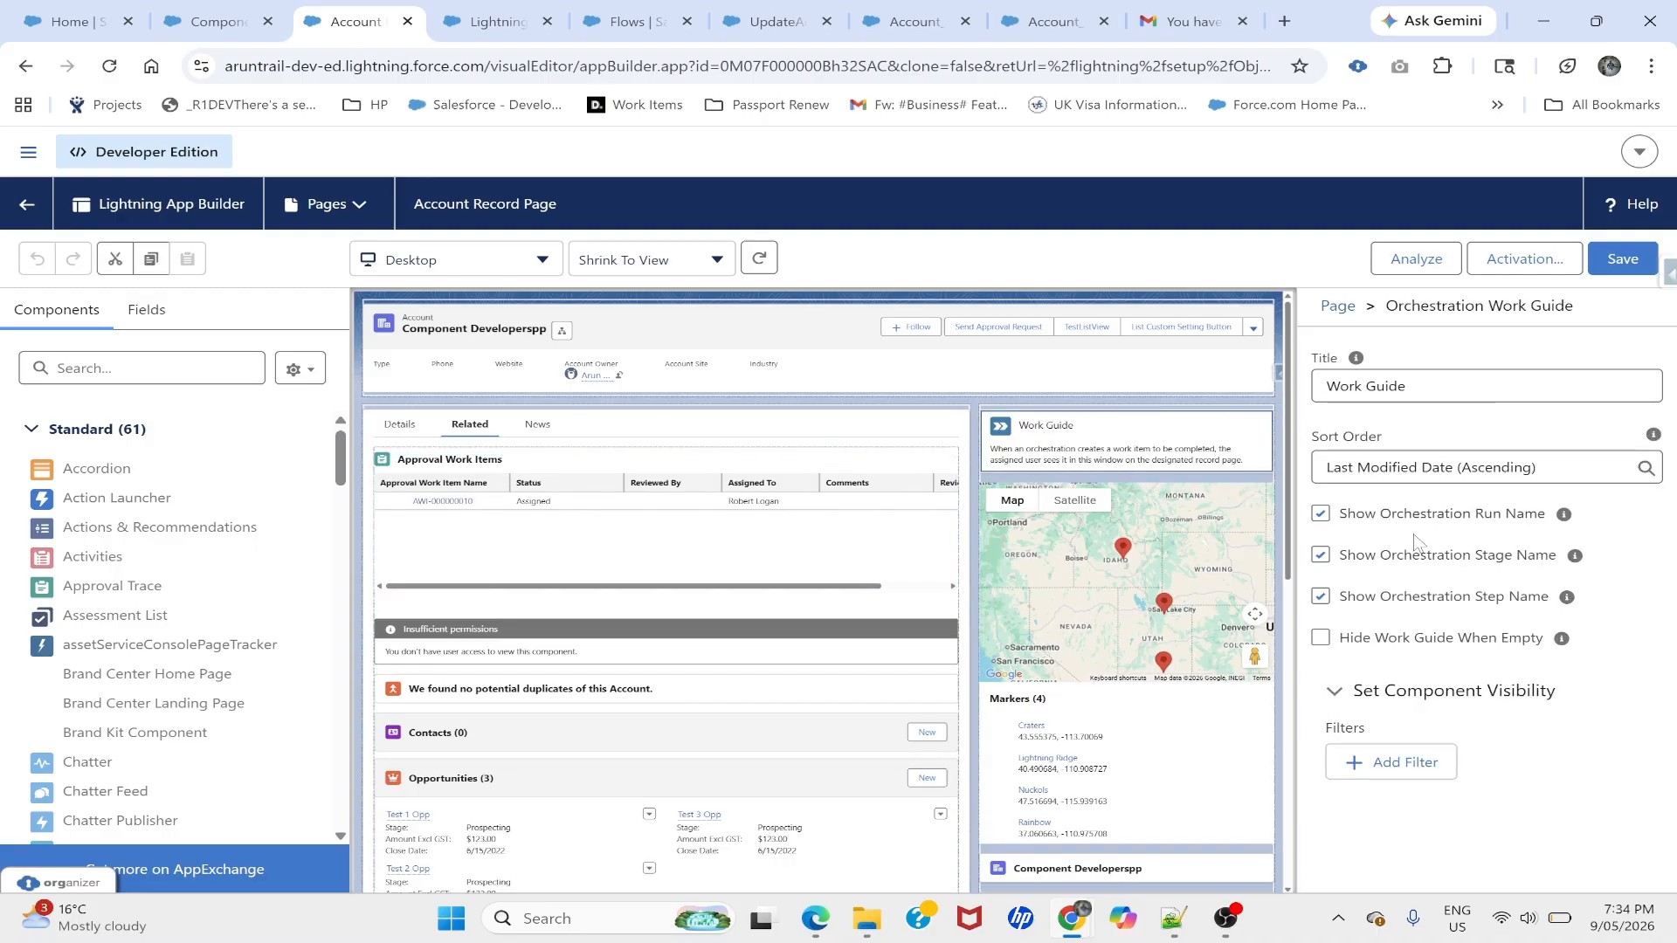
{"action": "left_click", "coordinate": [1320, 597]}
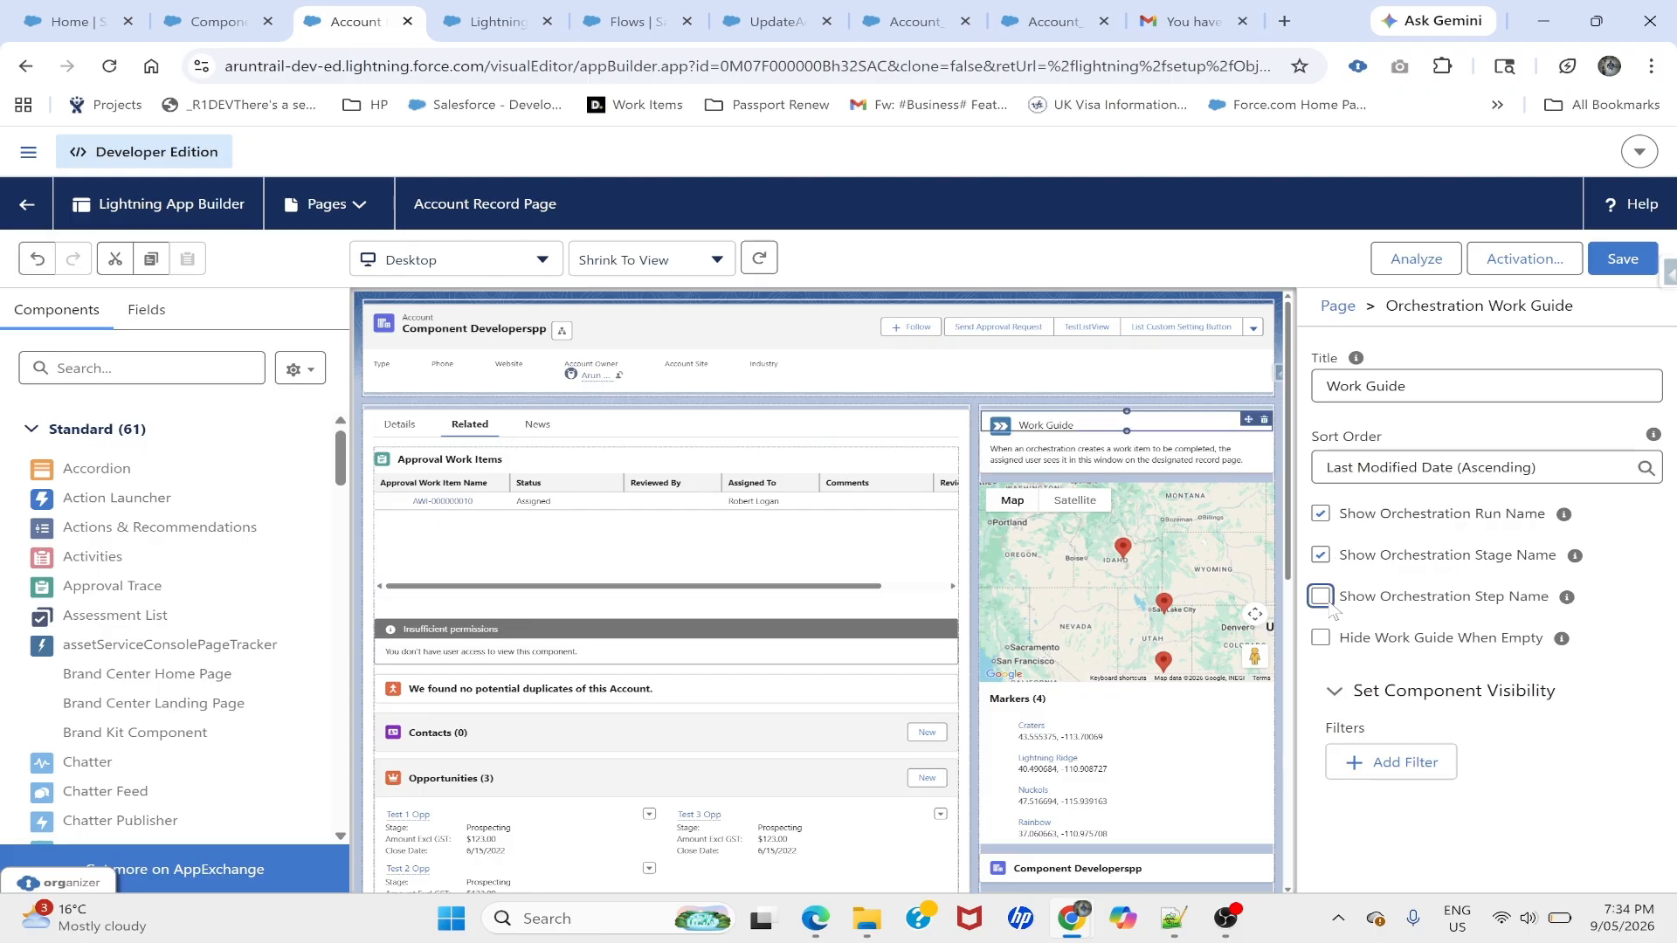
{"action": "left_click", "coordinate": [1320, 515]}
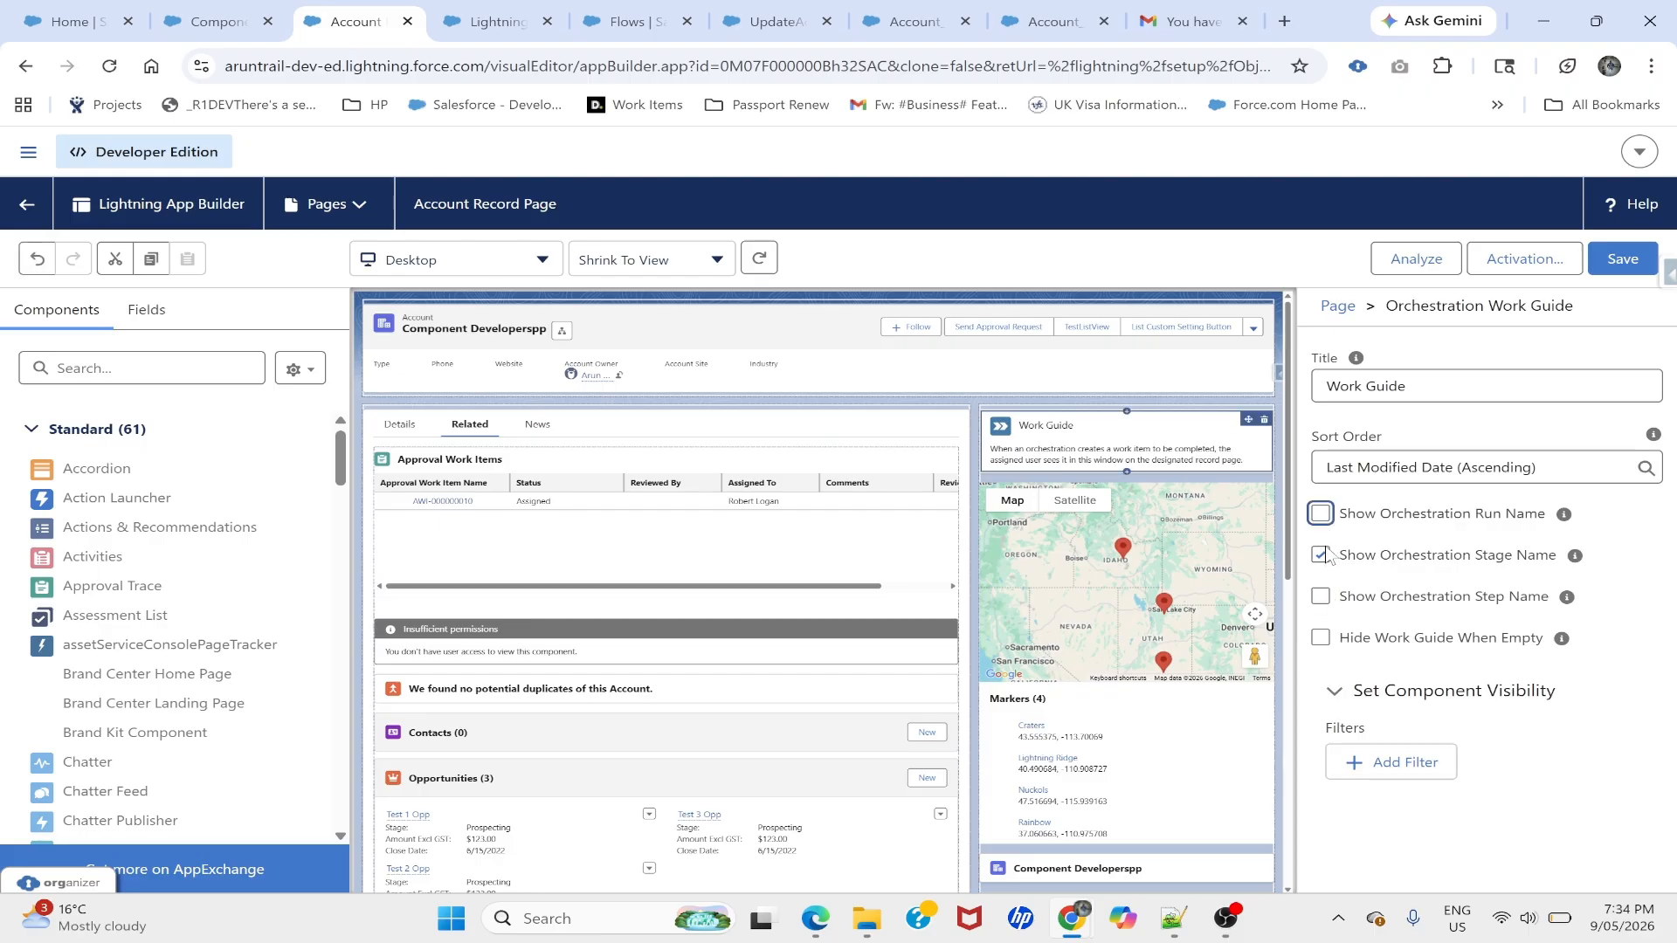
{"action": "left_click", "coordinate": [1320, 555]}
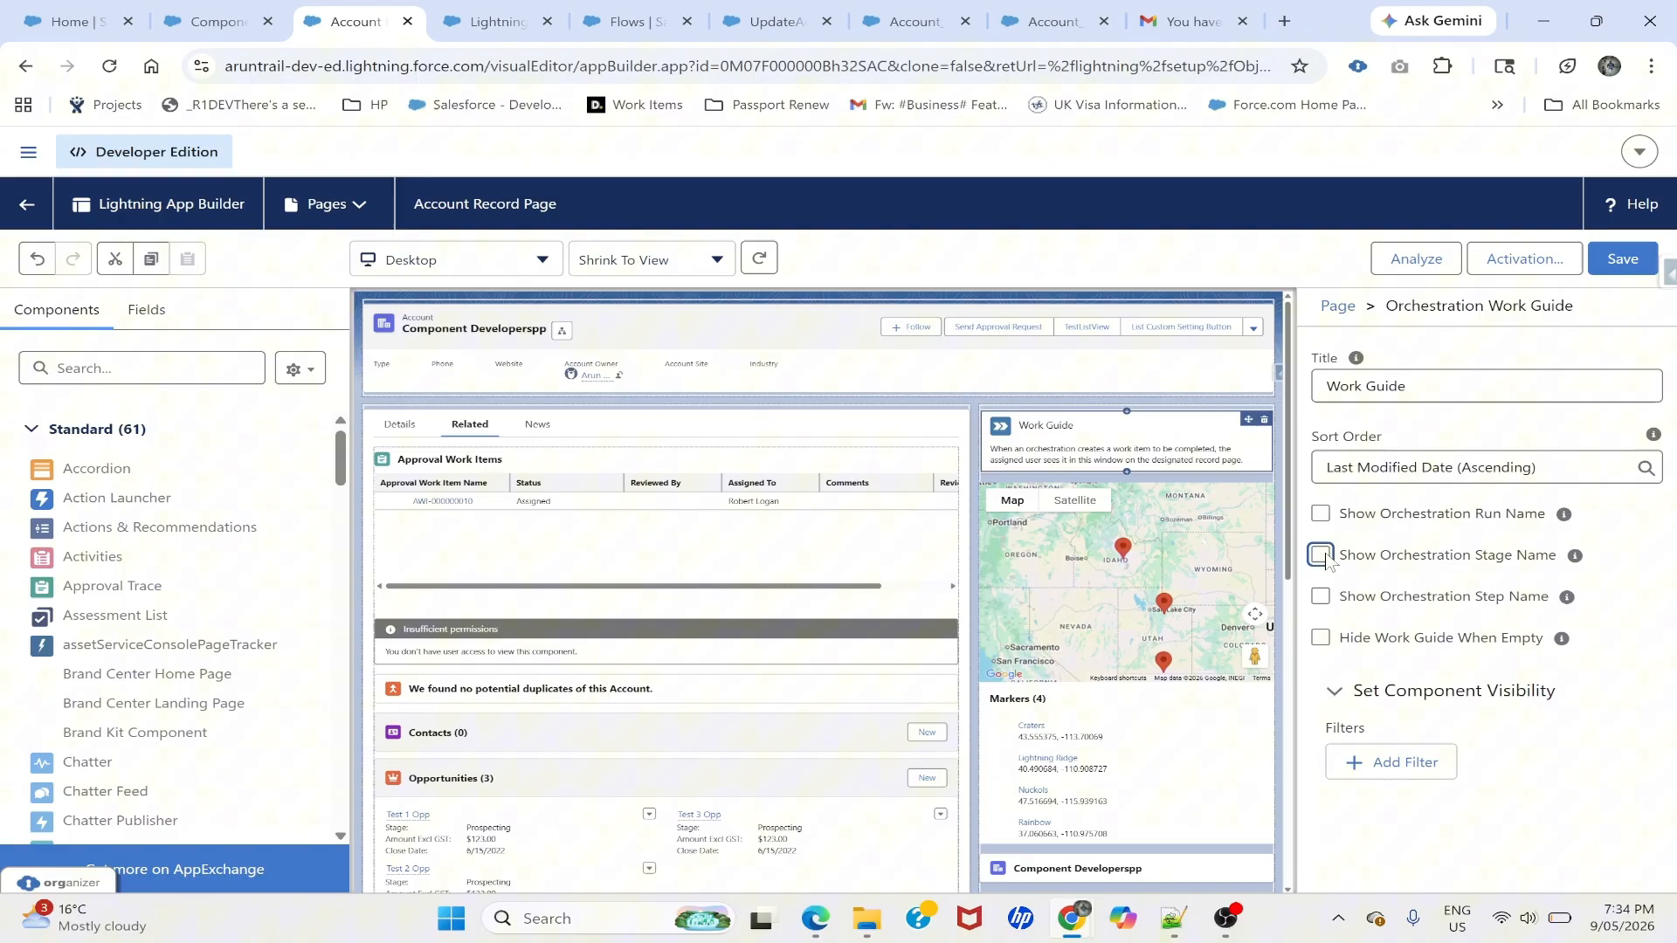
{"action": "left_click", "coordinate": [1607, 266]}
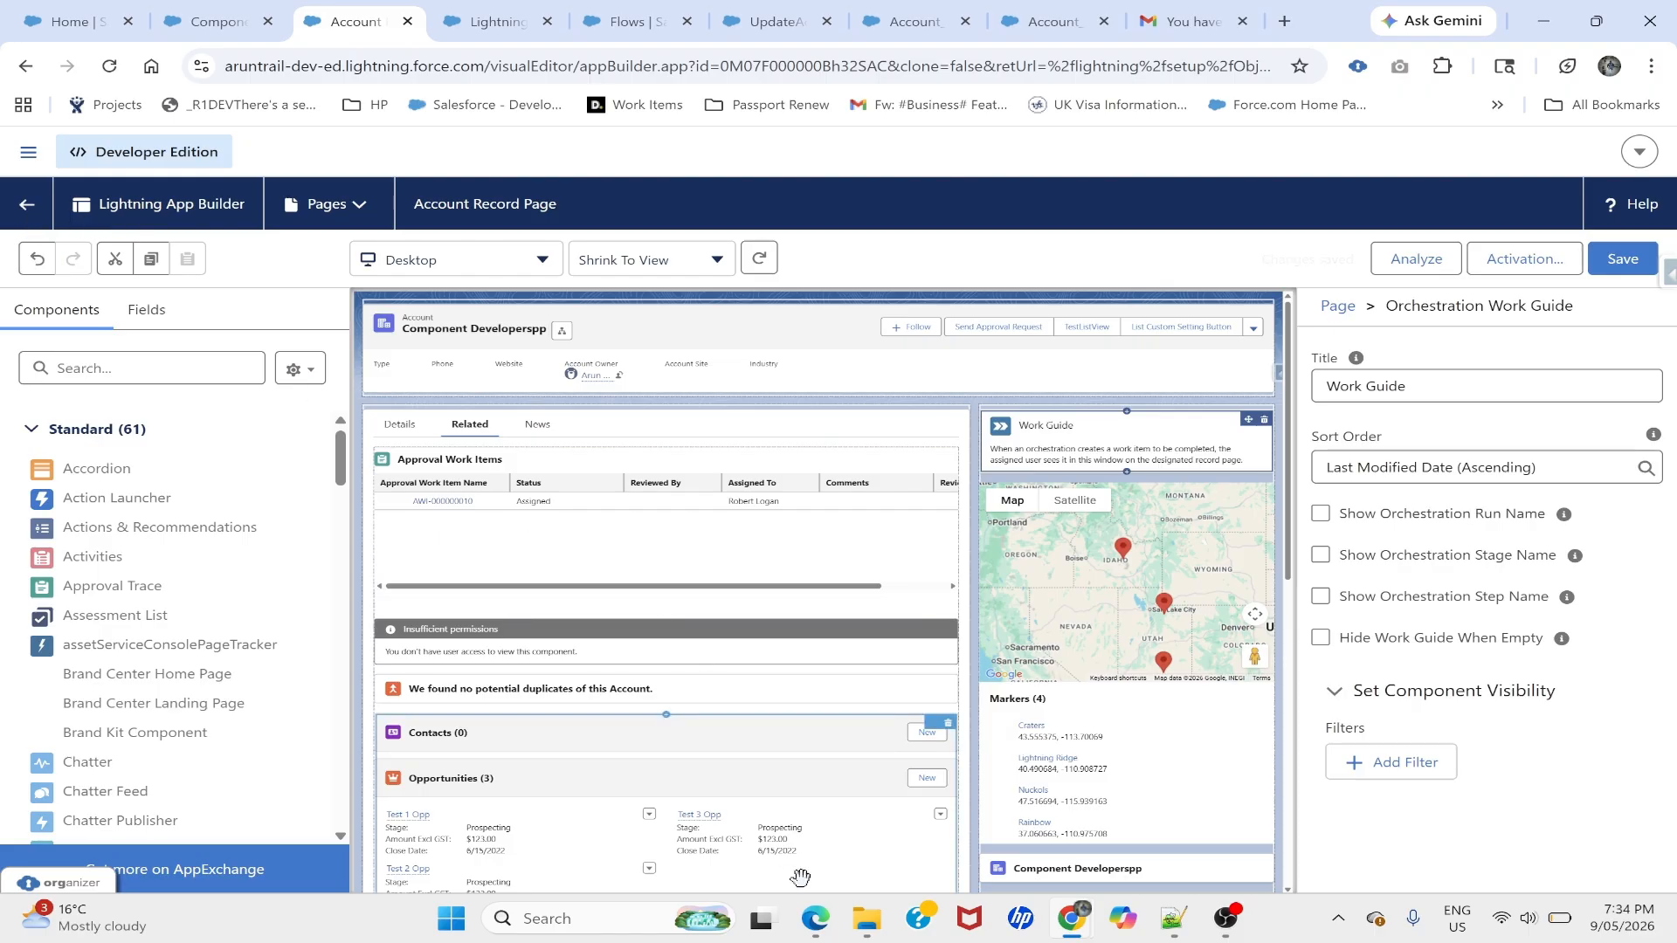
{"action": "left_click", "coordinate": [815, 918]}
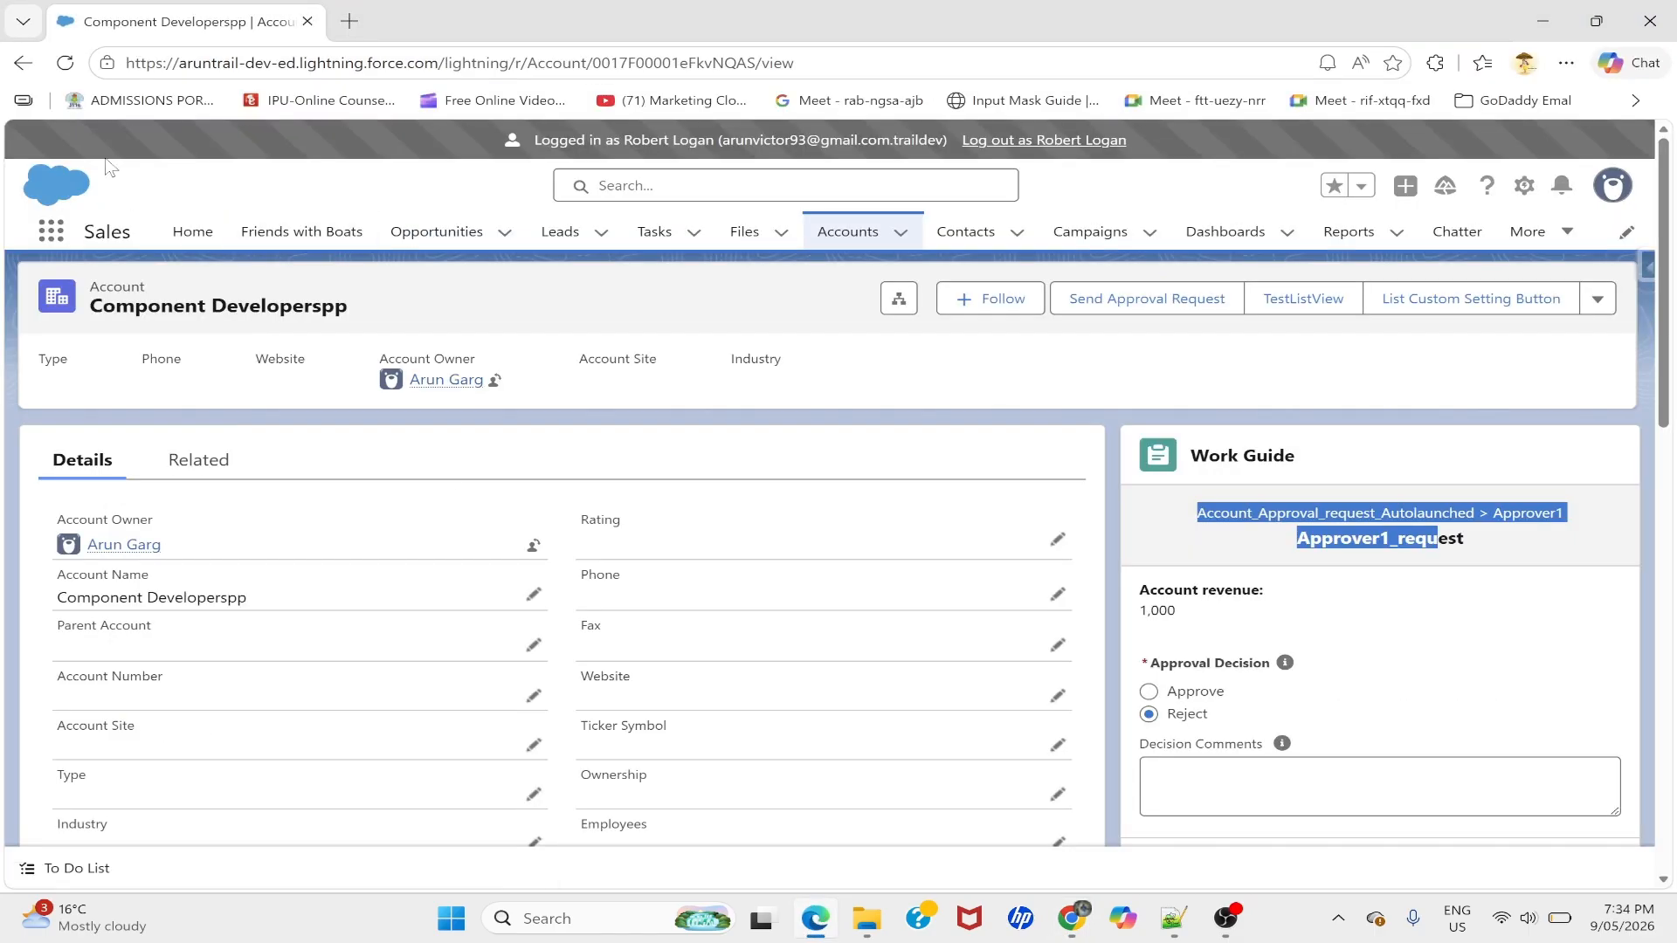
- Refresh the record, choose Approve with the comment 'Approve', and finish the work item
{"action": "key", "text": "F5"}
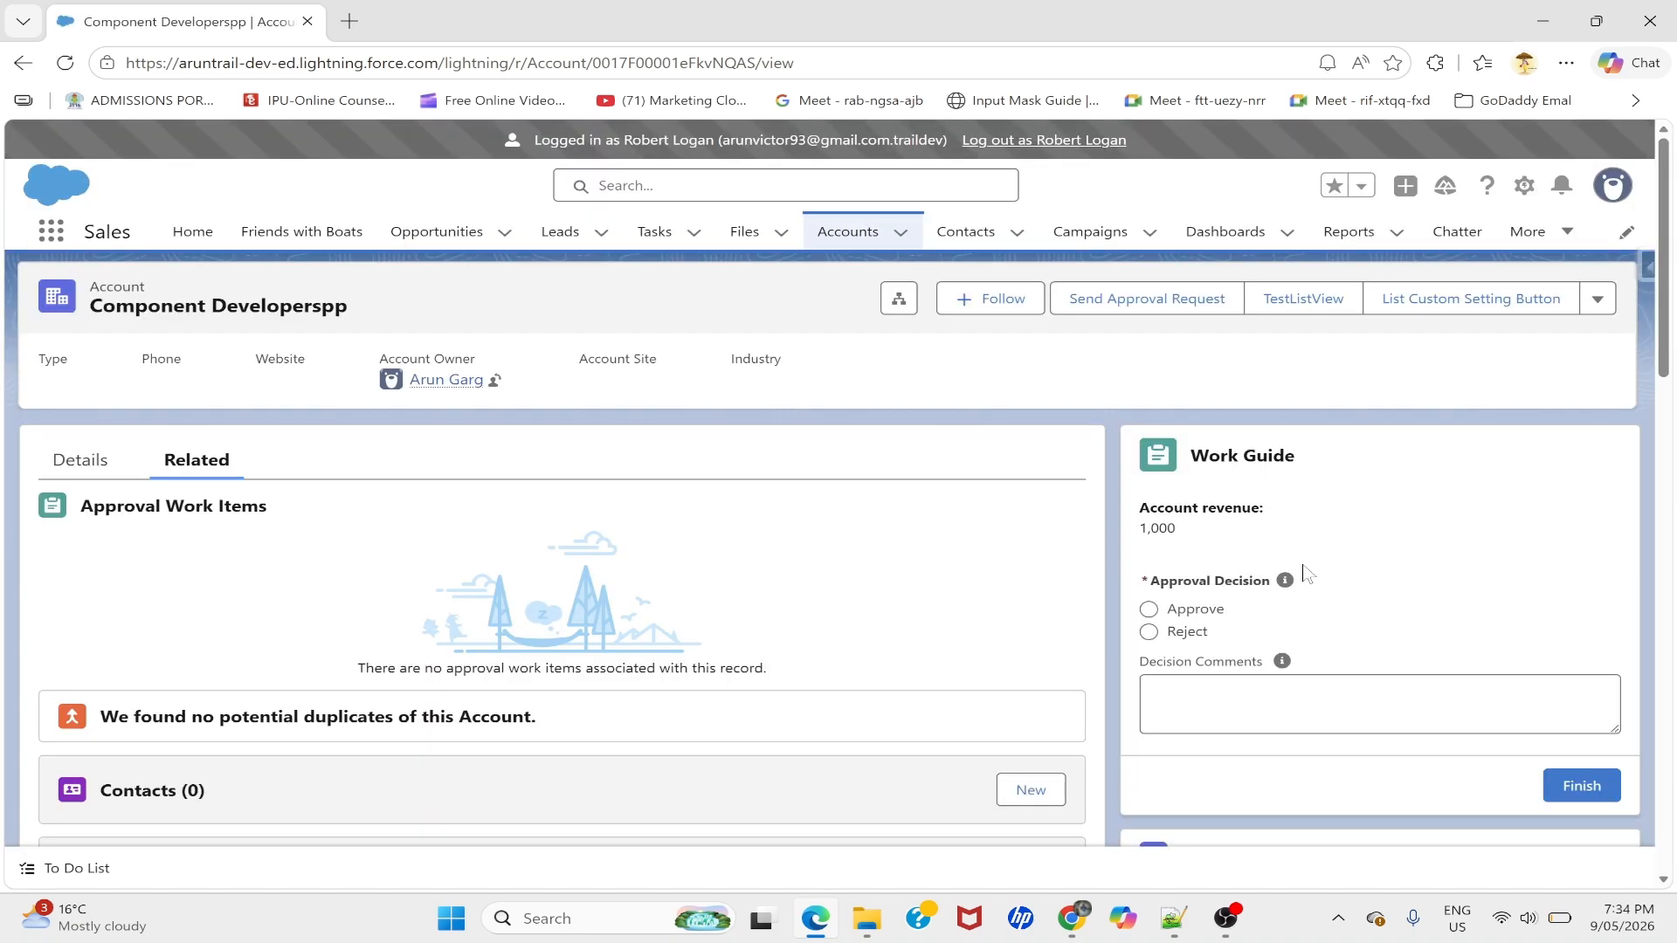
{"action": "left_click", "coordinate": [1149, 610]}
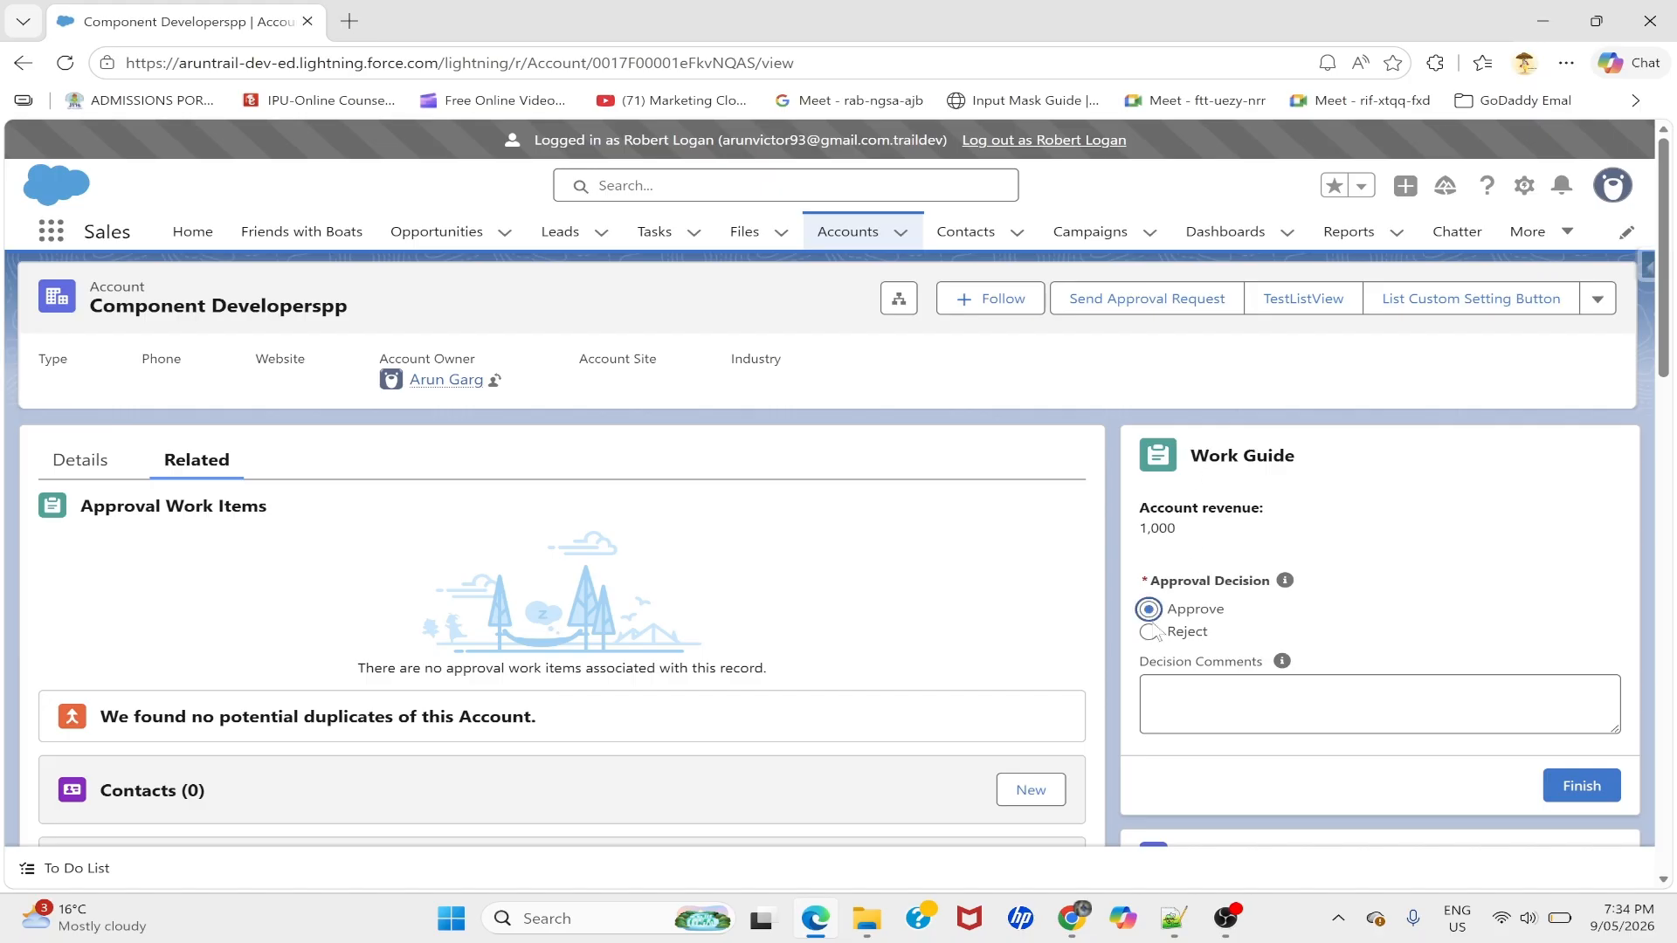
{"action": "left_click", "coordinate": [1183, 685]}
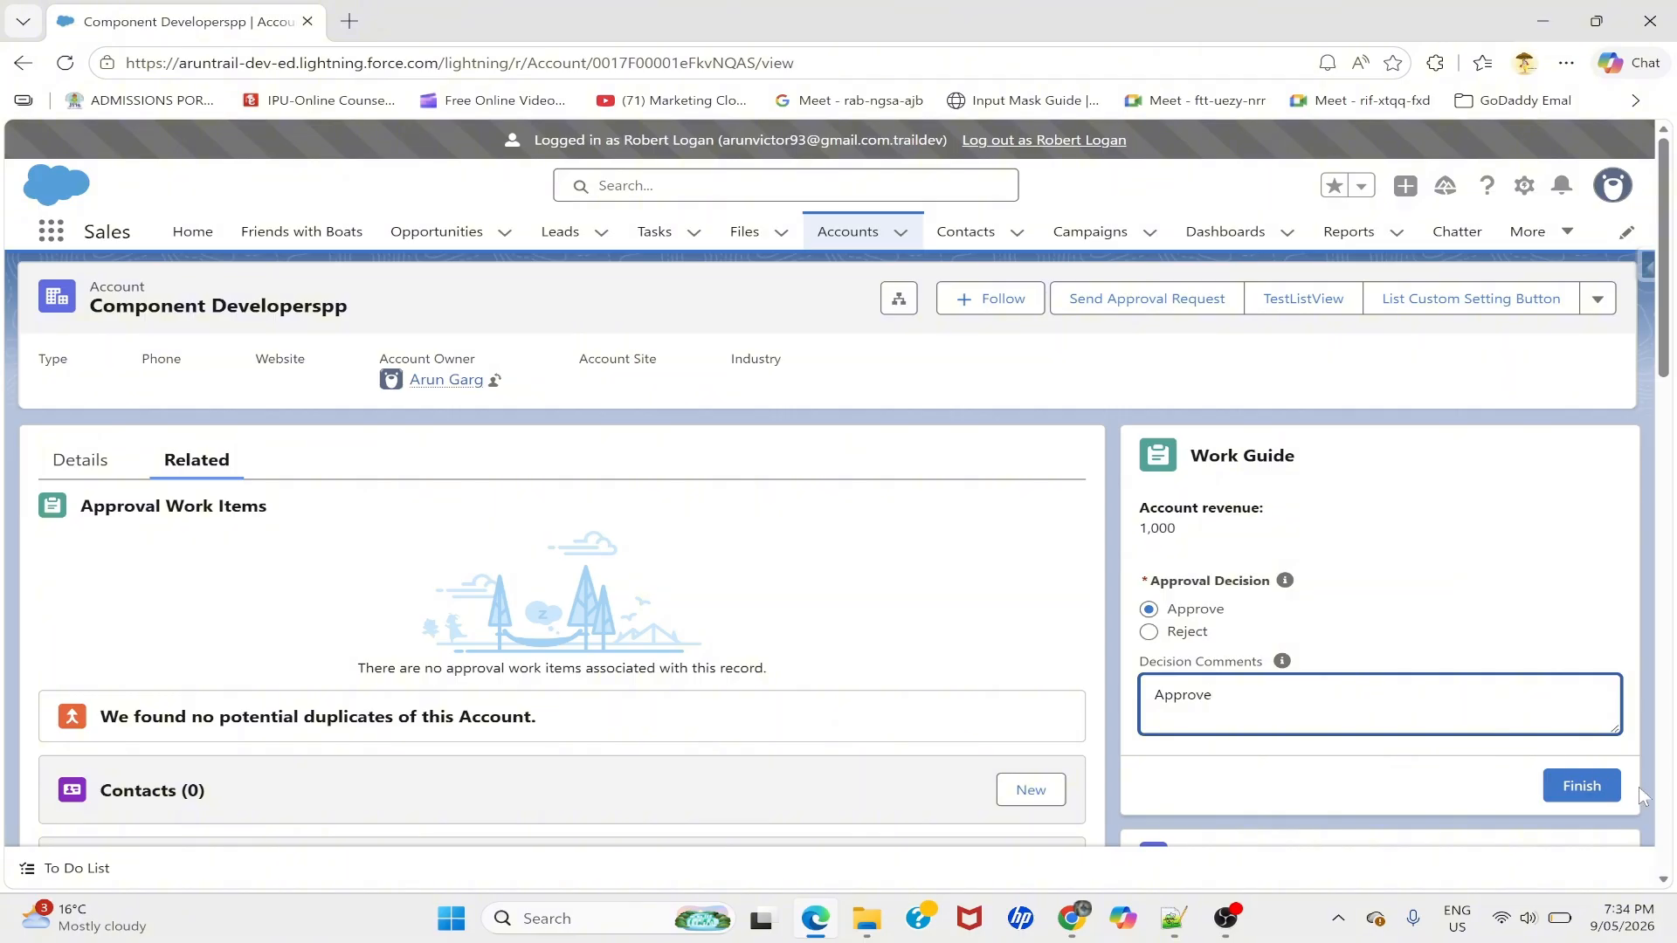
{"action": "left_click", "coordinate": [1595, 786]}
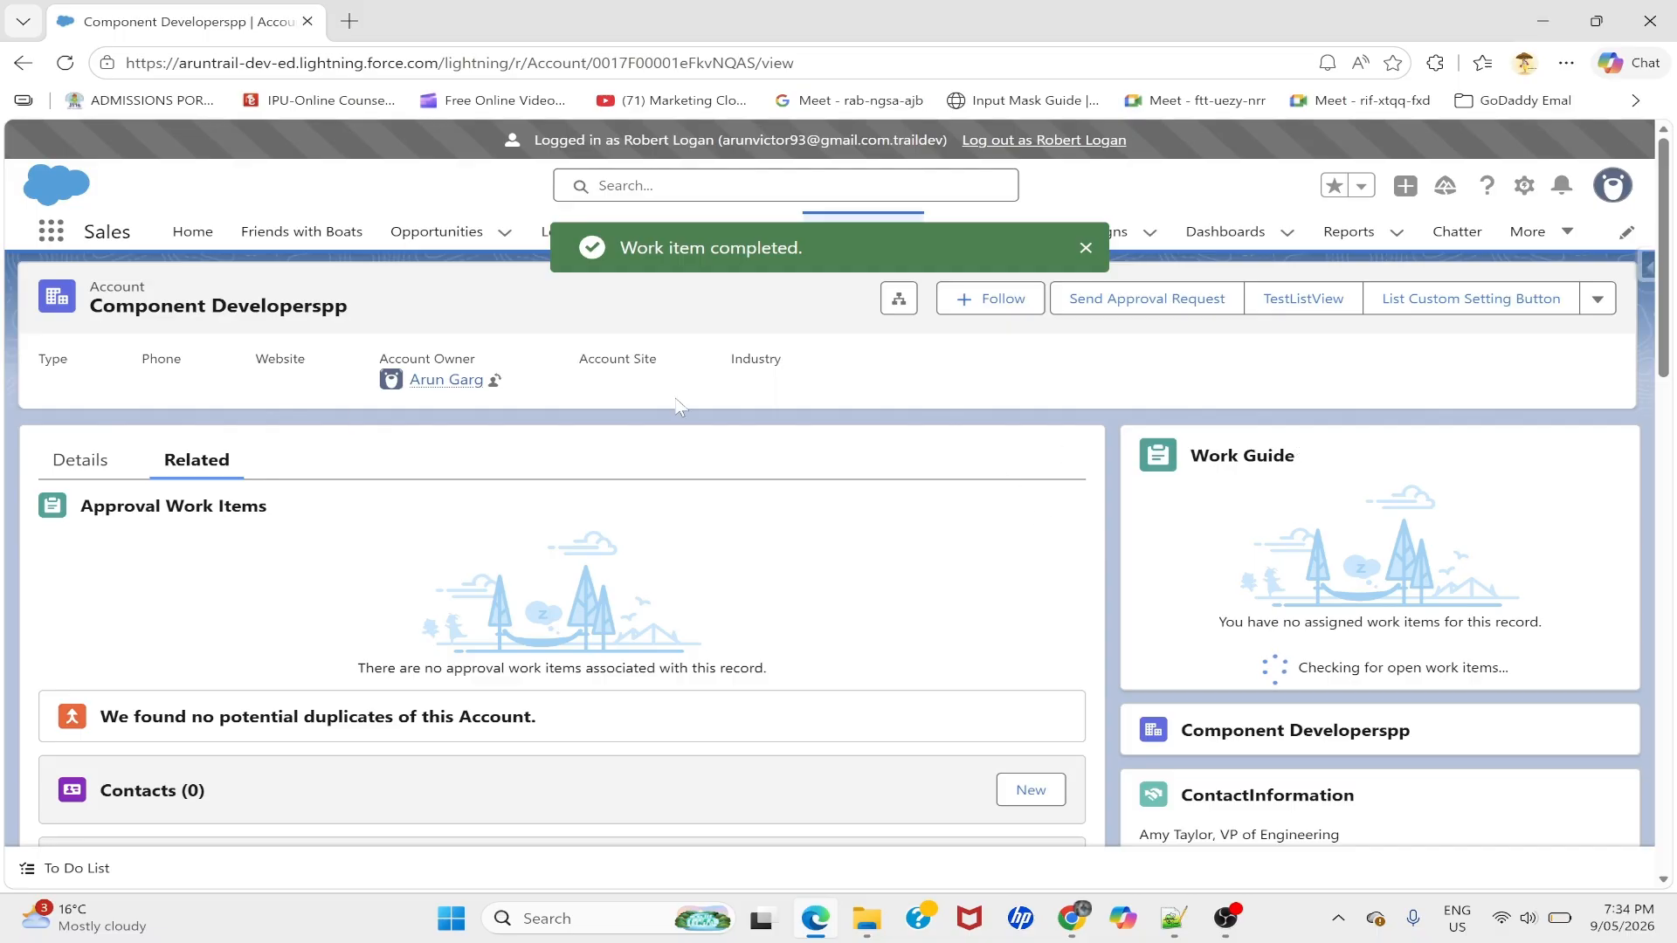
{"action": "key", "text": "alt+Tab"}
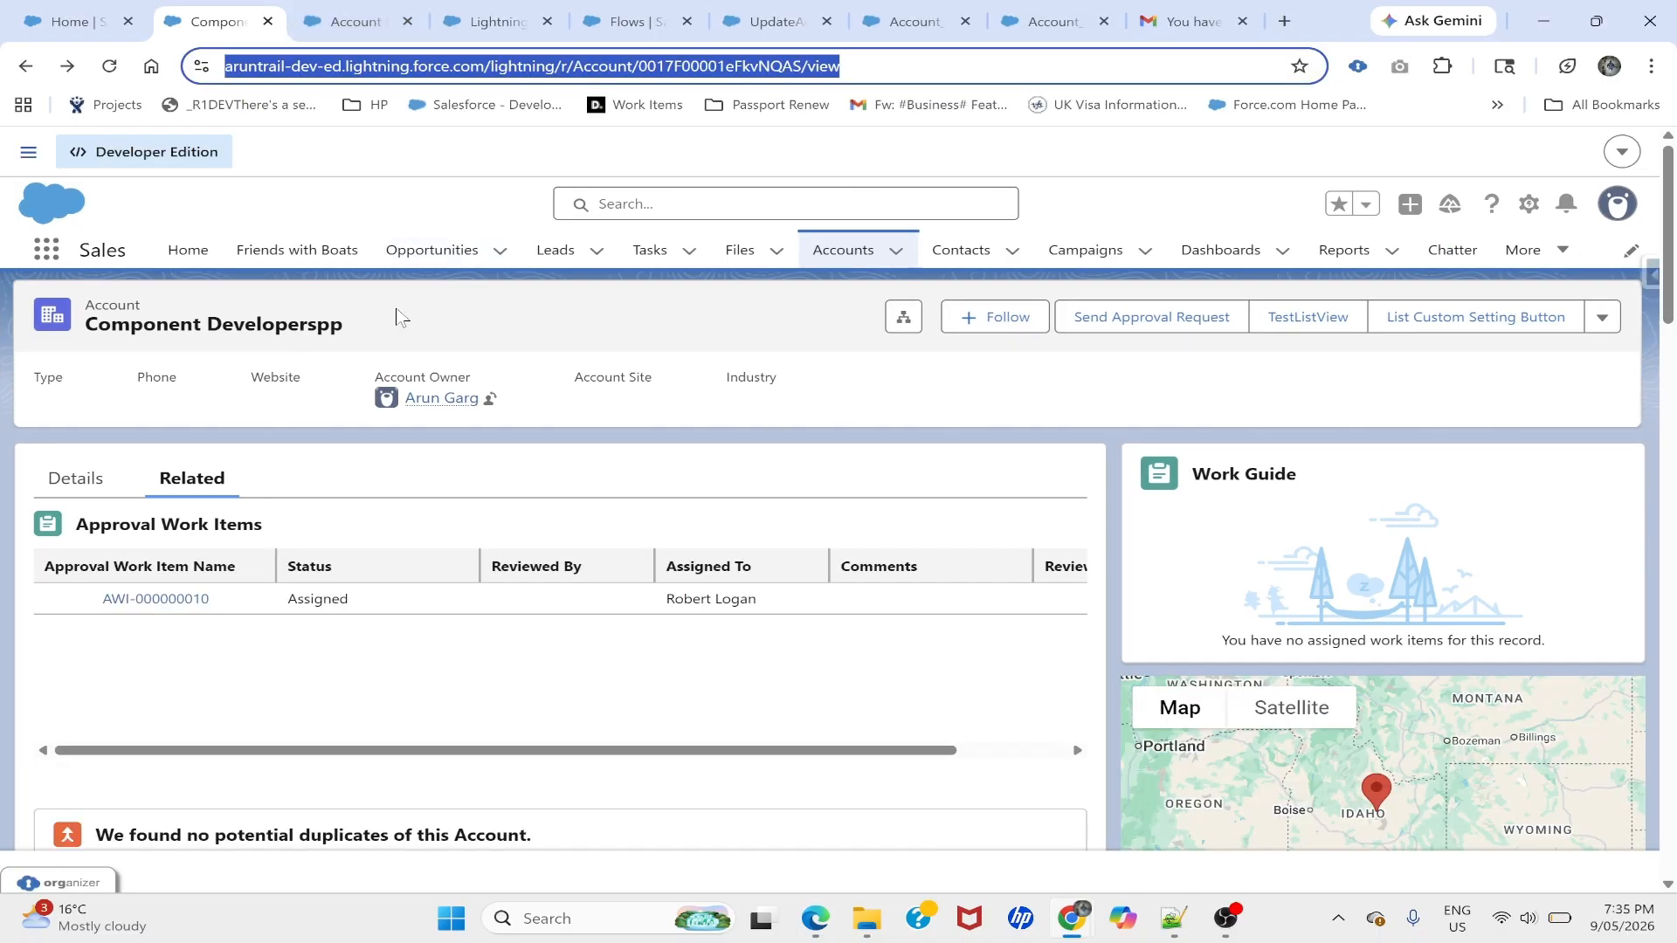
- Reload to see the work item Approved, and check Status still shows Submitted for Approval without saving
{"action": "left_click", "coordinate": [107, 68]}
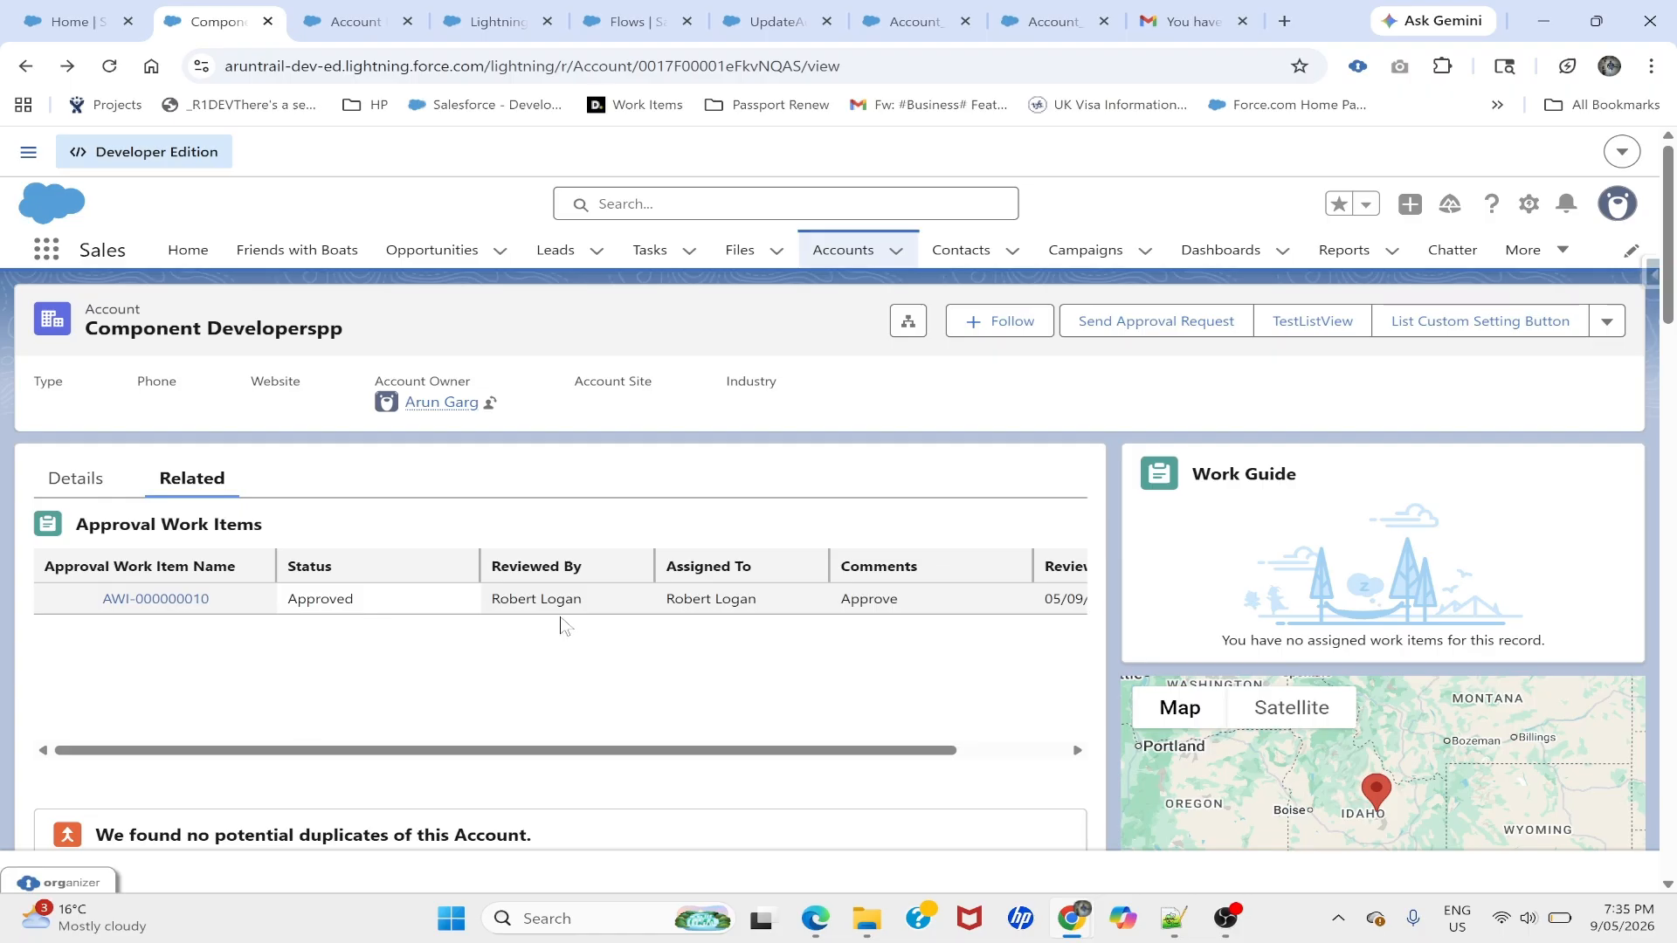
{"action": "scroll", "coordinate": [563, 622], "scroll_direction": "right", "scroll_amount": 3}
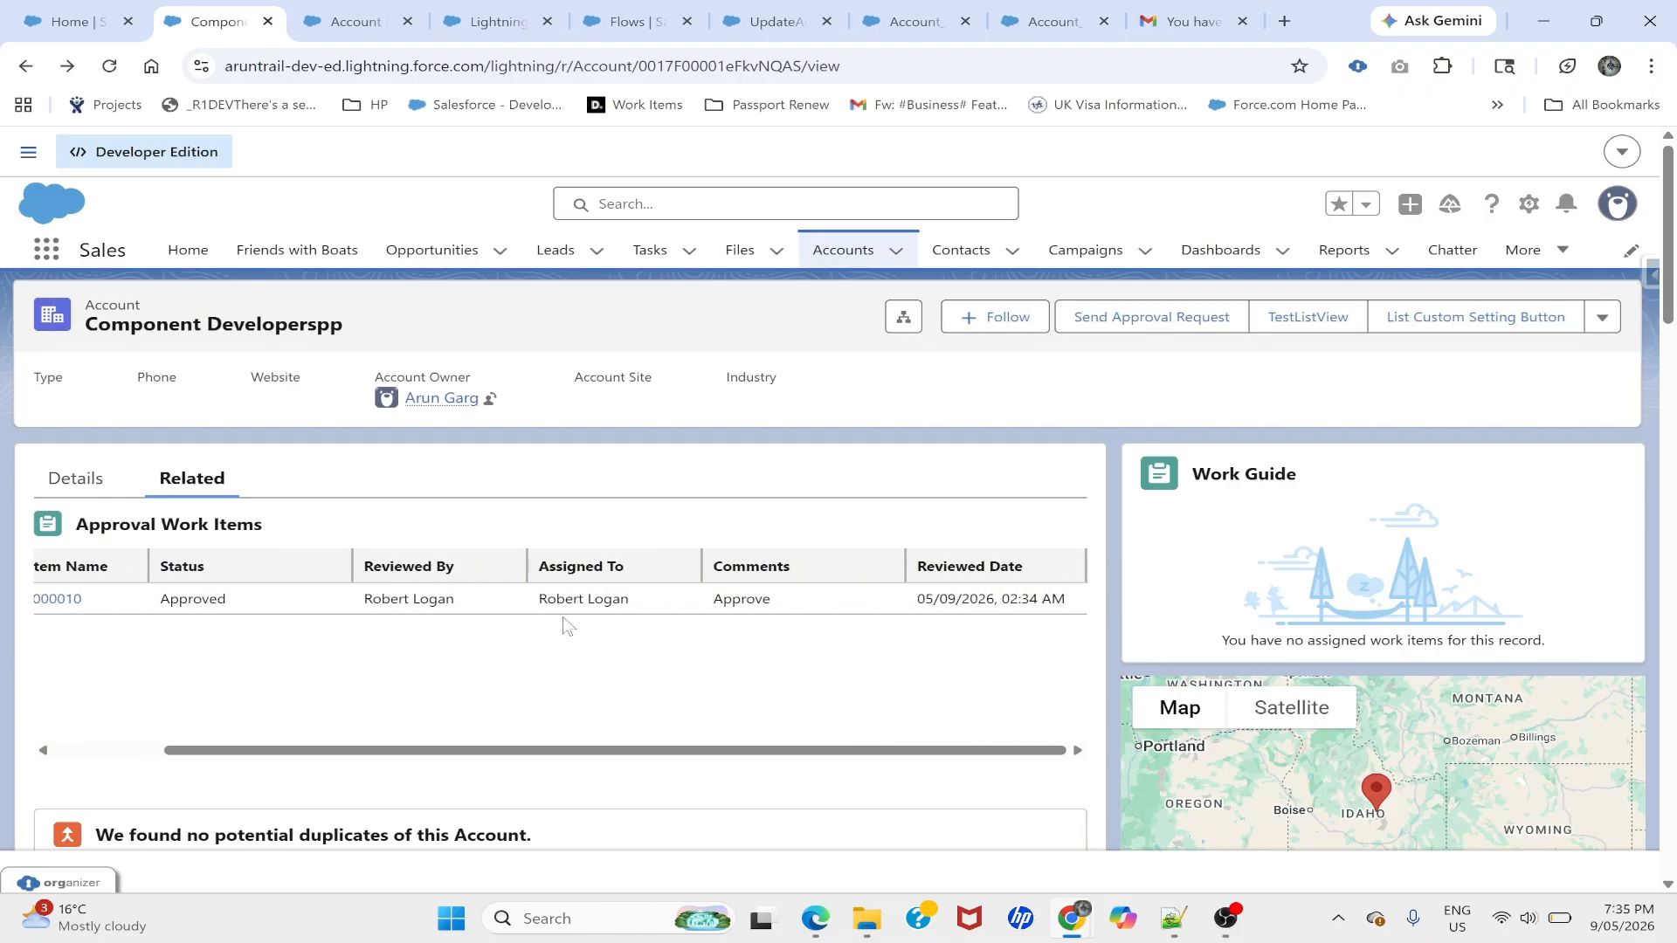
{"action": "scroll", "coordinate": [566, 621], "scroll_direction": "left", "scroll_amount": 3}
{"action": "left_click", "coordinate": [75, 478]}
{"action": "scroll", "coordinate": [88, 471], "scroll_direction": "down", "scroll_amount": 5}
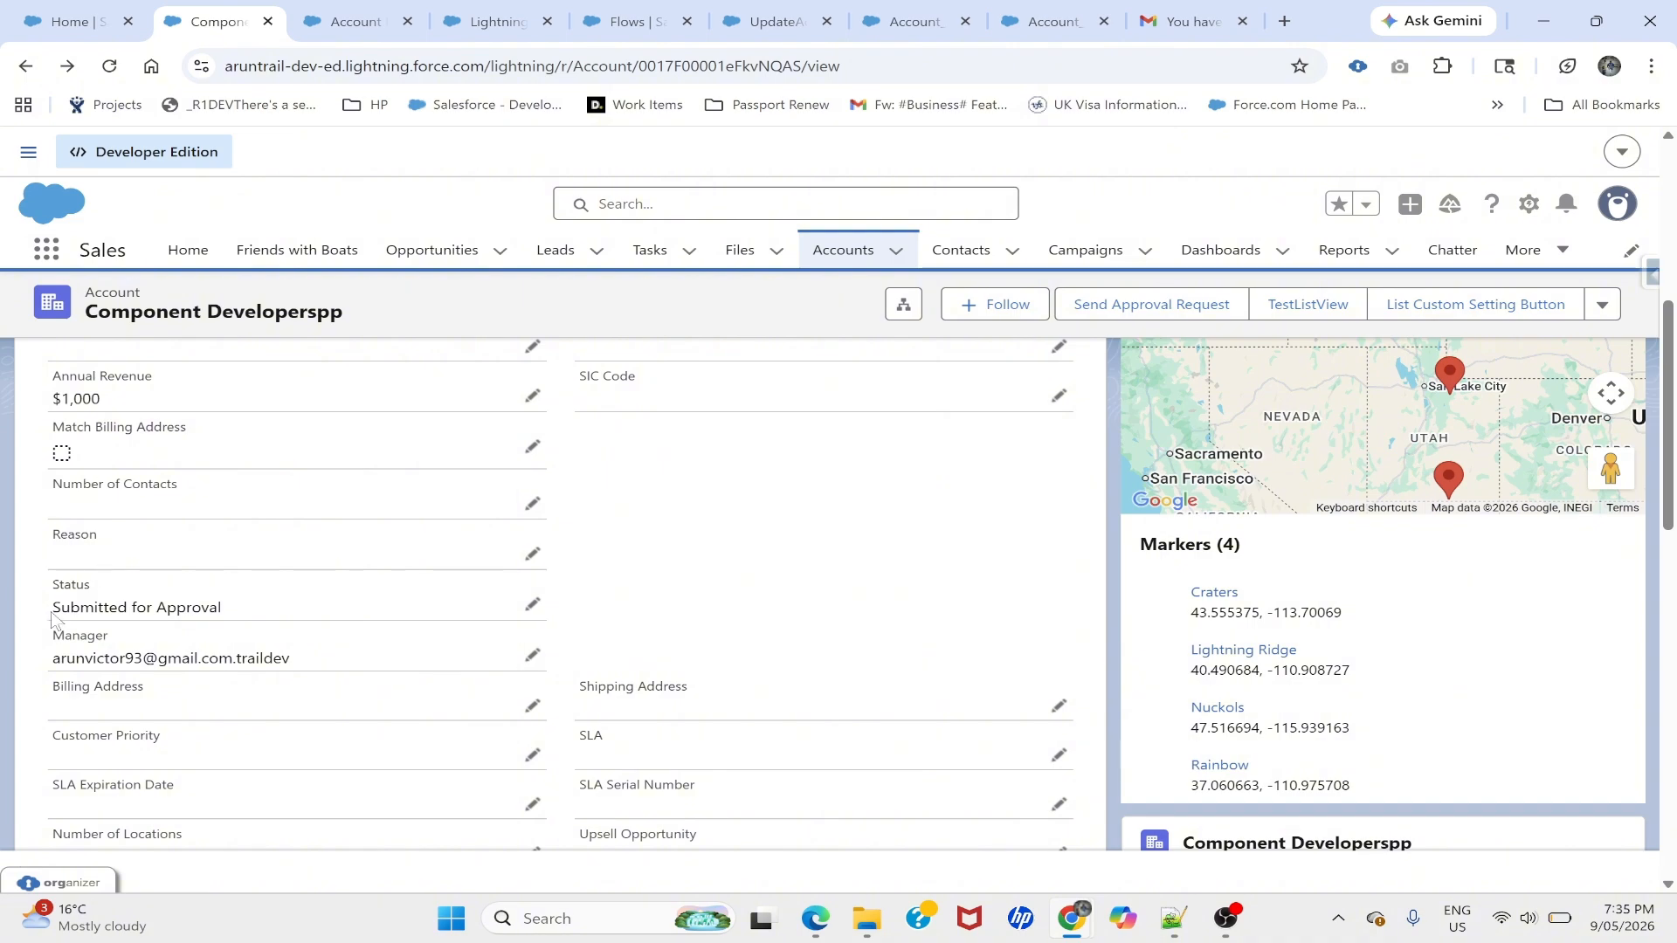
{"action": "left_click", "coordinate": [528, 606]}
{"action": "left_click", "coordinate": [249, 631]}
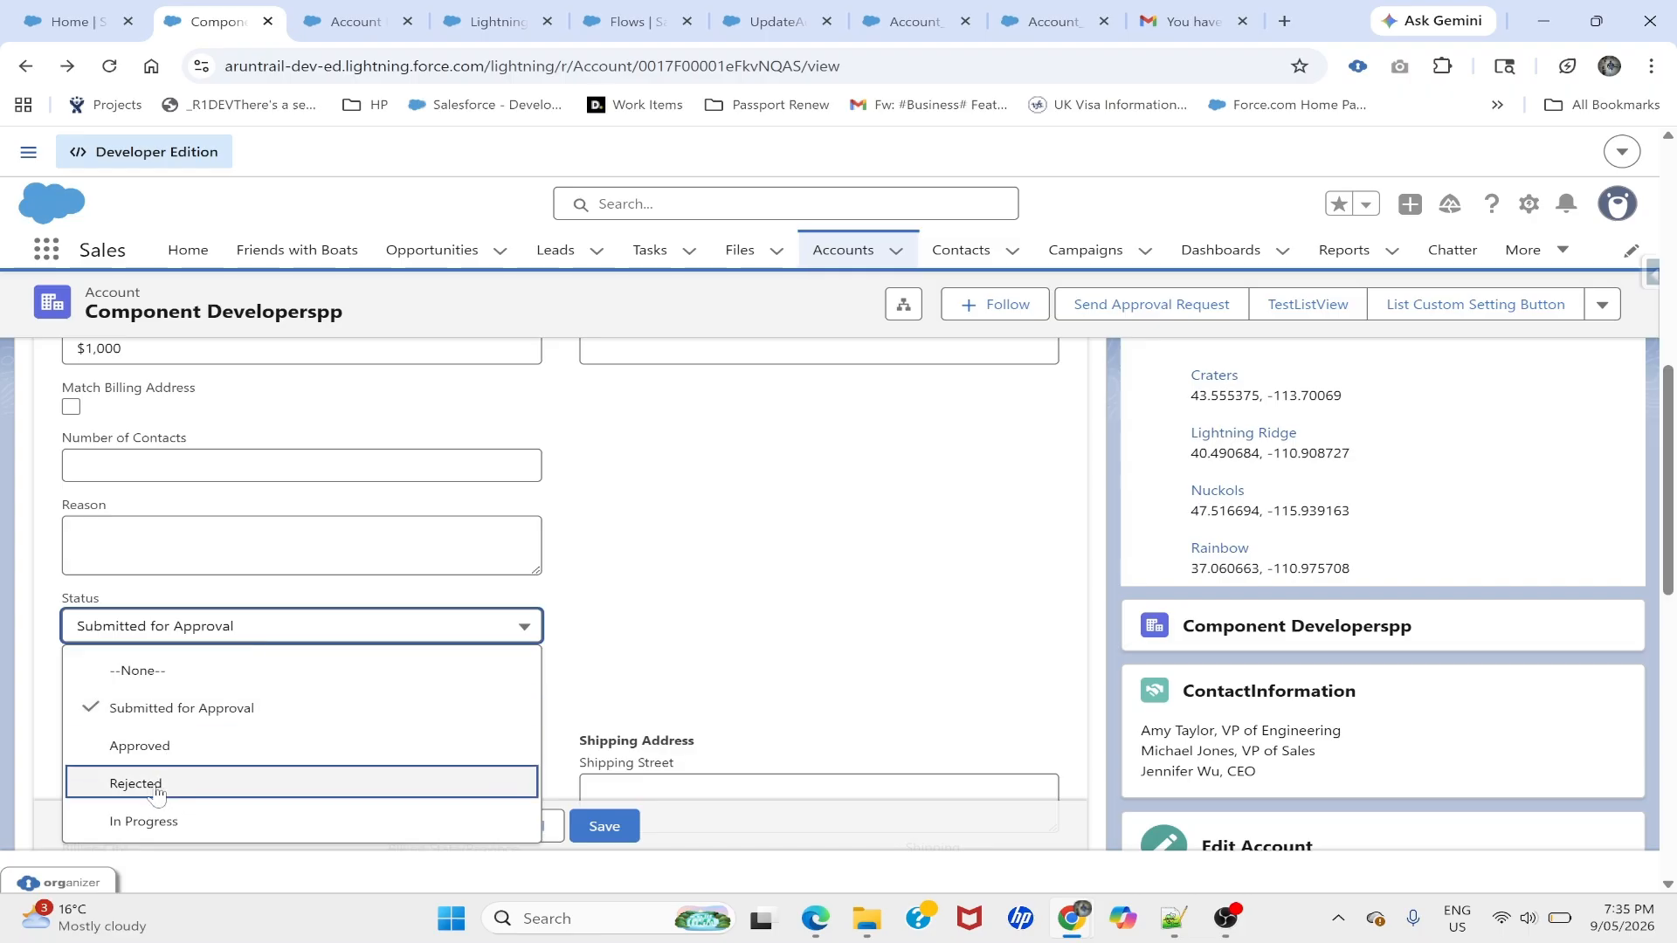
{"action": "left_click", "coordinate": [636, 650]}
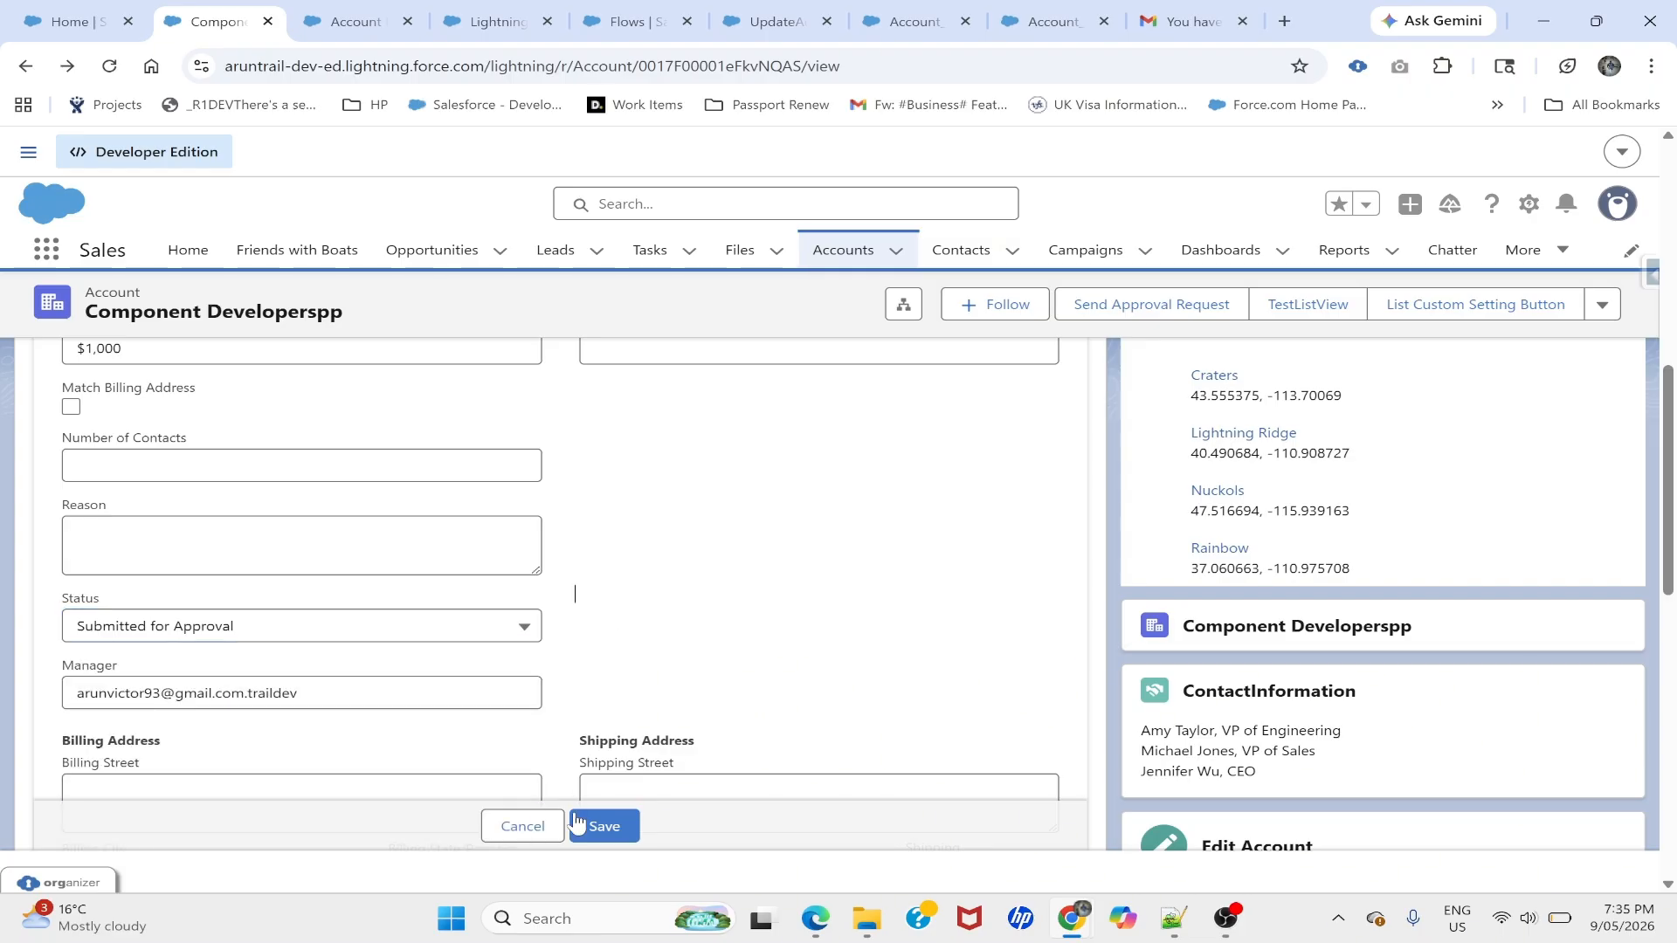
{"action": "left_click", "coordinate": [530, 836]}
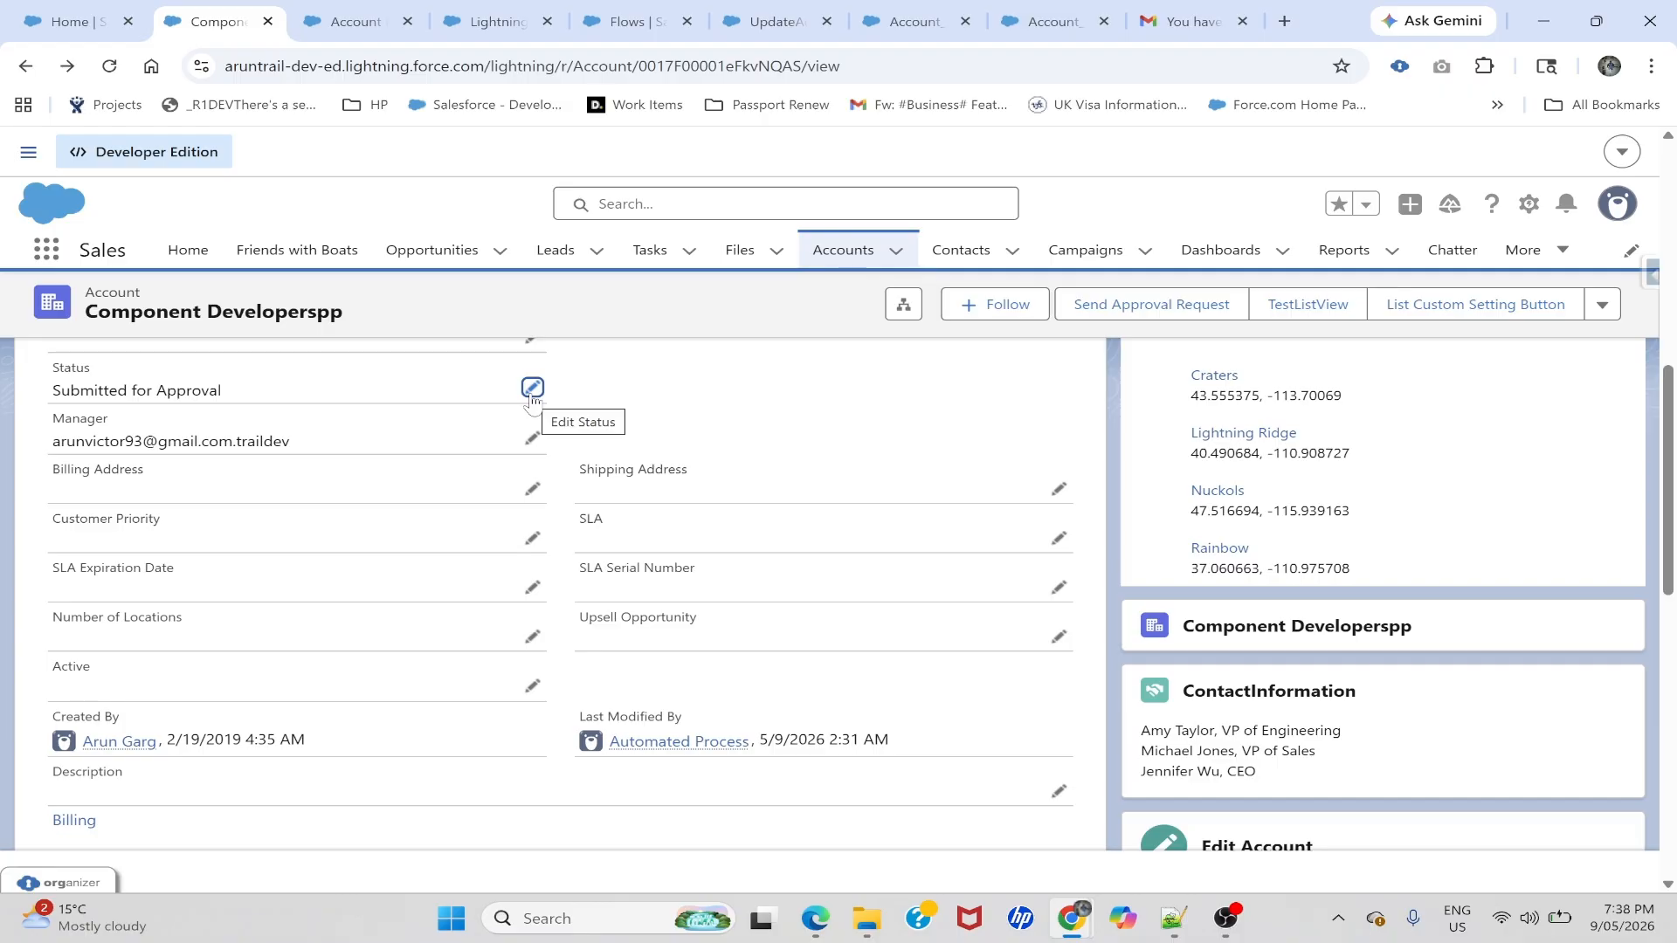
- In Account_Approval_request_Autolaunched, add a Decision after the Approver1 stage and start its HandleApprover label
{"action": "left_click", "coordinate": [910, 24]}
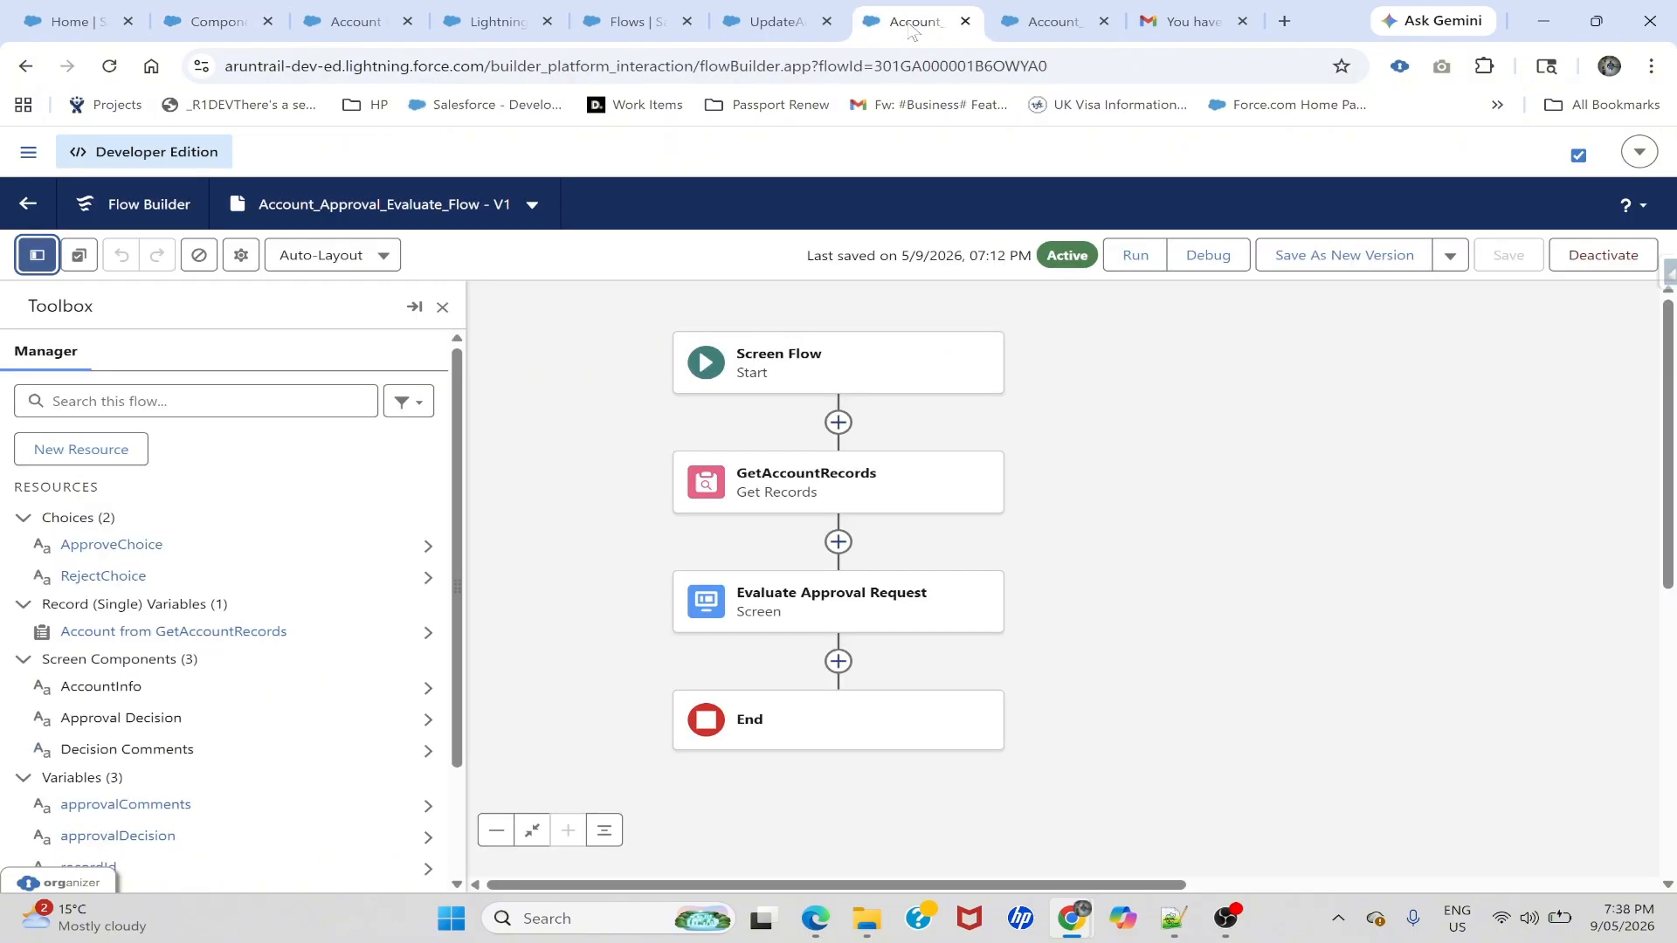
{"action": "left_click", "coordinate": [1013, 19]}
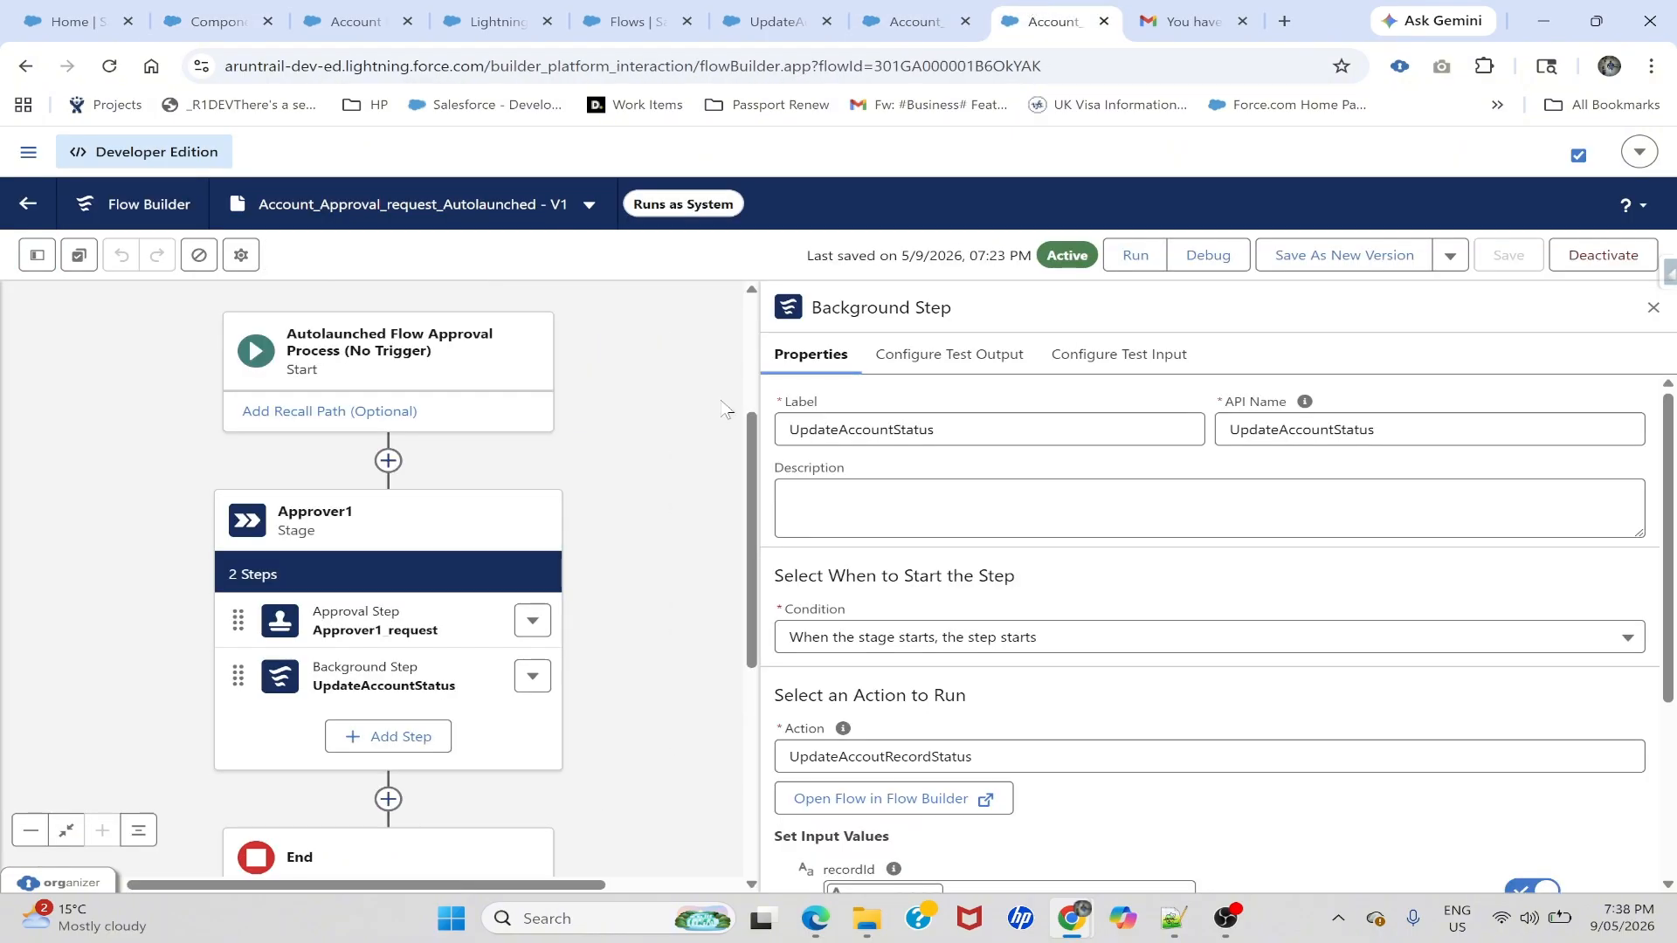
{"action": "left_click", "coordinate": [1652, 308]}
{"action": "left_click_drag", "start_coordinate": [802, 514], "coordinate": [973, 408]}
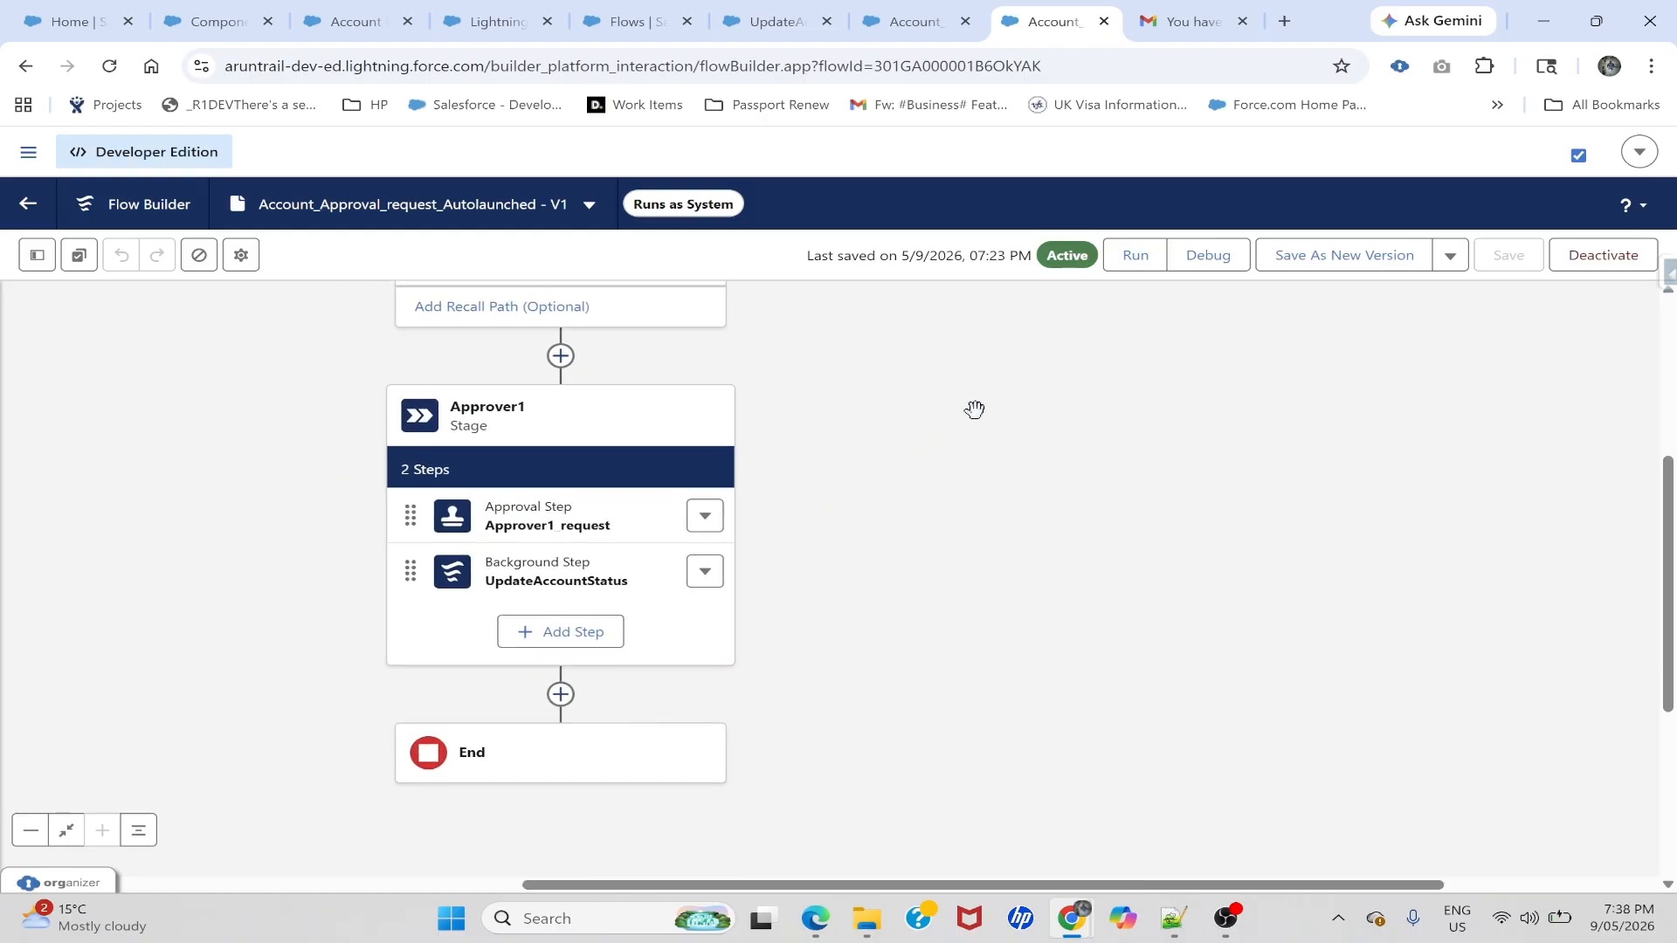
{"action": "left_click", "coordinate": [560, 696]}
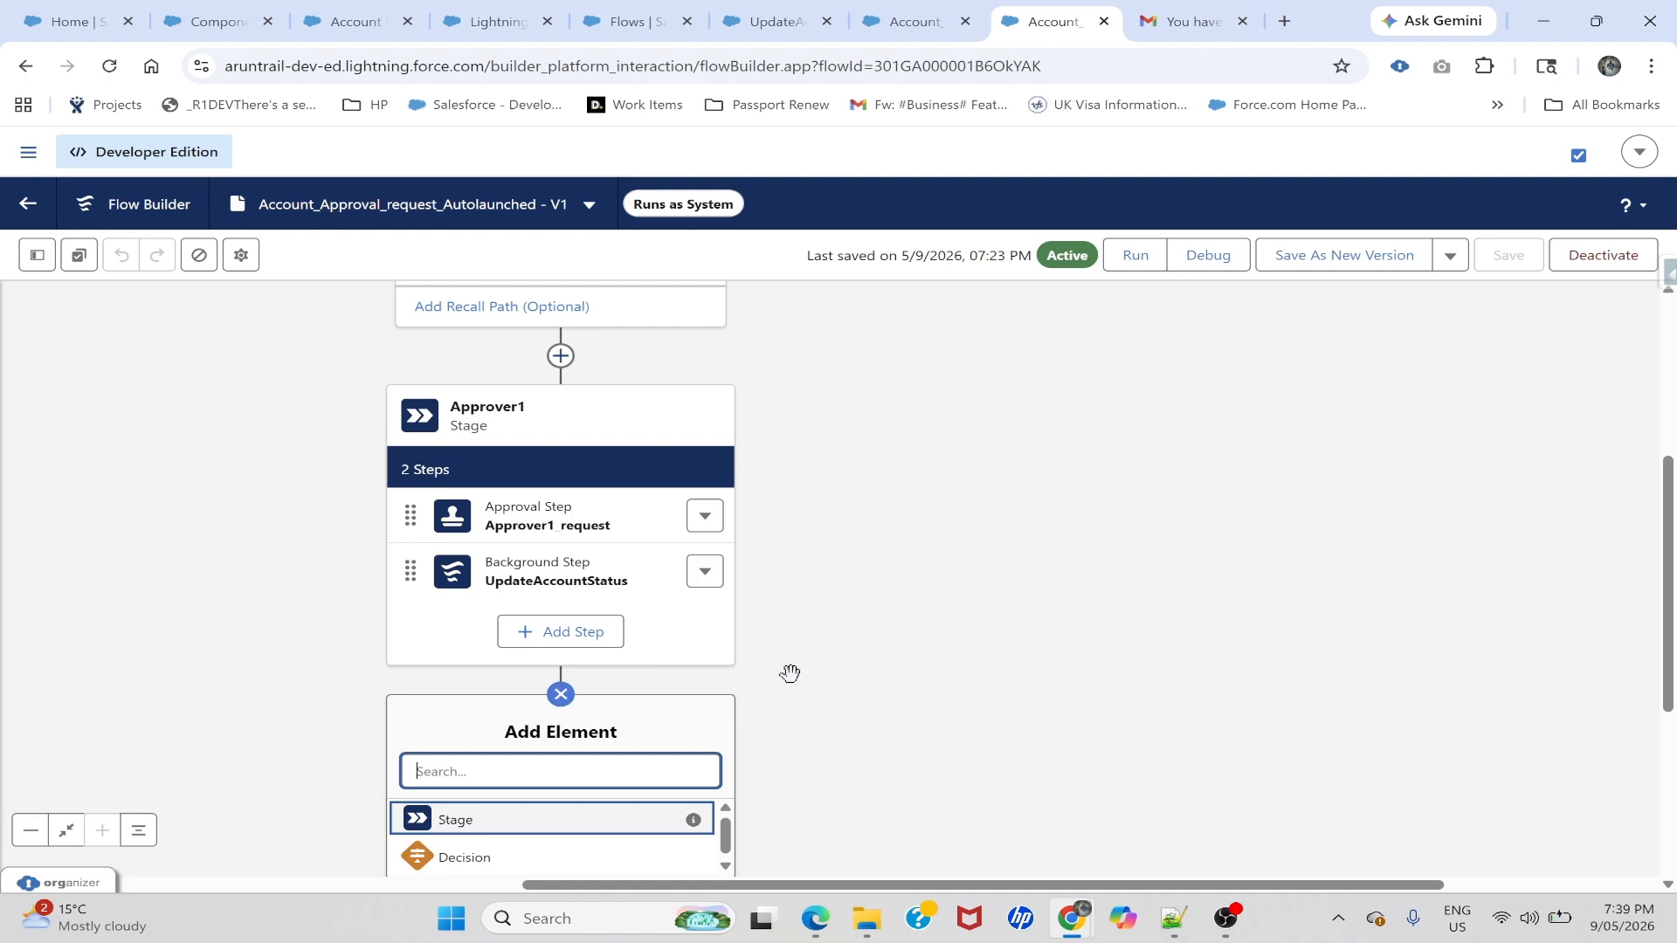
{"action": "left_click_drag", "start_coordinate": [796, 649], "coordinate": [810, 505]}
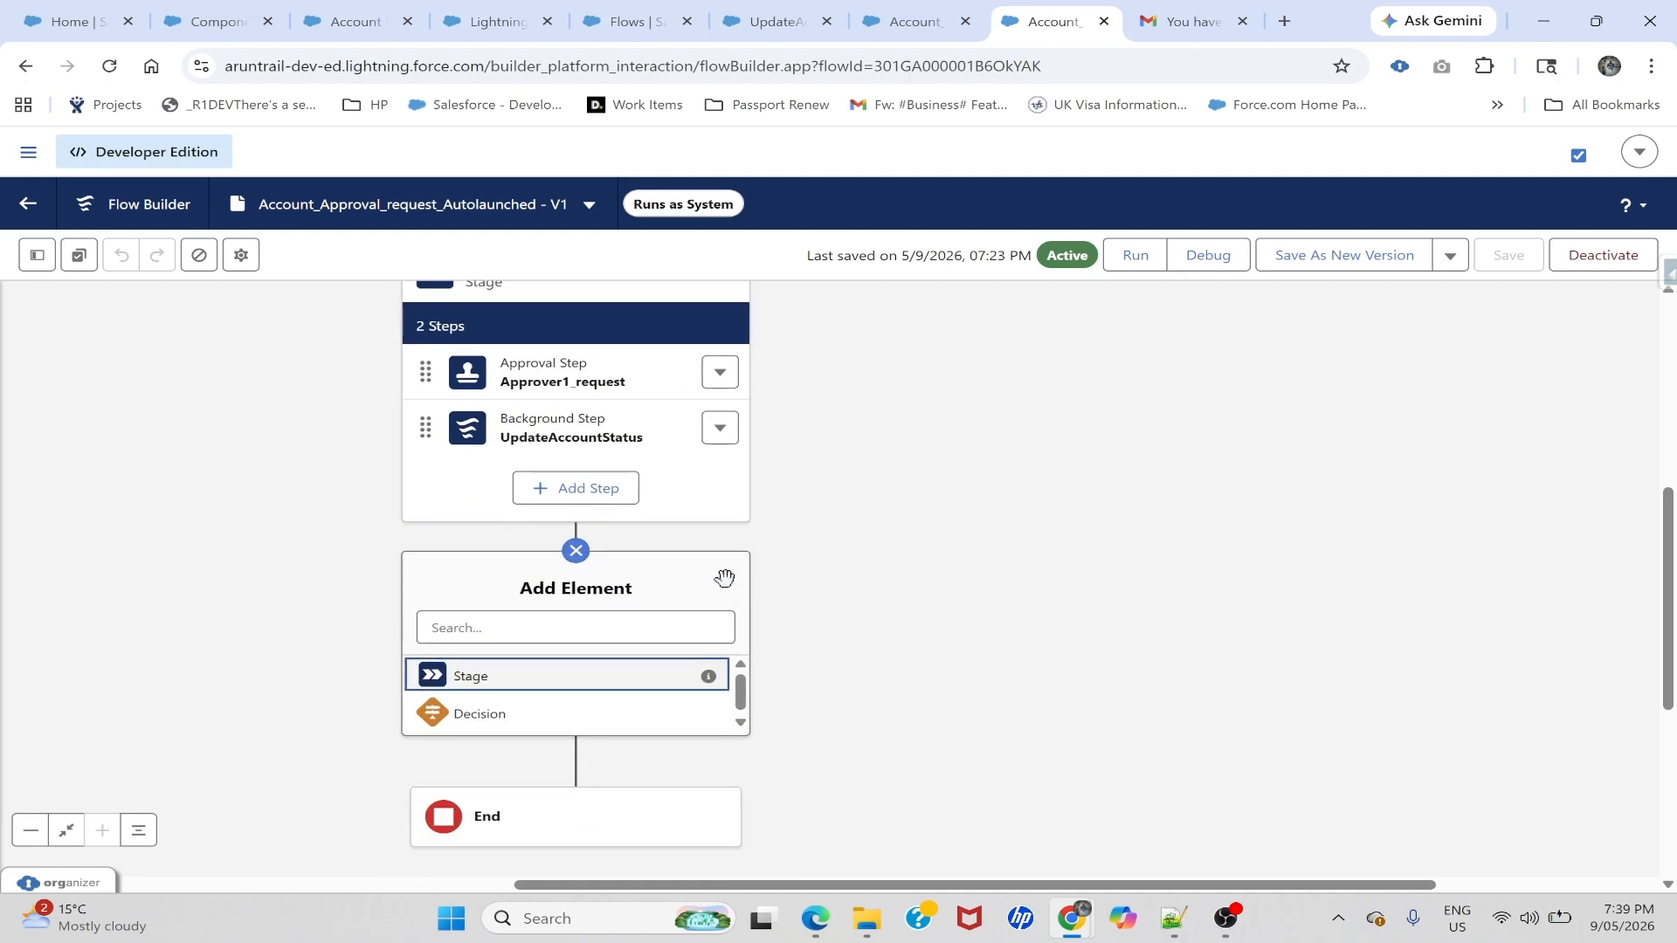
{"action": "left_click", "coordinate": [486, 714]}
{"action": "type", "text": "HandleApproge"}
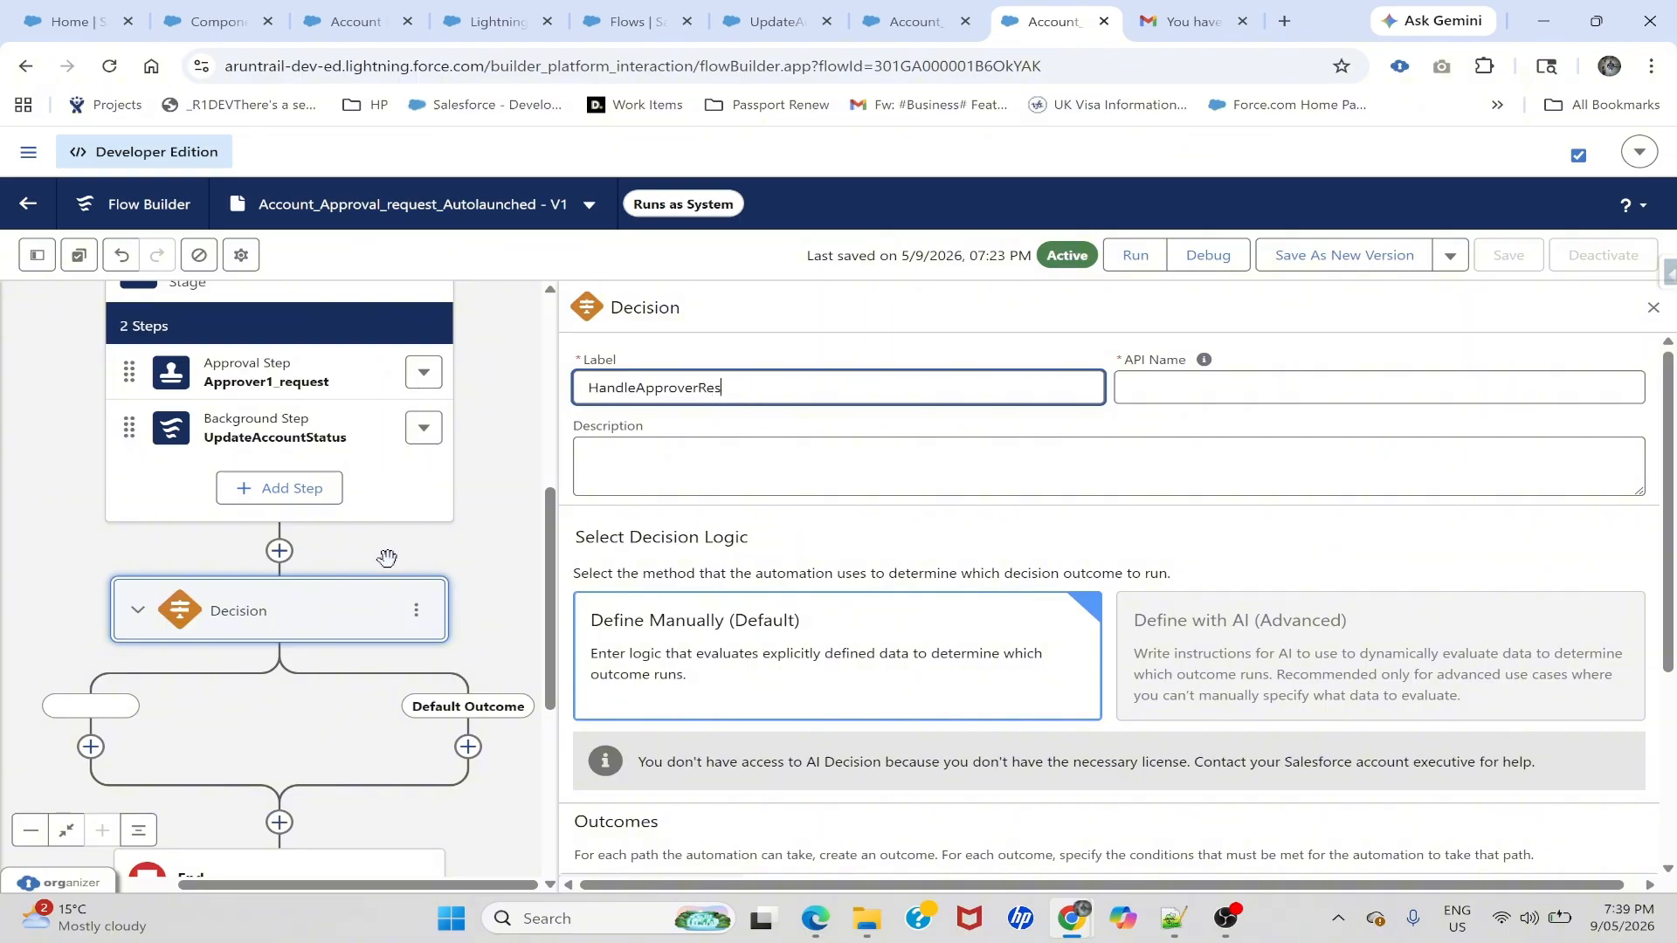
- Finish the decision's label and name its first outcome IsApproved
{"action": "type", "text": "e"}
{"action": "key", "text": "Tab"}
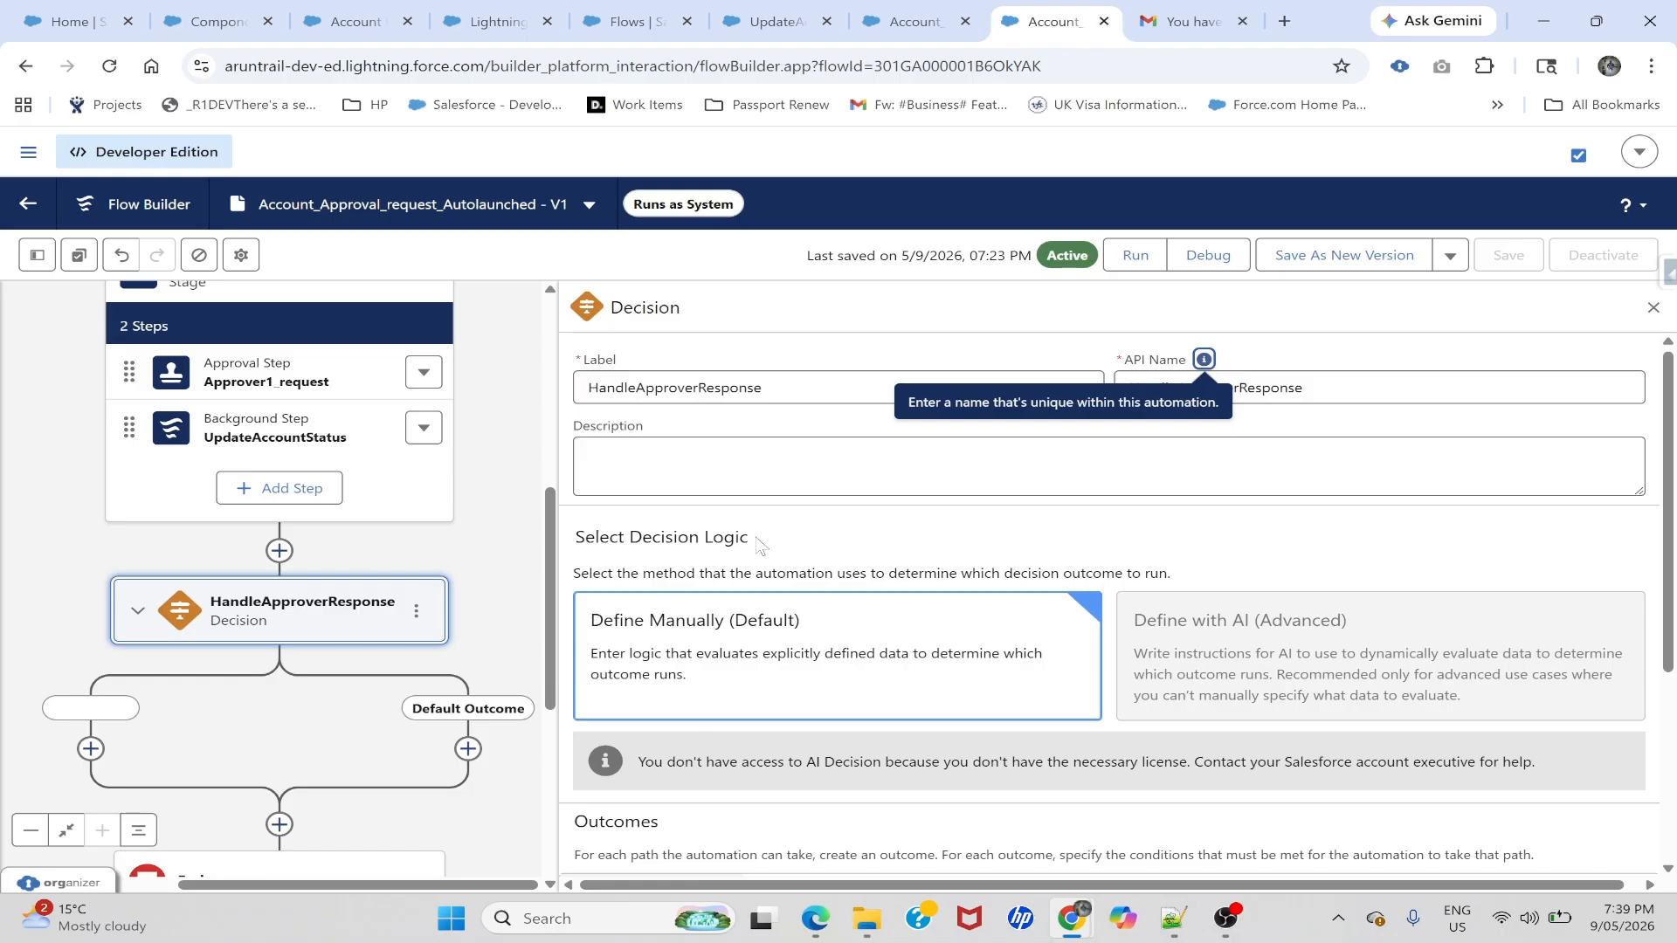
{"action": "scroll", "coordinate": [746, 543], "scroll_direction": "down", "scroll_amount": 2}
{"action": "scroll", "coordinate": [747, 543], "scroll_direction": "down", "scroll_amount": 2}
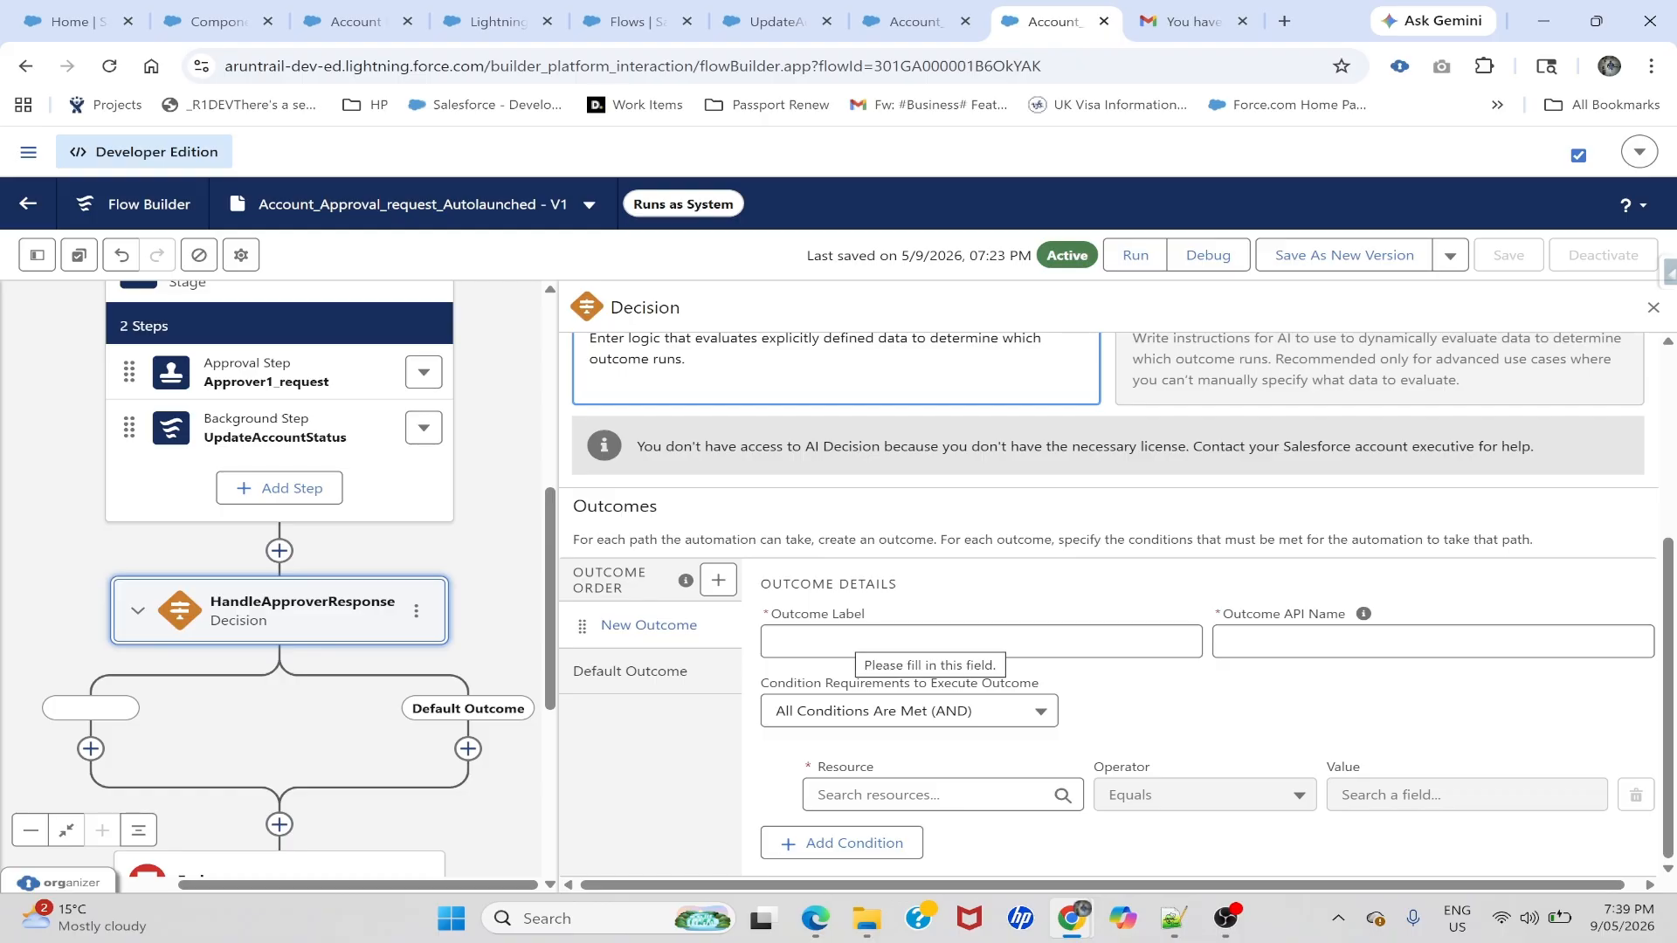
{"action": "left_click", "coordinate": [855, 640]}
{"action": "type", "text": "IsApprove"}
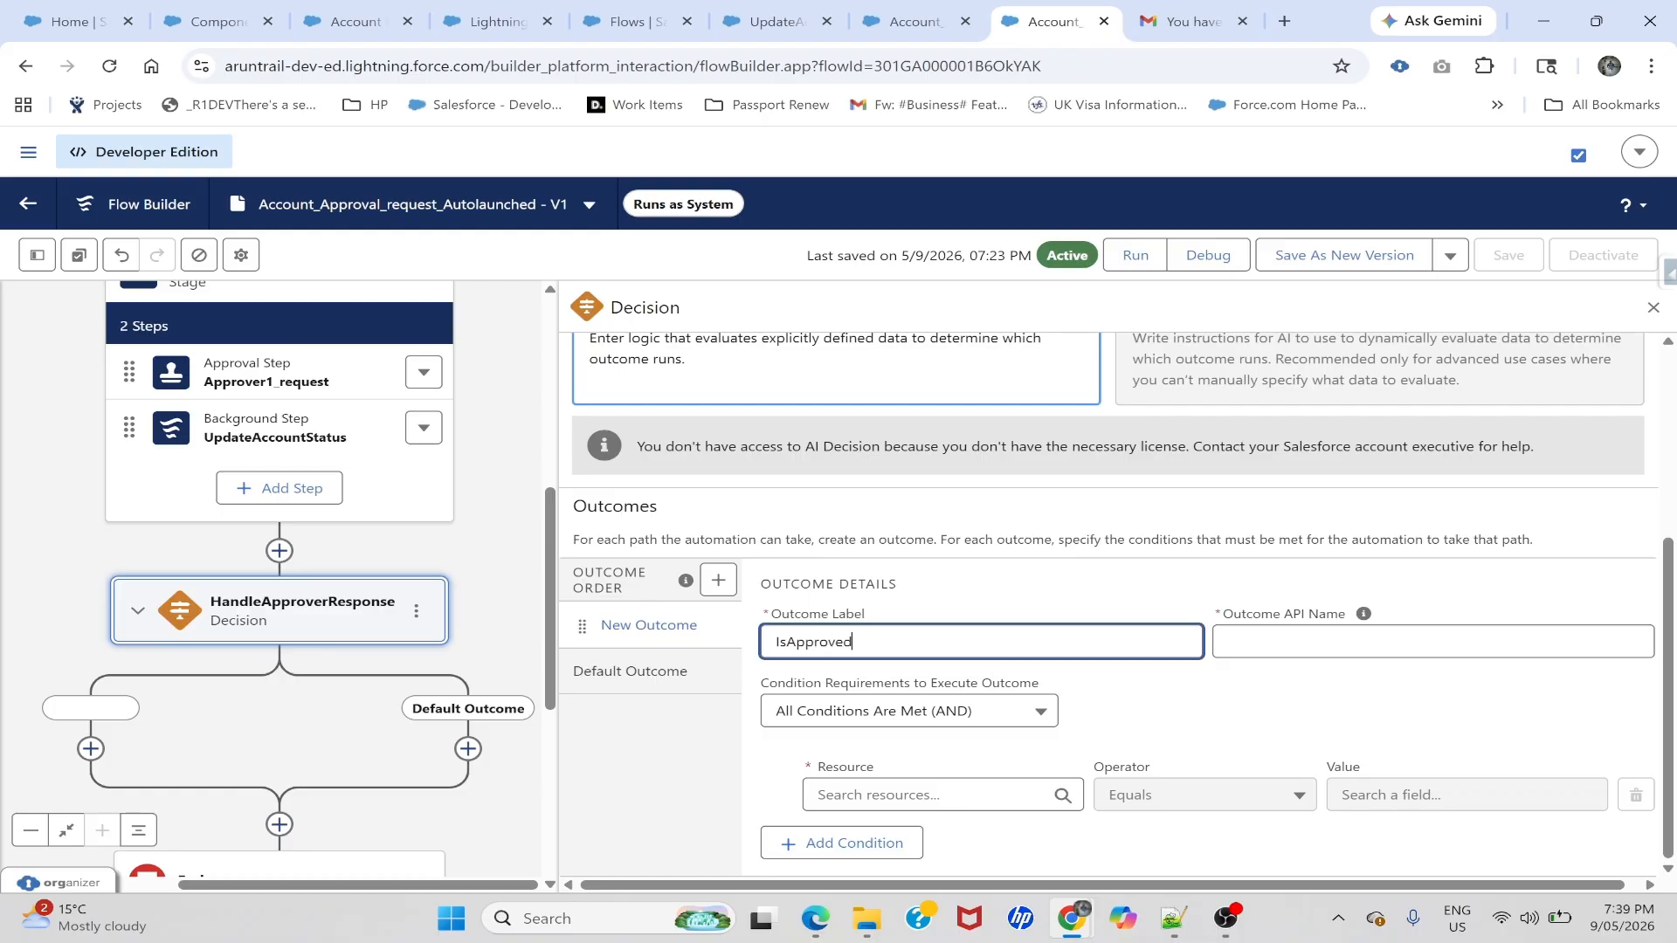
{"action": "type", "text": "d"}
{"action": "key", "text": "Tab"}
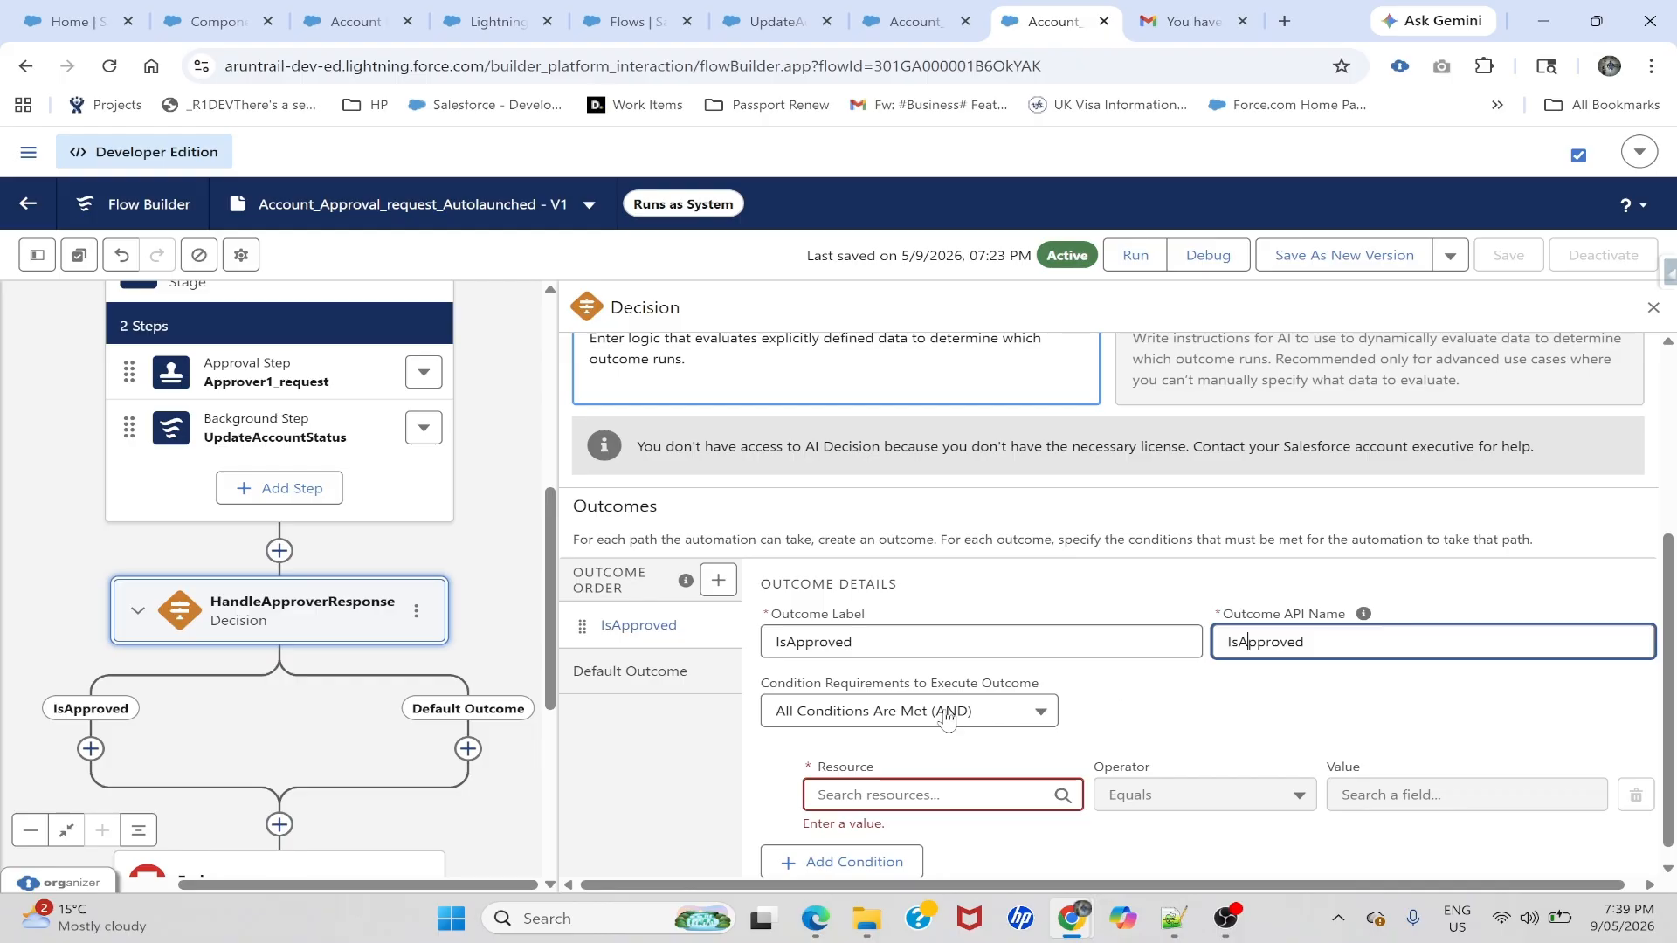
- Set the IsApproved condition resource to Approver1_request > Outputs > approvalDecision
{"action": "left_click", "coordinate": [930, 777]}
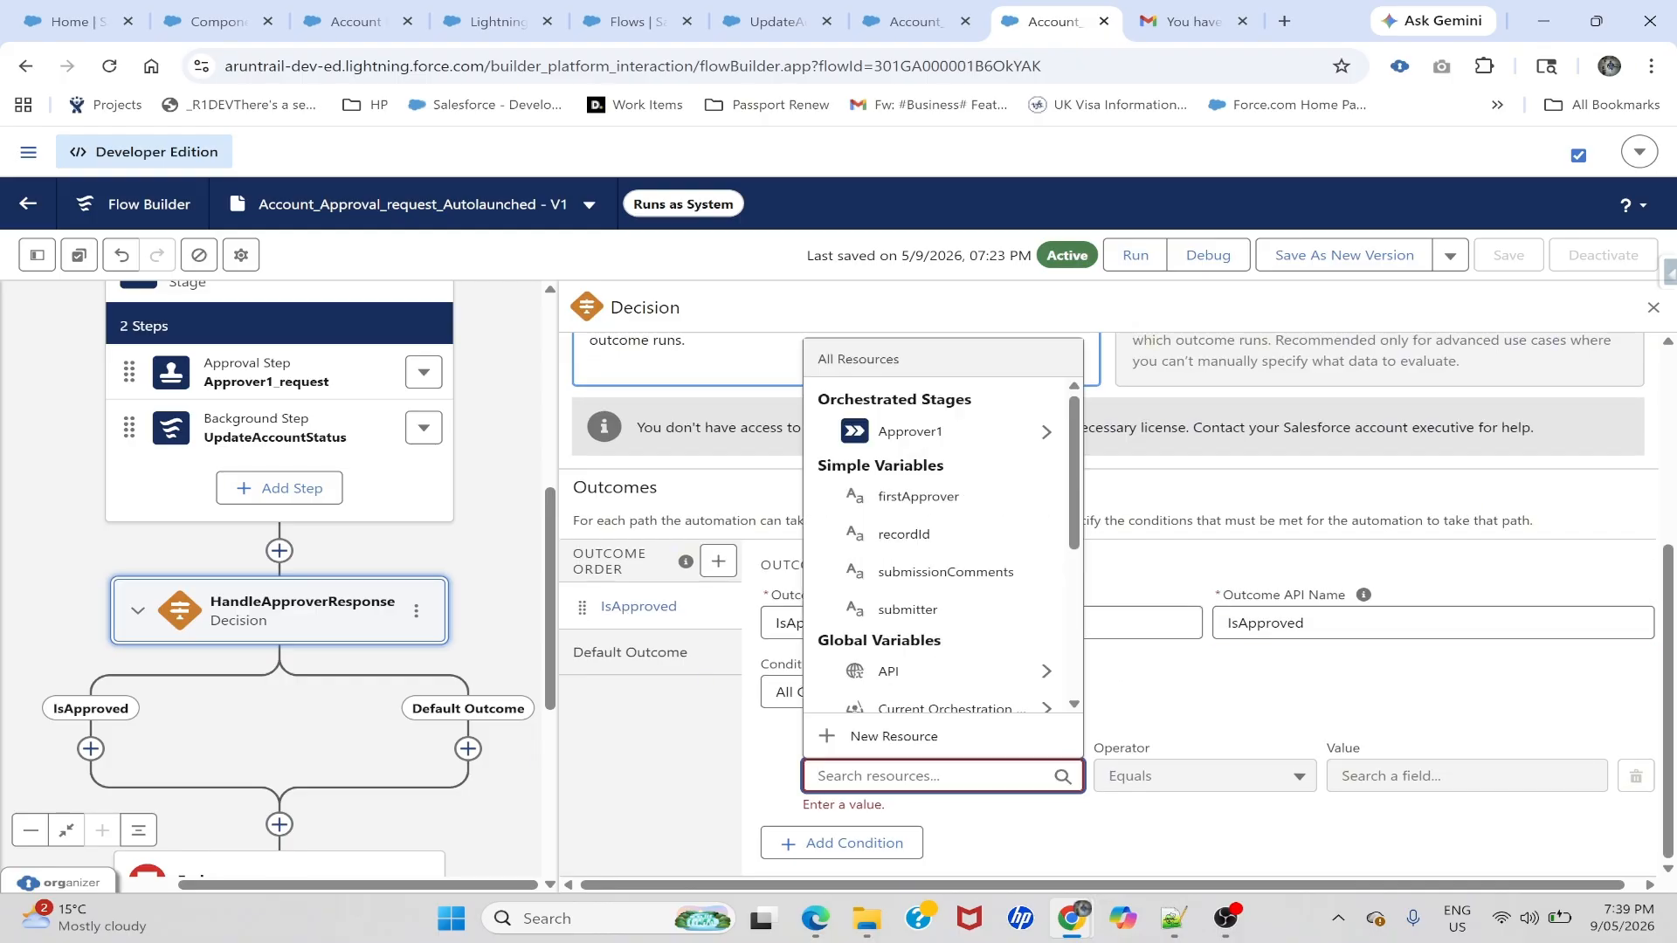
{"action": "scroll", "coordinate": [210, 326], "scroll_direction": "up", "scroll_amount": 2}
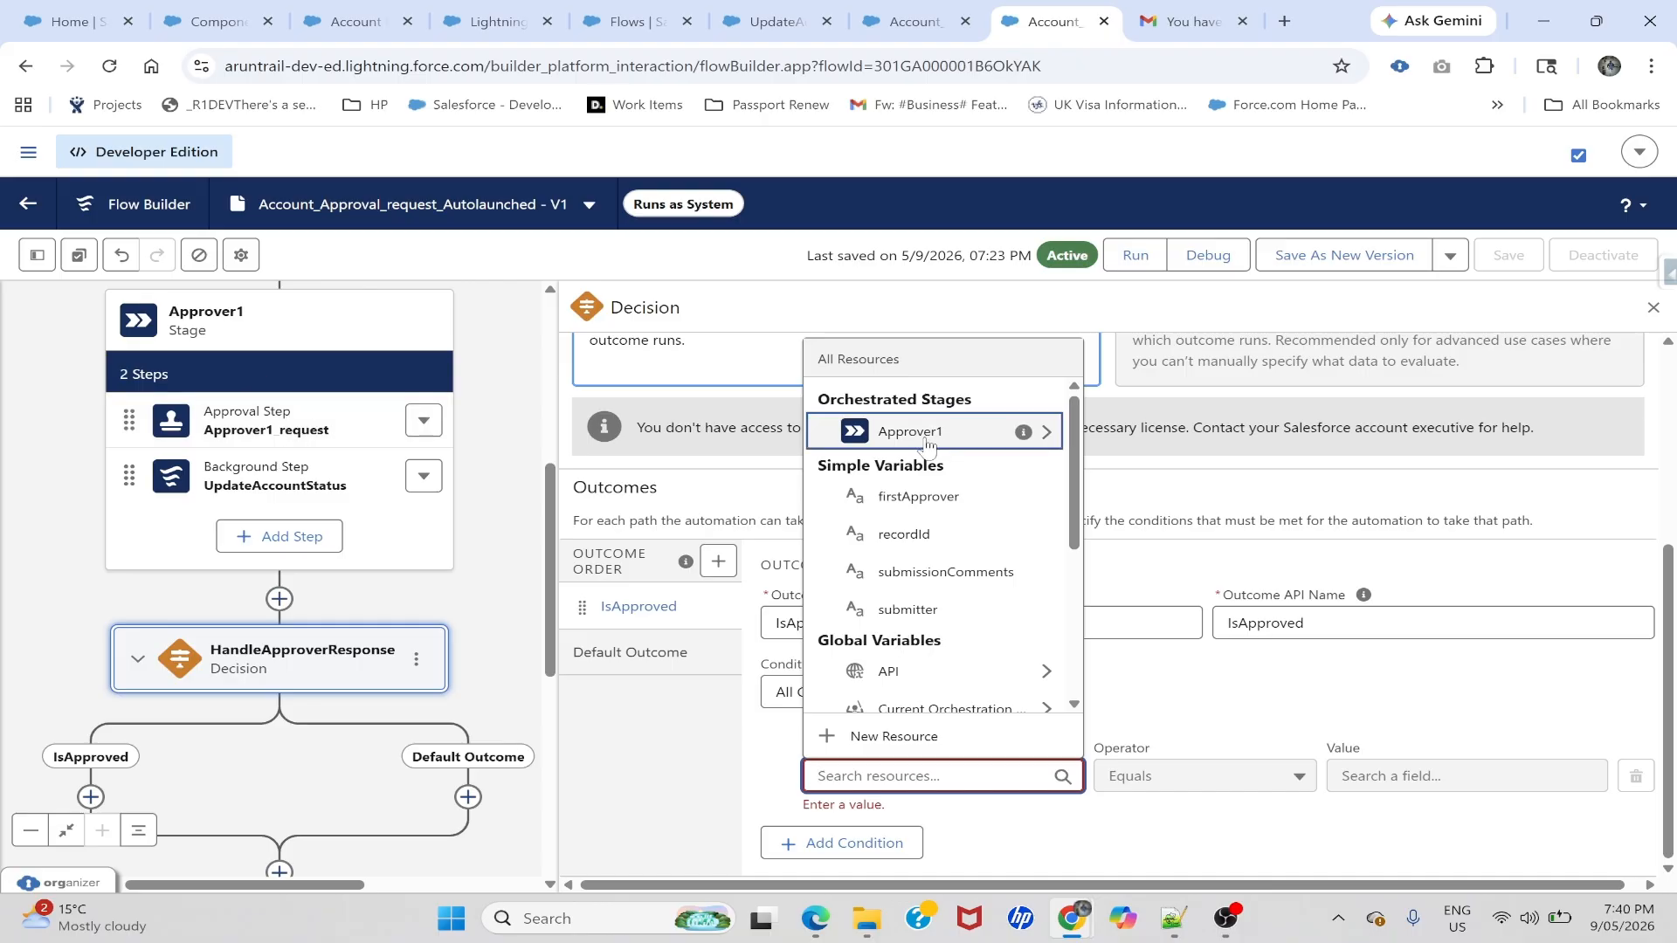
{"action": "left_click", "coordinate": [1043, 432]}
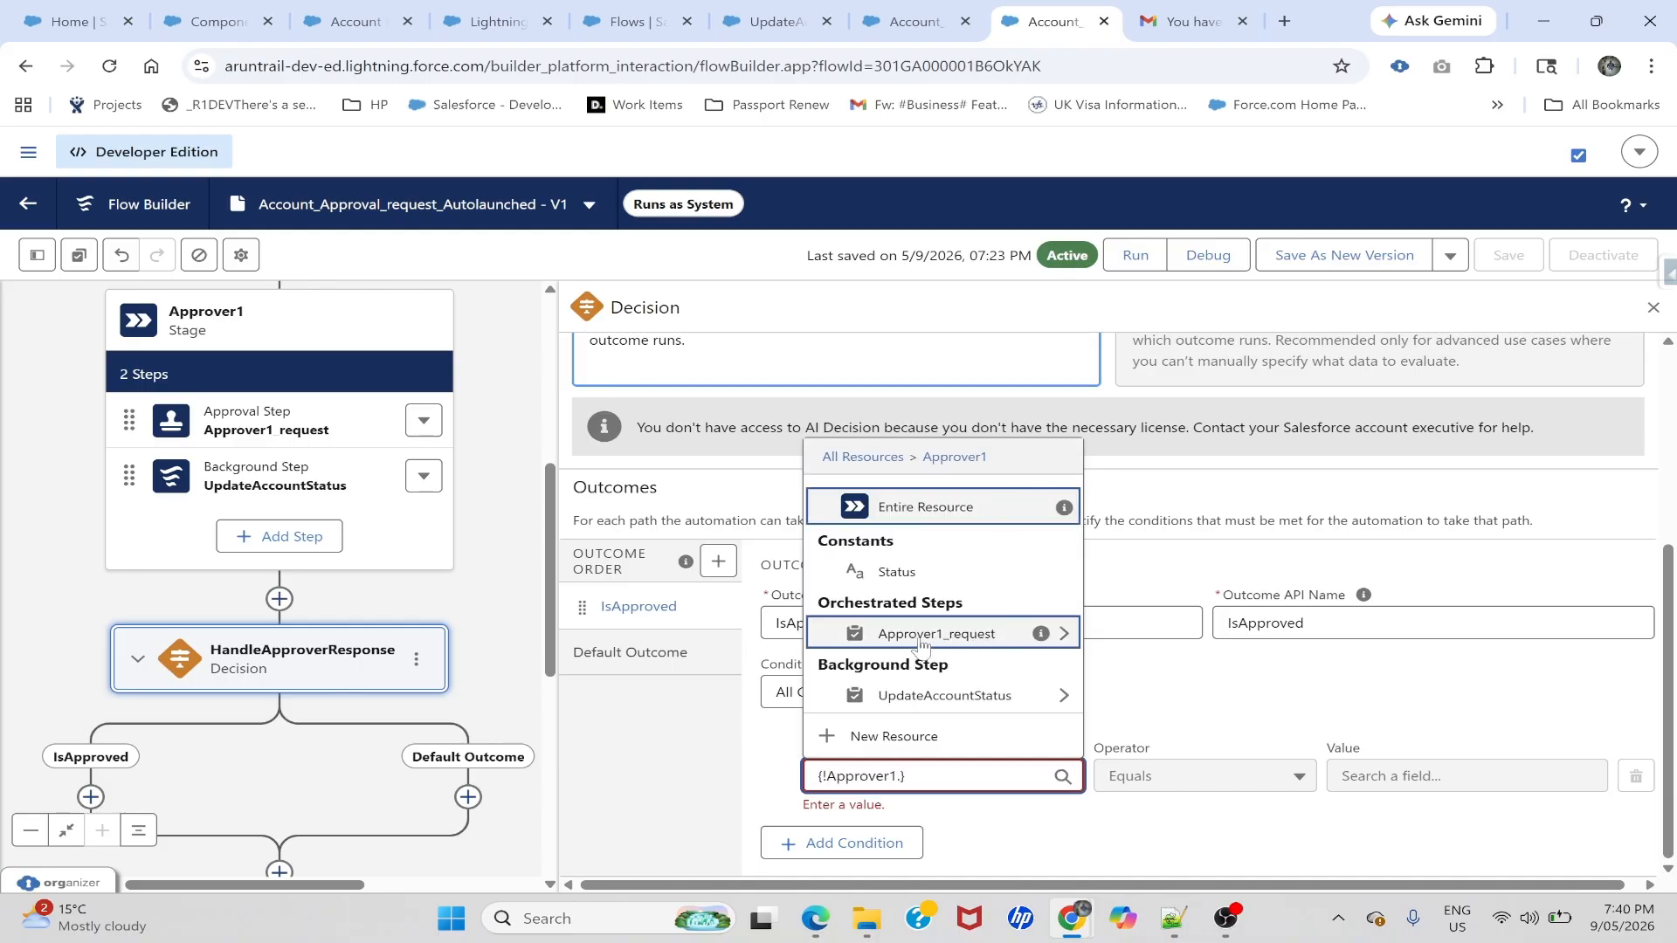
{"action": "left_click", "coordinate": [1063, 634]}
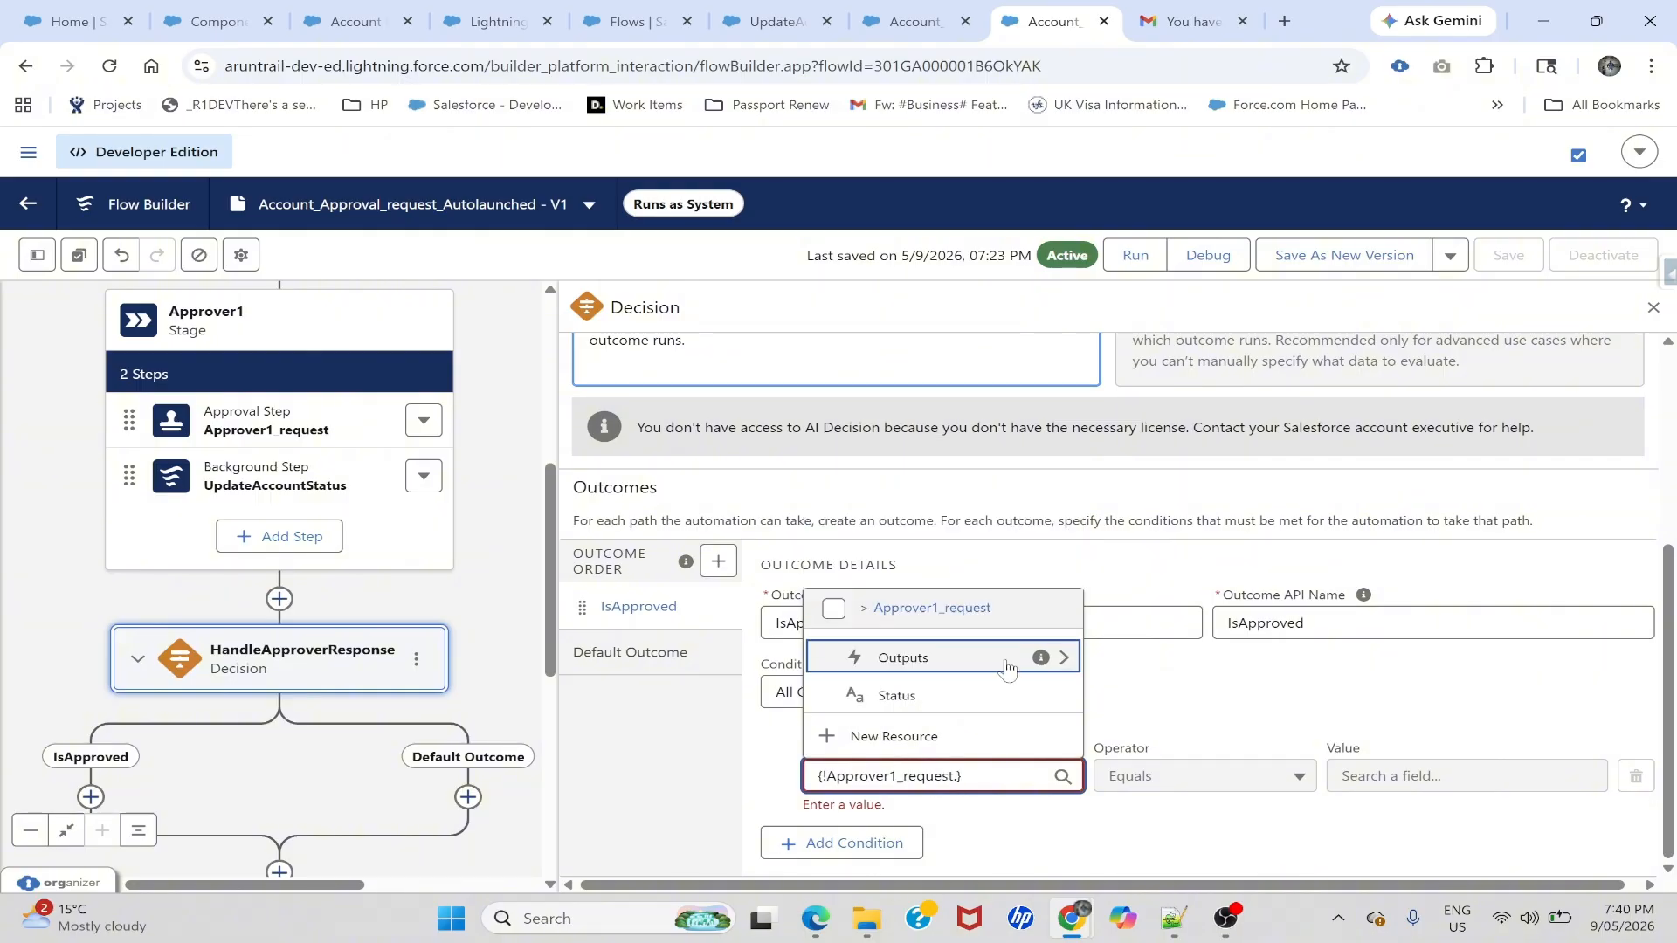
{"action": "left_click", "coordinate": [1059, 662]}
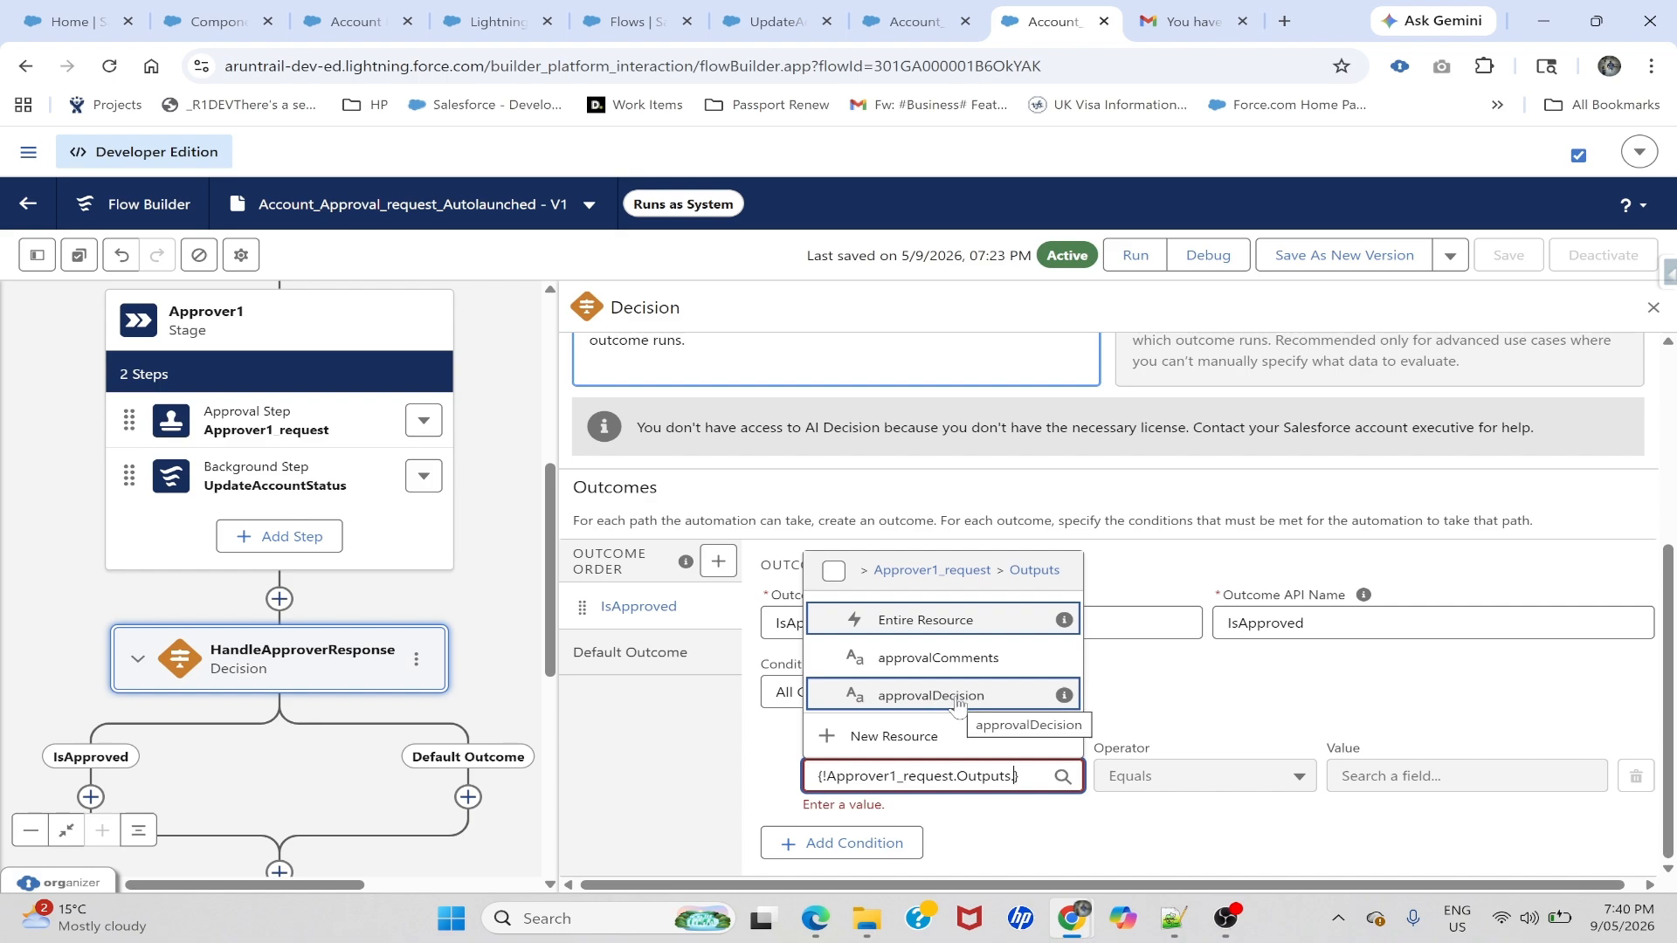
{"action": "left_click", "coordinate": [921, 696]}
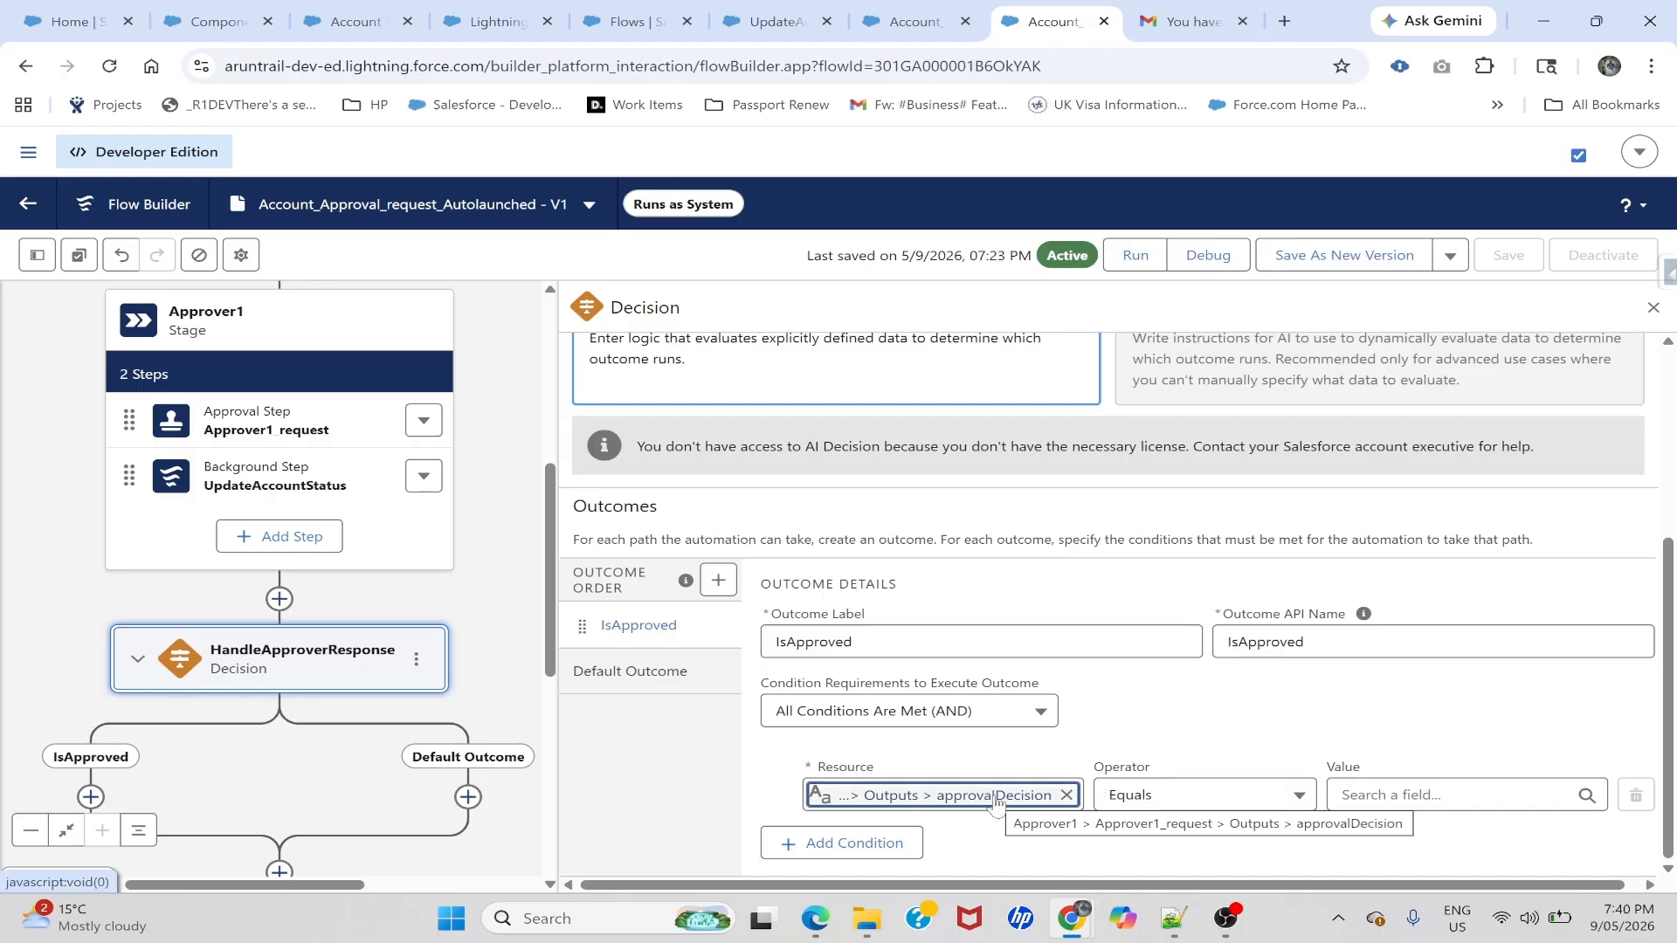
{"action": "left_click", "coordinate": [808, 11]}
- Check the Evaluate Approval Request screen's choices, then set IsApproved's comparison value to Approve
{"action": "left_click", "coordinate": [638, 19]}
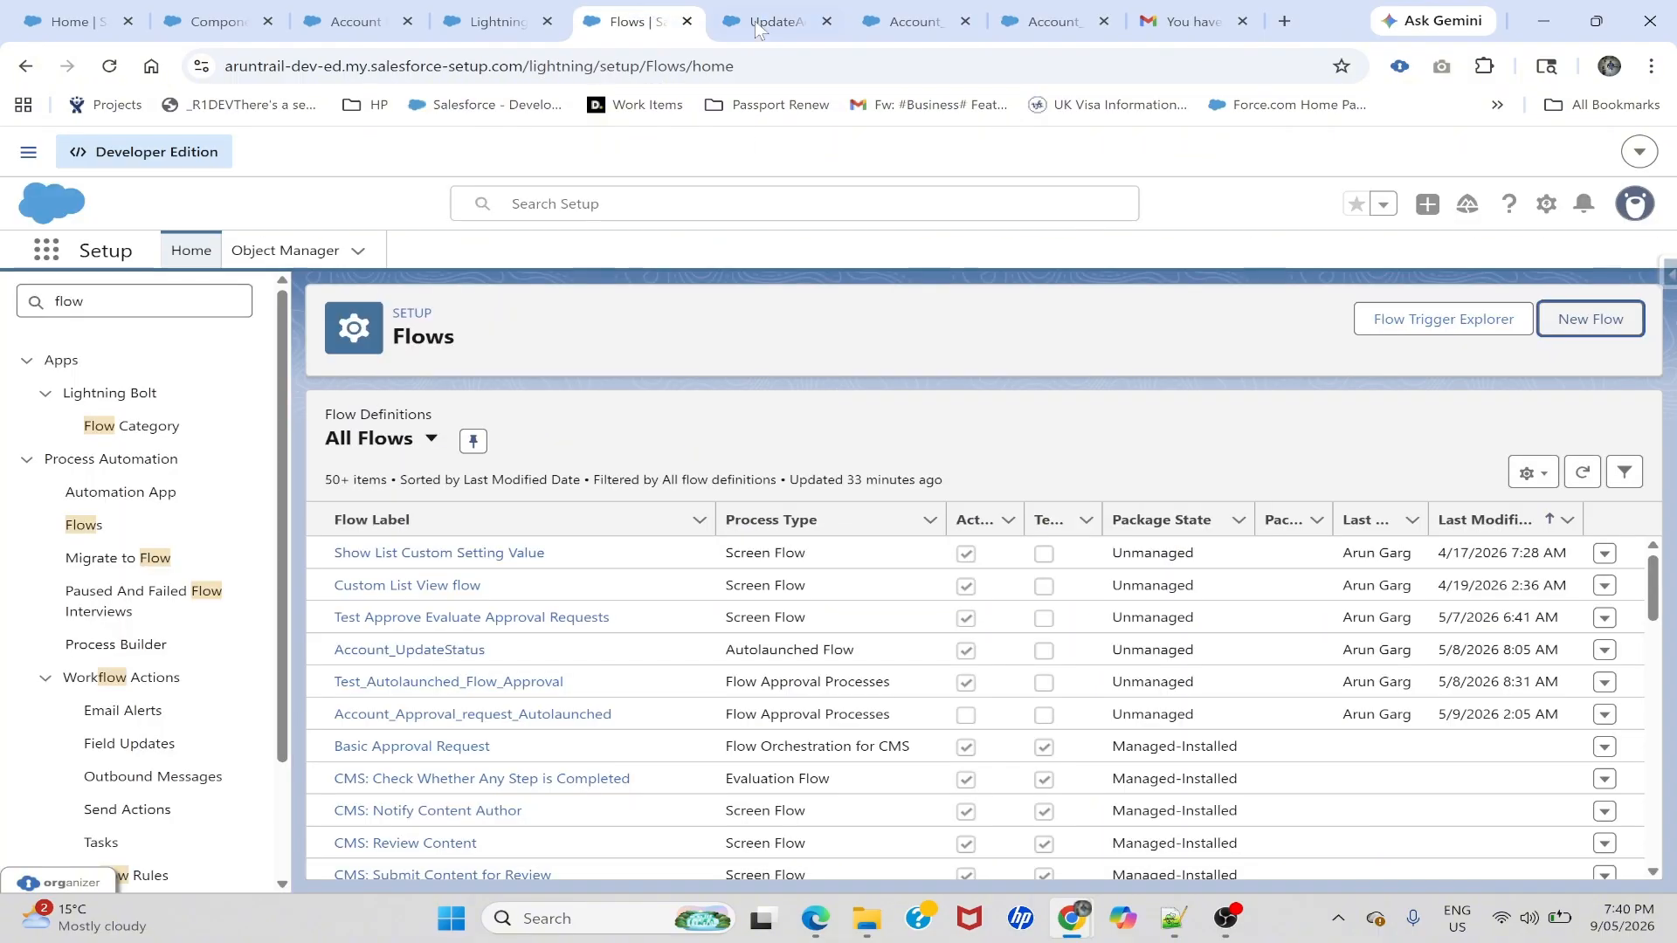
{"action": "left_click", "coordinate": [773, 19]}
{"action": "left_click", "coordinate": [883, 11]}
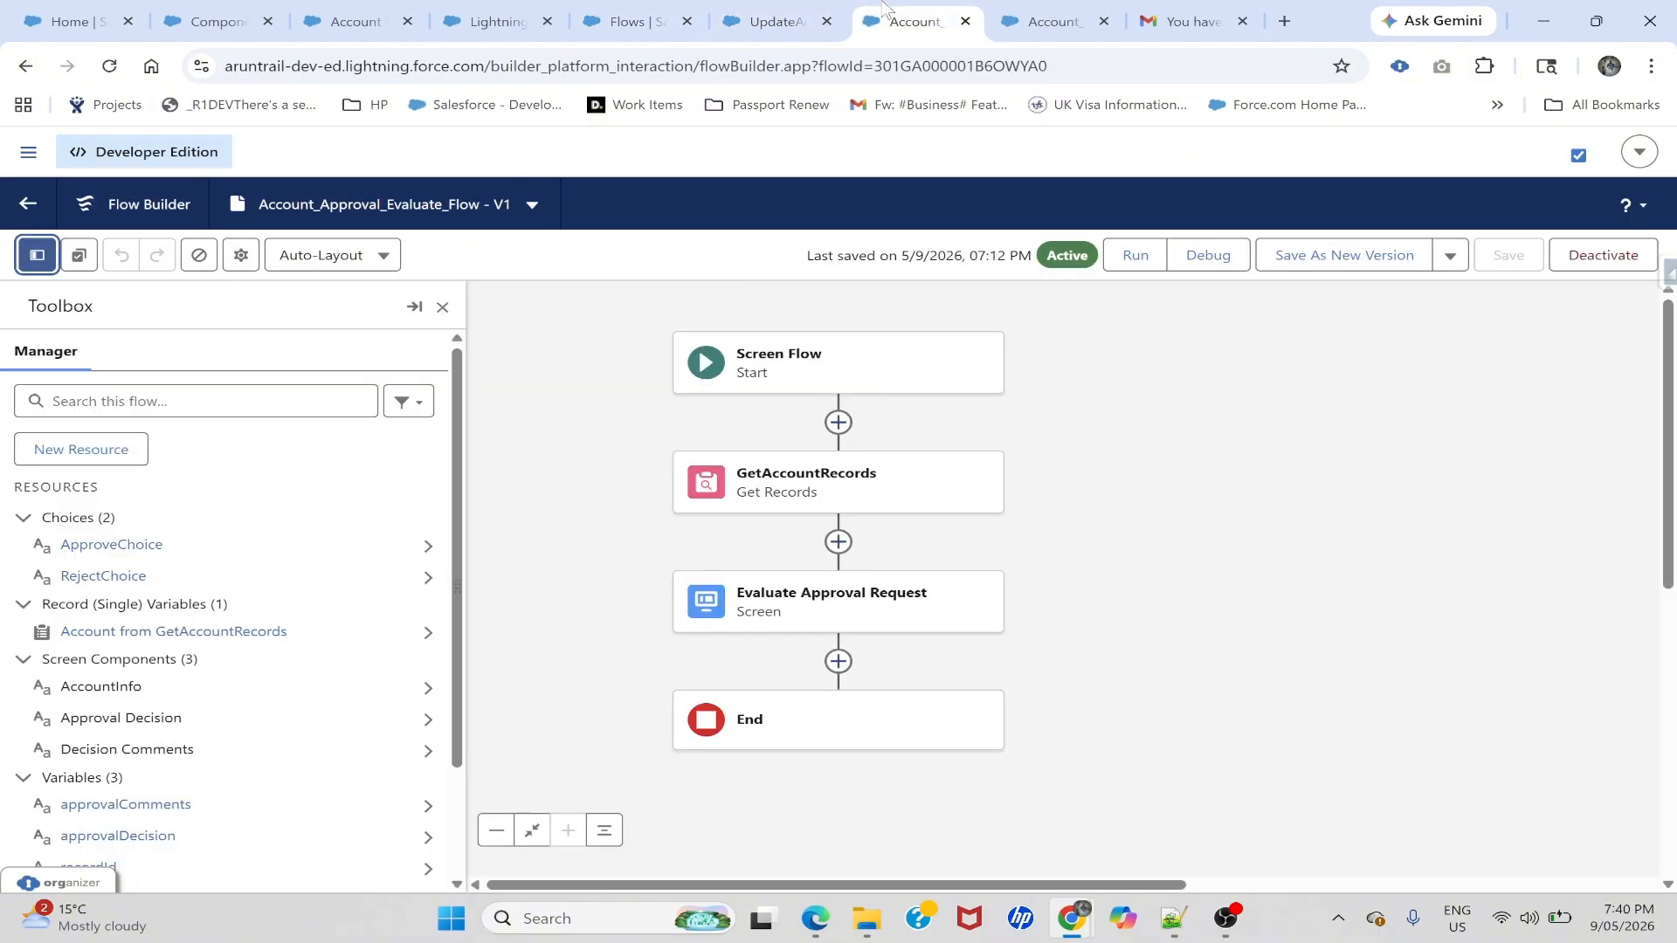
{"action": "left_click", "coordinate": [812, 616]}
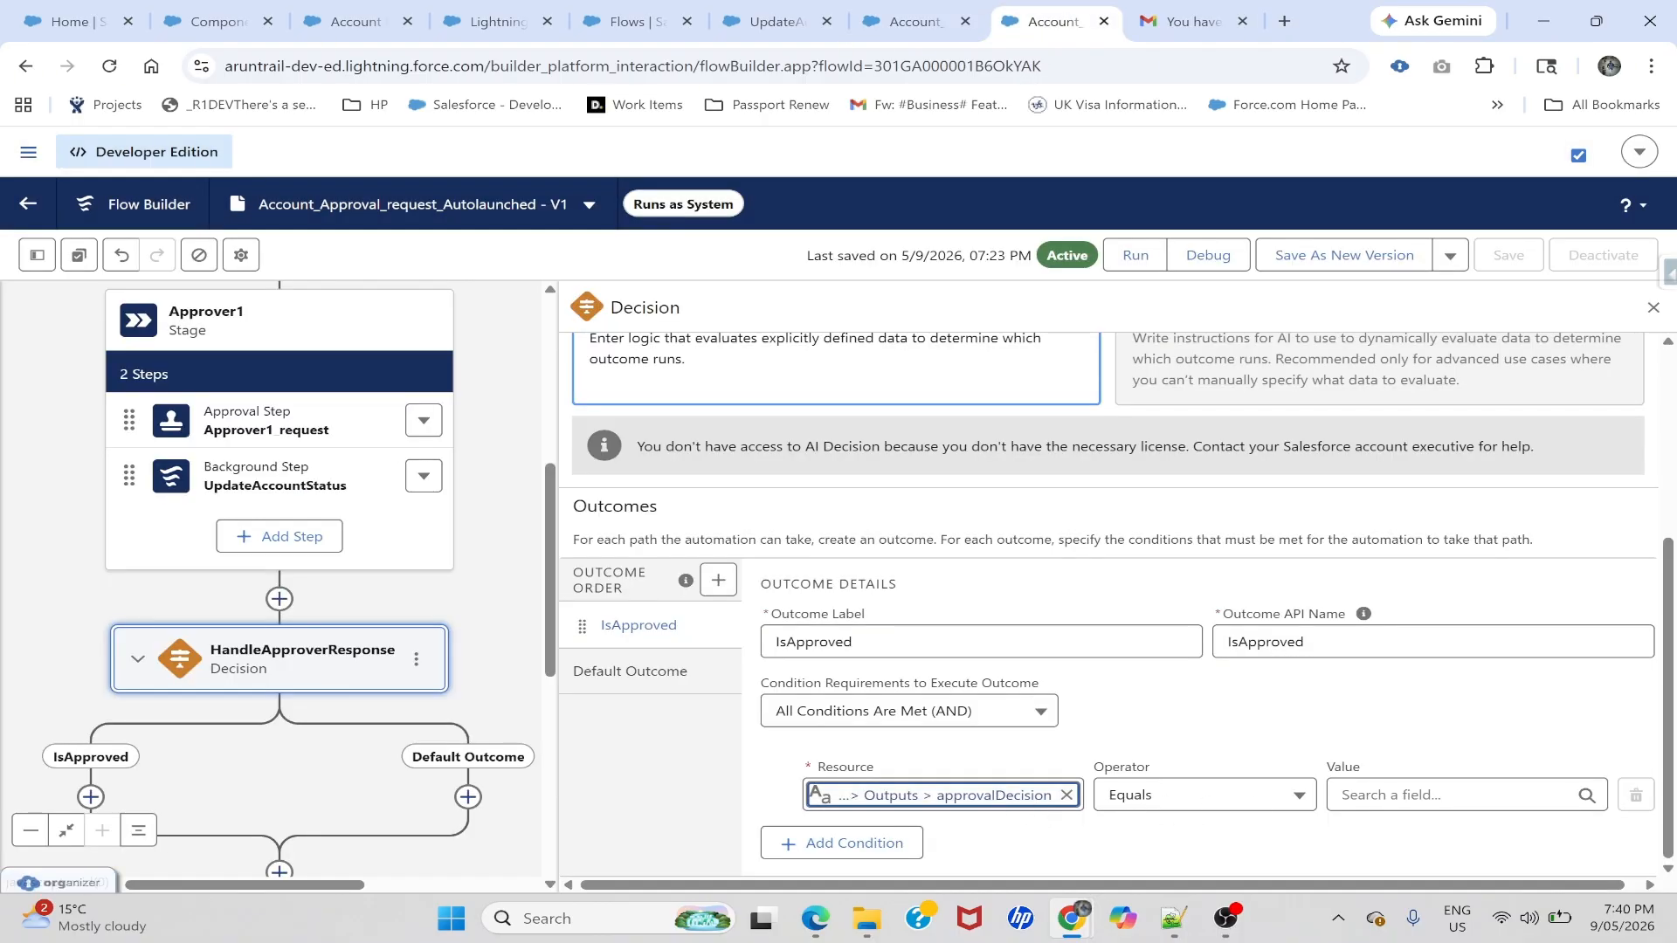
{"action": "left_click", "coordinate": [1441, 795]}
{"action": "type", "text": "Approve"}
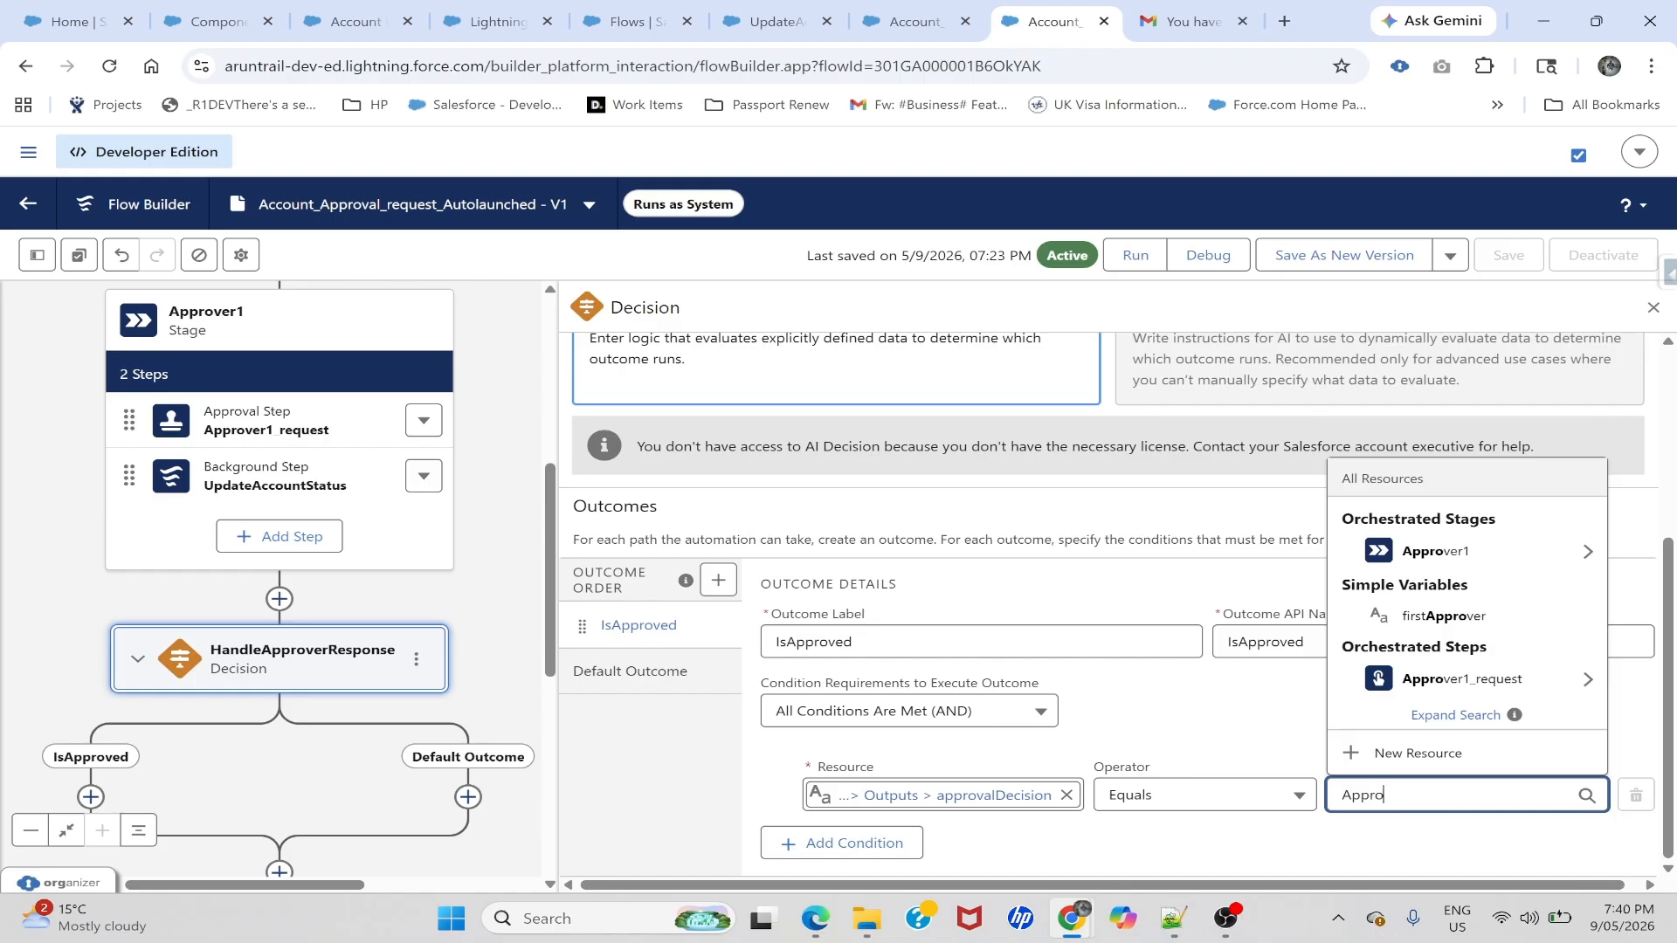
{"action": "left_click", "coordinate": [1134, 736]}
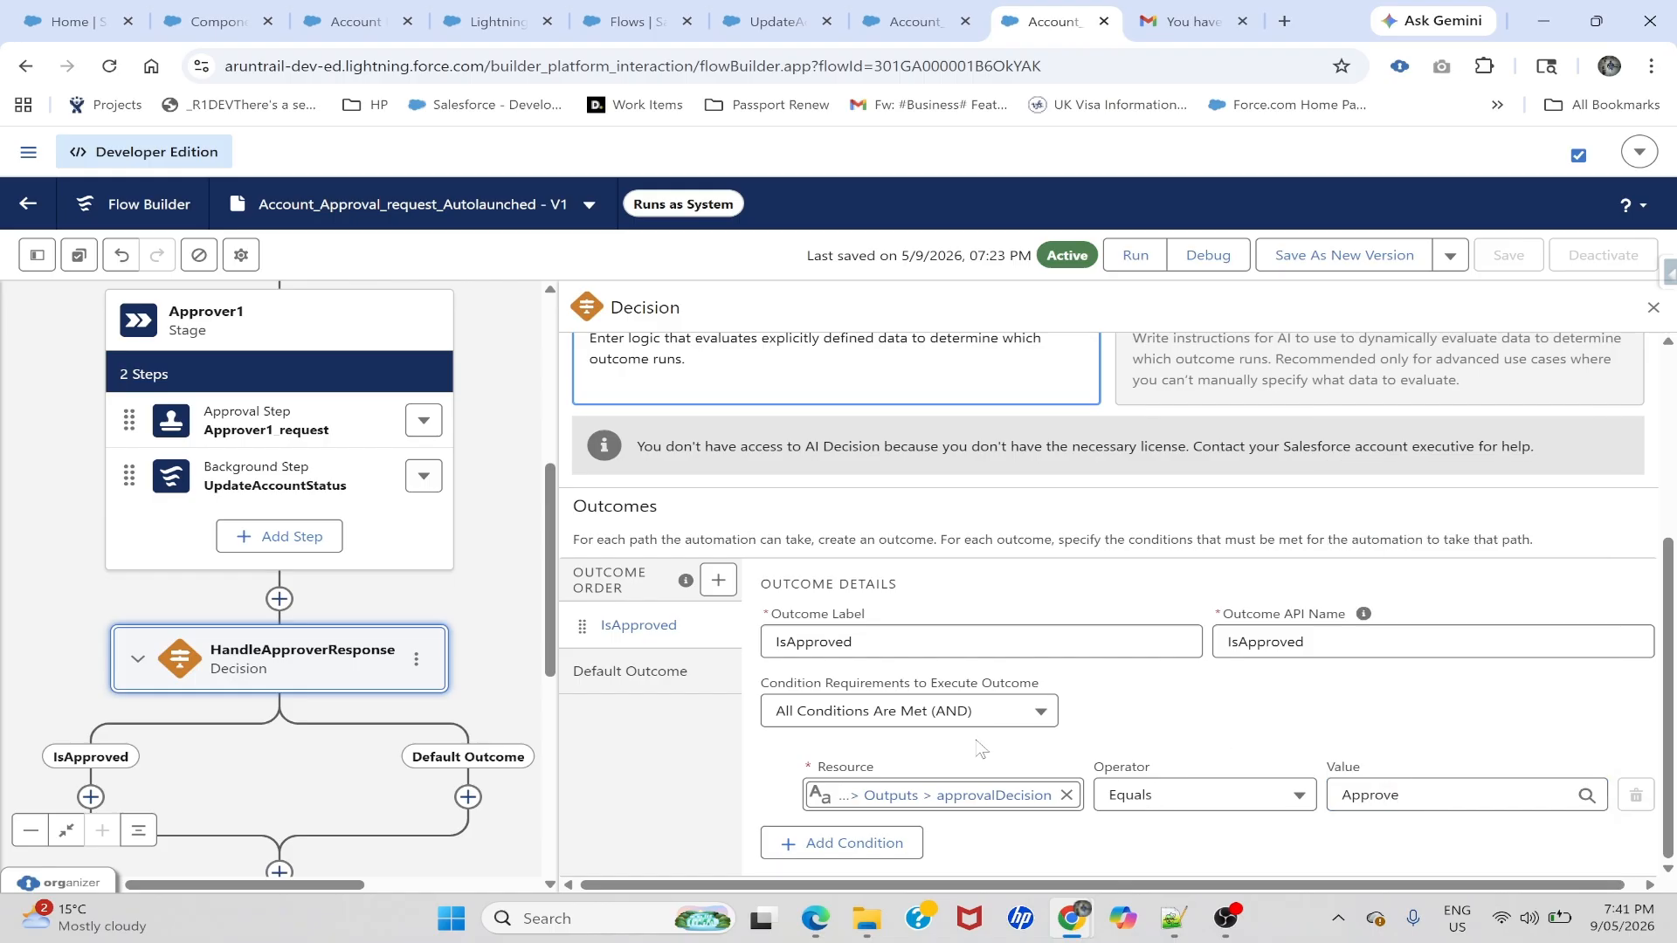
- Add a second outcome to the decision, labelled IsRejected
{"action": "left_click", "coordinate": [717, 582]}
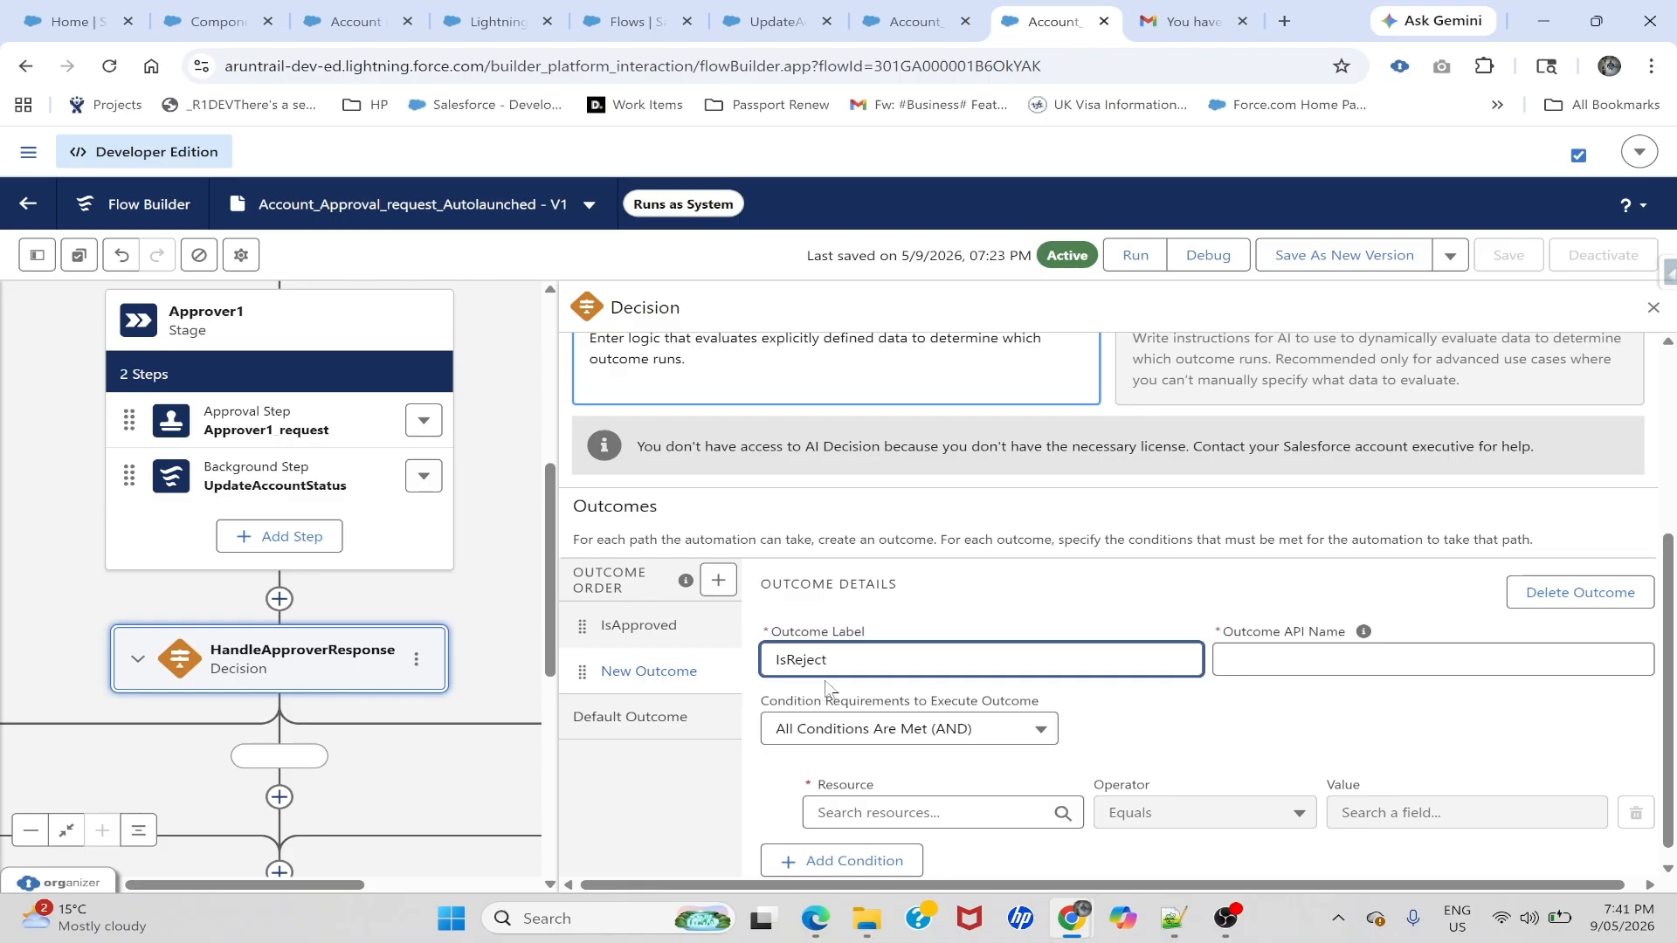
{"action": "left_click", "coordinate": [1265, 661]}
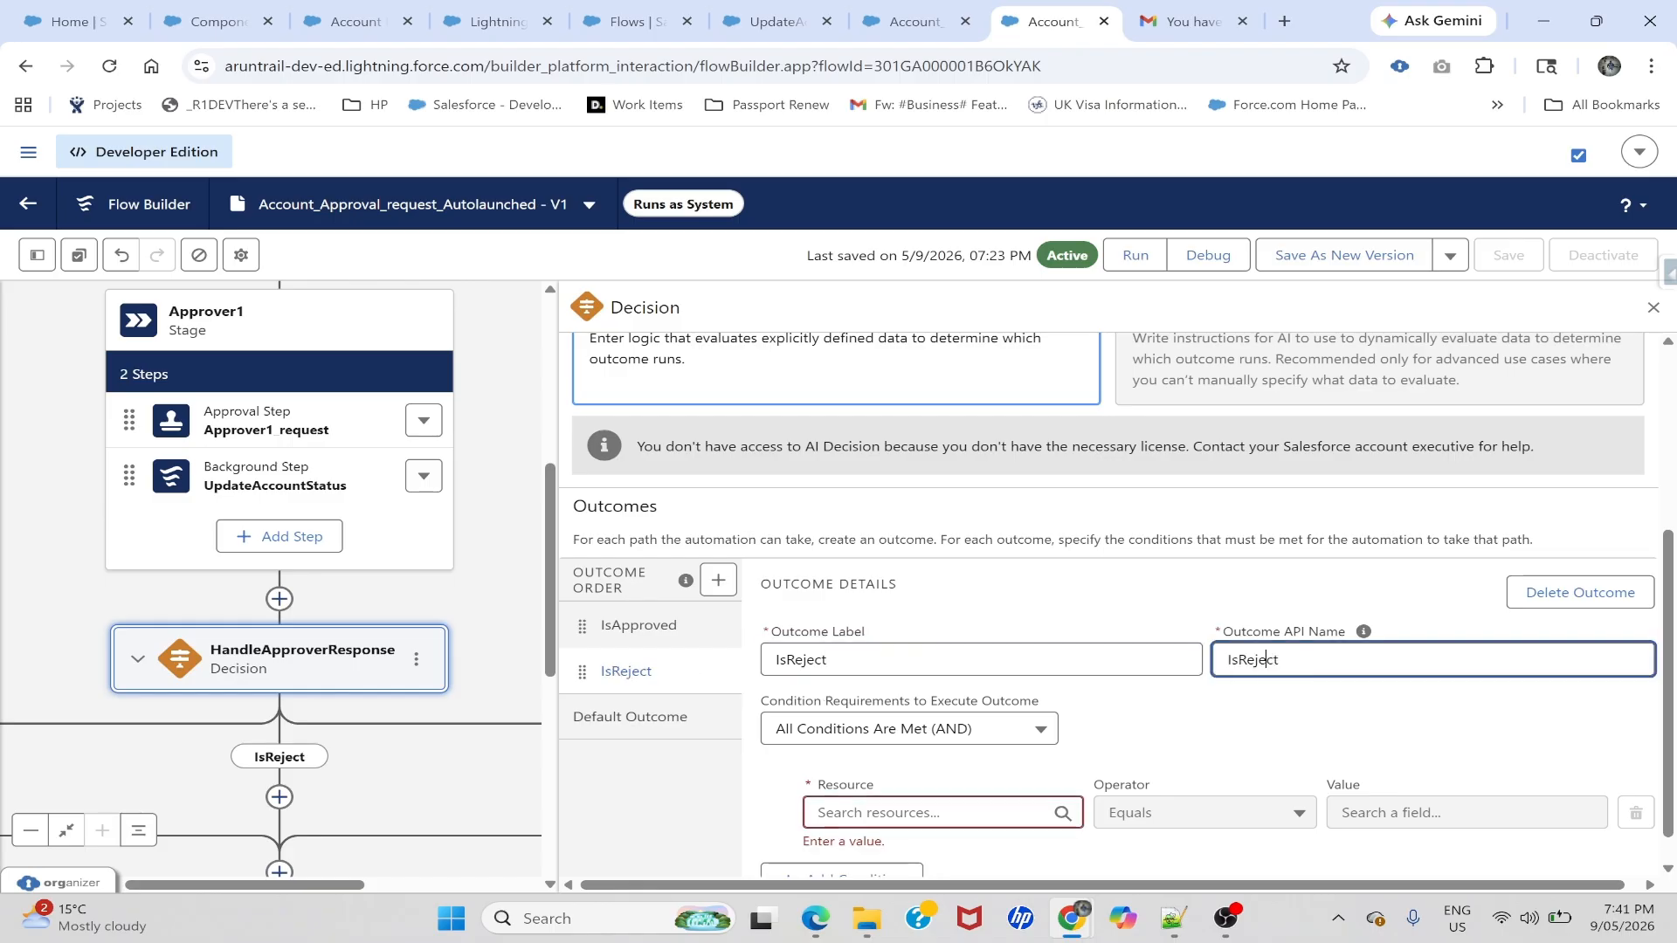
{"action": "left_click", "coordinate": [900, 665]}
{"action": "left_click", "coordinate": [1293, 661]}
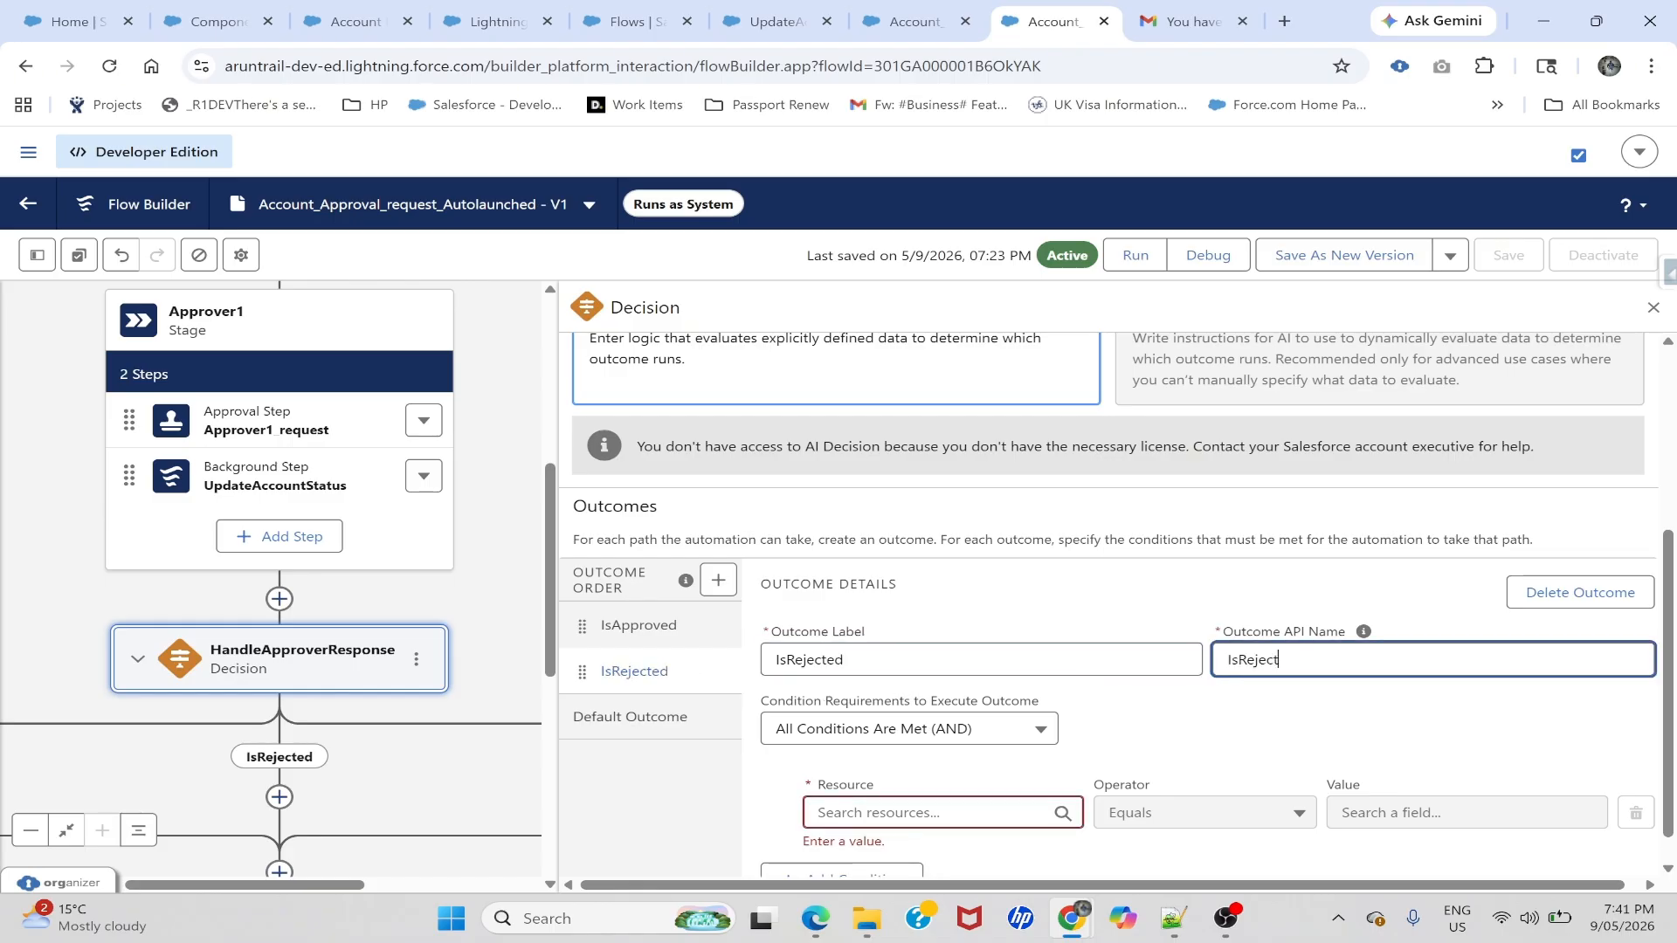
{"action": "type", "text": "ed"}
- Make IsRejected require Approver1_request's approvalDecision to equal Reject
{"action": "left_click", "coordinate": [1004, 812]}
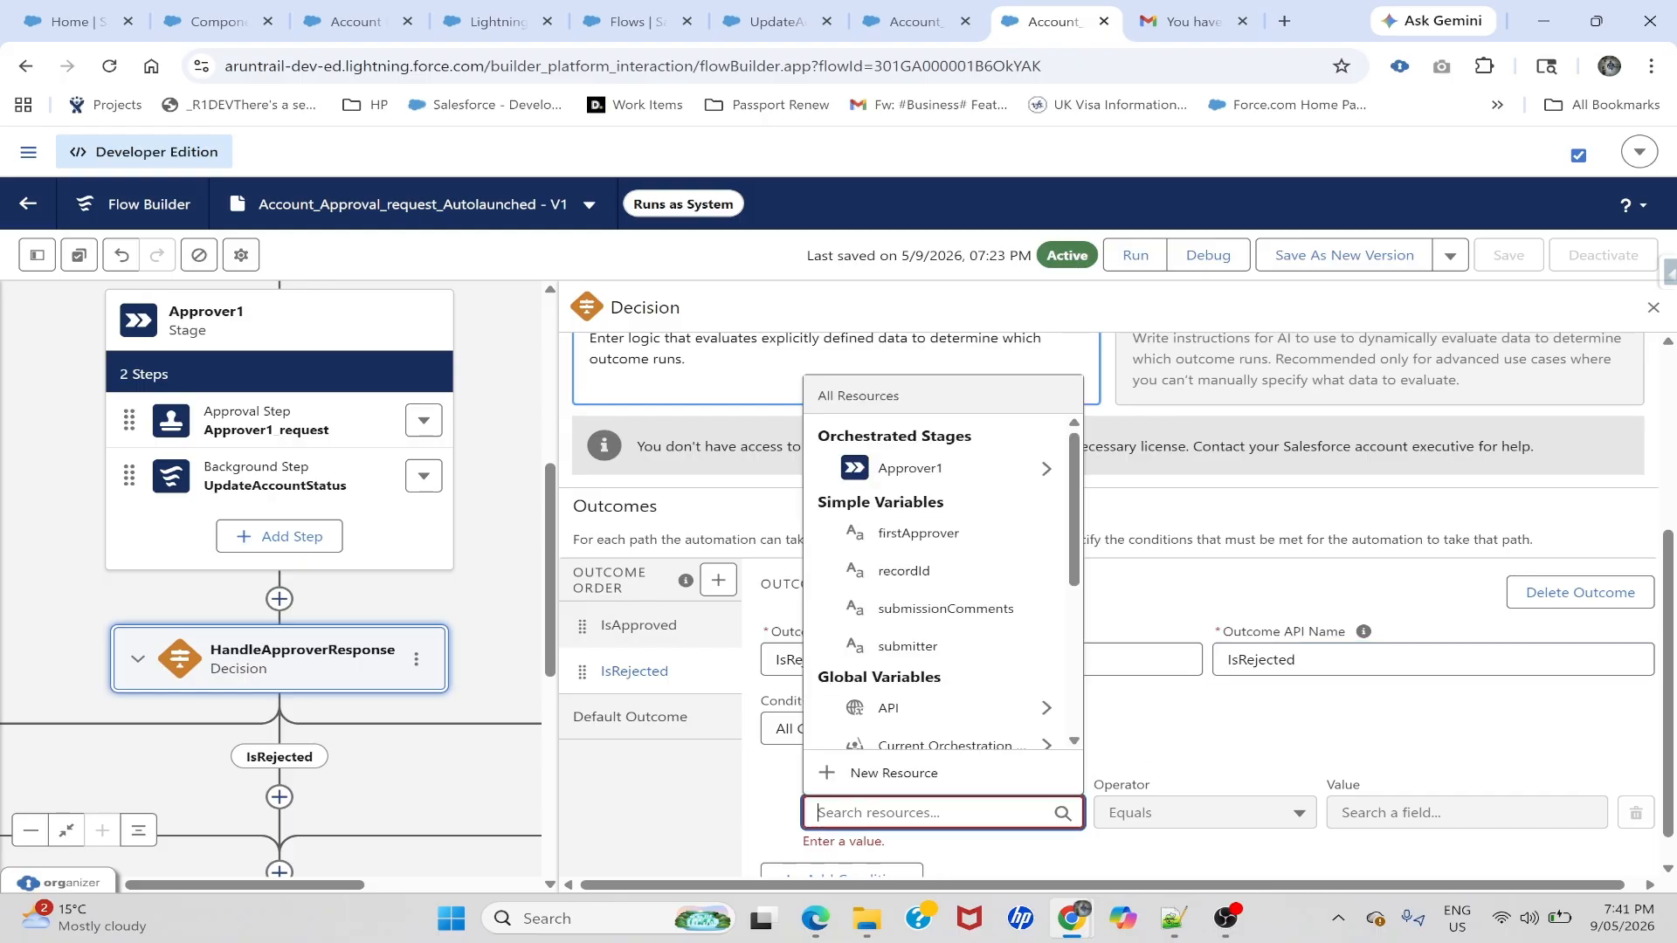
{"action": "left_click", "coordinate": [1045, 476]}
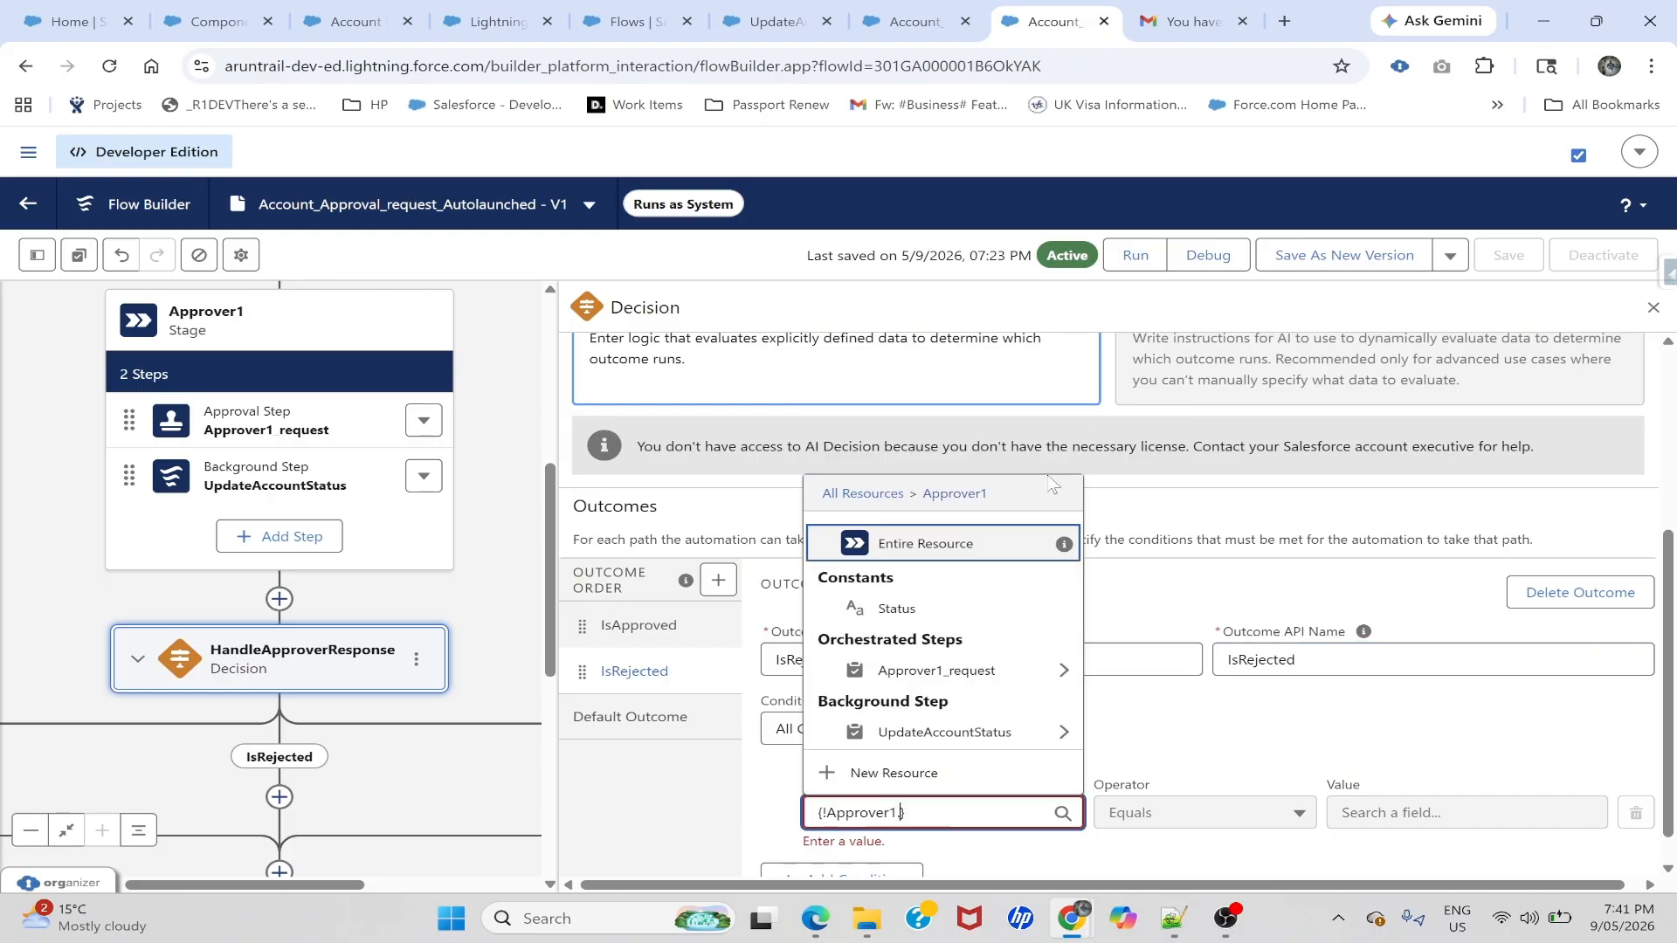
{"action": "left_click", "coordinate": [1061, 670]}
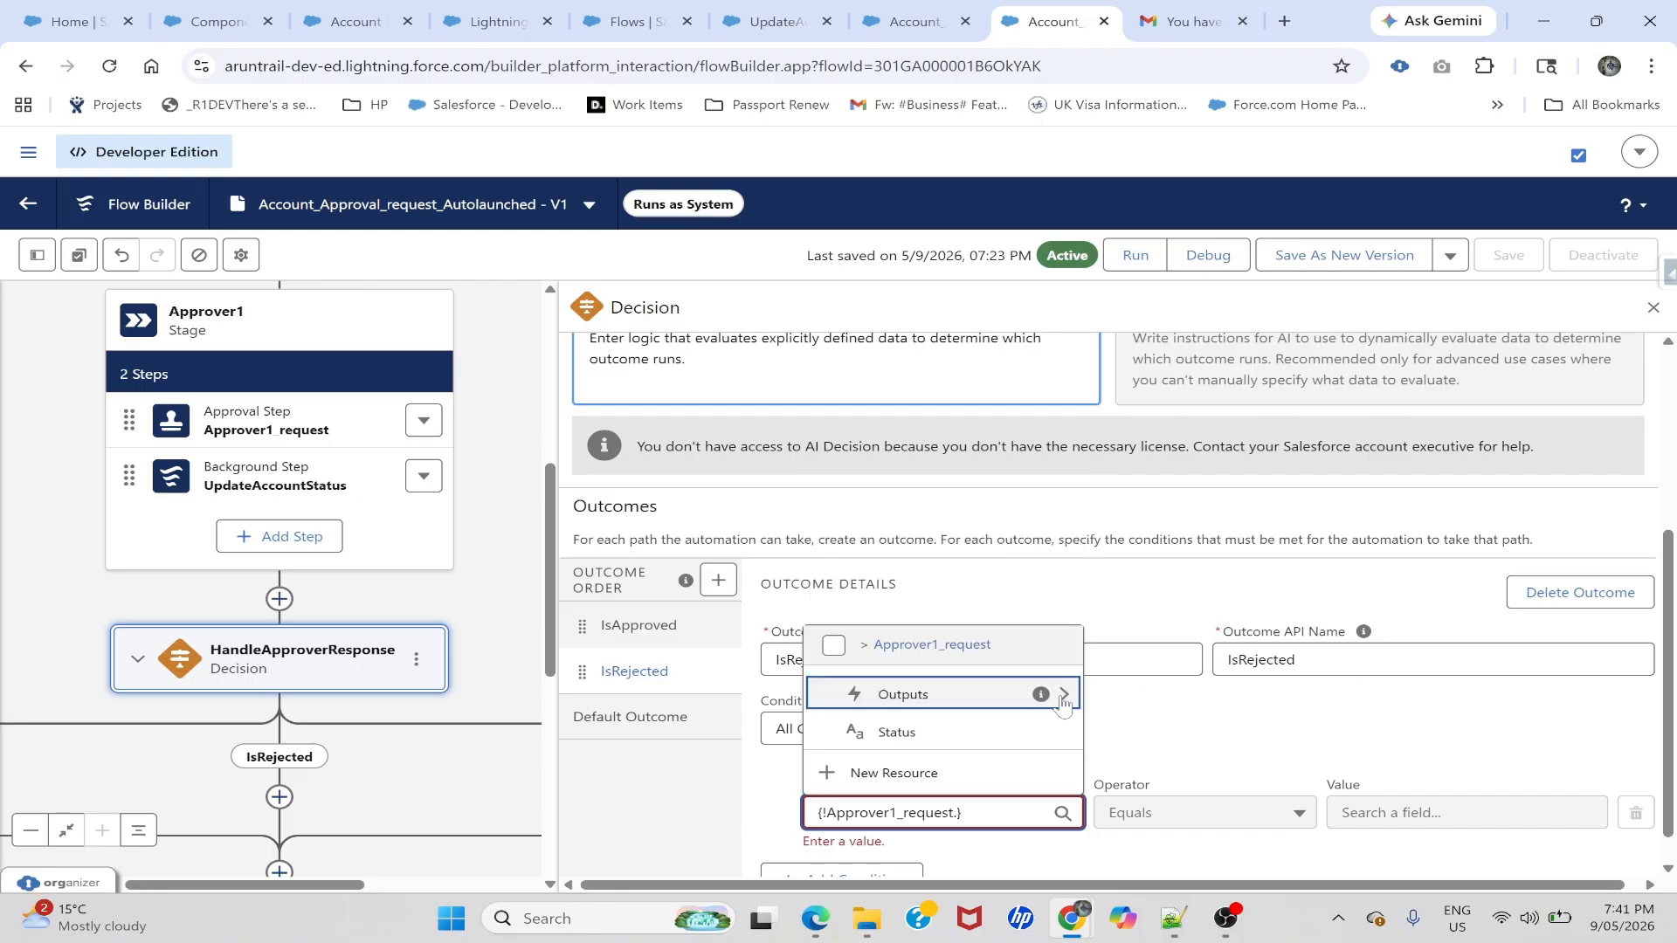
{"action": "left_click", "coordinate": [1062, 696]}
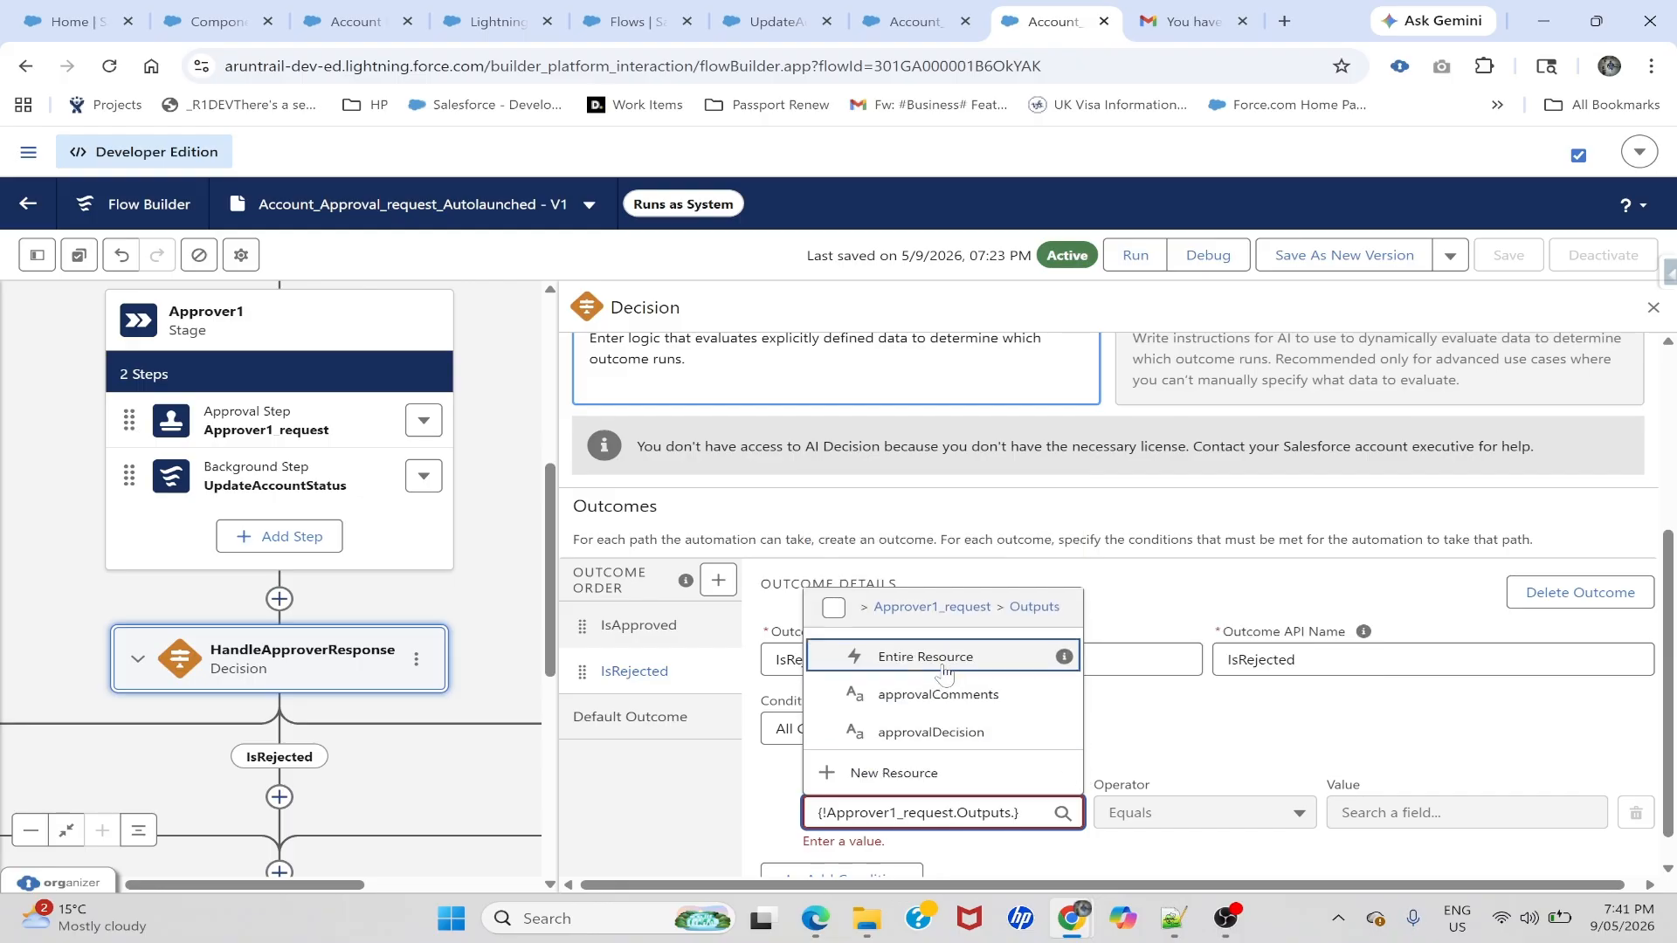
{"action": "left_click", "coordinate": [954, 734]}
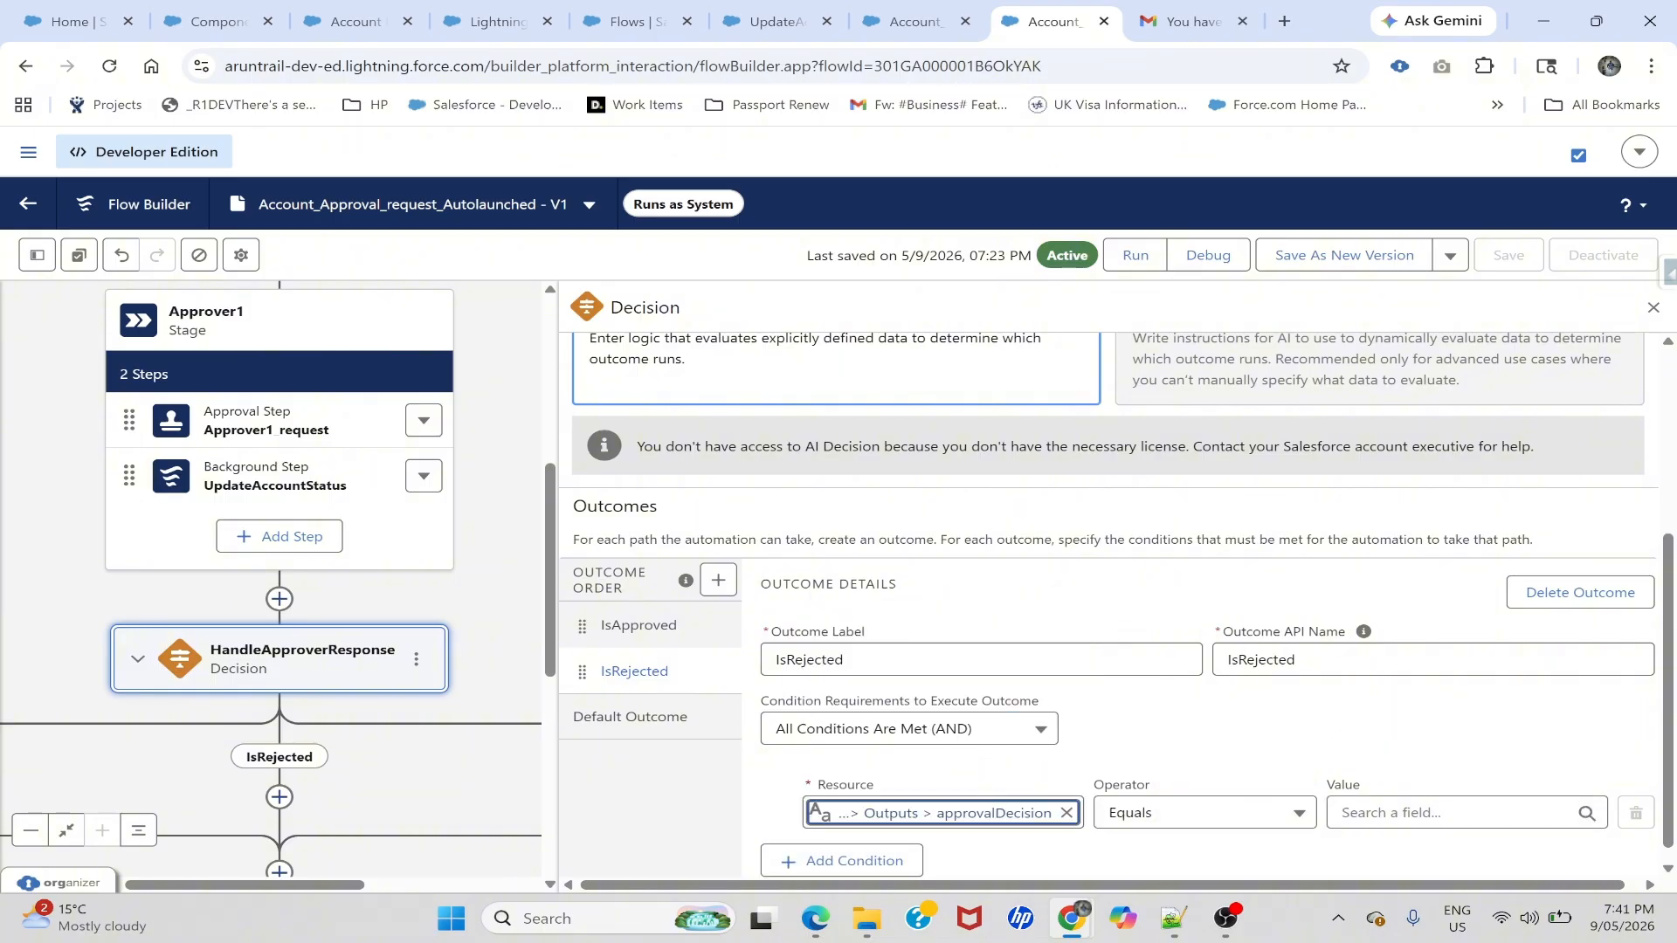
{"action": "left_click", "coordinate": [1450, 813]}
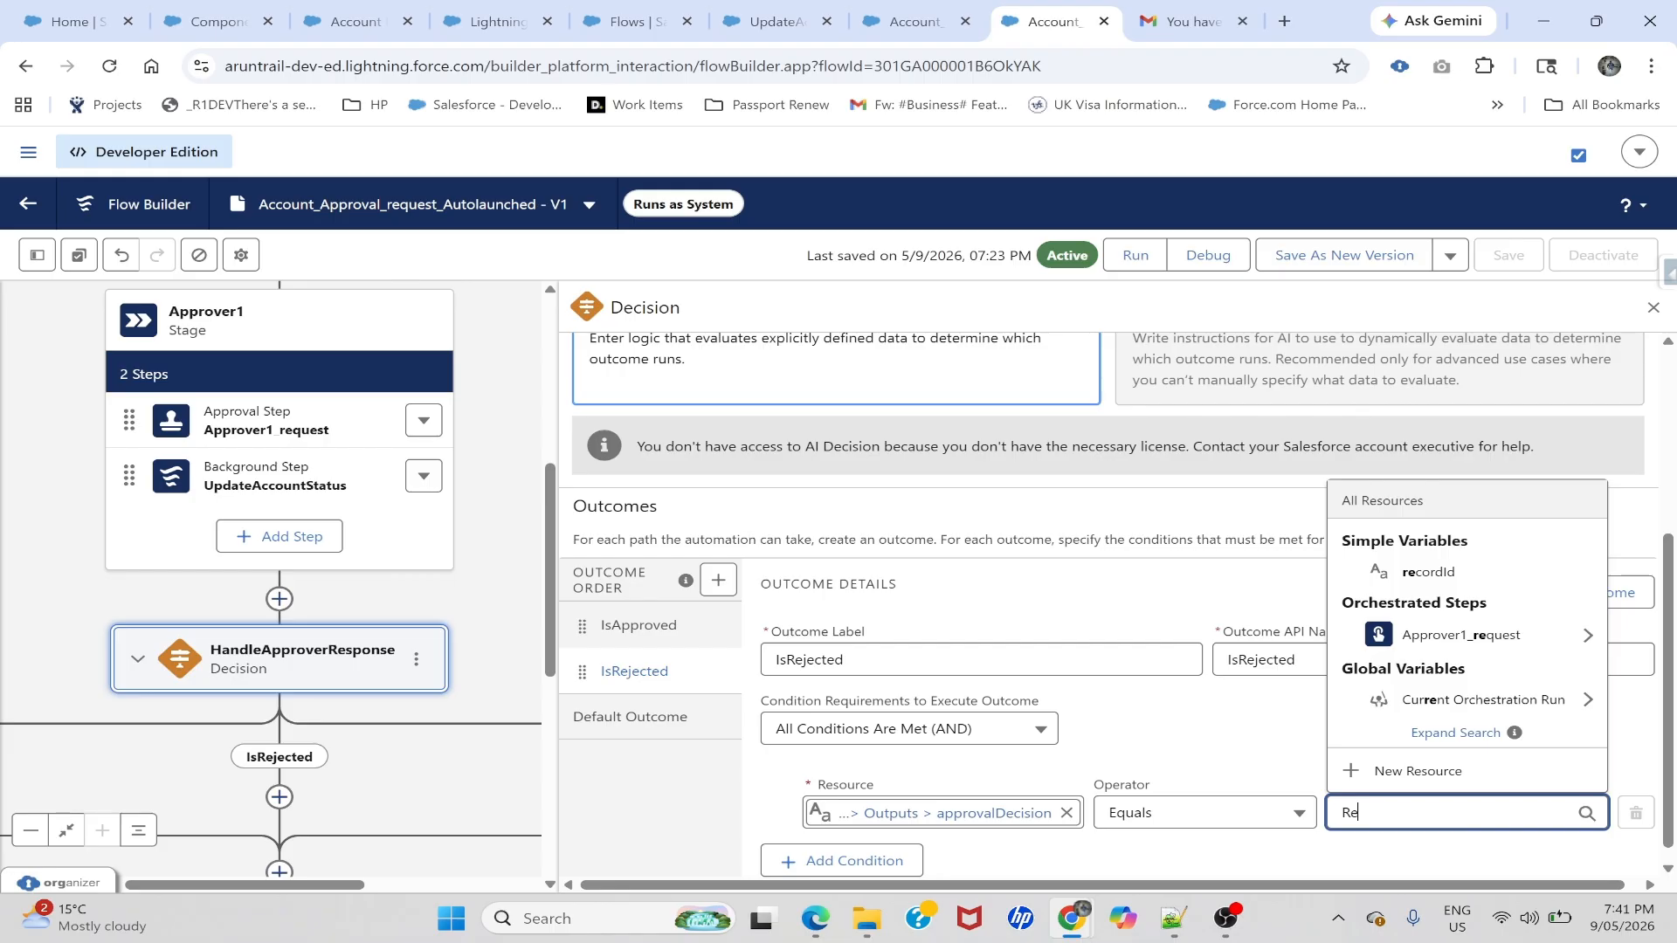
{"action": "type", "text": "ject"}
{"action": "left_click", "coordinate": [1205, 758]}
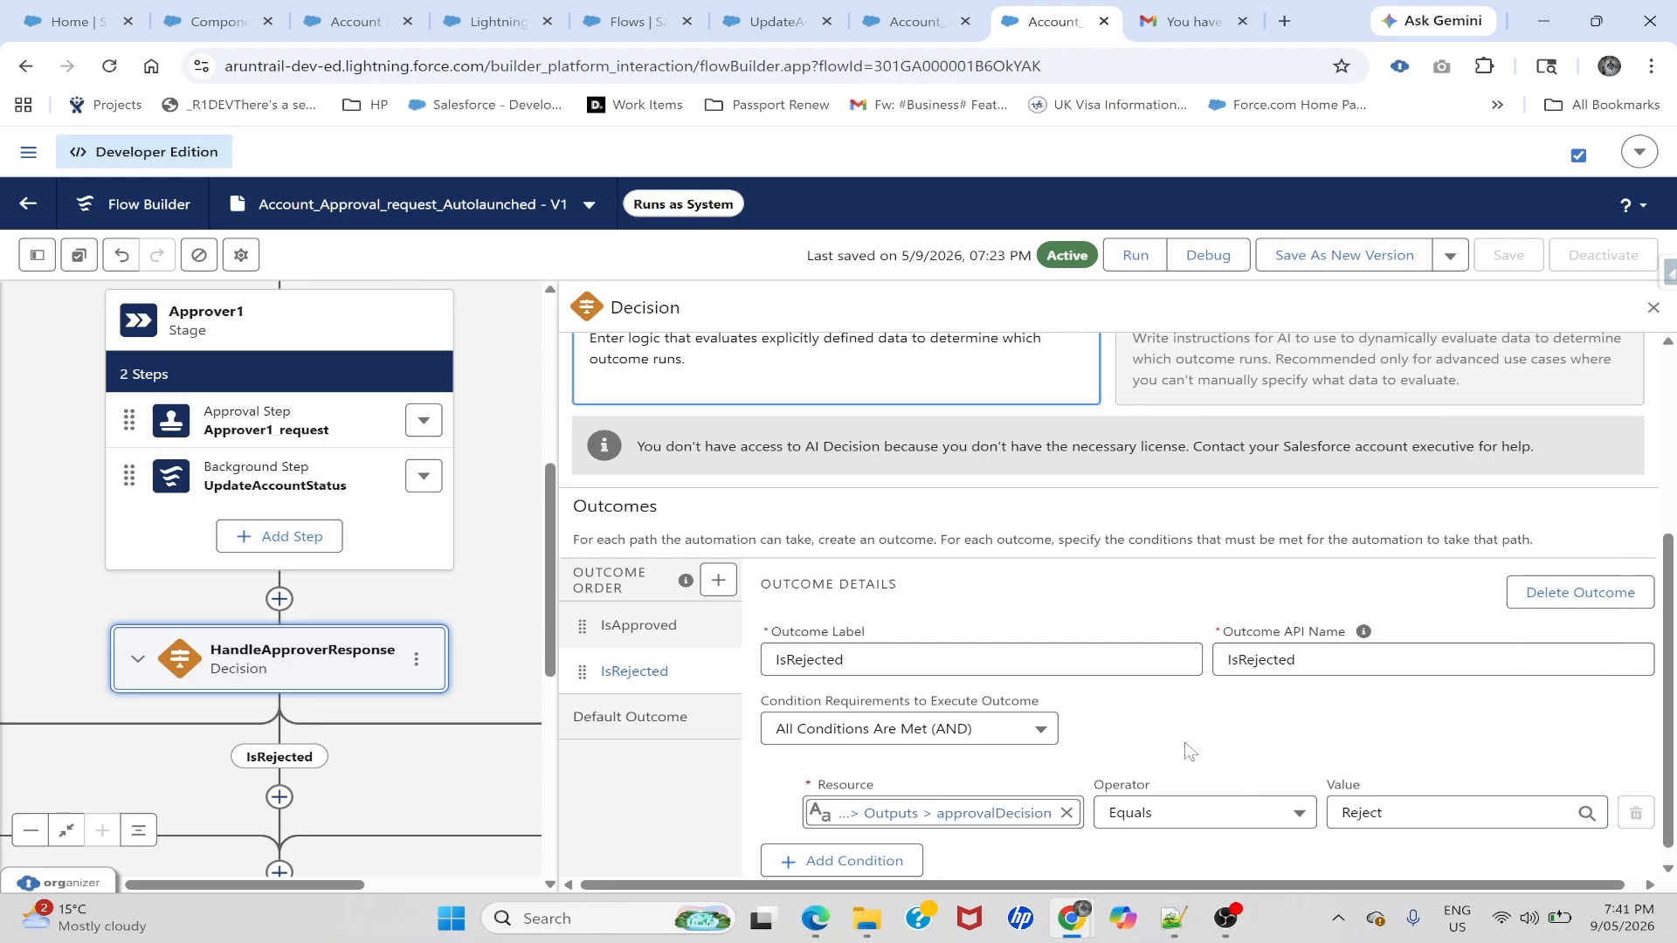
{"action": "scroll", "coordinate": [1188, 751], "scroll_direction": "up", "scroll_amount": 4}
- Save the flow as Version 2 and bring the IsApproved, IsRejected and Default Outcome branches into view
{"action": "left_click", "coordinate": [1312, 271]}
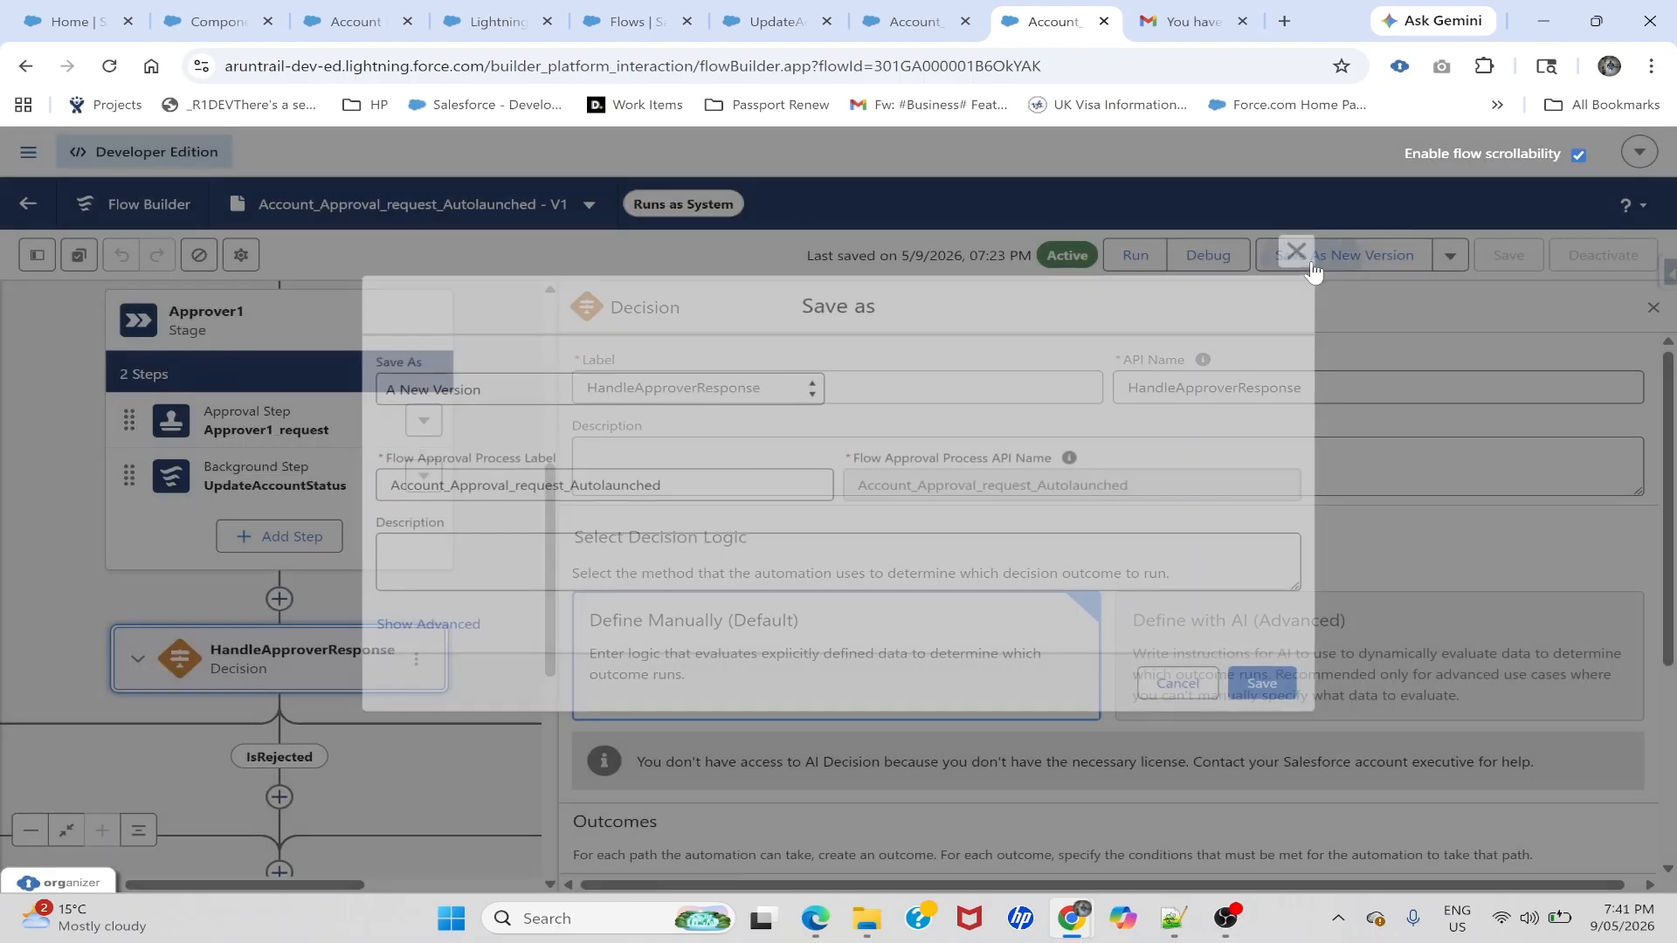
{"action": "left_click", "coordinate": [1280, 674]}
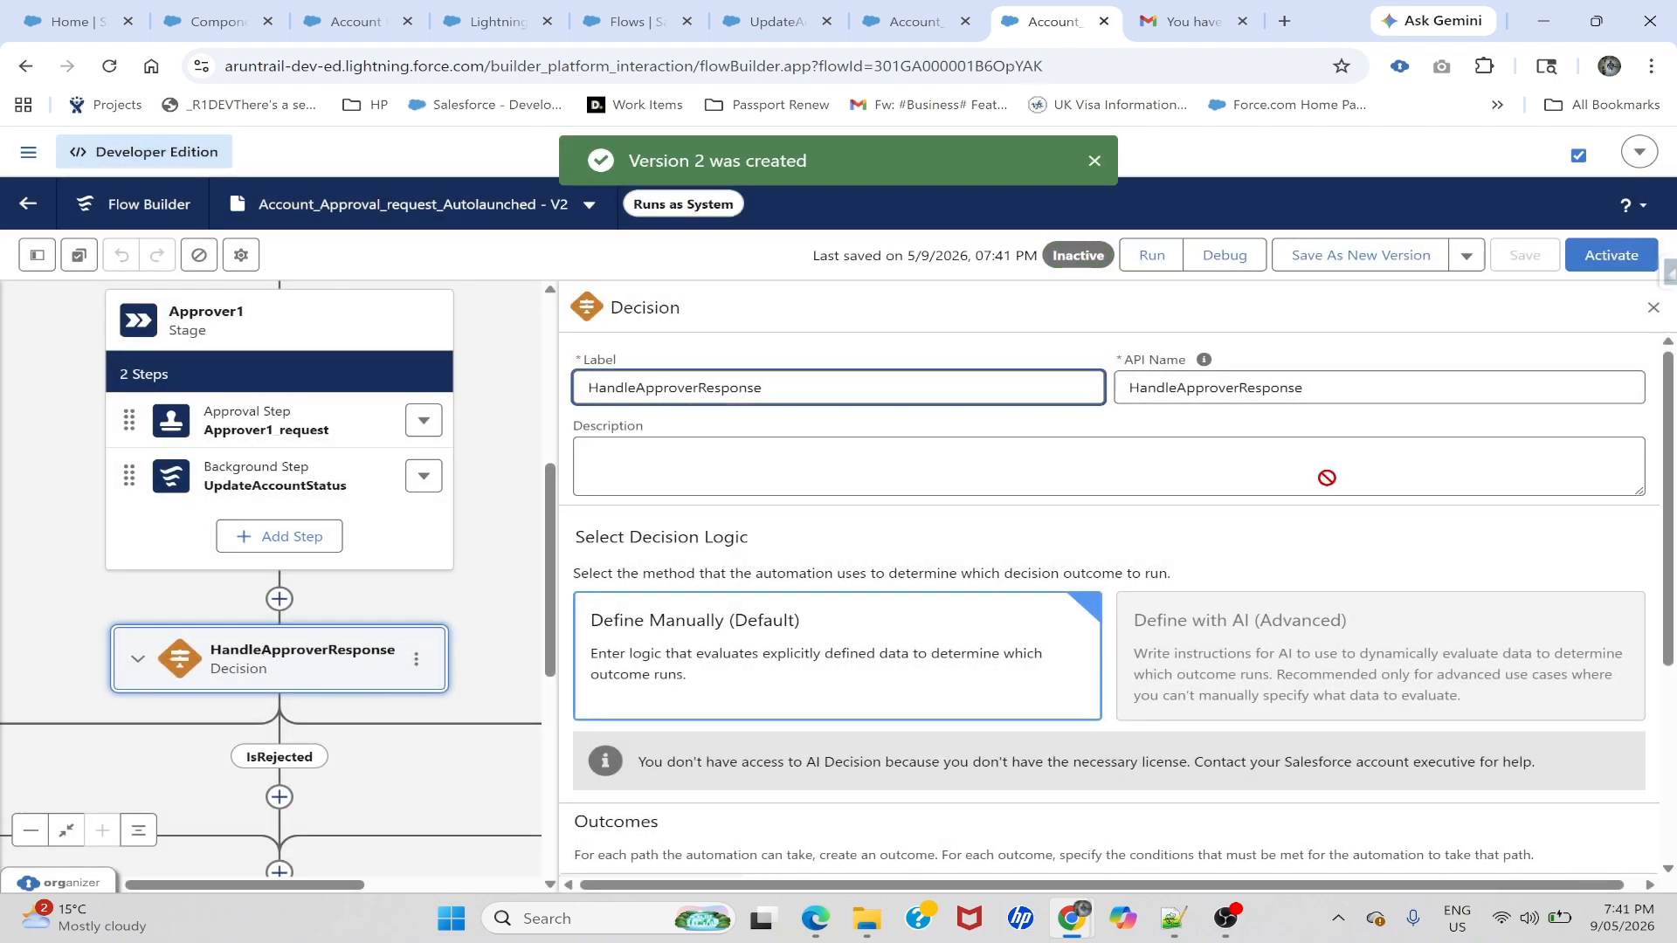
{"action": "left_click", "coordinate": [1652, 309]}
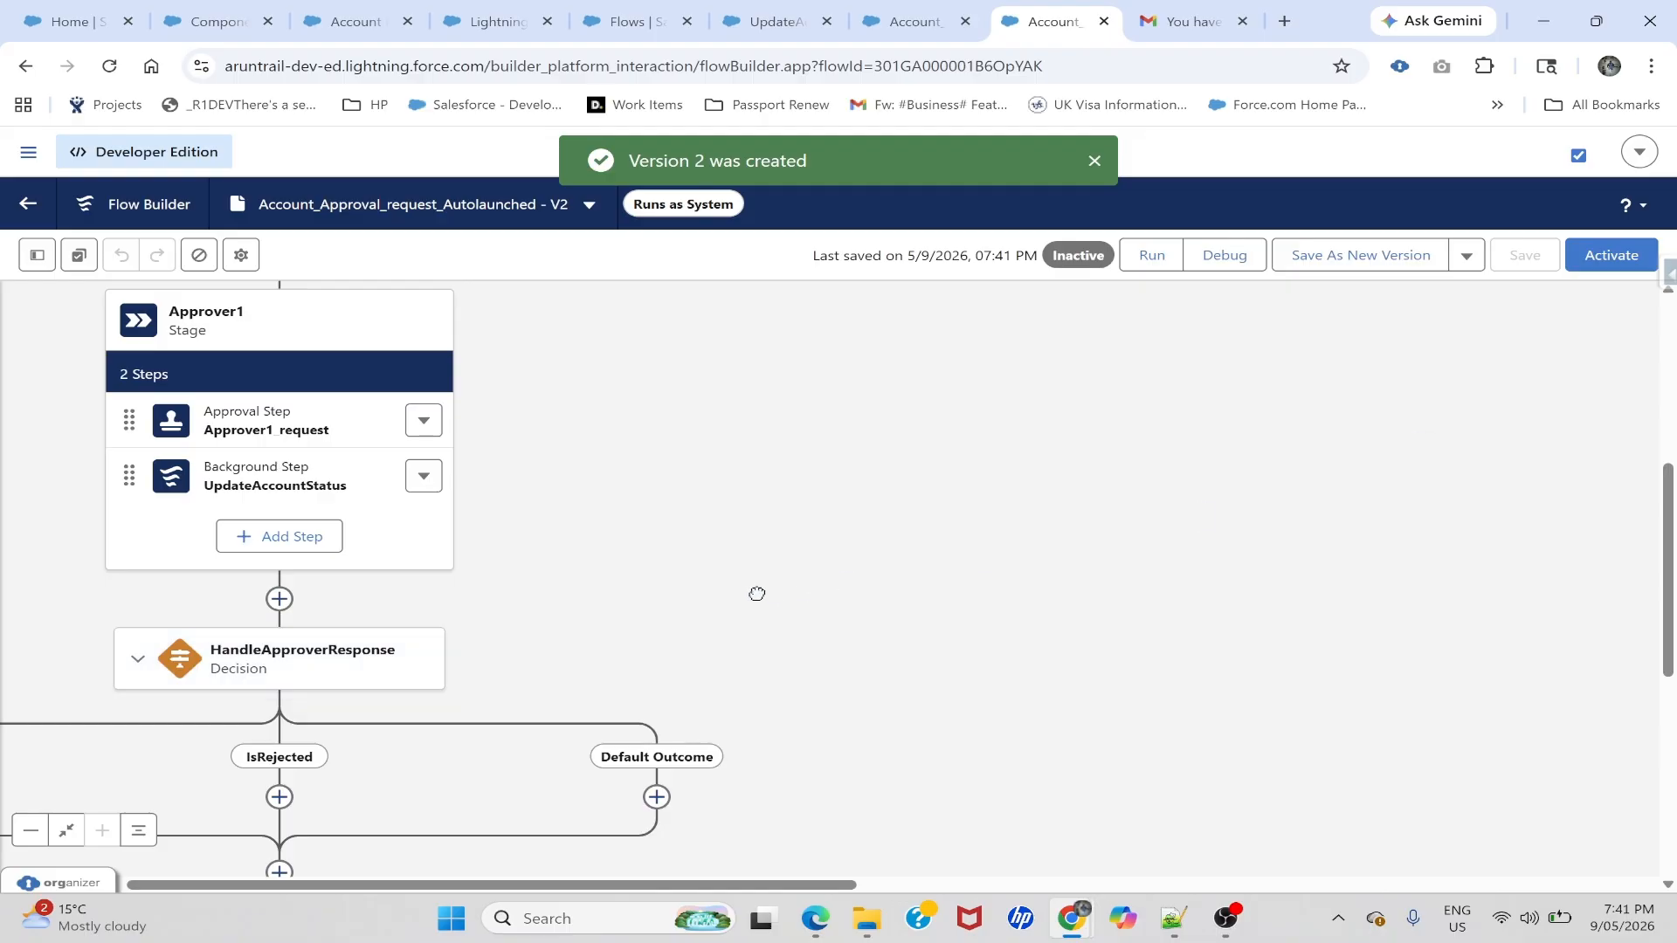
{"action": "left_click_drag", "start_coordinate": [756, 592], "coordinate": [1190, 417]}
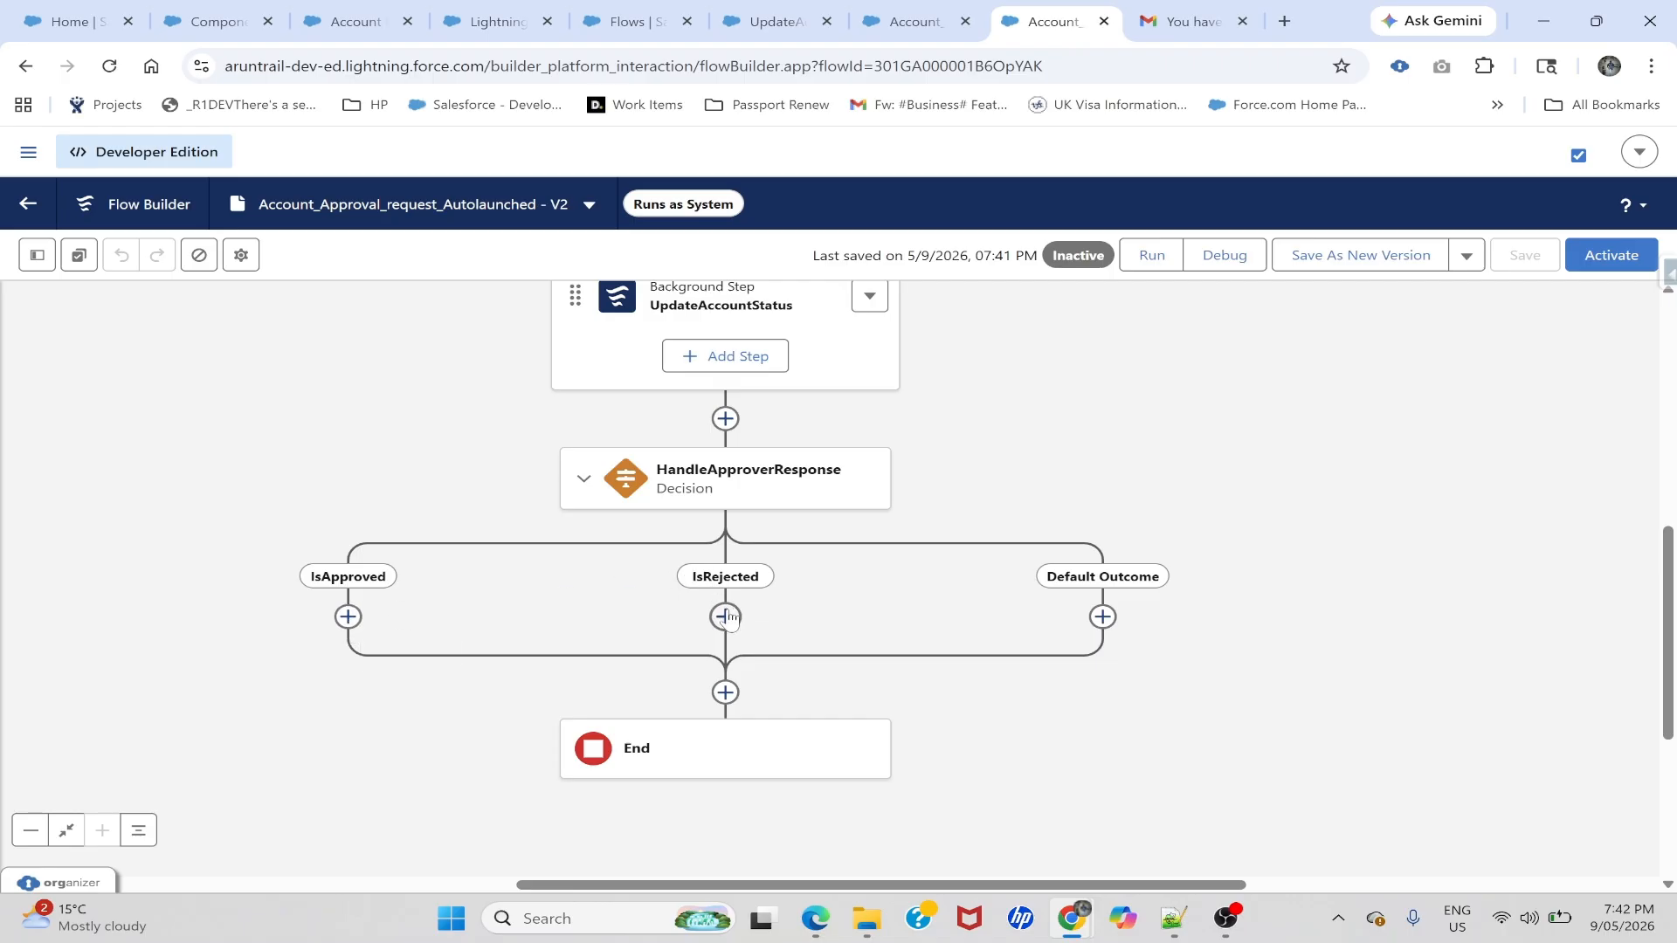
- Add Stage 2 on the IsApproved branch containing one Background Step
{"action": "left_click", "coordinate": [349, 617]}
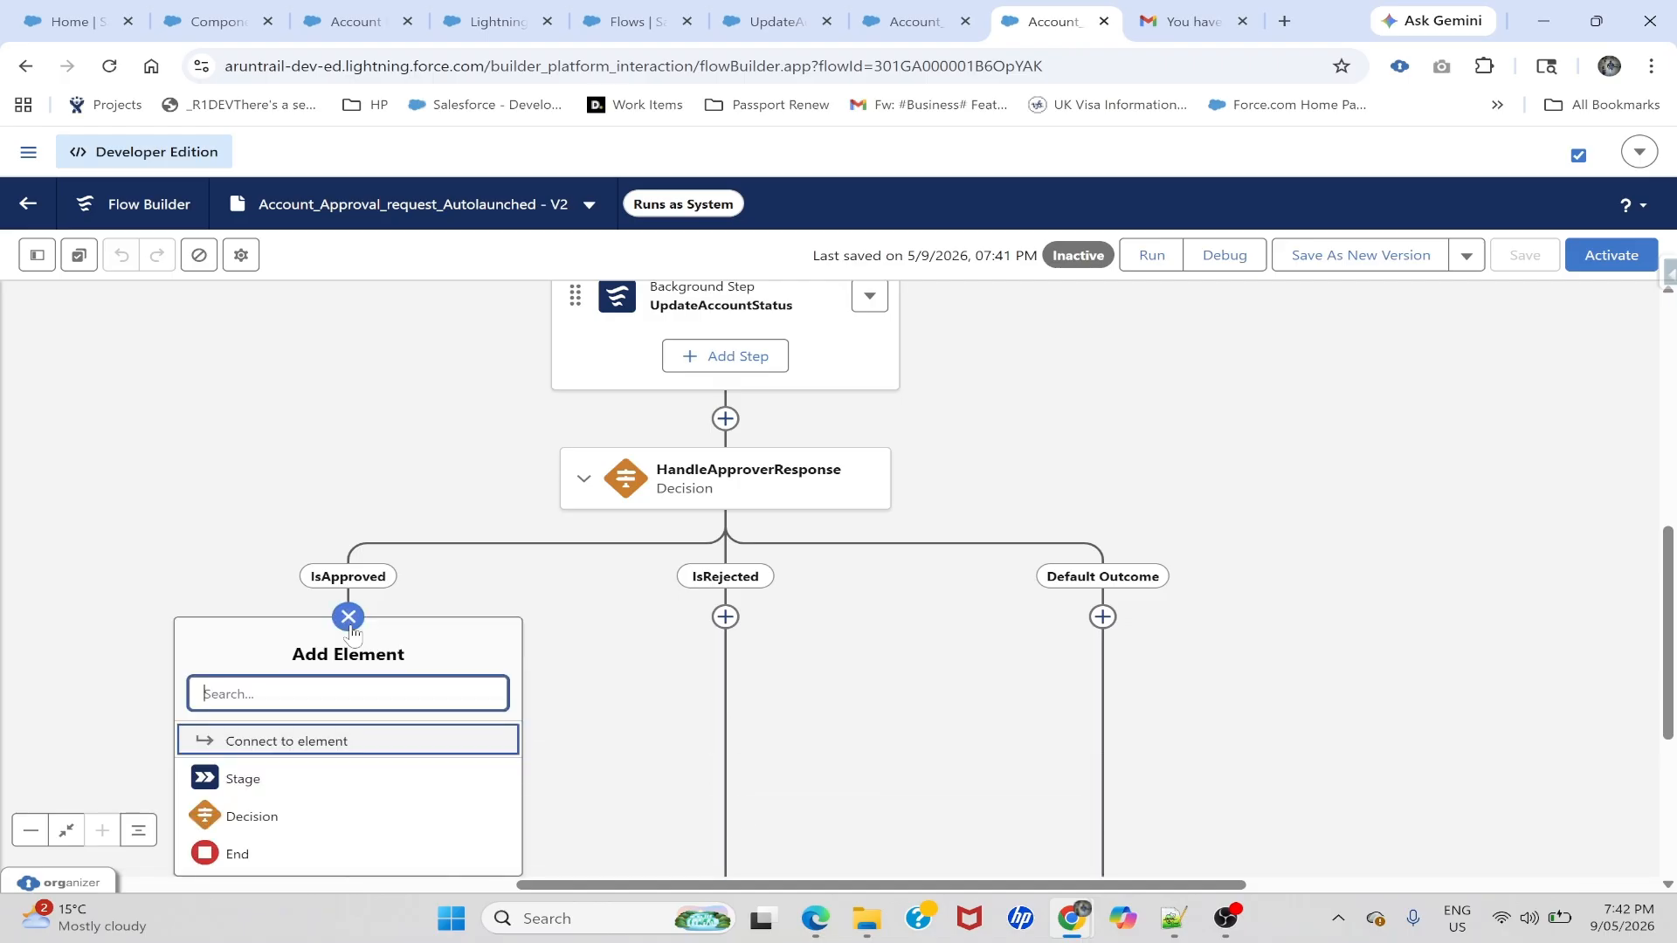
{"action": "left_click", "coordinate": [249, 787]}
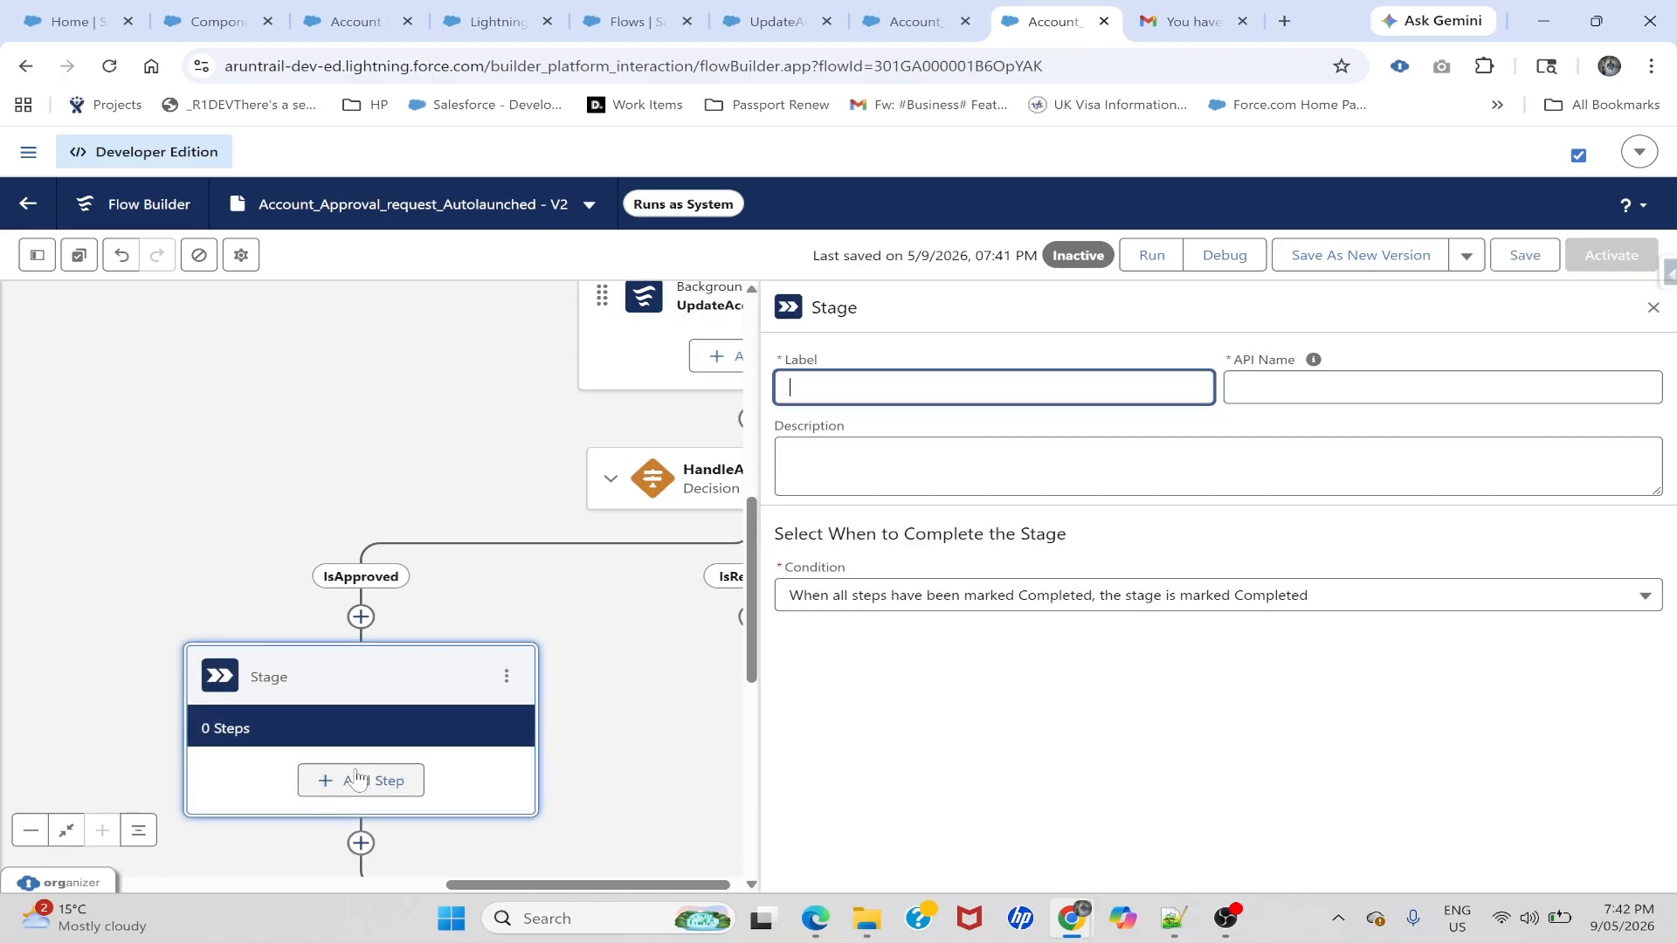
{"action": "left_click", "coordinate": [352, 780]}
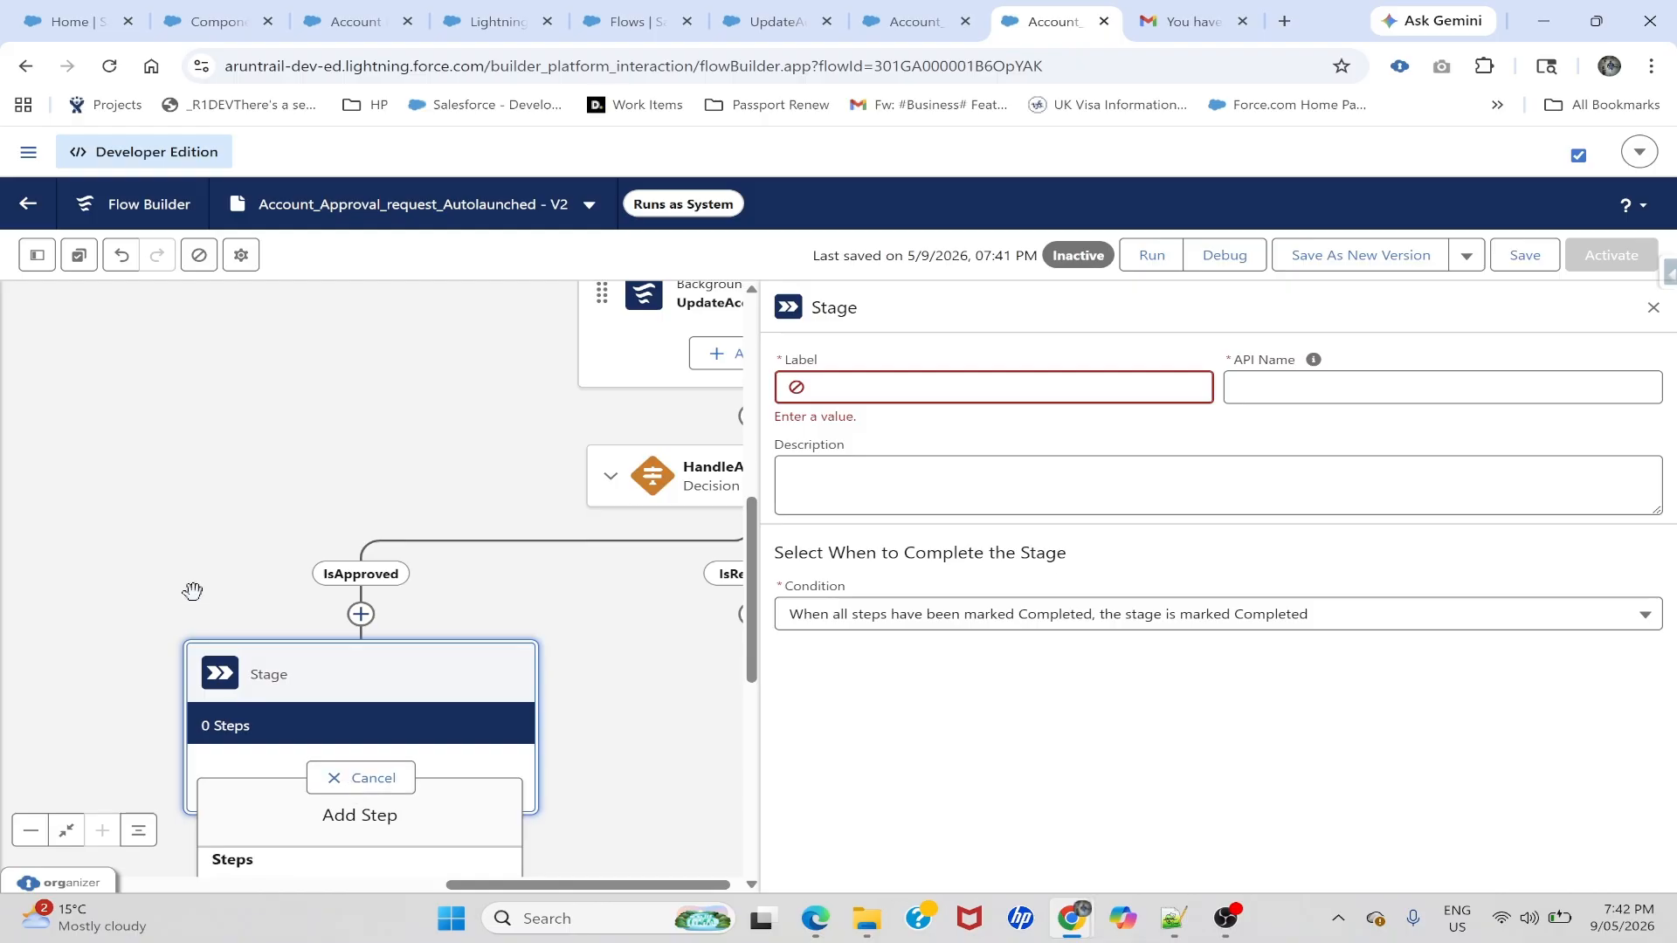
{"action": "left_click_drag", "start_coordinate": [192, 588], "coordinate": [251, 374]}
{"action": "left_click", "coordinate": [429, 563]}
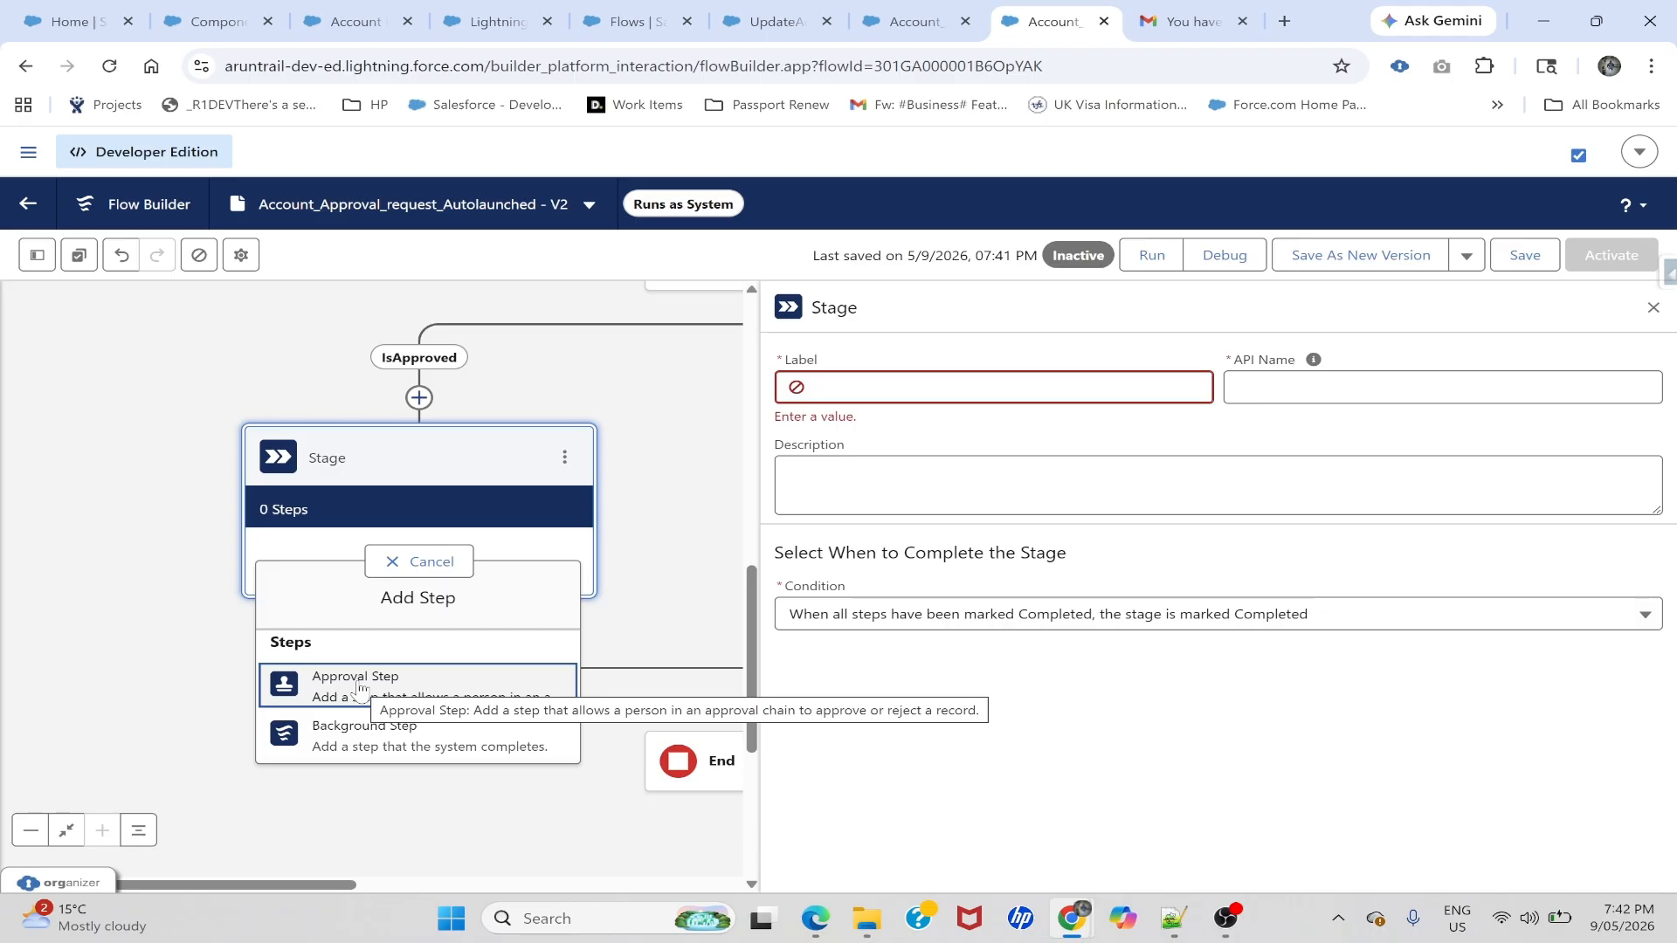
{"action": "left_click", "coordinate": [371, 741]}
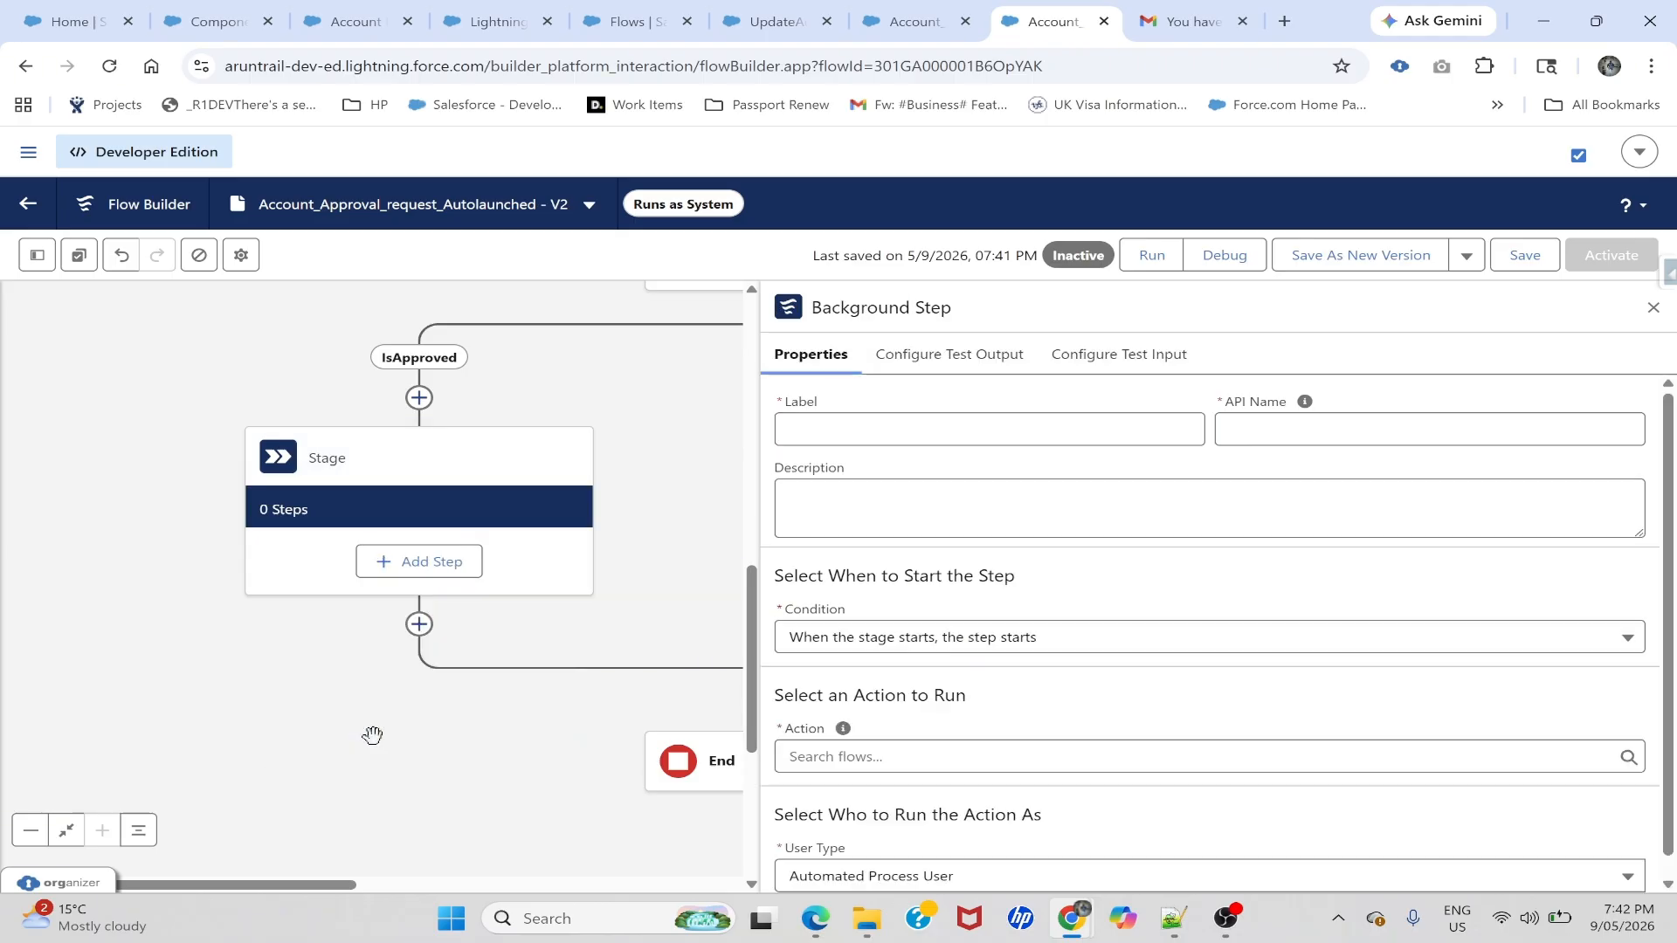
- Name the background step Account_Approved and set its action to the UpdateAccoutRecordStatus flow
{"action": "left_click", "coordinate": [874, 429]}
{"action": "type", "text": "Account_Approved"}
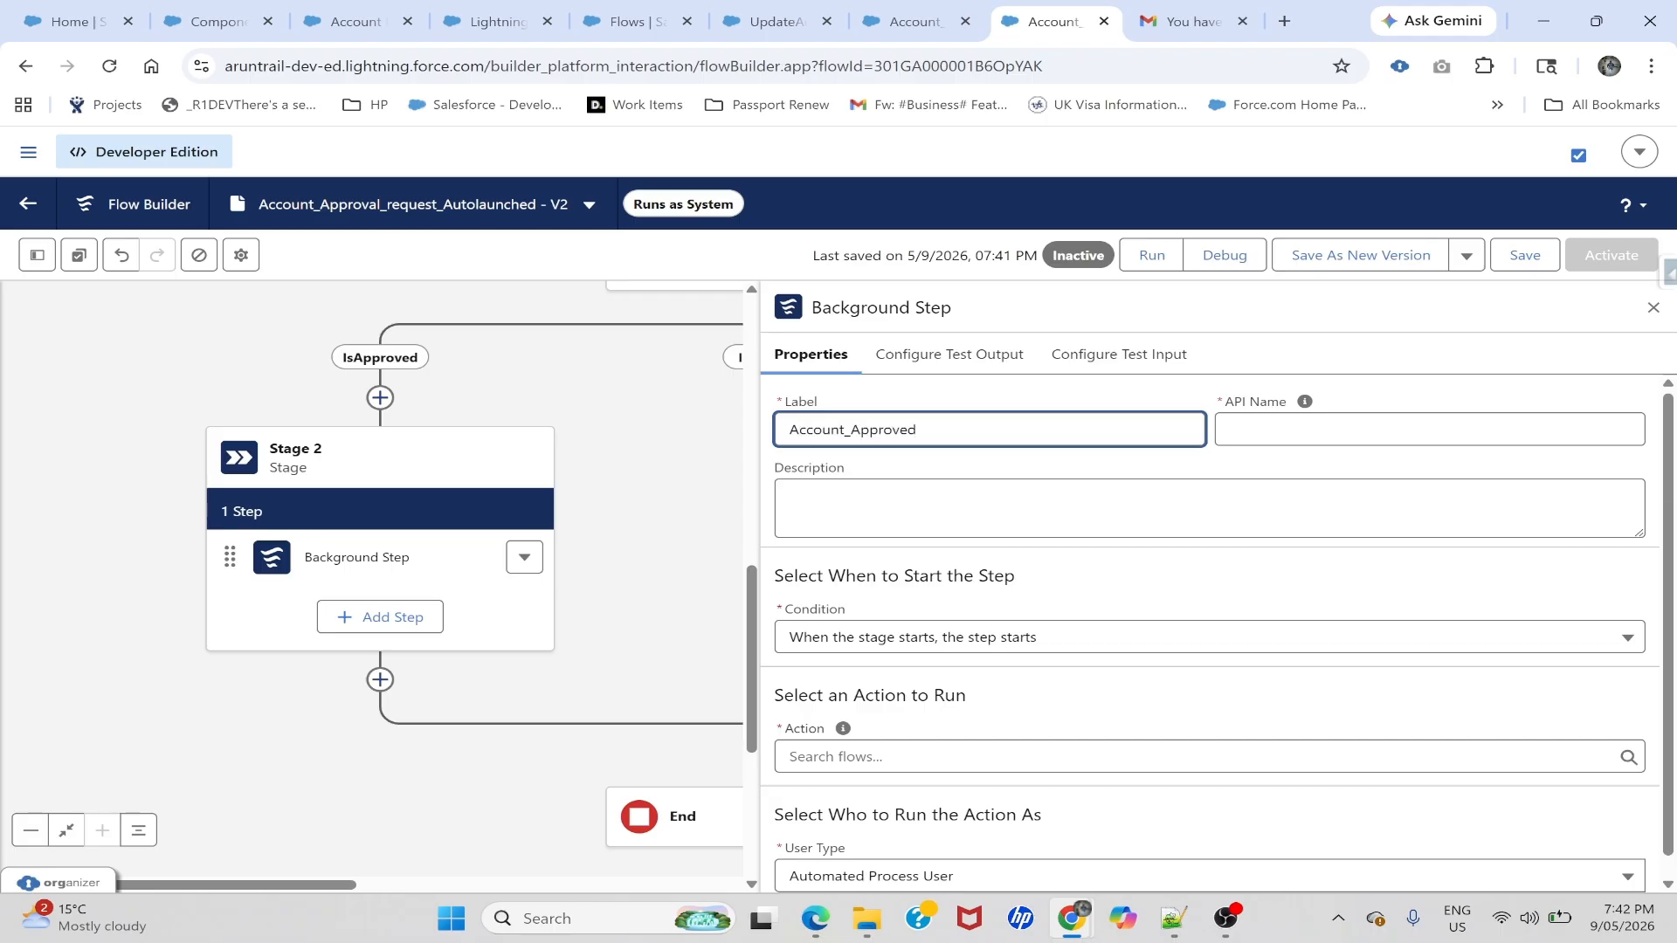
{"action": "key", "text": "Tab"}
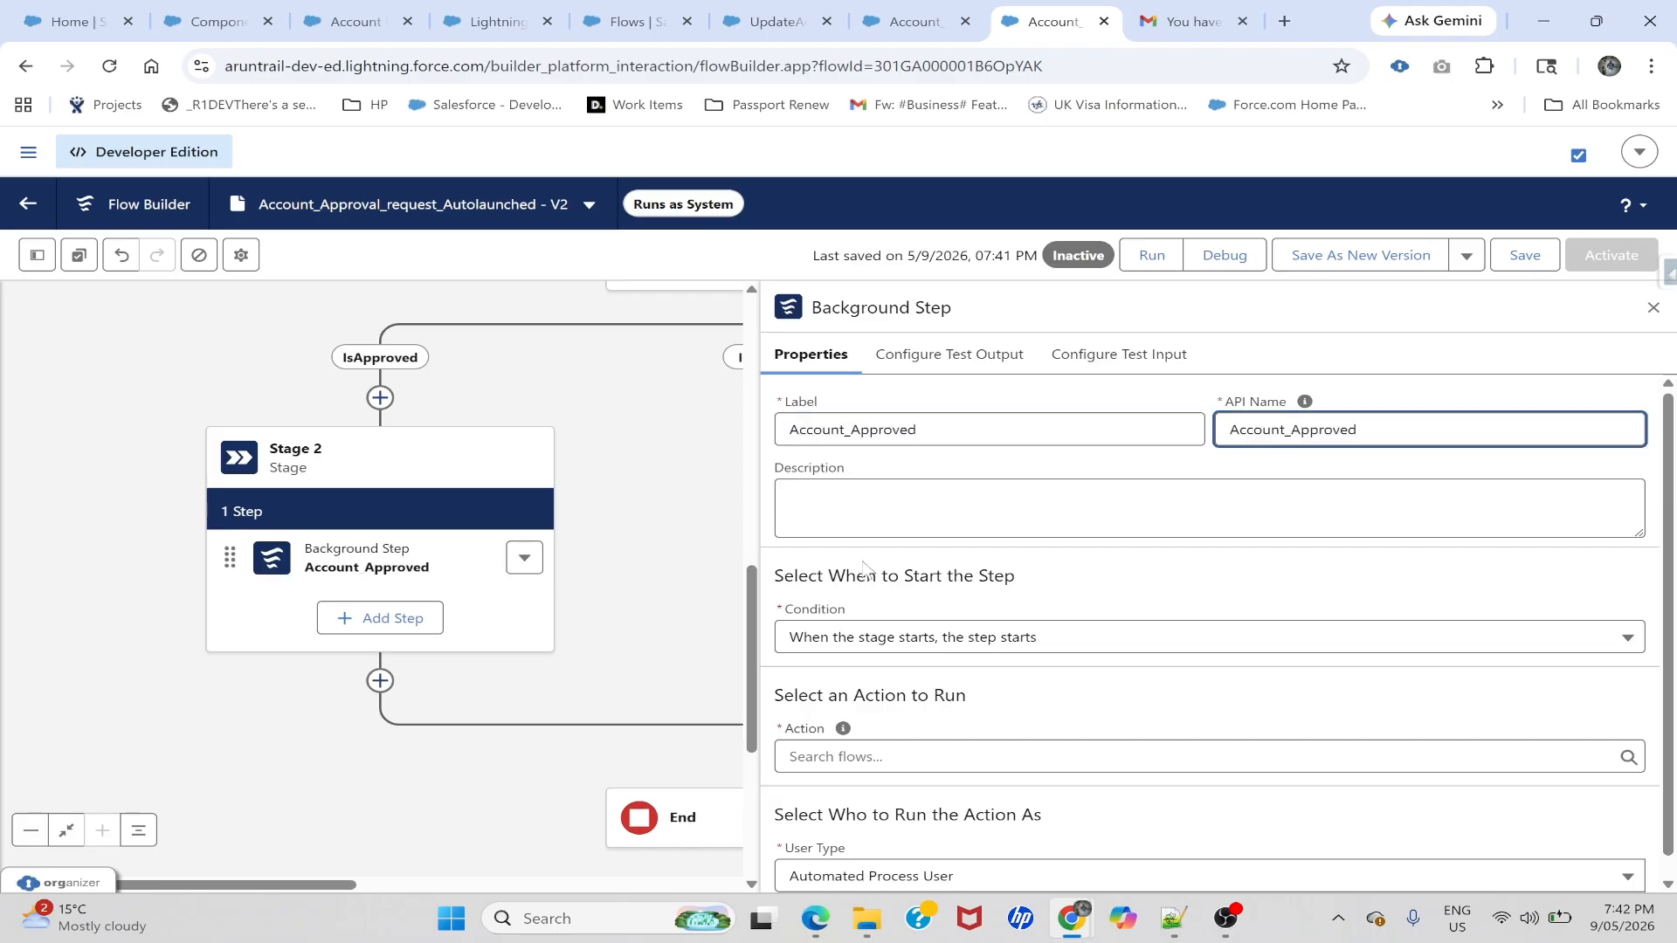
{"action": "scroll", "coordinate": [908, 611], "scroll_direction": "down", "scroll_amount": 1}
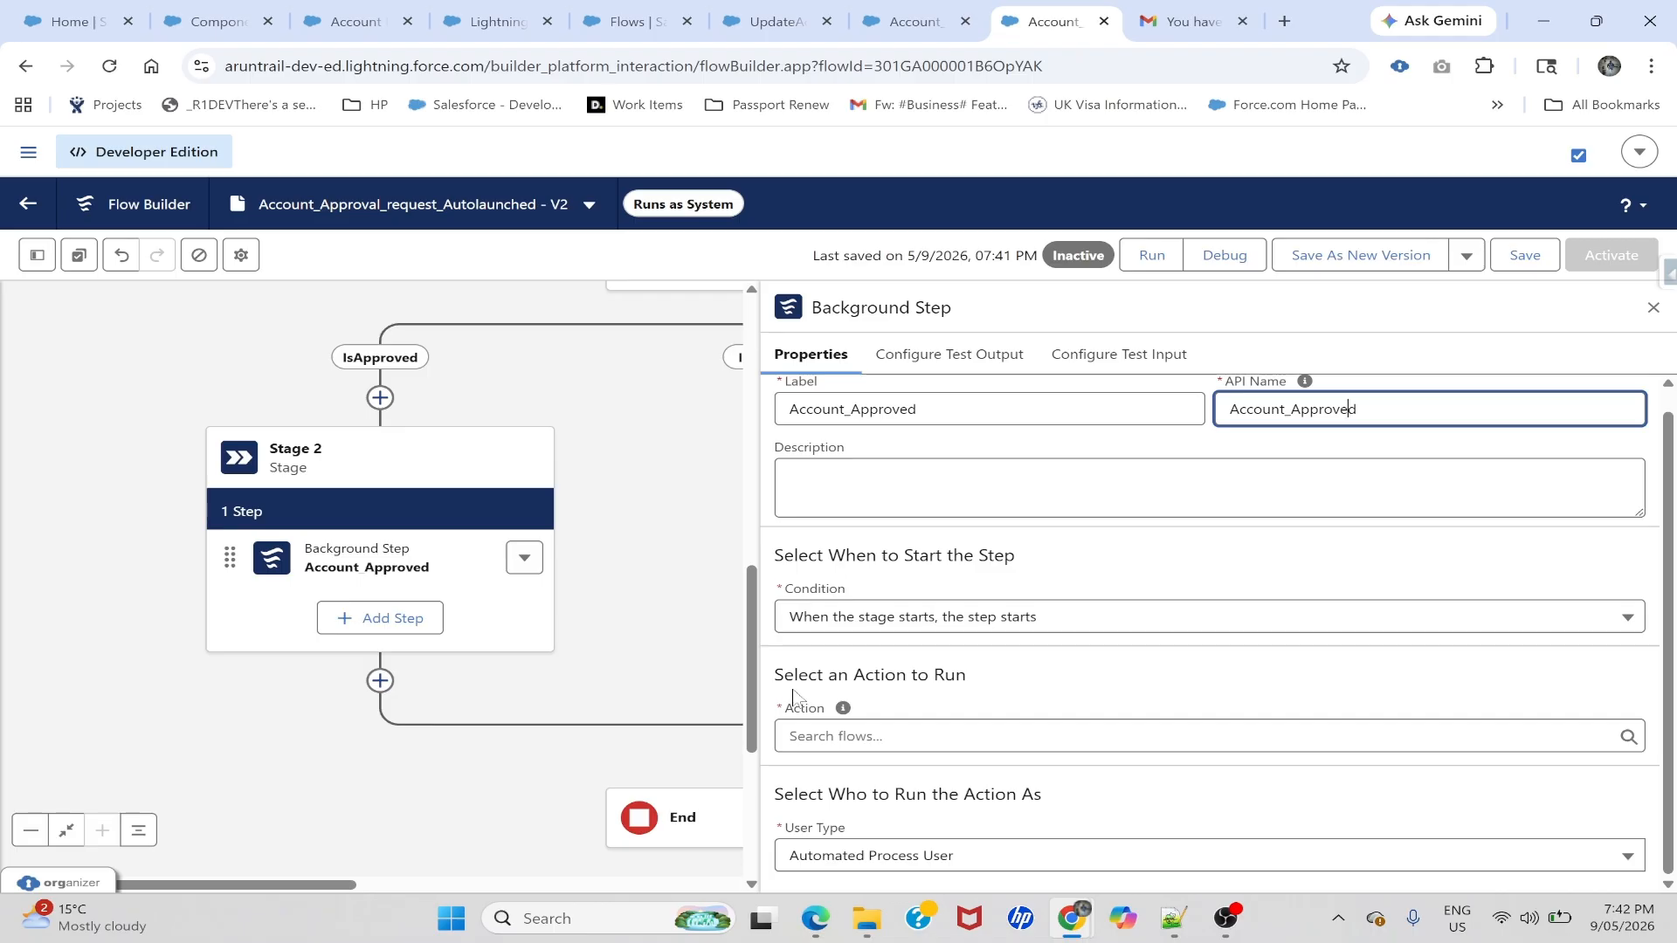
{"action": "left_click", "coordinate": [802, 733]}
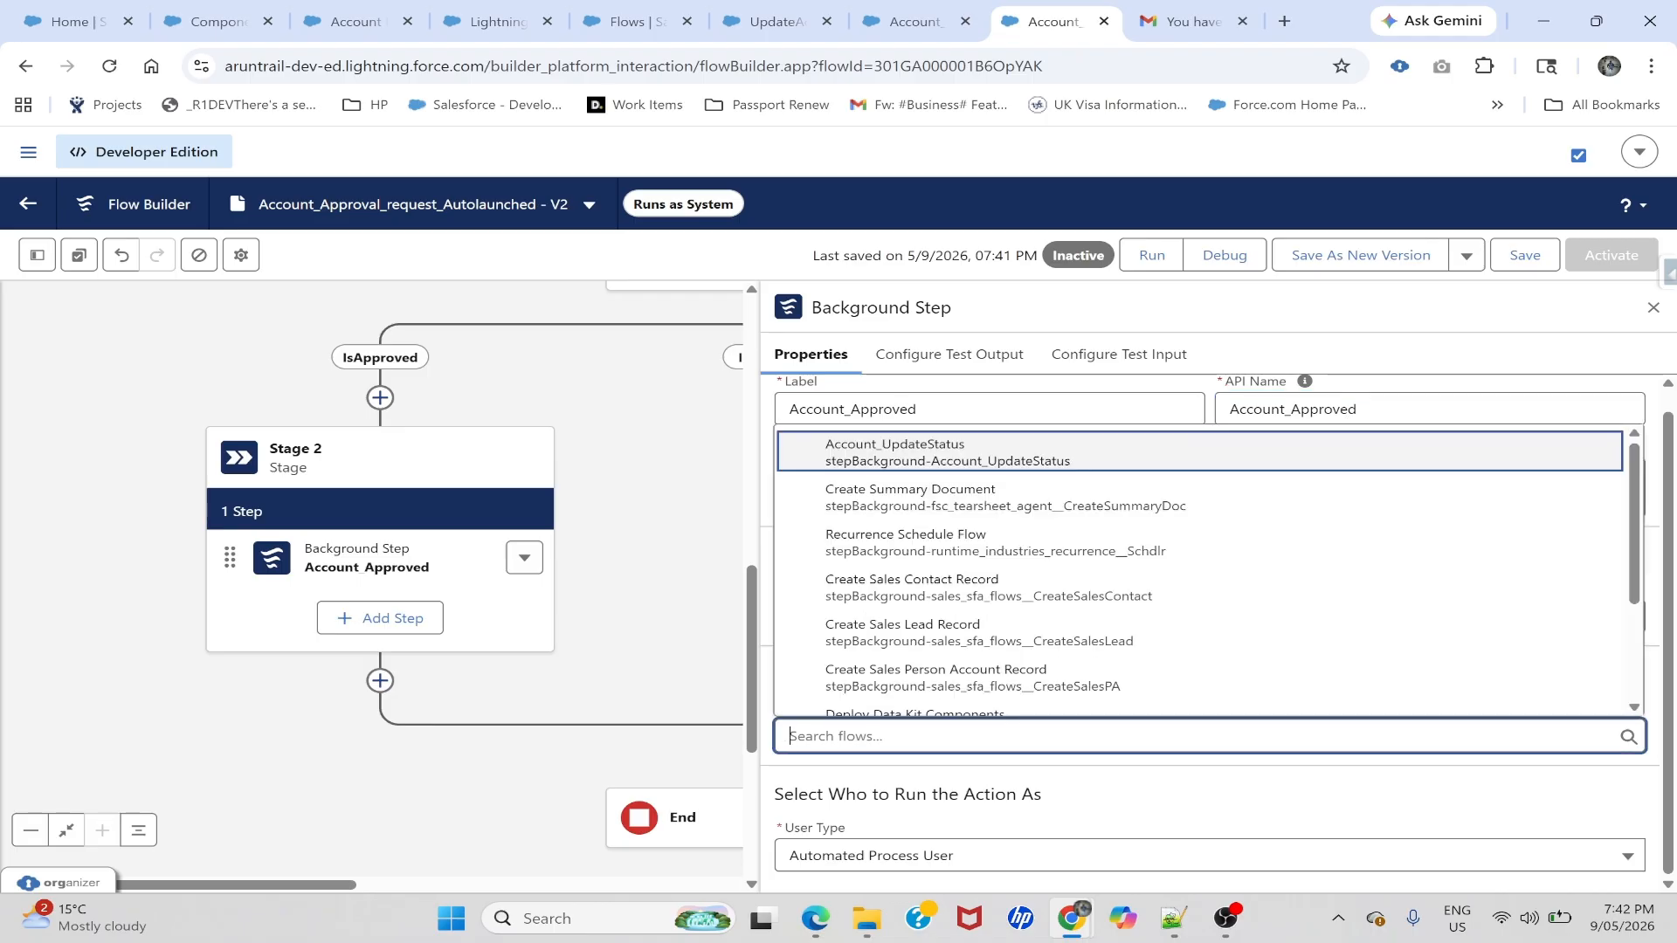
{"action": "type", "text": "up"}
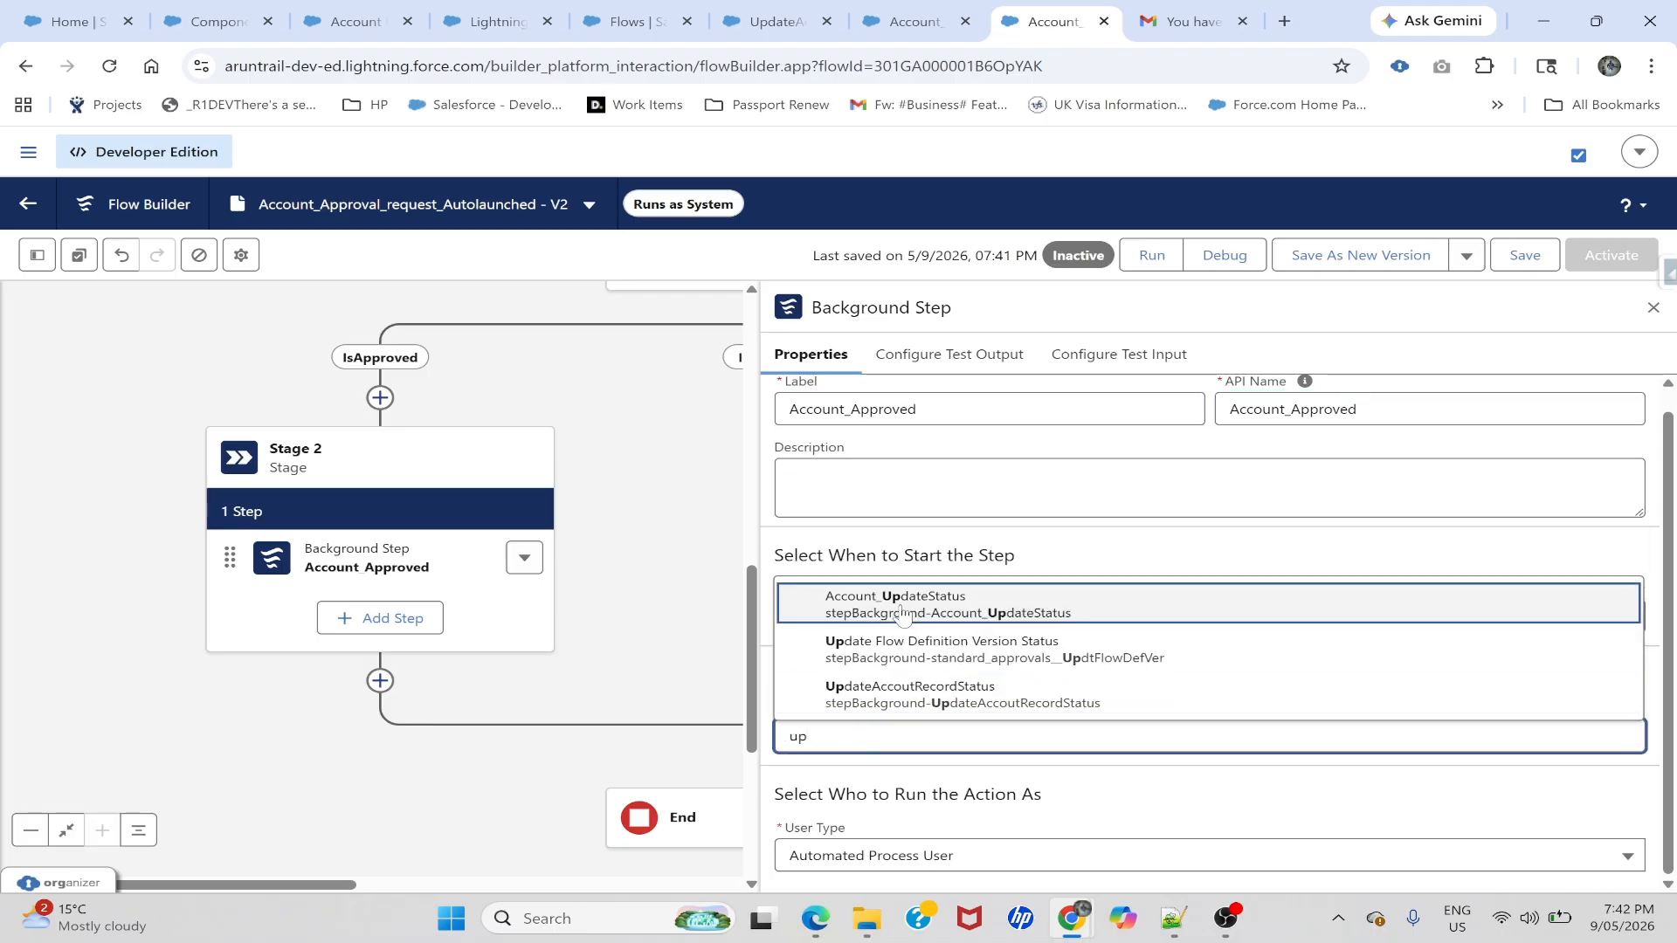
{"action": "left_click", "coordinate": [908, 695]}
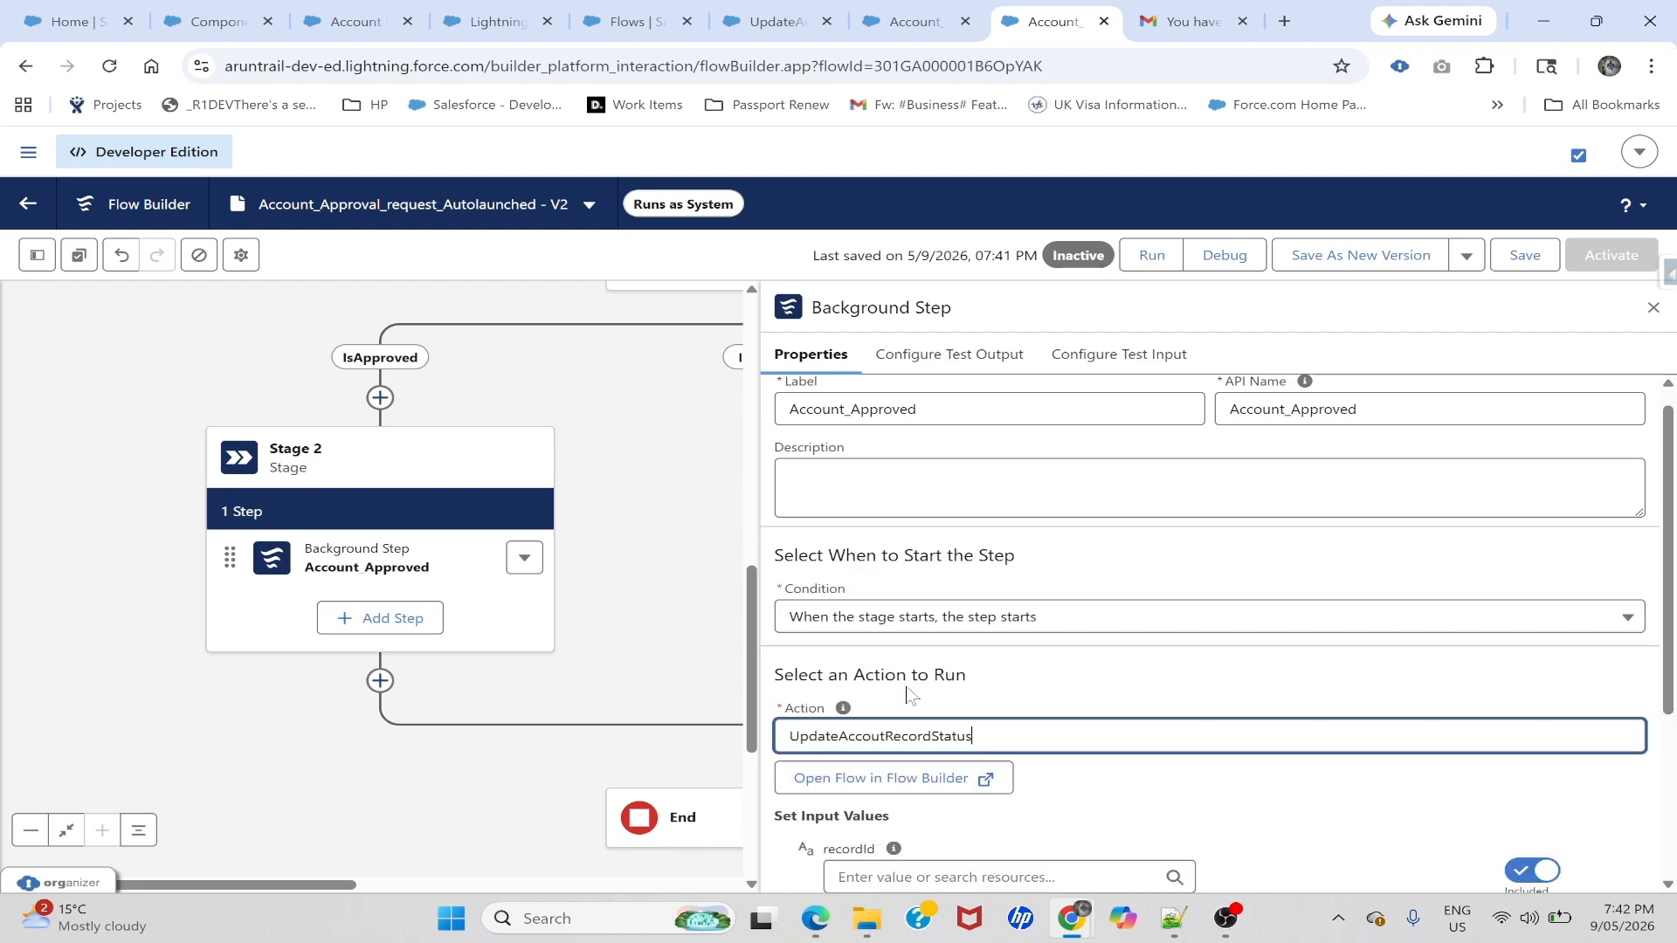
{"action": "left_click", "coordinate": [773, 21]}
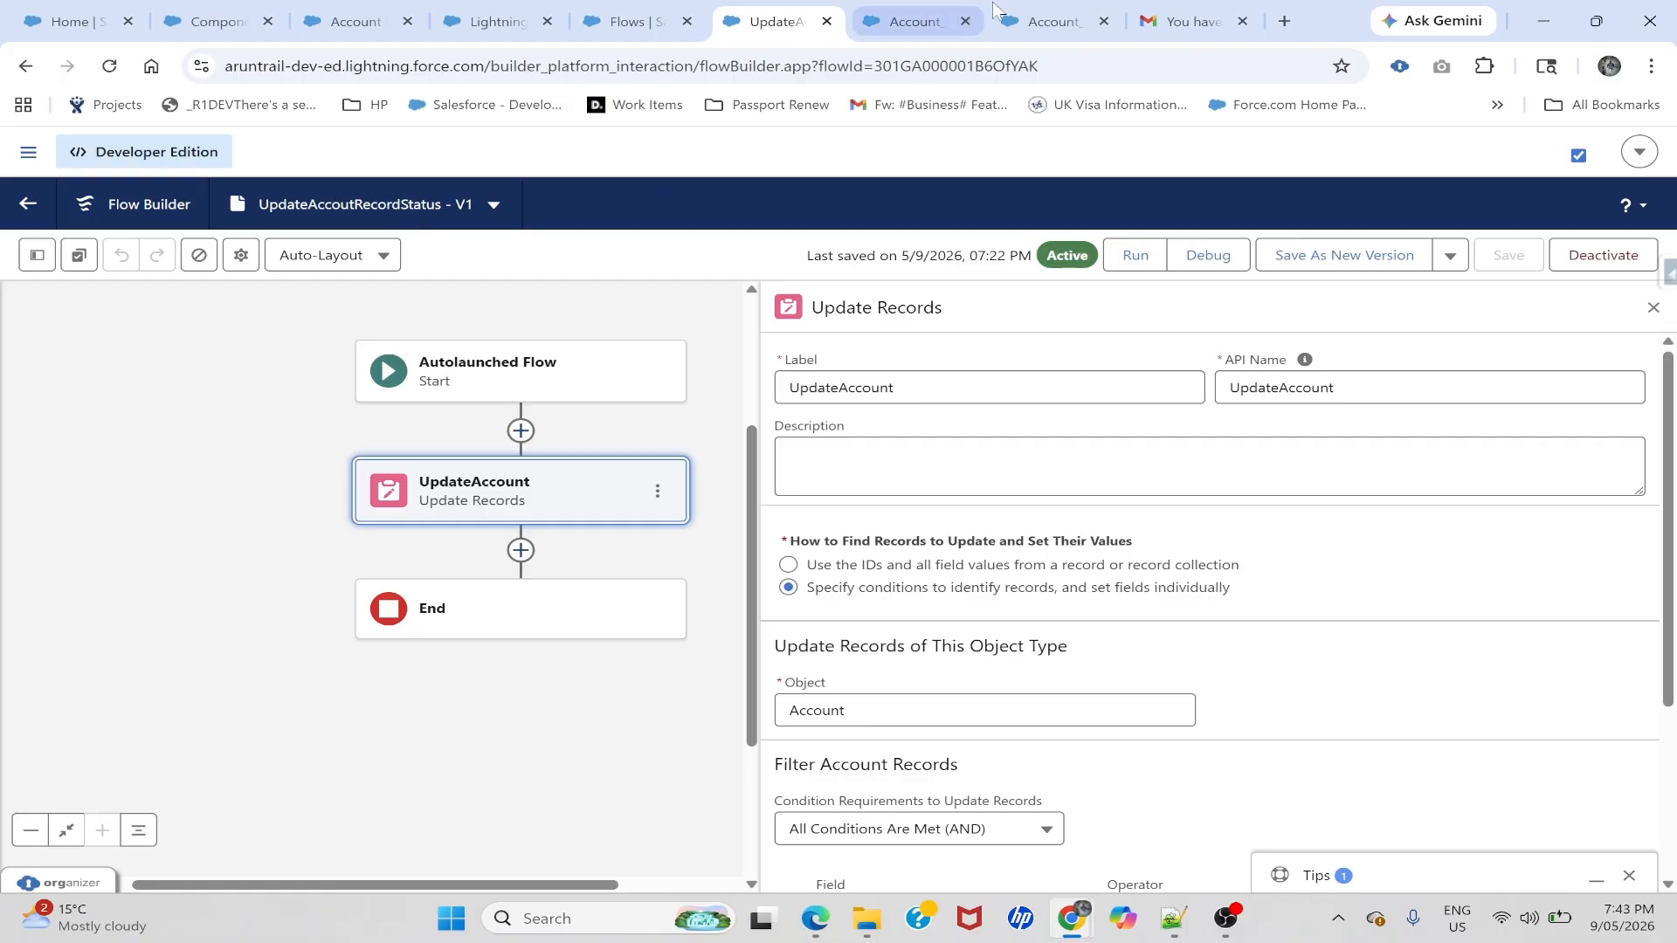
- Pass the recordId variable as recordId and Approved as SubmissionStatus in Account_Approved
{"action": "left_click", "coordinate": [1013, 21]}
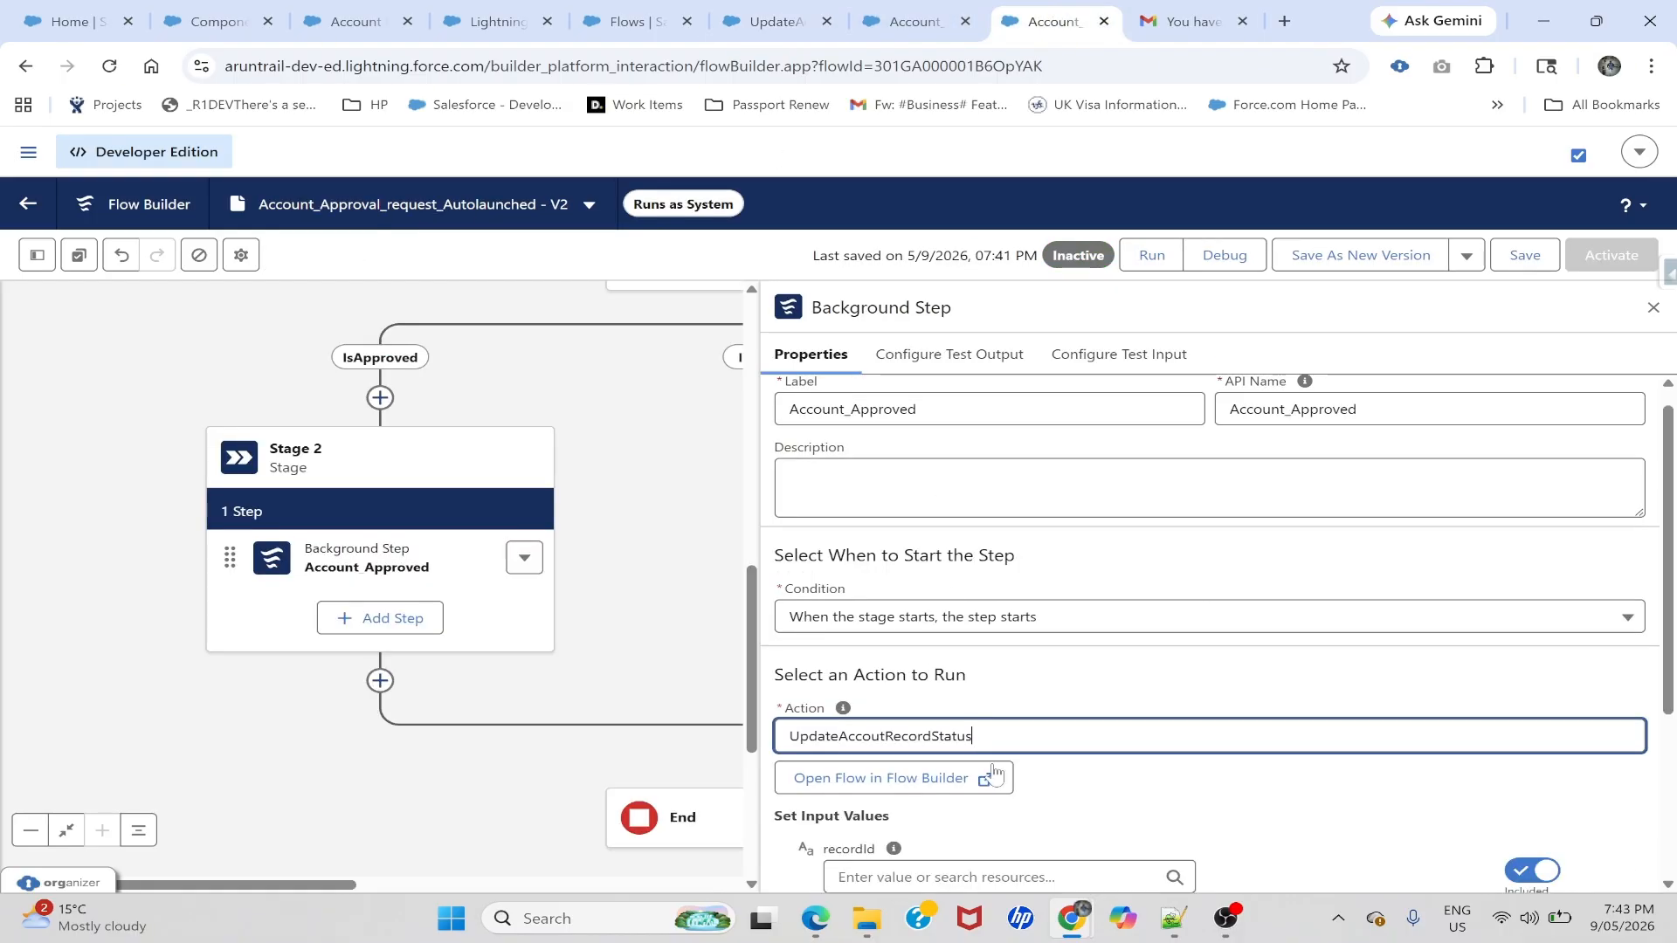
{"action": "scroll", "coordinate": [993, 772], "scroll_direction": "down", "scroll_amount": 2}
{"action": "left_click", "coordinate": [939, 703]}
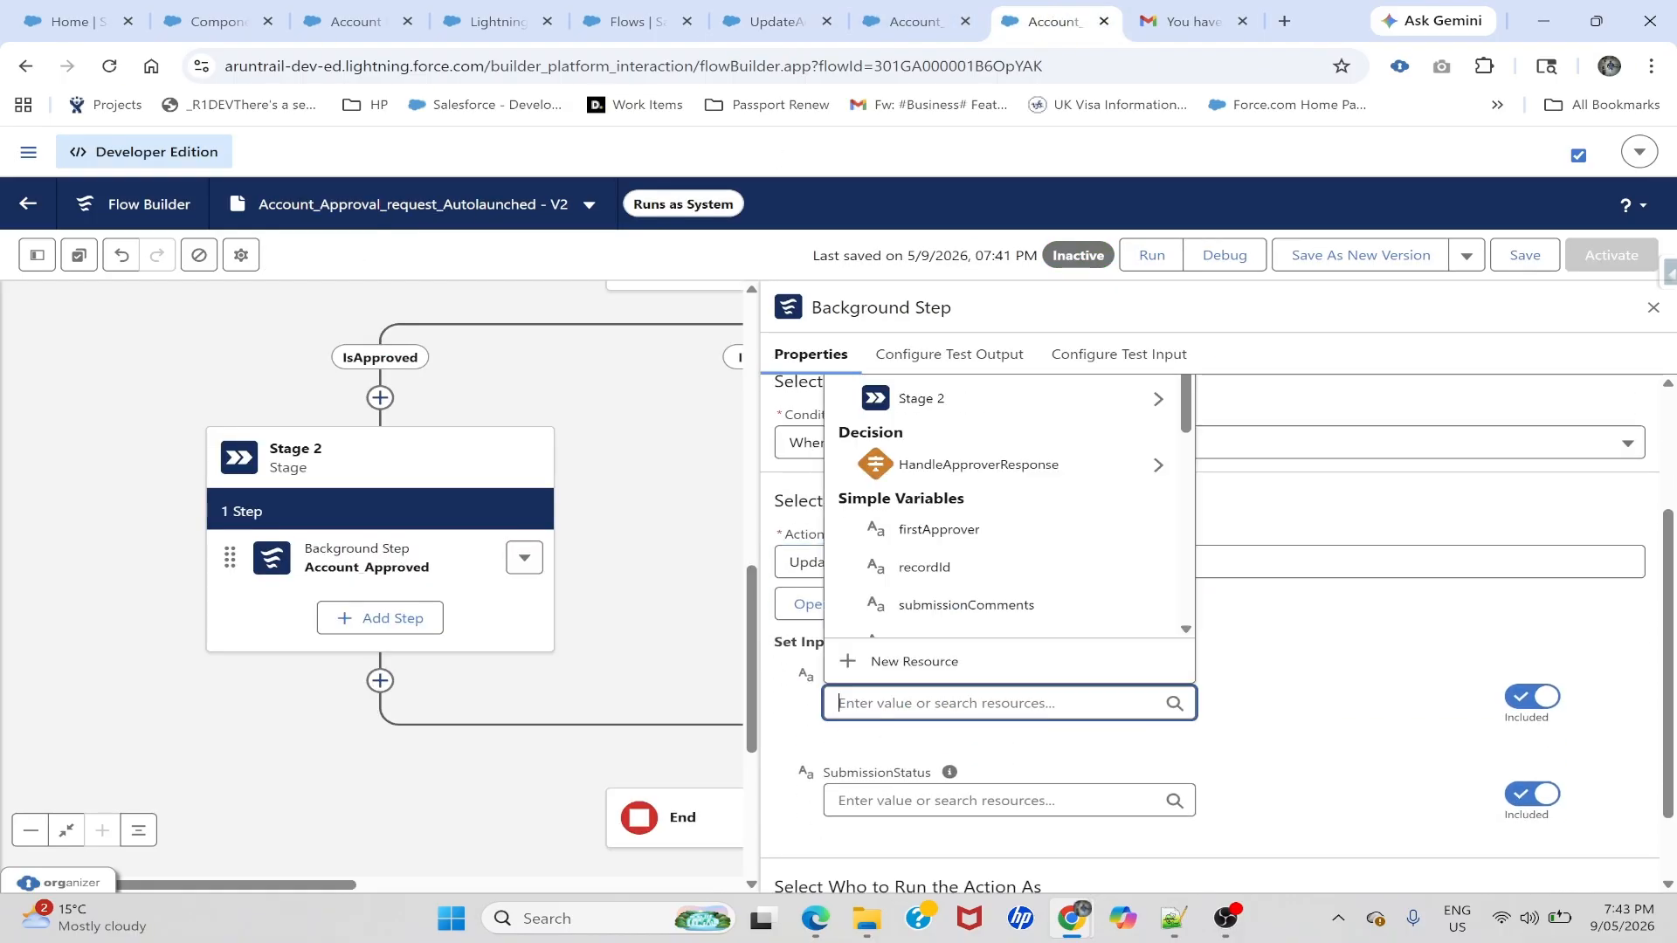
{"action": "type", "text": "reco"}
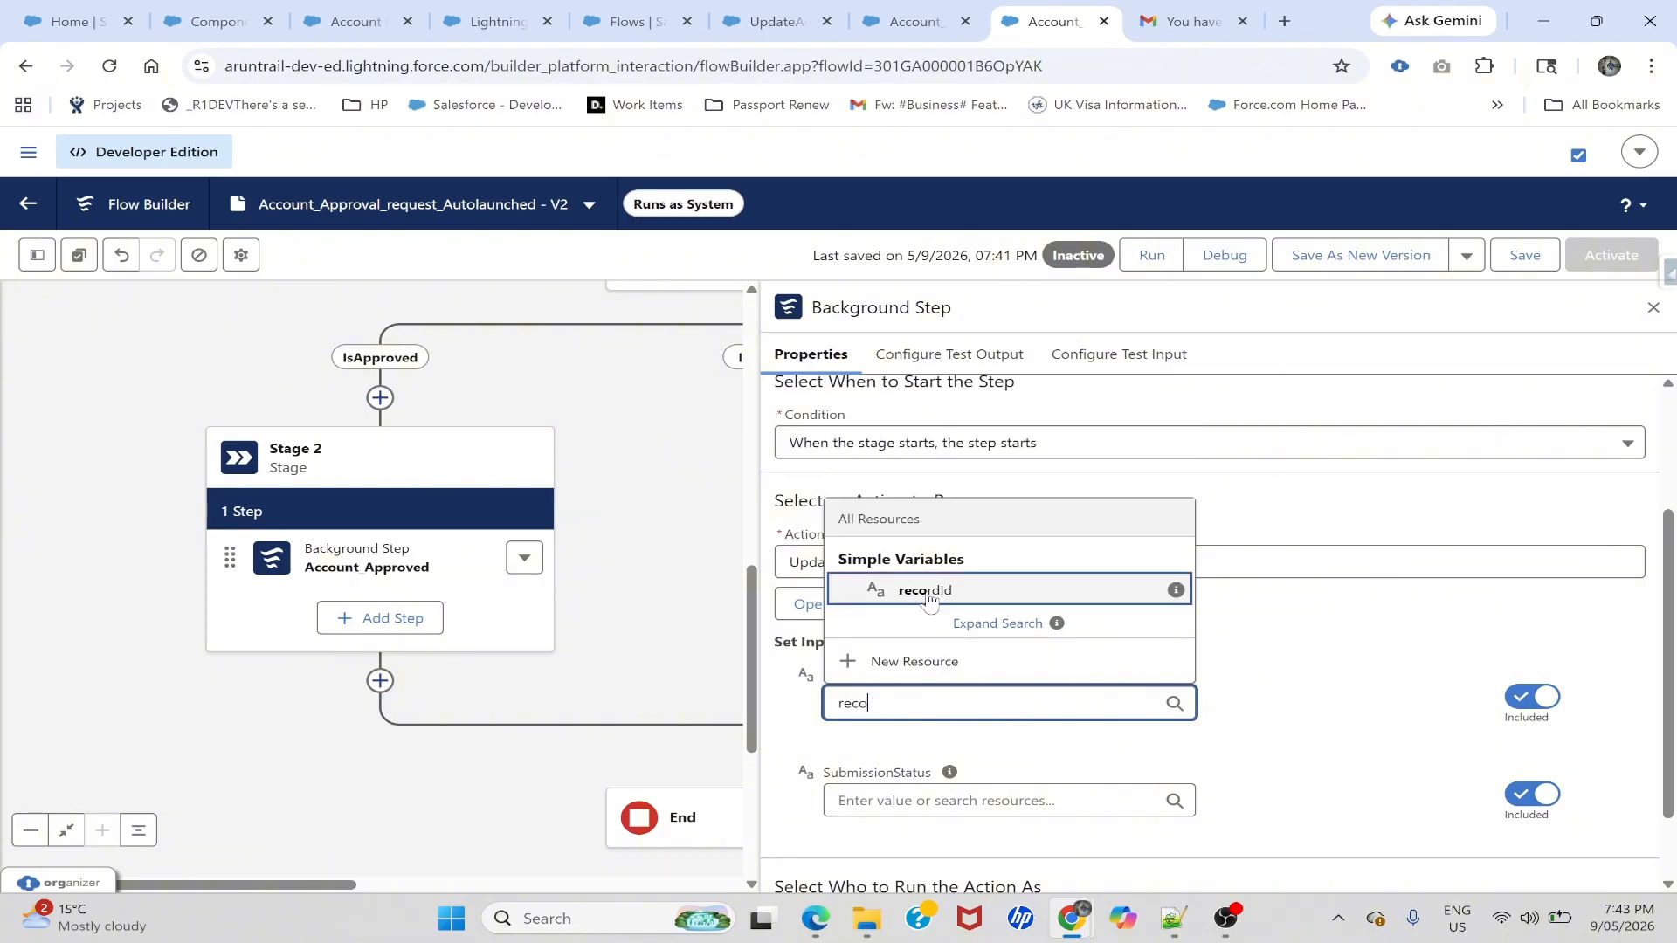
{"action": "left_click", "coordinate": [924, 589]}
{"action": "left_click", "coordinate": [873, 800]}
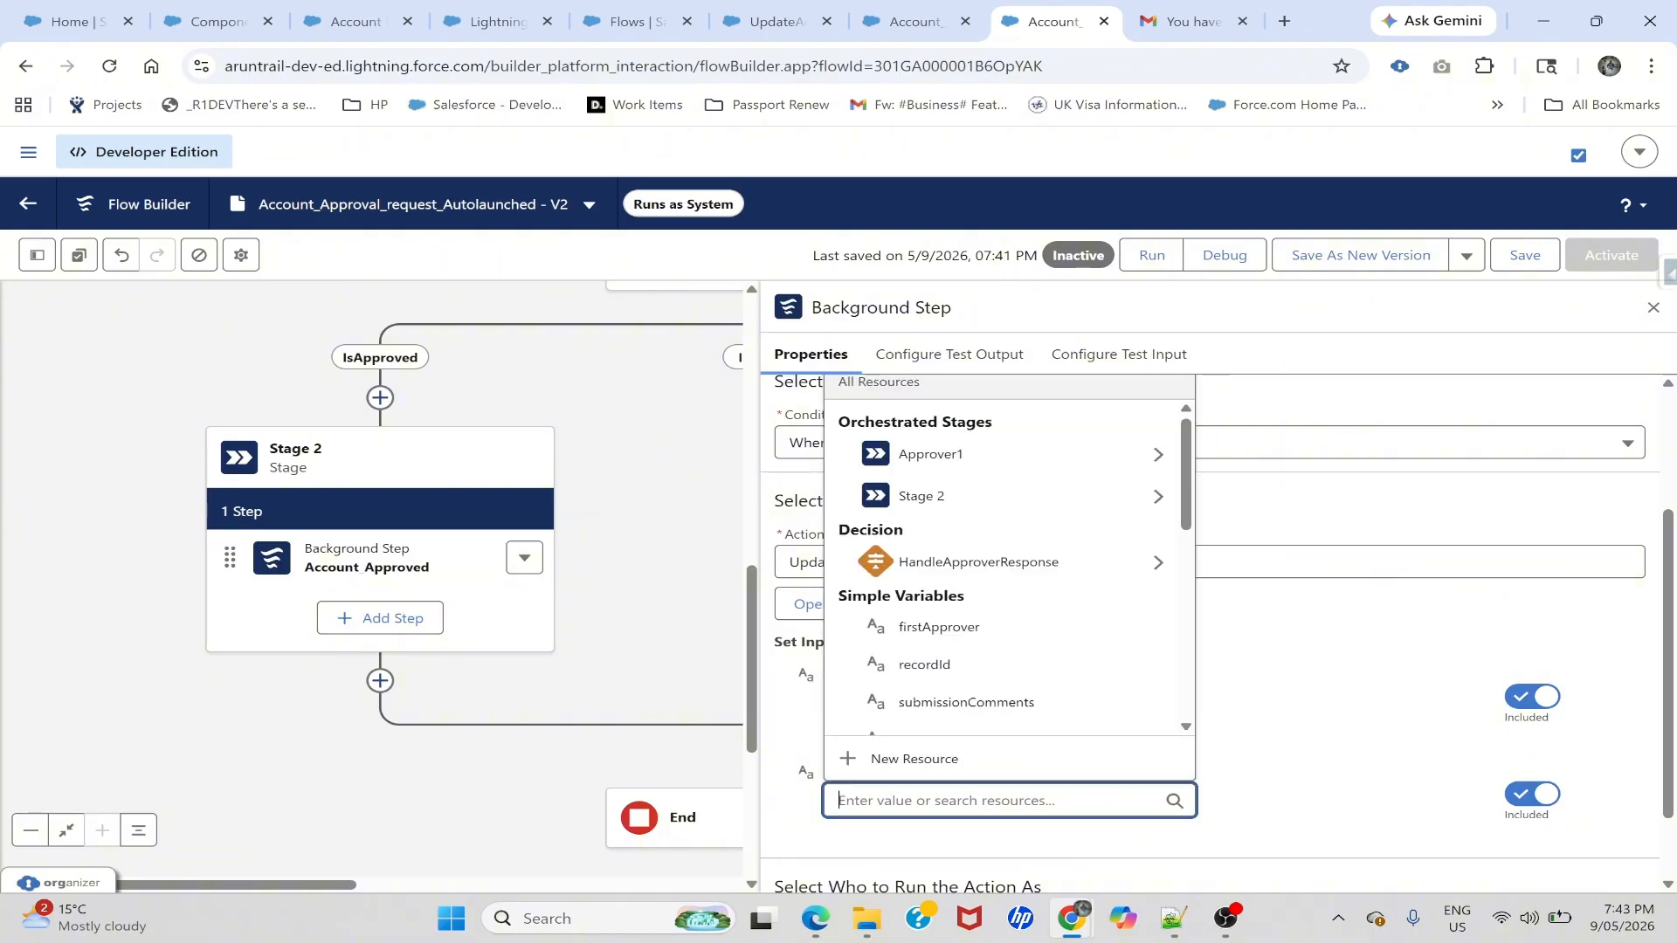
{"action": "type", "text": "App"}
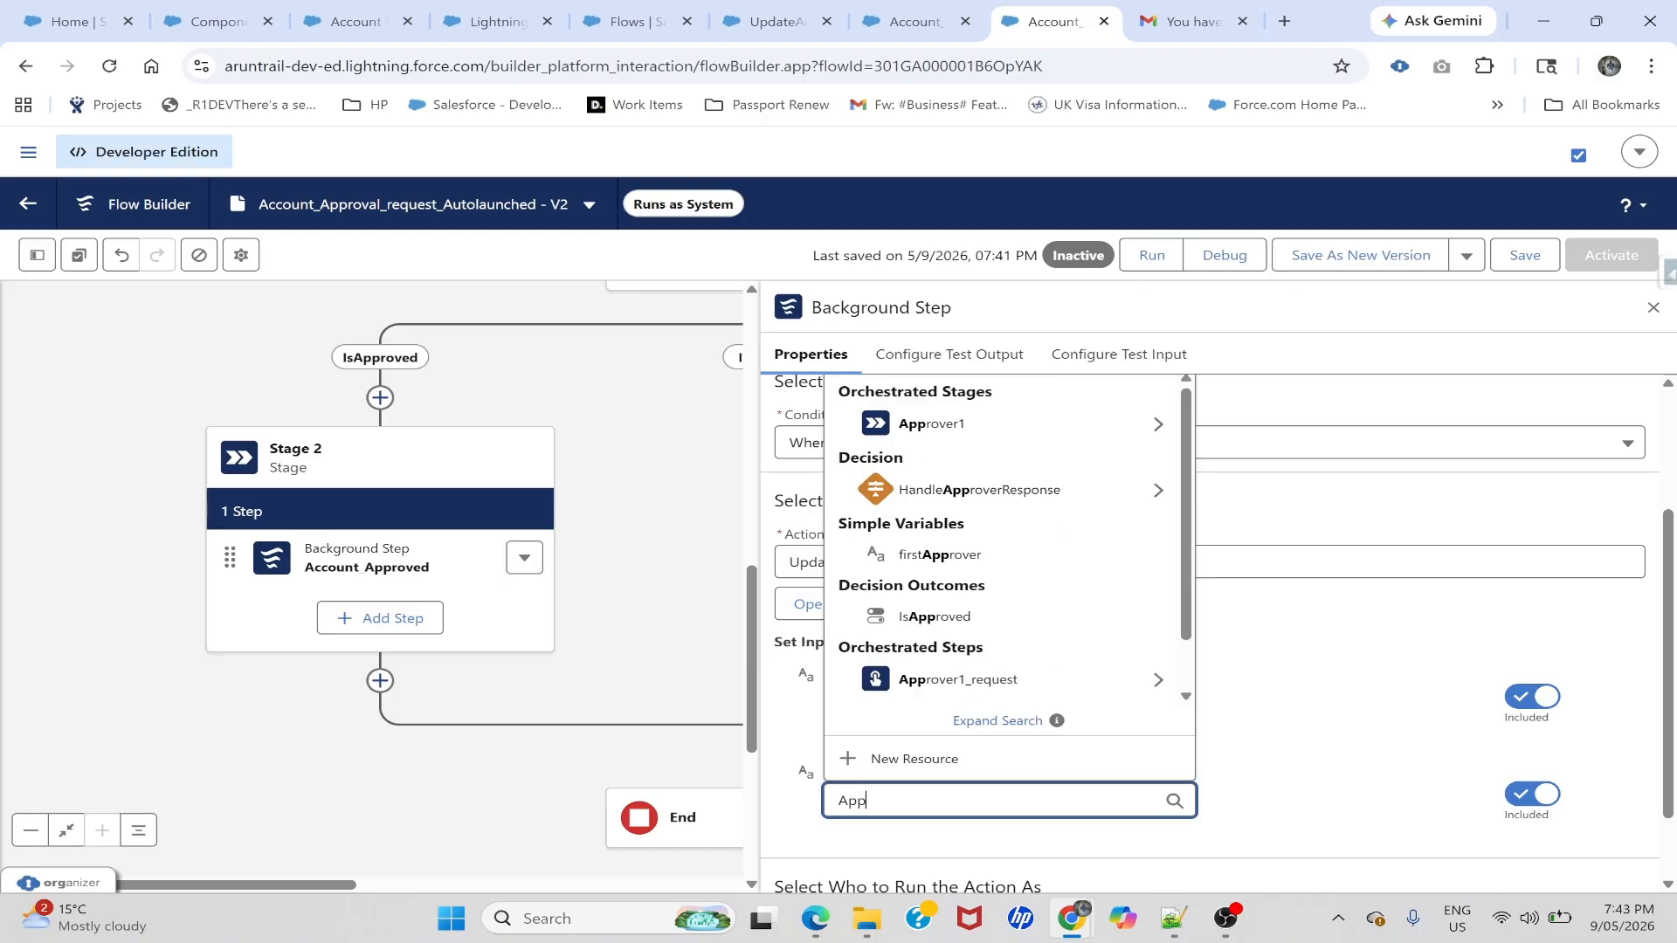
{"action": "type", "text": "roved"}
{"action": "left_click", "coordinate": [1249, 717]}
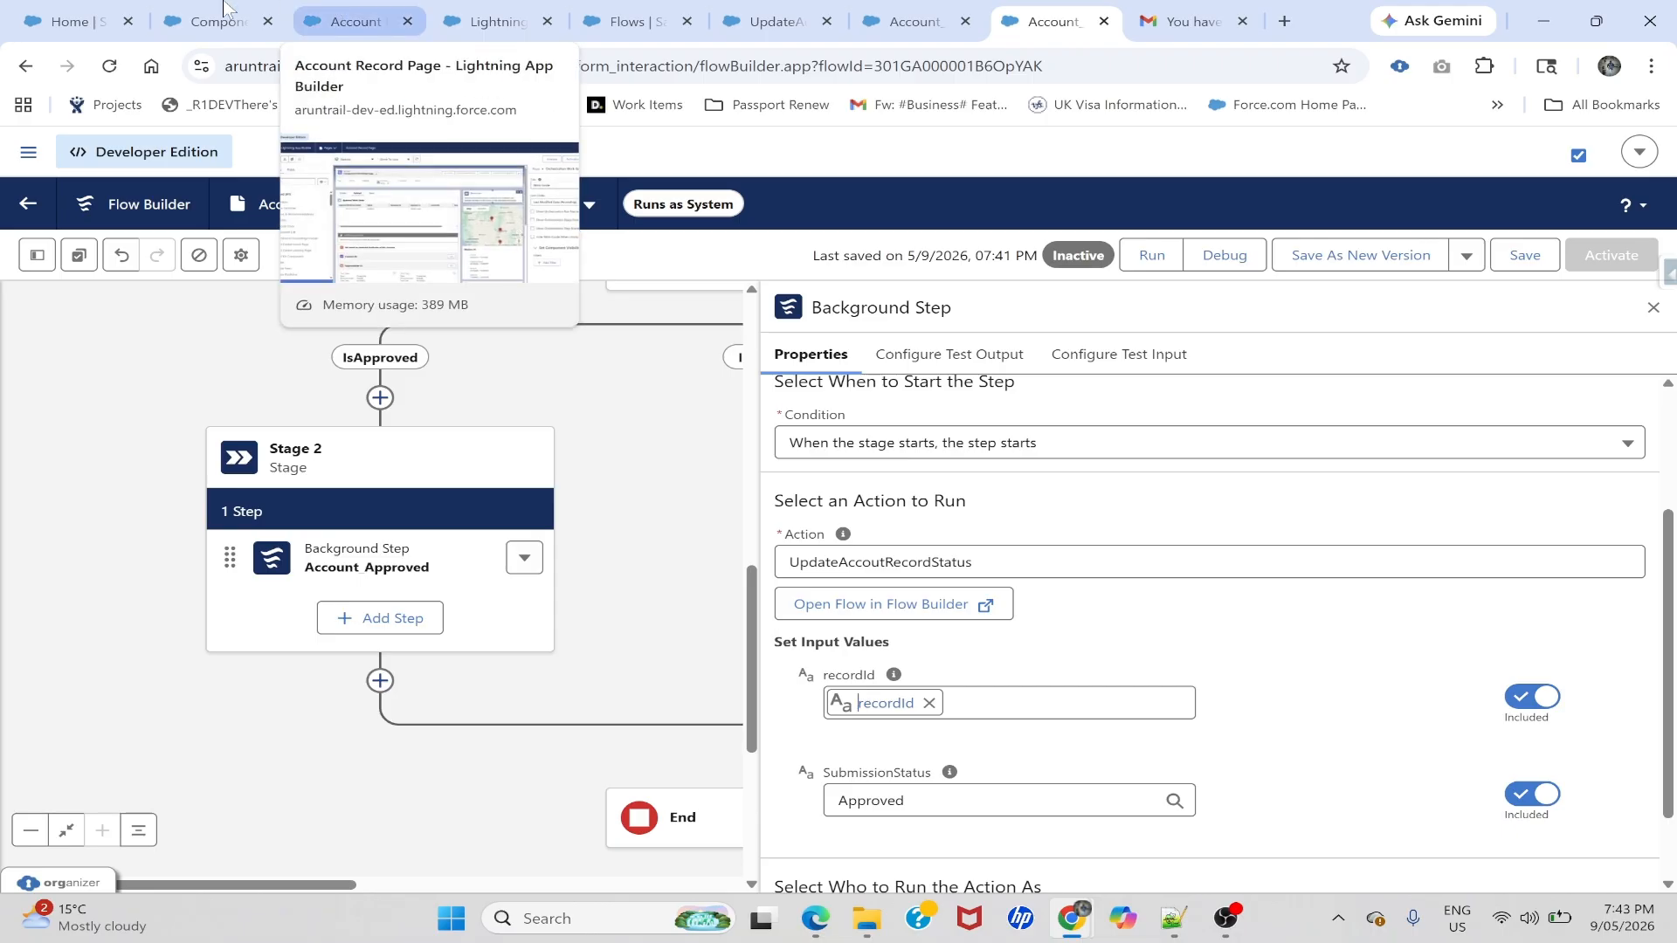
- Verify the account Status picklist options, then save the V2 flow and close the step panel
{"action": "left_click", "coordinate": [347, 12]}
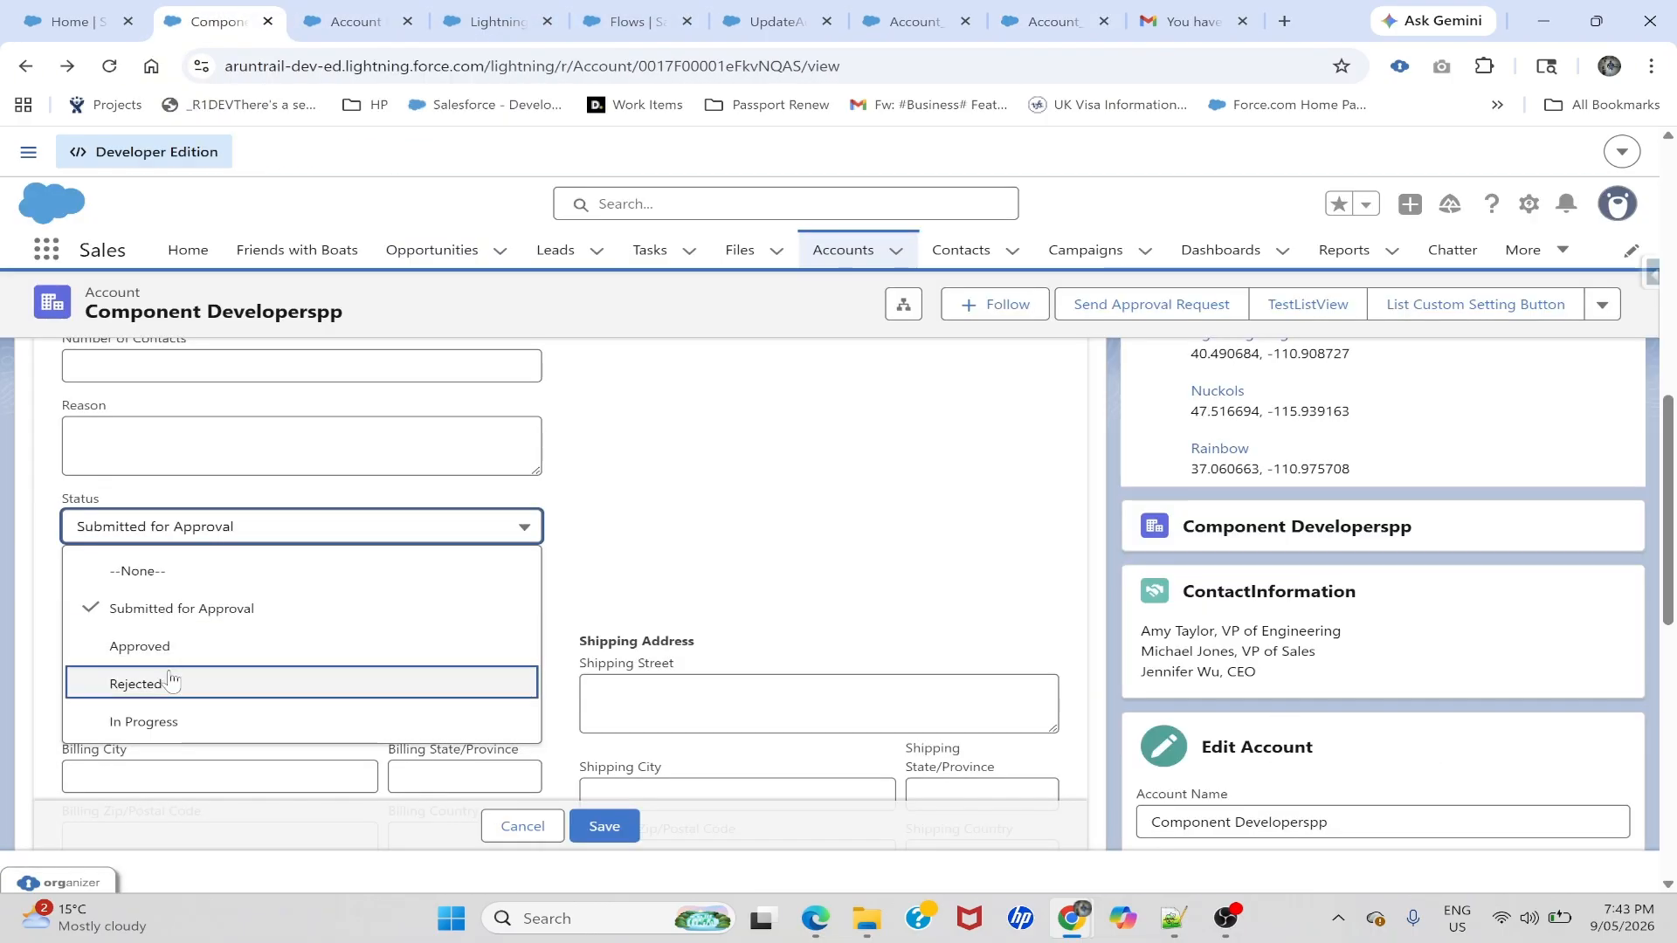
{"action": "left_click", "coordinate": [773, 20]}
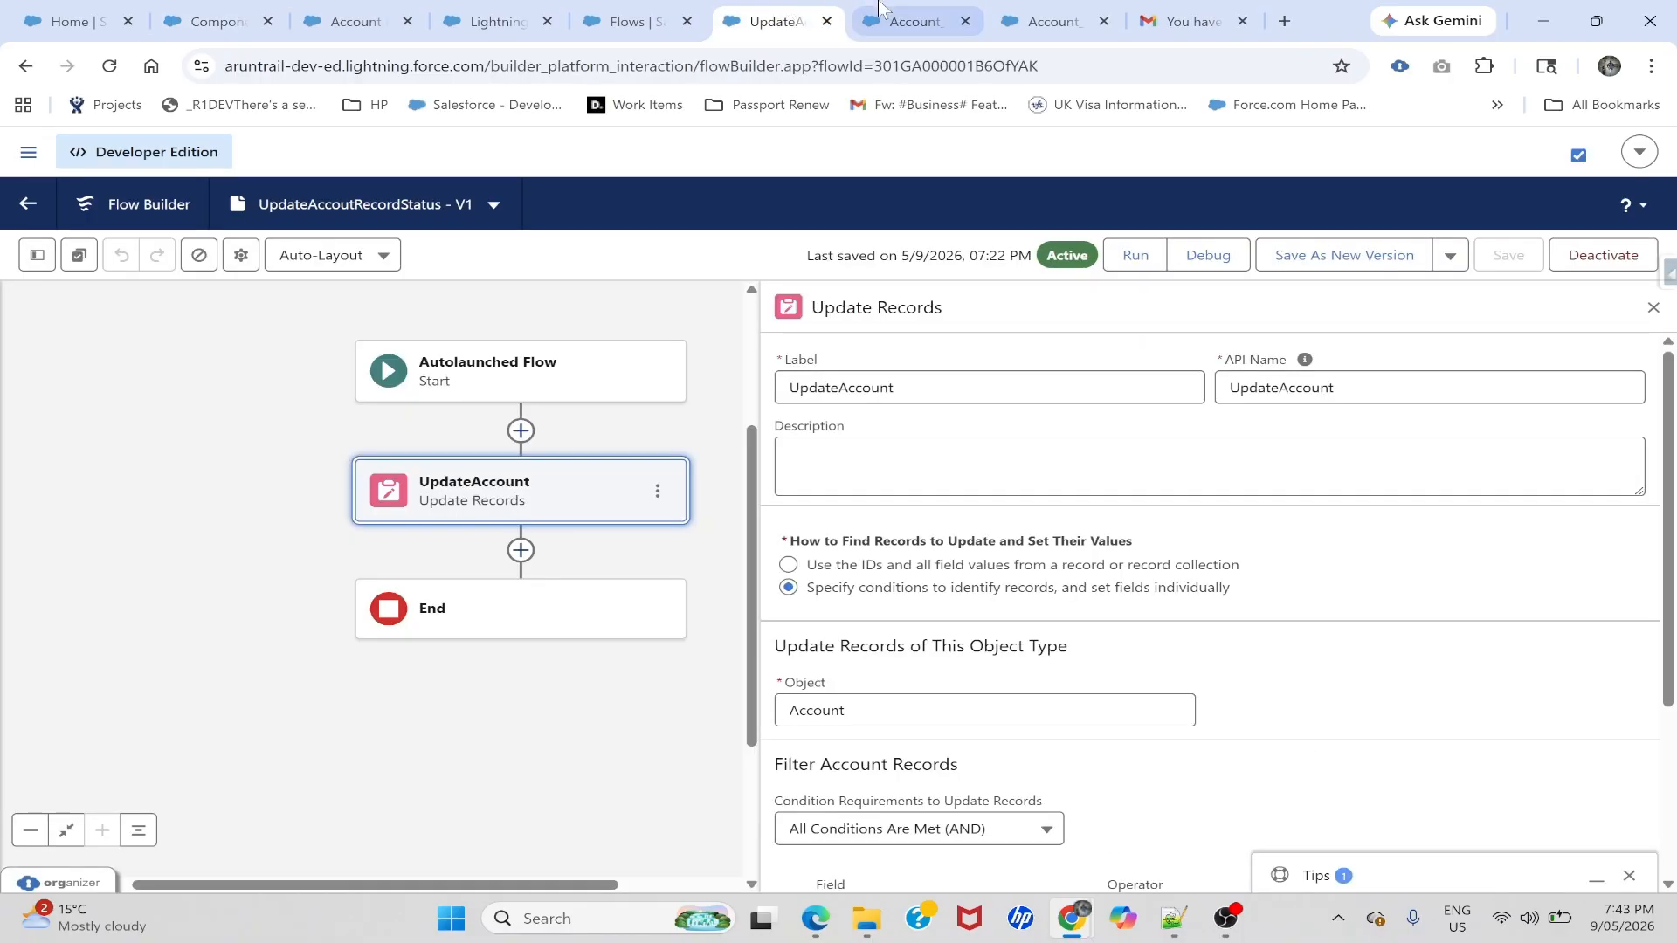
{"action": "left_click", "coordinate": [908, 20]}
{"action": "left_click", "coordinate": [1048, 21]}
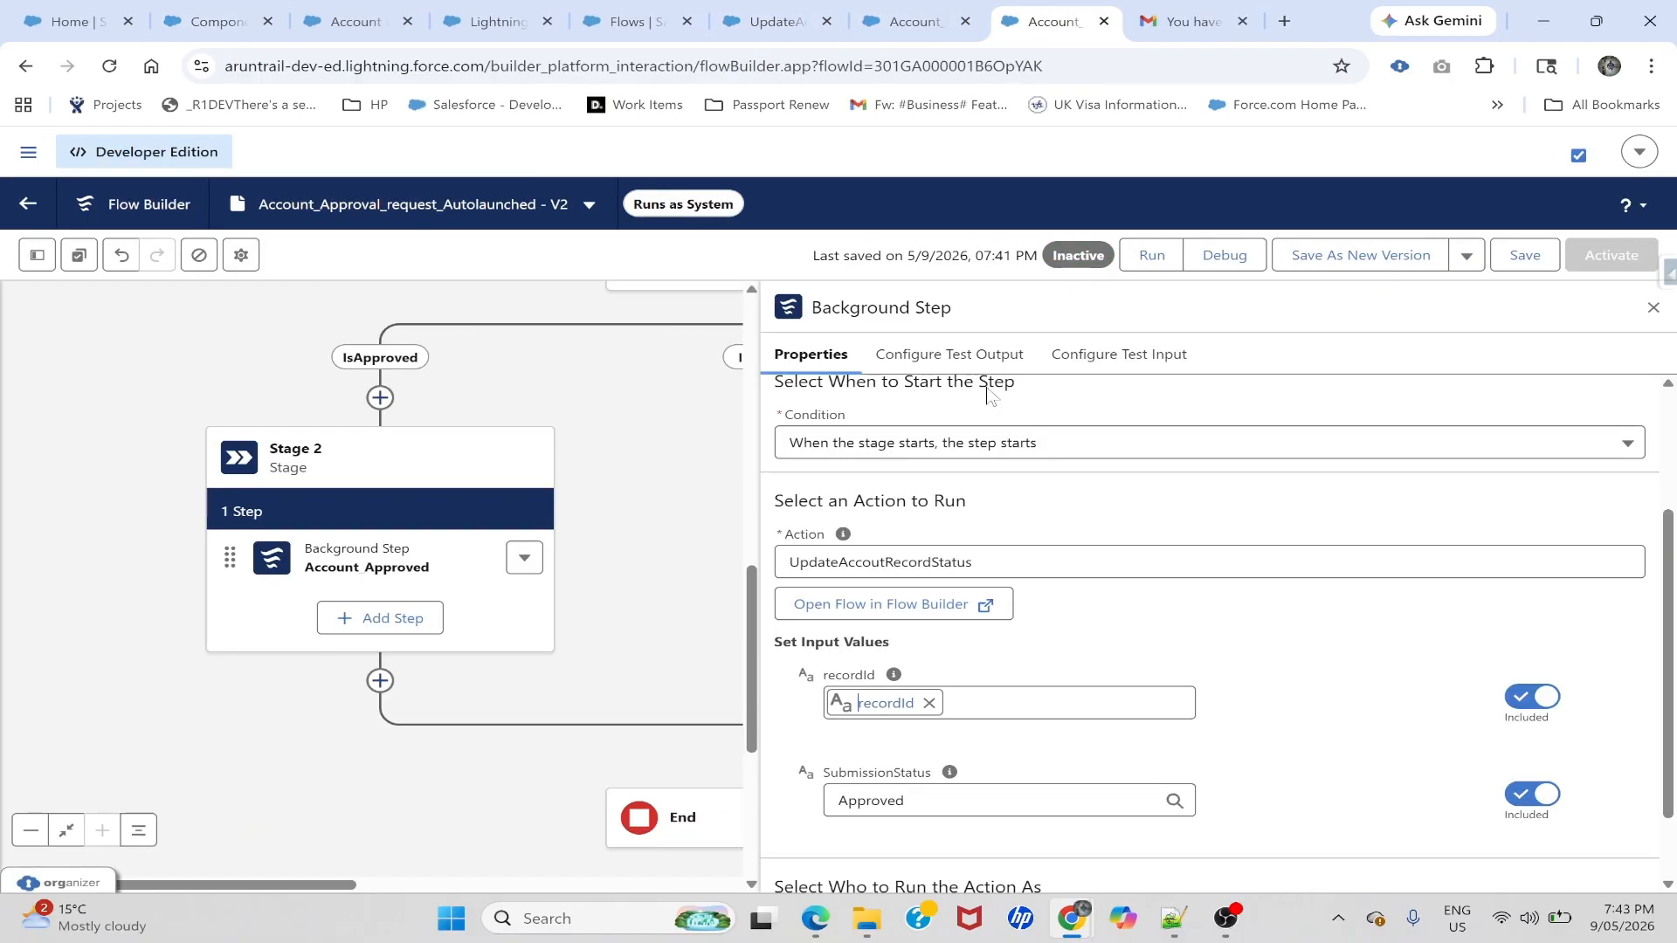
{"action": "scroll", "coordinate": [1241, 723], "scroll_direction": "down", "scroll_amount": 1}
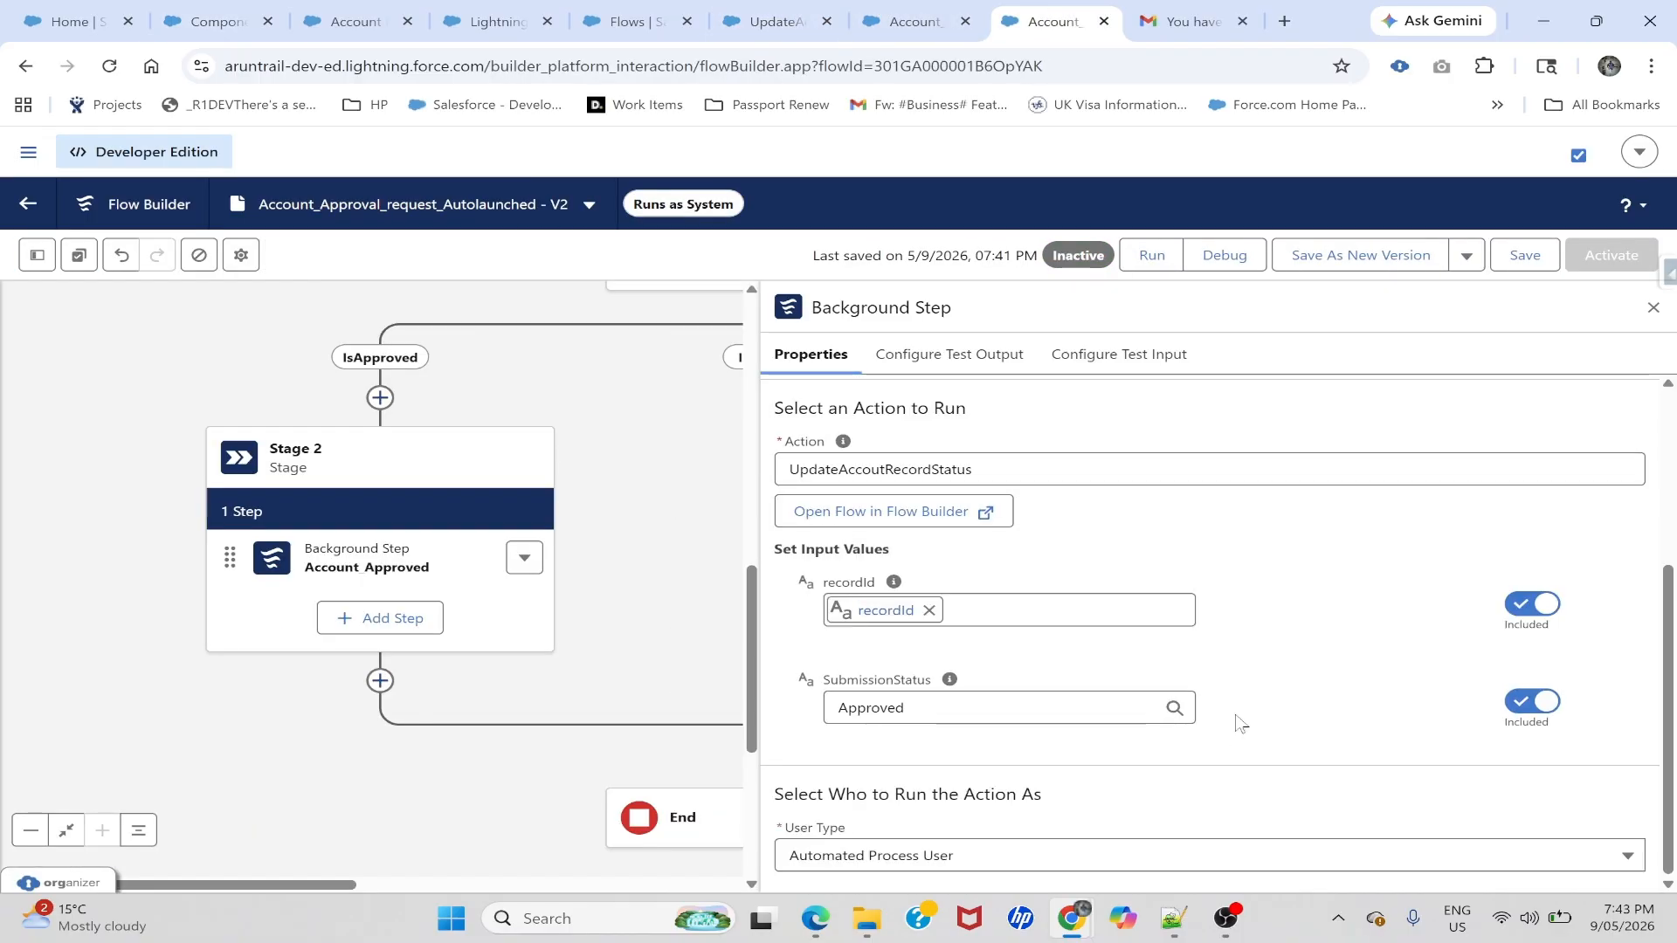
{"action": "left_click", "coordinate": [1523, 258]}
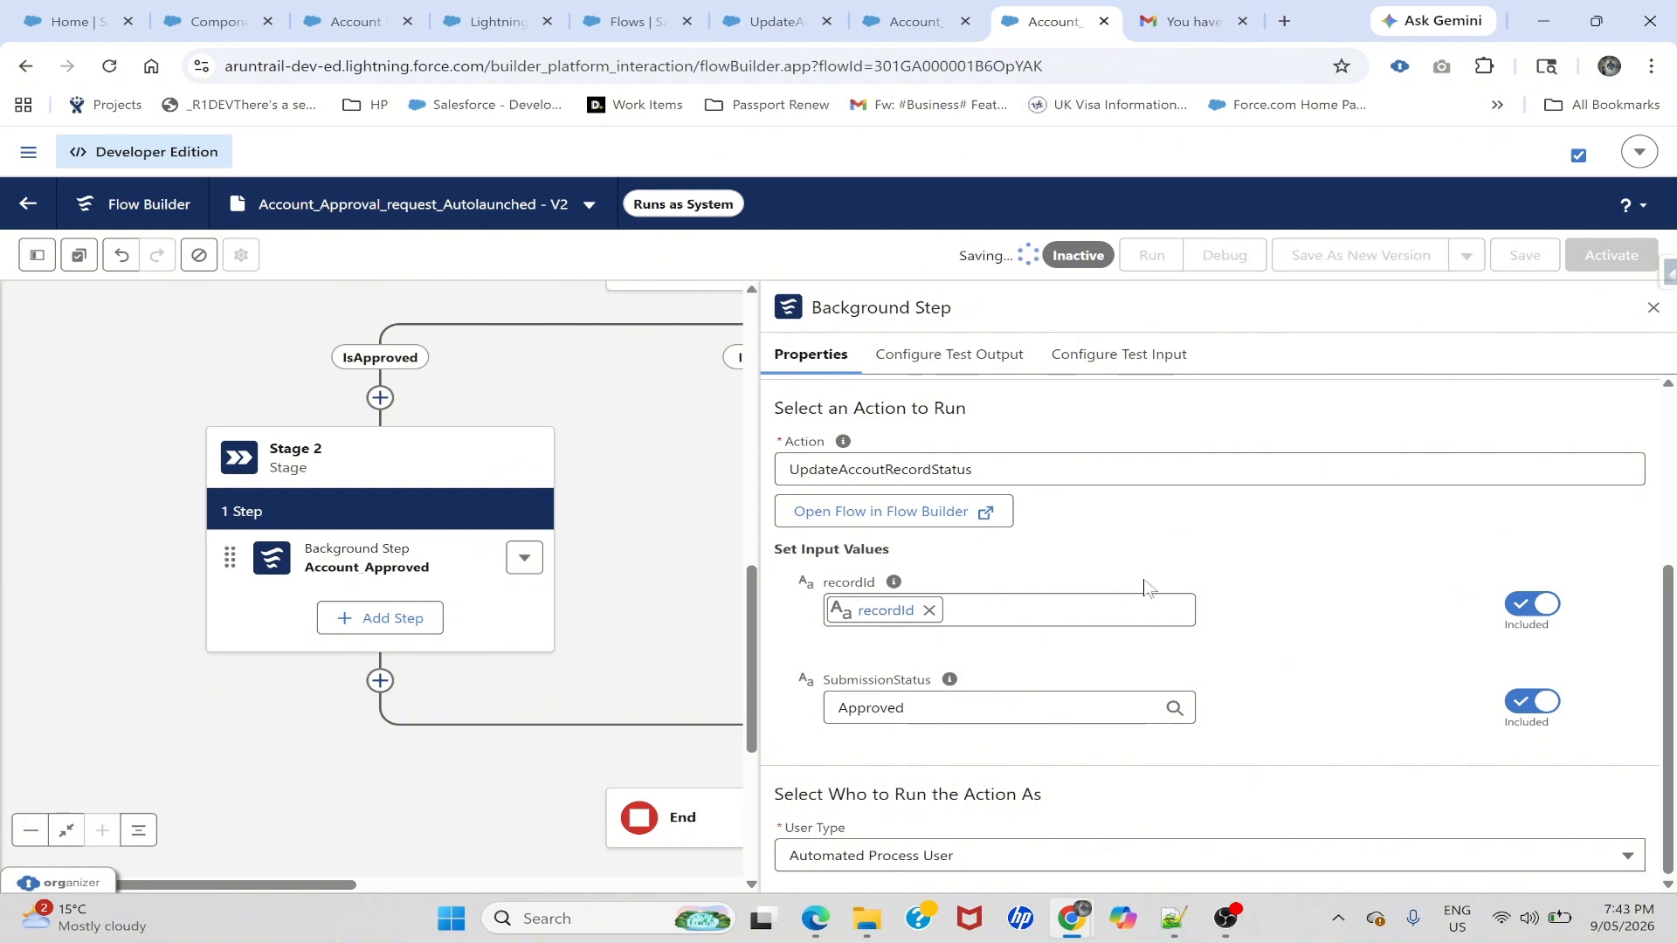
{"action": "left_click", "coordinate": [1653, 309]}
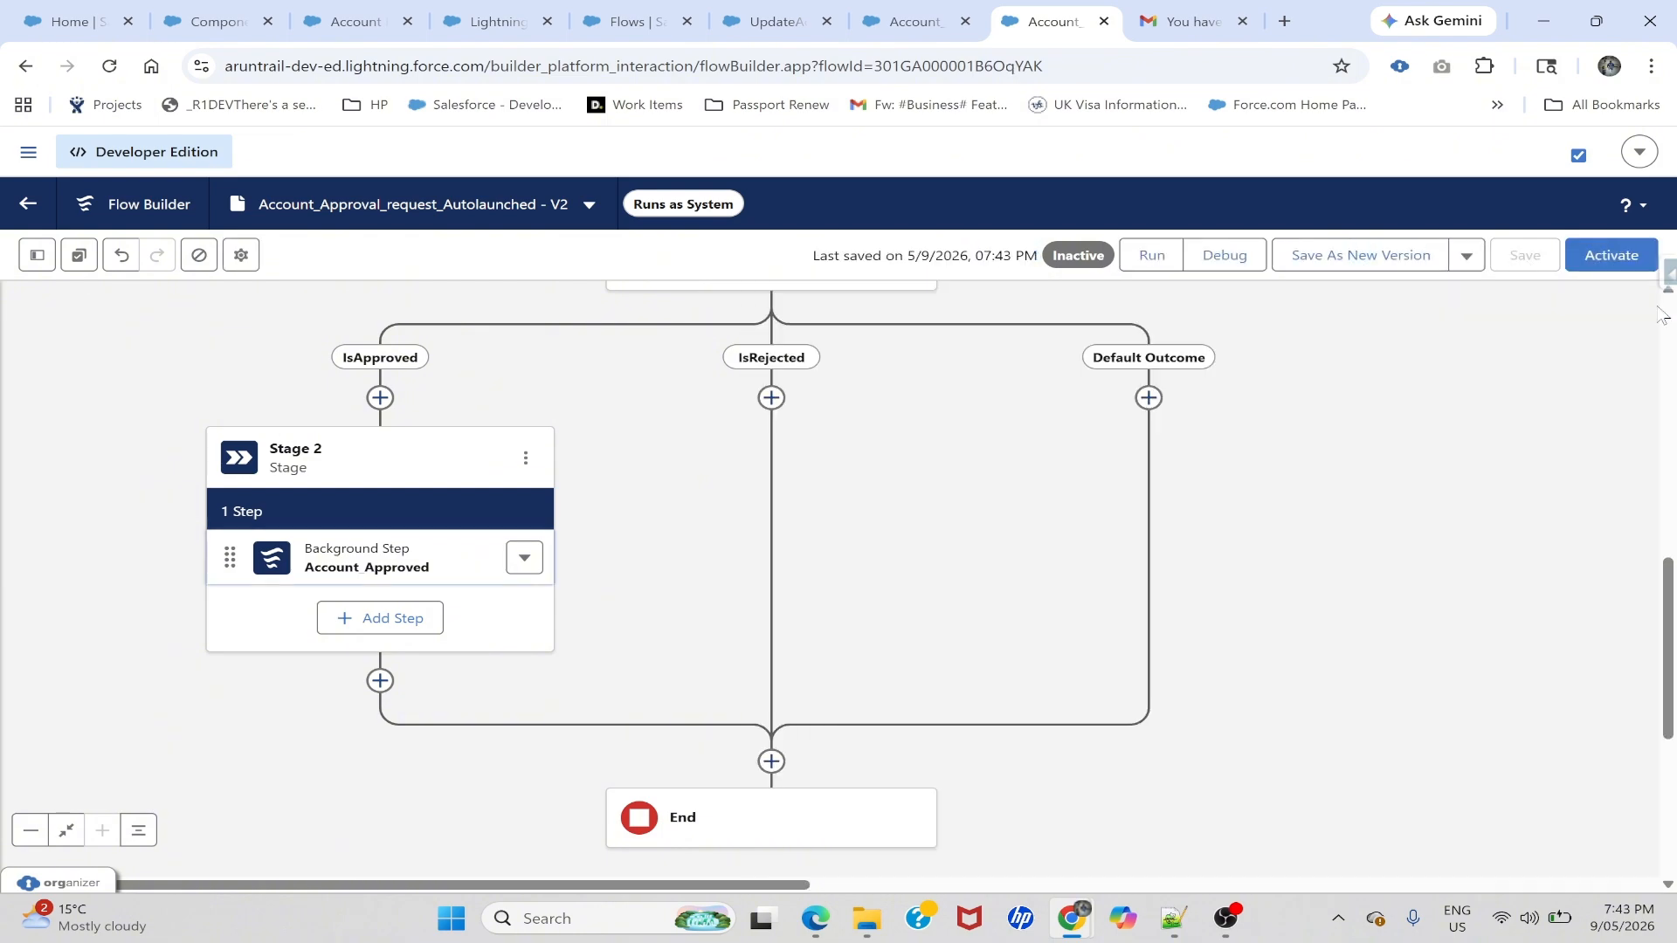
- Add a stage named Account_Rejected on the IsRejected branch
{"action": "left_click", "coordinate": [771, 398]}
{"action": "left_click", "coordinate": [685, 556]}
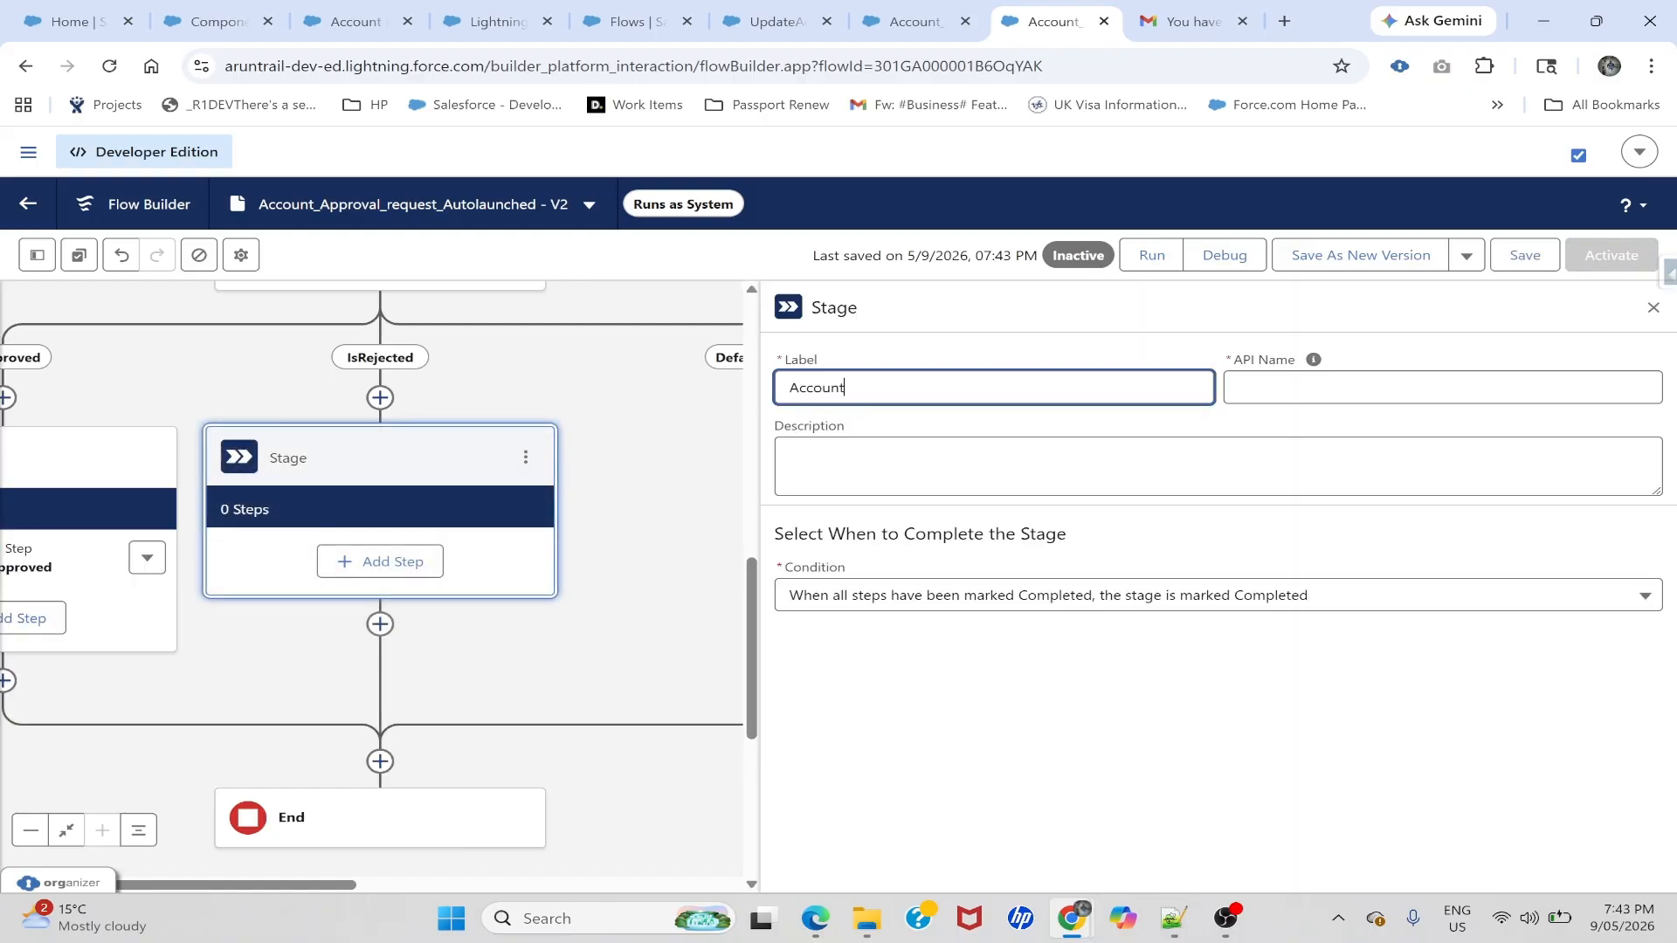
{"action": "type", "text": "Account_Rejected"}
{"action": "key", "text": "Tab"}
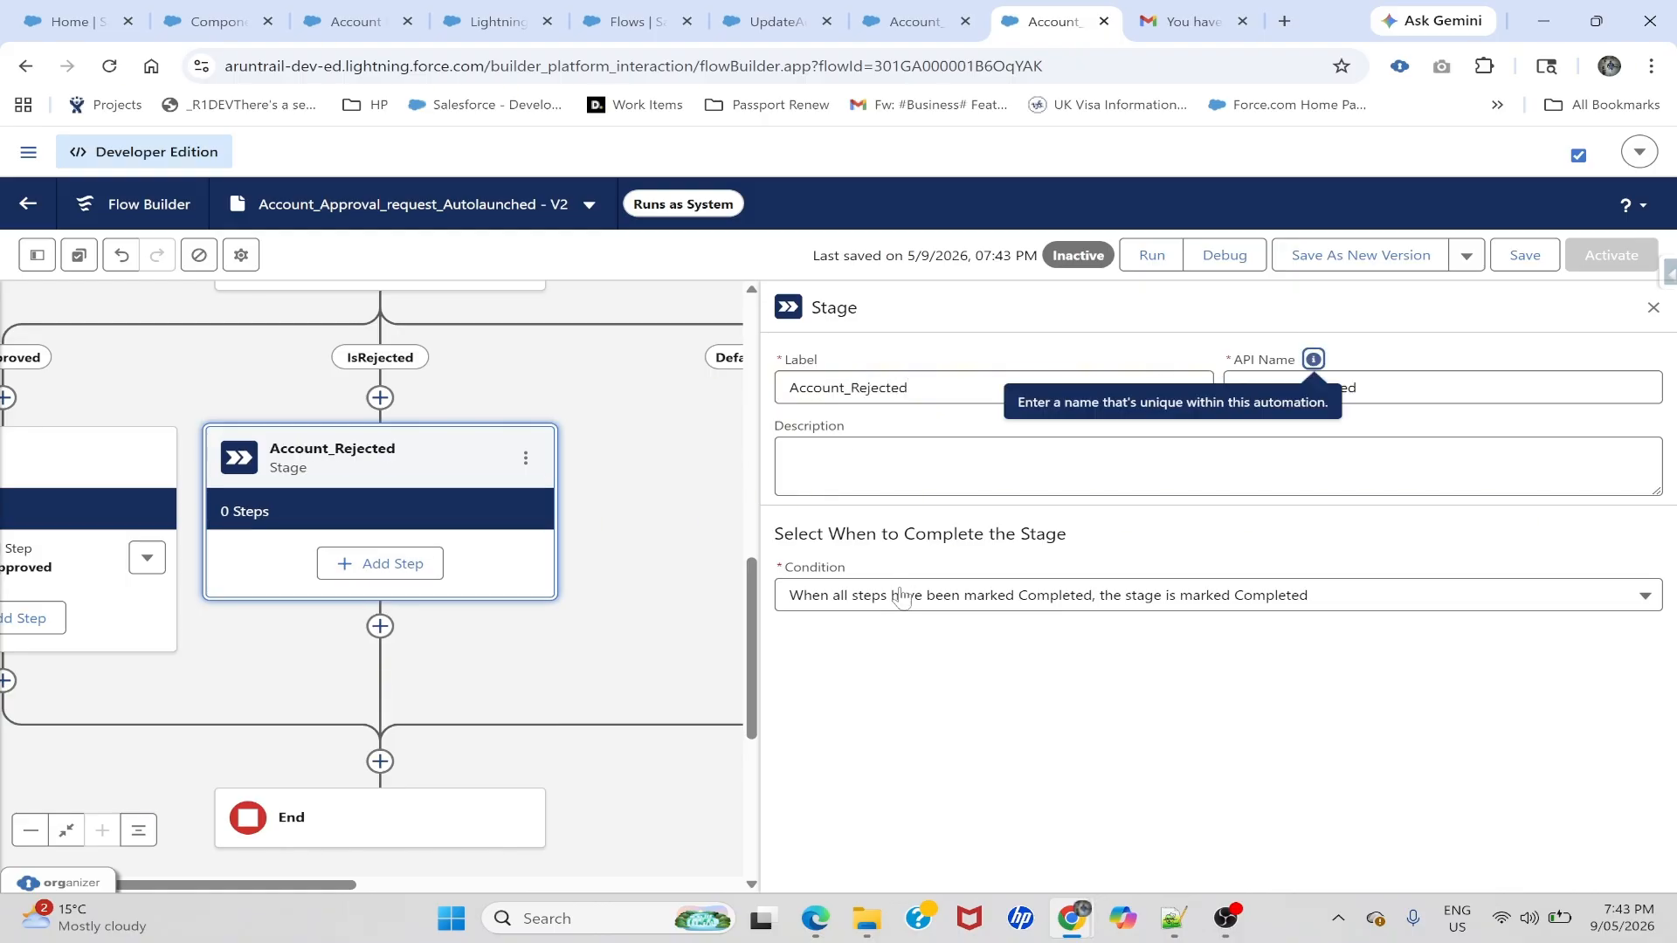
{"action": "left_click", "coordinate": [1005, 669]}
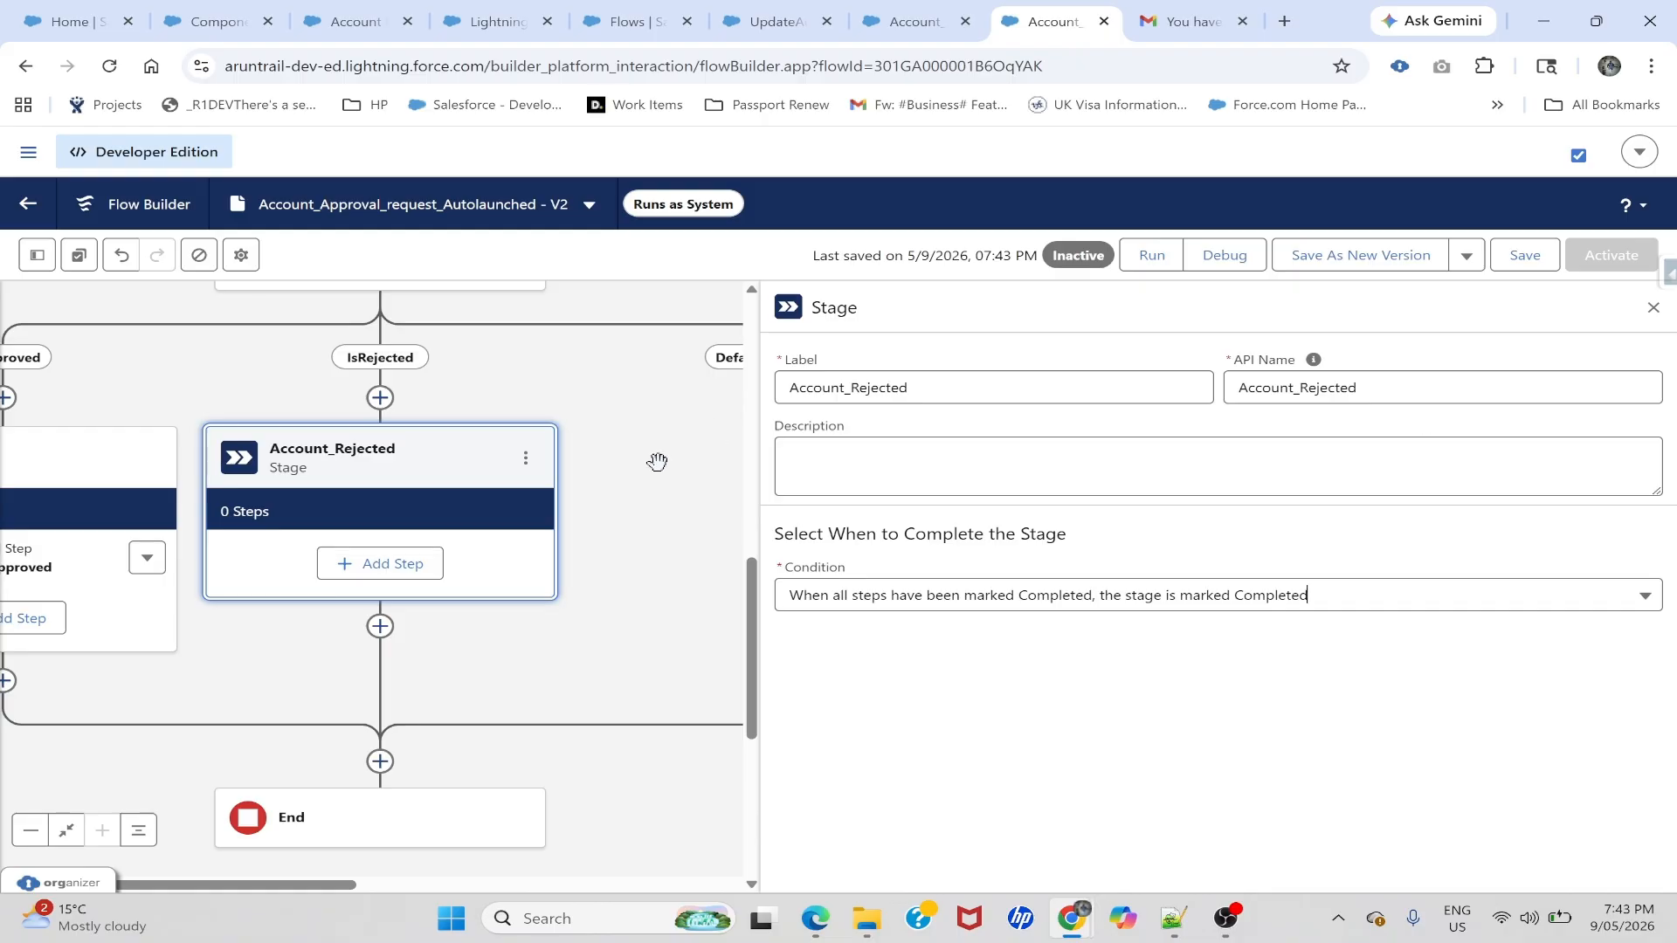
- Add background step UpdateAccouuntRejected running the UpdateAccoutRecordStatus flow
{"action": "left_click", "coordinate": [423, 569]}
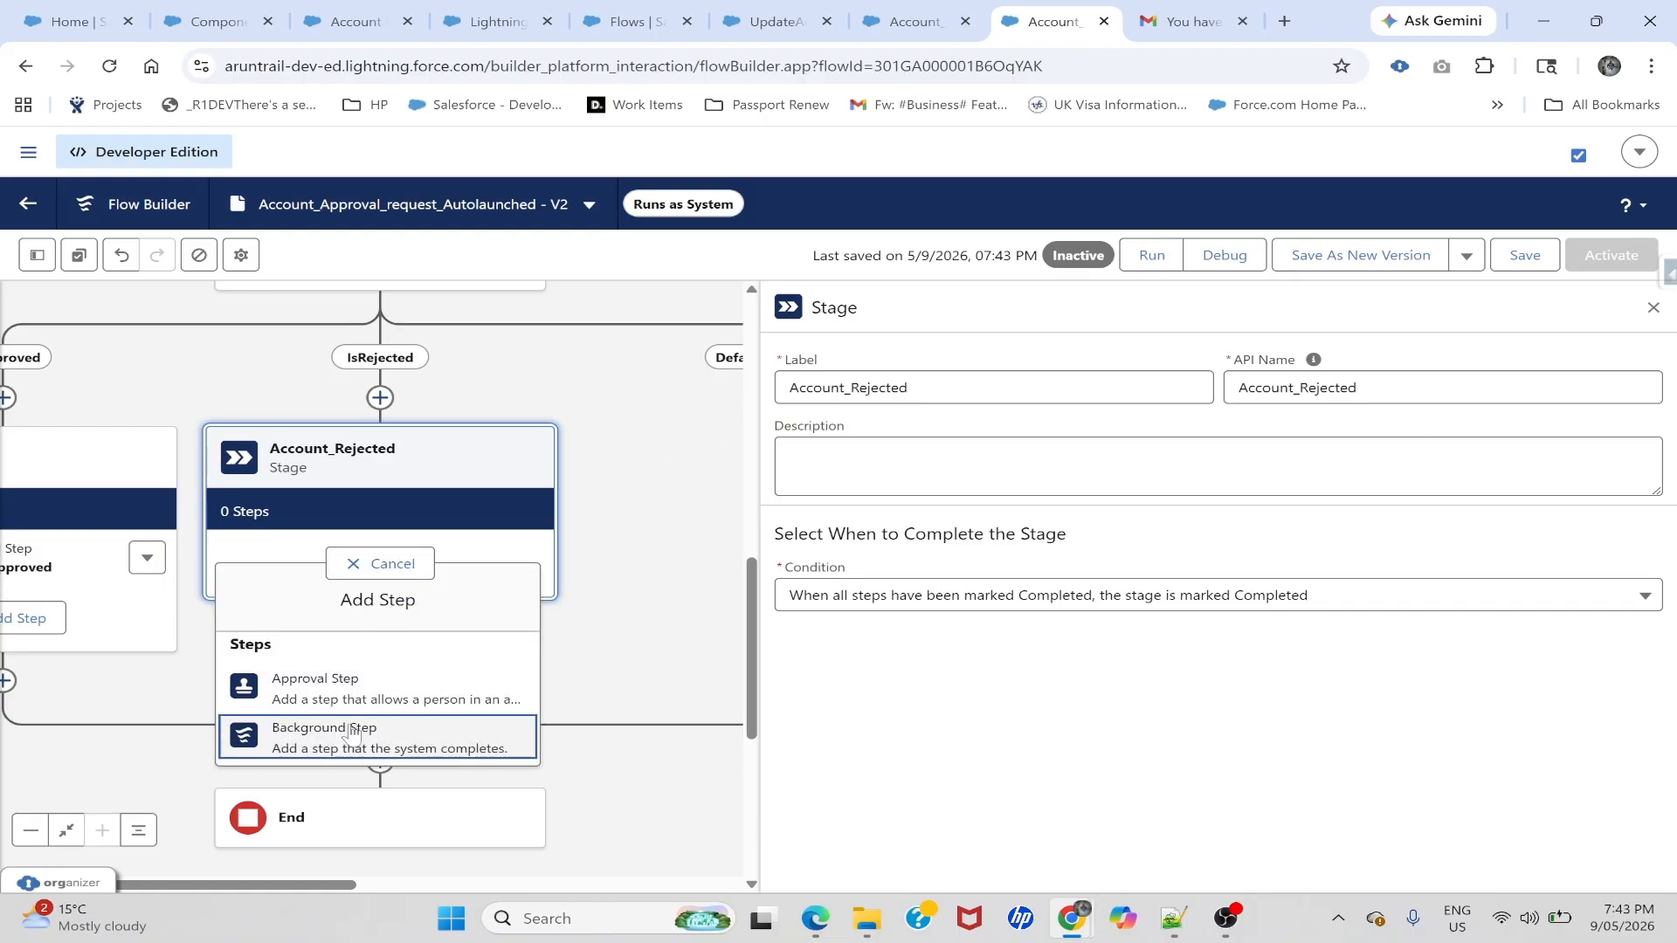
{"action": "left_click", "coordinate": [323, 738]}
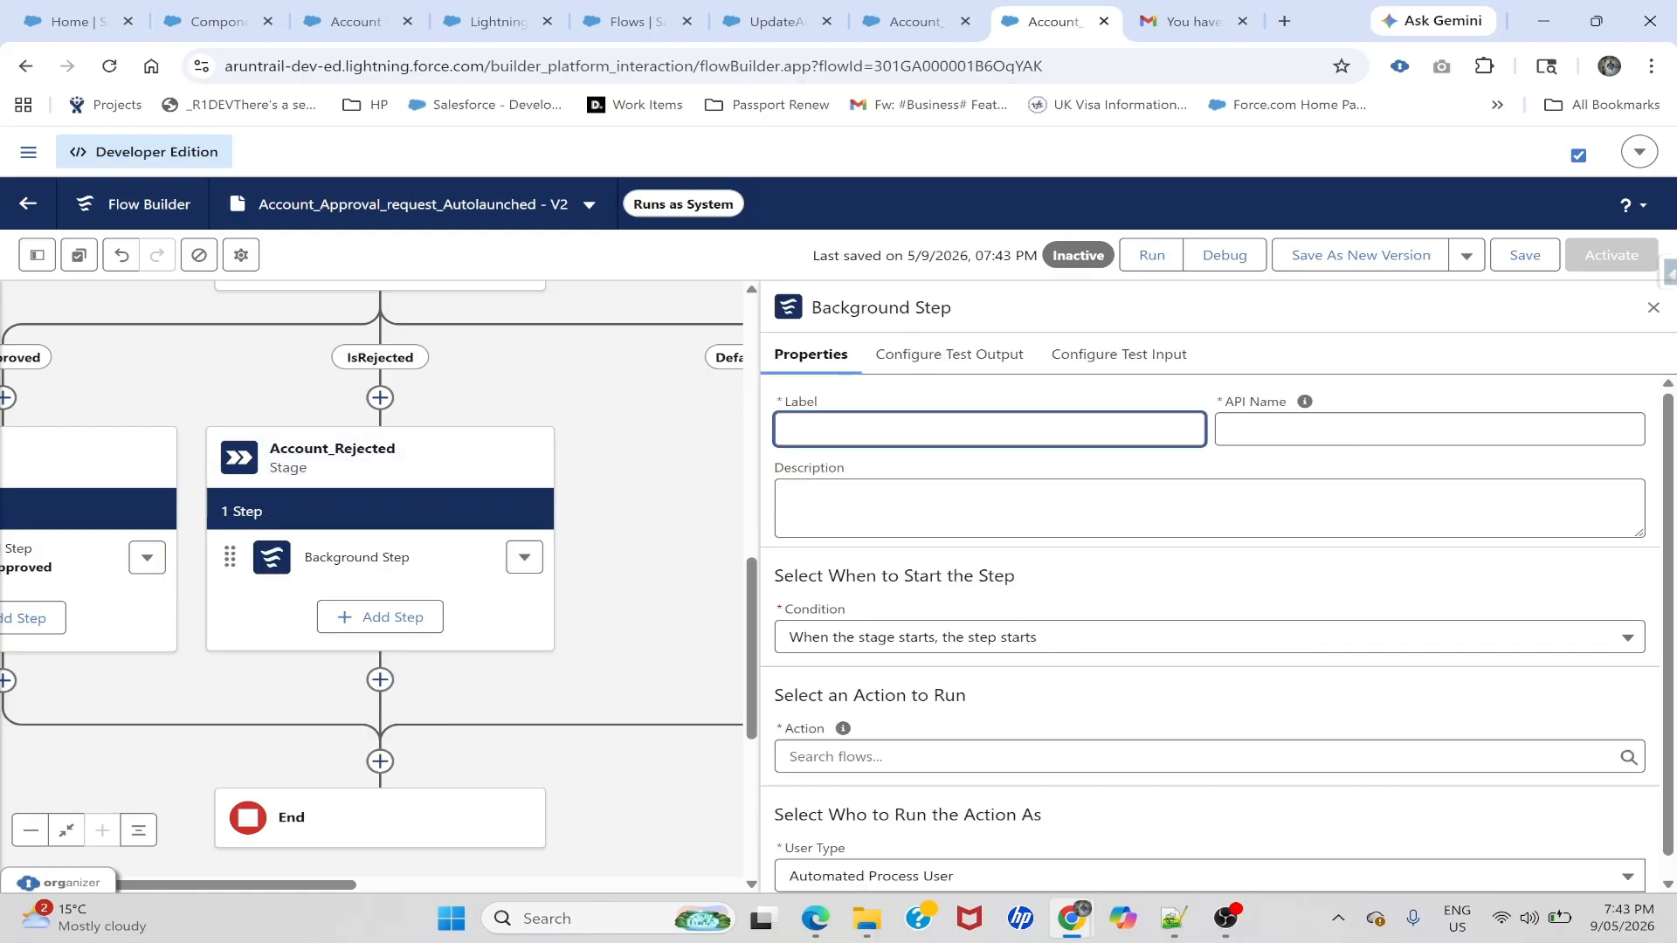
{"action": "type", "text": "UpdateAccouuntRejected"}
{"action": "key", "text": "Tab"}
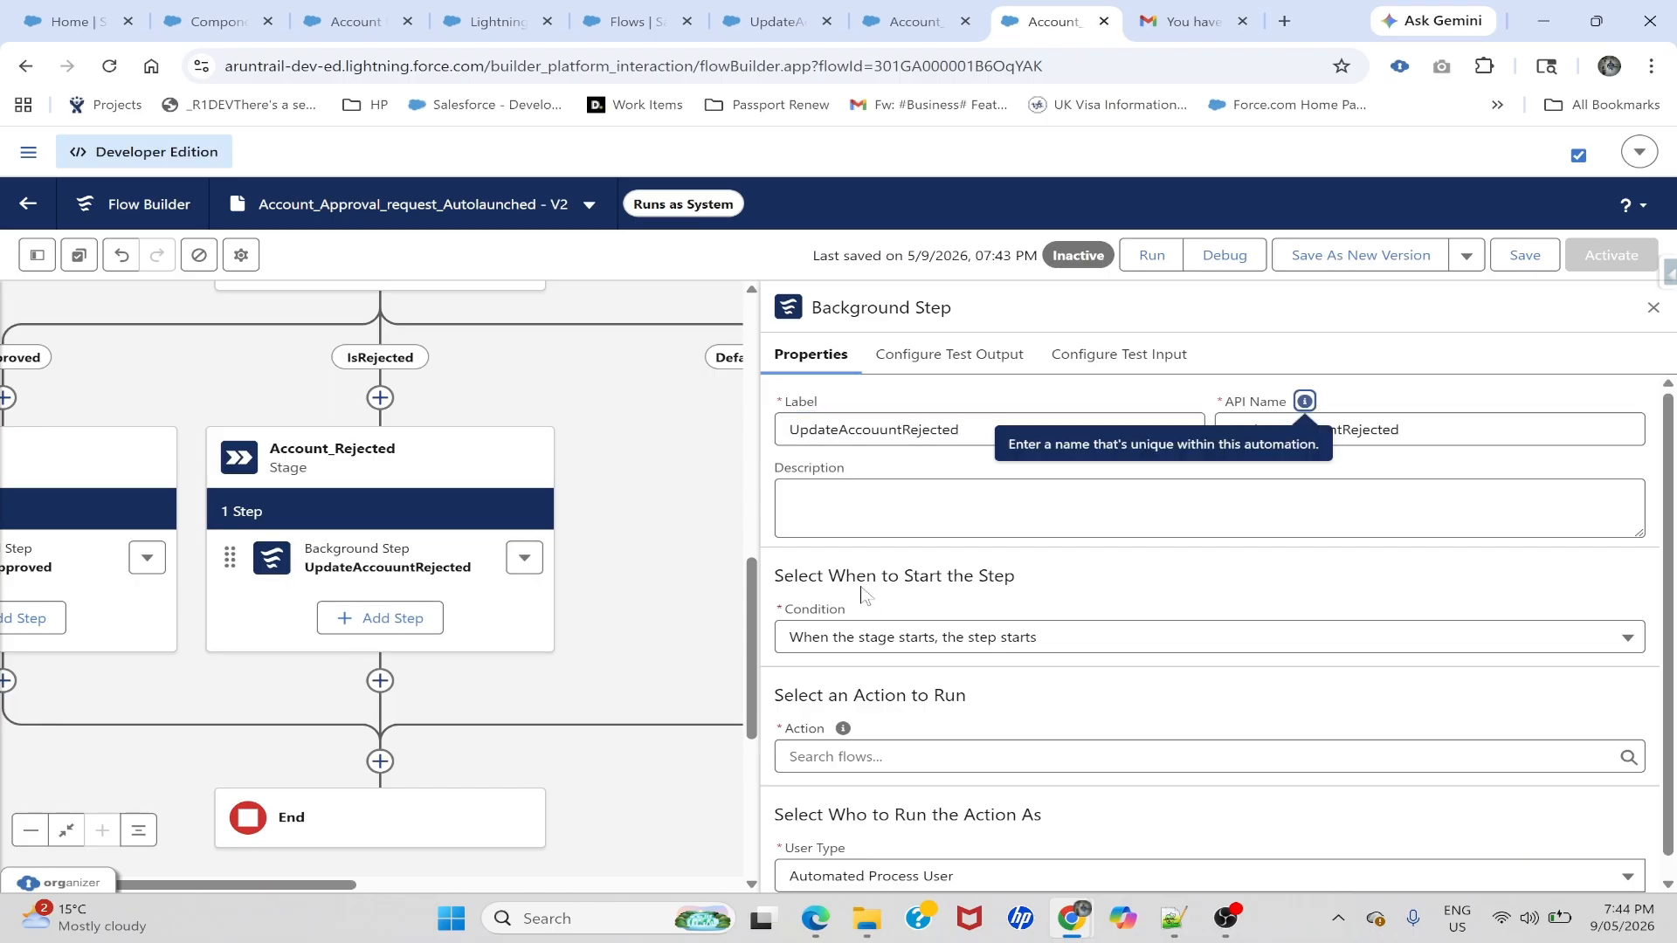
{"action": "left_click", "coordinate": [839, 736]}
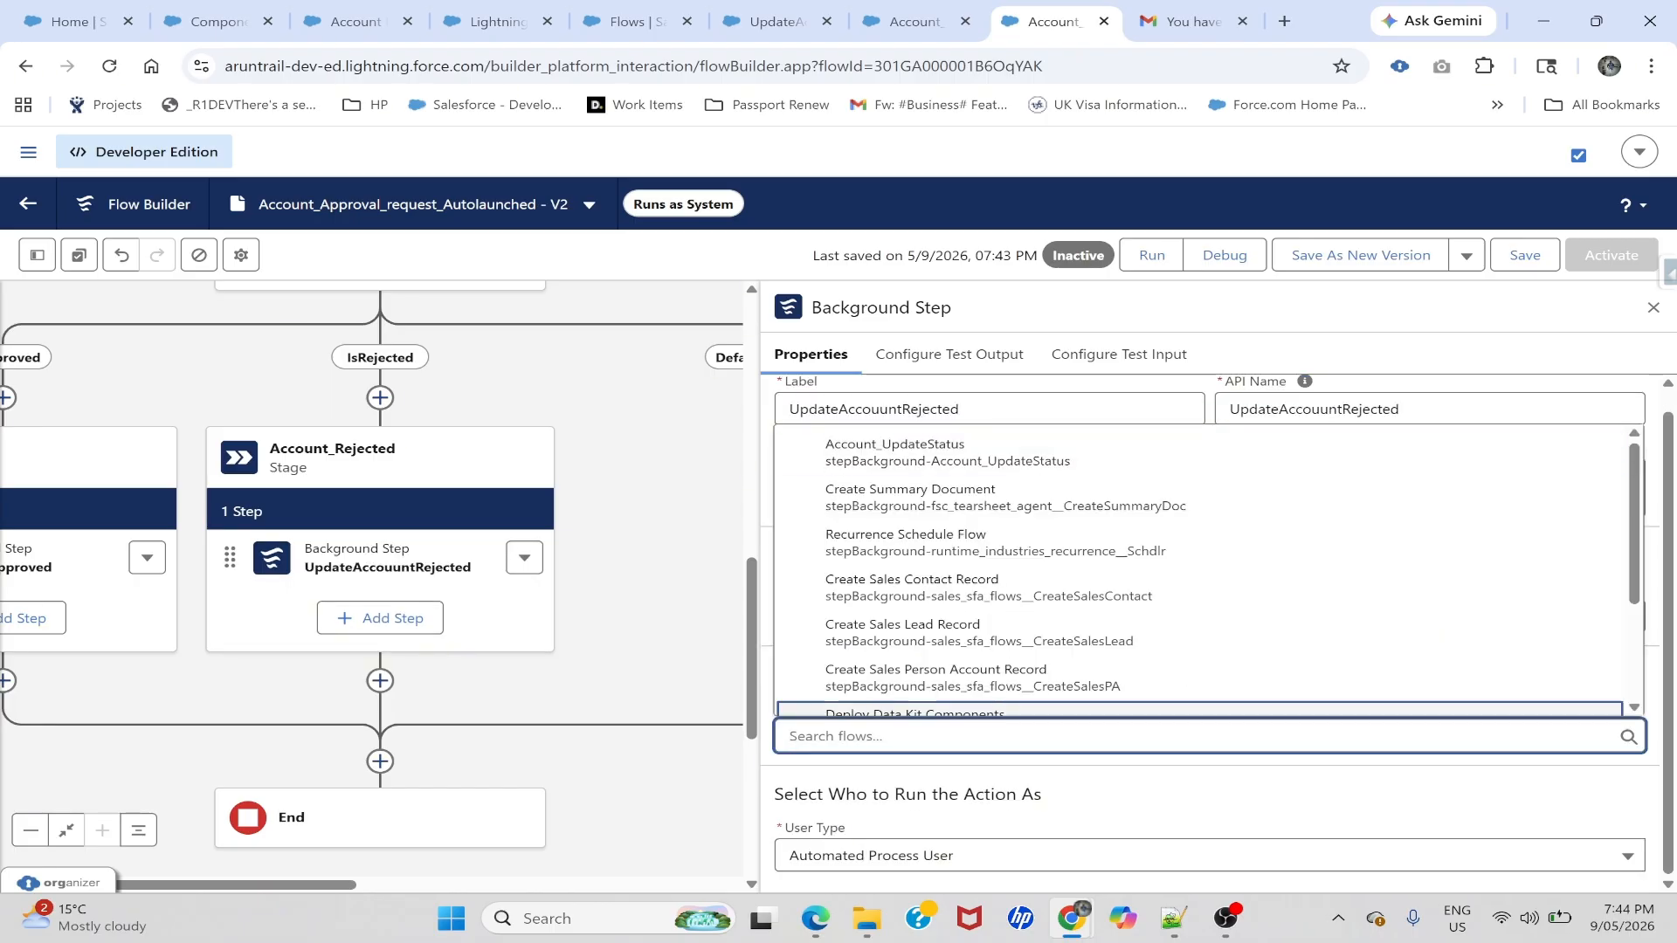
{"action": "type", "text": "upd"}
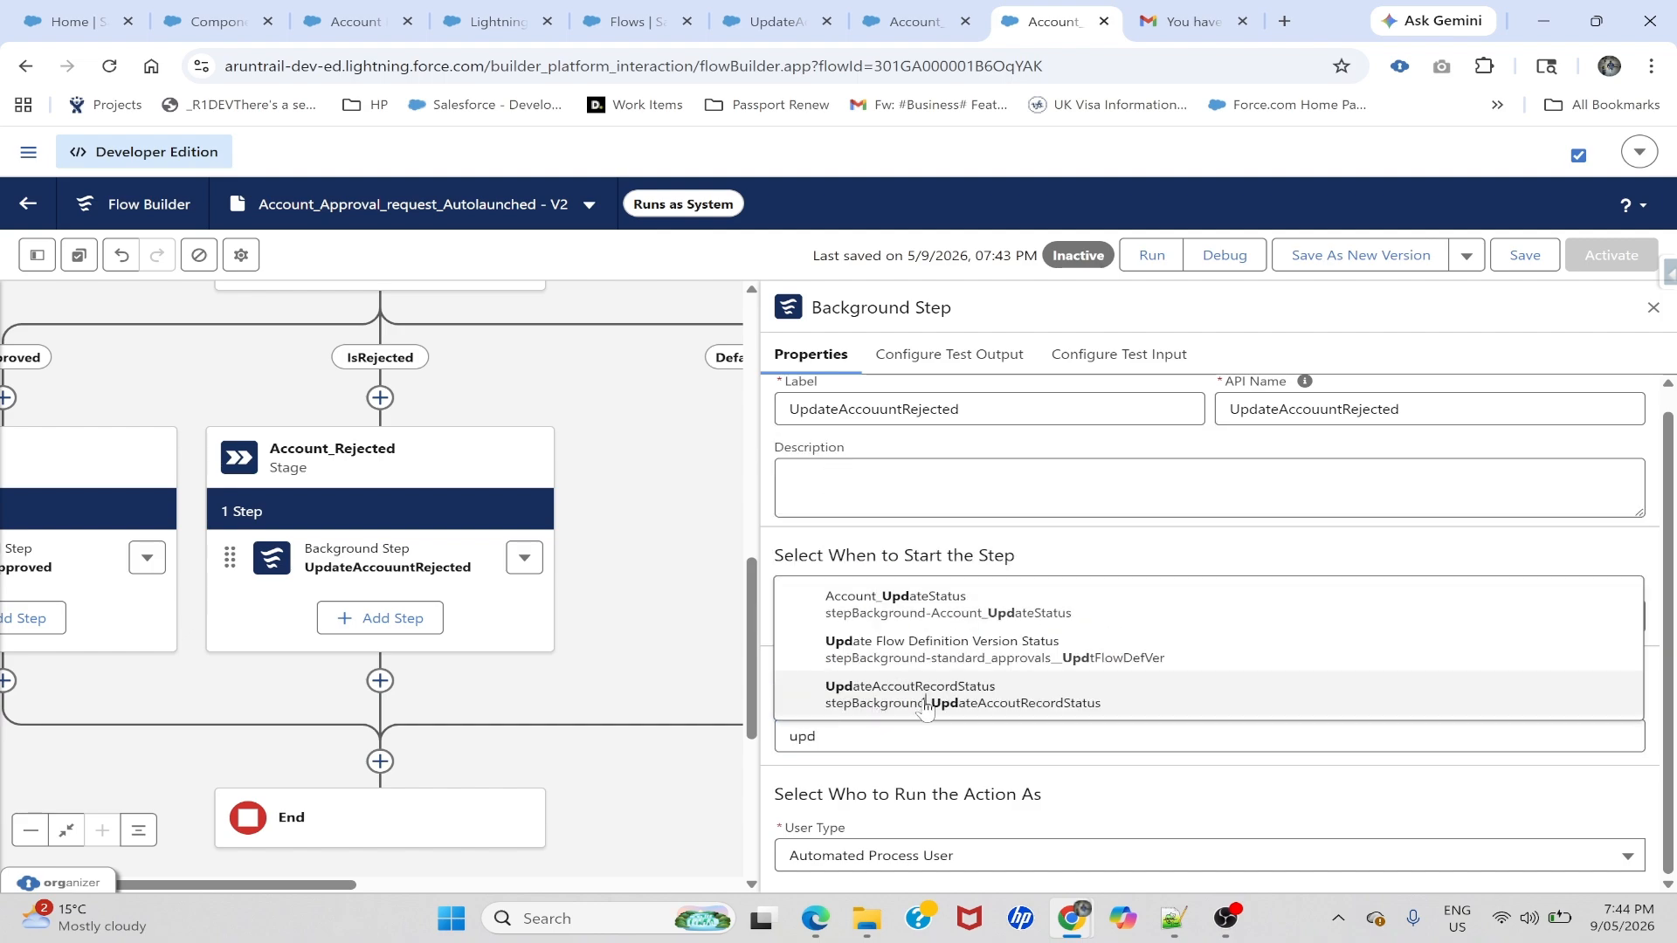
{"action": "left_click", "coordinate": [926, 699]}
- Pass the recordId variable as recordId and Rejected as SubmissionStatus
{"action": "scroll", "coordinate": [981, 775], "scroll_direction": "down", "scroll_amount": 2}
{"action": "left_click", "coordinate": [891, 713]}
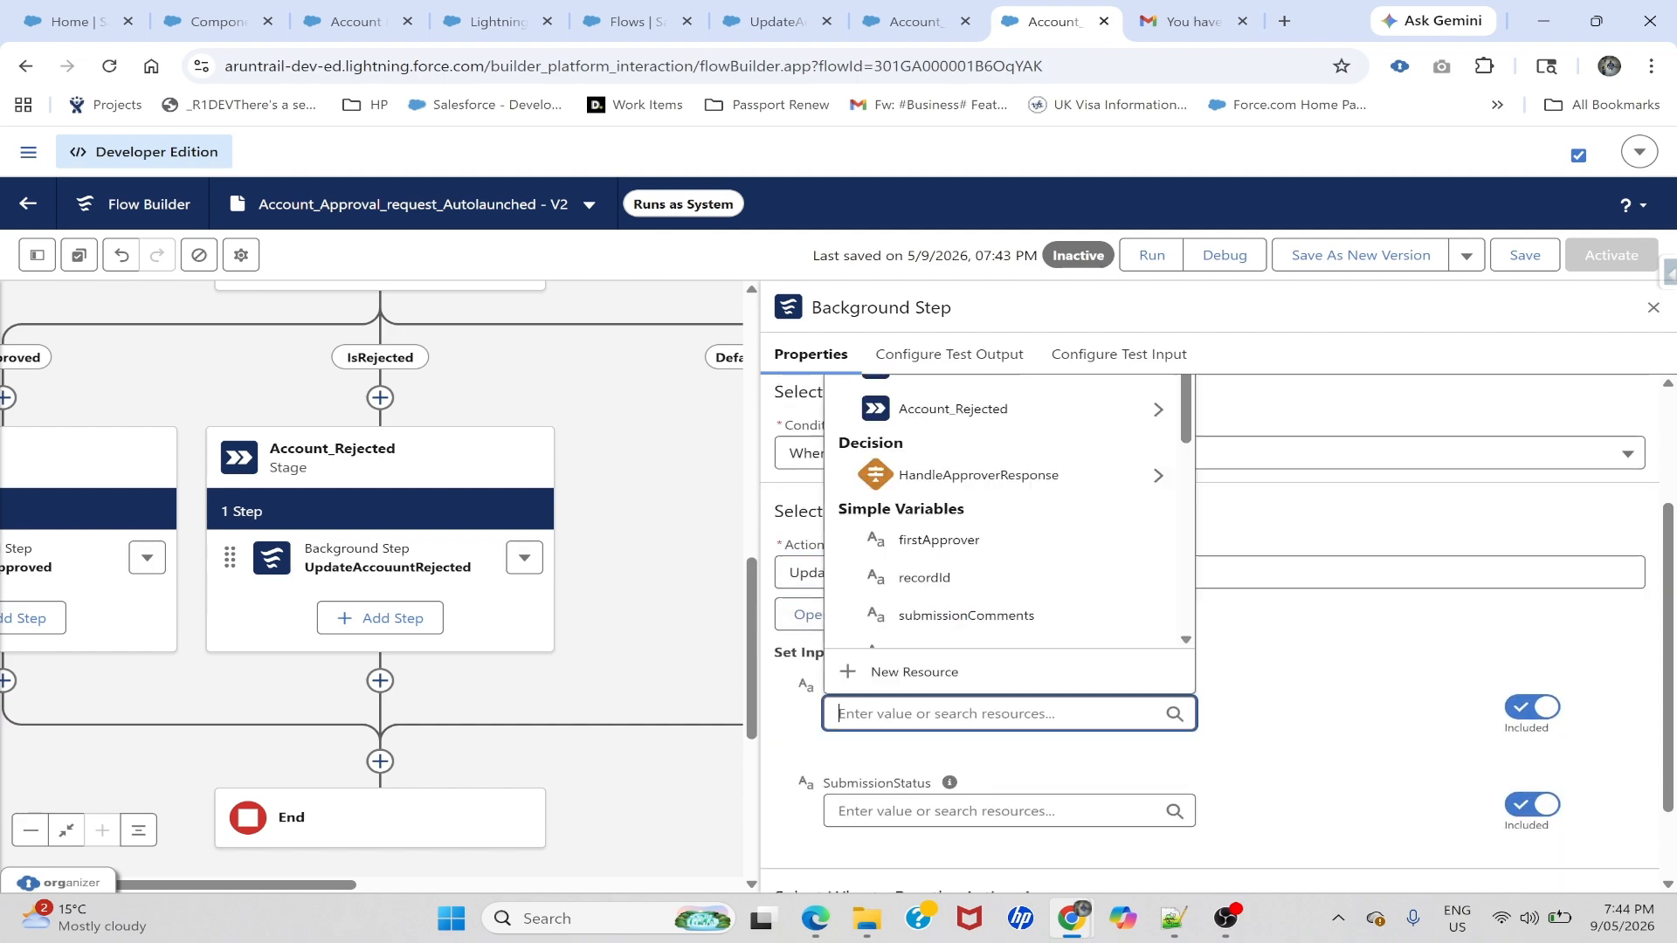
{"action": "type", "text": "record"}
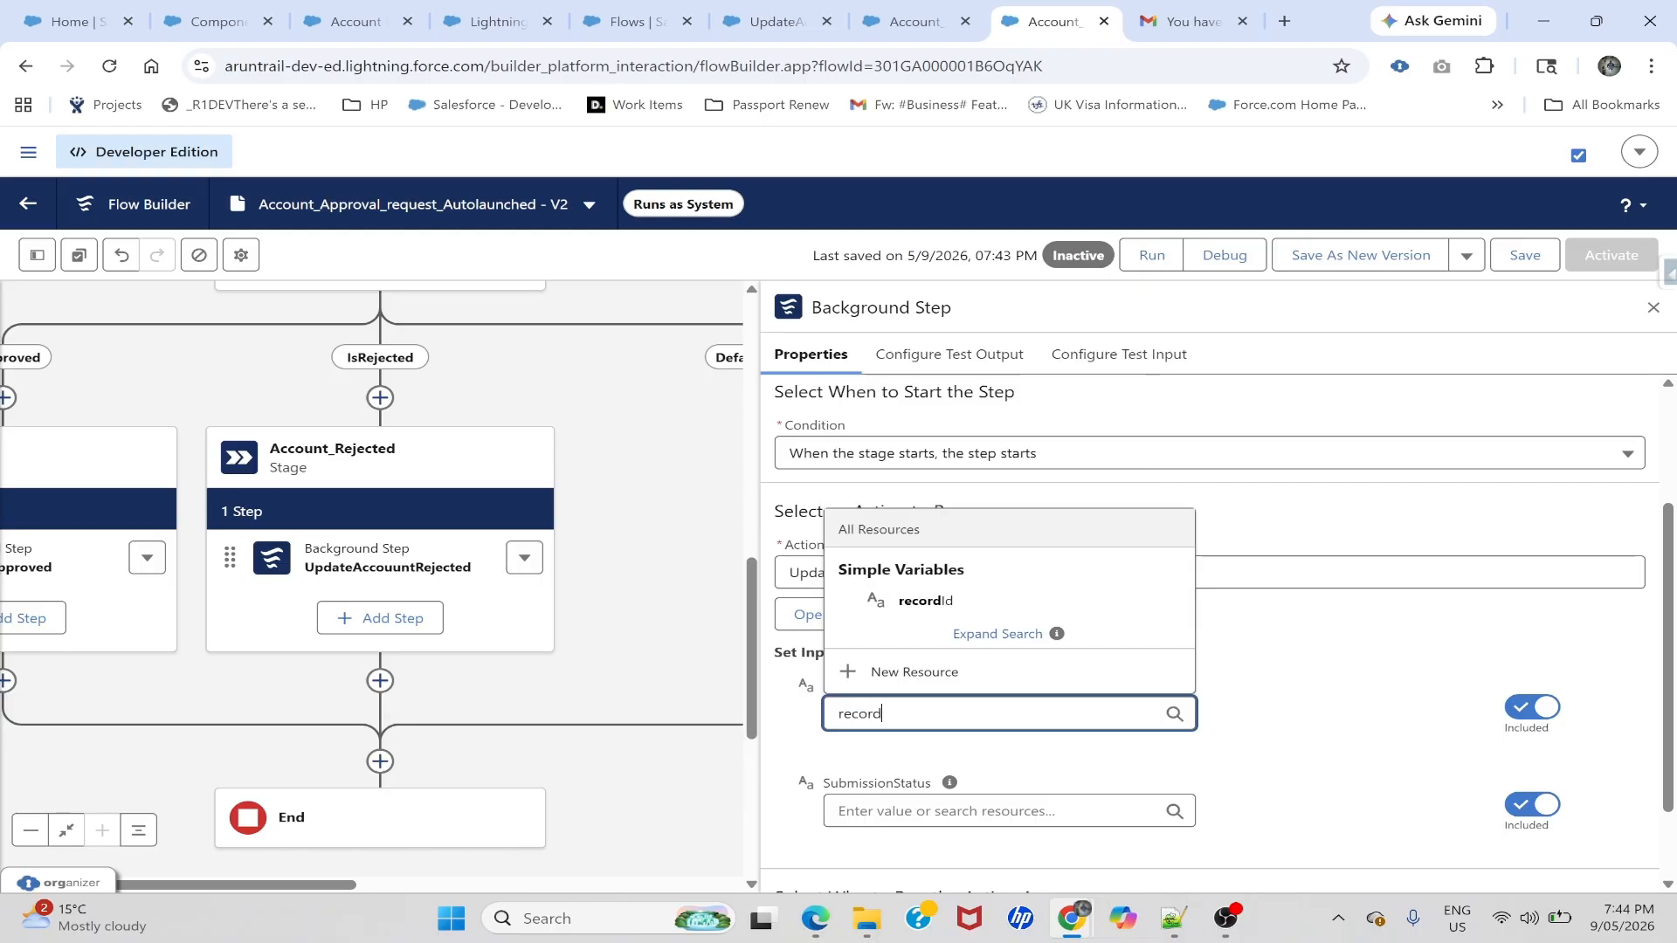
{"action": "left_click", "coordinate": [922, 600]}
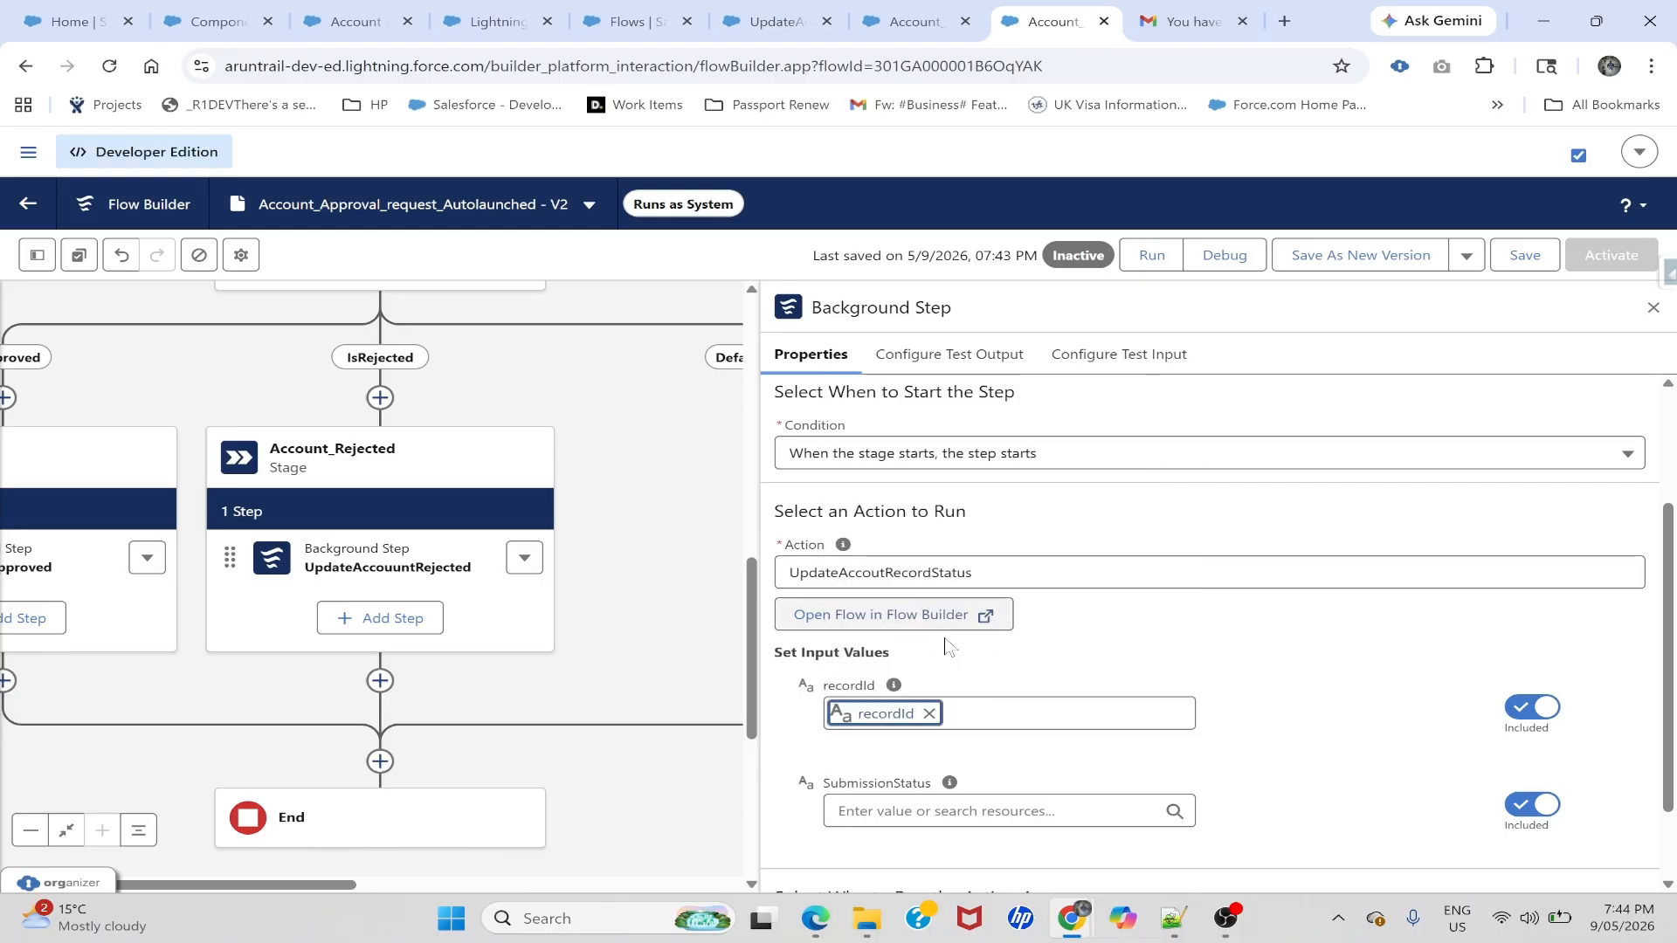
{"action": "left_click", "coordinate": [946, 811]}
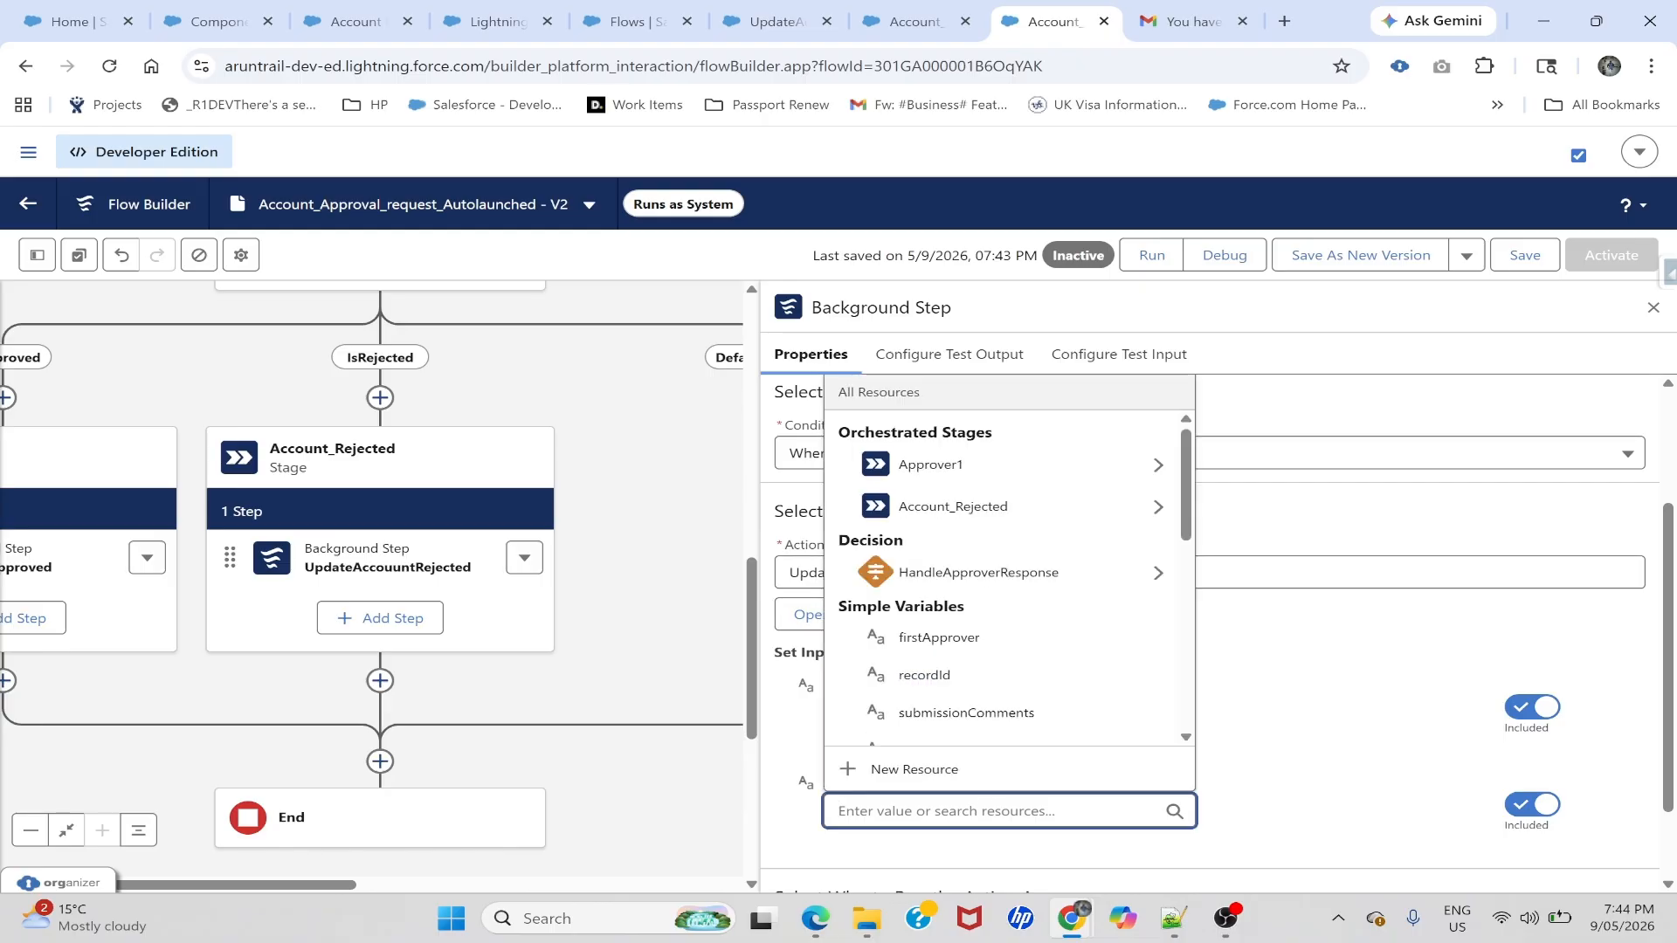
{"action": "type", "text": "rejected"}
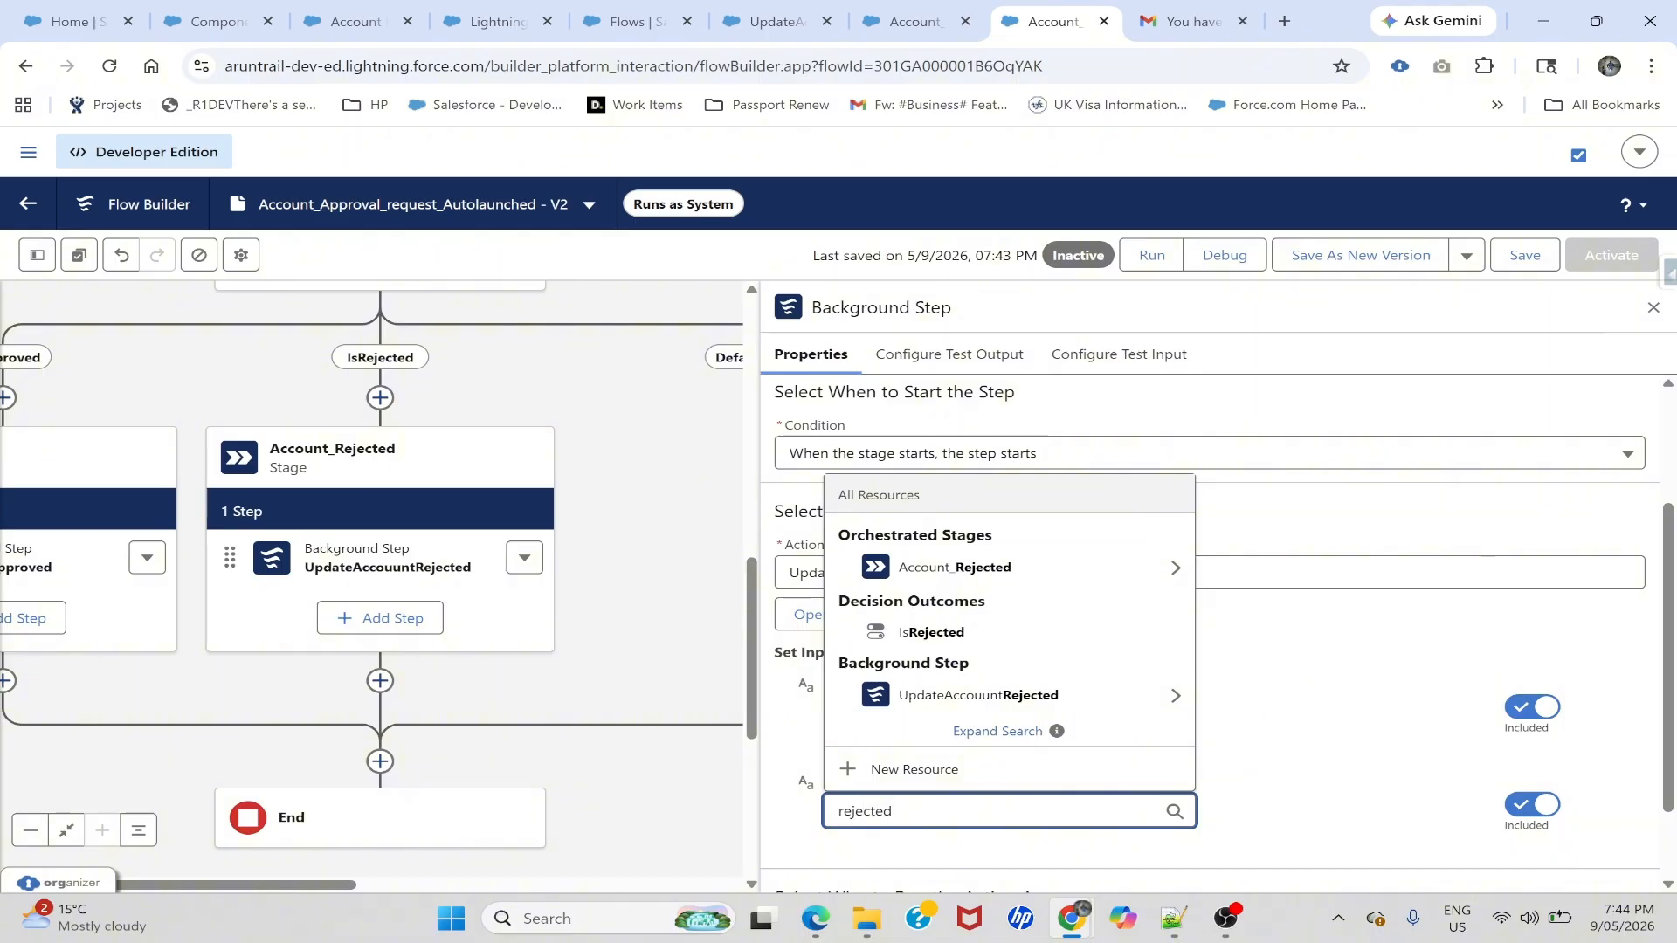
{"action": "key", "text": "ctrl+a"}
{"action": "type", "text": "Re"}
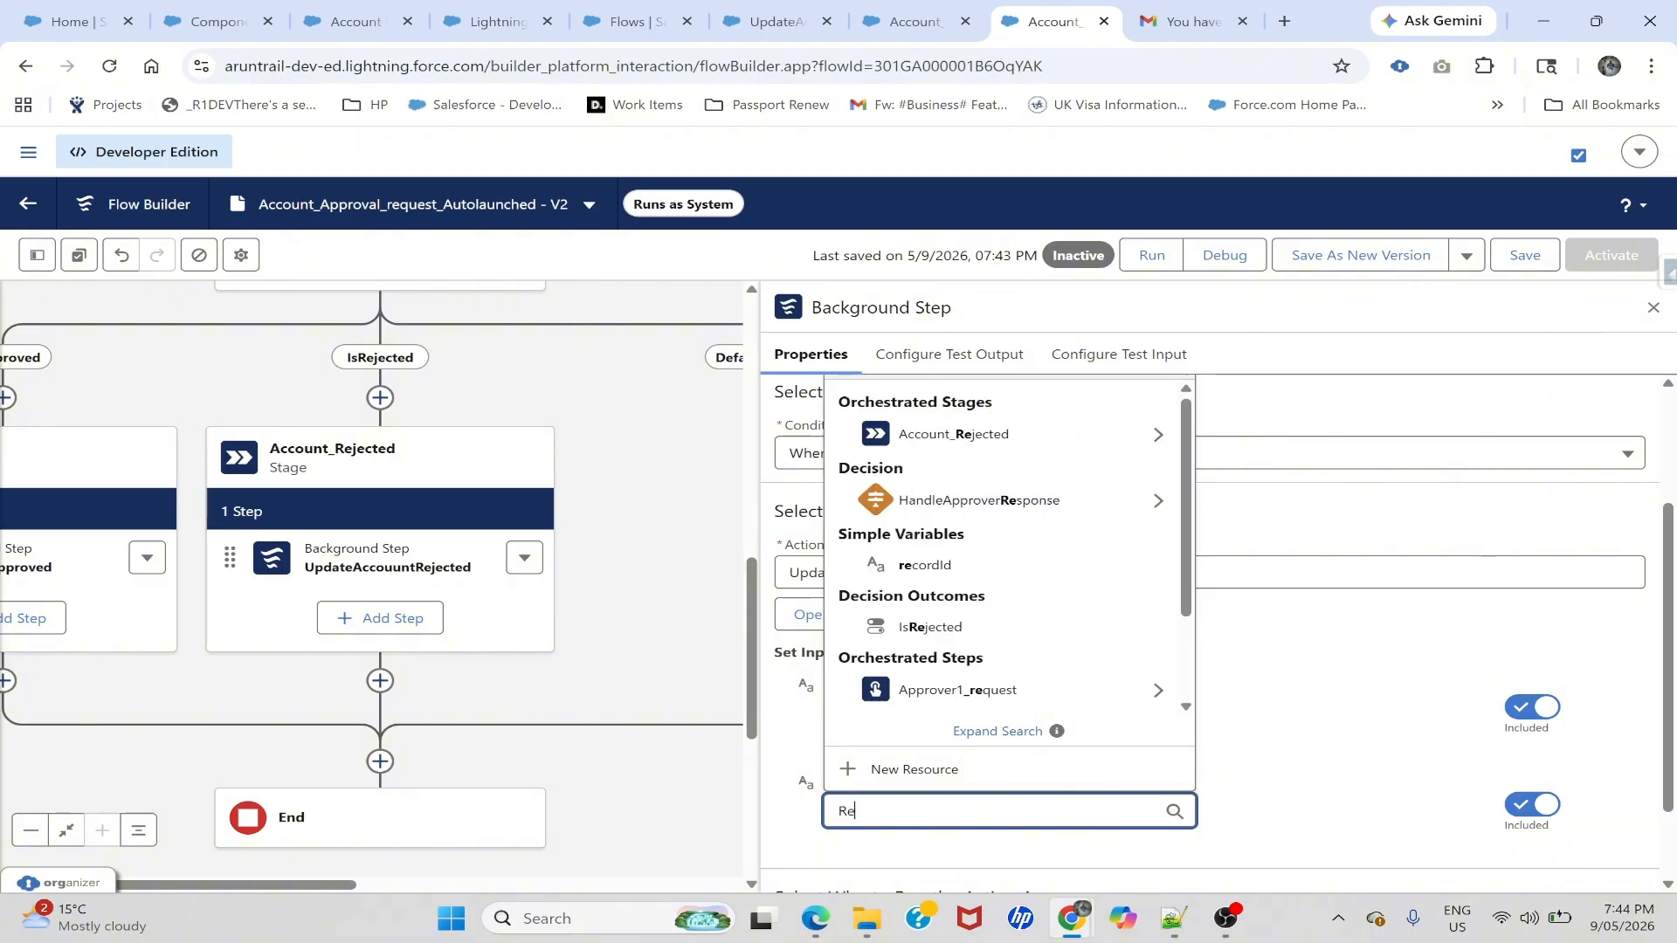
{"action": "type", "text": "jected"}
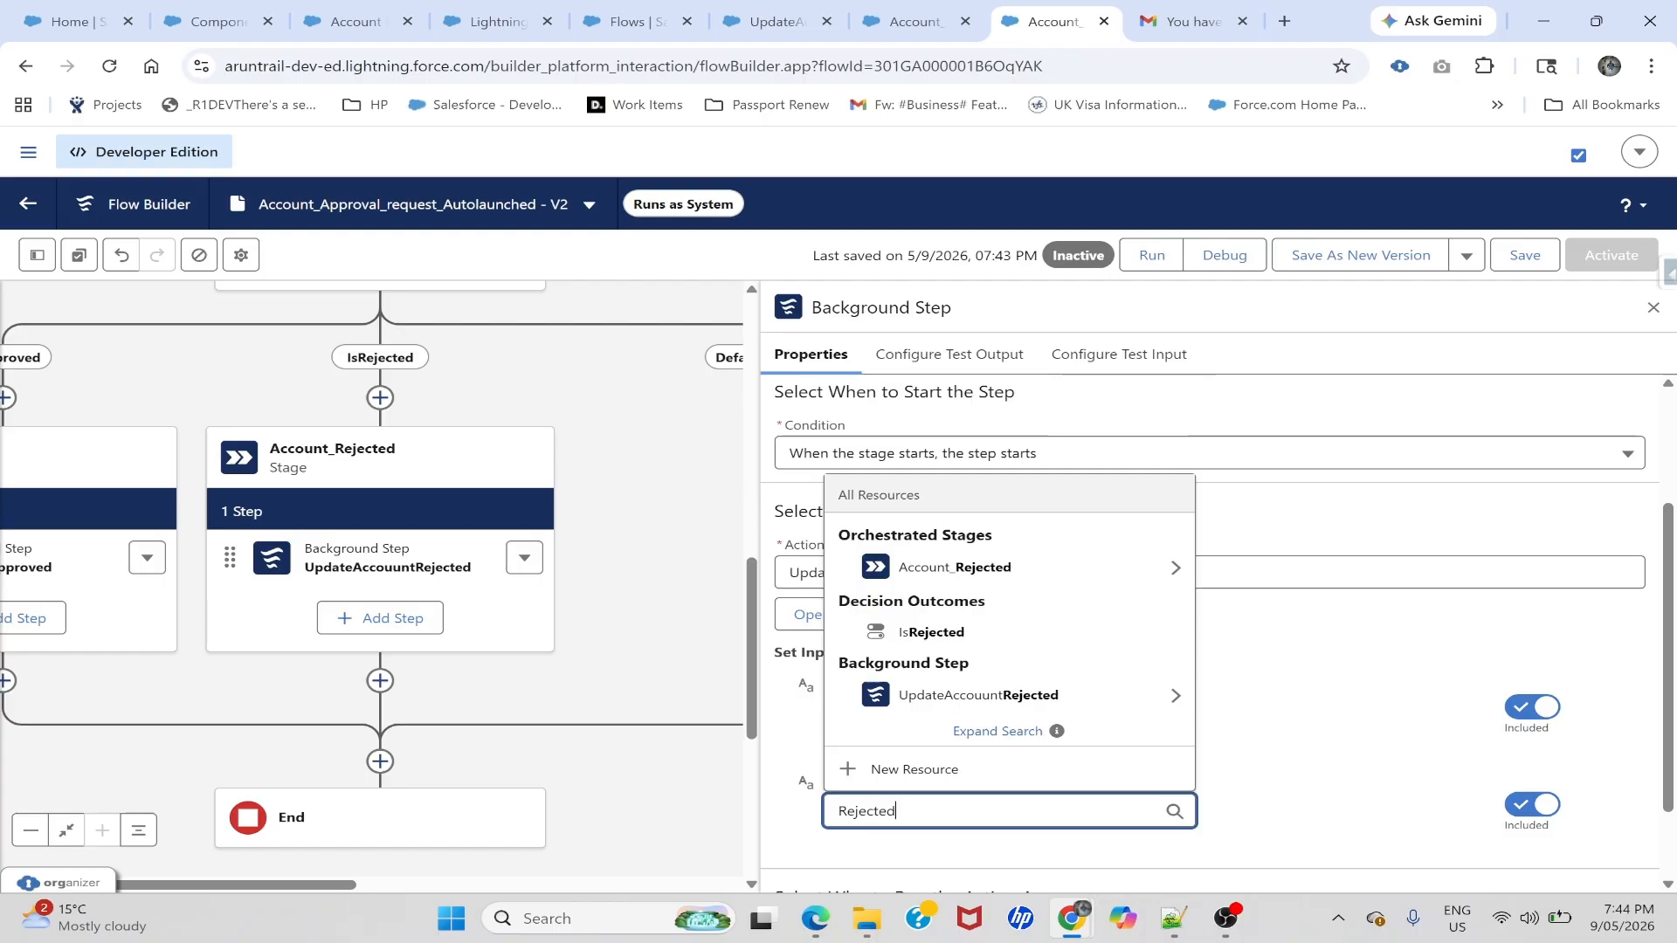
{"action": "left_click", "coordinate": [1262, 753]}
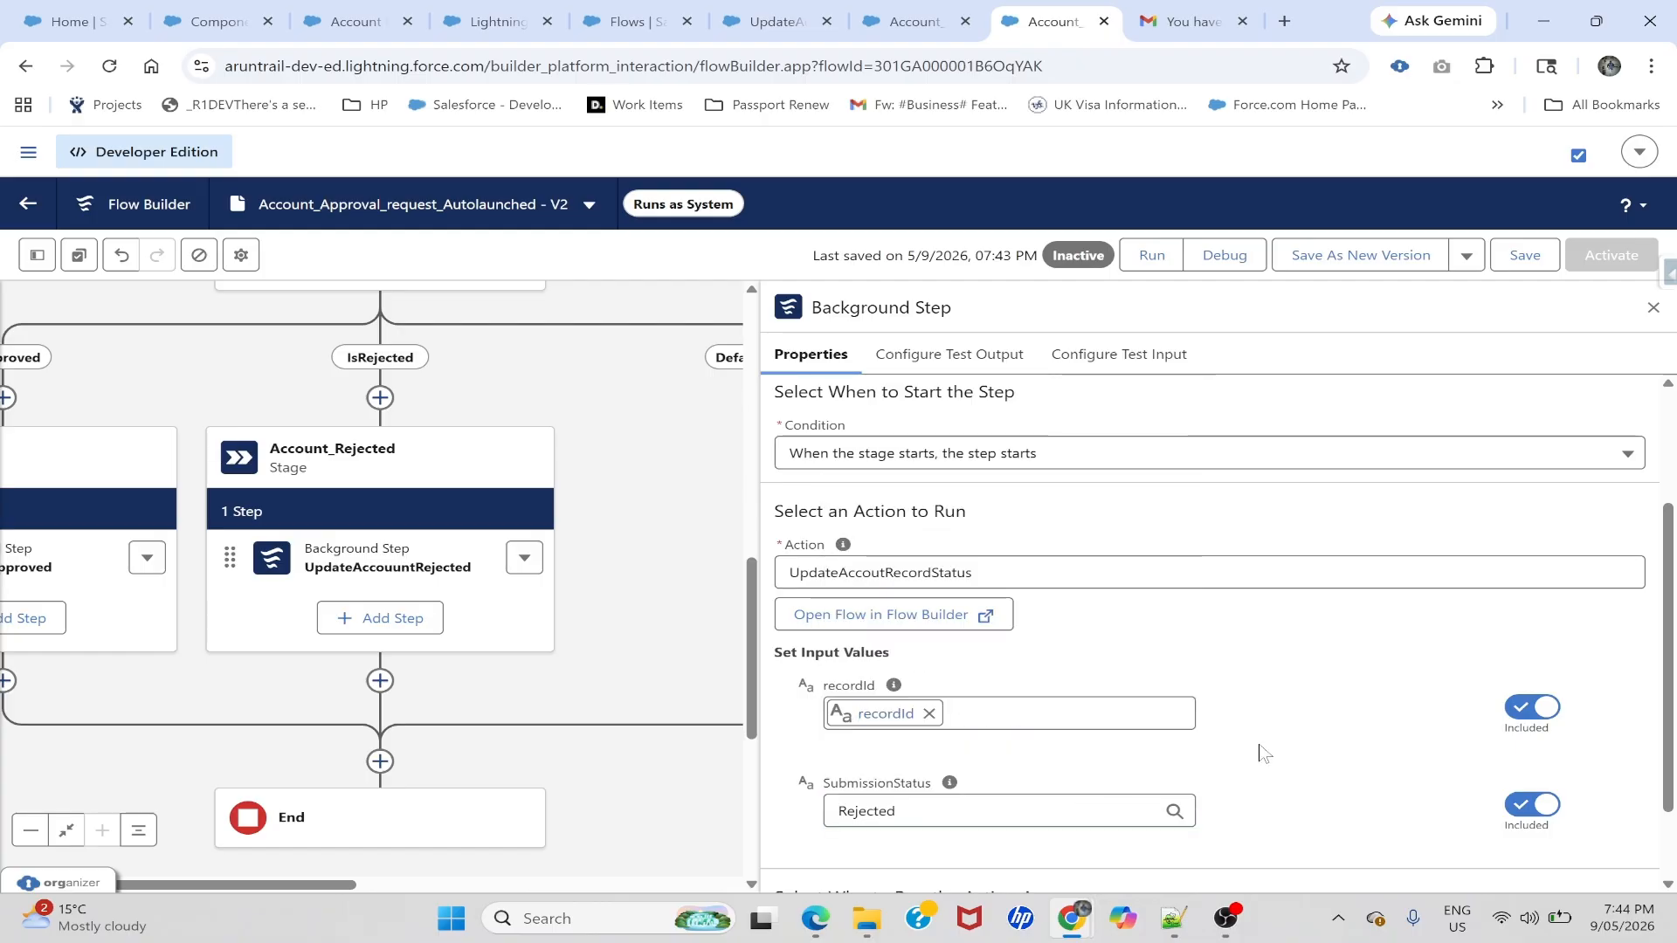
- Save the V2 flow and activate it
{"action": "scroll", "coordinate": [1261, 753], "scroll_direction": "down", "scroll_amount": 1}
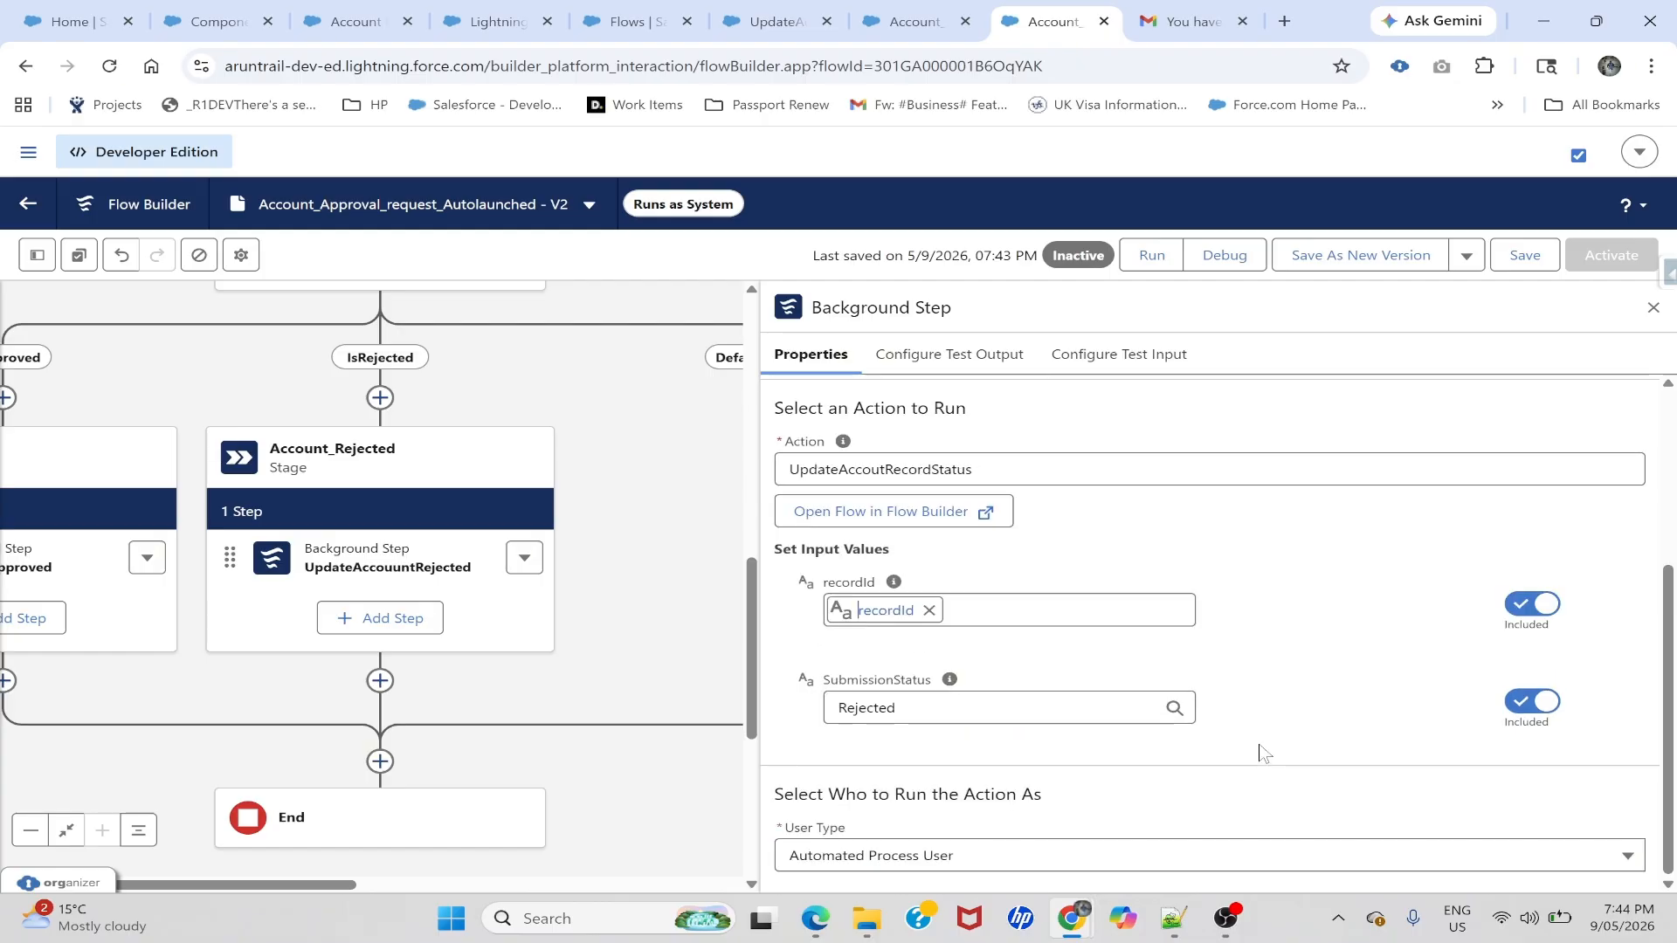
{"action": "left_click", "coordinate": [1523, 256]}
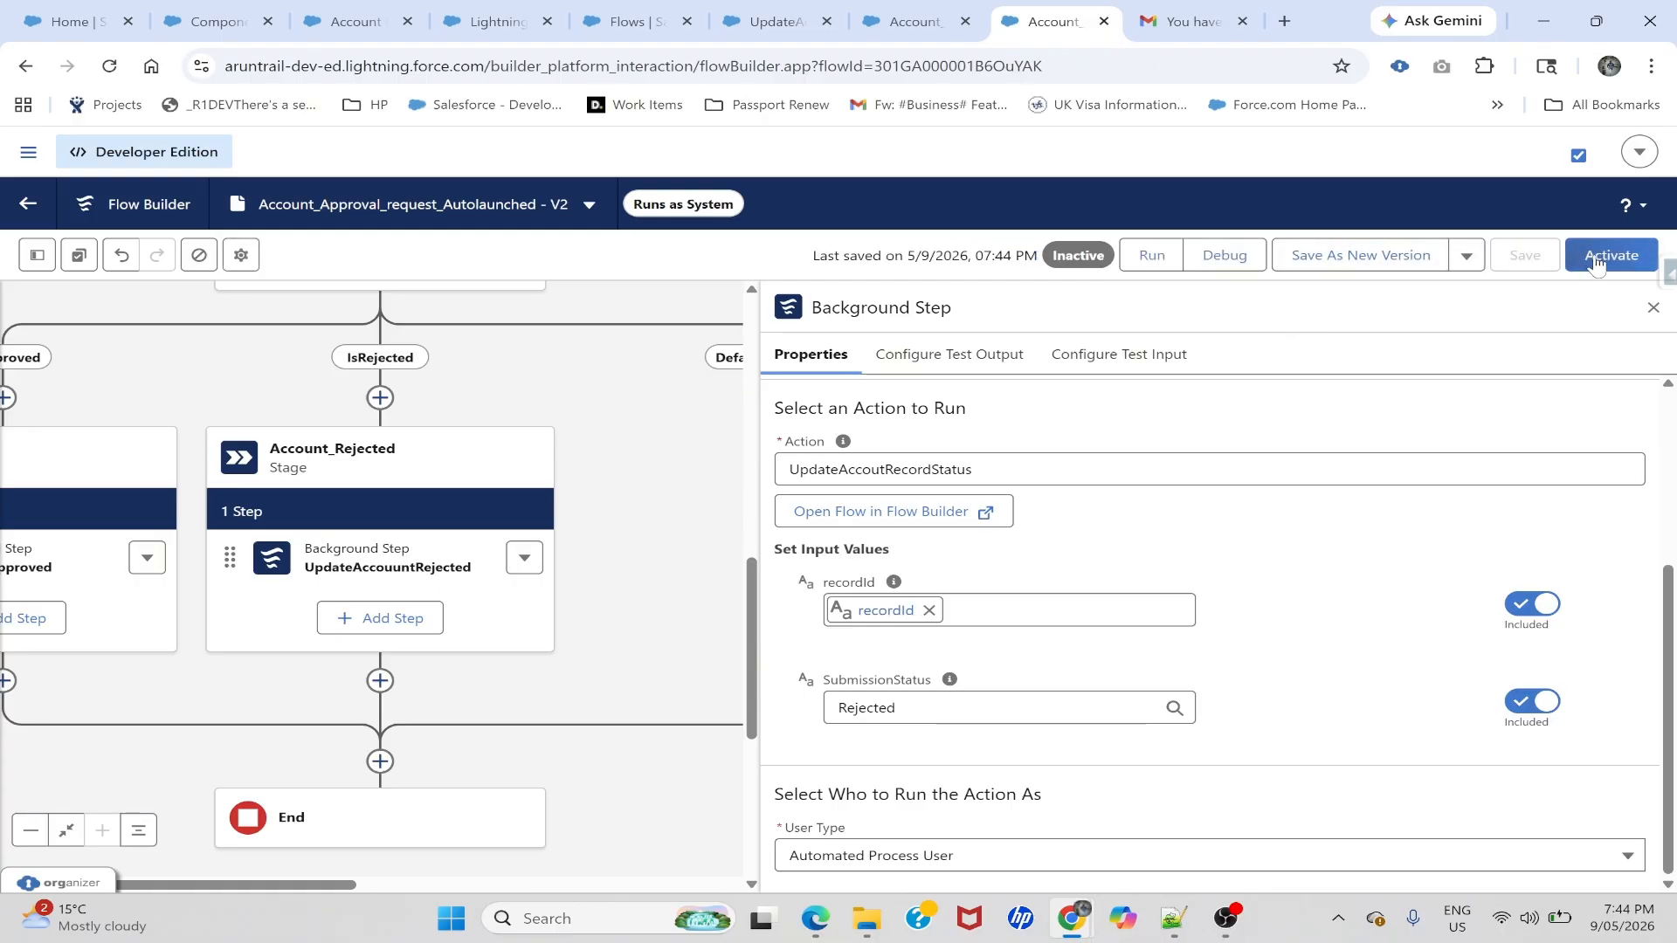
{"action": "left_click", "coordinate": [1596, 262]}
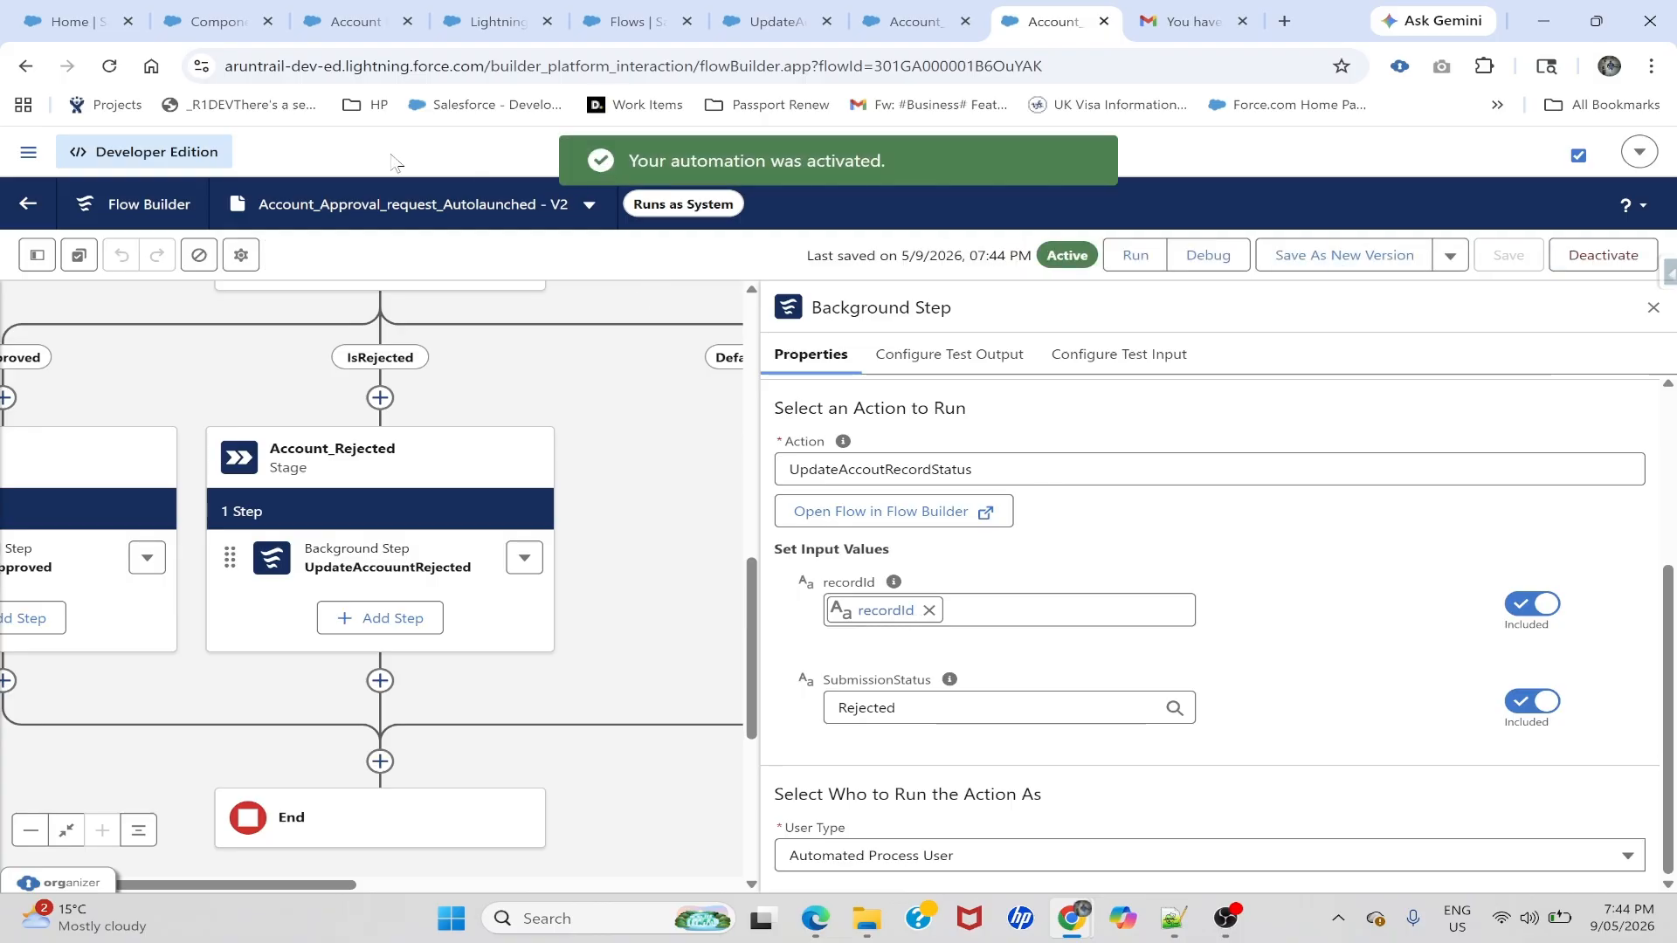
- Change the account's Status to In Progress and save it
{"action": "left_click", "coordinate": [210, 7]}
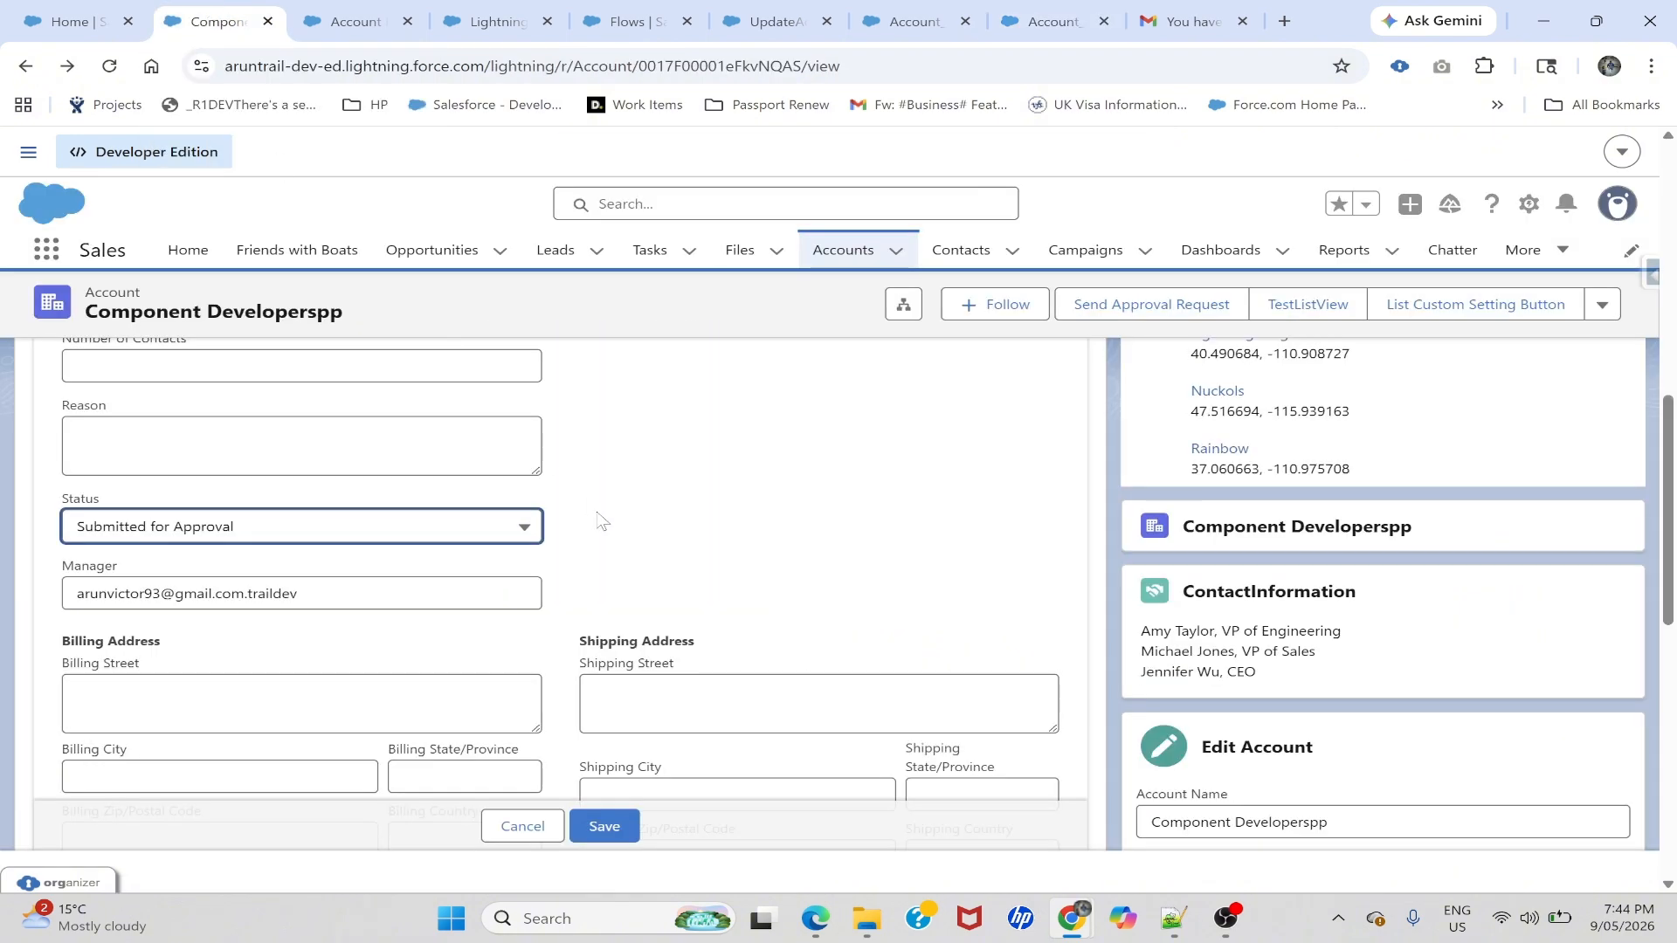
{"action": "left_click", "coordinate": [303, 534]}
{"action": "left_click", "coordinate": [131, 723]}
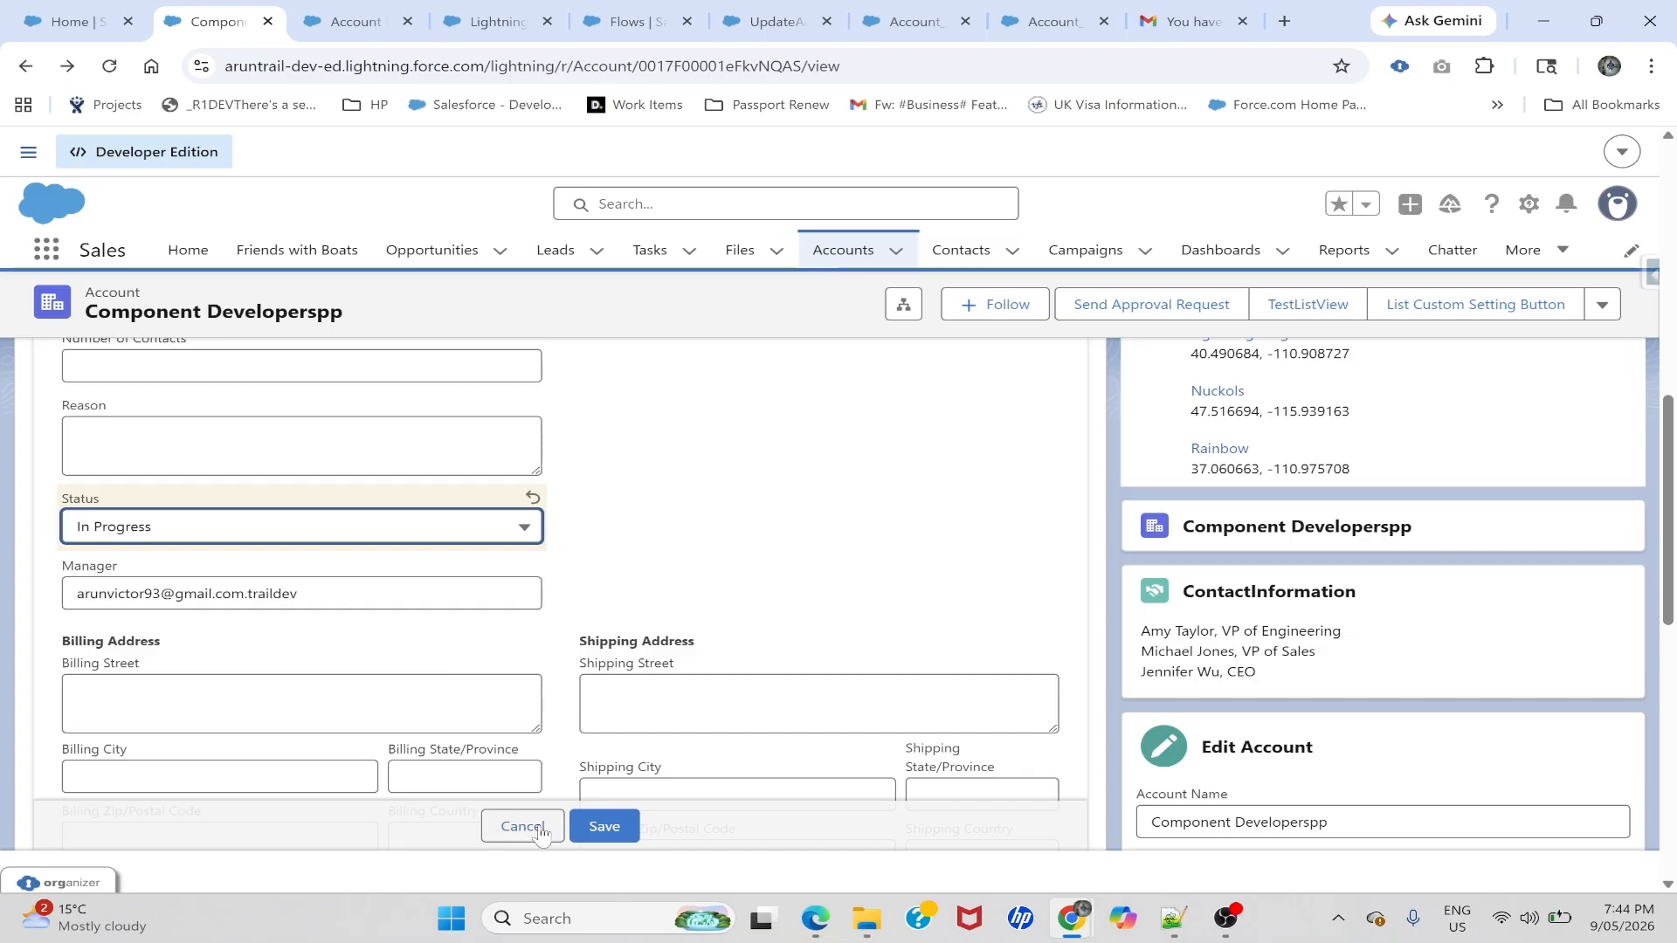
{"action": "left_click", "coordinate": [601, 826]}
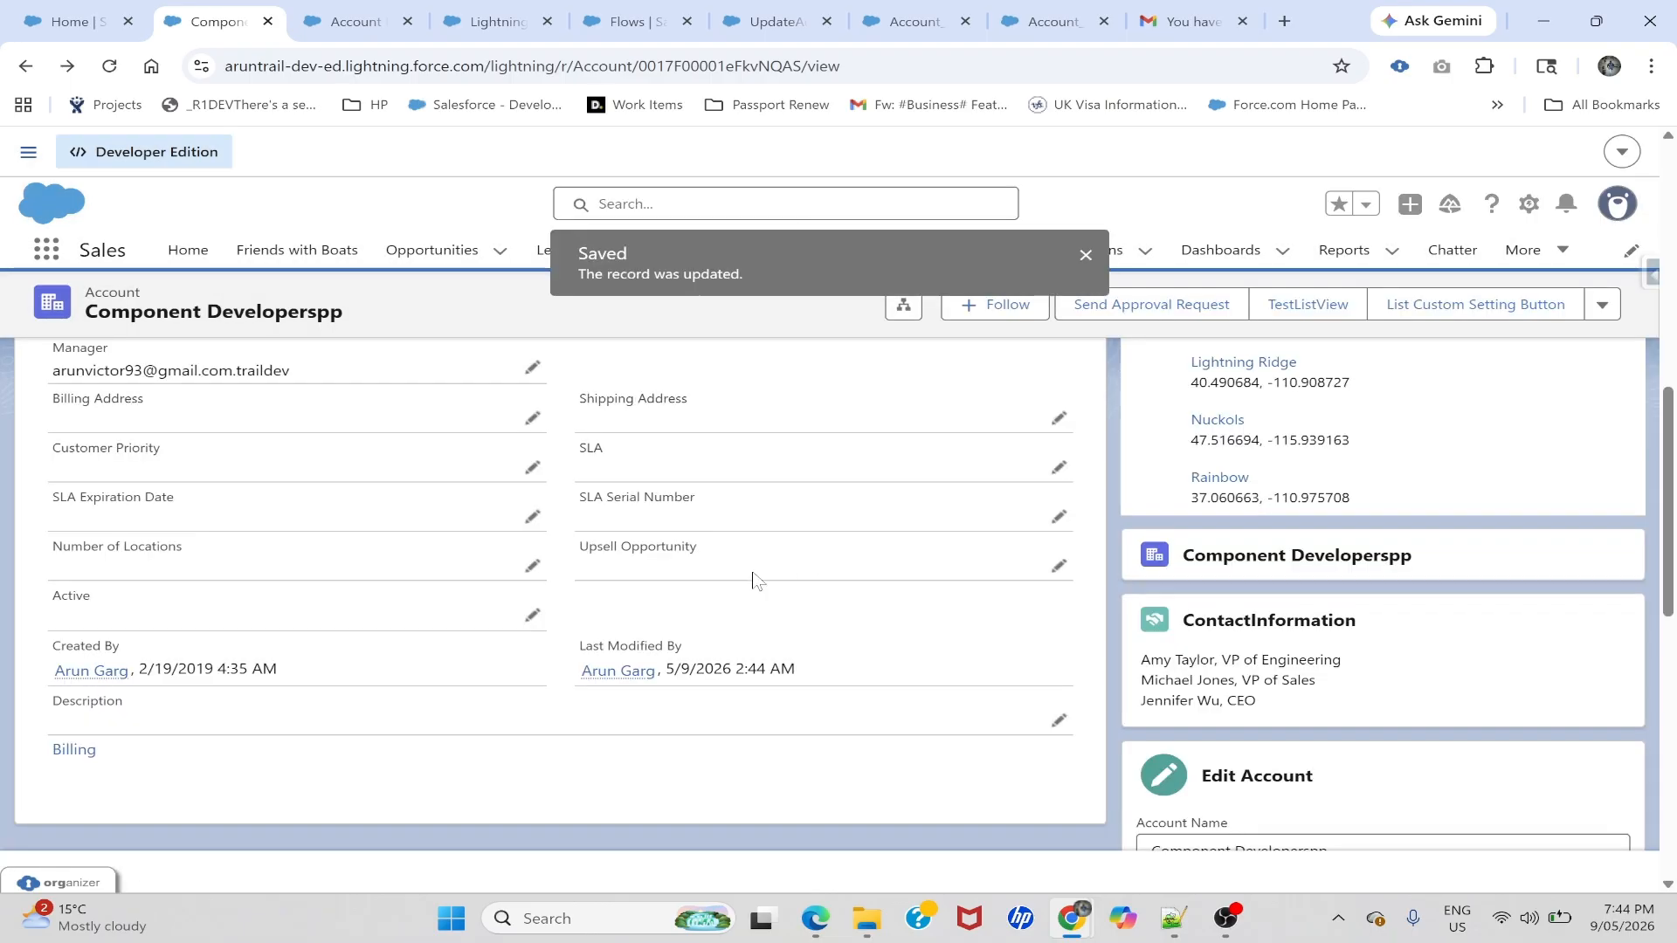
{"action": "left_click", "coordinate": [1082, 256]}
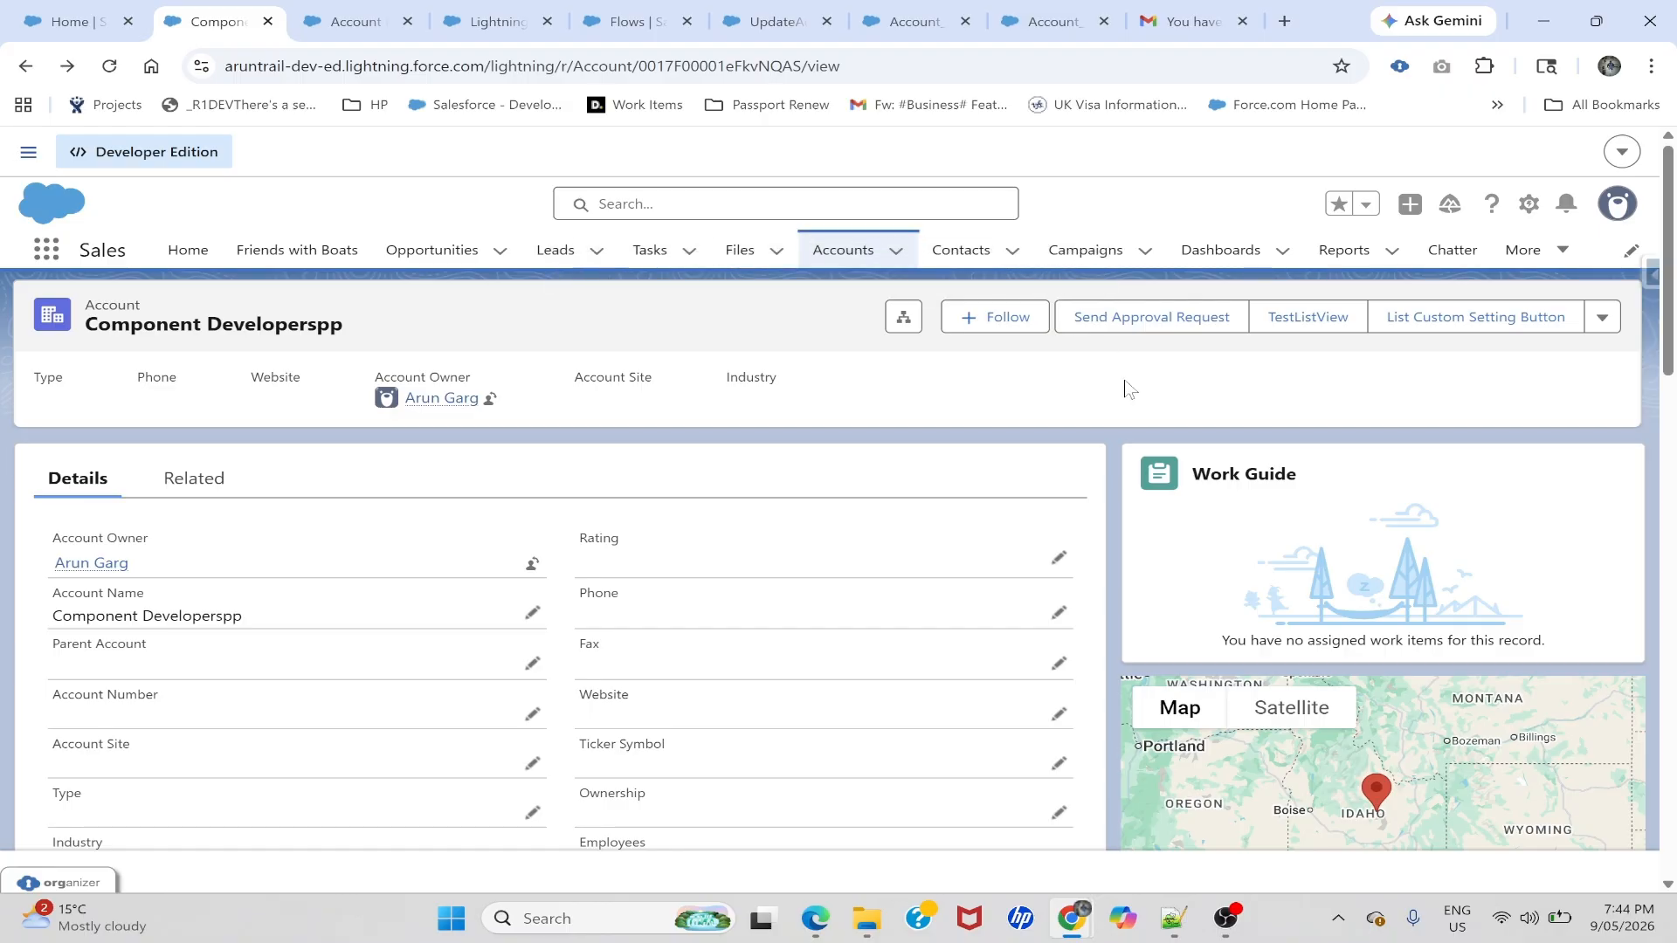
- Send the account's approval request and review its details before moving to the approver's window
{"action": "left_click", "coordinate": [1153, 319]}
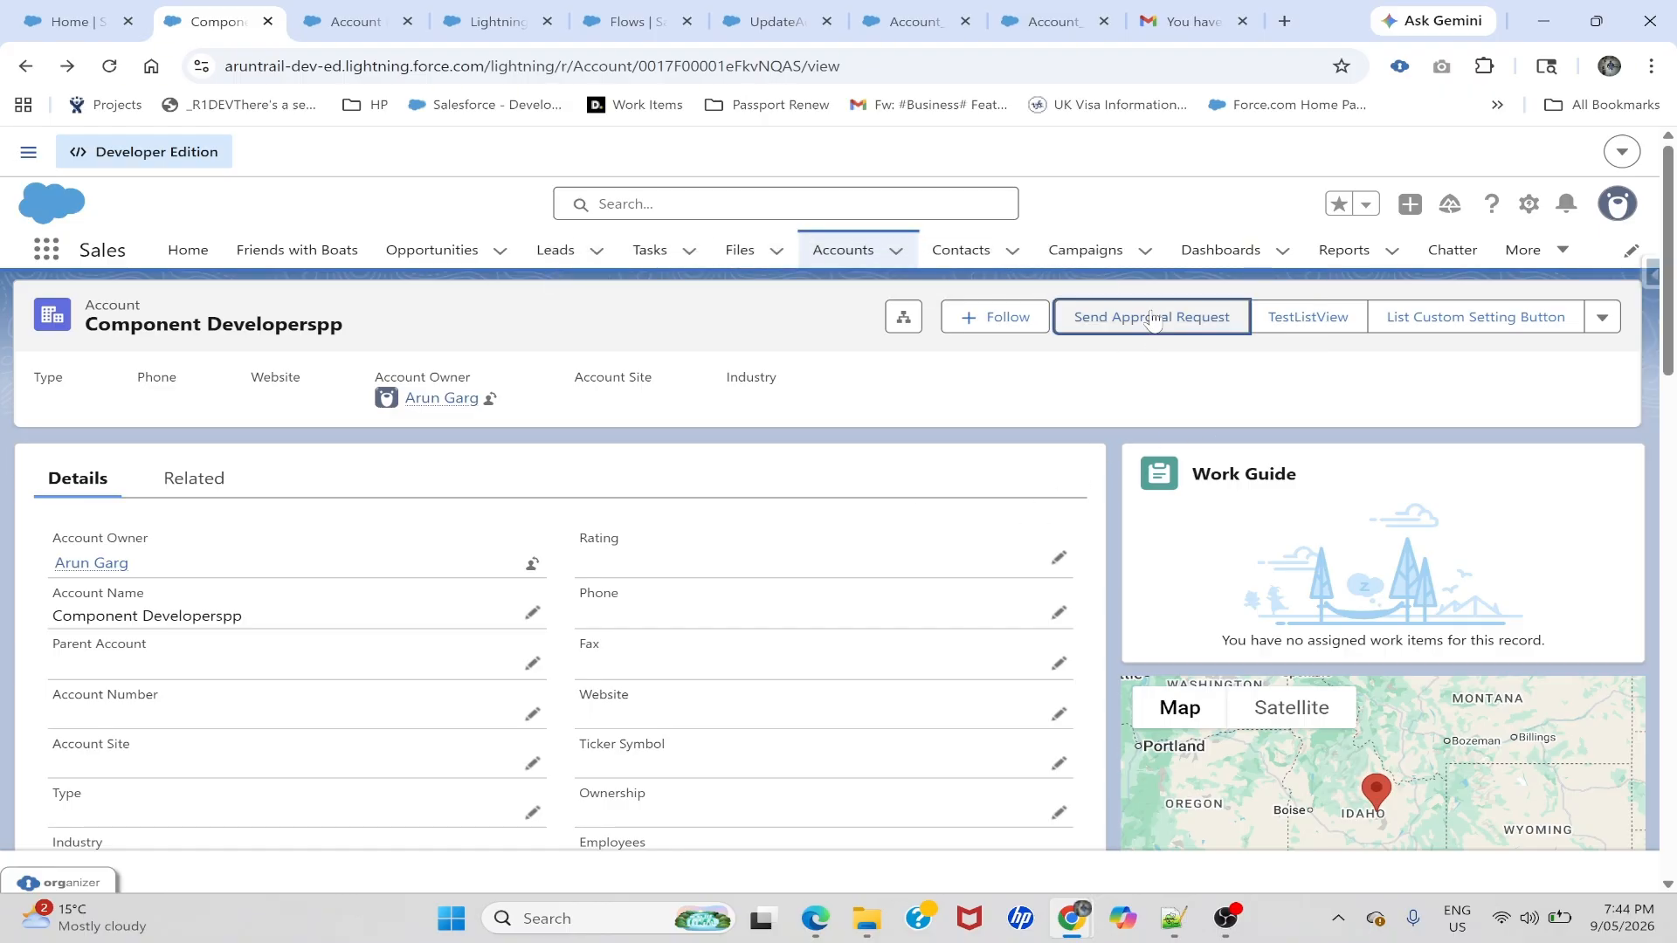
{"action": "left_click", "coordinate": [26, 66]}
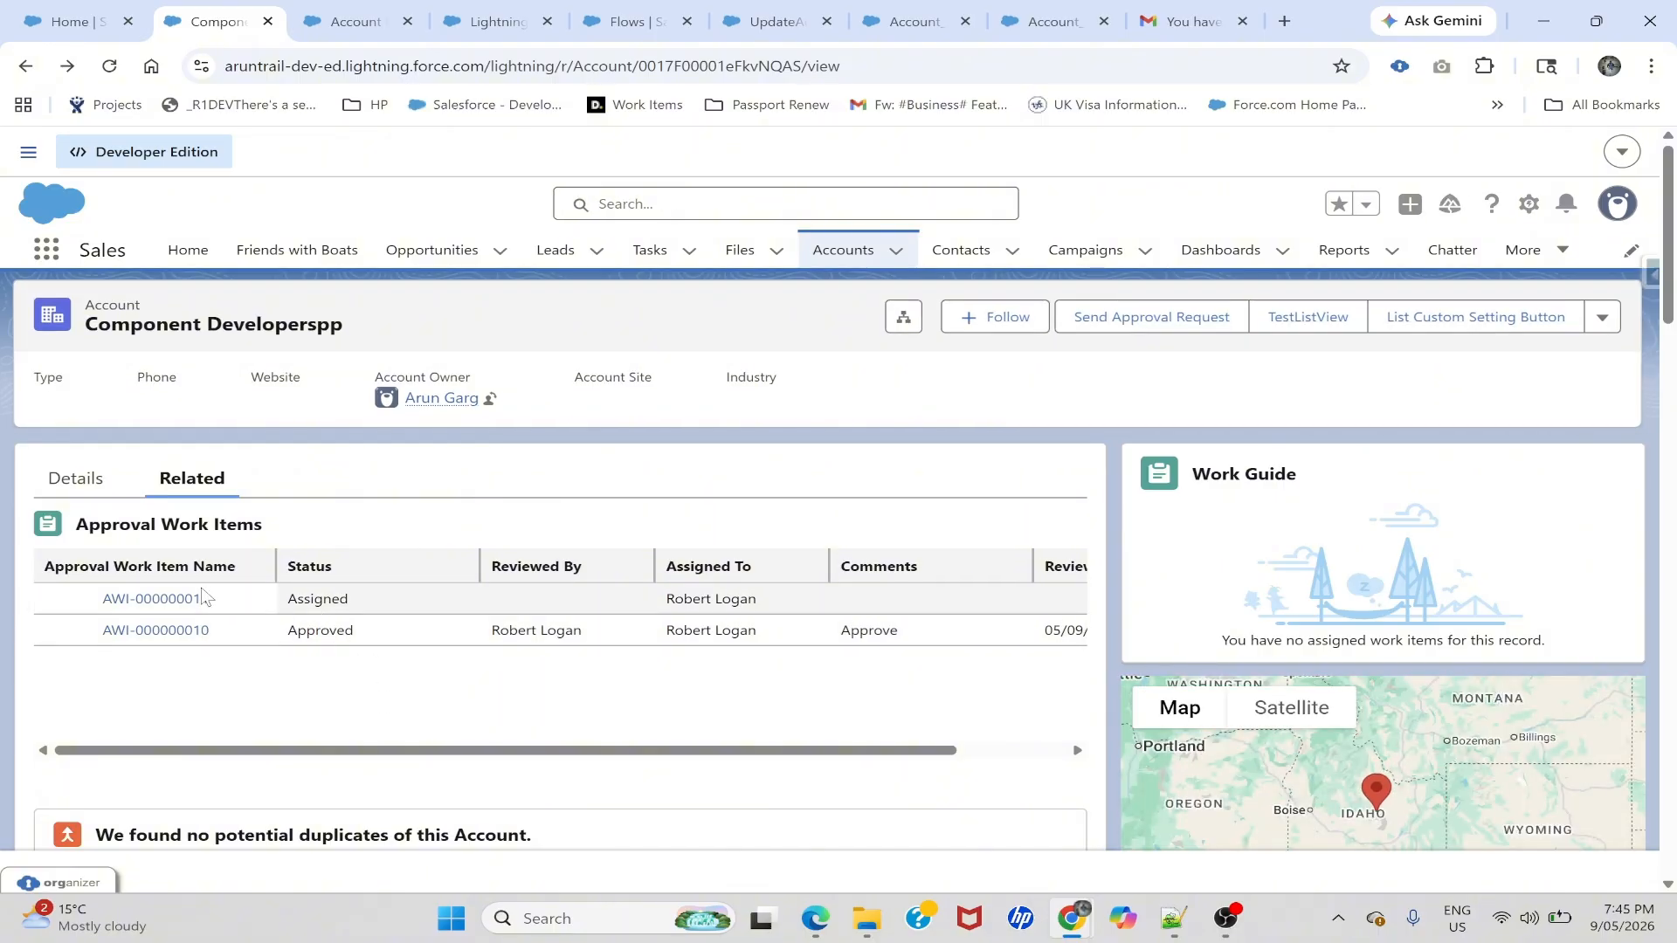
{"action": "left_click", "coordinate": [105, 480]}
{"action": "scroll", "coordinate": [285, 591], "scroll_direction": "down", "scroll_amount": 5}
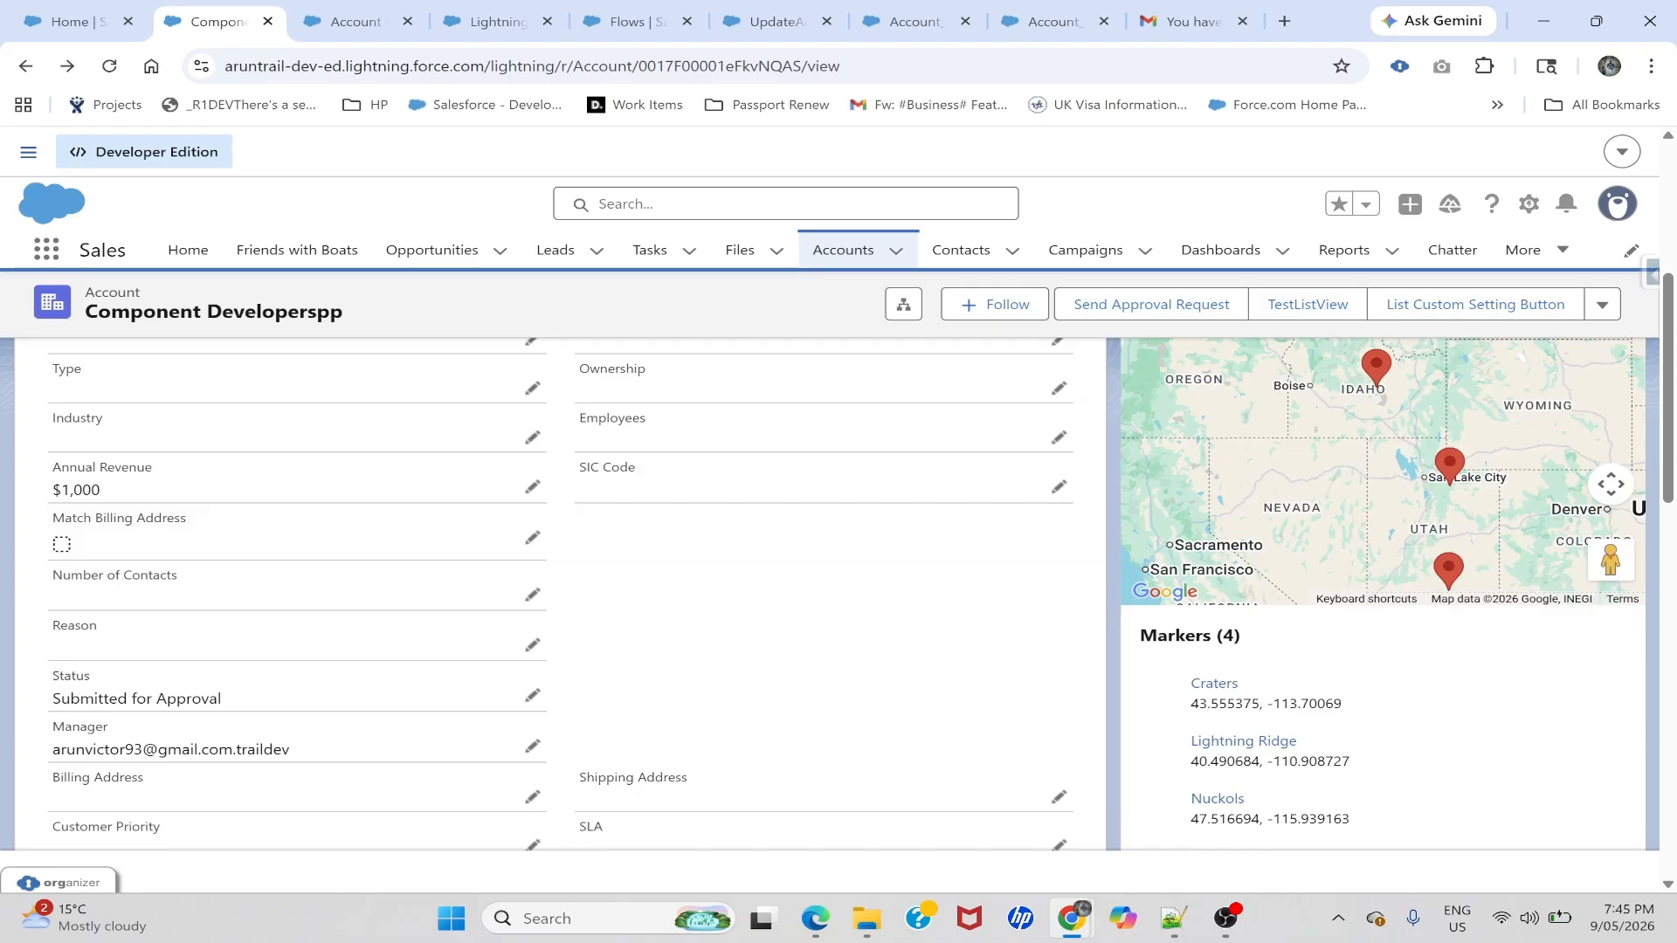
{"action": "left_click", "coordinate": [814, 918]}
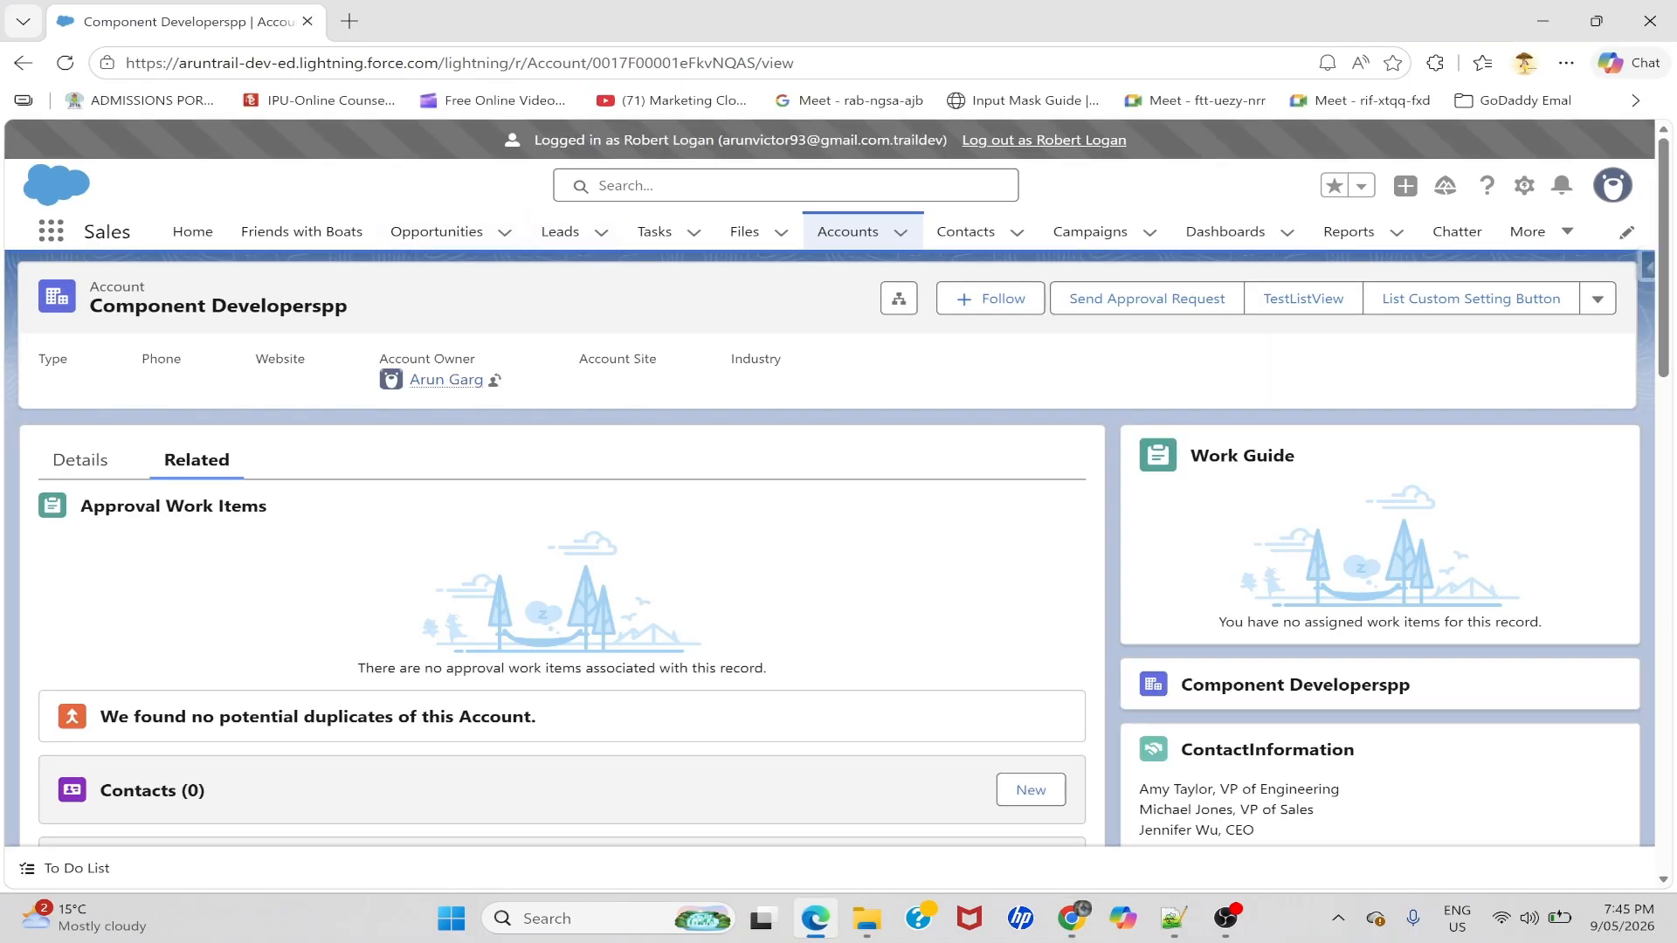
- Reload the approver's account page and view its Details
{"action": "left_click", "coordinate": [65, 64]}
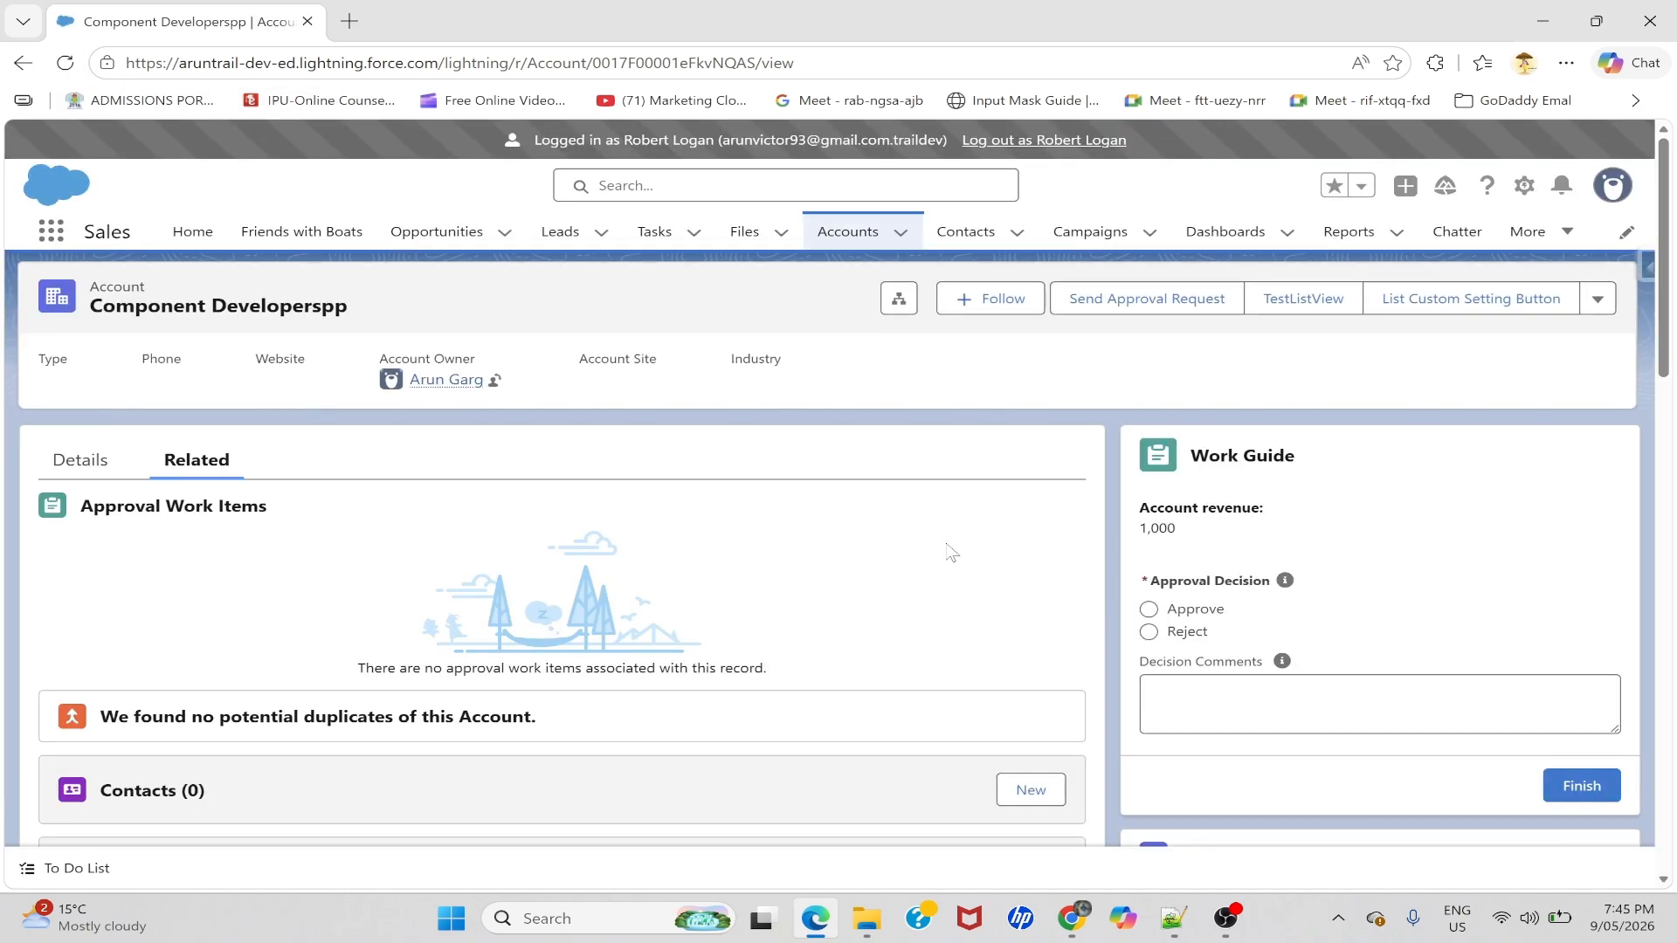
{"action": "left_click", "coordinate": [83, 461]}
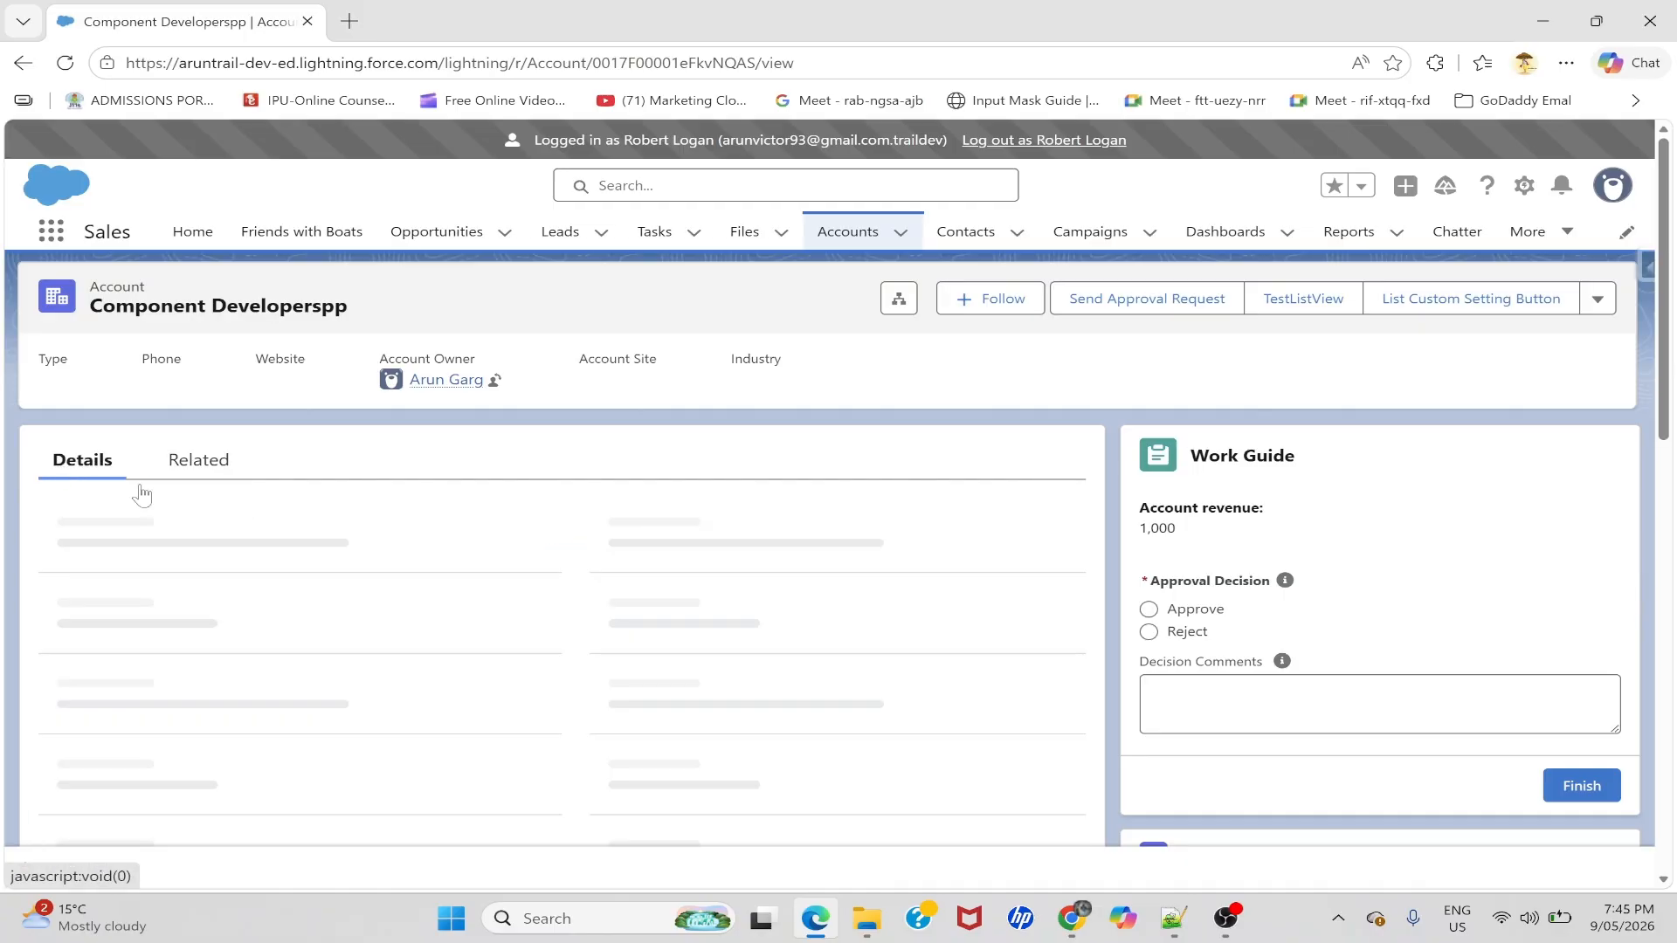
{"action": "scroll", "coordinate": [1178, 569], "scroll_direction": "down", "scroll_amount": 2}
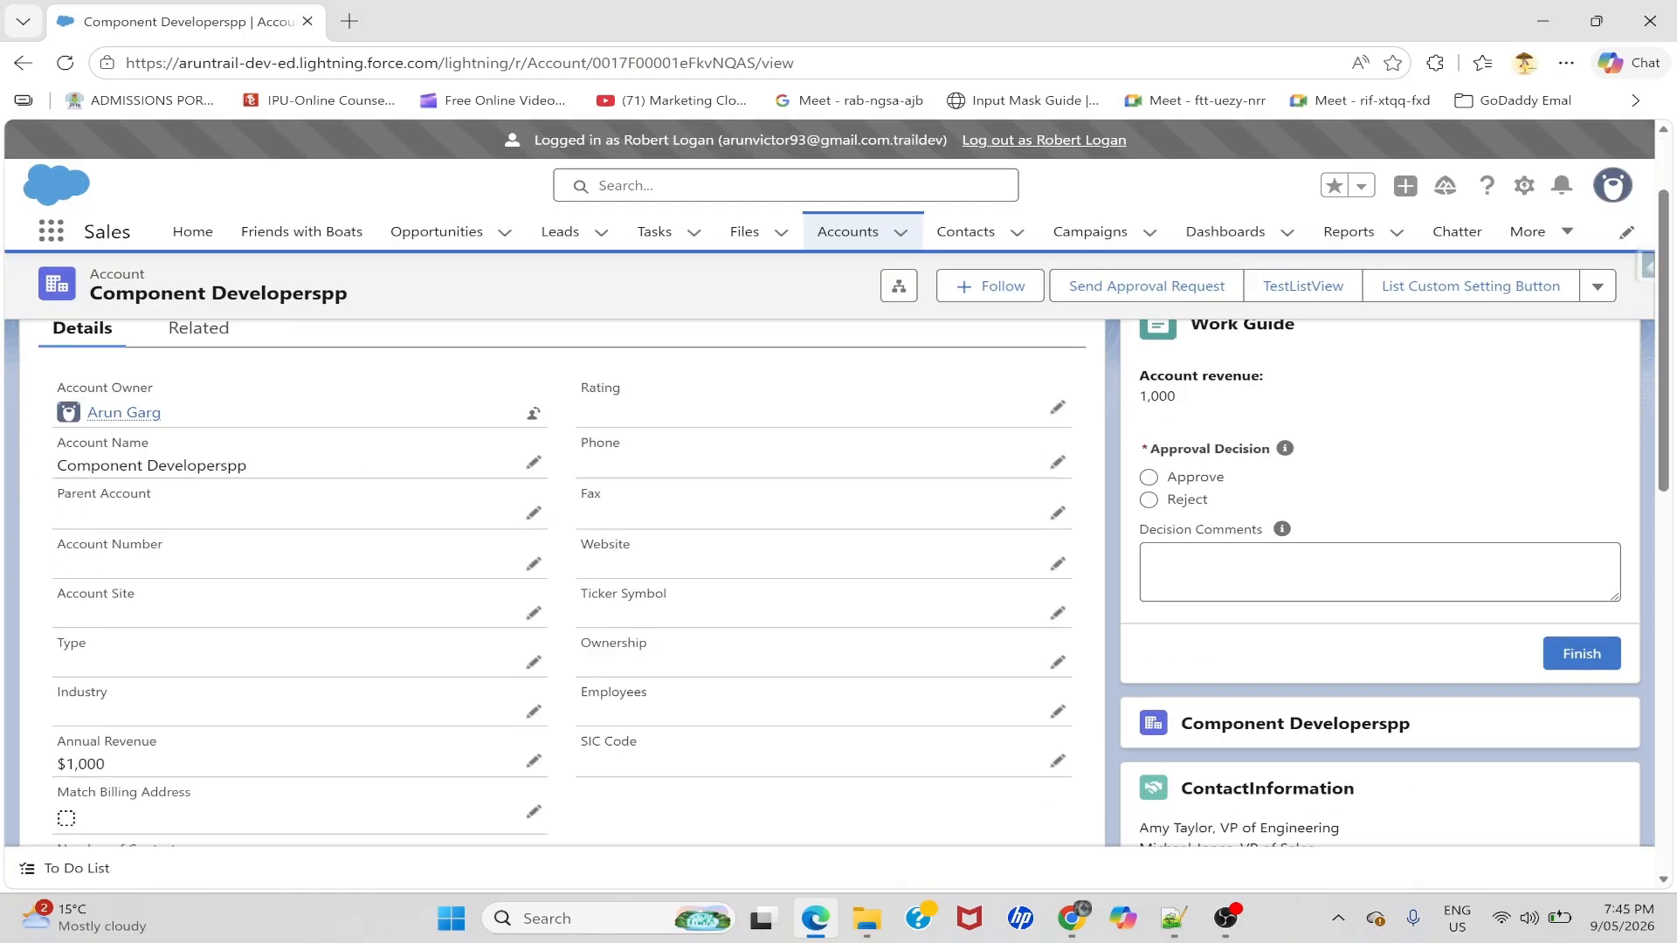
{"action": "scroll", "coordinate": [1241, 454], "scroll_direction": "up", "scroll_amount": 2}
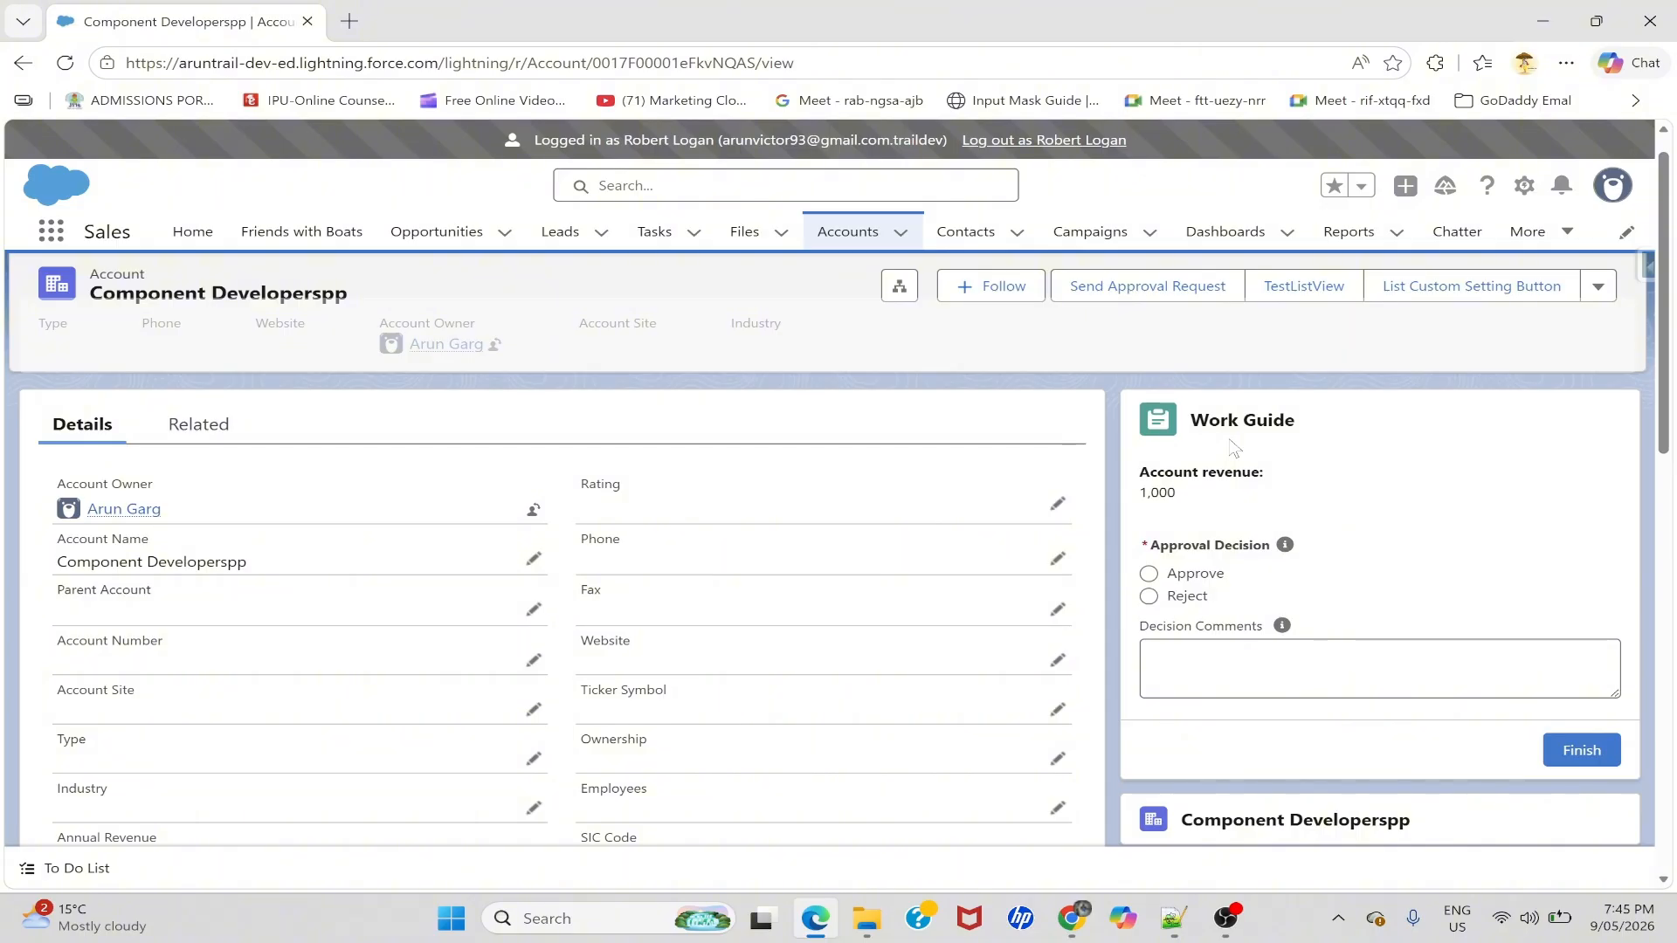
- Approve the work item with the decision comment "very good" and finish
{"action": "left_click", "coordinate": [1154, 575]}
{"action": "left_click", "coordinate": [1172, 664]}
{"action": "type", "text": "proved"}
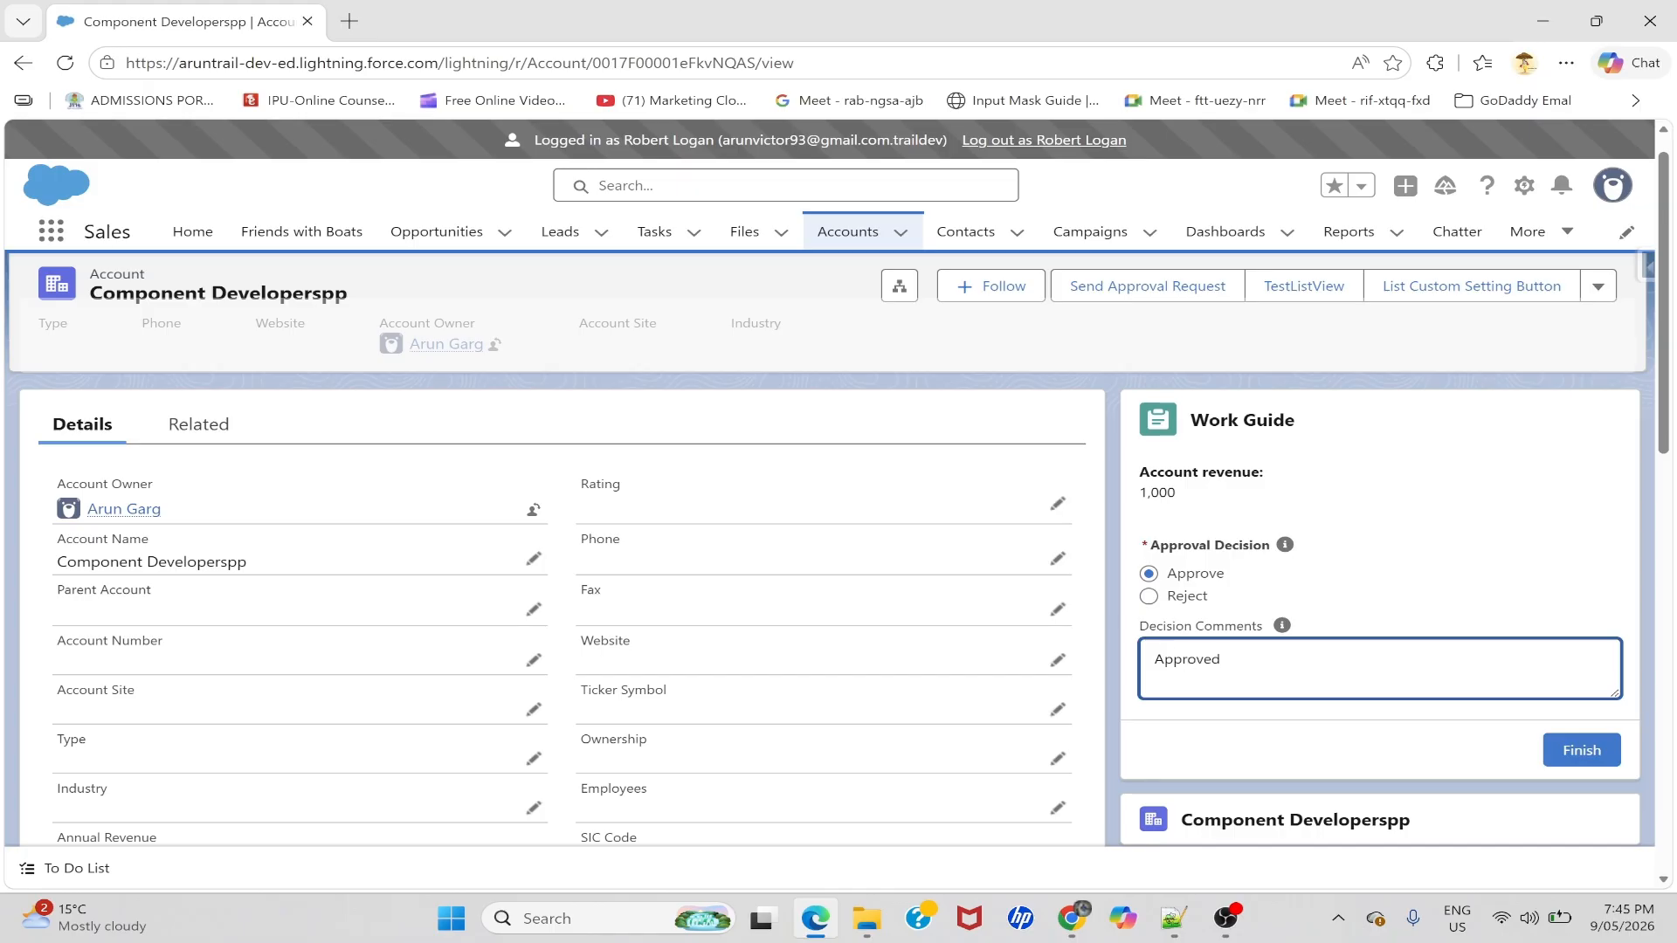
{"action": "left_click_drag", "start_coordinate": [1221, 659], "coordinate": [1136, 657]}
{"action": "type", "text": "Good"}
{"action": "key", "text": "ctrl+a"}
{"action": "type", "text": "very good"}
{"action": "left_click", "coordinate": [1572, 749]}
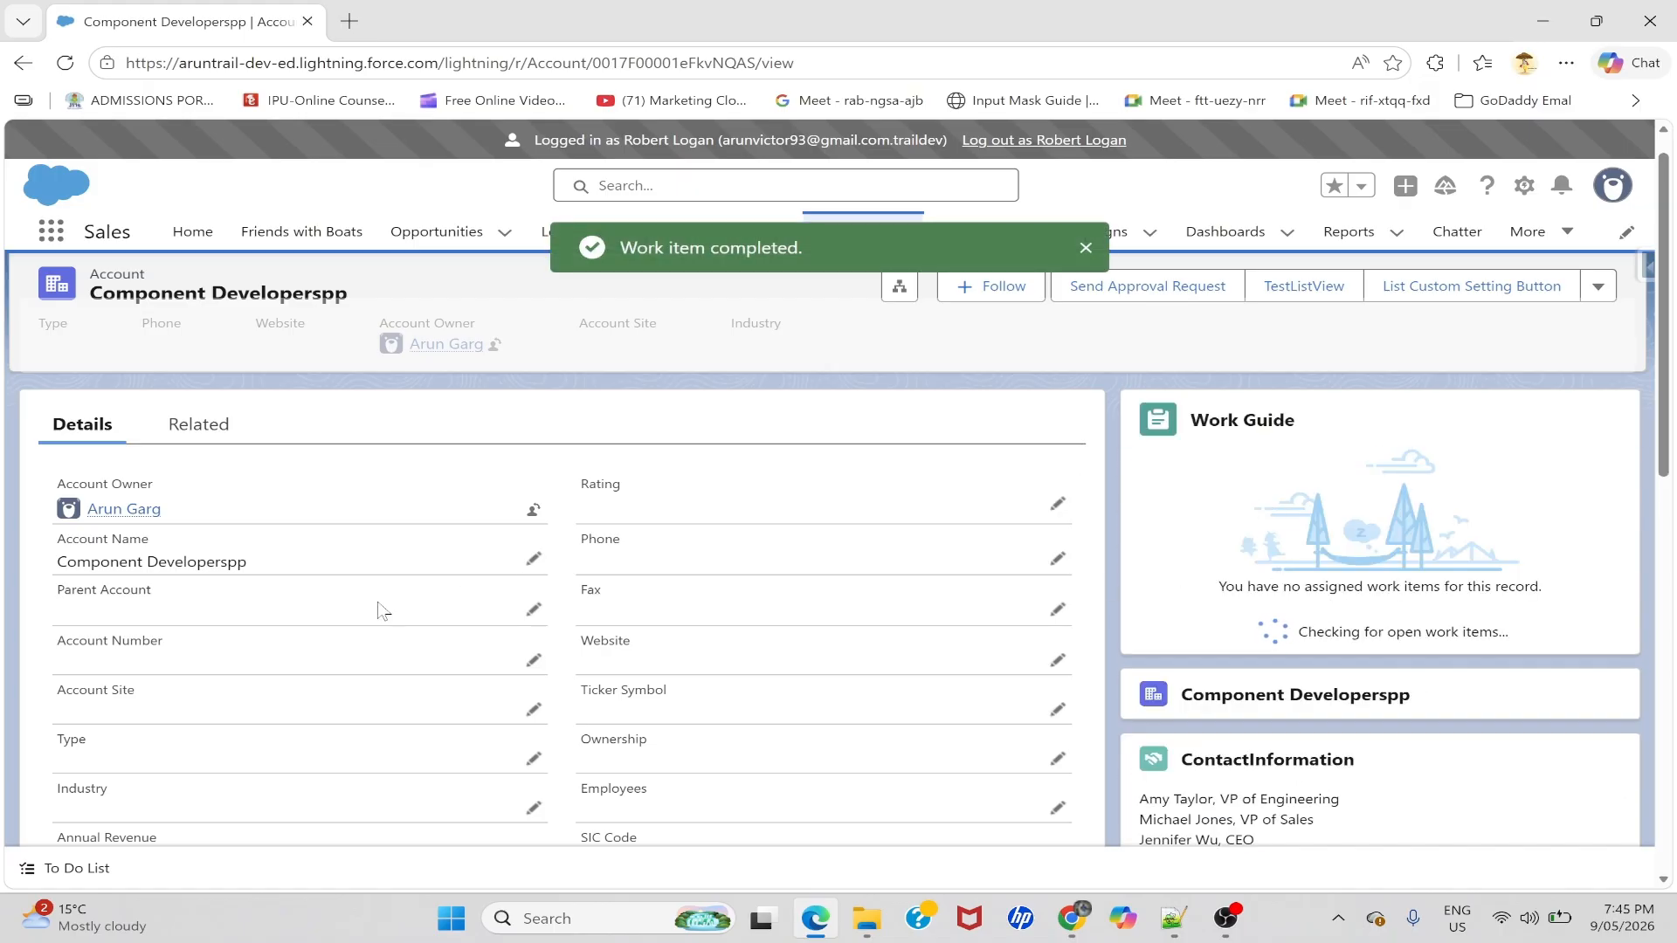
{"action": "scroll", "coordinate": [383, 611], "scroll_direction": "down", "scroll_amount": 5}
- Reload the submitter's account and confirm work item AWI-000000011 and Status both read Approved
{"action": "key", "text": "alt+Tab"}
{"action": "left_click", "coordinate": [110, 69]}
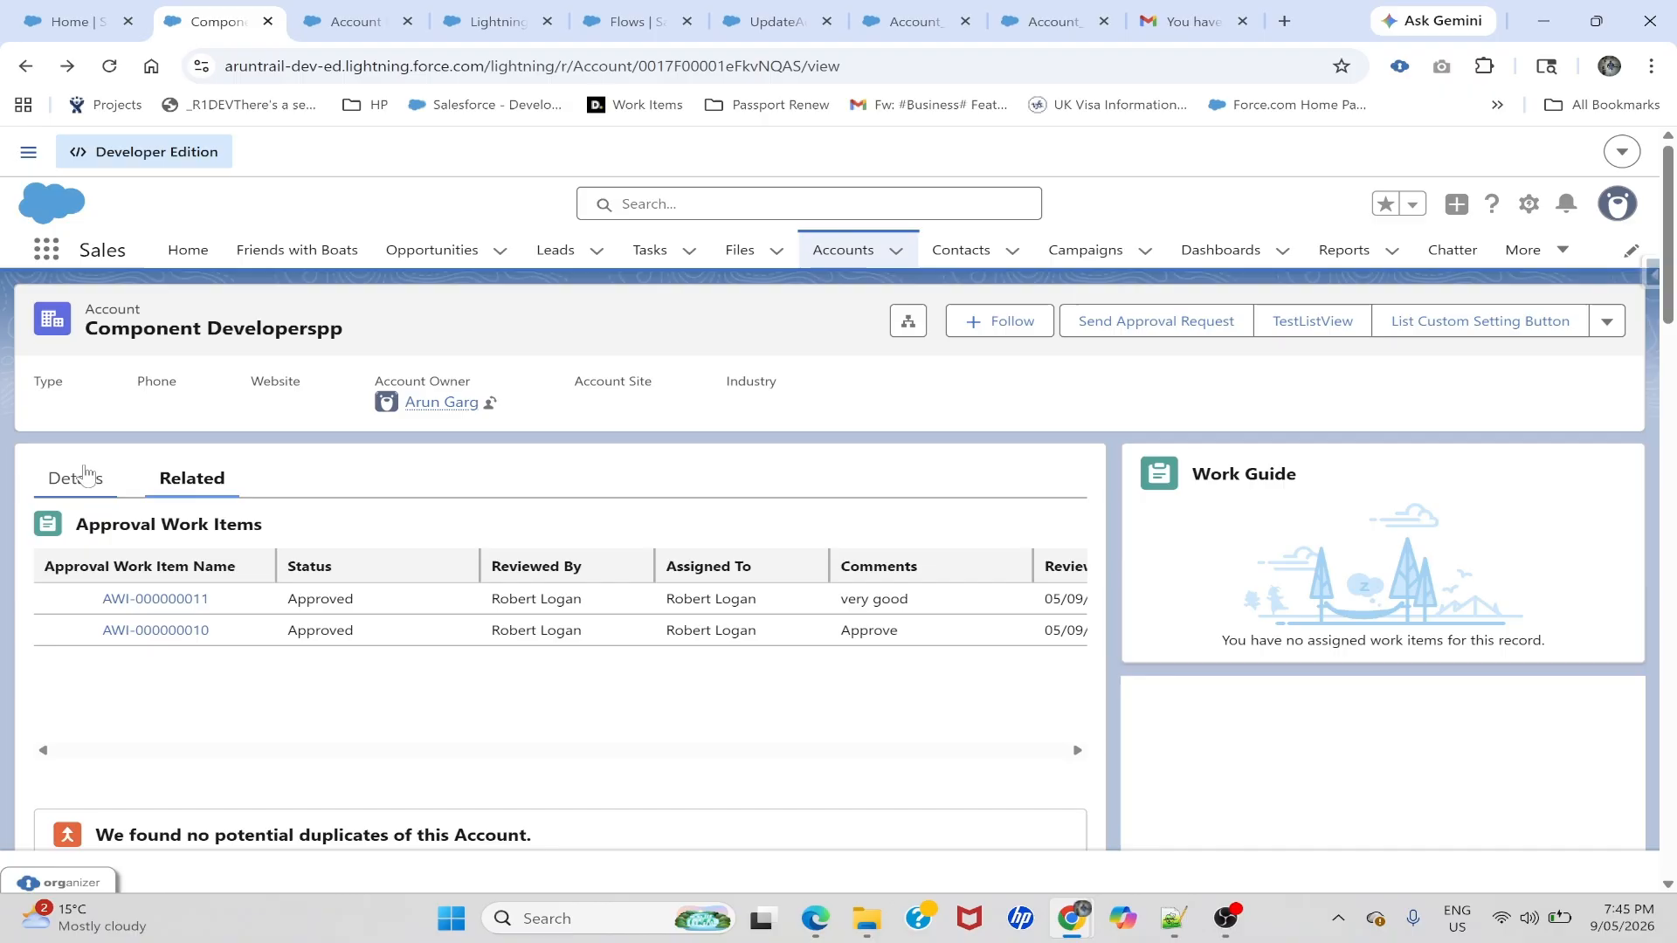
{"action": "left_click", "coordinate": [85, 476]}
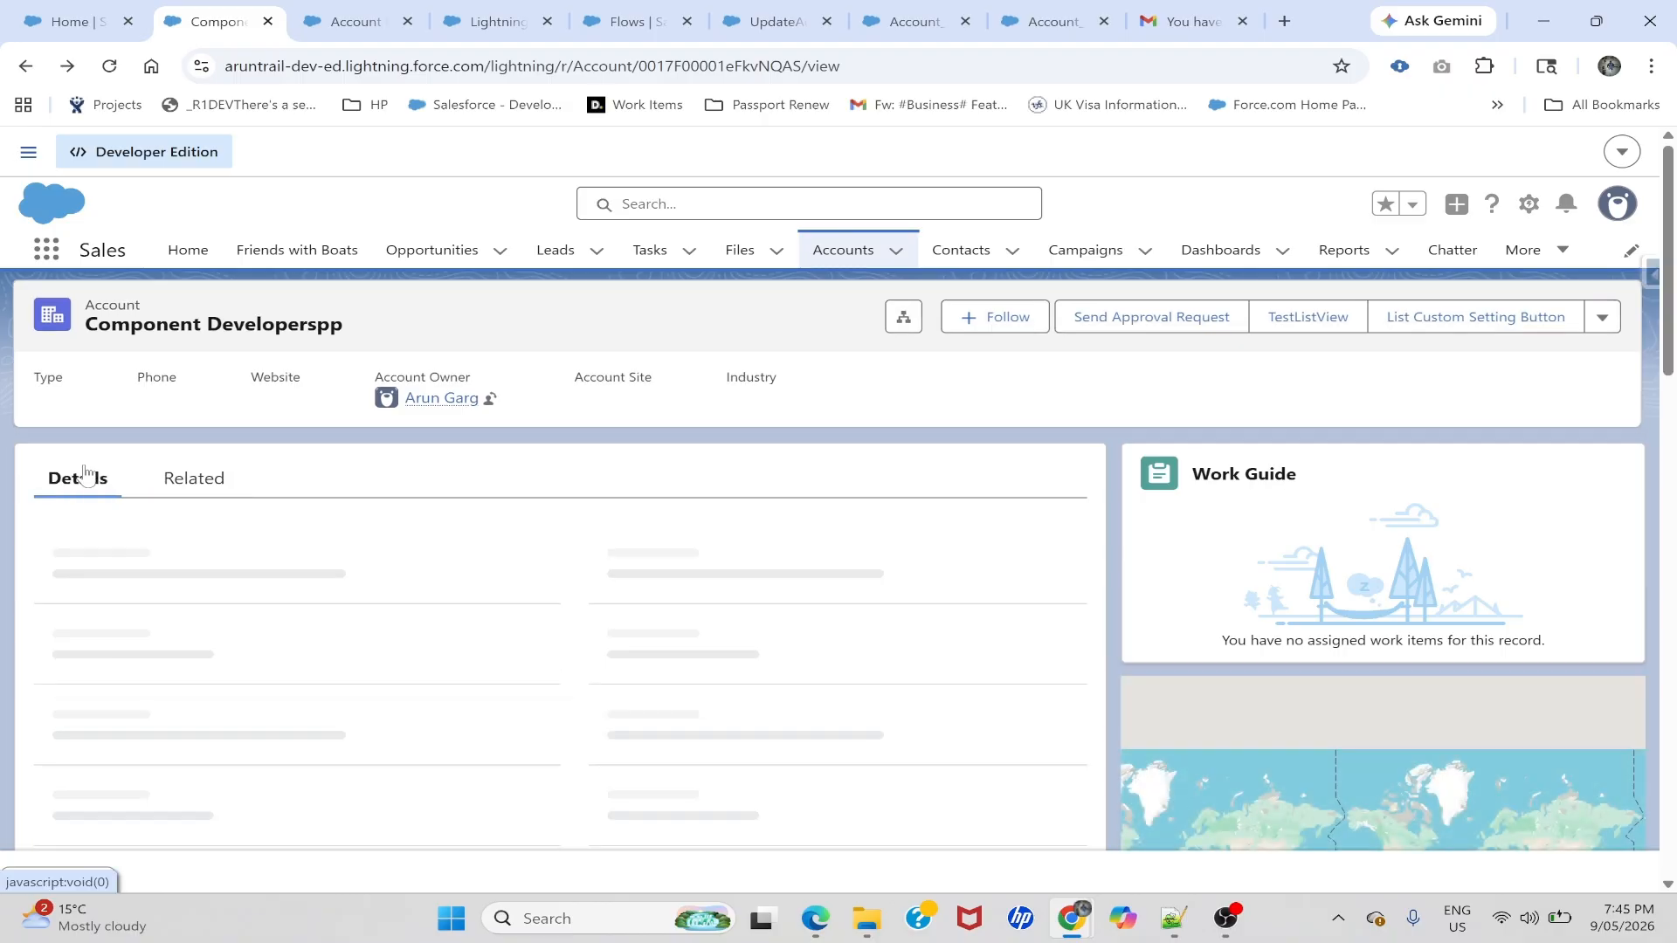
{"action": "left_click", "coordinate": [162, 481]}
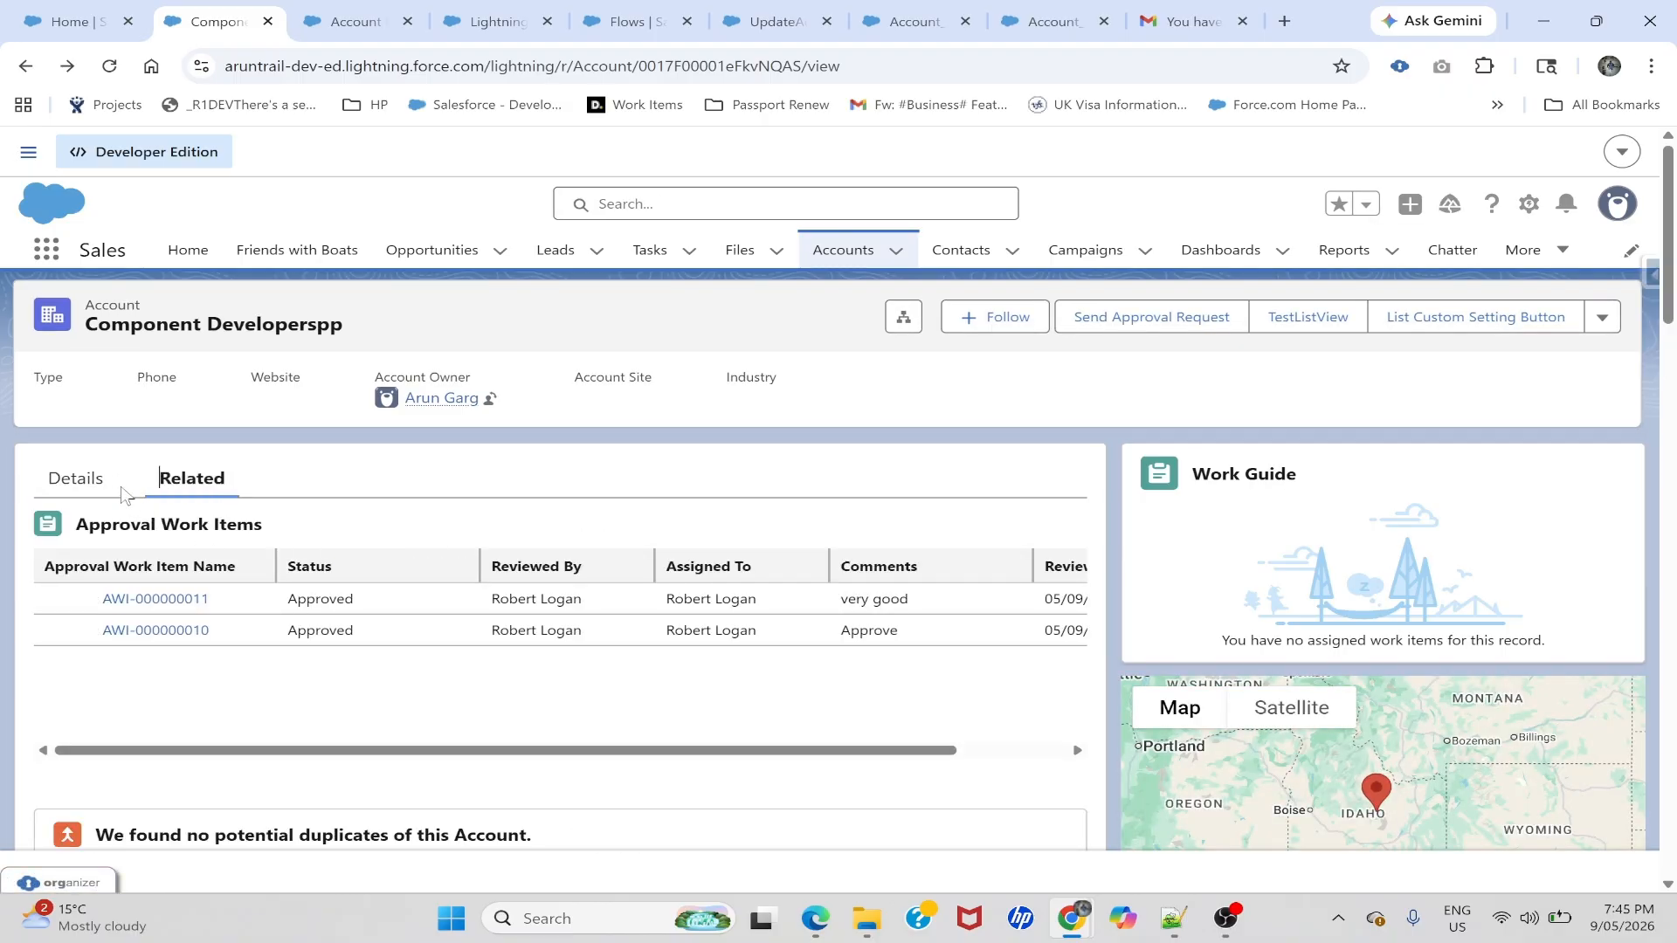
{"action": "left_click", "coordinate": [84, 486]}
{"action": "scroll", "coordinate": [162, 644], "scroll_direction": "down", "scroll_amount": 4}
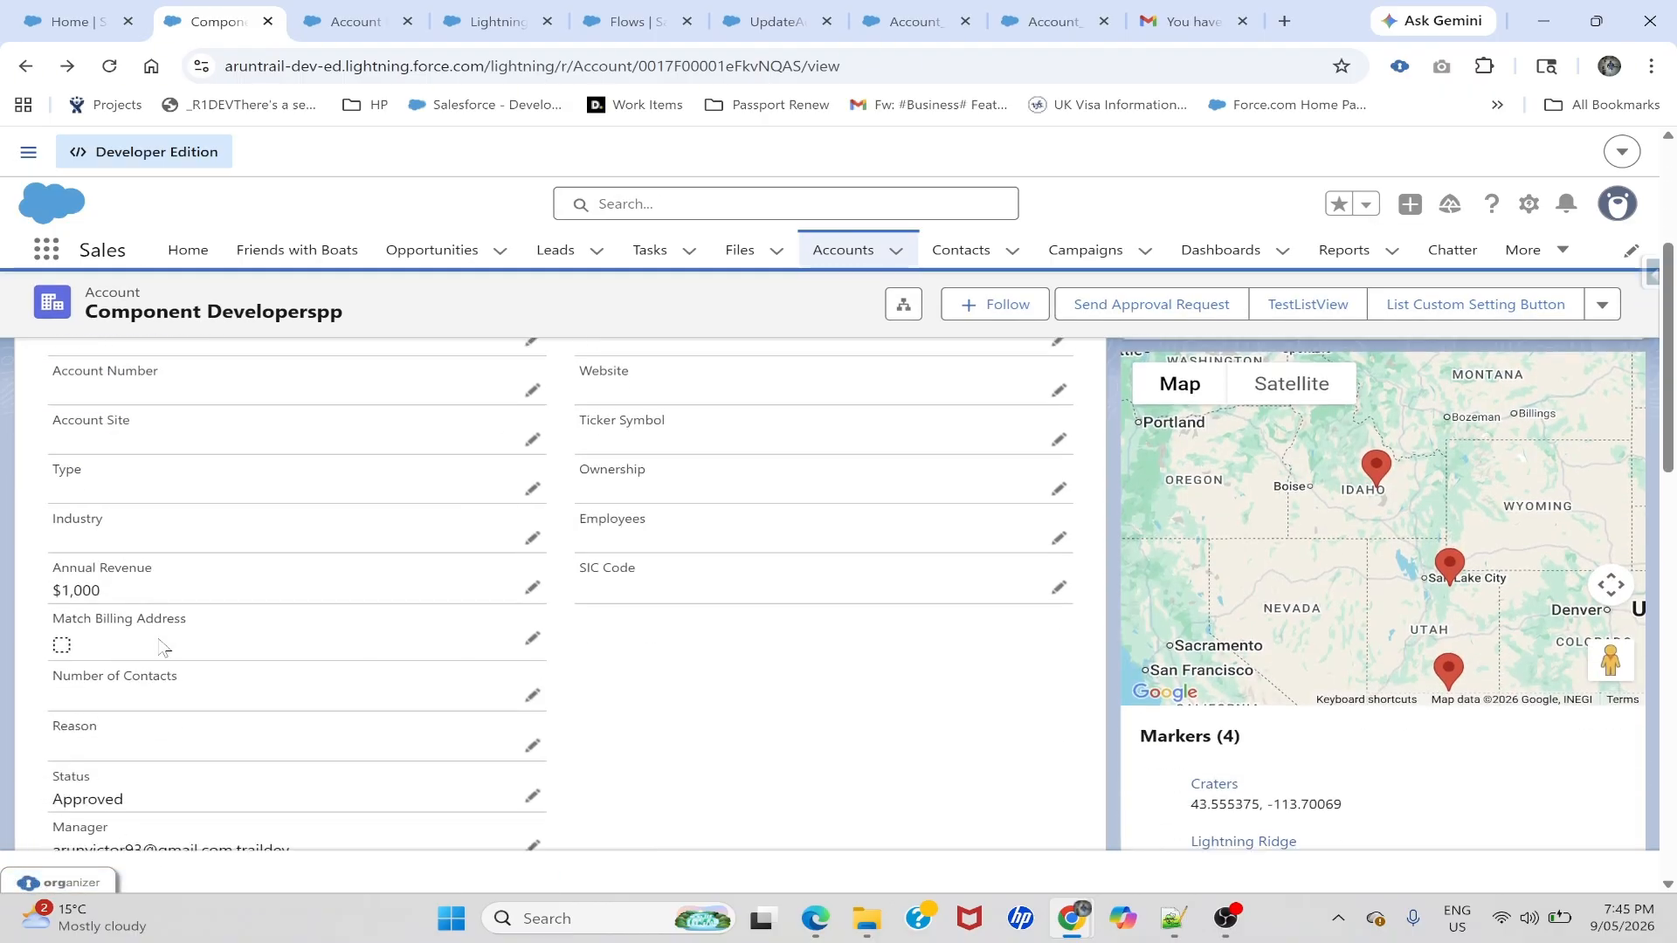
{"action": "scroll", "coordinate": [163, 647], "scroll_direction": "down", "scroll_amount": 1}
{"action": "left_click_drag", "start_coordinate": [52, 687], "coordinate": [140, 704]}
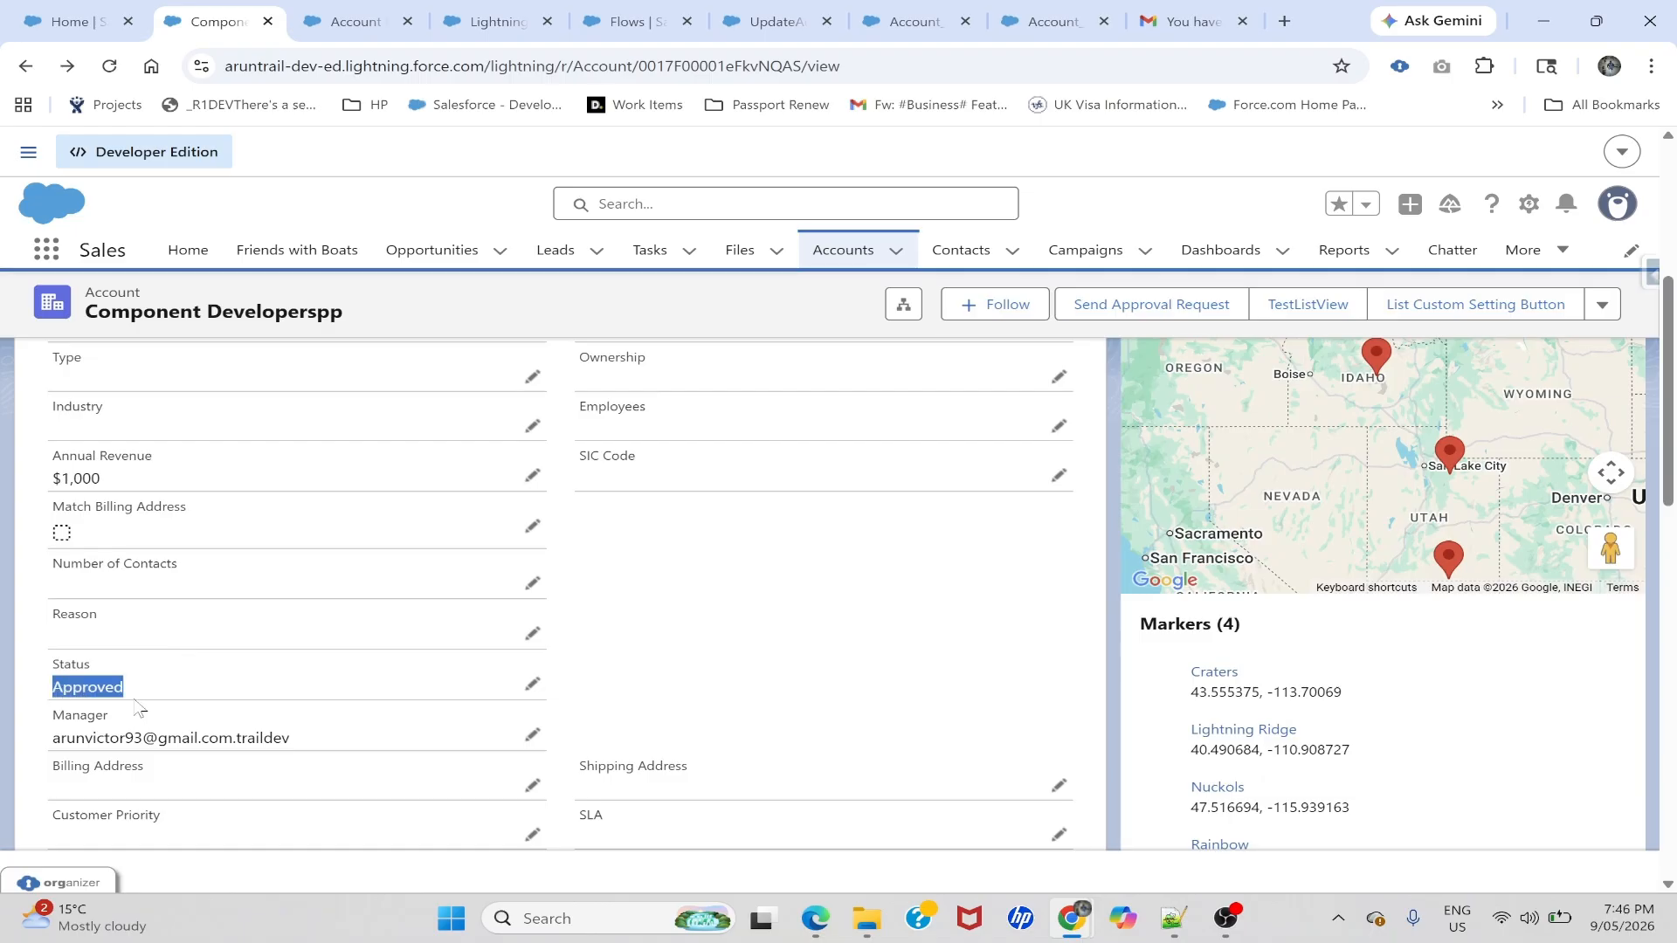
{"action": "left_click", "coordinate": [587, 743]}
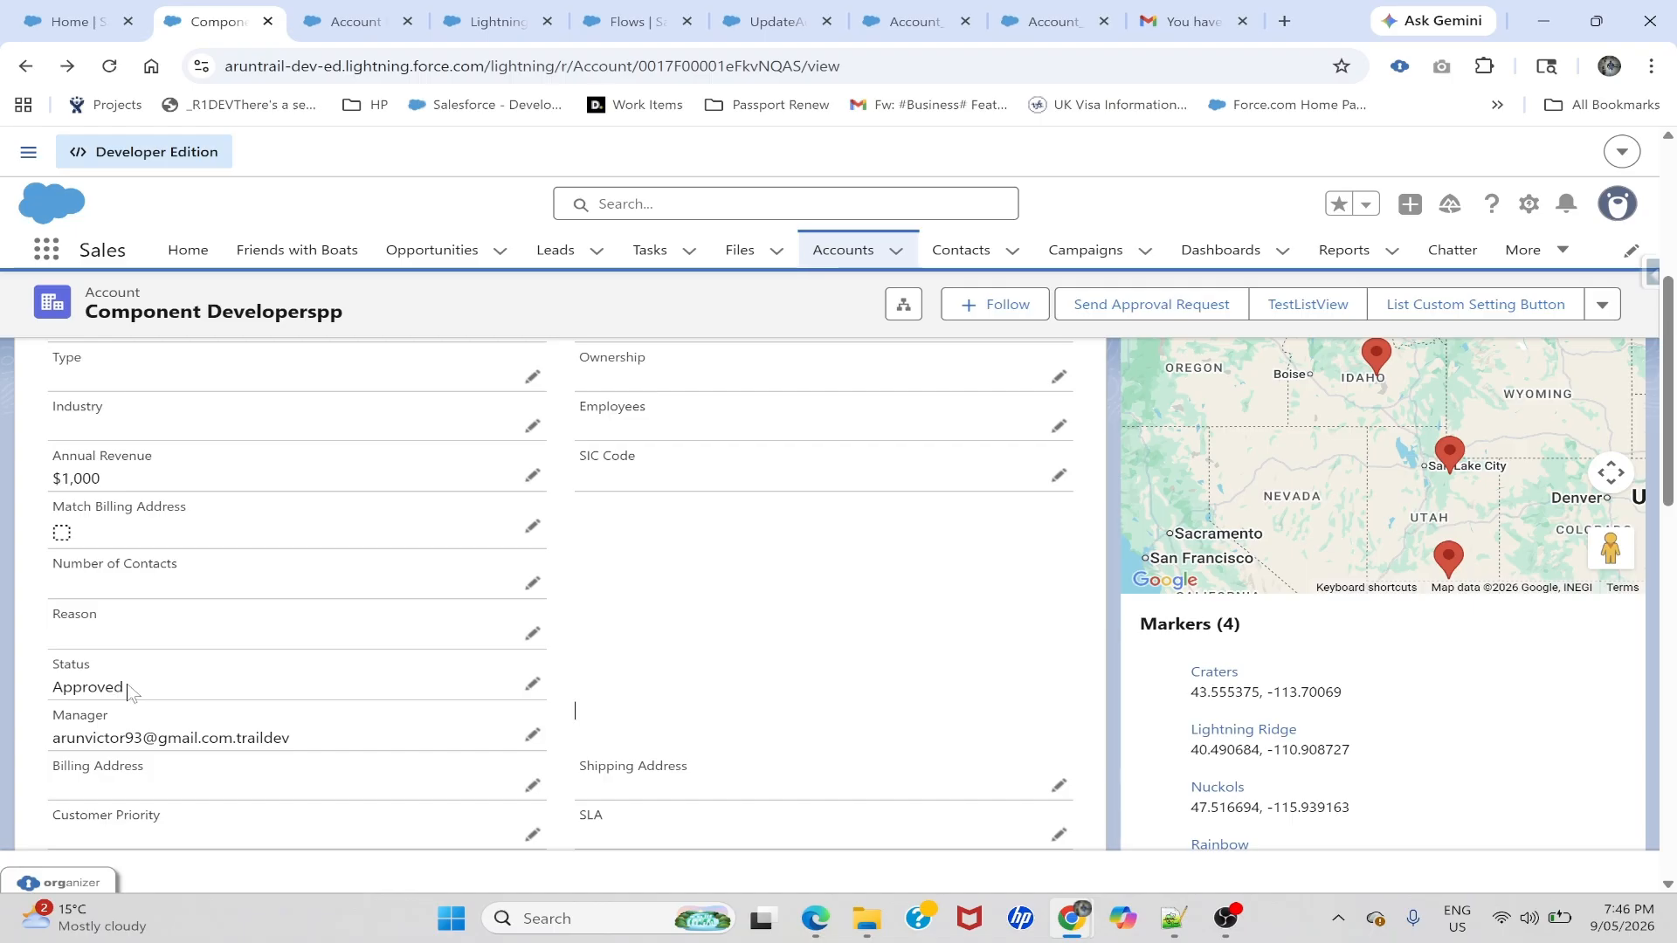
{"action": "left_click_drag", "start_coordinate": [129, 690], "coordinate": [53, 699]}
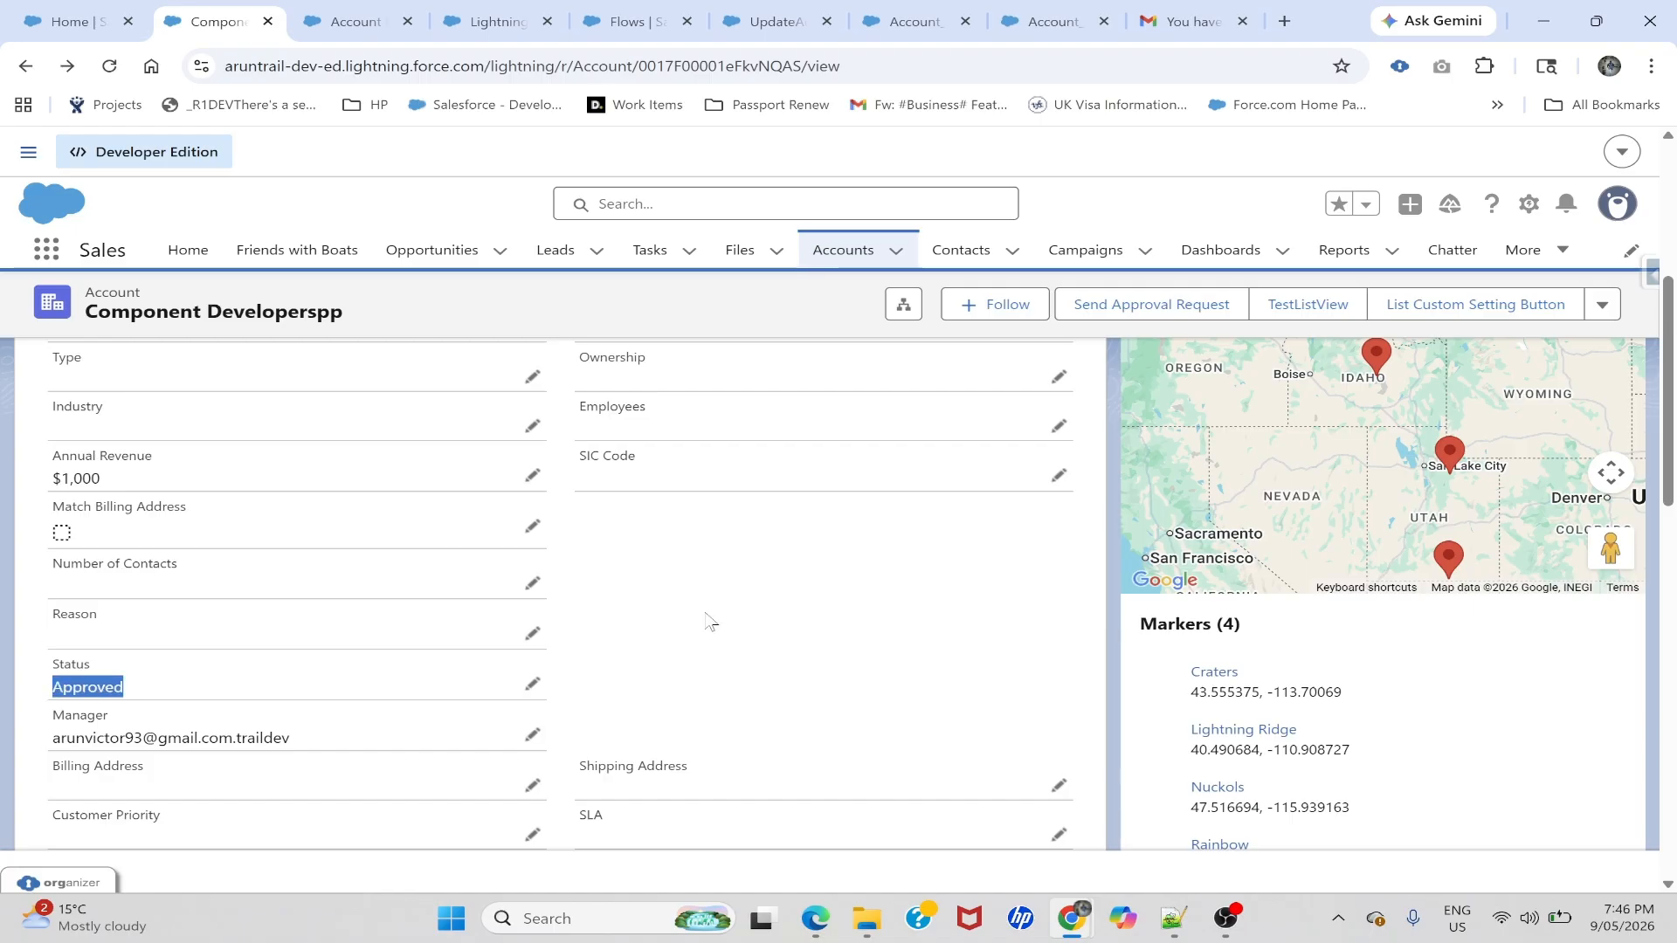
- Close the Background Step panel and center HandleApproverResponse with its Stage 2 and Account_Rejected branches
{"action": "left_click", "coordinate": [1039, 21]}
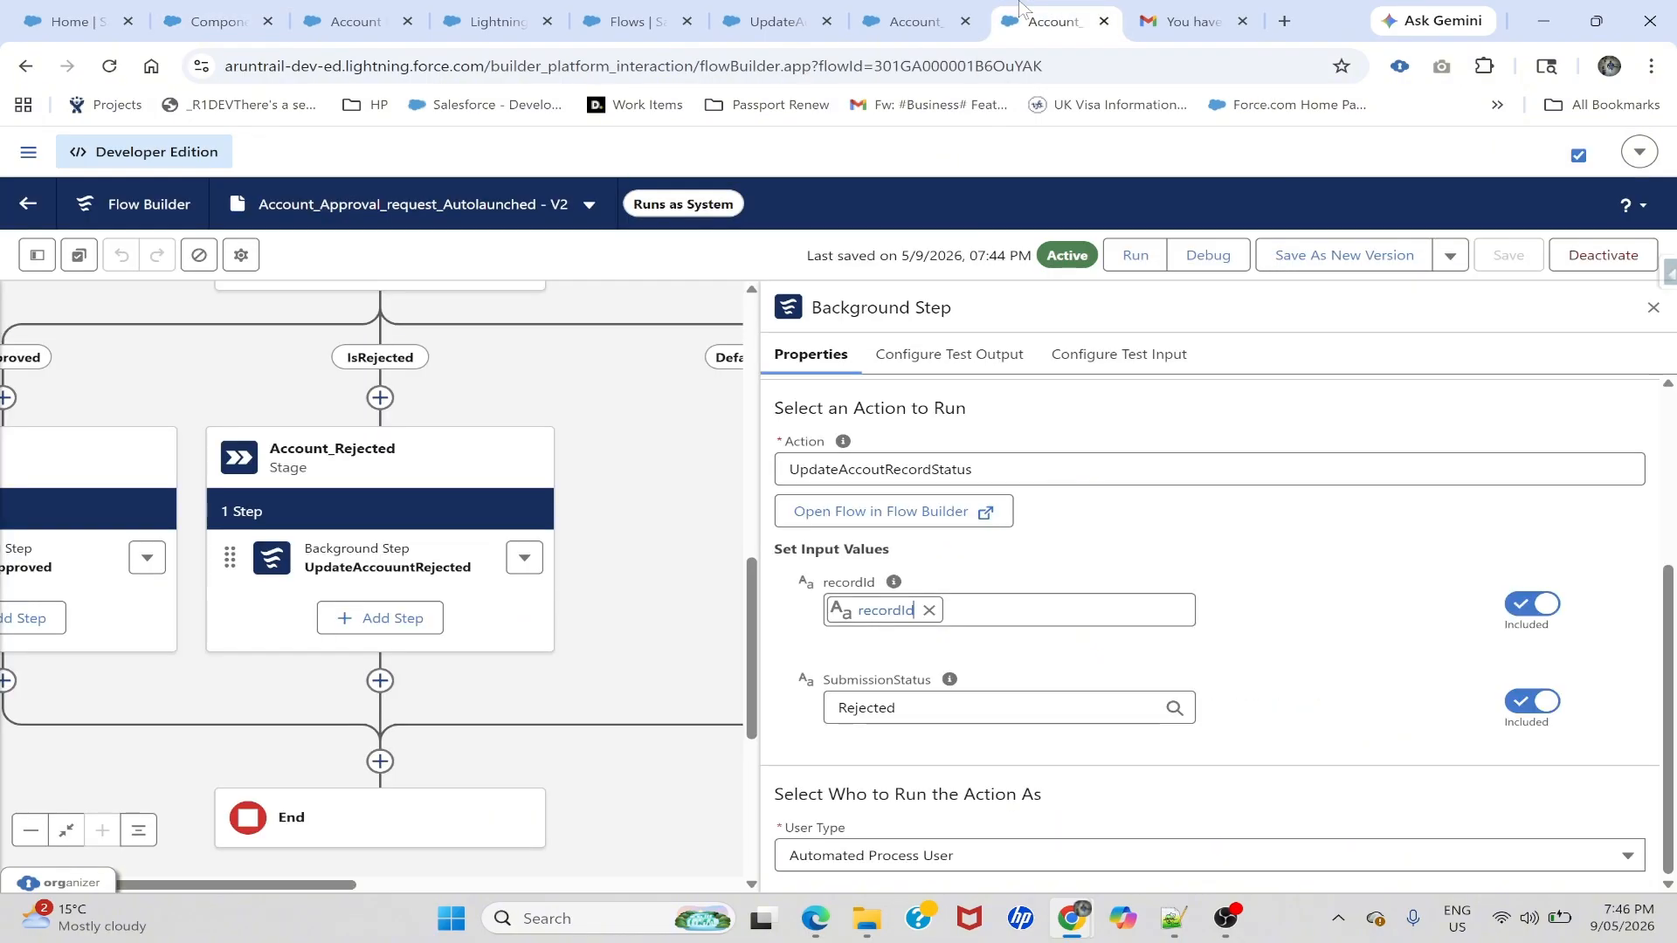
{"action": "left_click", "coordinate": [1653, 308]}
{"action": "left_click_drag", "start_coordinate": [712, 547], "coordinate": [1050, 700]}
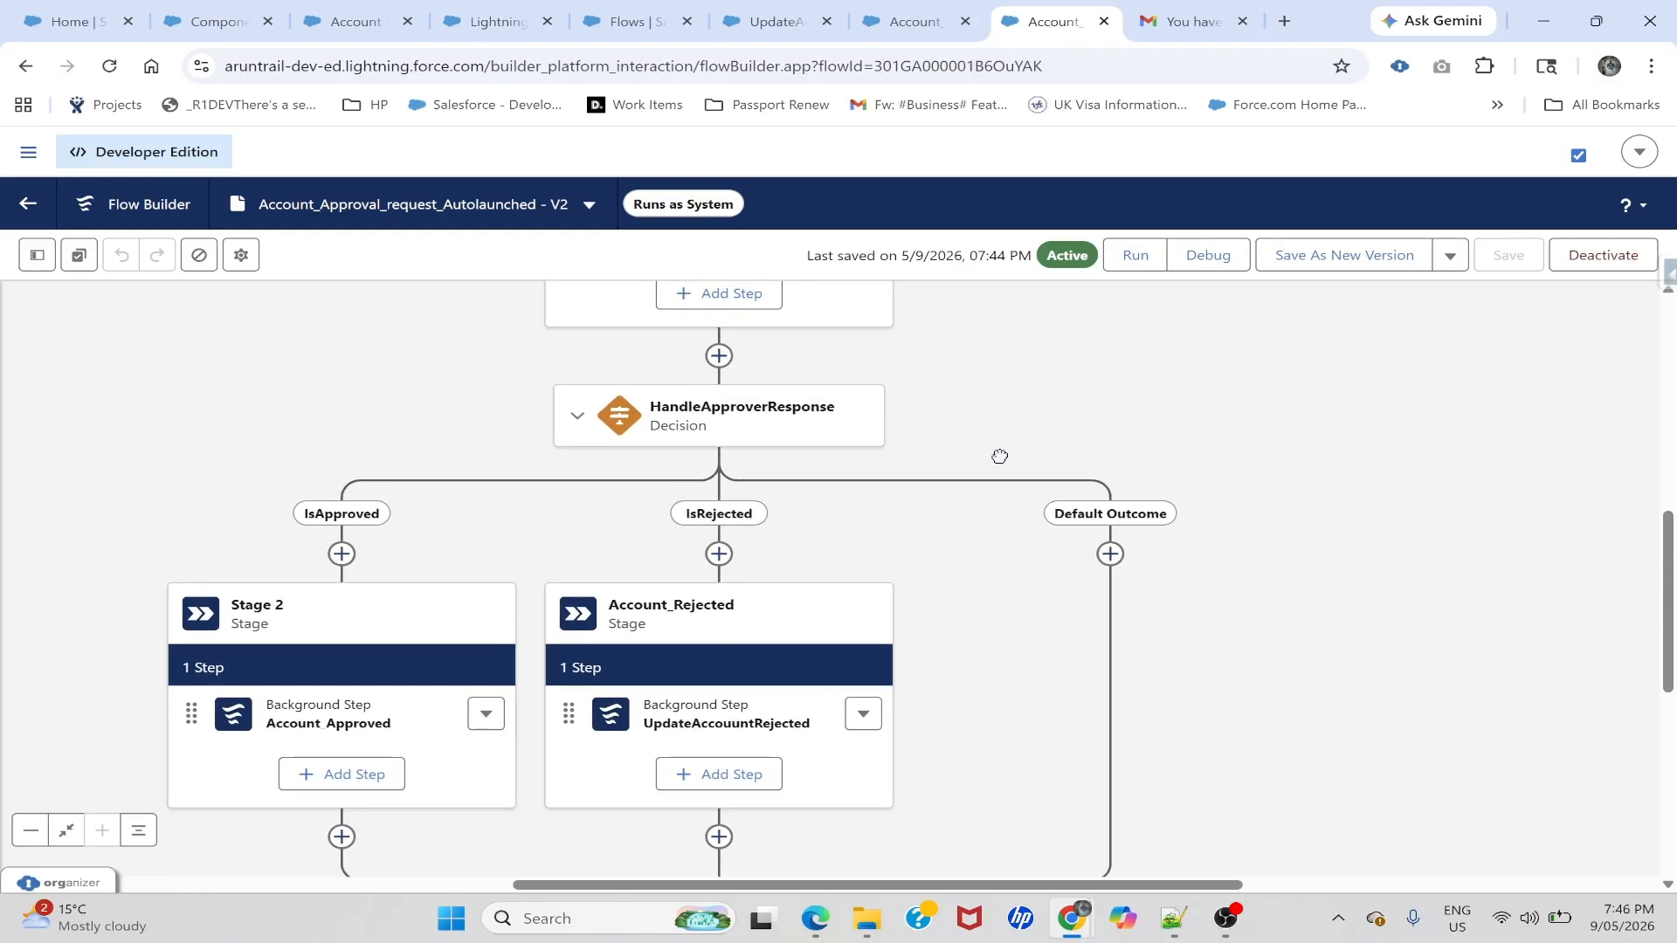
{"action": "left_click_drag", "start_coordinate": [999, 453], "coordinate": [969, 626]}
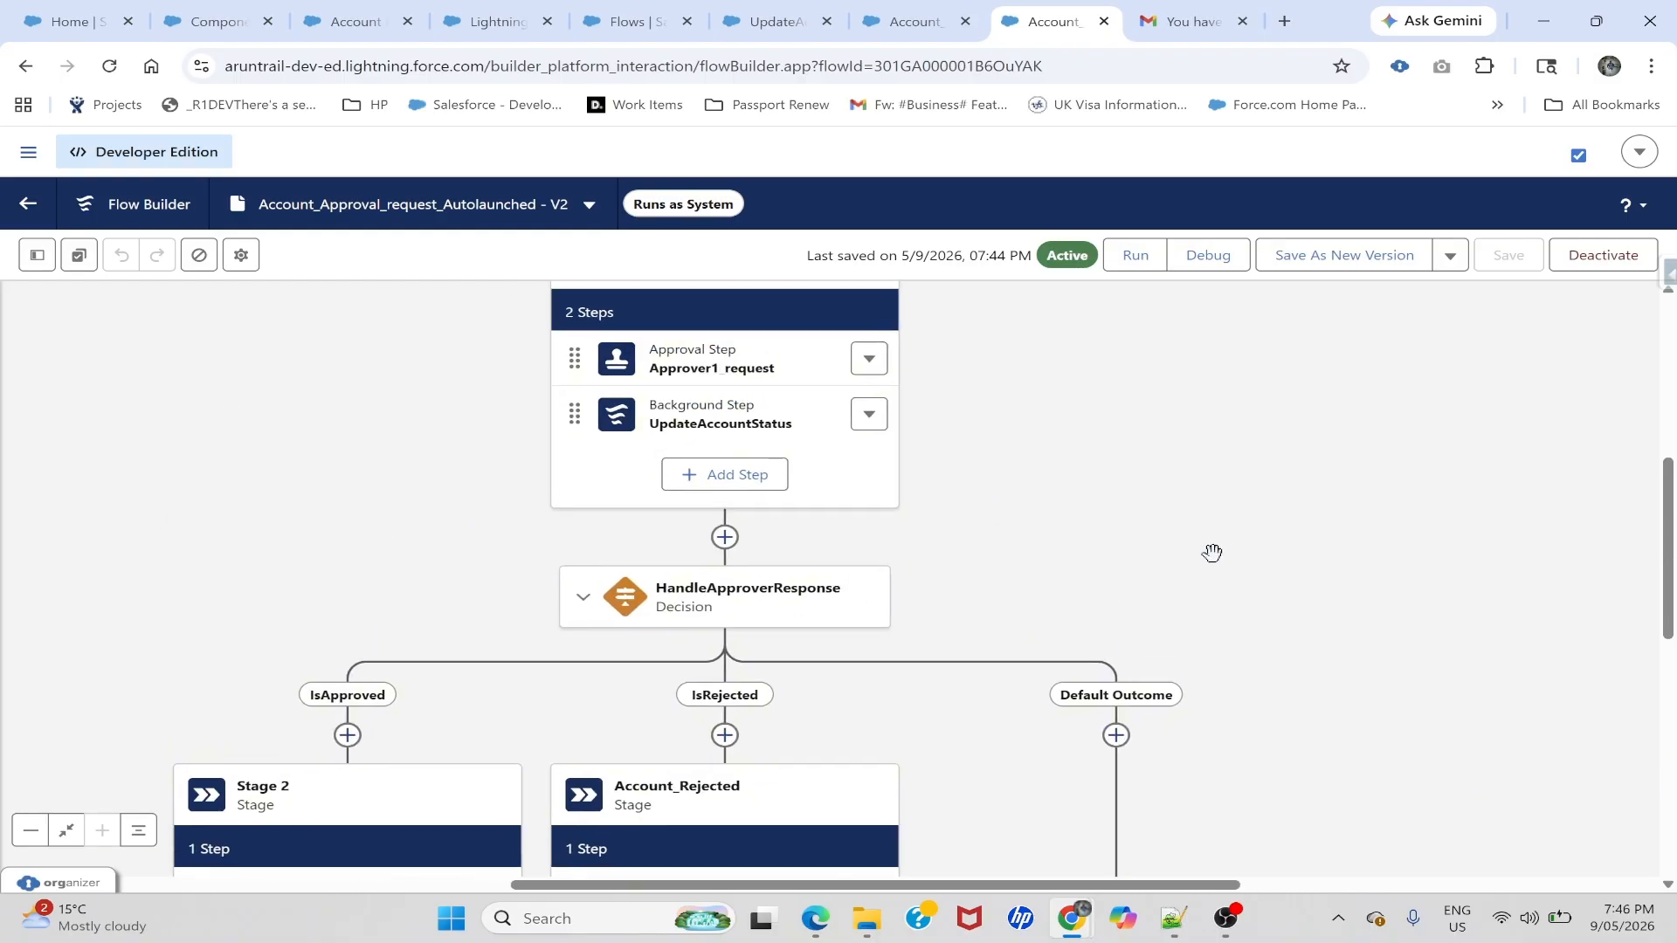
{"action": "left_click_drag", "start_coordinate": [246, 577], "coordinate": [291, 415]}
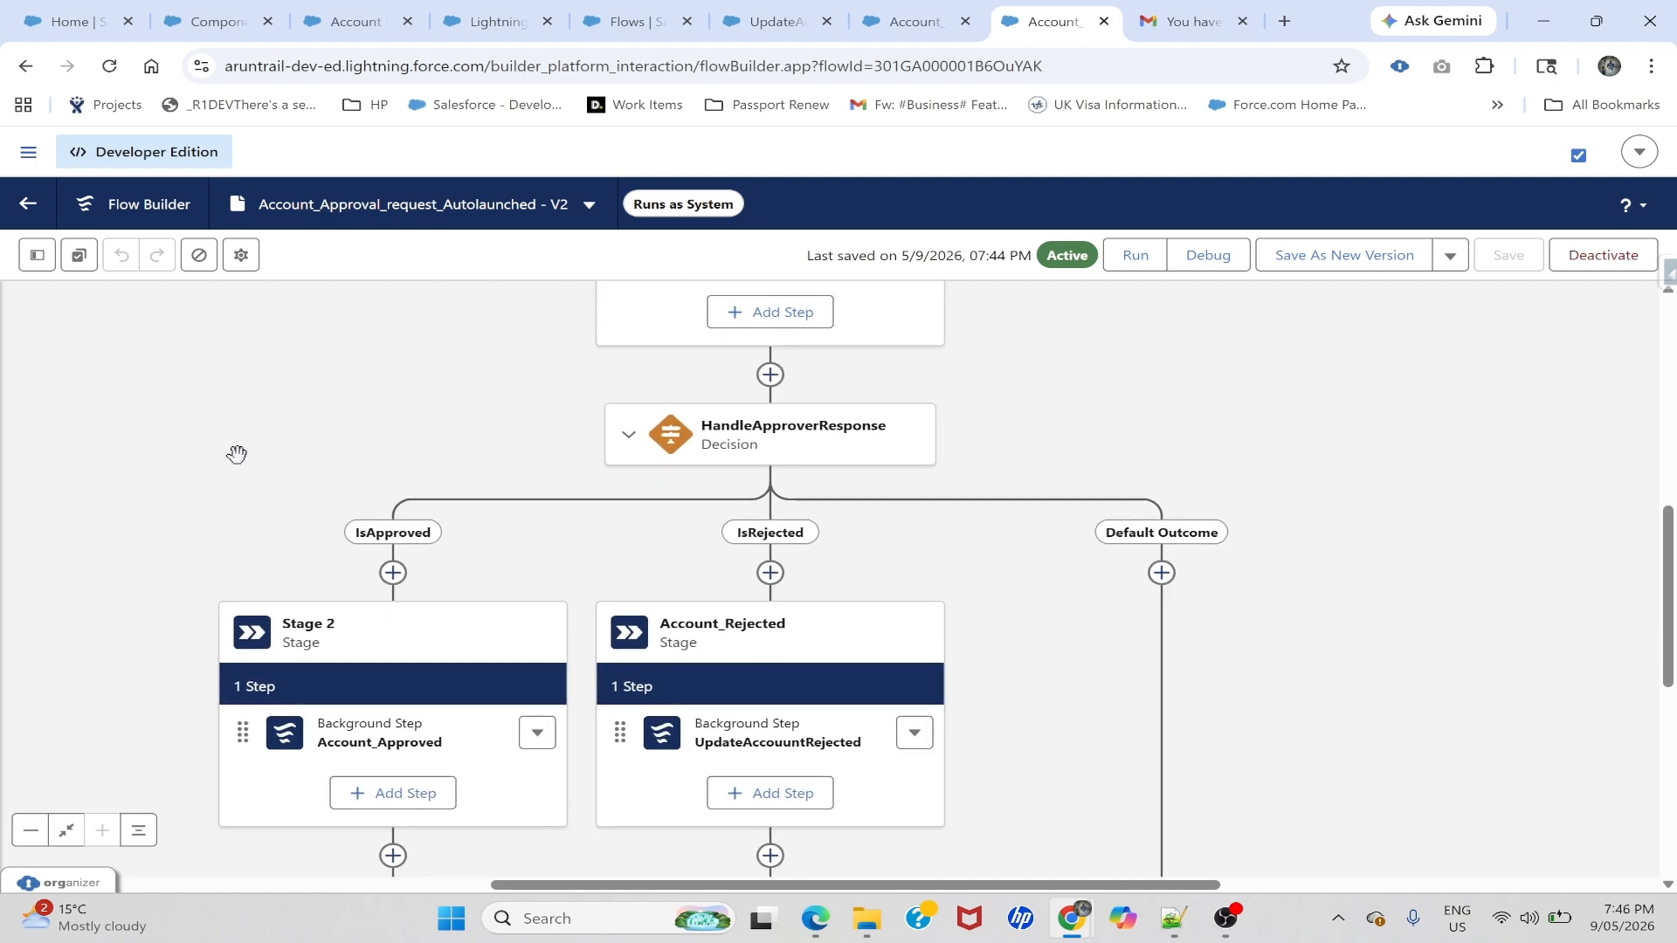
{"action": "left_click_drag", "start_coordinate": [423, 385], "coordinate": [439, 461]}
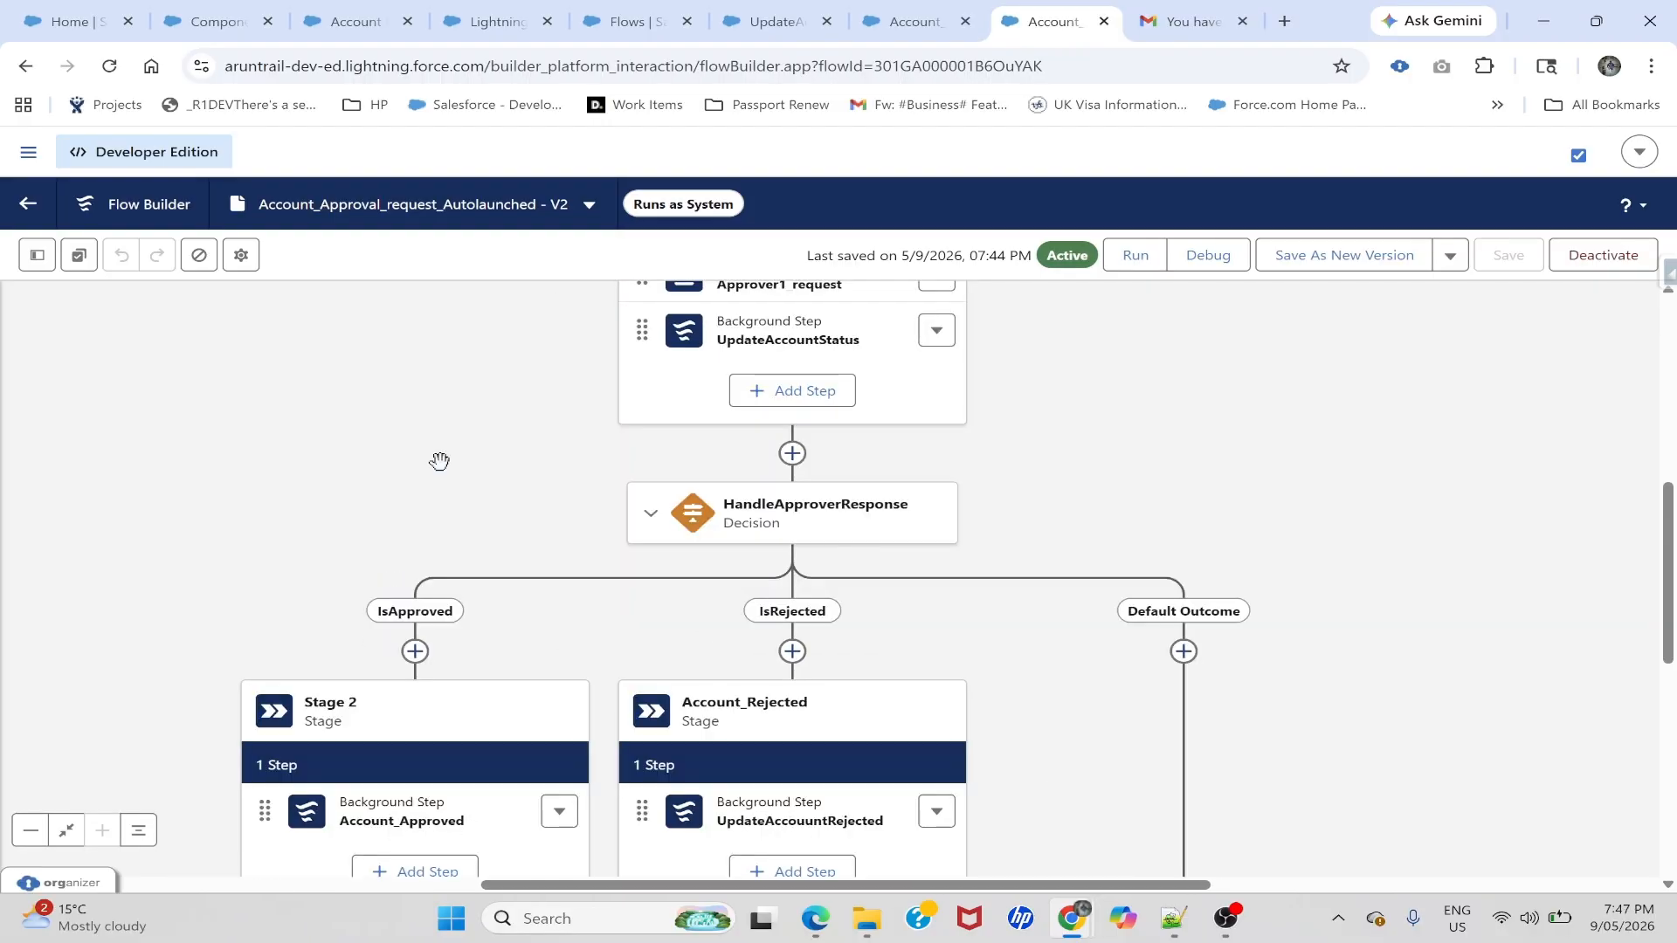